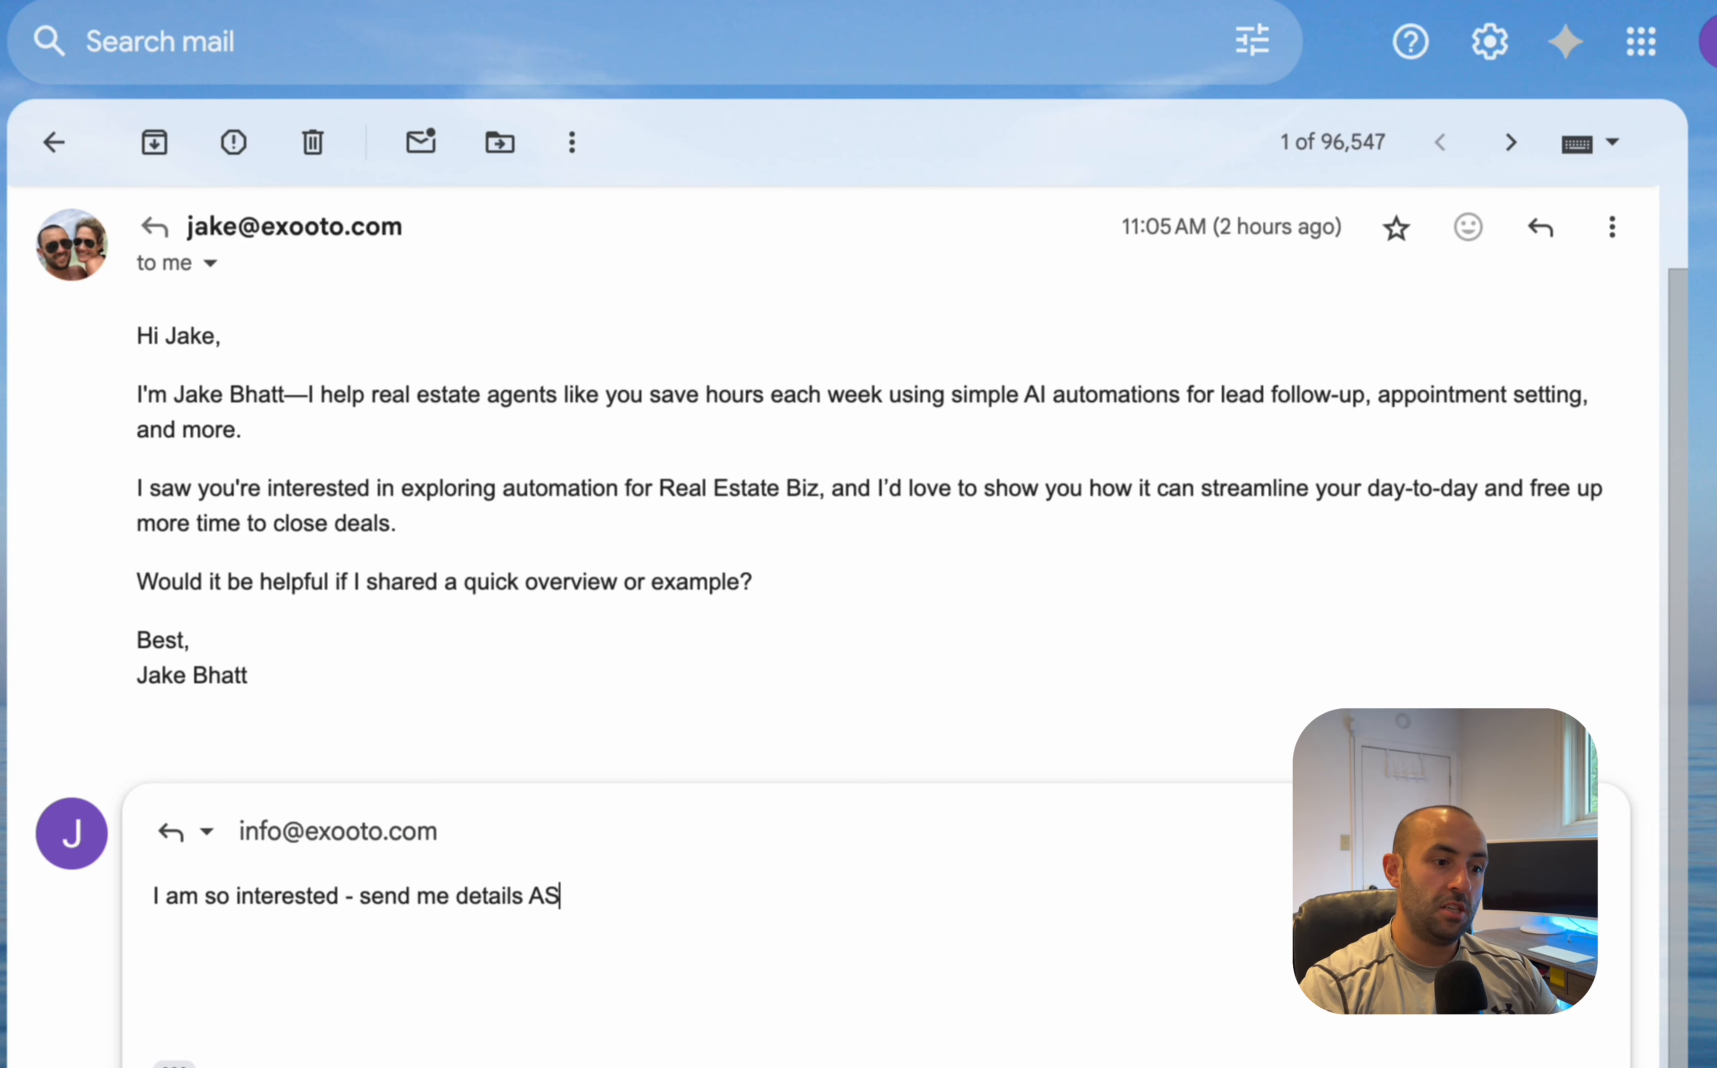
- Send the reply "I am so interested - send me details ASAP." and open the new outreach email
key(ctrl+Return)
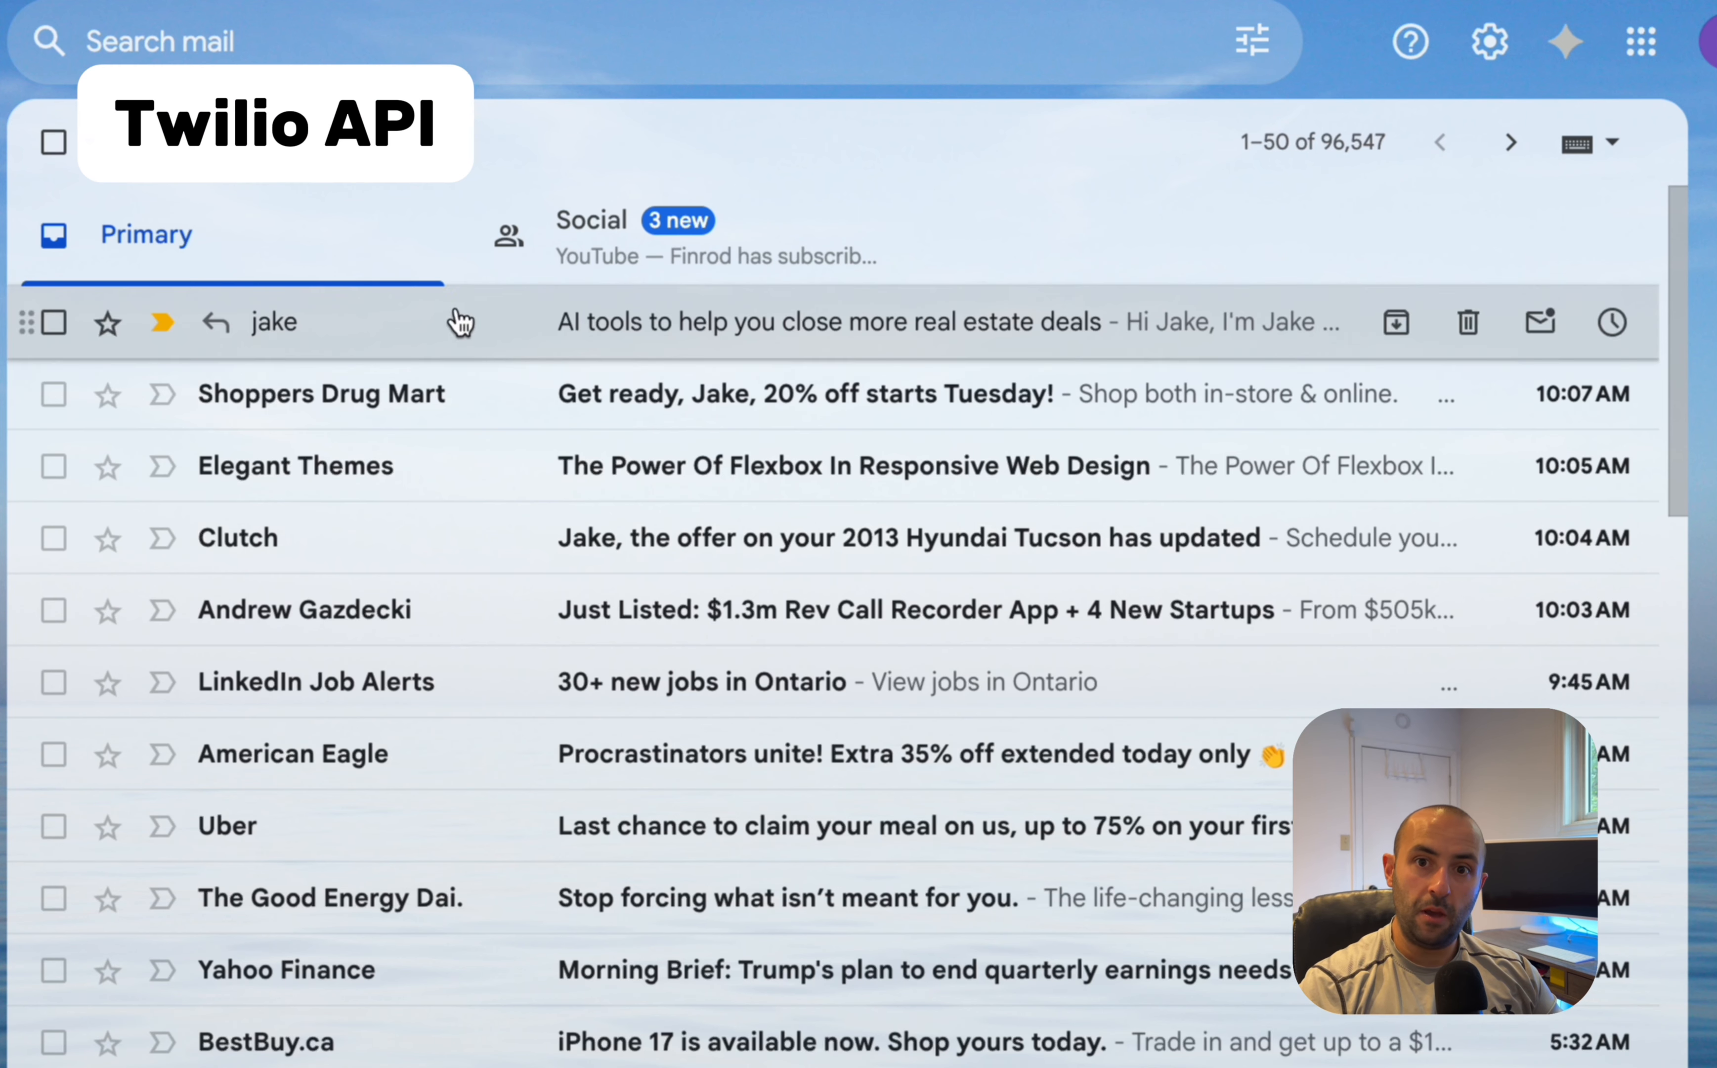
click(824, 322)
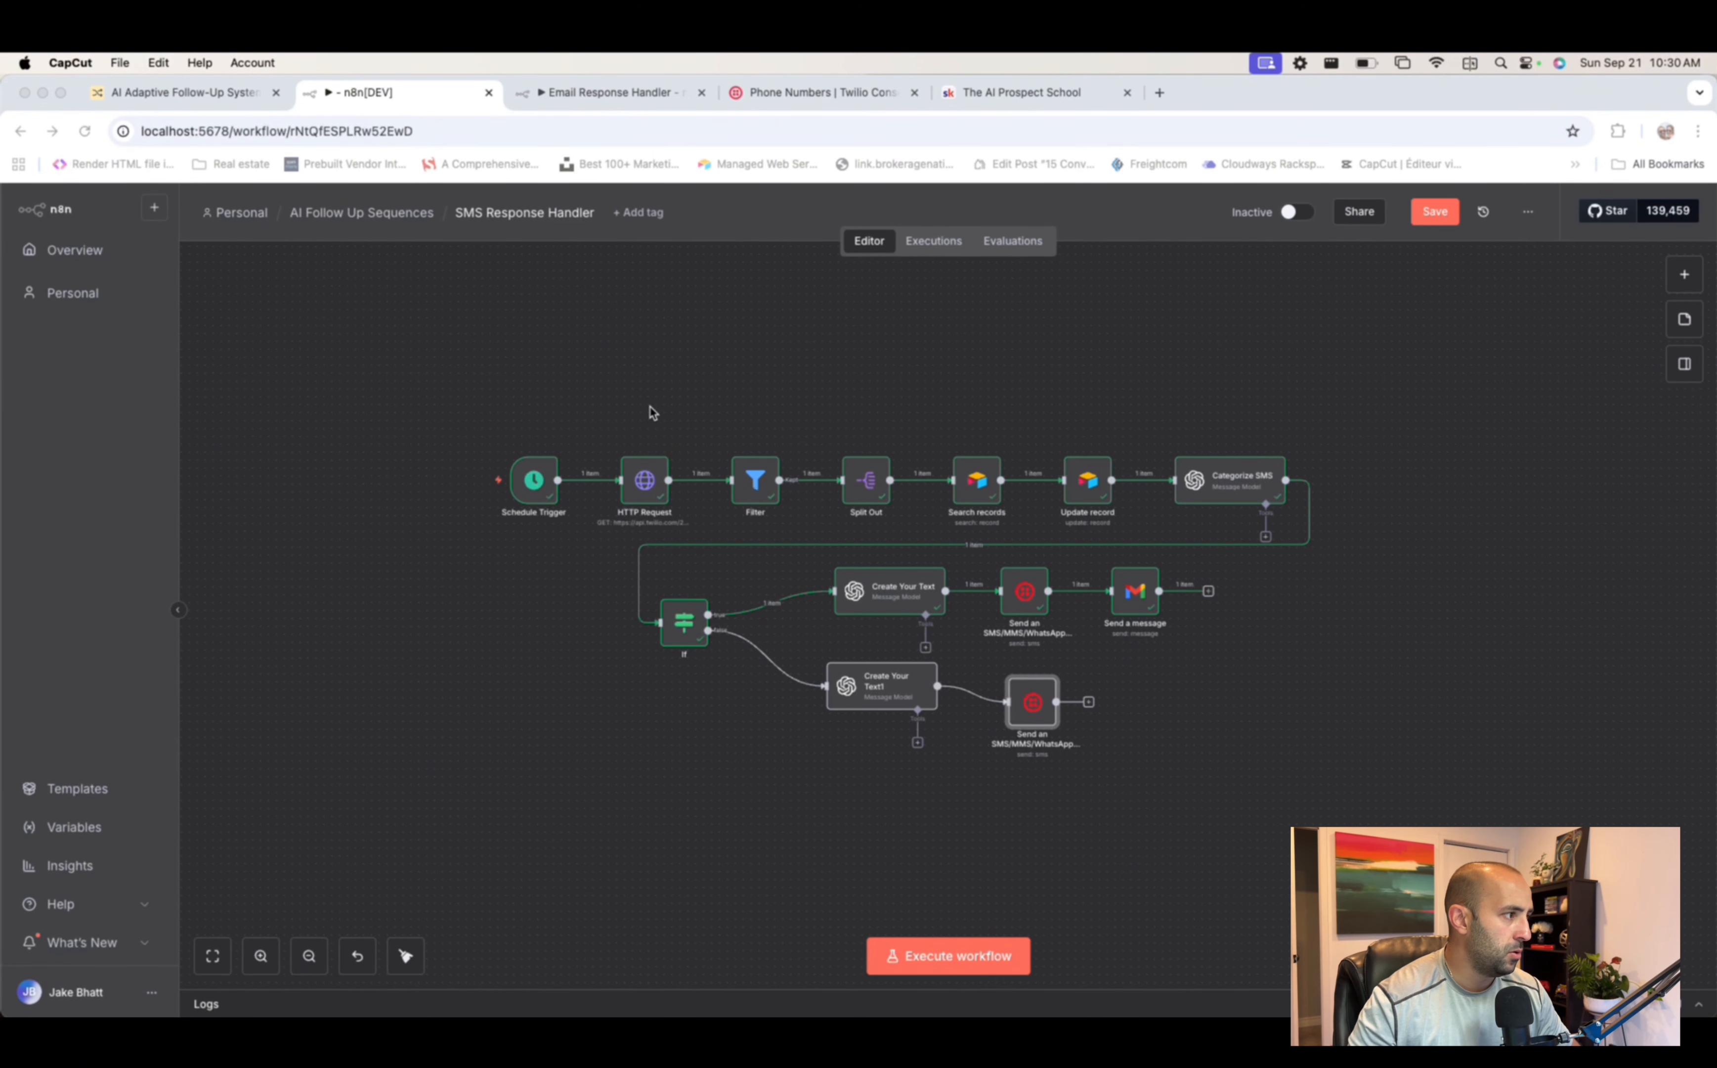
- Zoom in on the SMS Response Handler and Email Response Handler workflow canvases
scroll(651, 409, up, 1)
scroll(651, 421, down, 1)
click(259, 958)
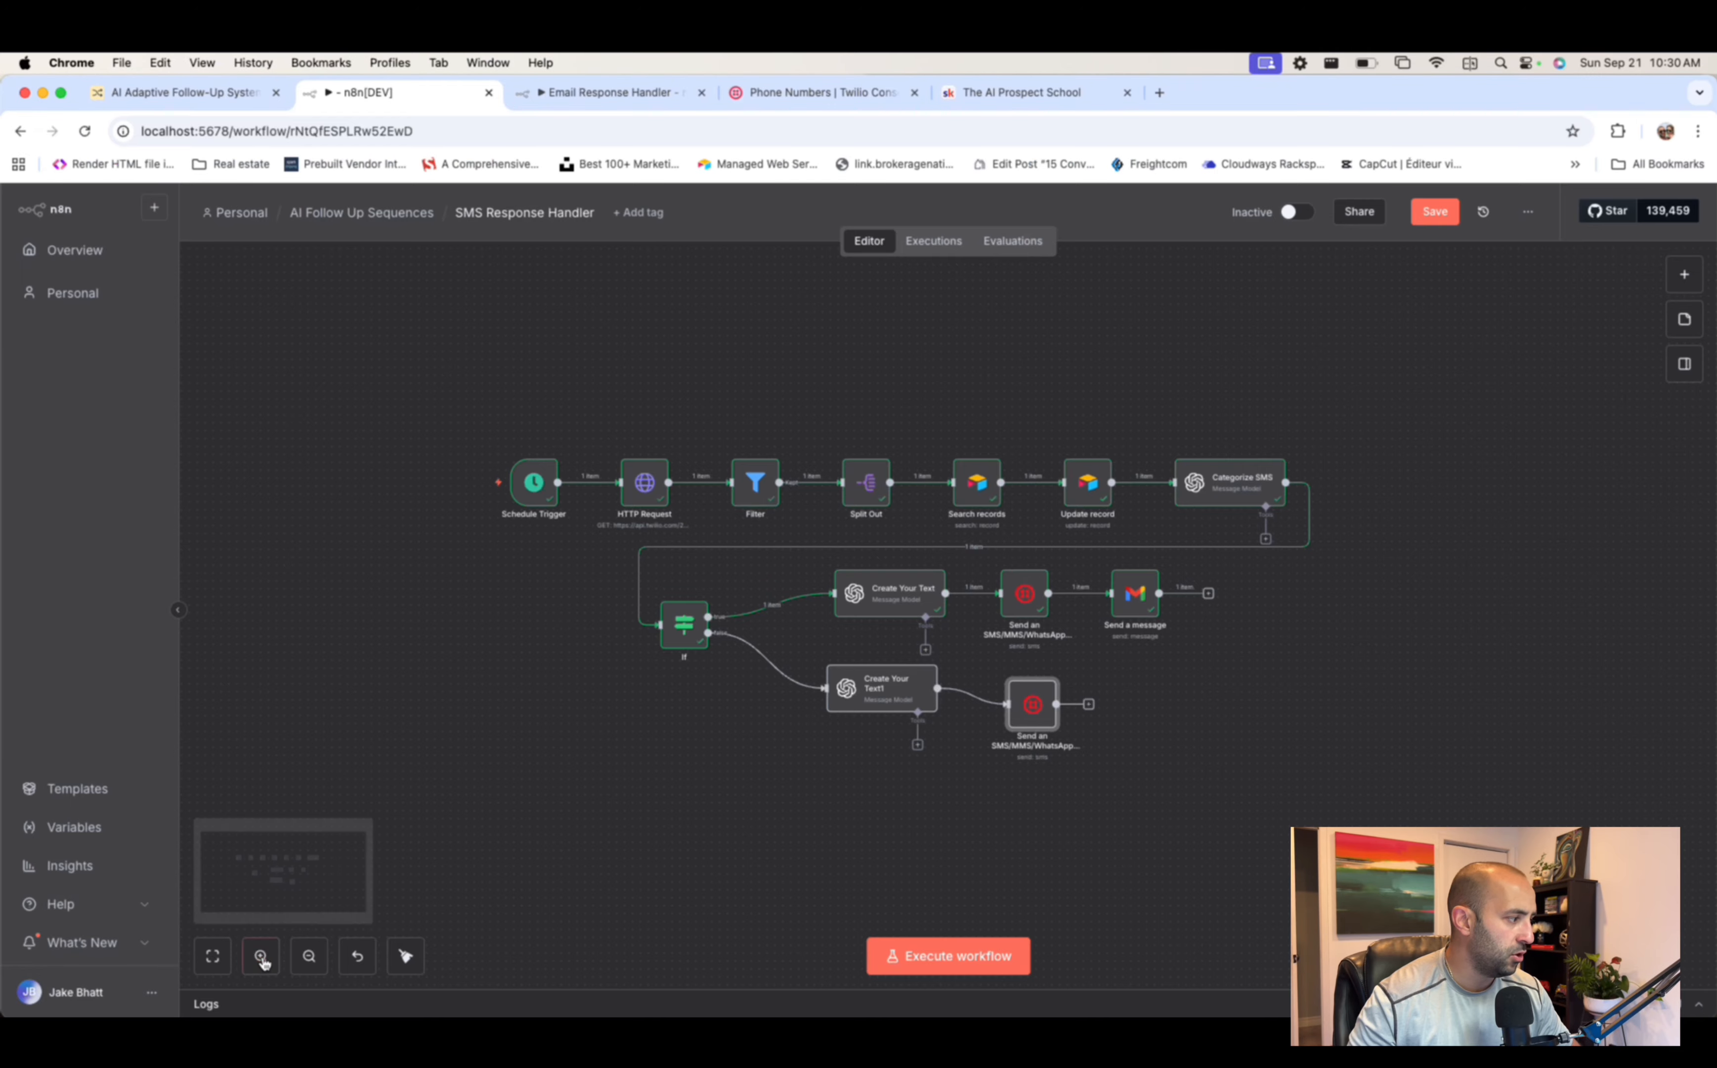
click(260, 956)
click(605, 99)
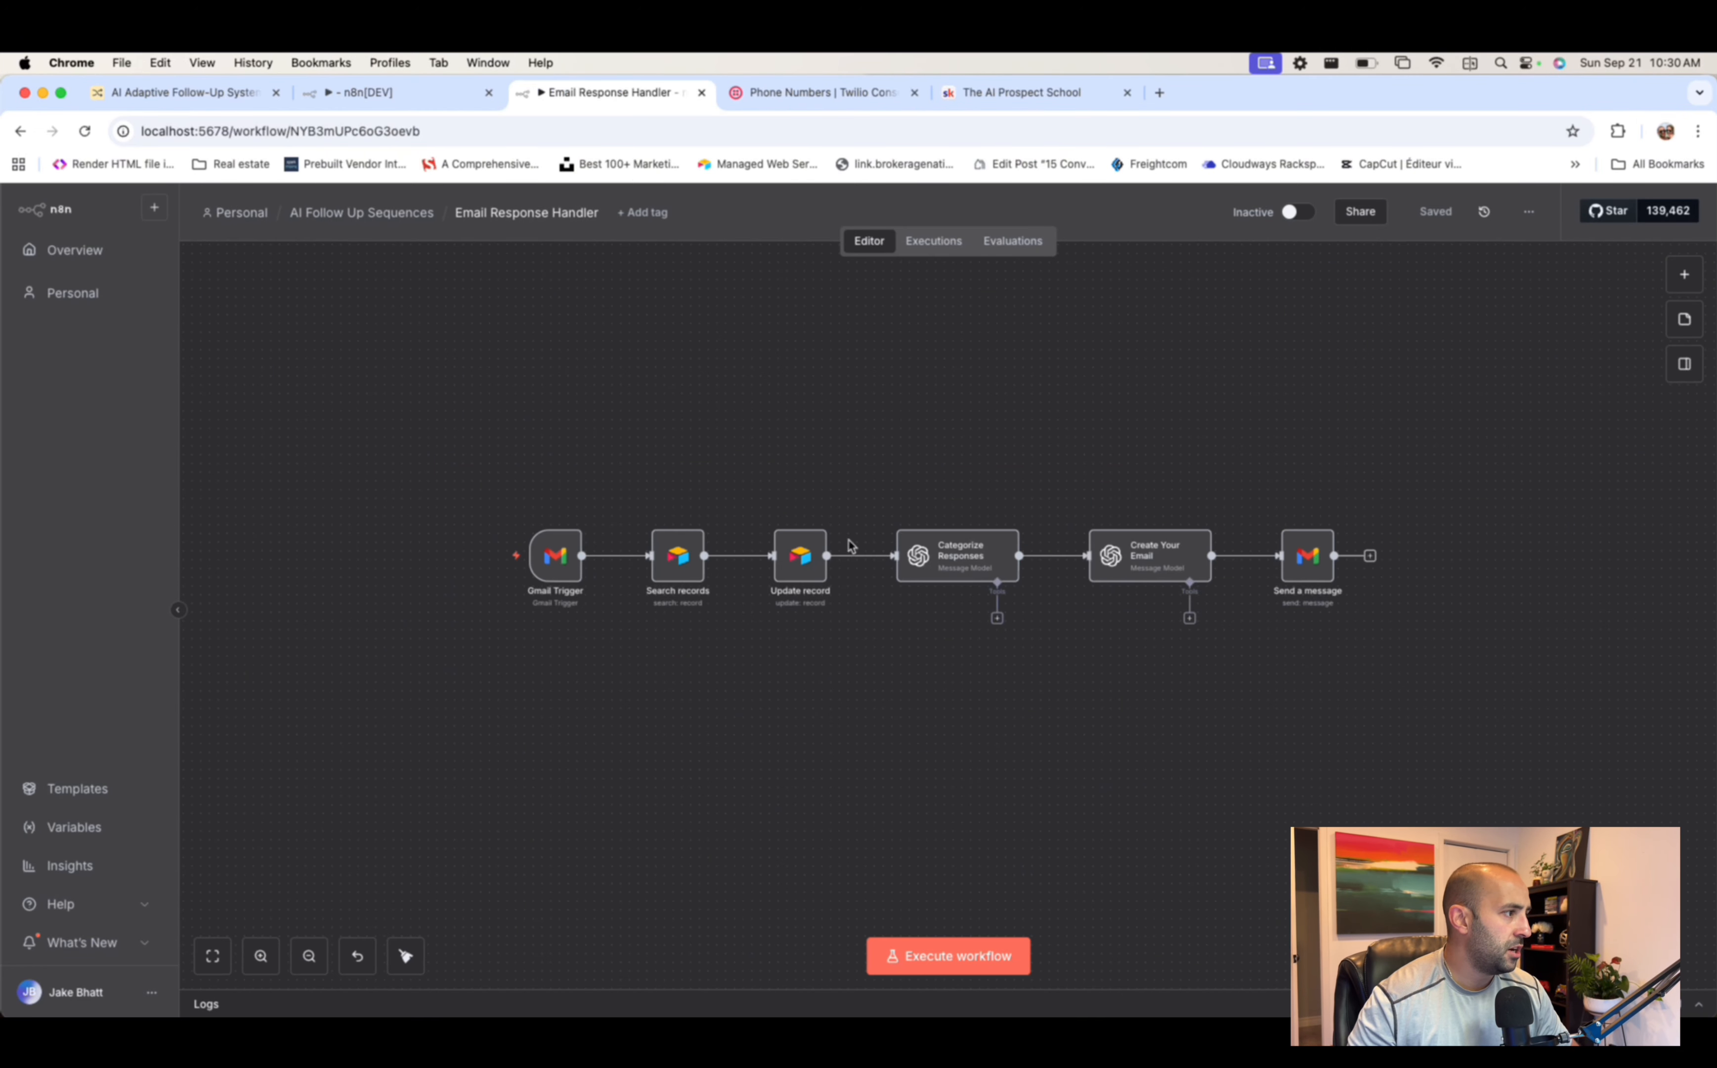
click(260, 966)
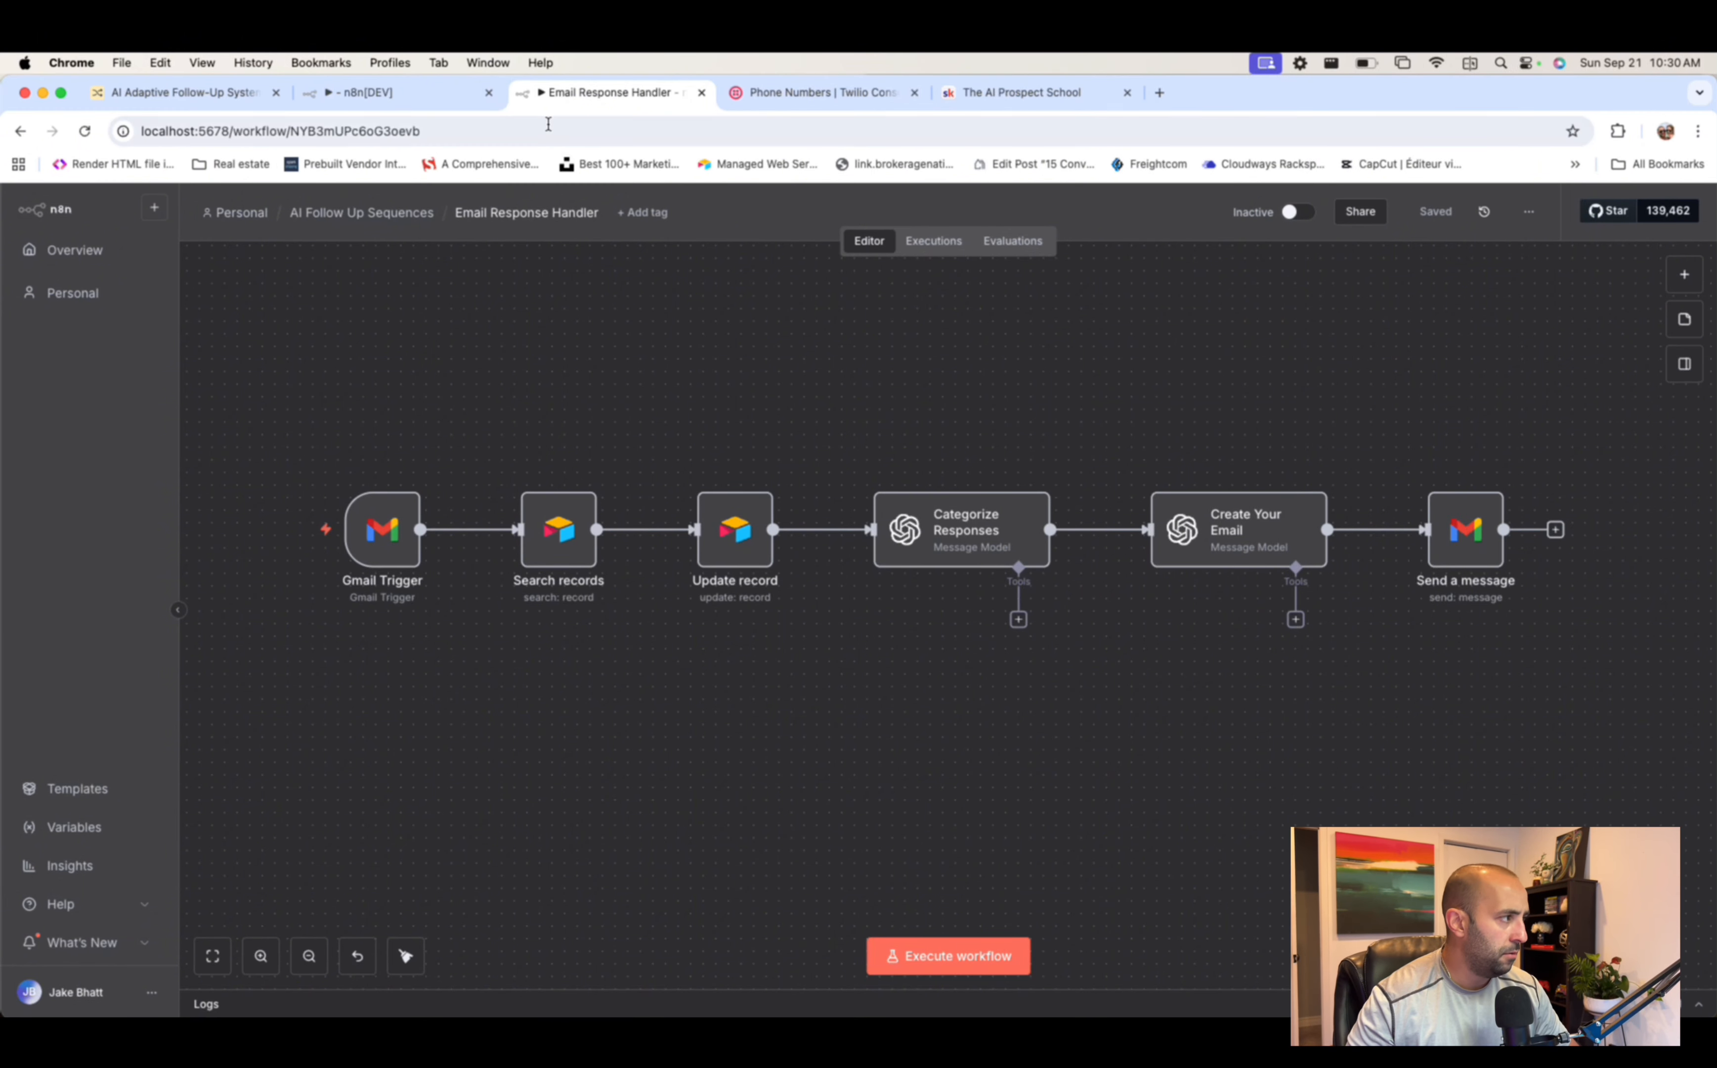
- Drag the SMS Response Handler tab out into its own browser window
click(390, 96)
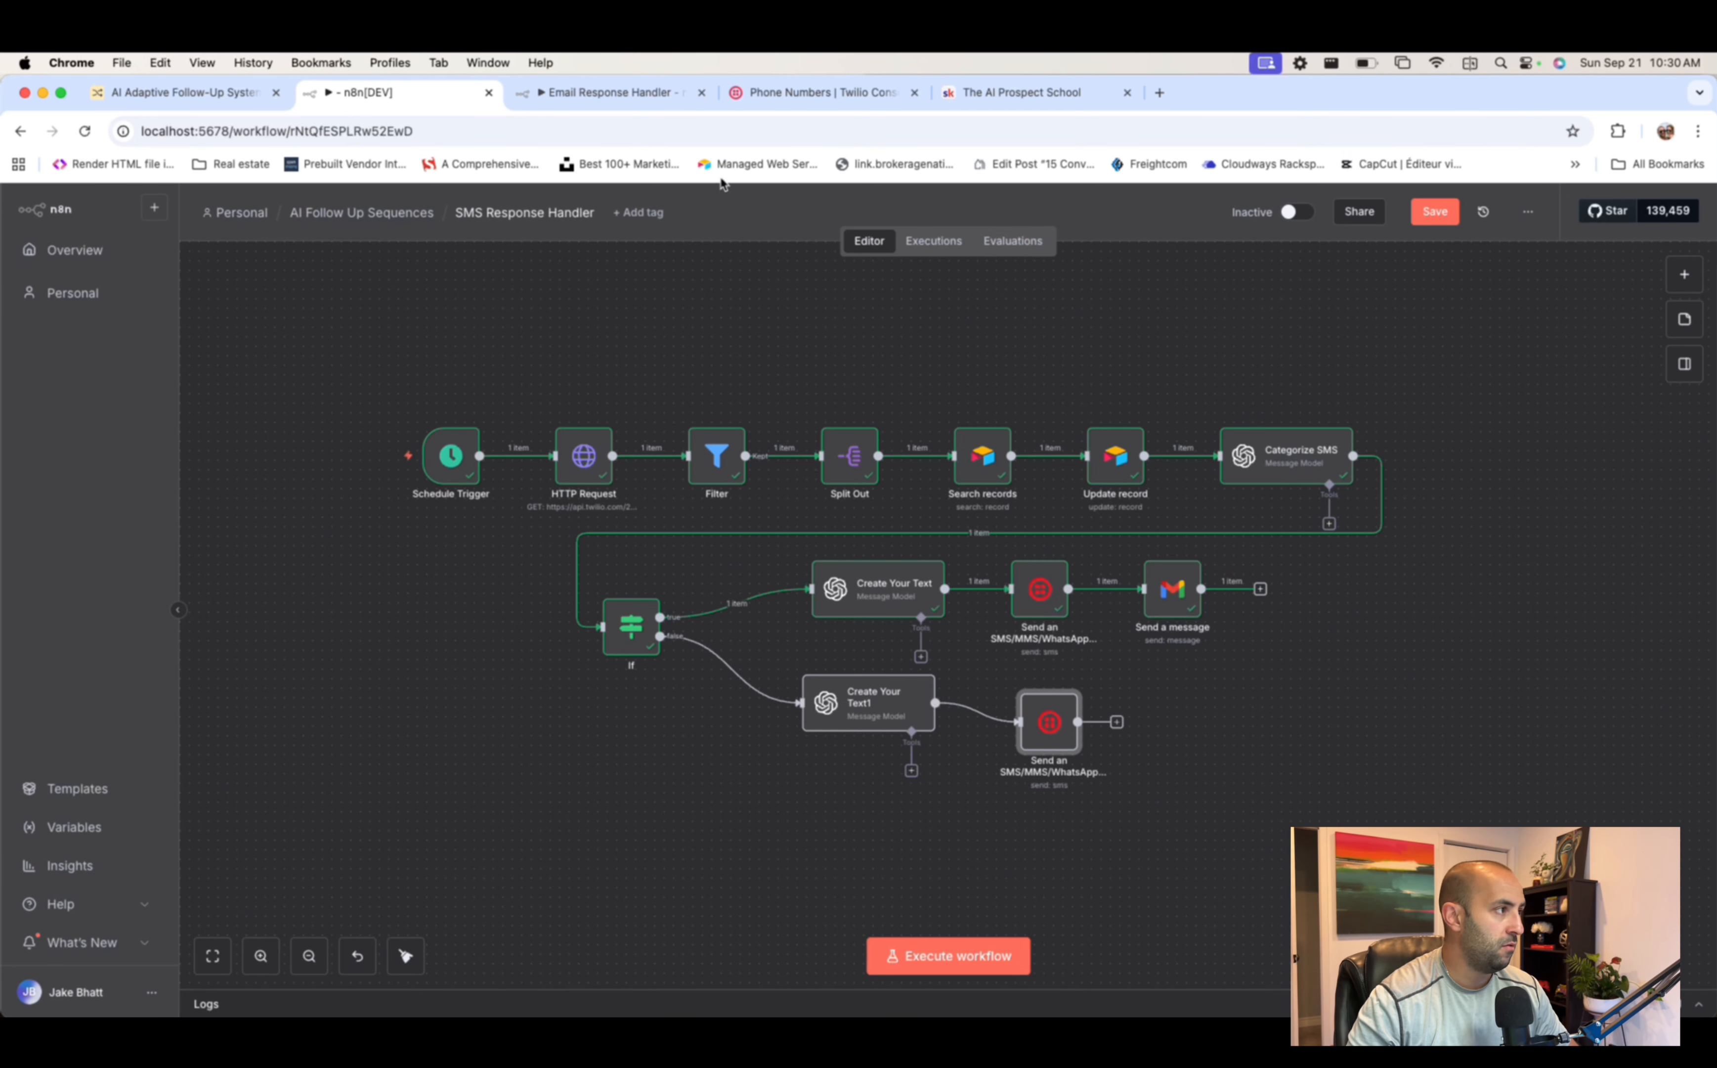
drag(413, 106, 1388, 528)
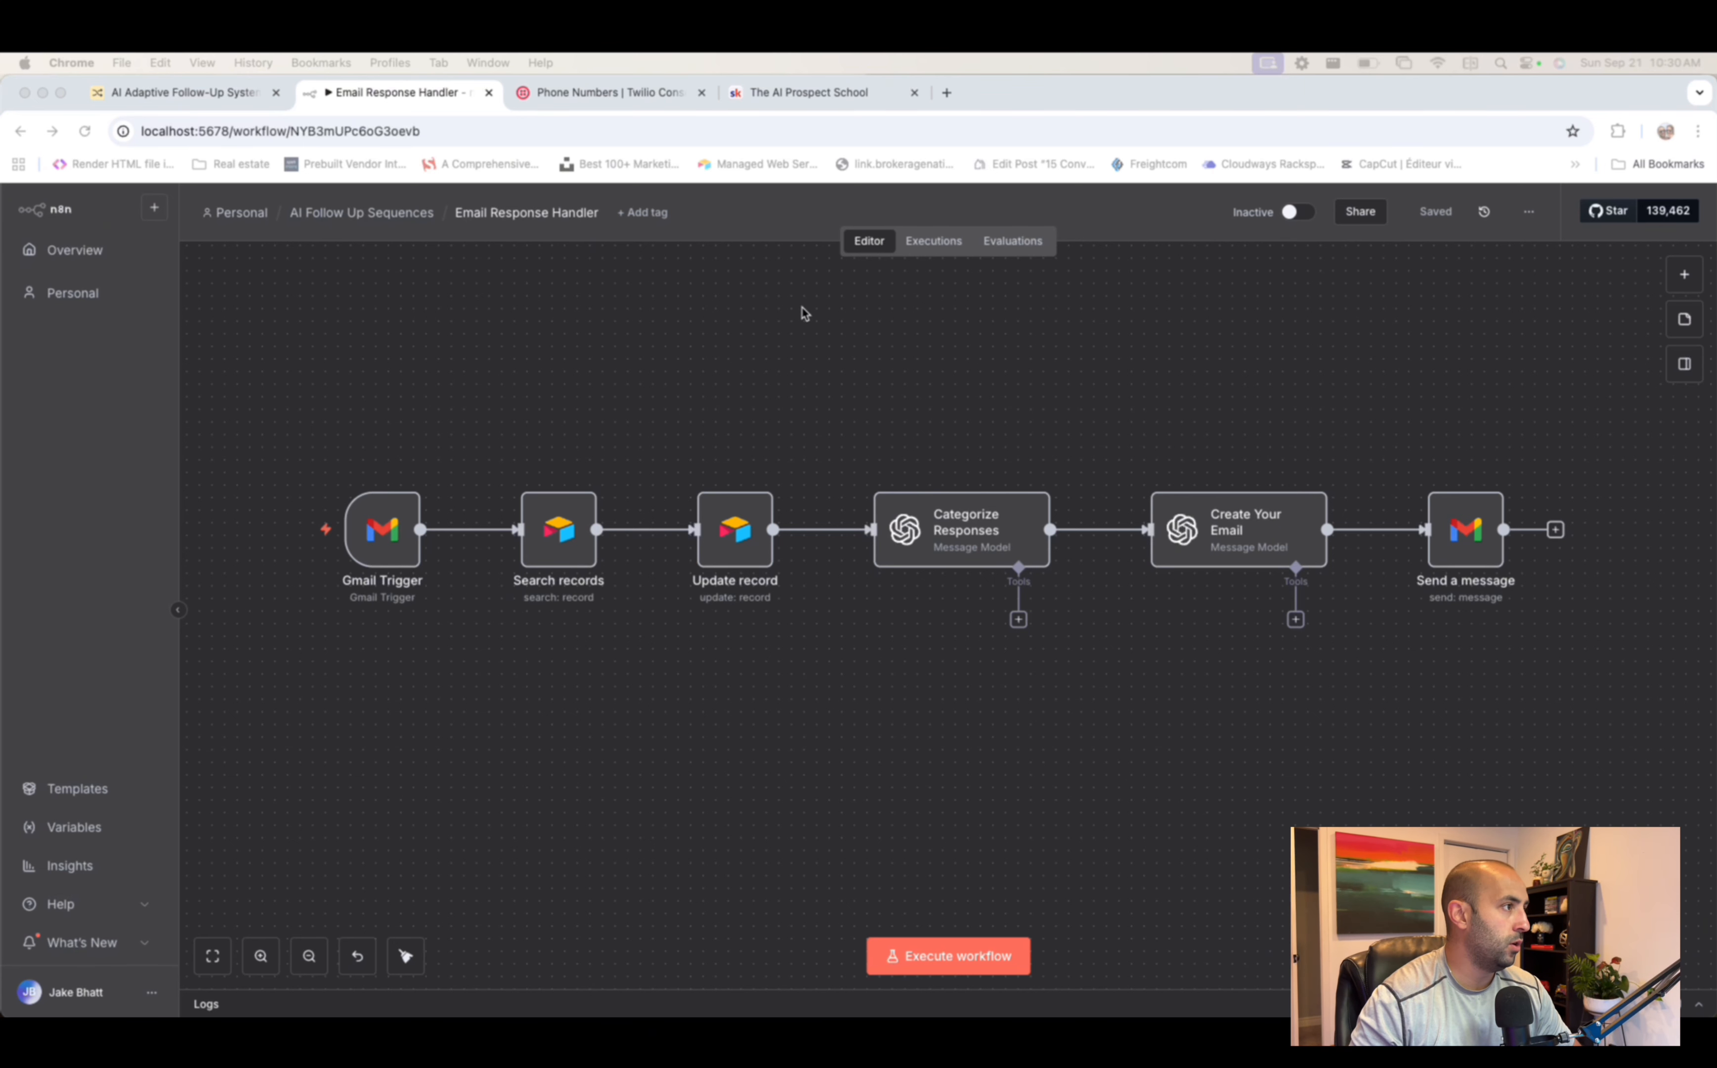
click(686, 374)
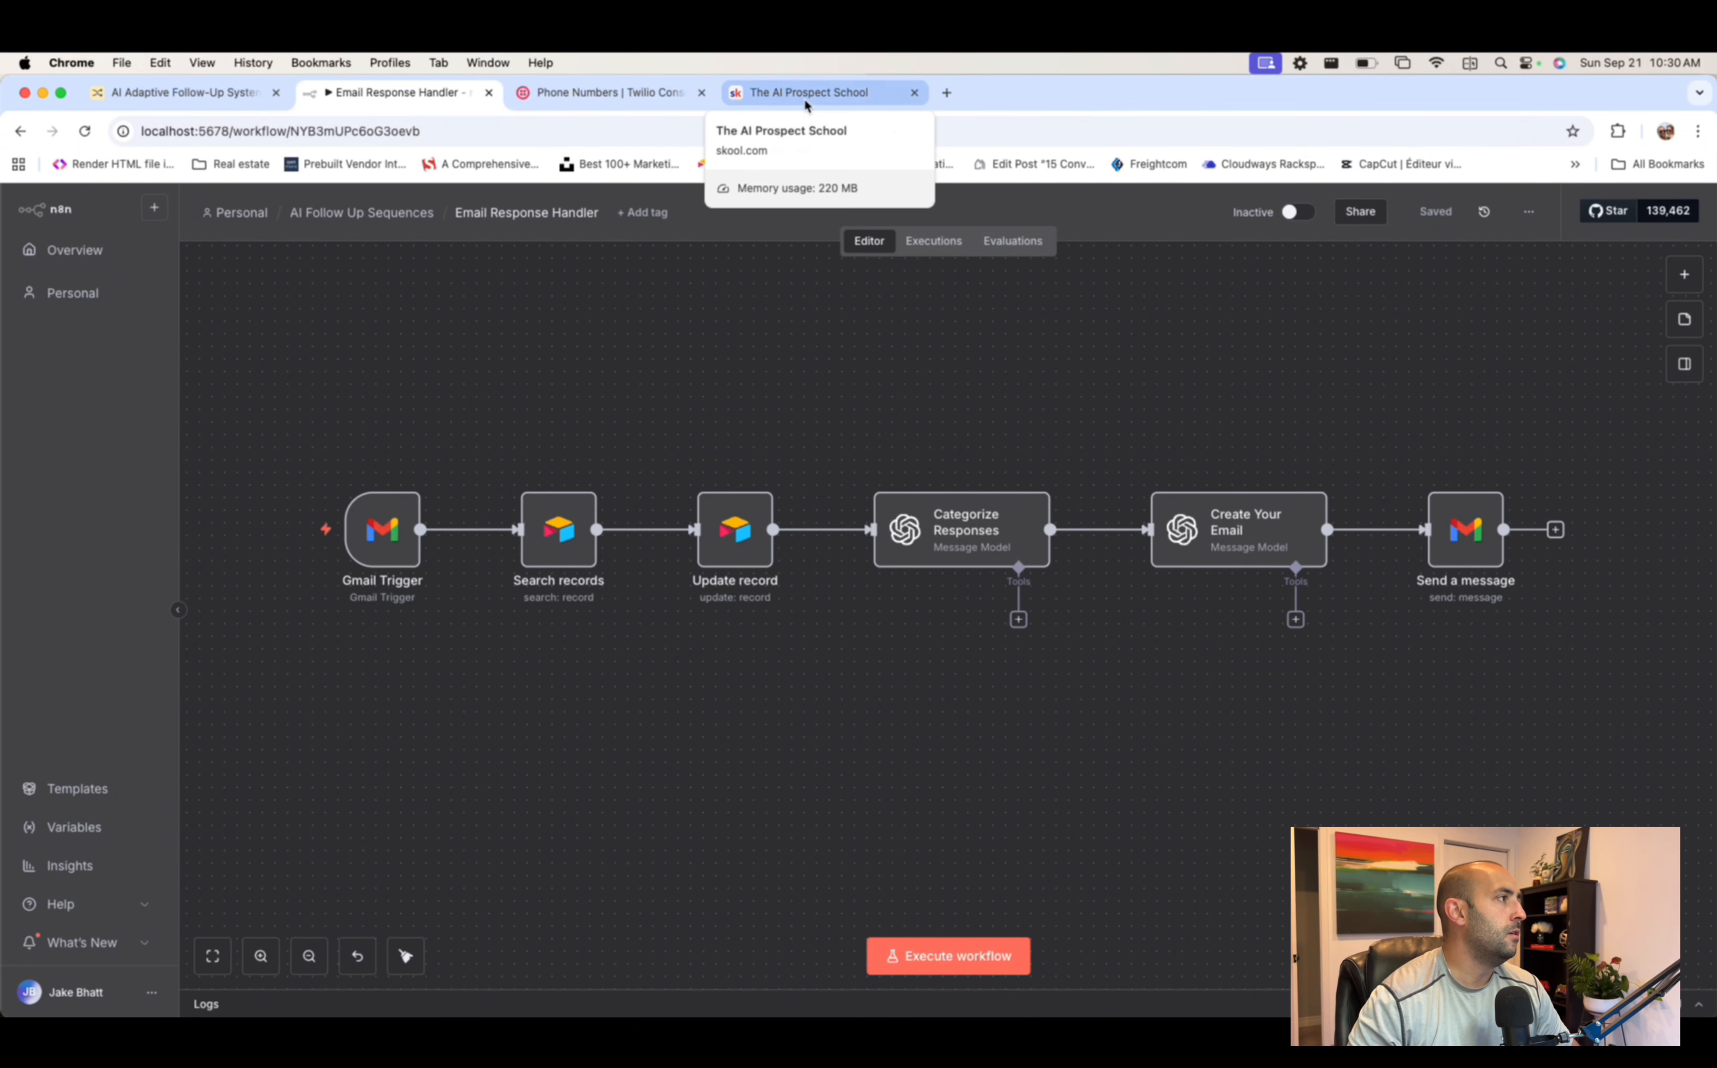
- Create a new workflow whose first step is a Schedule Trigger with a Minutes interval
click(153, 208)
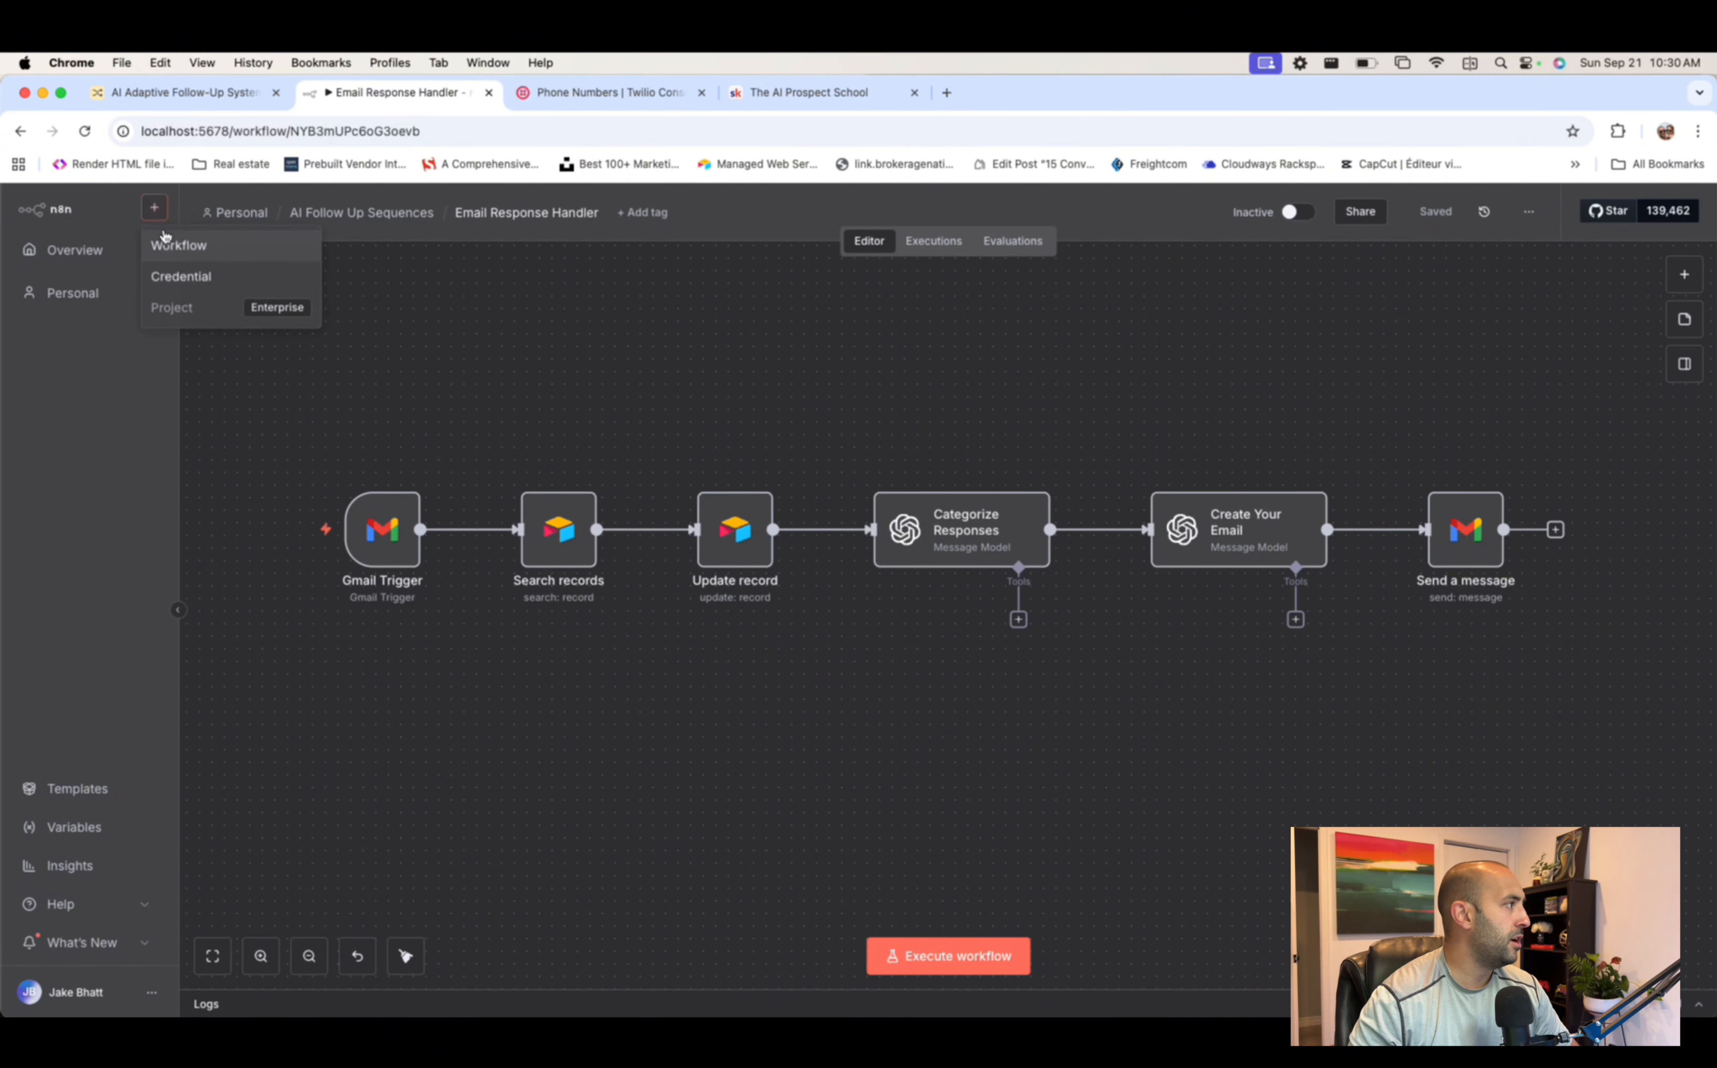
click(233, 262)
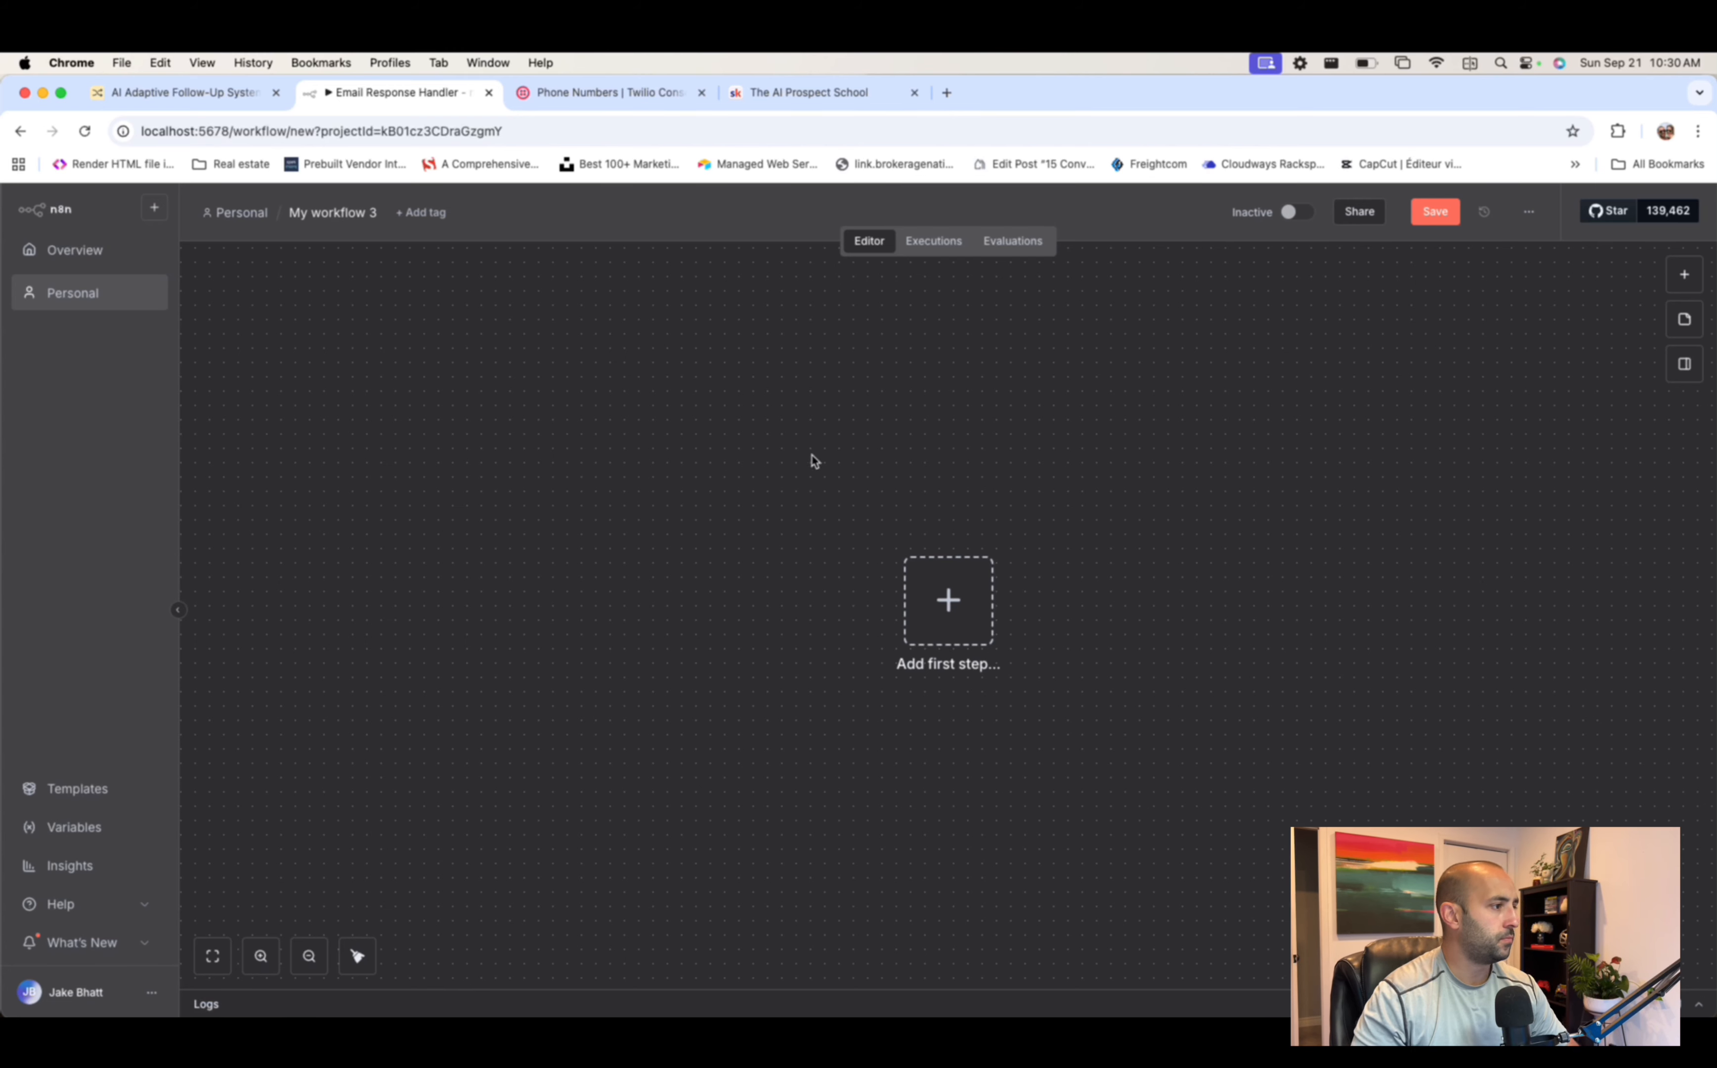
click(972, 621)
text(schedule)
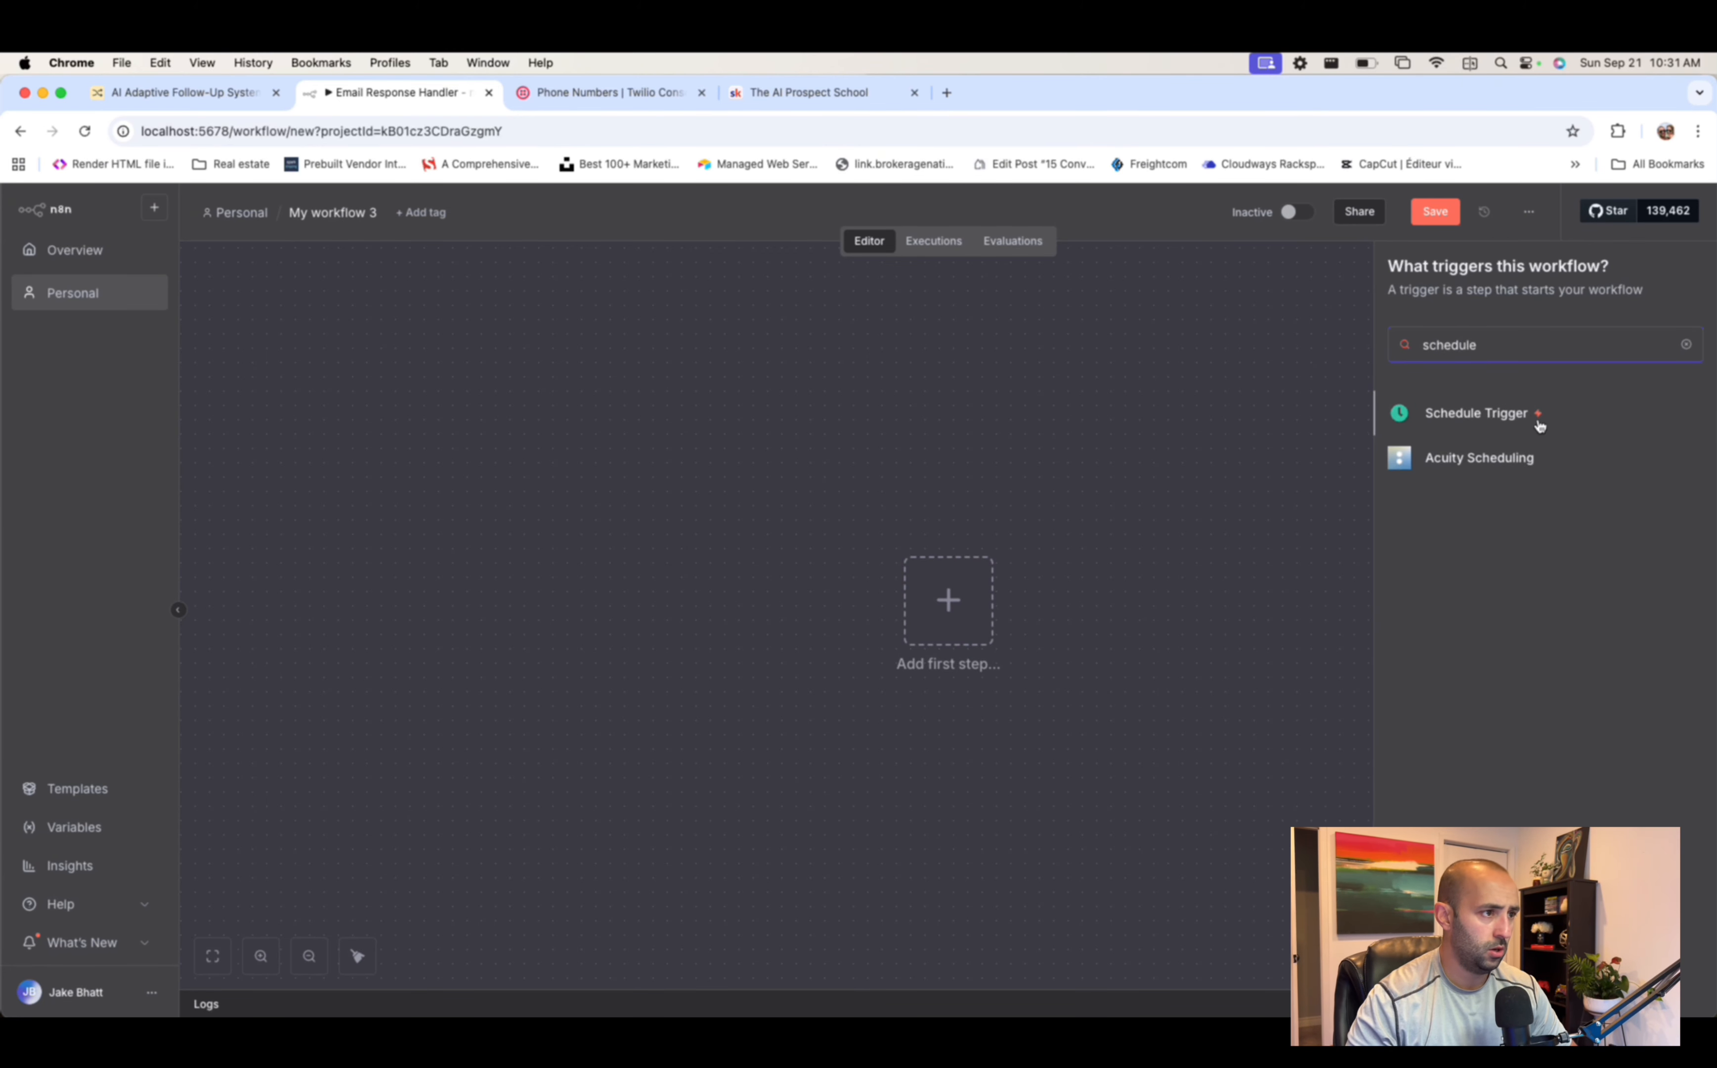
click(1540, 423)
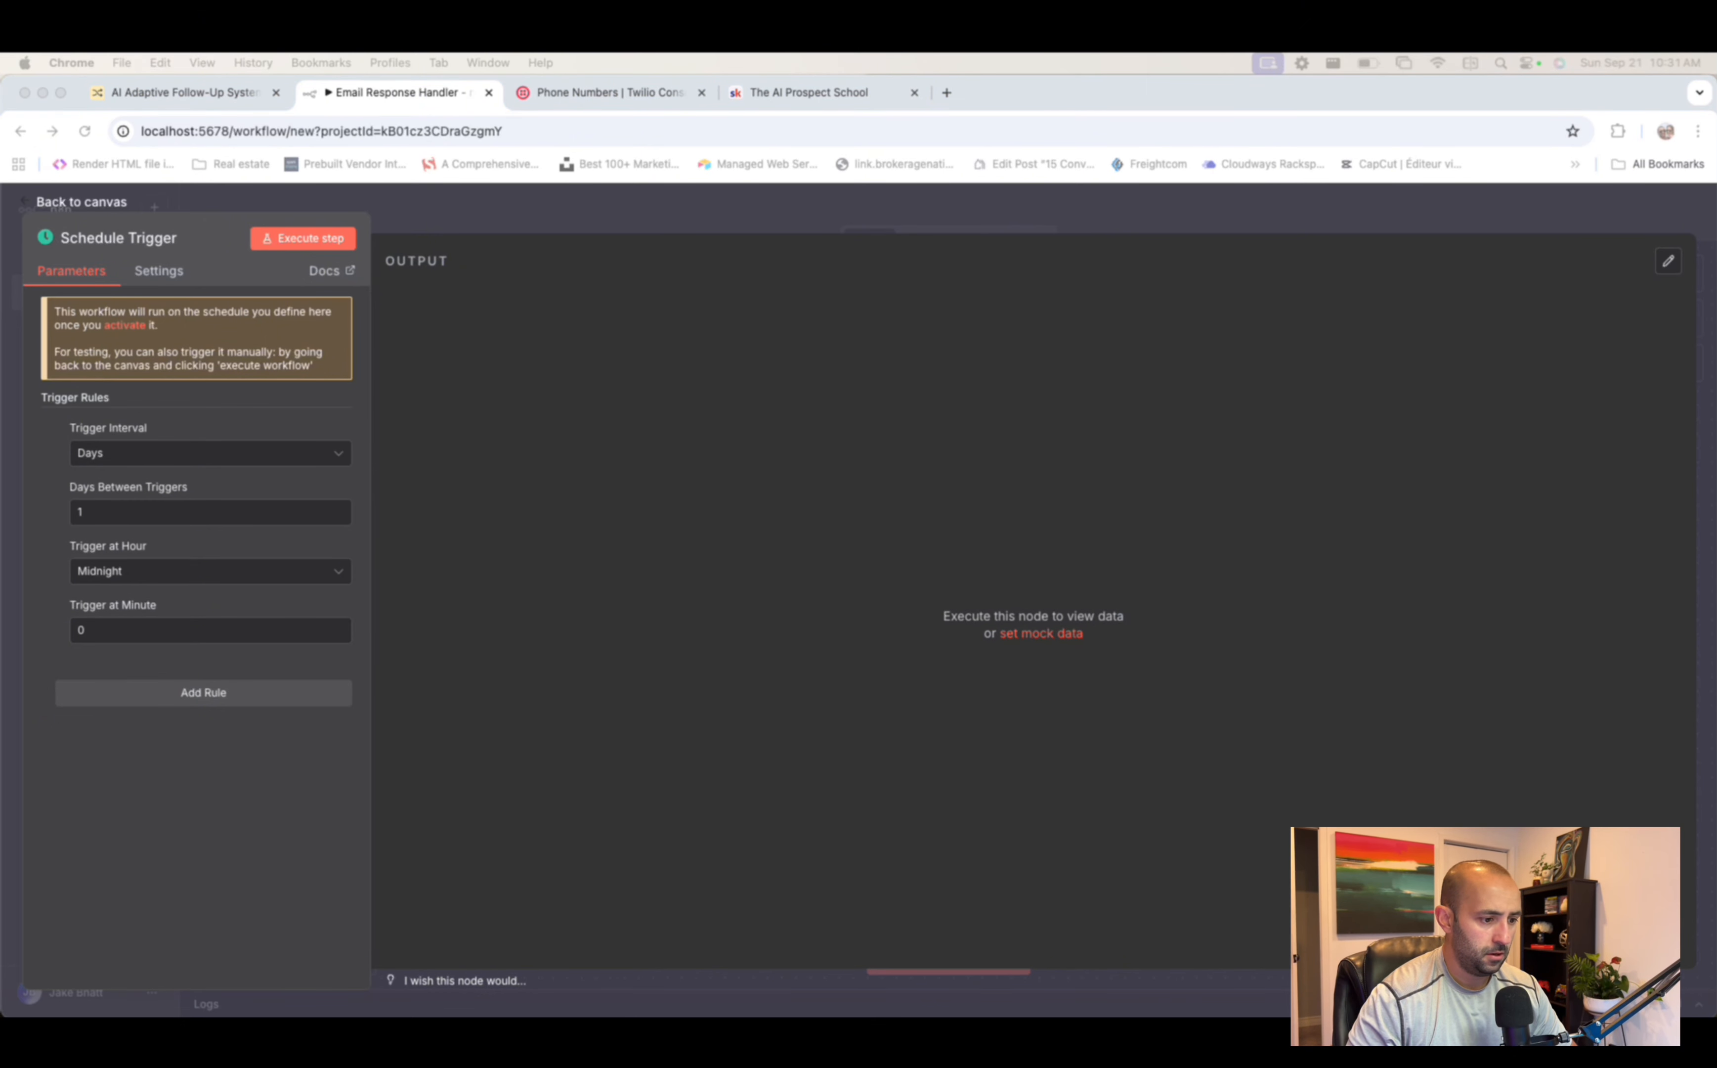
click(145, 456)
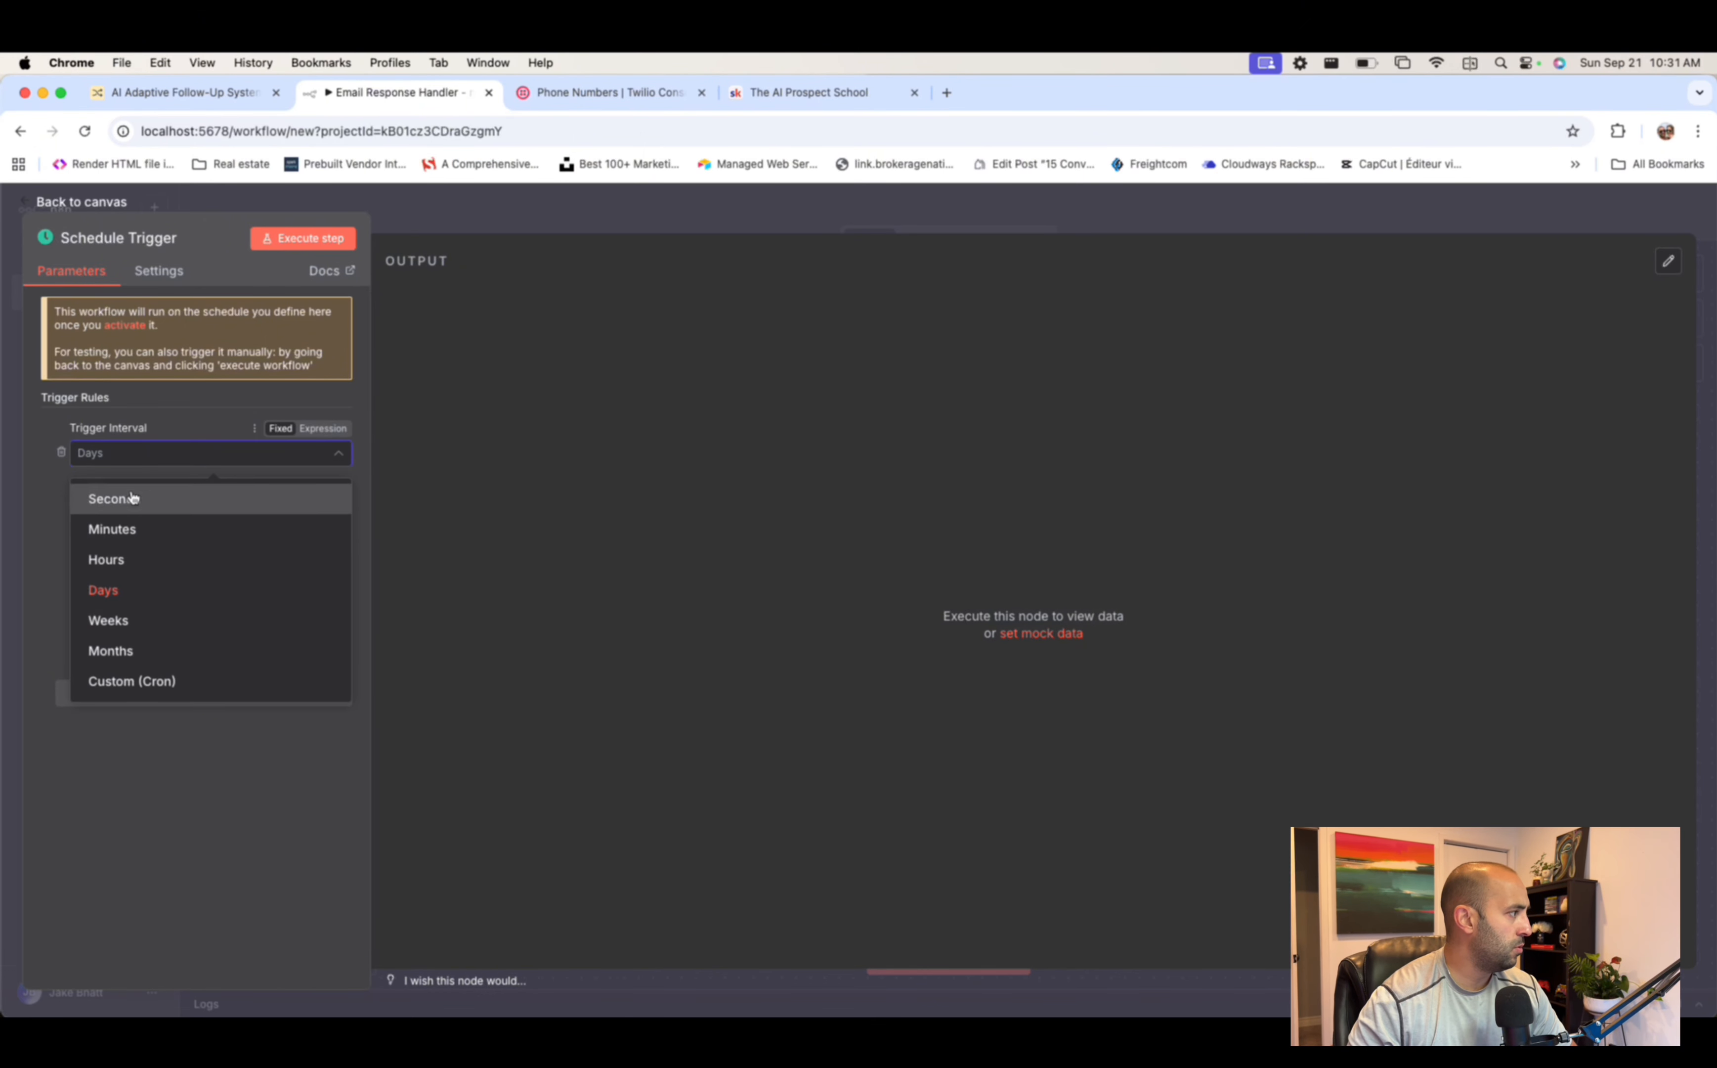
click(138, 543)
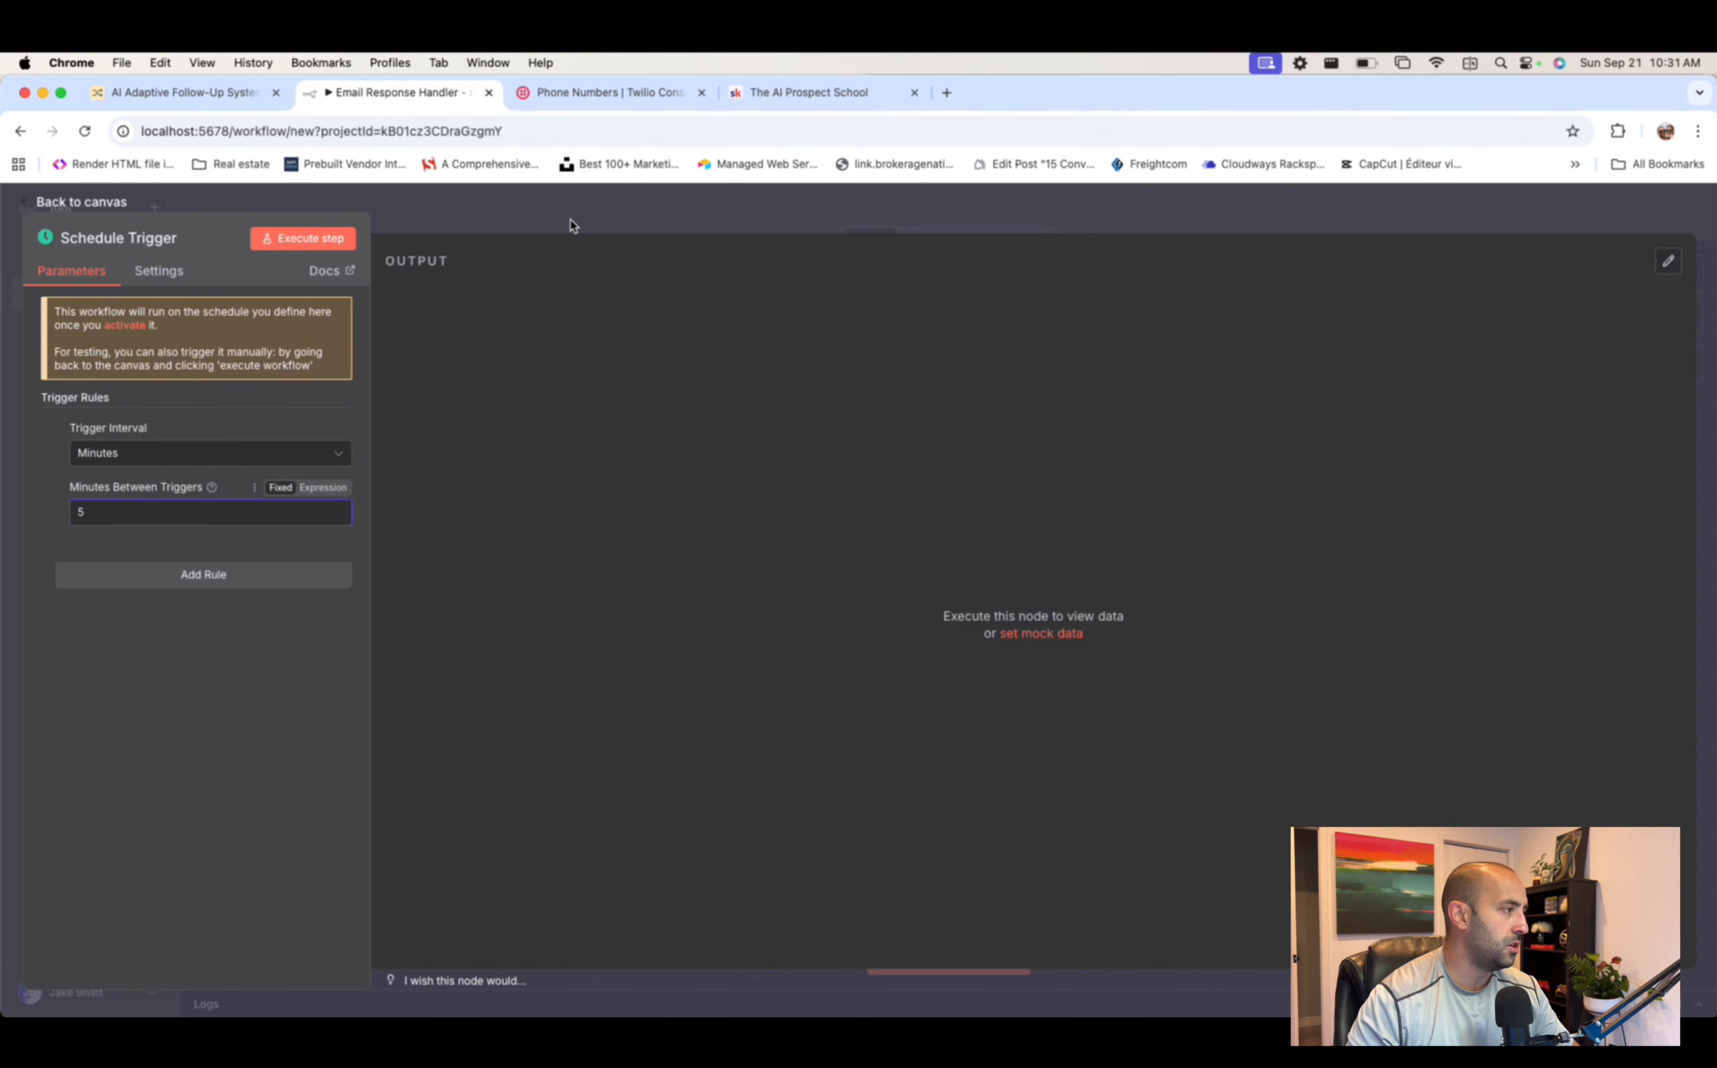
- Close the Schedule Trigger settings, pan the canvas, and switch to Twilio's Active Numbers tab
click(573, 223)
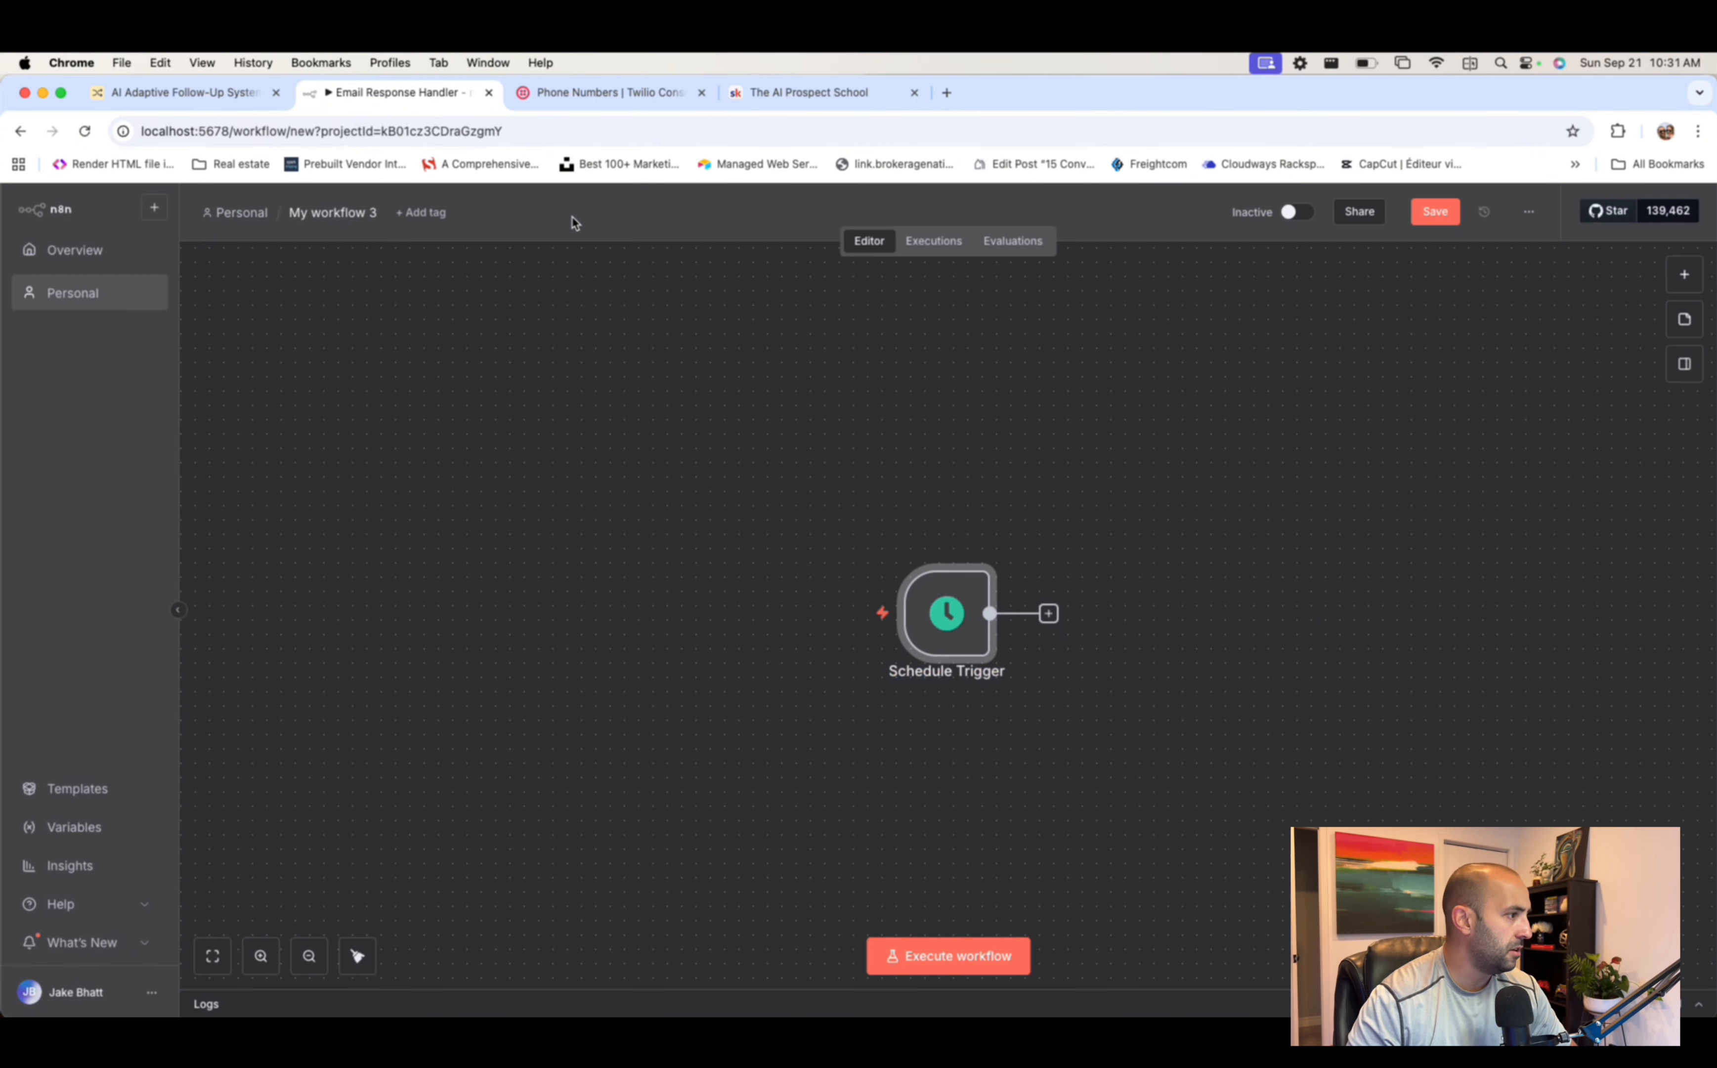
scroll(891, 494, right, 1)
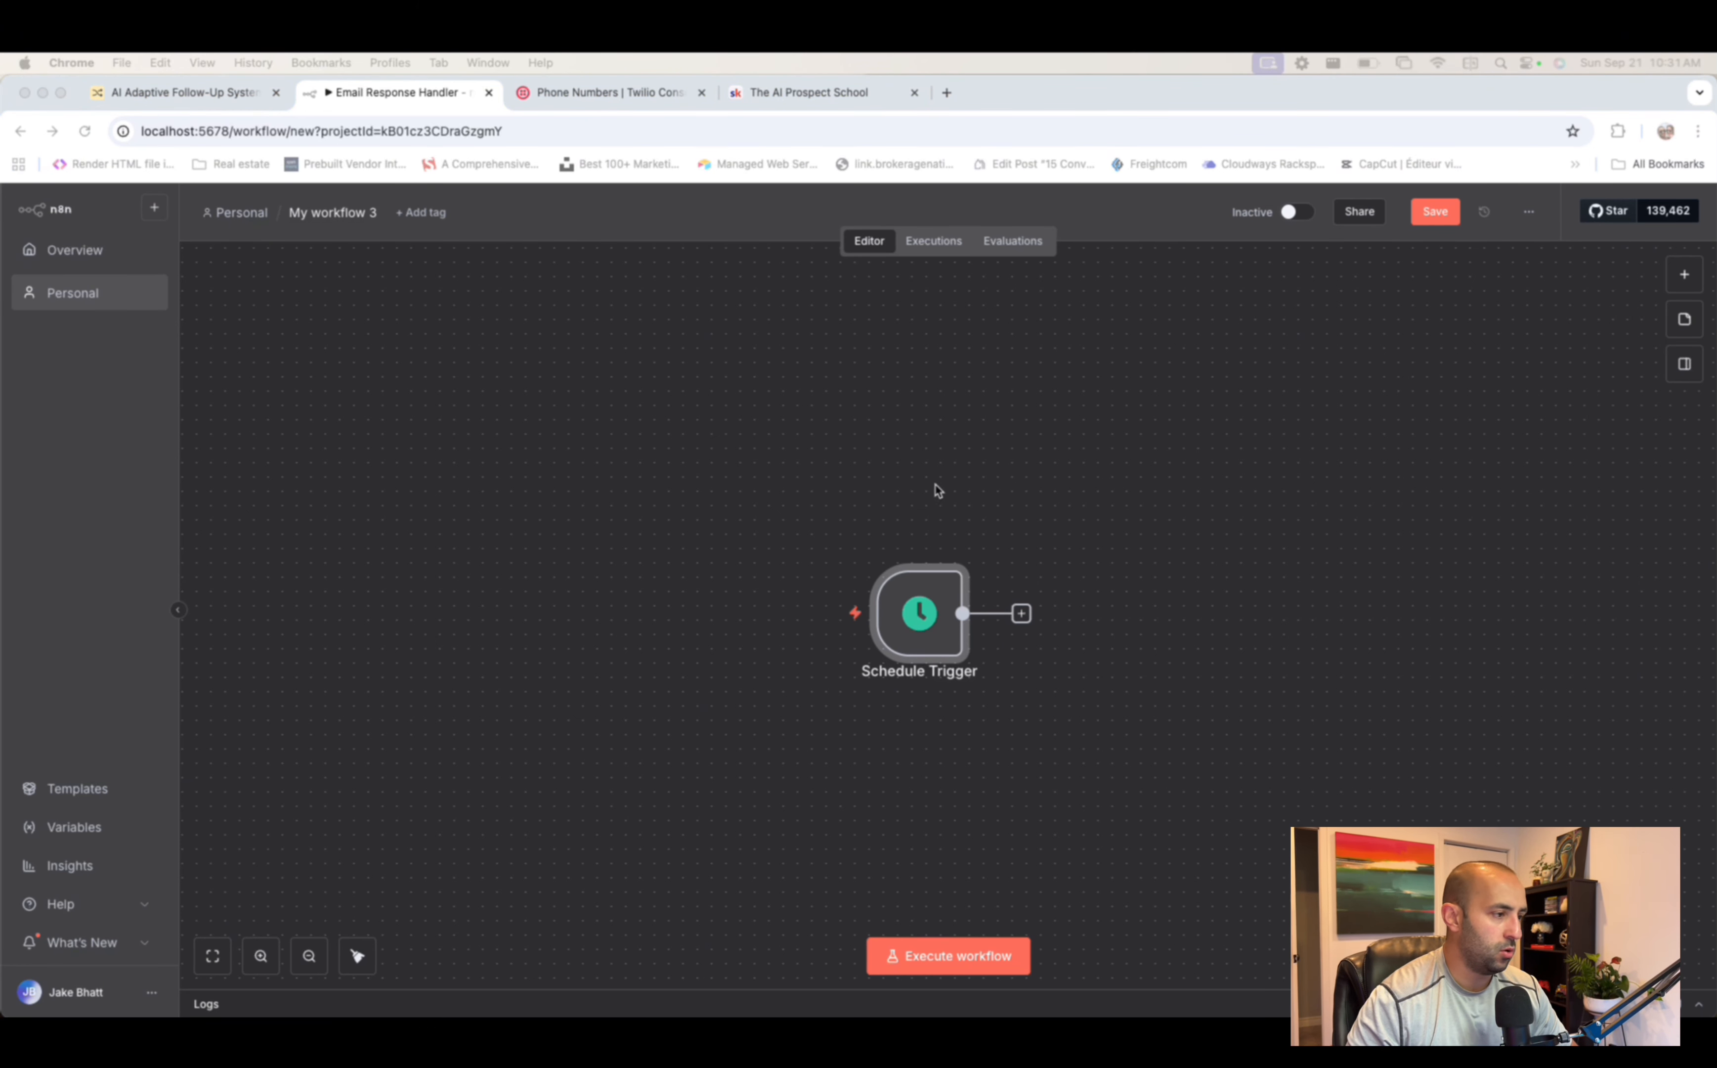
scroll(939, 498, right, 2)
scroll(984, 494, right, 3)
scroll(985, 431, down, 2)
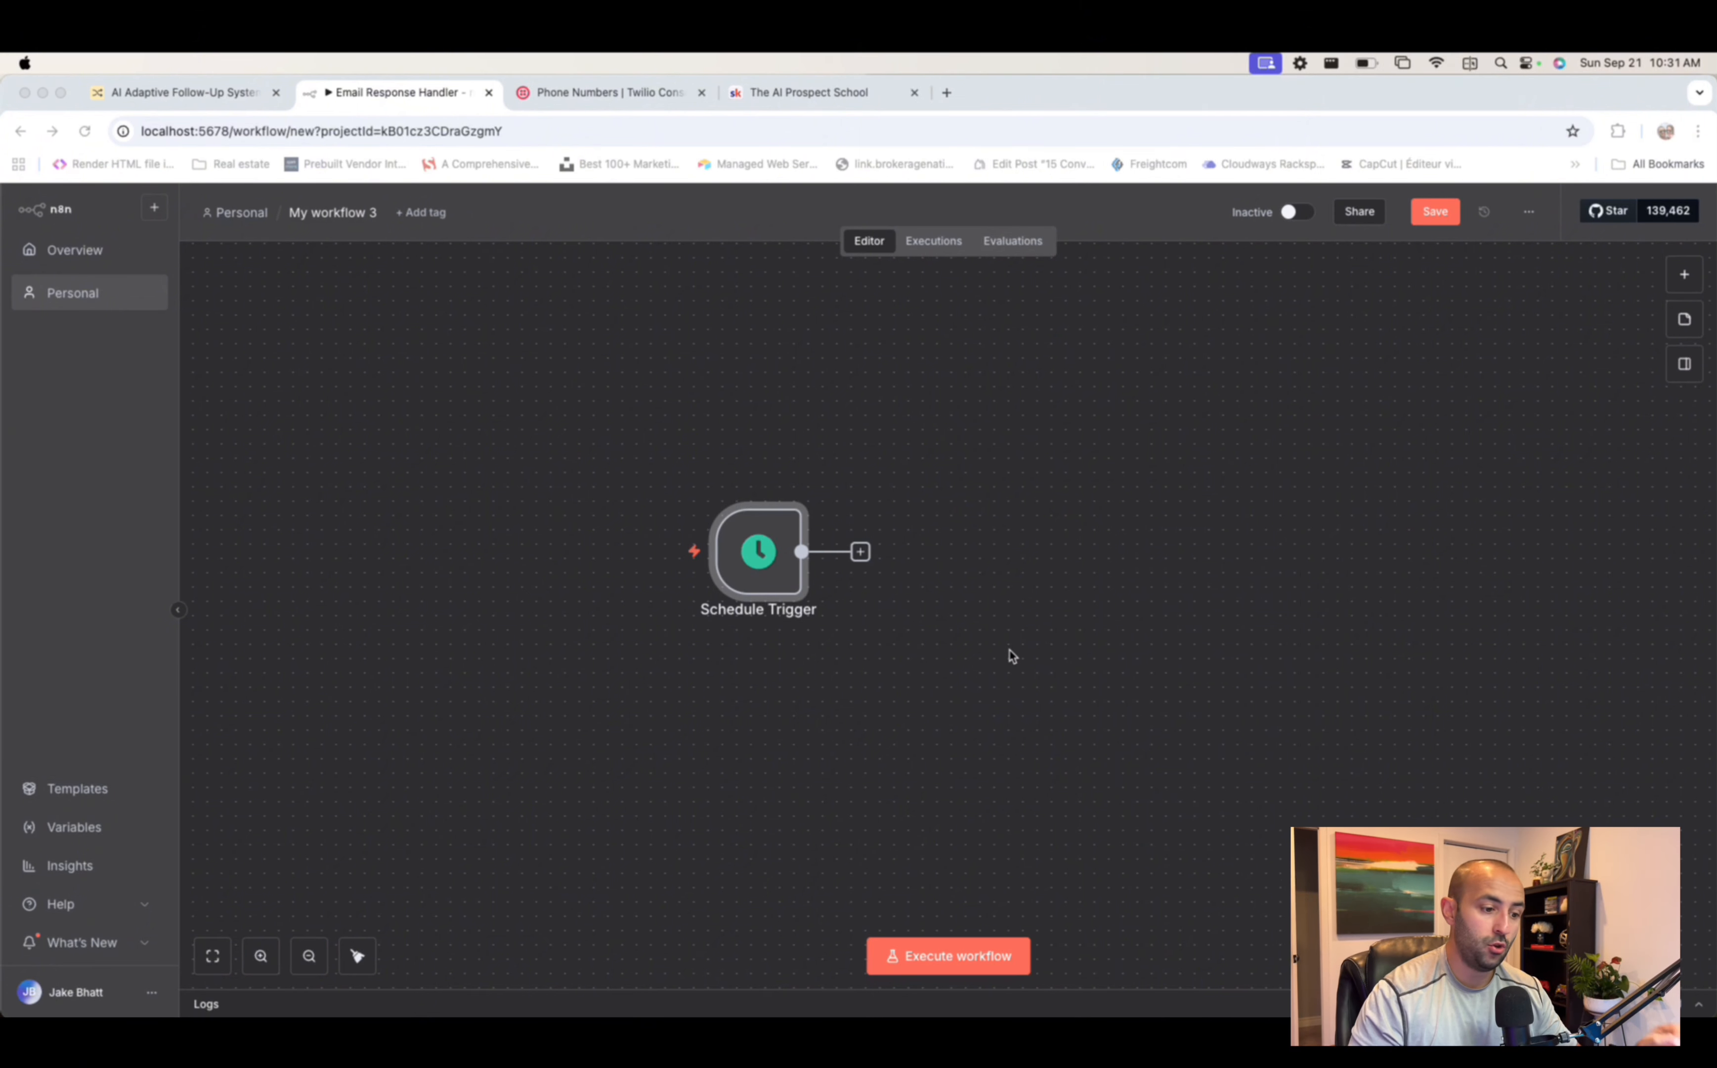
scroll(855, 553, right, 3)
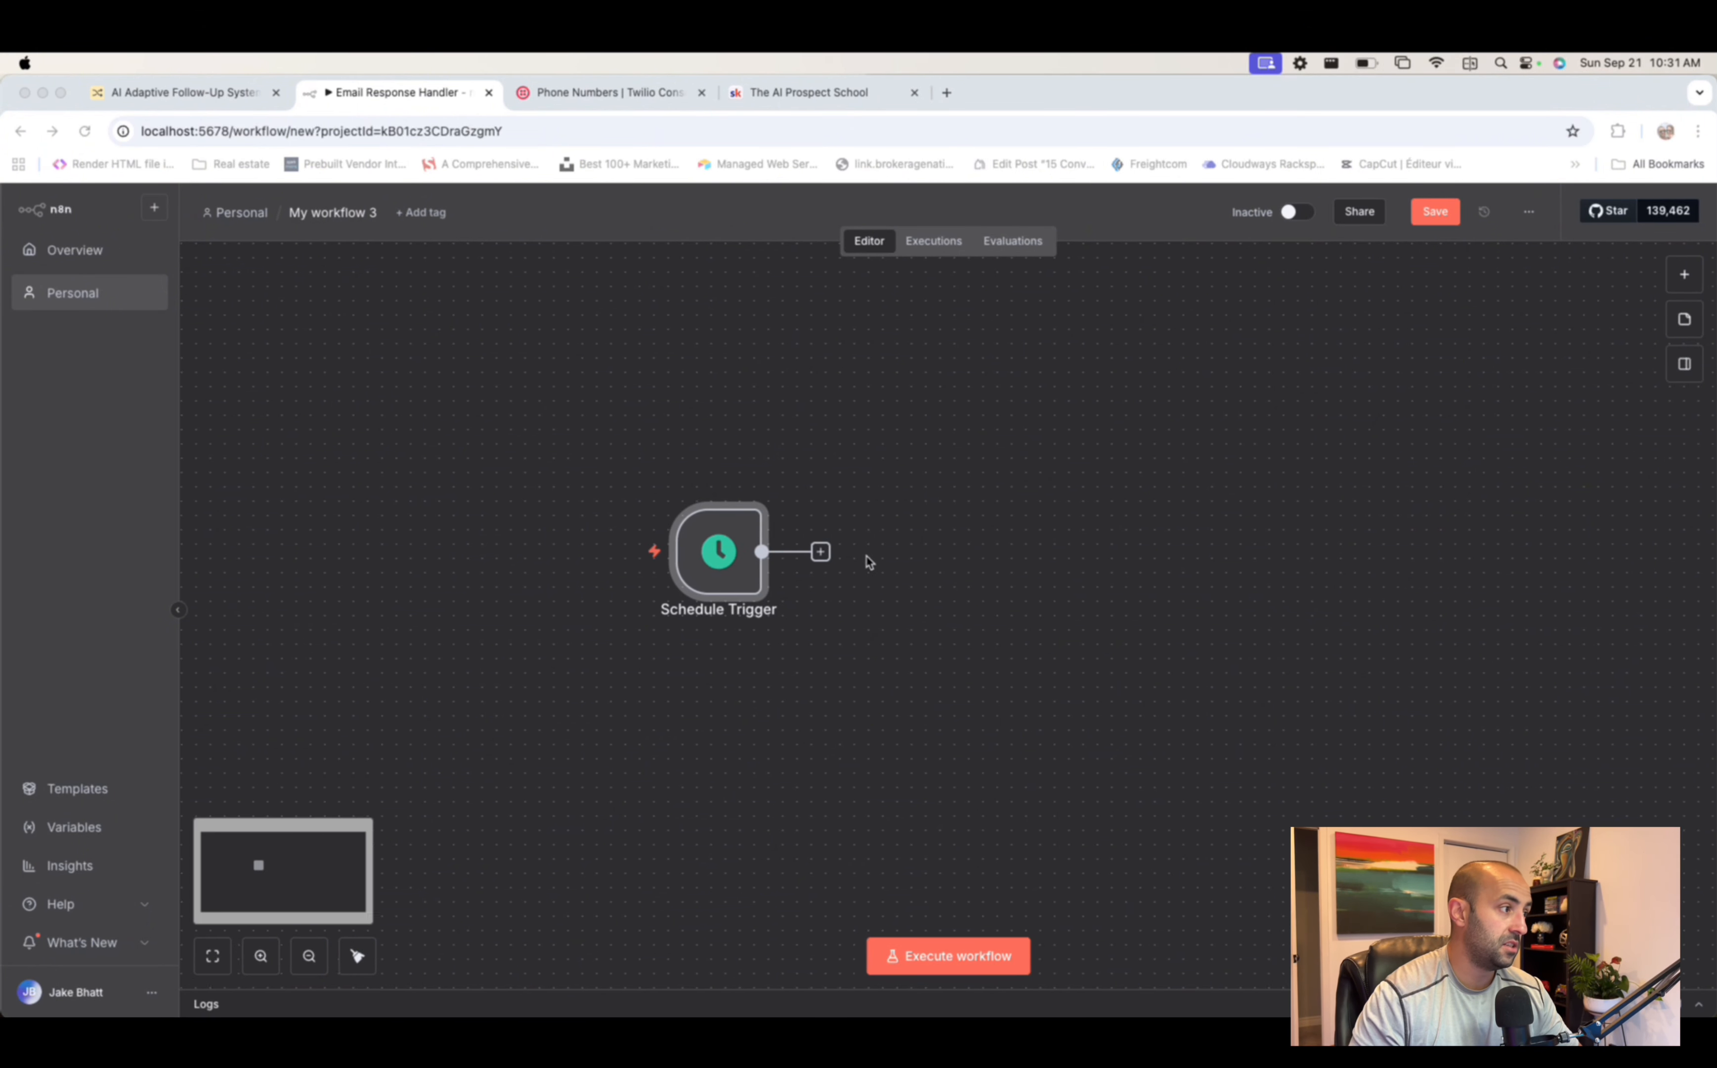
click(751, 554)
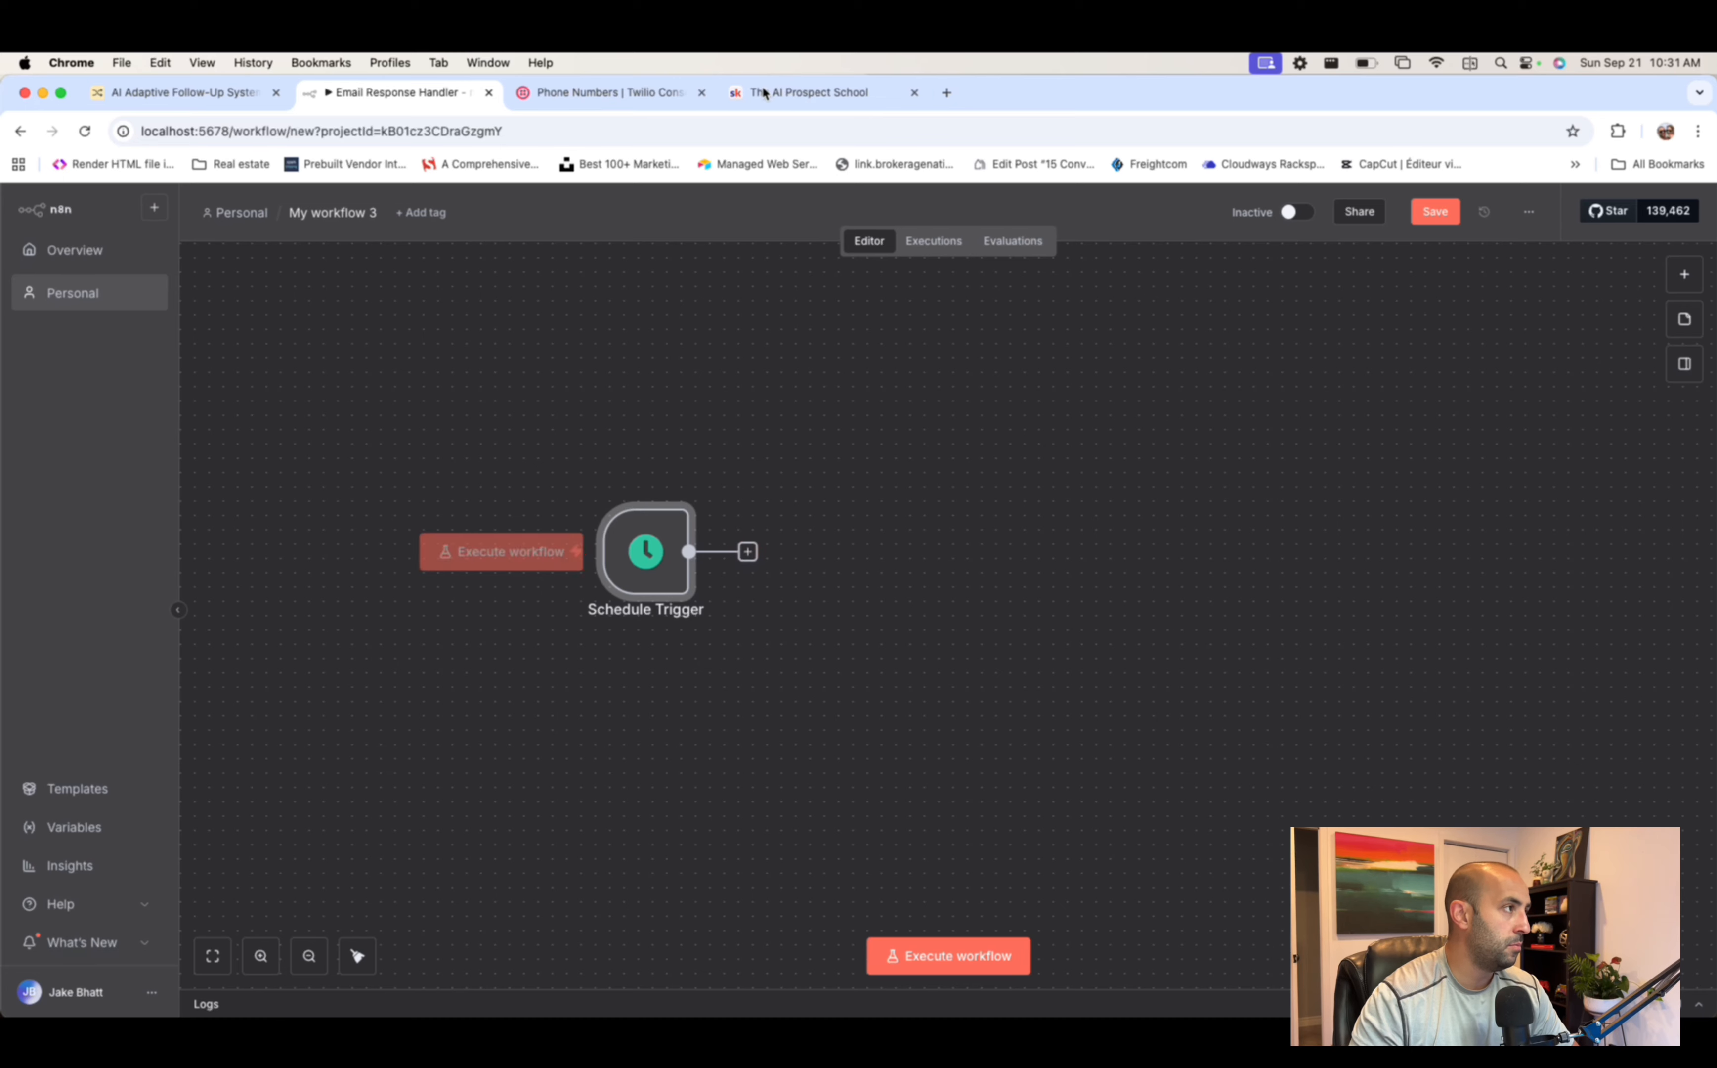
click(571, 84)
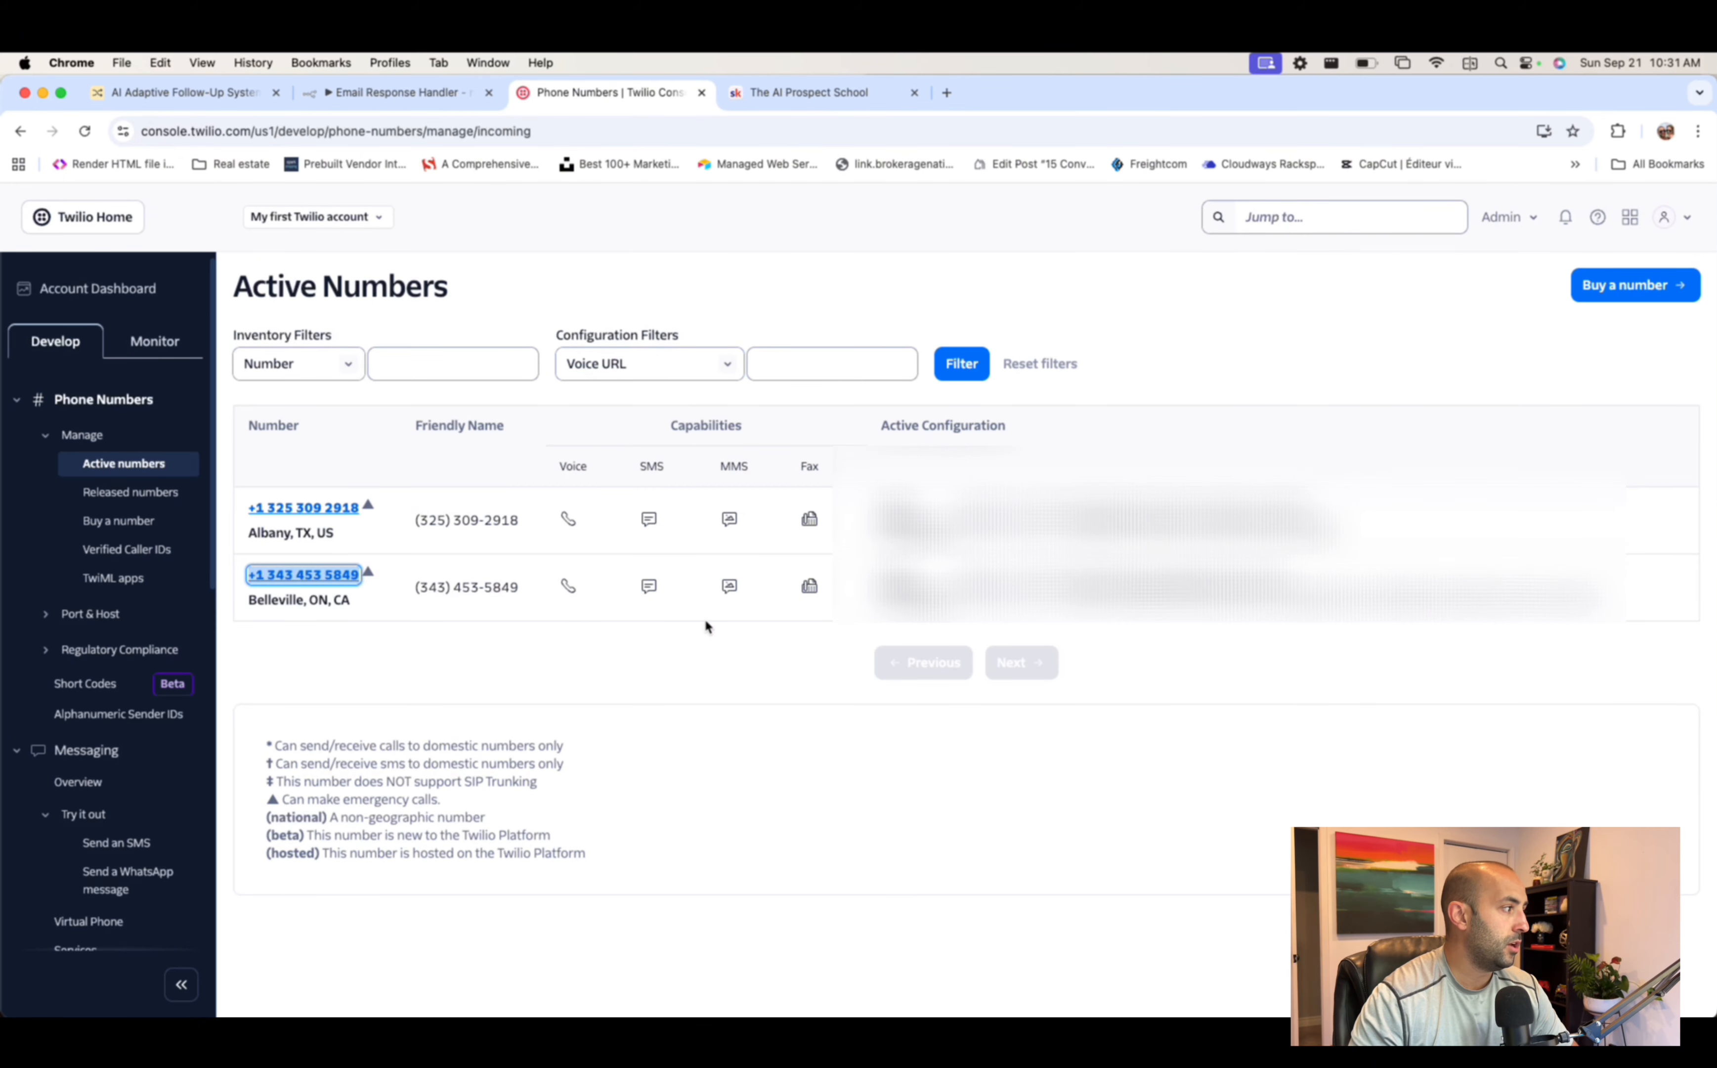
- Copy the Belleville, ON phone number link from Twilio's Active Numbers list
click(690, 695)
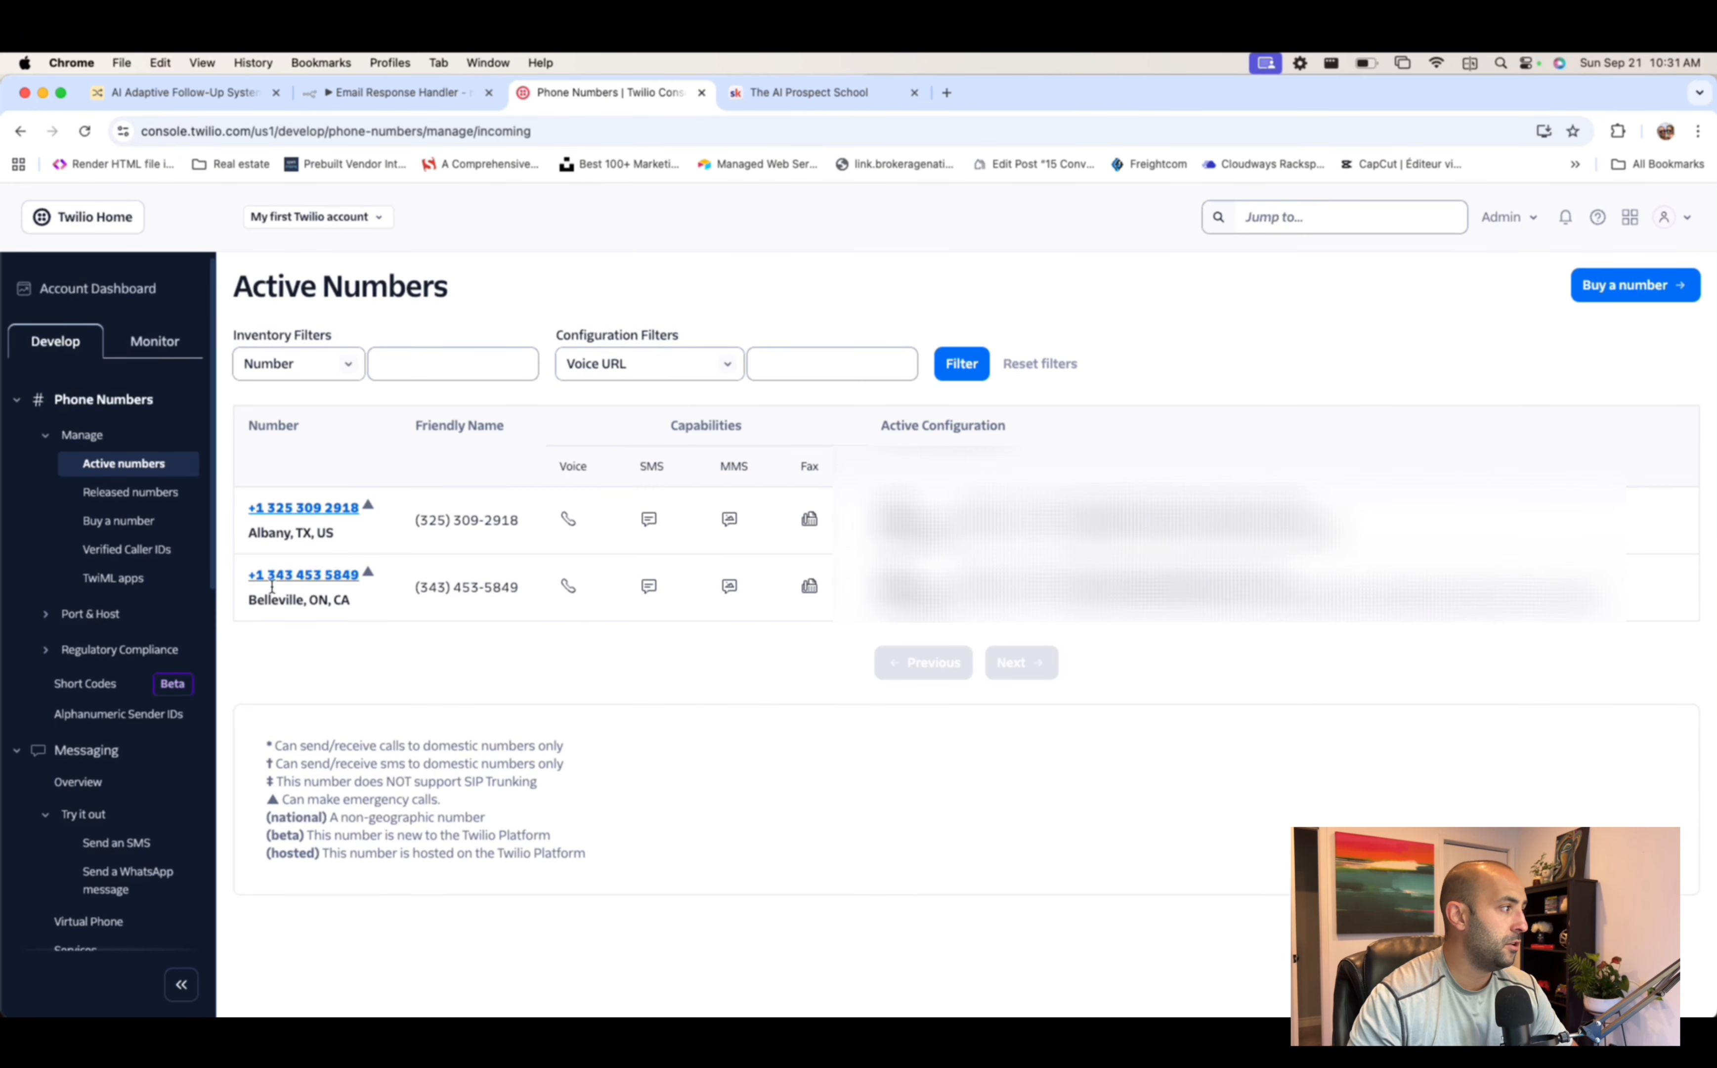
right_click(310, 575)
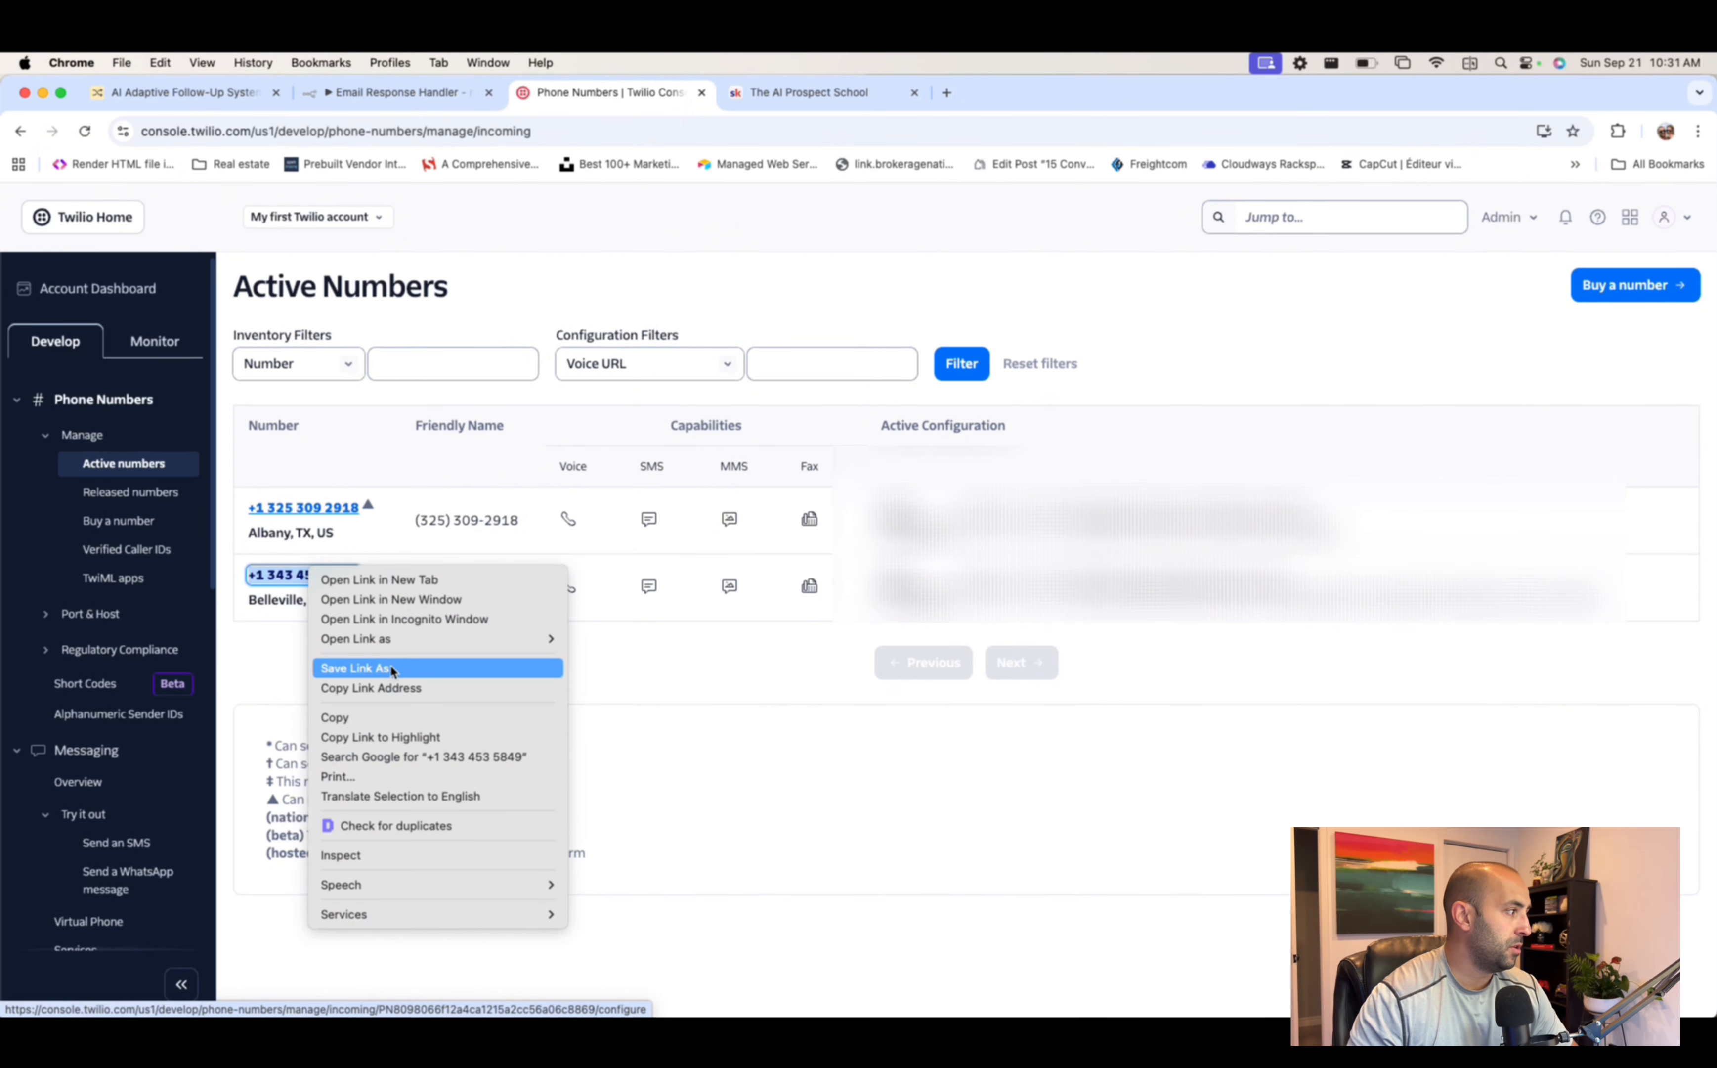
click(368, 717)
click(710, 660)
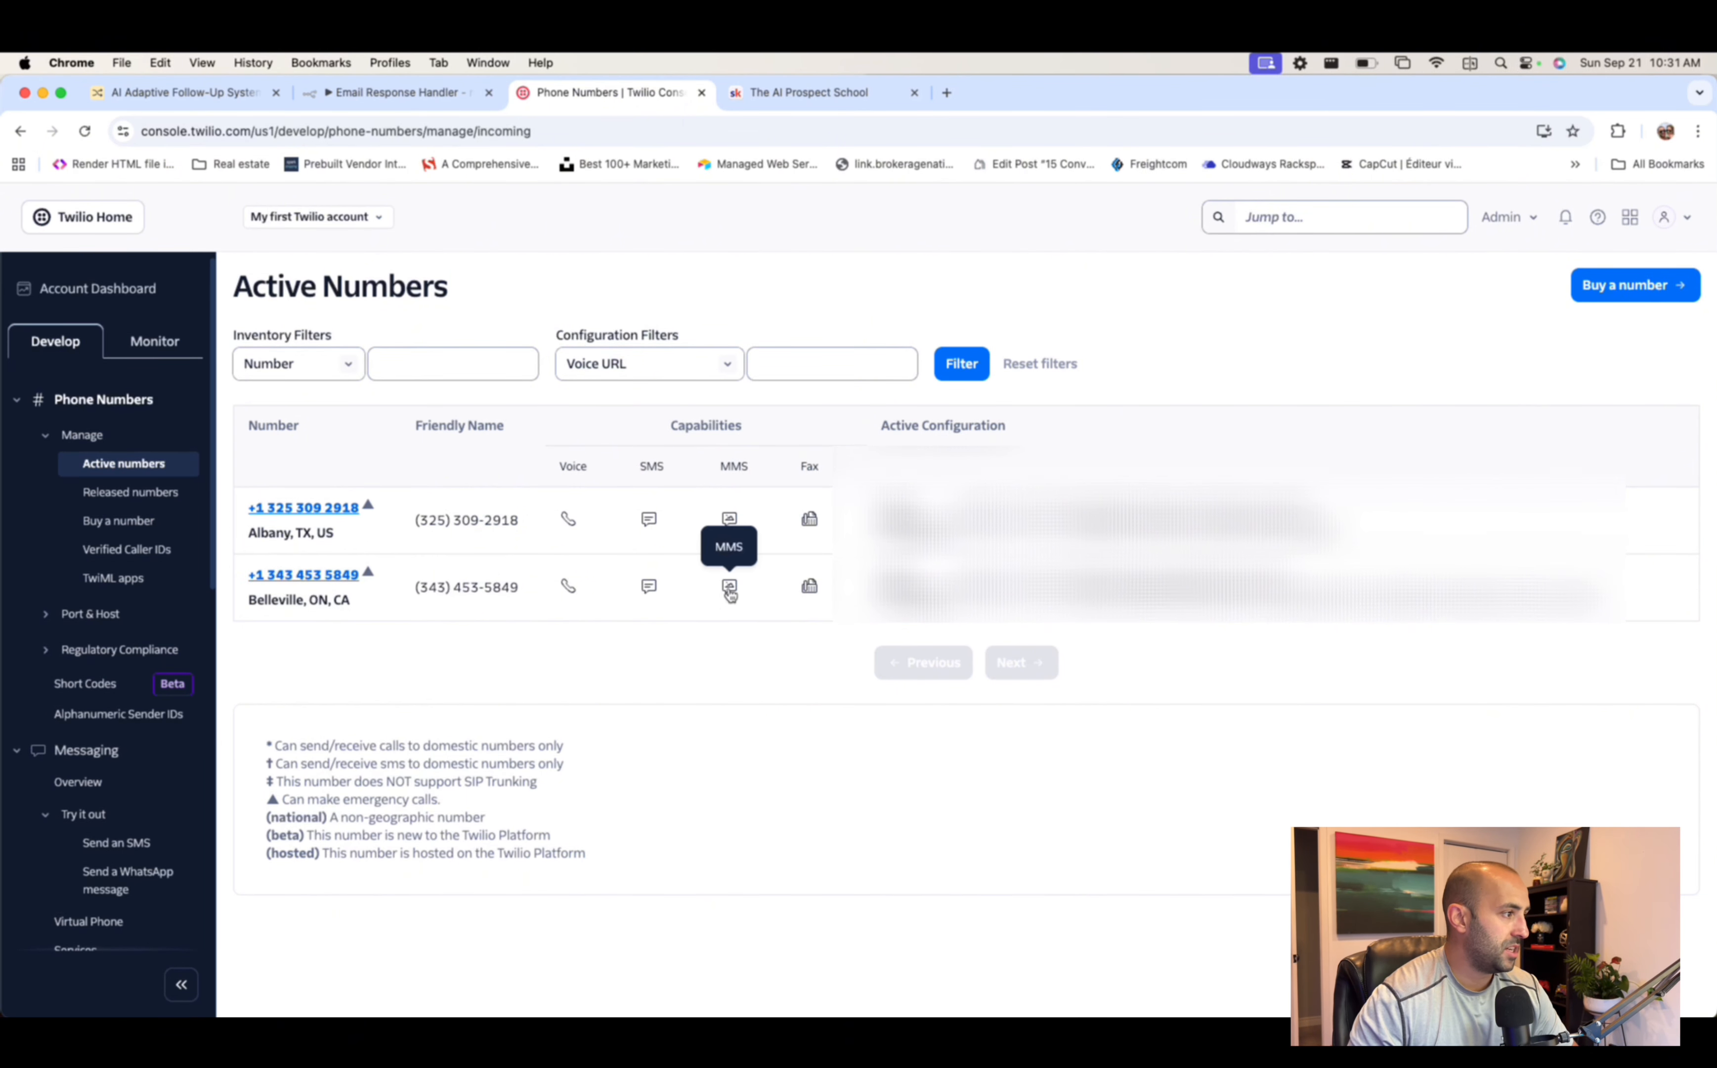
- Add an HTTP Request step after the Schedule Trigger in the new workflow
click(384, 94)
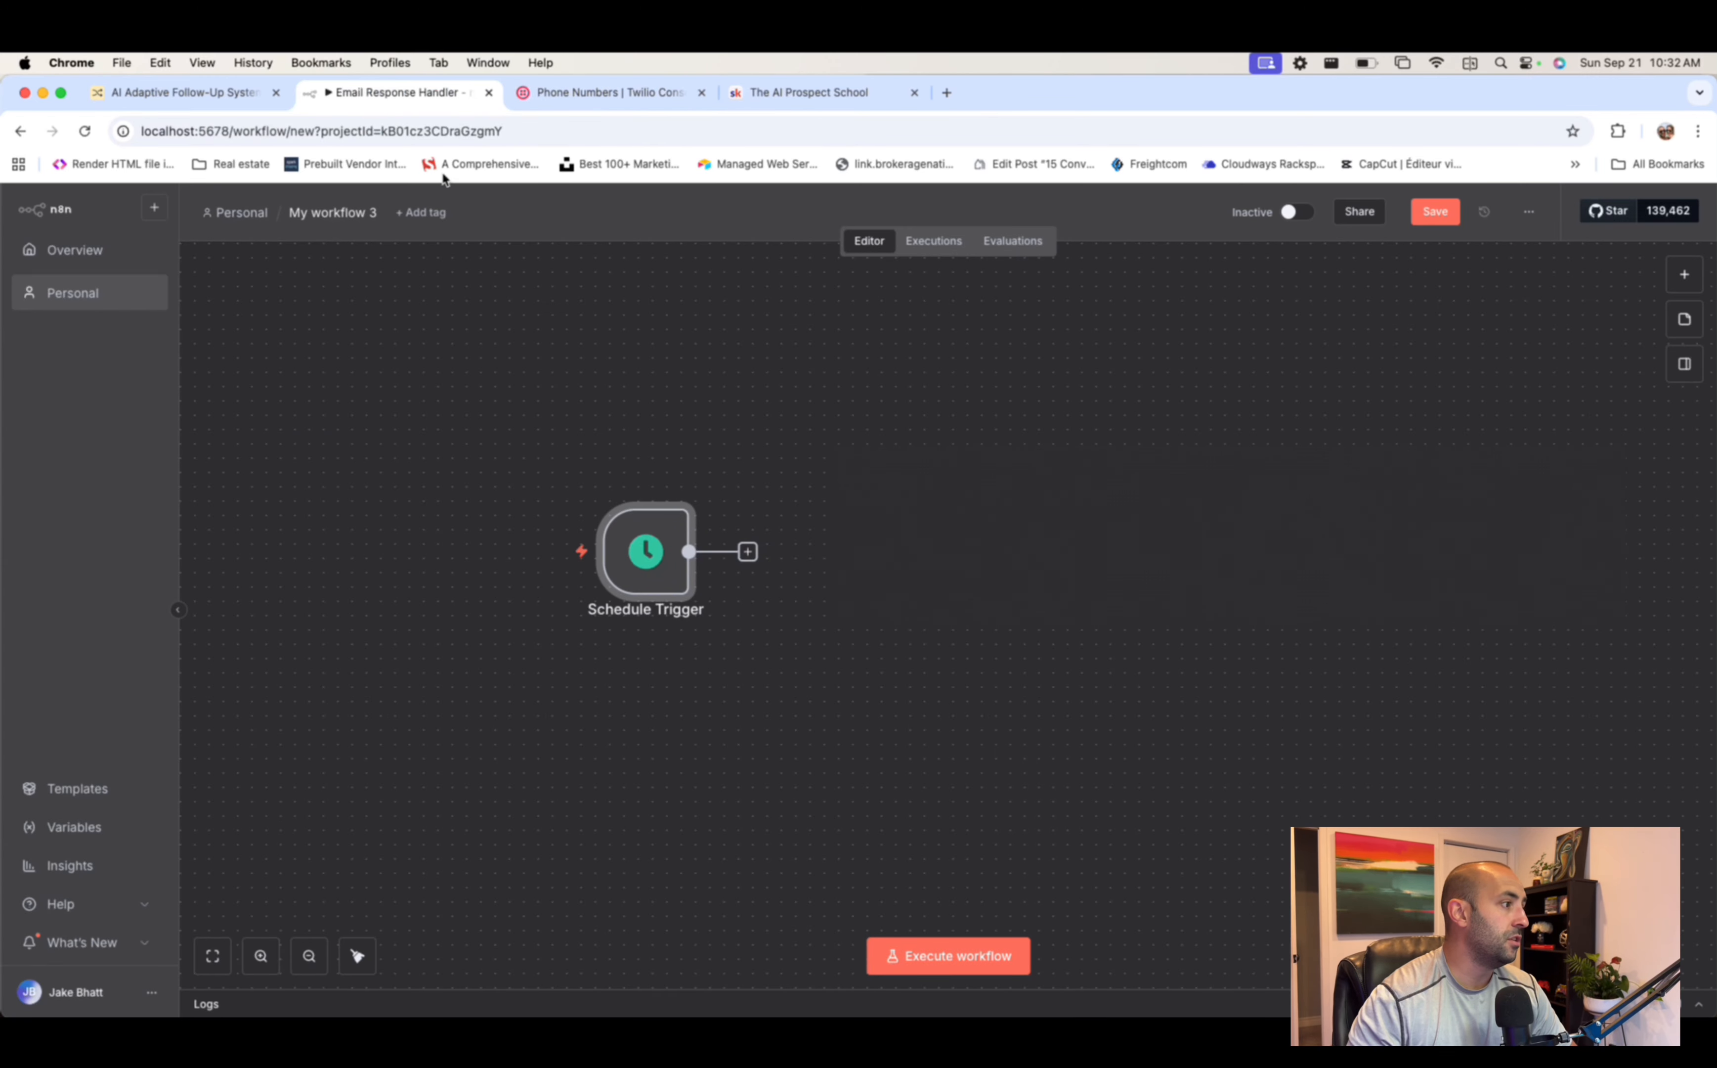
click(749, 552)
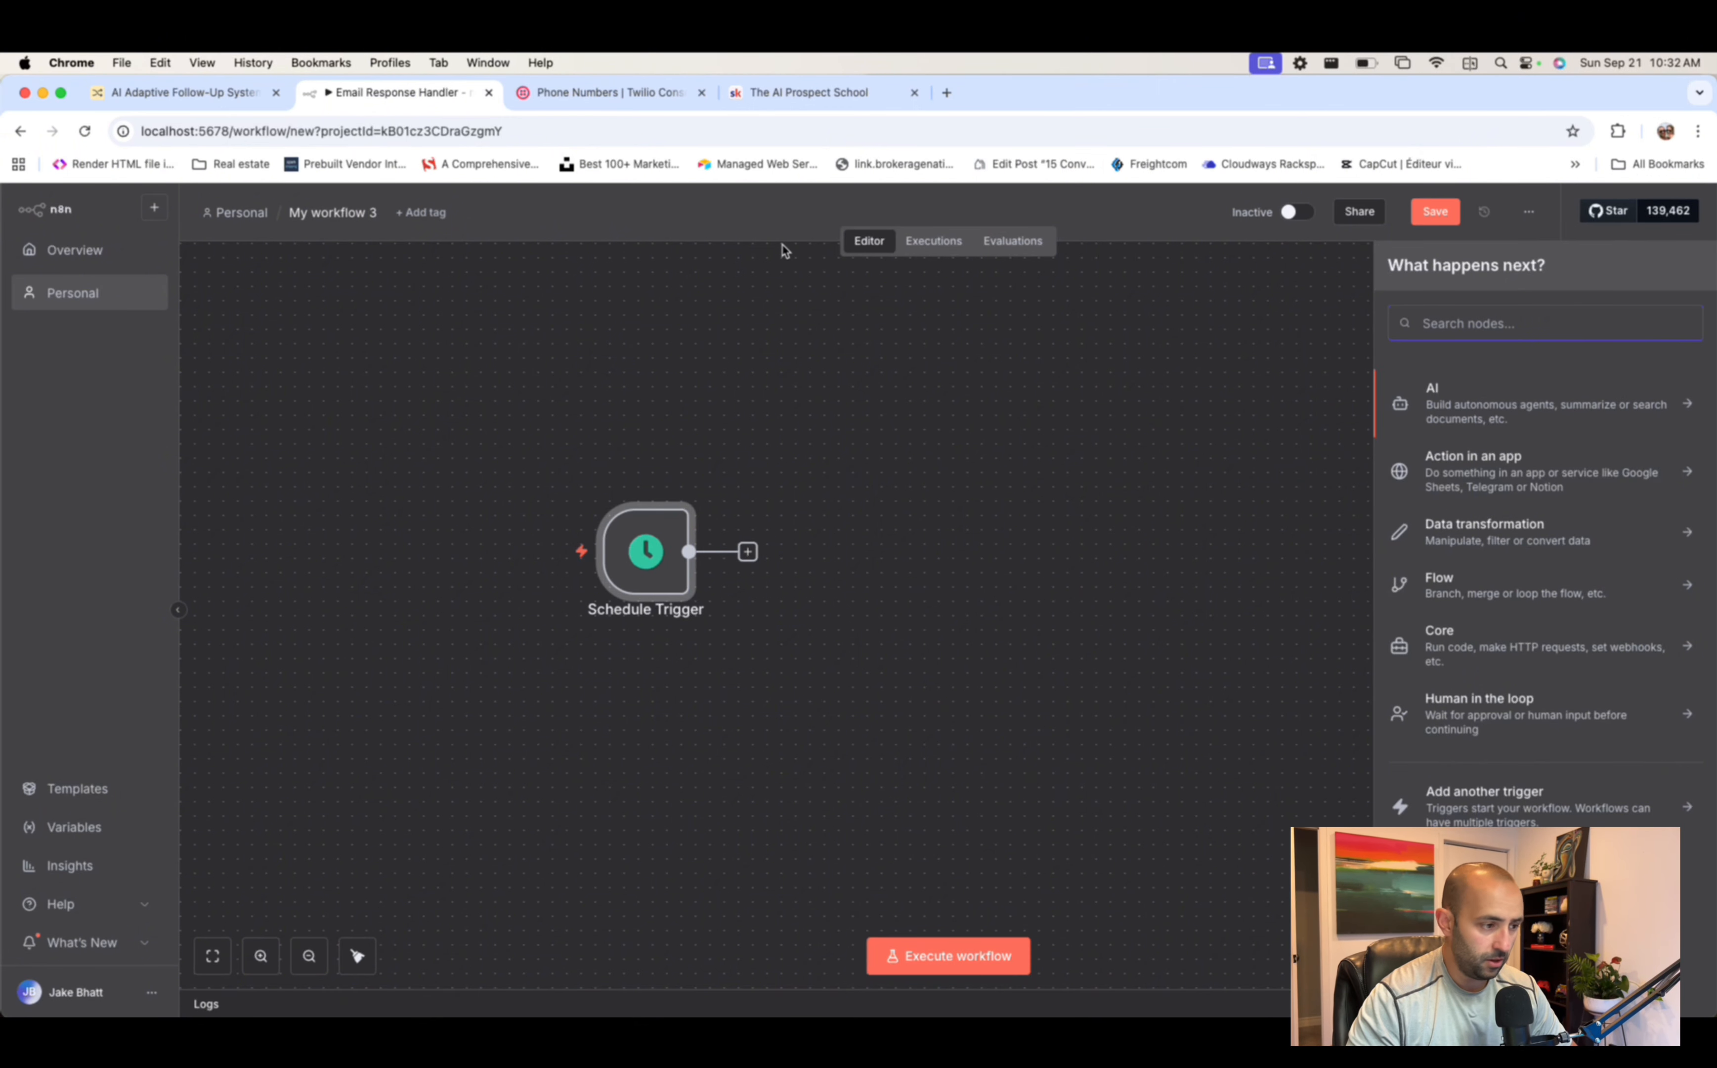
text(http)
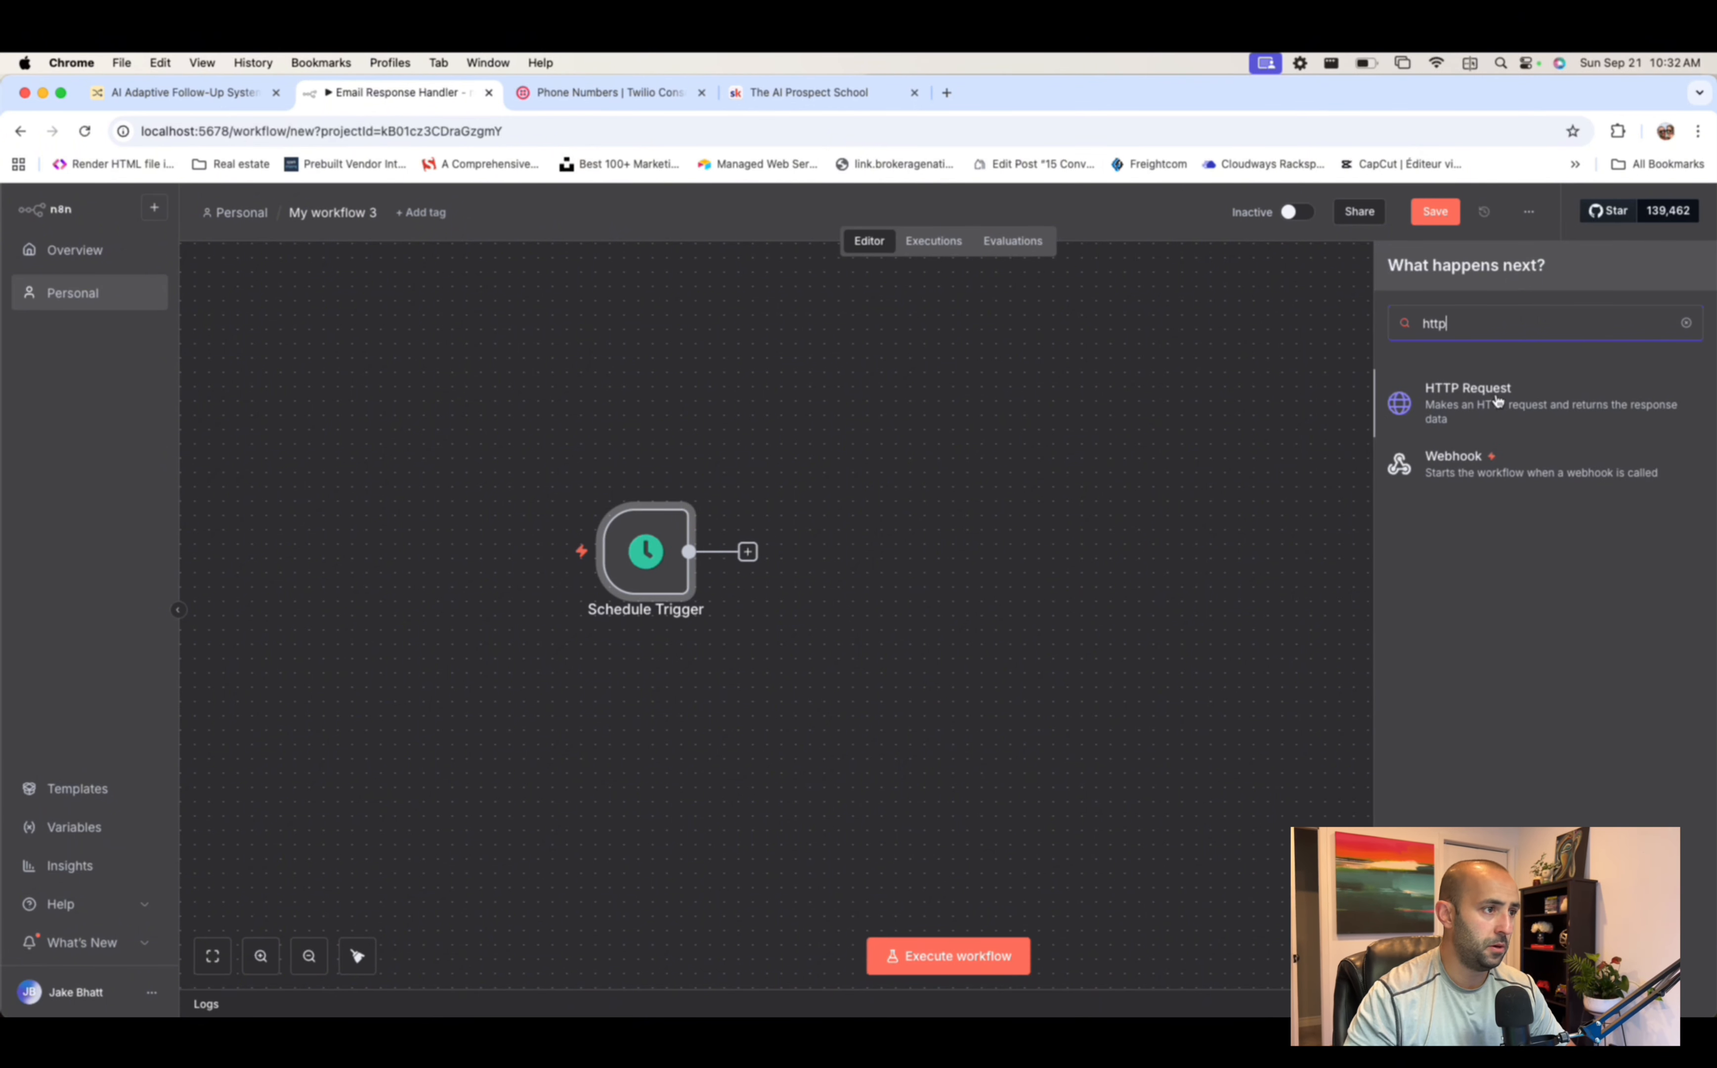
click(1499, 400)
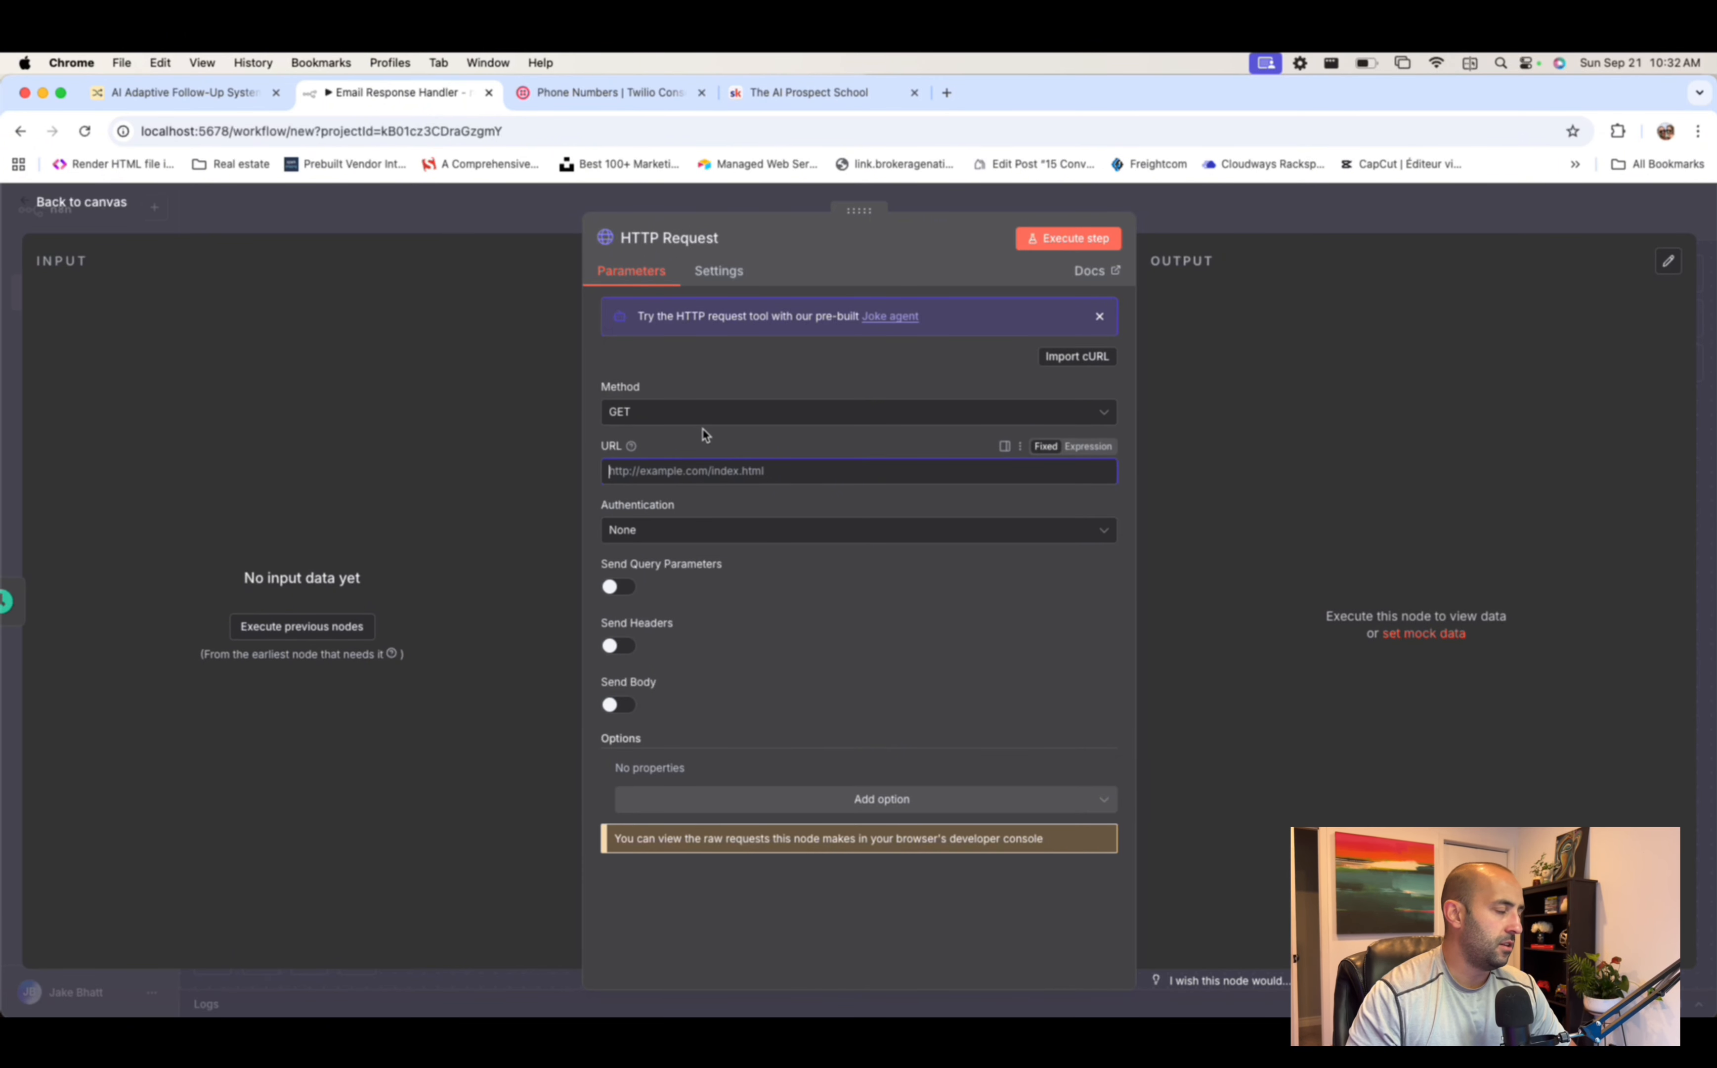
- Paste Twilio's 2010-04-01 Accounts/{{YOUR_SID}}/Messages.json URL as the GET request, comparing against the Twilio Console
click(762, 471)
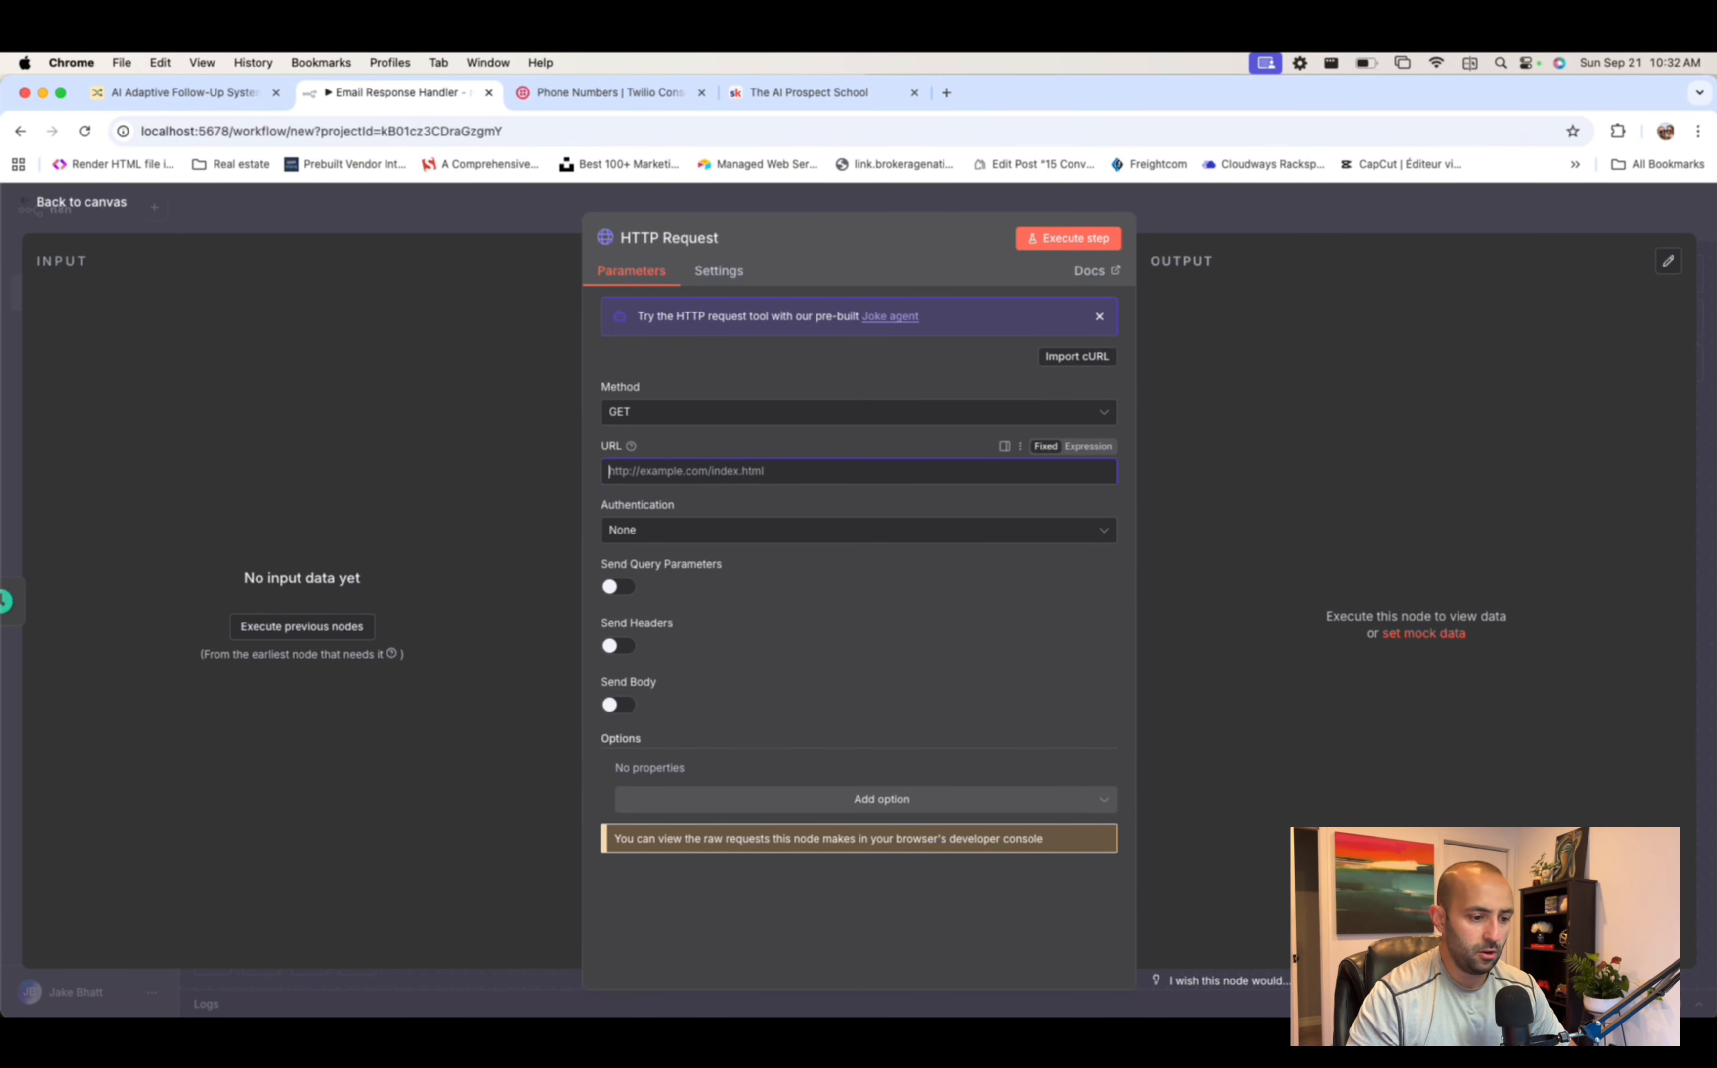
key(super+Tab)
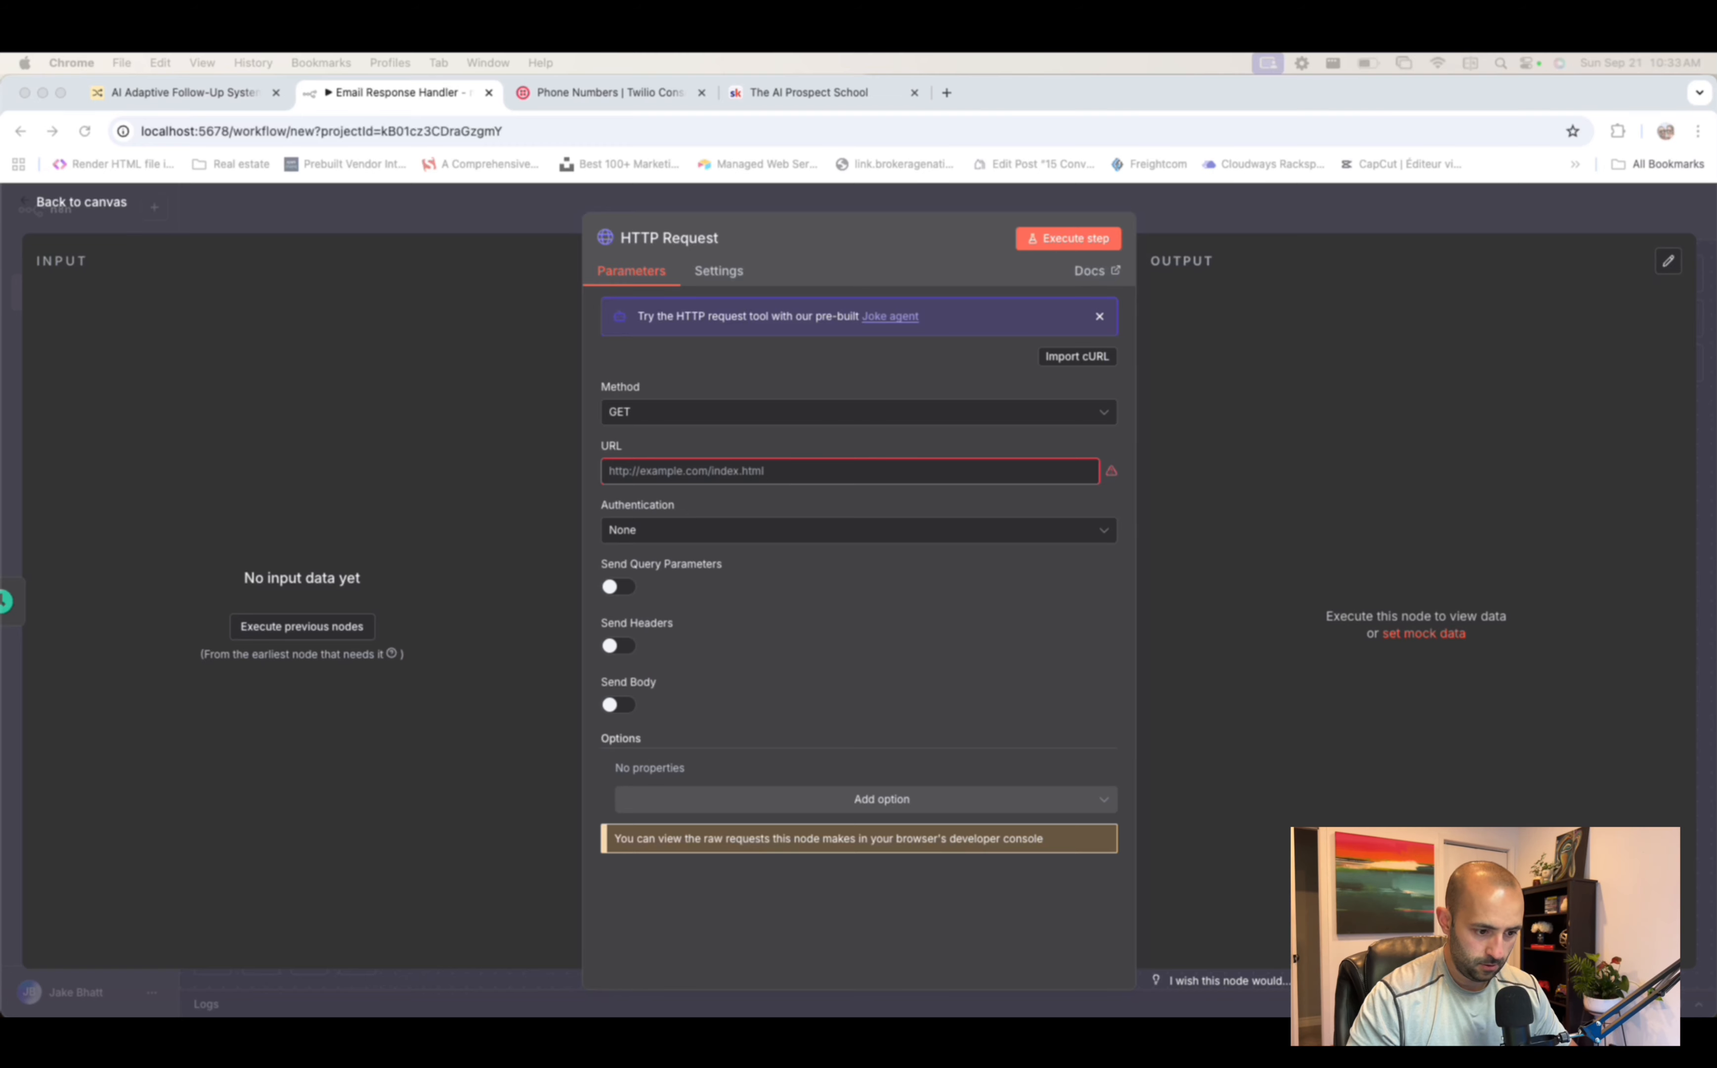
click(738, 471)
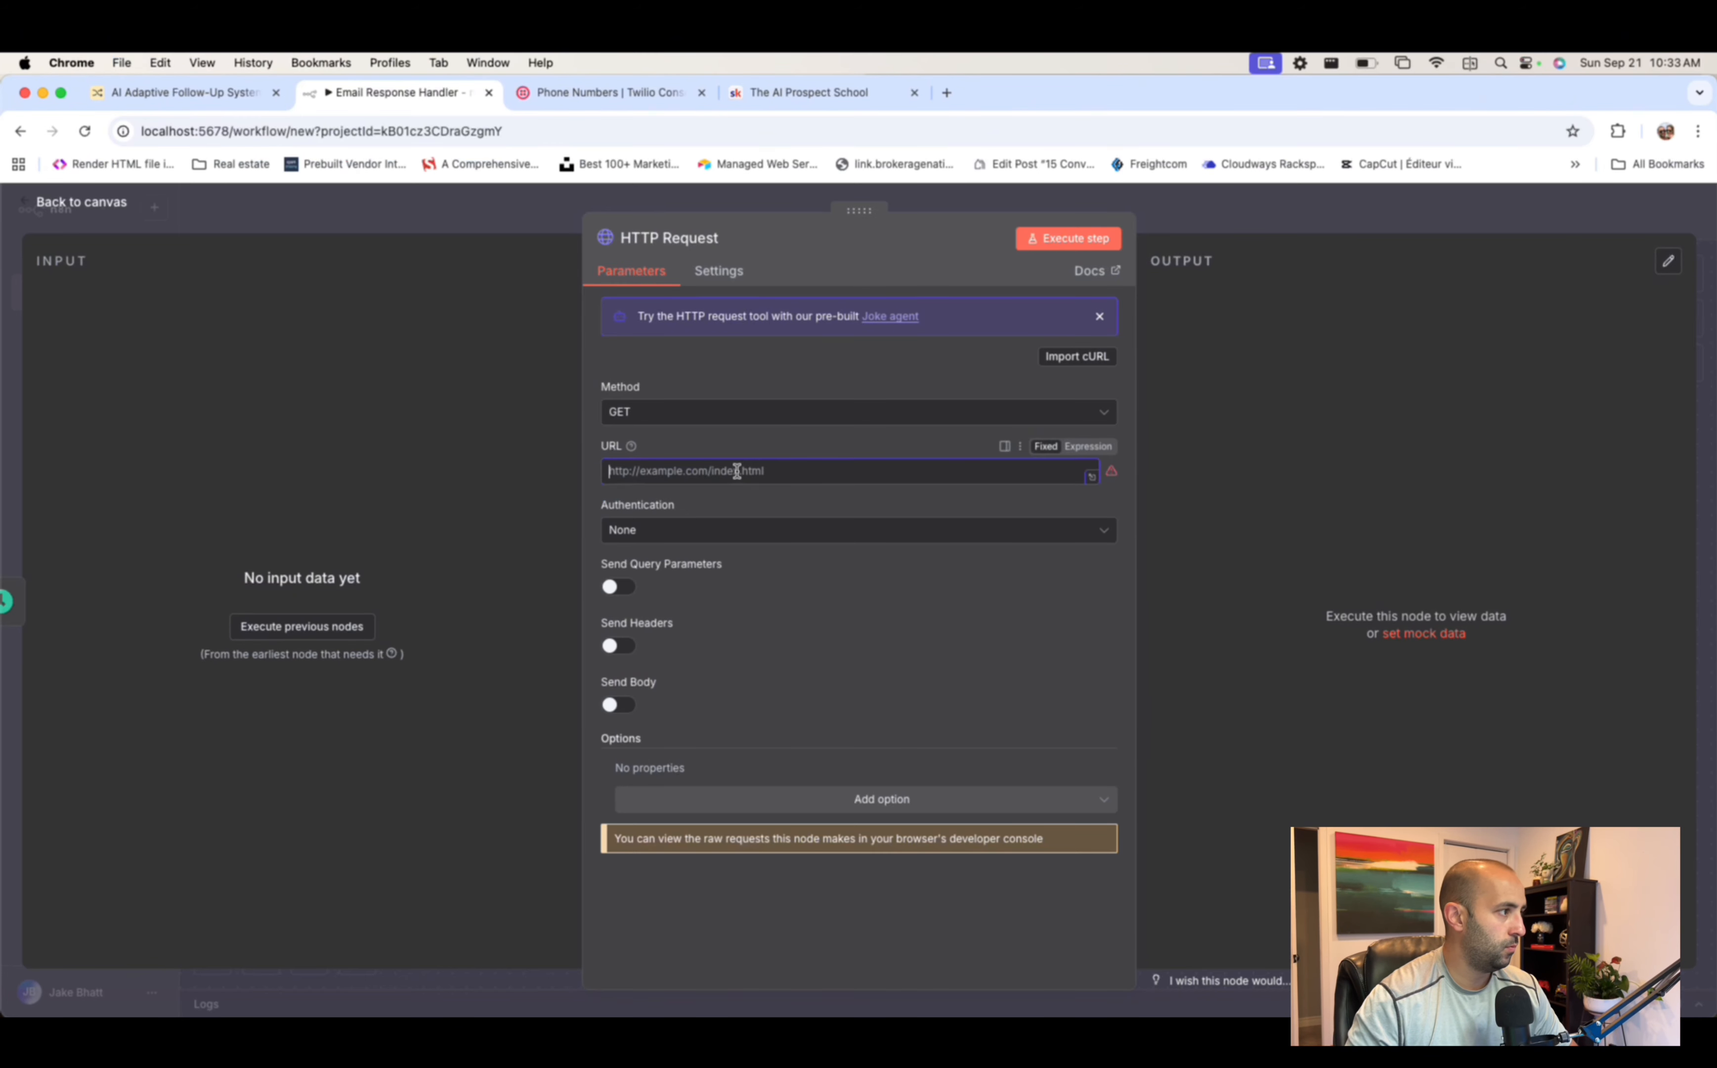
text(https://api.twilio.com/2010-04-01/Accounts/{{YOUR_SID}}/Messages.json)
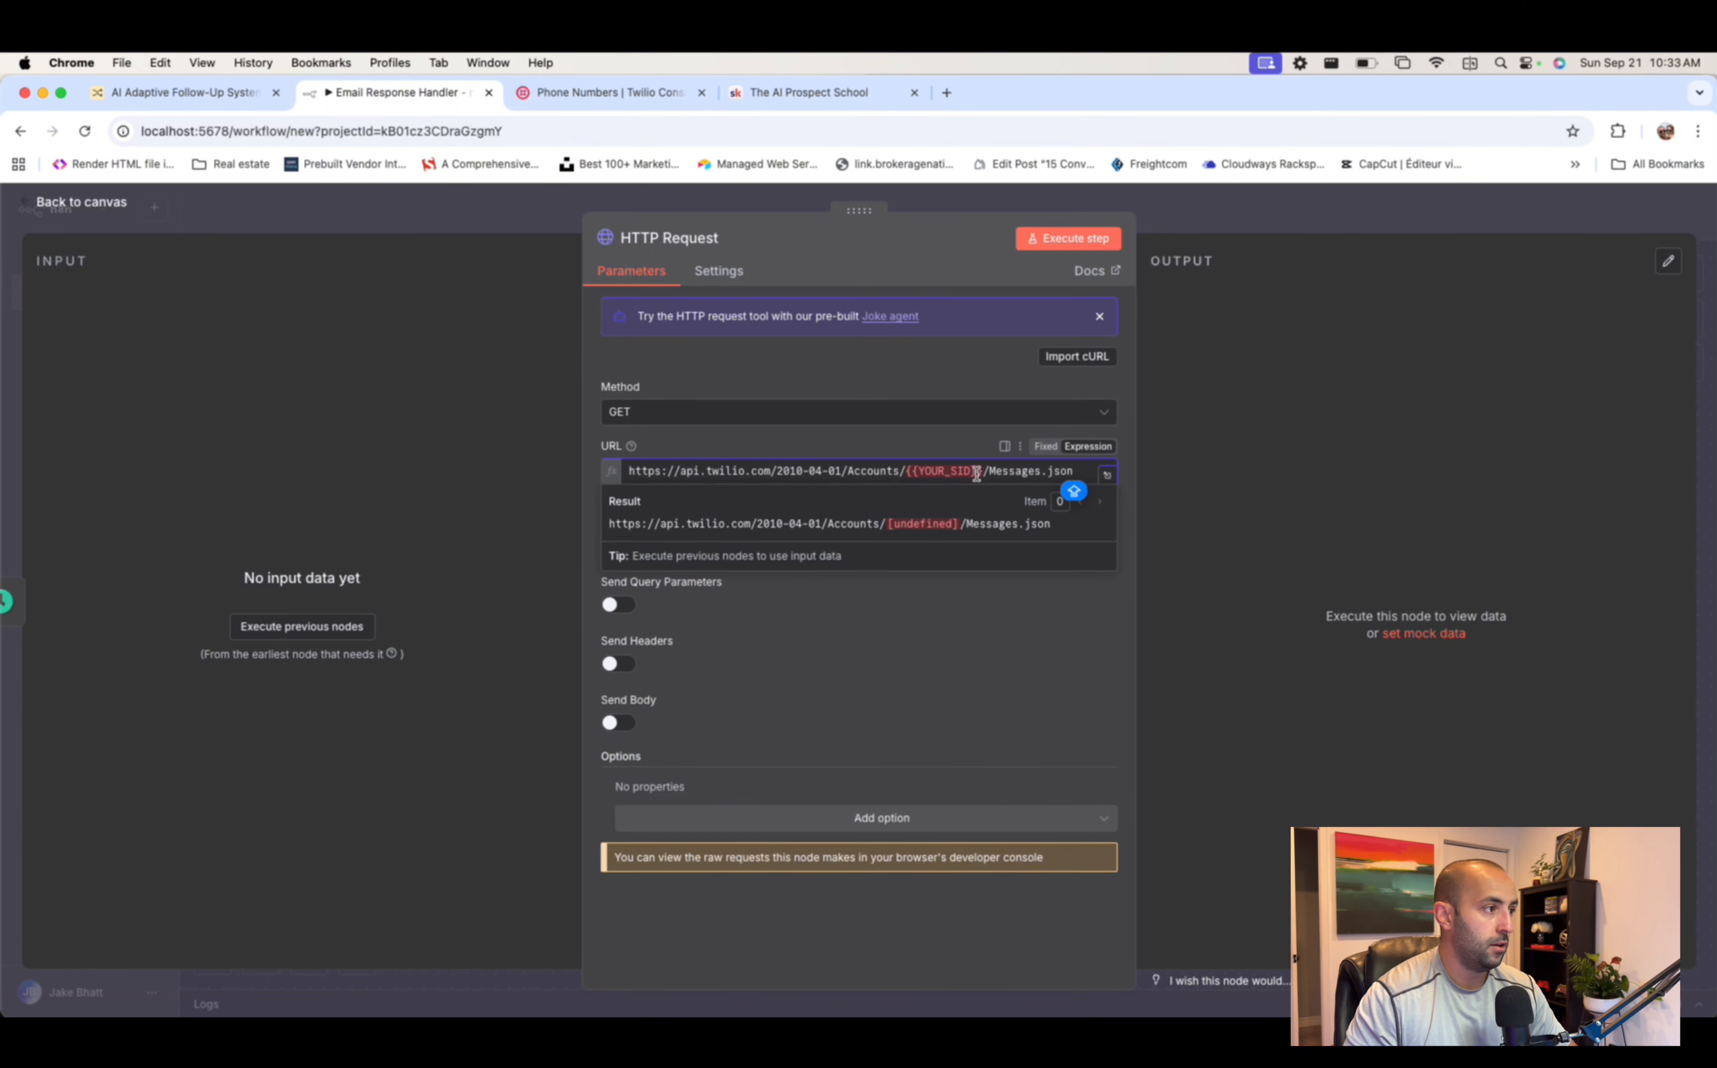
drag(986, 471, 903, 470)
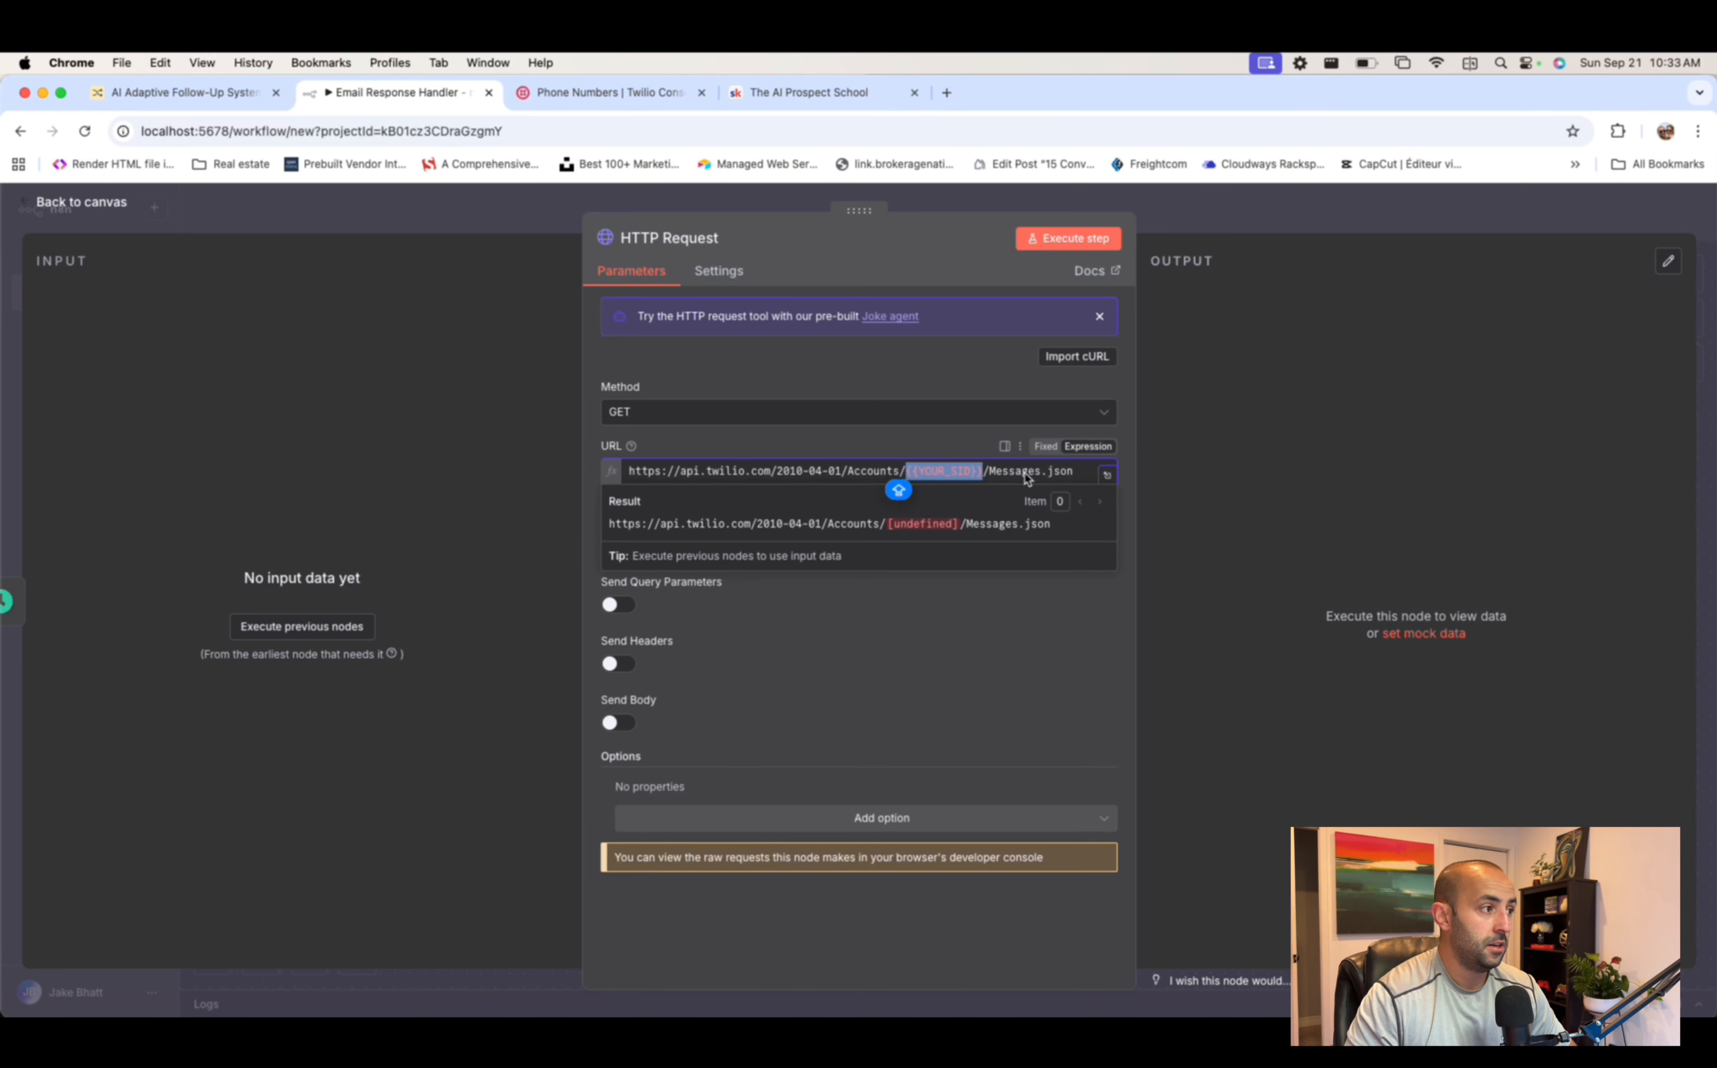
click(618, 89)
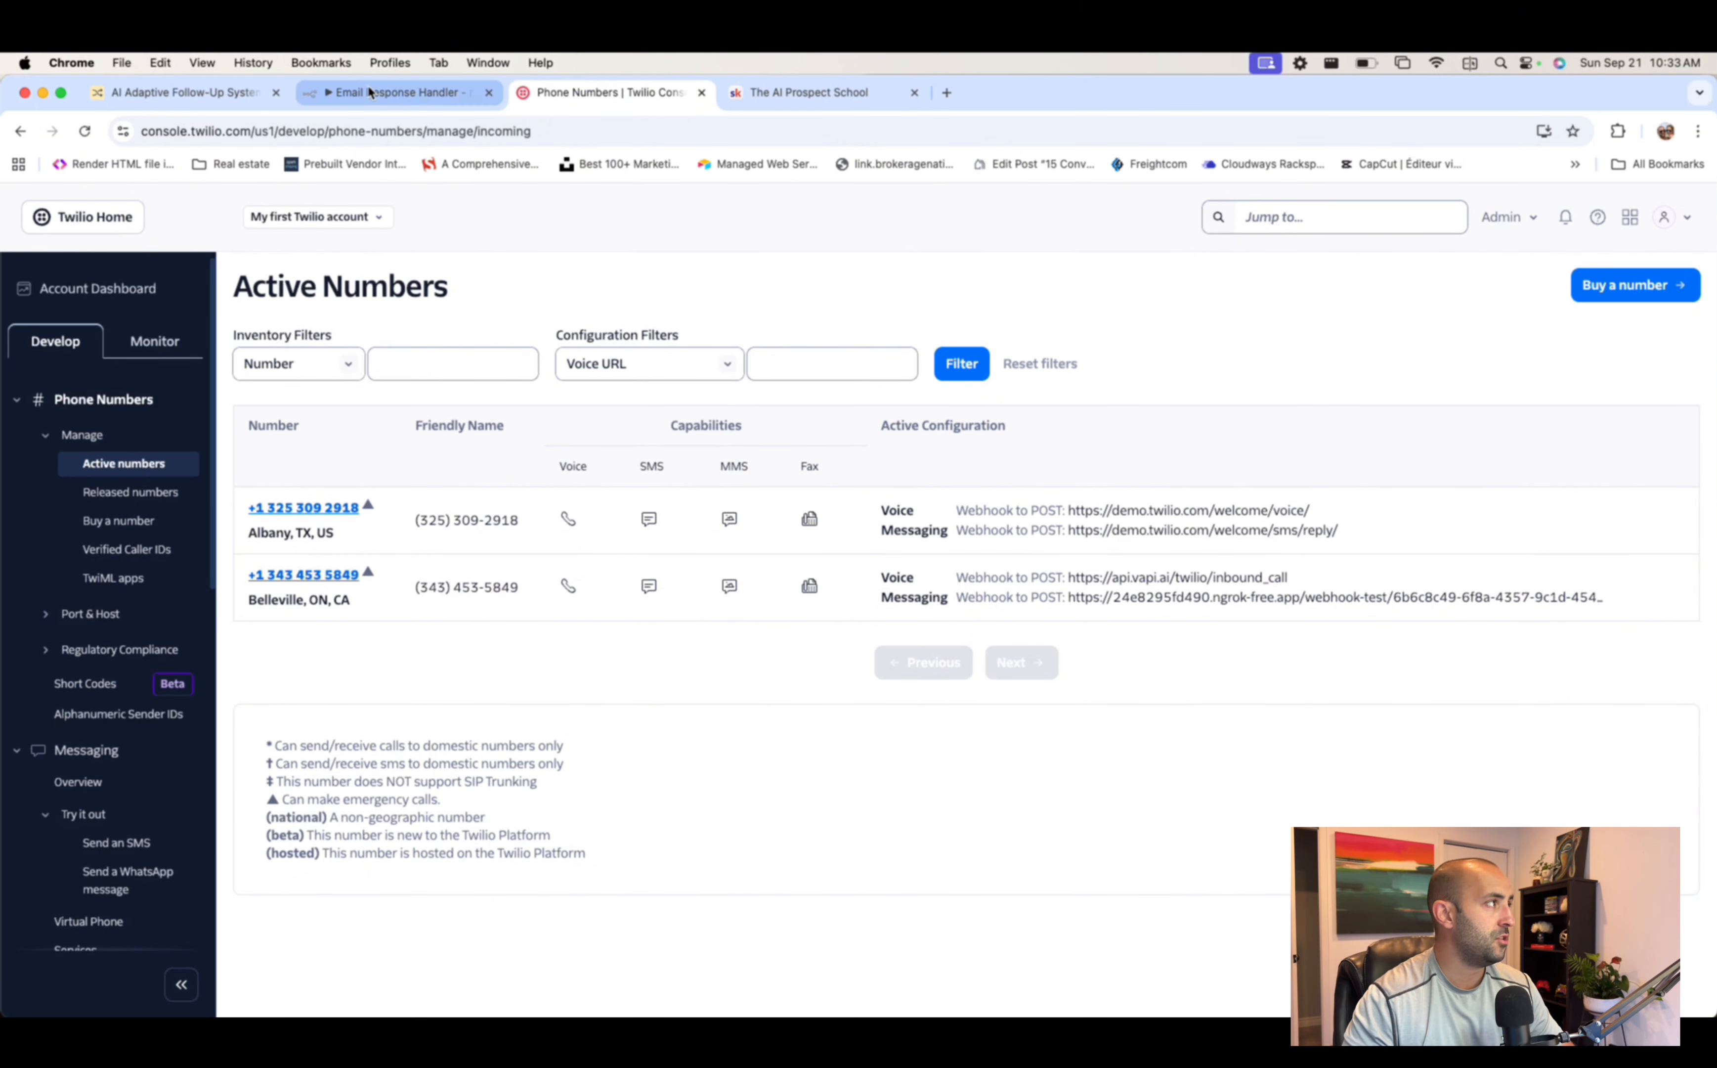
click(419, 92)
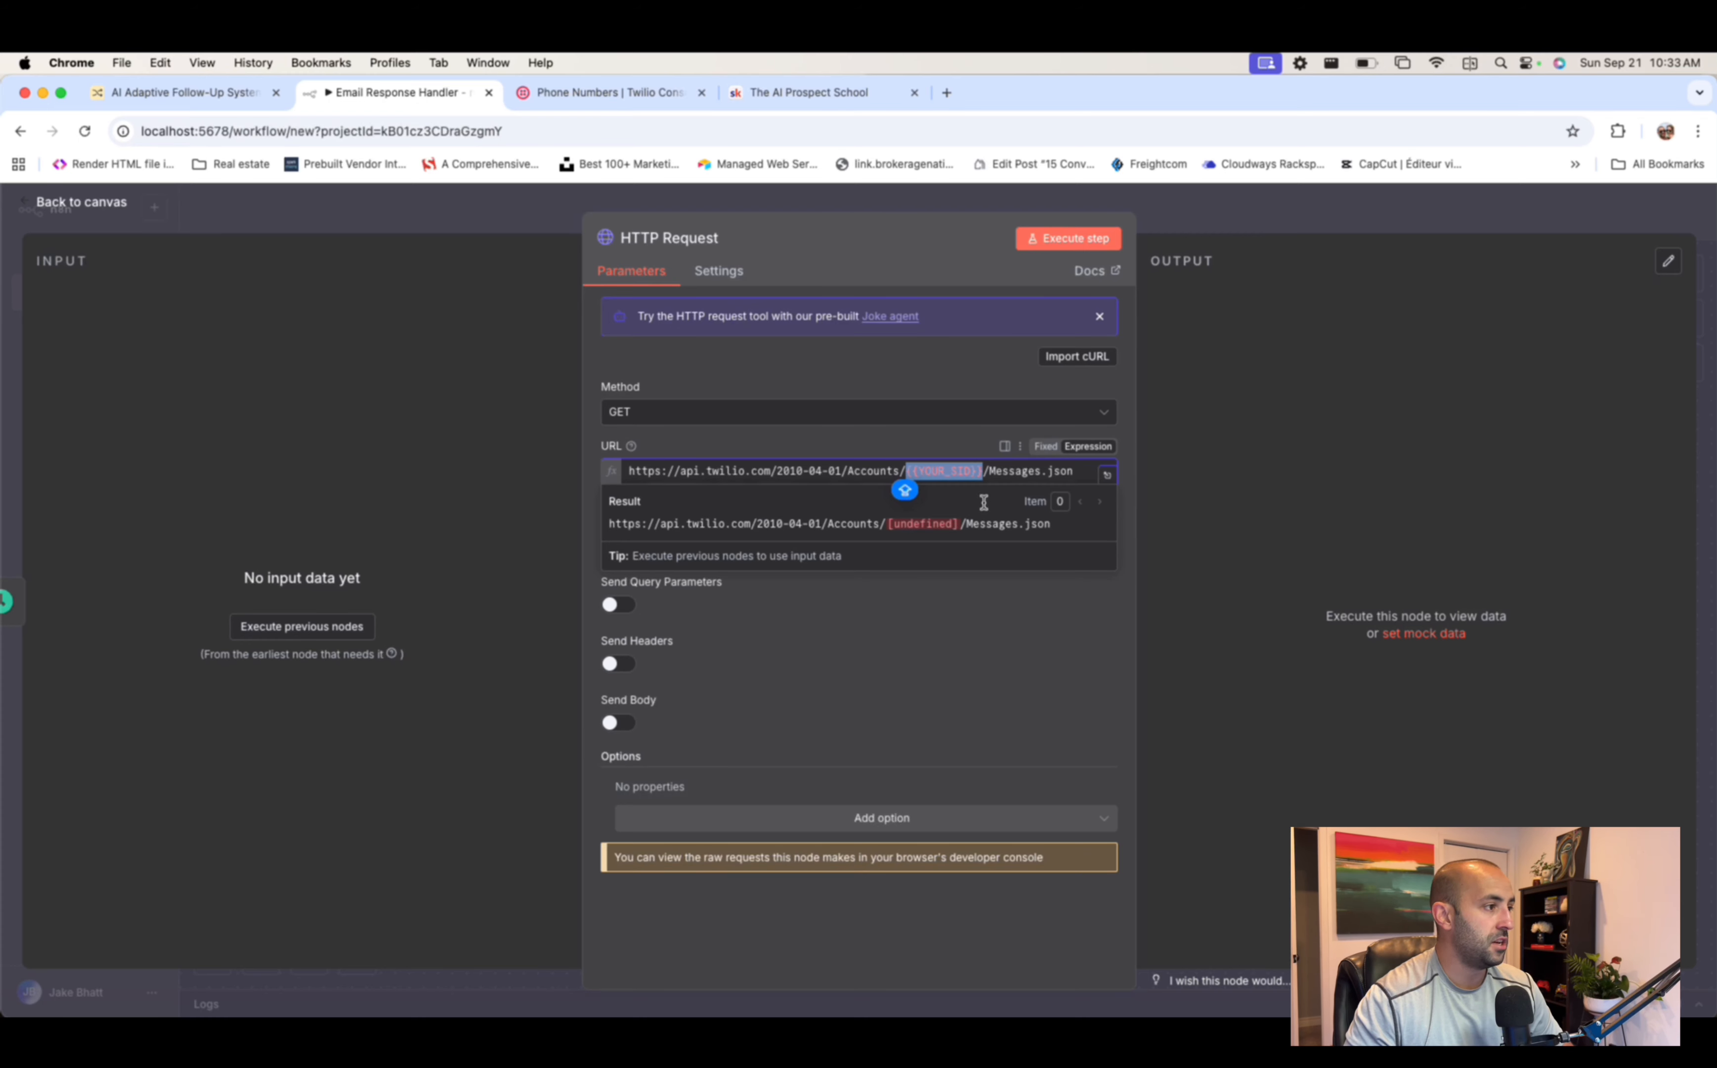
click(839, 639)
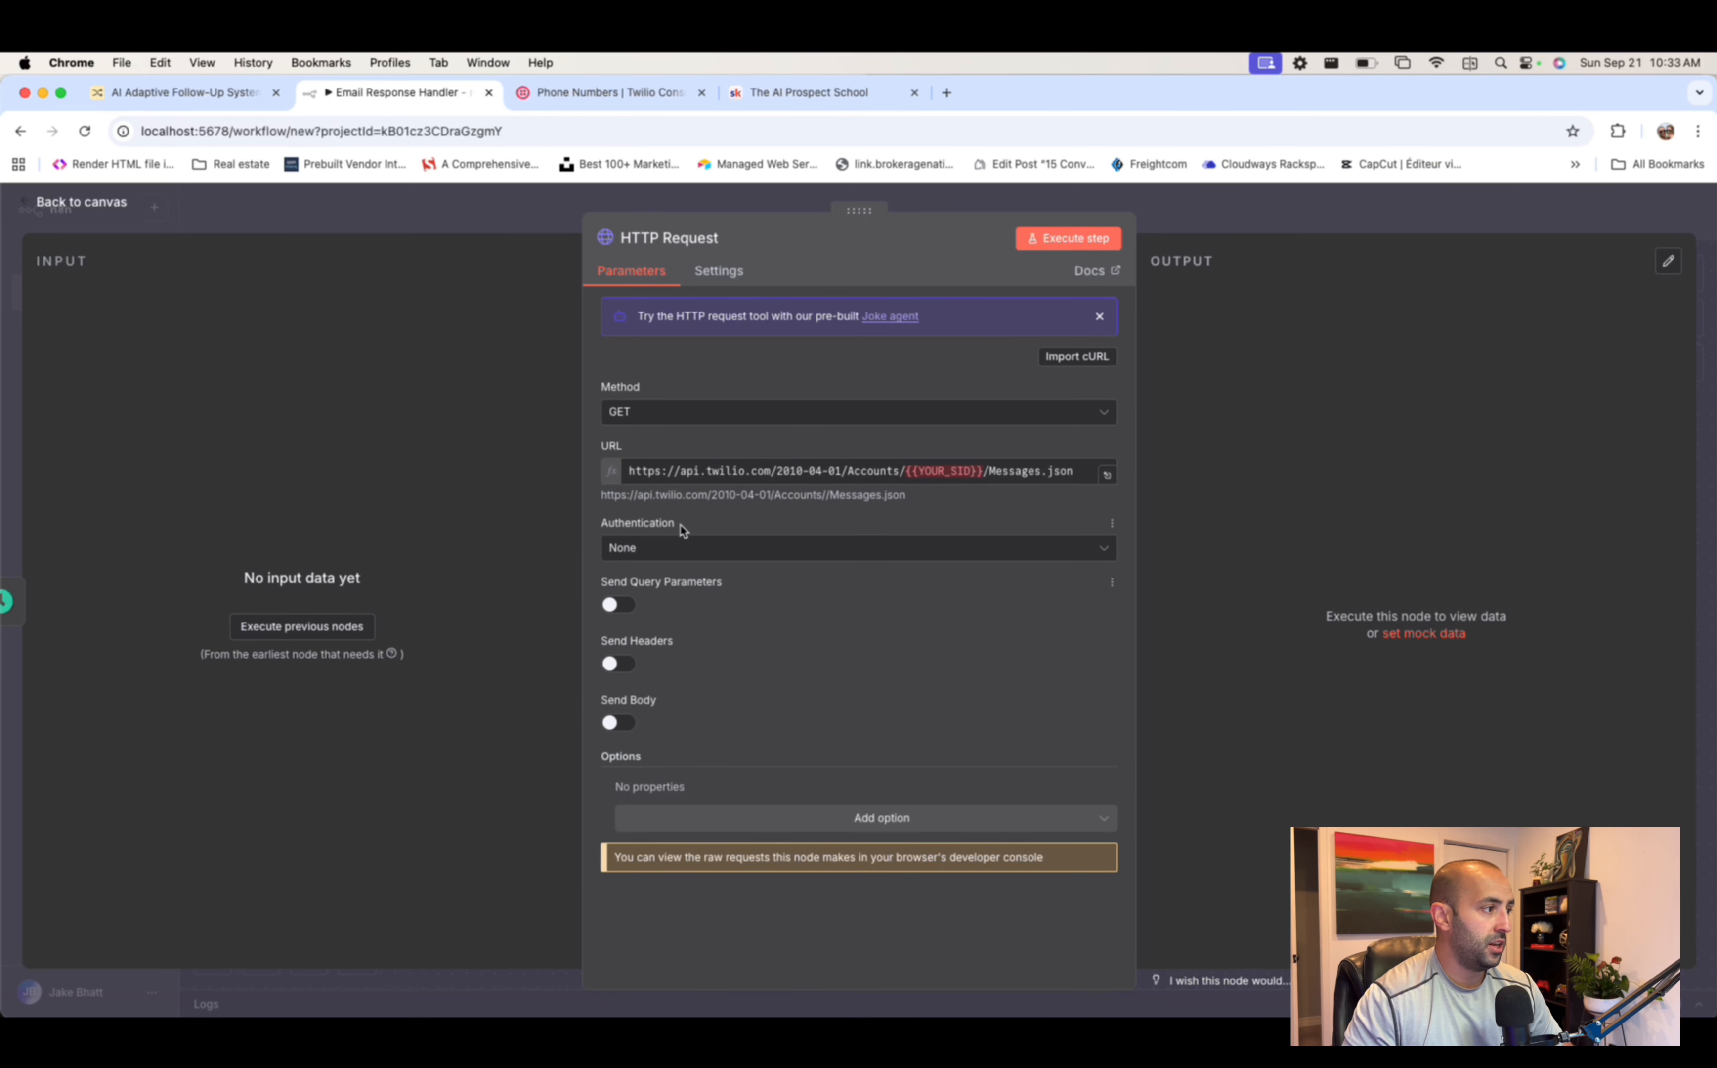
- Set the HTTP Request authentication to Generic Credential Type with Basic Auth
click(675, 552)
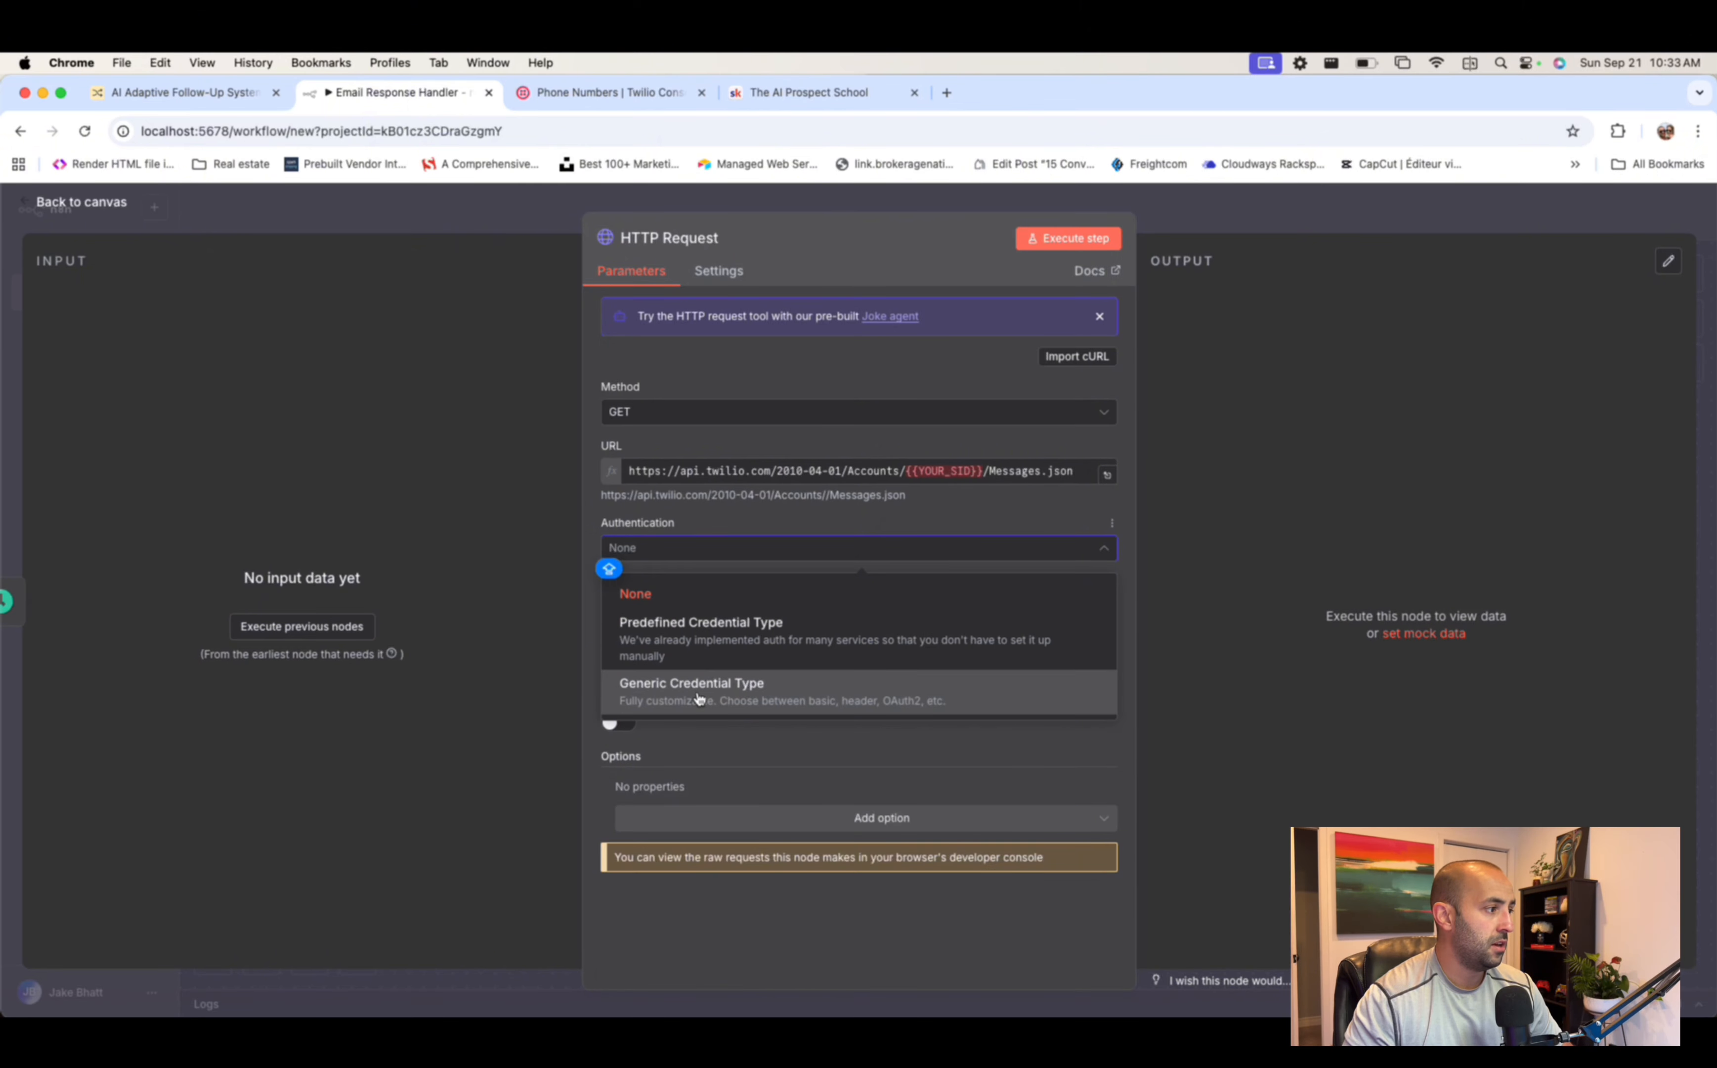
click(717, 682)
click(694, 607)
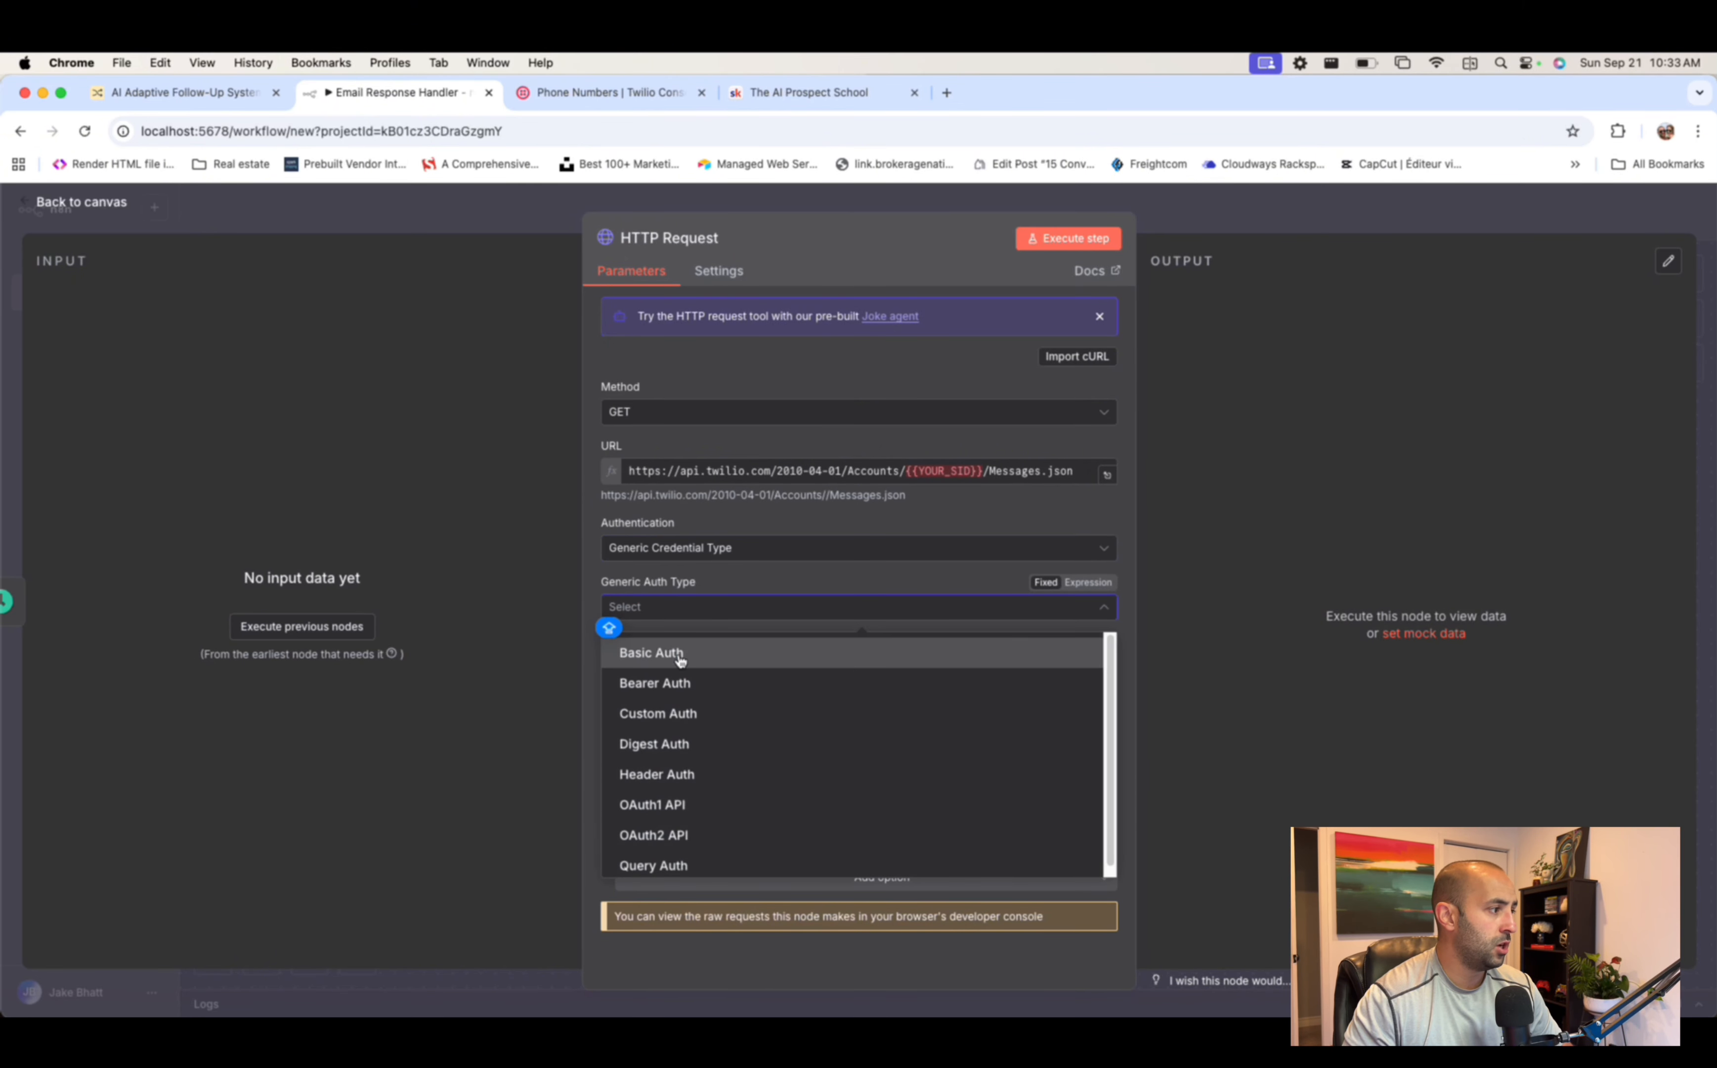
click(656, 651)
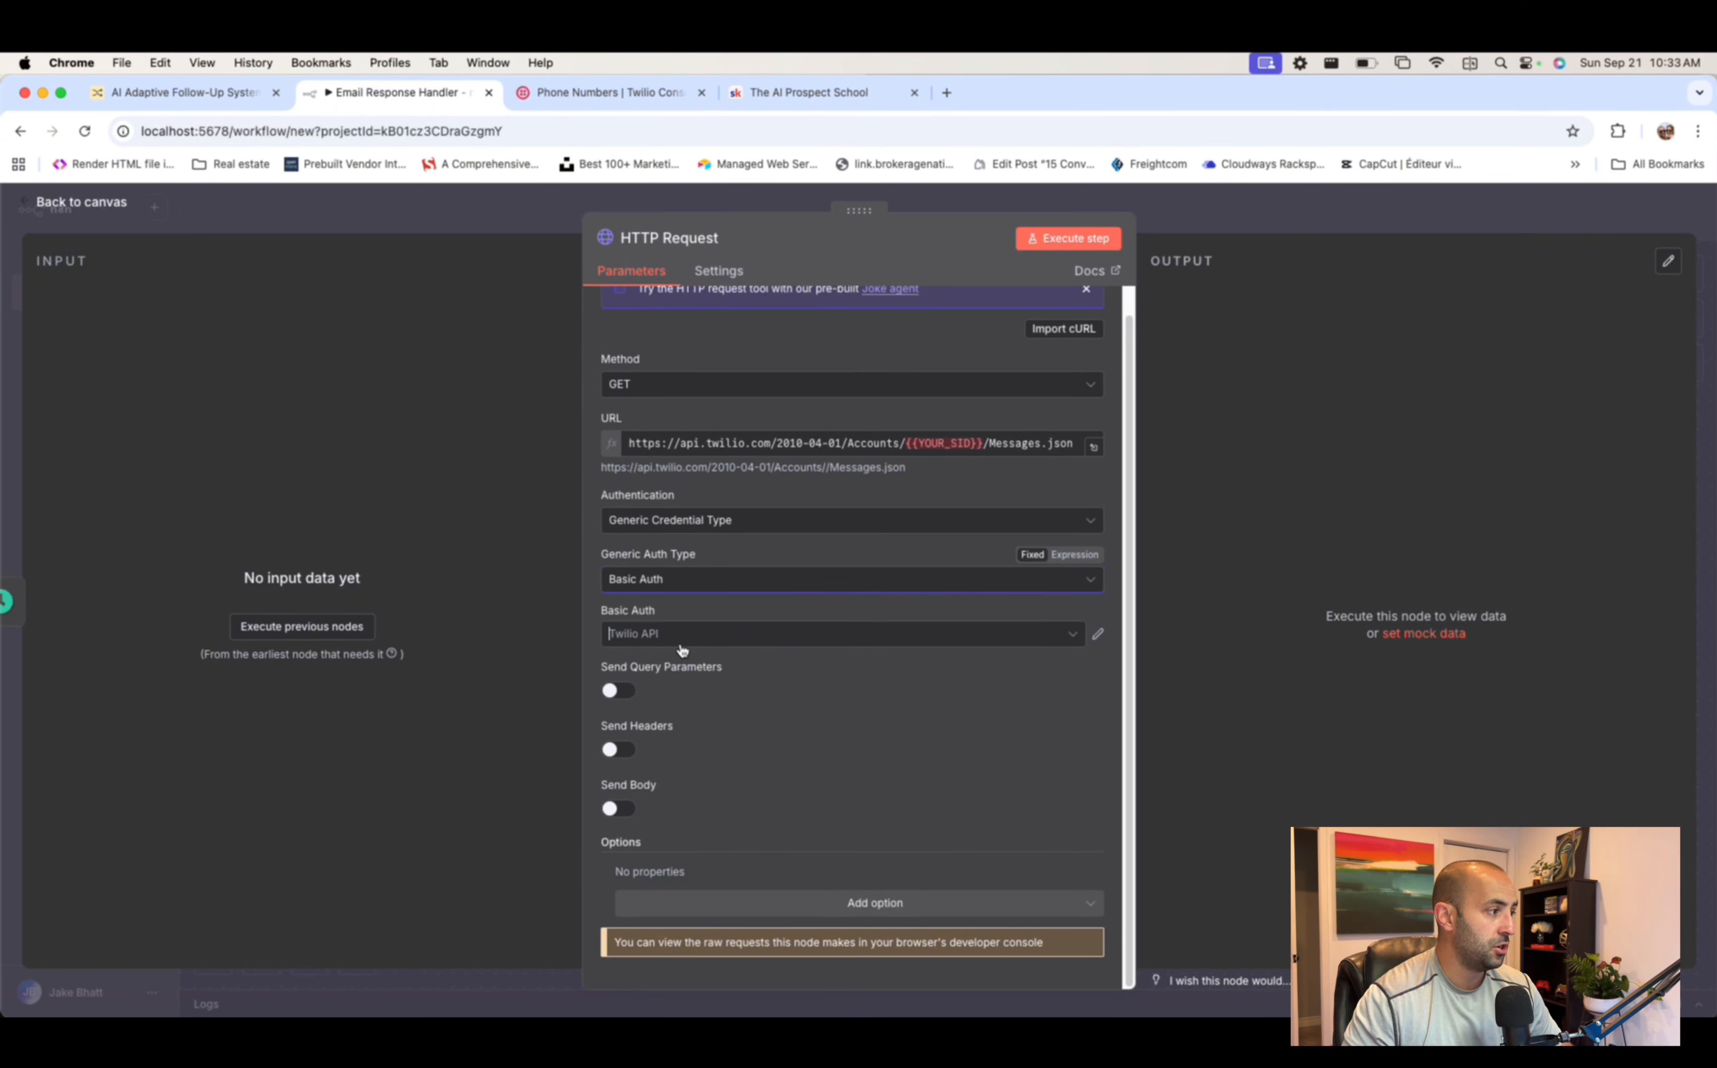
click(684, 635)
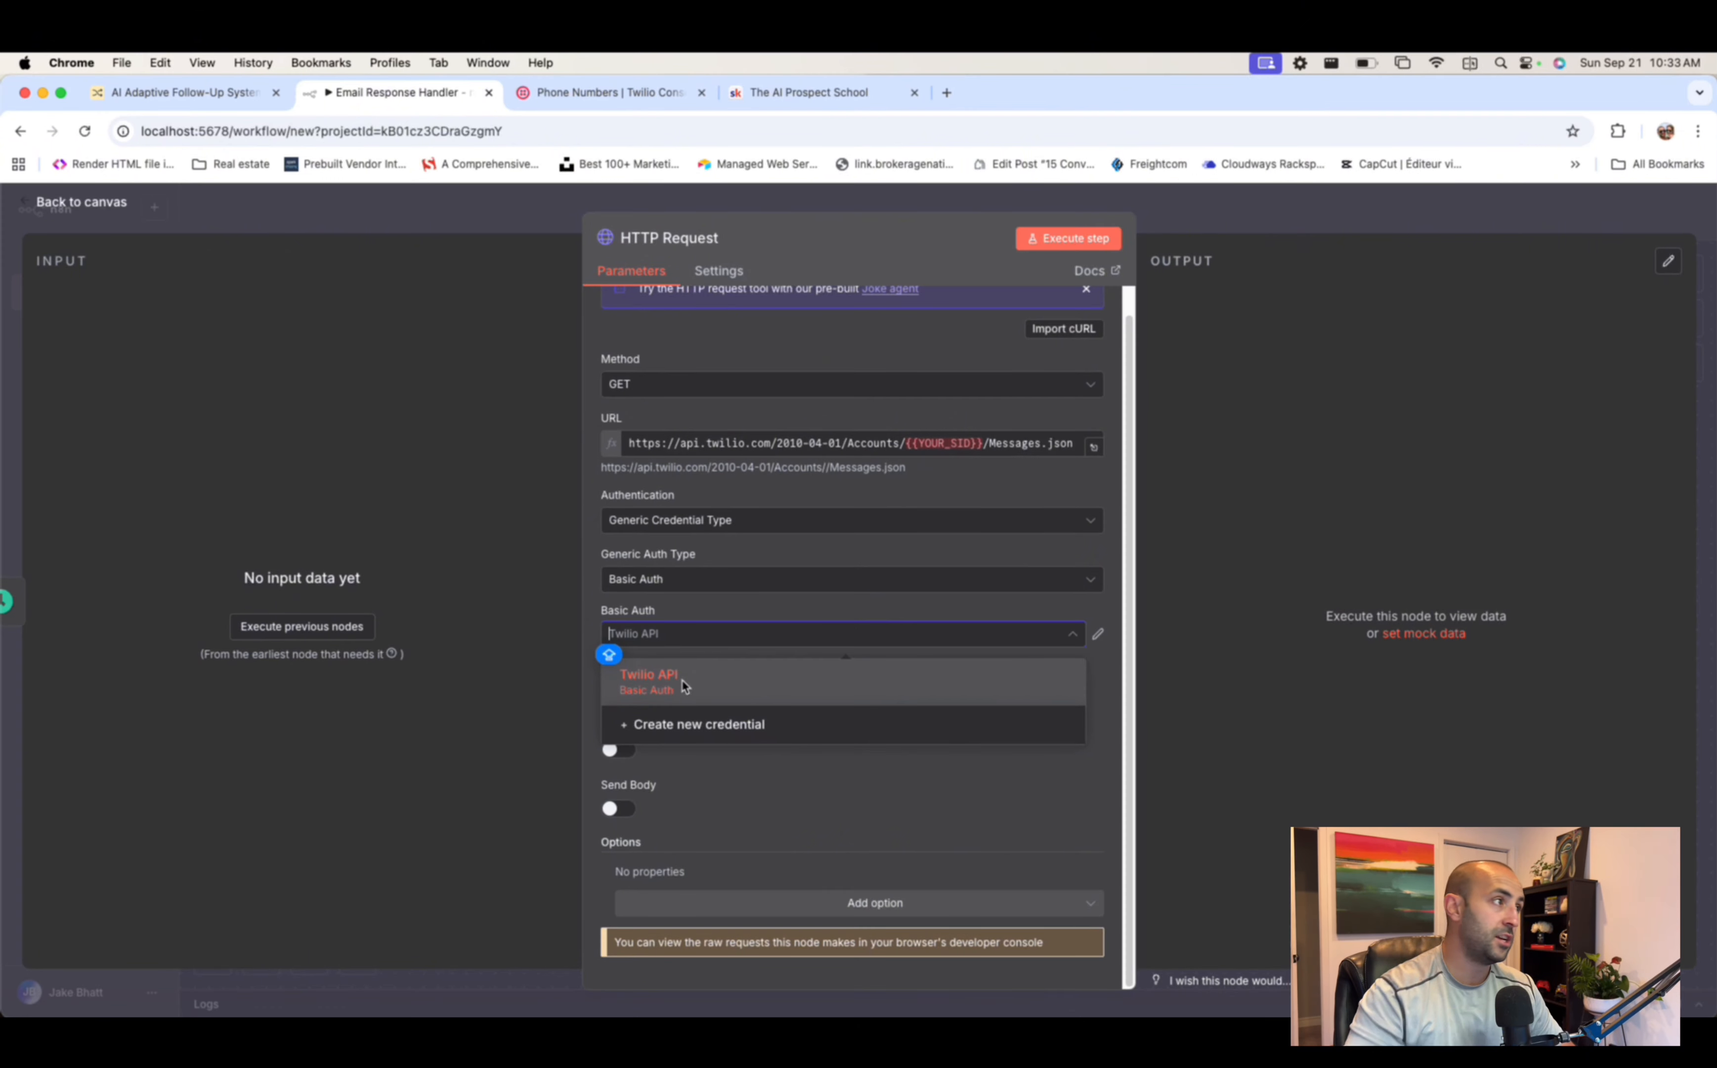
click(607, 92)
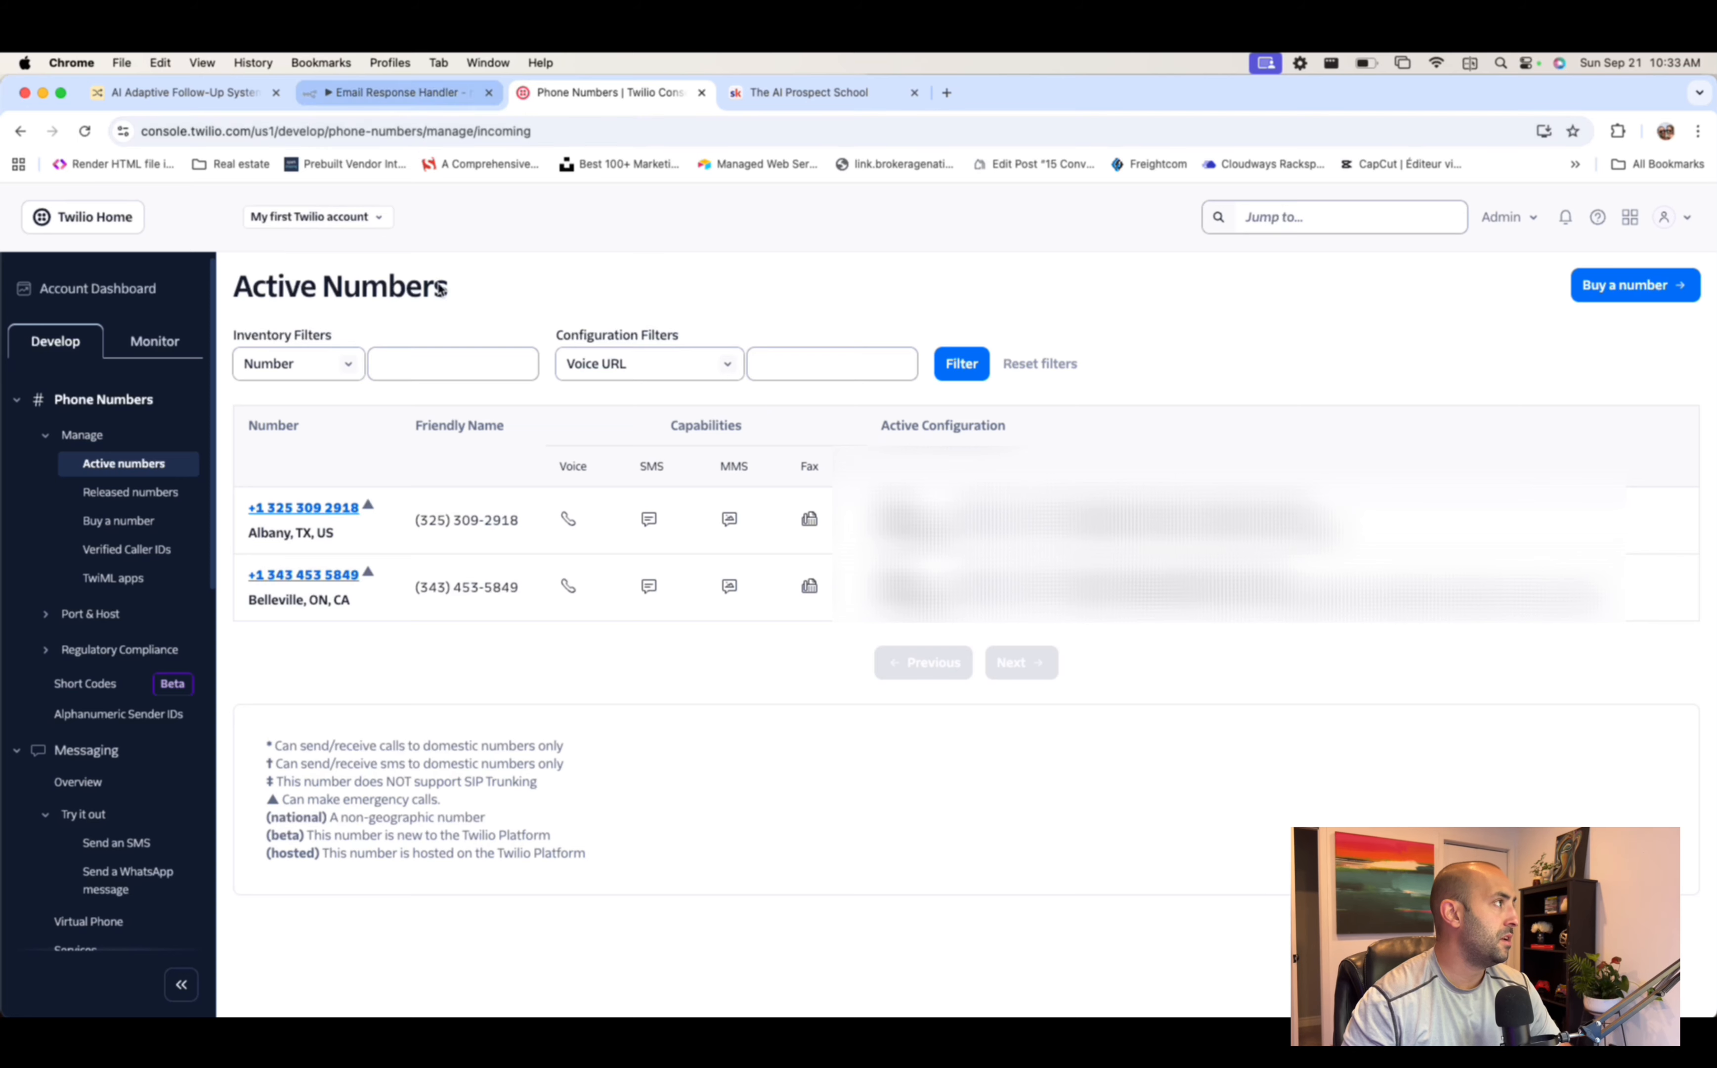
click(376, 94)
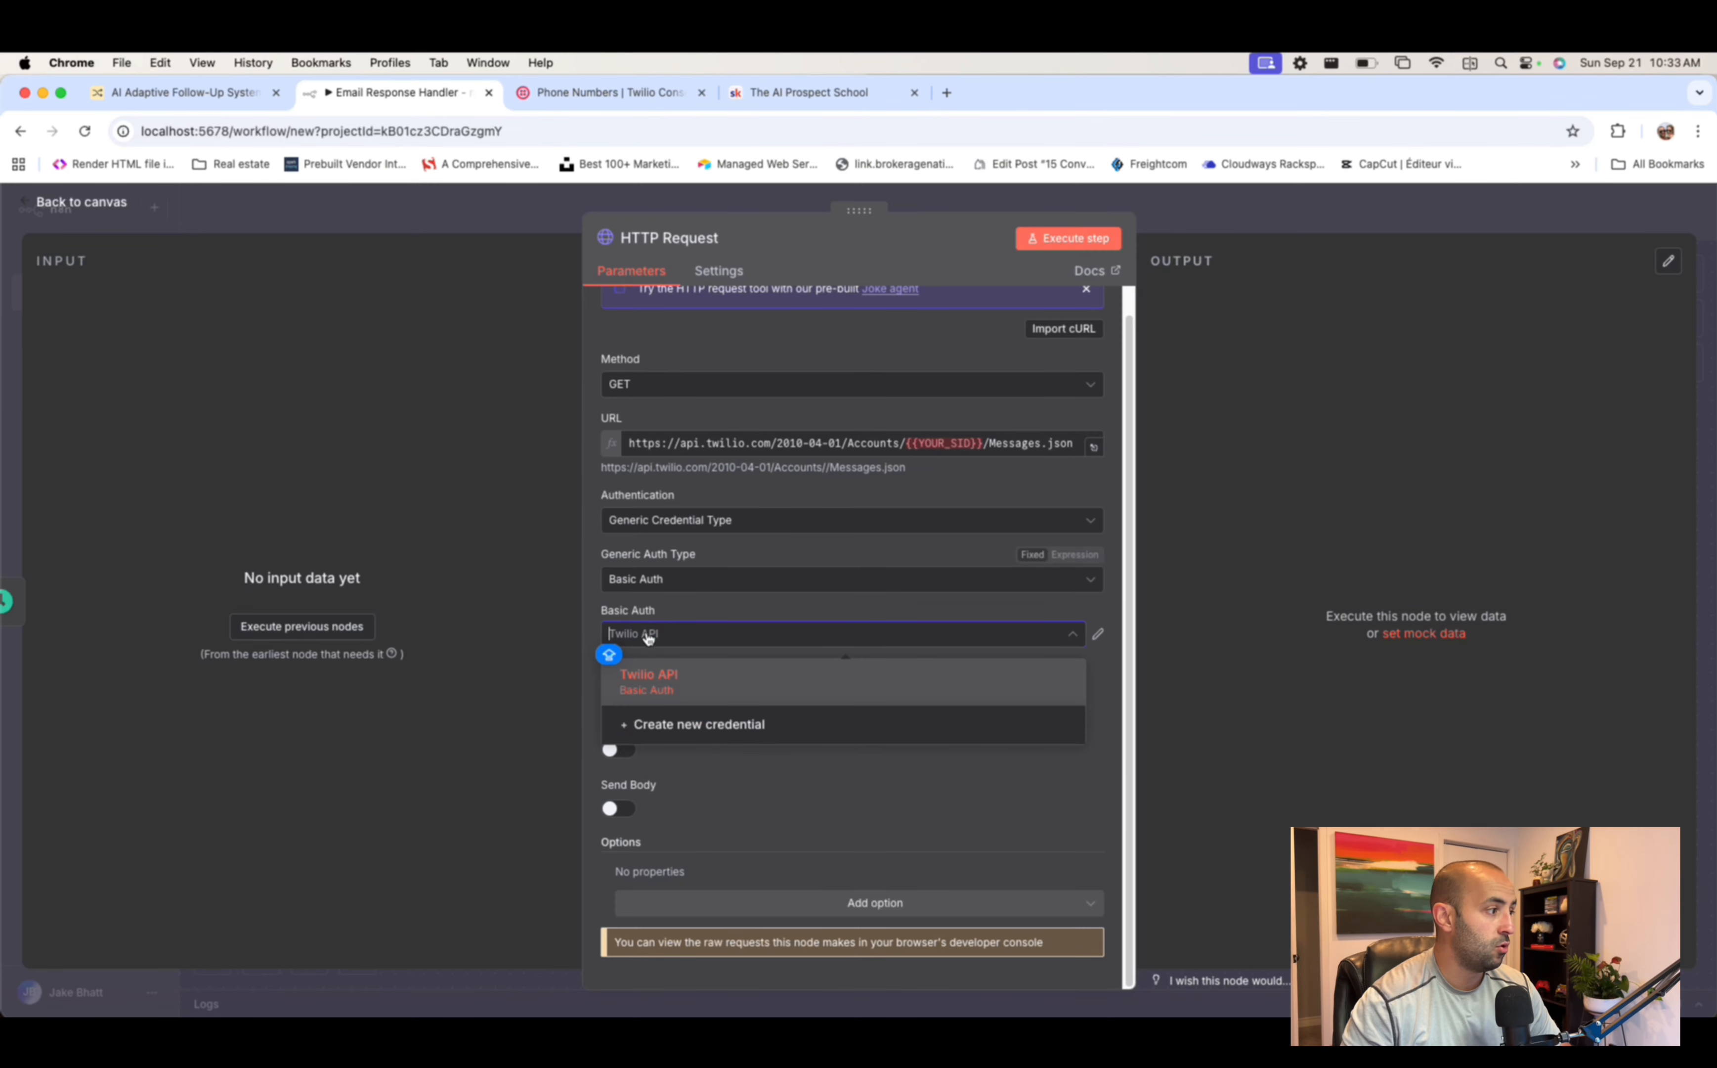
- Inspect the new credential's User/Password form, discard it, and select the existing Twilio API credential
click(714, 737)
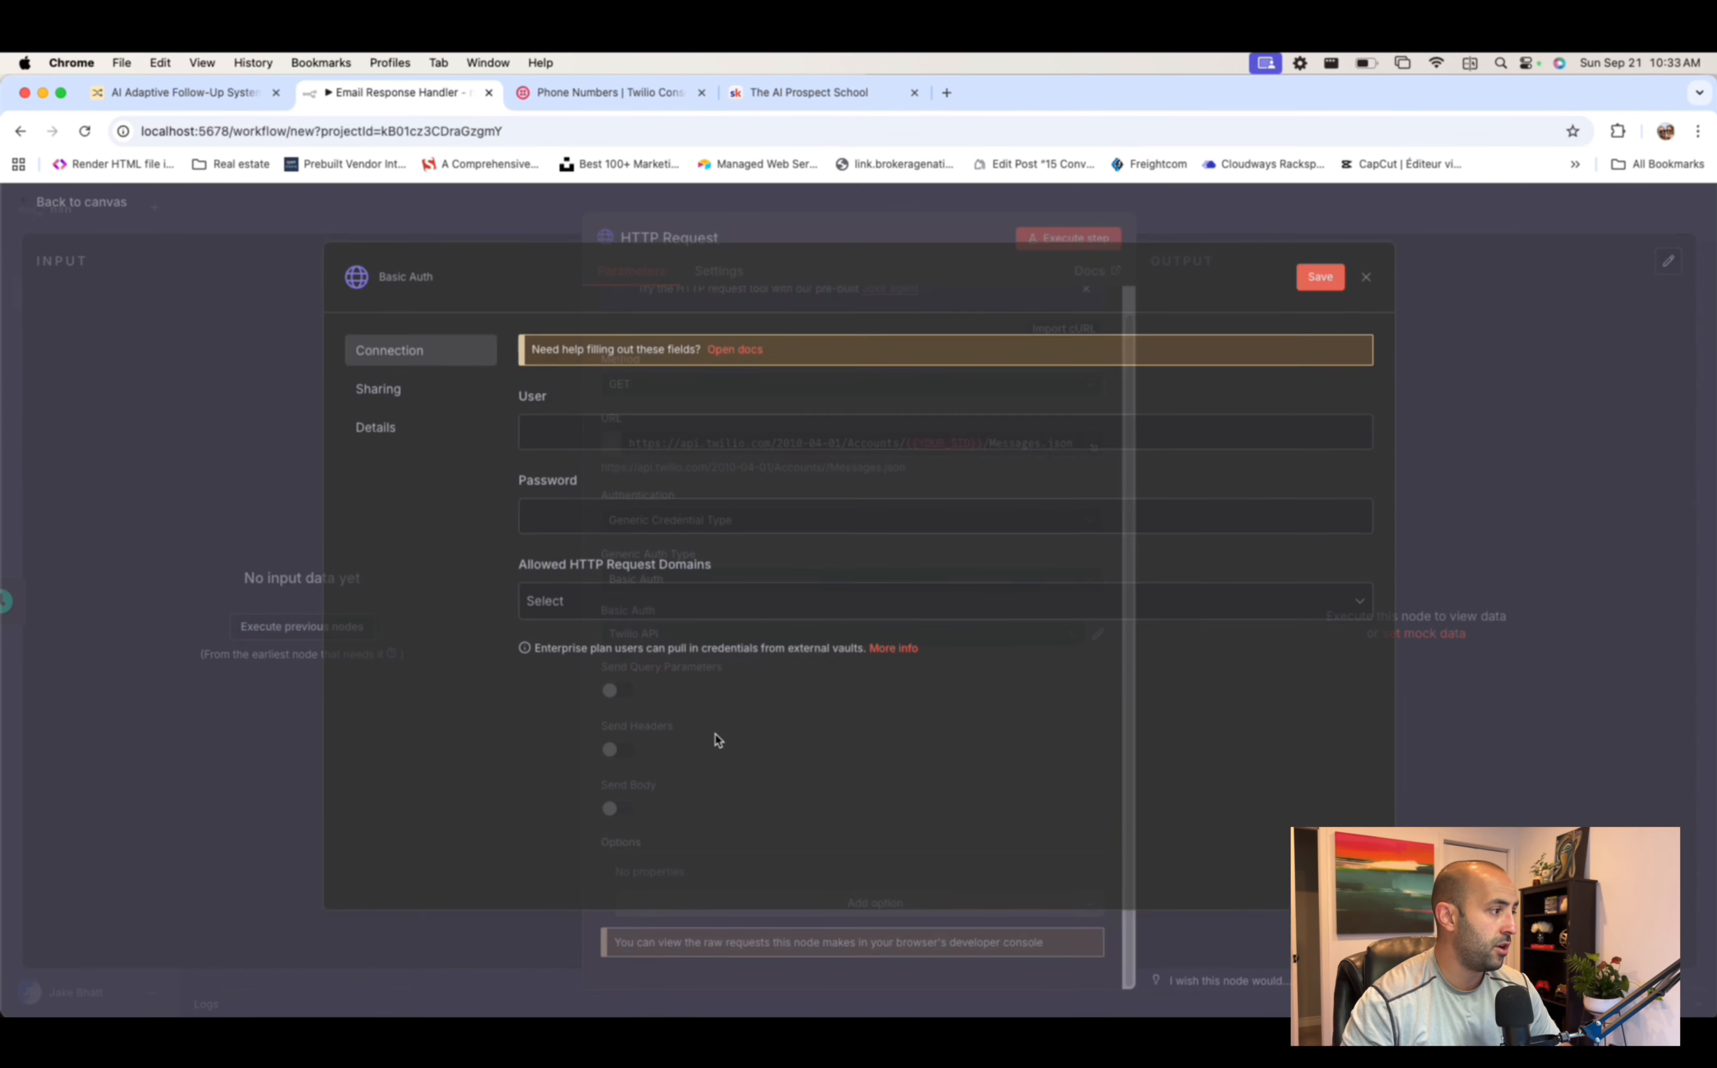
click(579, 440)
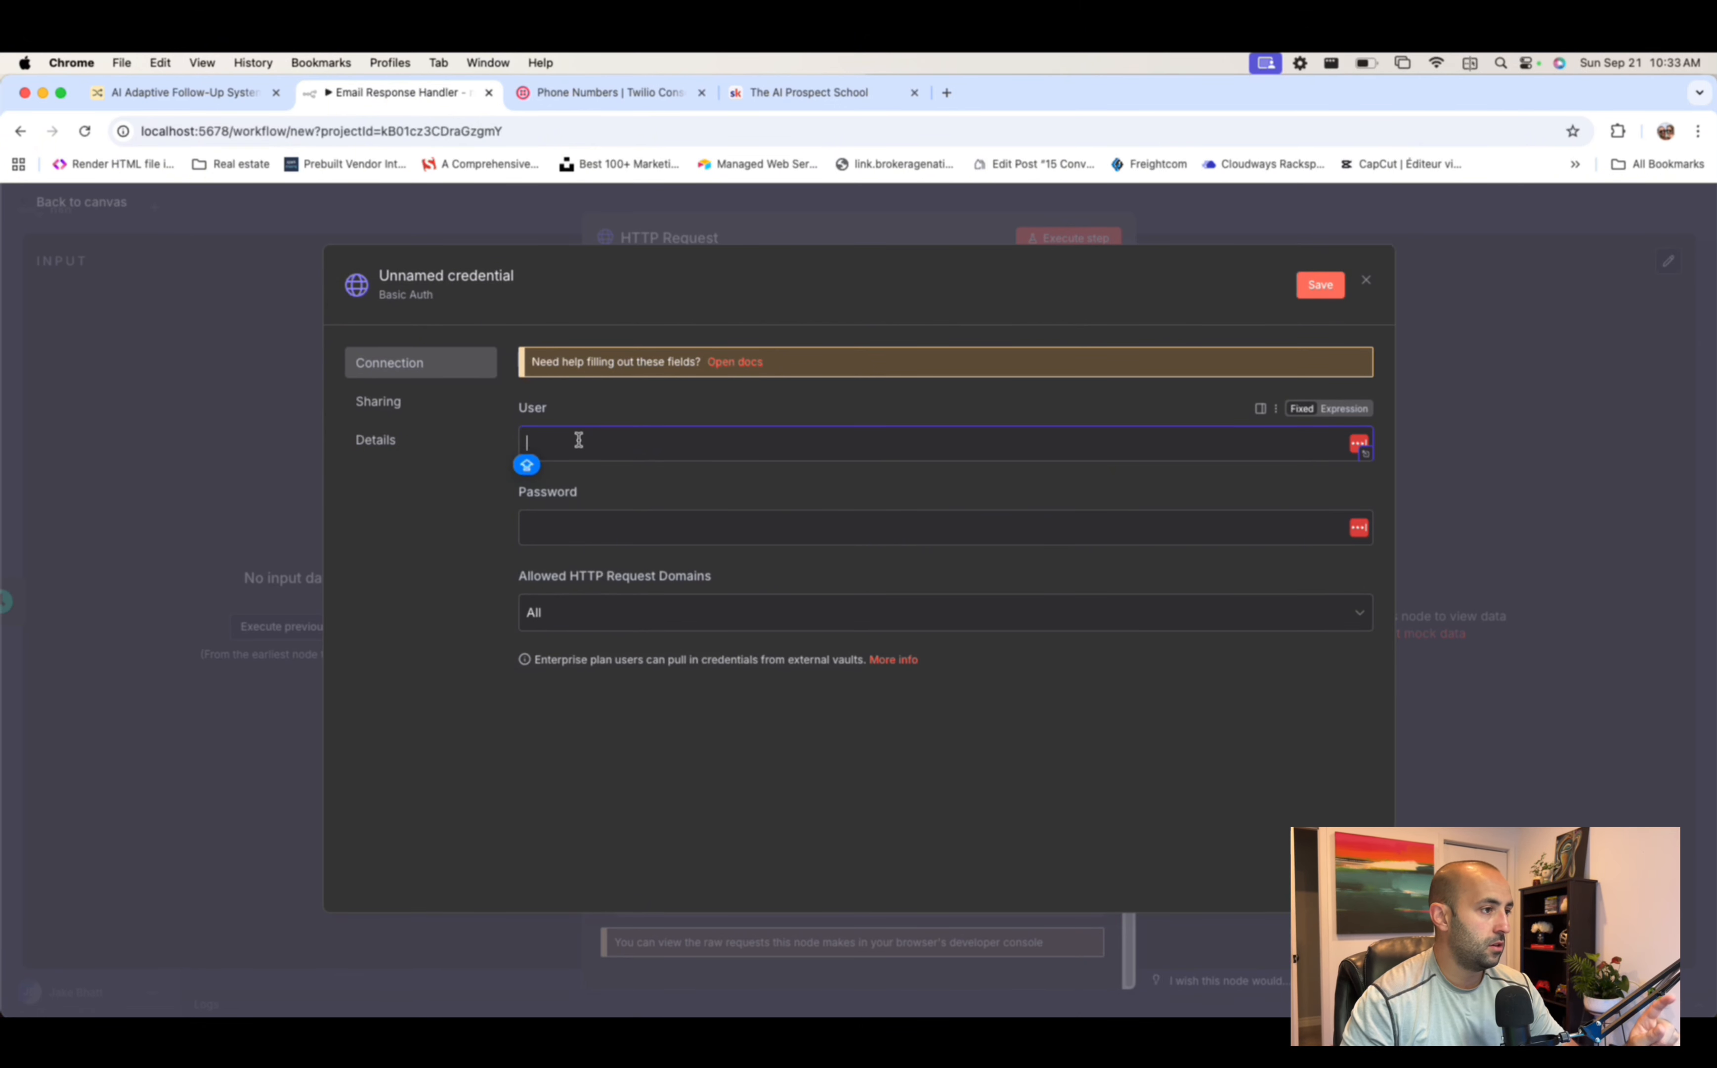
click(574, 530)
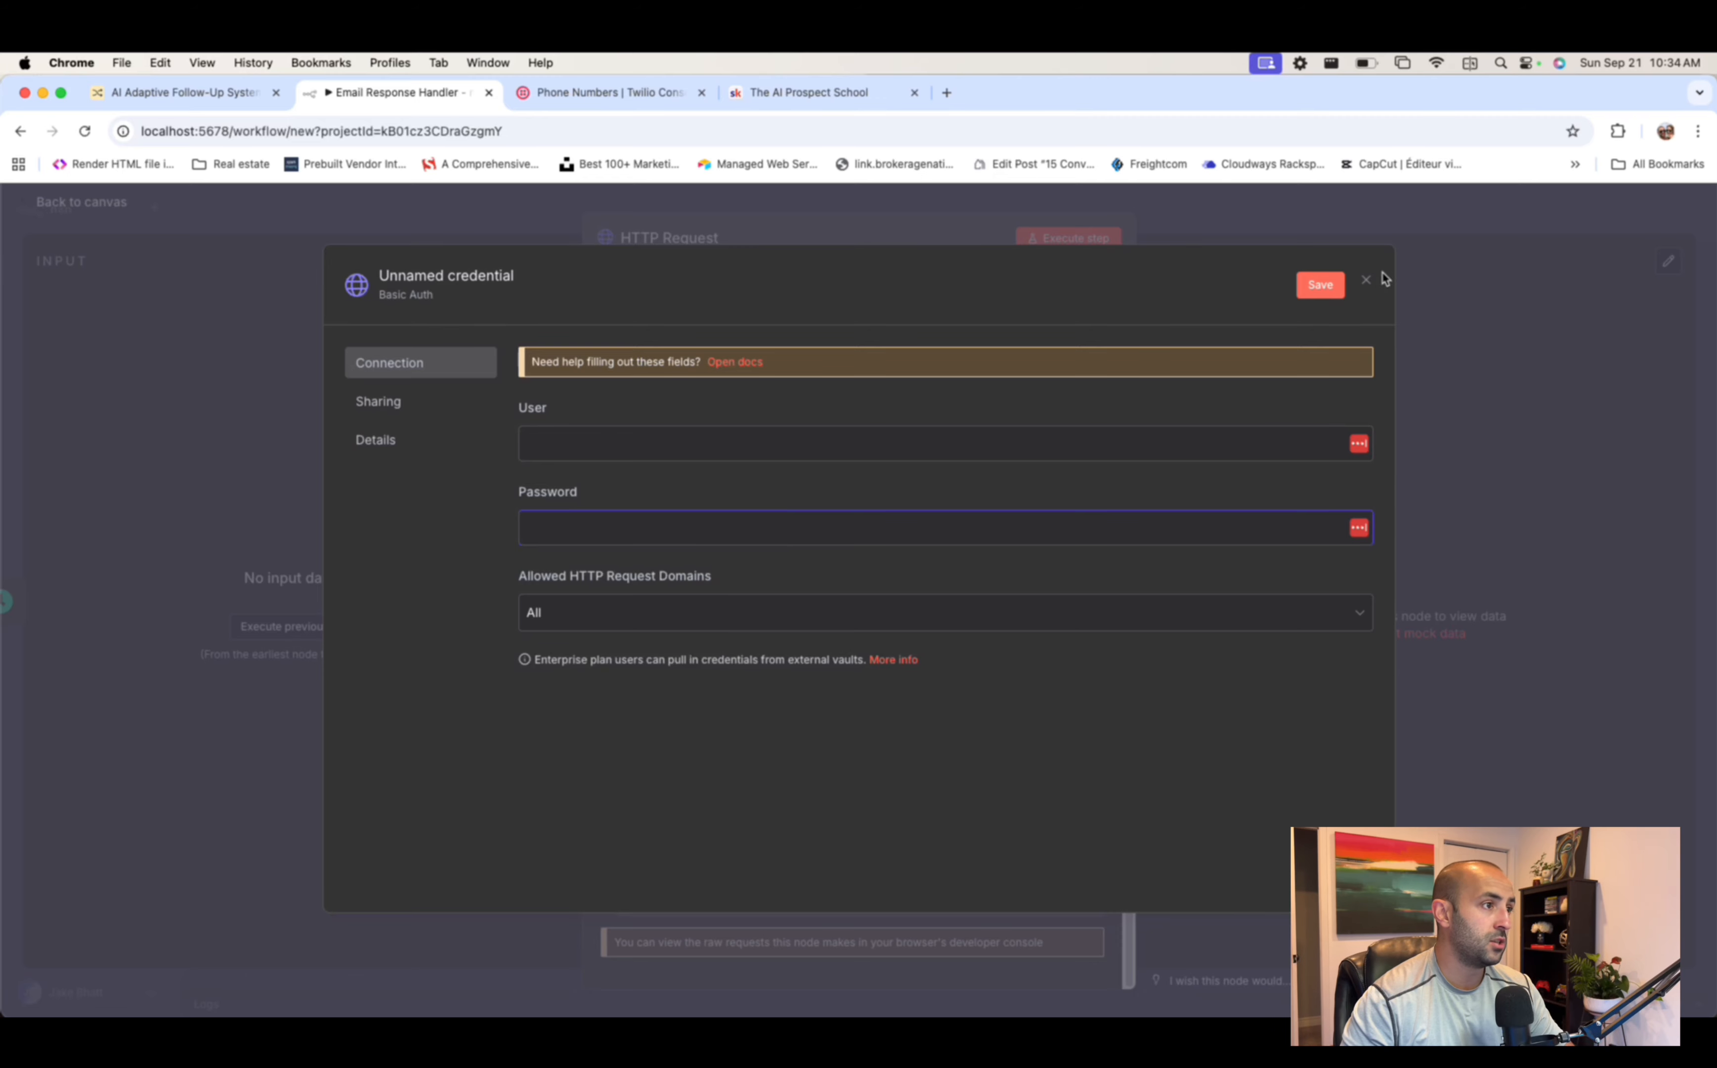
click(1368, 282)
click(706, 634)
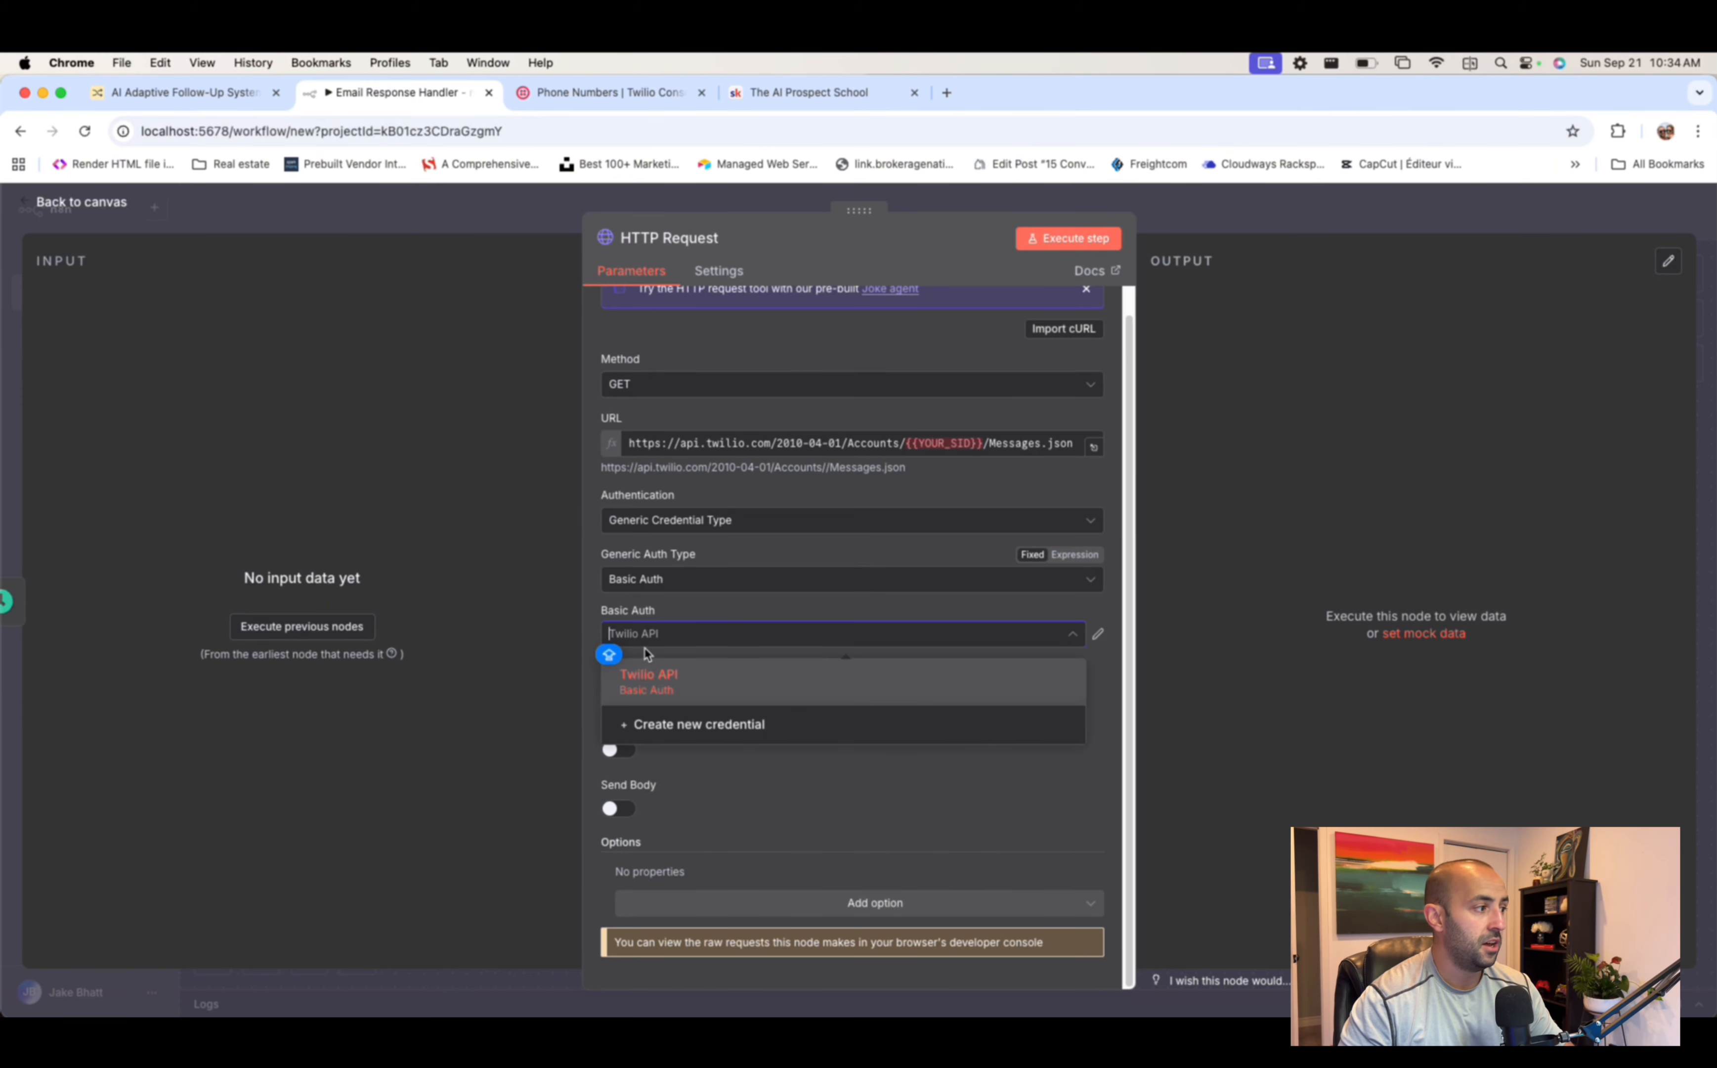
click(678, 675)
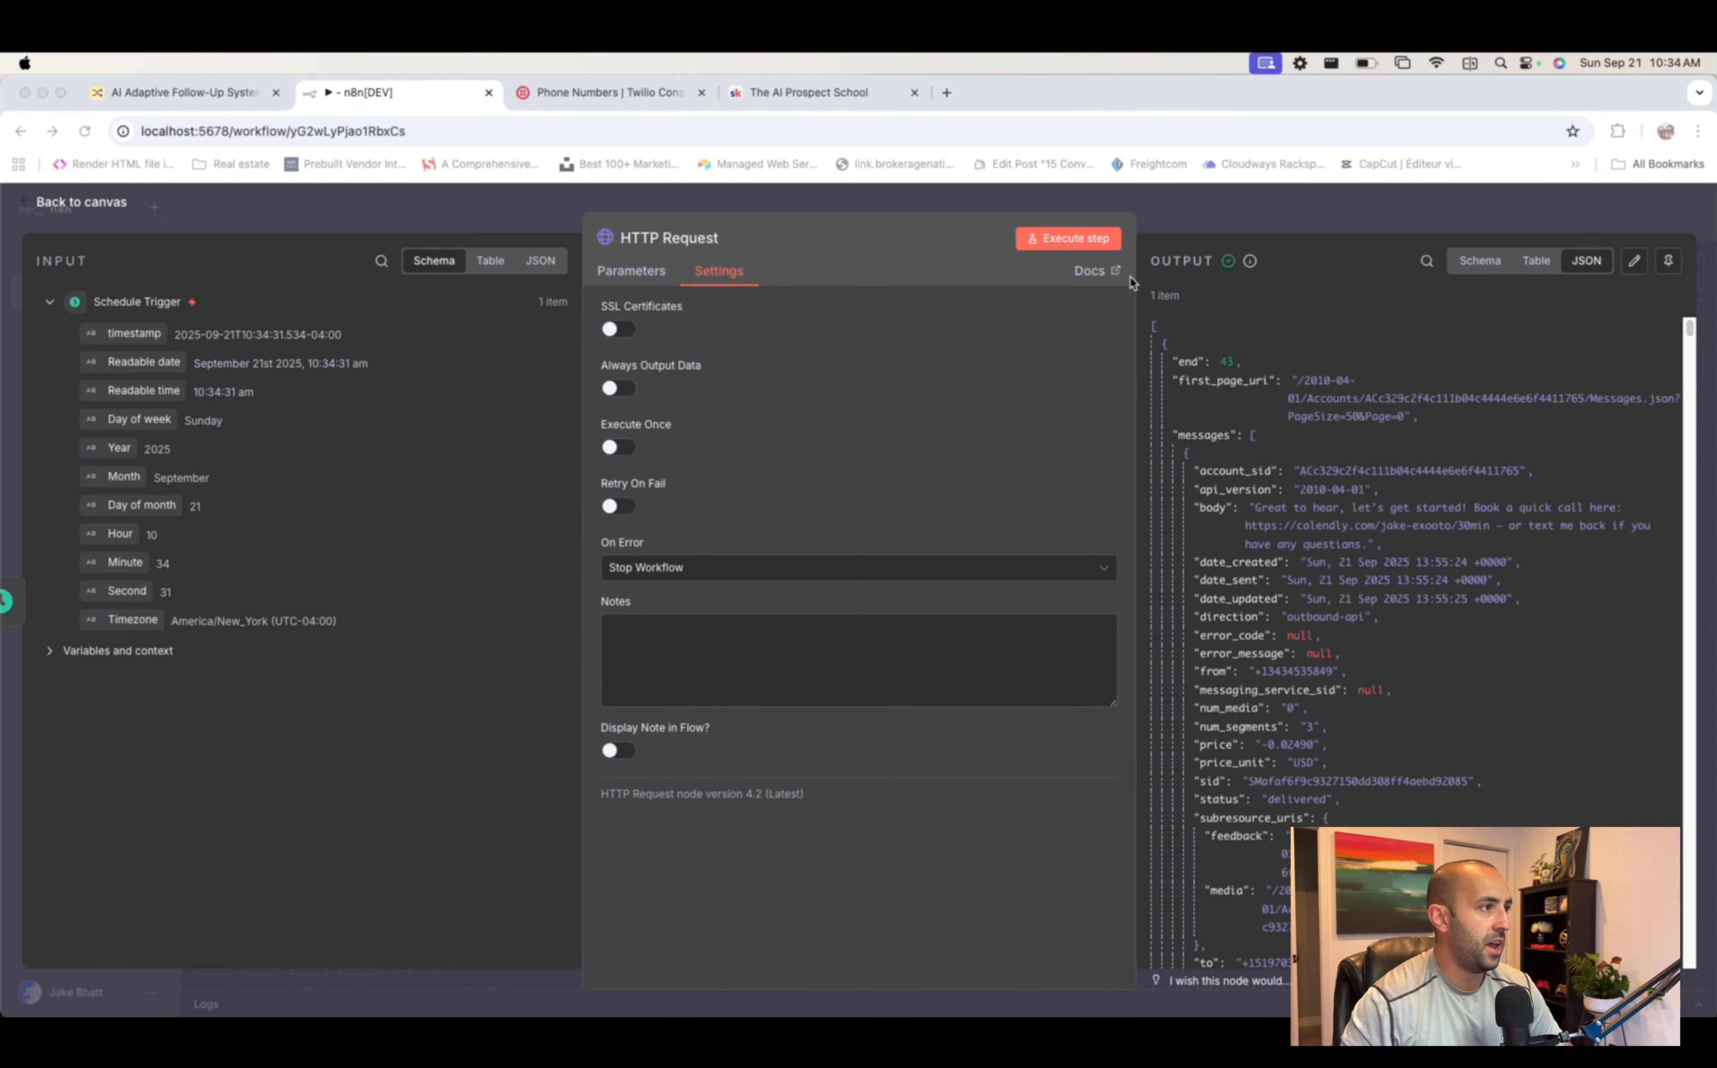
- Scroll through the Twilio message JSON returned by HTTP Request, then return to the canvas
scroll(1429, 616, down, 1)
scroll(1392, 551, up, 1)
click(1329, 470)
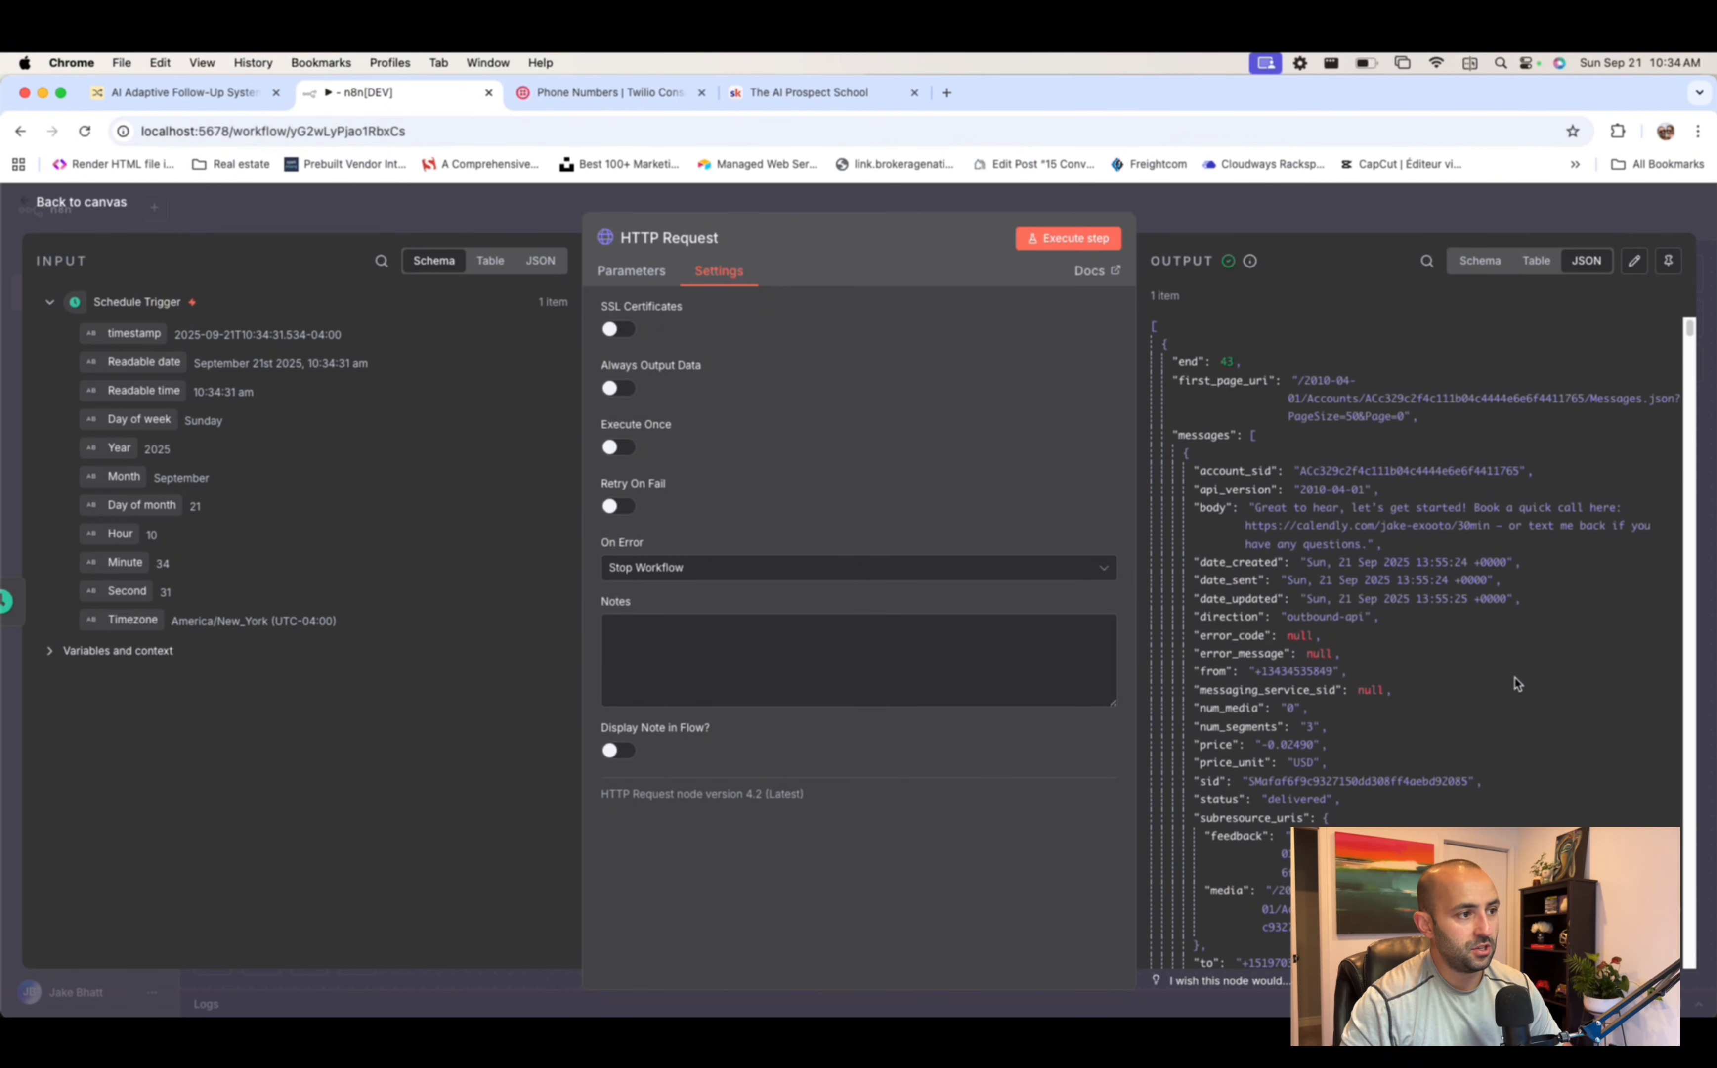
drag(1377, 598, 1361, 503)
scroll(1388, 711, down, 3)
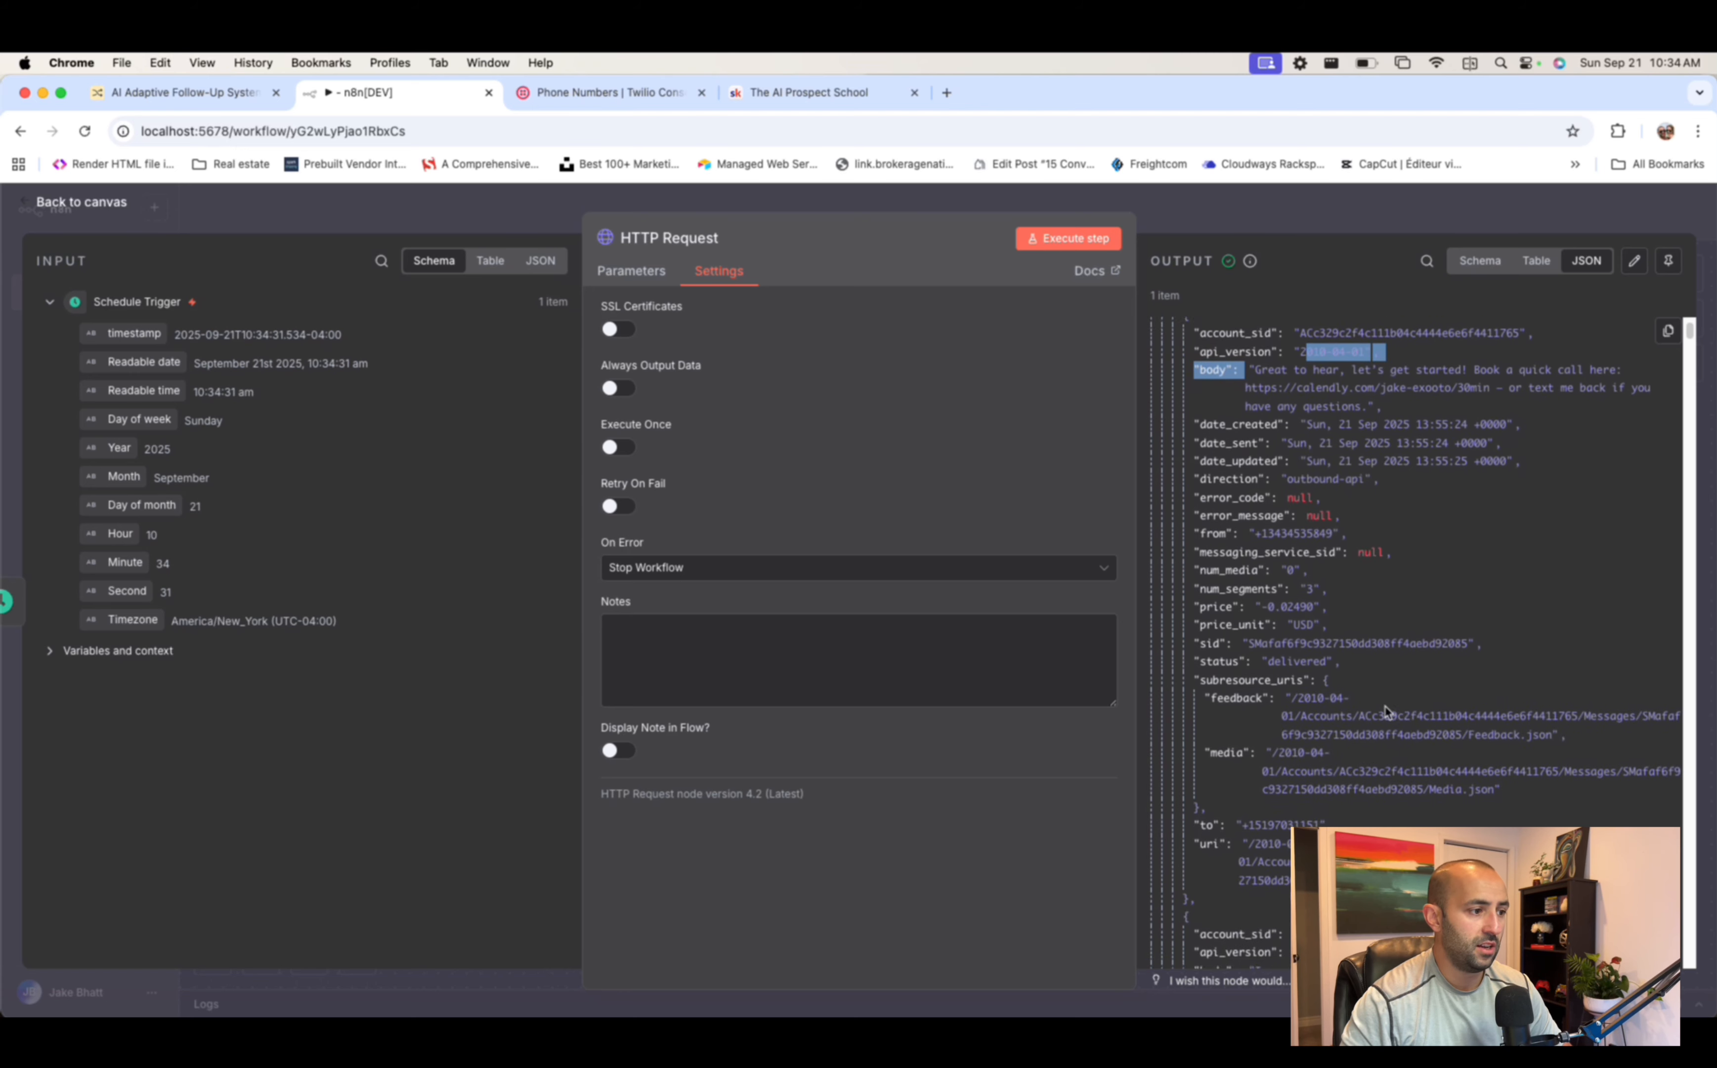
scroll(1405, 659, down, 5)
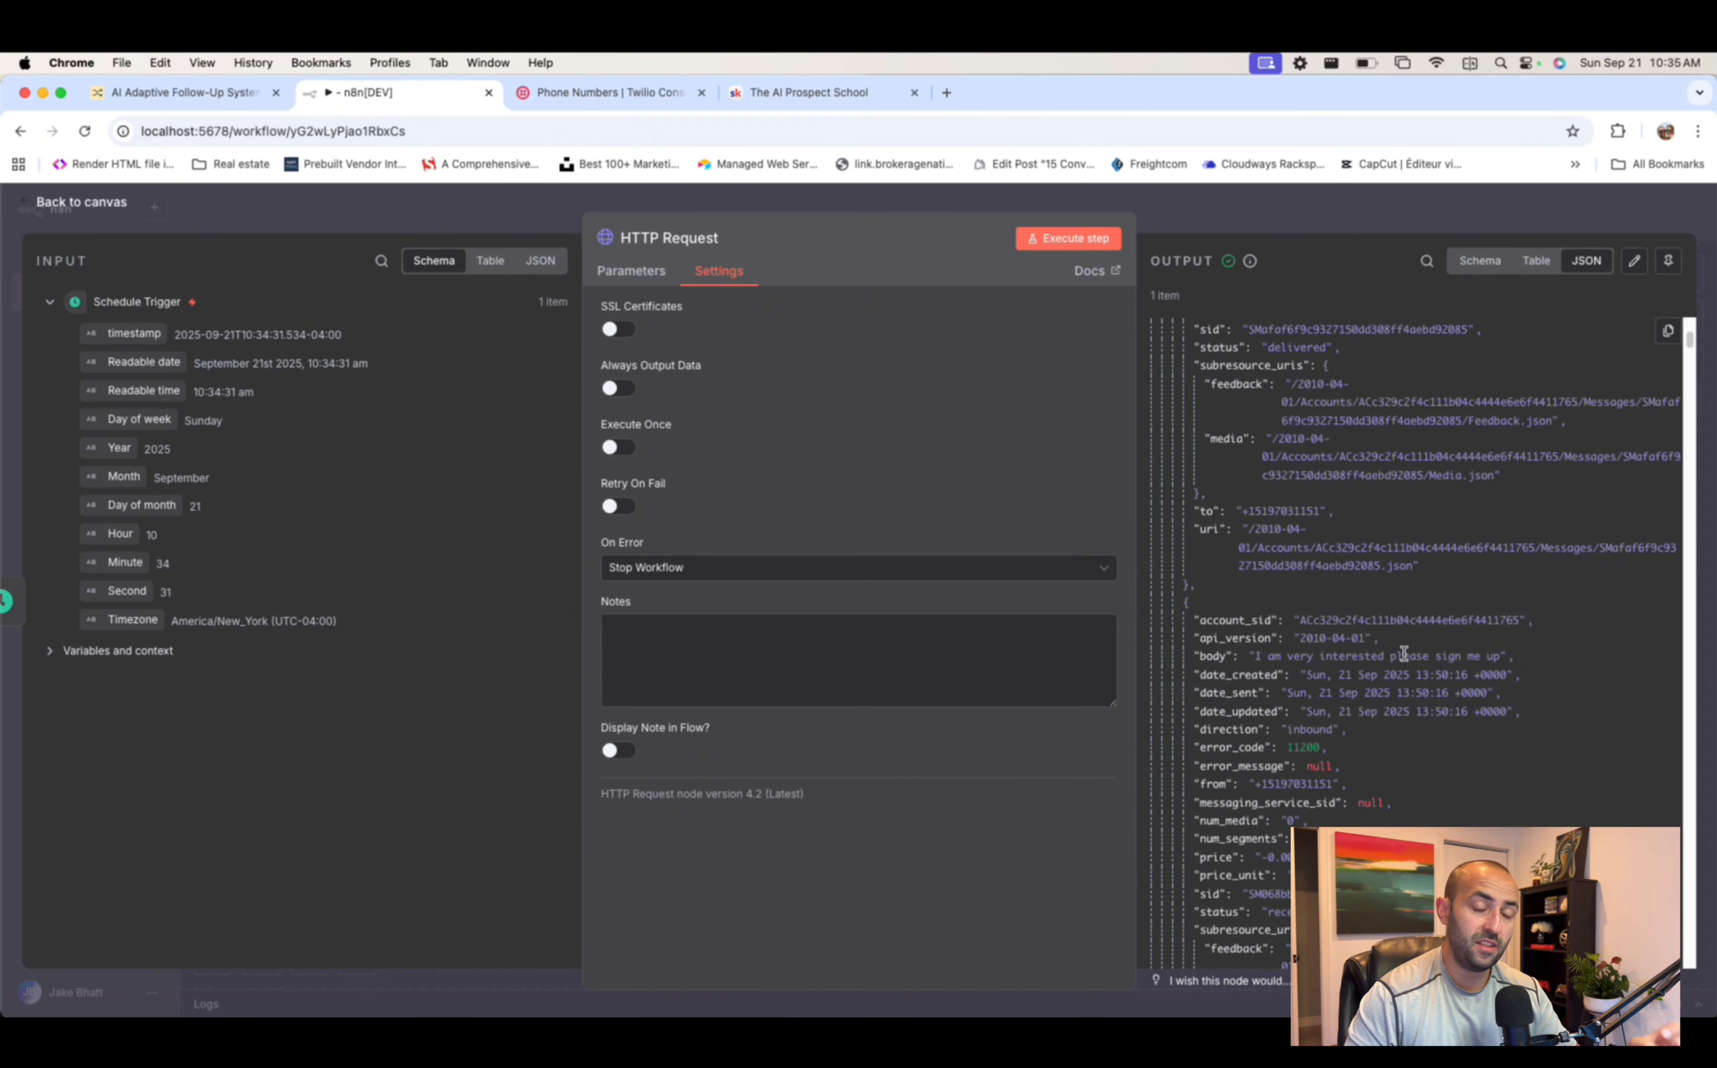
click(1303, 219)
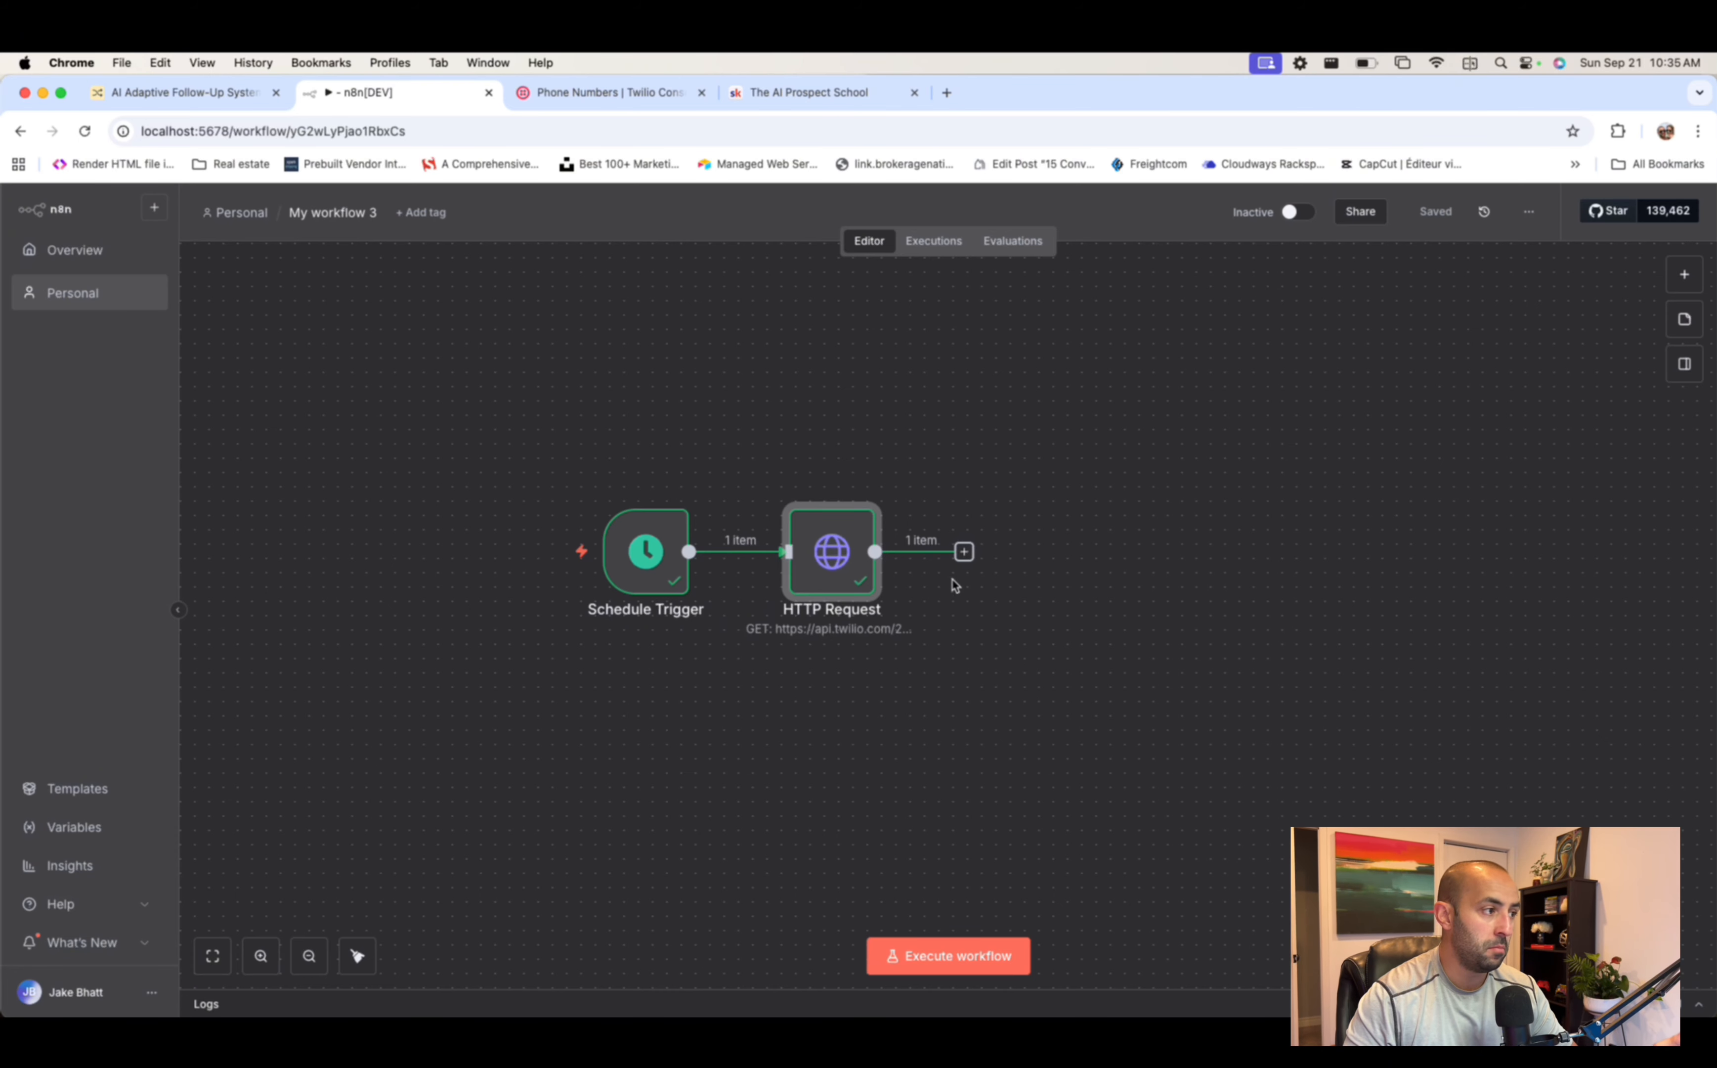
- Add a Filter node after the HTTP Request step
click(965, 552)
text(Filter)
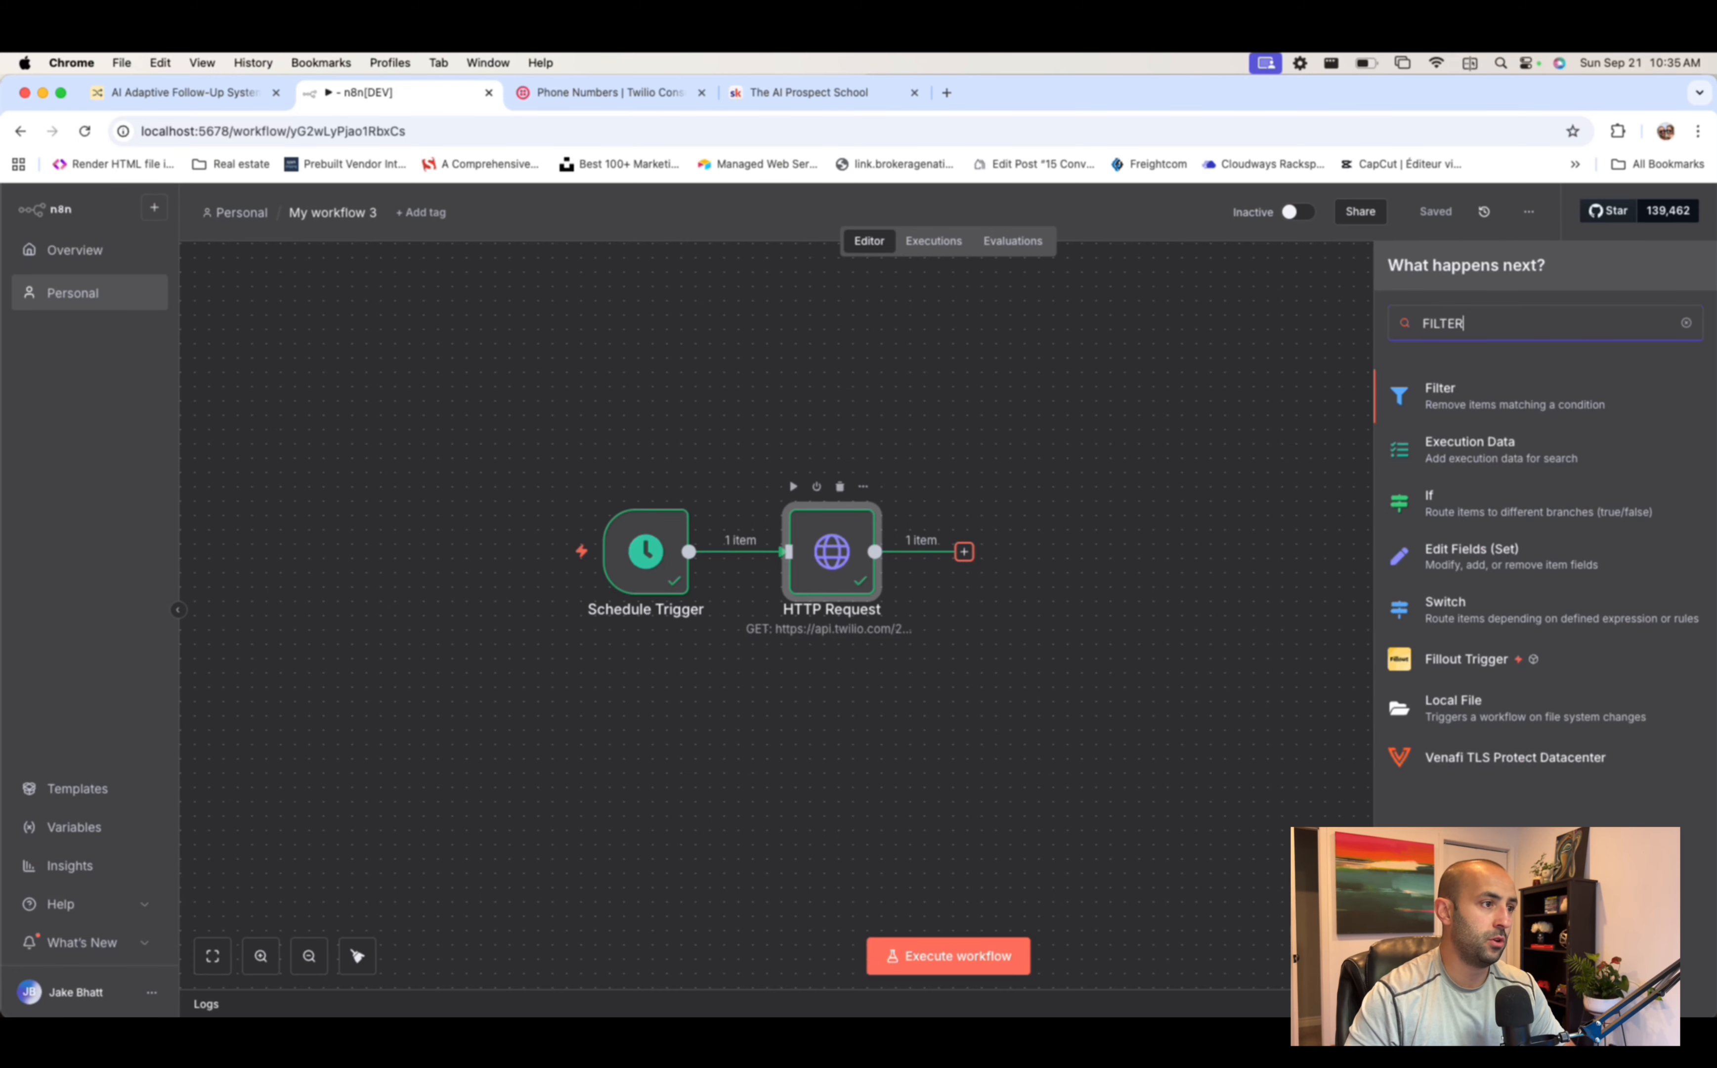
click(1567, 390)
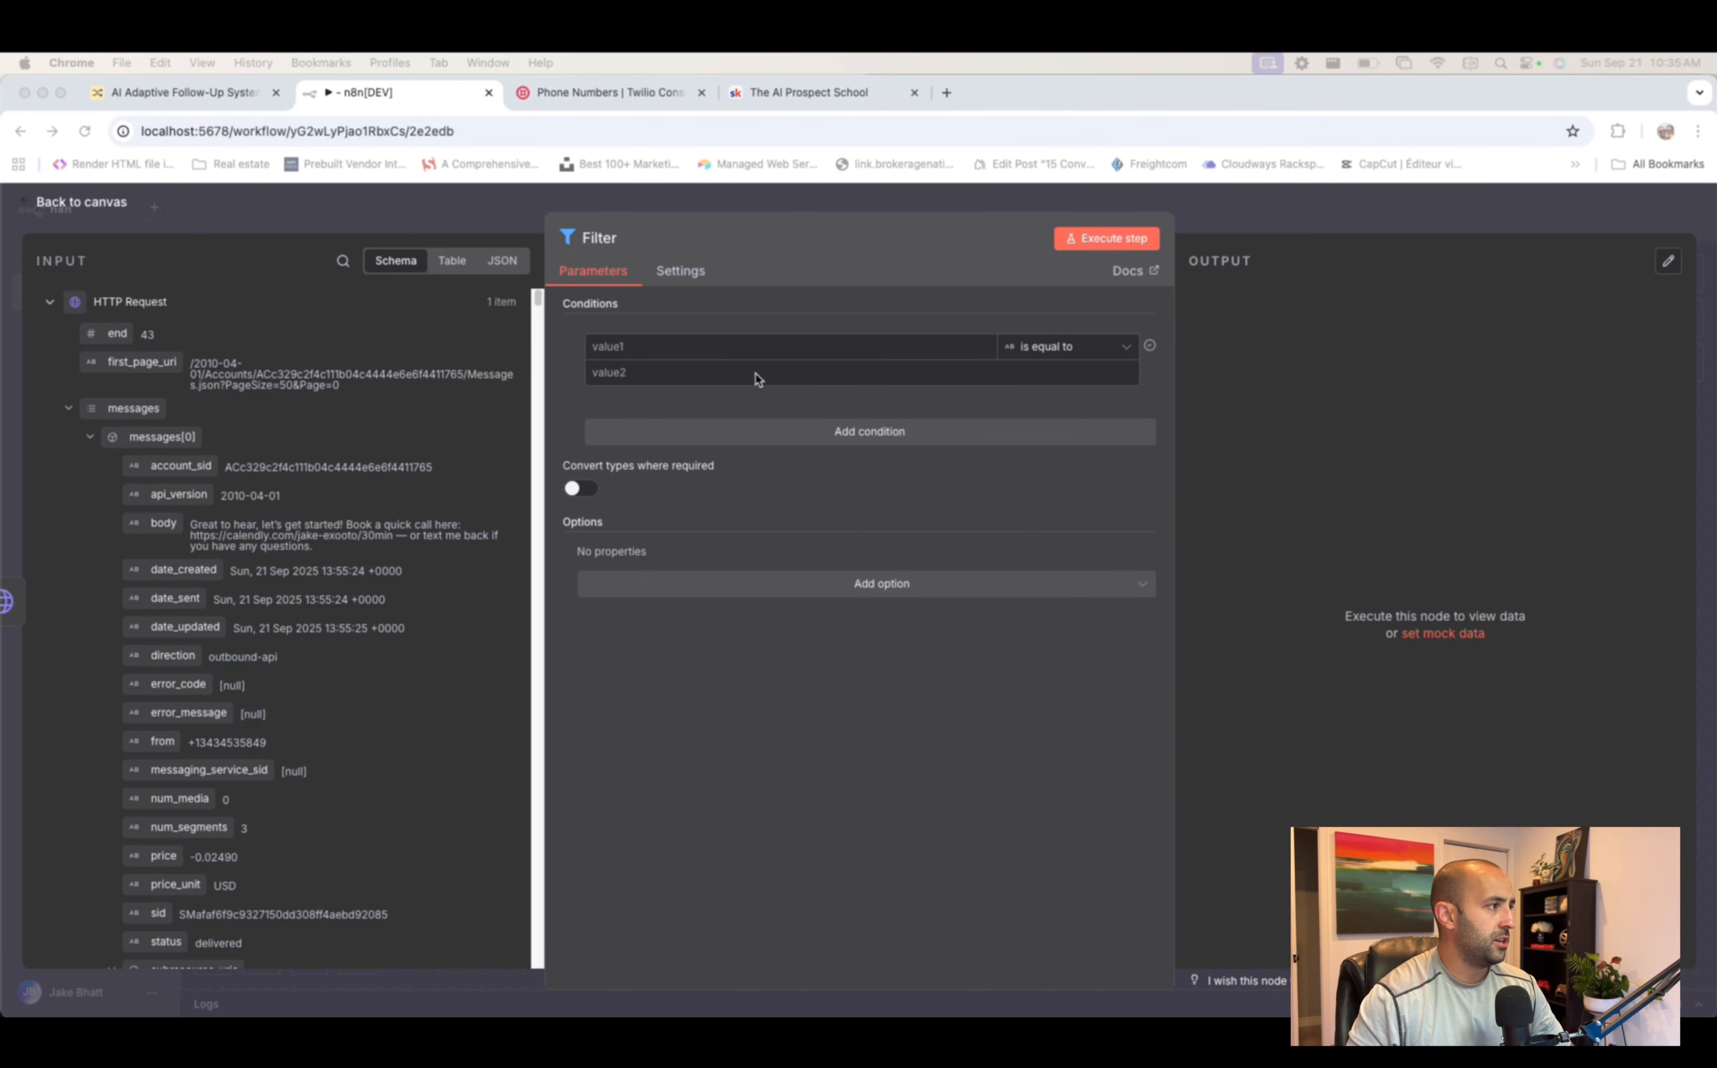
click(706, 345)
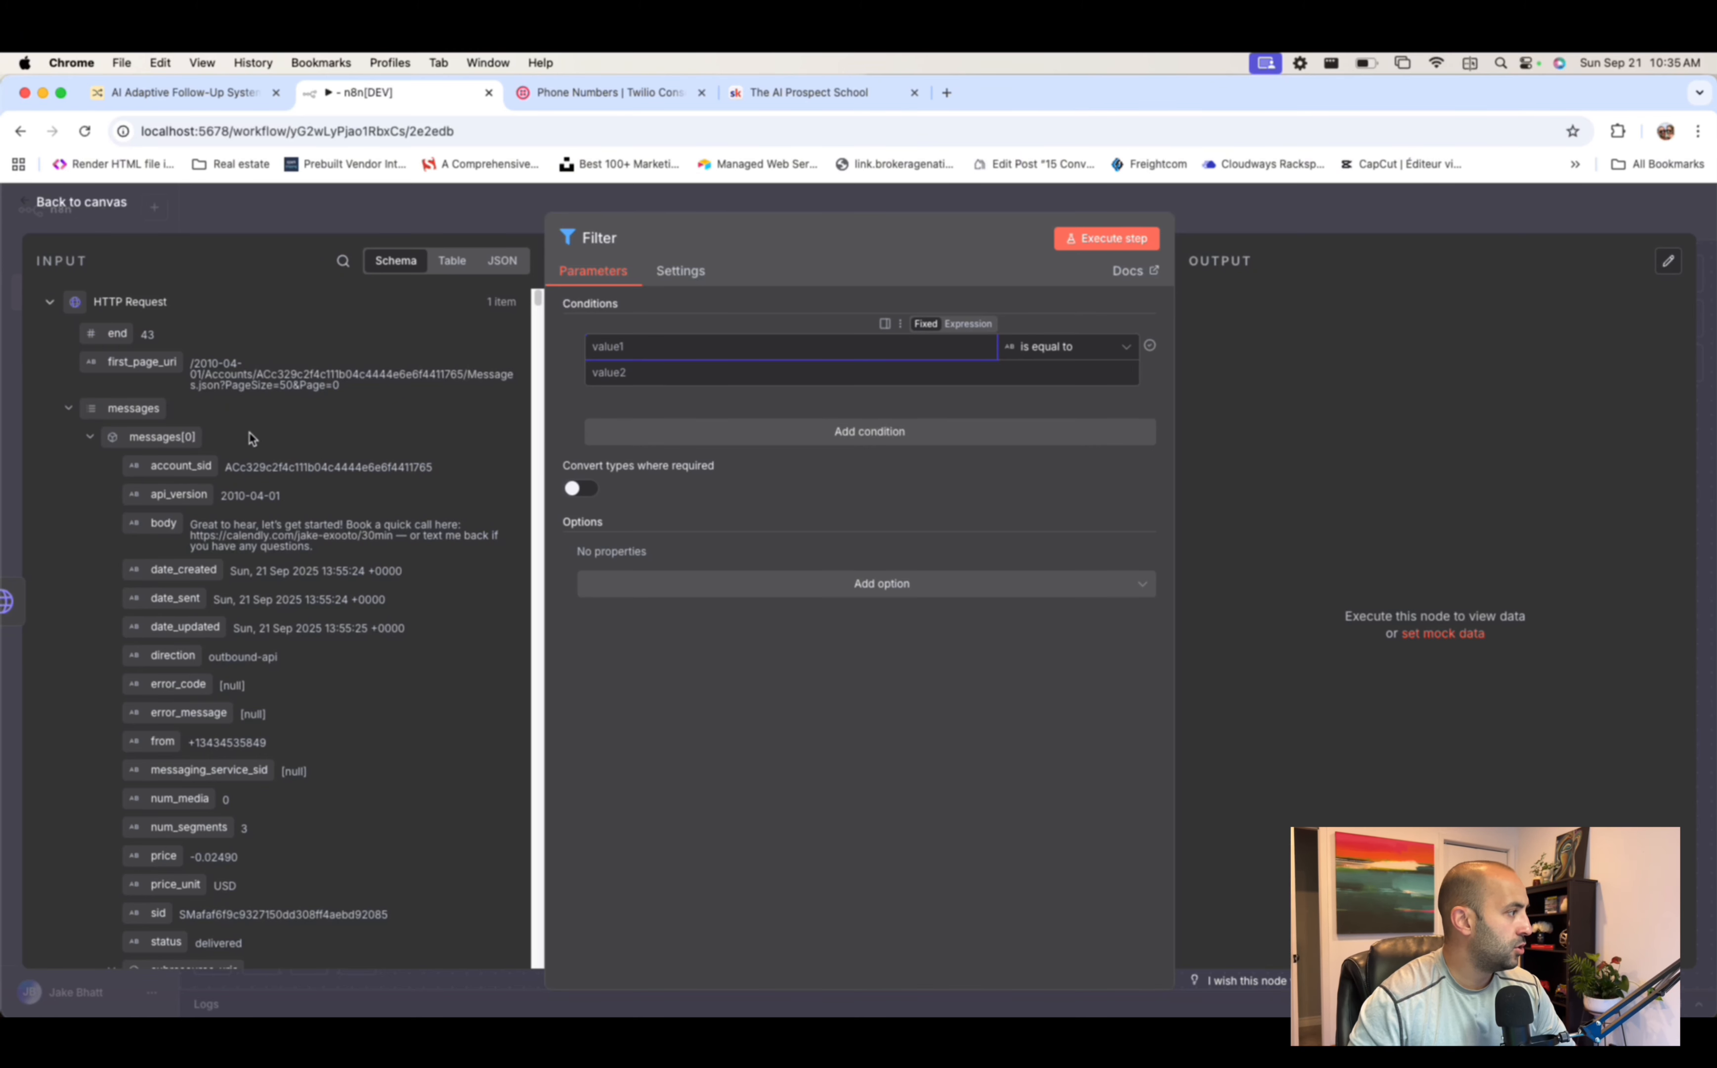
- Drag messages[0].direction from the input schema into the first condition's value
scroll(198, 499, down, 10)
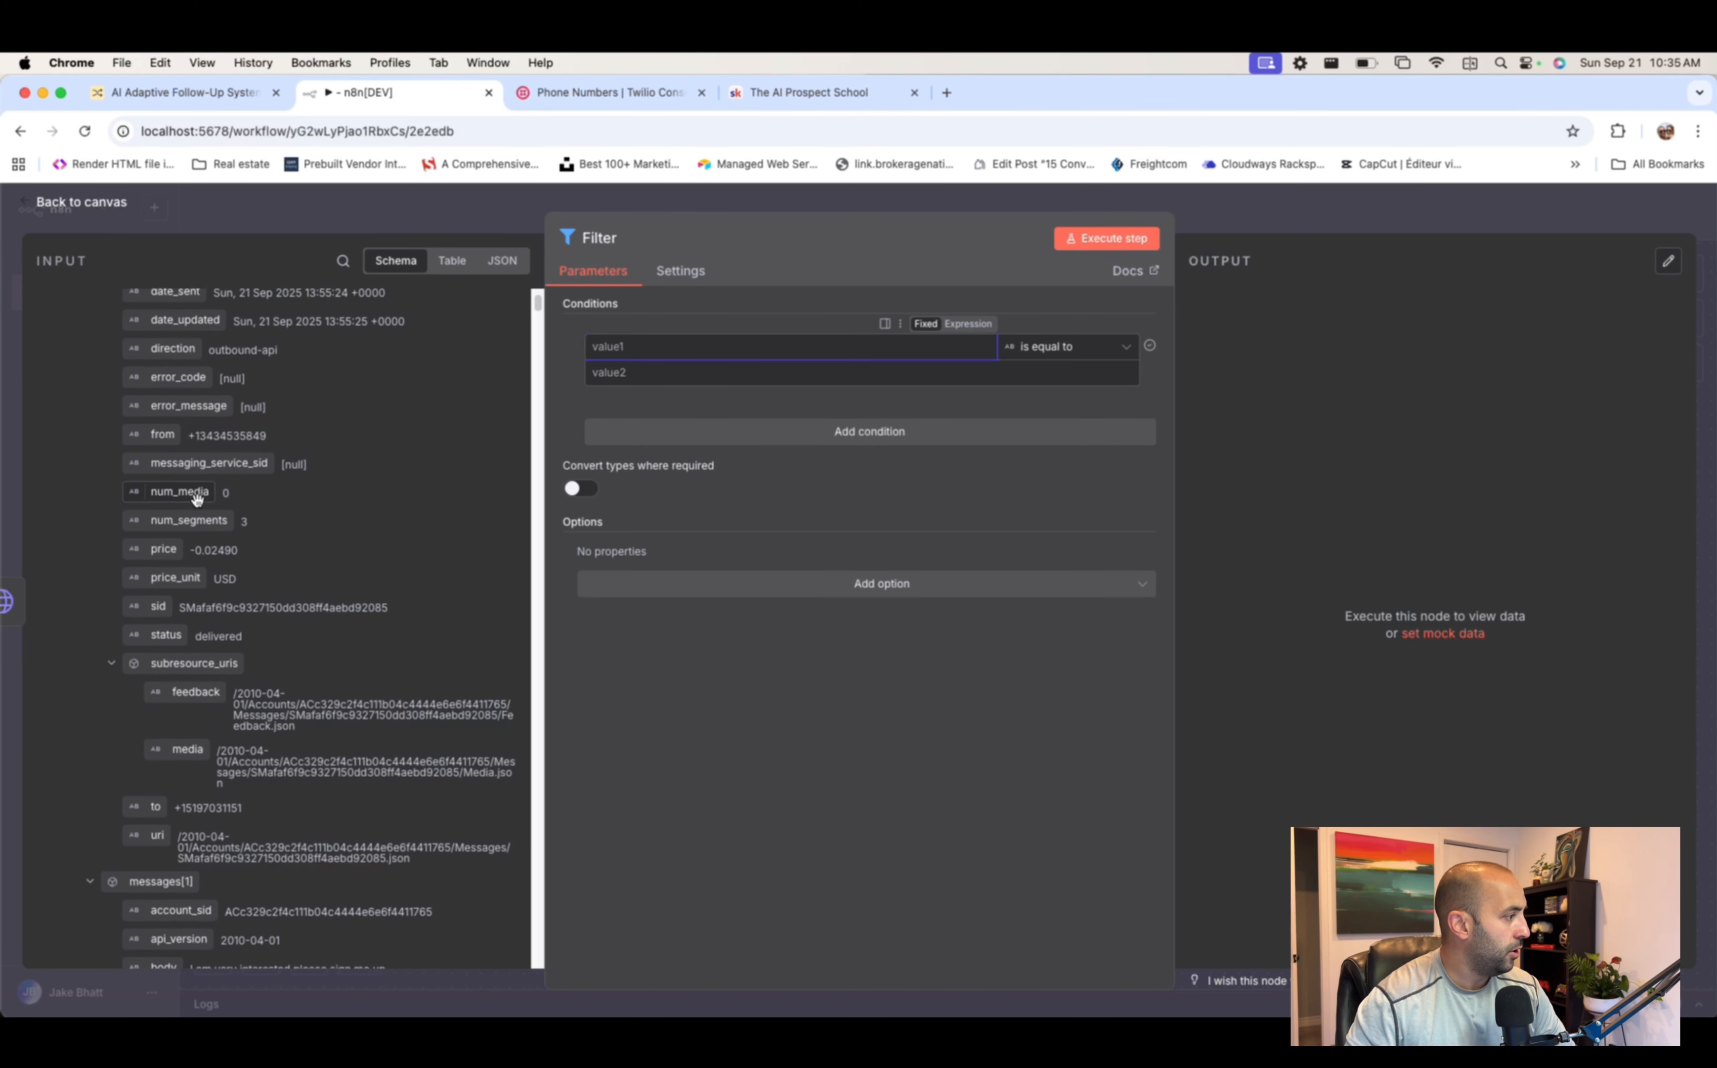
scroll(198, 499, up, 10)
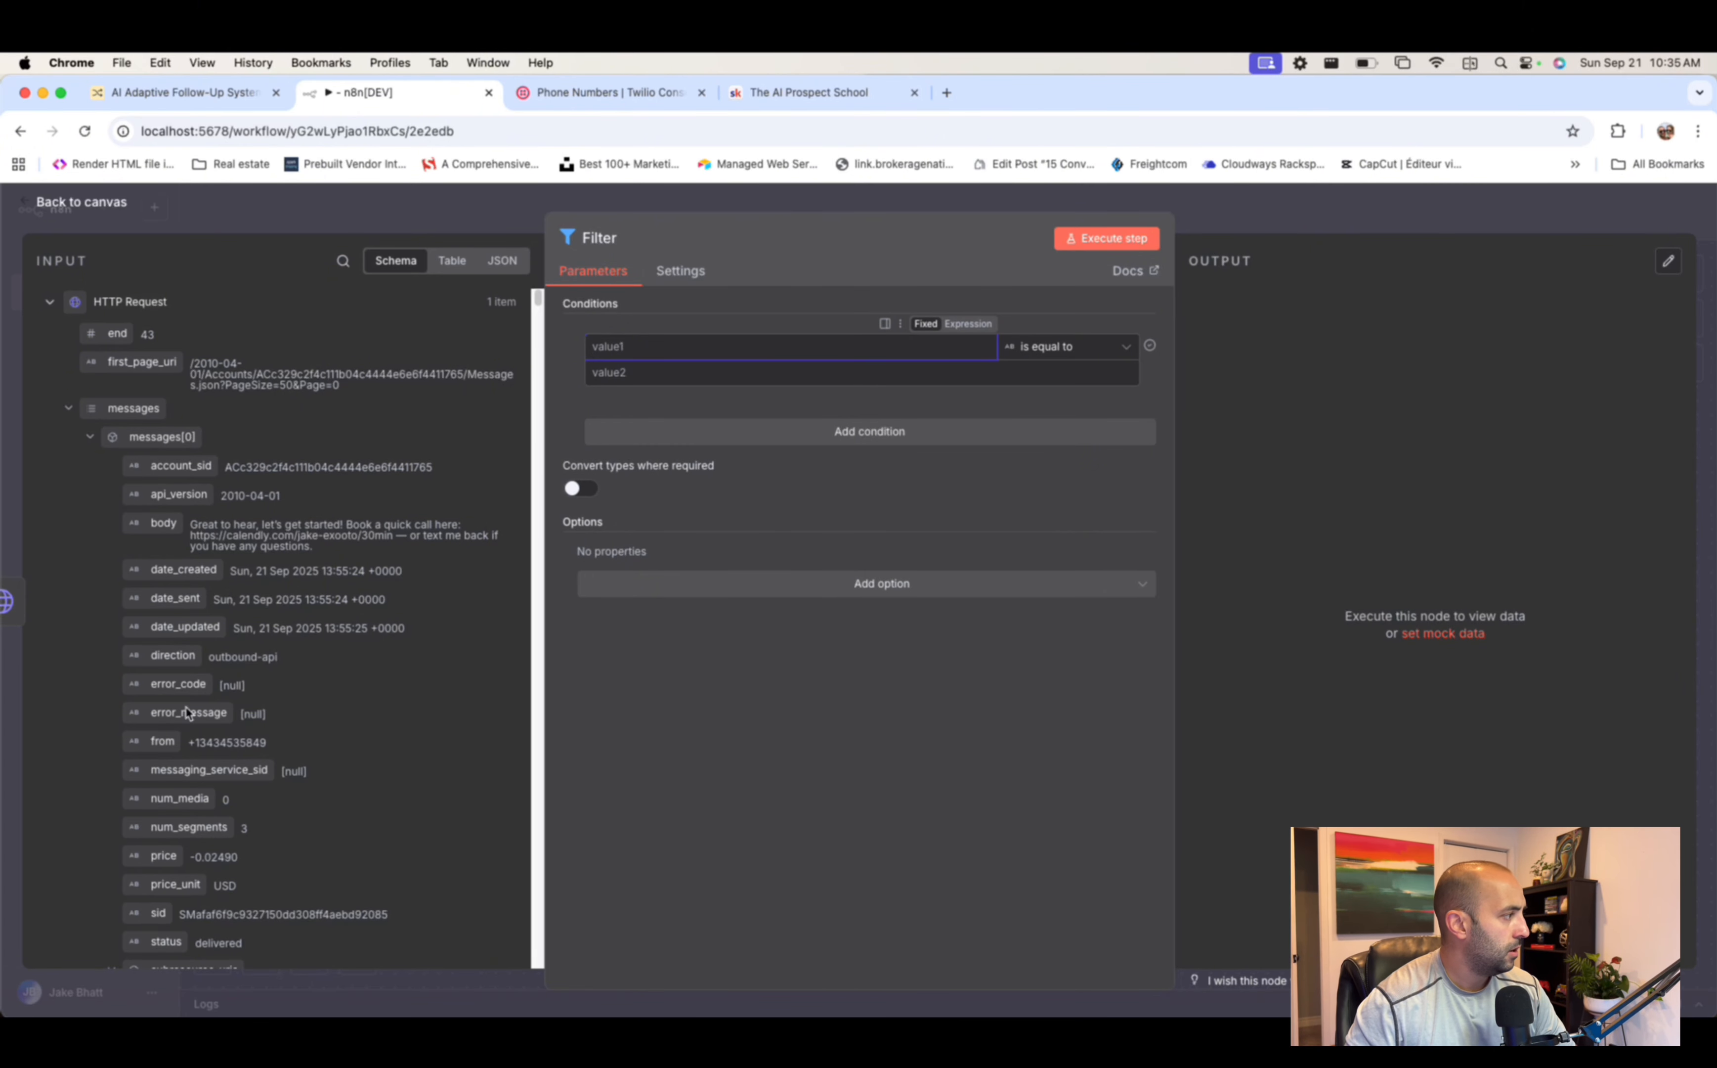
scroll(276, 671, down, 20)
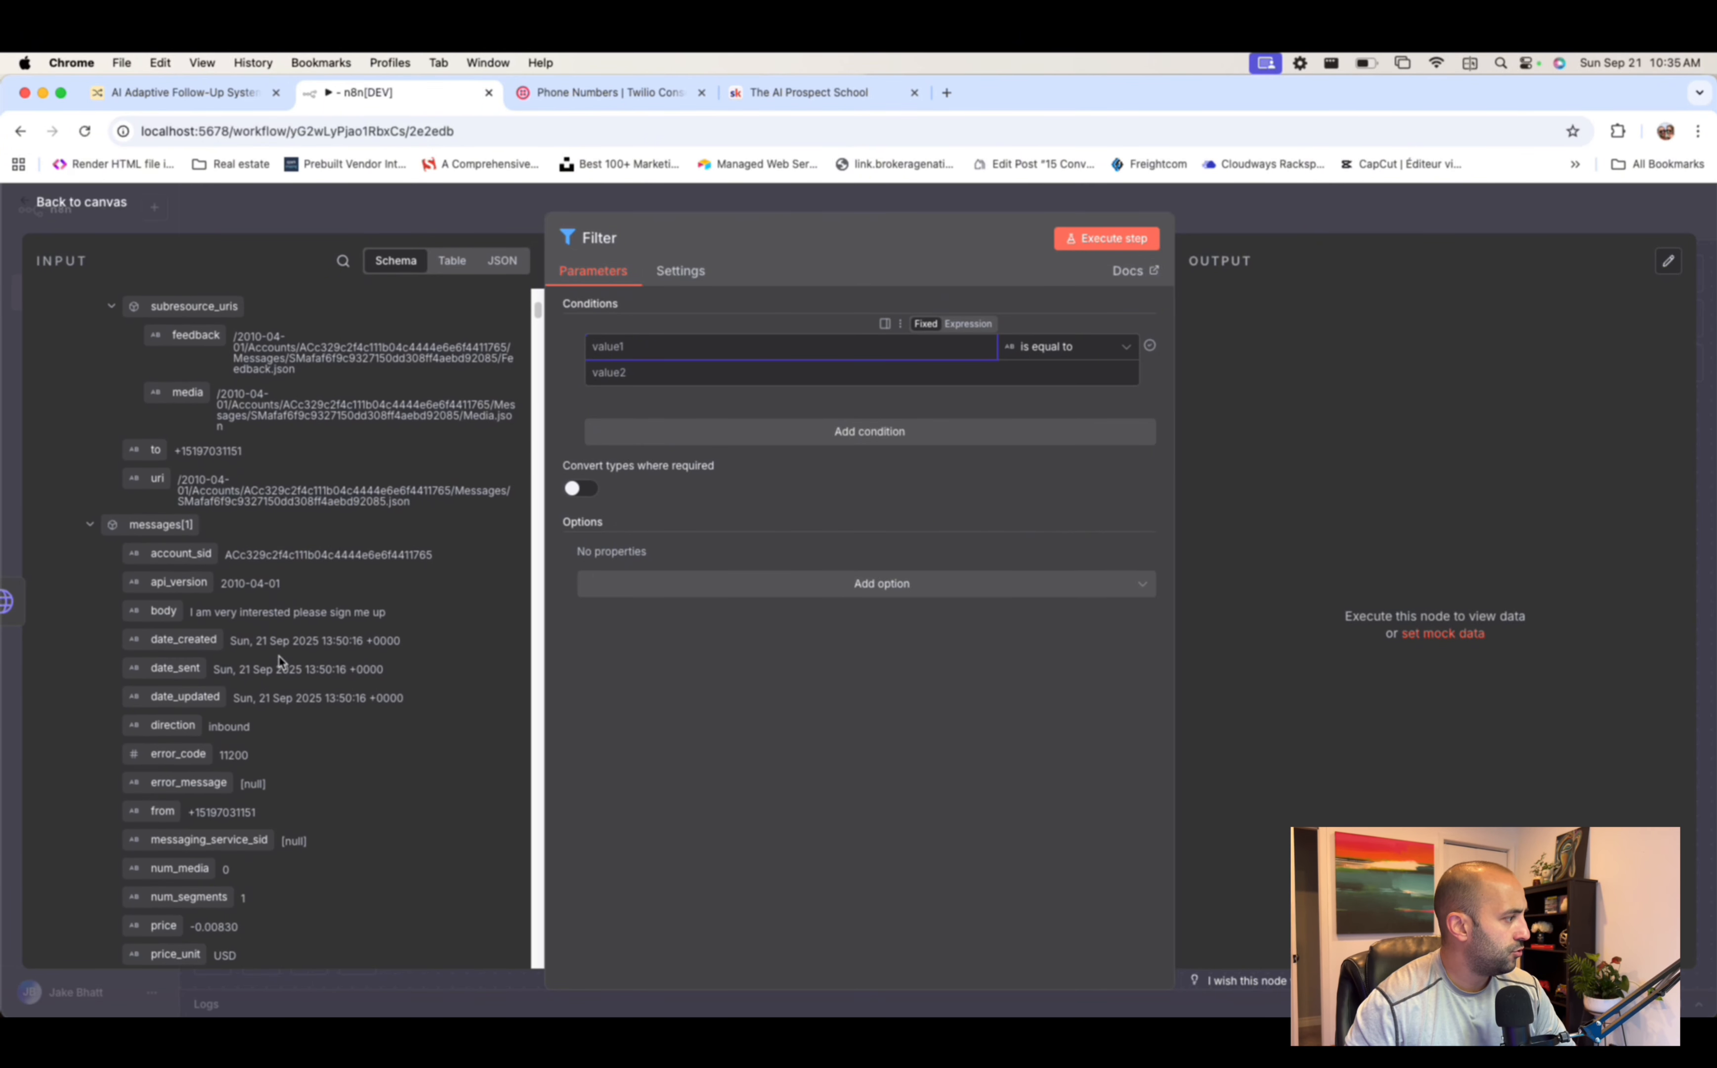
scroll(281, 660, down, 6)
drag(165, 541, 169, 645)
scroll(304, 583, up, 9)
scroll(303, 583, up, 15)
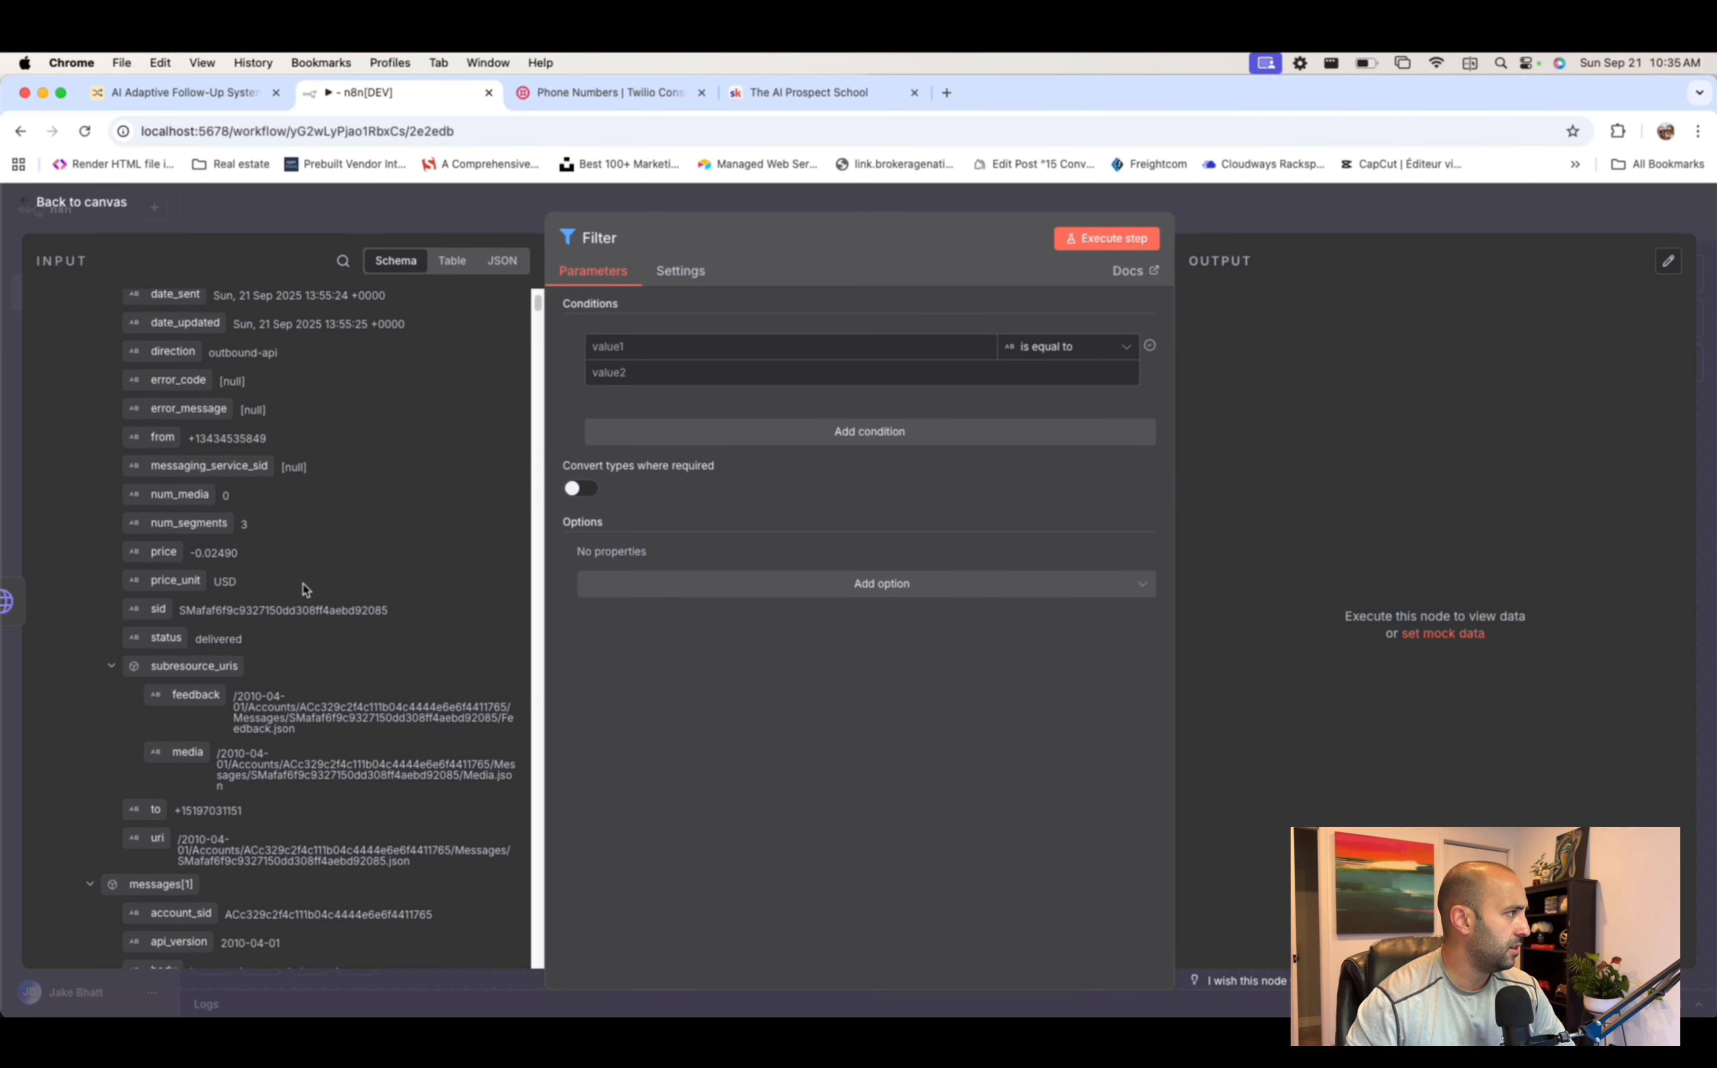
scroll(304, 590, down, 8)
scroll(303, 590, up, 3)
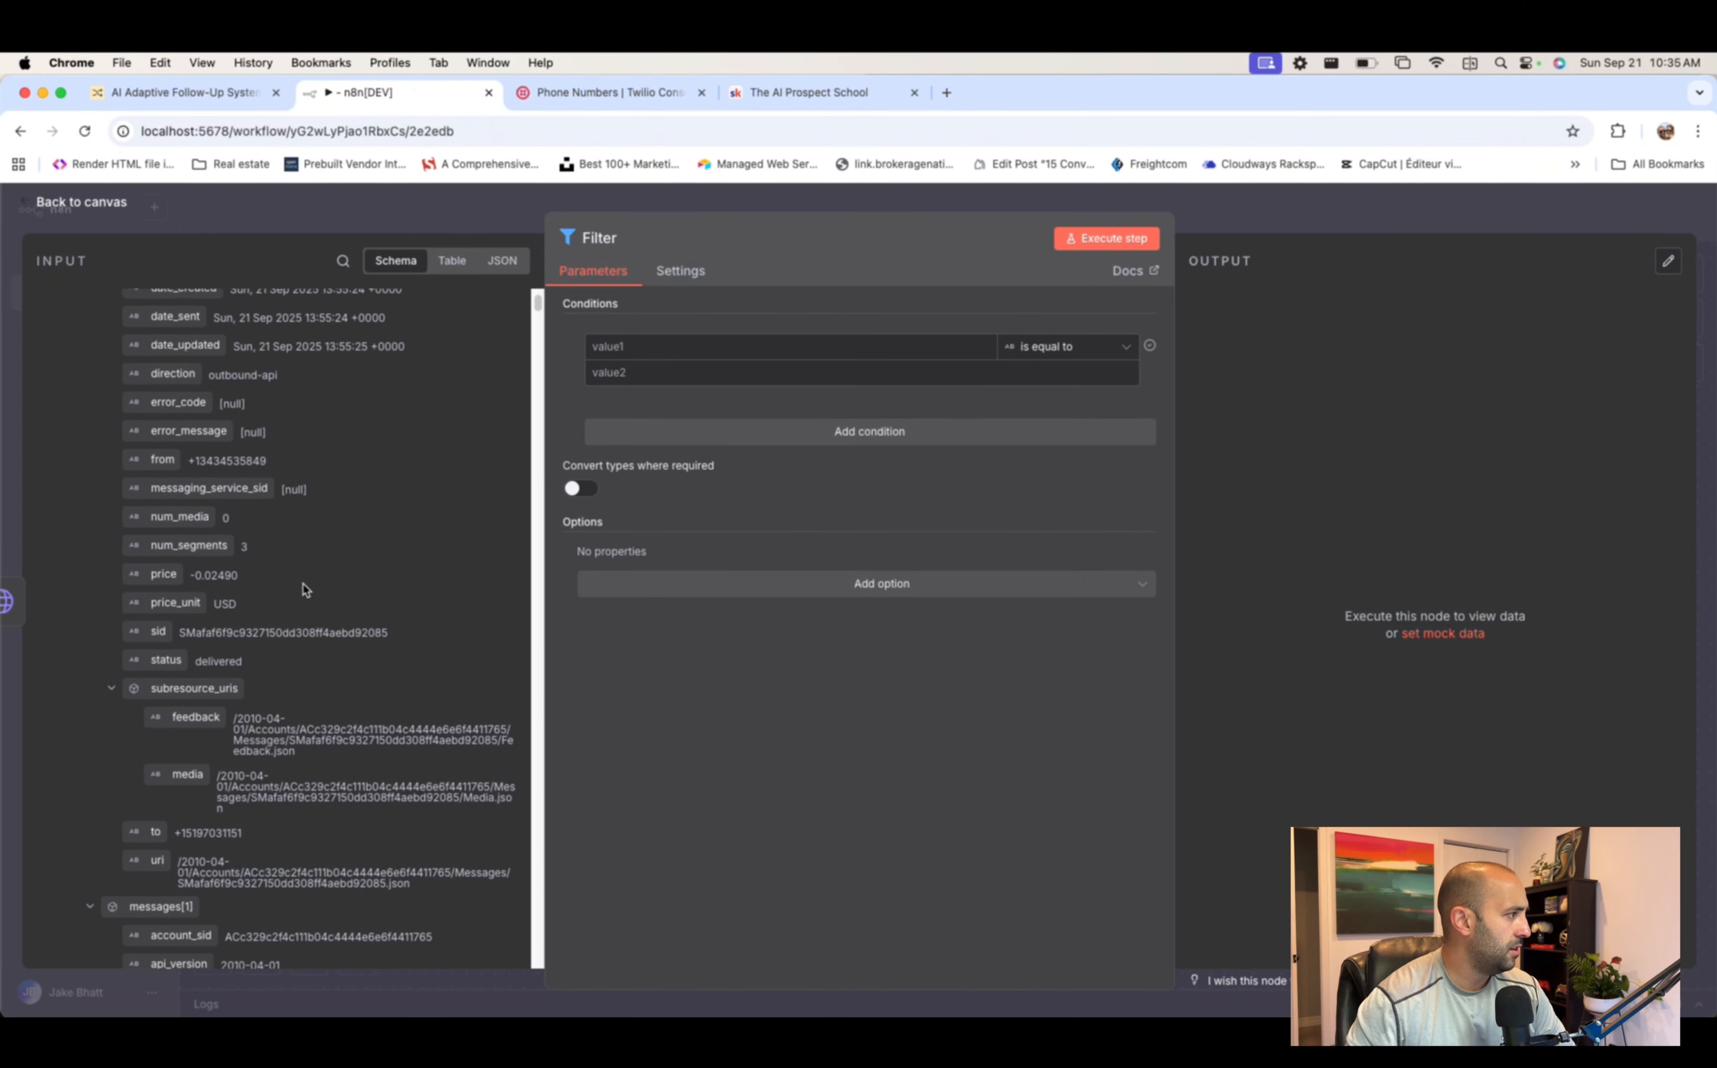
scroll(305, 590, up, 5)
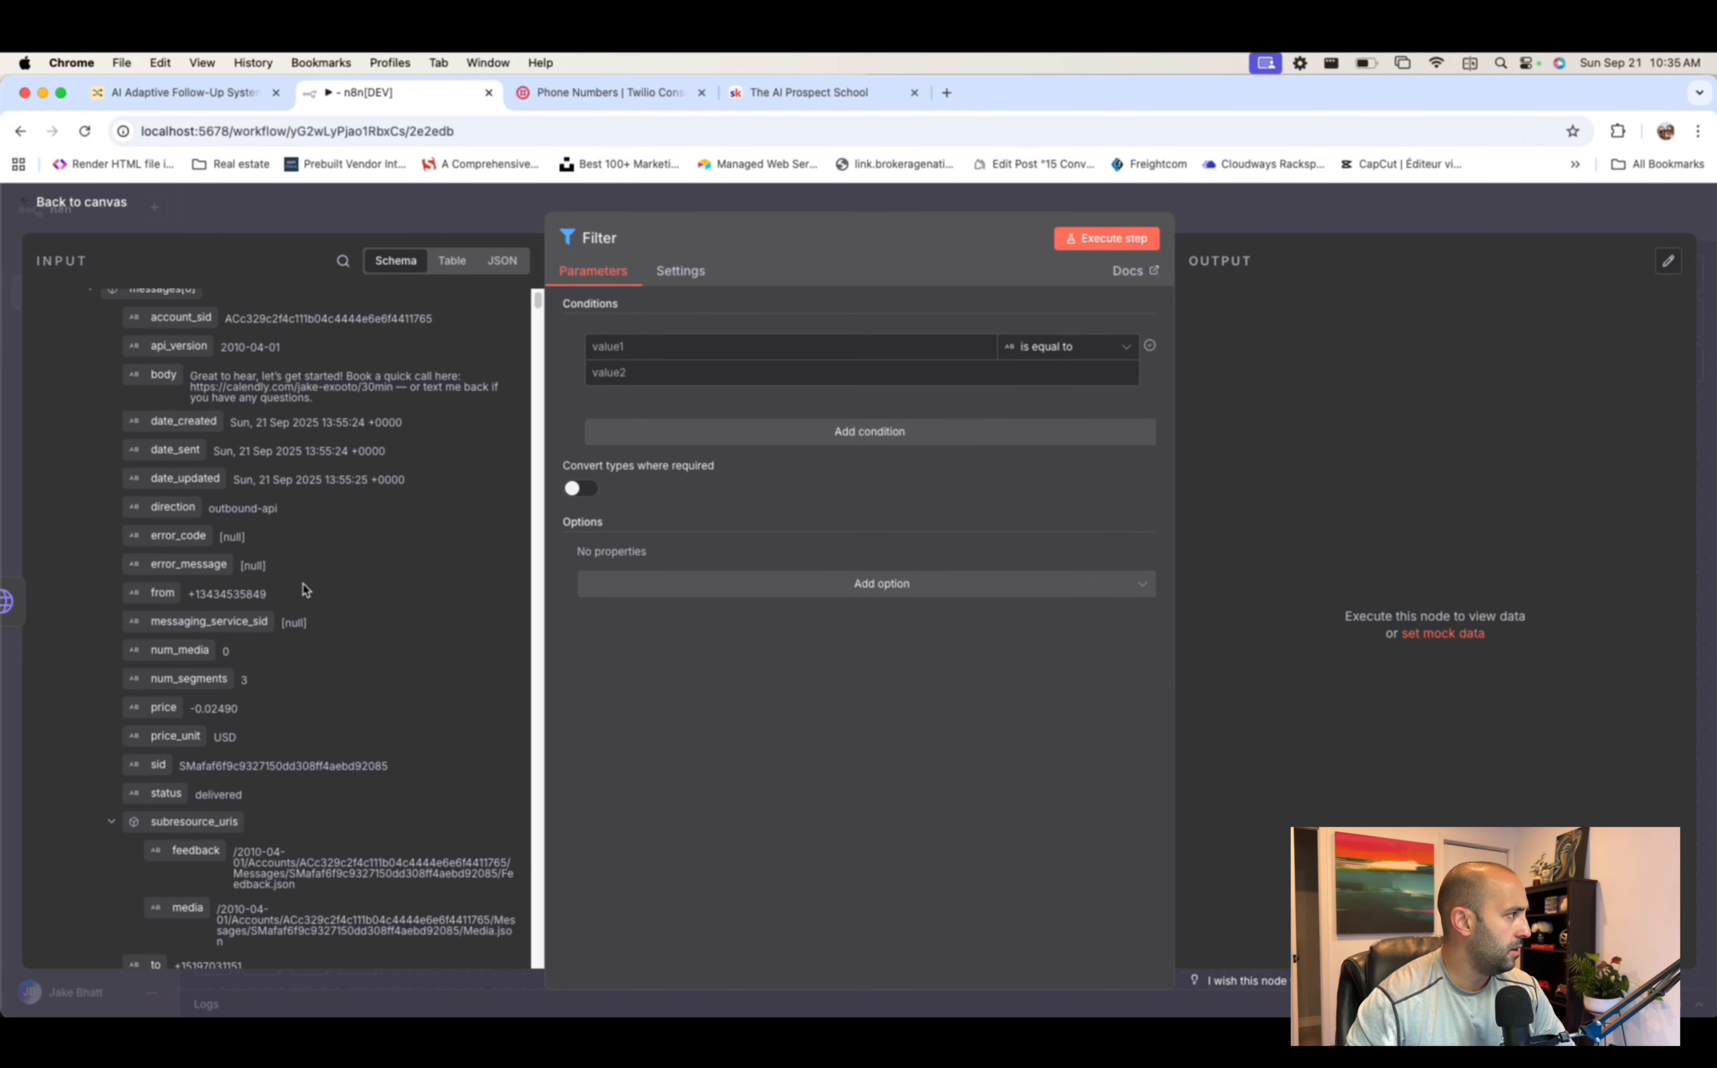
drag(161, 508, 712, 349)
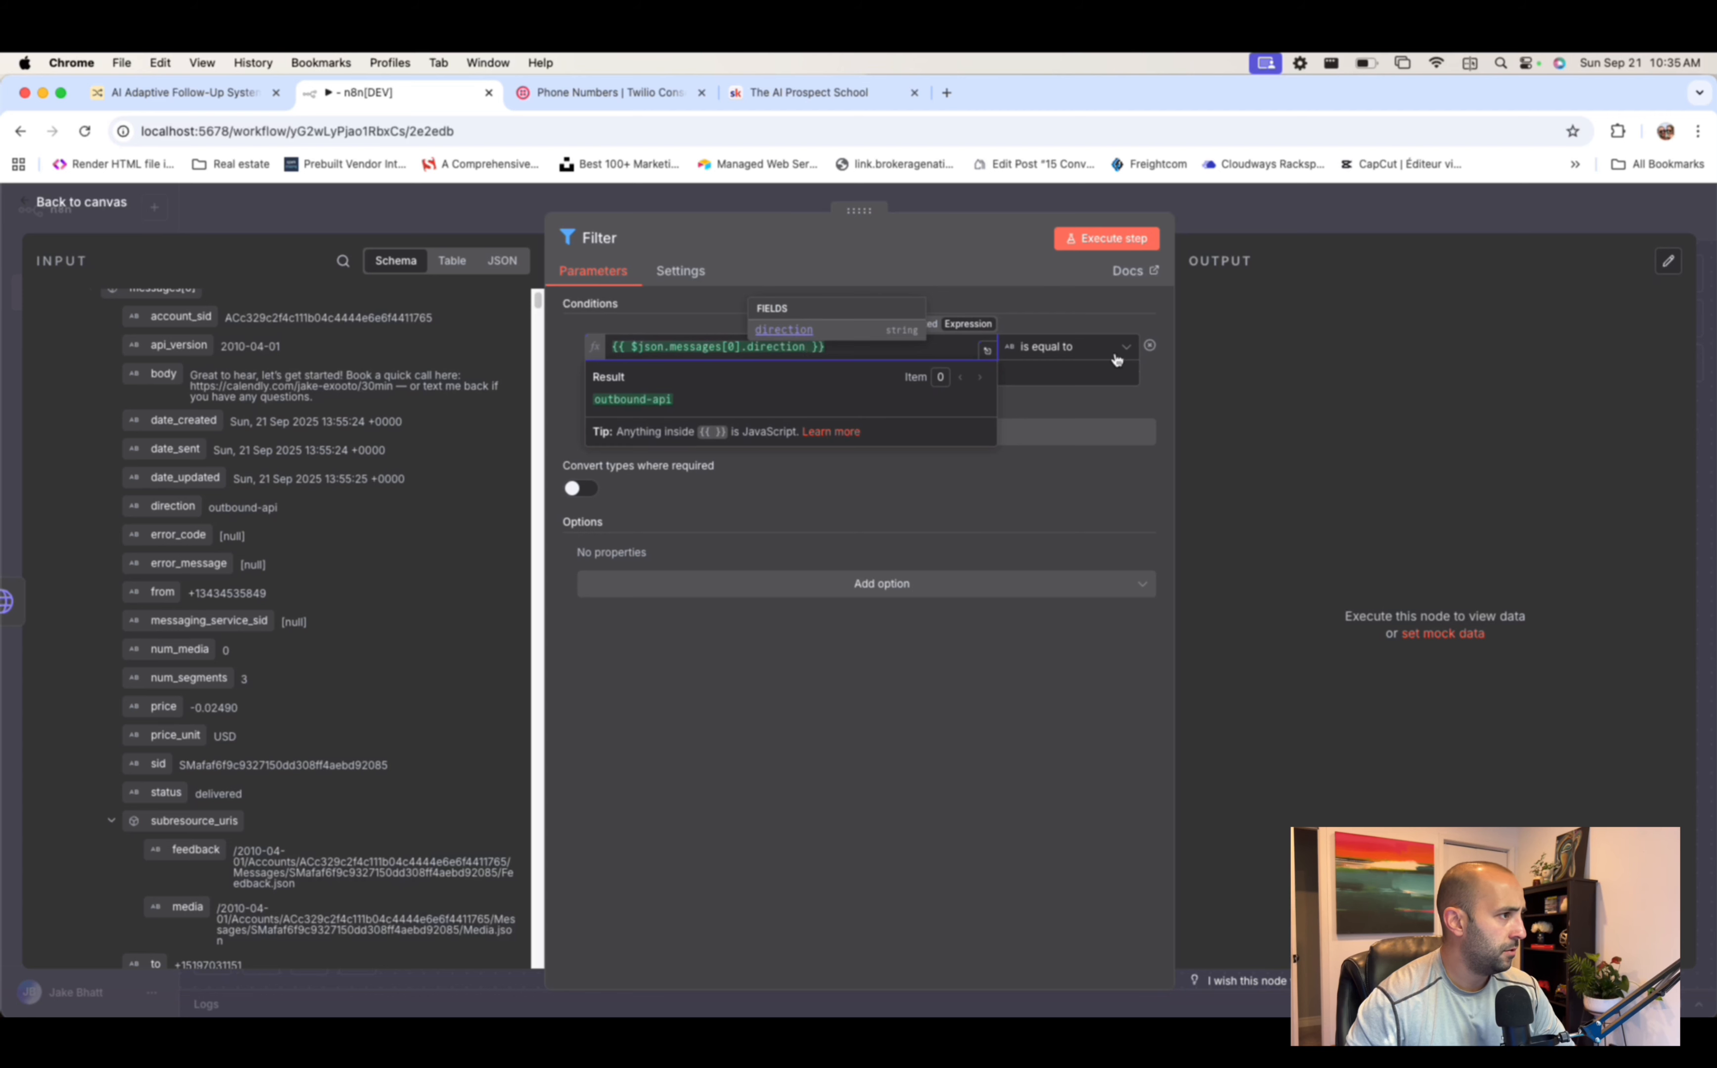
- Add a second Filter condition comparing messages[0].date_sent using Date & Time 'is after or equal to'
click(1060, 373)
text(inbound)
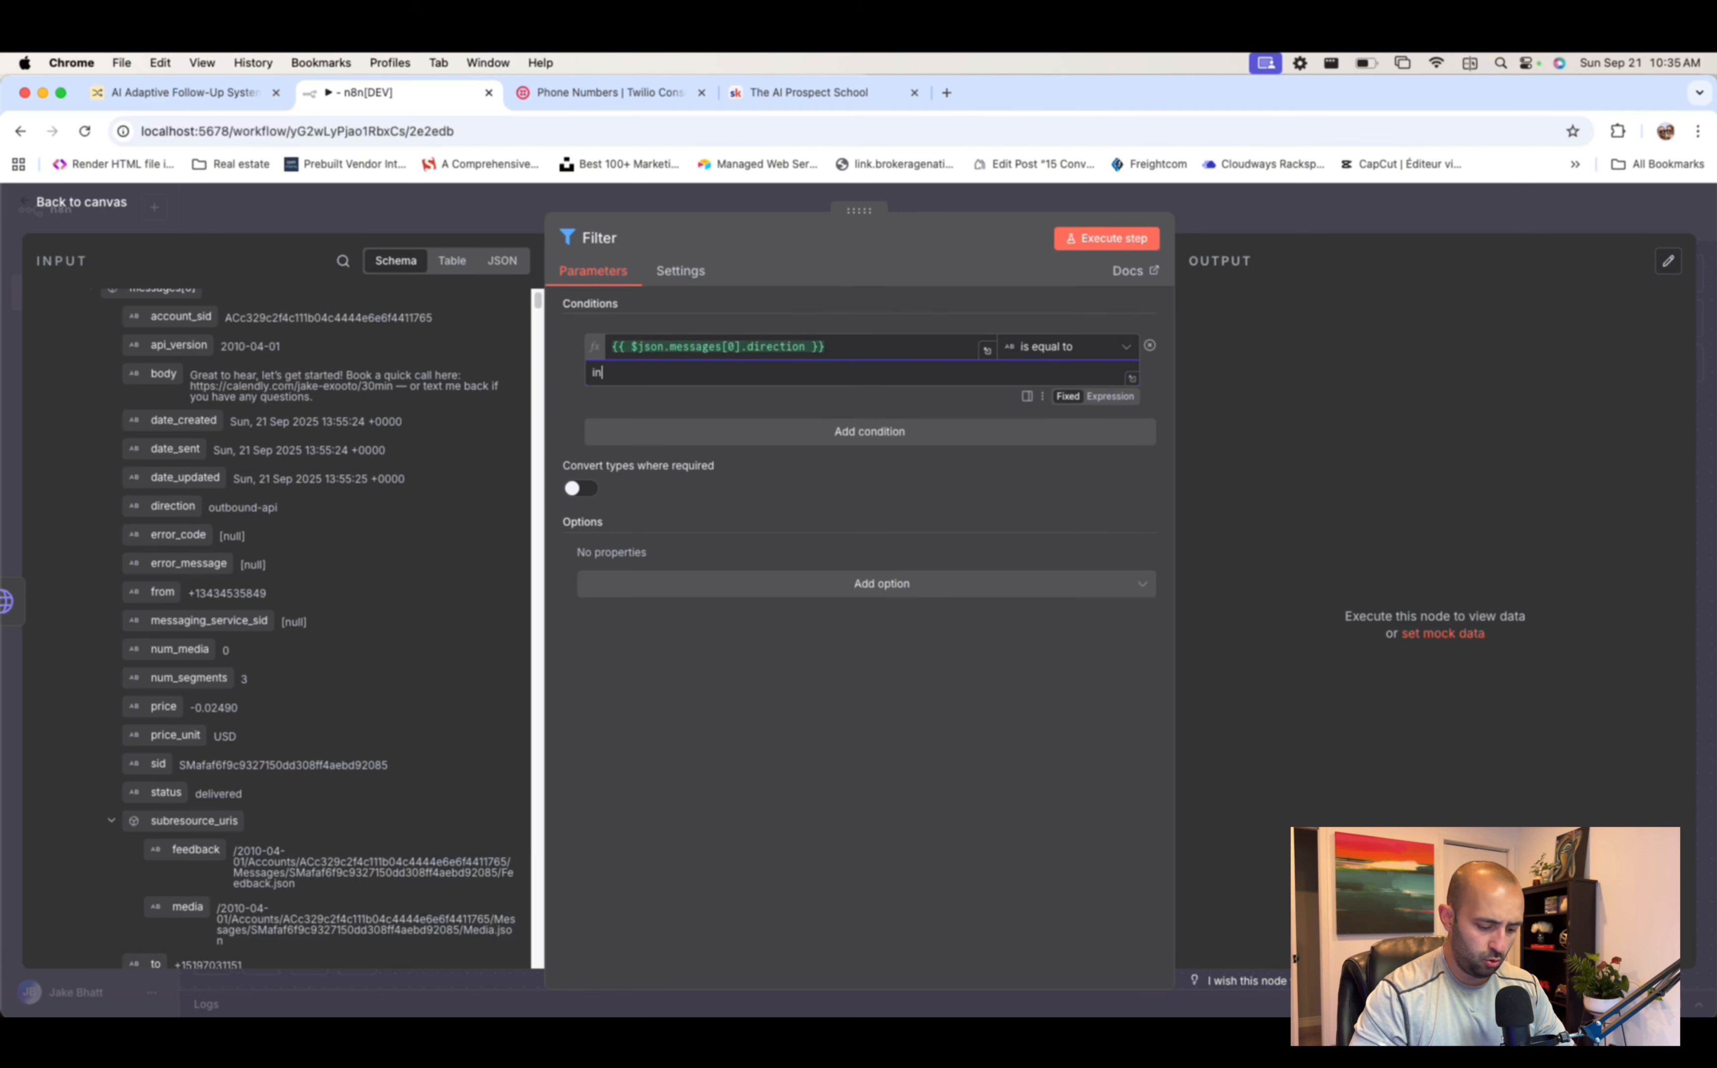
click(878, 432)
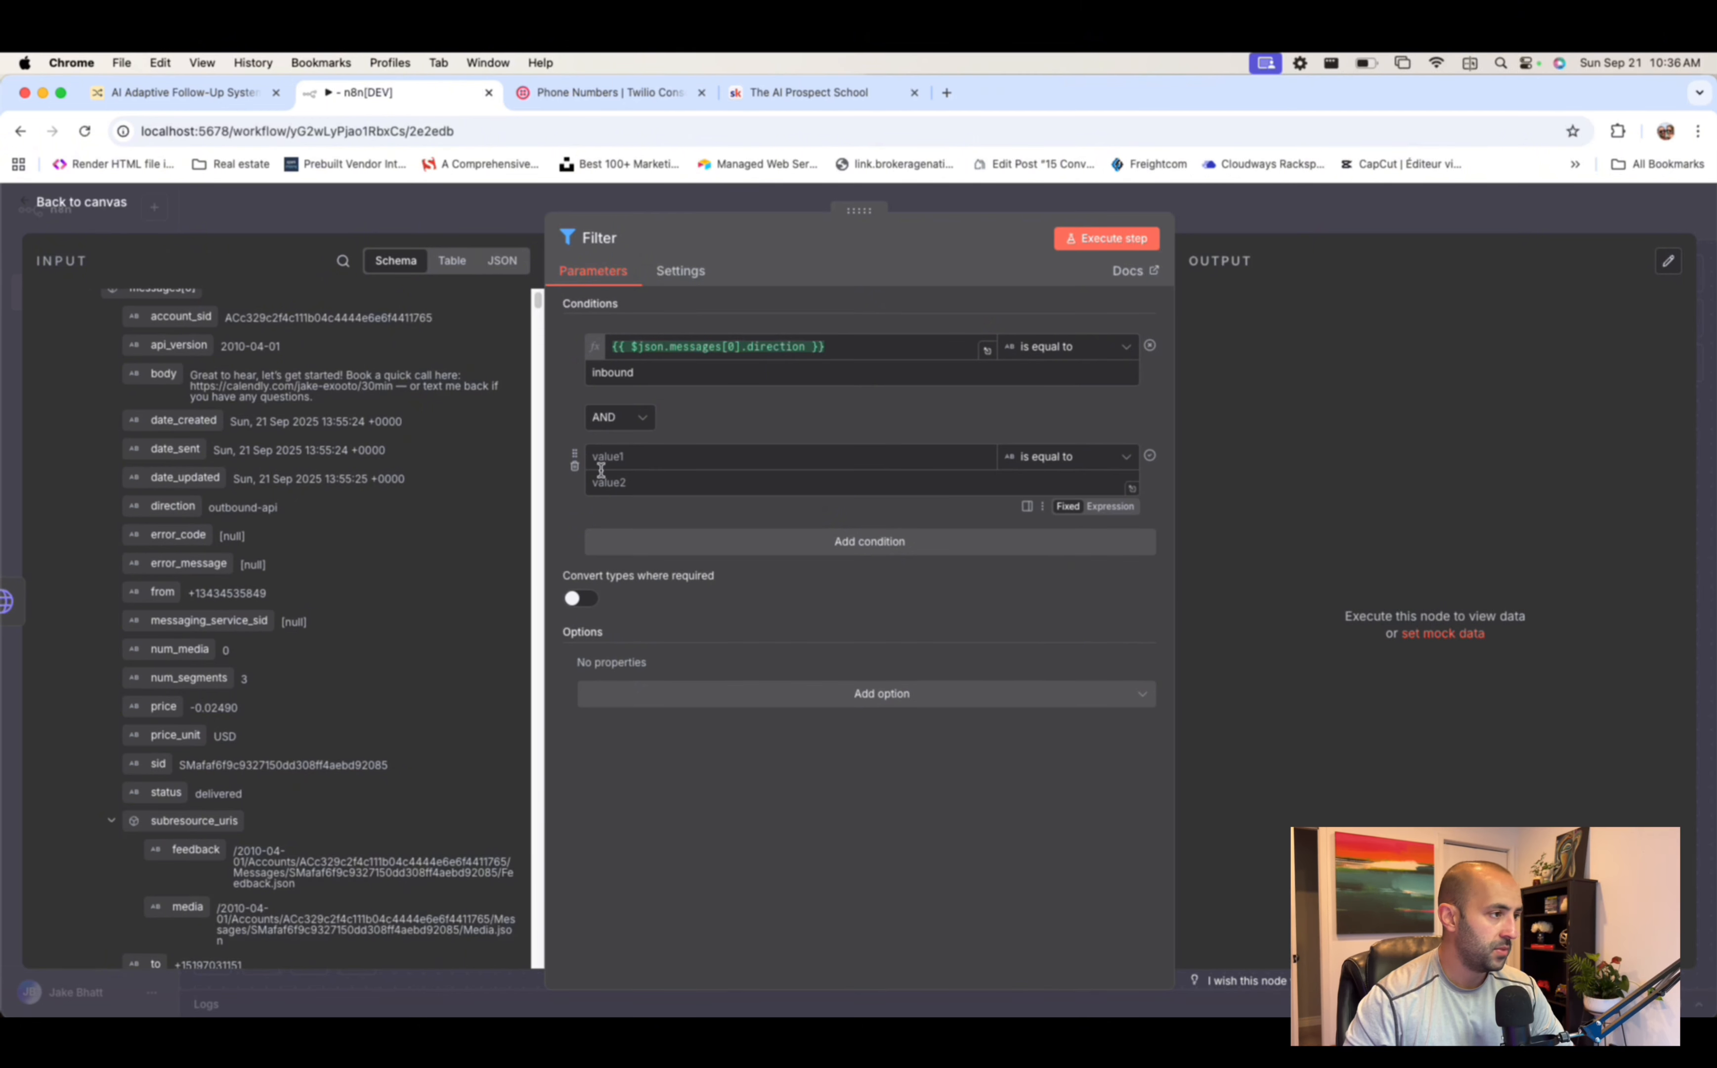
click(635, 462)
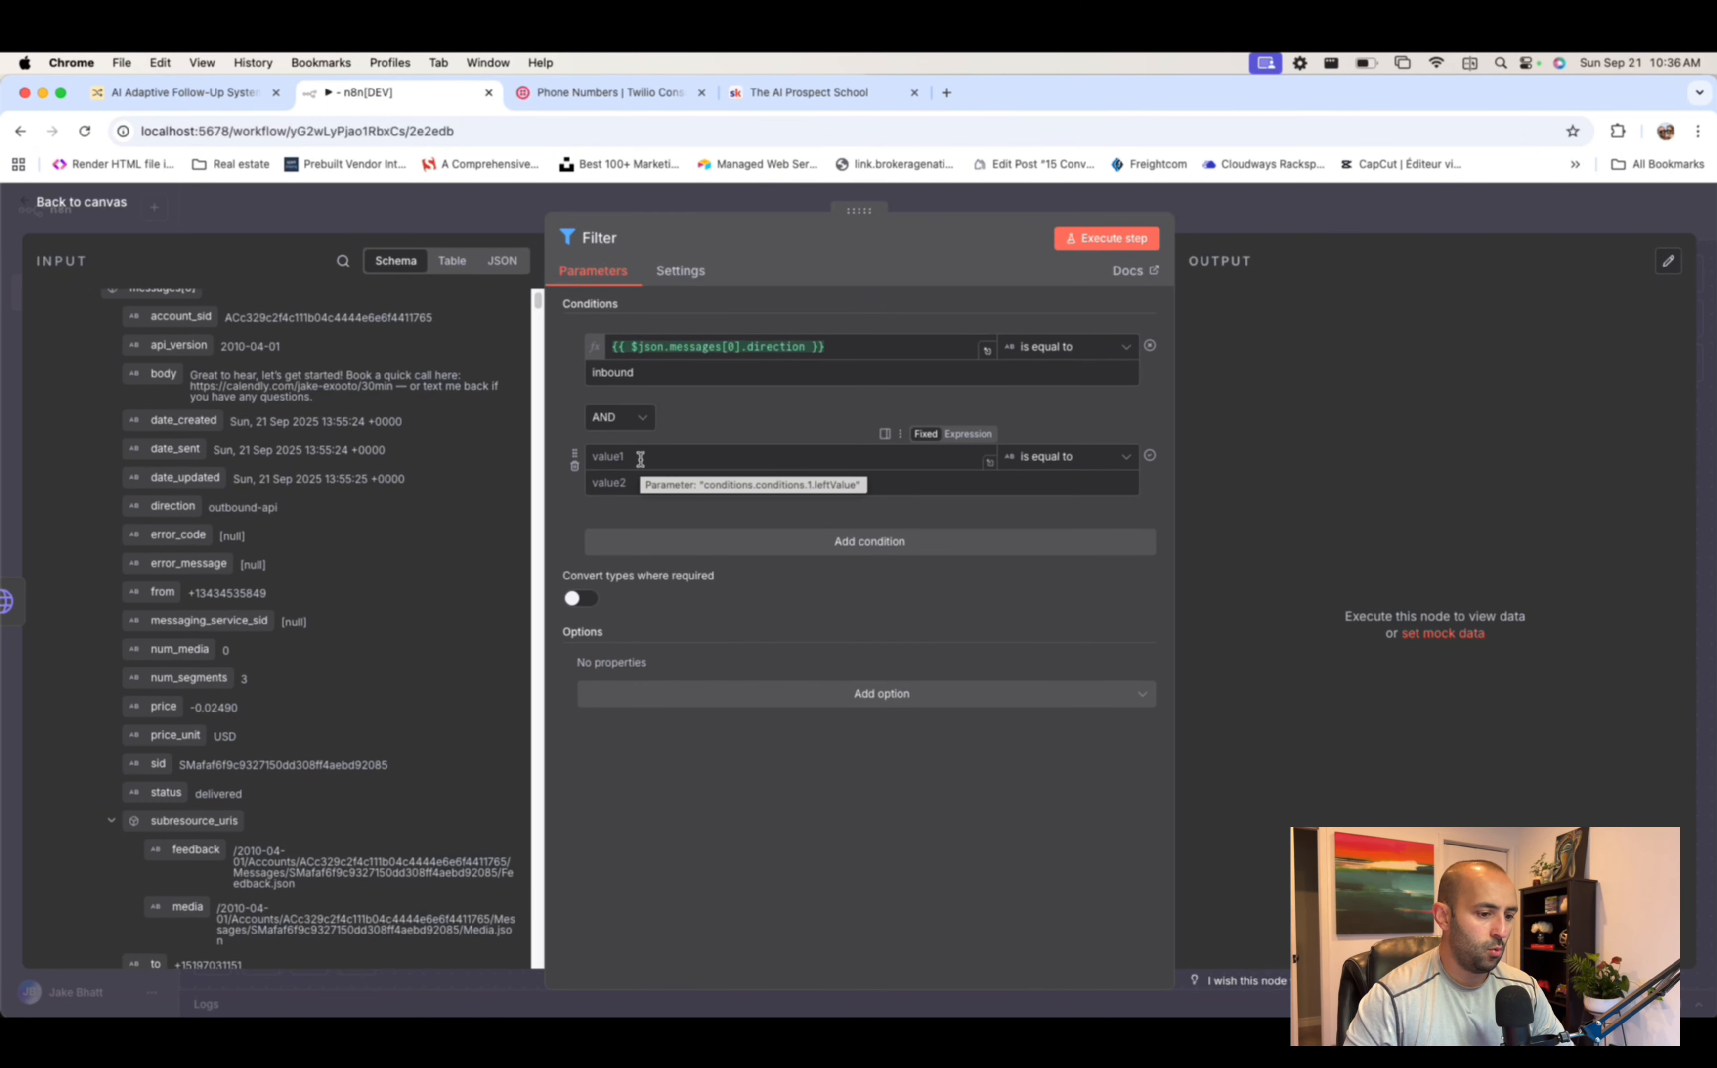
scroll(198, 433, down, 1)
drag(198, 433, 798, 450)
drag(623, 456, 629, 456)
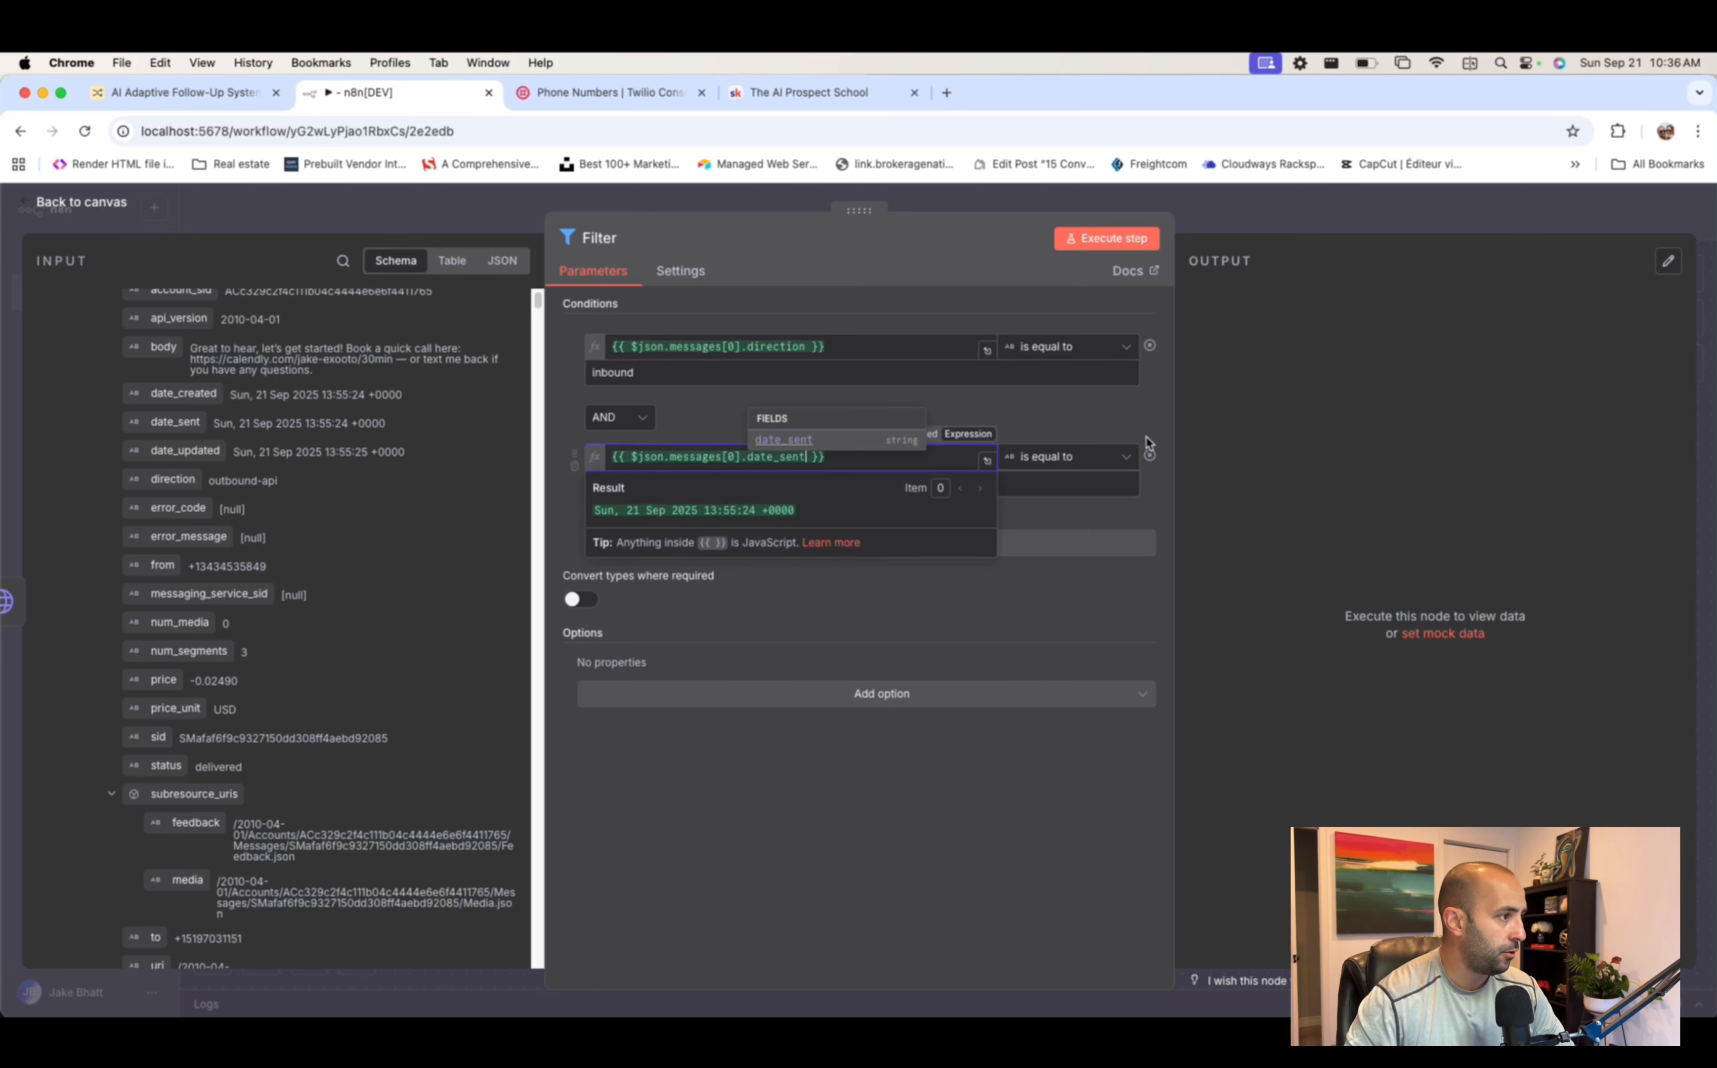
click(1060, 458)
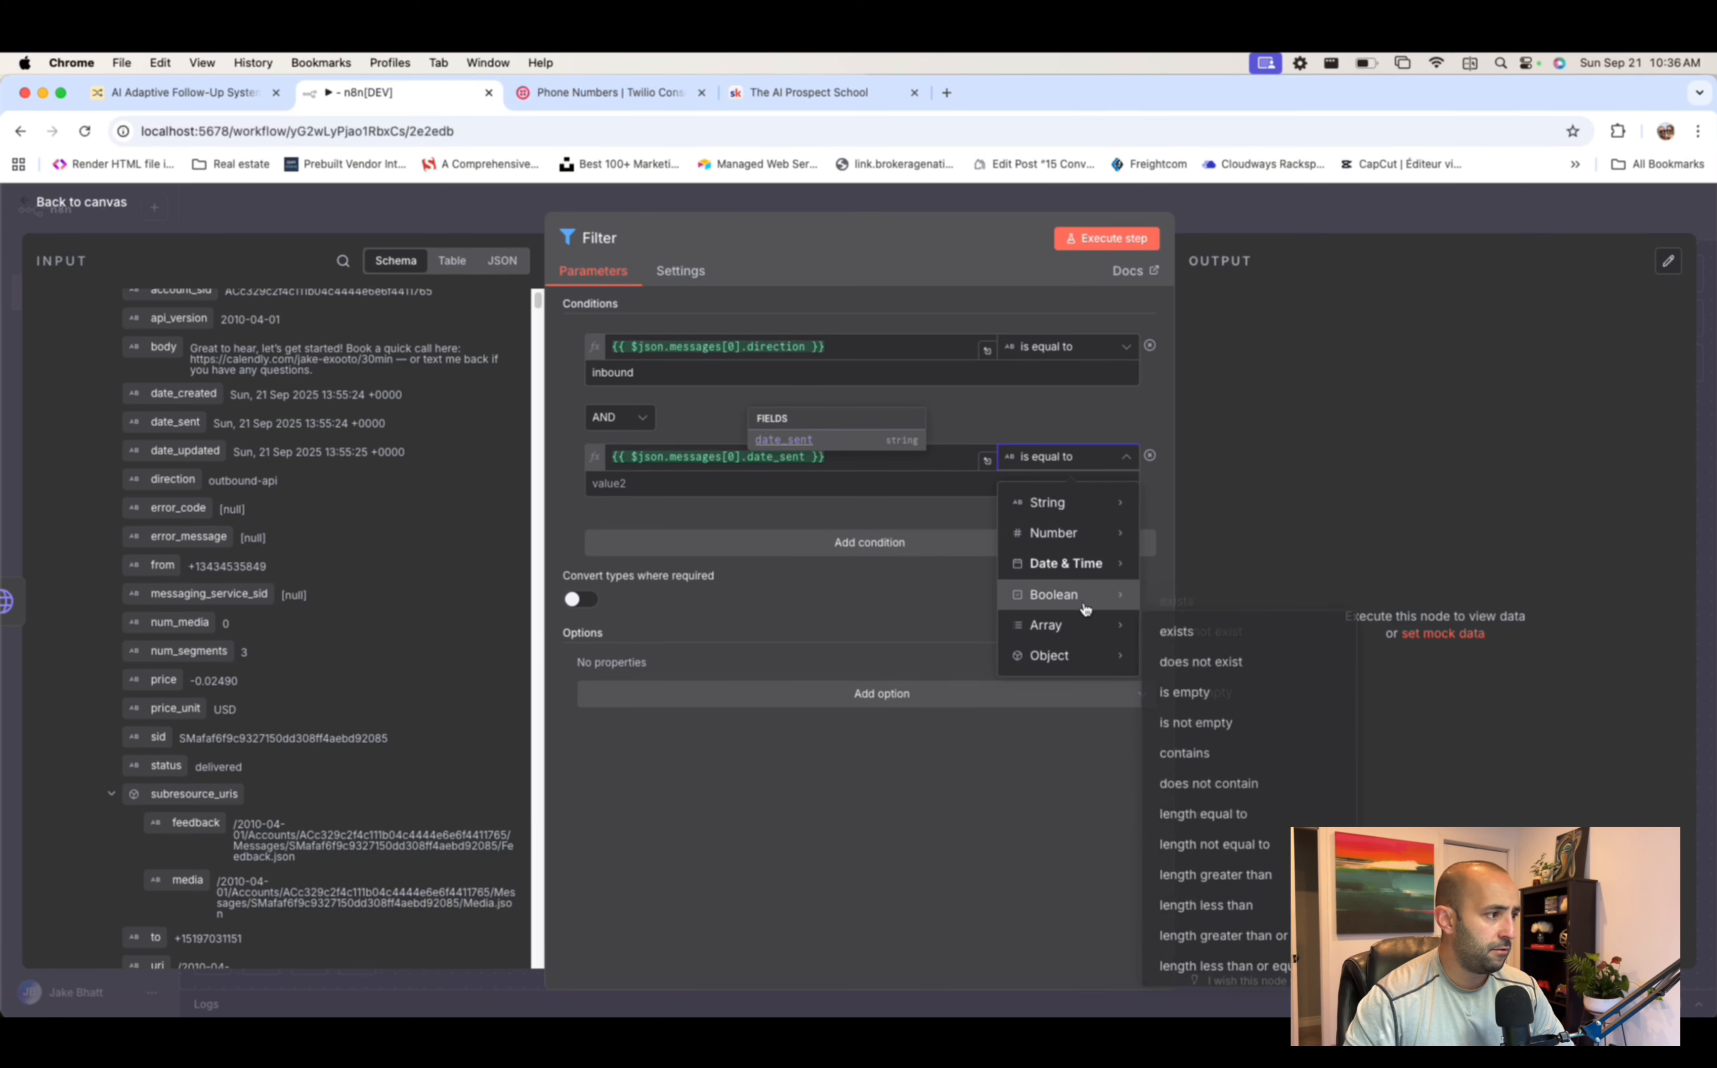
mouse_move(1088, 567)
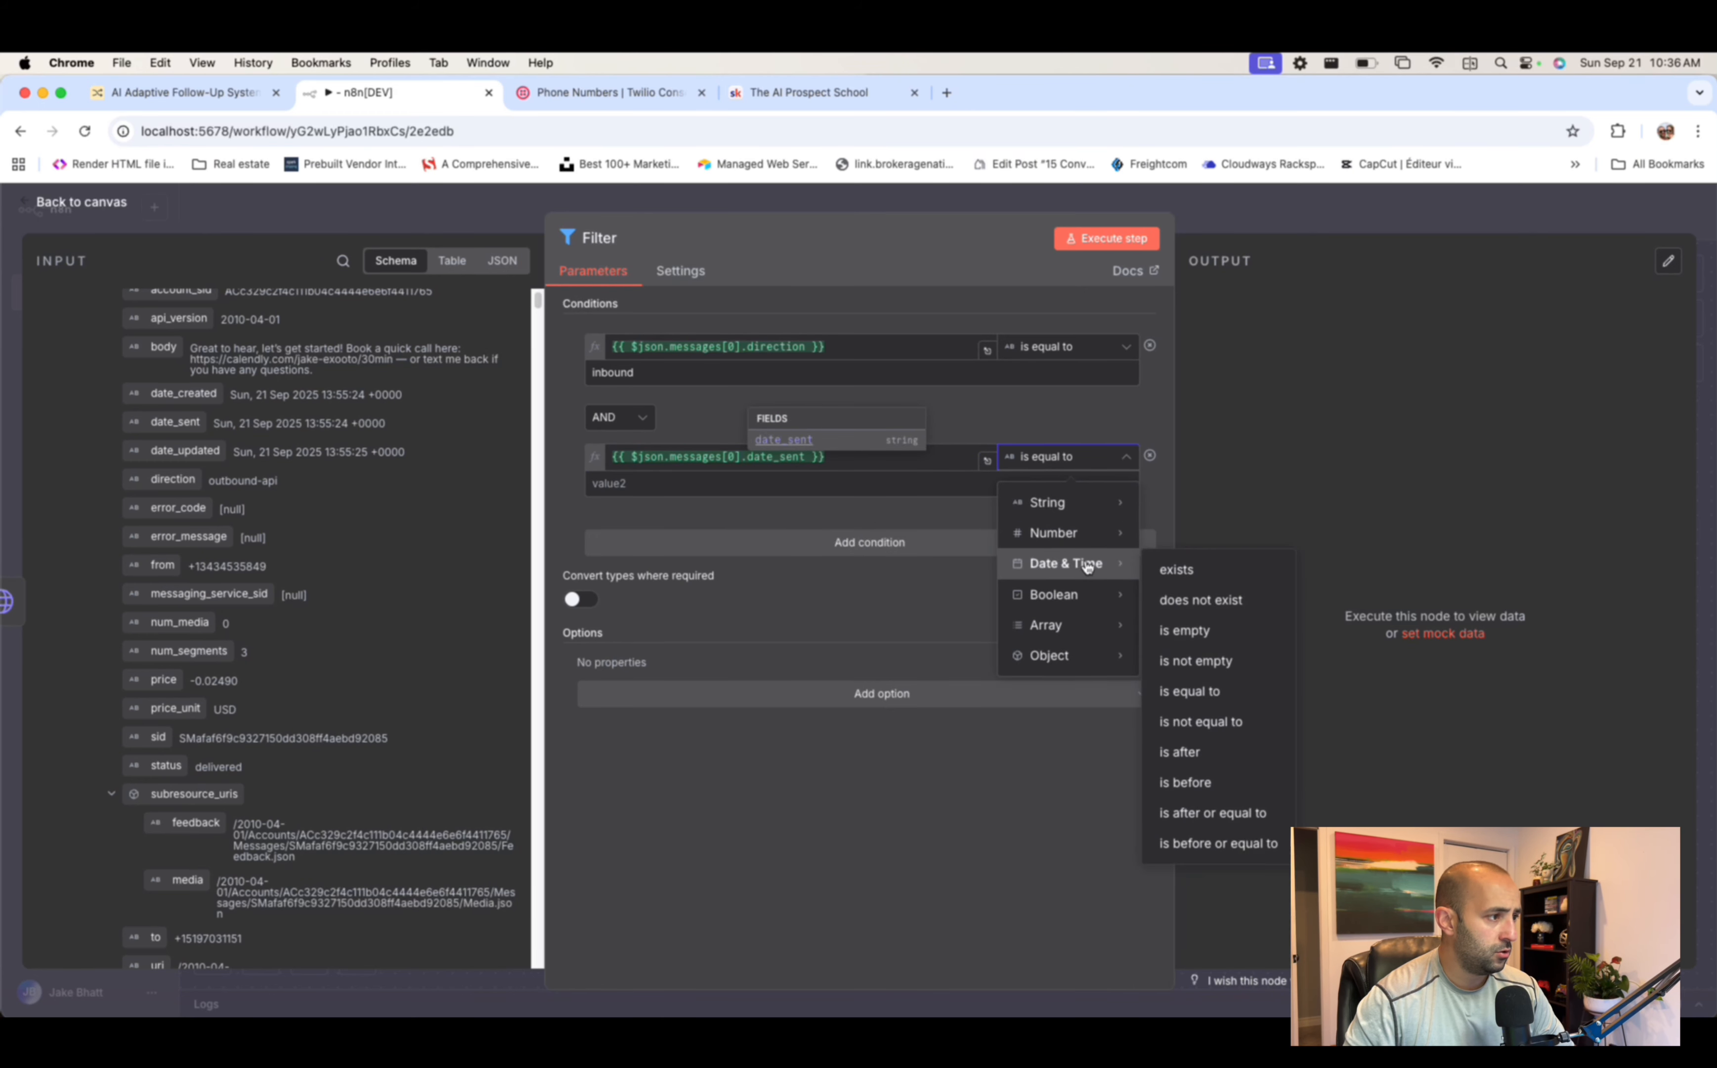
click(1201, 814)
- Set the condition's comparison value to the expression {{ $today }}
click(771, 480)
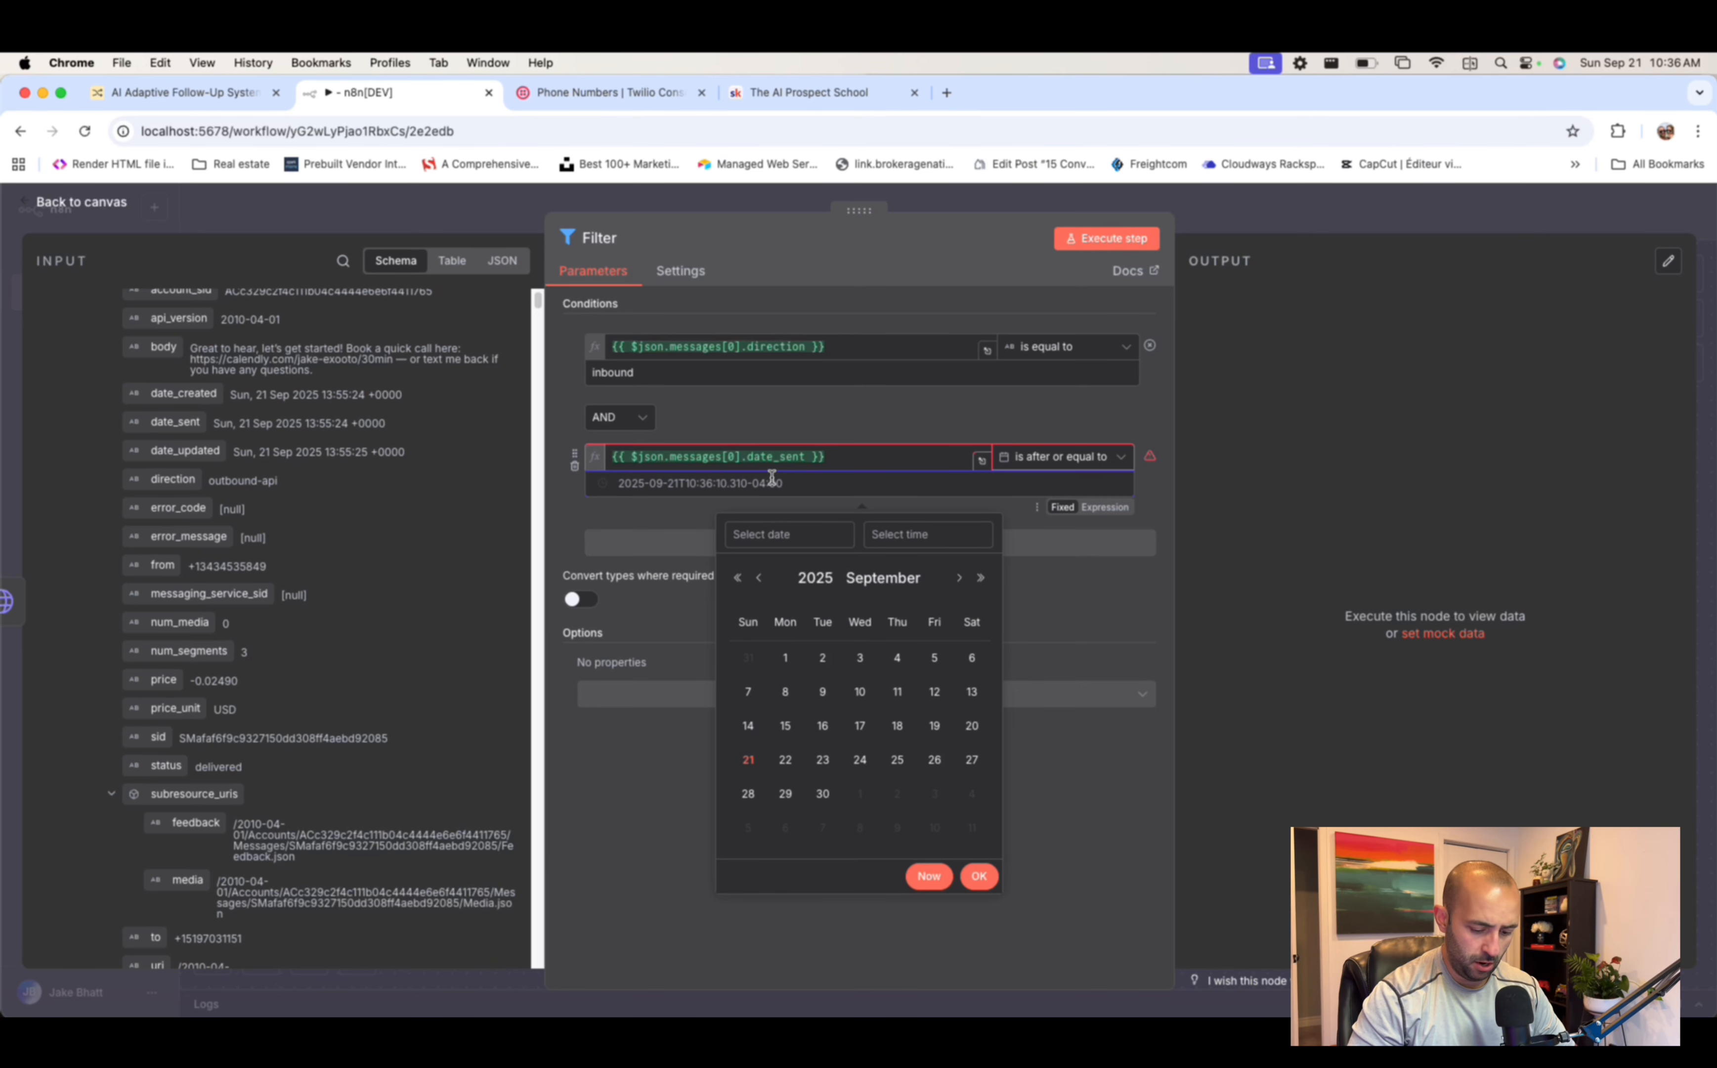
text({)
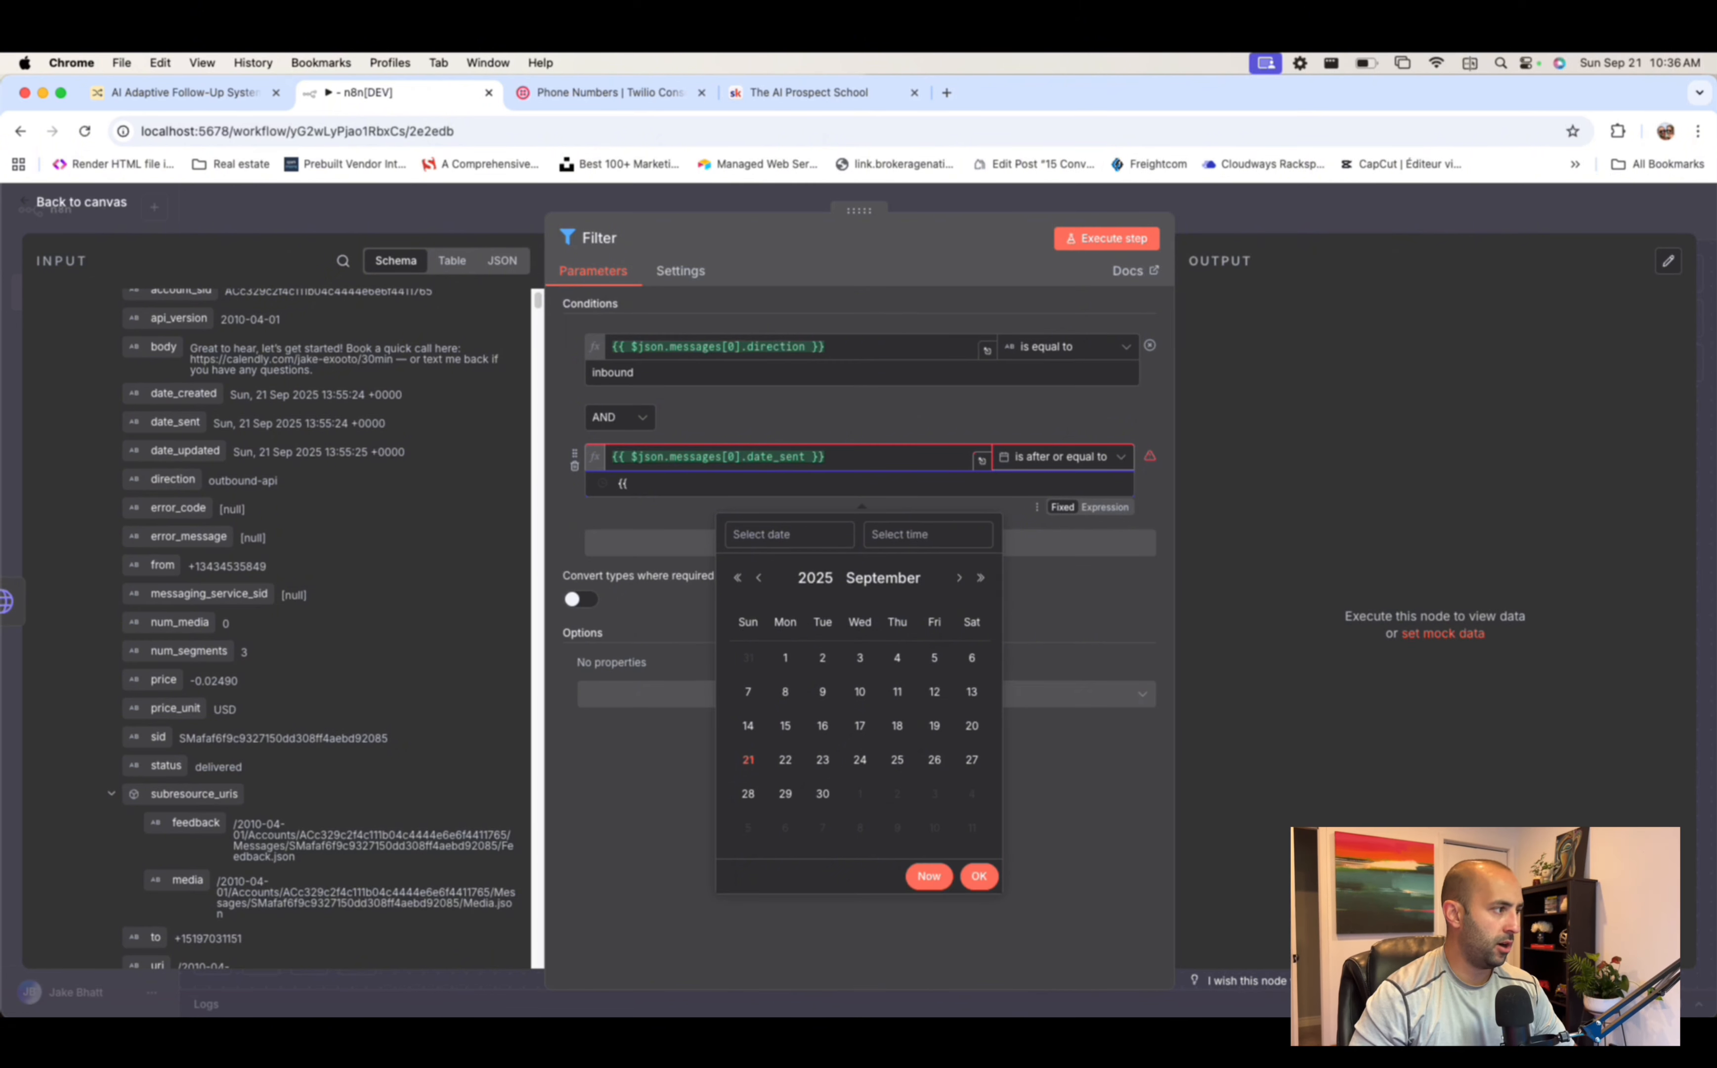
text({$)
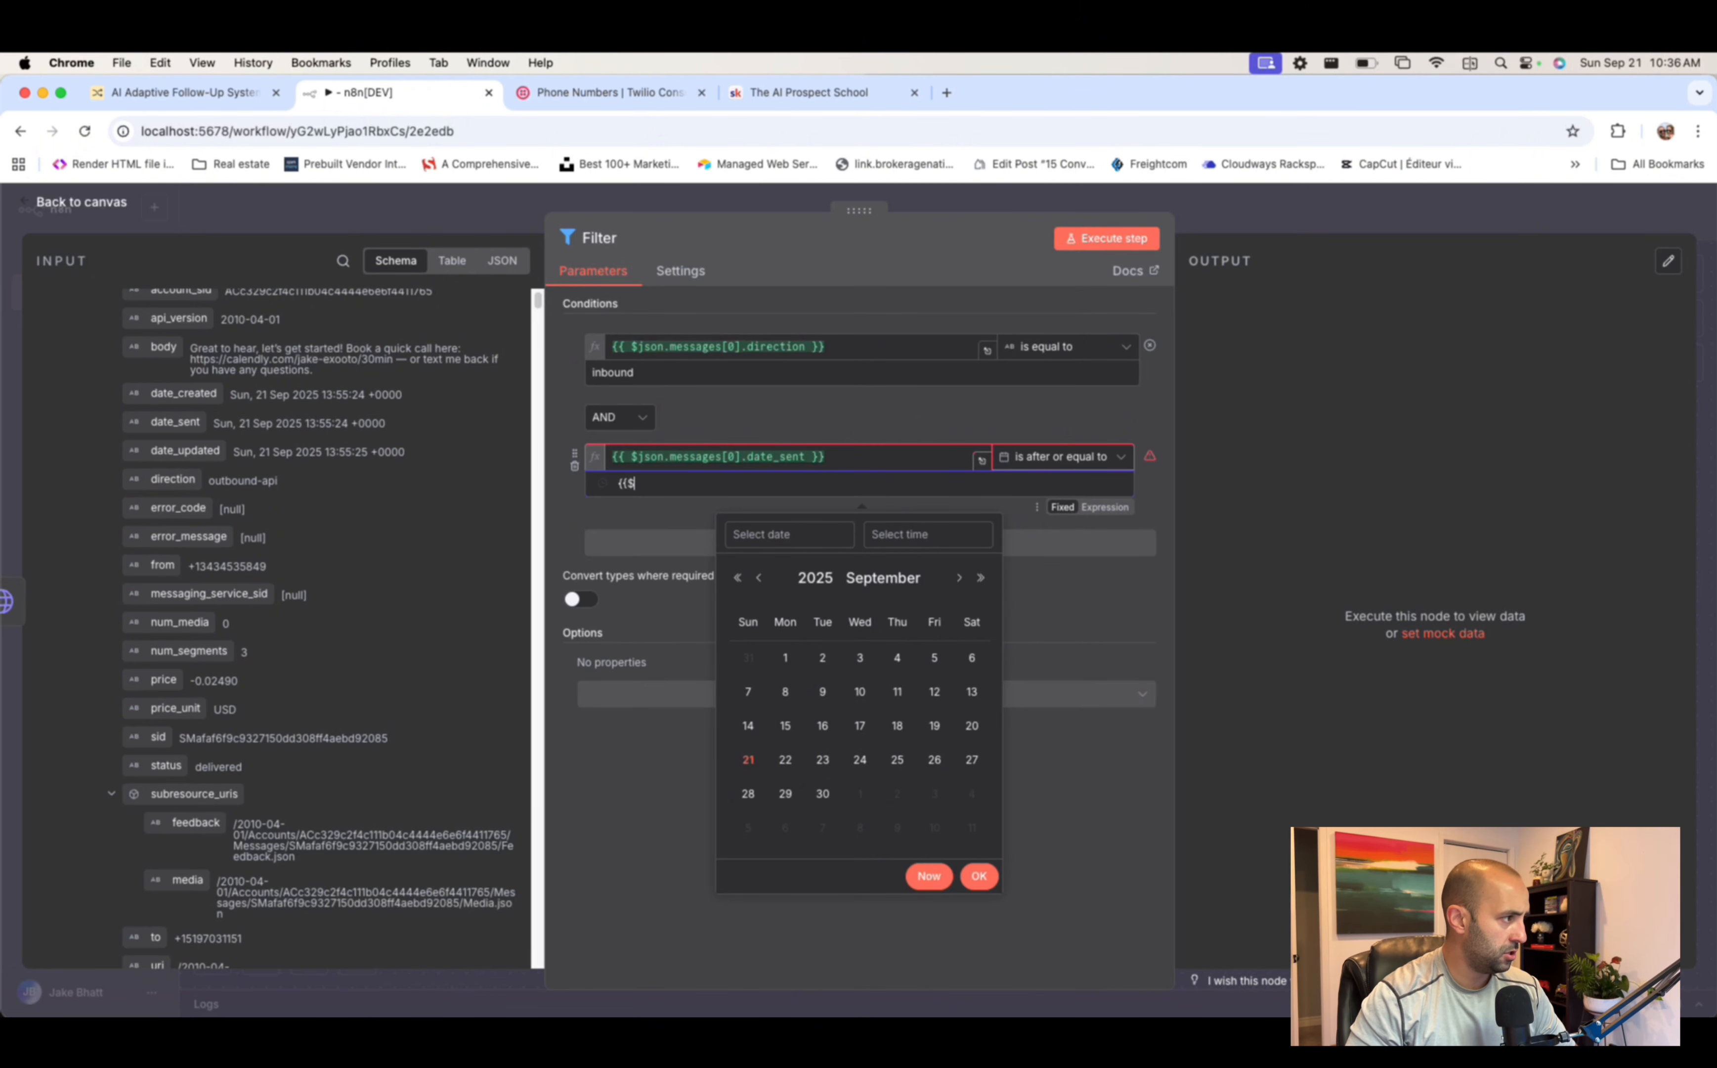
text(today}})
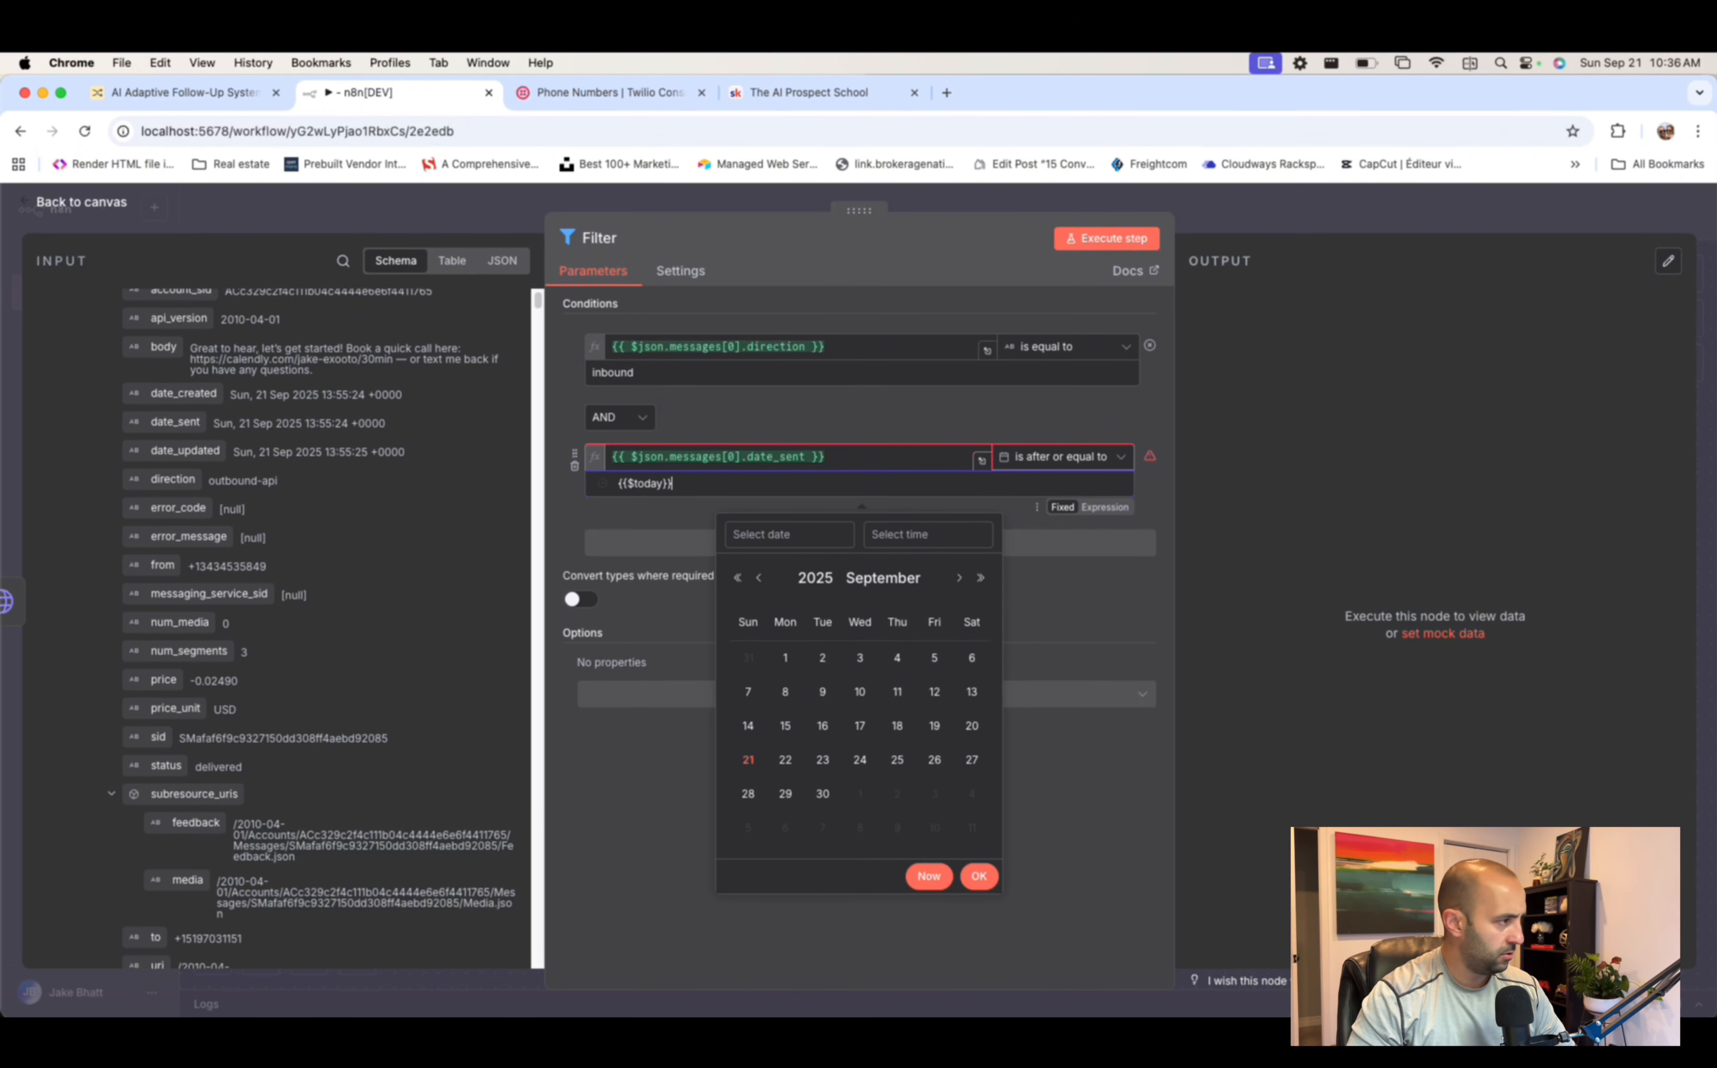
click(884, 455)
click(843, 487)
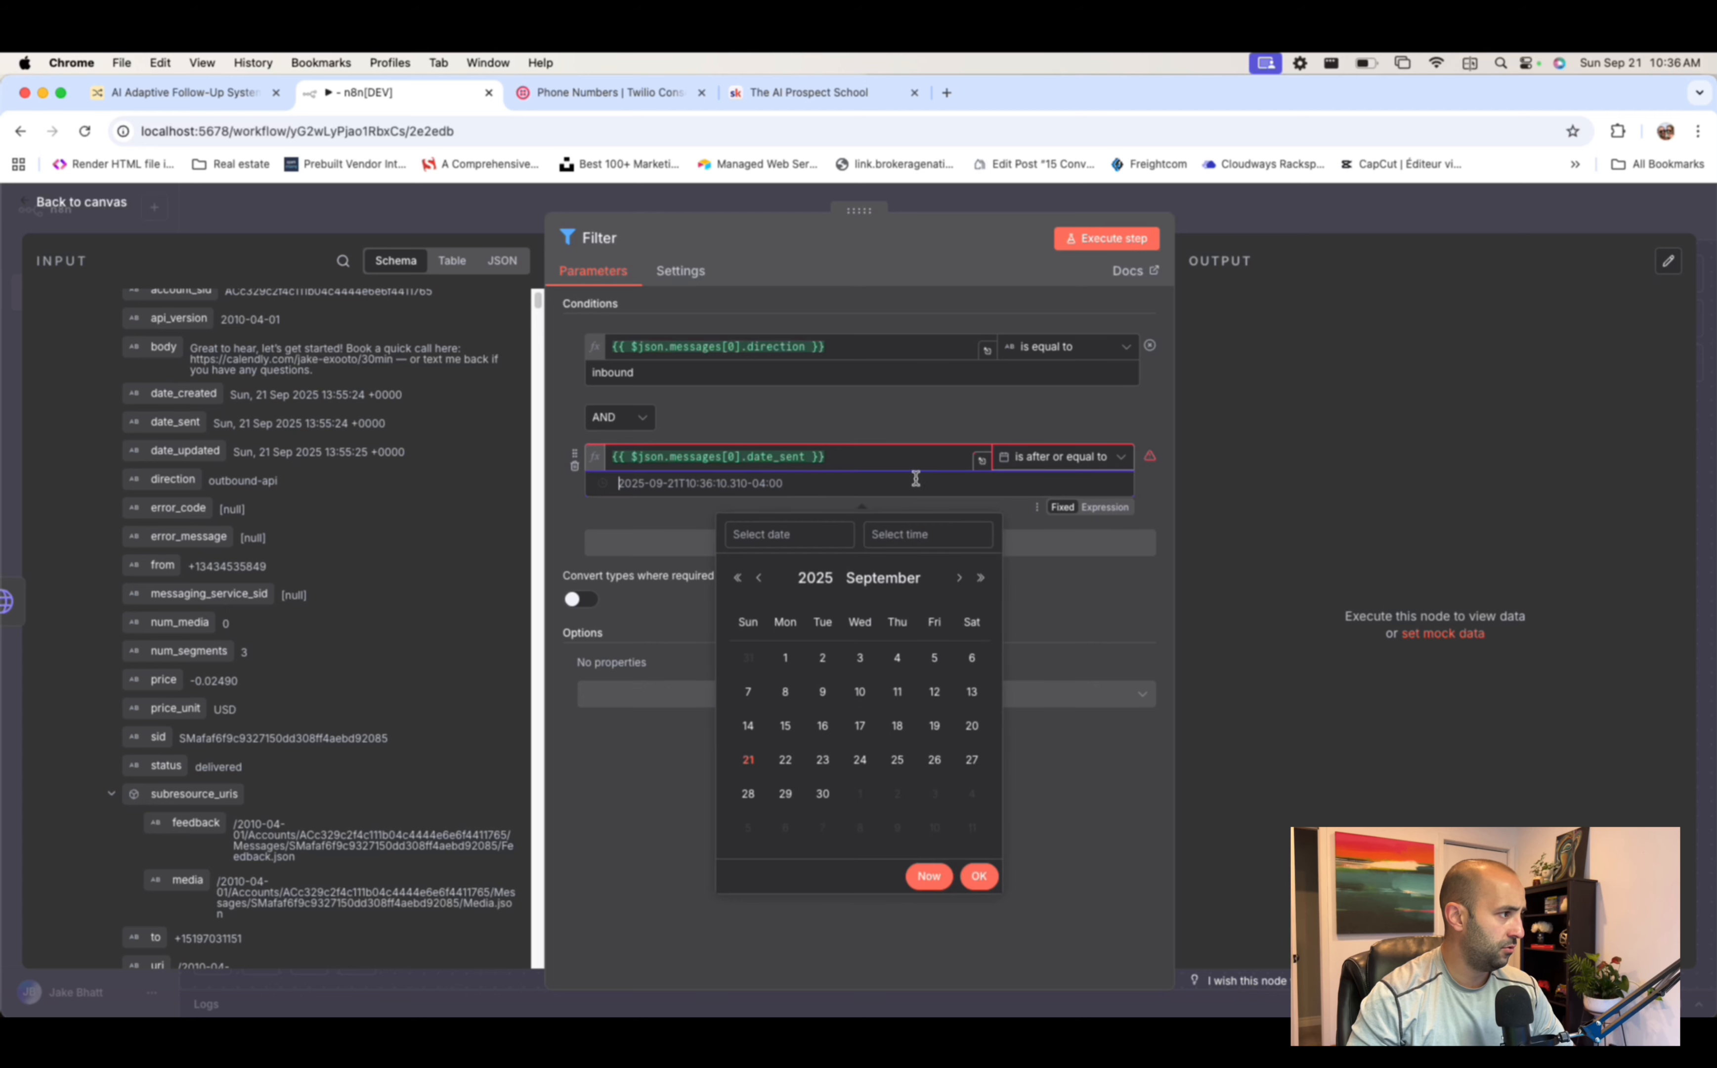
click(1105, 506)
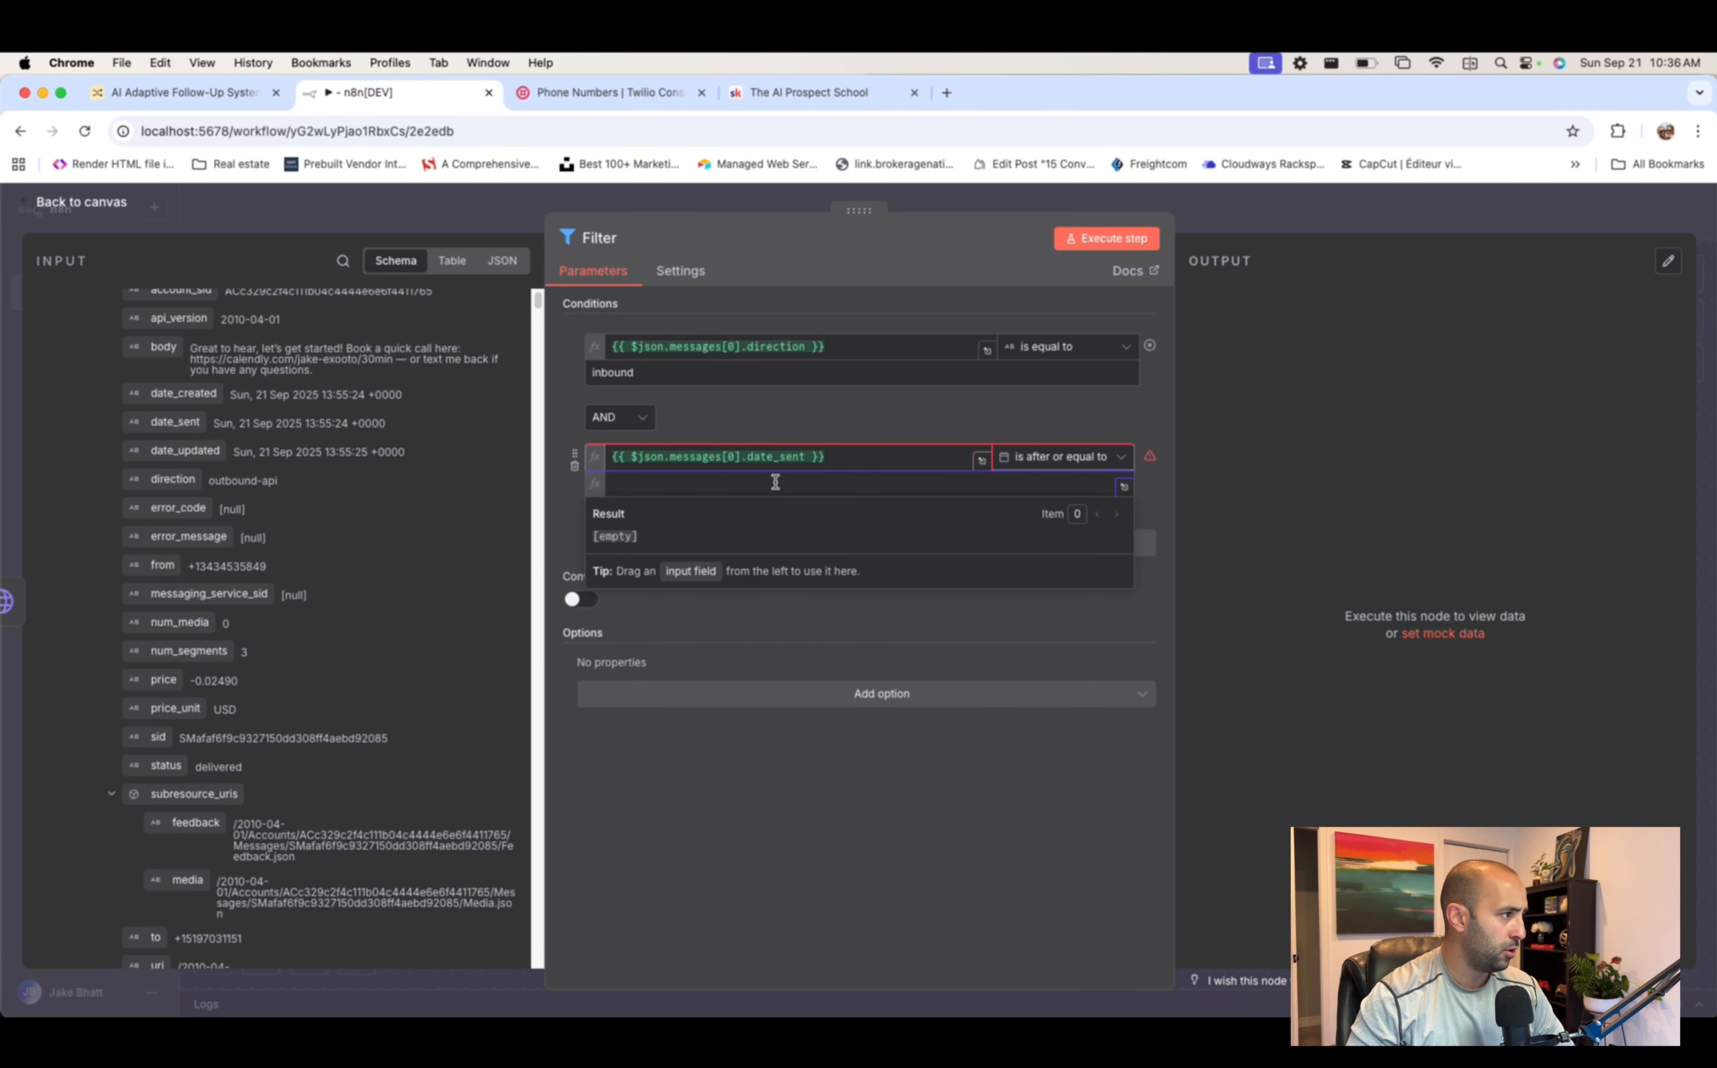
text({{ $)
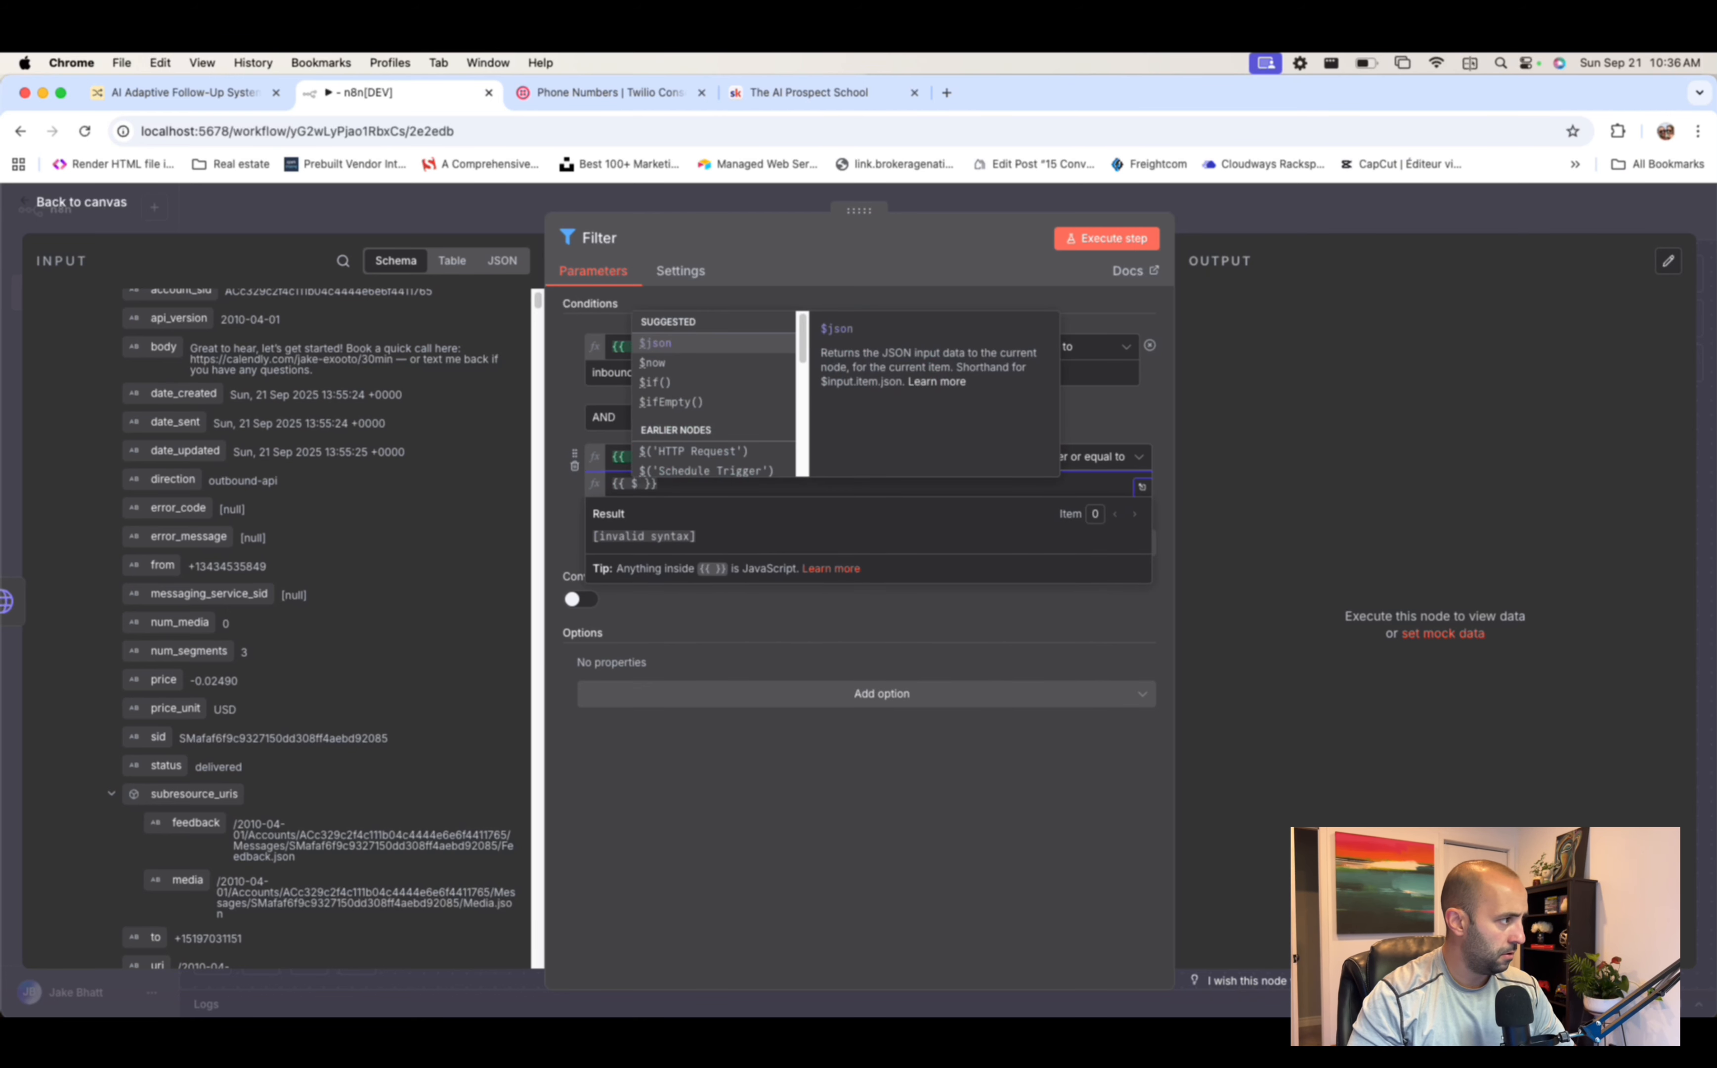
text(today)
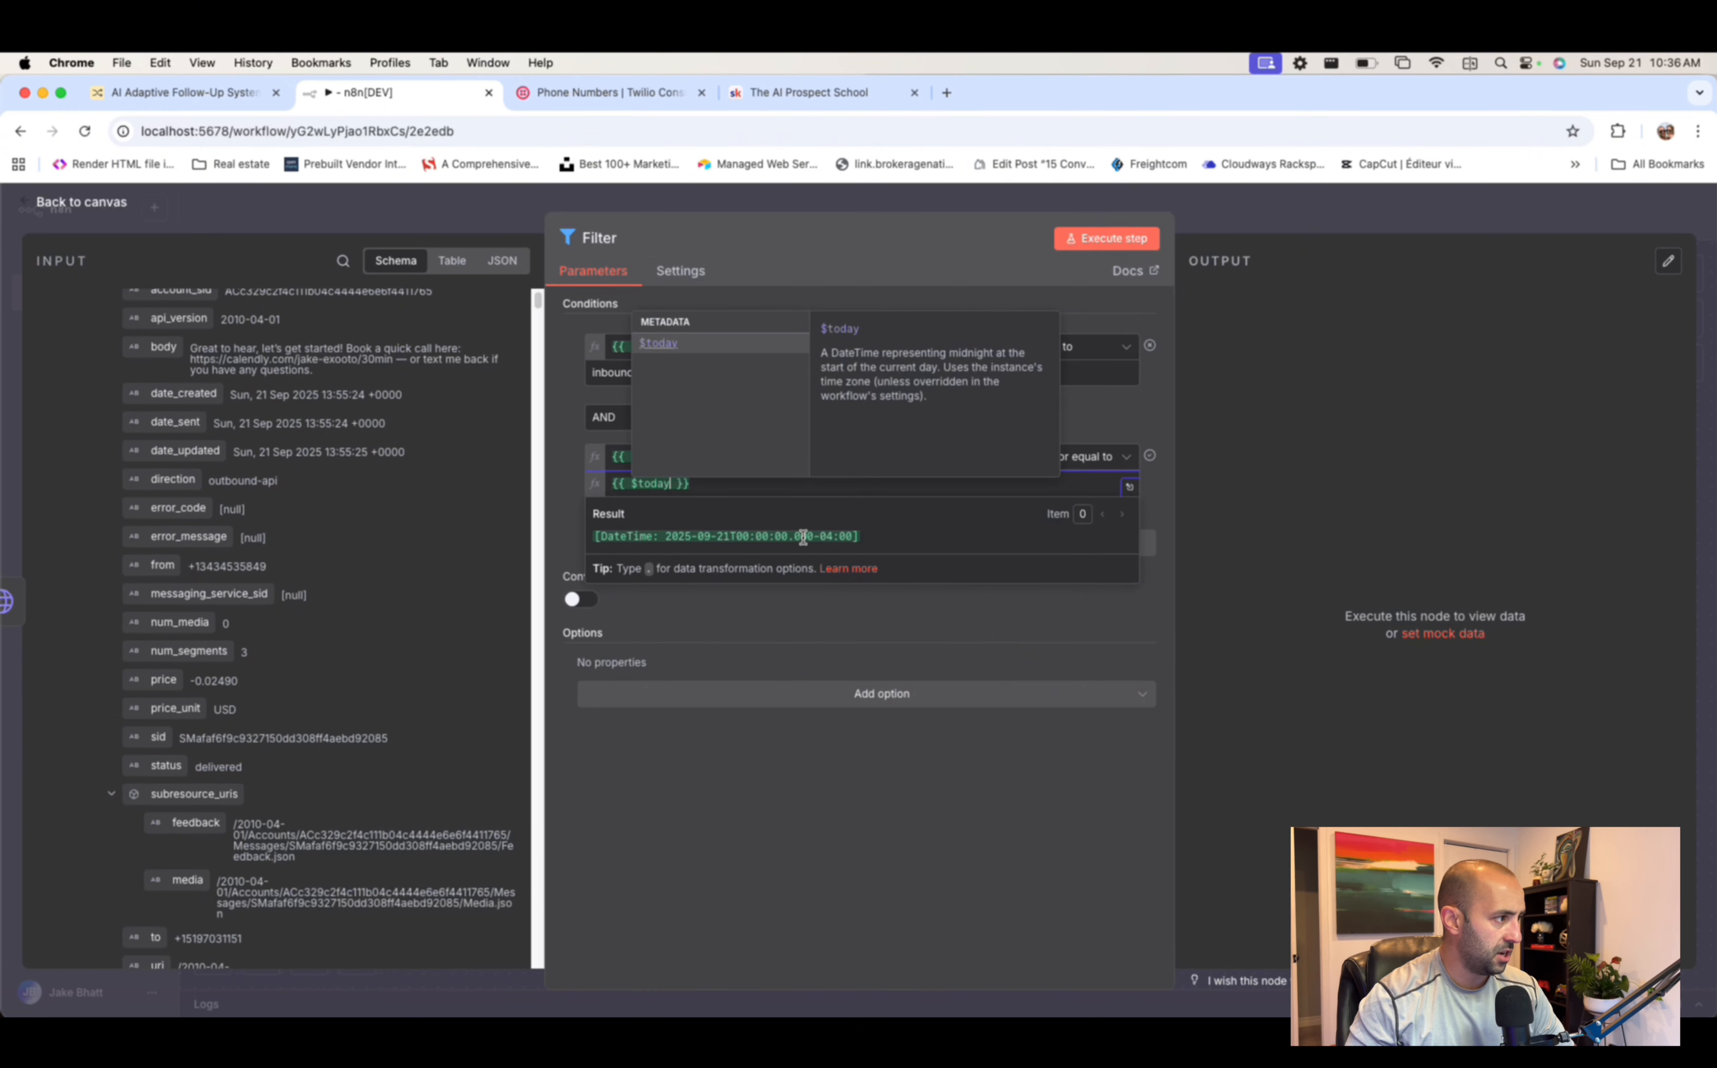
click(1170, 502)
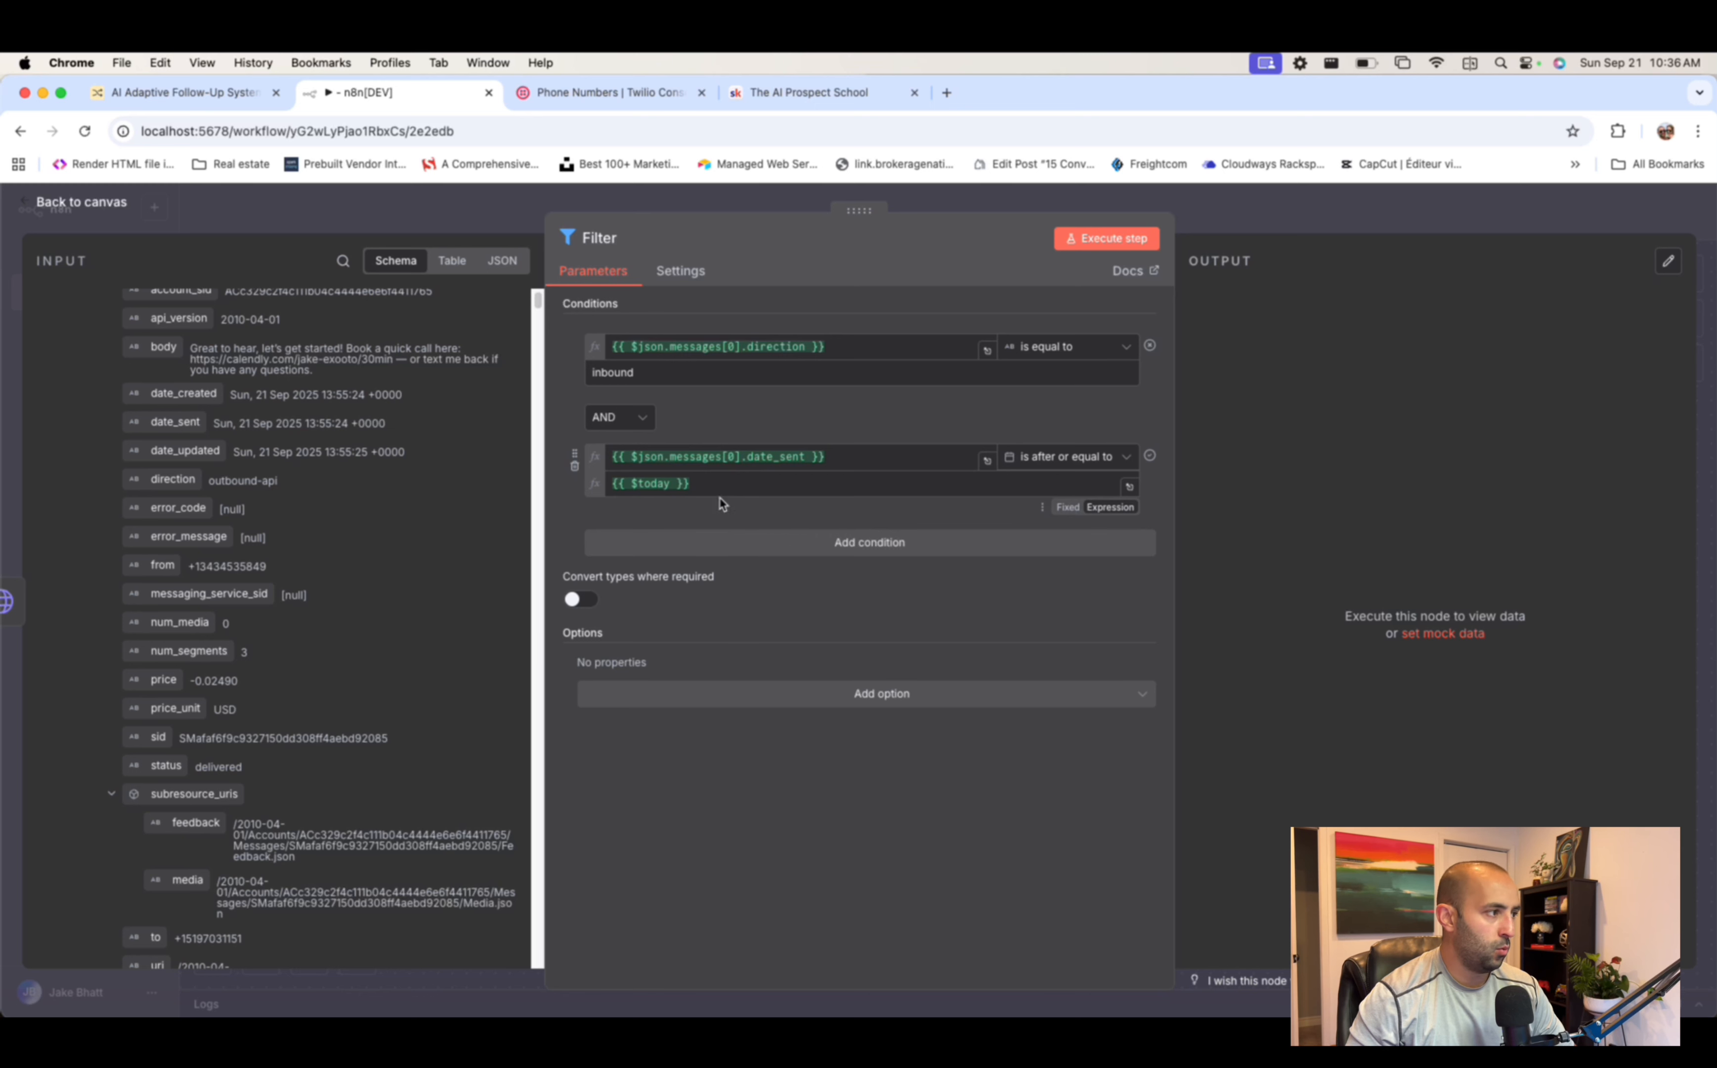
- Execute the Filter step and inspect its Kept and Discarded outputs
click(1140, 238)
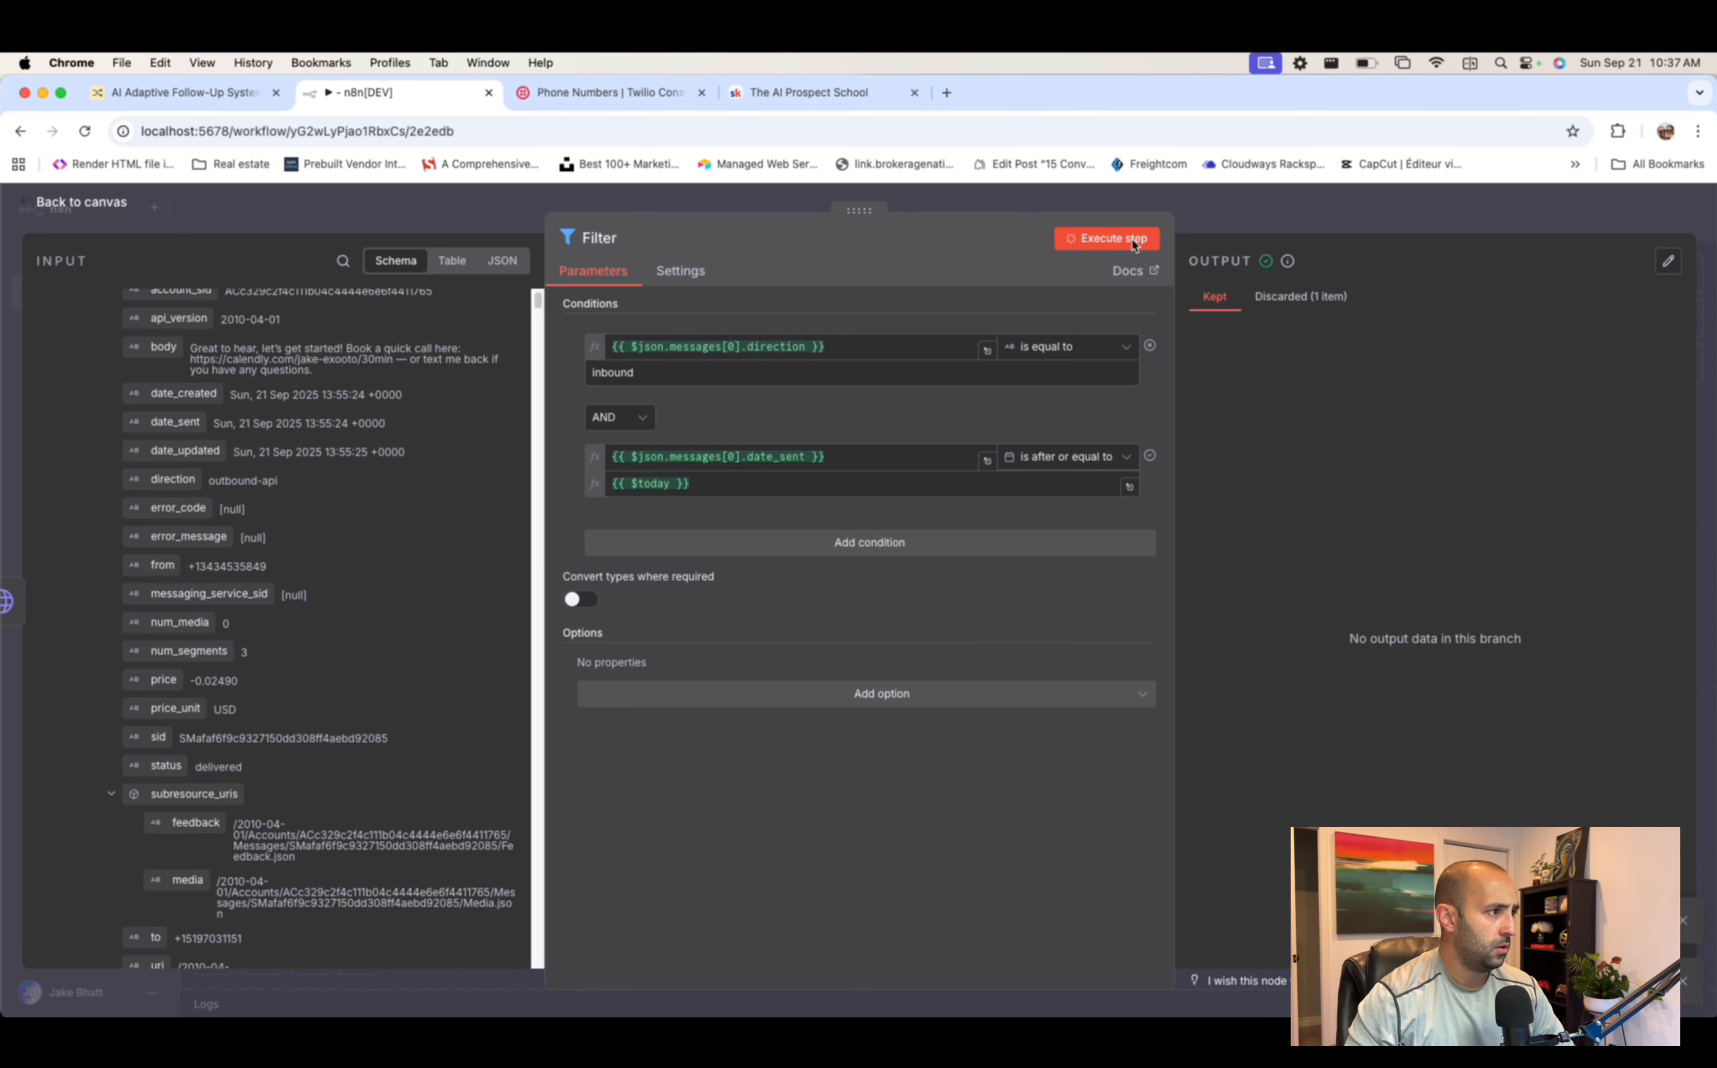
double_click(1133, 244)
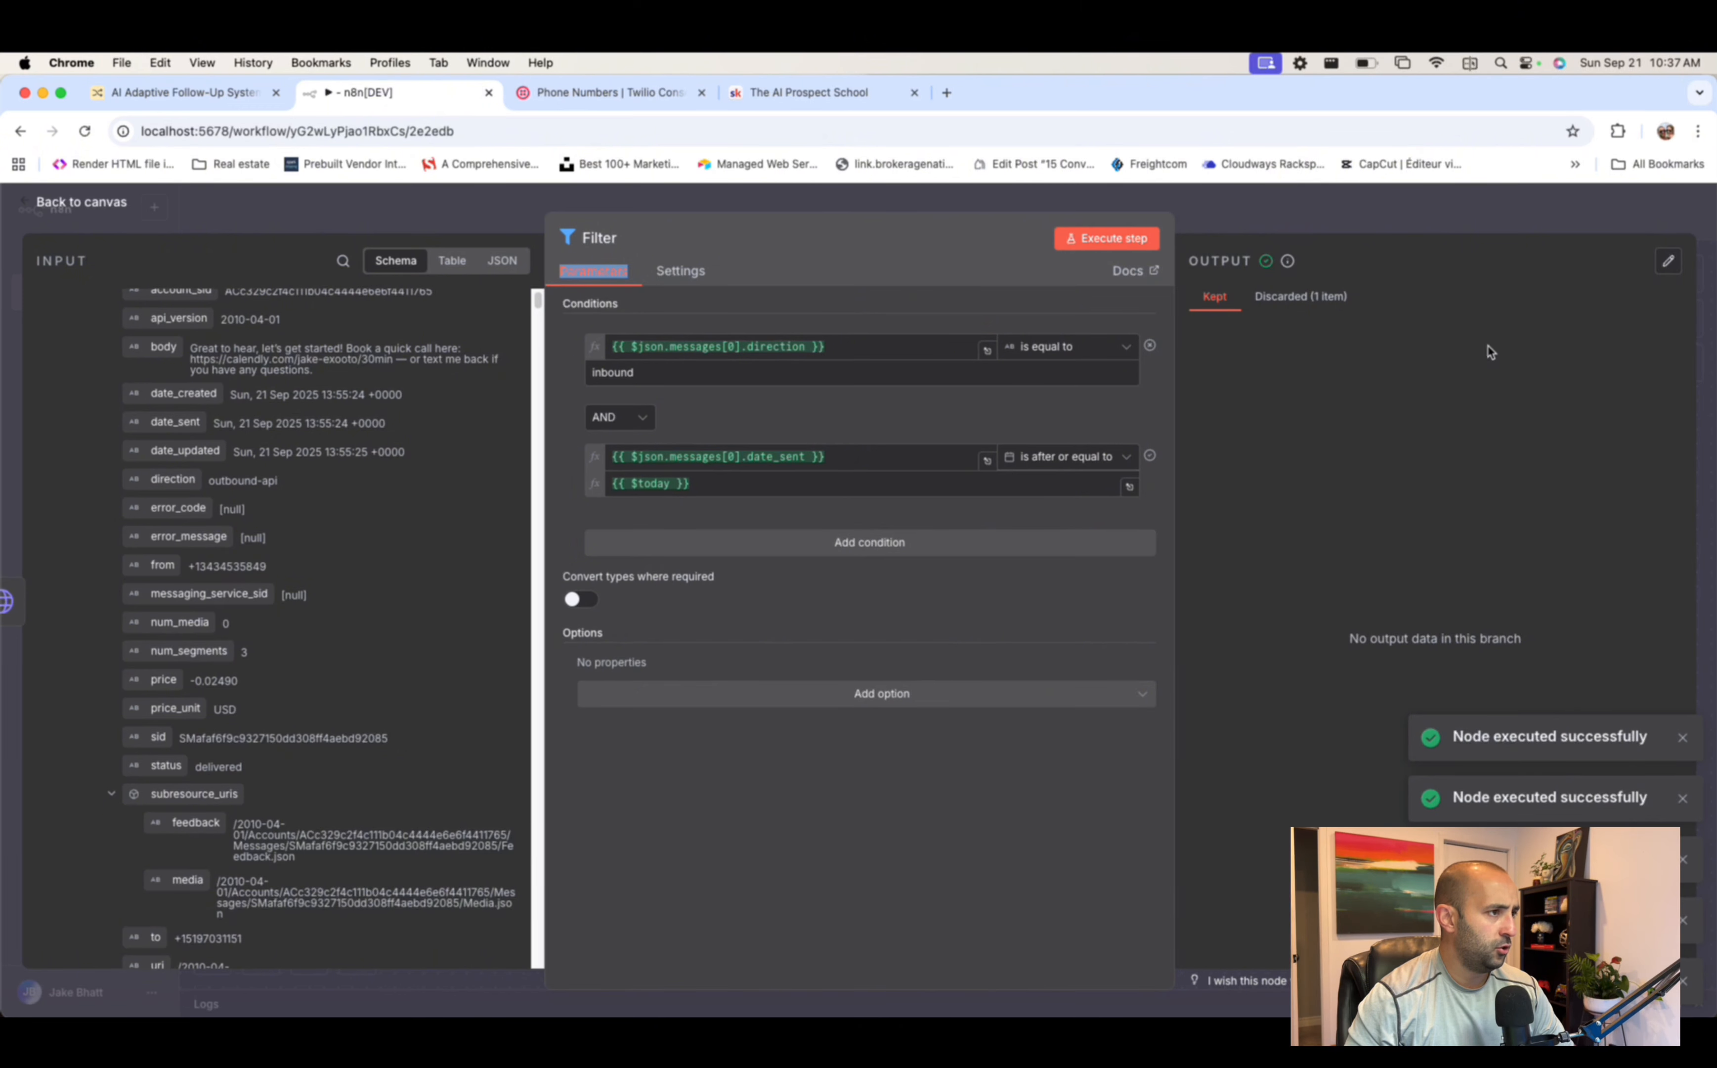
click(1319, 296)
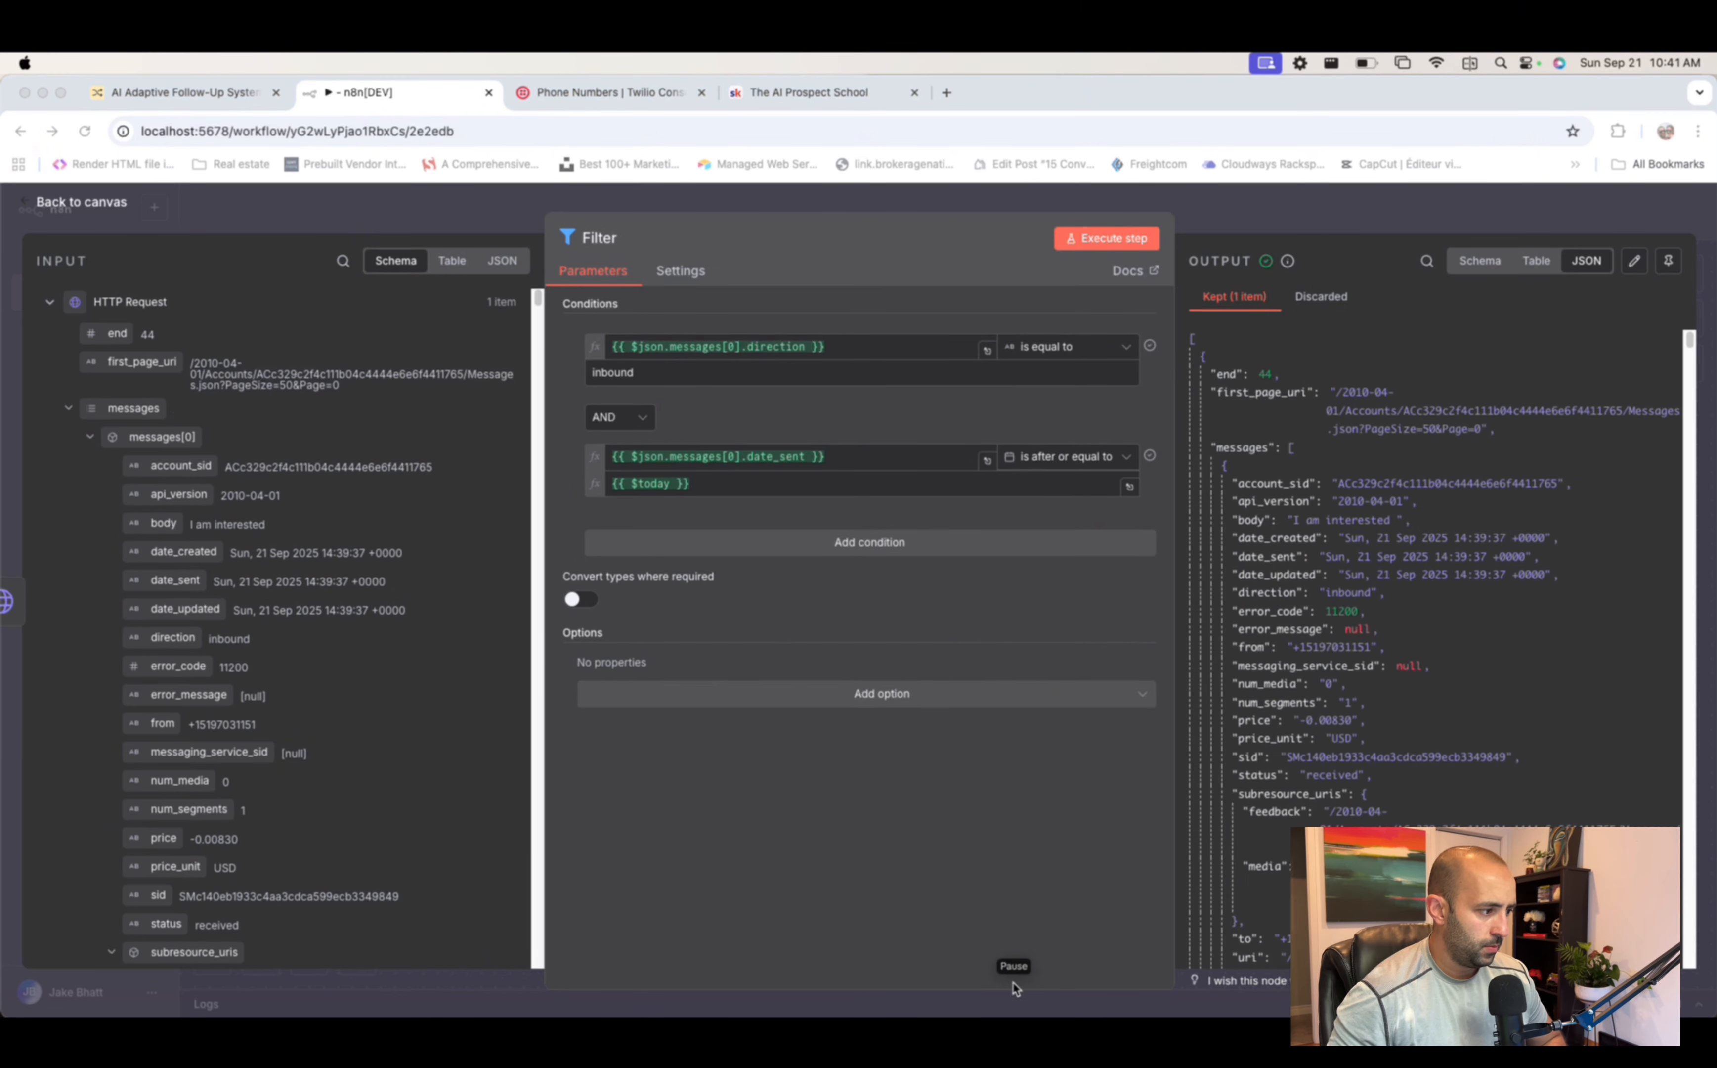
click(1041, 775)
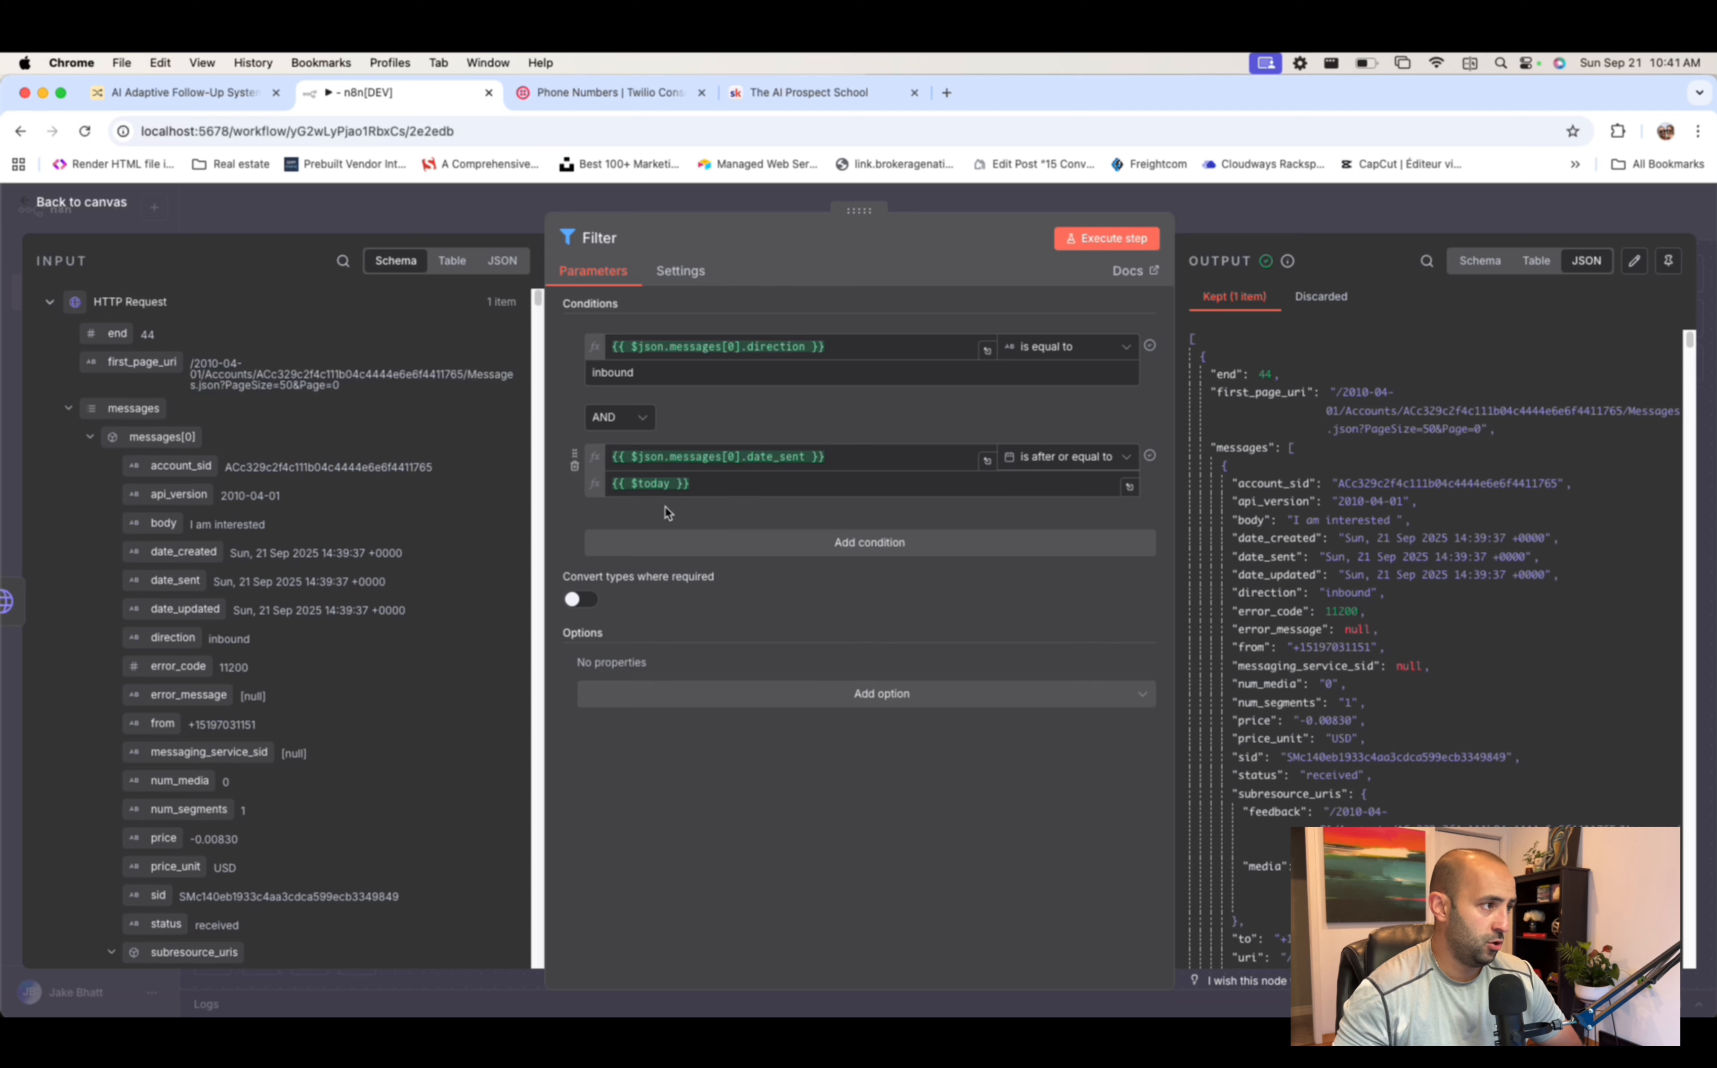
- Glance at the Twilio phone numbers page, then return to the canvas showing the Filter passing 1 item
click(591, 92)
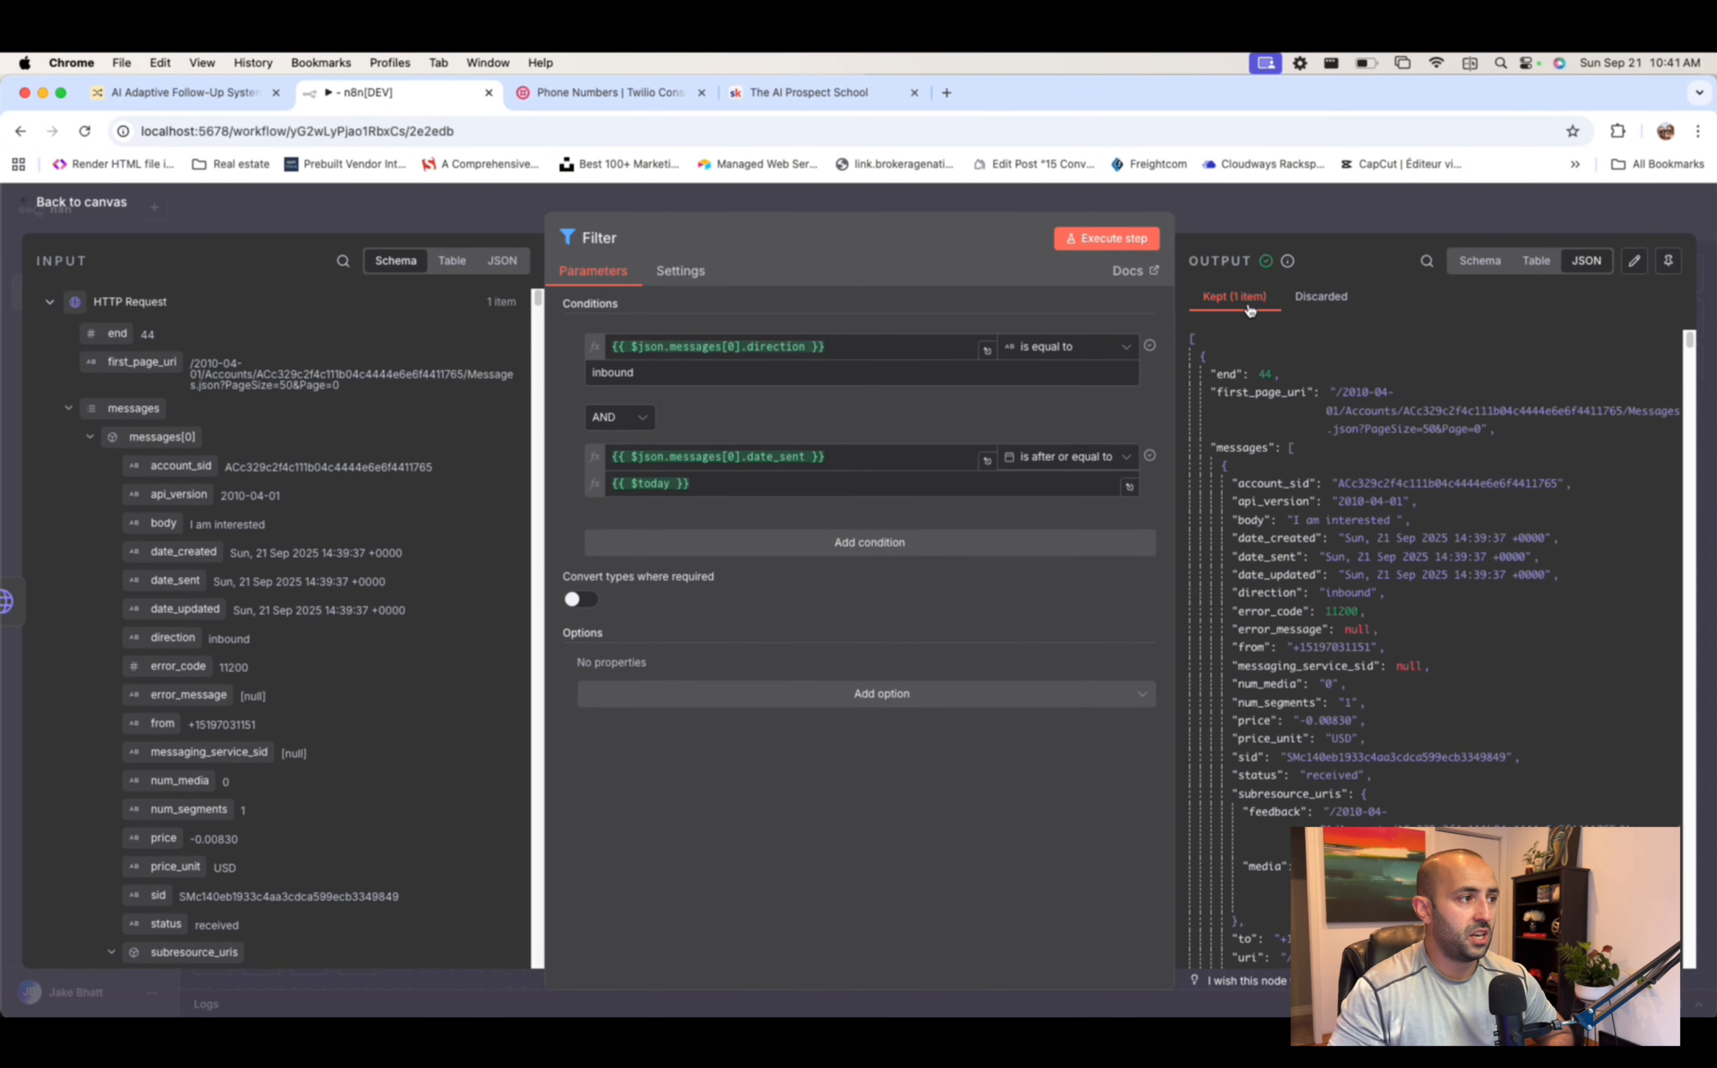
click(1269, 210)
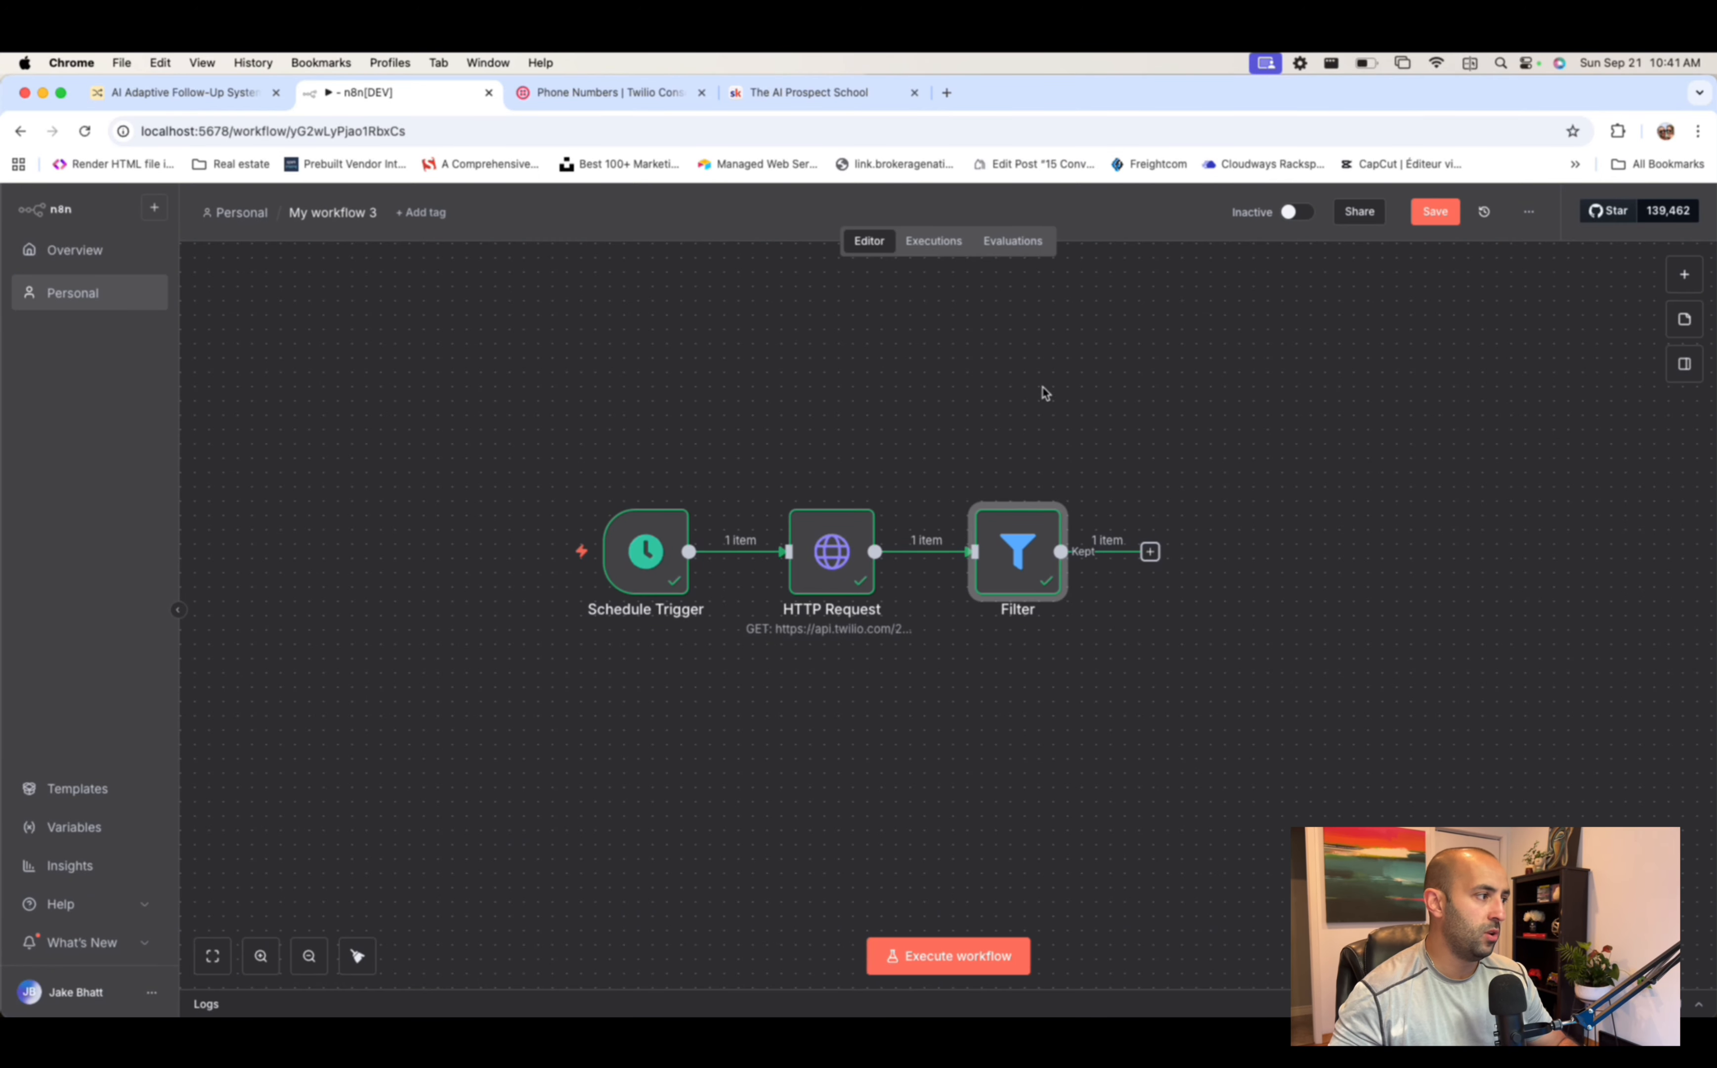
scroll(905, 437, up, 2)
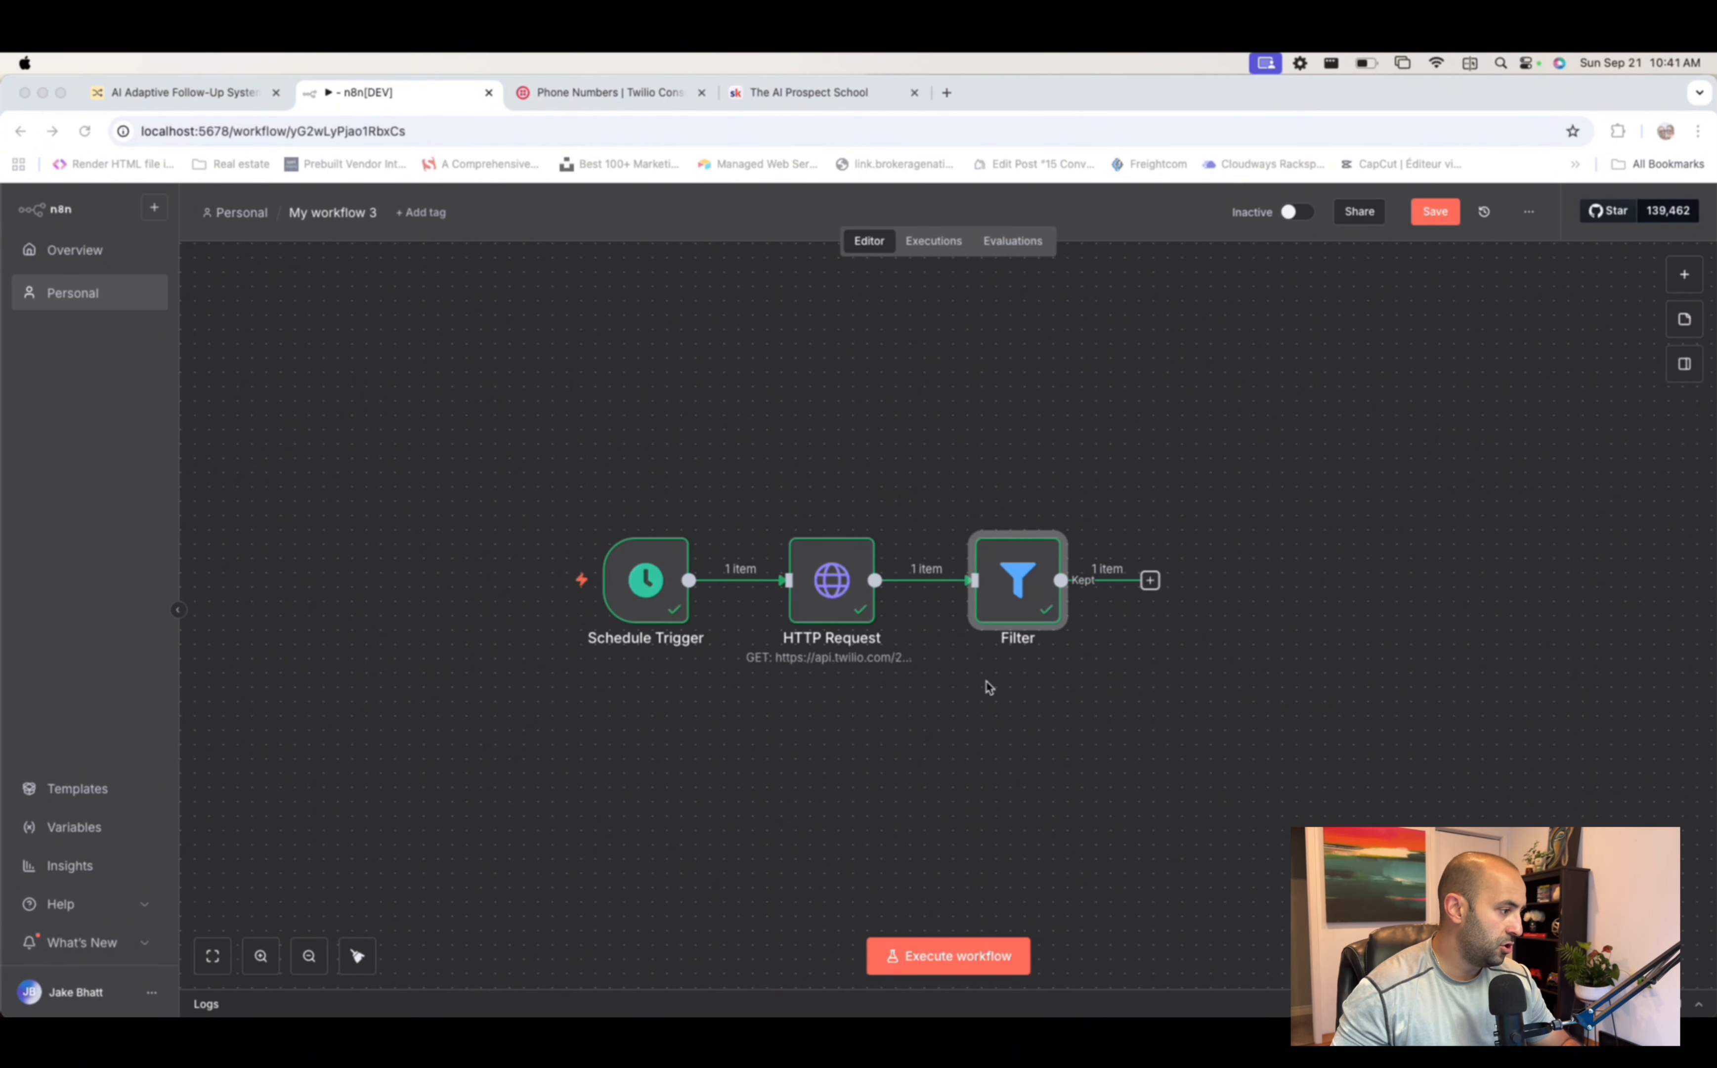
scroll(1014, 642, down, 3)
scroll(1014, 641, up, 3)
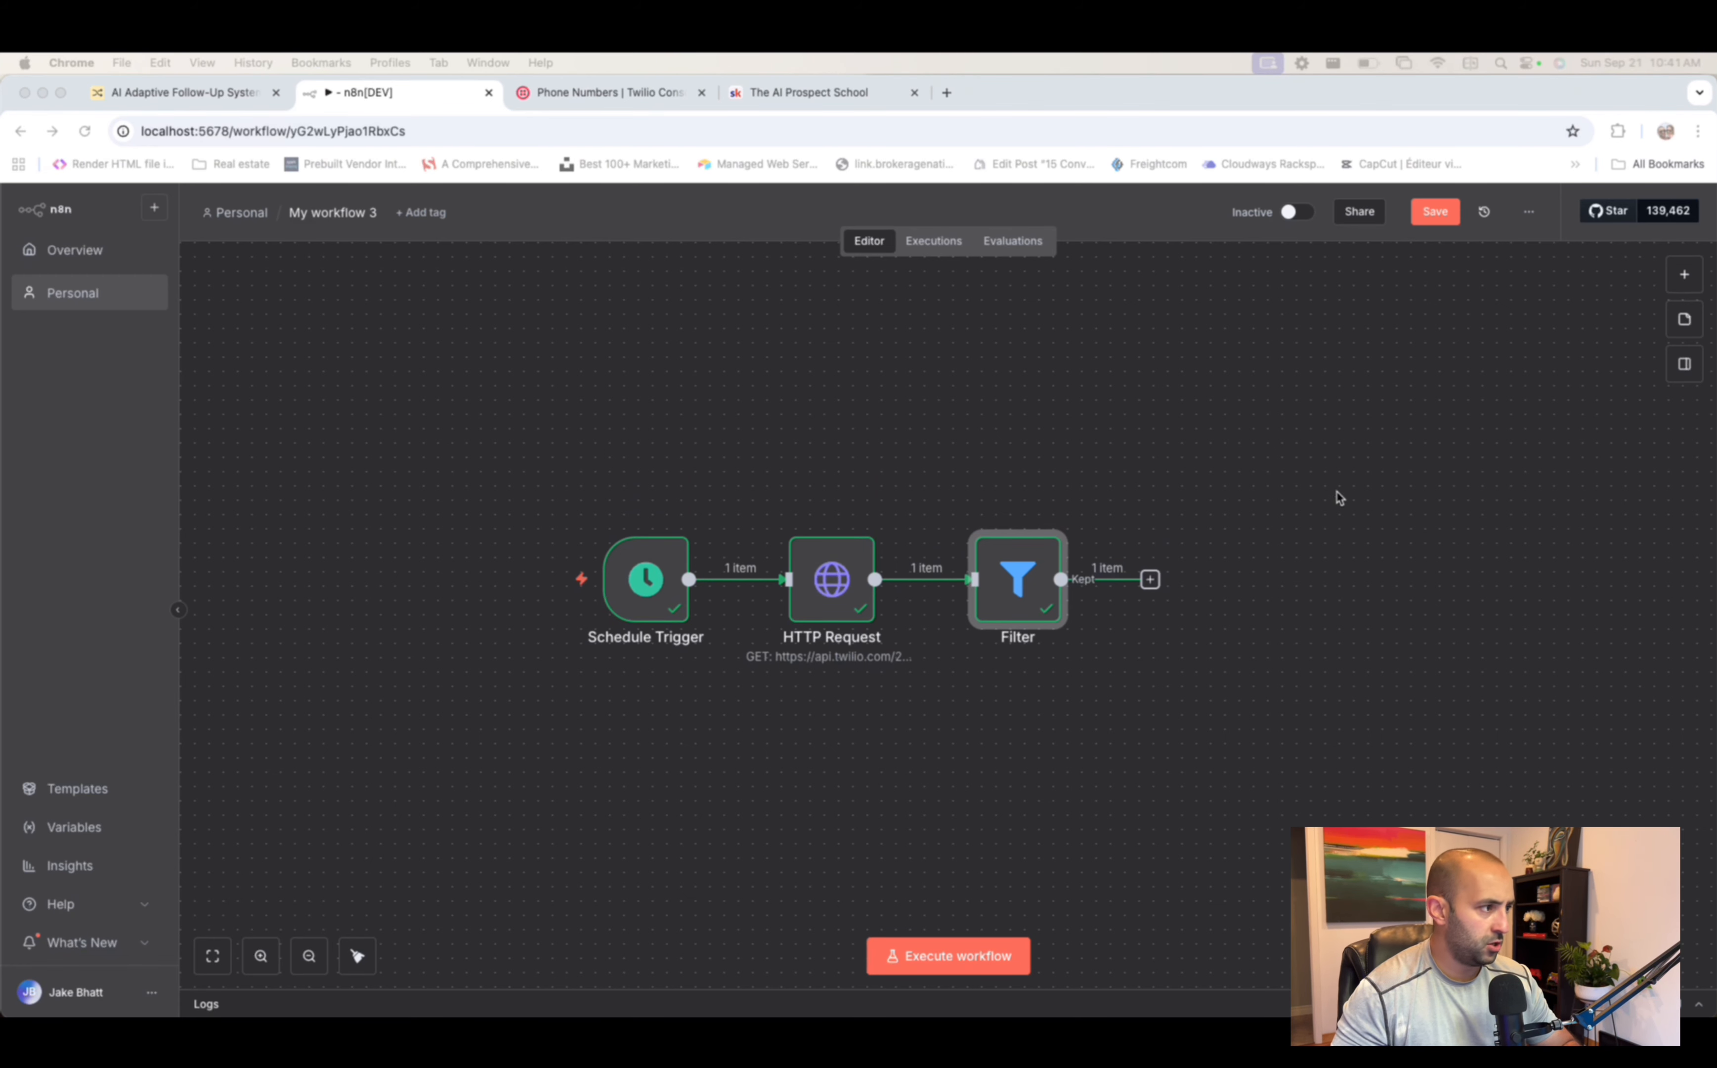
scroll(985, 353, right, 3)
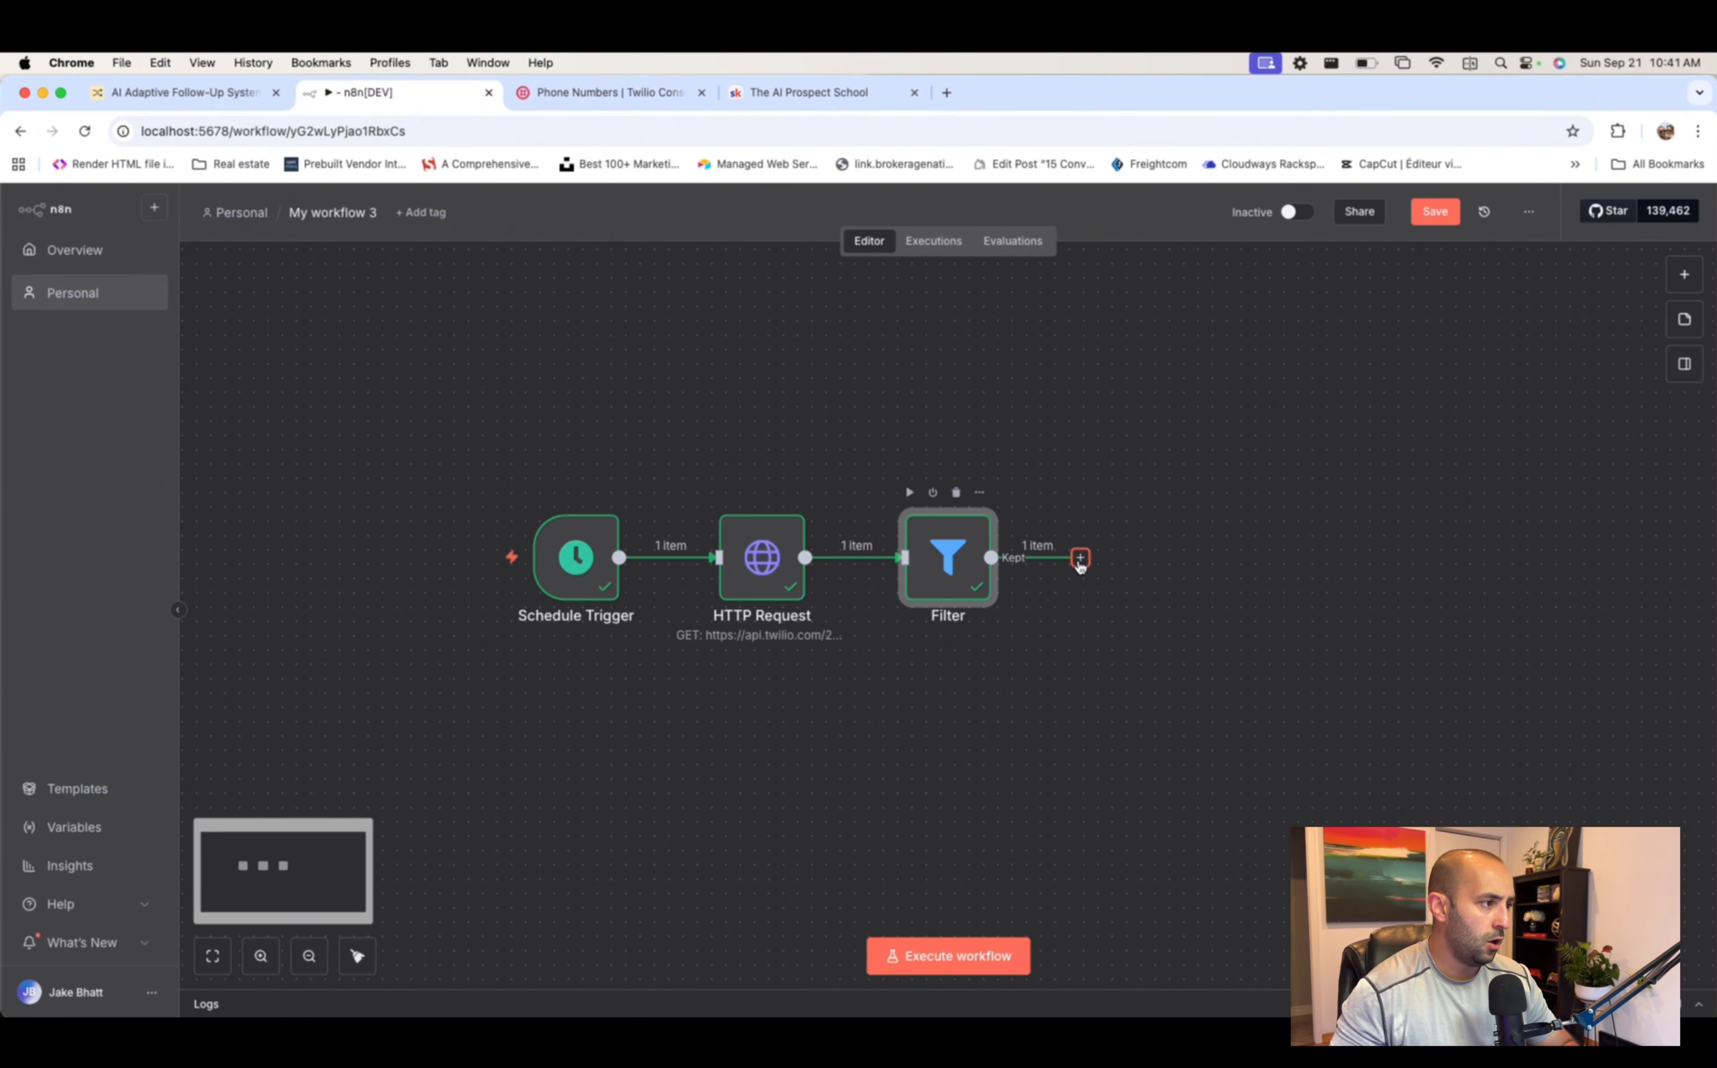
- Add a Split Out node after the Filter
click(1082, 559)
text(split)
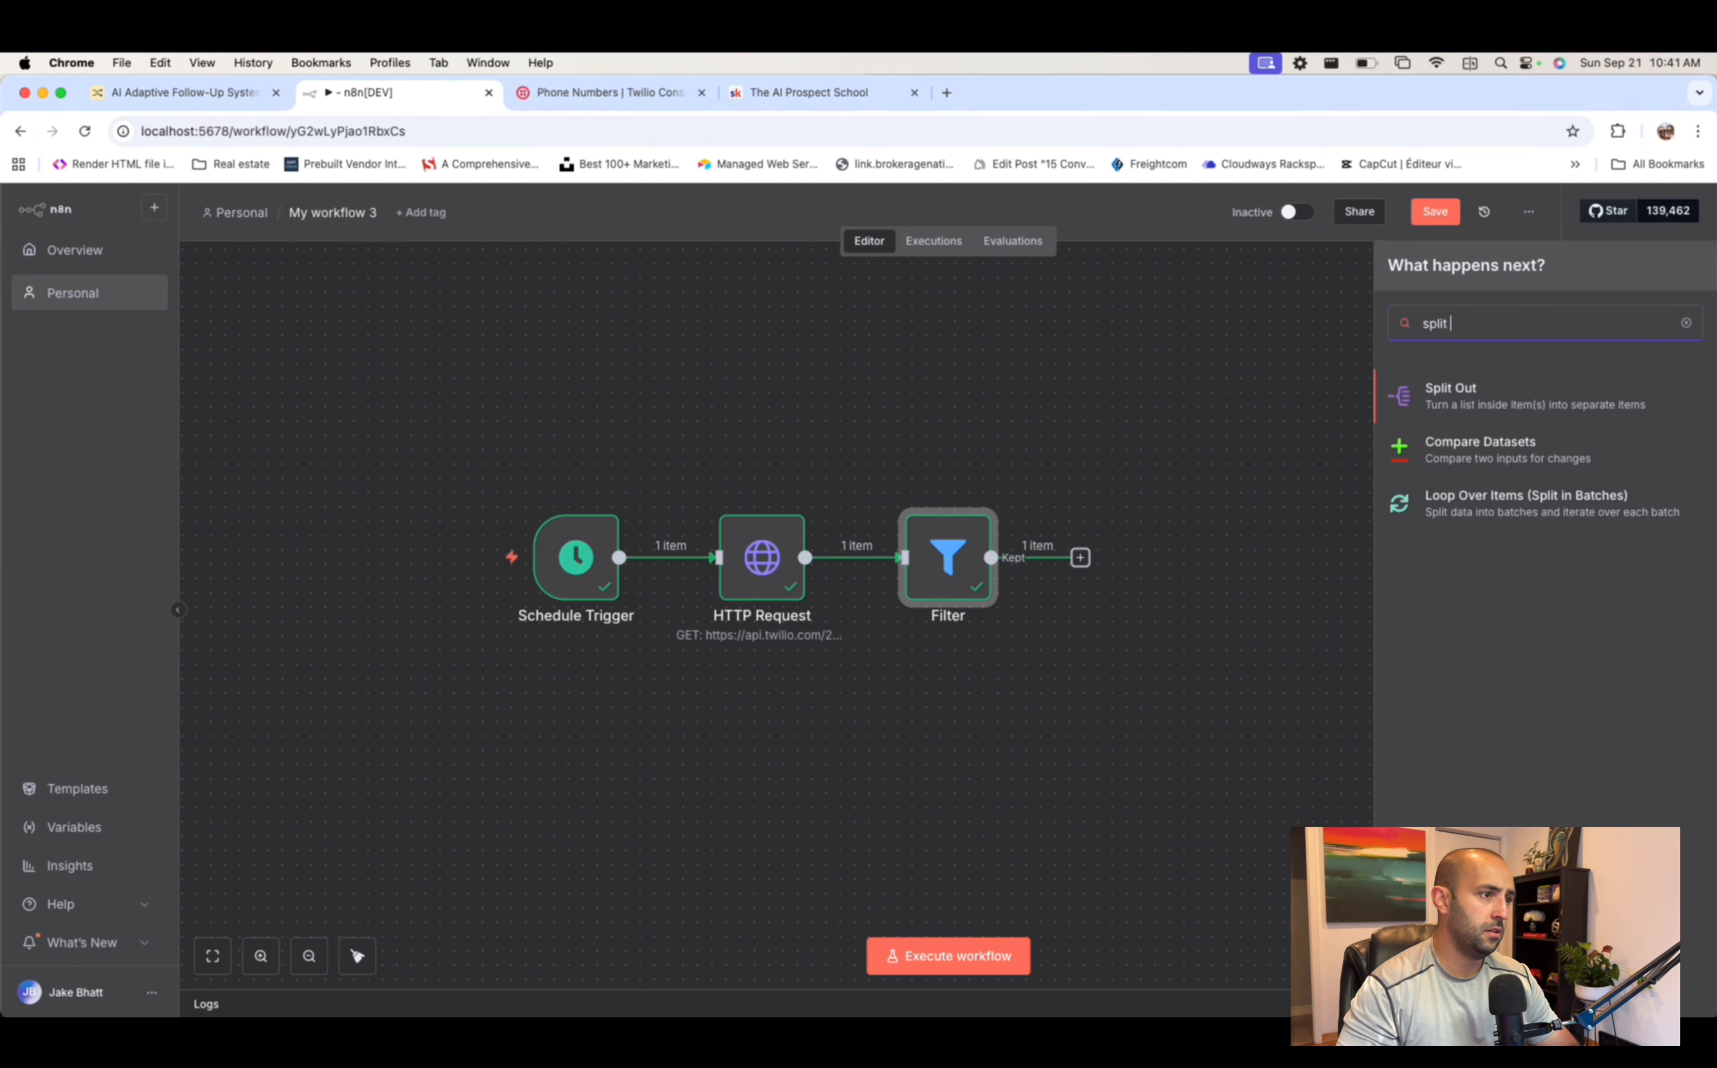
click(1551, 402)
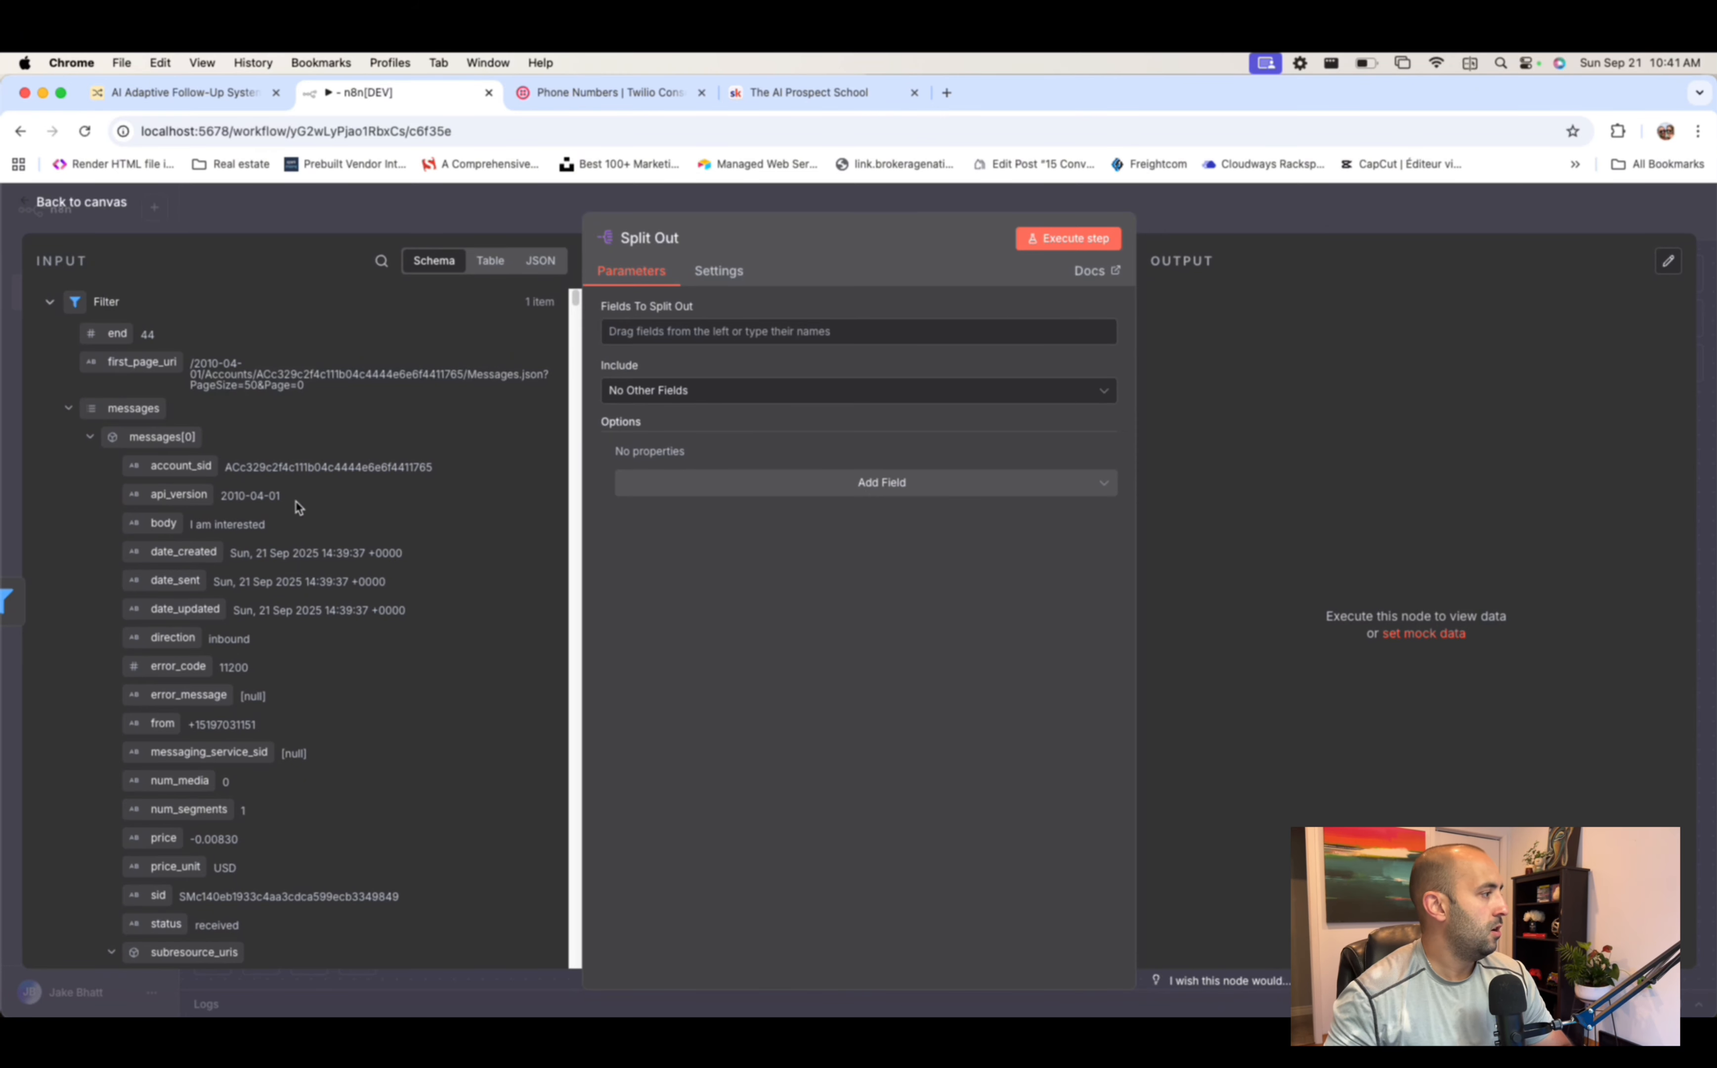
scroll(282, 514, down, 5)
scroll(282, 513, down, 10)
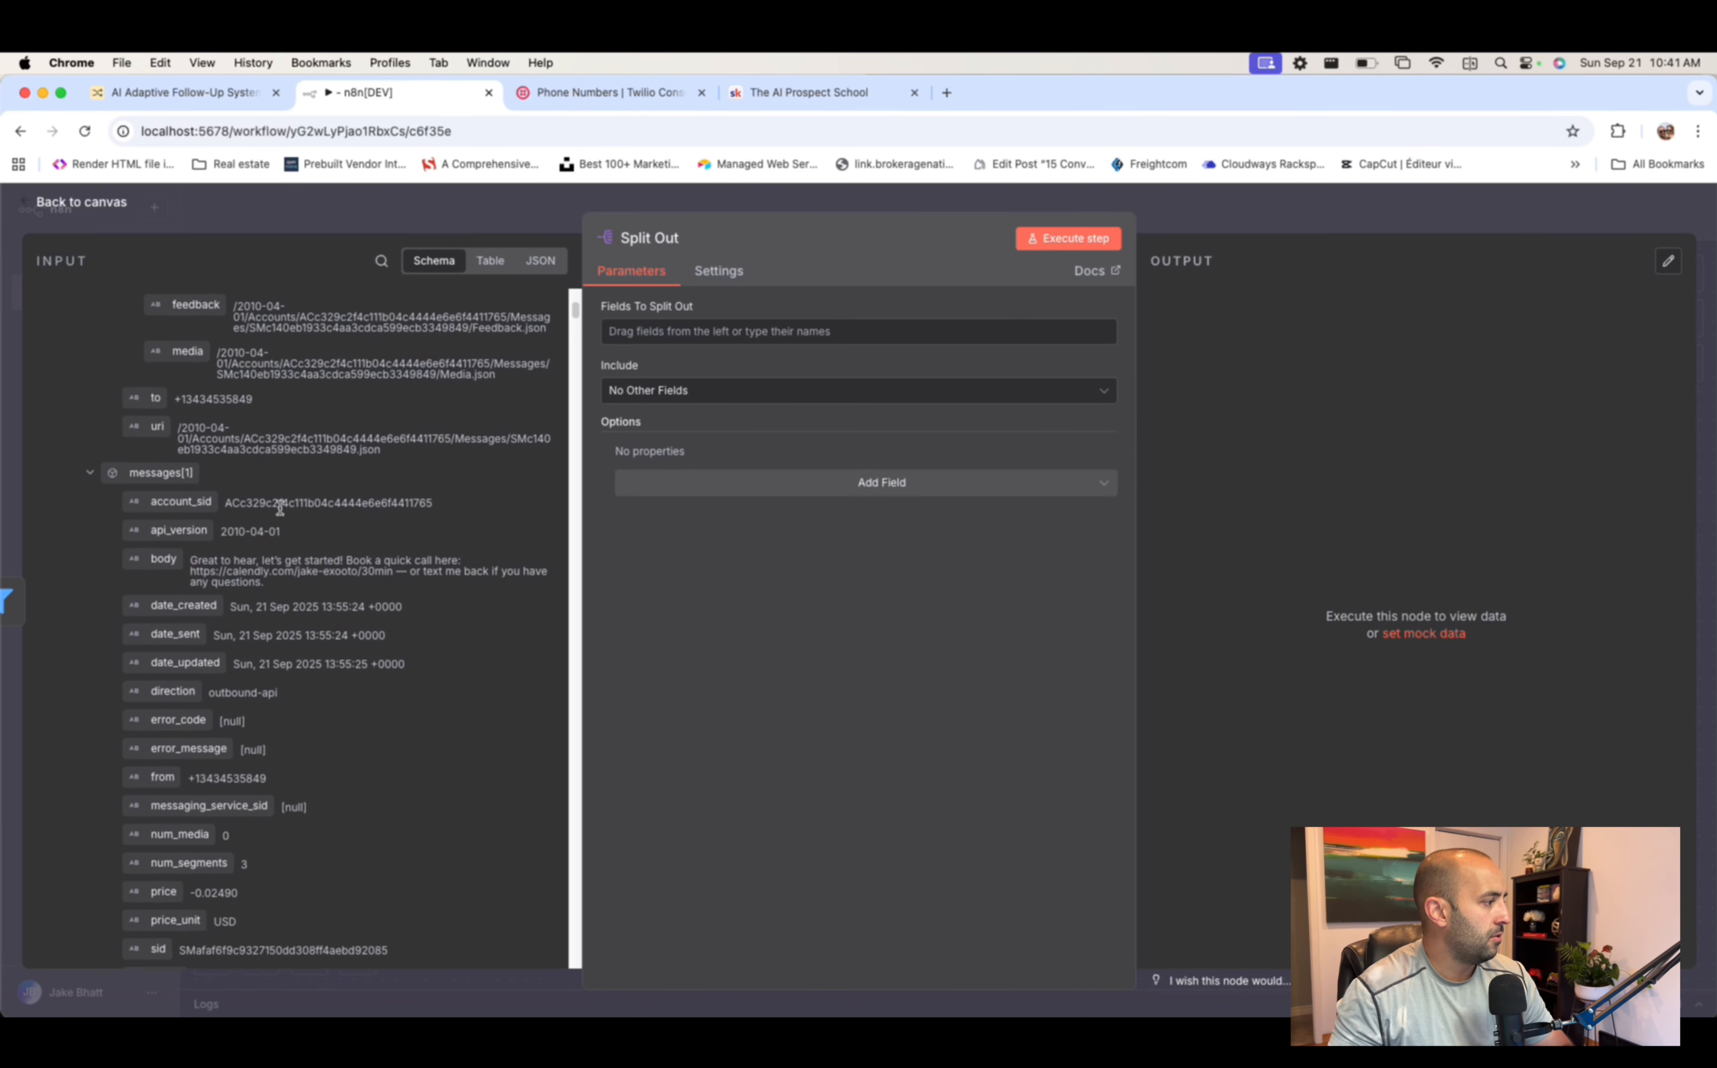
scroll(282, 513, up, 15)
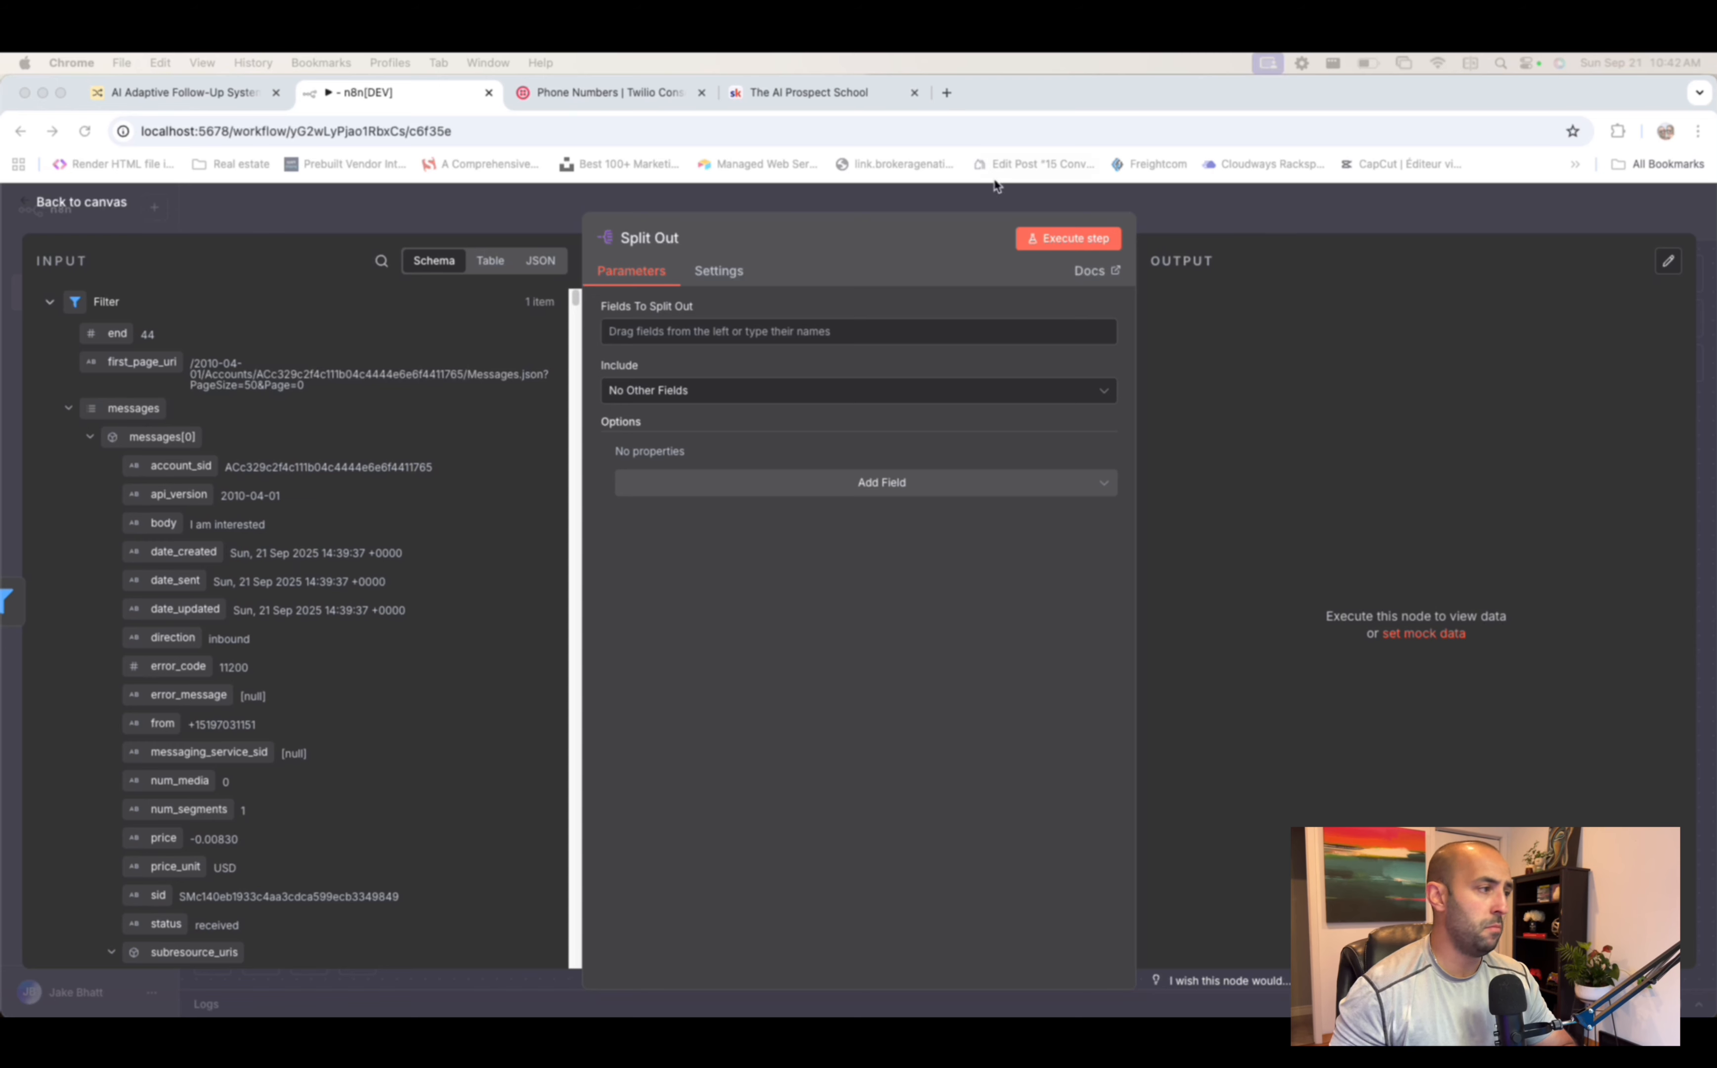
scroll(179, 480, down, 3)
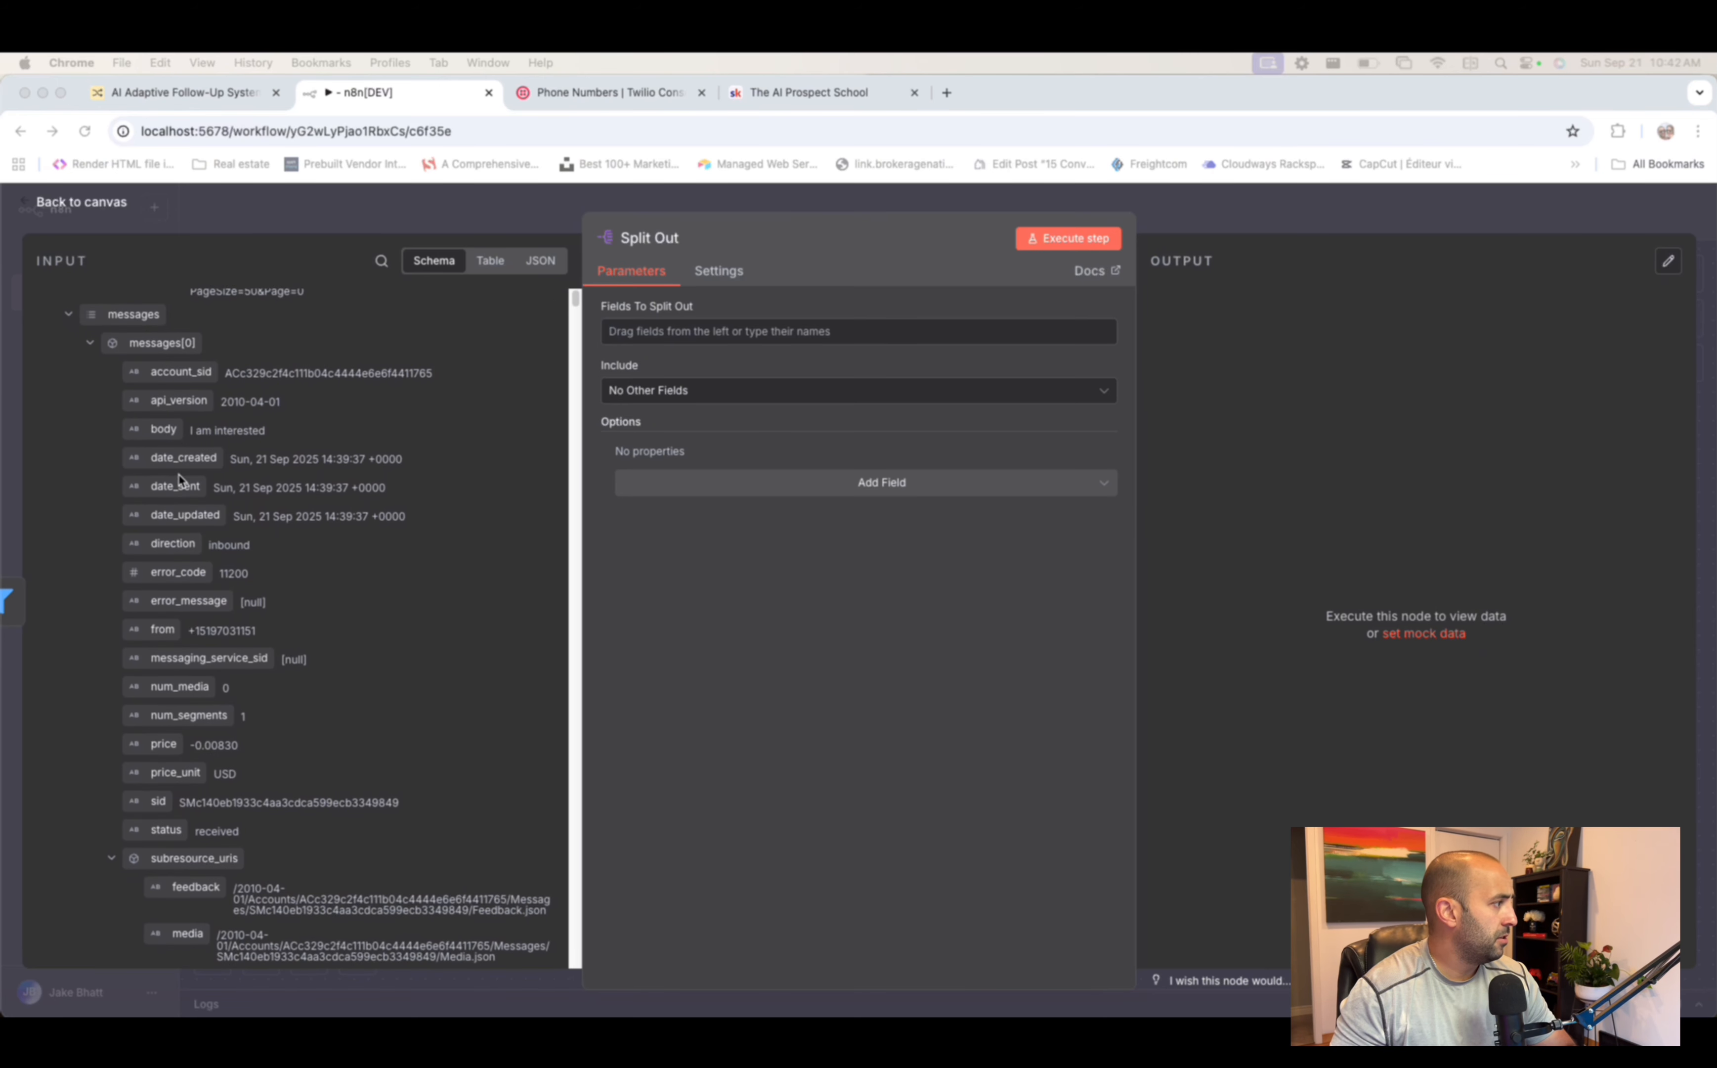
scroll(180, 480, up, 1)
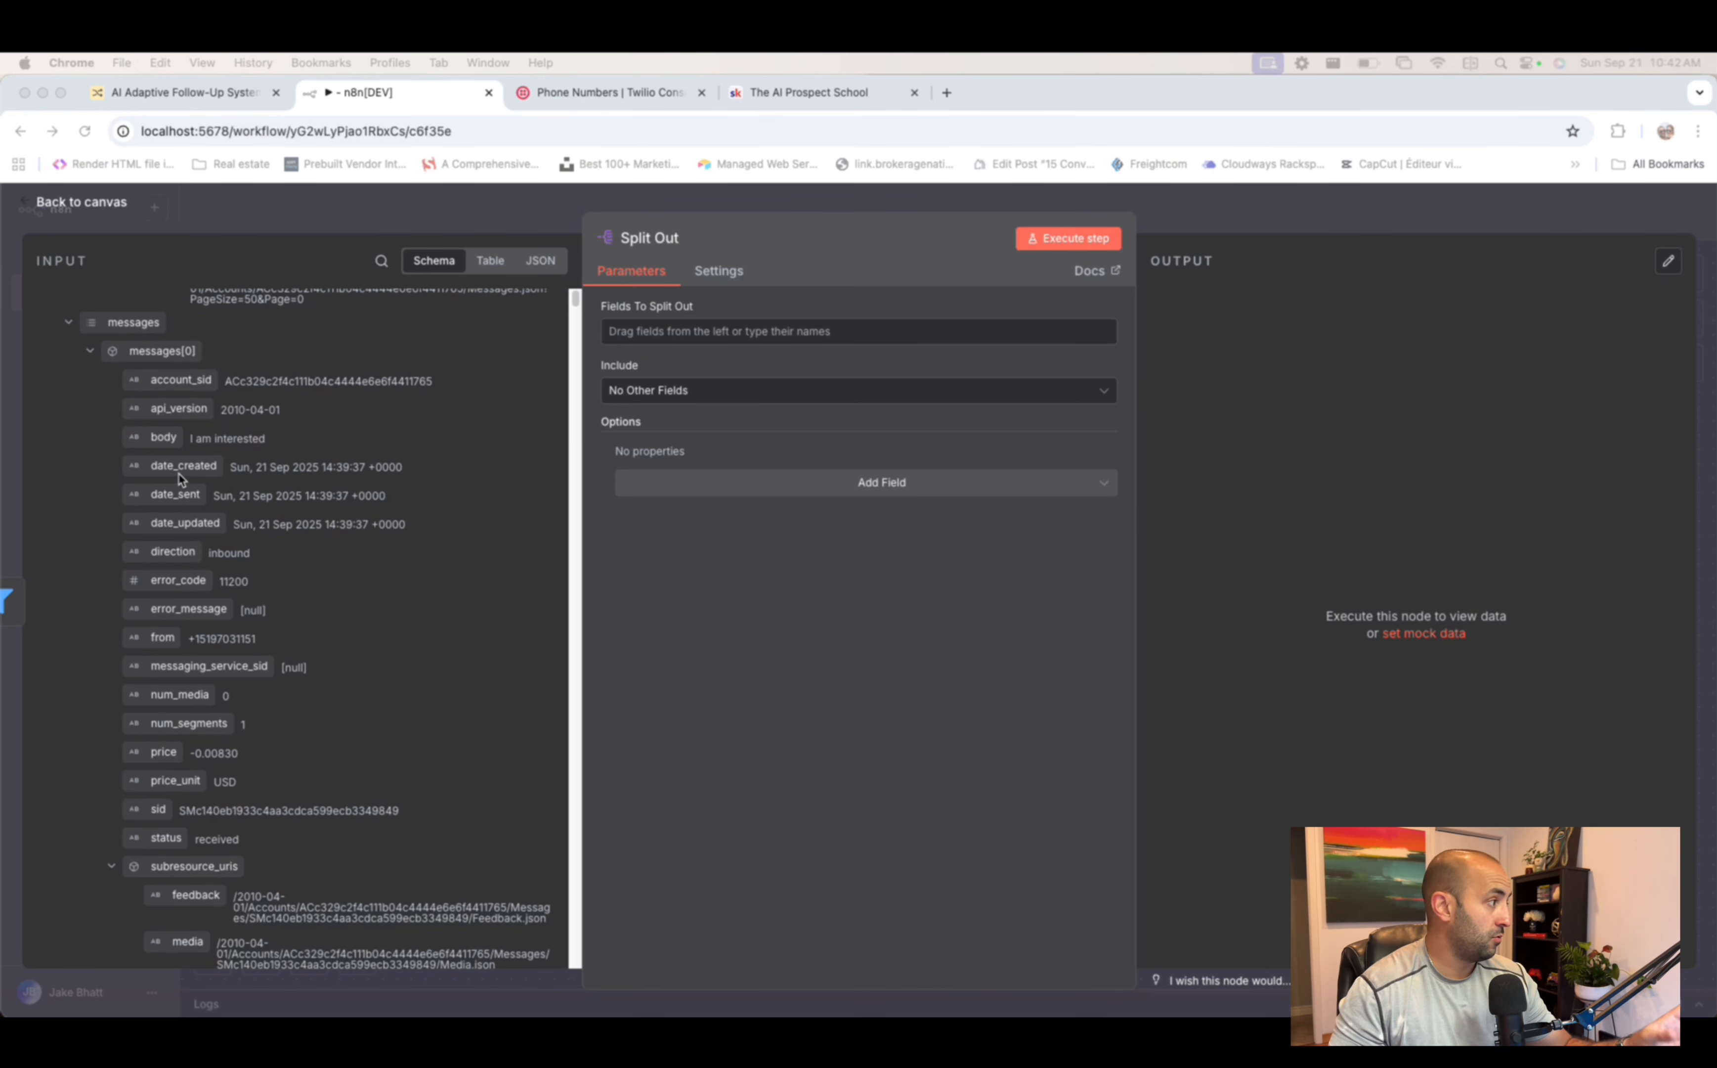
scroll(185, 501, down, 1)
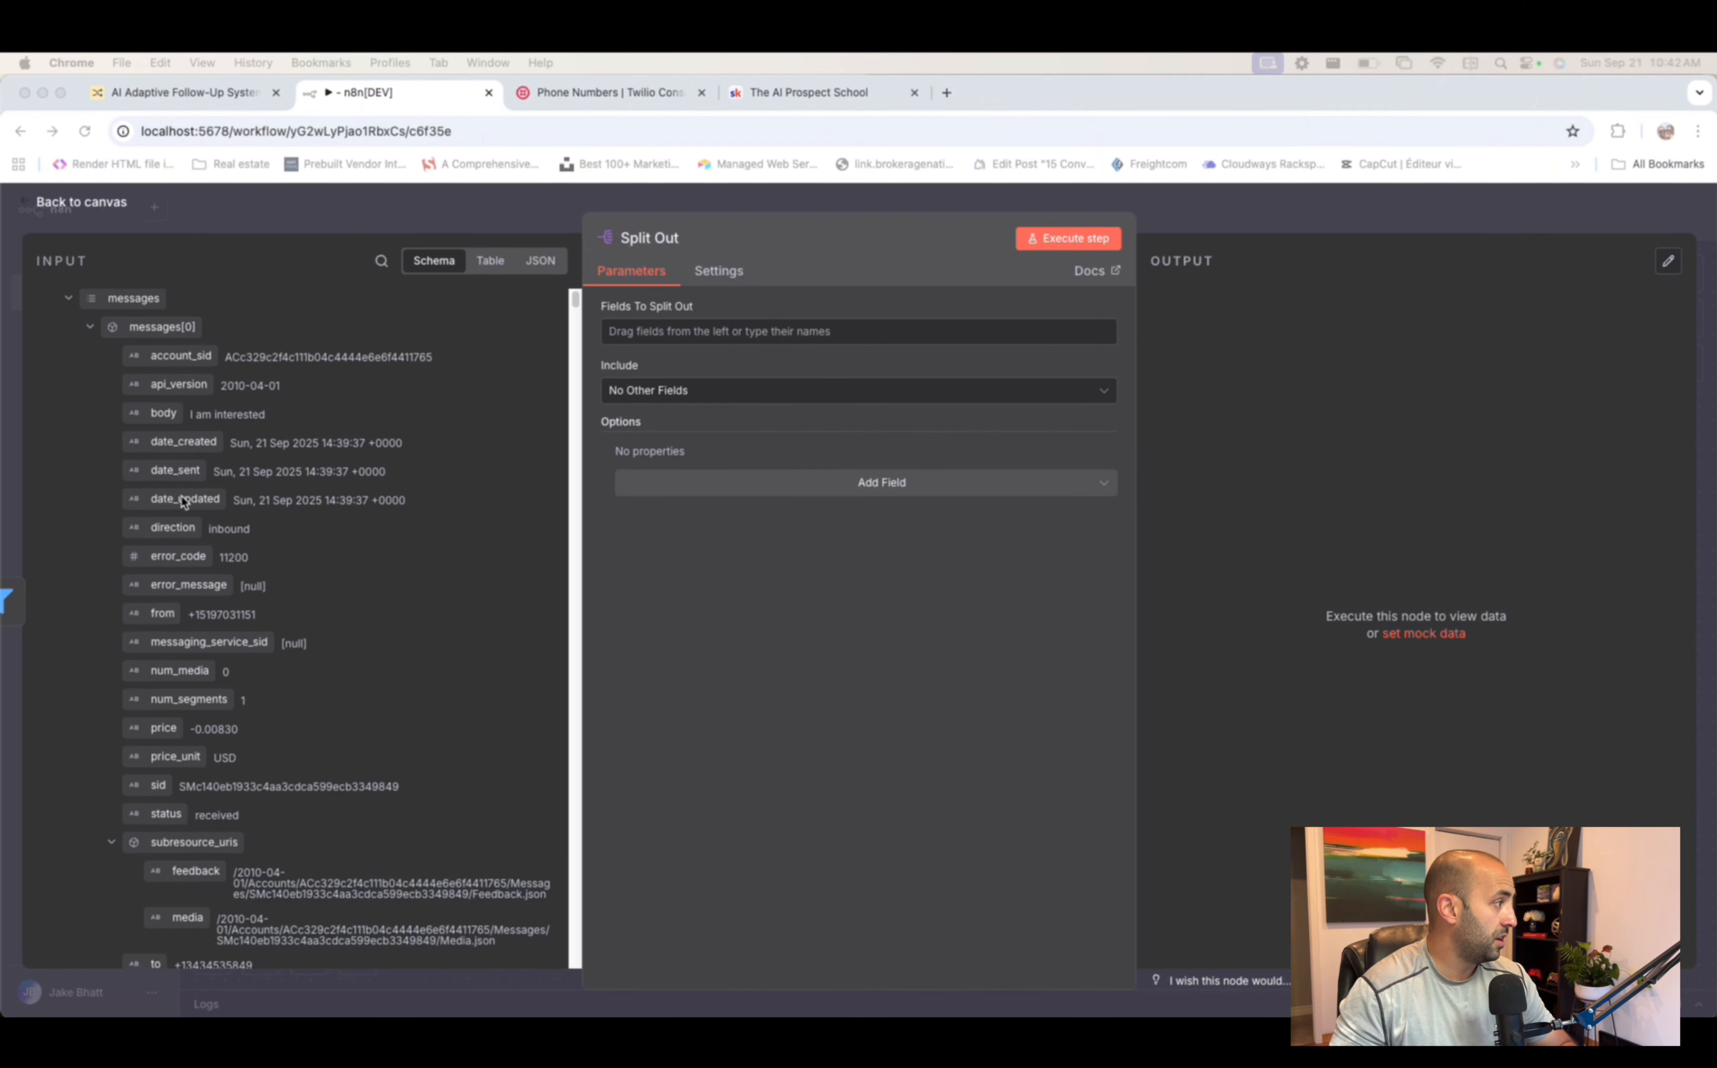
- Set the fields to split out to the sender number and the message body
drag(154, 606, 636, 331)
click(775, 339)
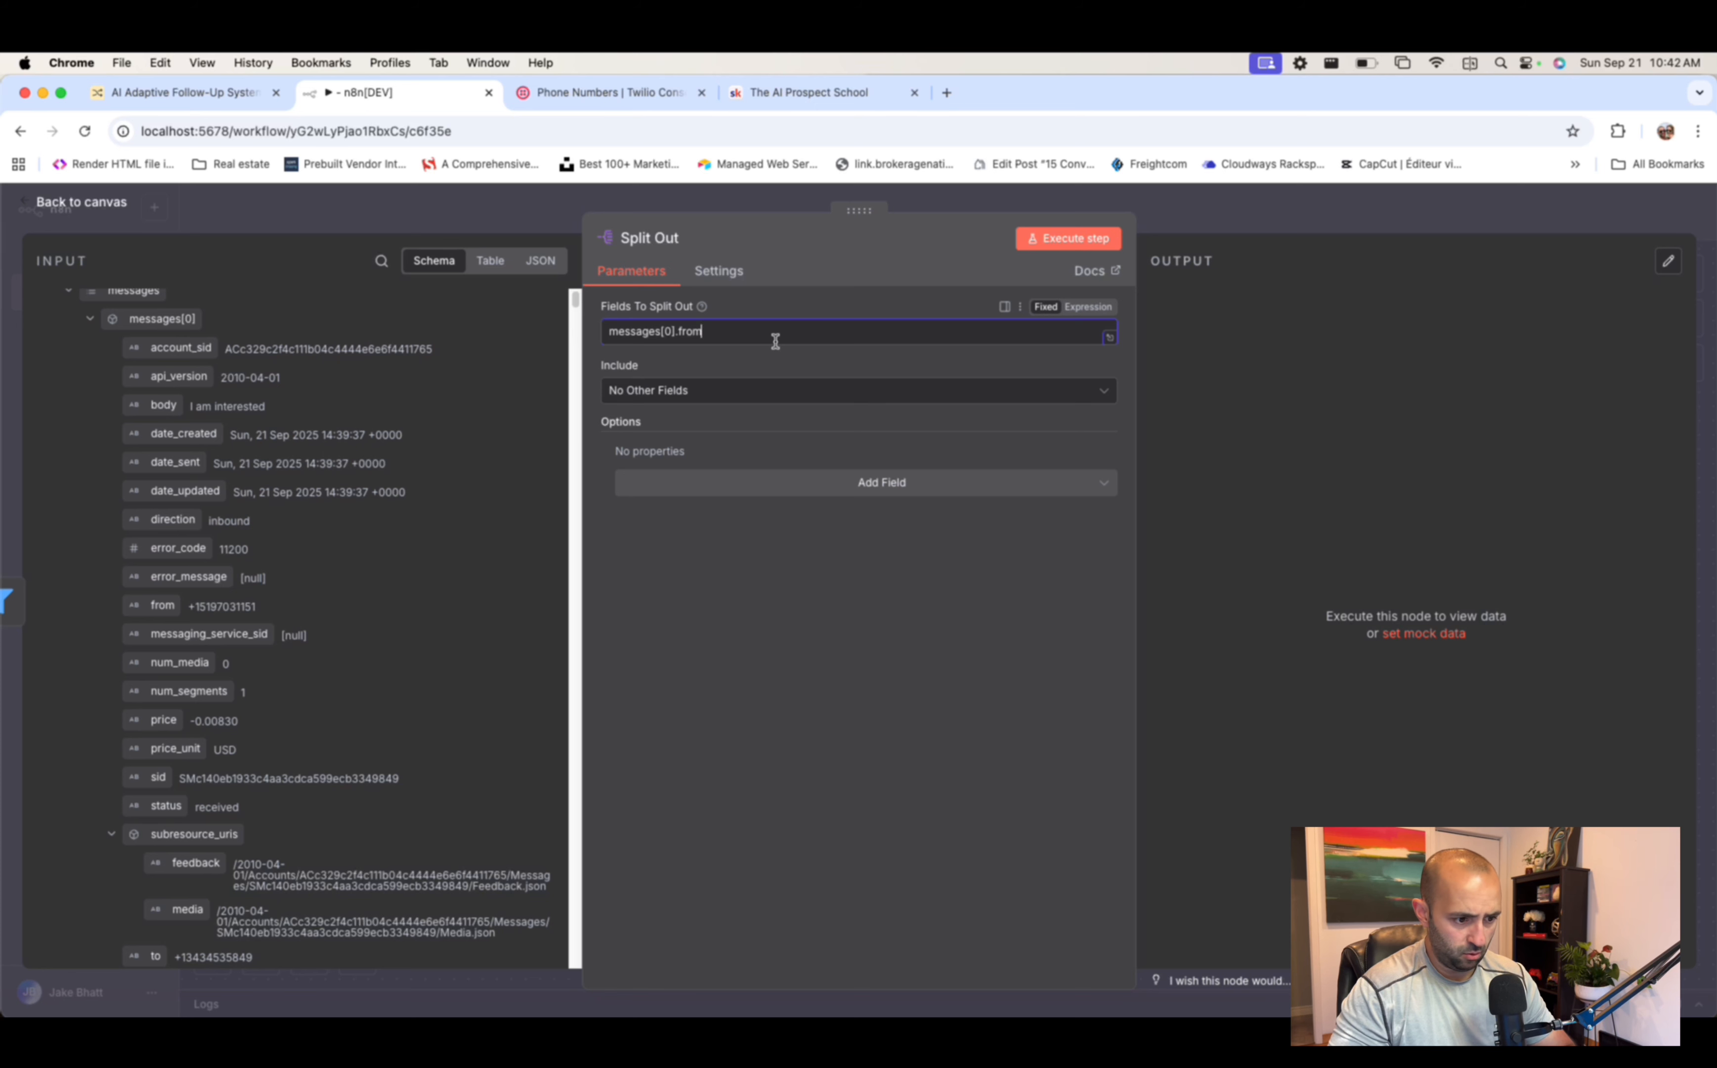
text(,)
drag(163, 405, 761, 342)
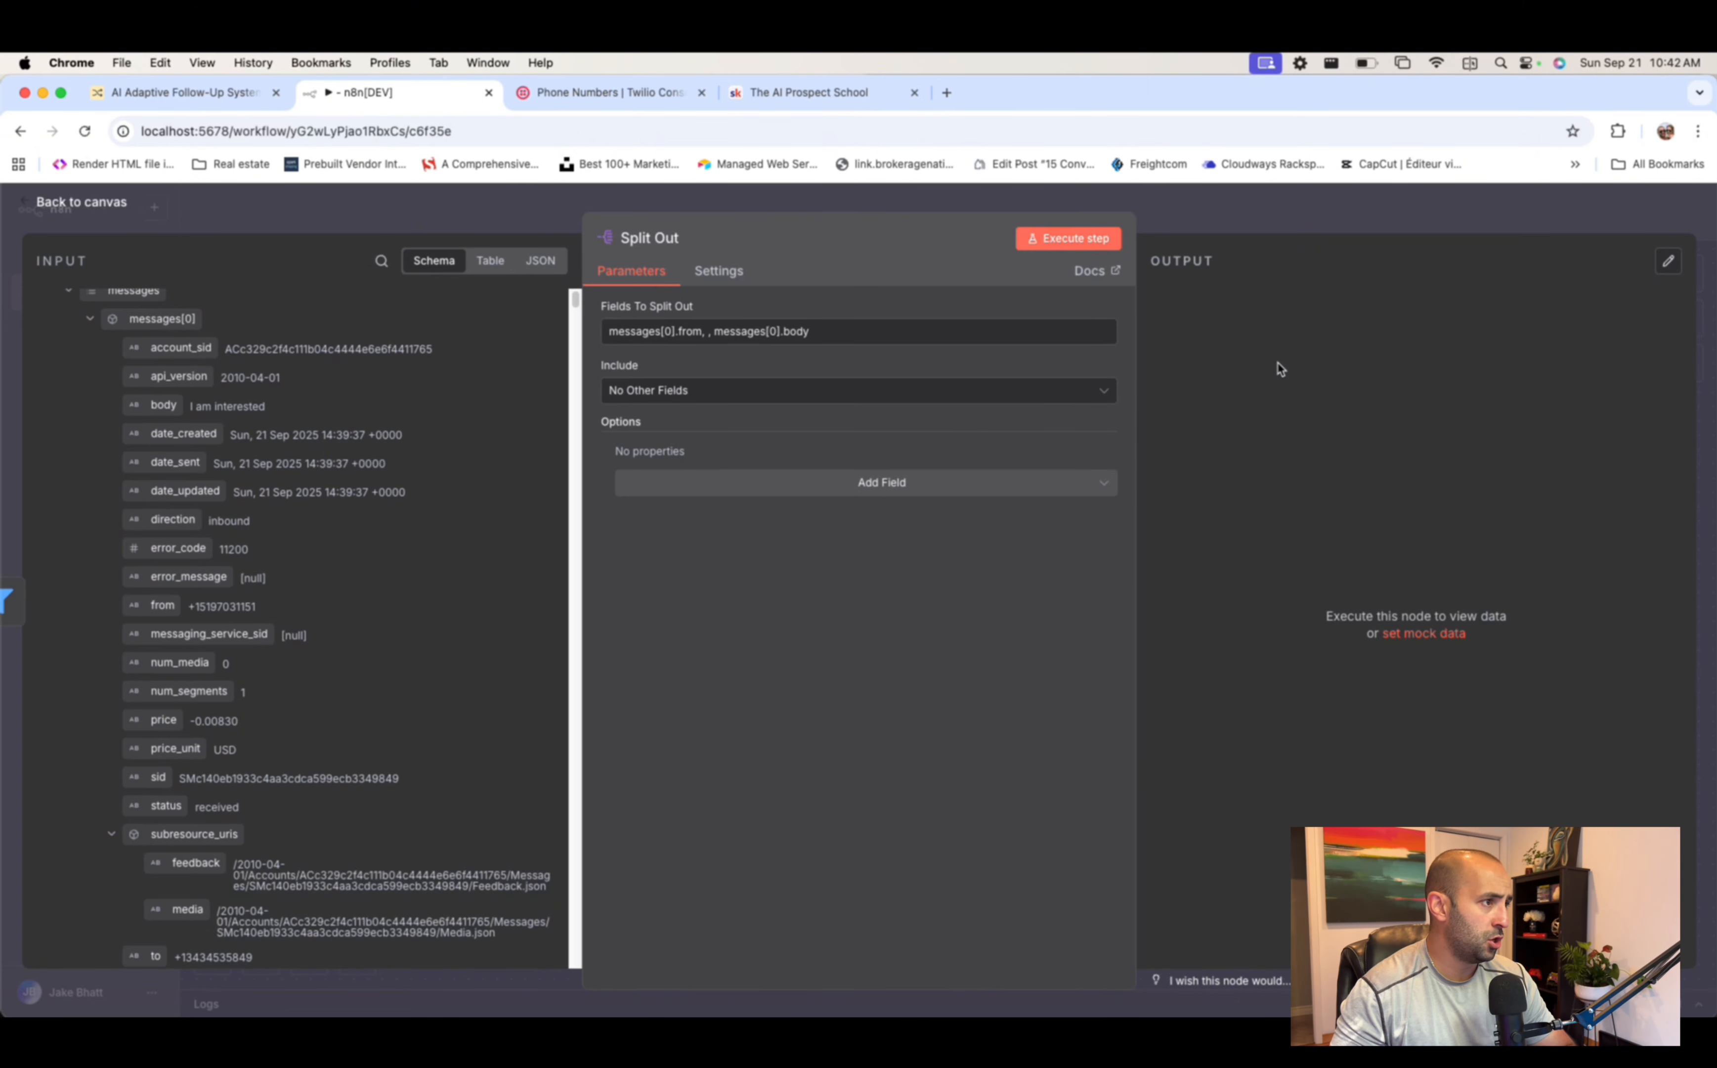
- Run Split Out and check the sender number and 'I am interested' body, then view Airtable's Leads 2 table
click(1079, 243)
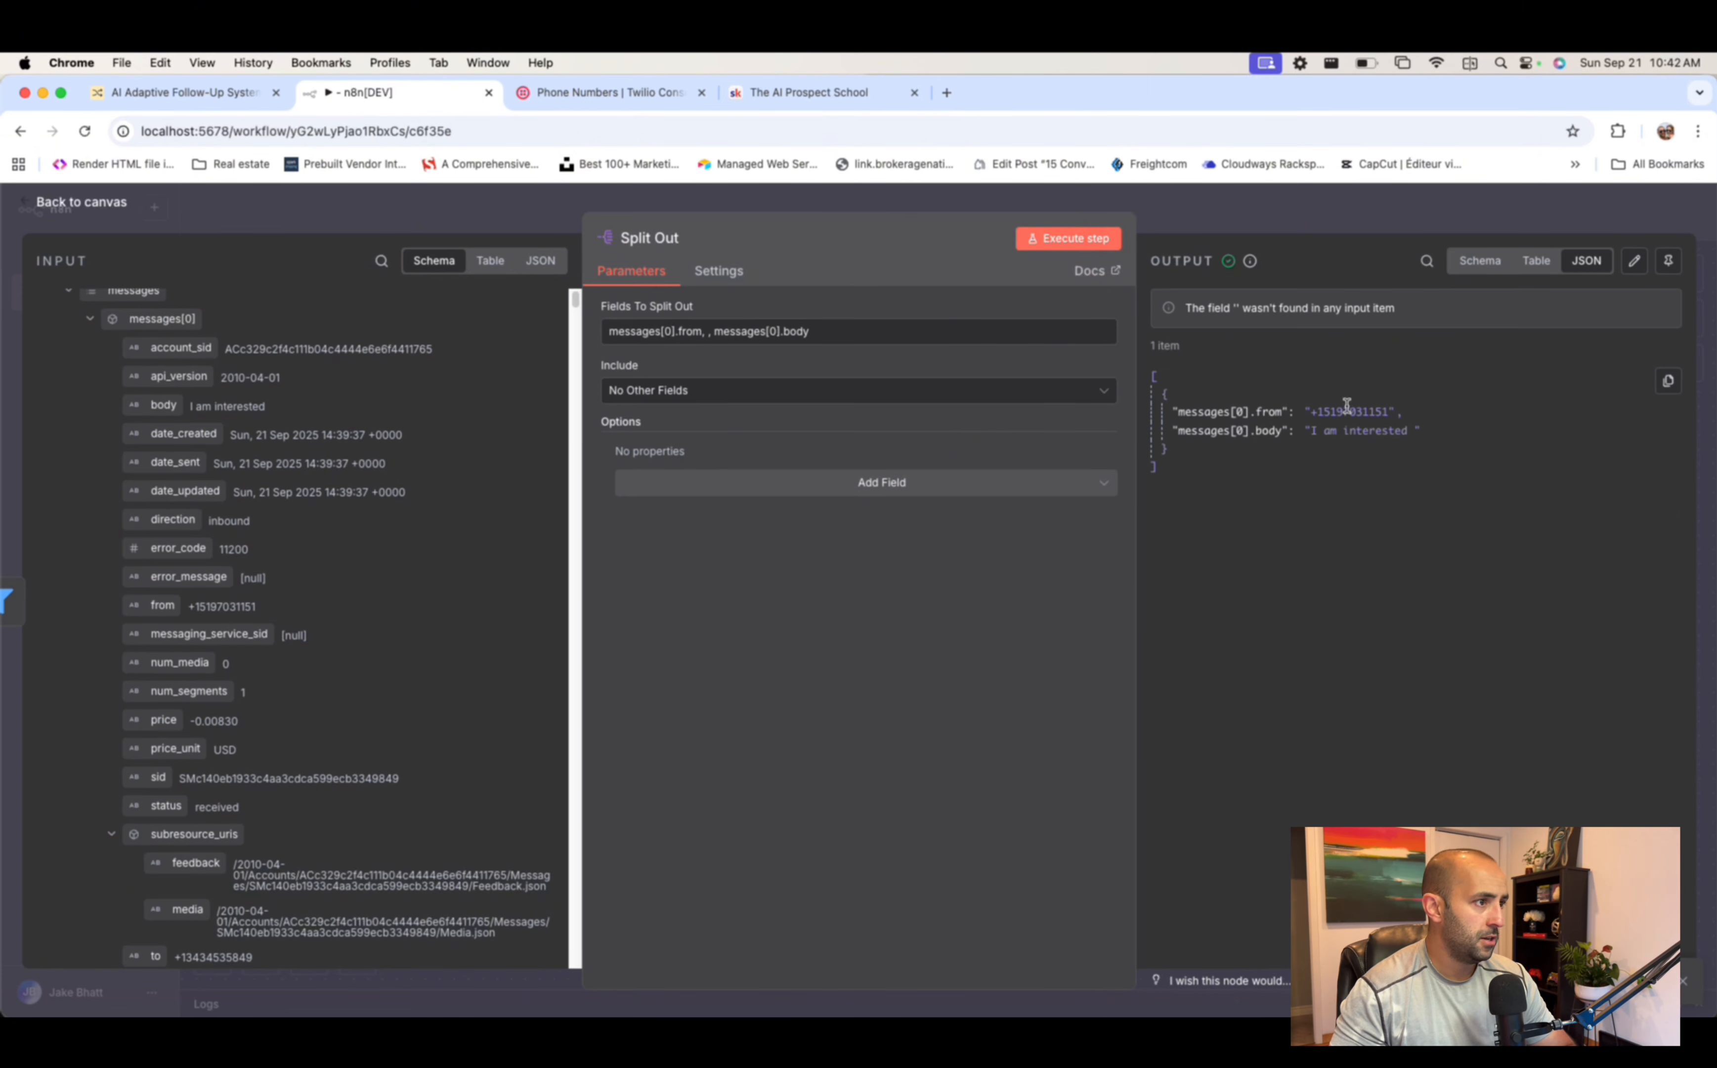
drag(1313, 410, 1409, 443)
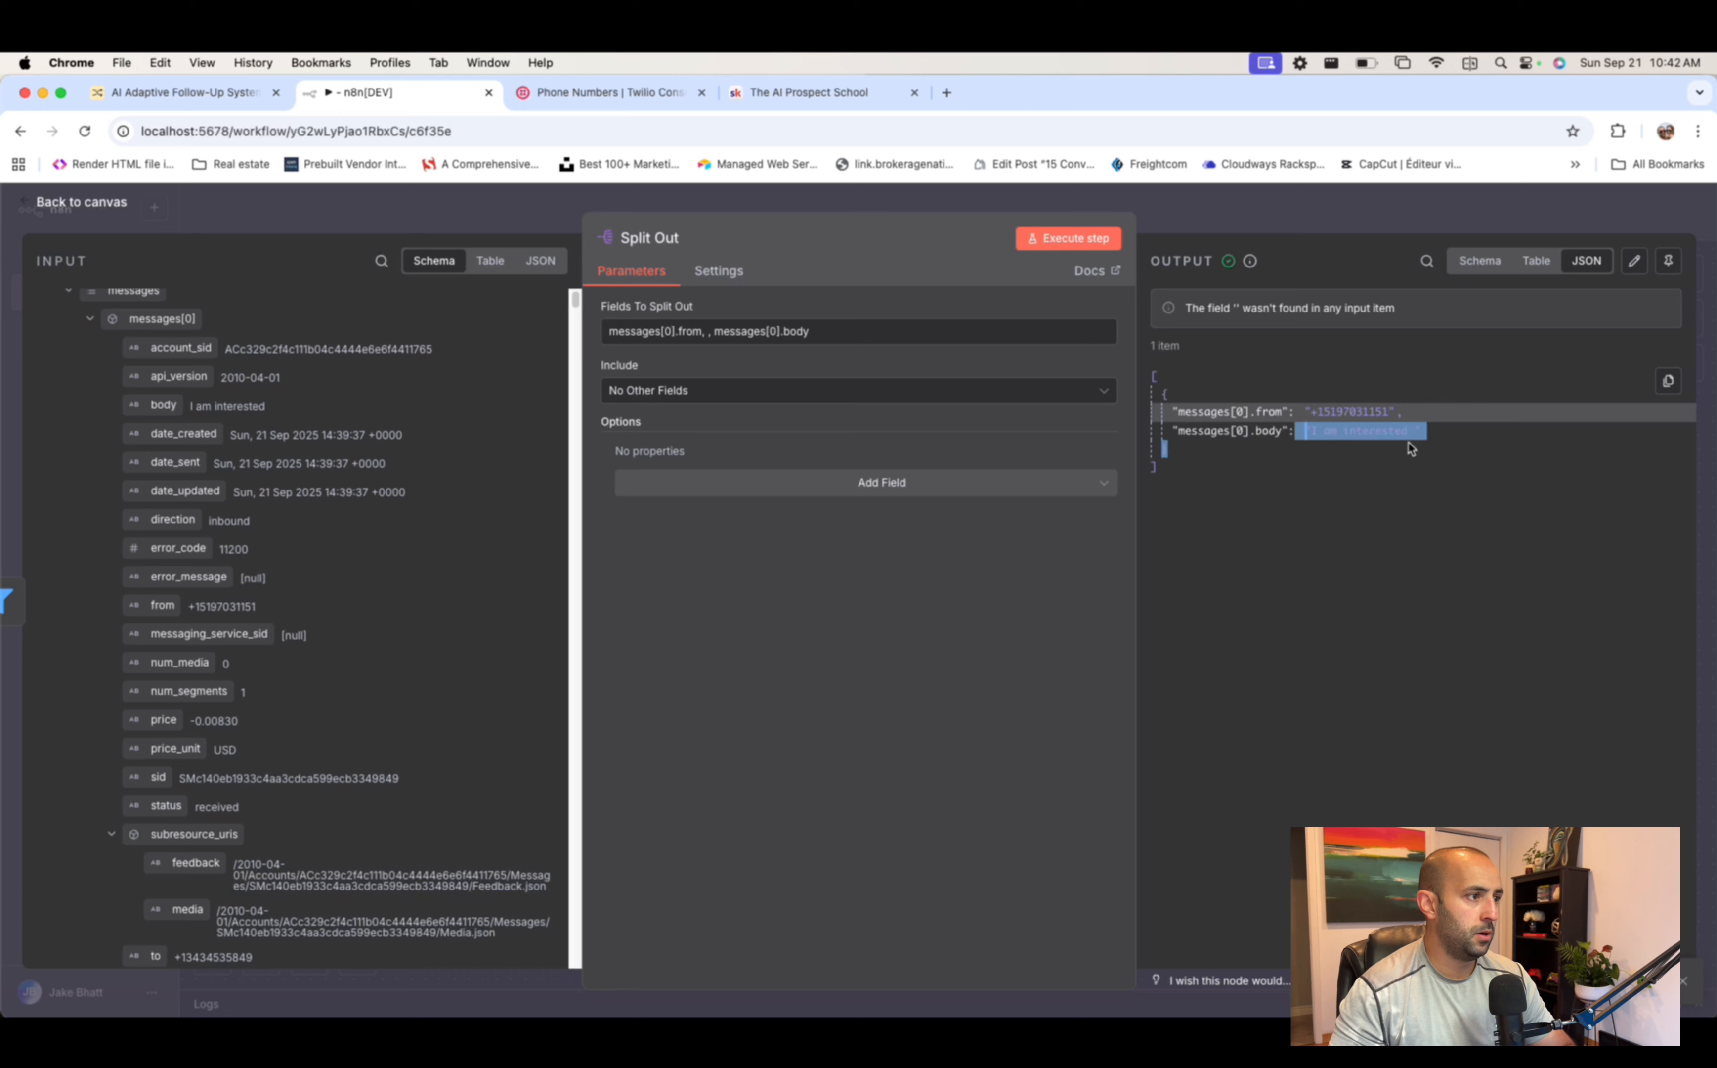
click(1528, 437)
click(1333, 411)
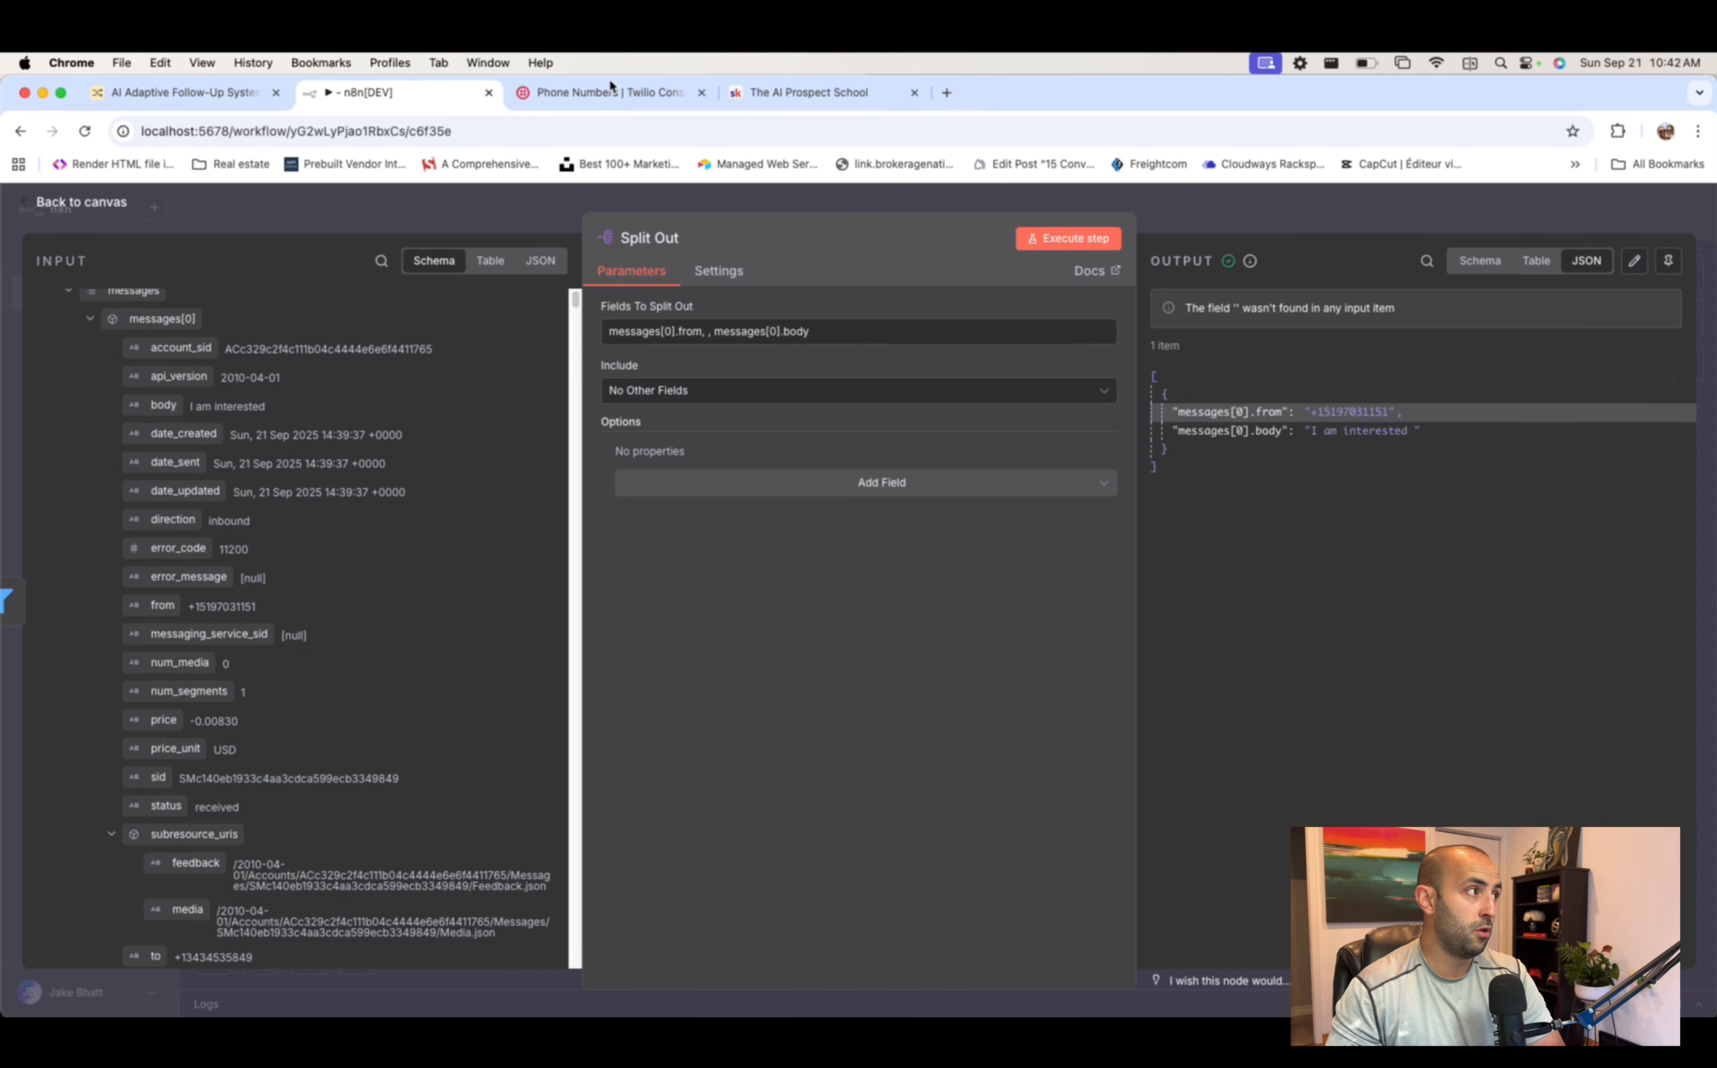
click(184, 93)
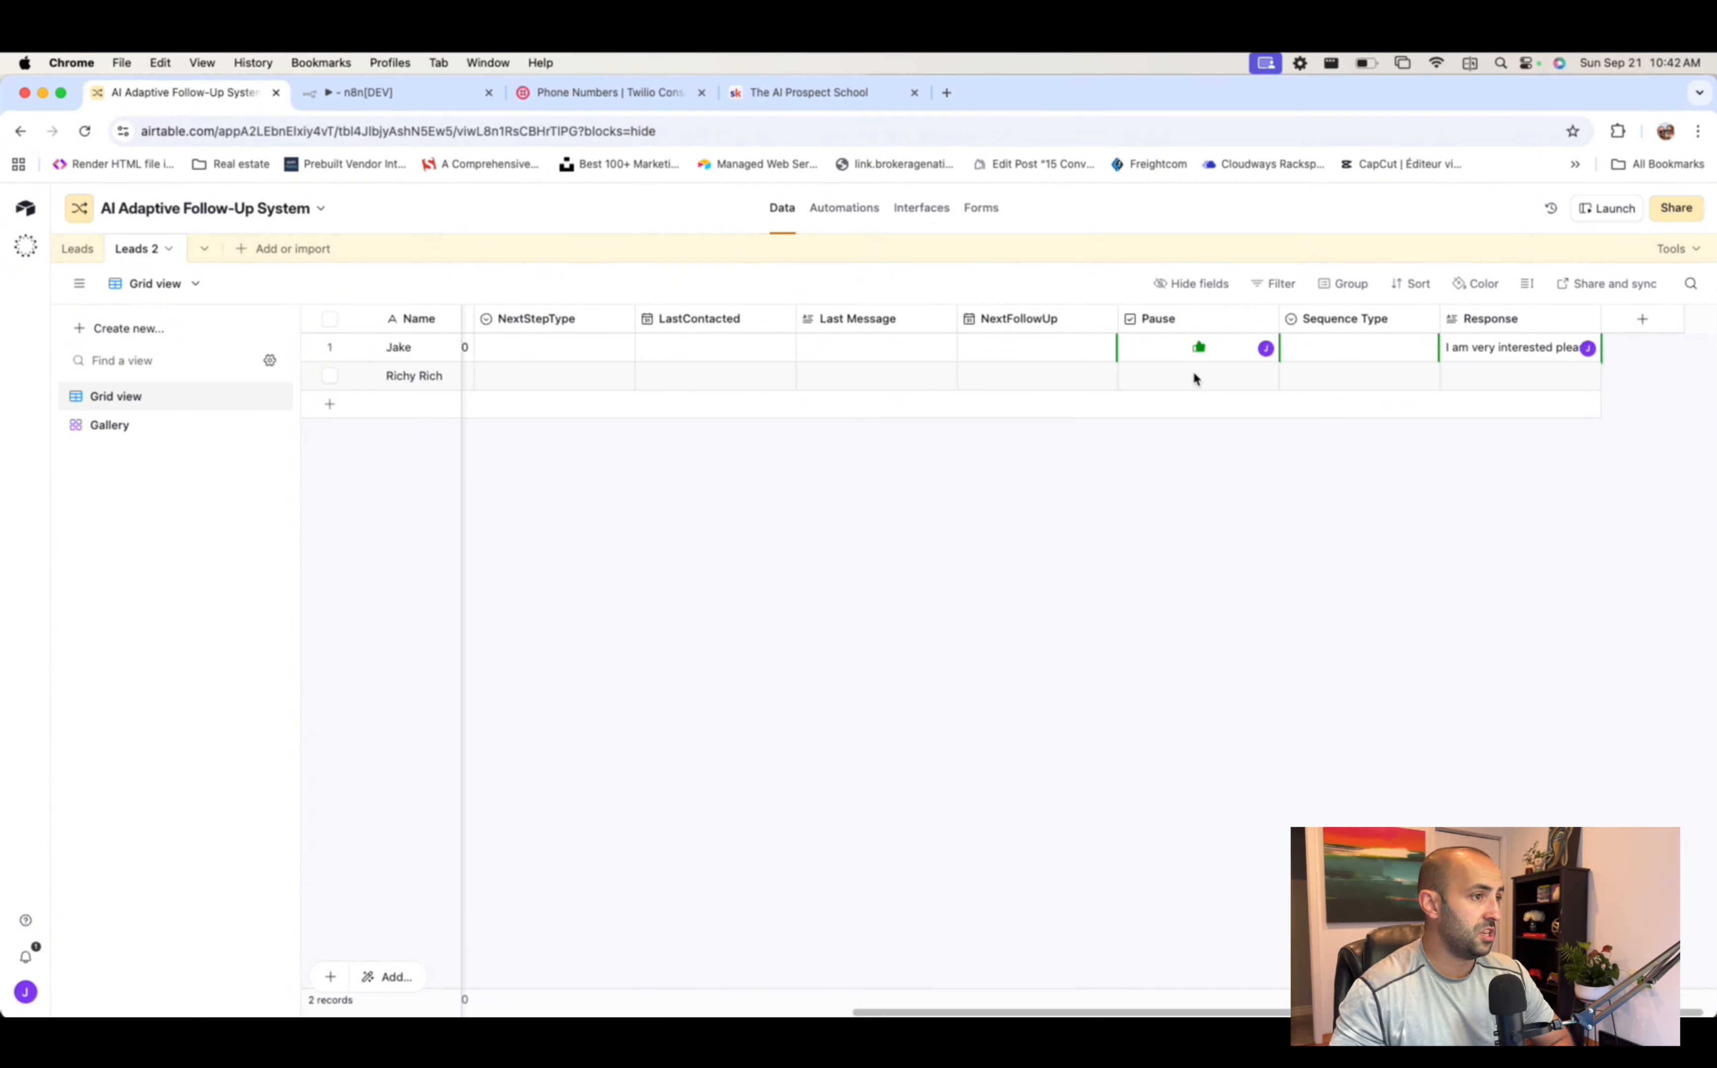
- Uncheck Pause and clear the Response cell for the first lead in Leads 2
click(1199, 346)
click(1536, 347)
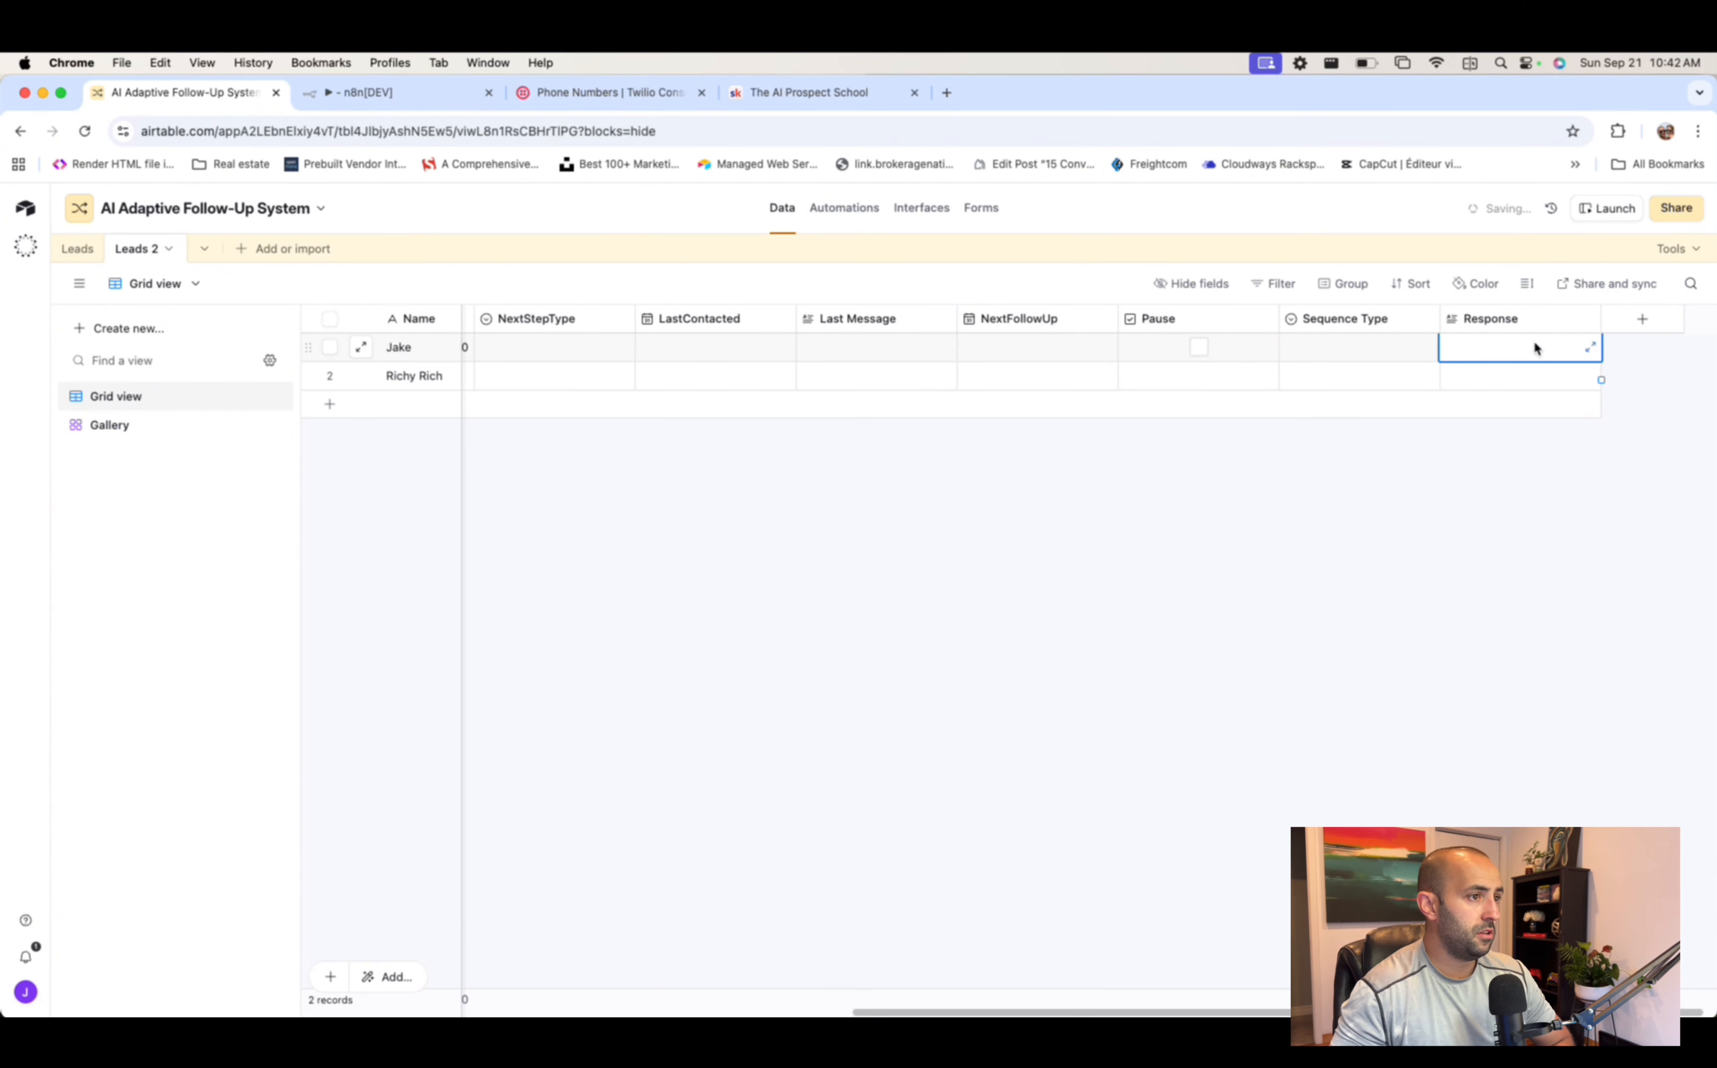
scroll(1049, 351, left, 10)
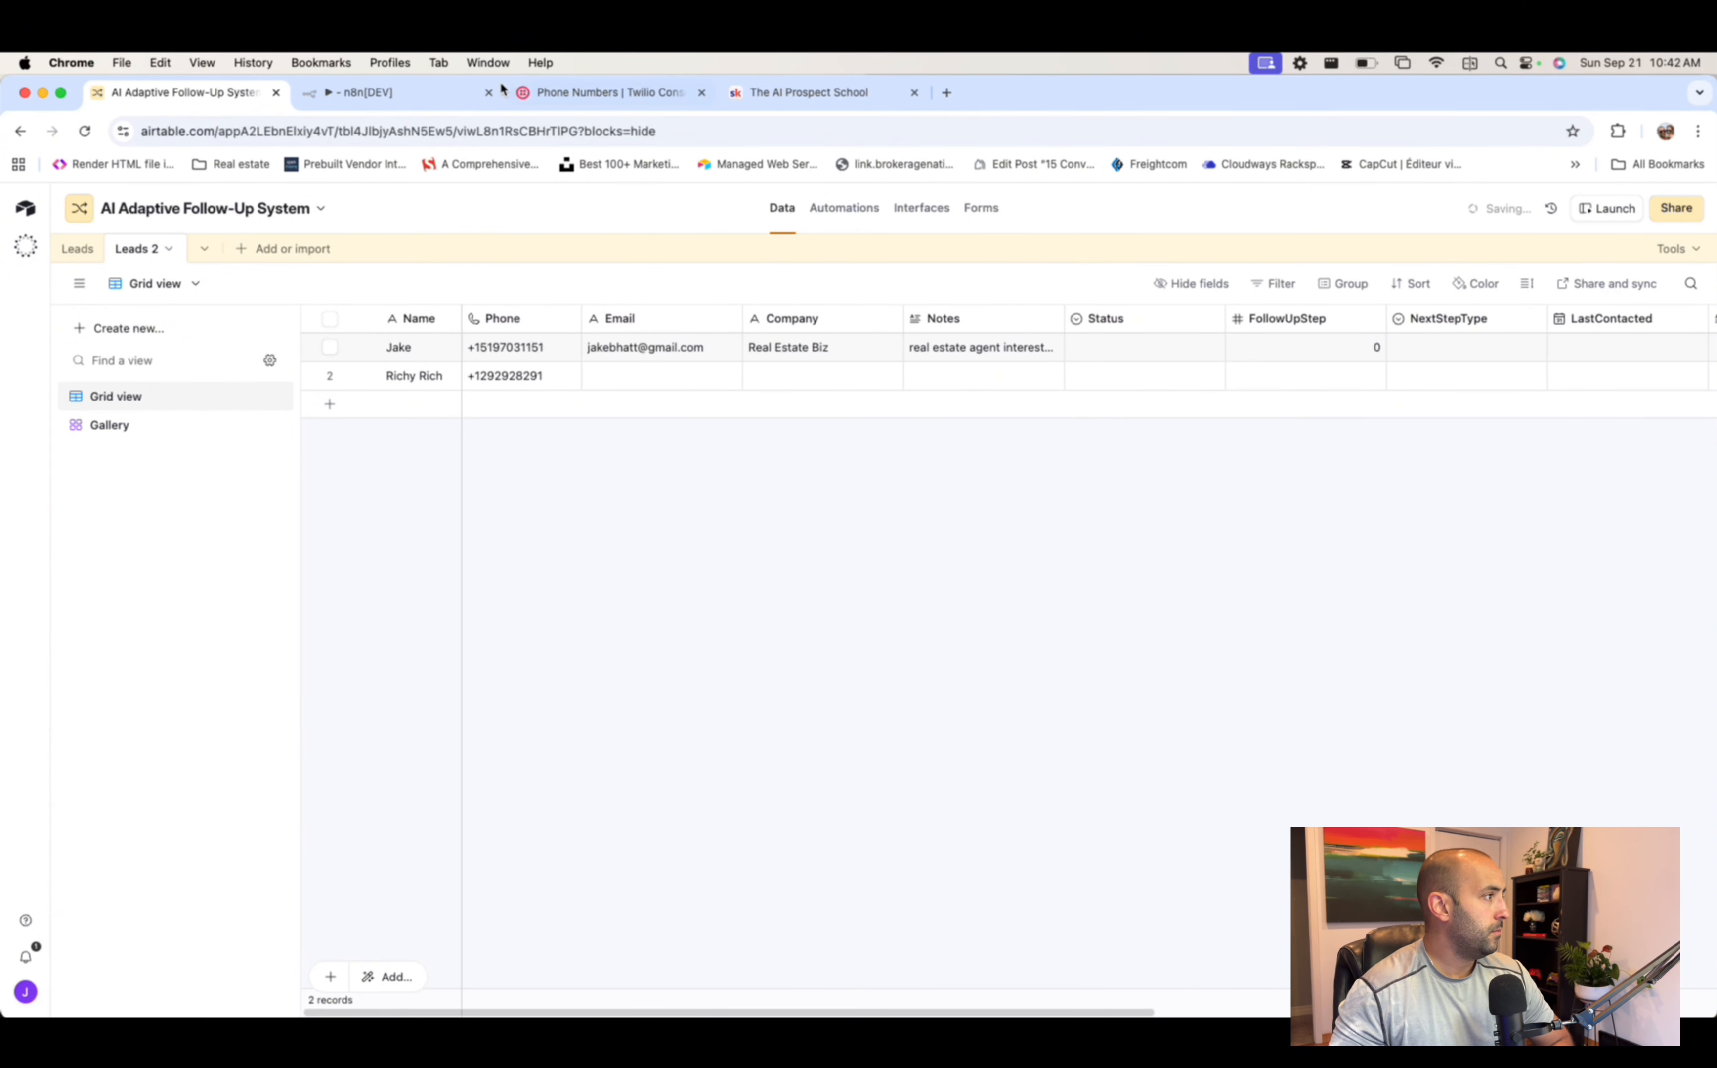
- Close the AI Prospect School page and go back to n8n's Split Out node
click(636, 92)
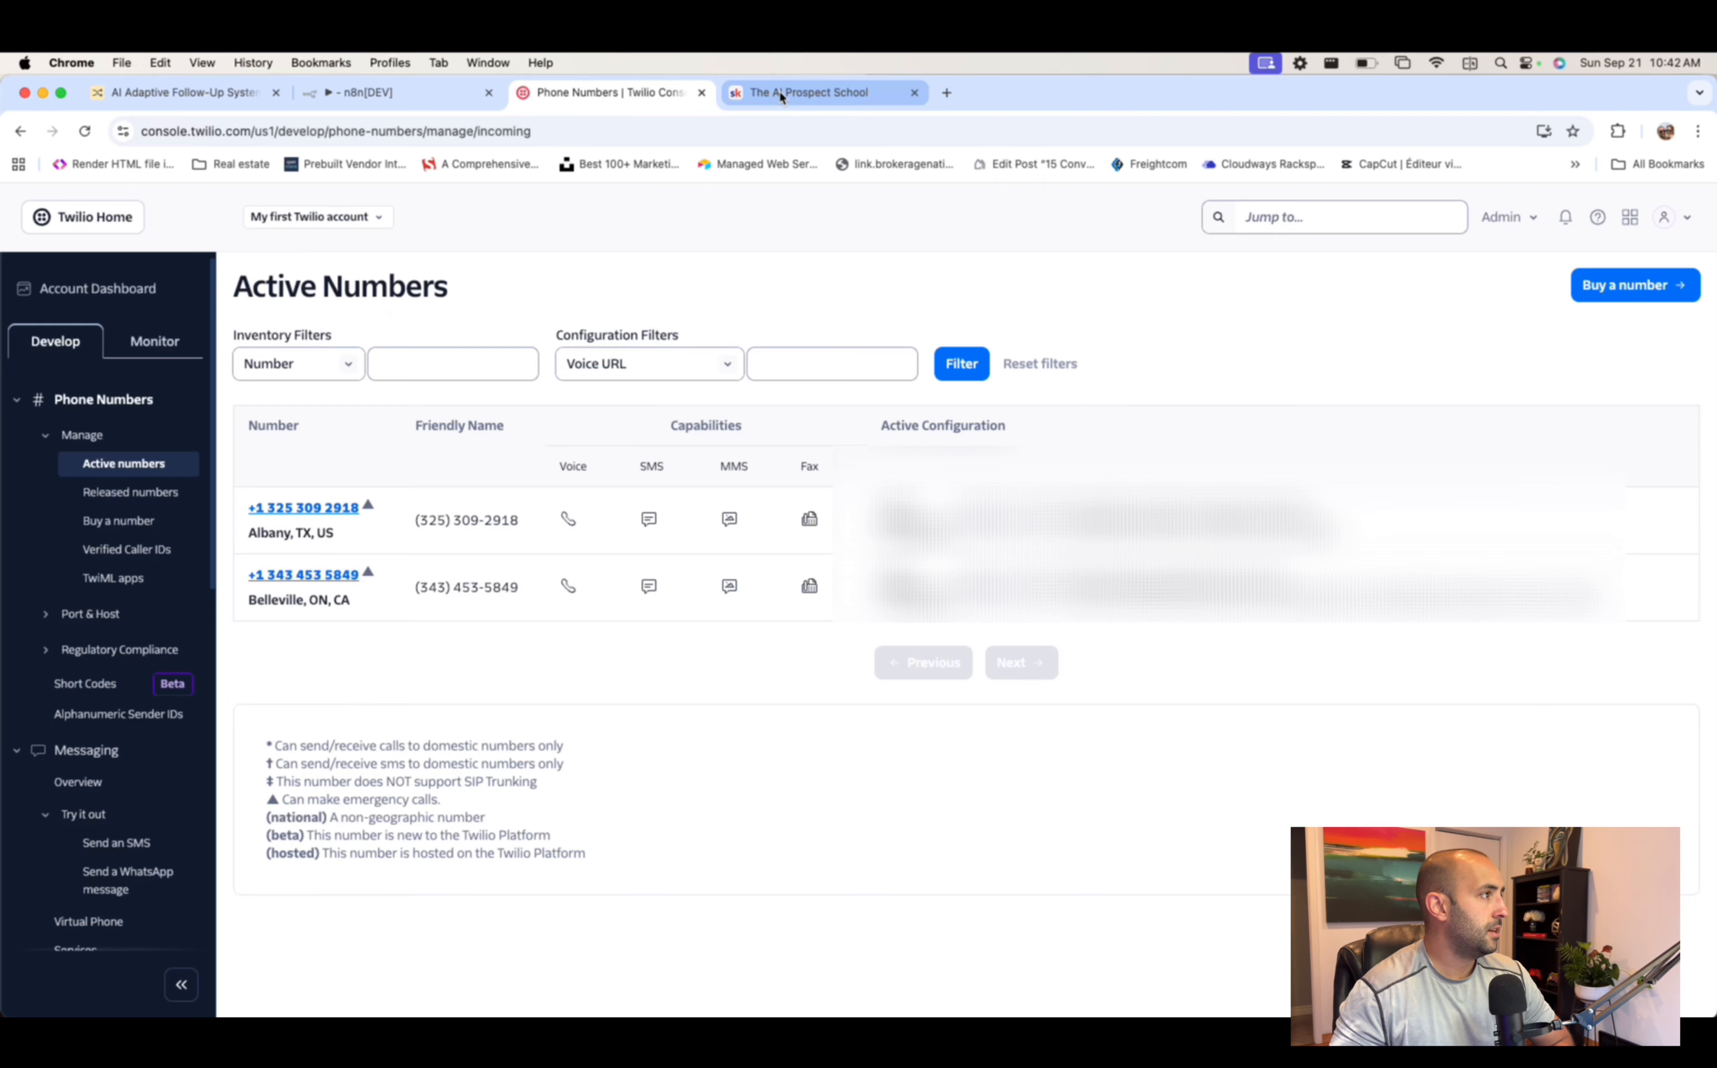
click(781, 95)
click(915, 94)
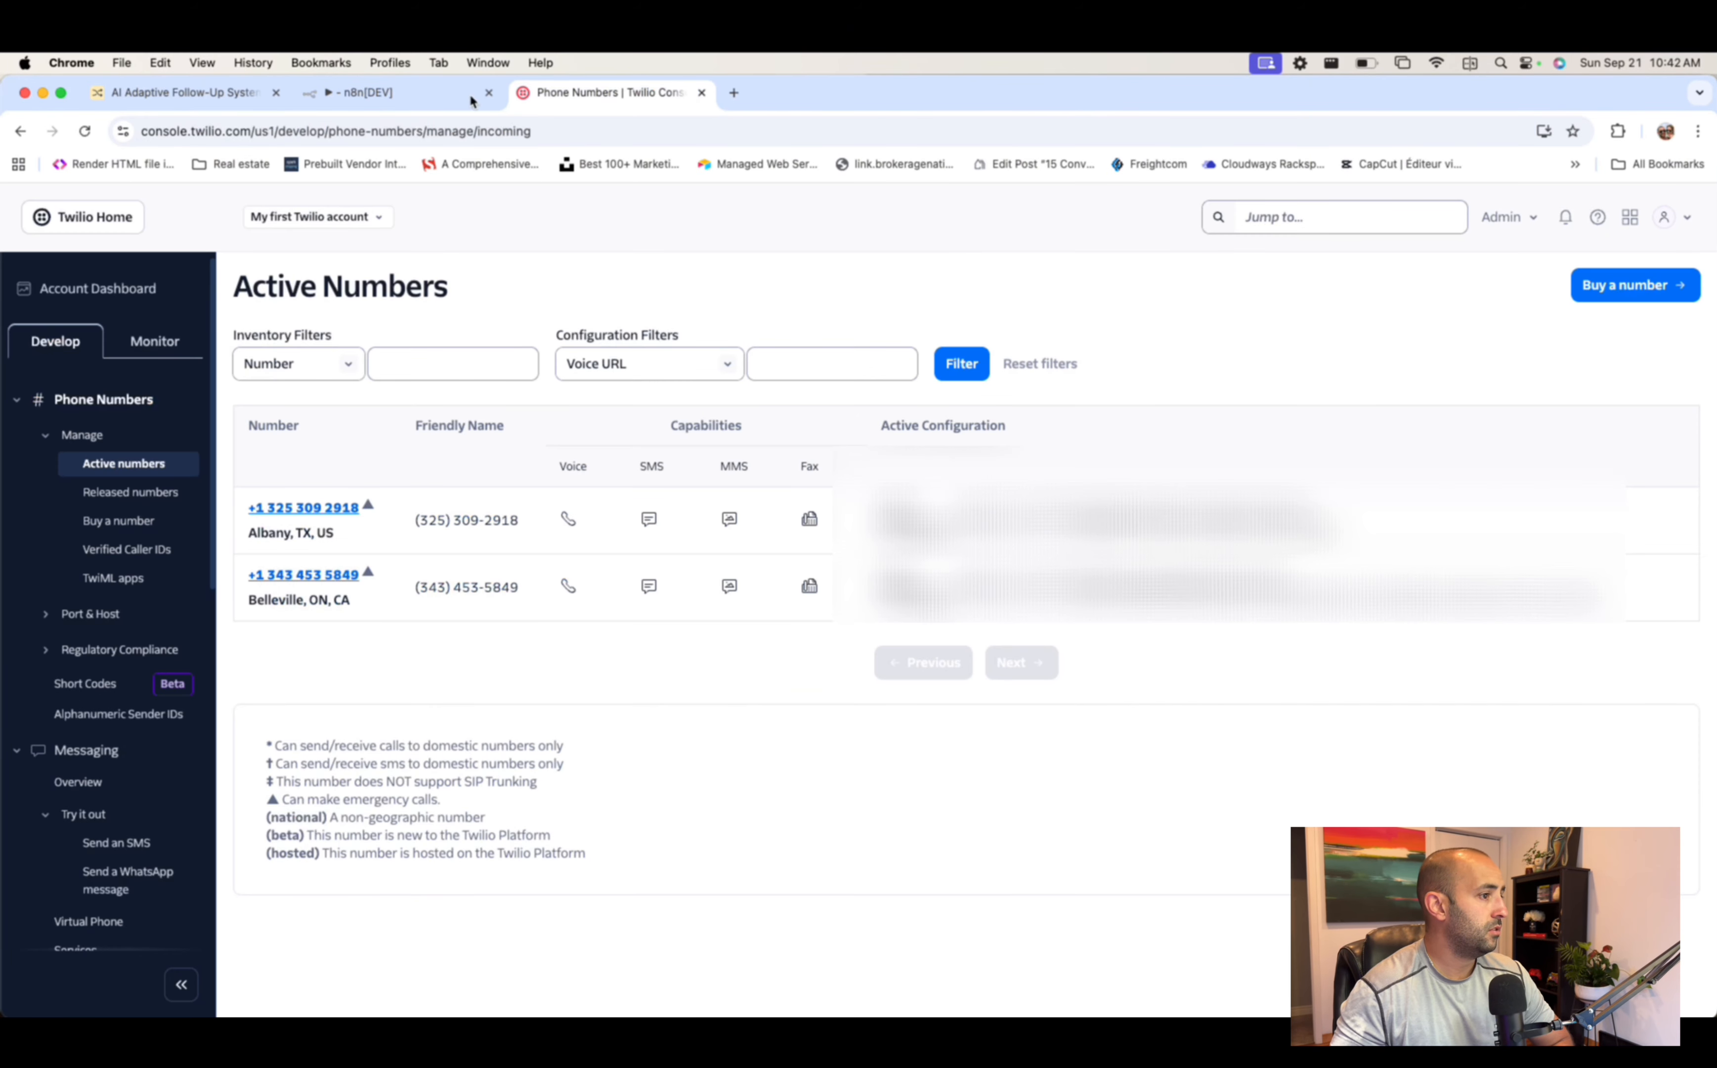
click(368, 94)
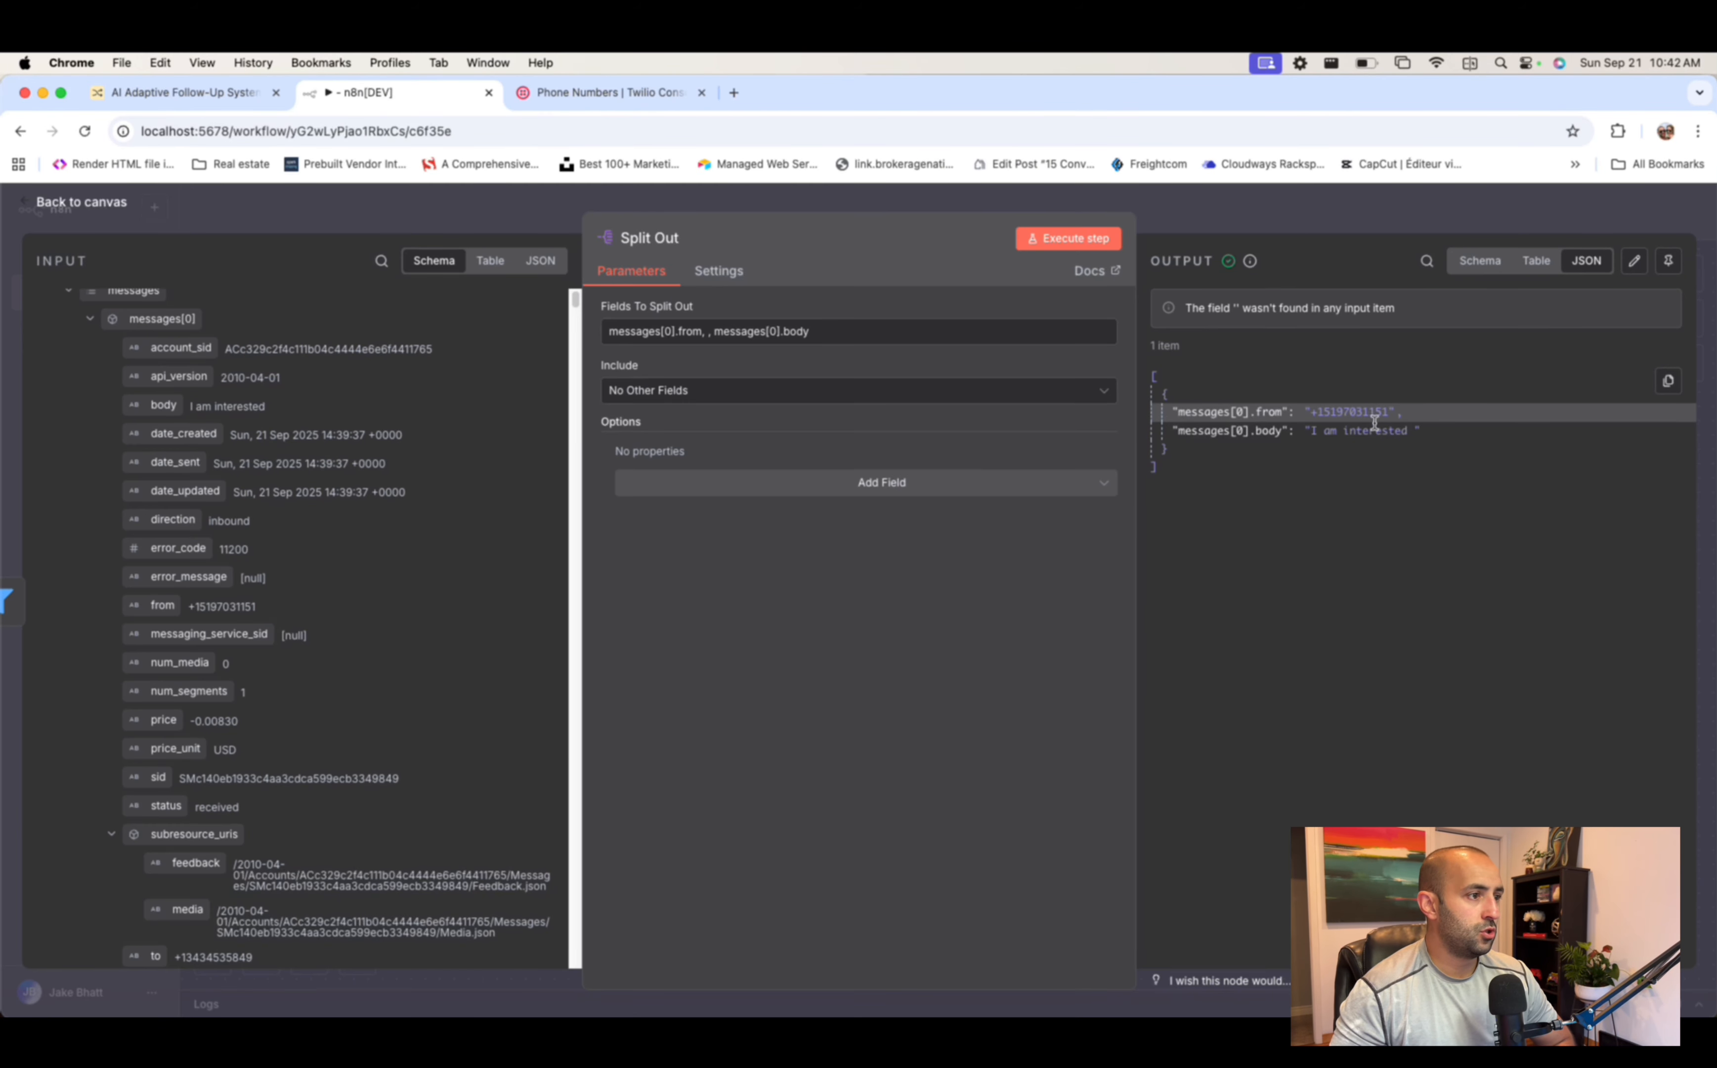
- Leave the Split Out node and pan right to the end of the four-step chain
click(1281, 214)
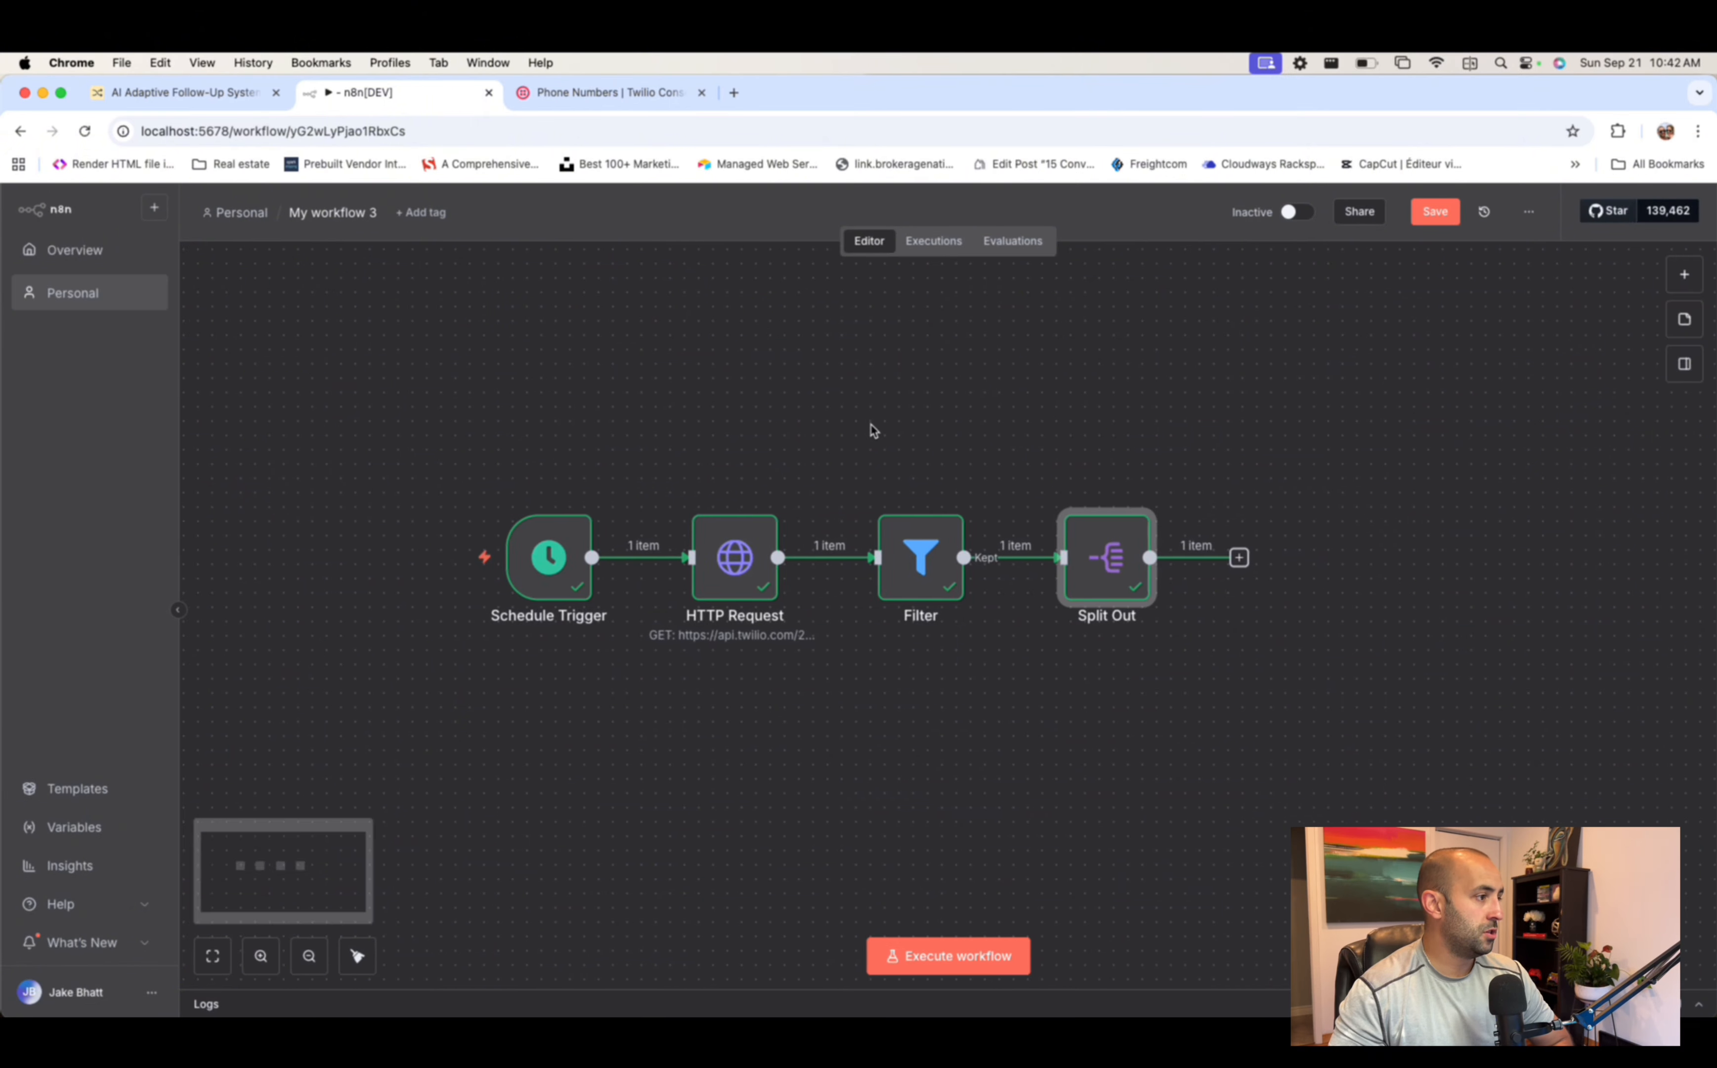
scroll(875, 430, right, 1)
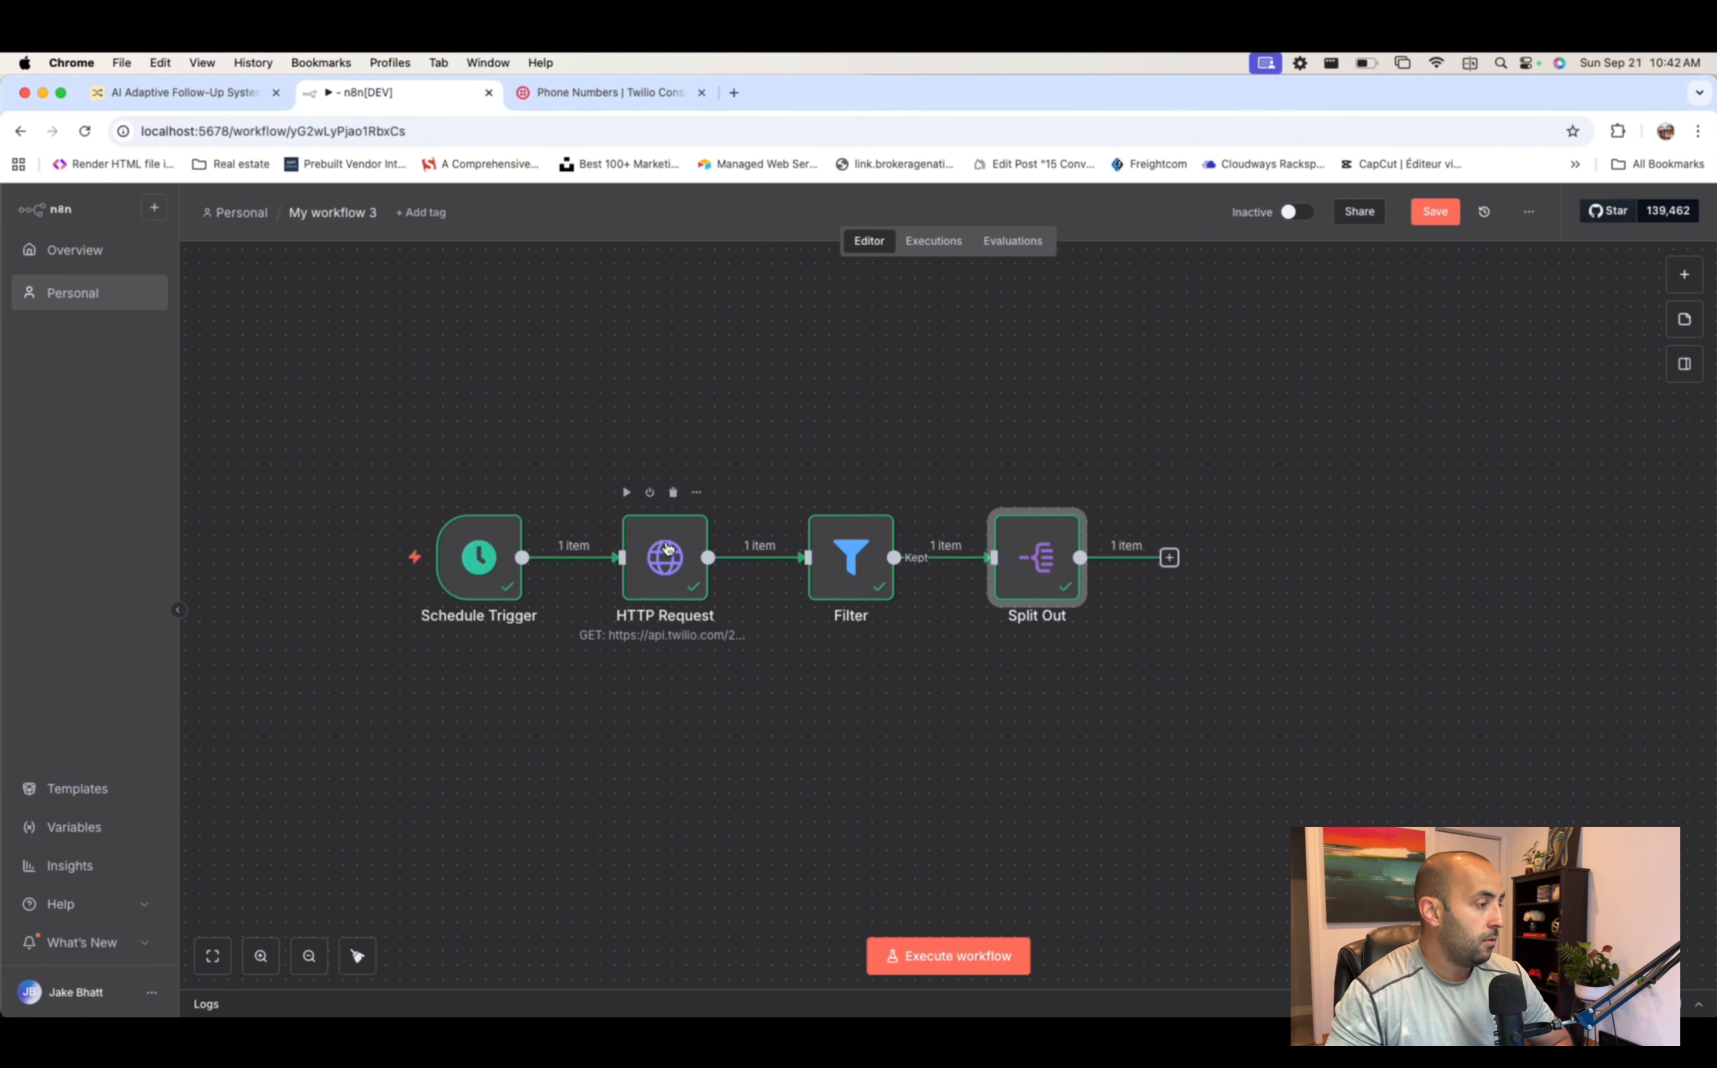
scroll(678, 554, right, 2)
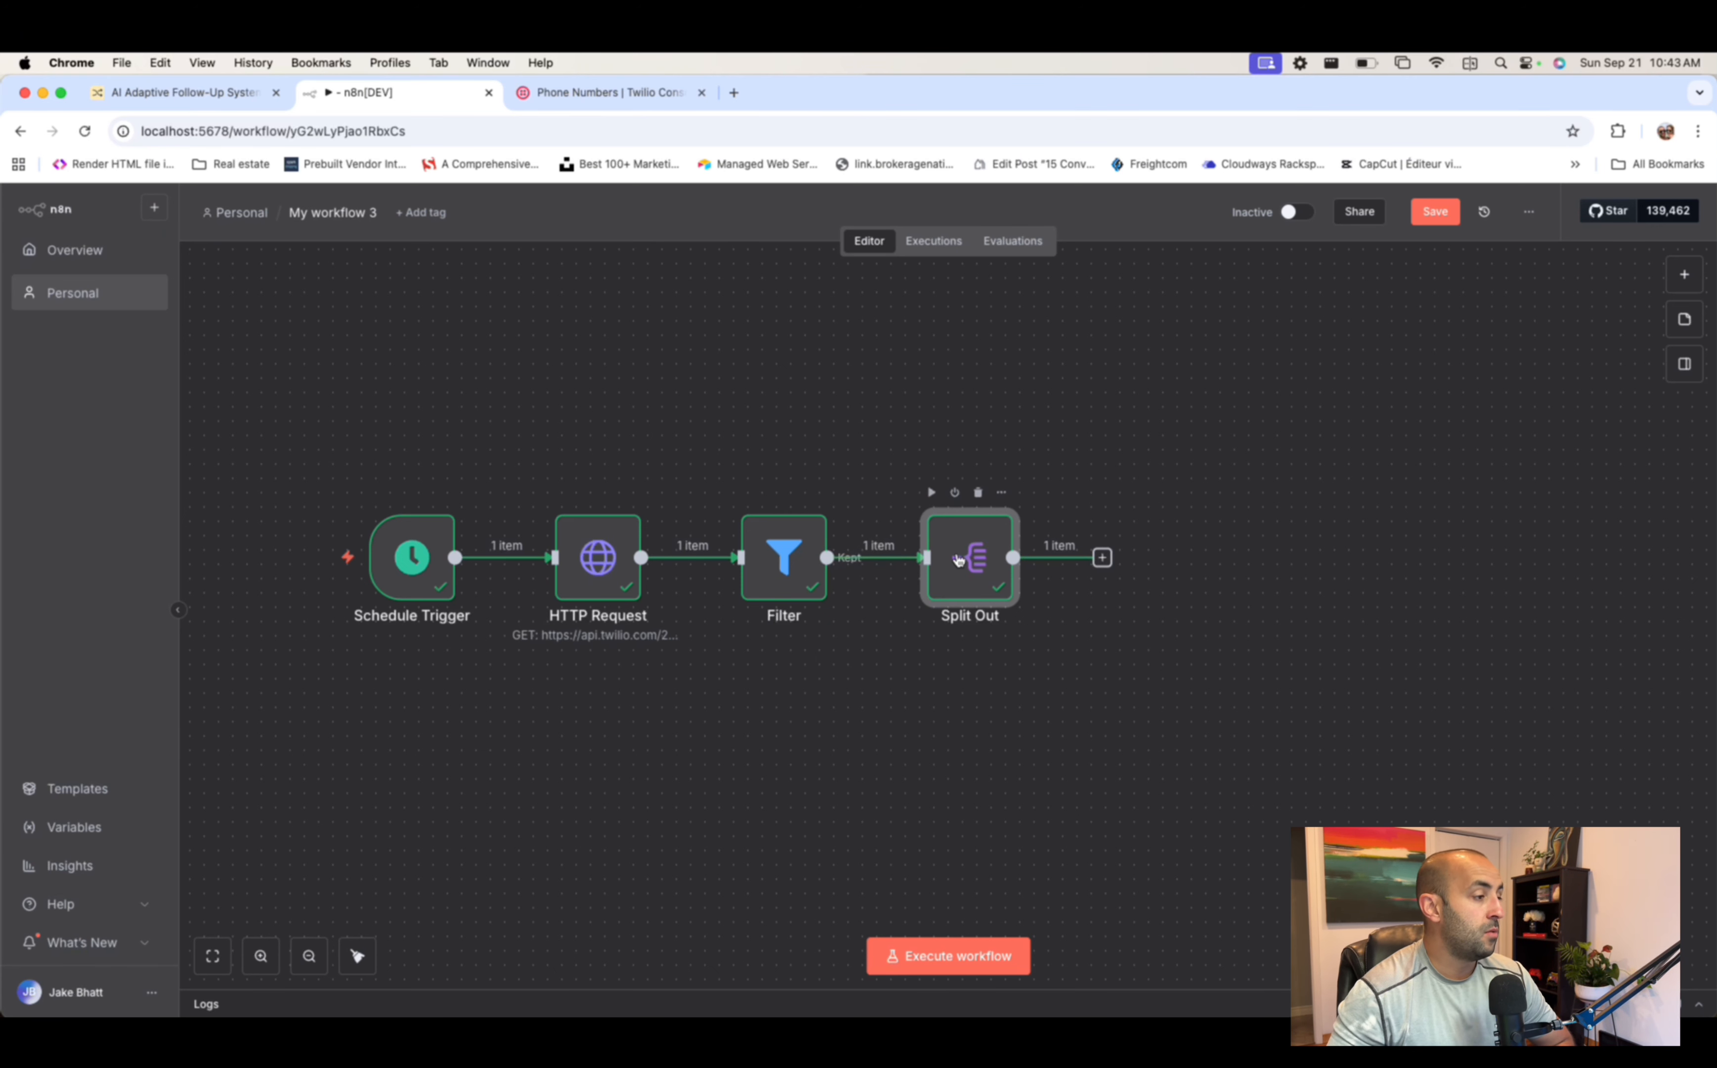
scroll(1034, 428, right, 3)
scroll(1033, 428, right, 1)
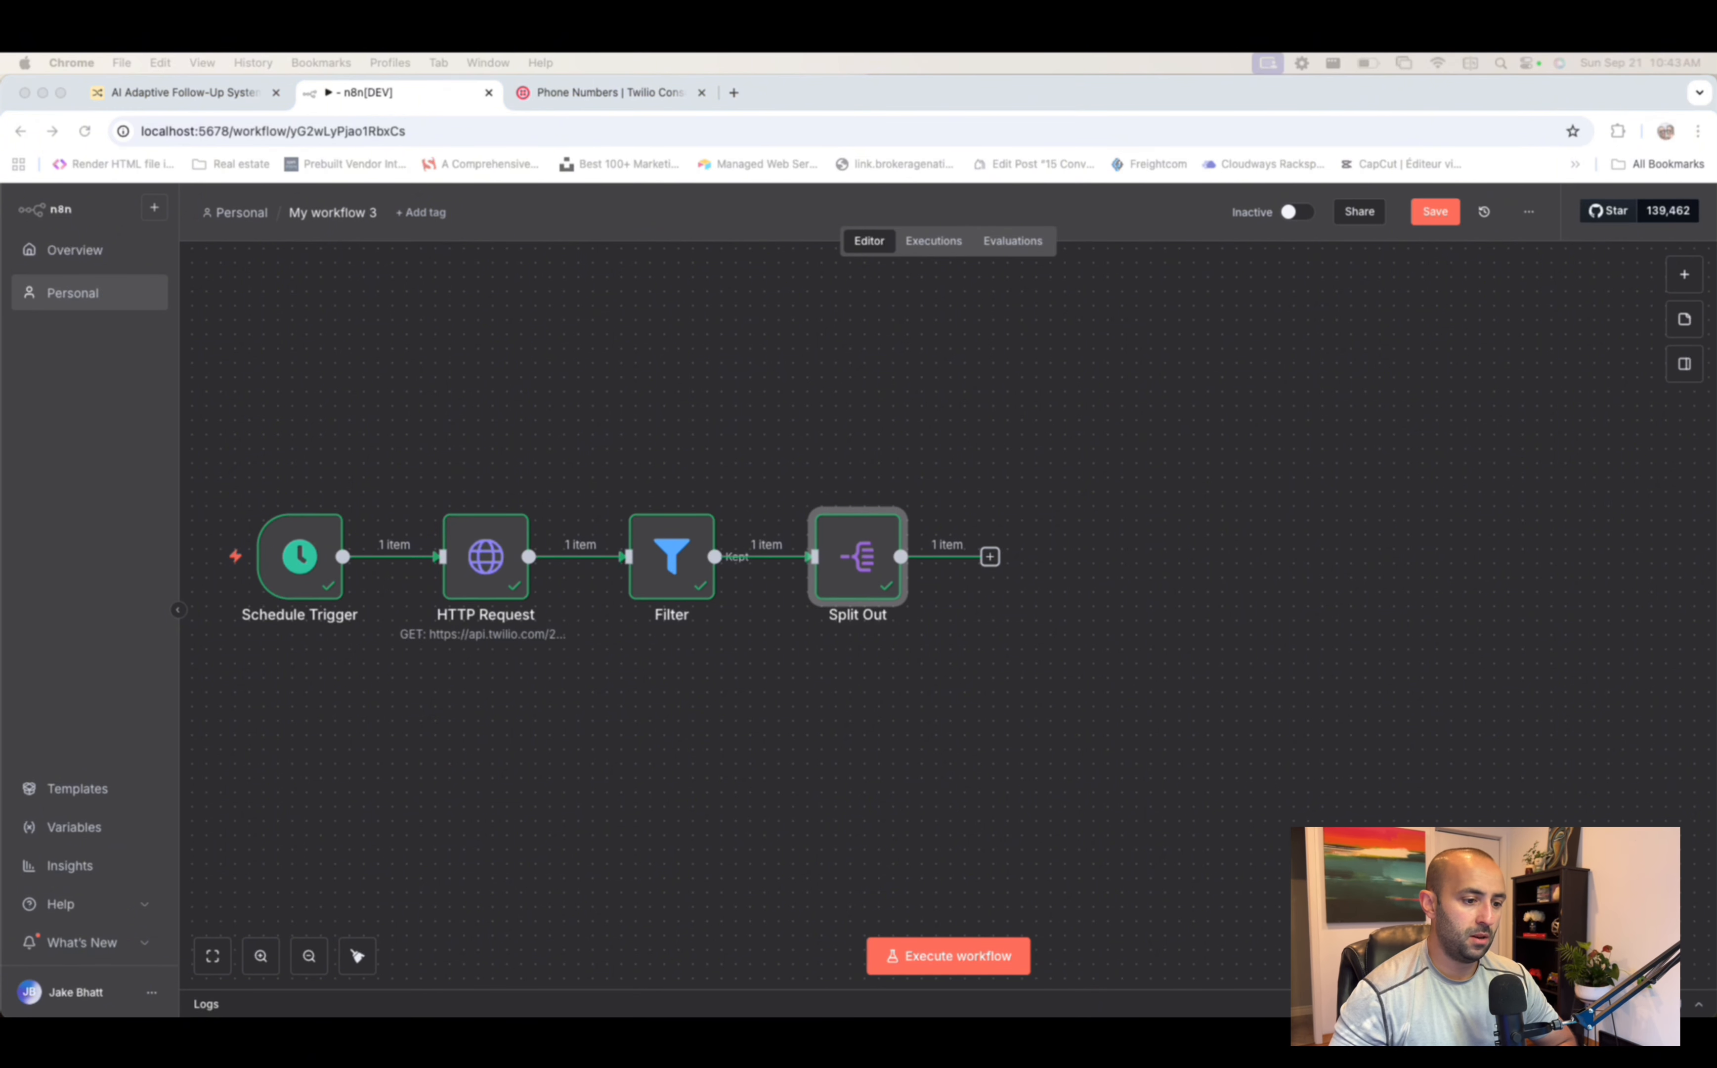
- Add an Airtable 'Search records' step after Split Out using the existing access token credential
click(990, 557)
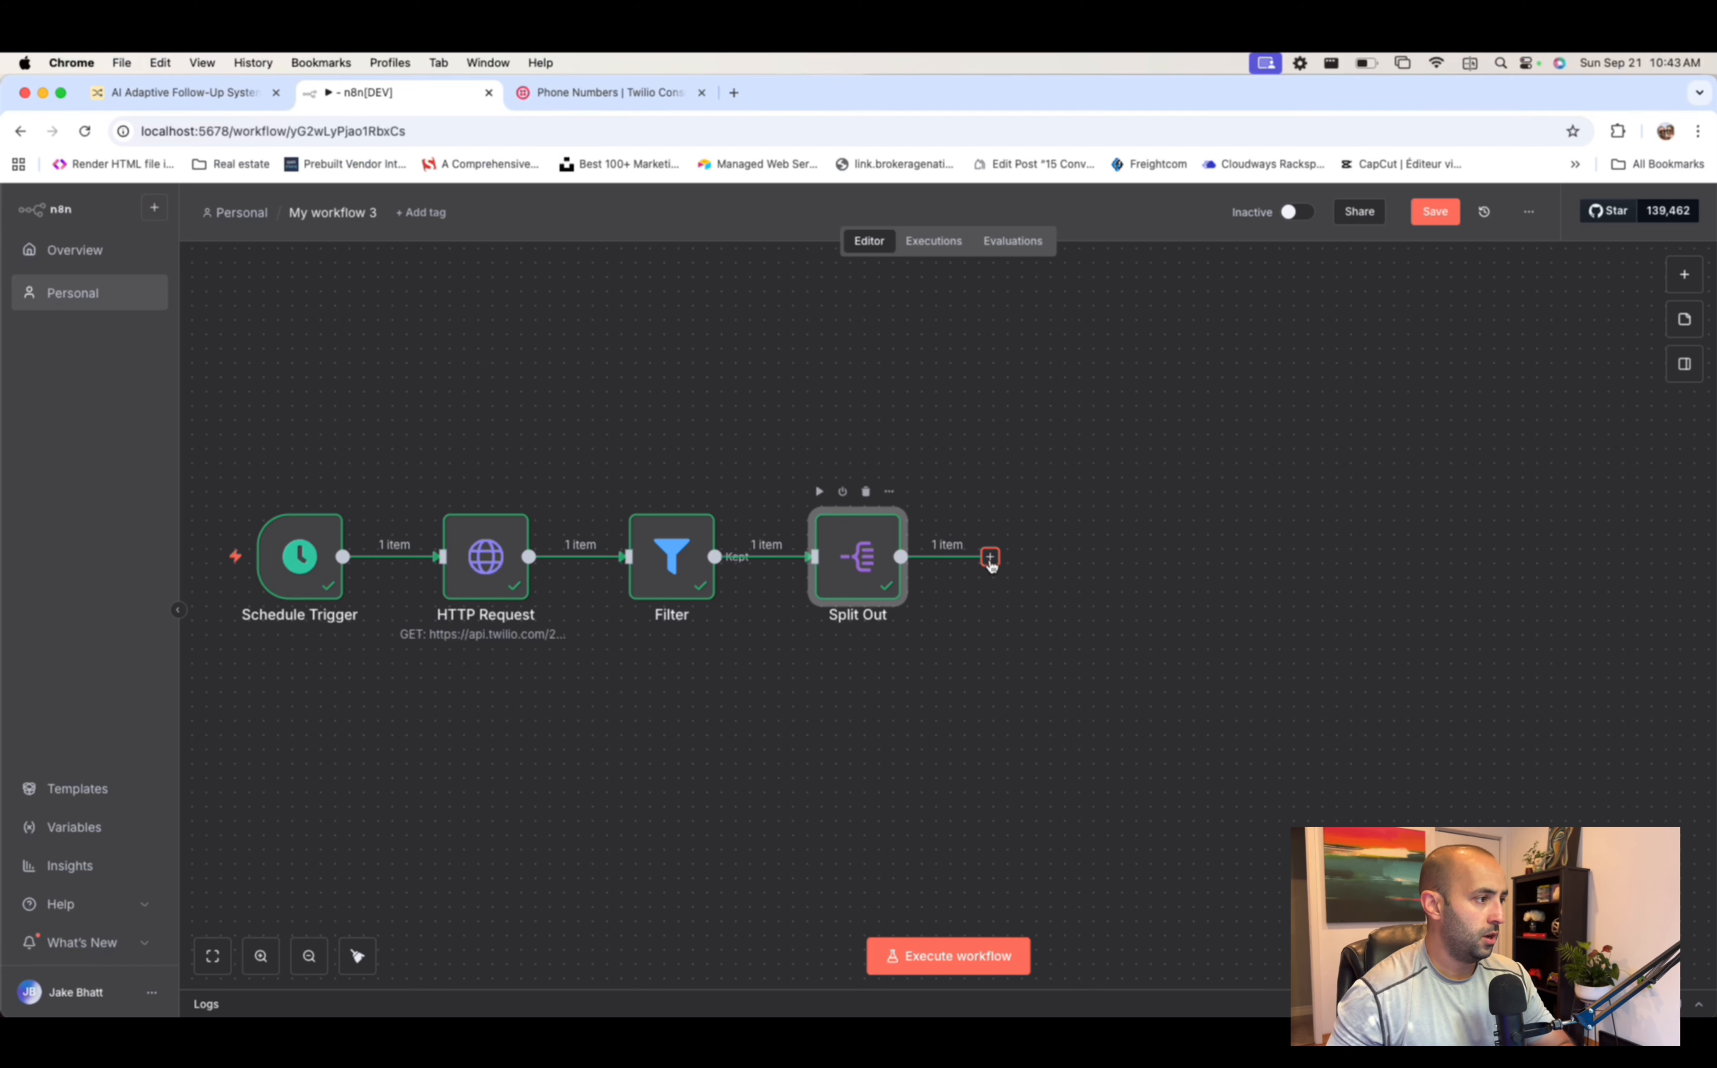
text(airtable)
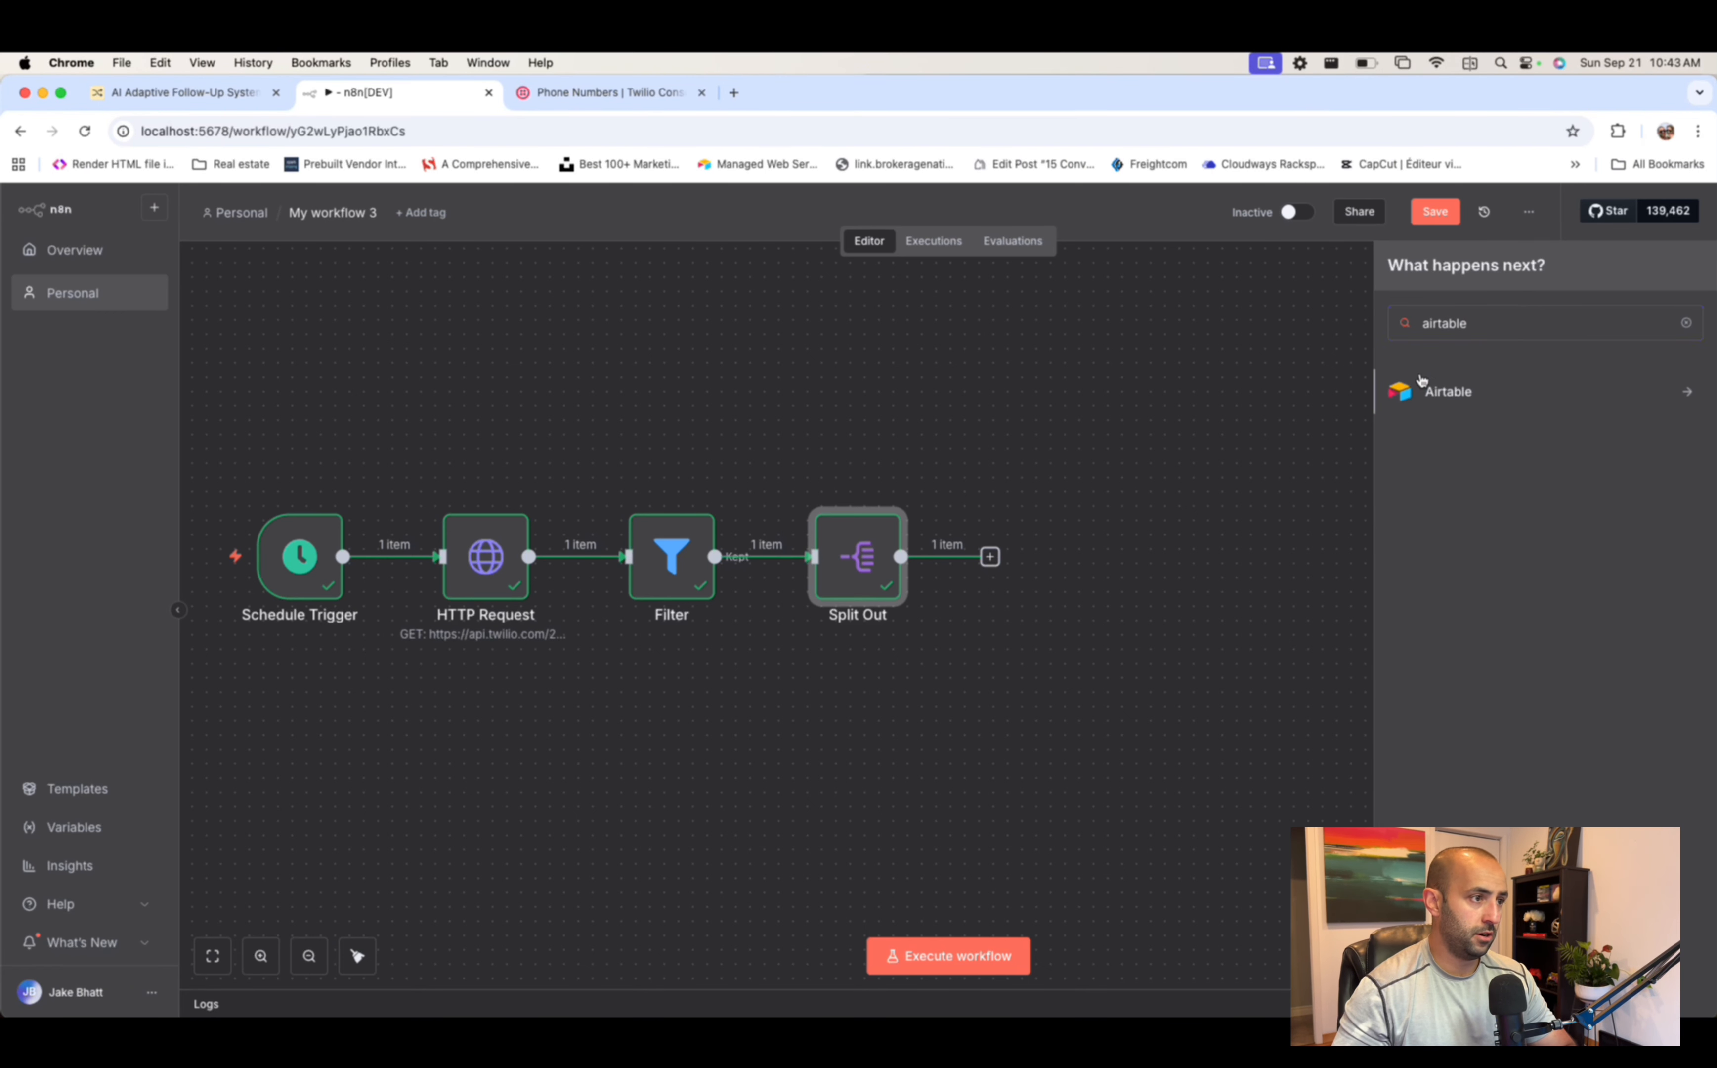
key(Return)
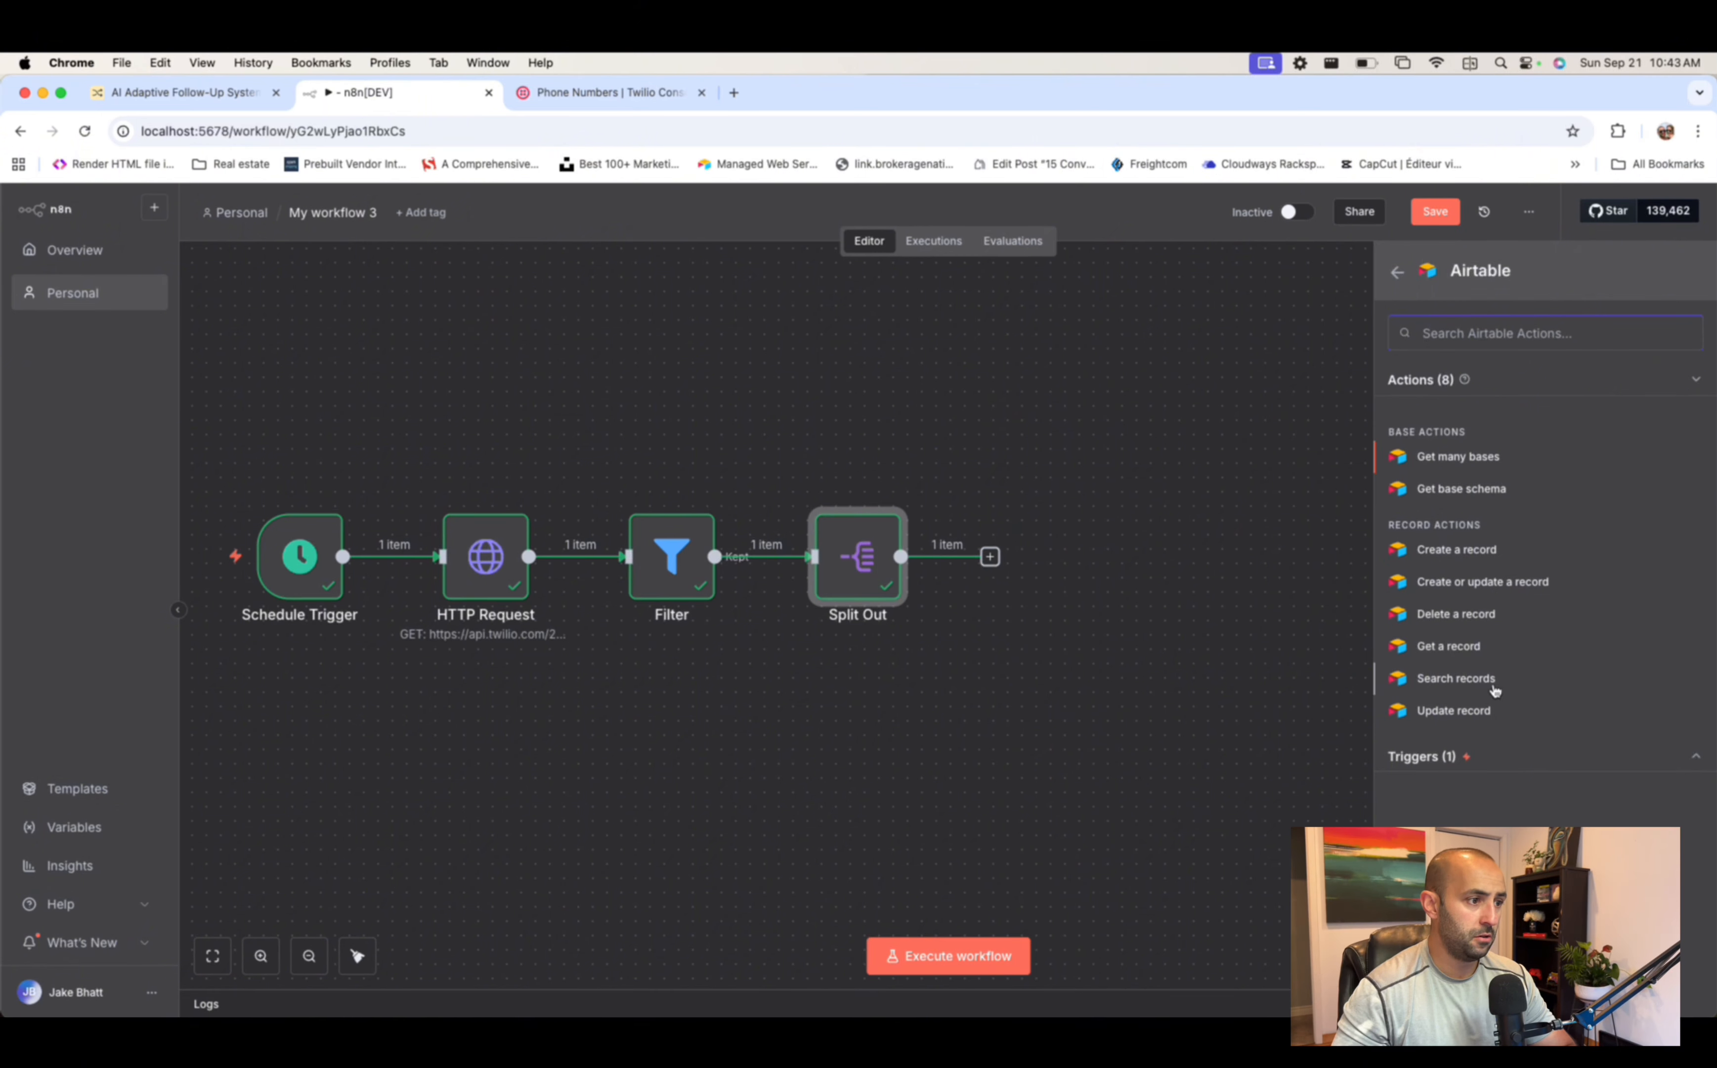
click(1475, 679)
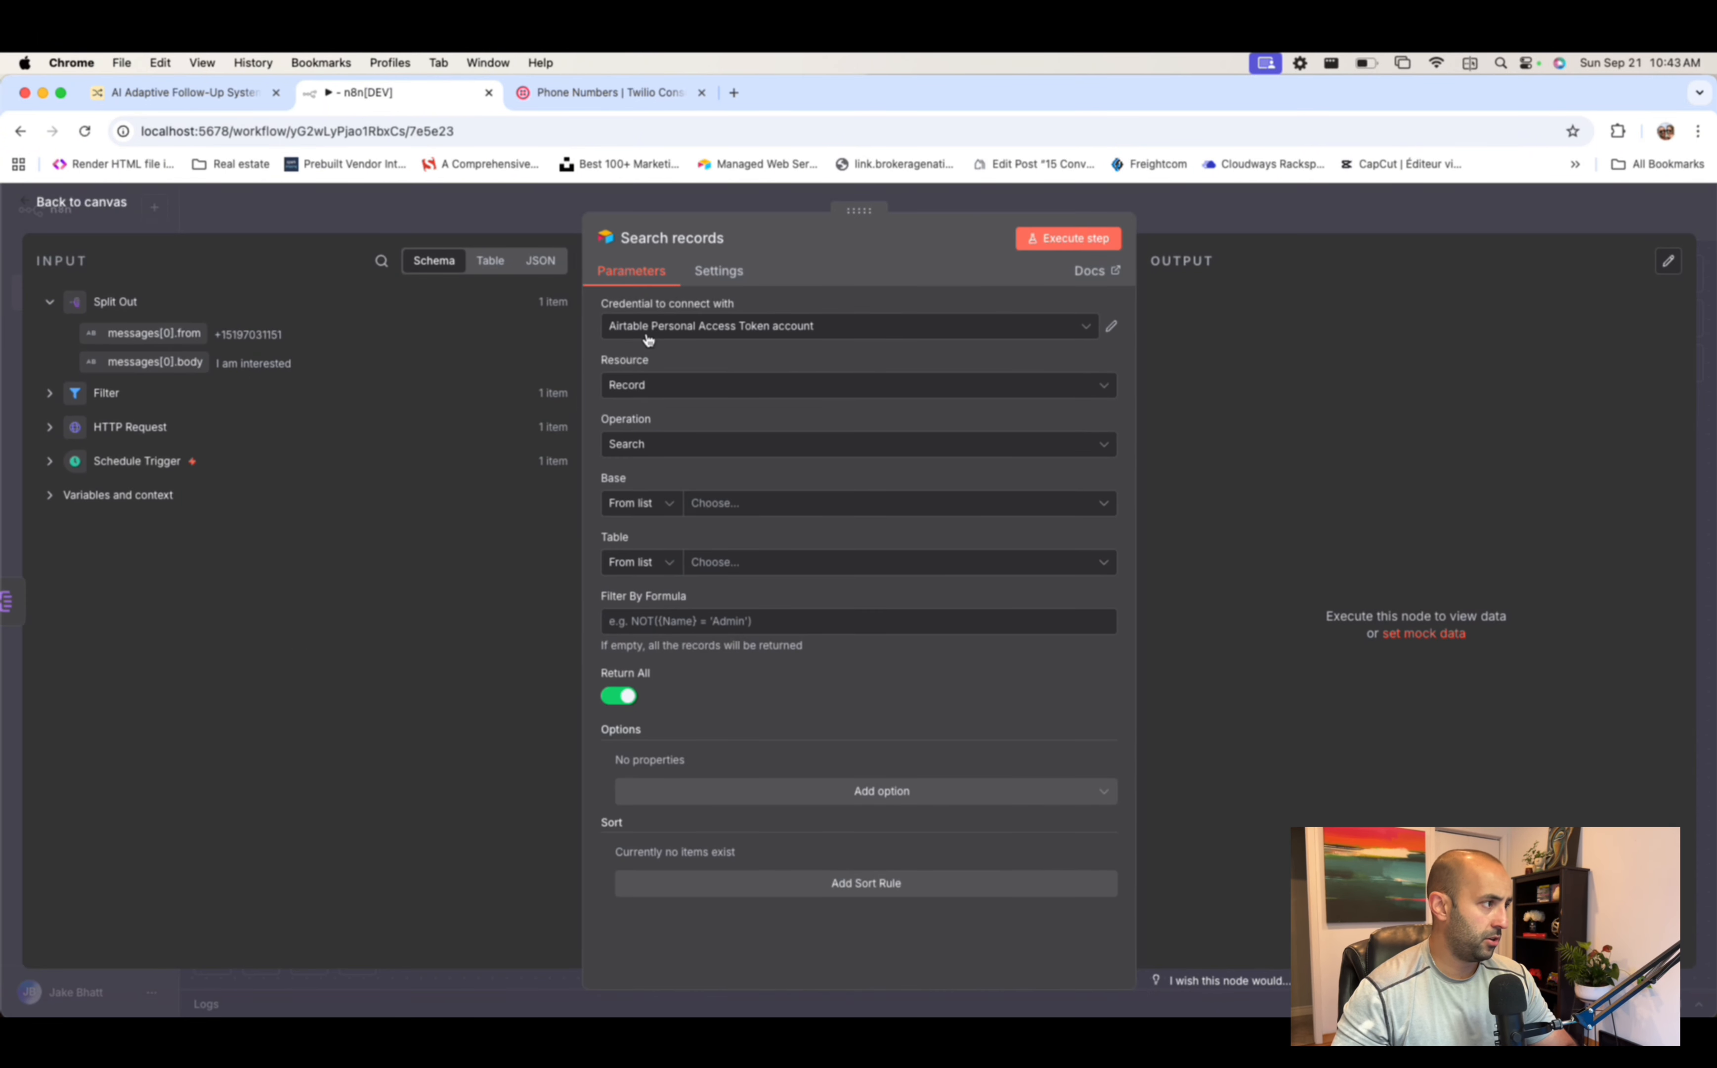
click(739, 331)
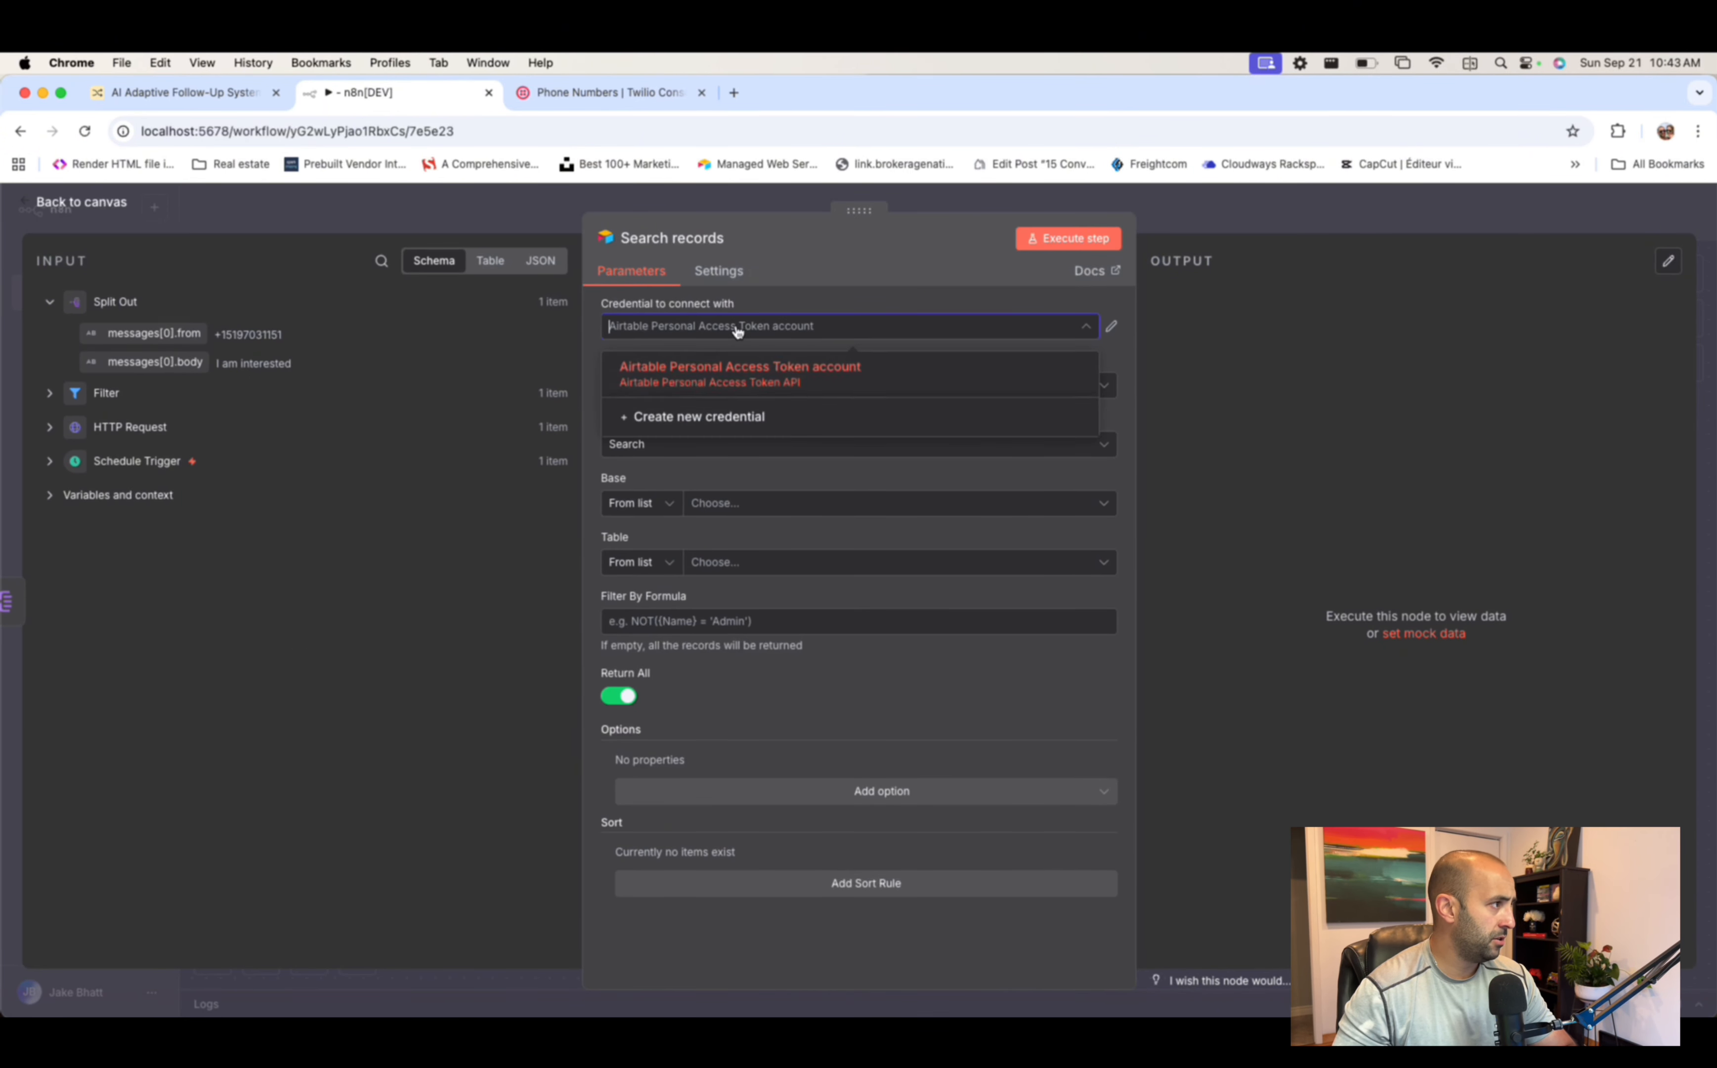
click(796, 354)
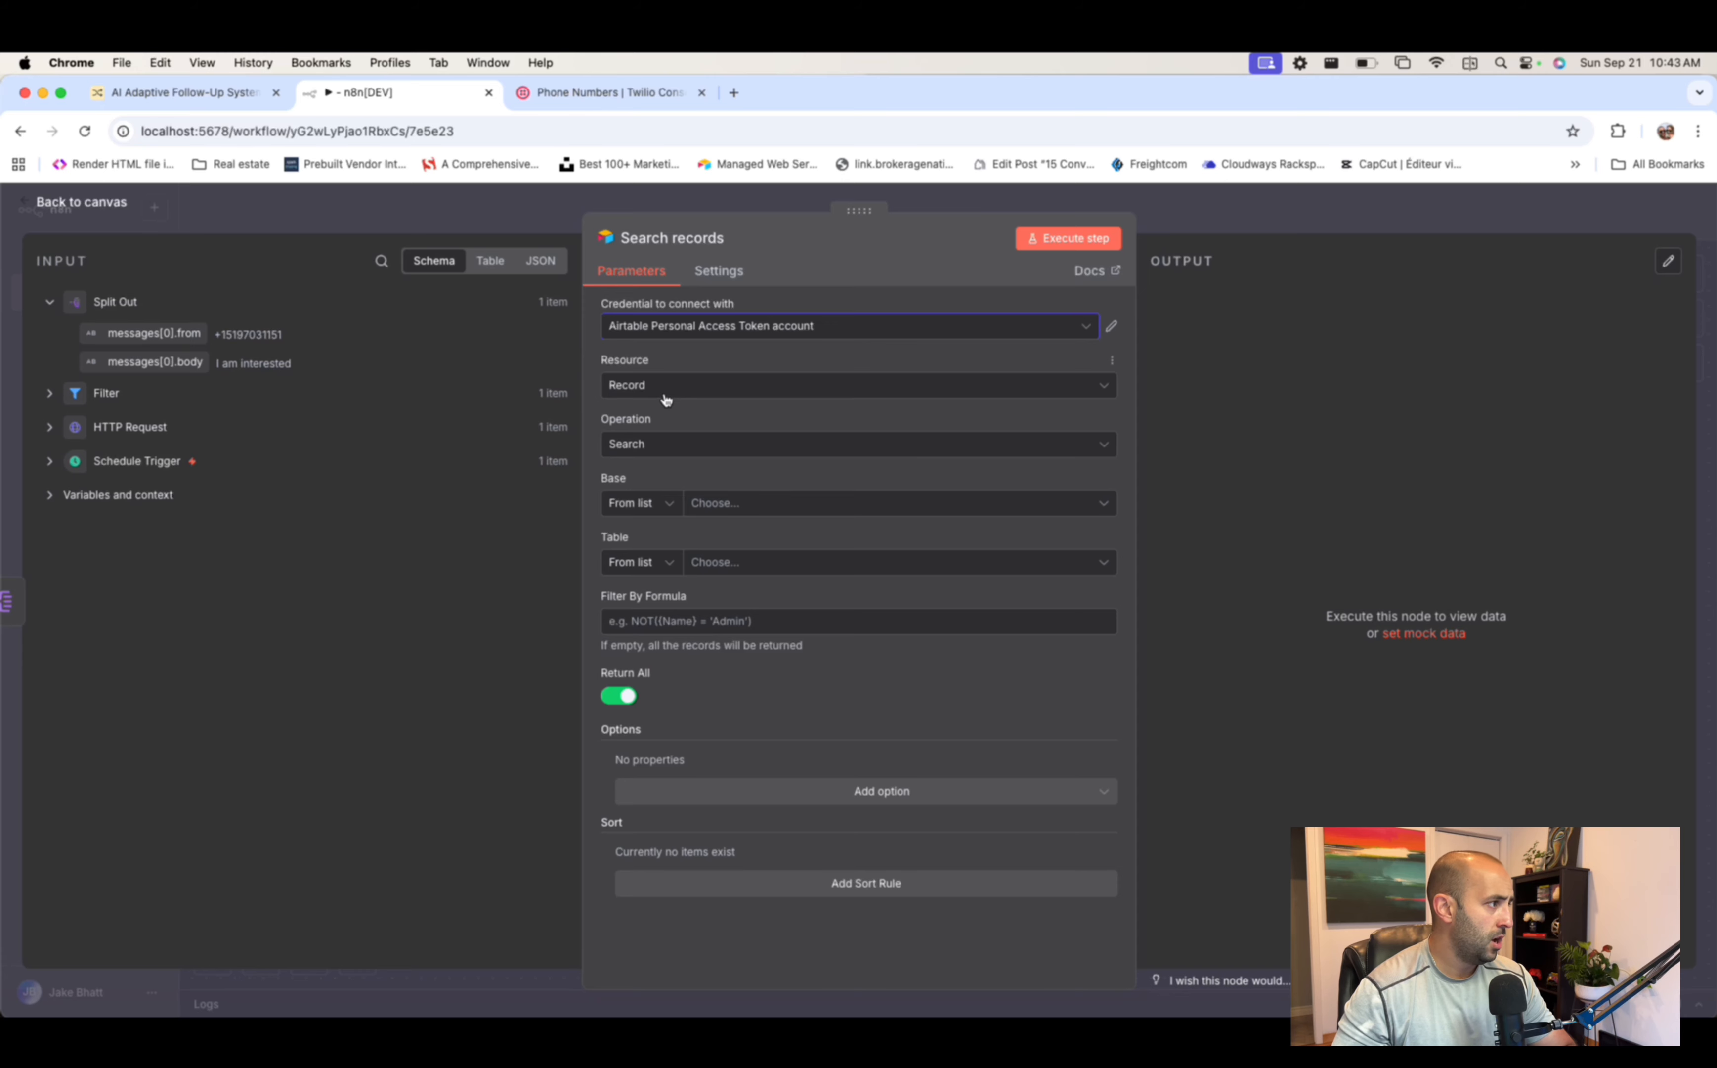
- Target the AI Adaptive Follow-Up System base and its Leads 2 table
click(767, 504)
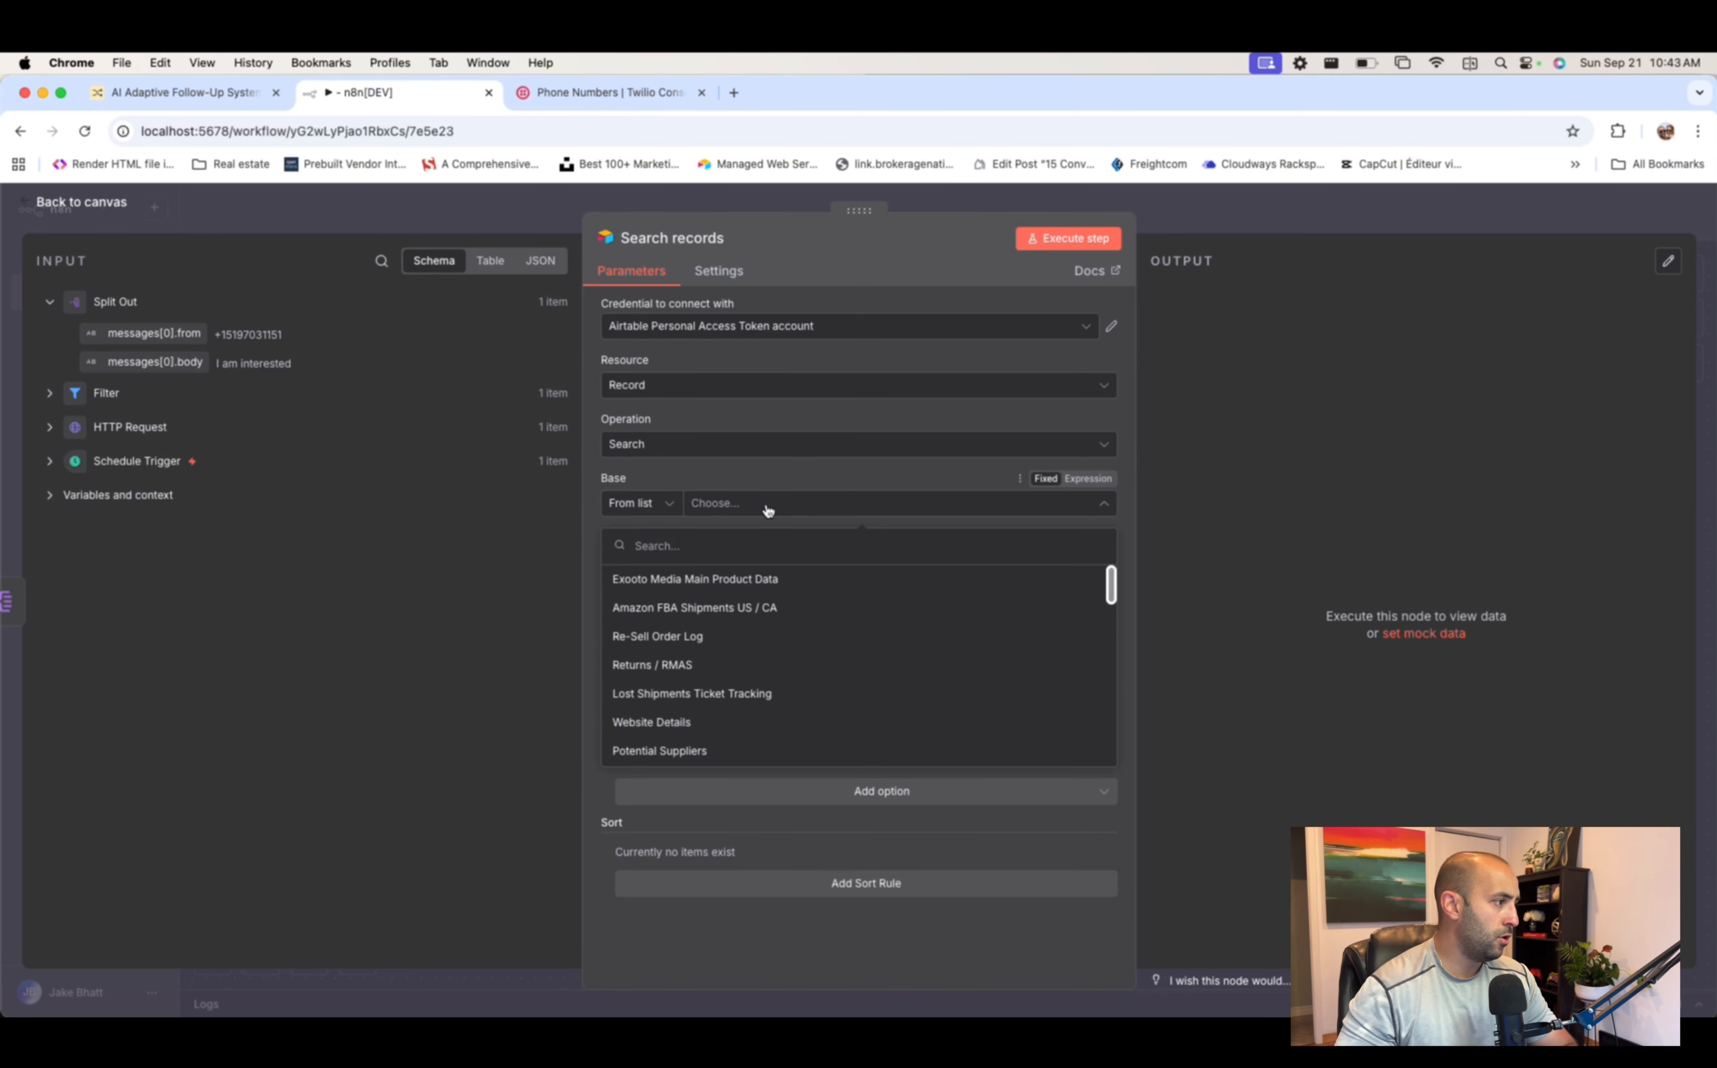
text(ai )
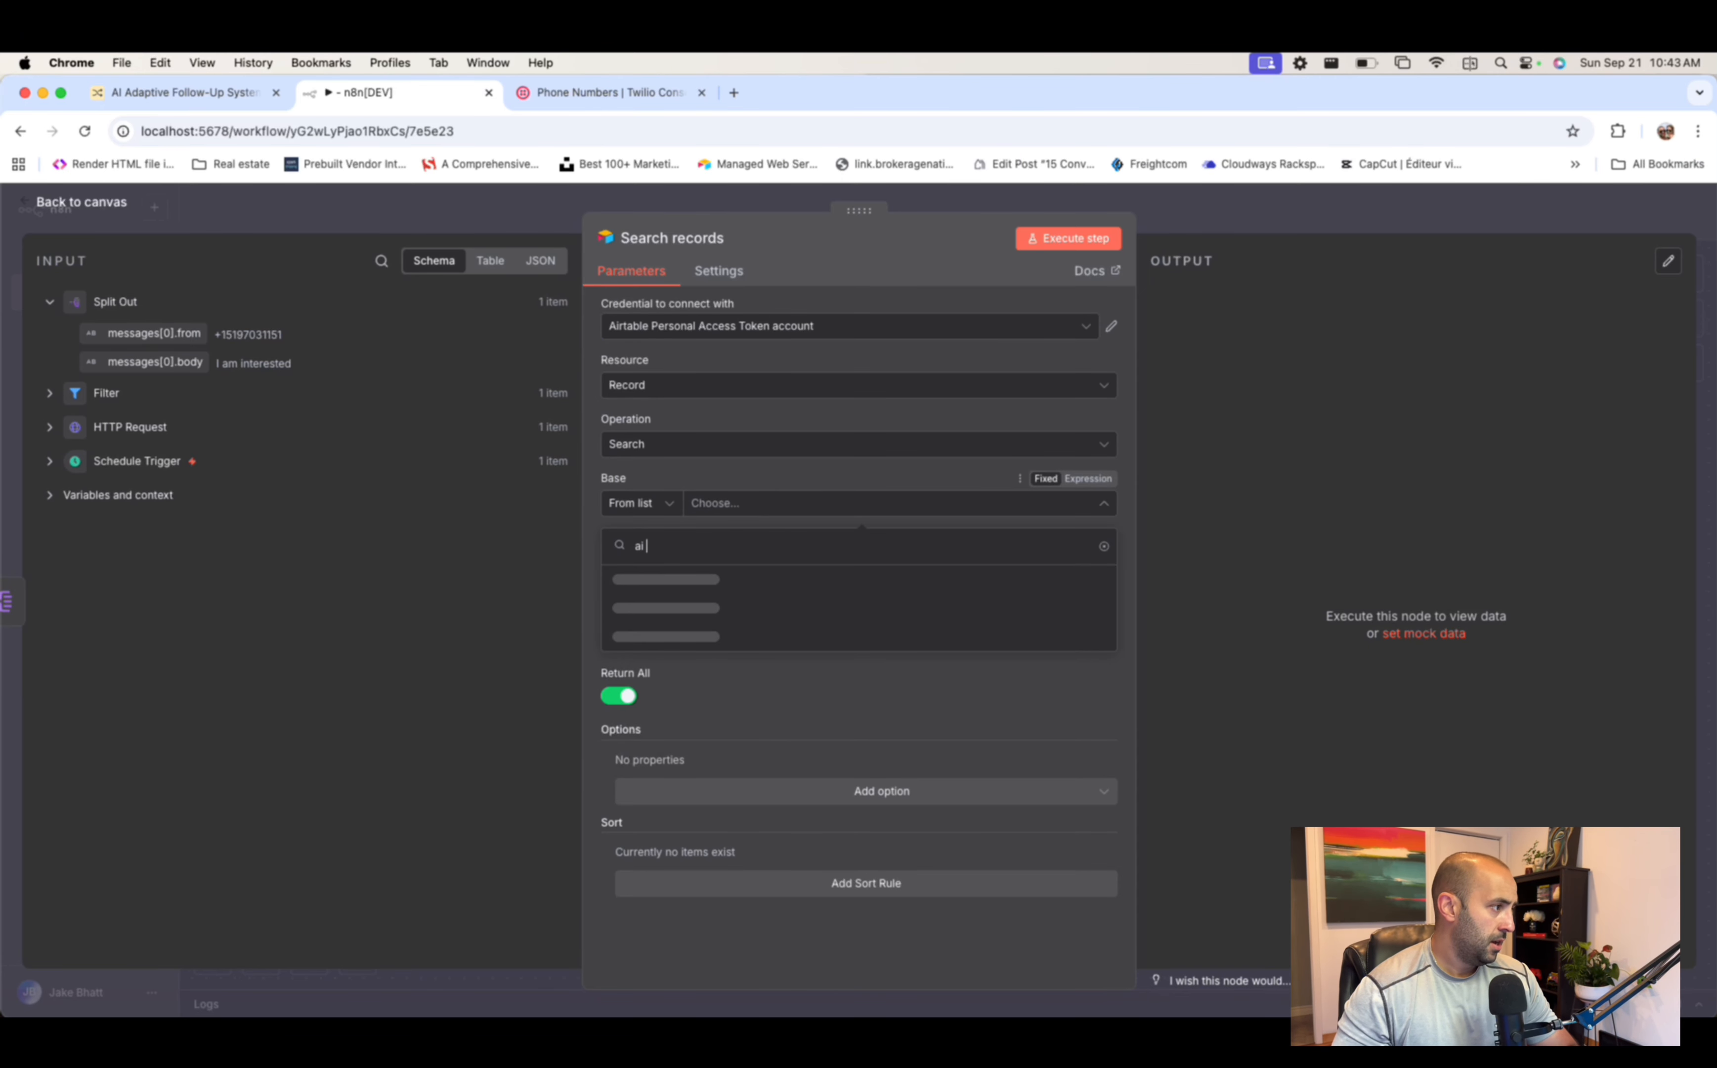
text(adap)
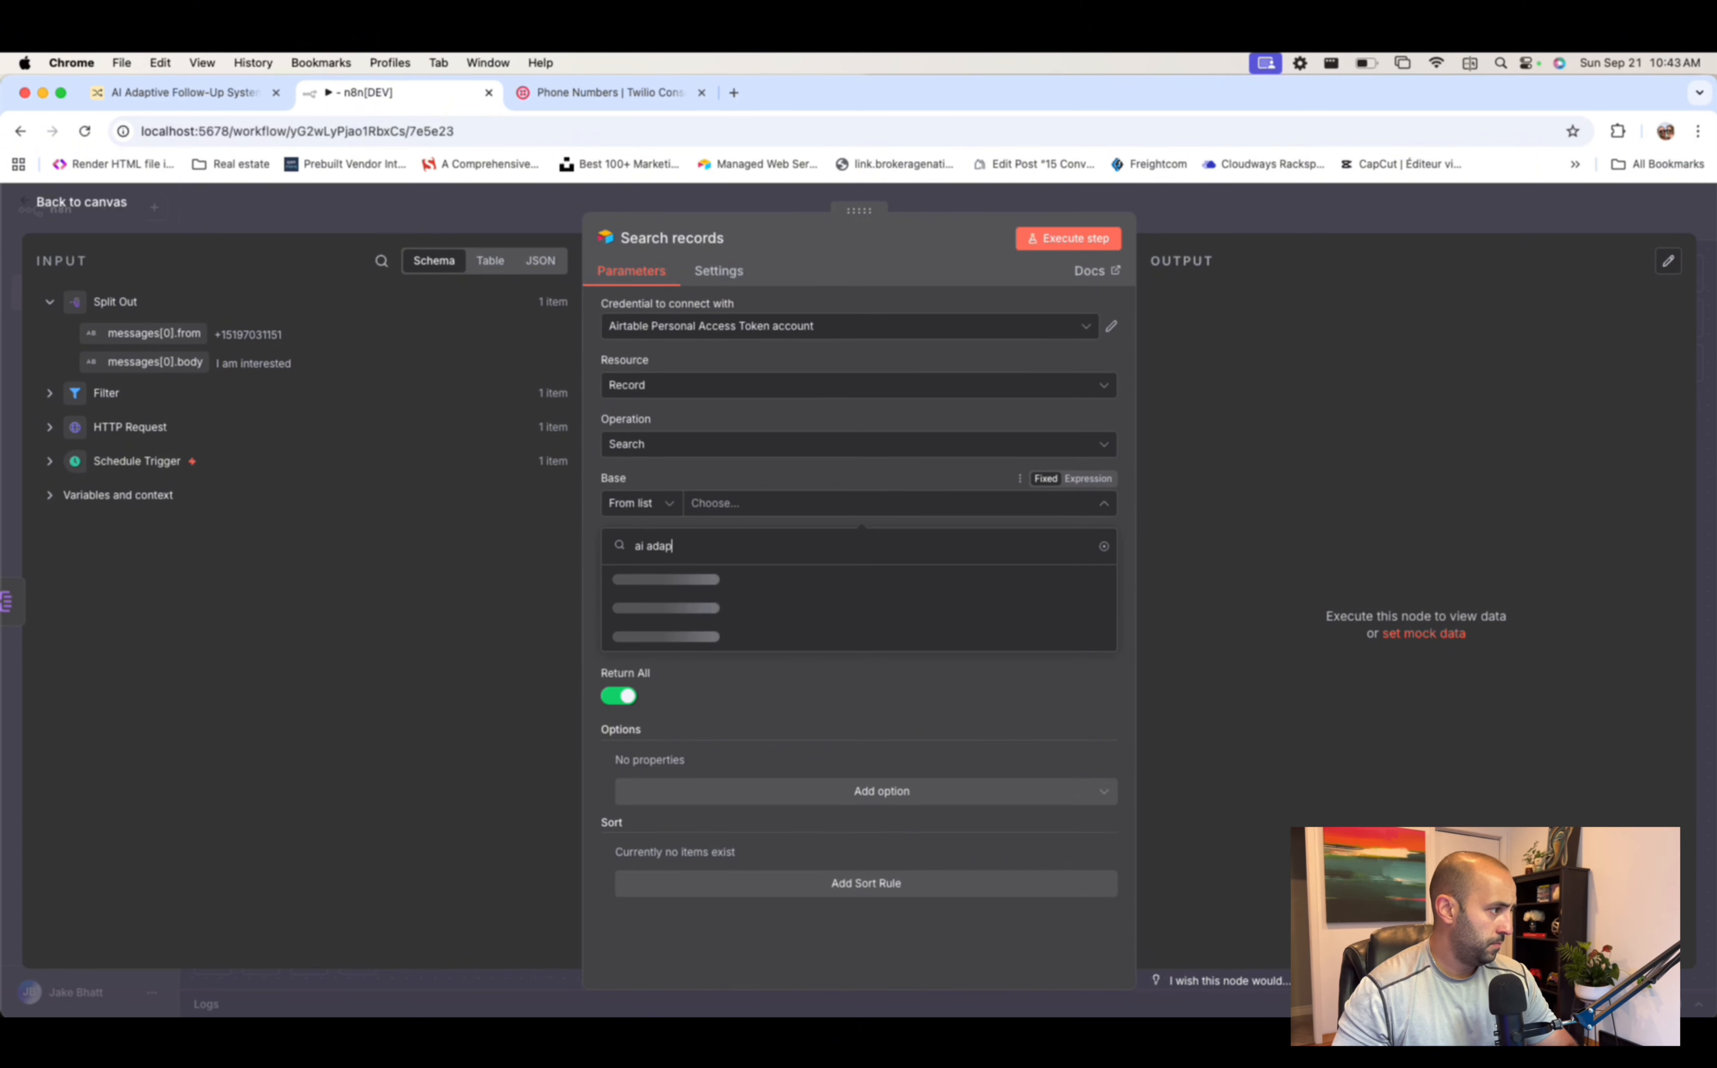
click(768, 579)
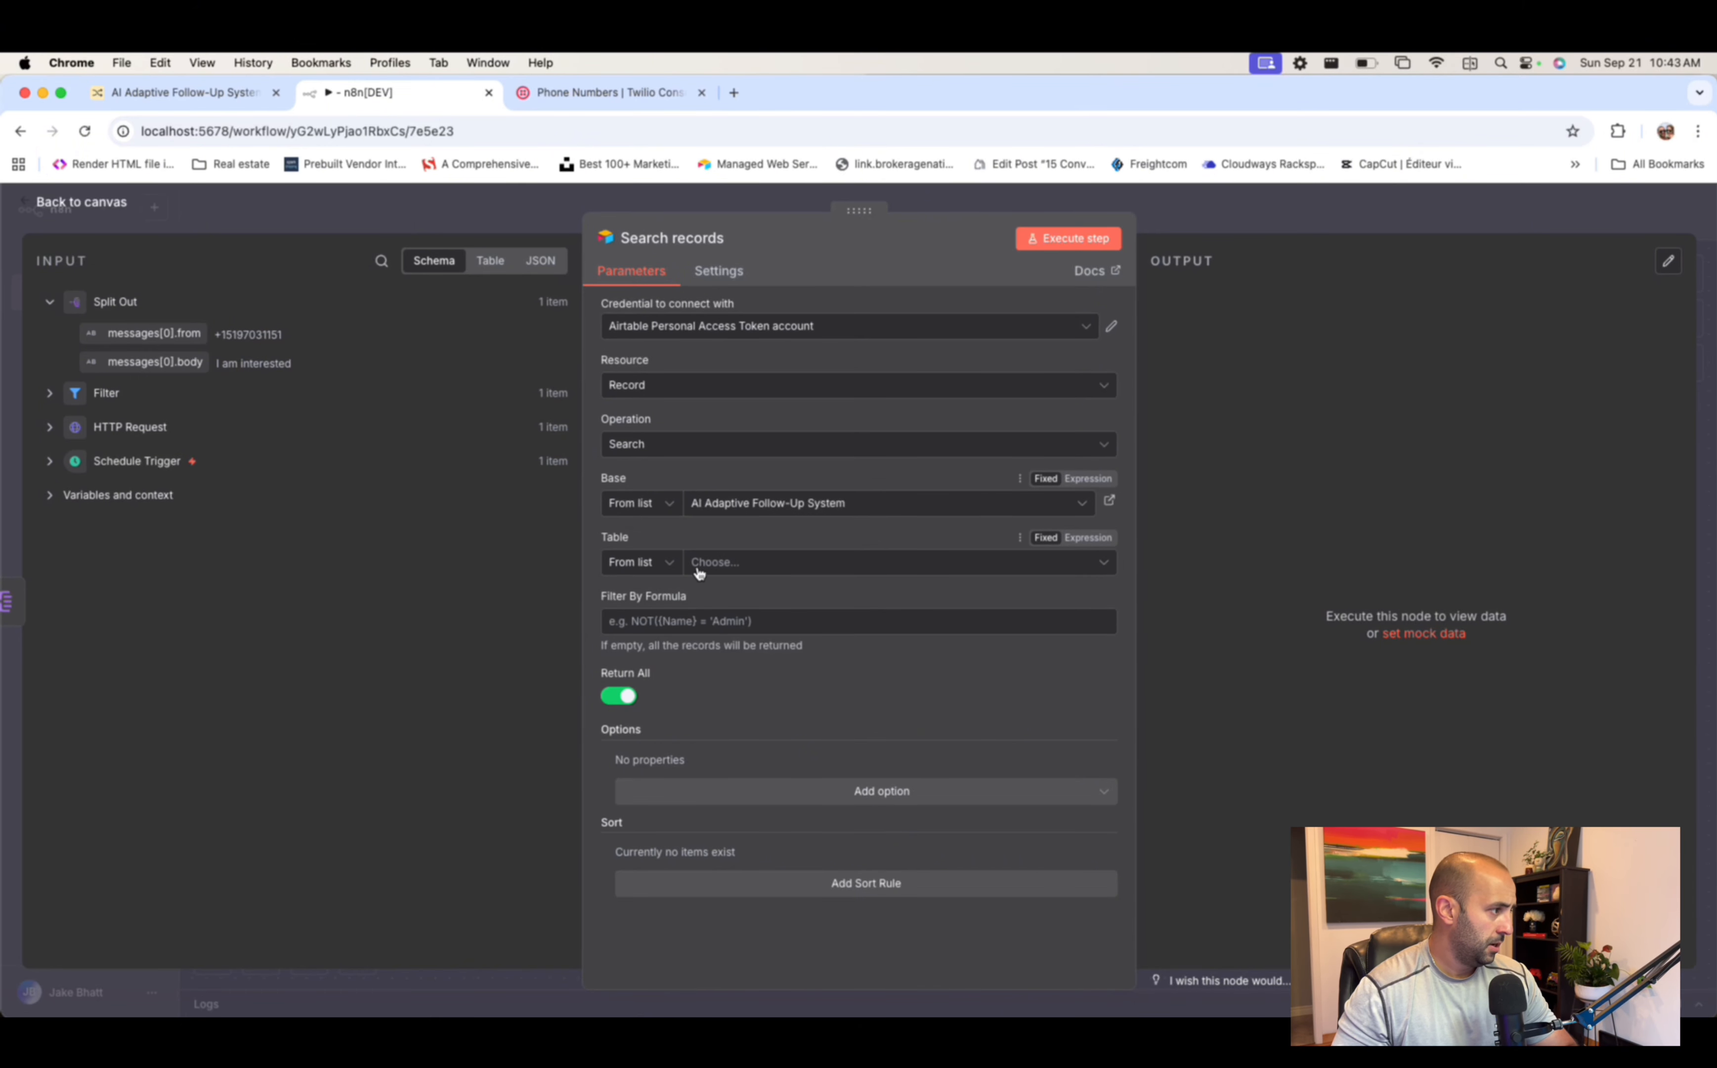
click(702, 564)
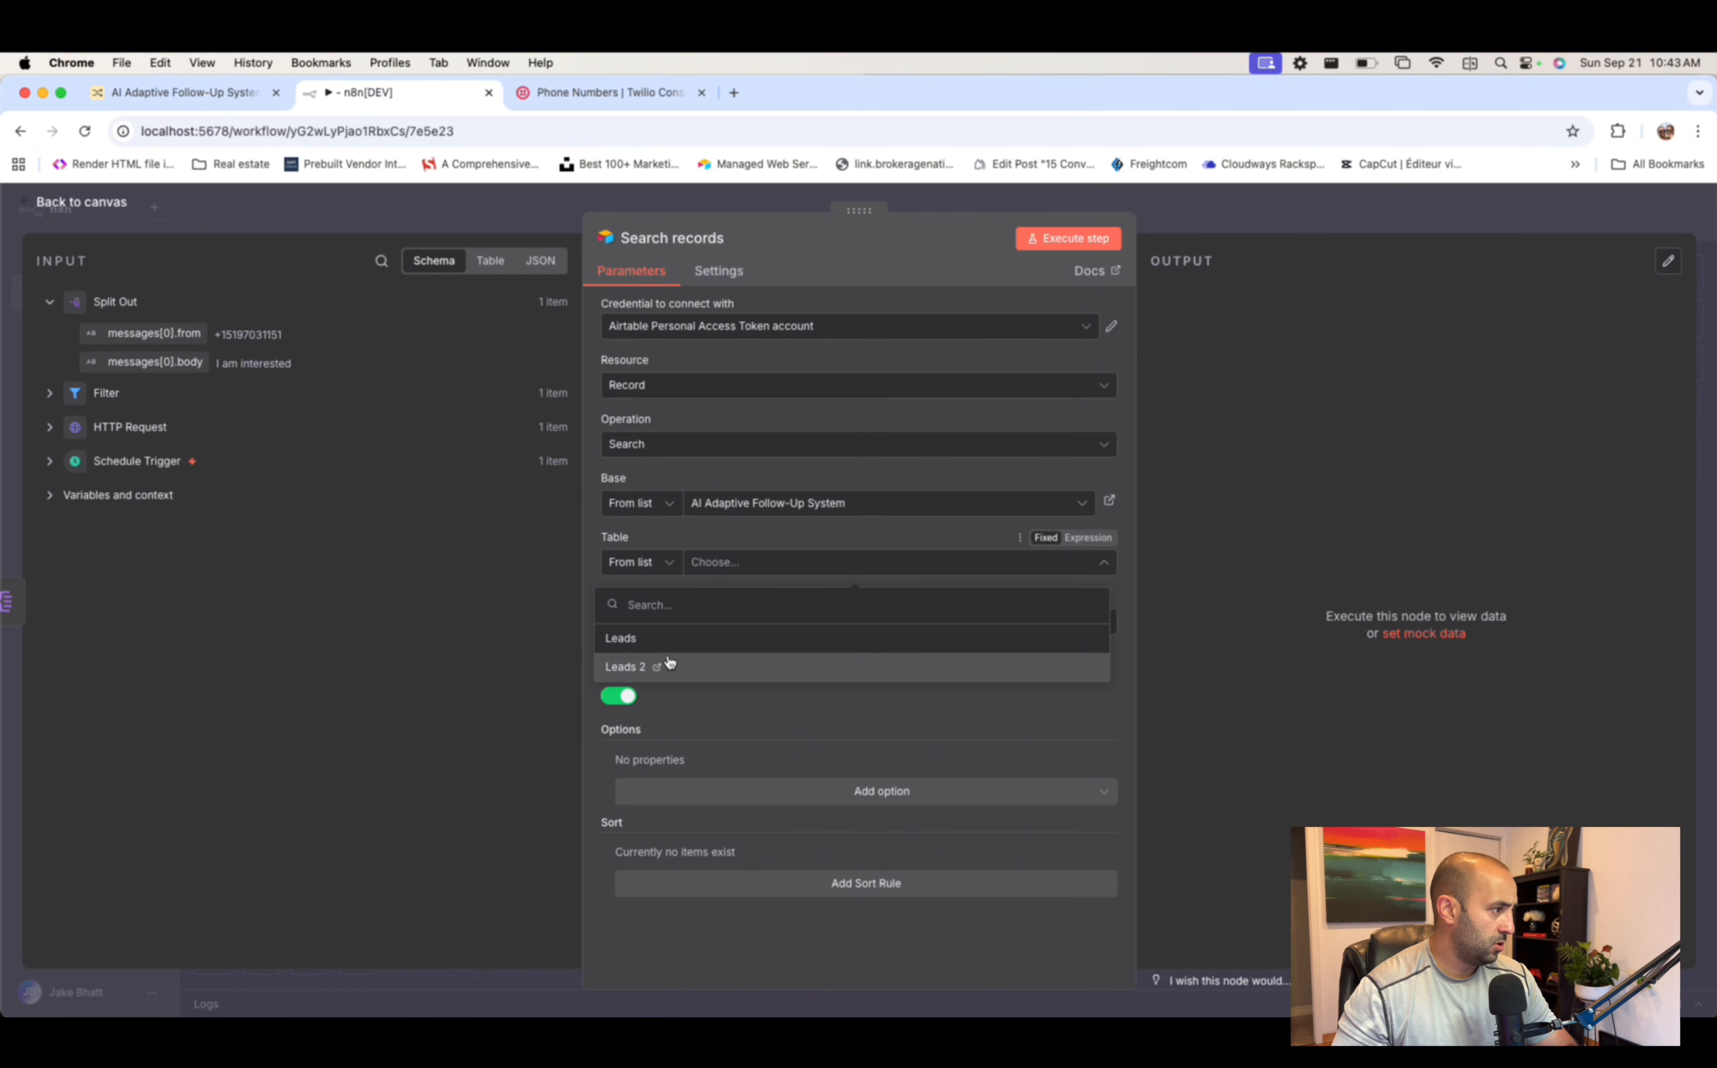
click(627, 666)
click(717, 619)
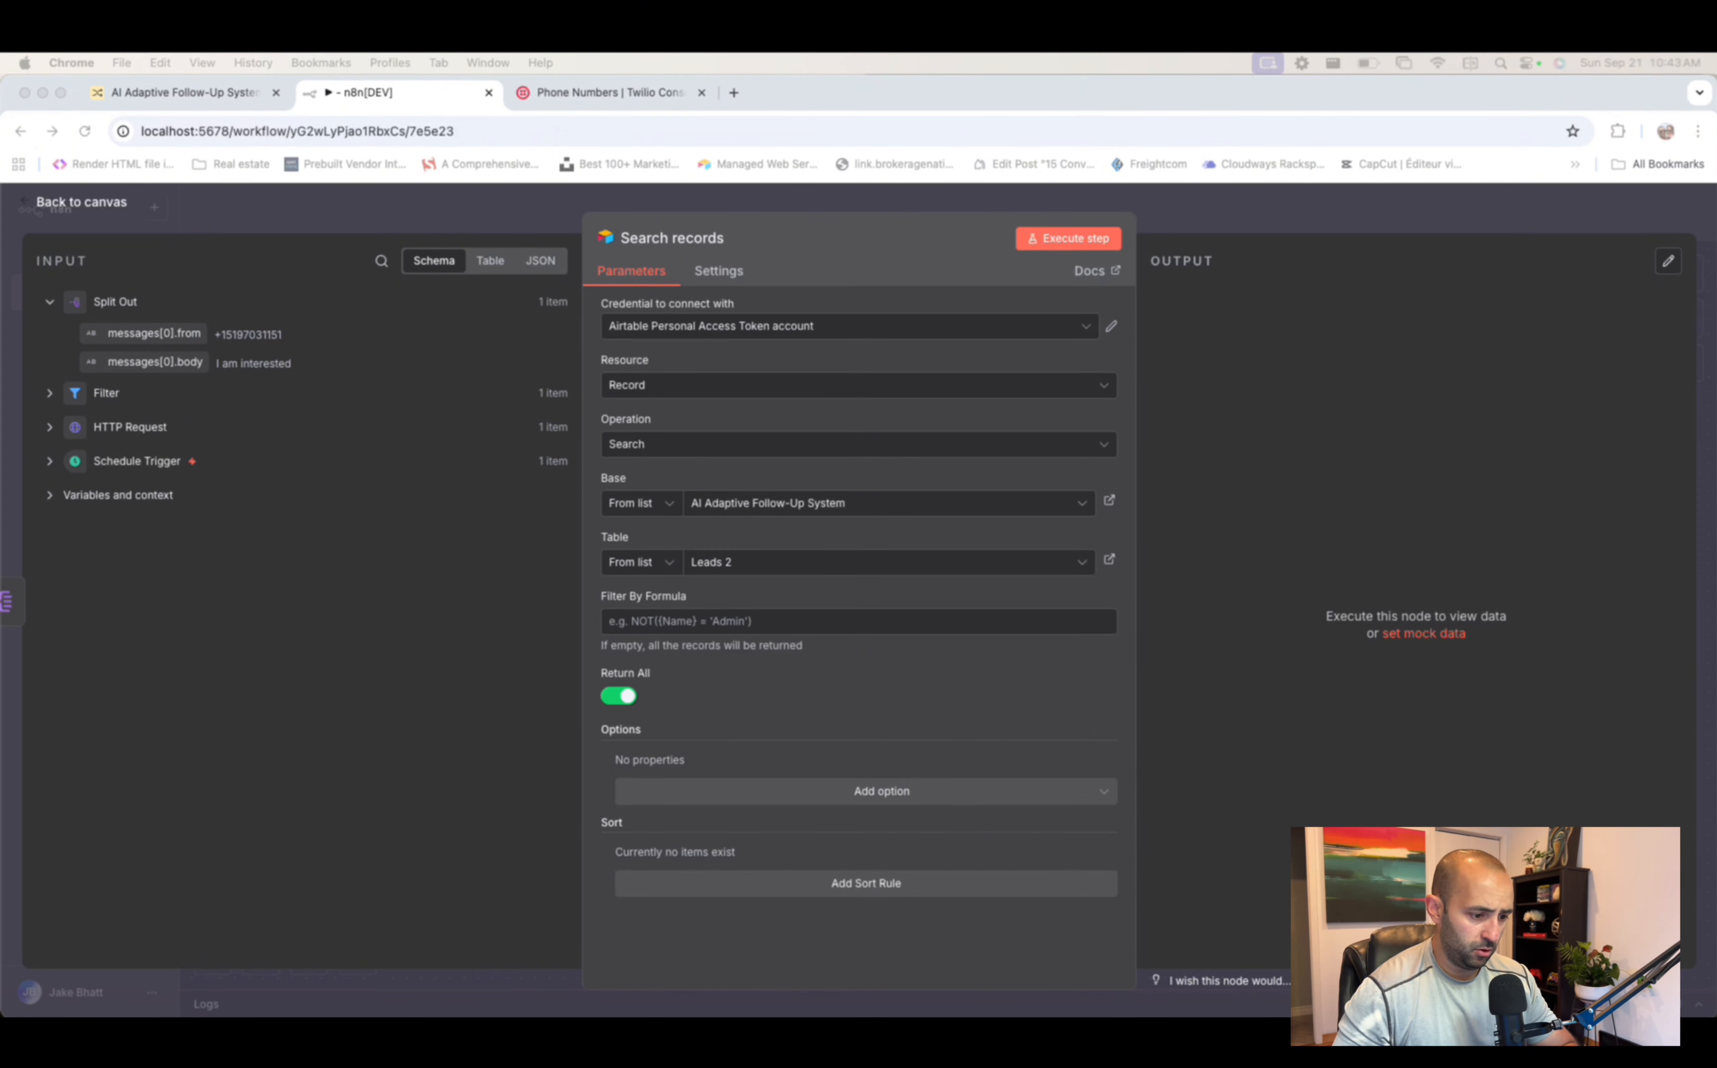
- Paste an AND Filter By Formula matching Phone to messages[0].from with Pause 0 or blank, and check its result
click(750, 622)
text(AND(   {Phone} = "{{ $json['messages[0].from'] }}",   OR({Pause} = 0, {Pause} = BLANK()) ))
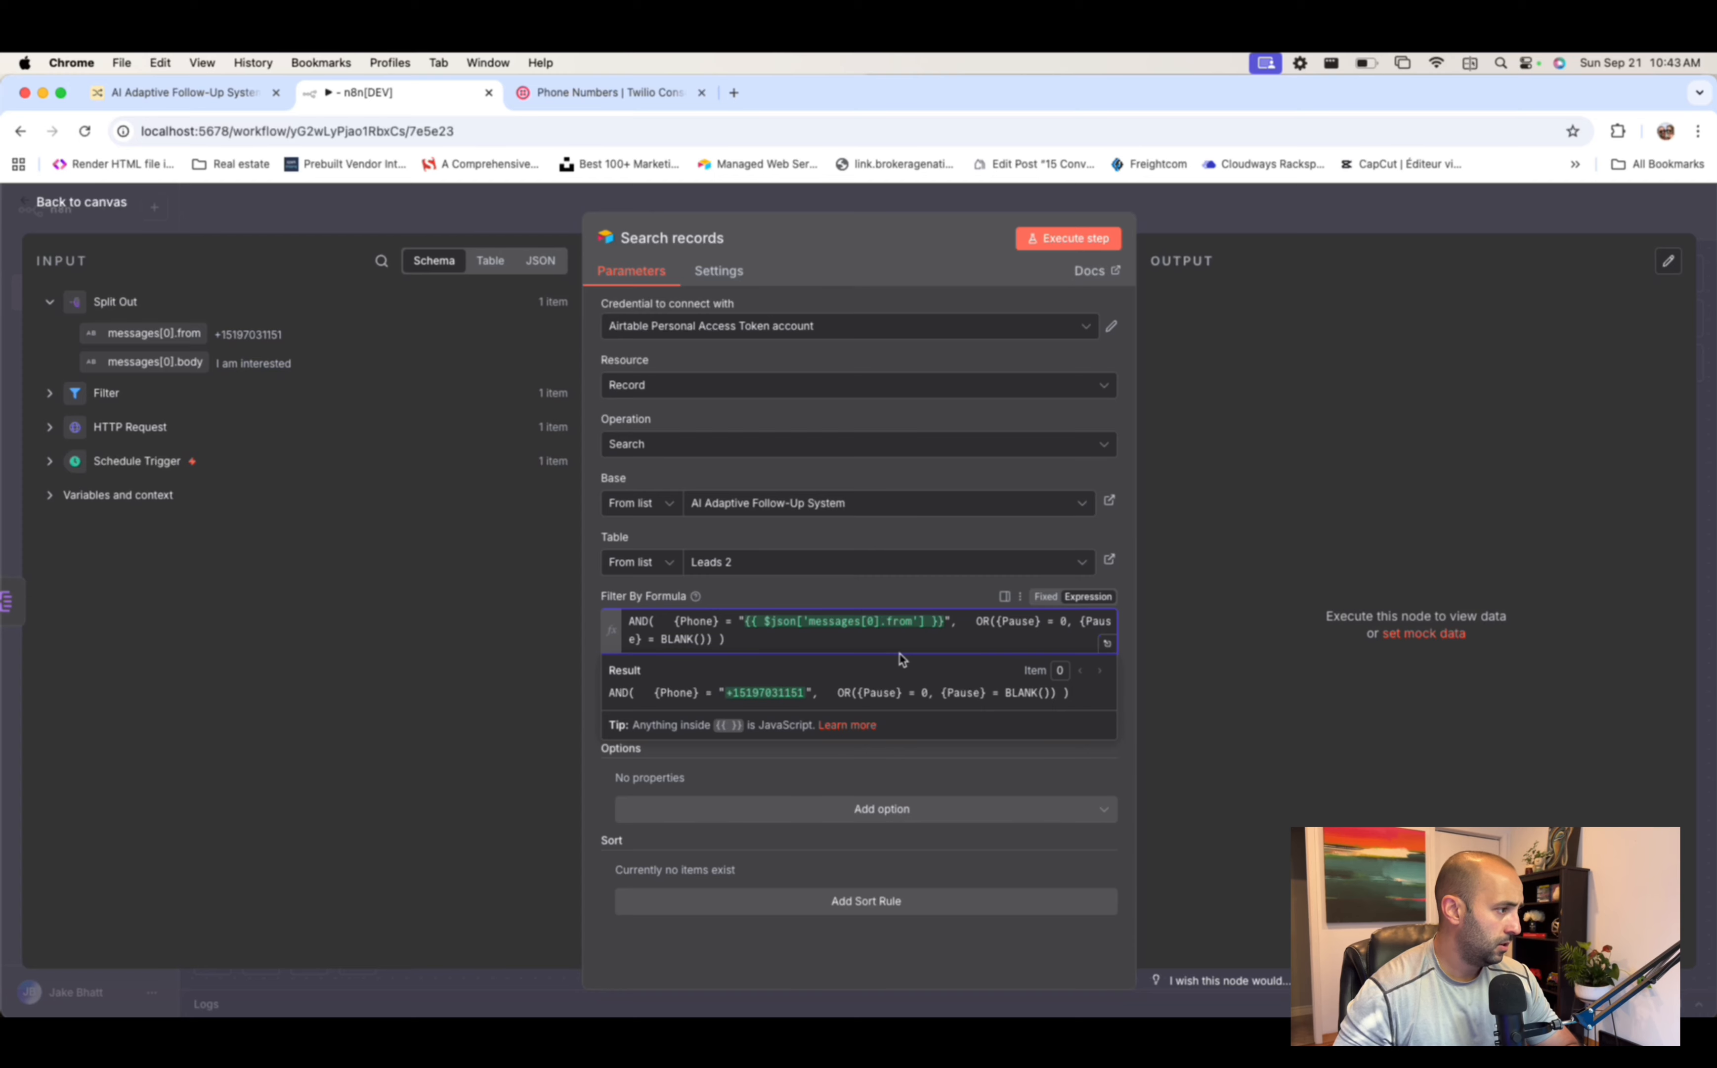
key(super+a)
click(932, 641)
key(super+a)
key(super+c)
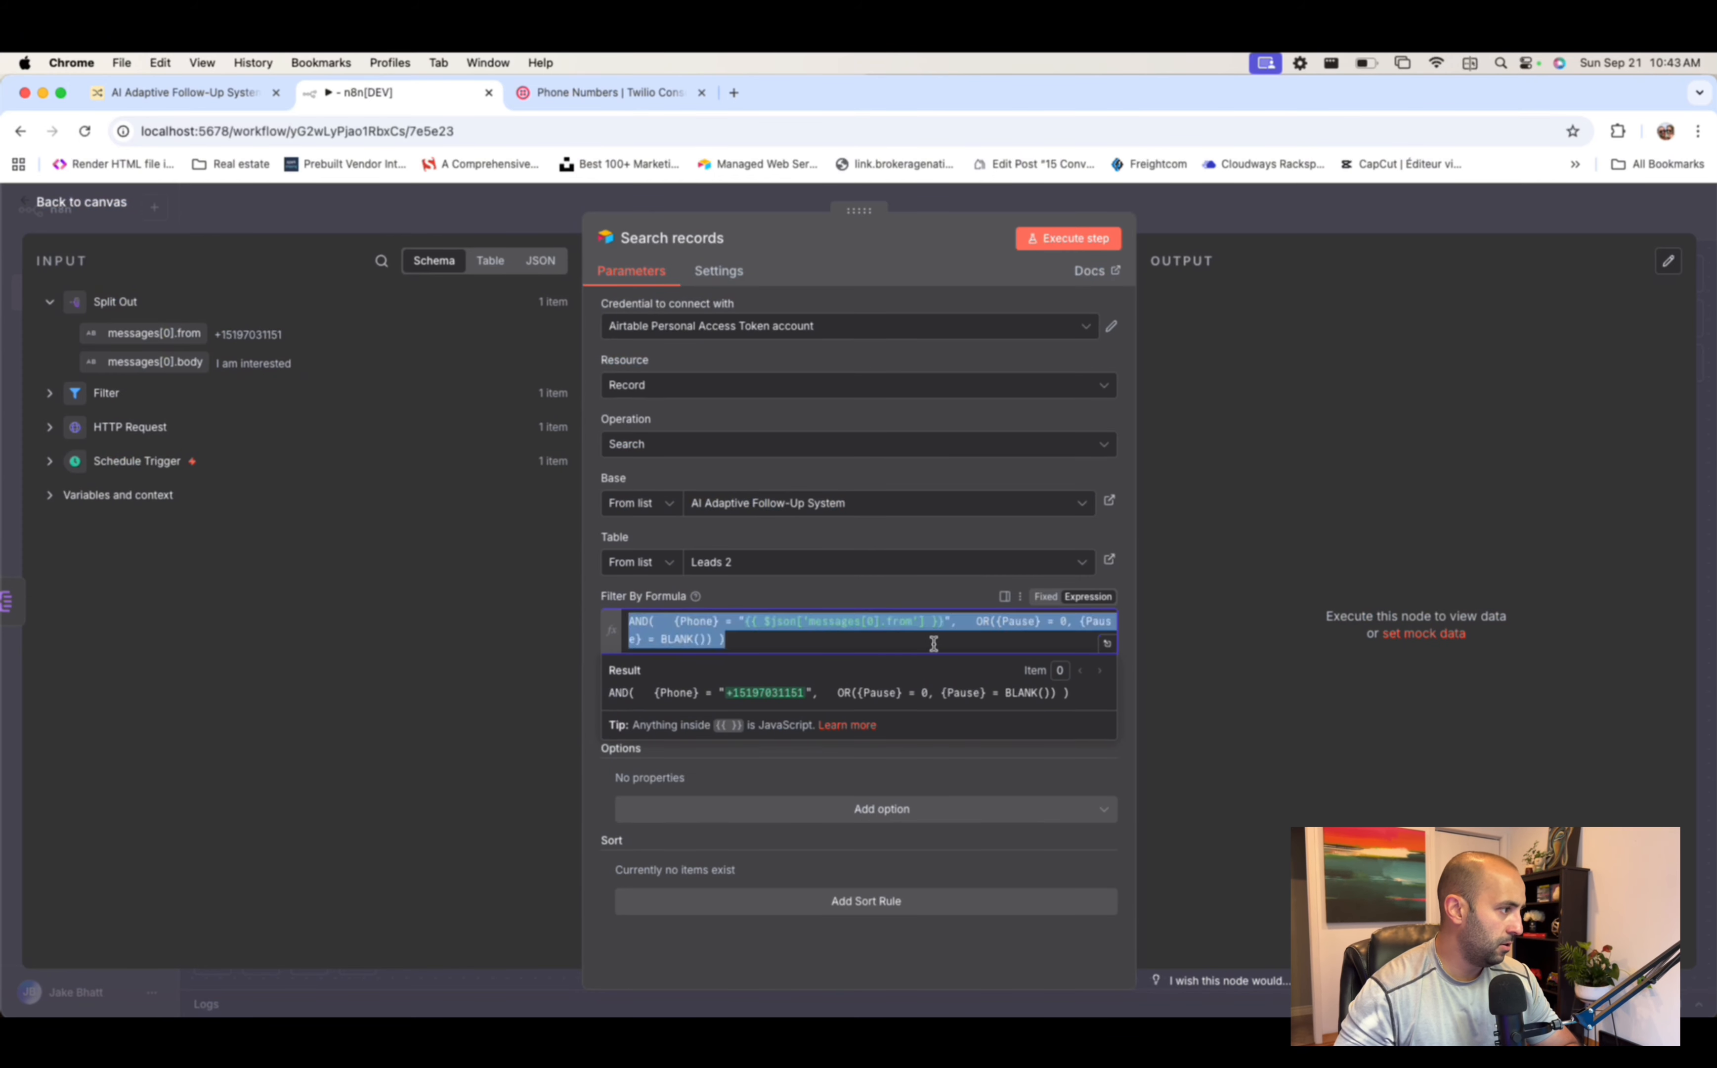
key(BackSpace)
click(1110, 625)
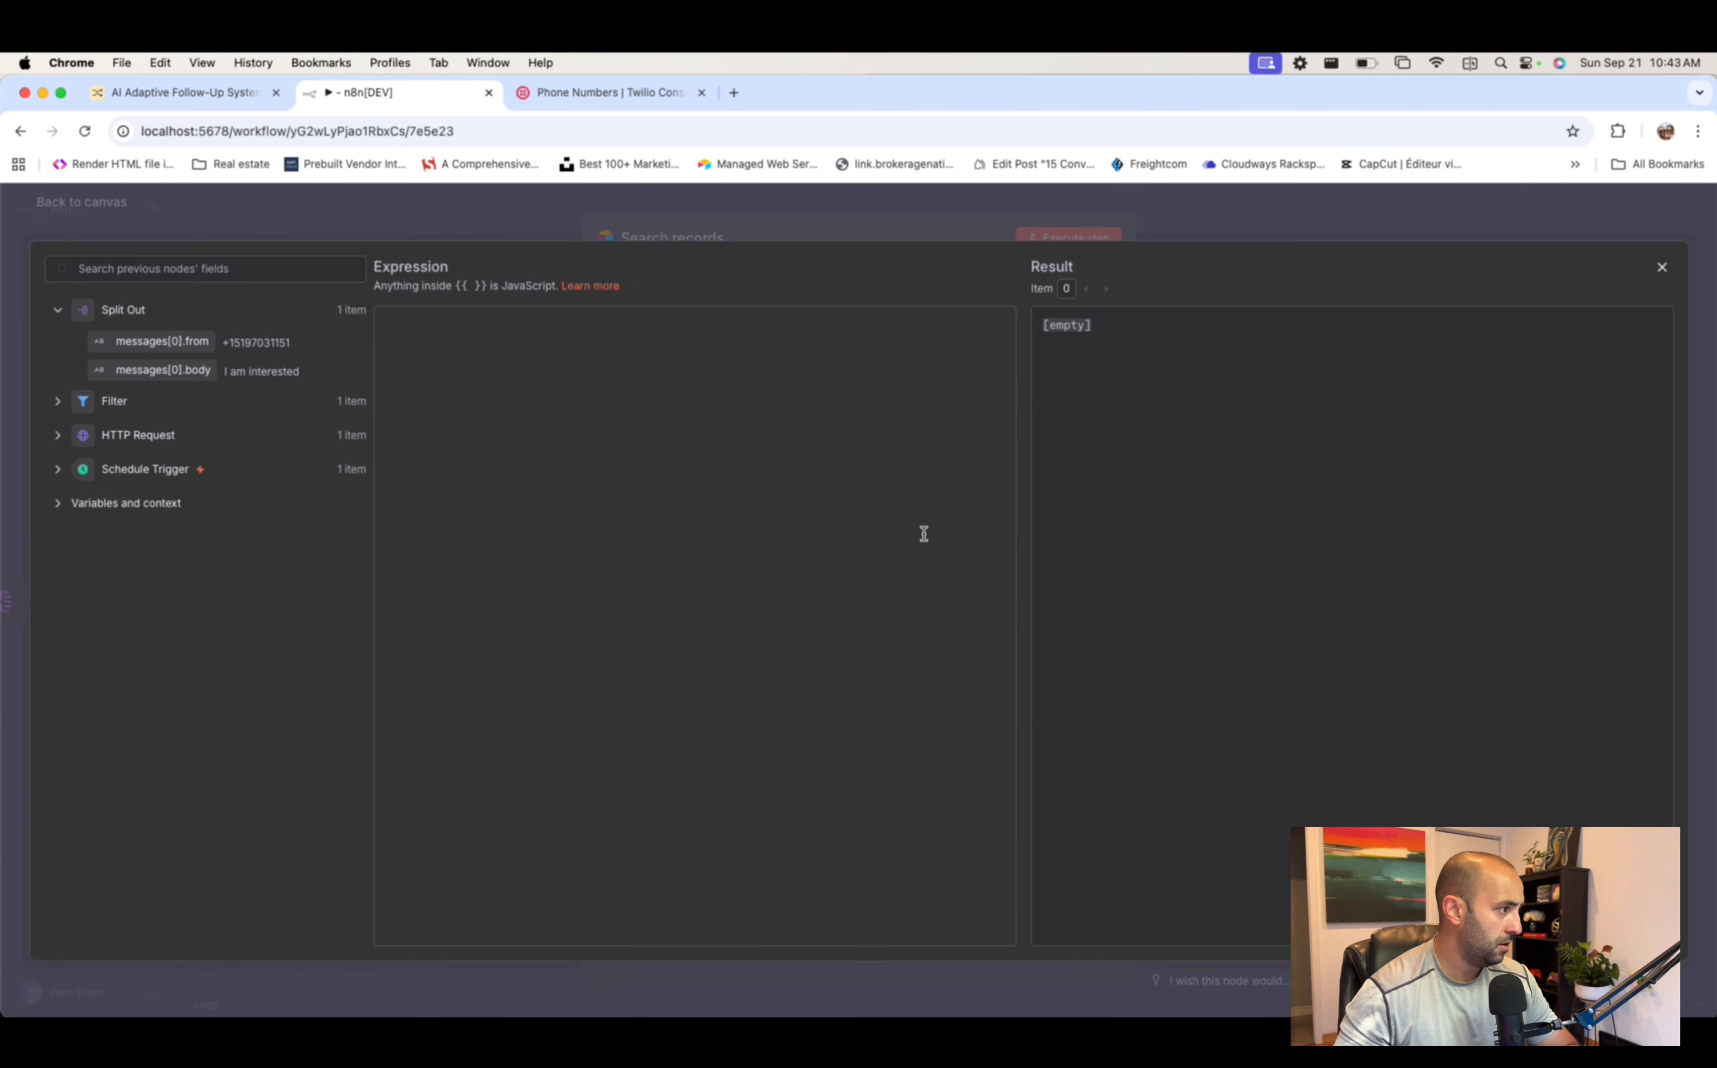
key(super+v)
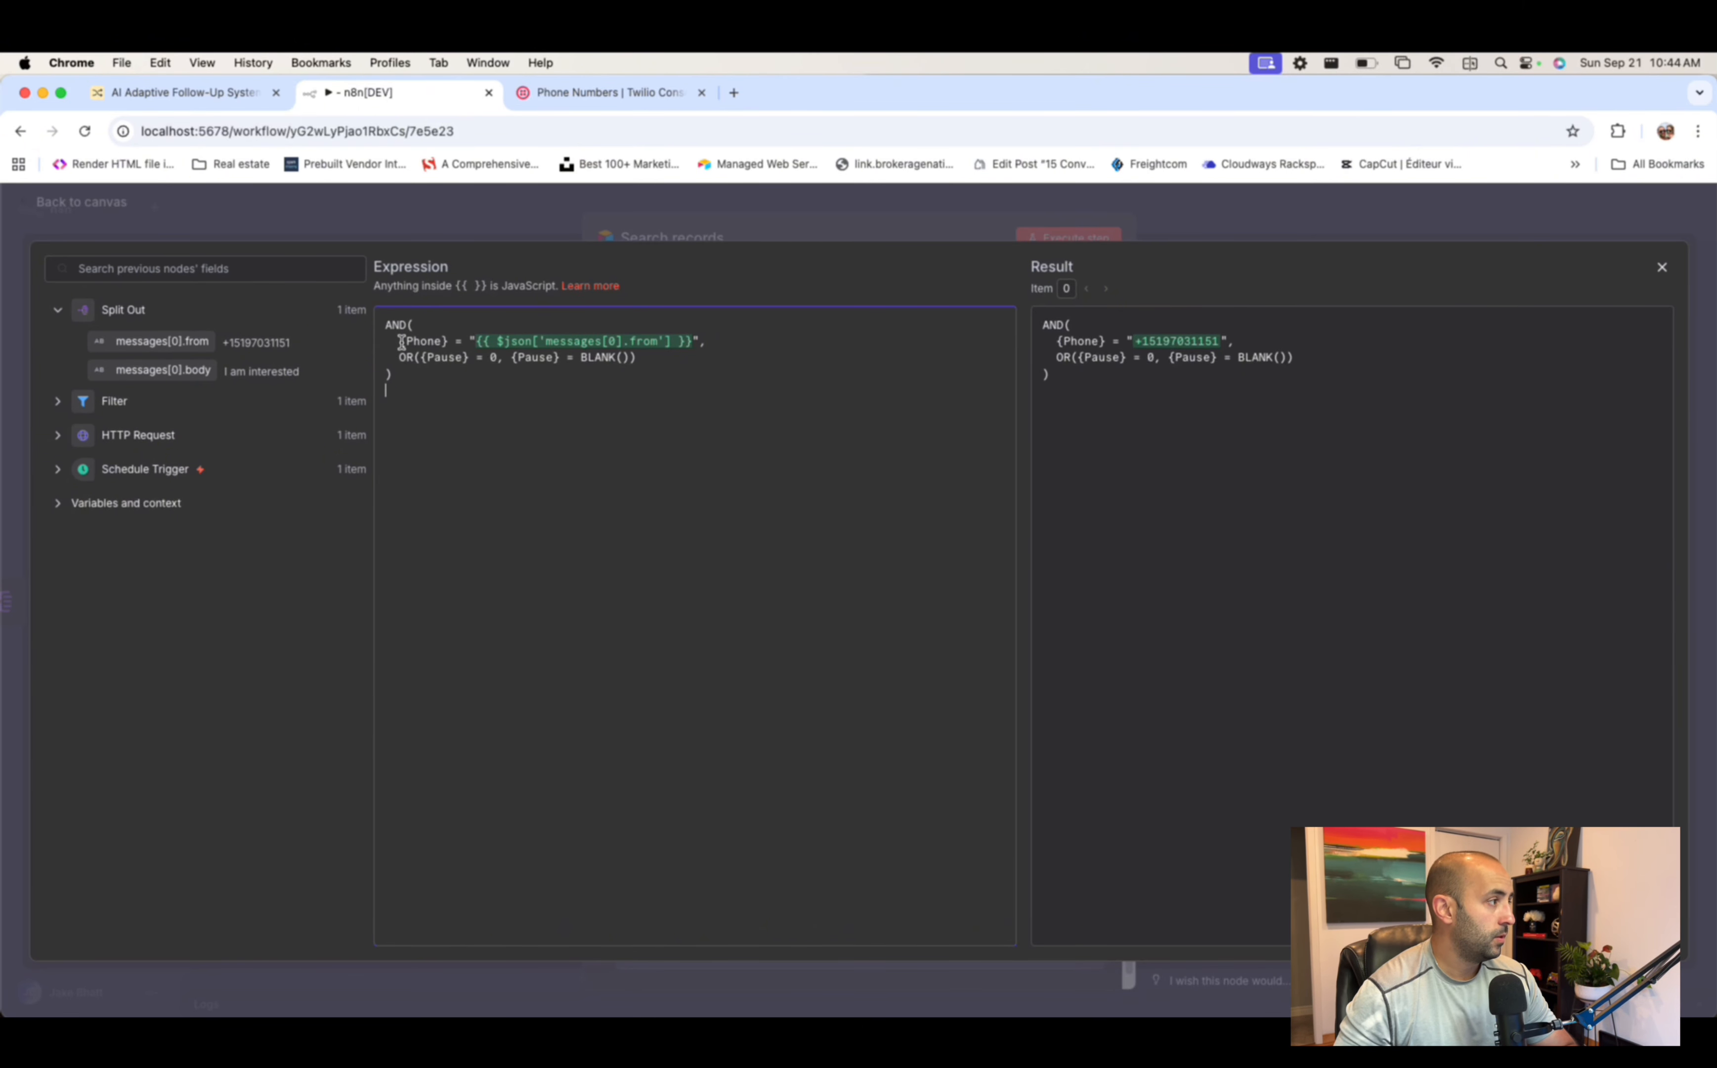
click(744, 238)
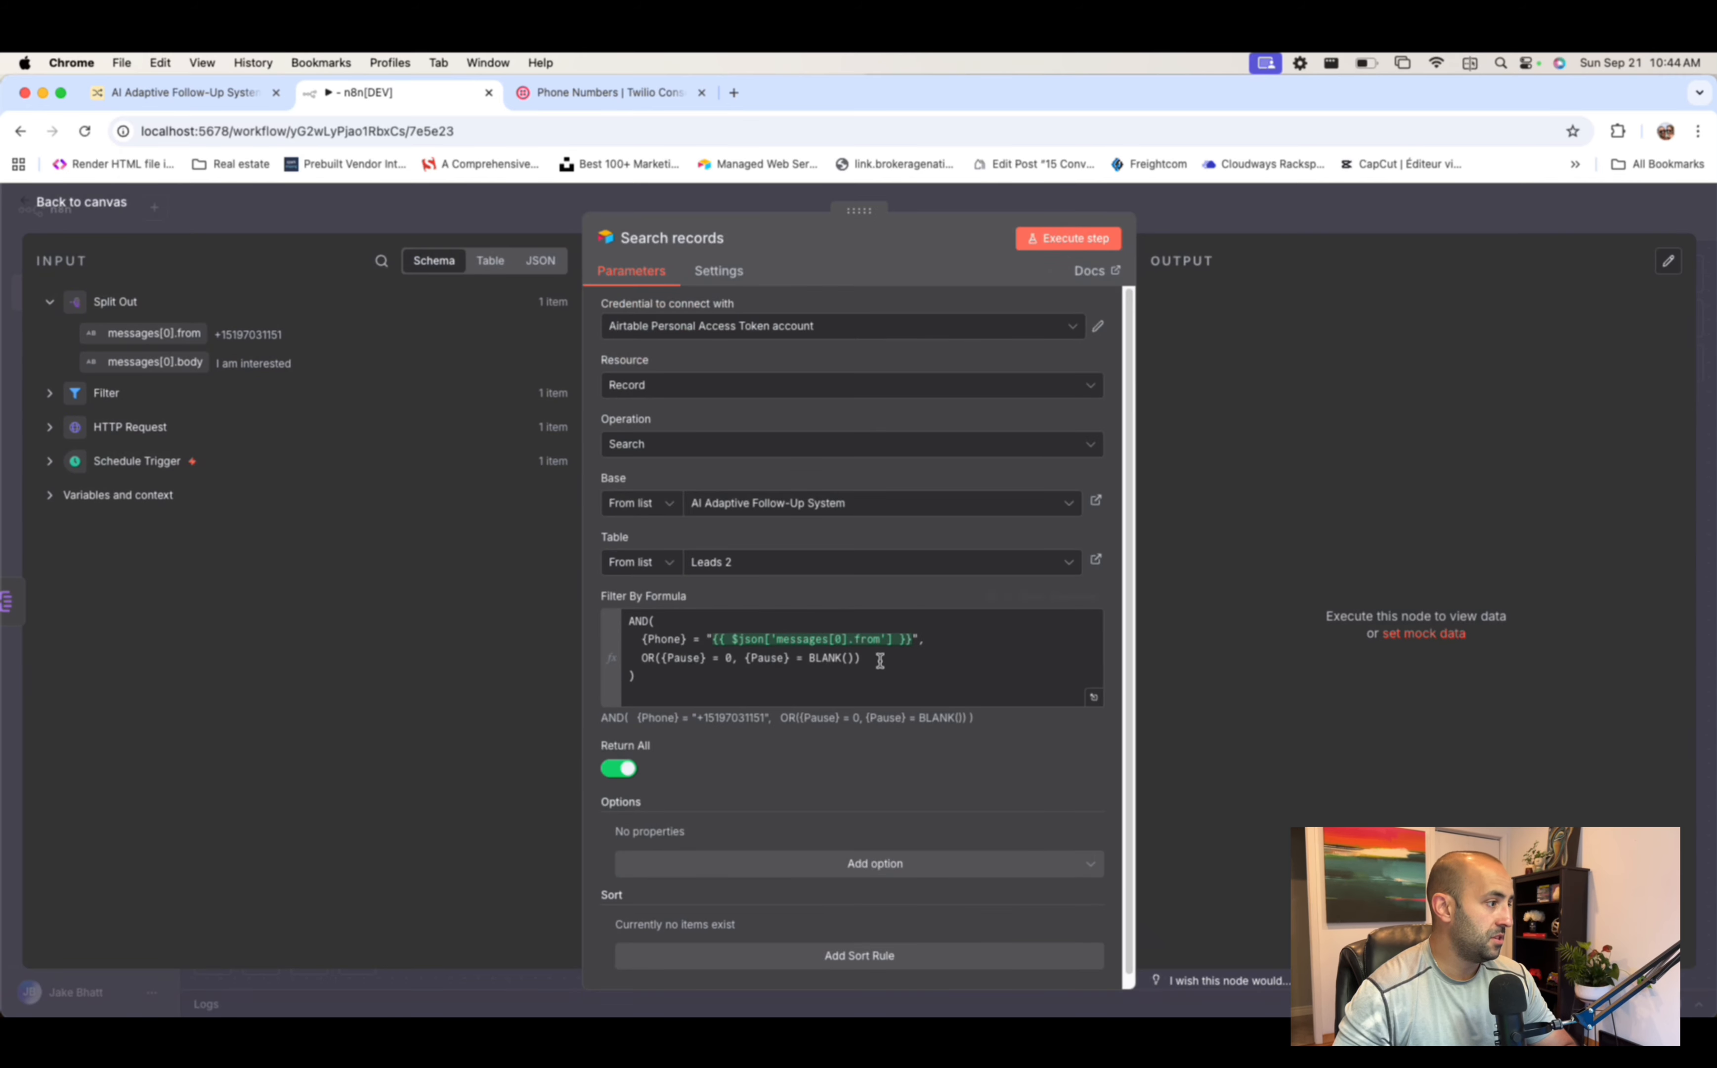
click(911, 639)
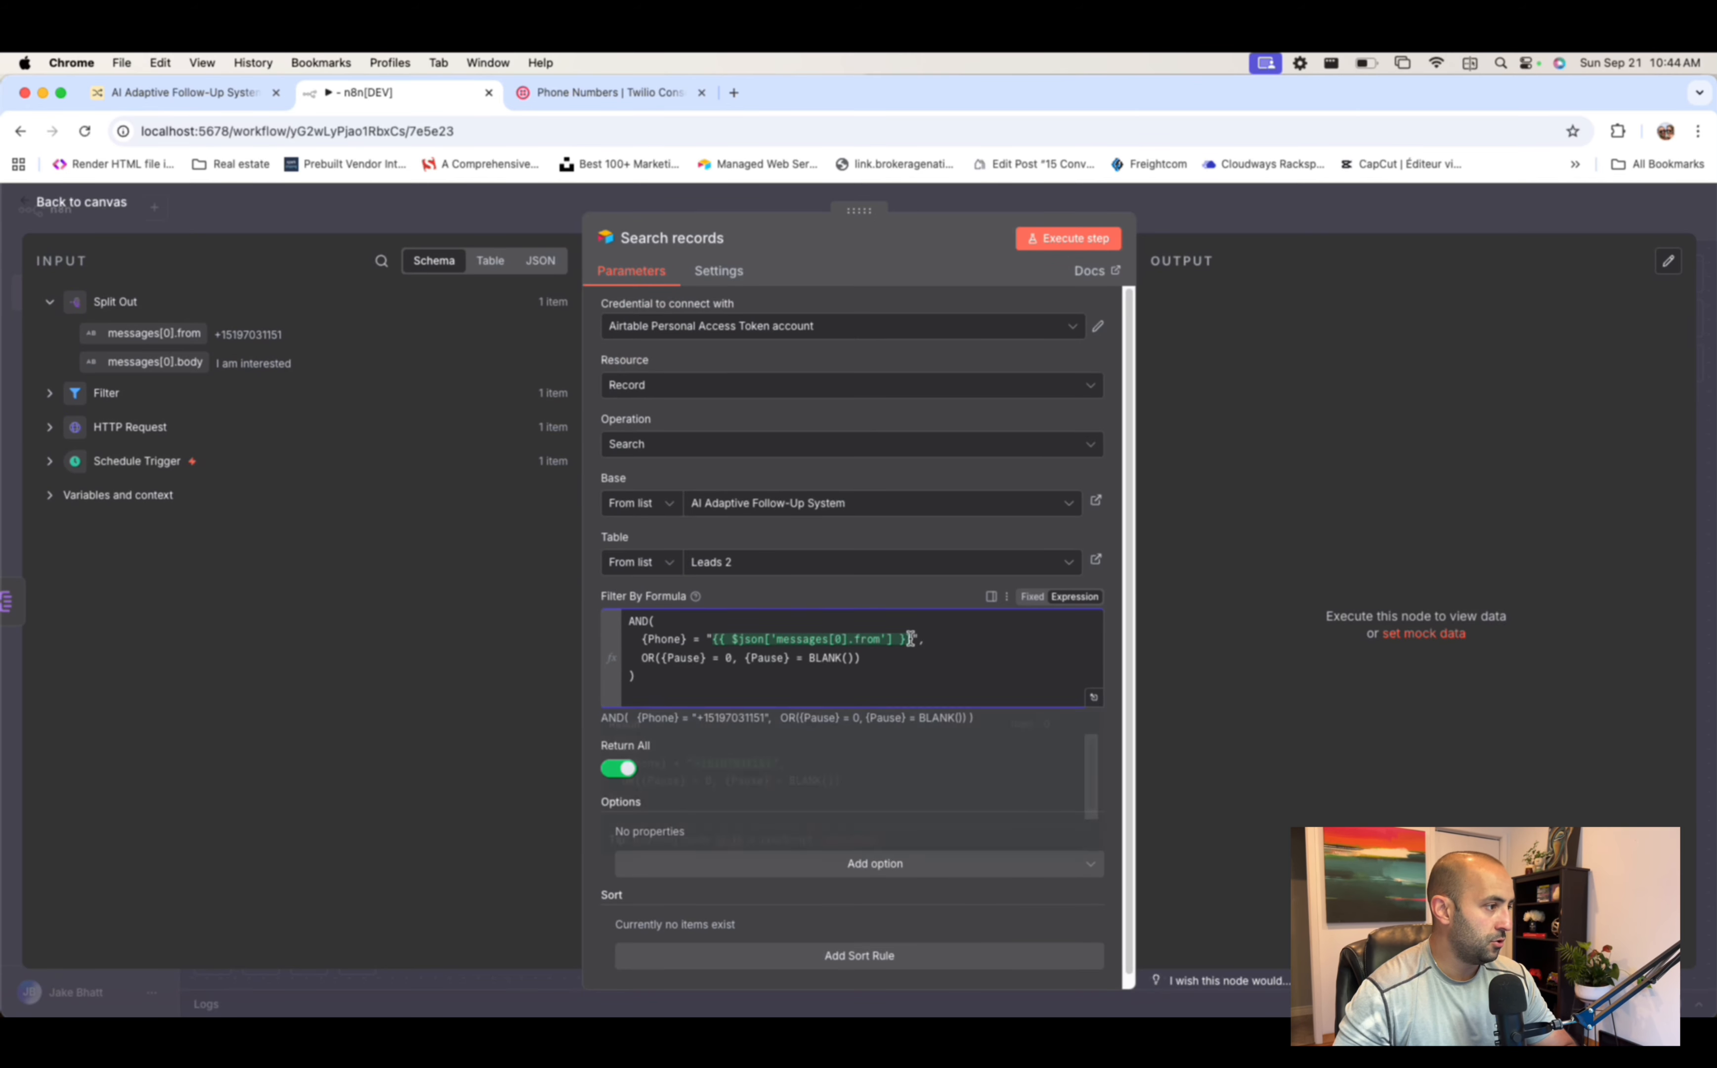
double_click(715, 638)
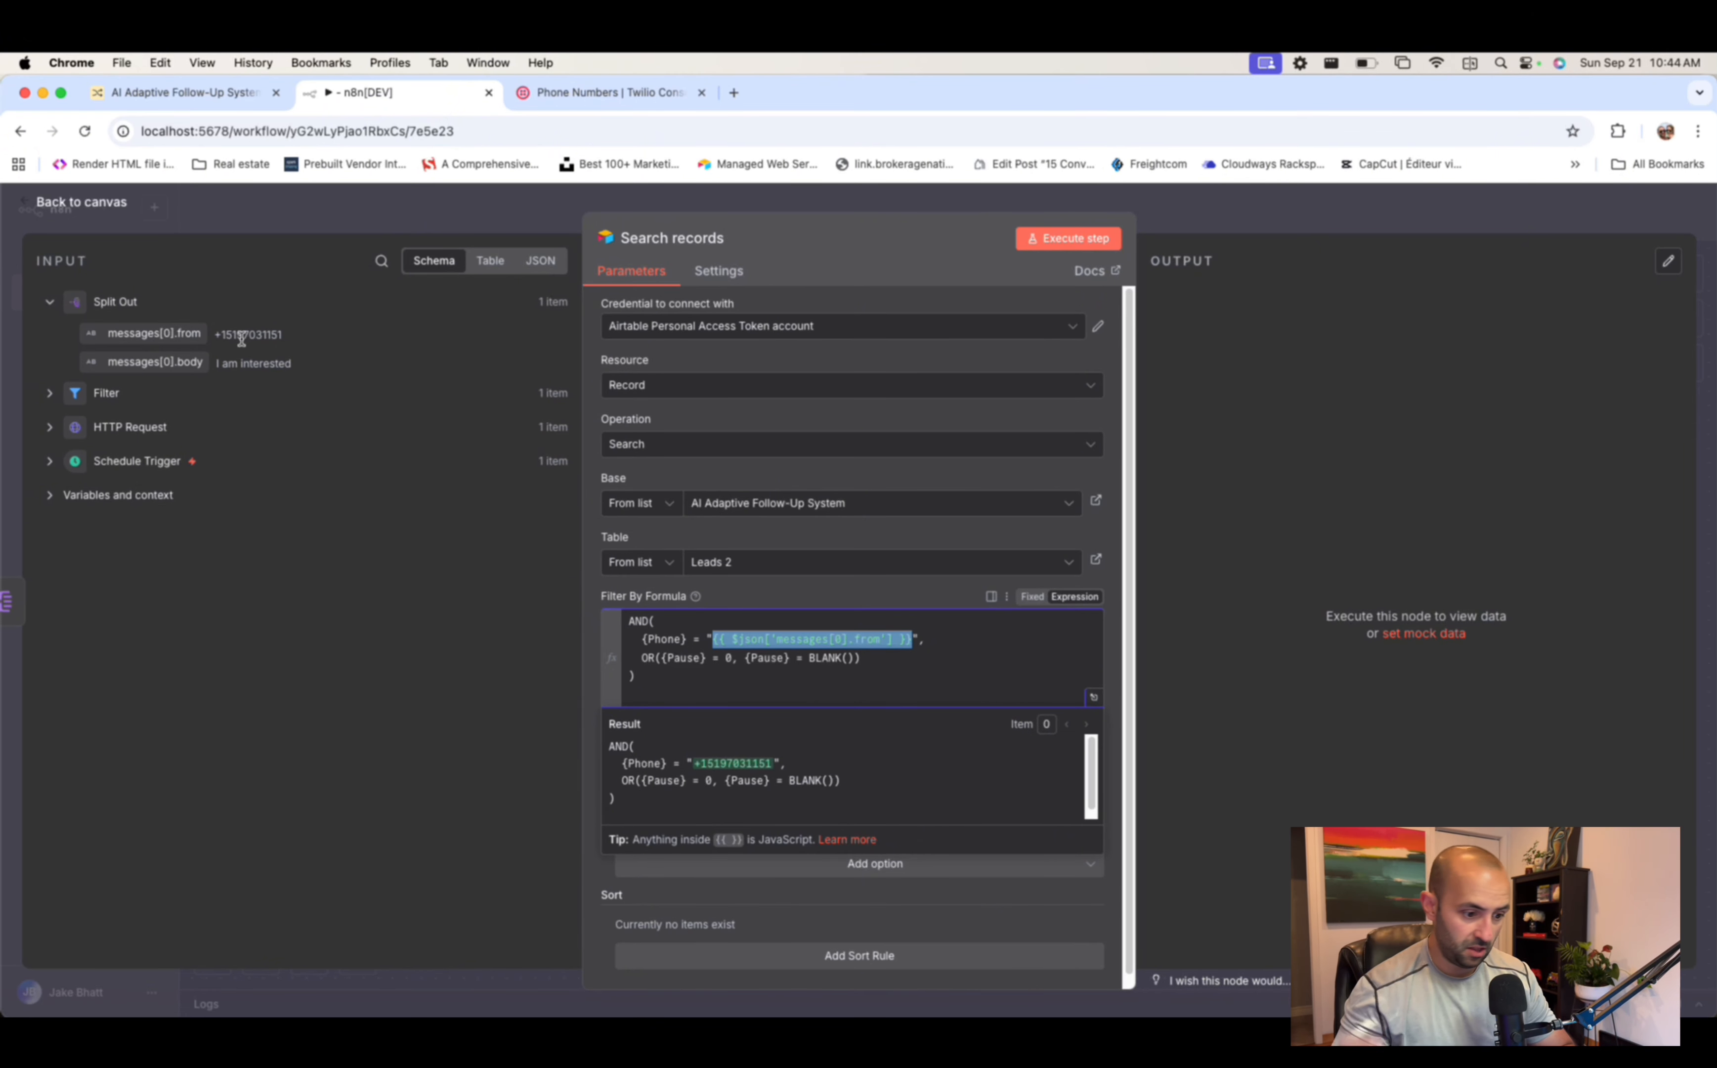
- In Leads 2, try editing the first lead's phone number, then undo it, keeping the +1 format unchanged
click(237, 97)
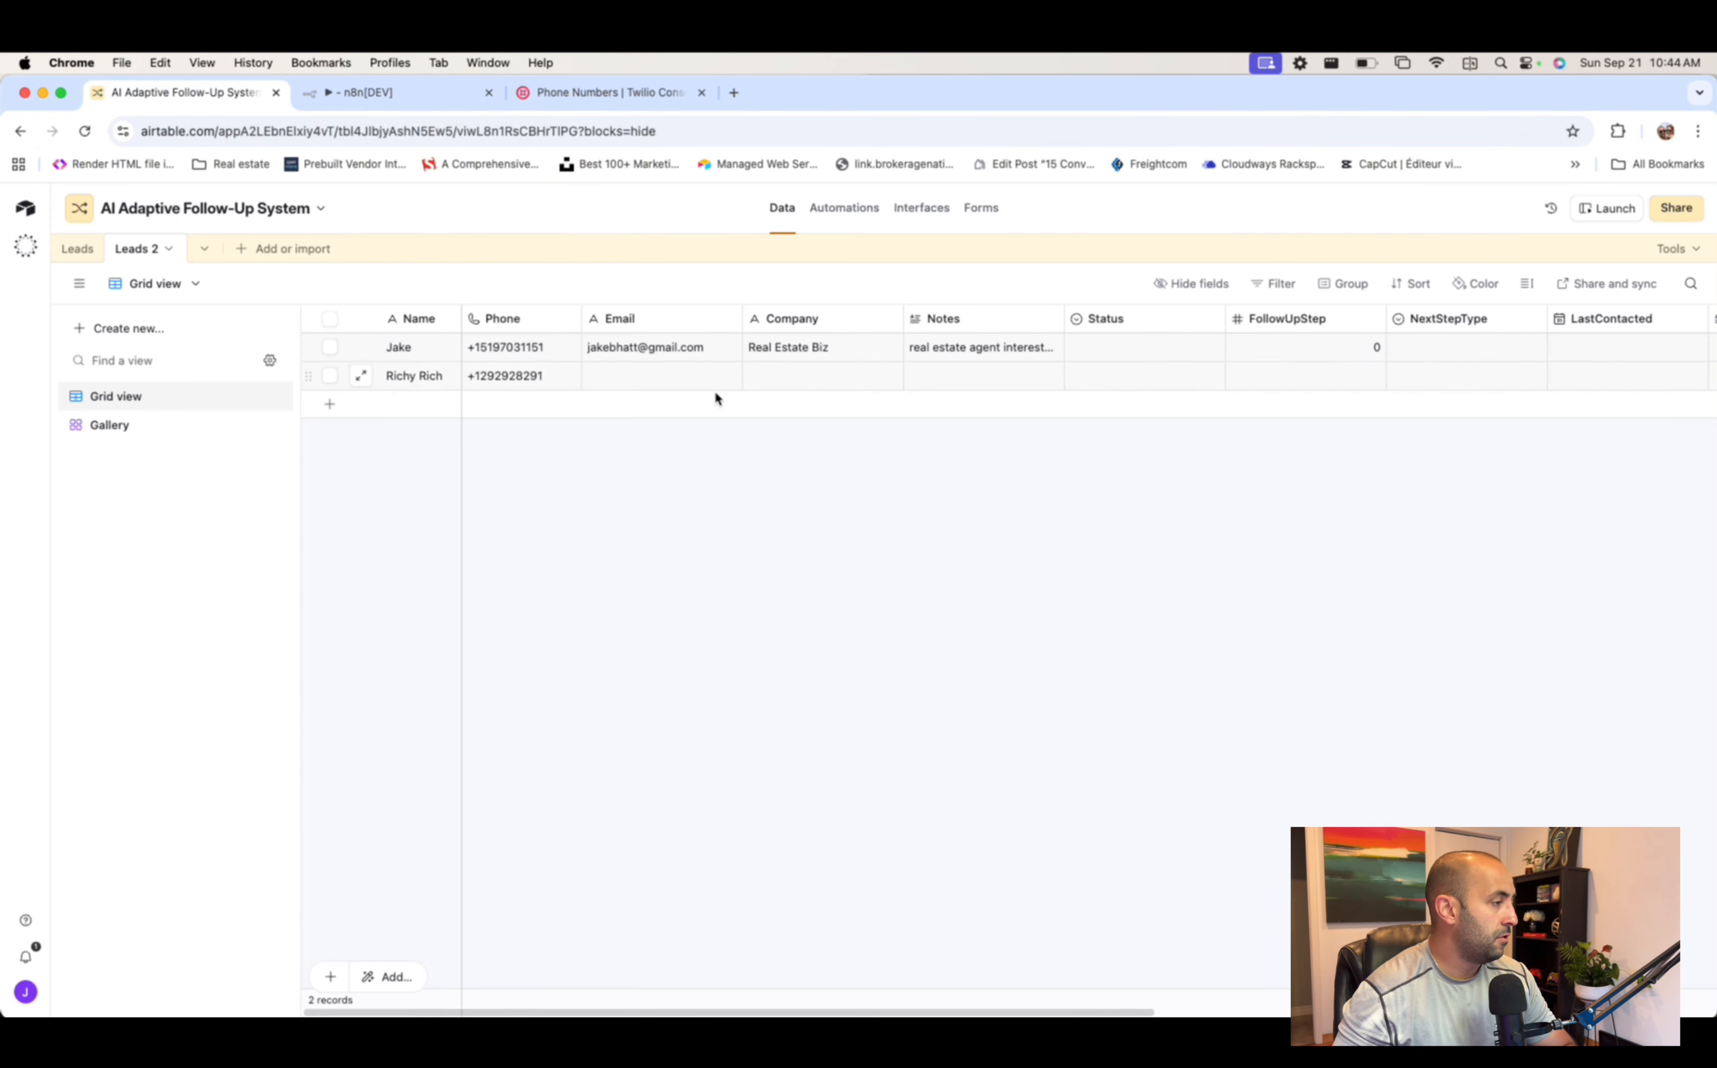
double_click(501, 353)
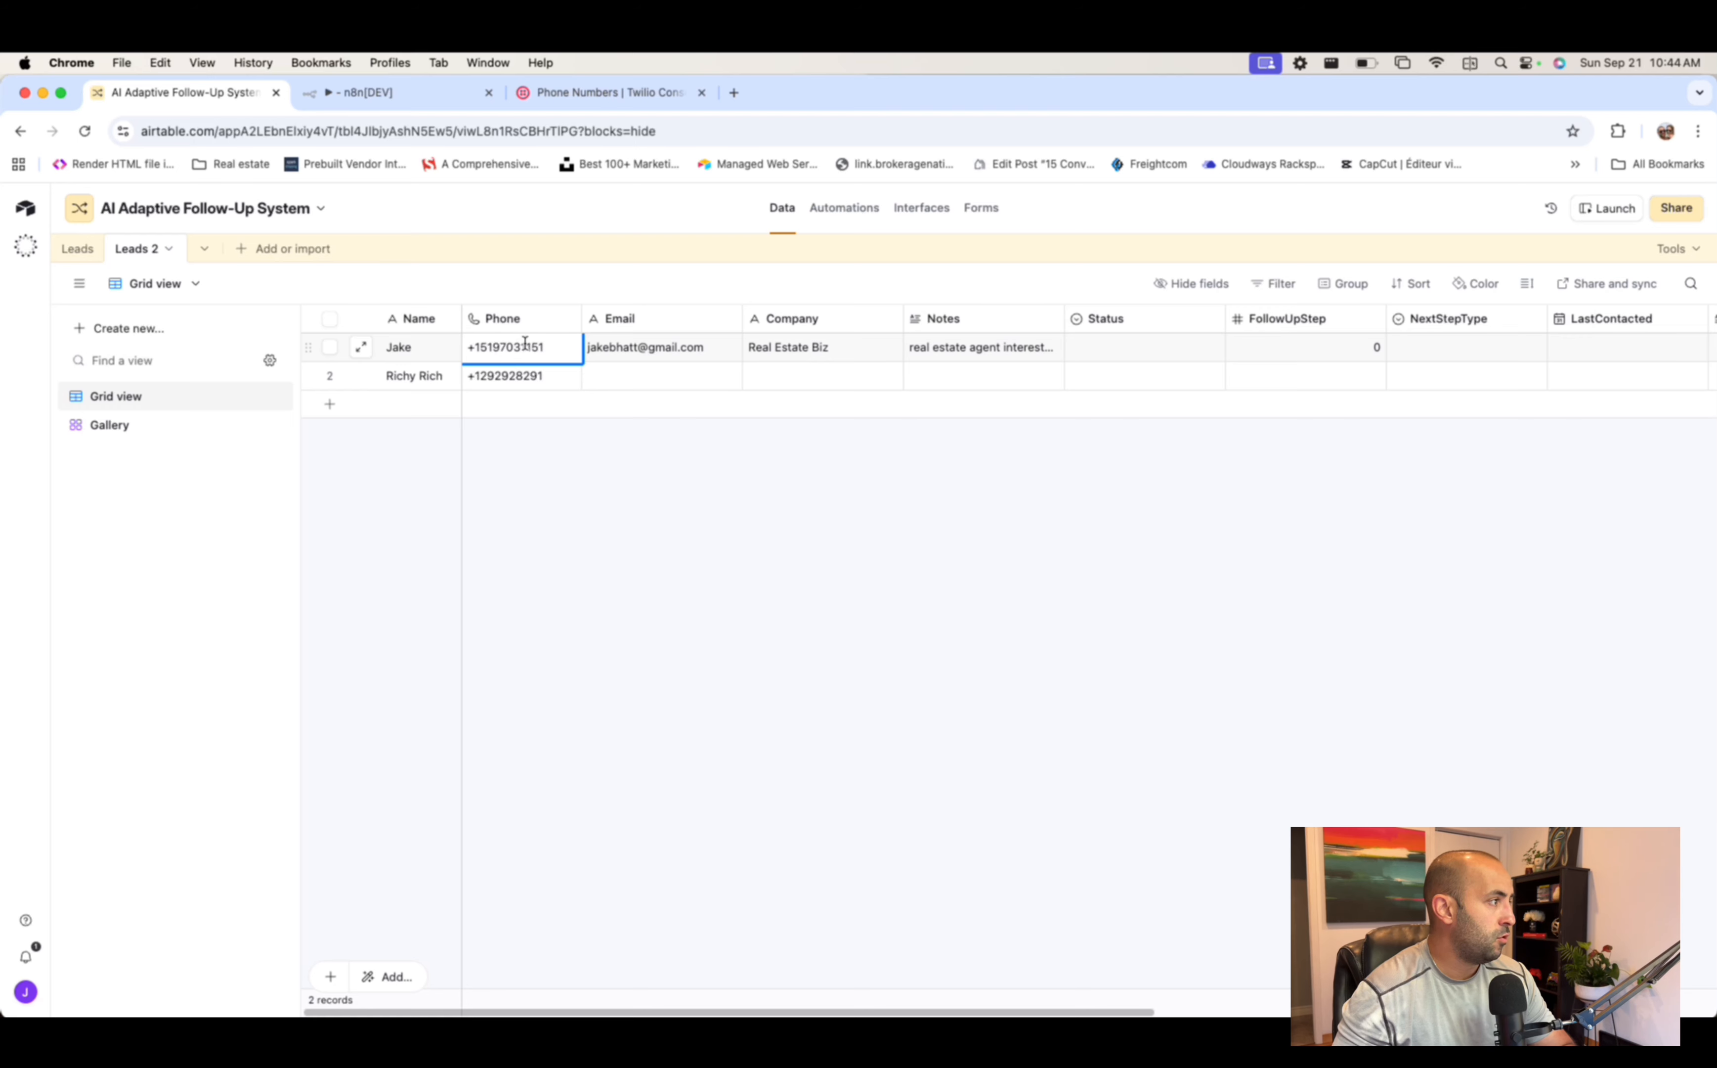
key(super+a)
text(519)
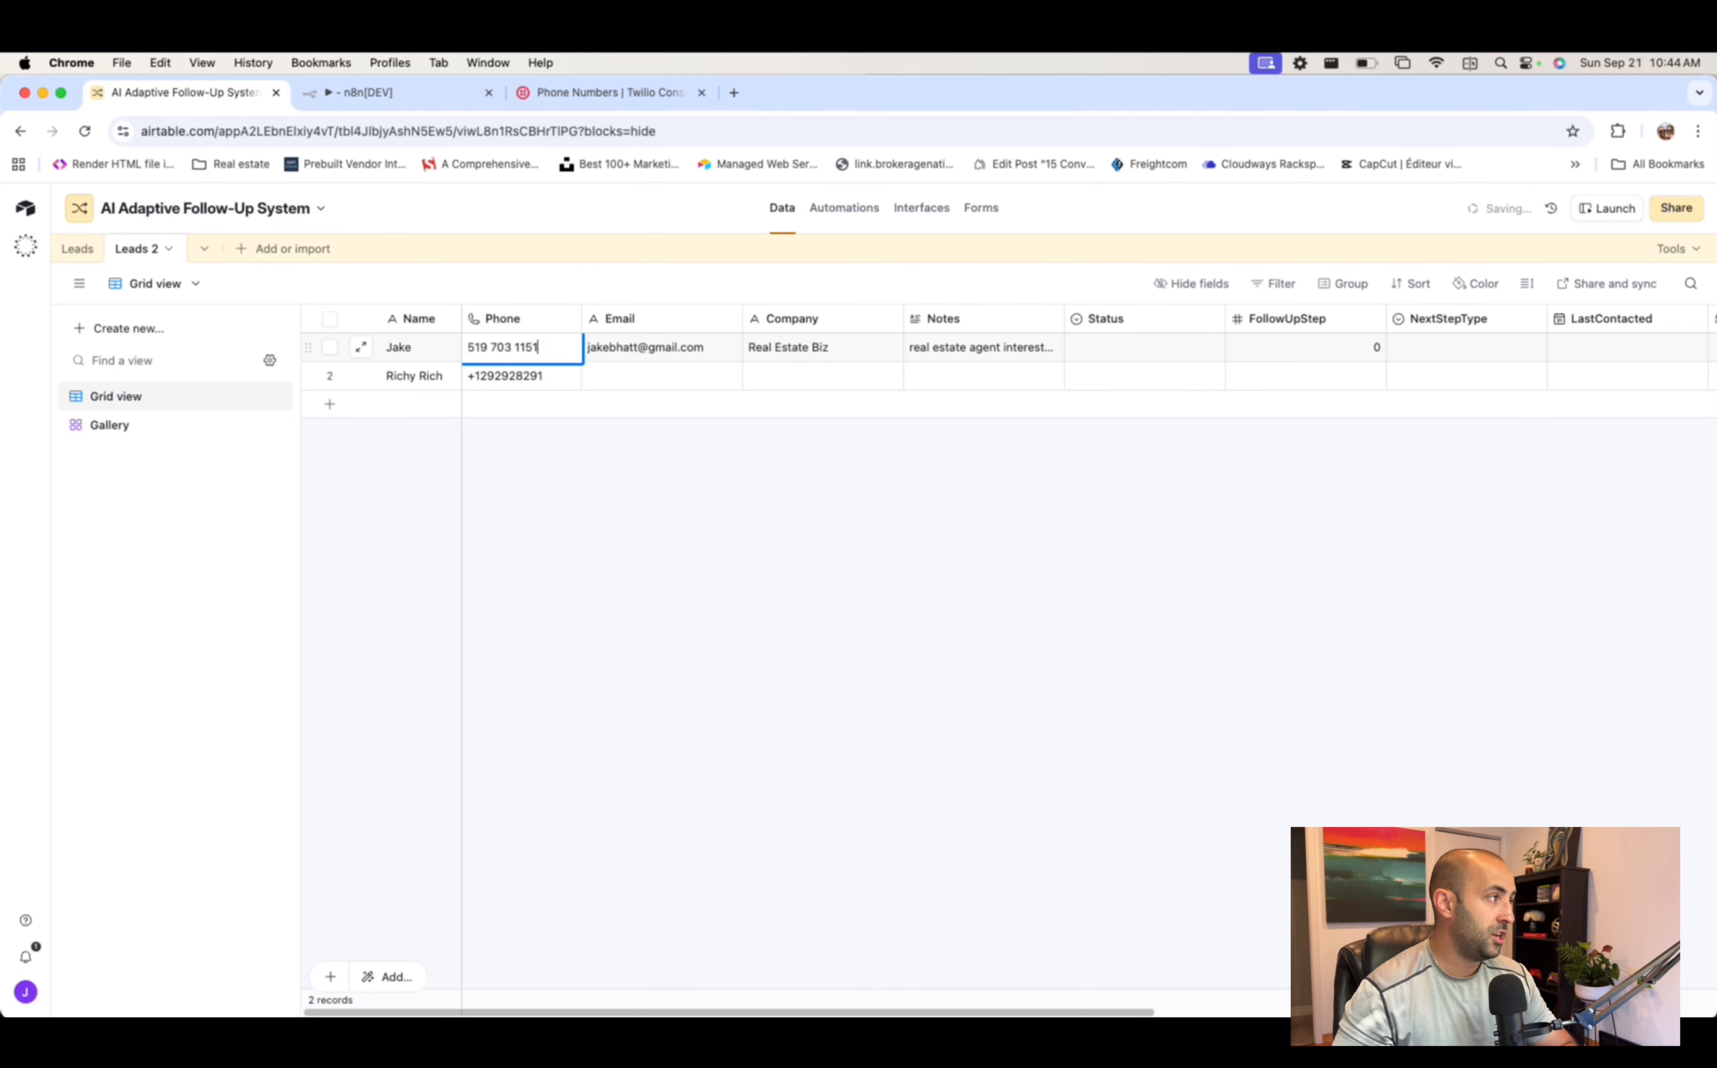
key(super+z)
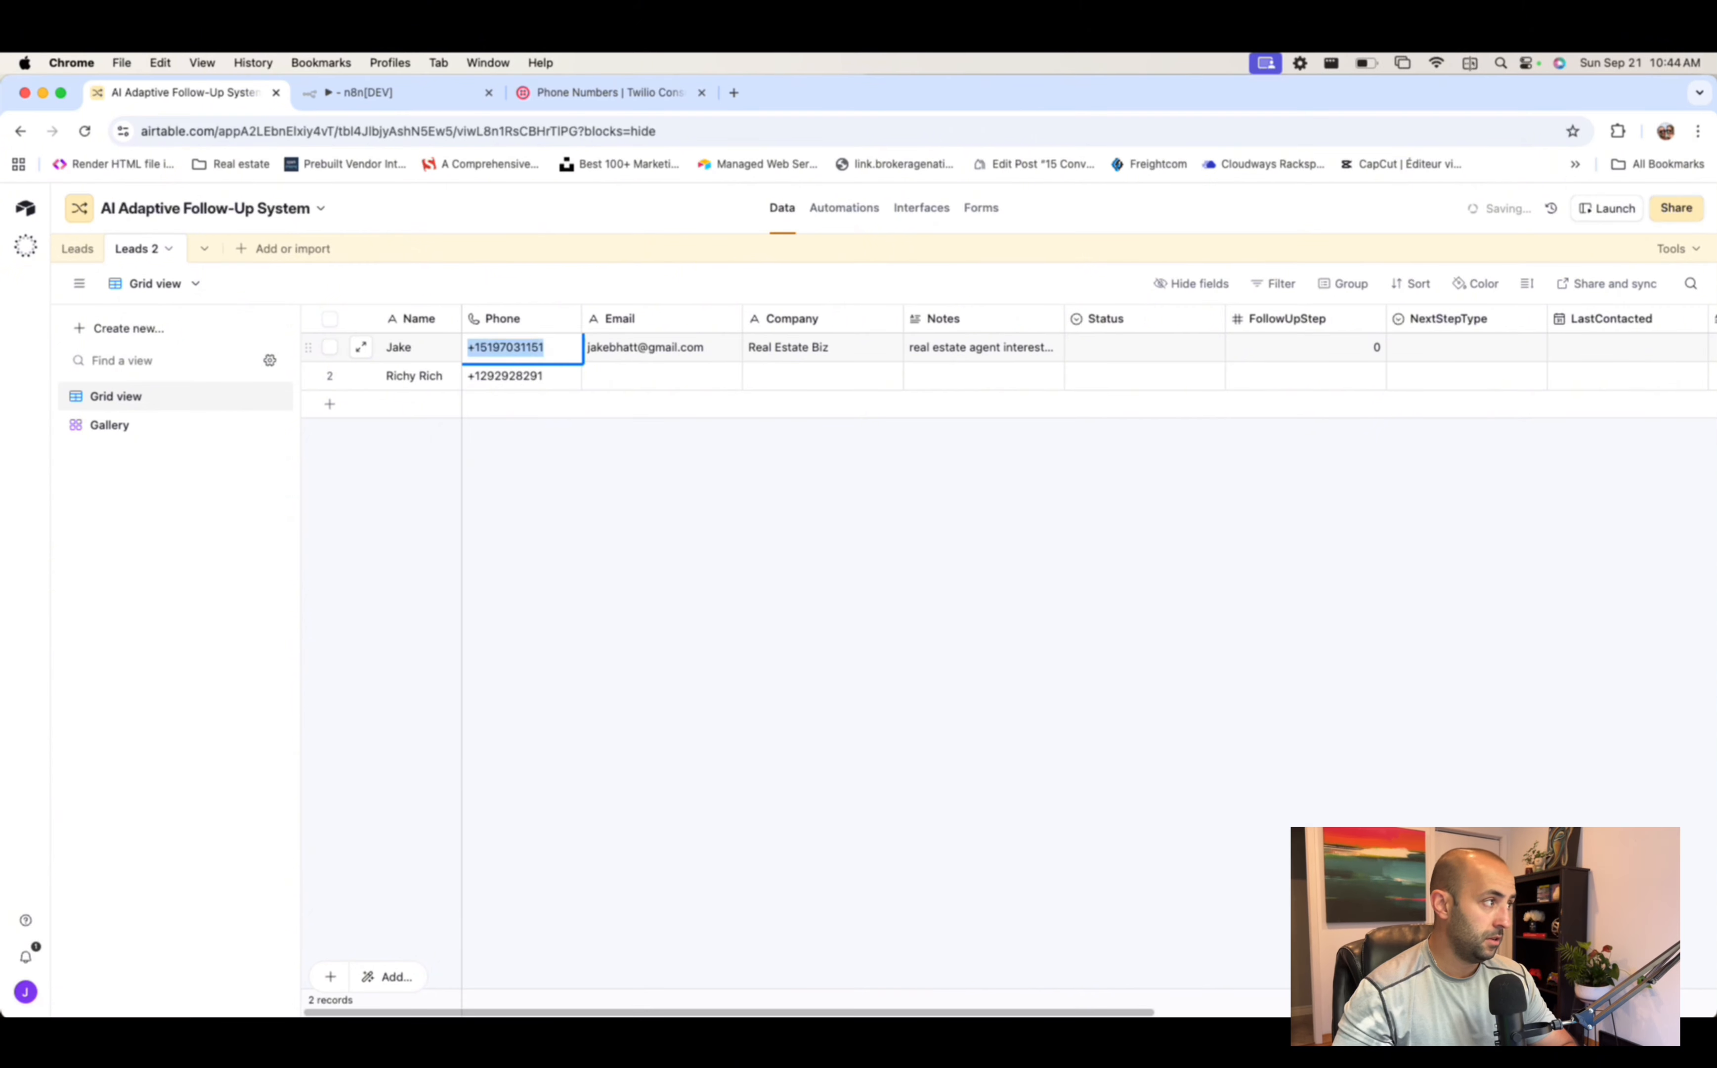
key(Right)
click(565, 485)
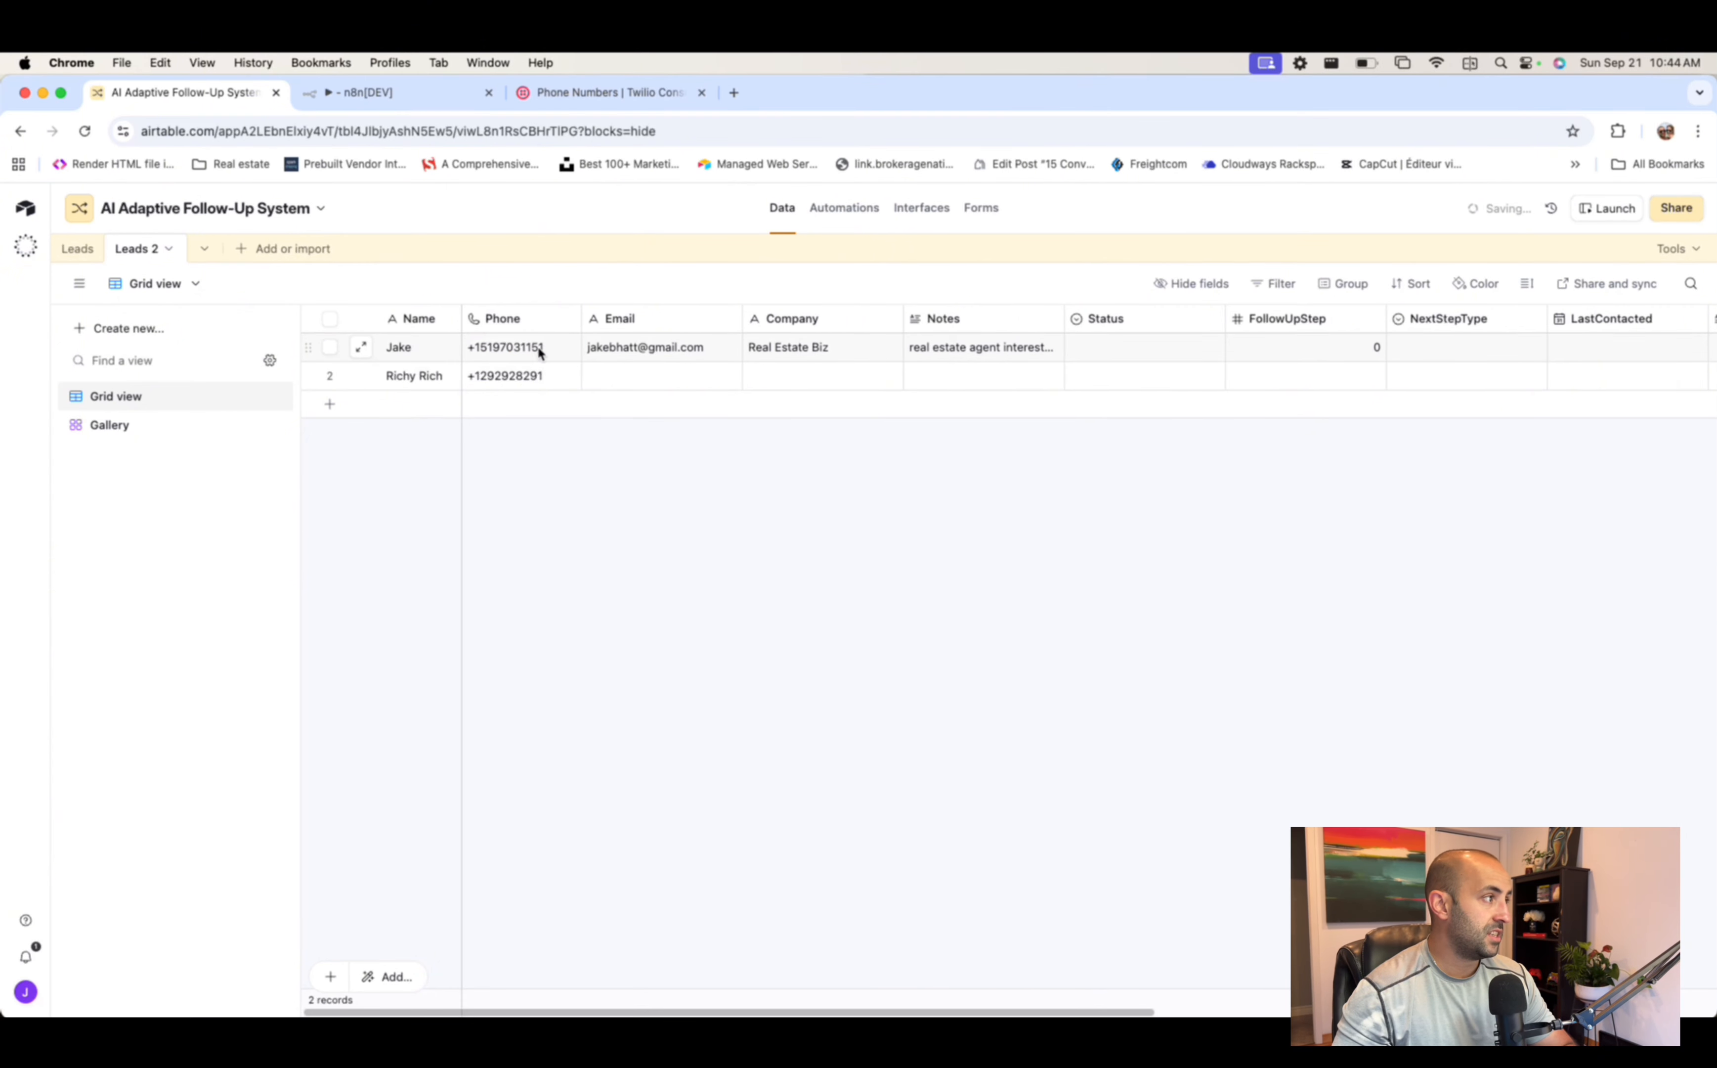
click(555, 346)
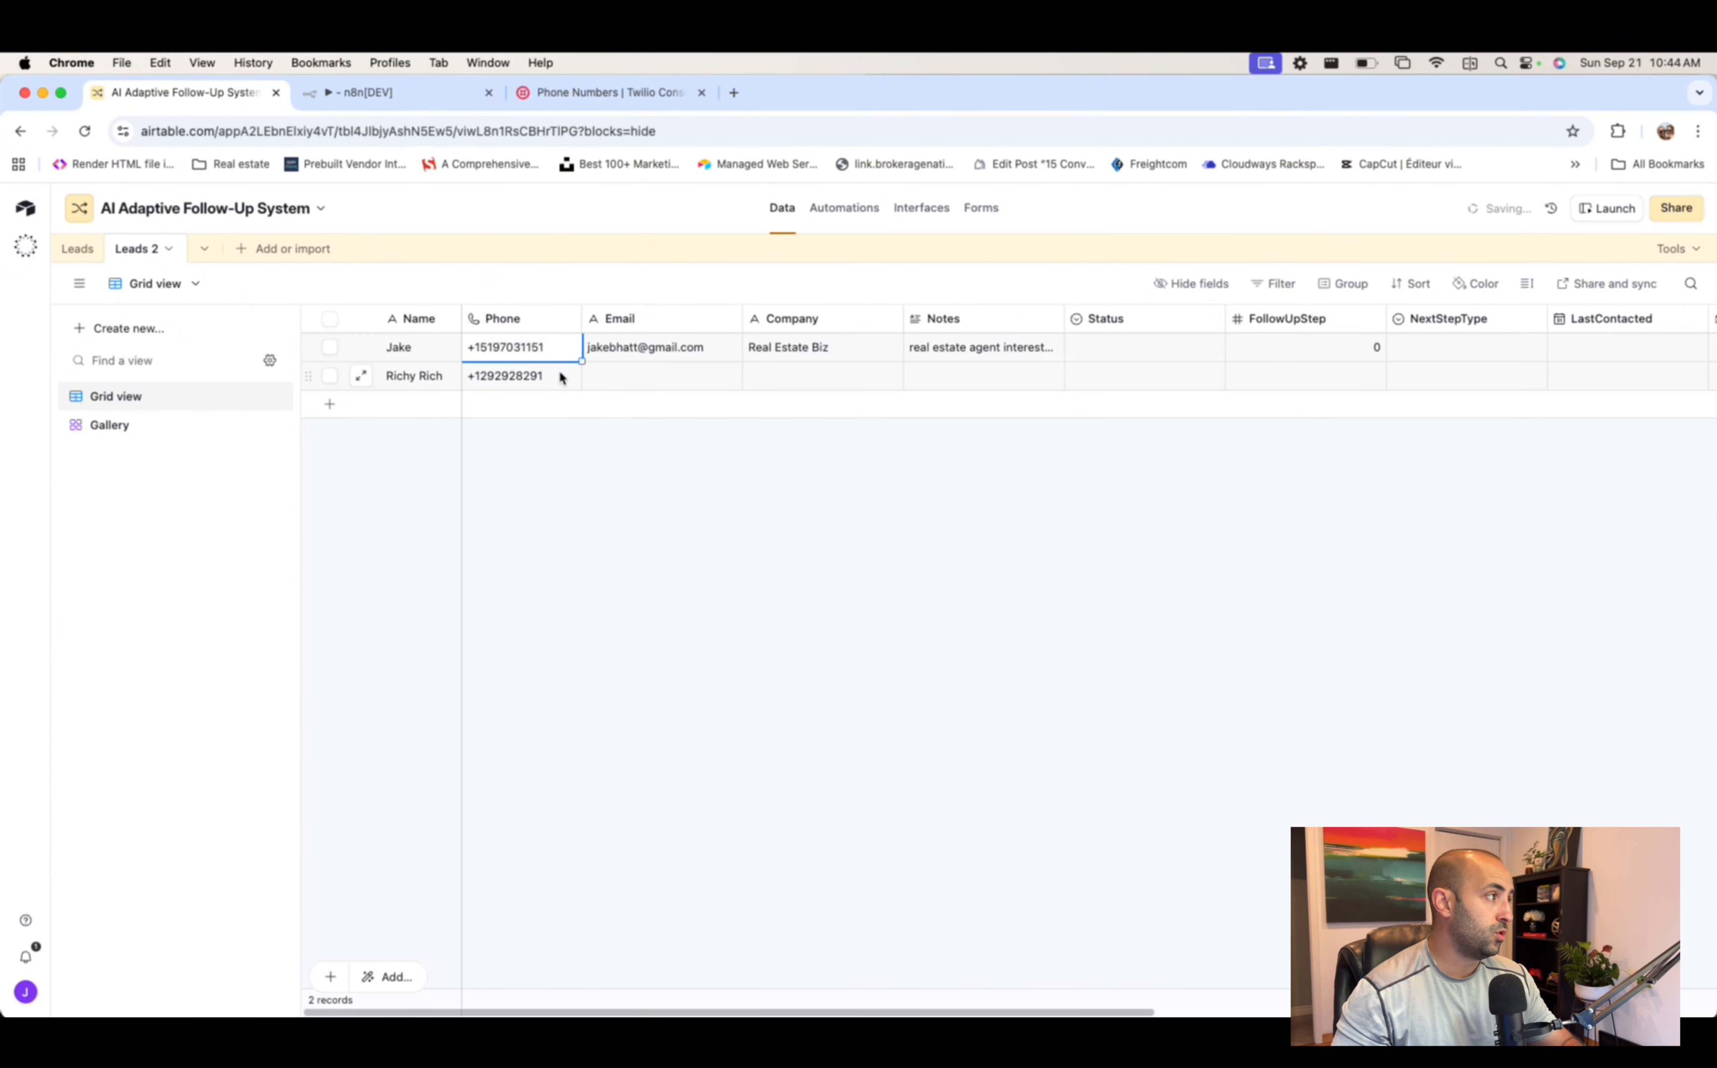
click(558, 382)
click(555, 346)
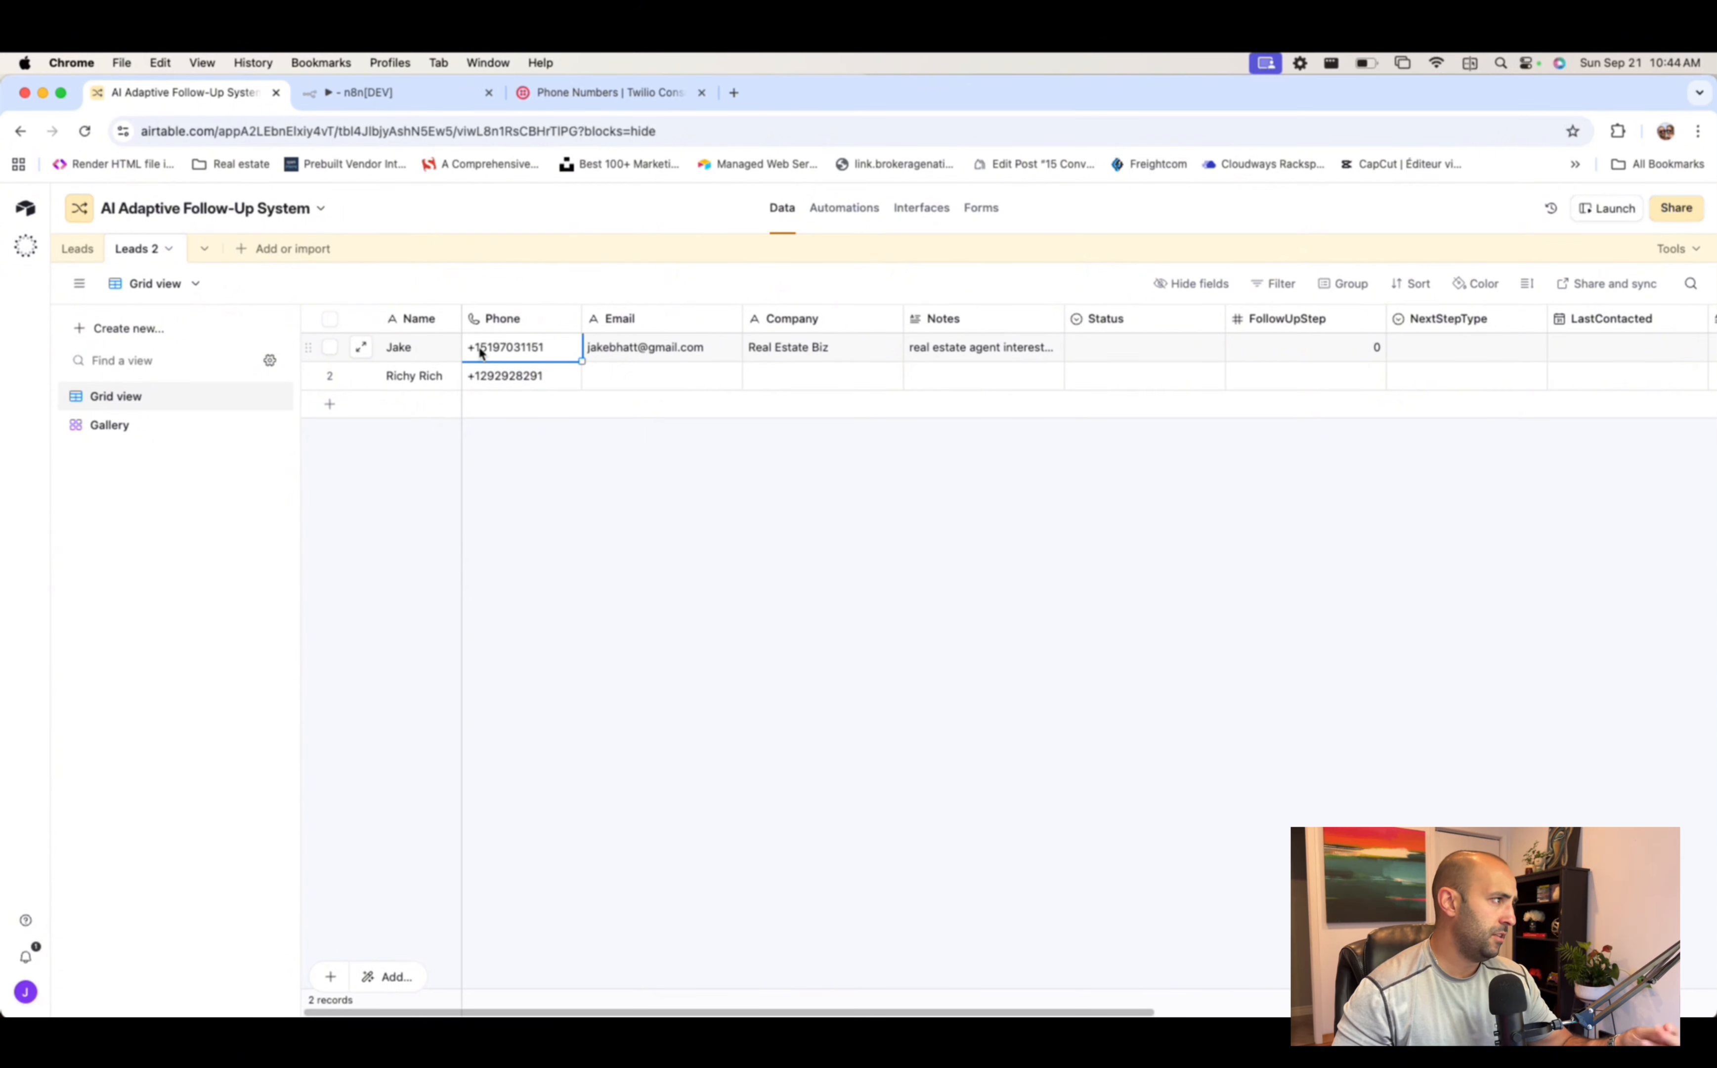
- Review Twilio's active numbers, then reopen the Search records filter formula in n8n
click(588, 95)
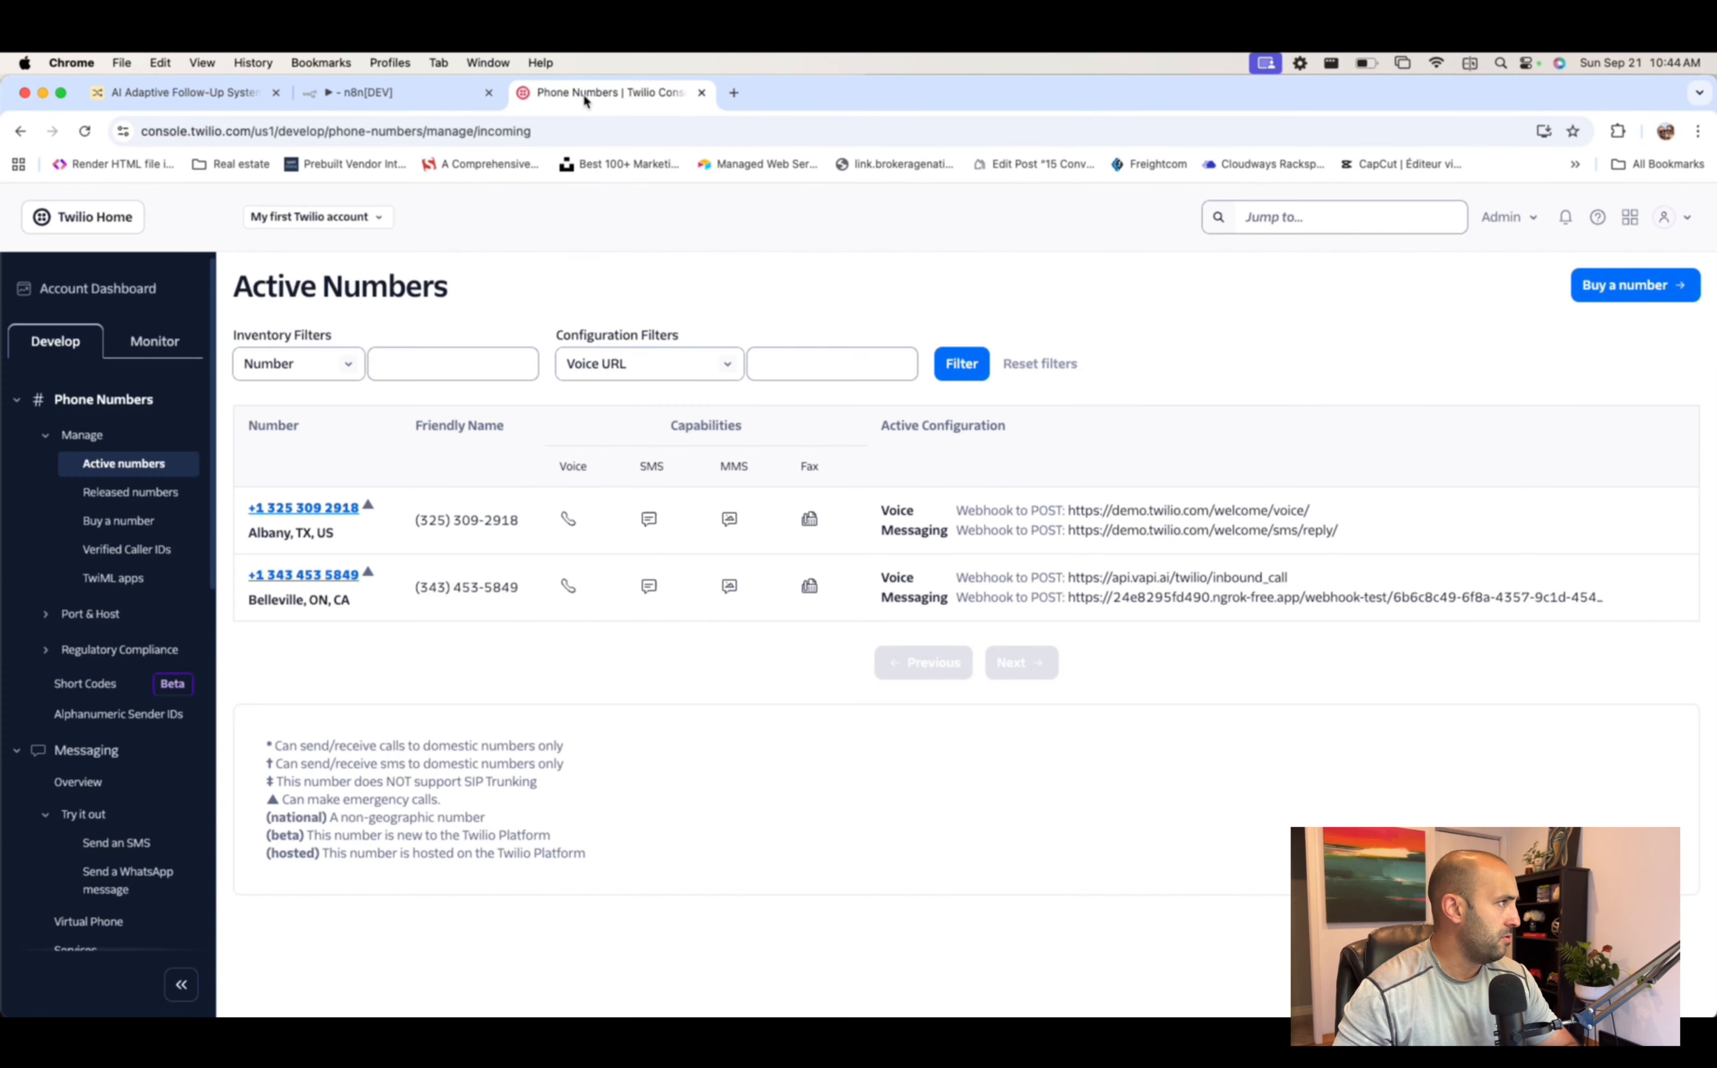
click(381, 92)
click(765, 662)
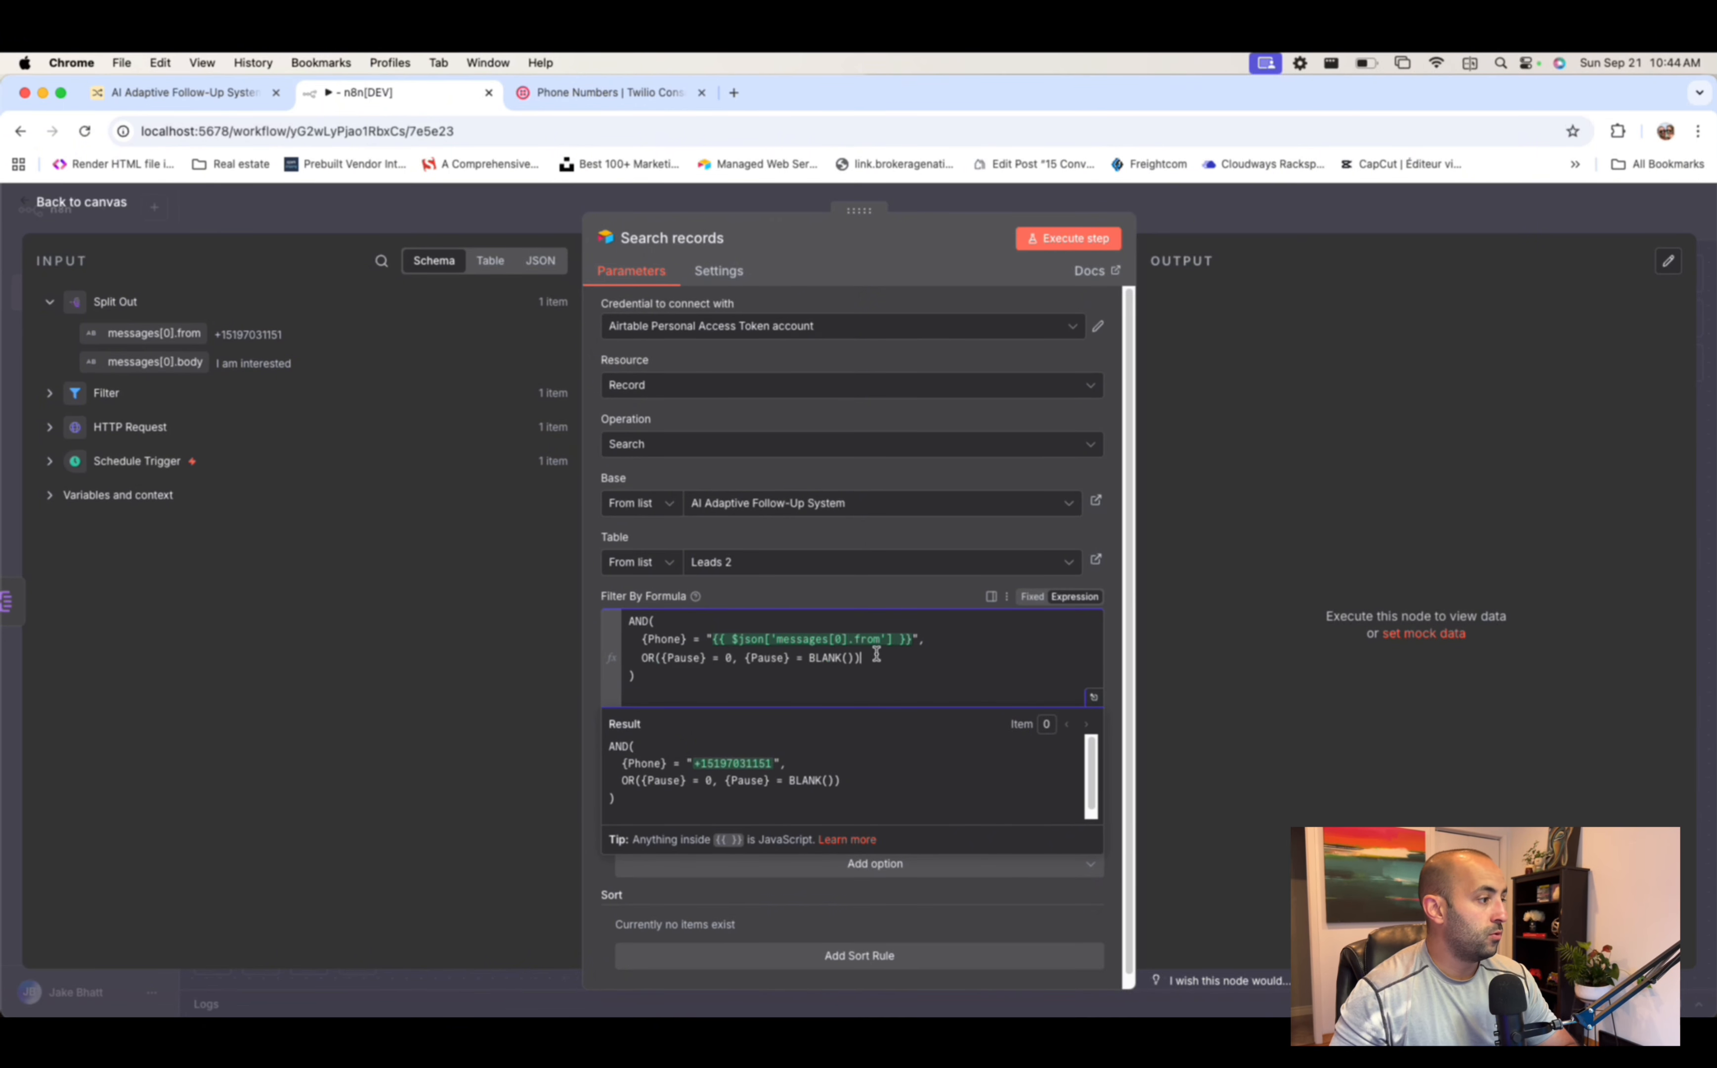
drag(876, 658, 628, 659)
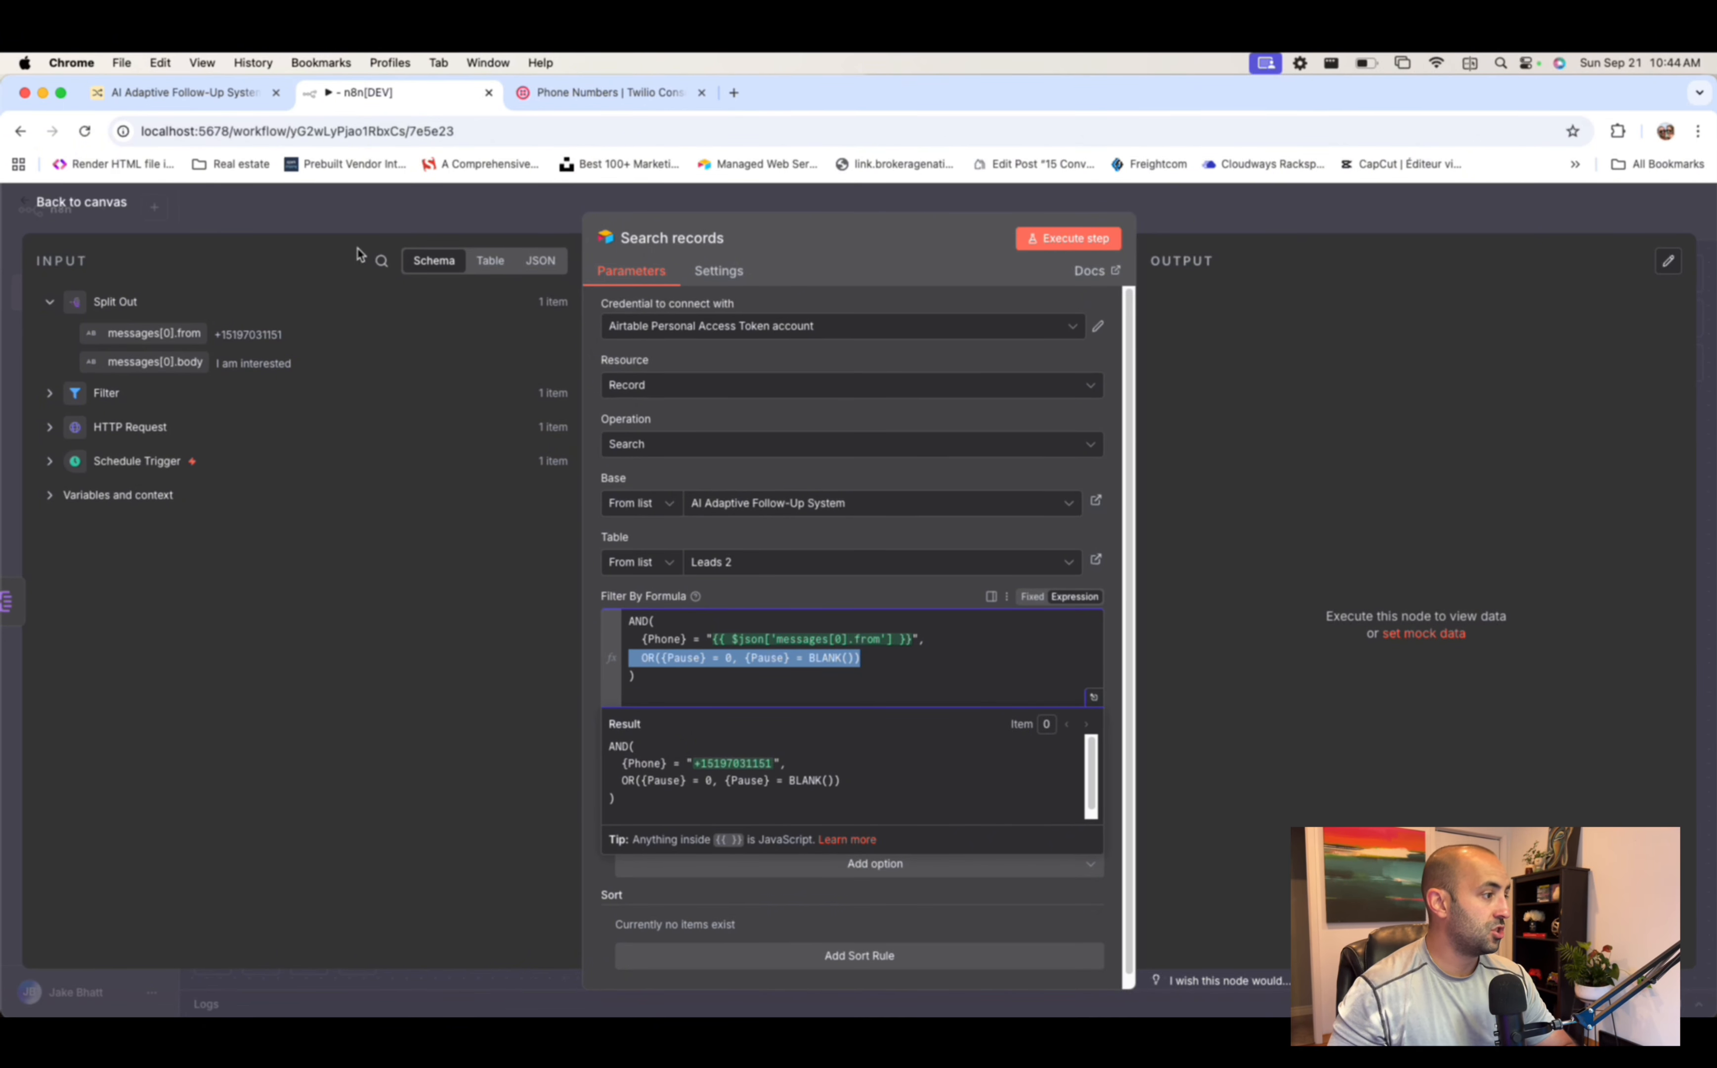
click(190, 92)
scroll(1339, 391, right, 10)
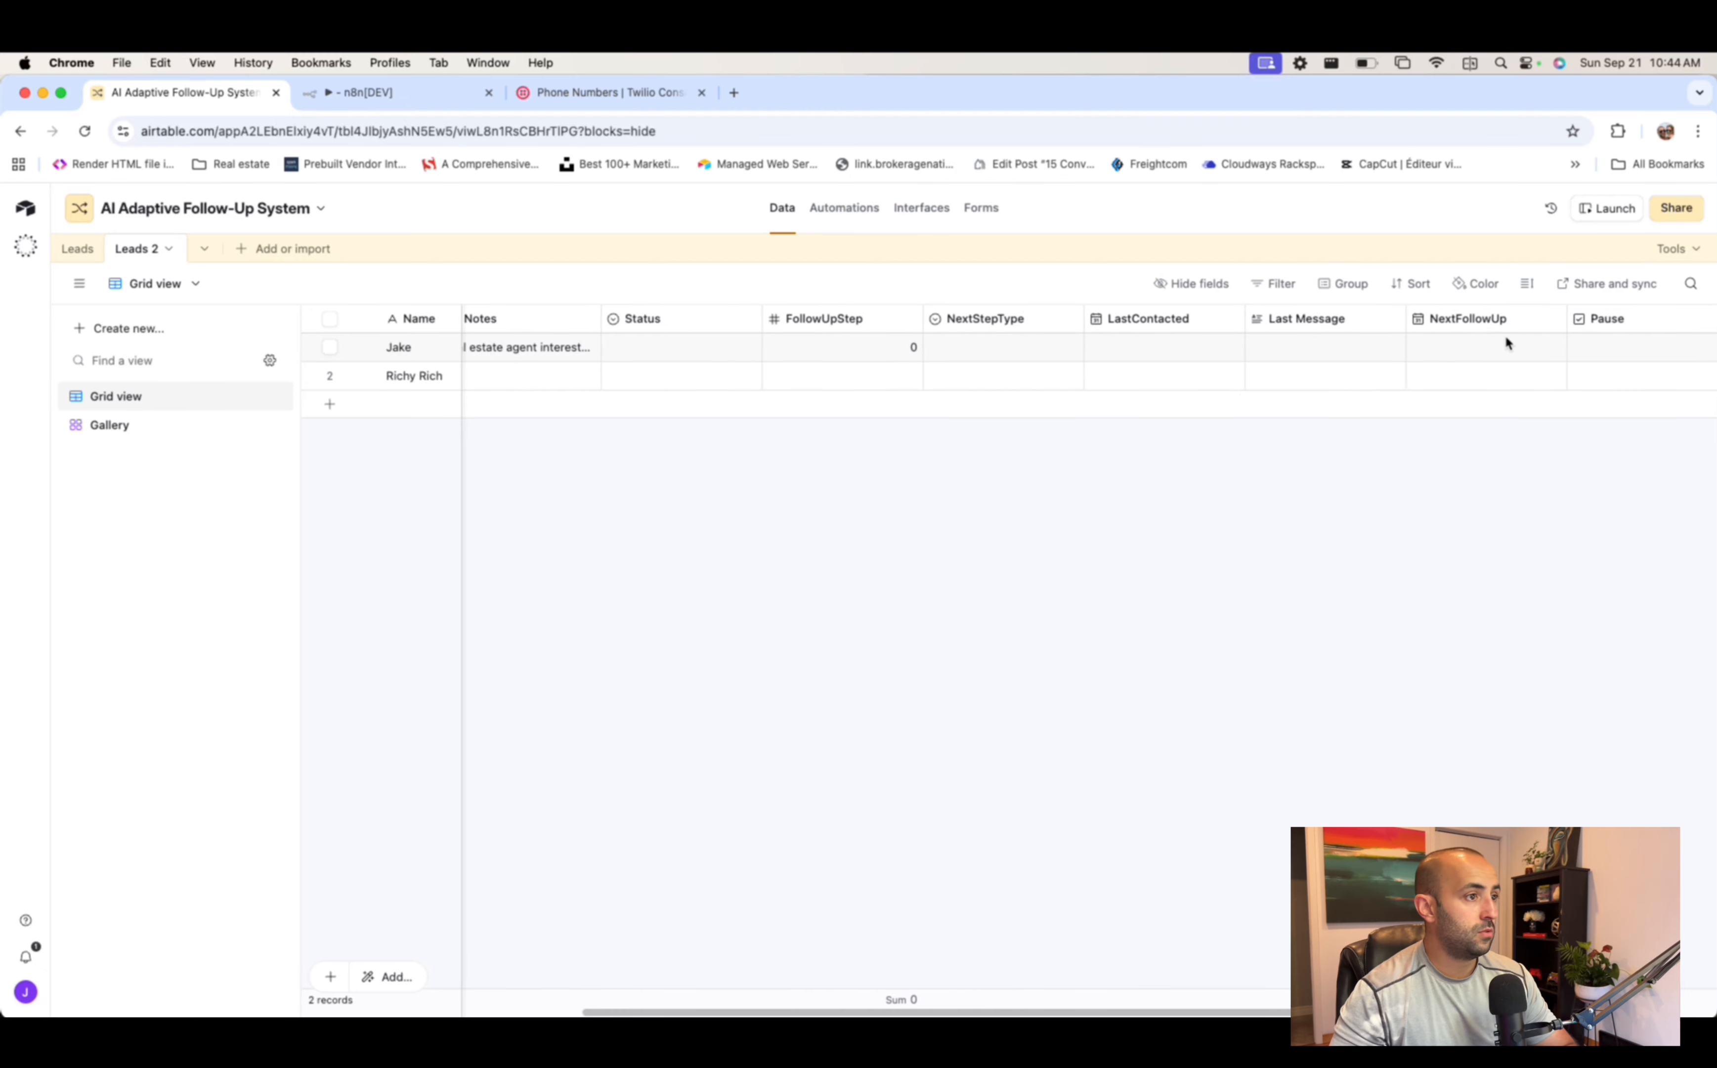
click(1226, 355)
click(1204, 347)
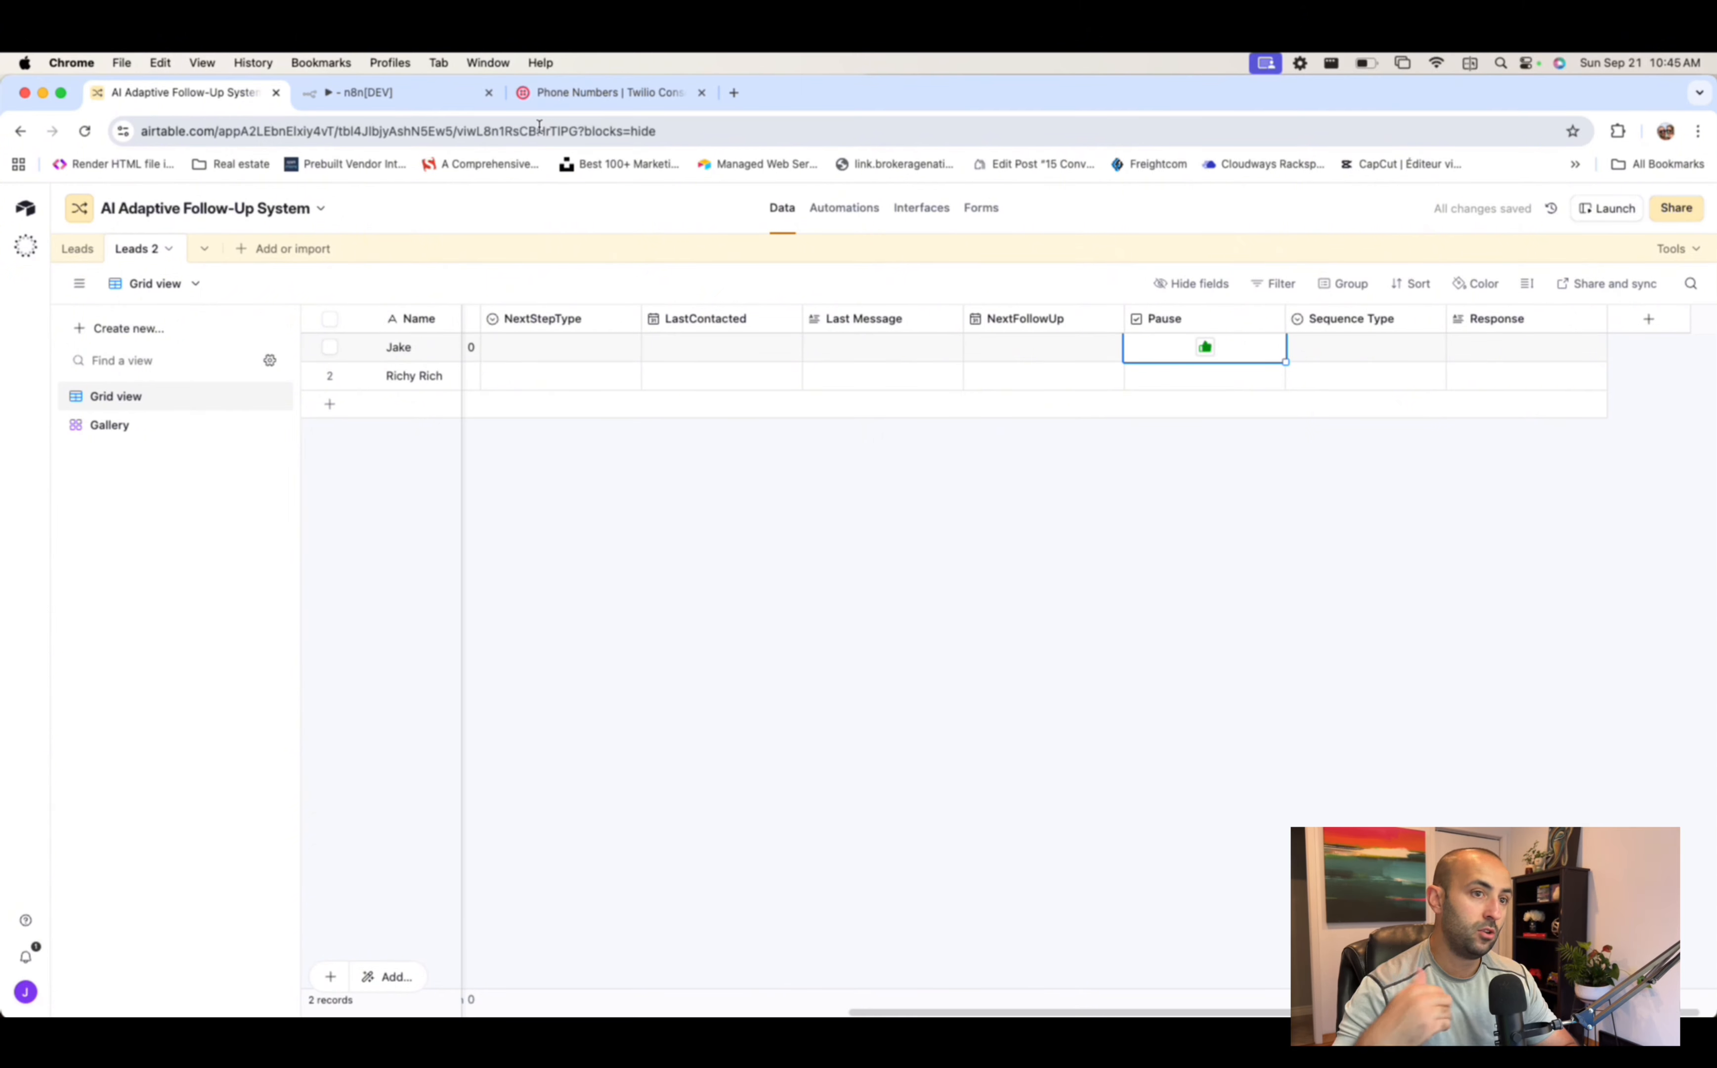
click(1208, 347)
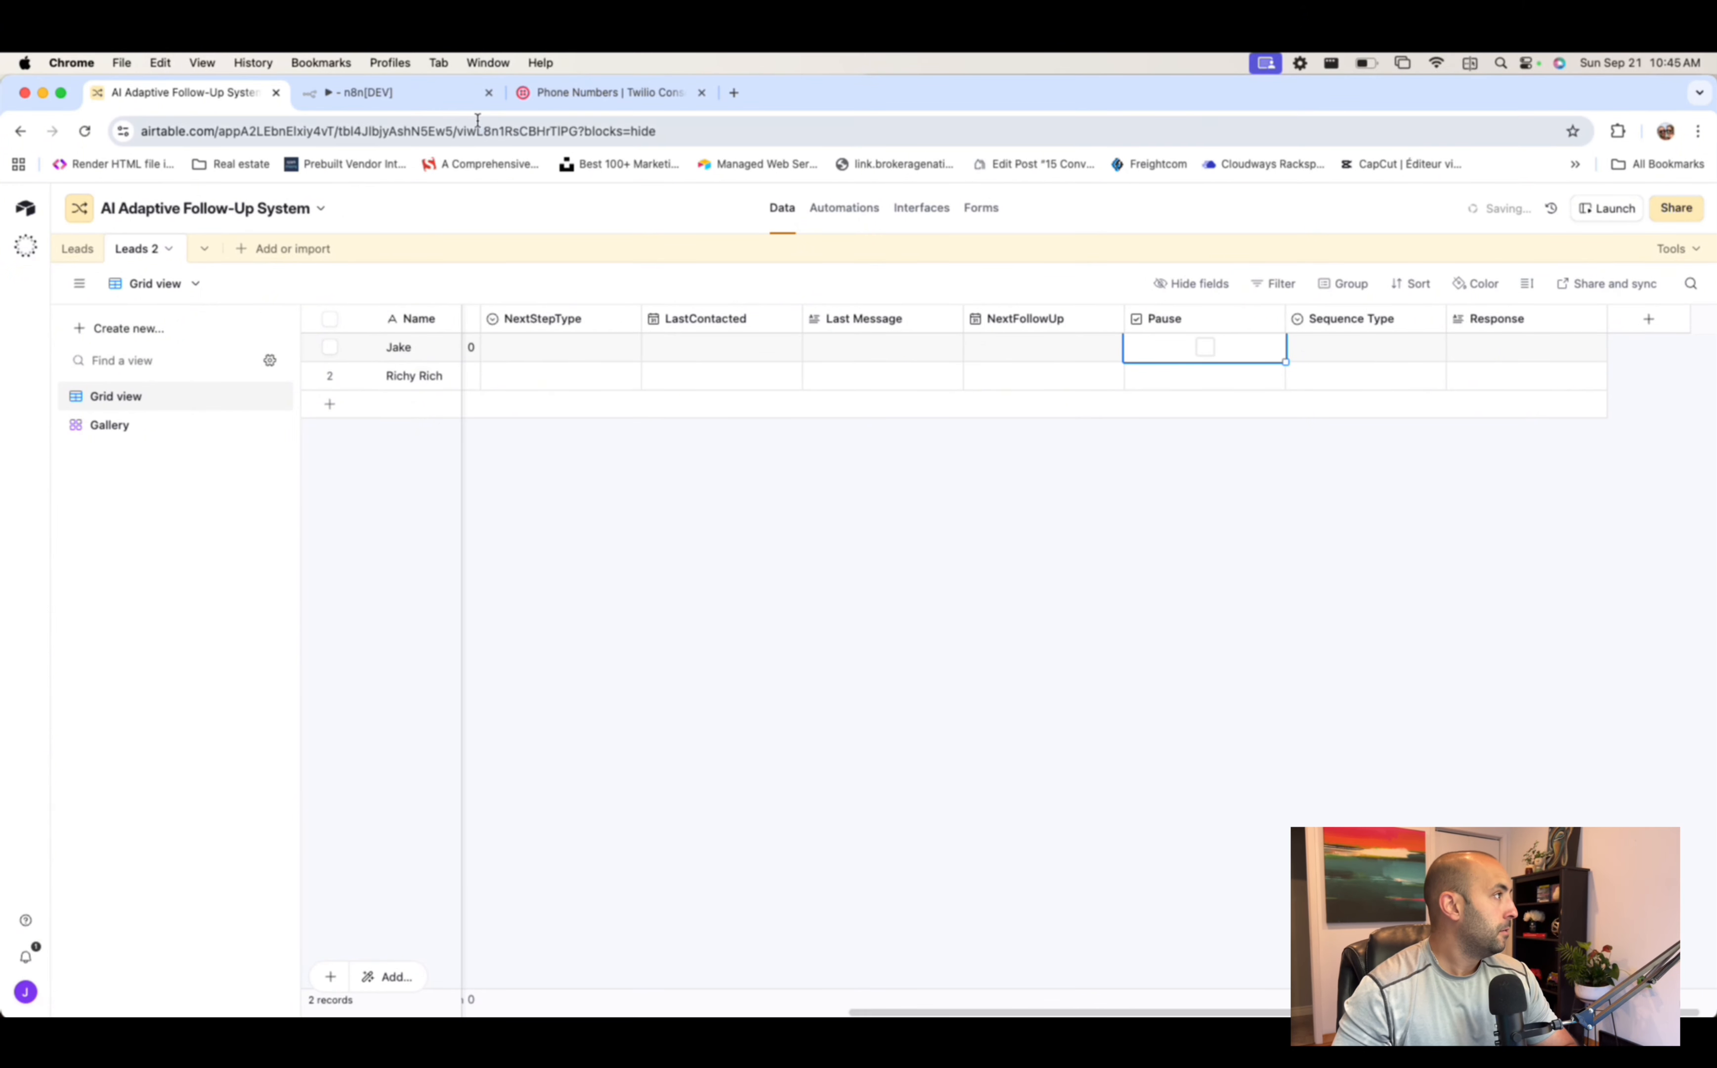
click(452, 93)
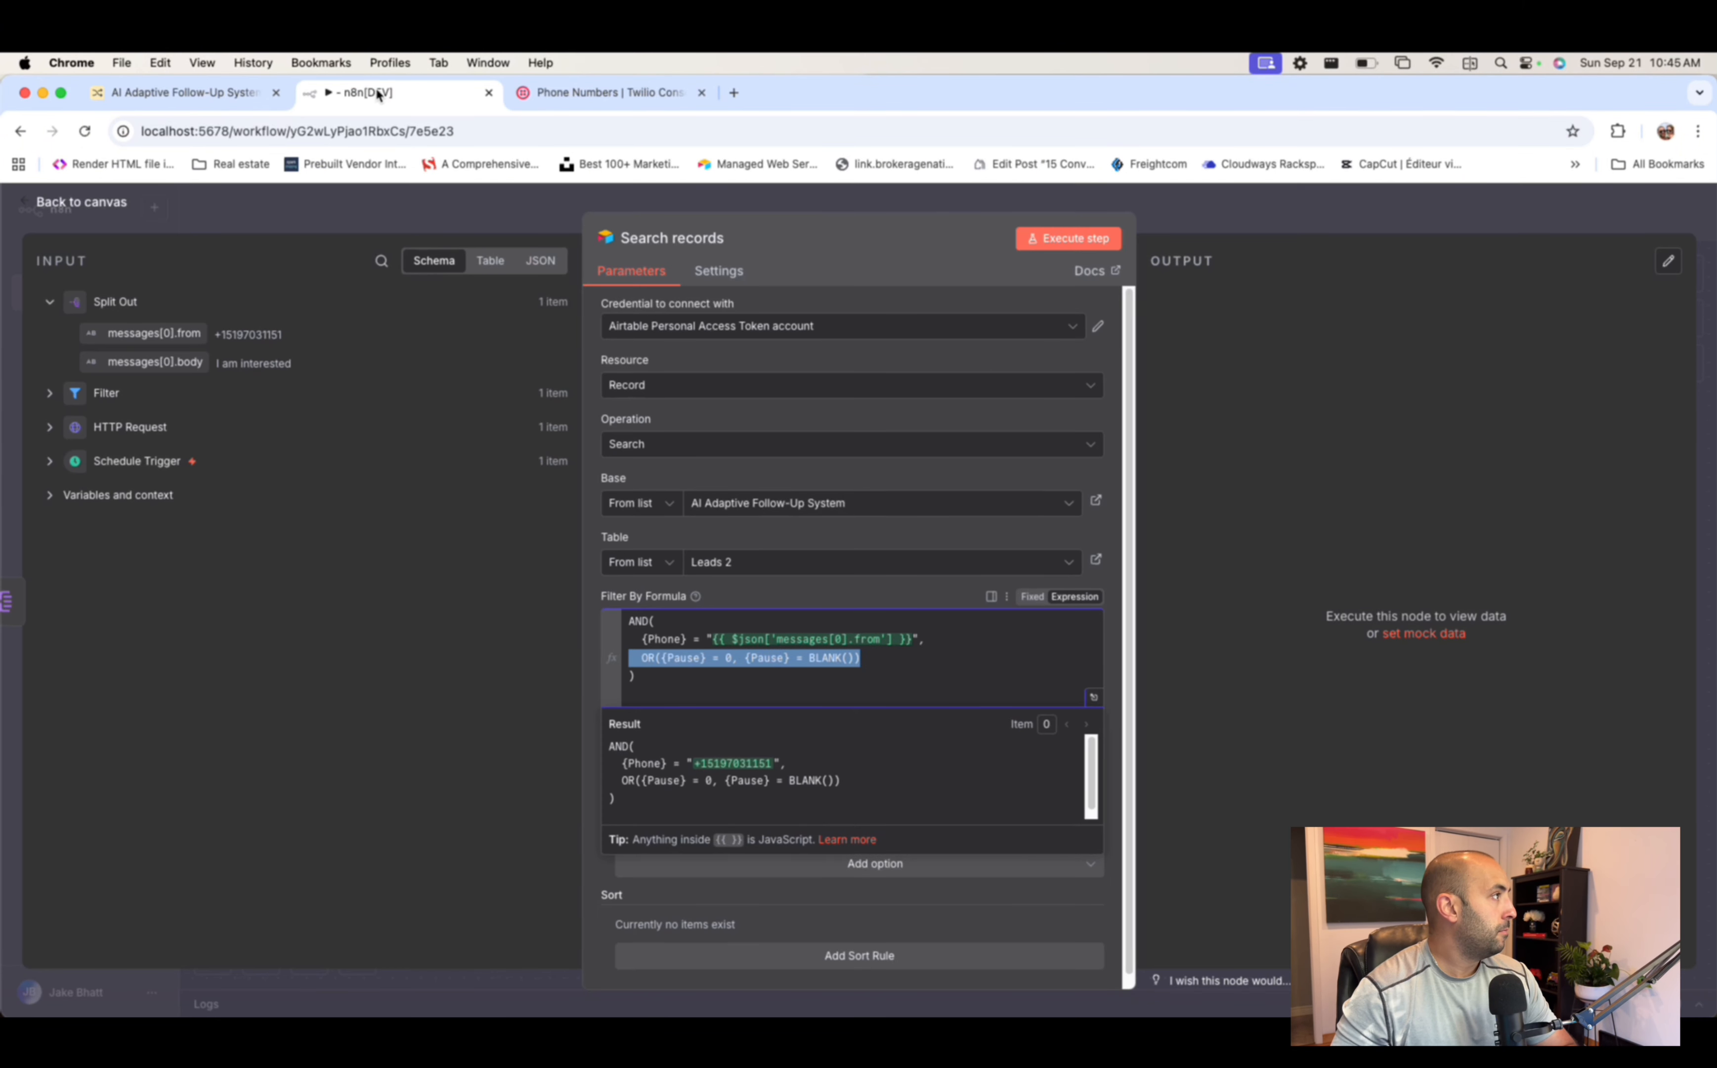
- Run Search records, confirm it returns the one lead matching the sender's phone, and return to the canvas
click(1101, 646)
click(1121, 650)
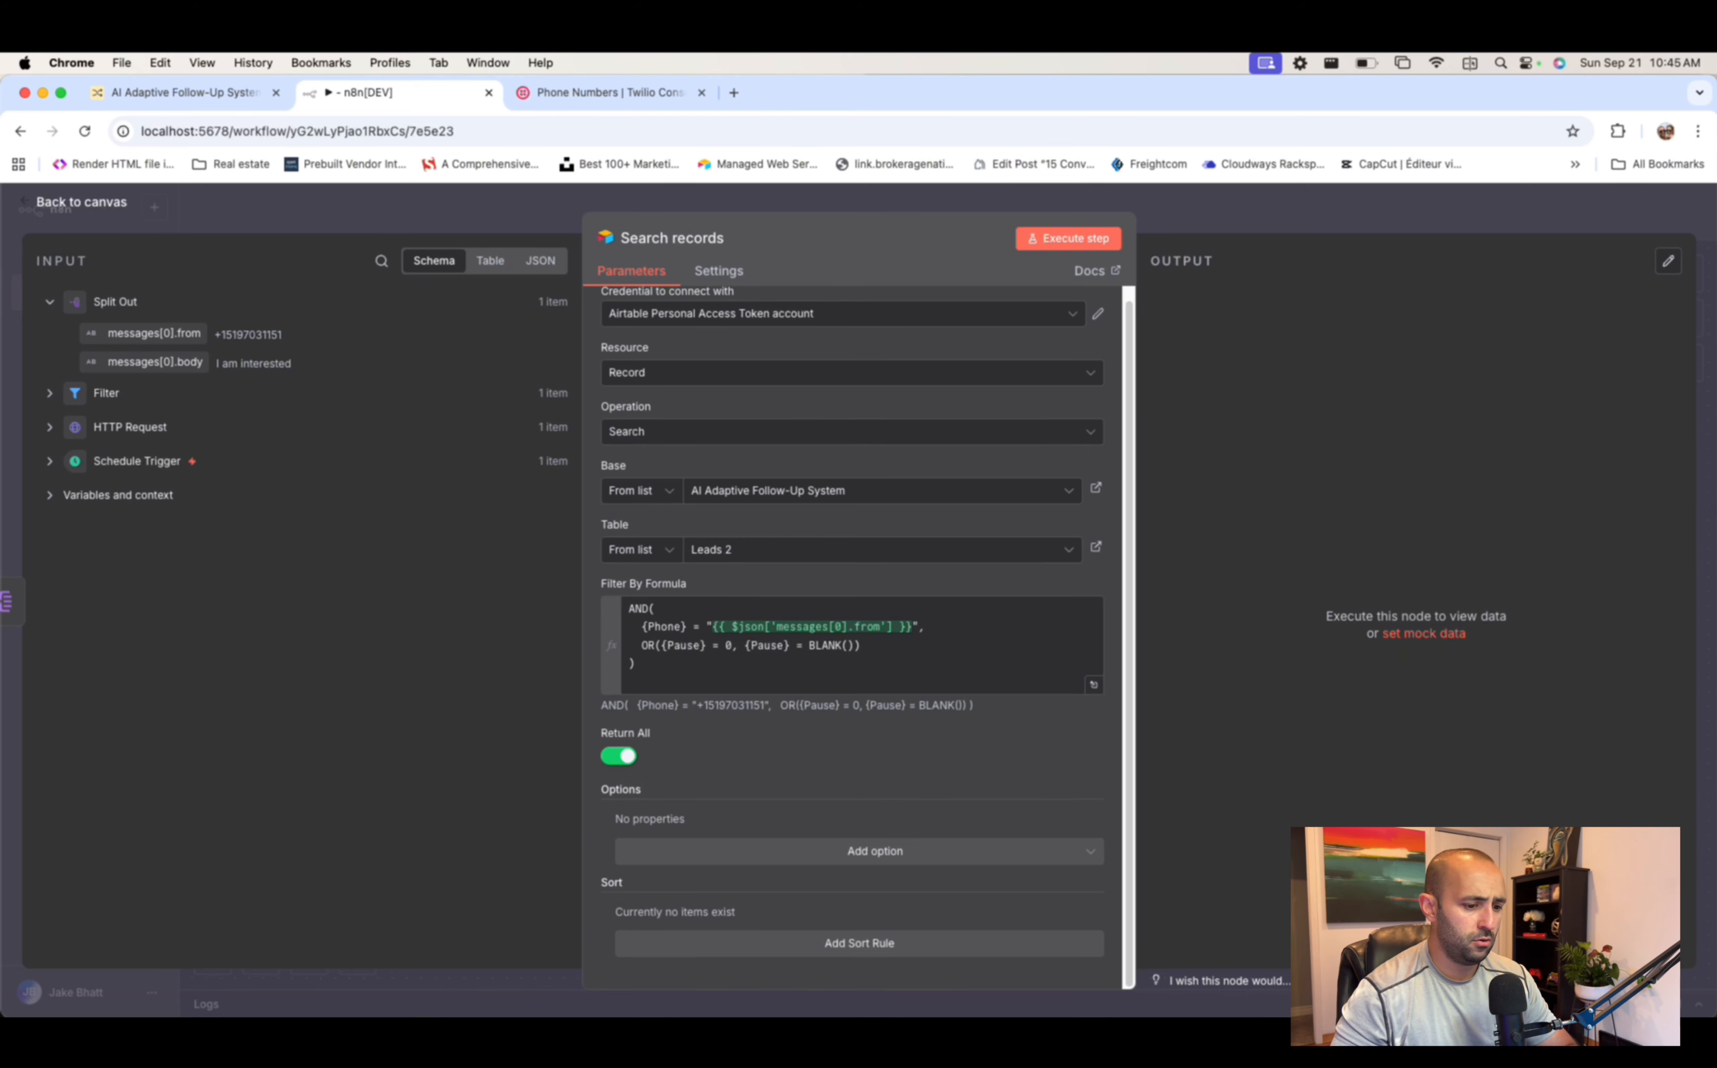
click(1078, 241)
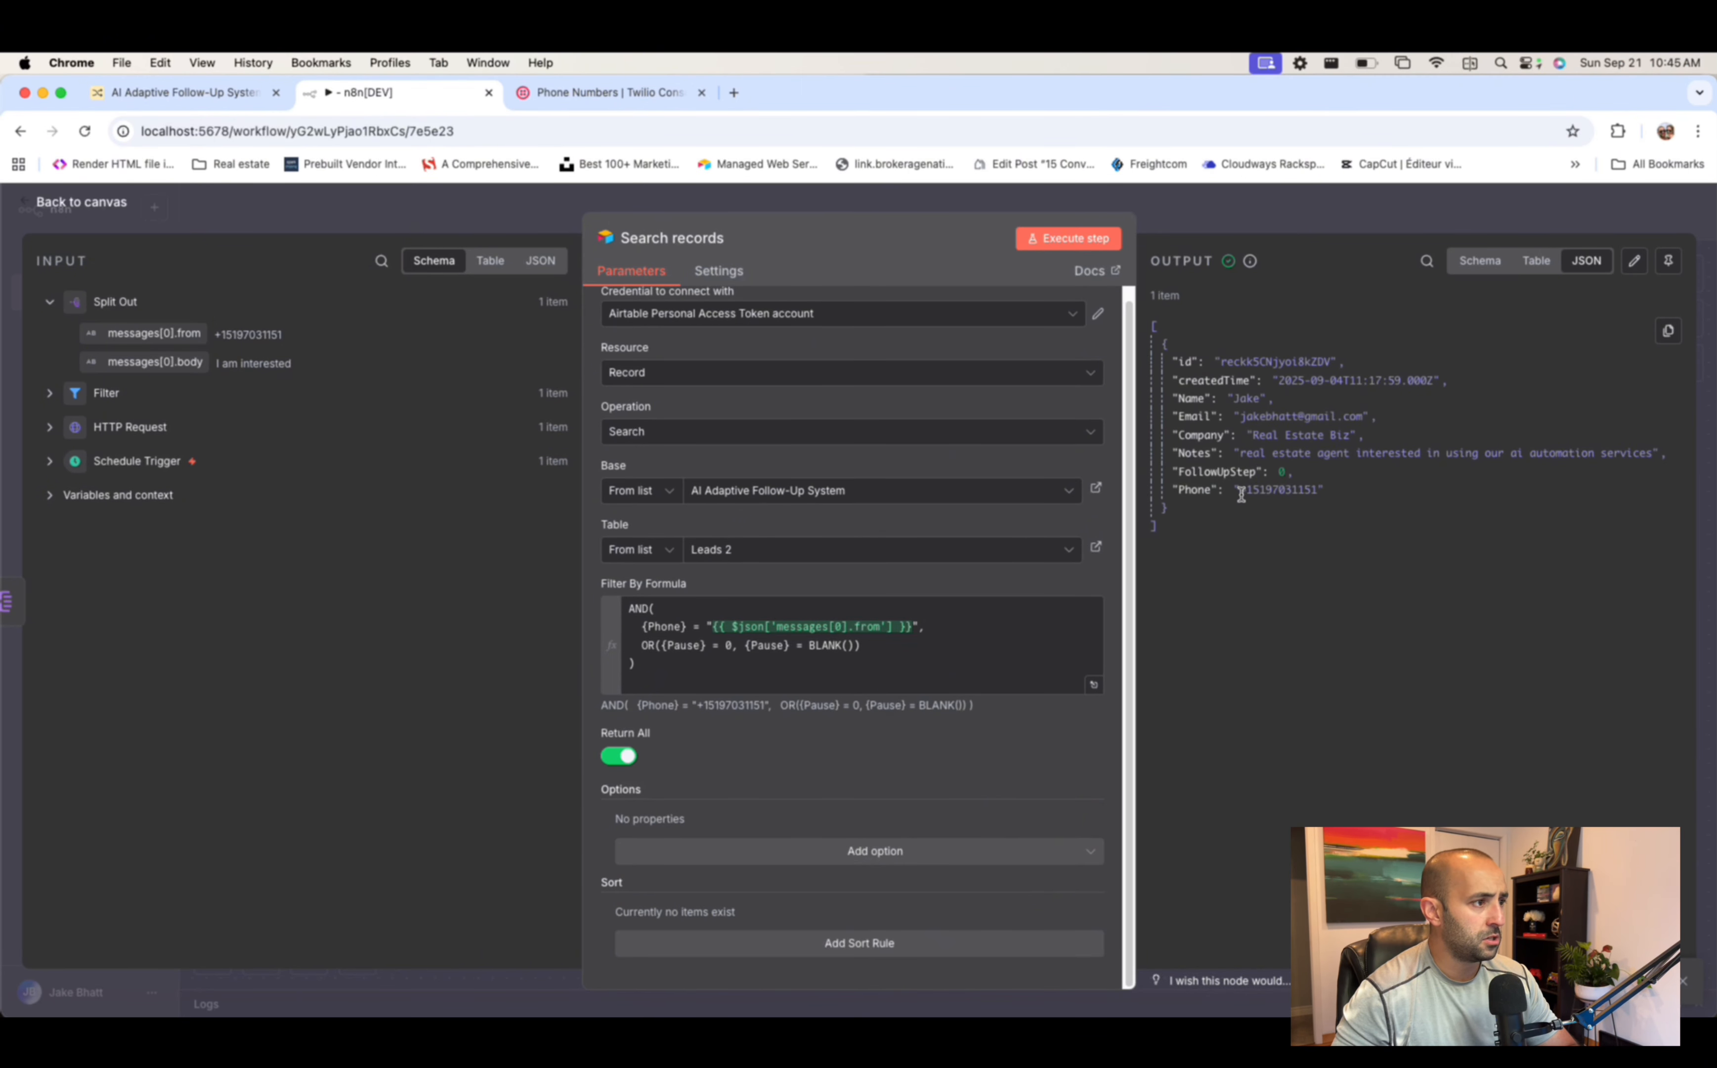
drag(1242, 495, 1324, 502)
click(1384, 524)
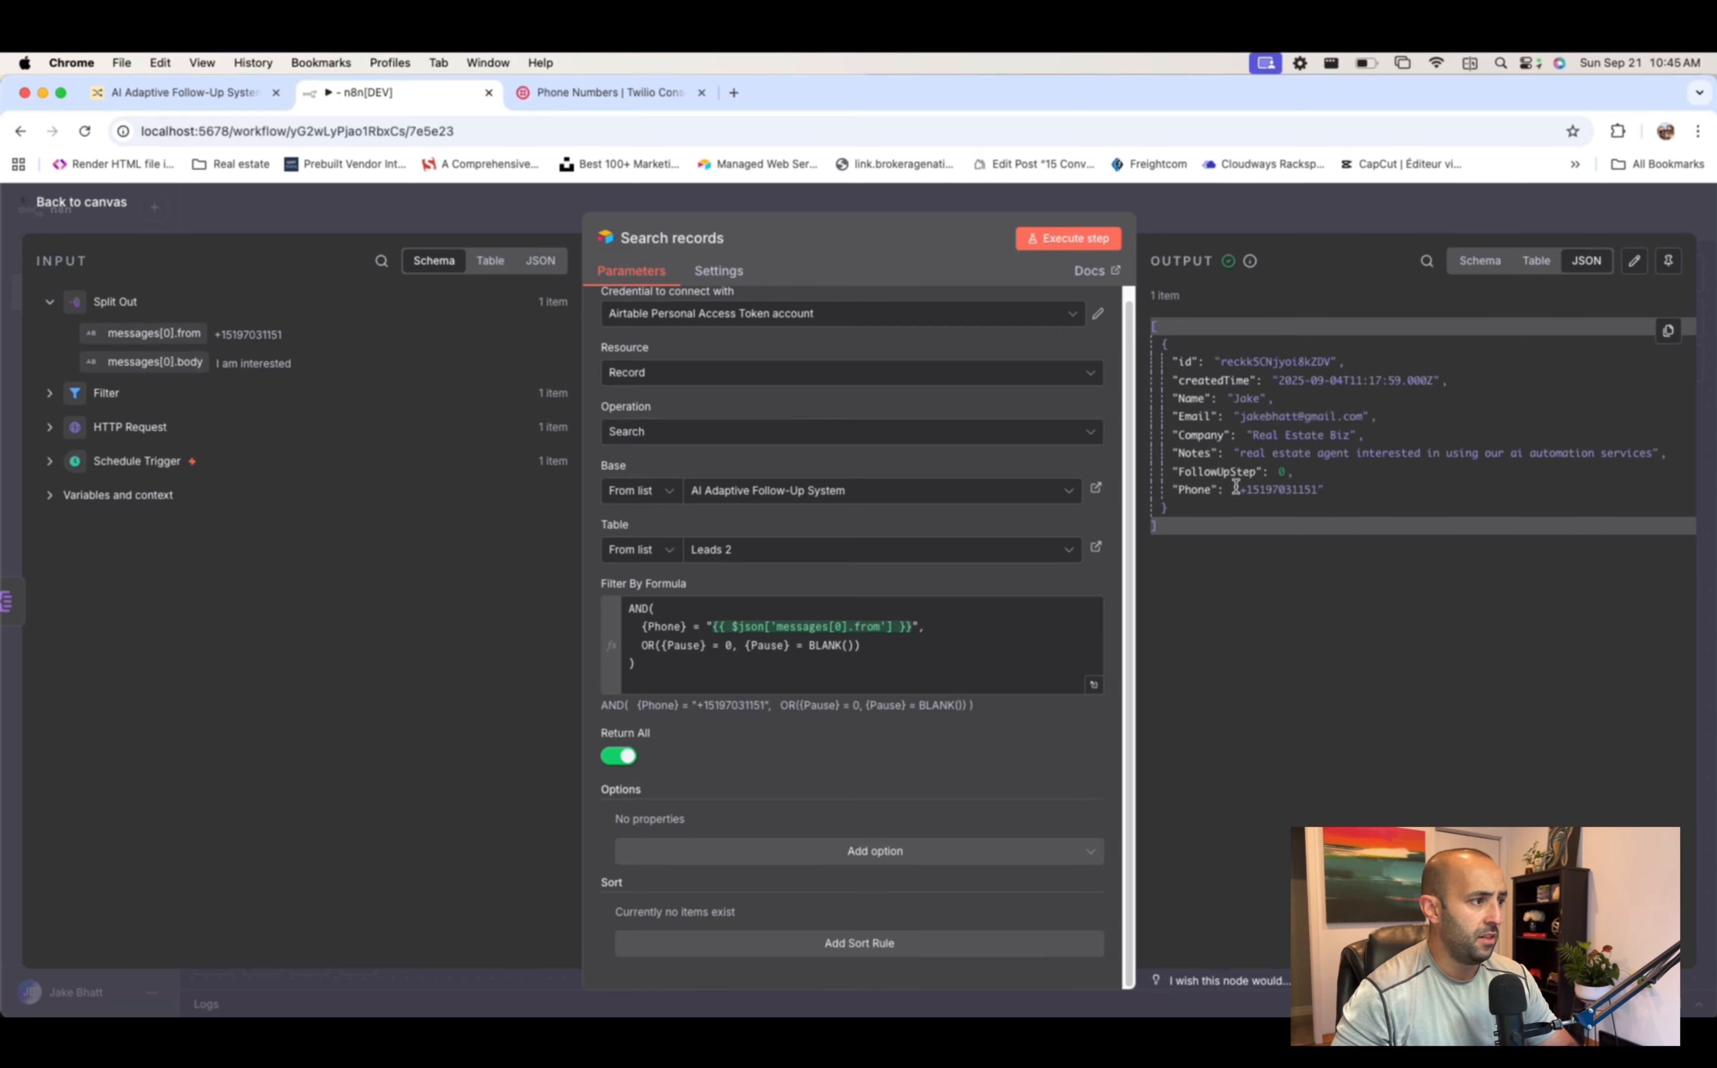
click(1220, 221)
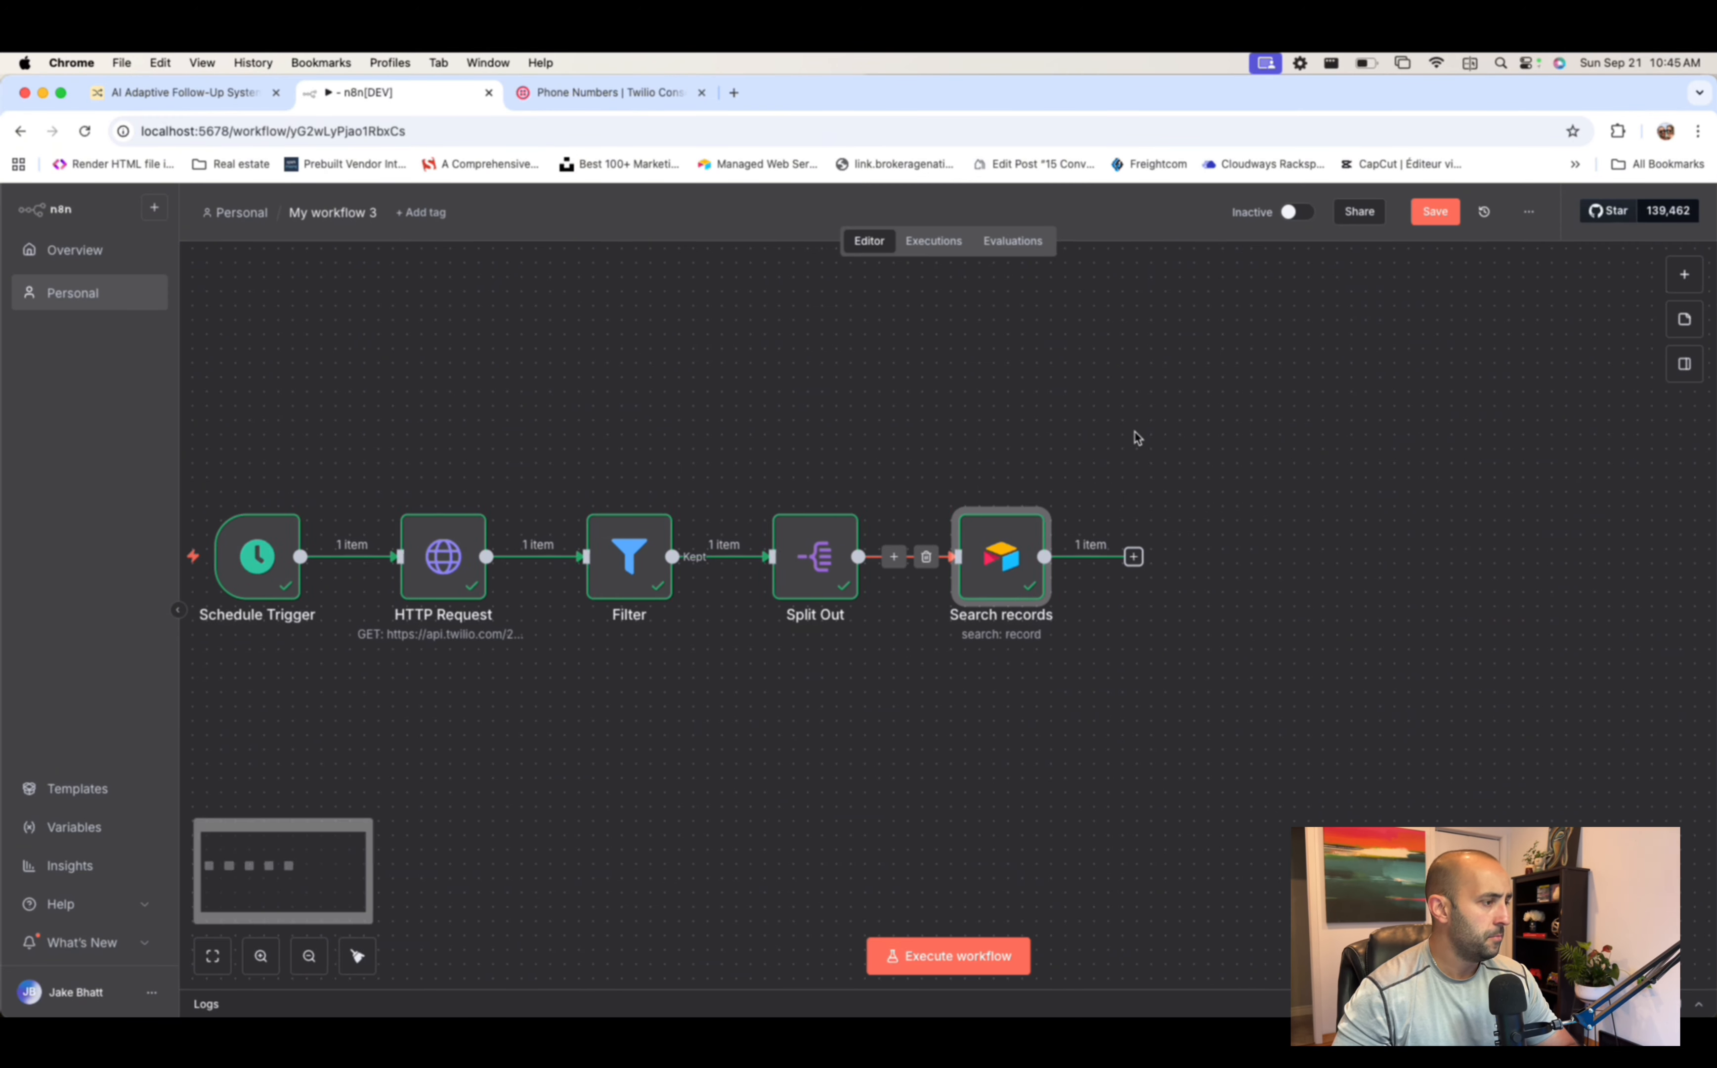
- Add an Airtable 'Update record' step after Search records
click(1109, 556)
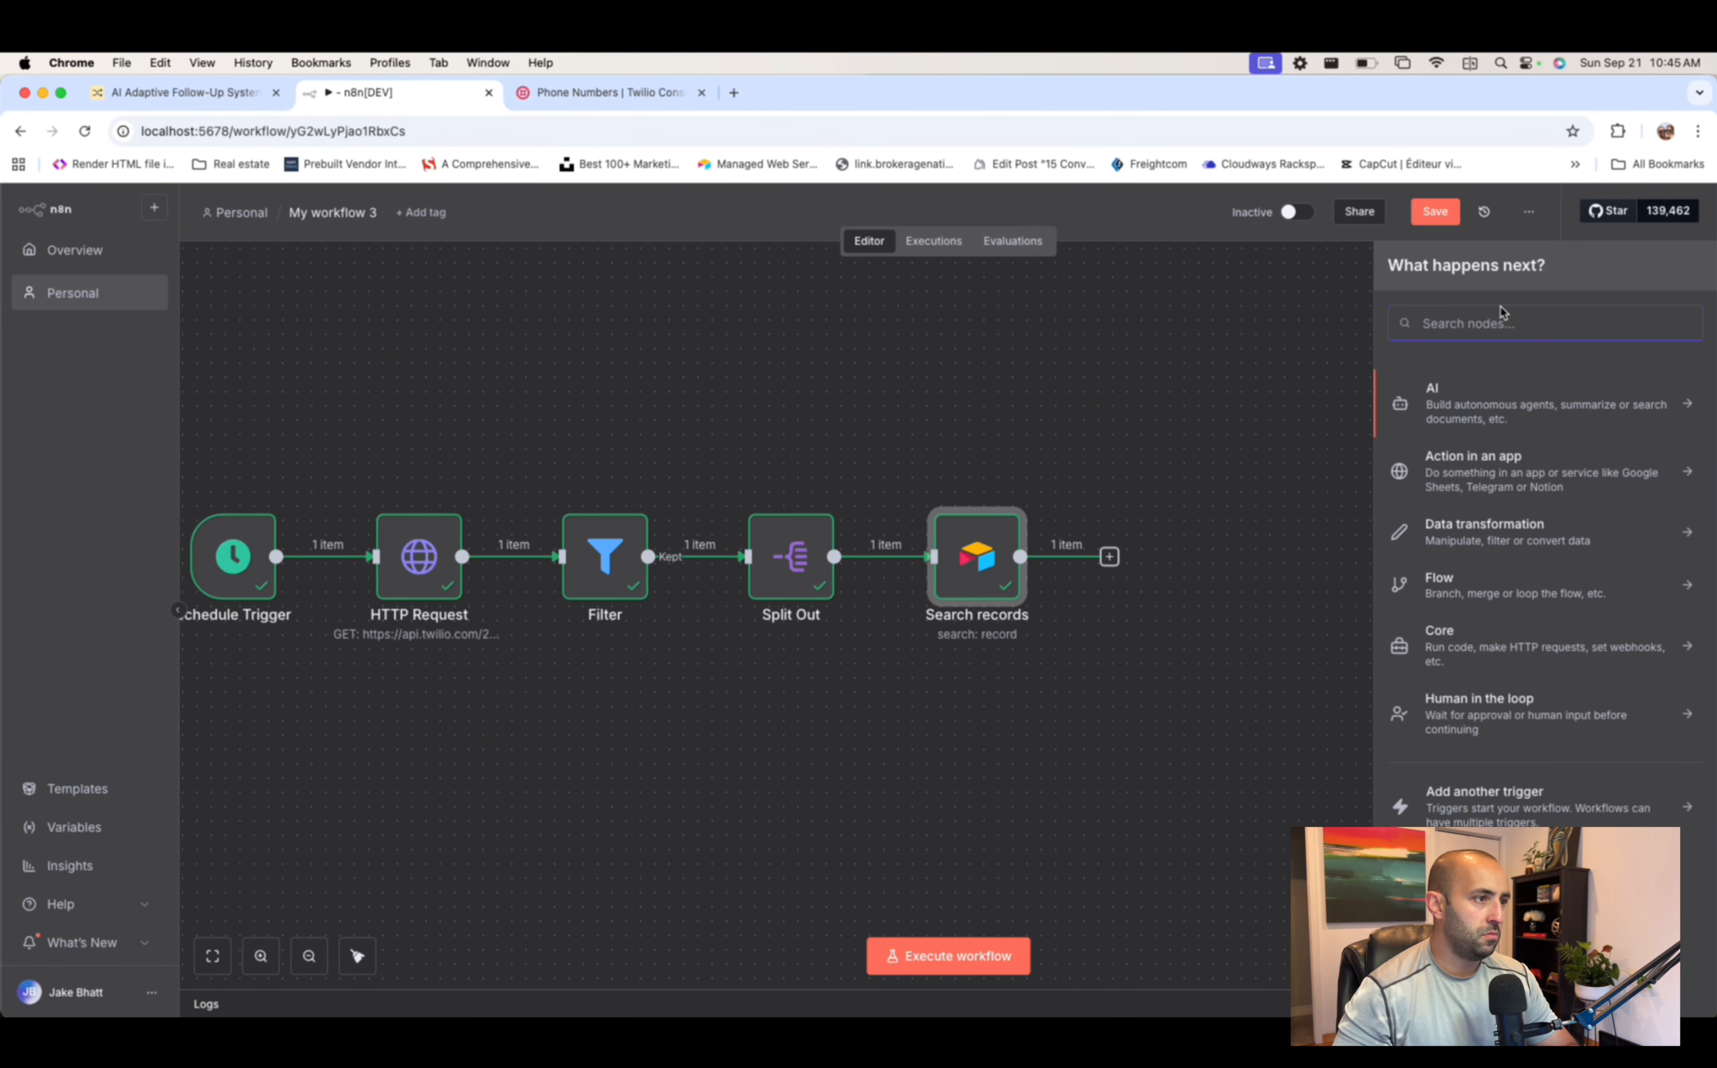
text(airtab)
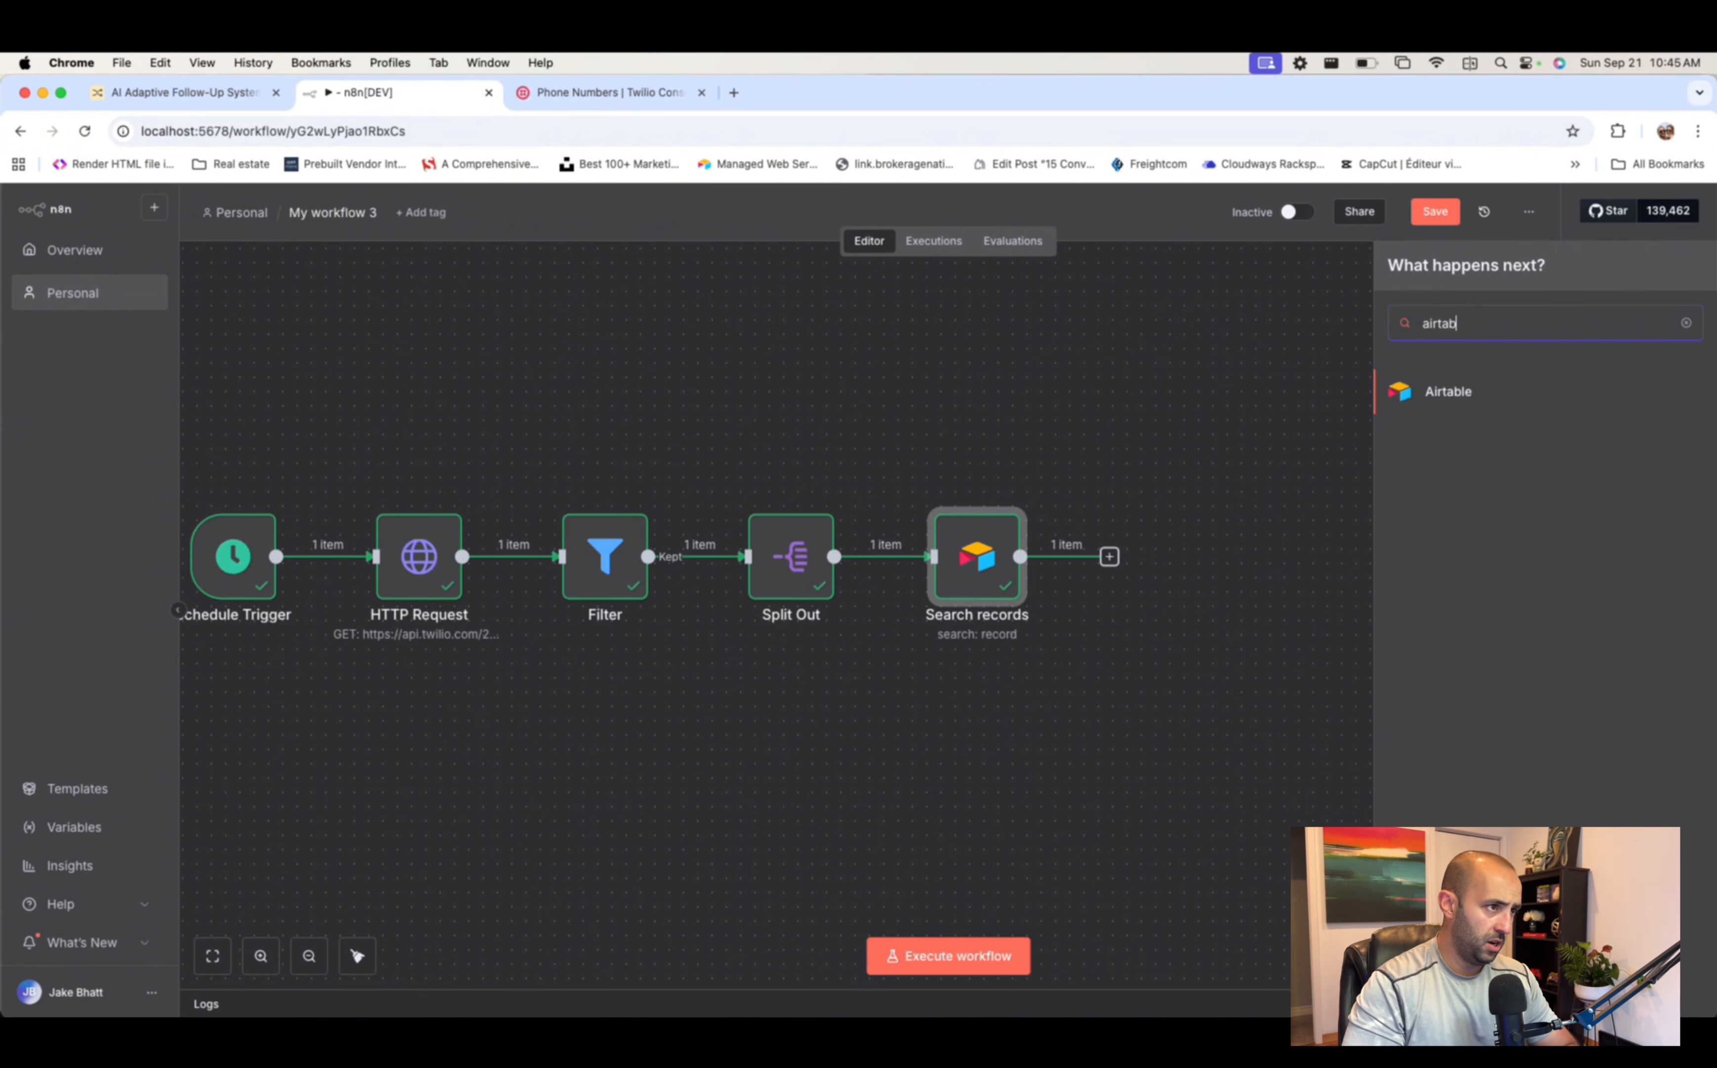
text(le)
click(1450, 392)
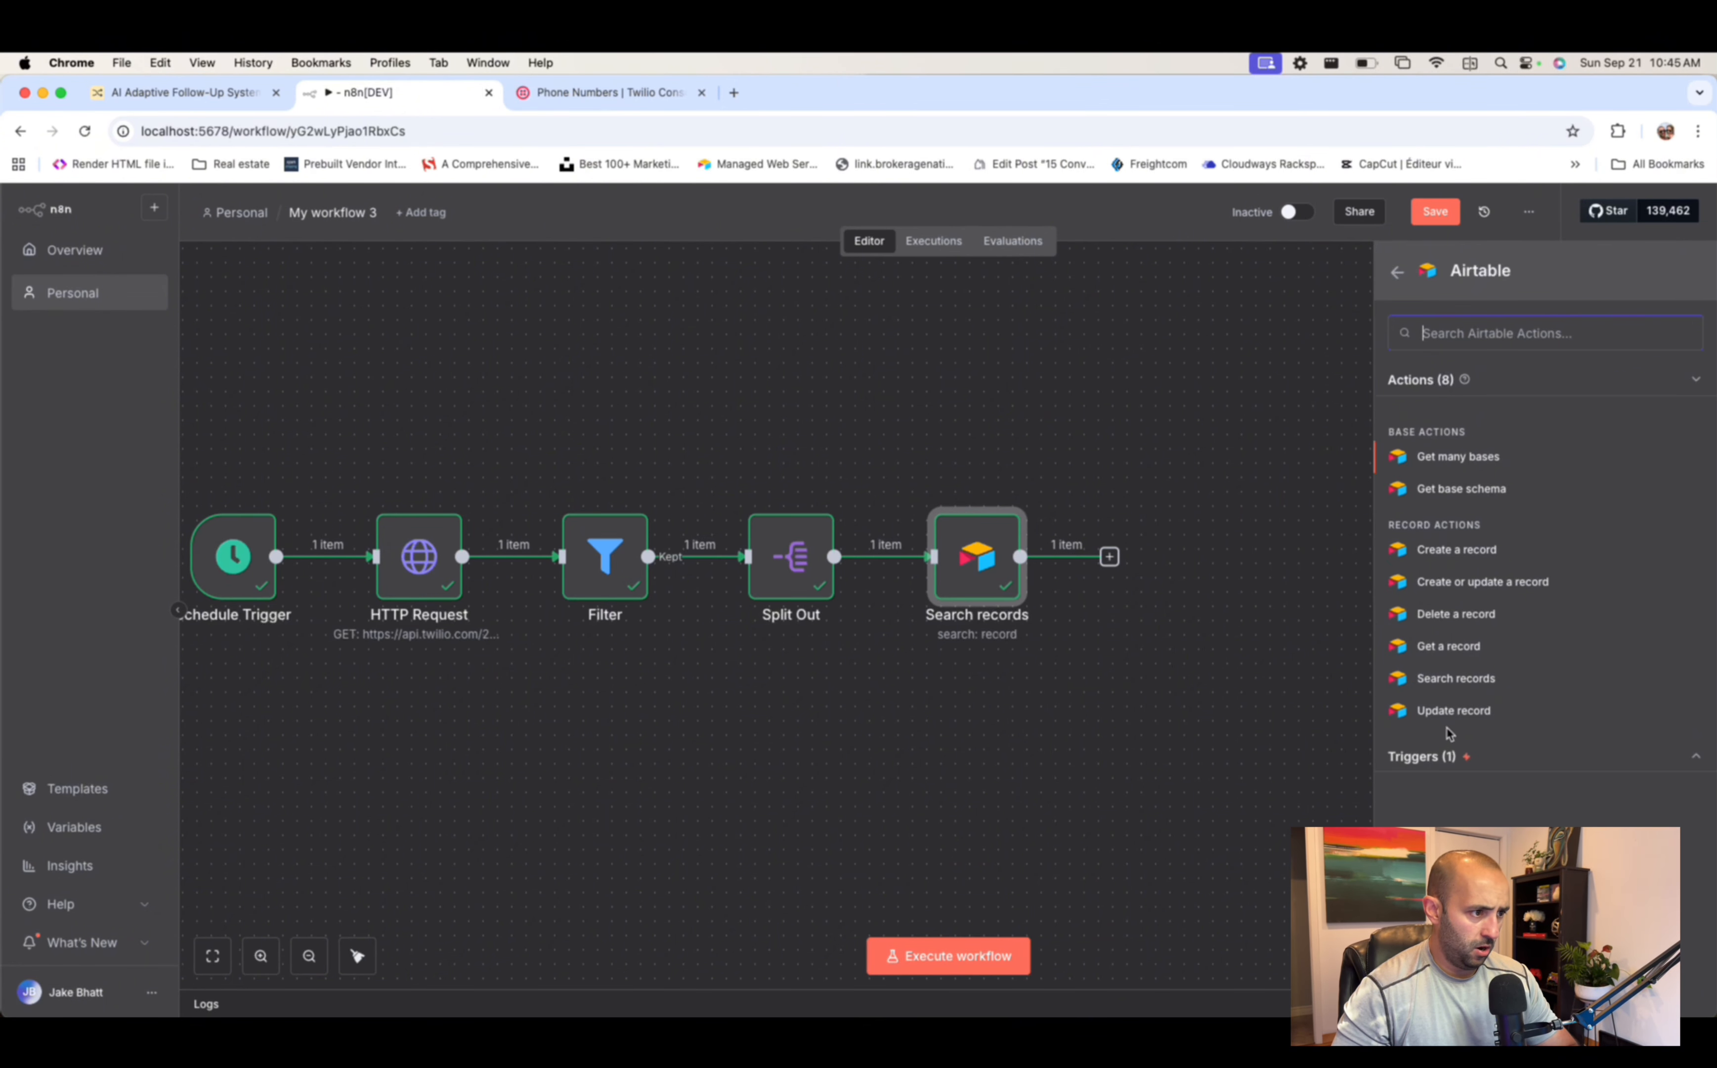
click(1451, 710)
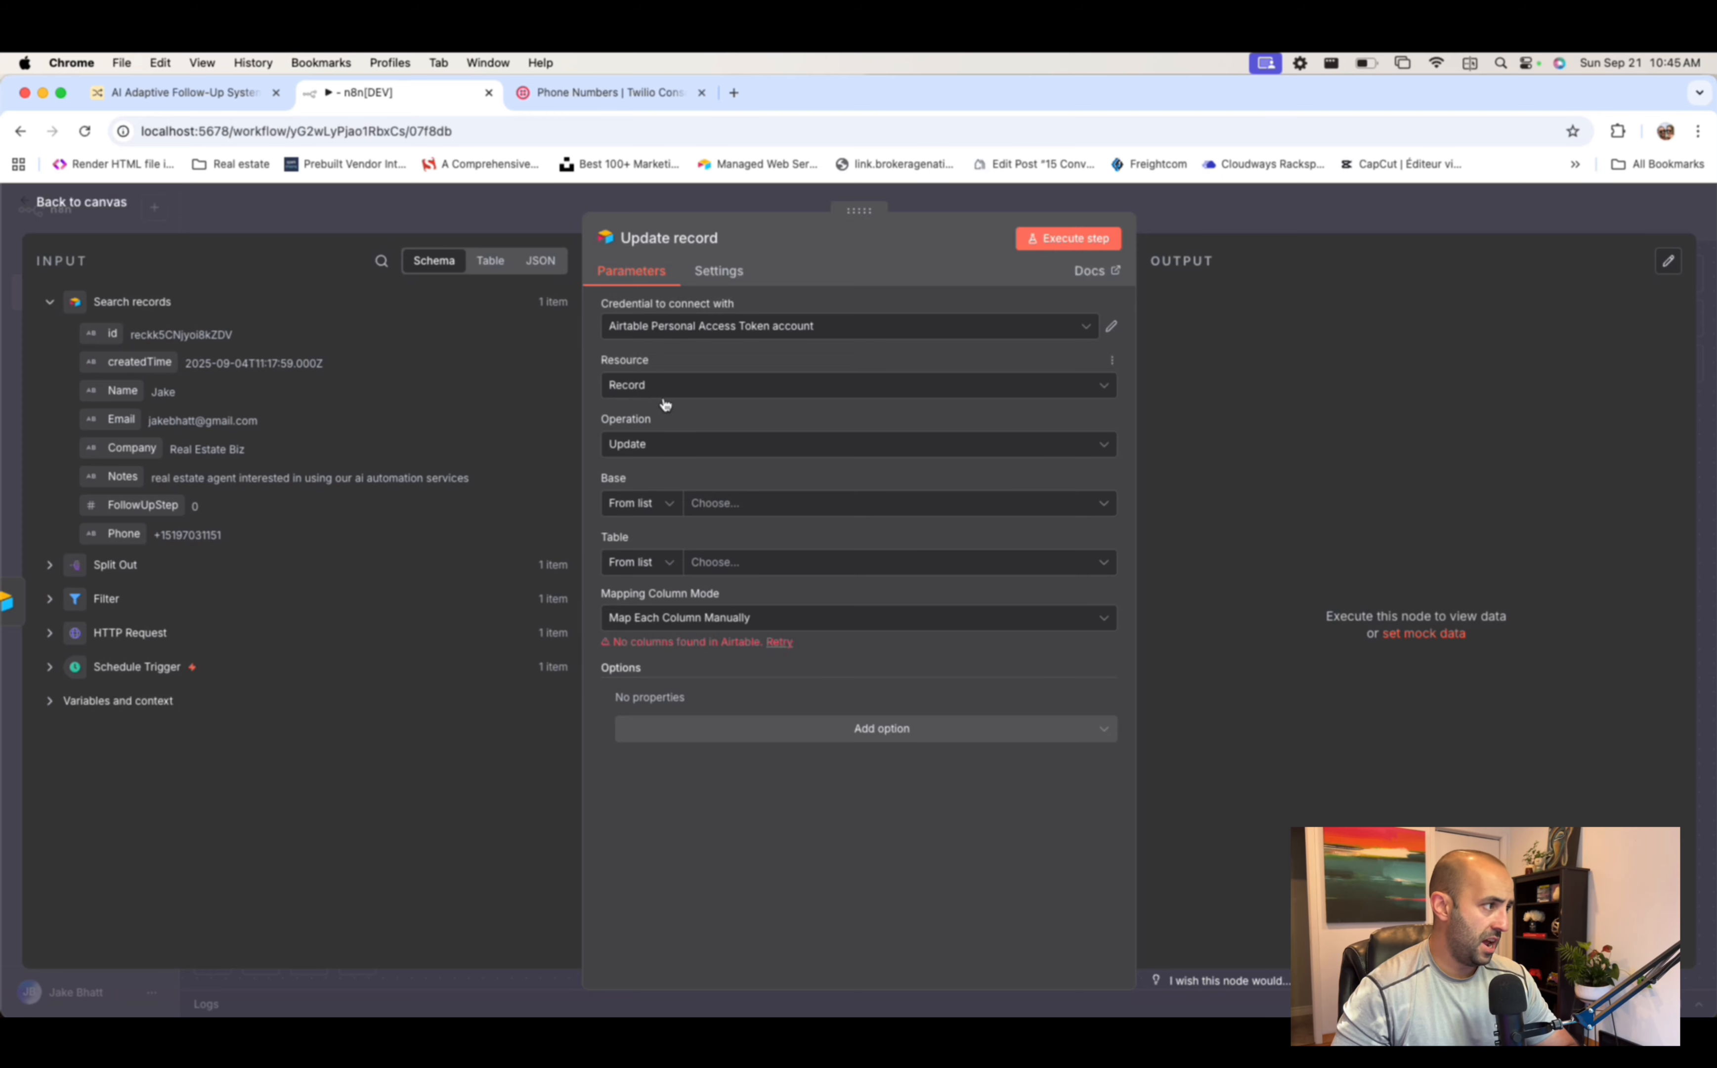
- Point it at the AI Adaptive Follow-Up System base and its Leads 2 table
click(748, 503)
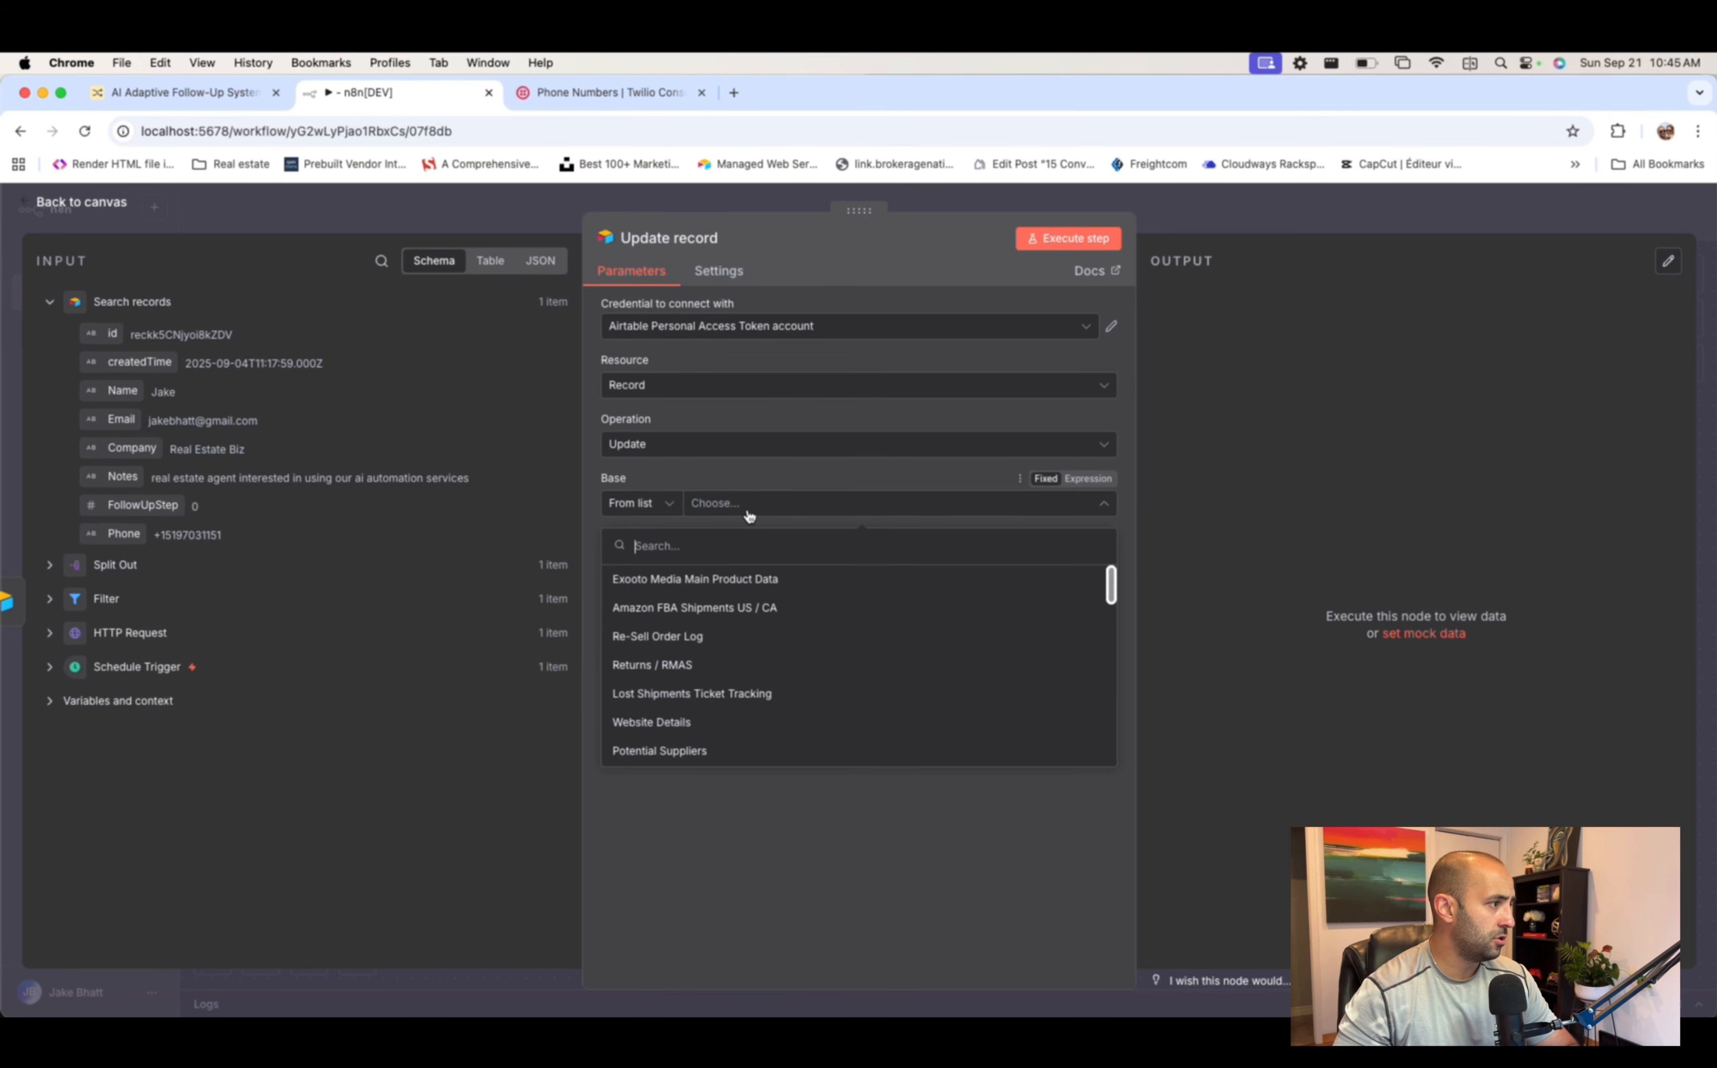
text(ai adap)
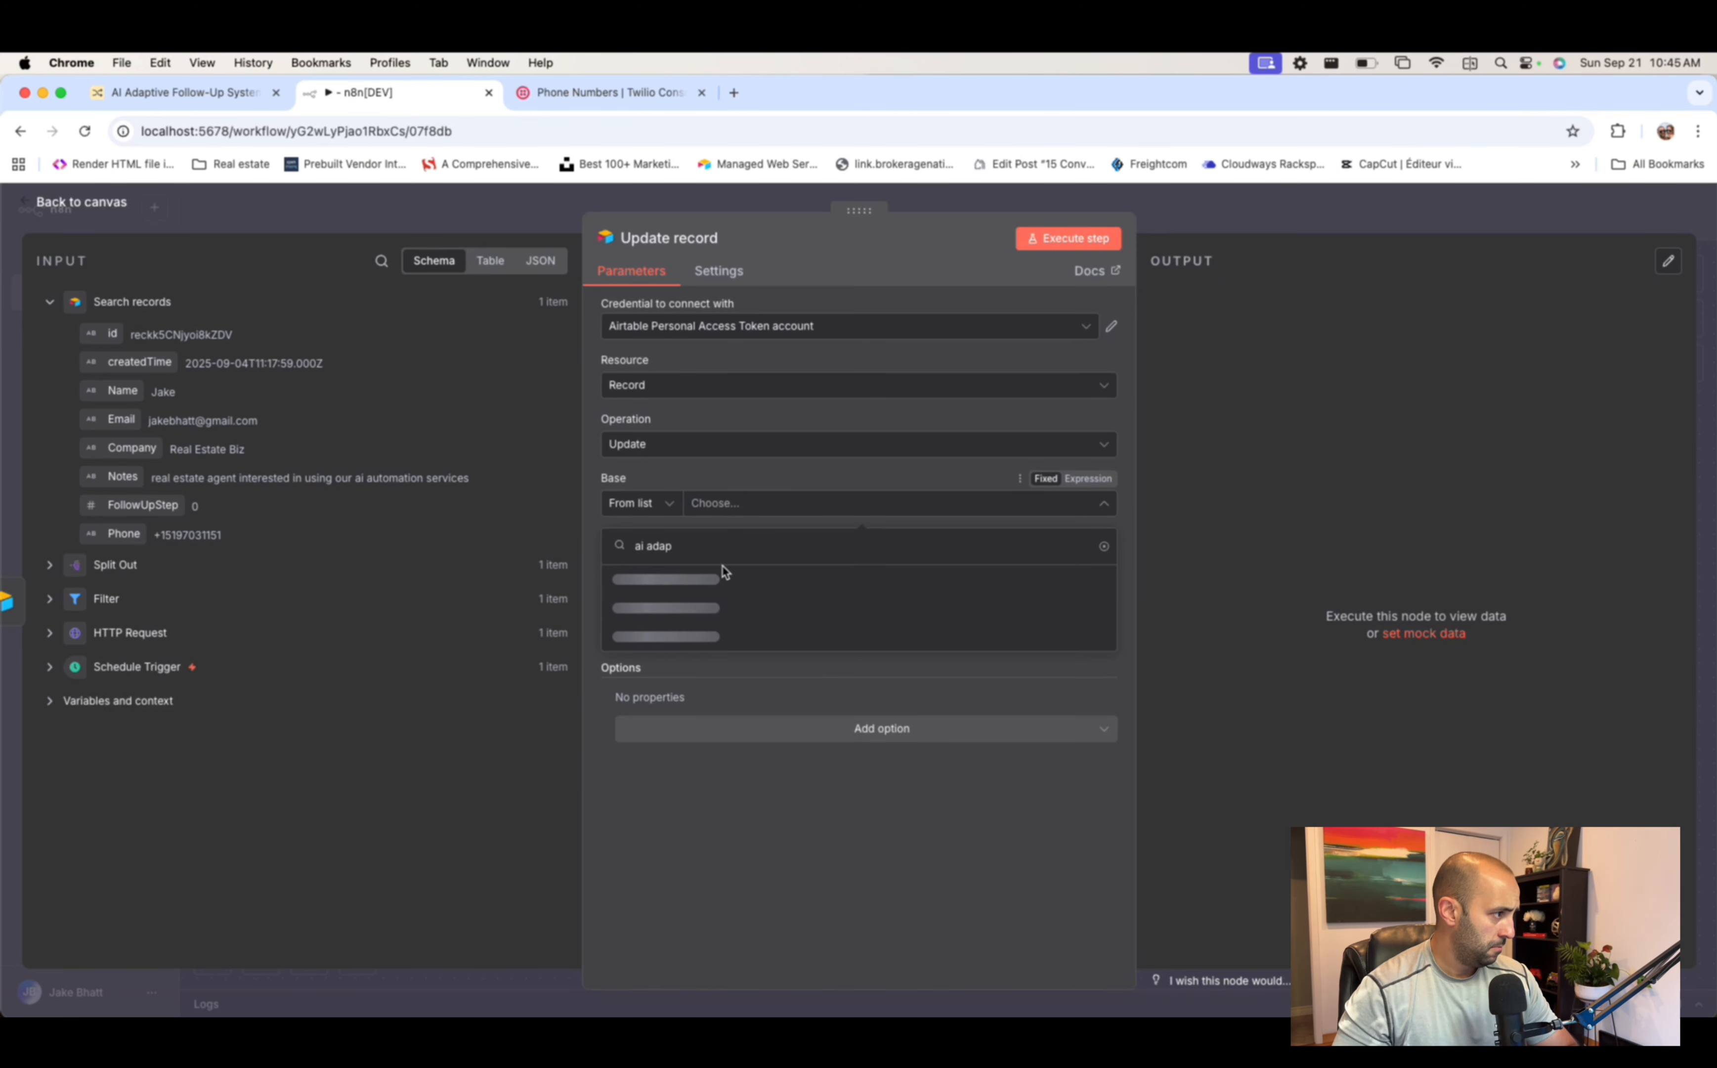
click(724, 578)
click(780, 563)
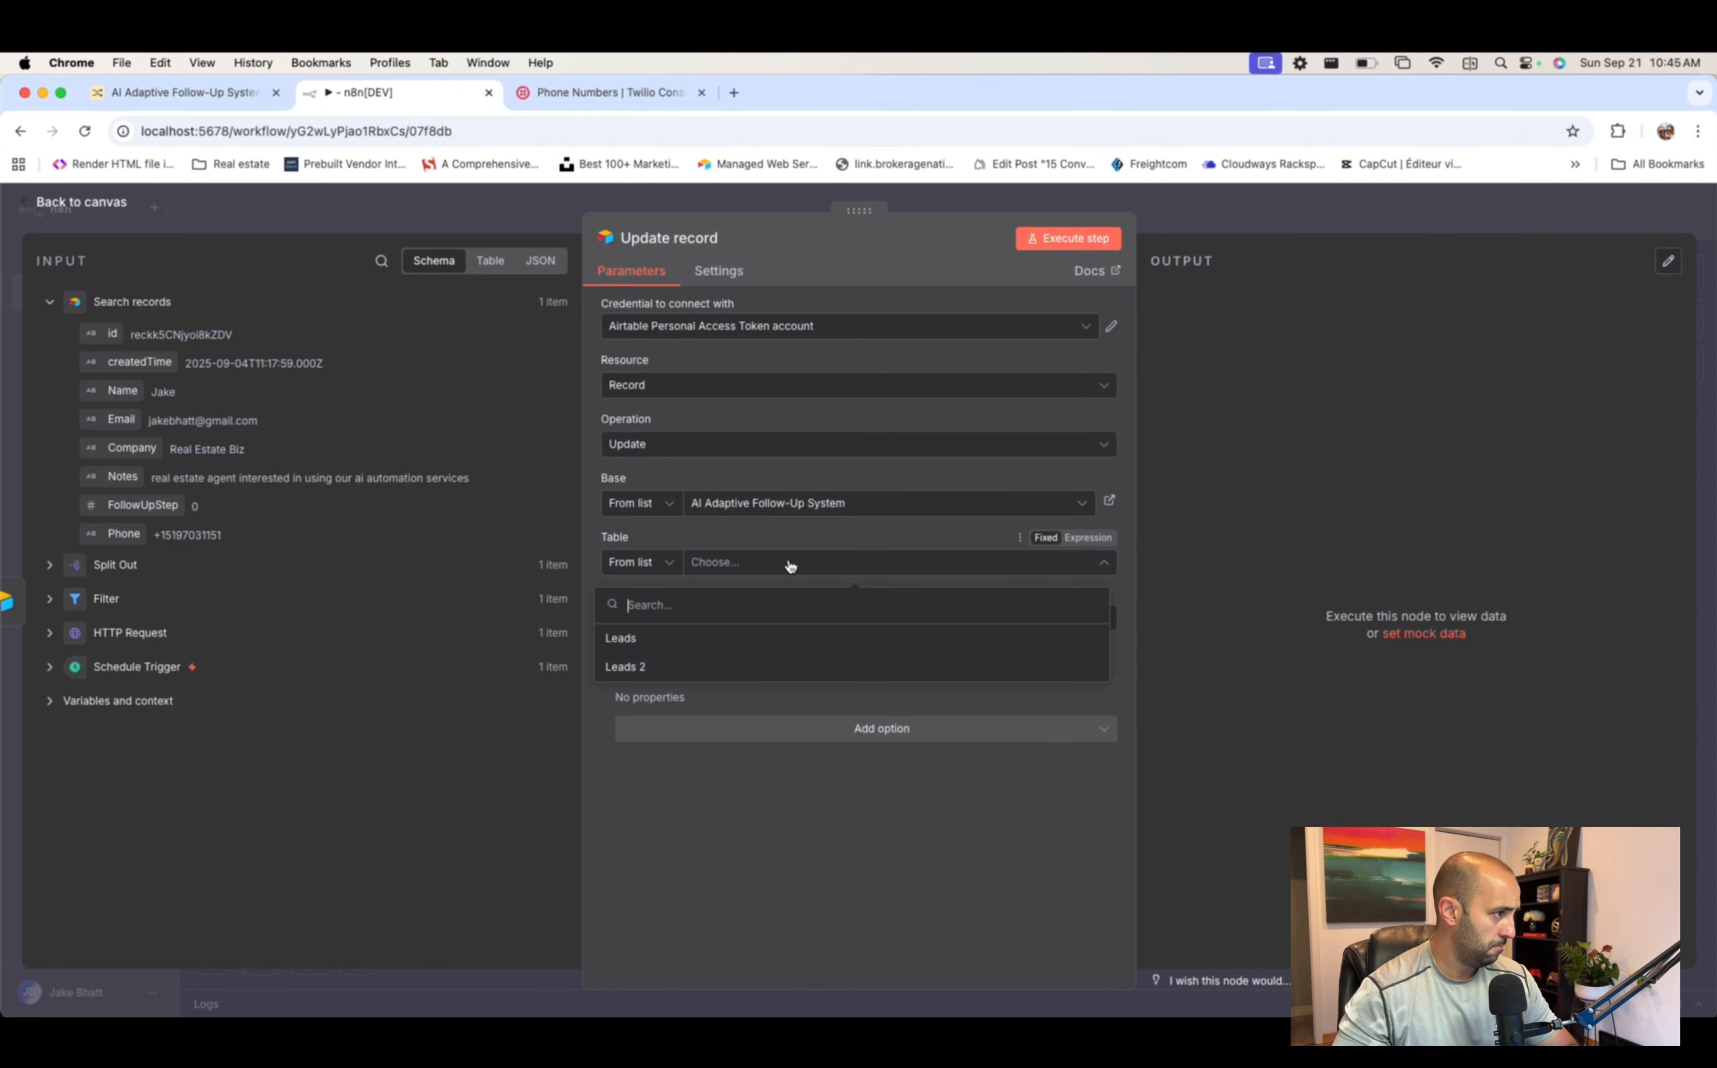
text(leads)
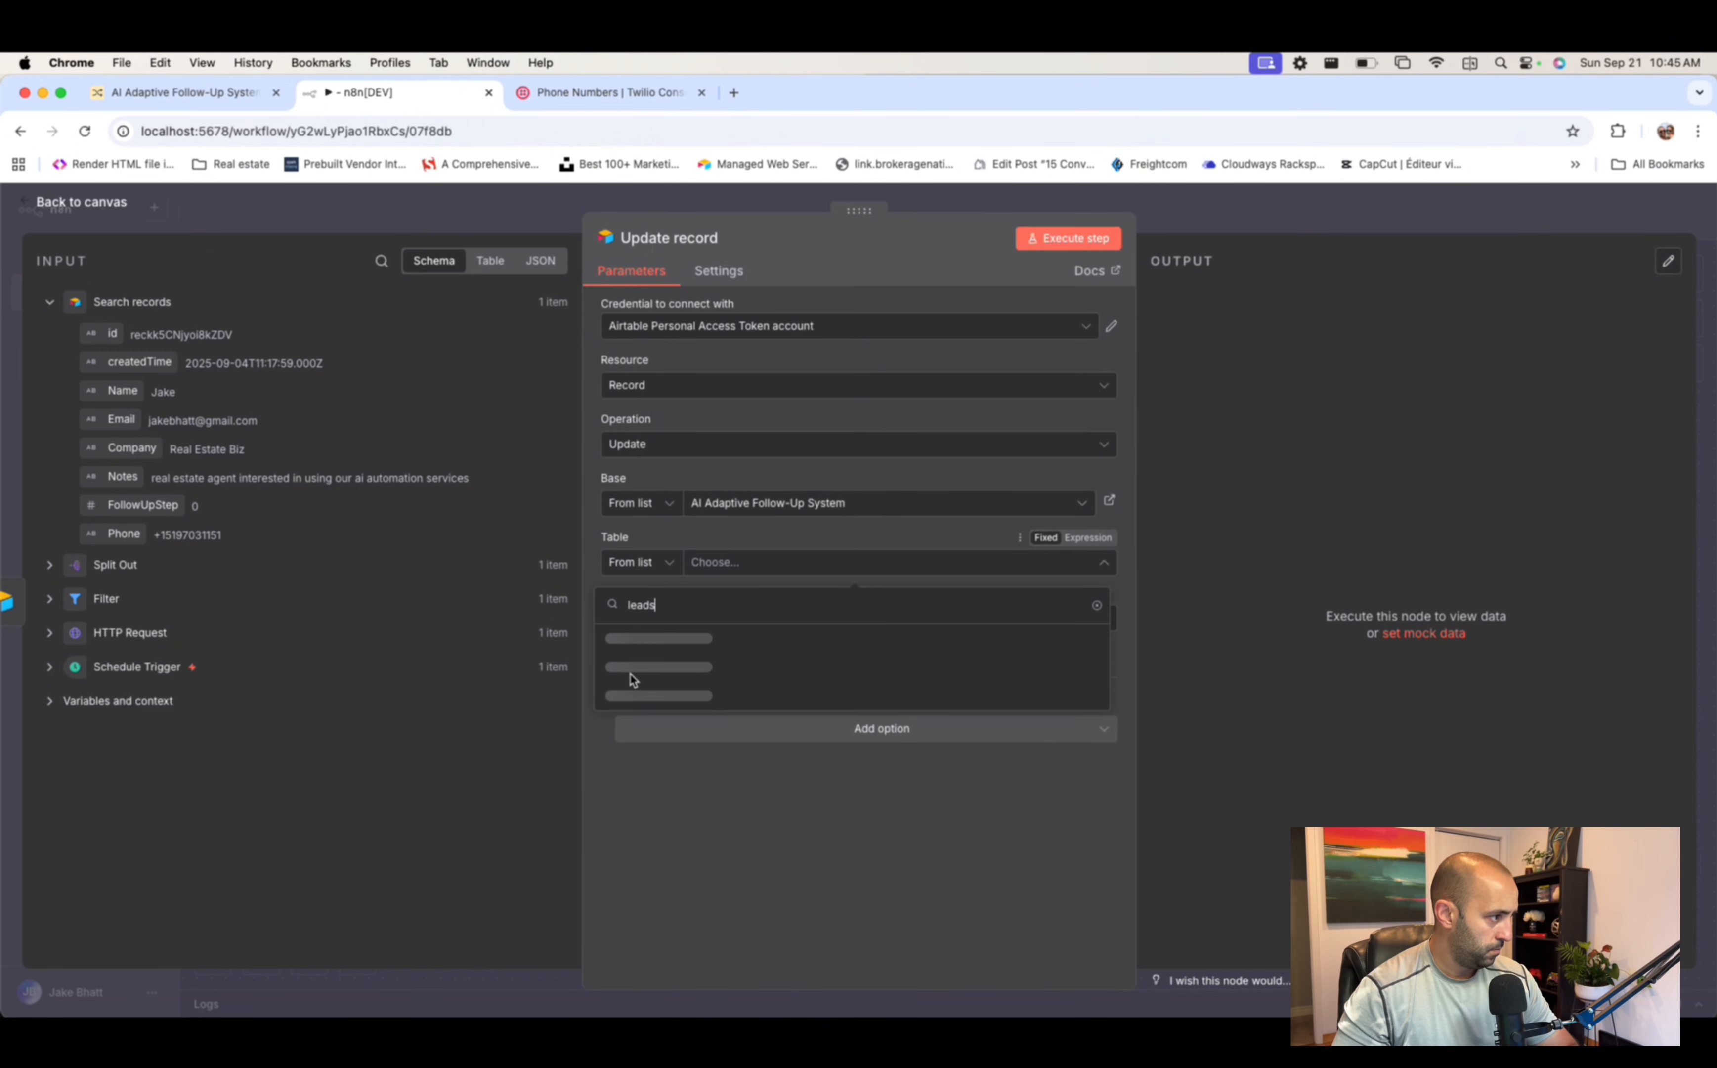
click(636, 666)
- Map the found record's id into the match field and switch Pause on
scroll(755, 636, down, 2)
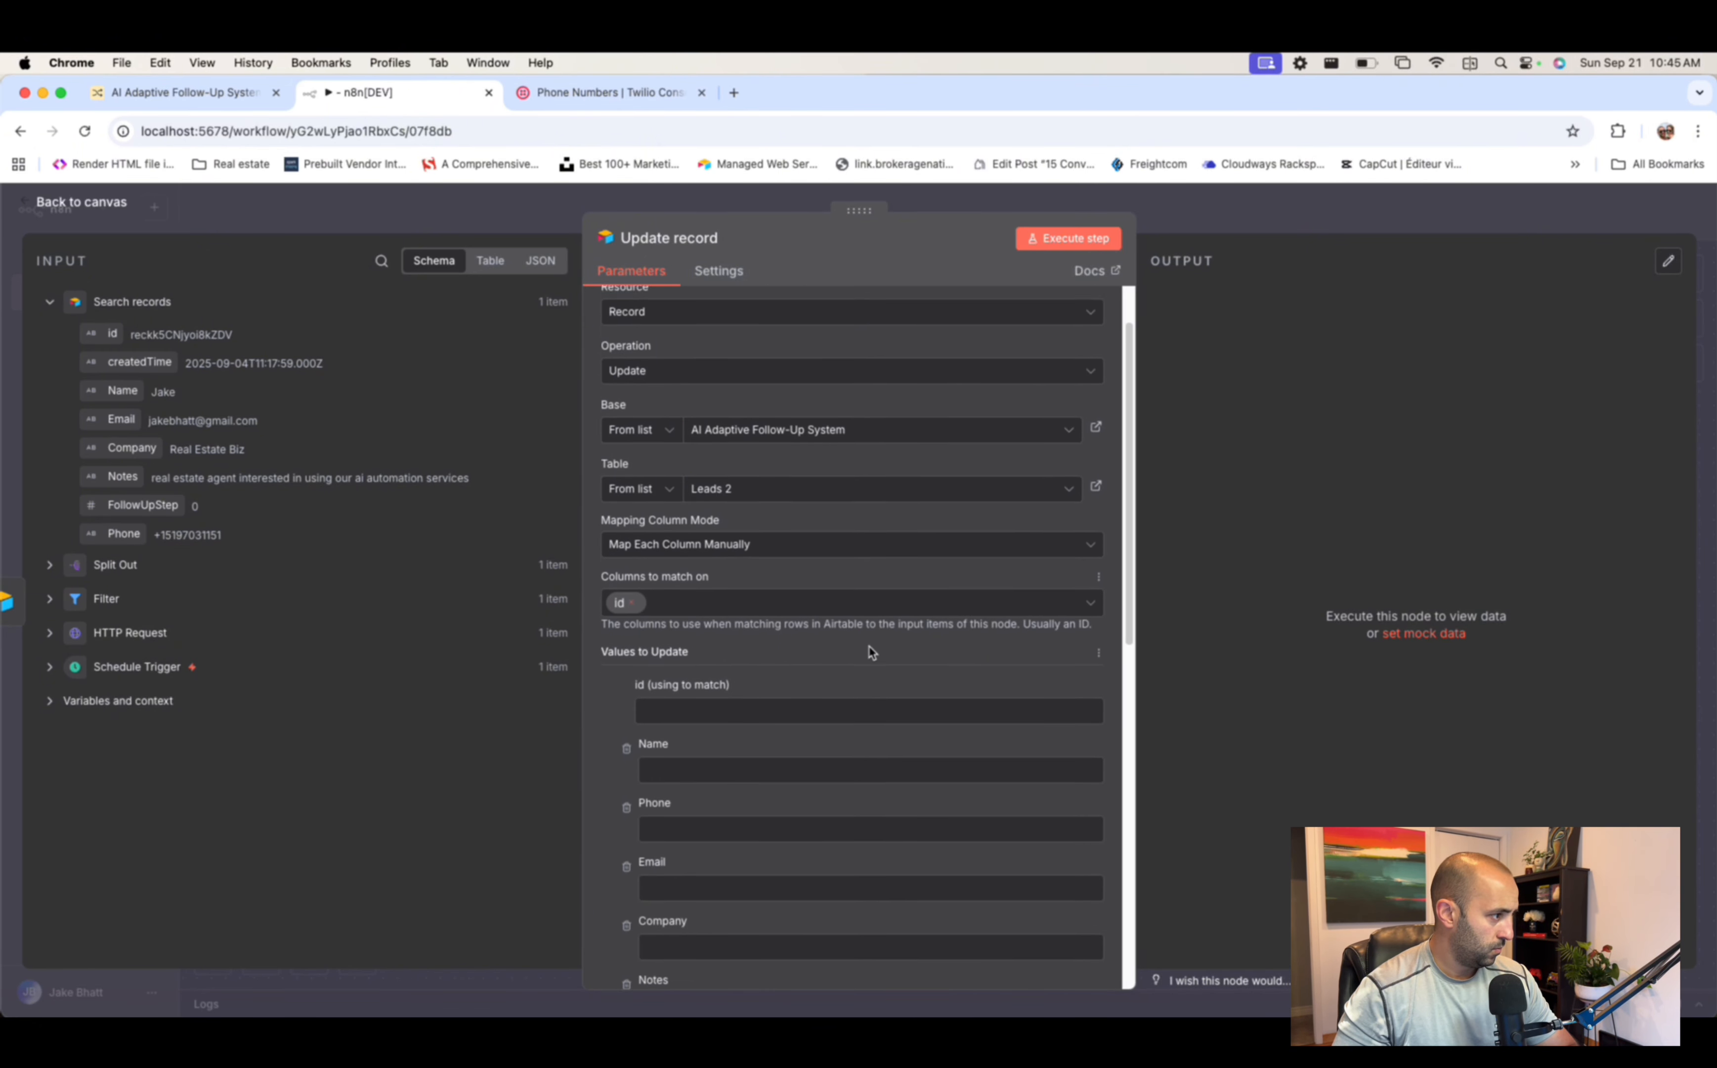
drag(101, 335, 672, 701)
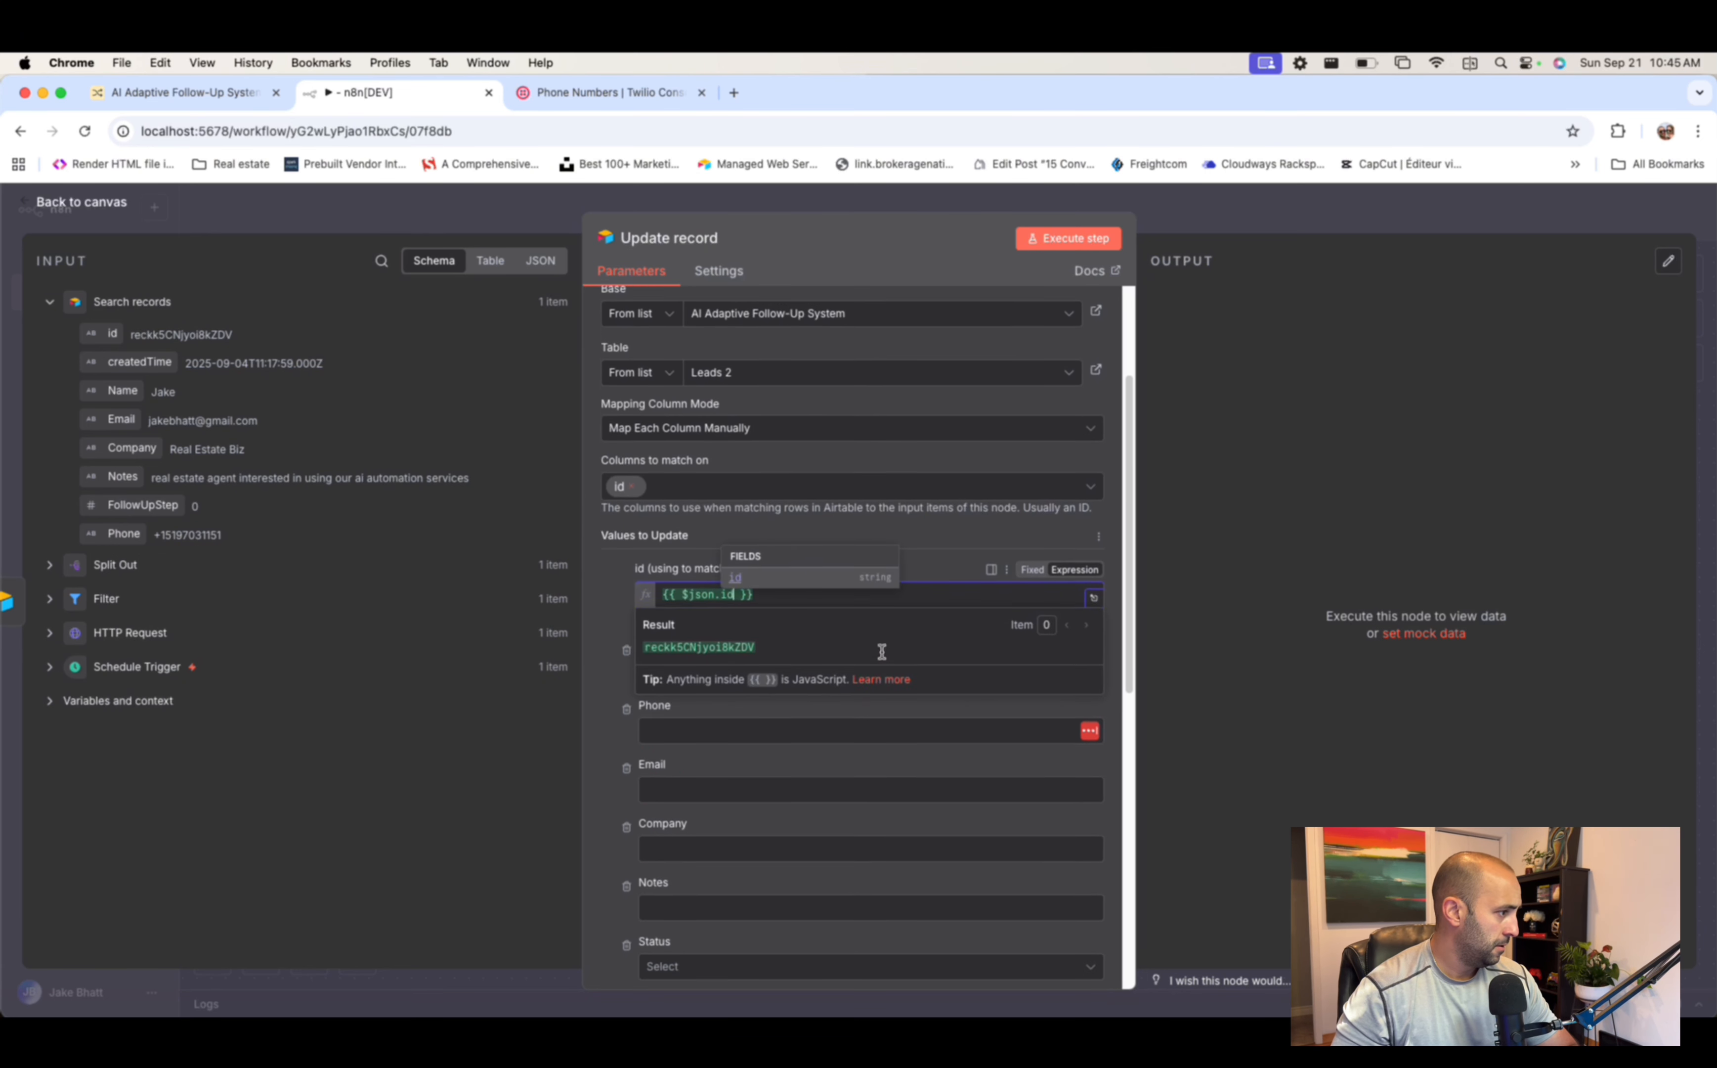
scroll(904, 565, down, 2)
scroll(939, 573, down, 5)
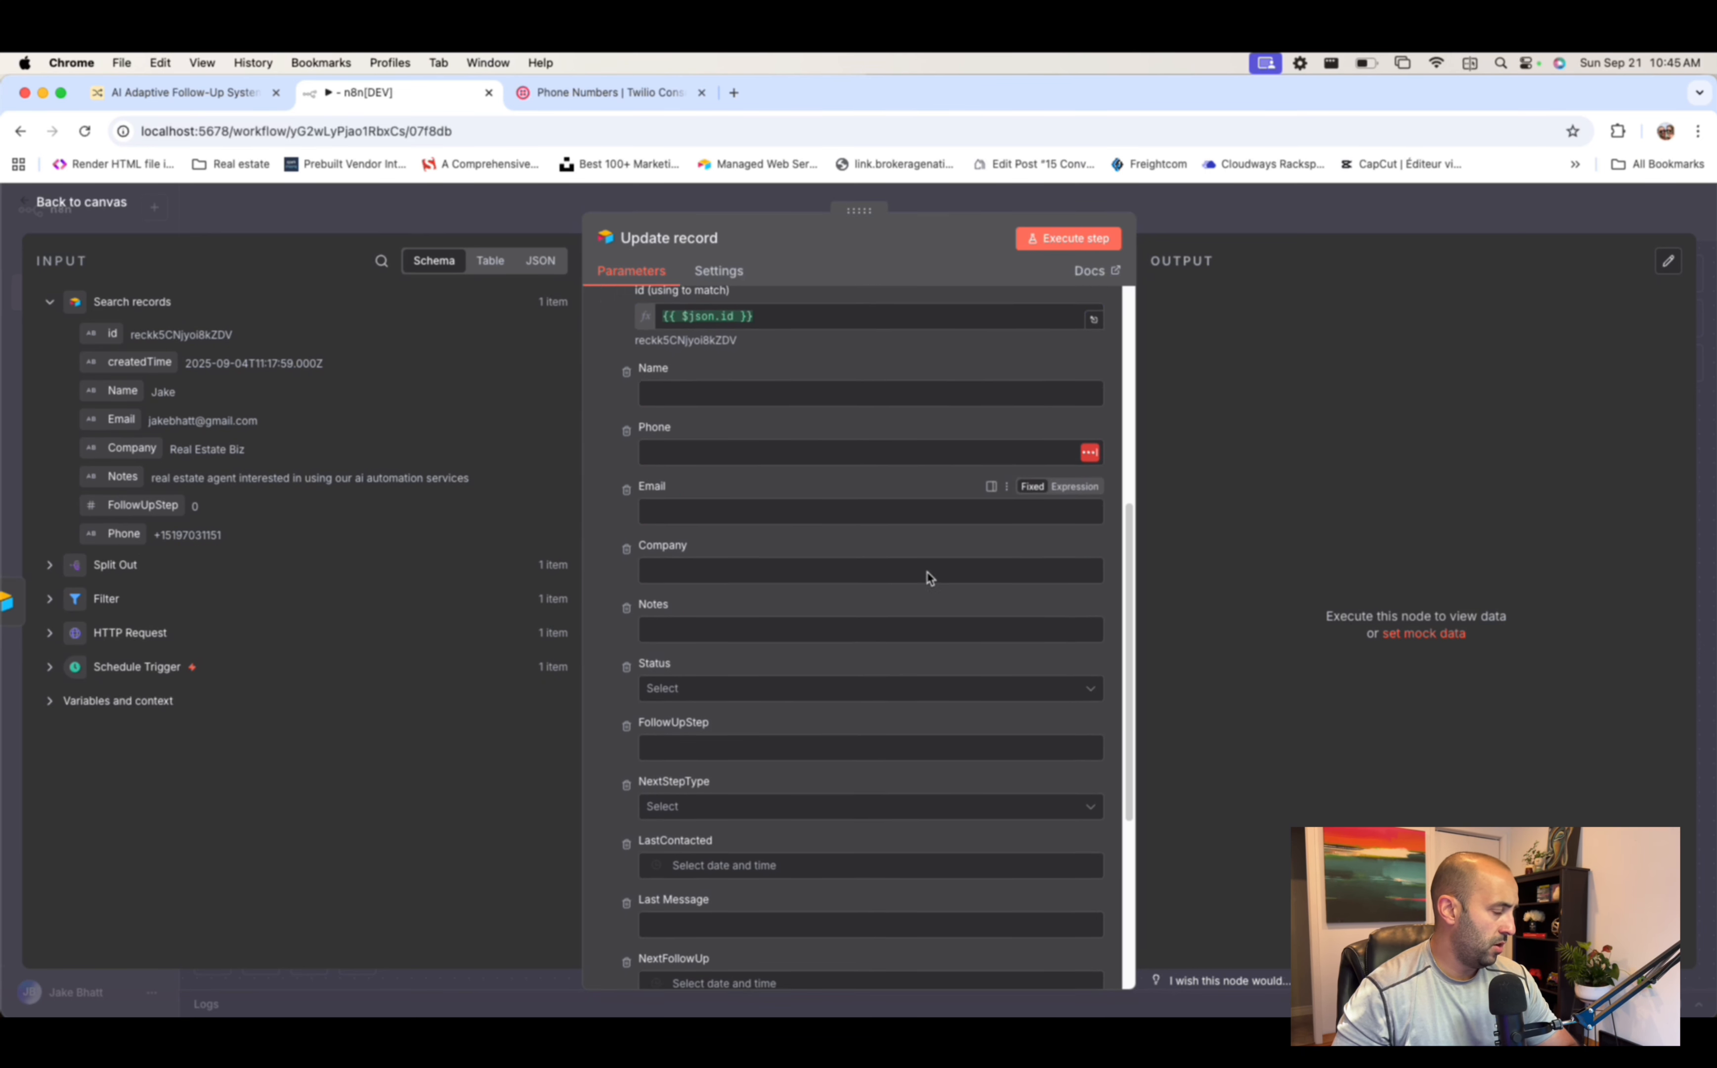
scroll(742, 455, down, 4)
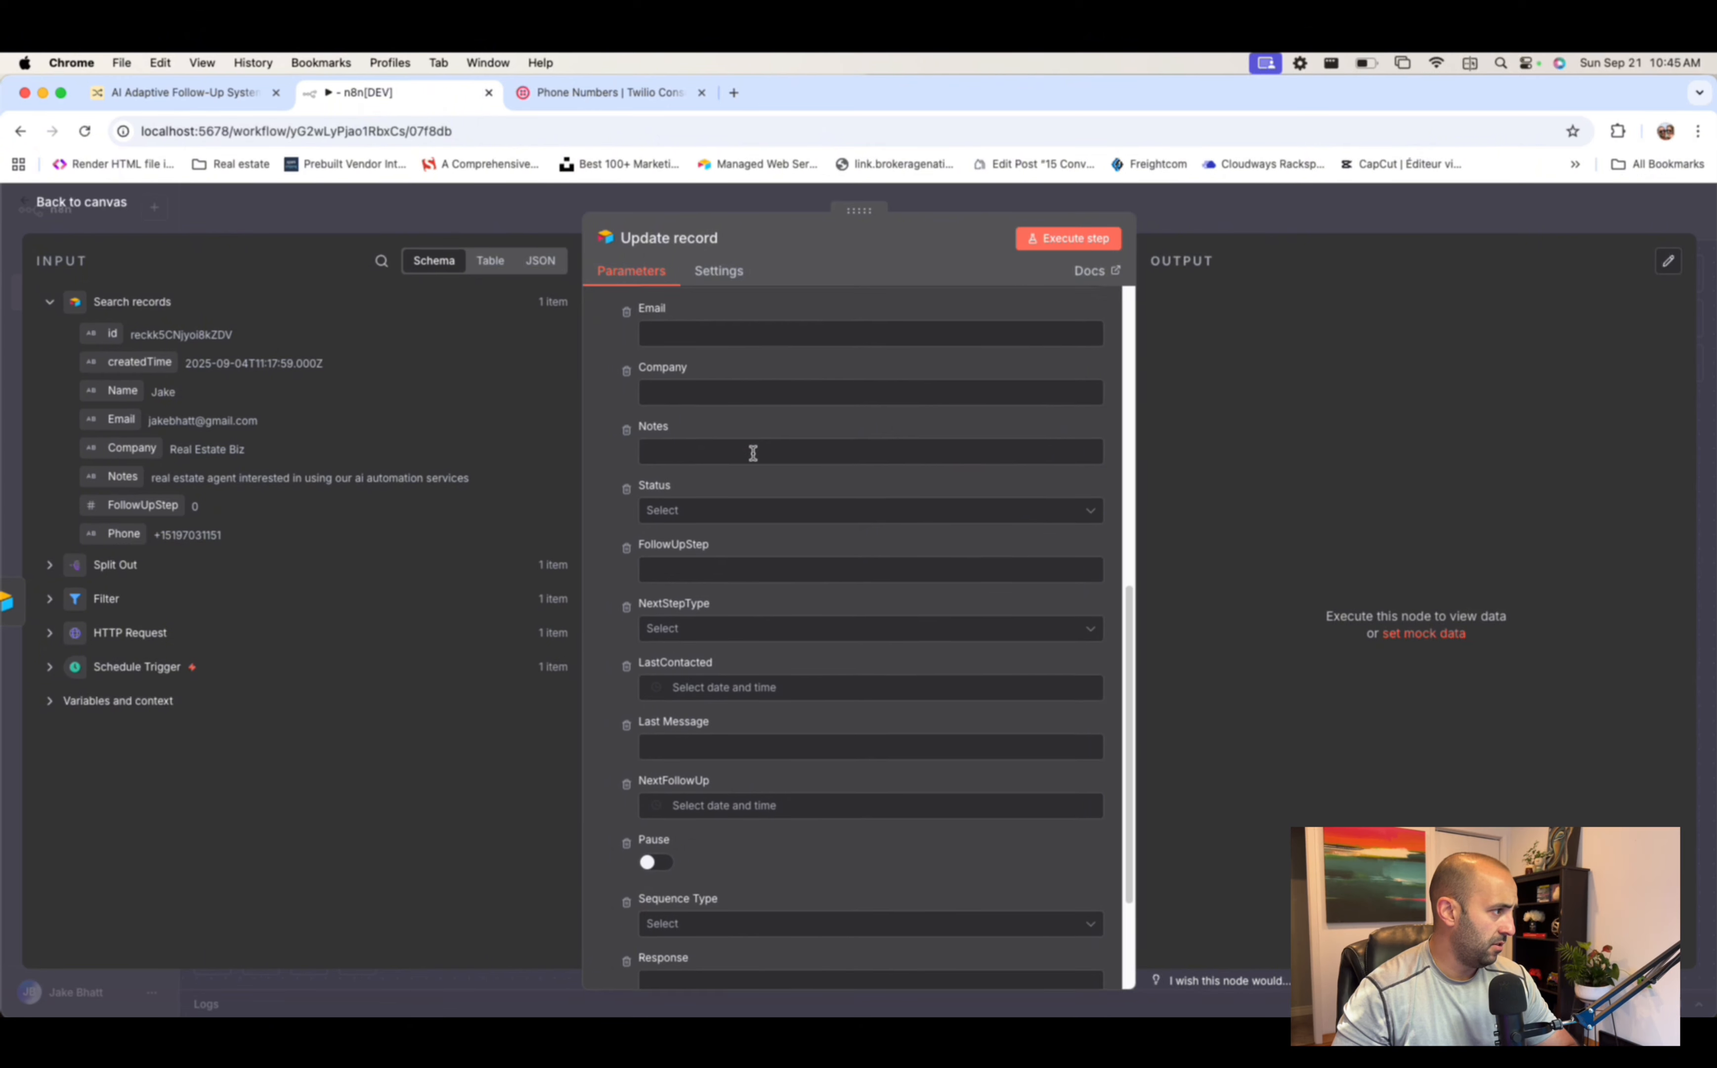
scroll(754, 457, down, 1)
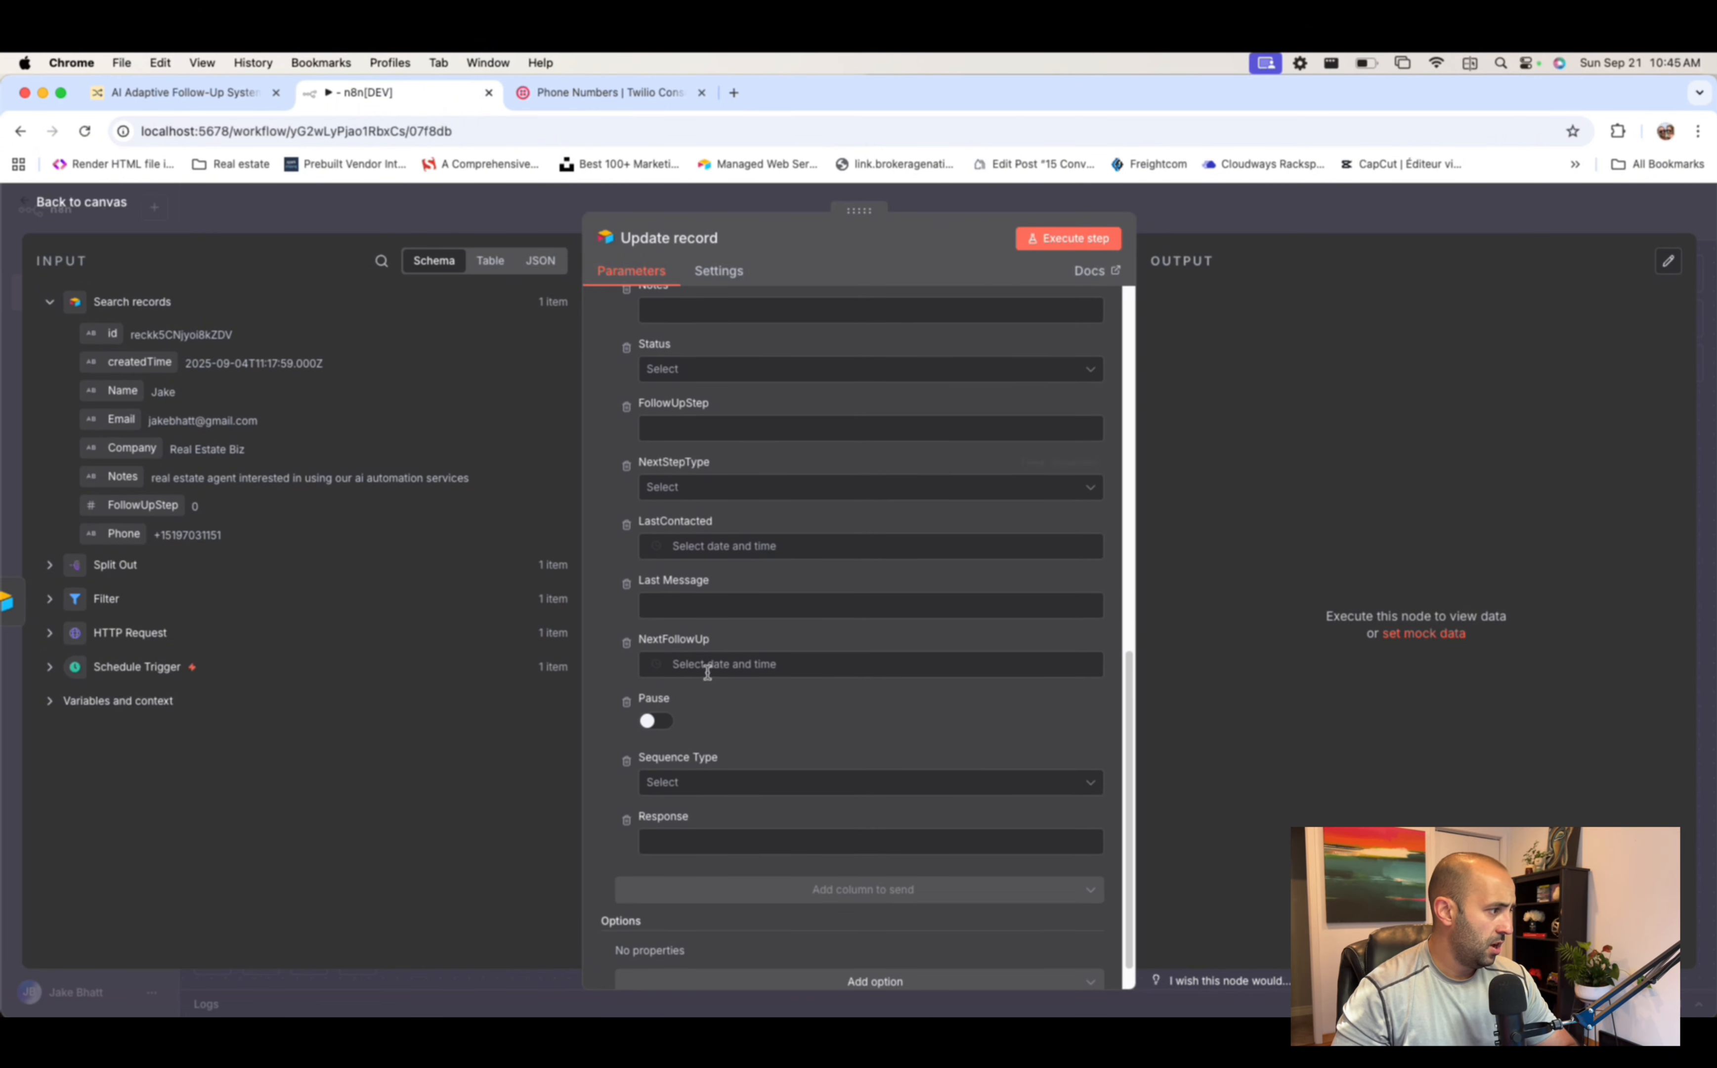
click(654, 722)
- Fill Response with Split Out's messages[0].body and confirm it resolves to 'I am interested'
click(702, 838)
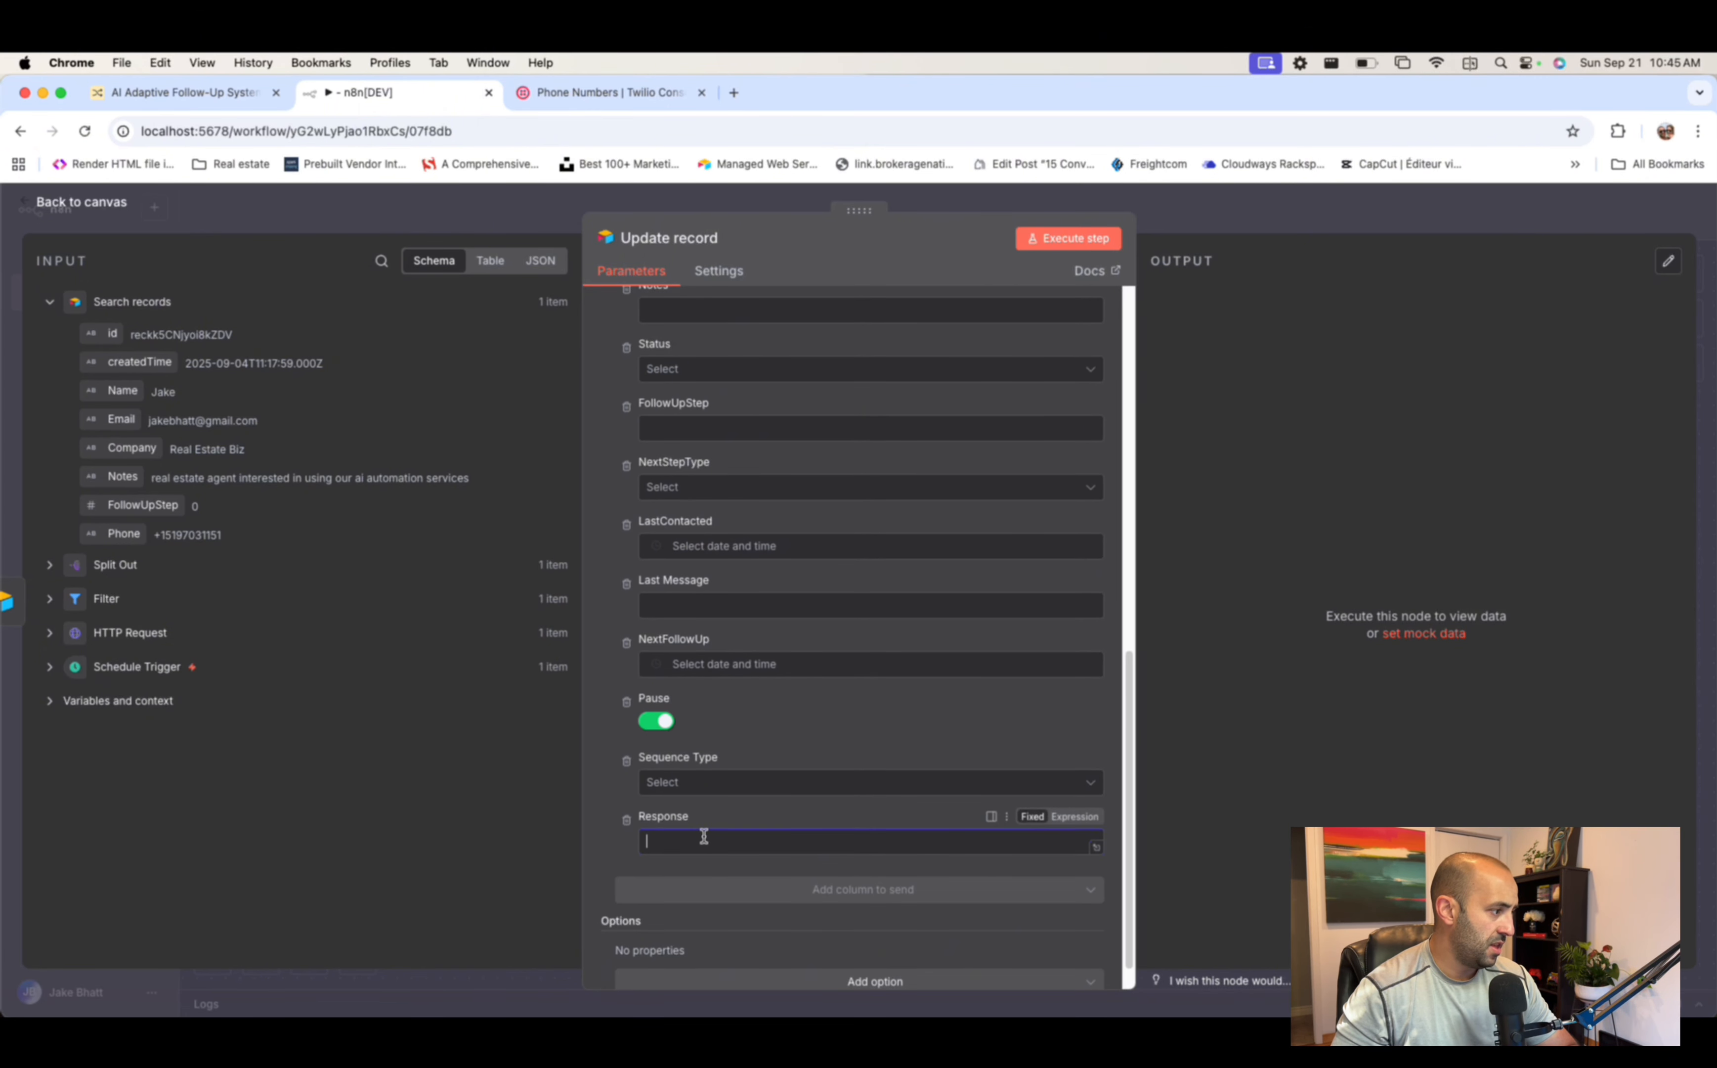
click(51, 566)
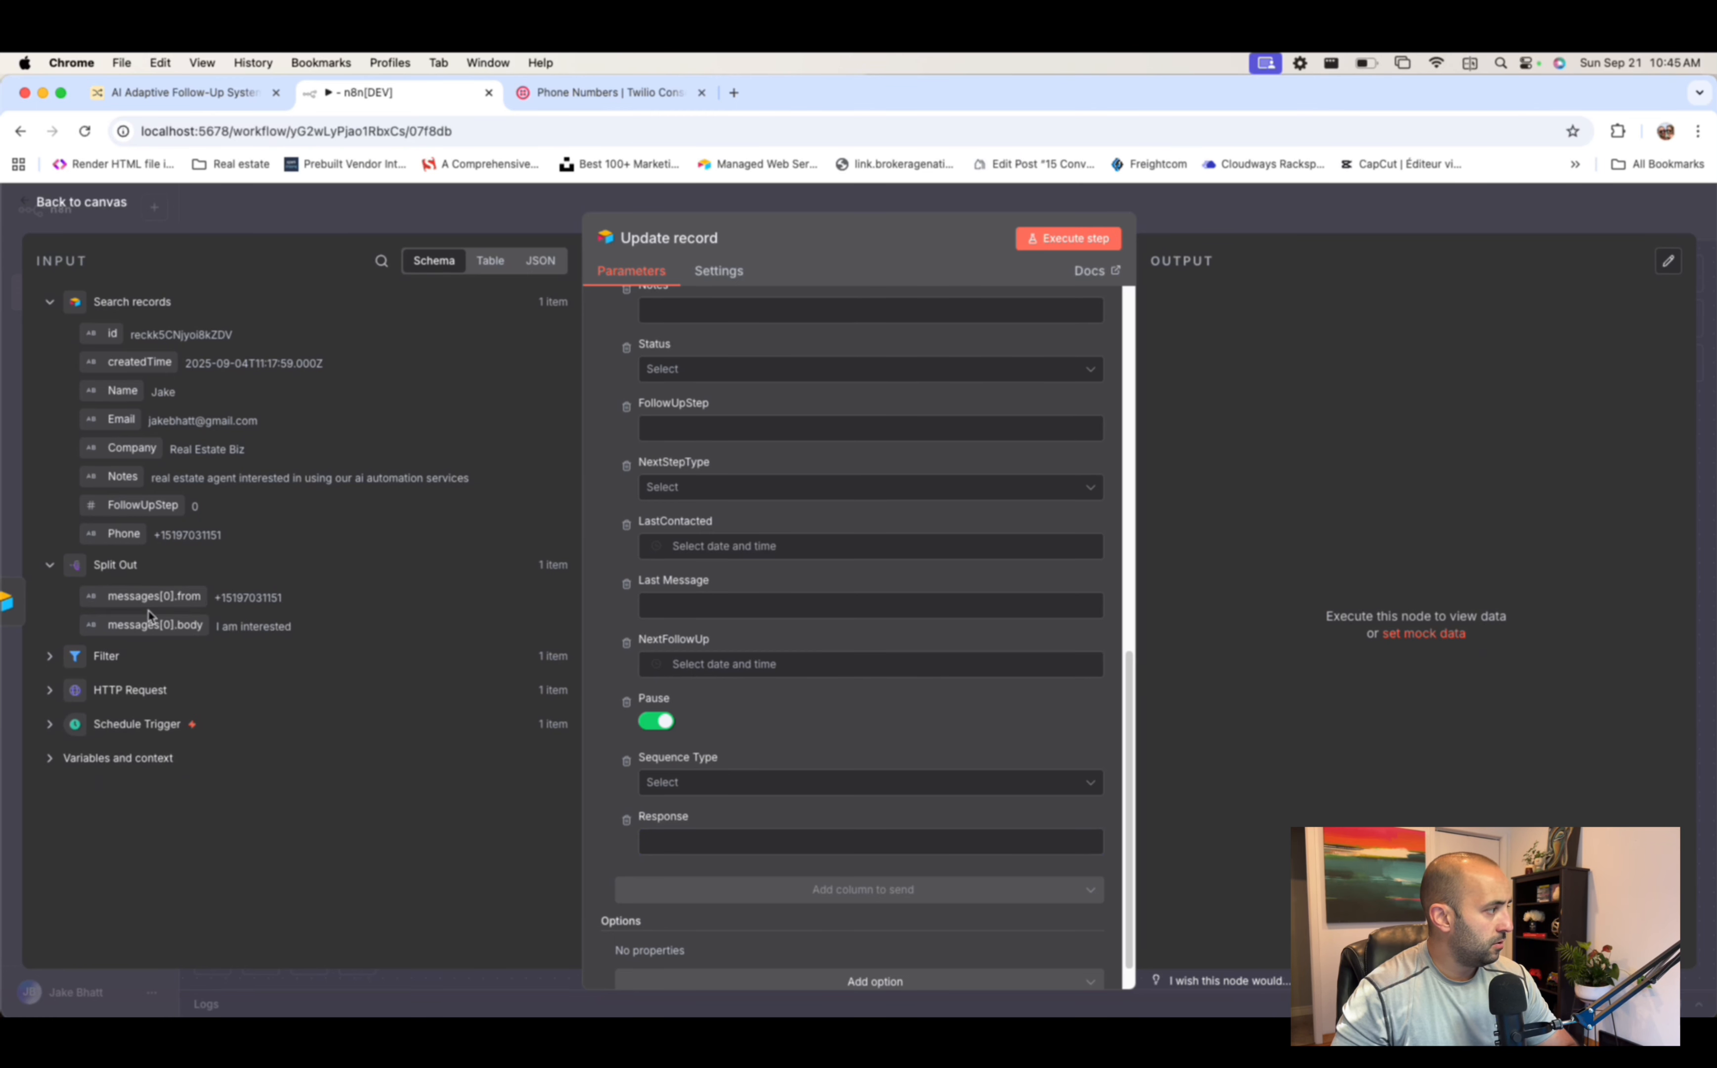
drag(152, 624, 706, 841)
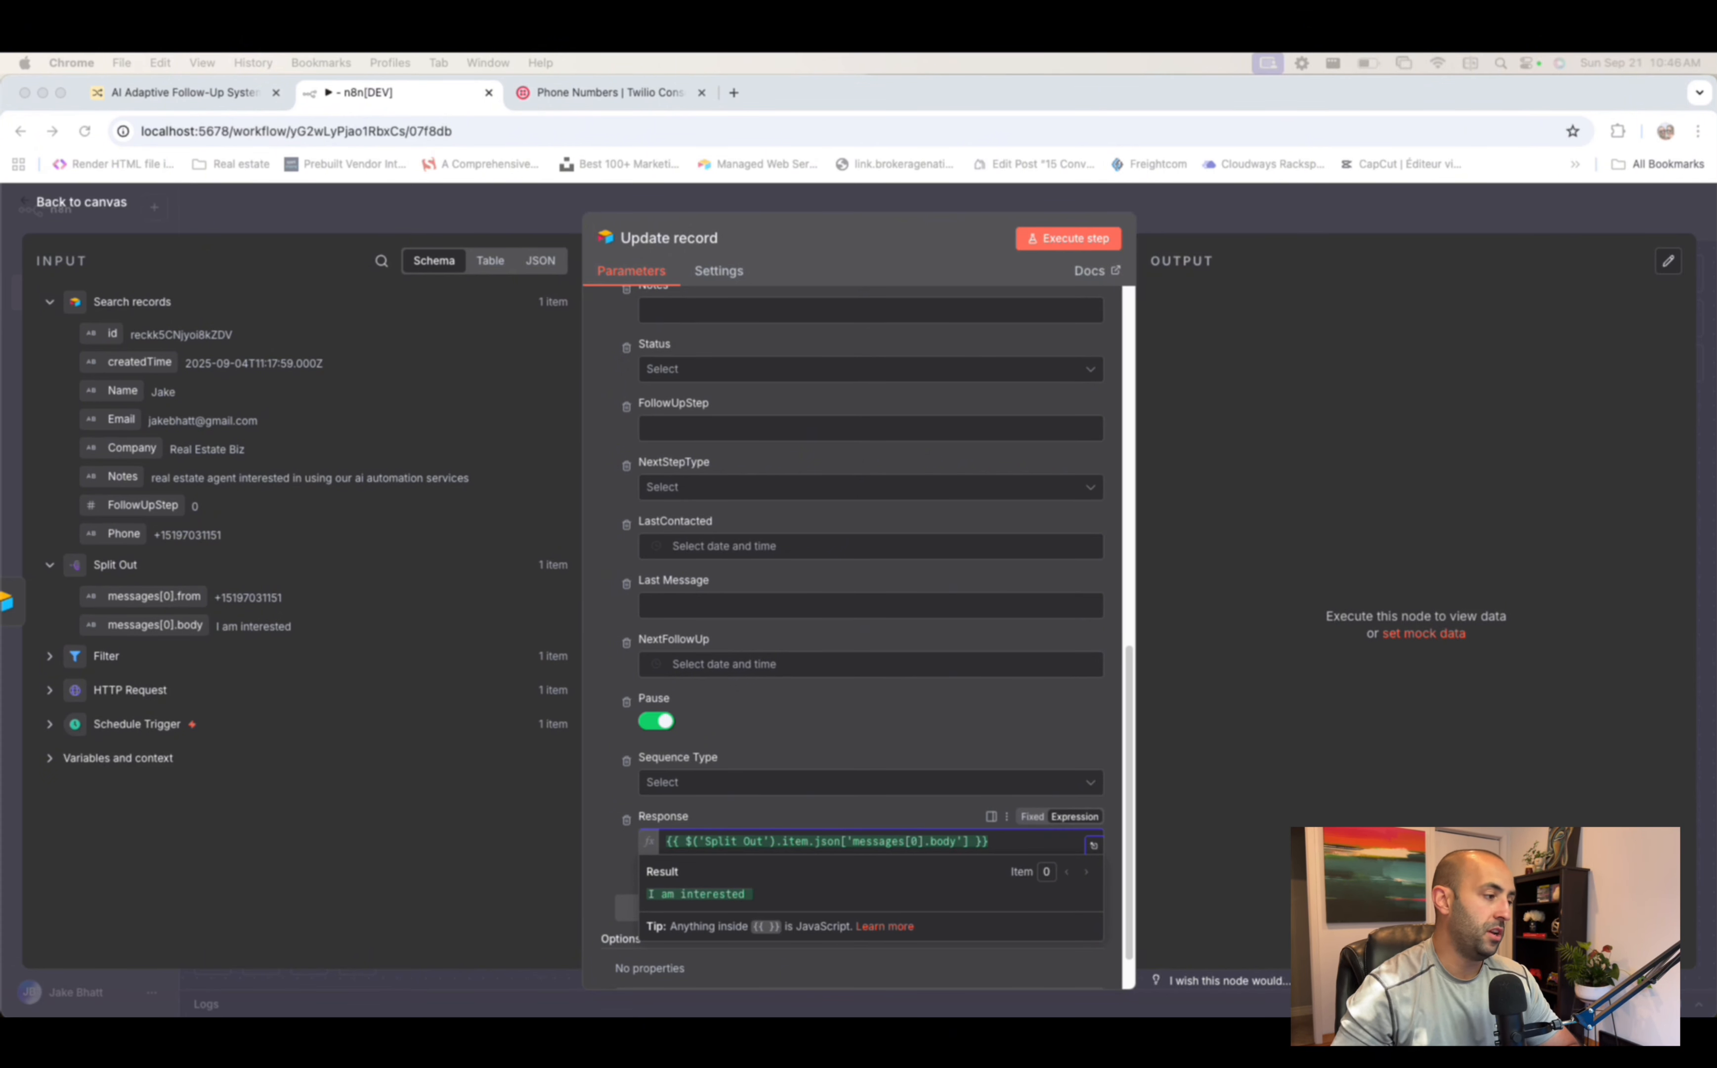
scroll(1020, 697, down, 2)
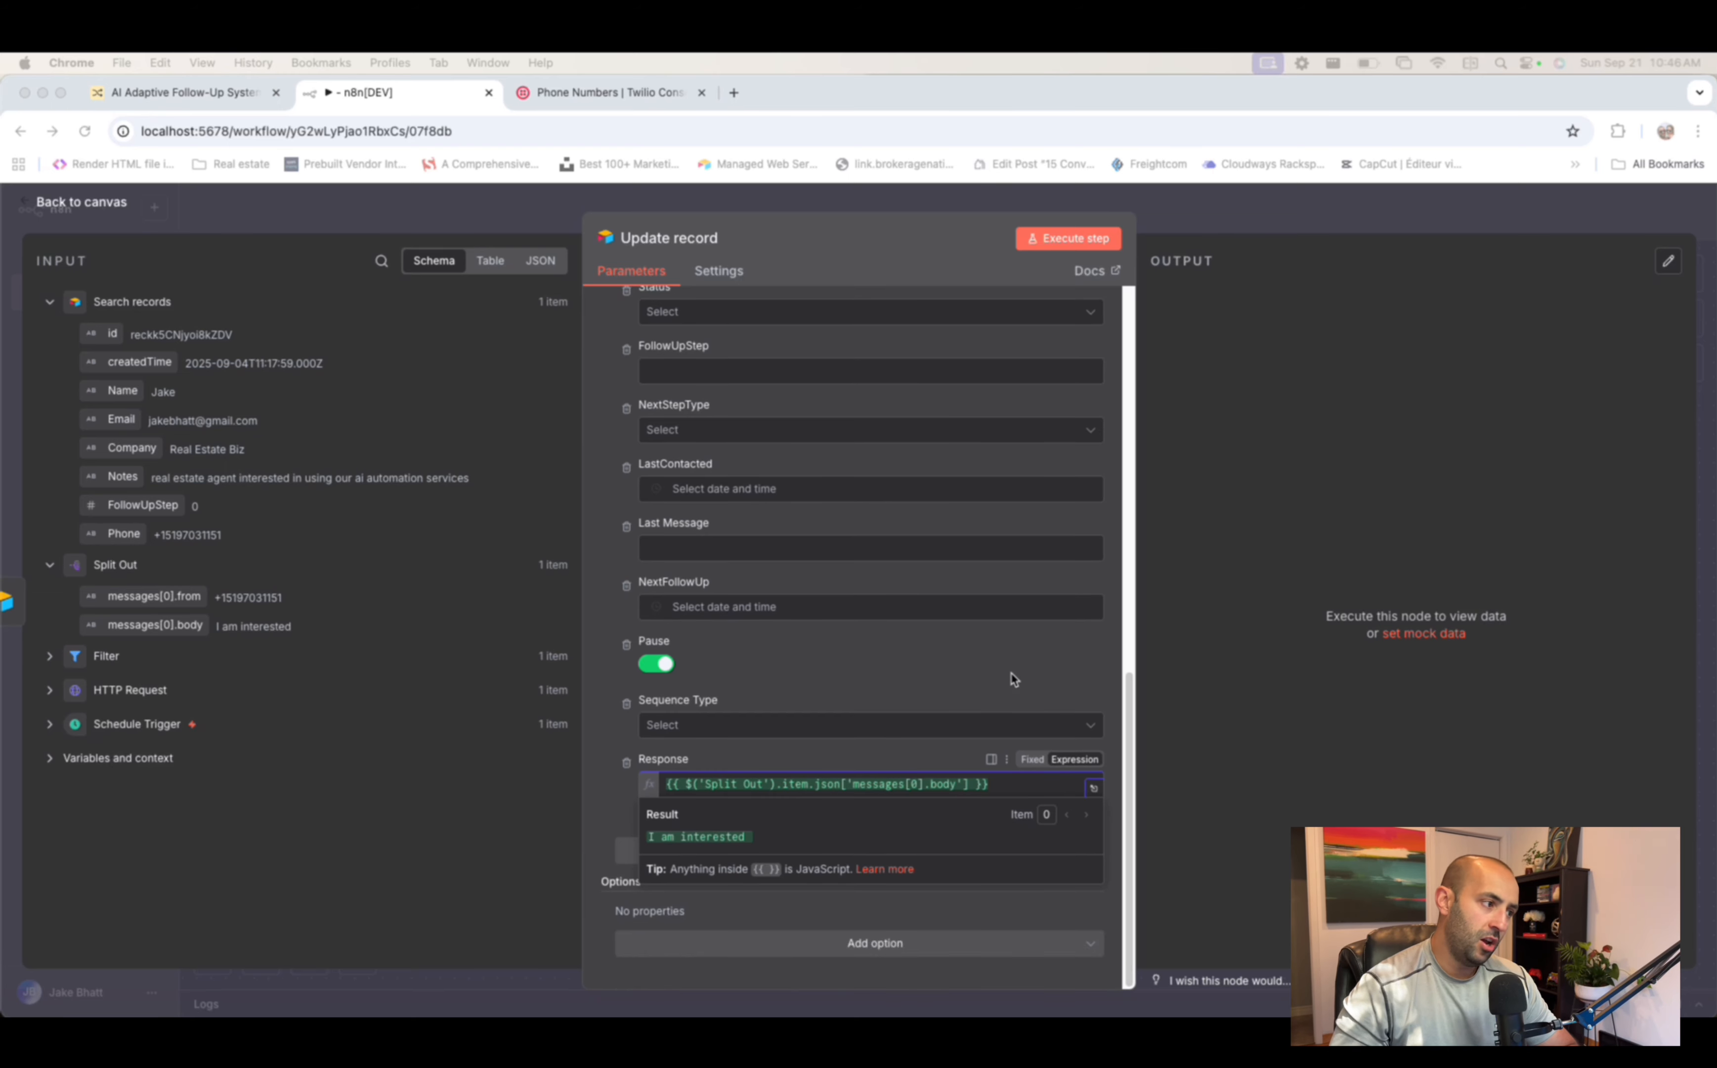
click(938, 643)
click(939, 680)
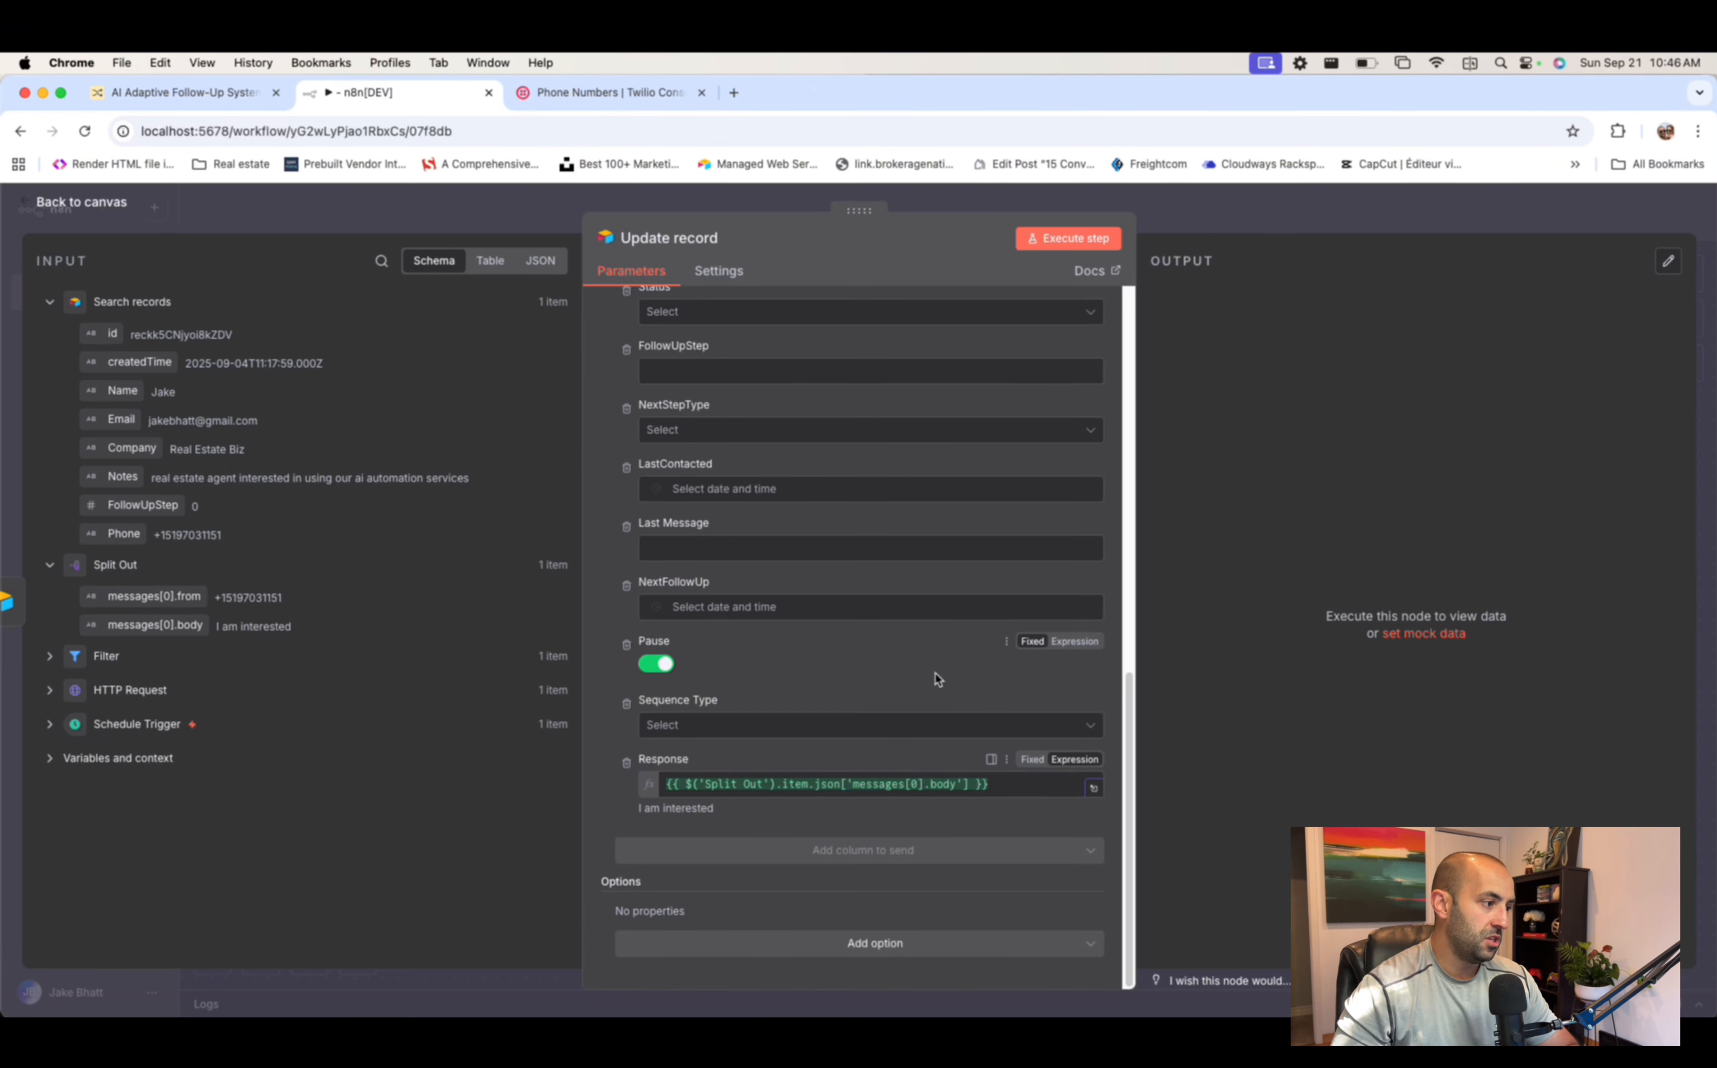
click(1019, 786)
click(786, 680)
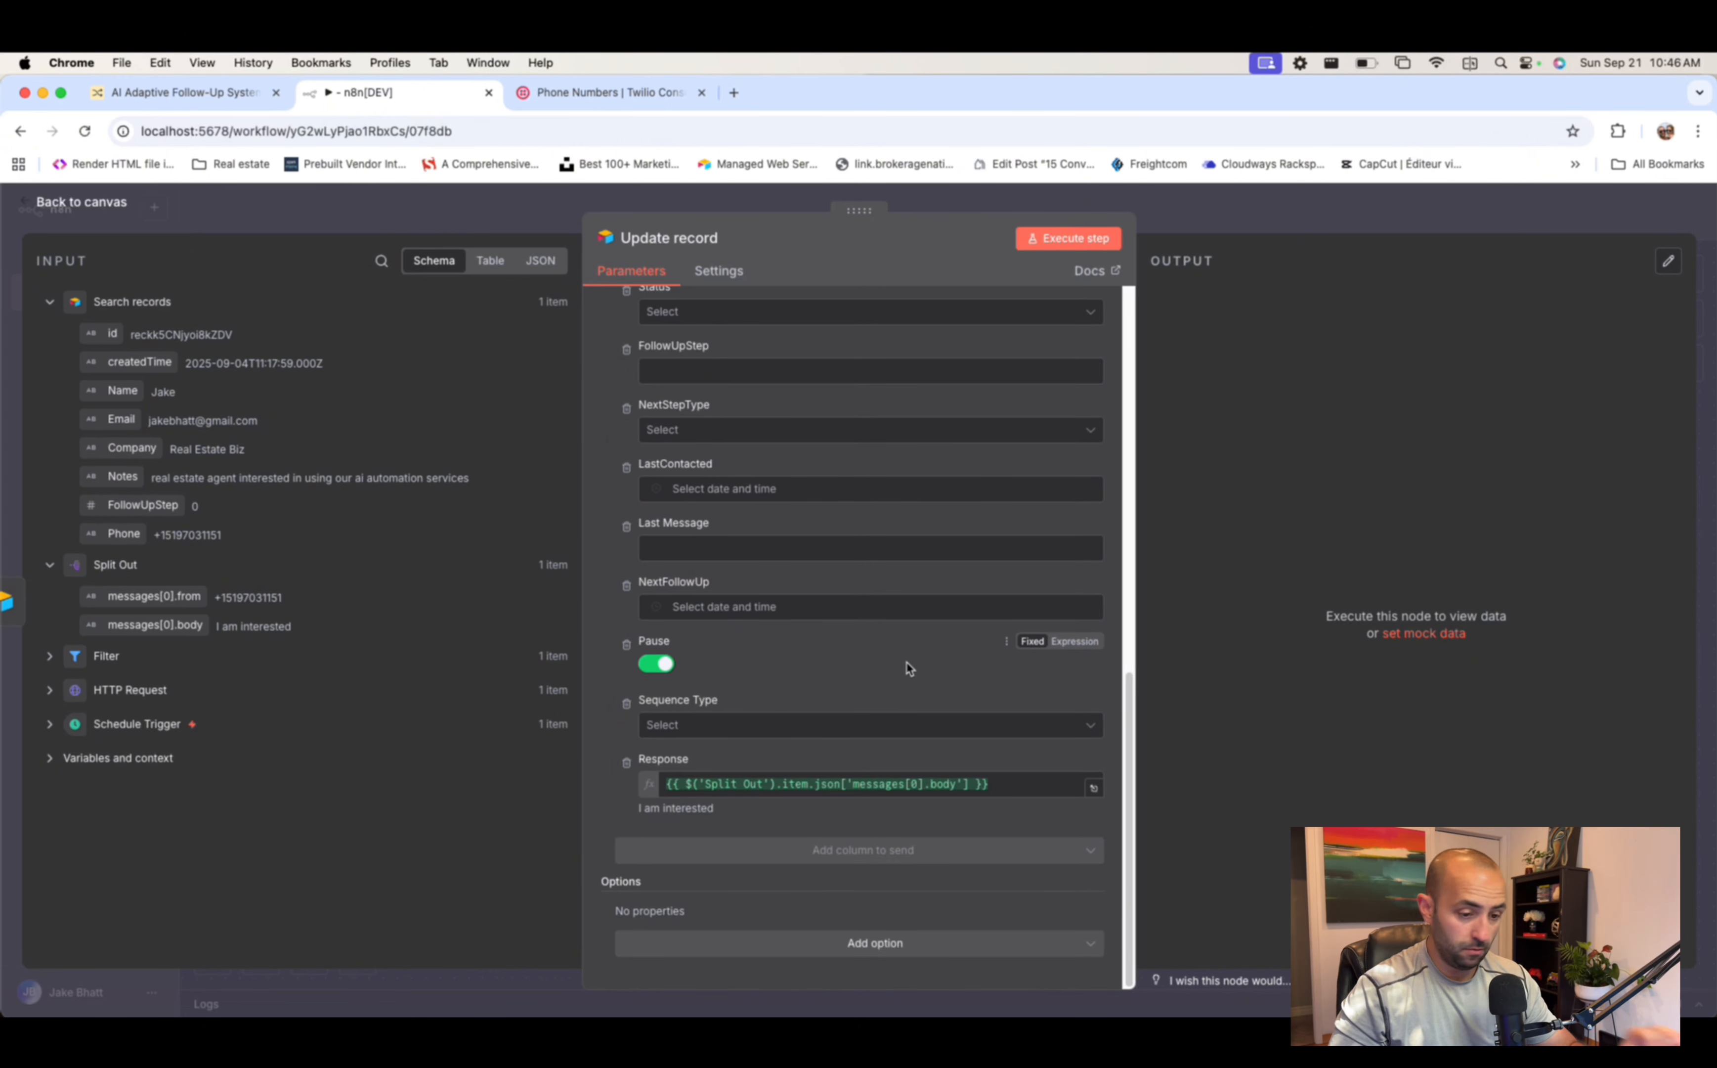
- Back on the canvas, add an OpenAI 'Message a model' step after Update record
click(1191, 214)
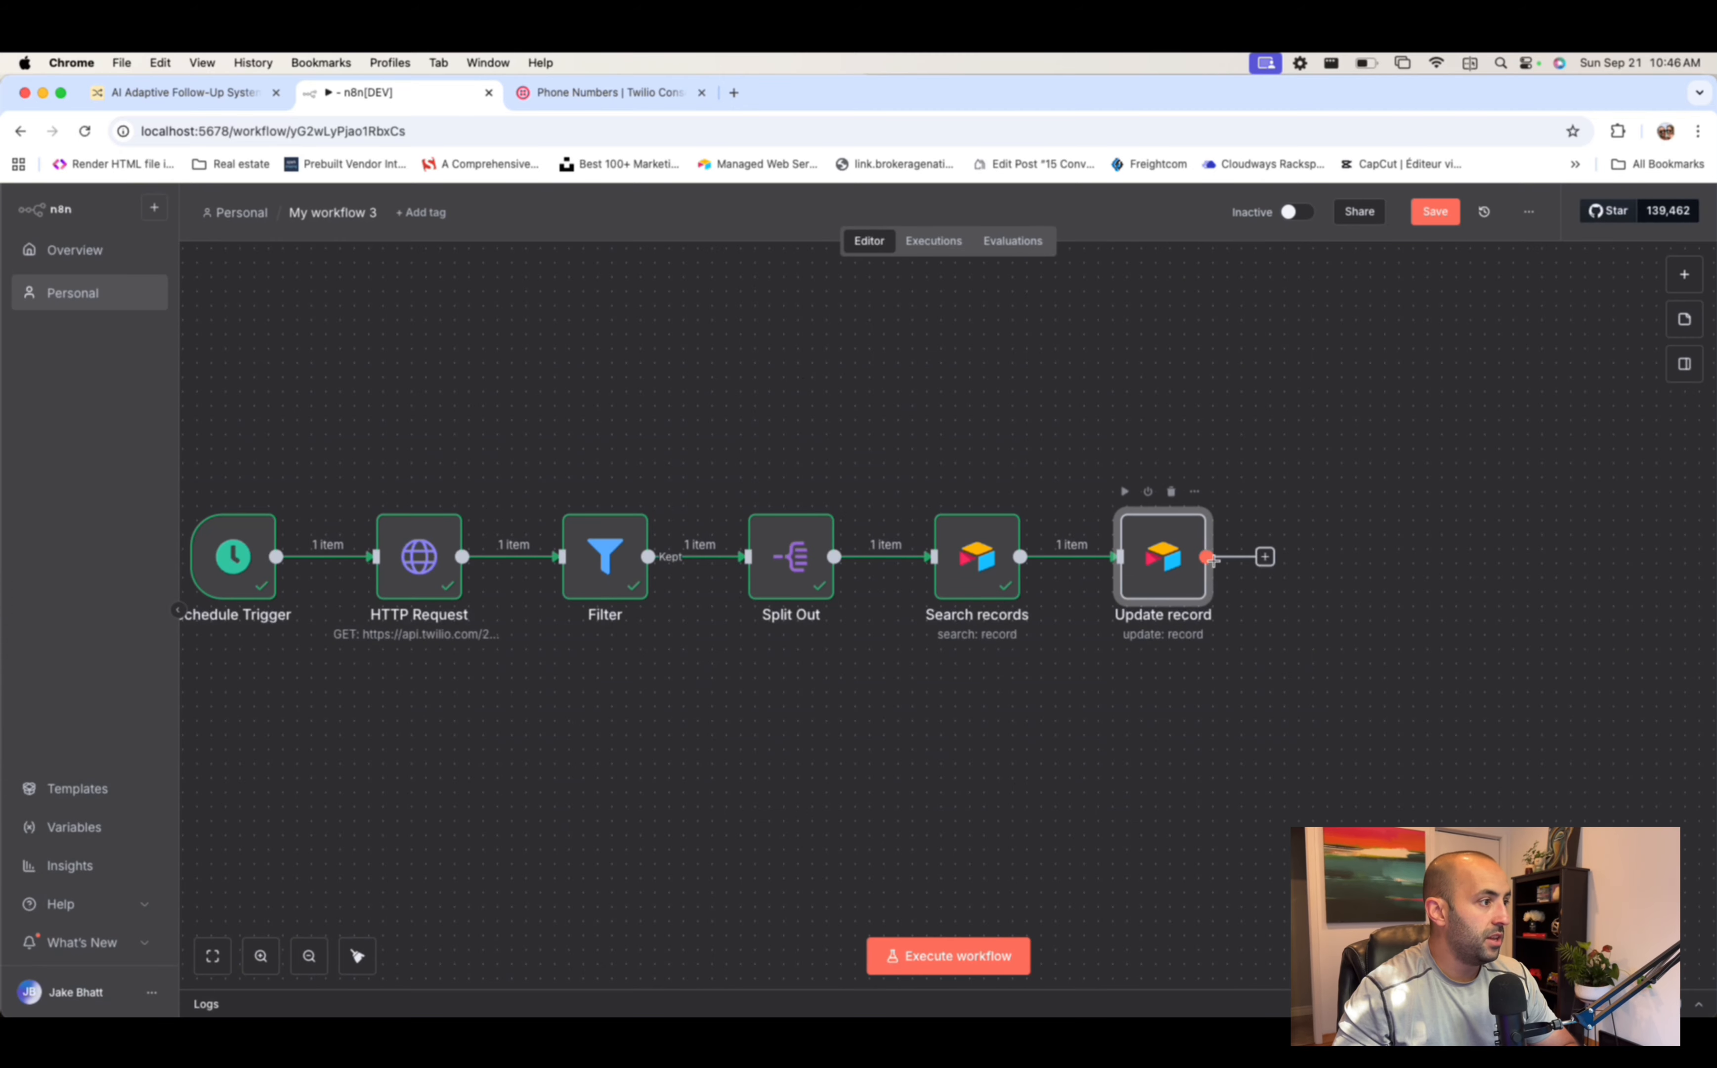
click(1265, 558)
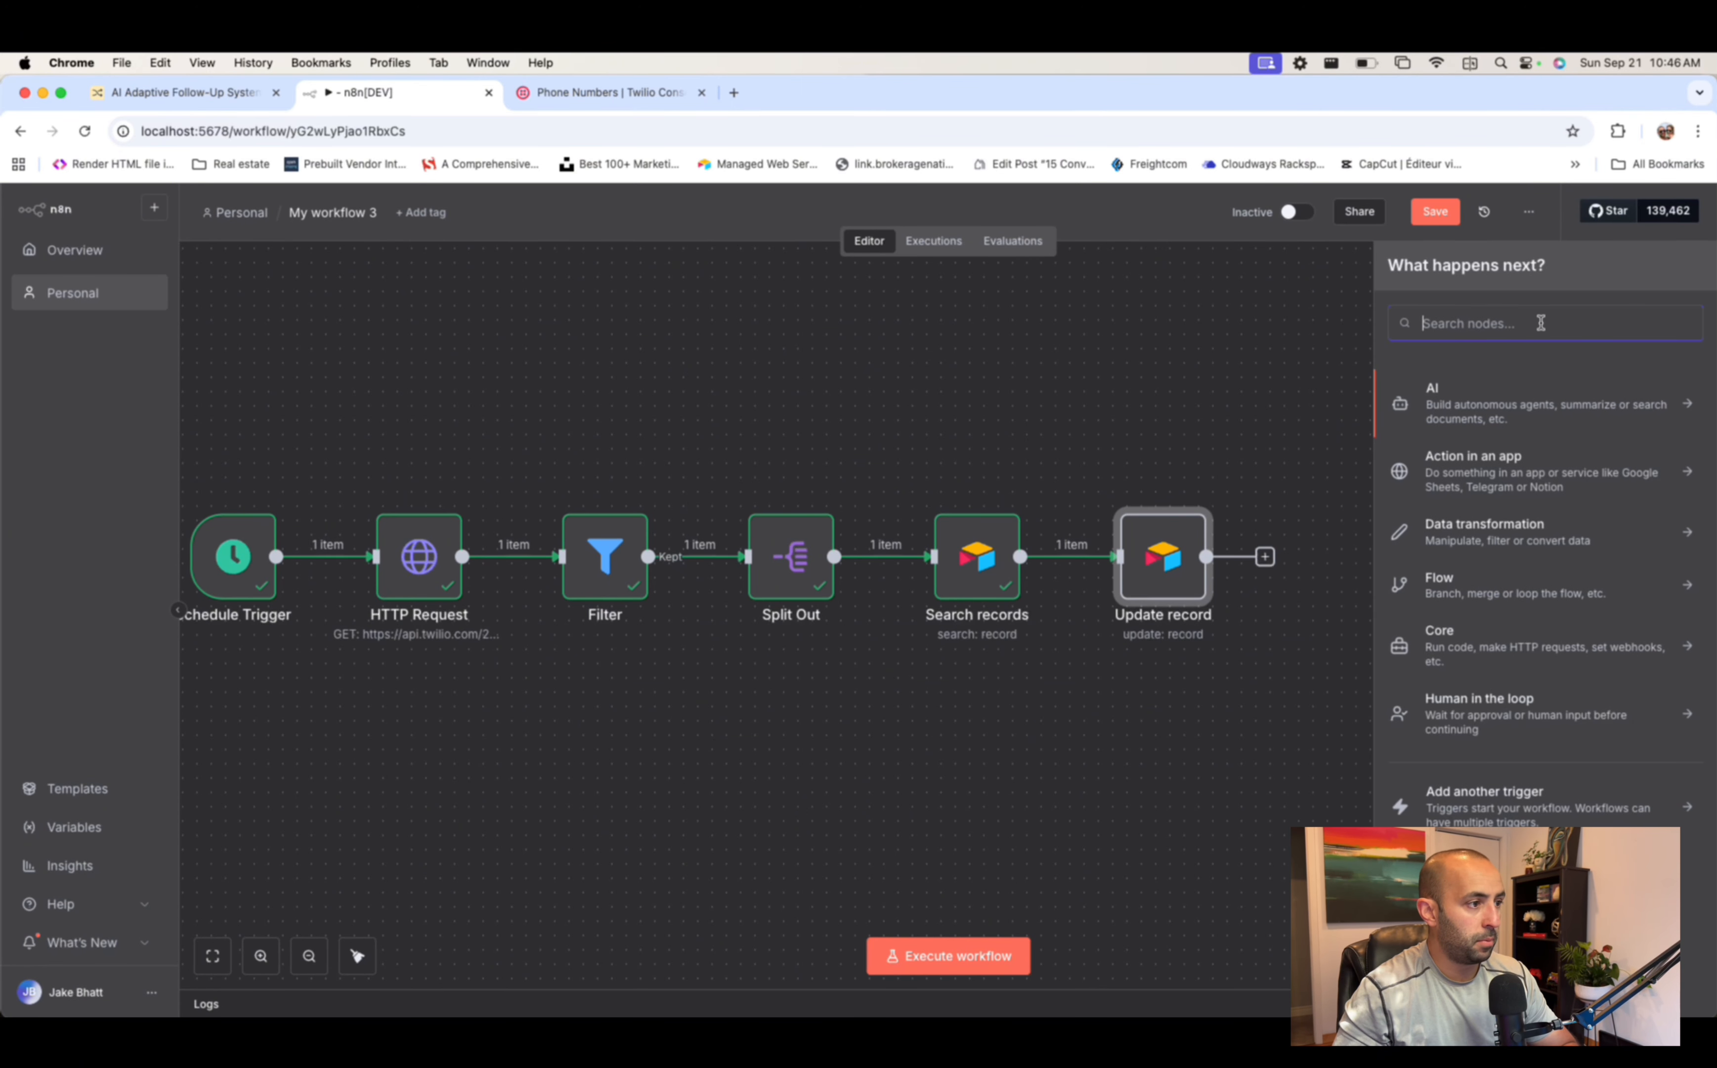
text(o)
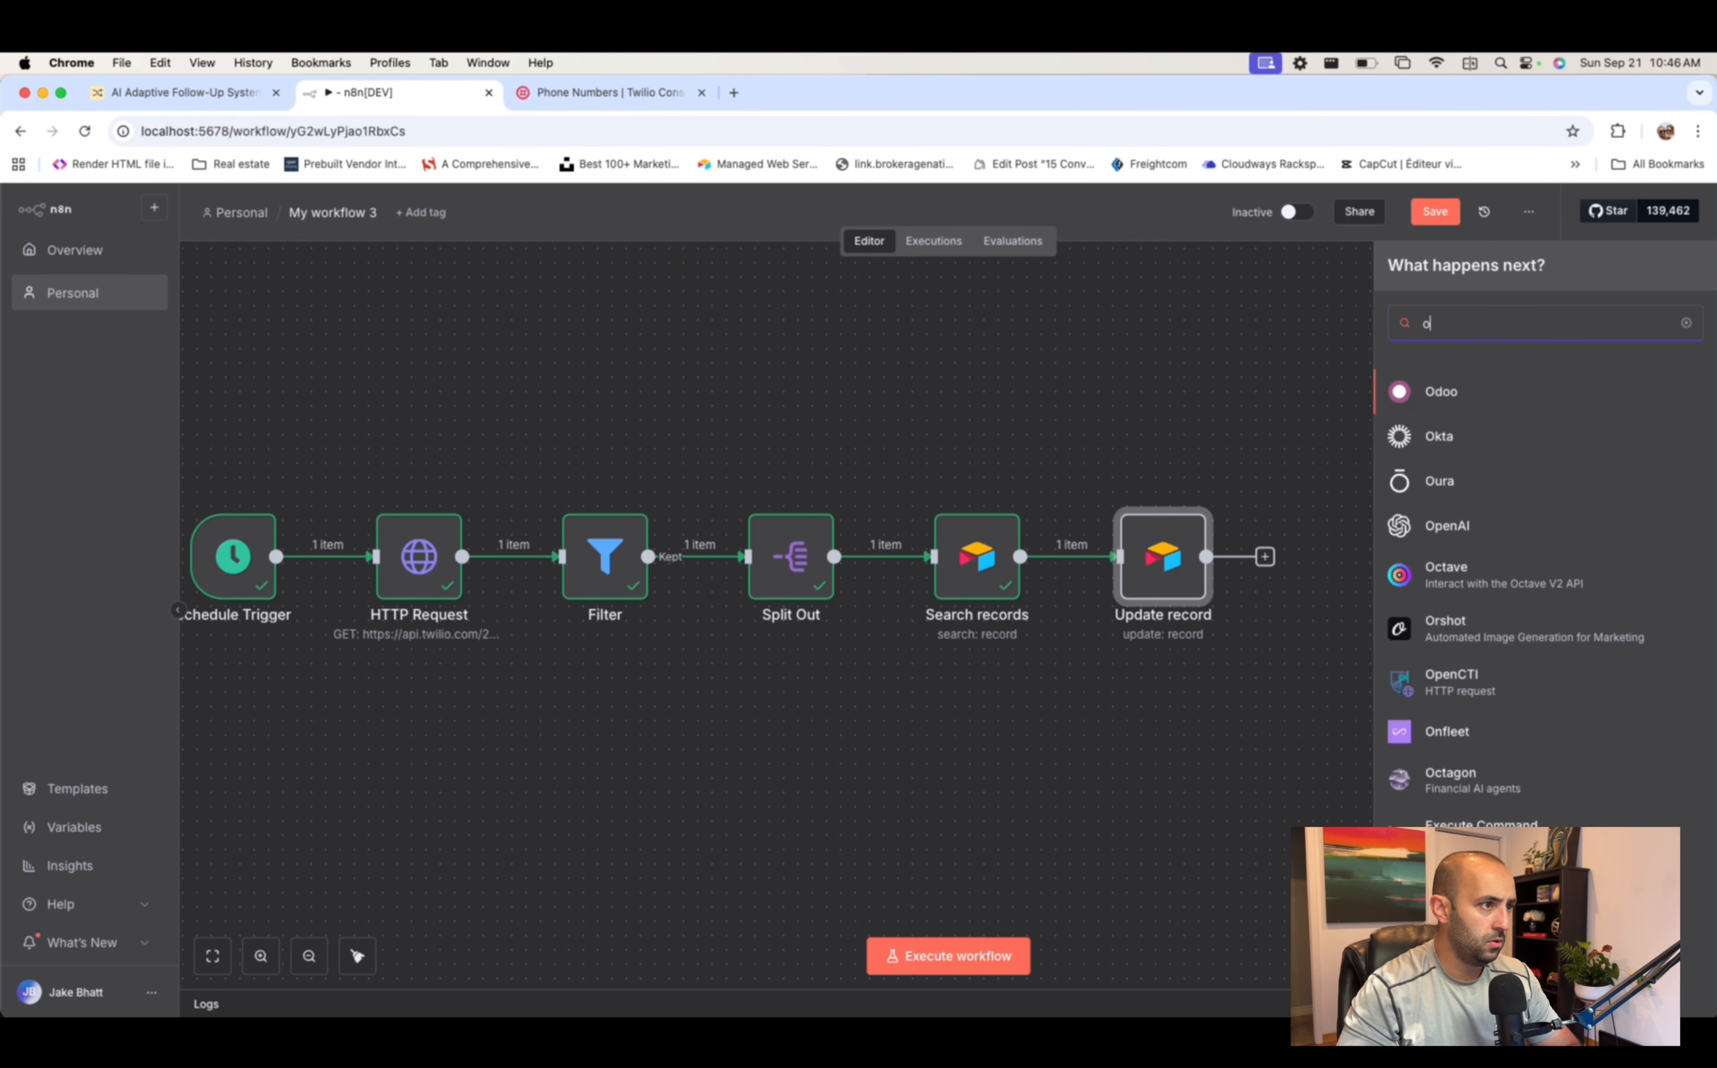
text(penai)
click(1459, 391)
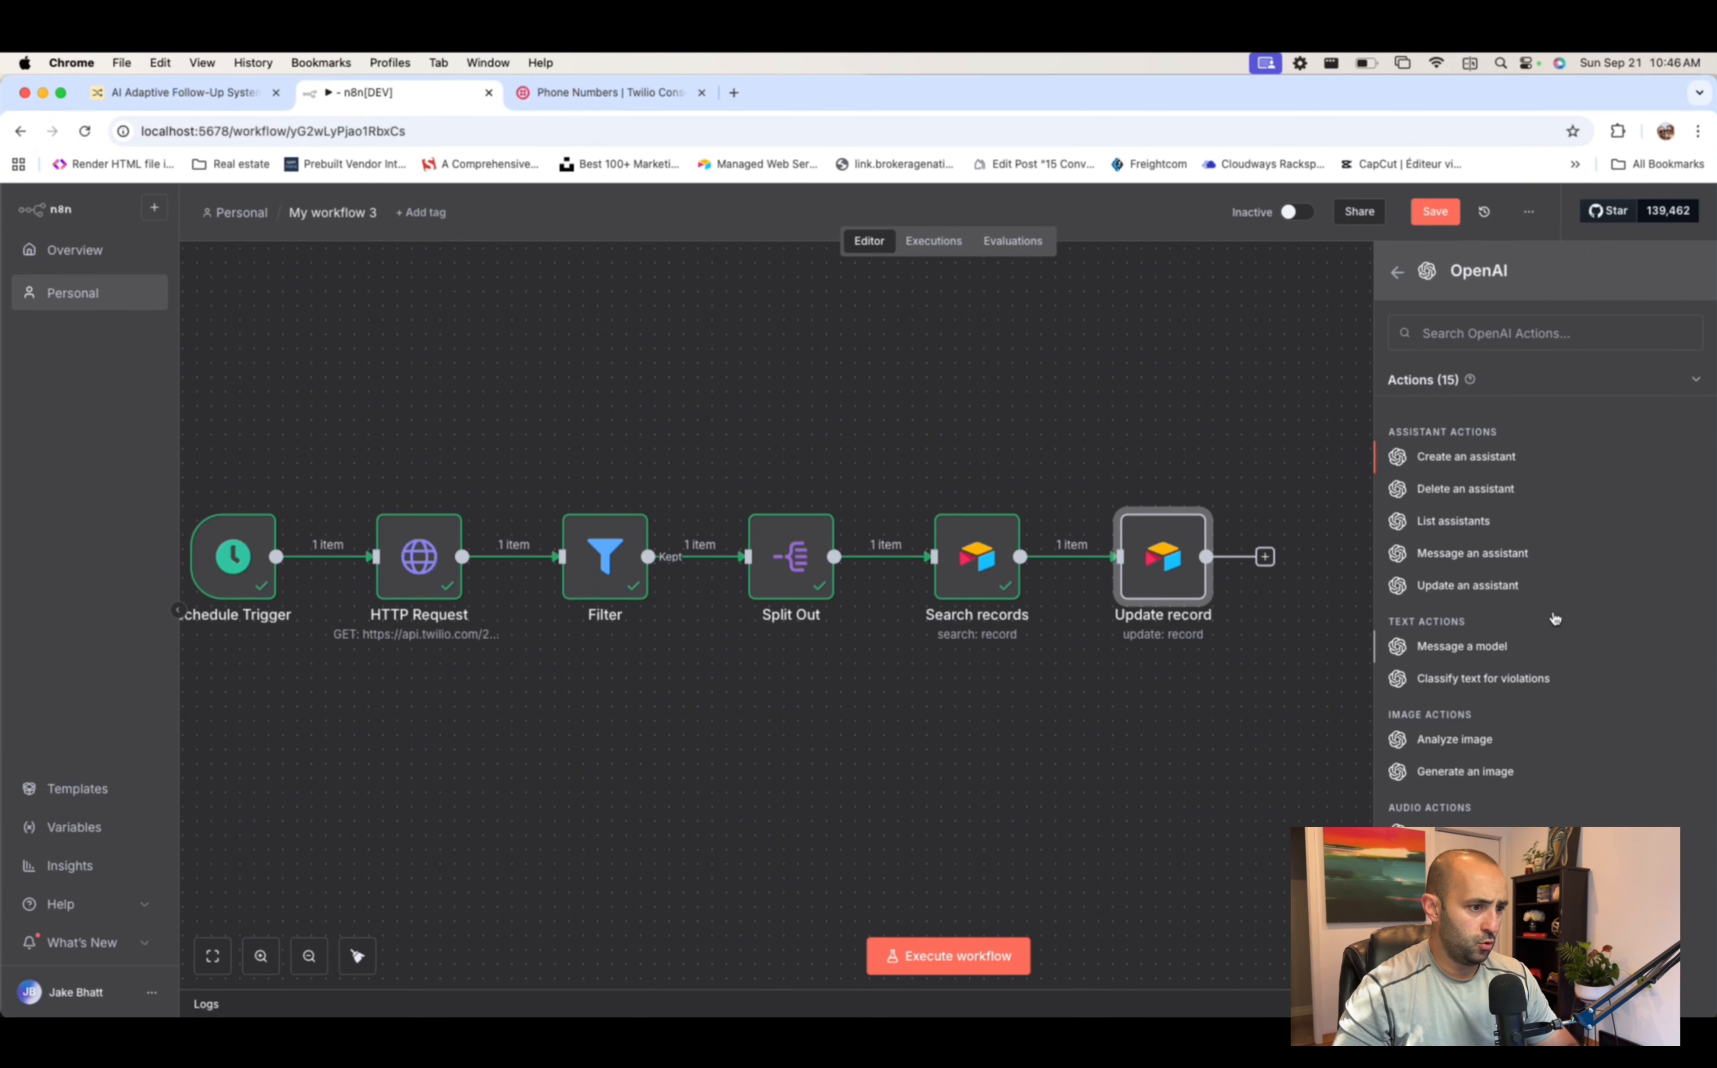
click(1556, 628)
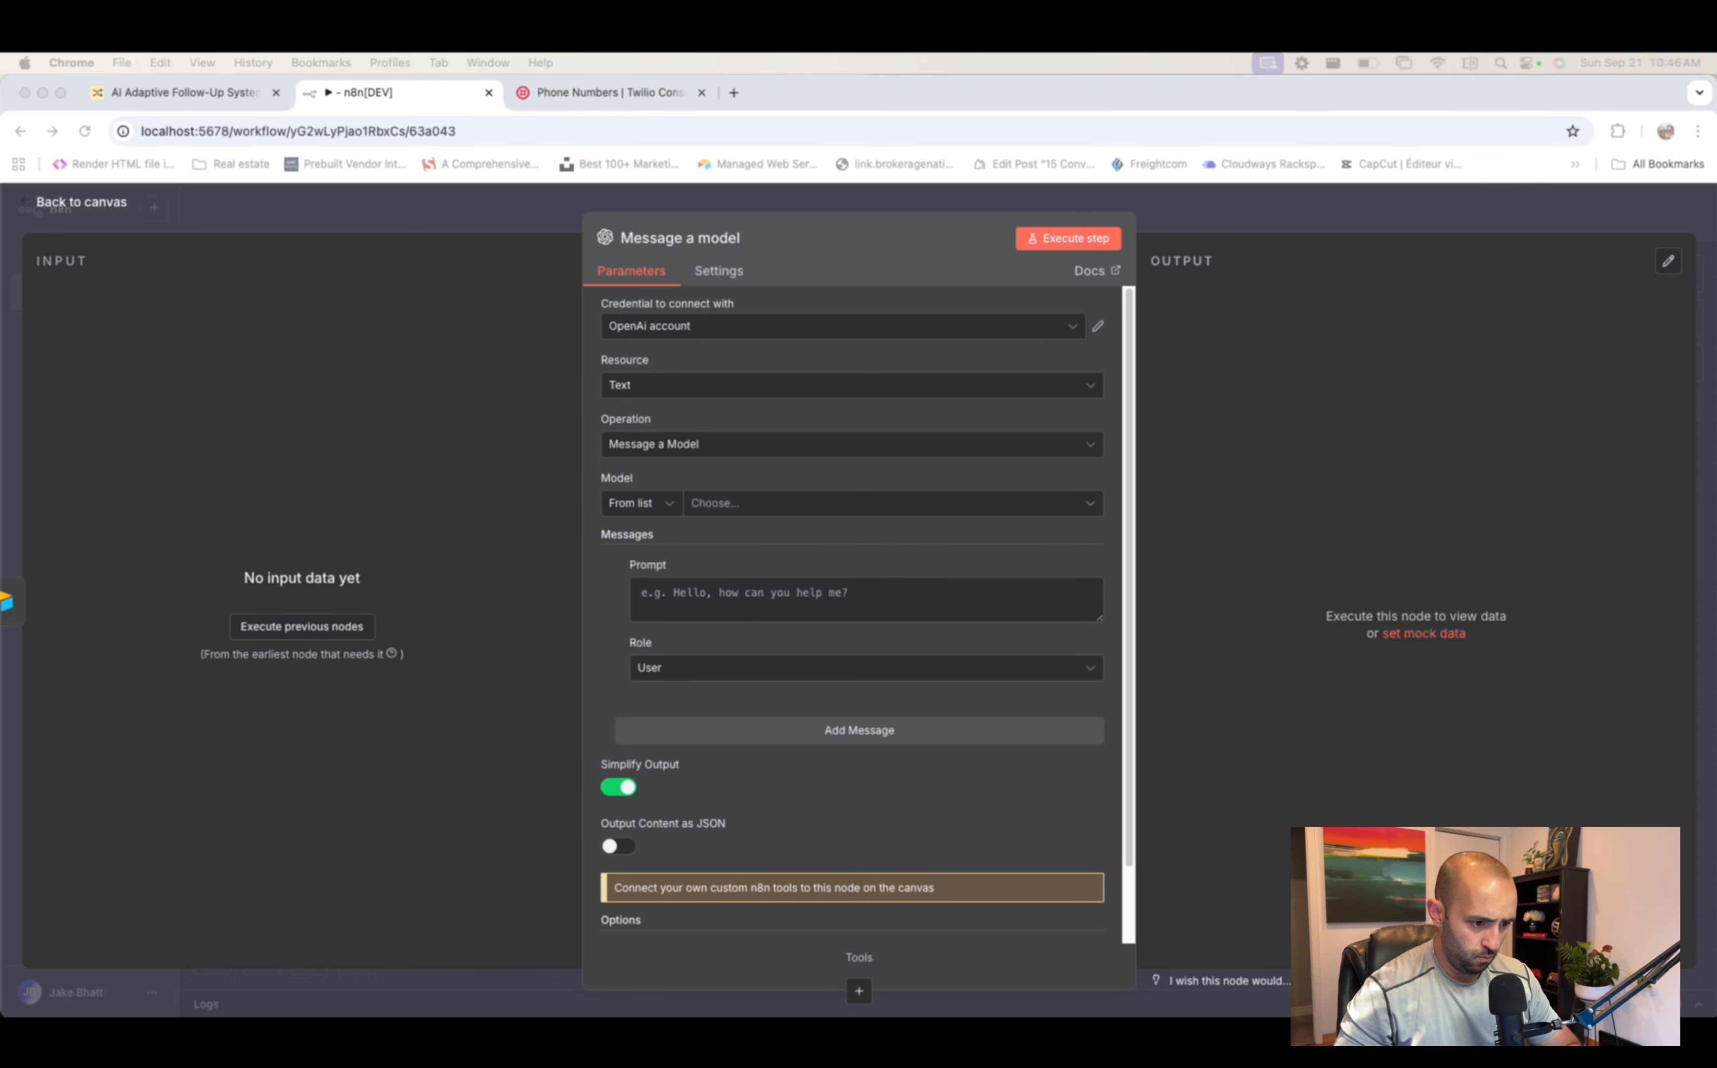
- Choose CHATGPT-4O-LATEST and paste the sales-reply categorization instructions as a System message
click(766, 503)
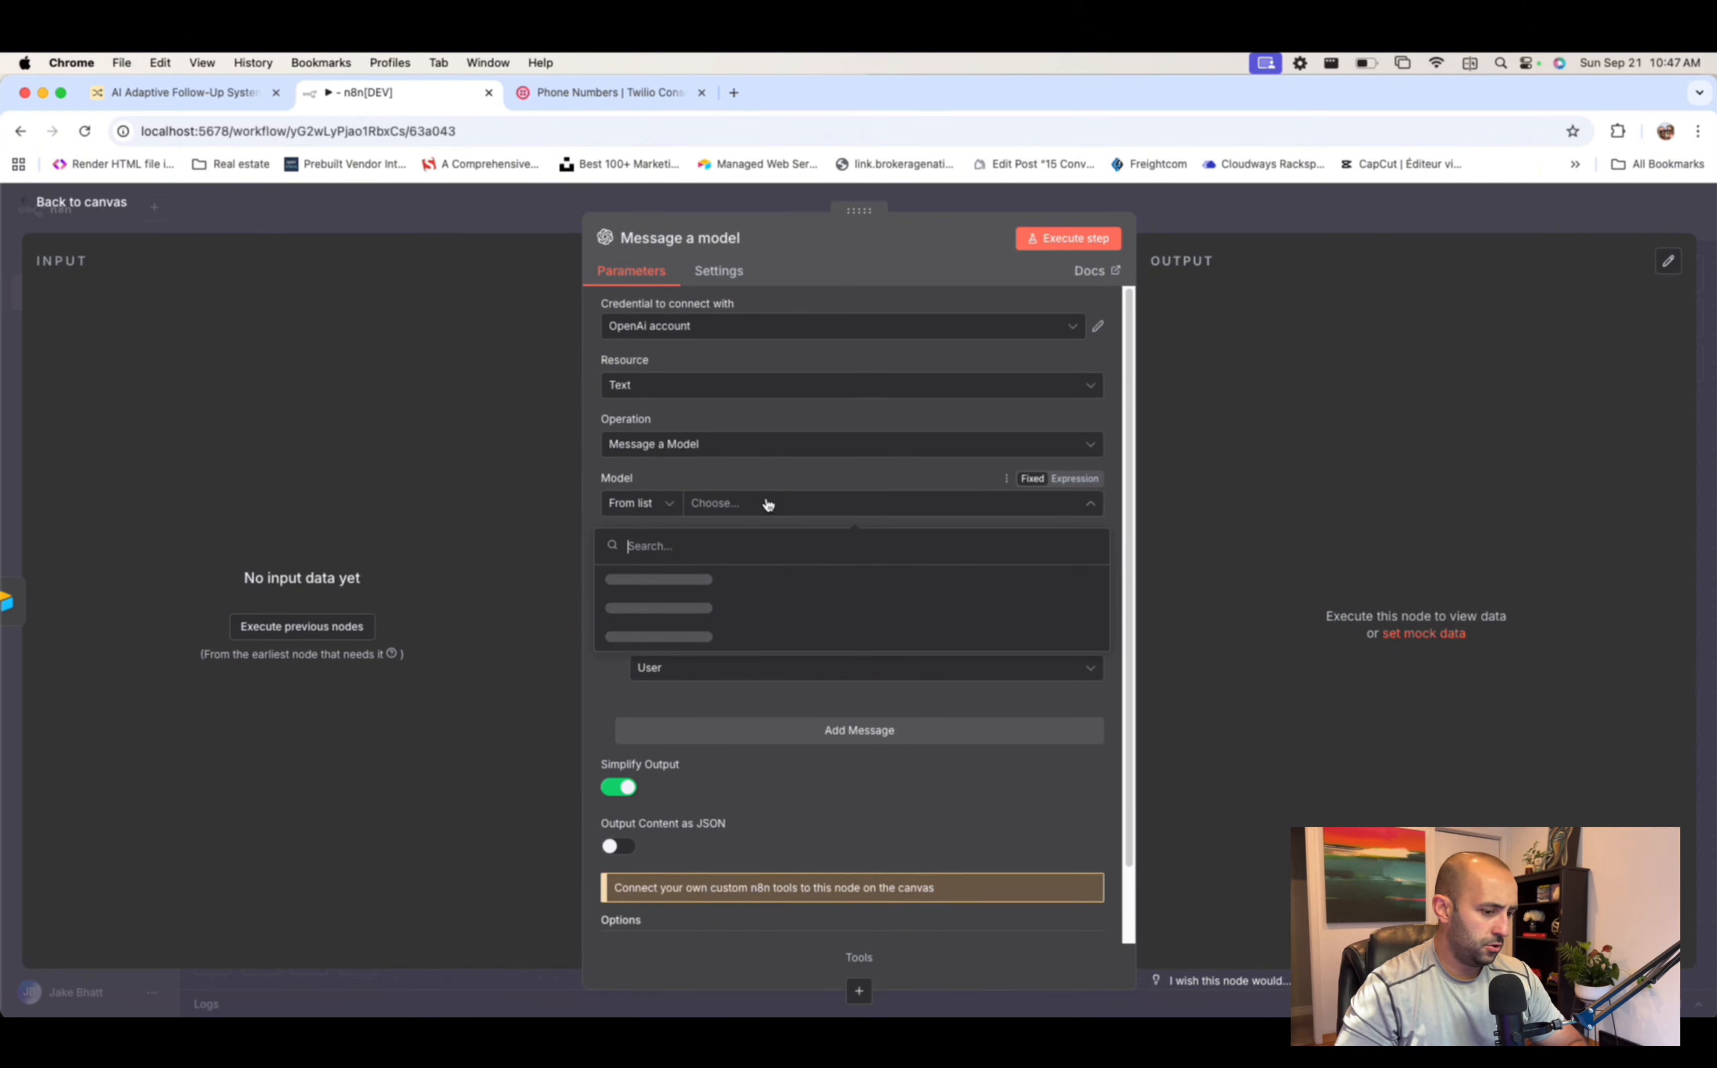
click(689, 579)
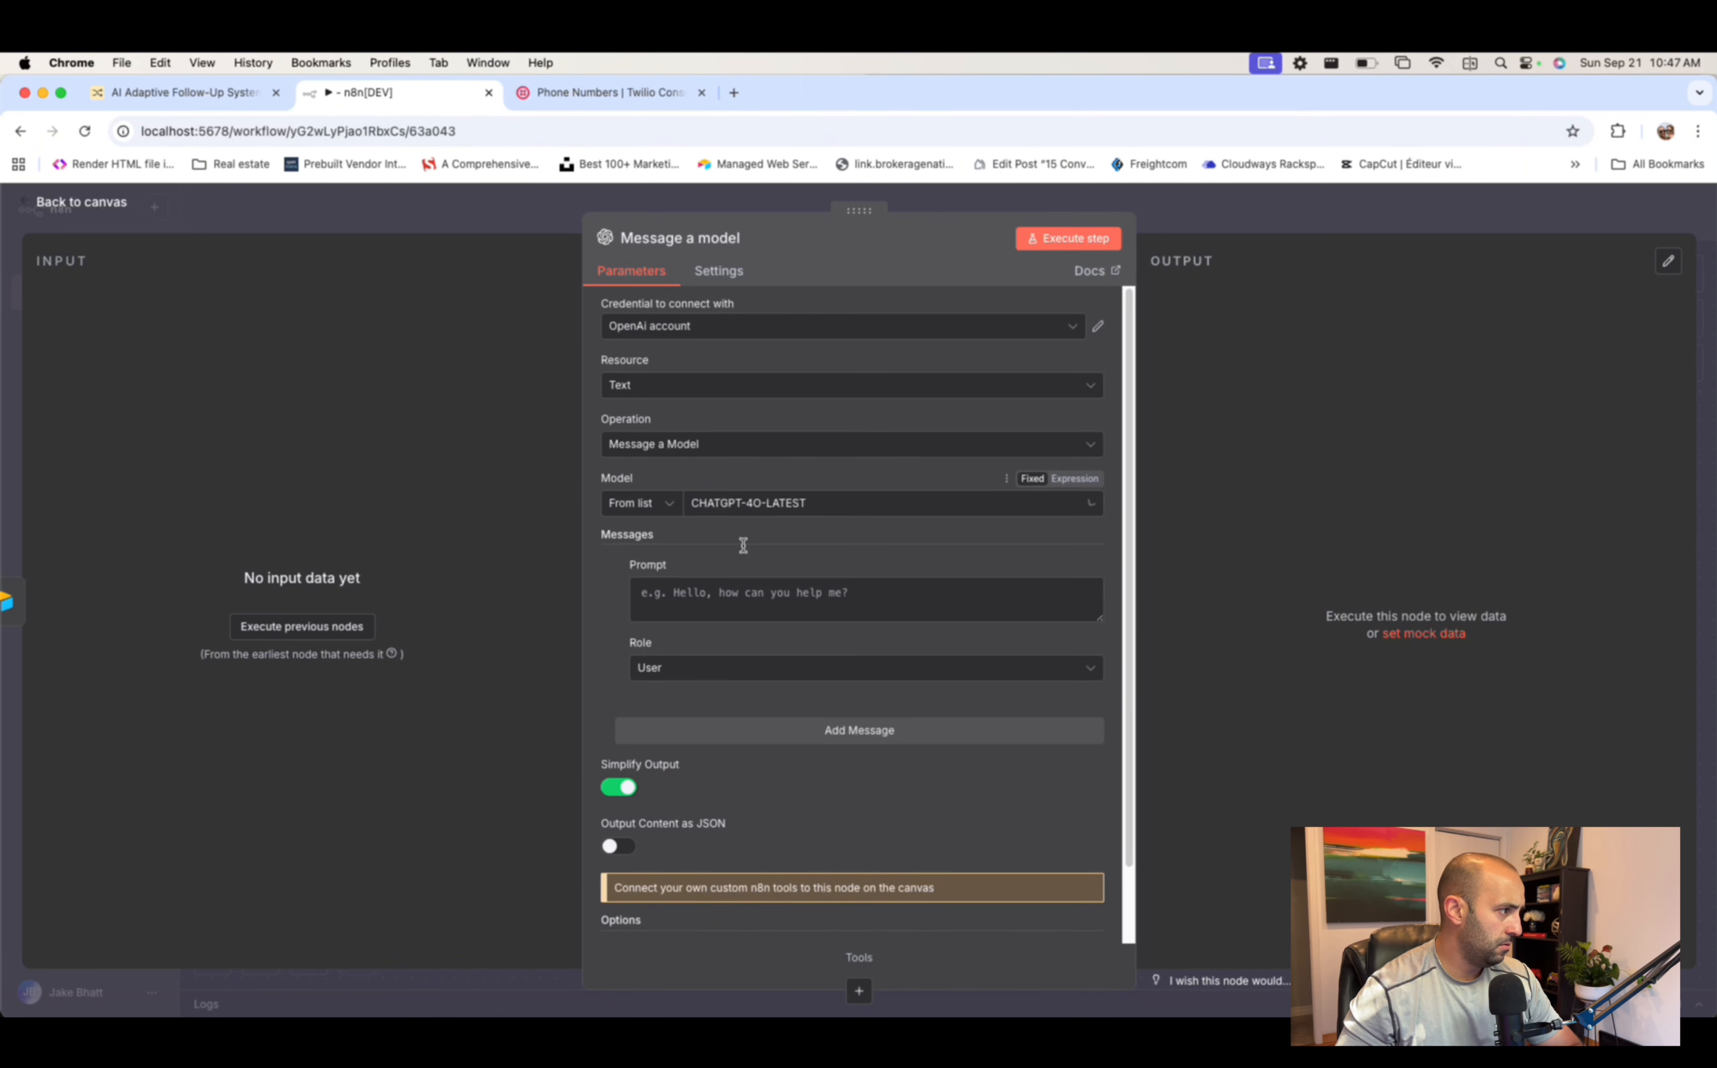
click(784, 592)
text(You are an intelligent sales assistant, based on the replies you receive you will categorize replies.)
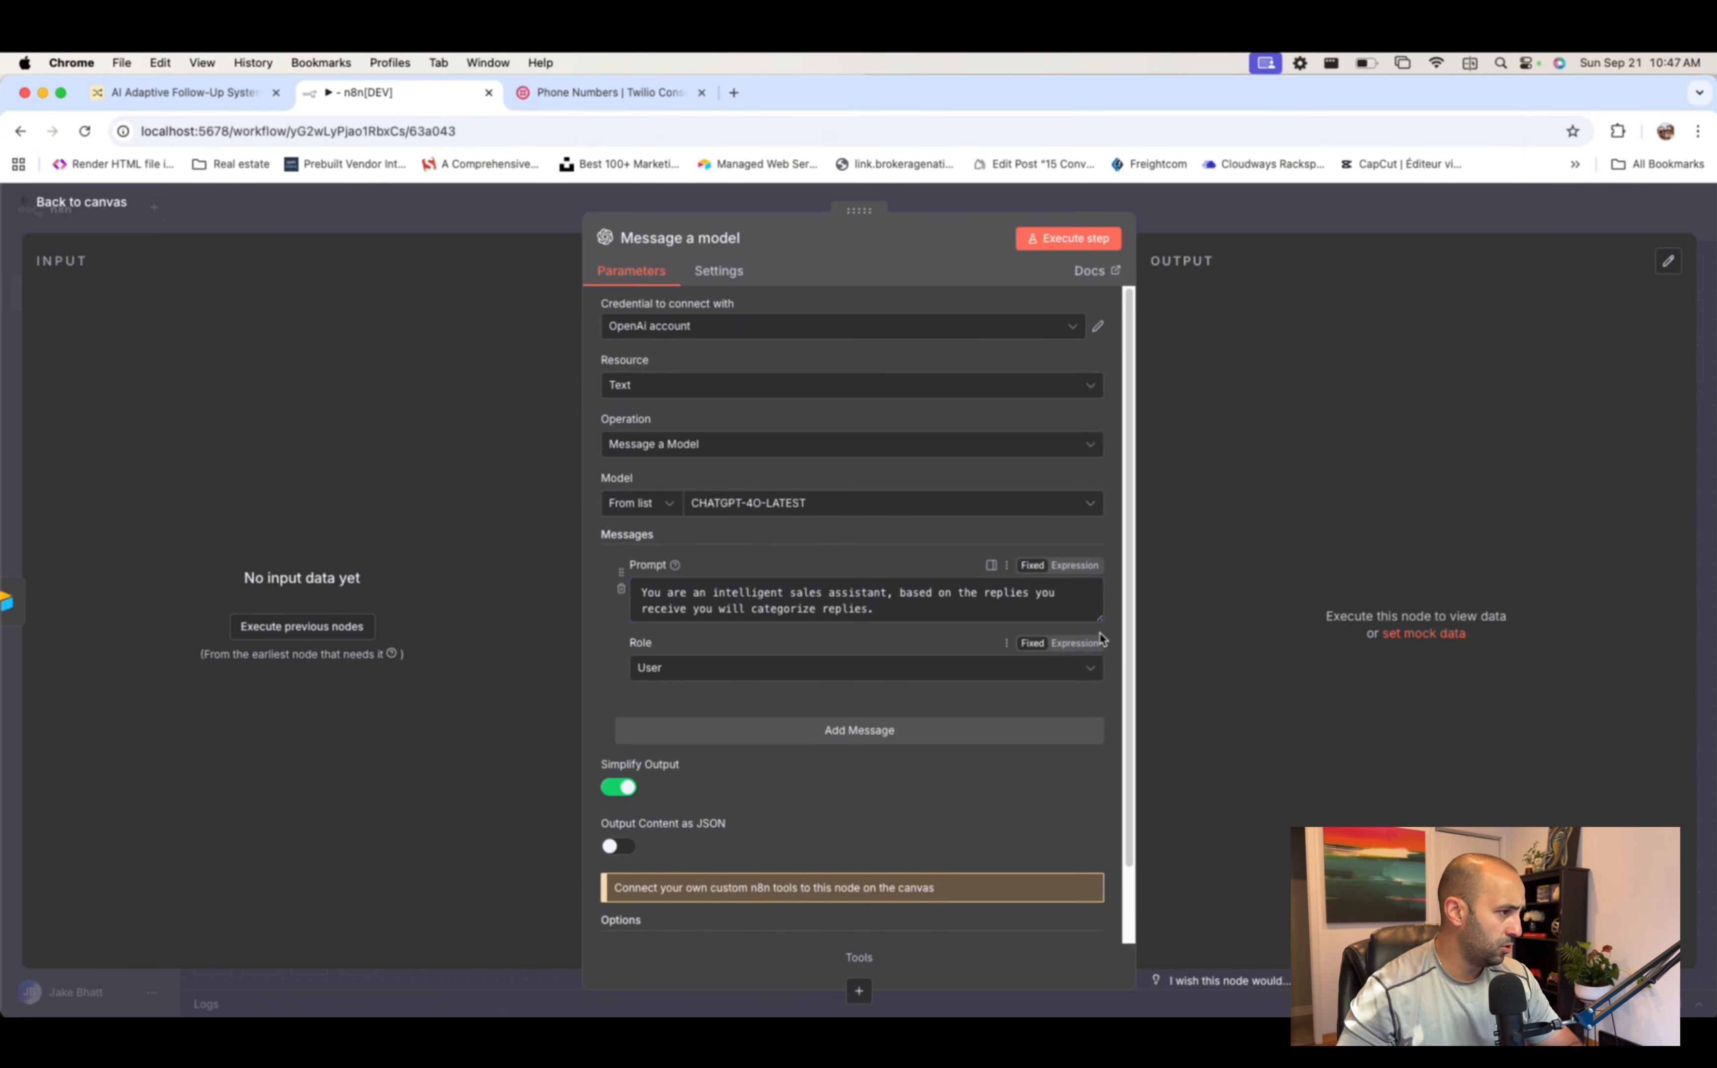
drag(1100, 620, 1100, 704)
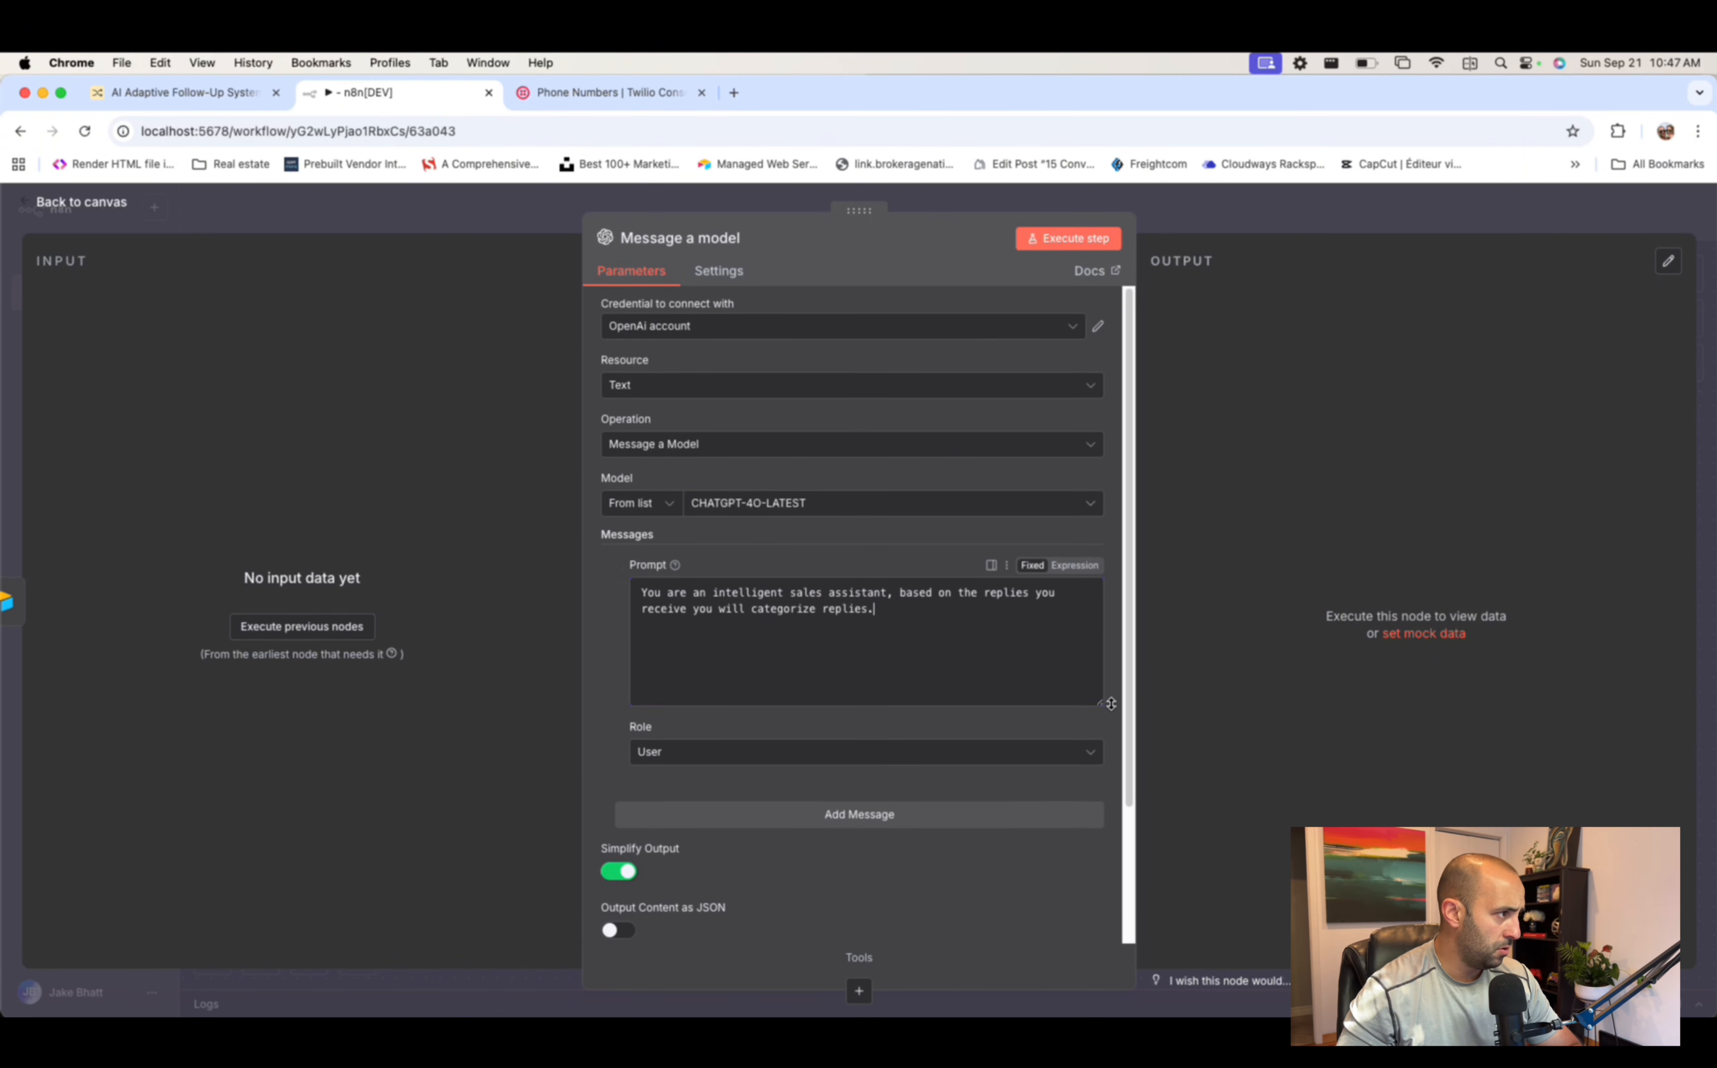
click(880, 597)
scroll(880, 589, down, 1)
scroll(880, 589, down, 2)
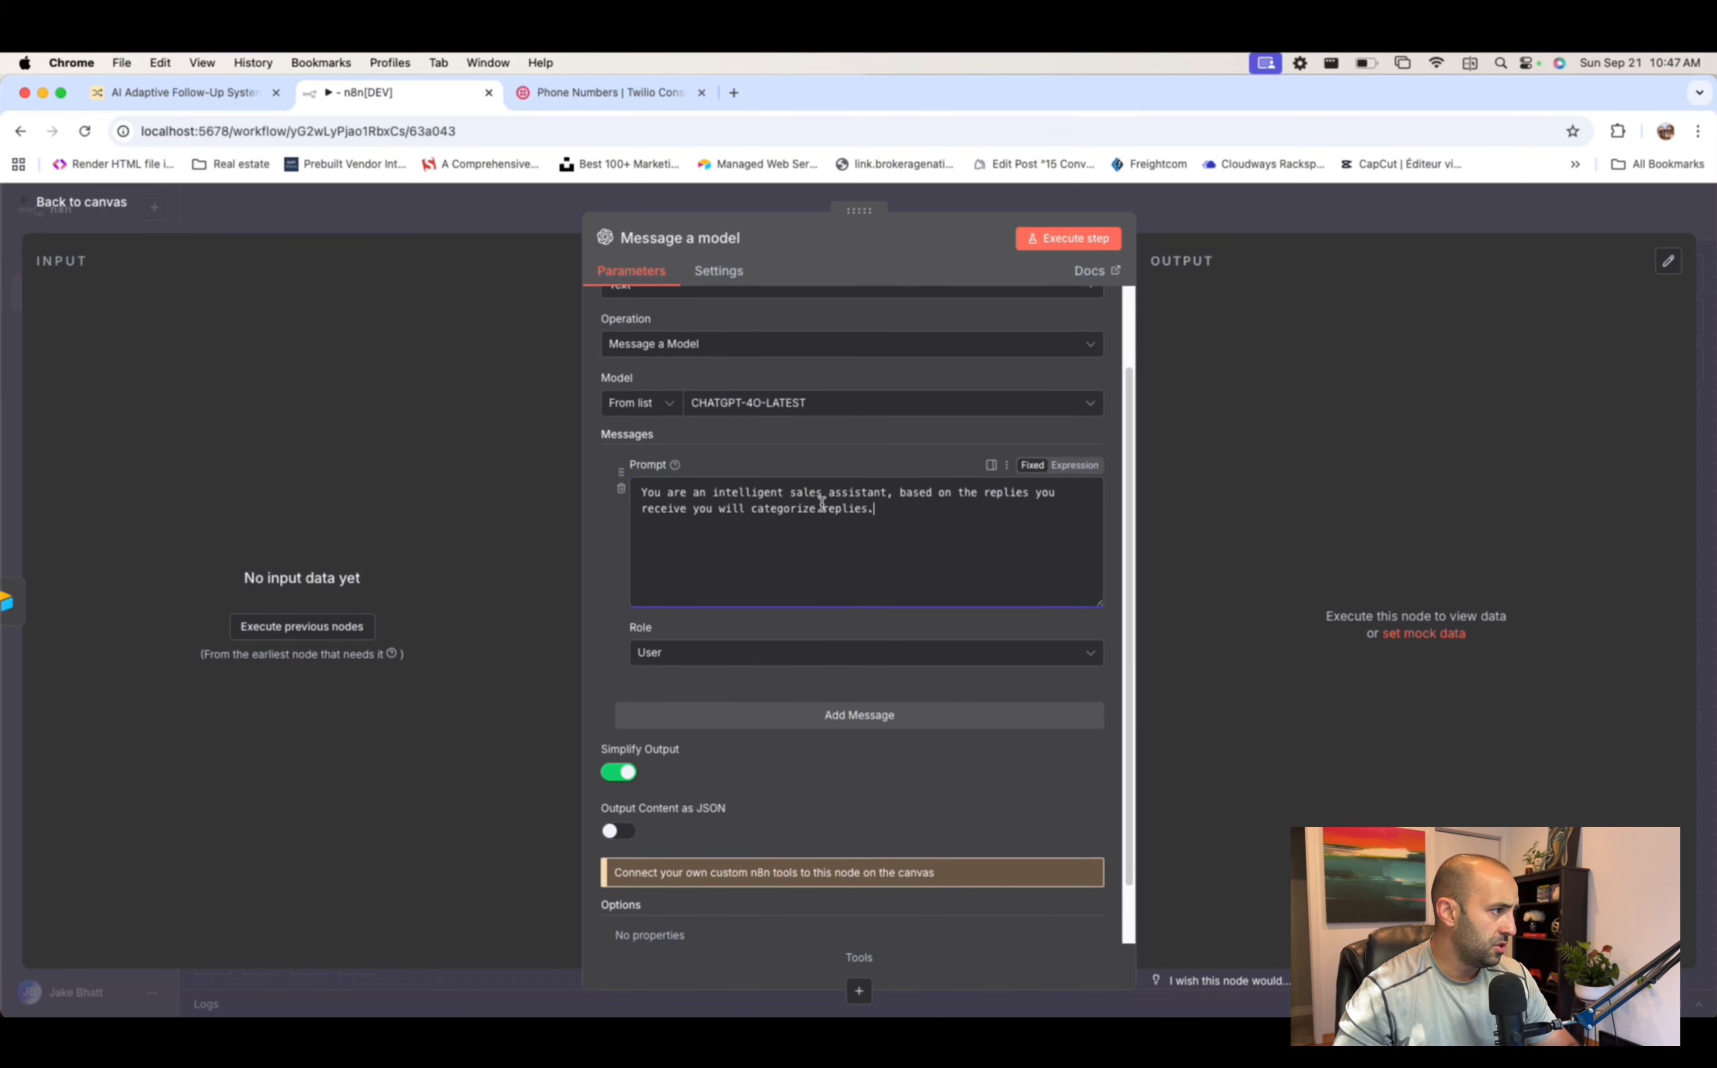
click(759, 656)
click(671, 782)
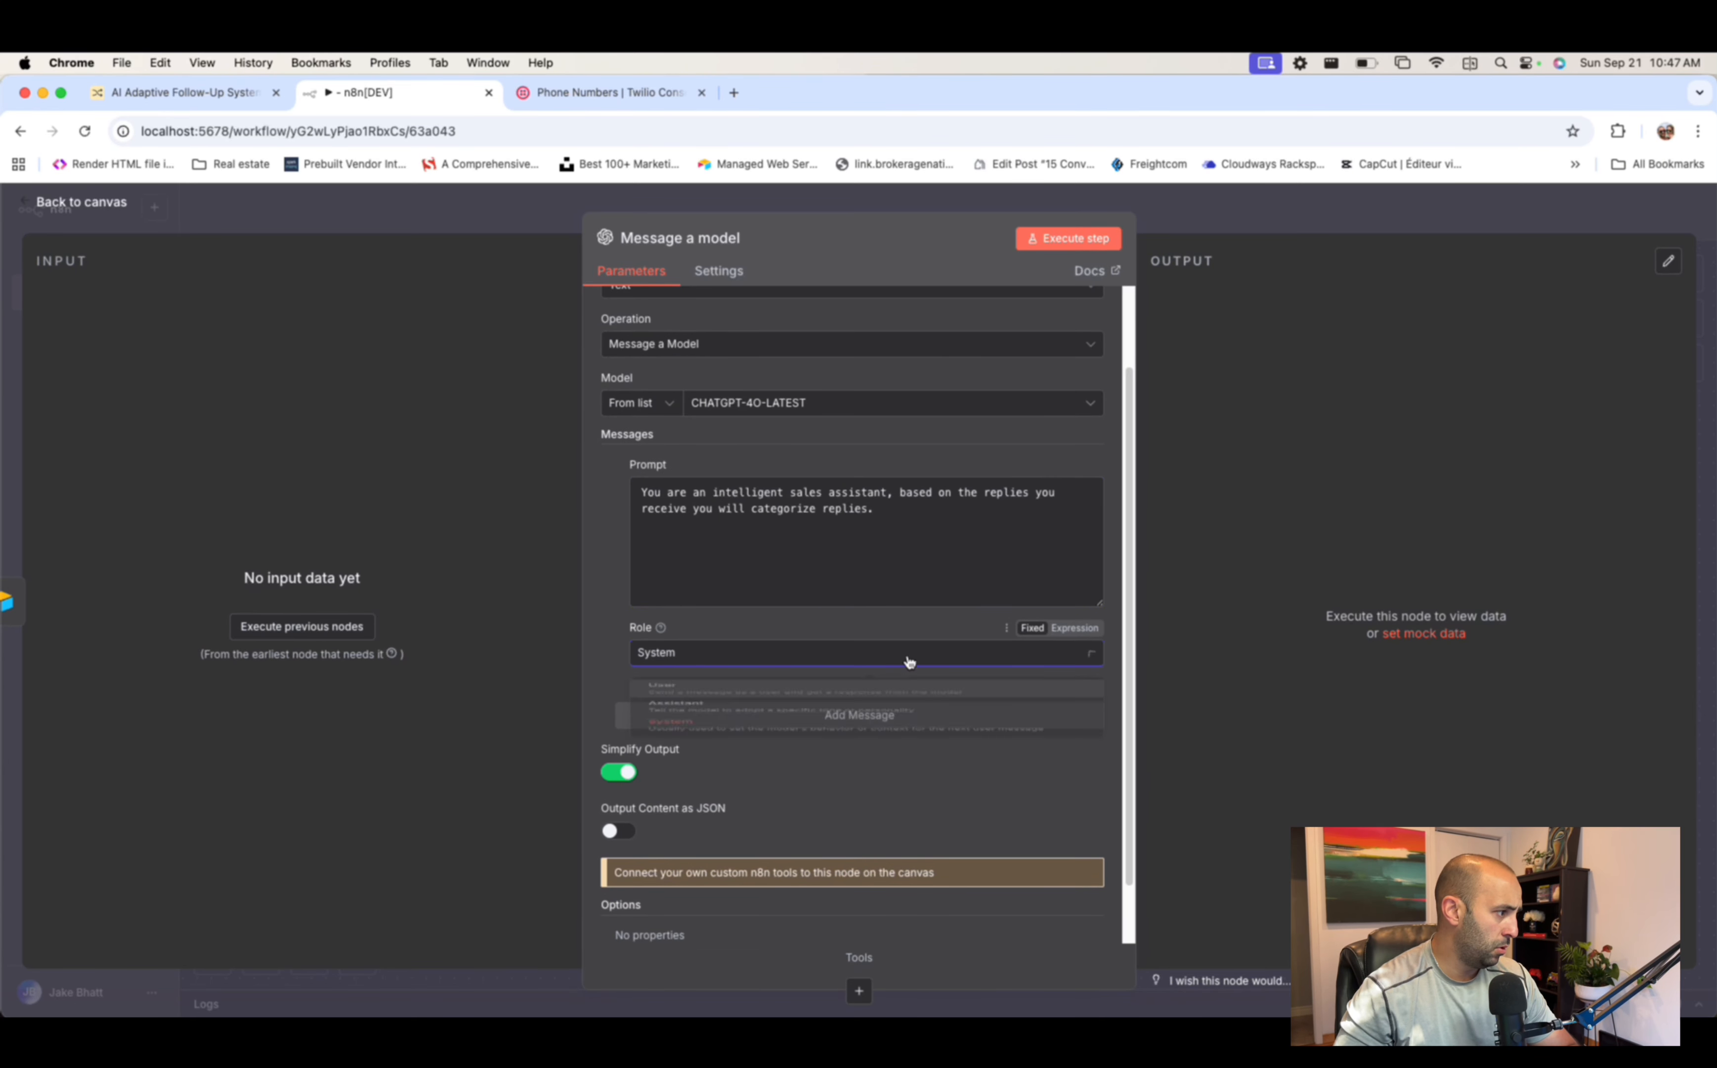
- Add a second message and switch its prompt to Expression
click(873, 714)
scroll(844, 578, down, 1)
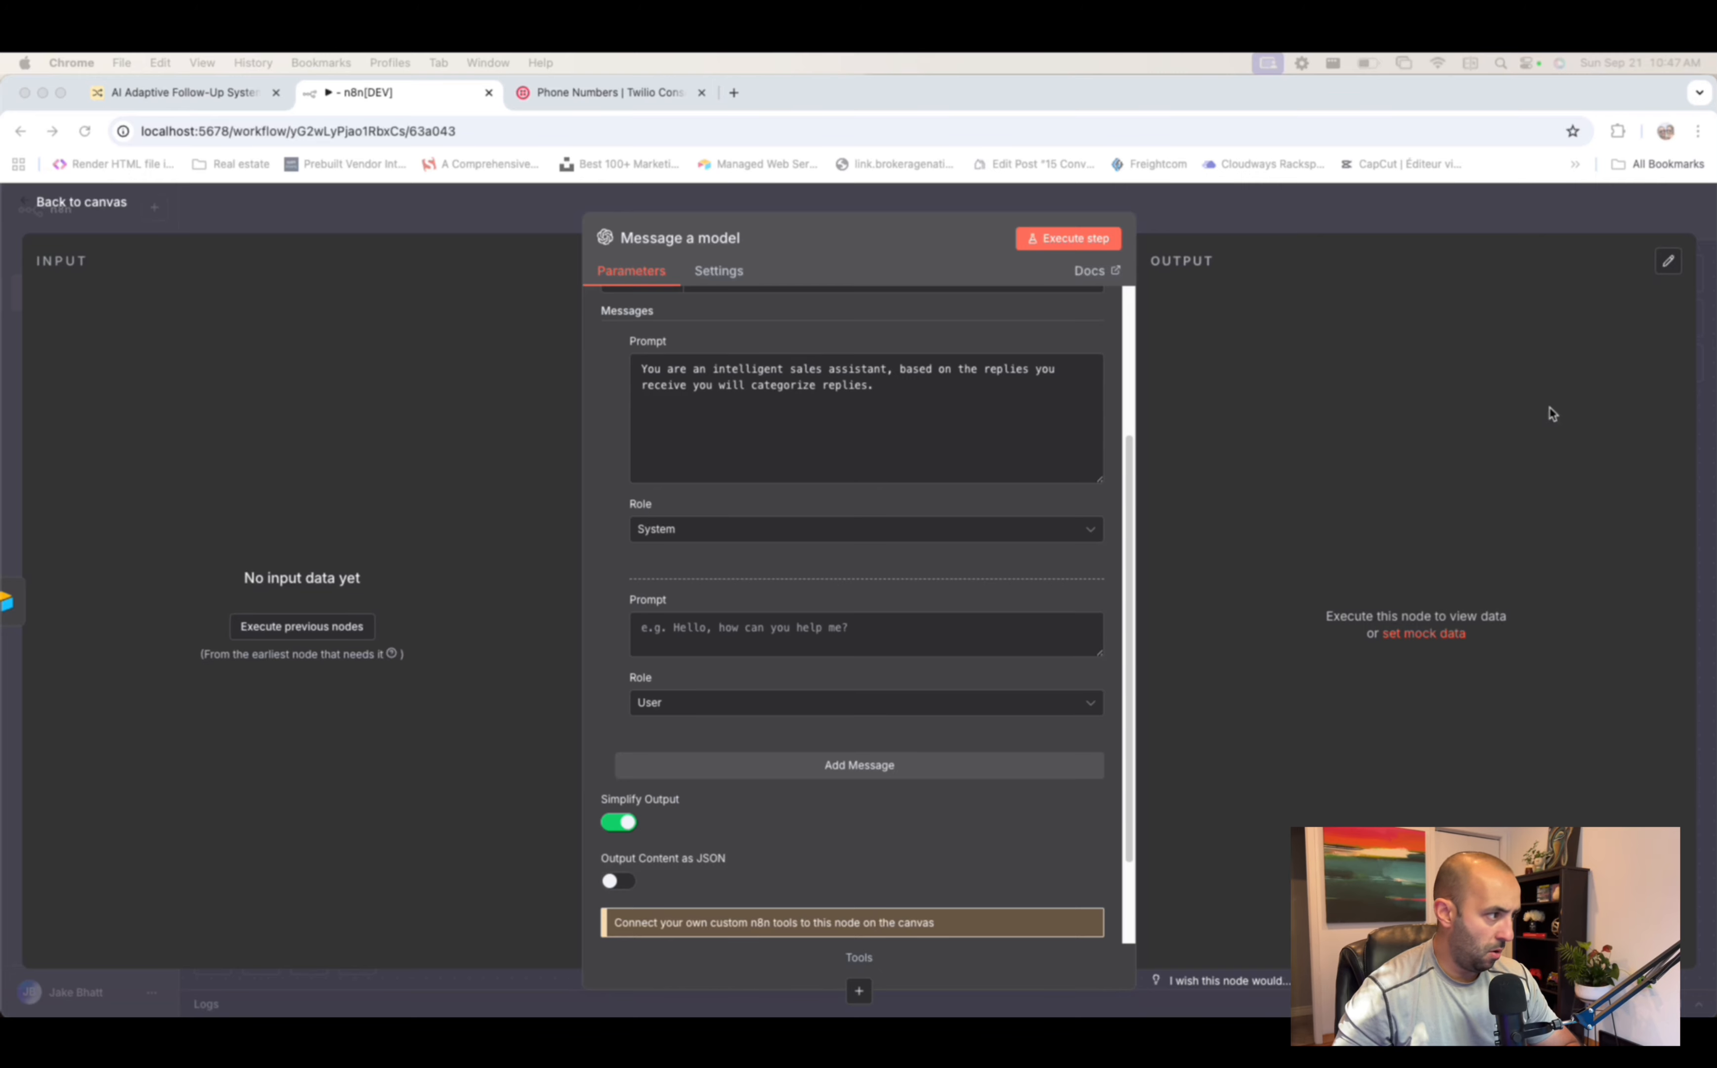
click(874, 636)
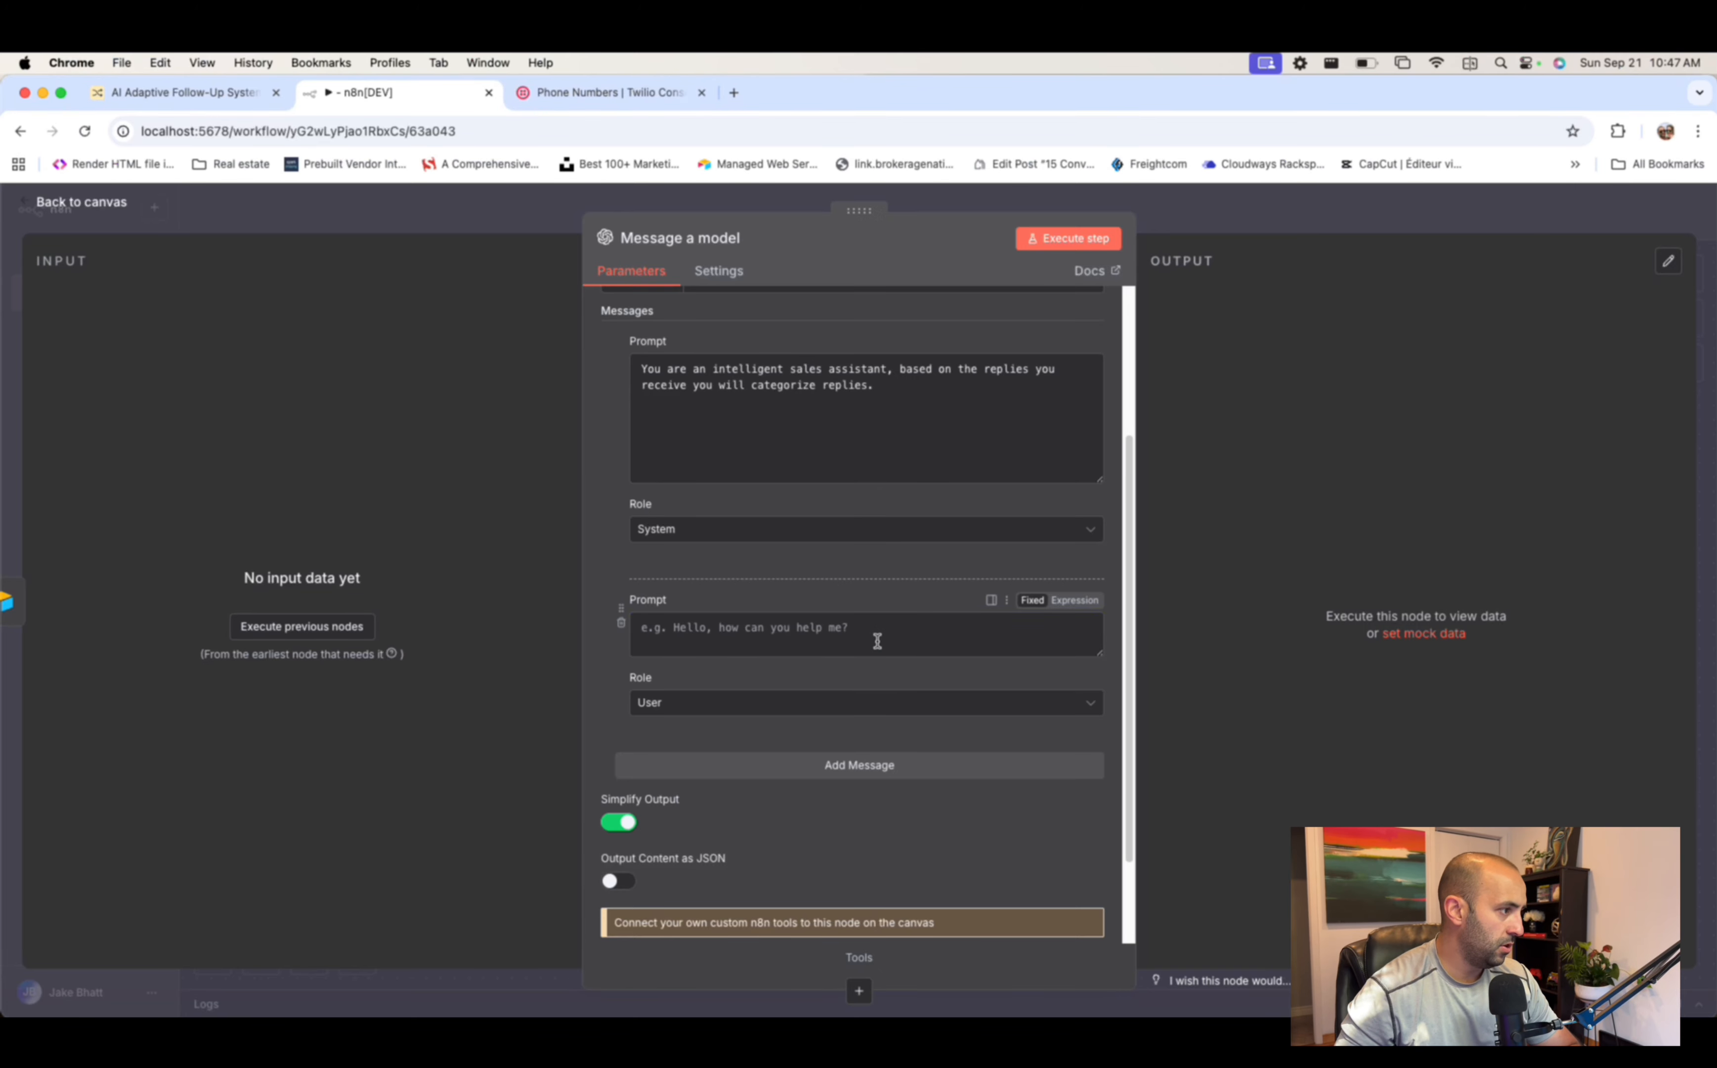
click(1081, 601)
- Paste the categorization prompt and insert Split Out's messages[0].body after 'The Reply:'
click(1098, 635)
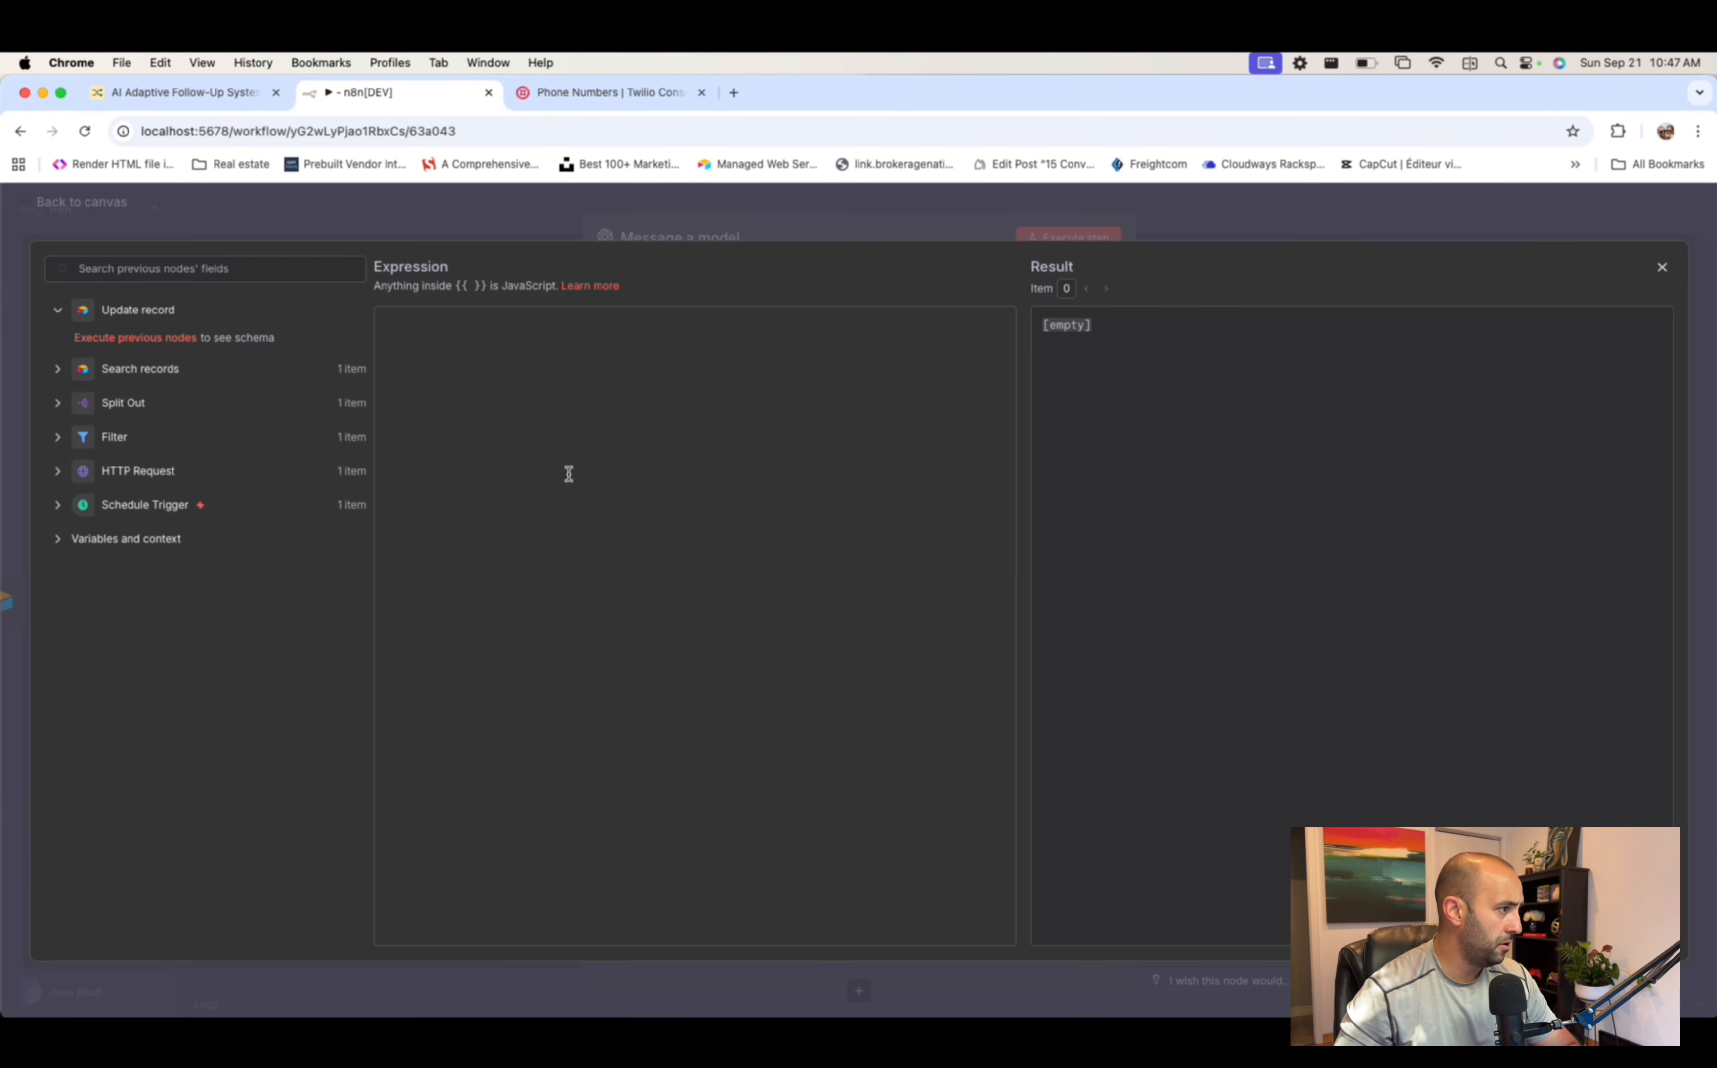
text(You are a helpful assistant that categorizes text replies from leads into one of 3 categories, based on their intent. Return the result in one word only:  {   "category": "Book a Call" }  The Reply: {{ $('Split Out').item.json['messages[0].body'] }}  Choose only one of the following categories:  - Not Interested - Book a Call - Interested  Rules: - If the lead asks for details or requests to discuss further, return **Book a Call** — they’re showing strong buying intent and ready for a personal demonstration.  - If the lead shows general or soft interest (e.g., "looks good," "I’m interested," or "tell me more") without a specific ask, return **Interested**  - If they say no, ask to unsubscribe, or express any negative sentiment, return **Not Interested**.  Only return one word category.  Reply example: """ This sounds good. I’m interested — can you send more info? """)
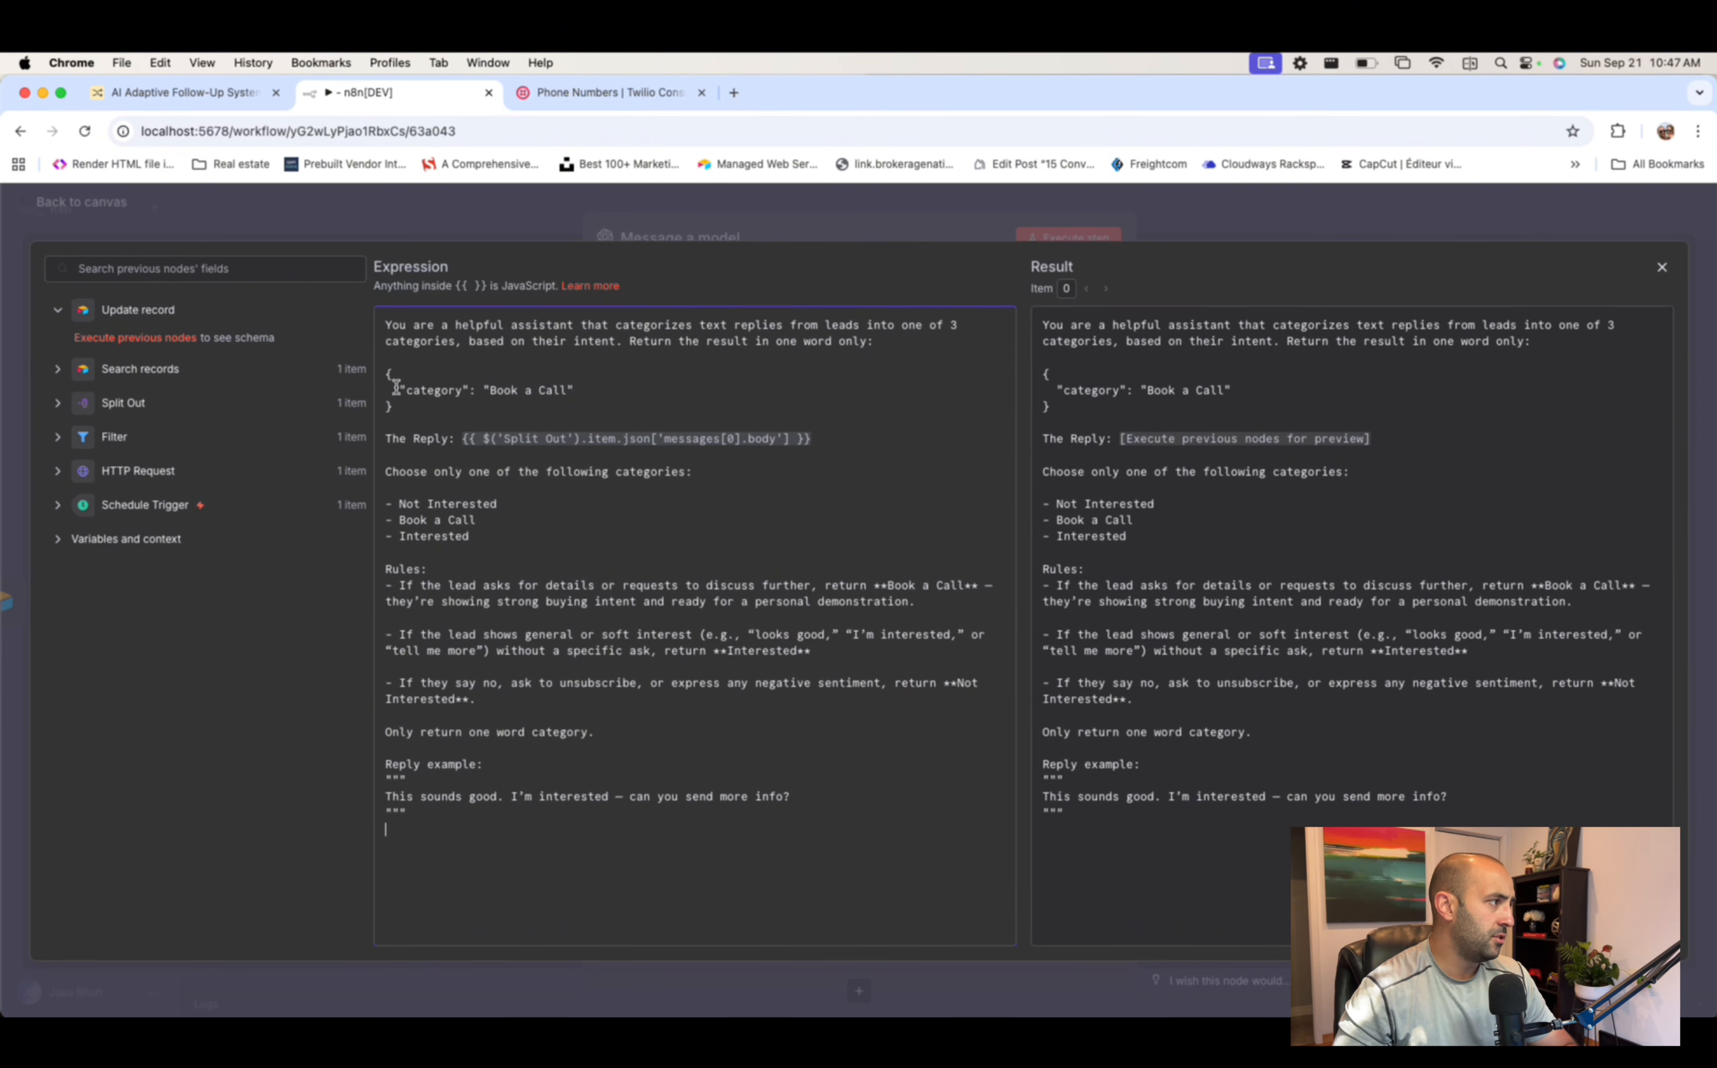
drag(384, 372, 816, 440)
click(504, 419)
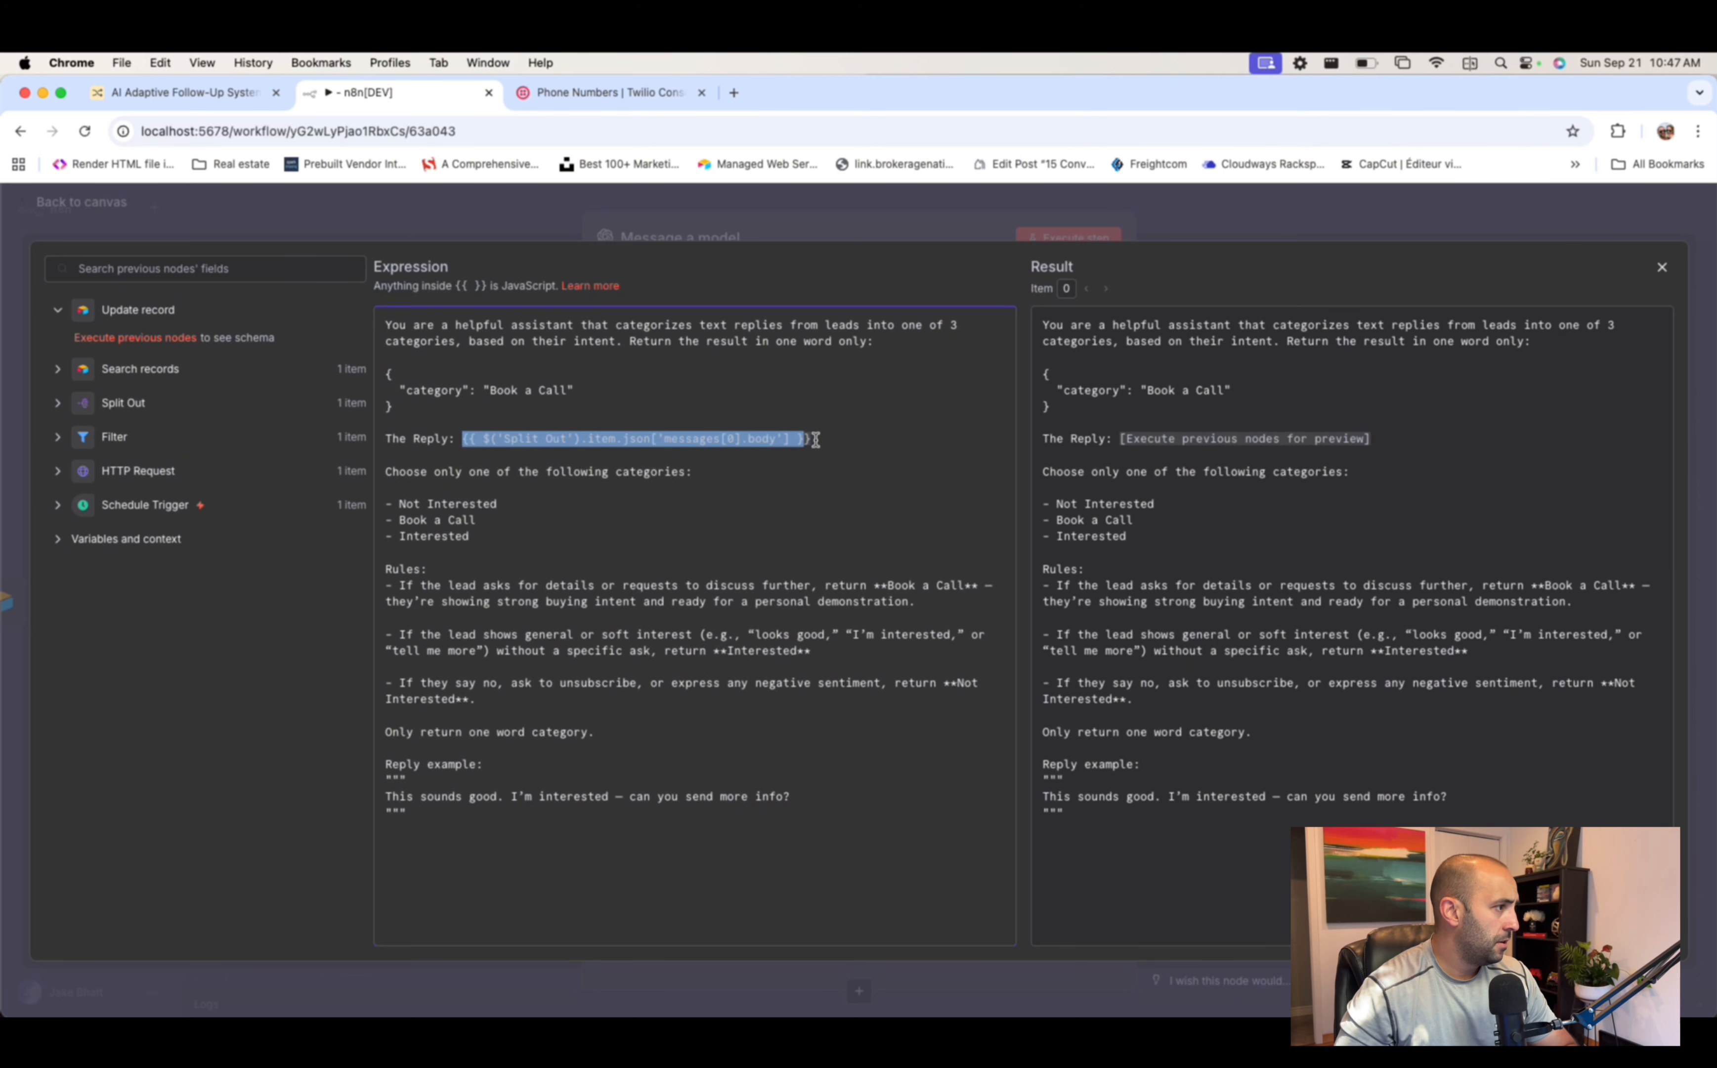
key(BackSpace)
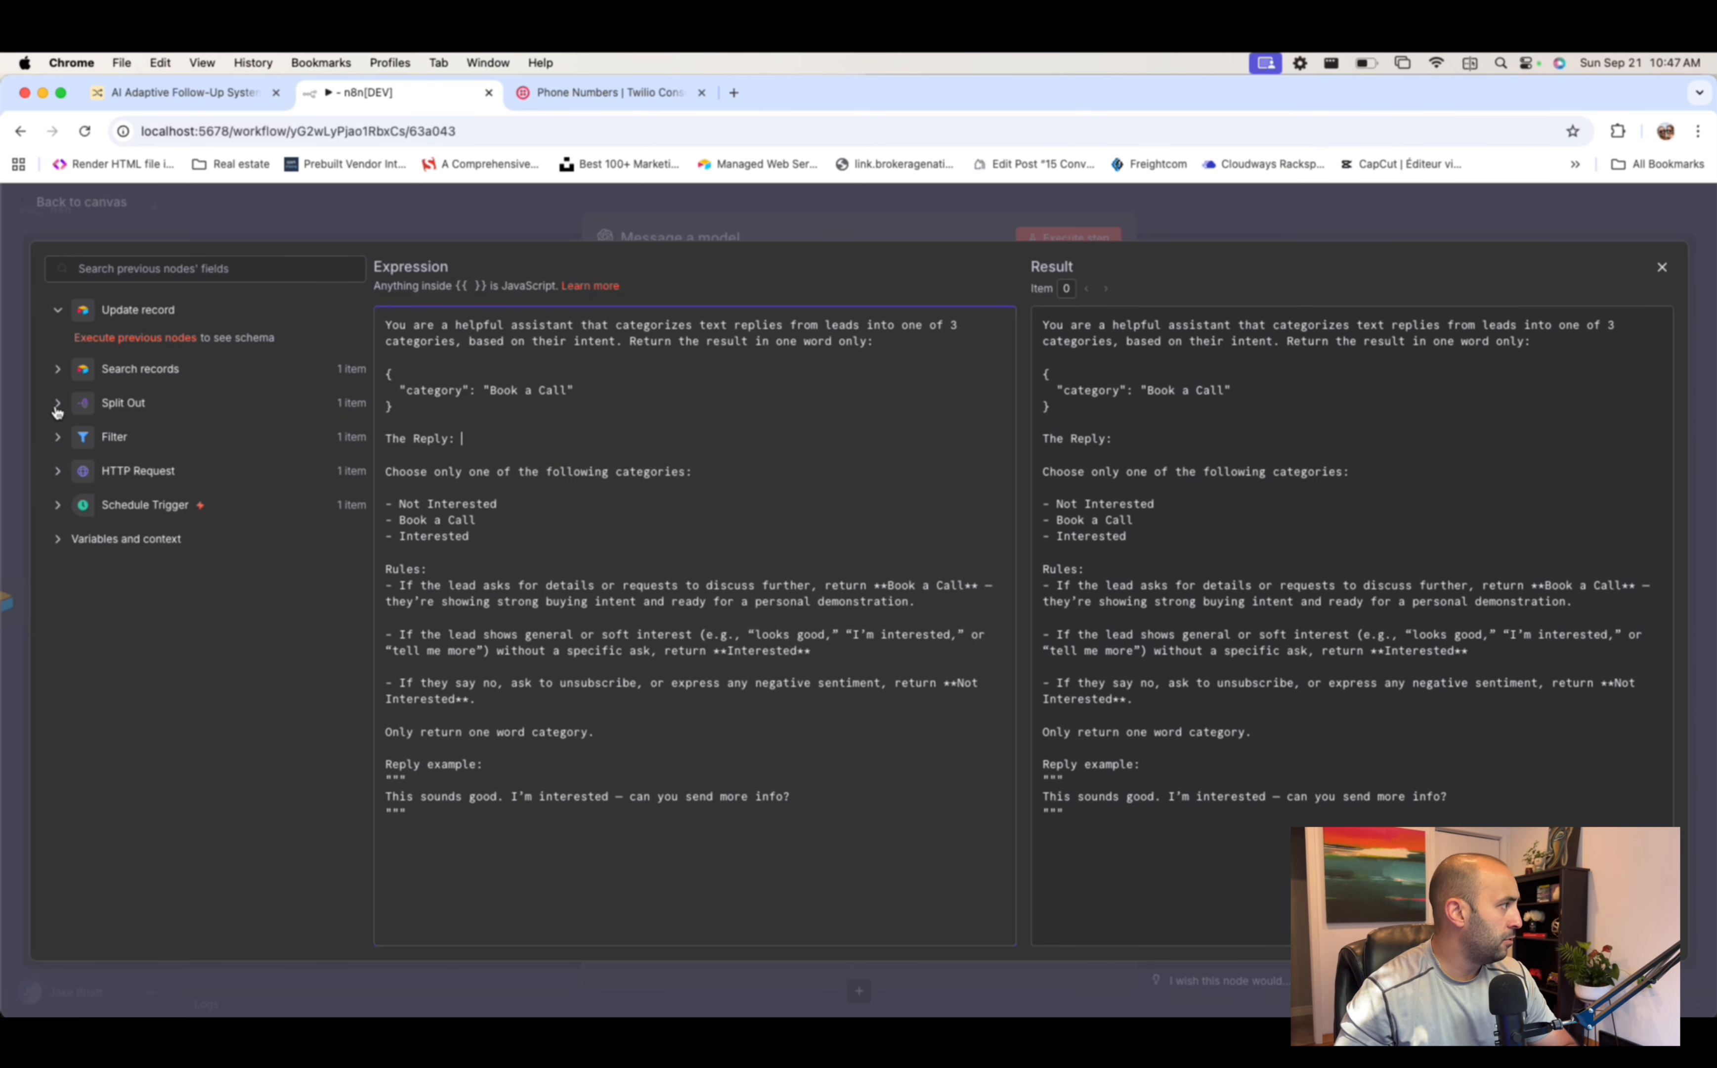
click(58, 404)
drag(180, 464, 537, 439)
click(816, 470)
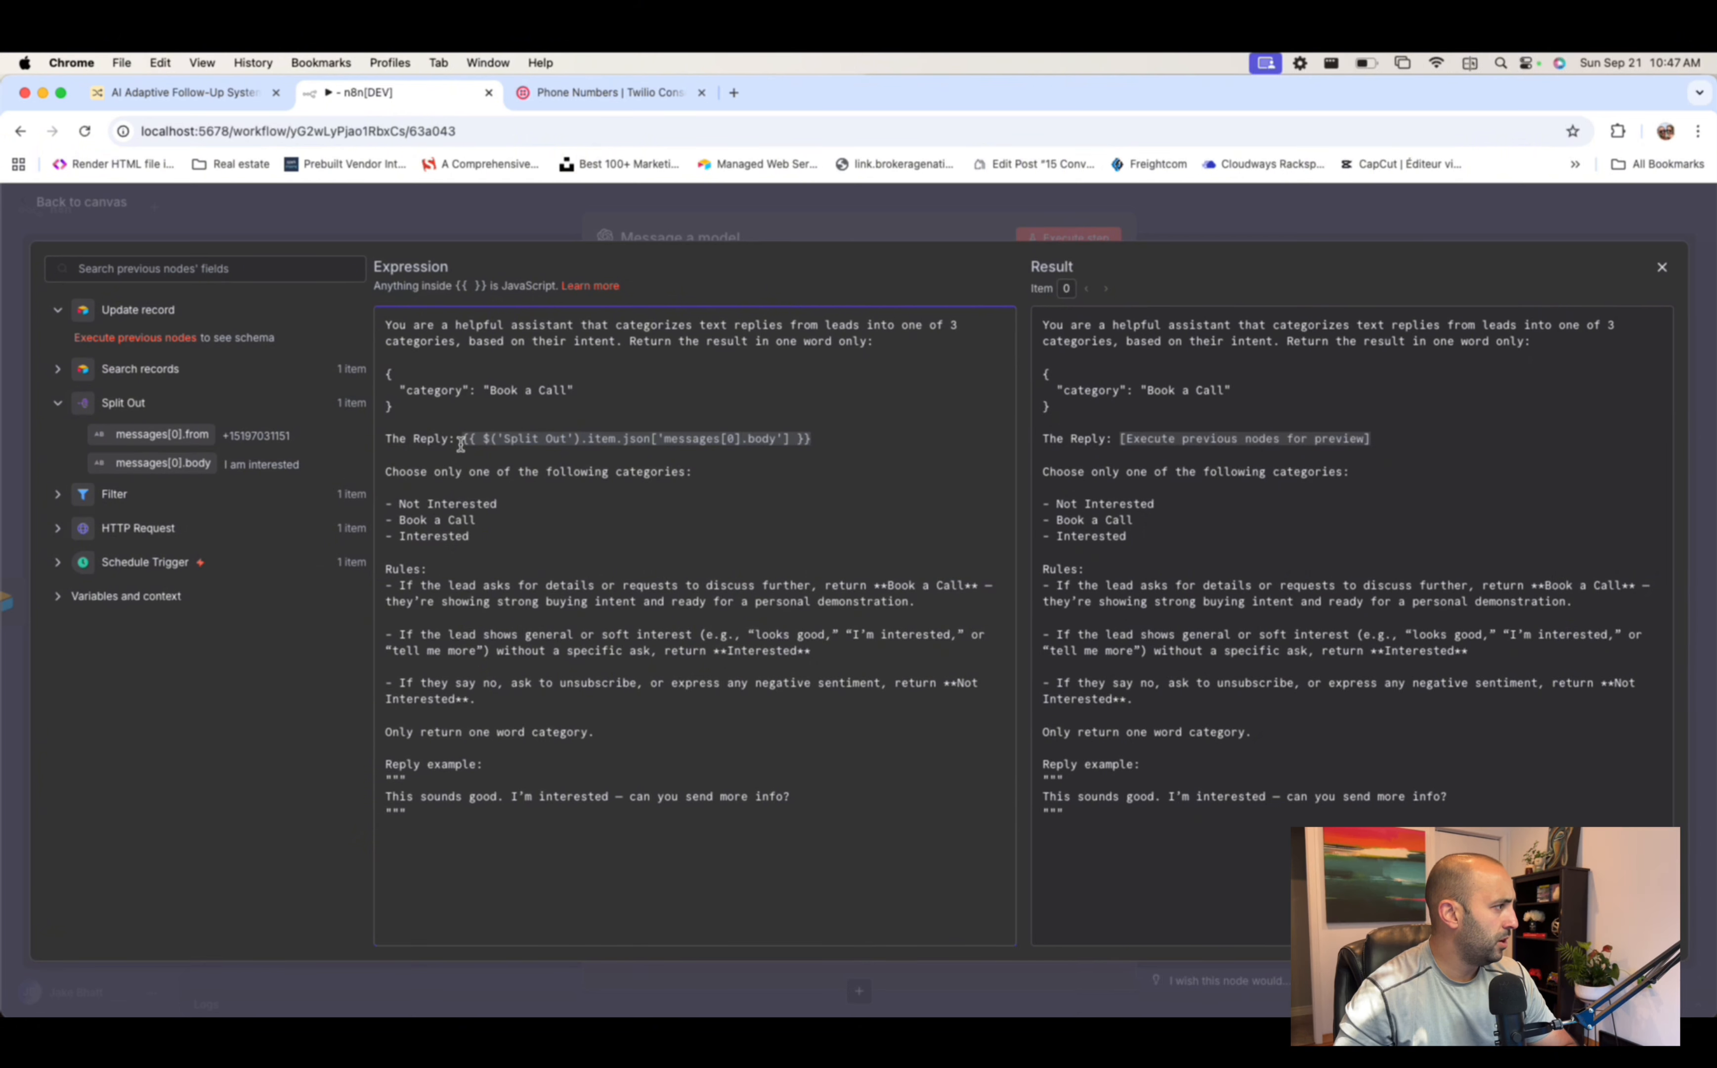
- Review the reply expression and the Book a Call and Interested categories, then close the editor
drag(463, 442, 880, 434)
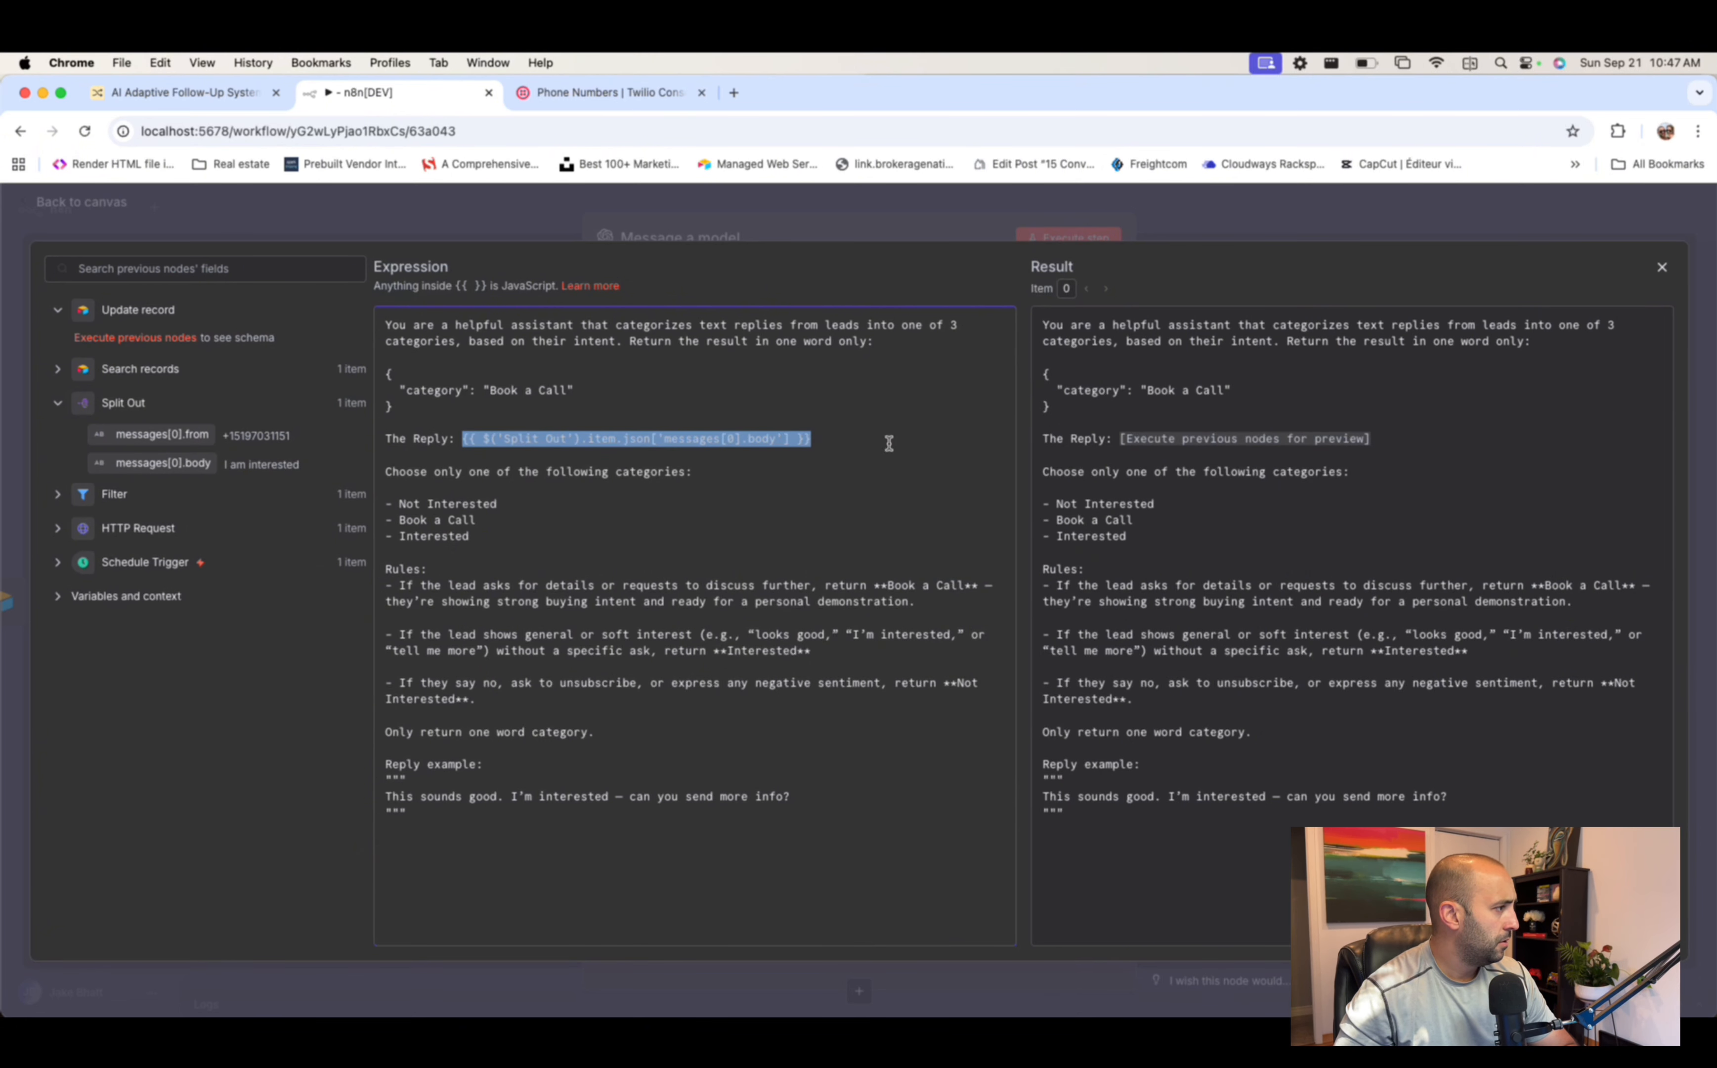
click(858, 453)
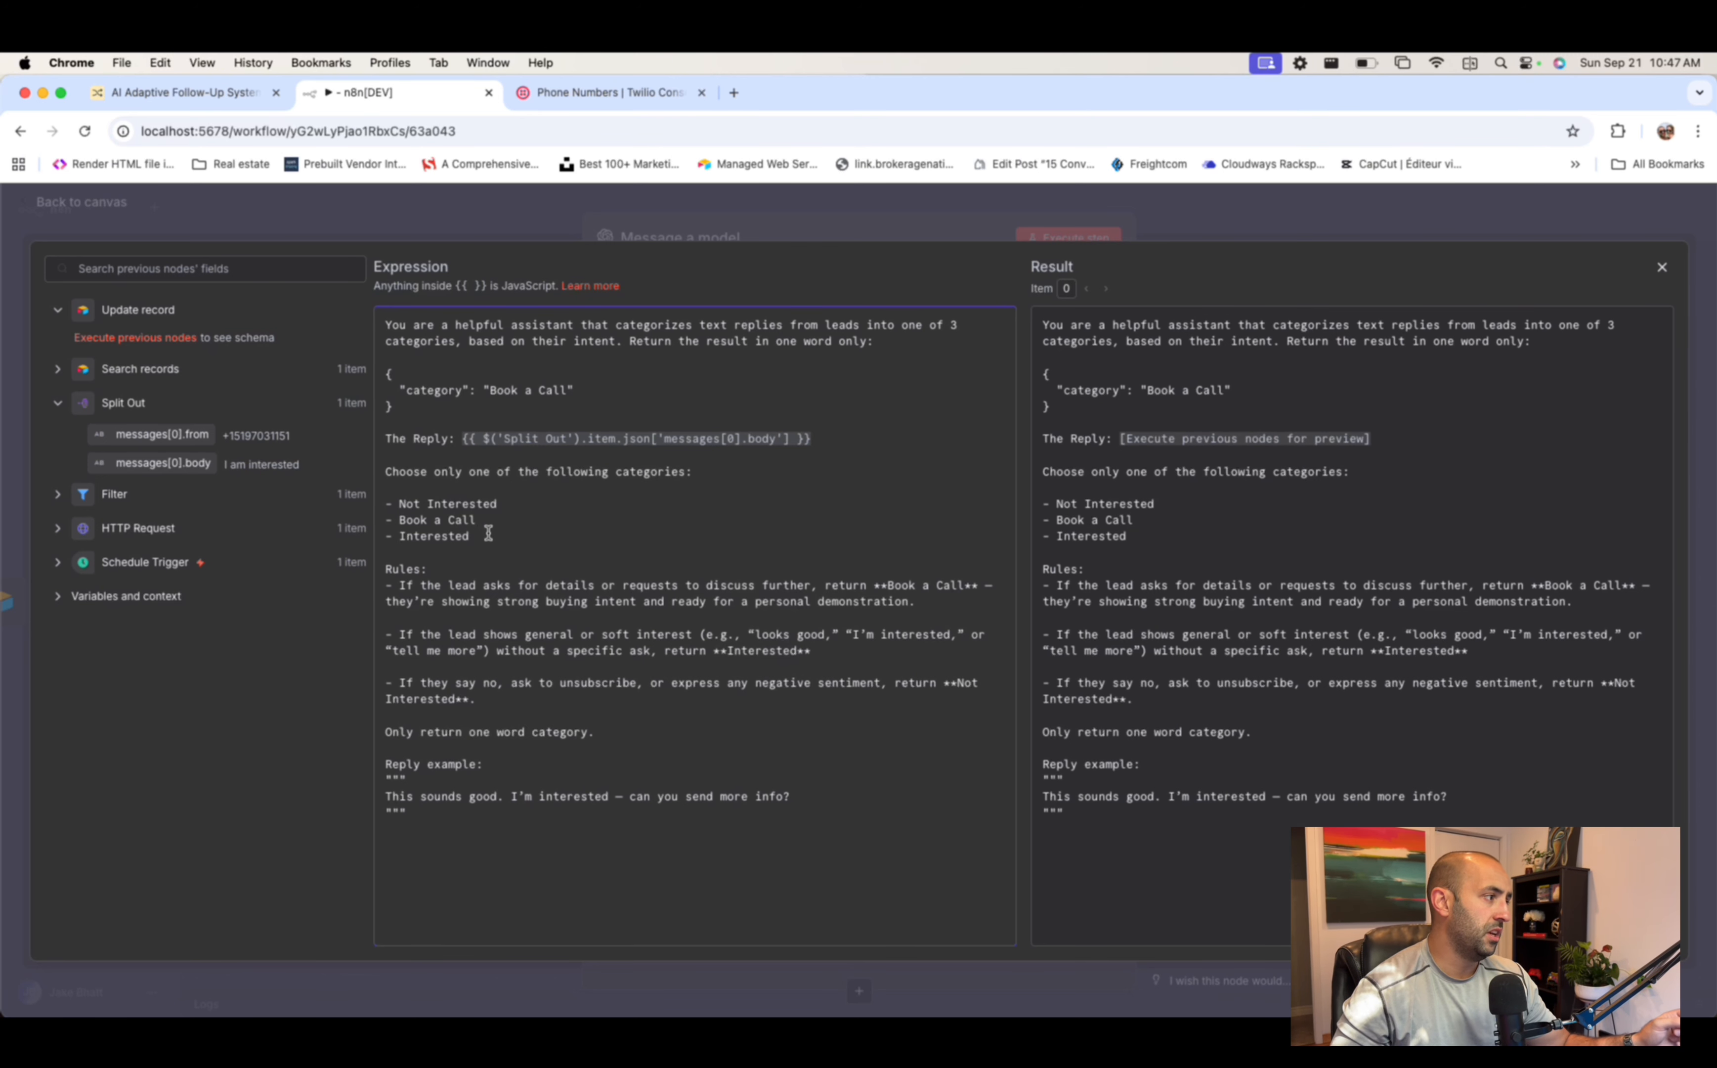
drag(494, 539, 375, 521)
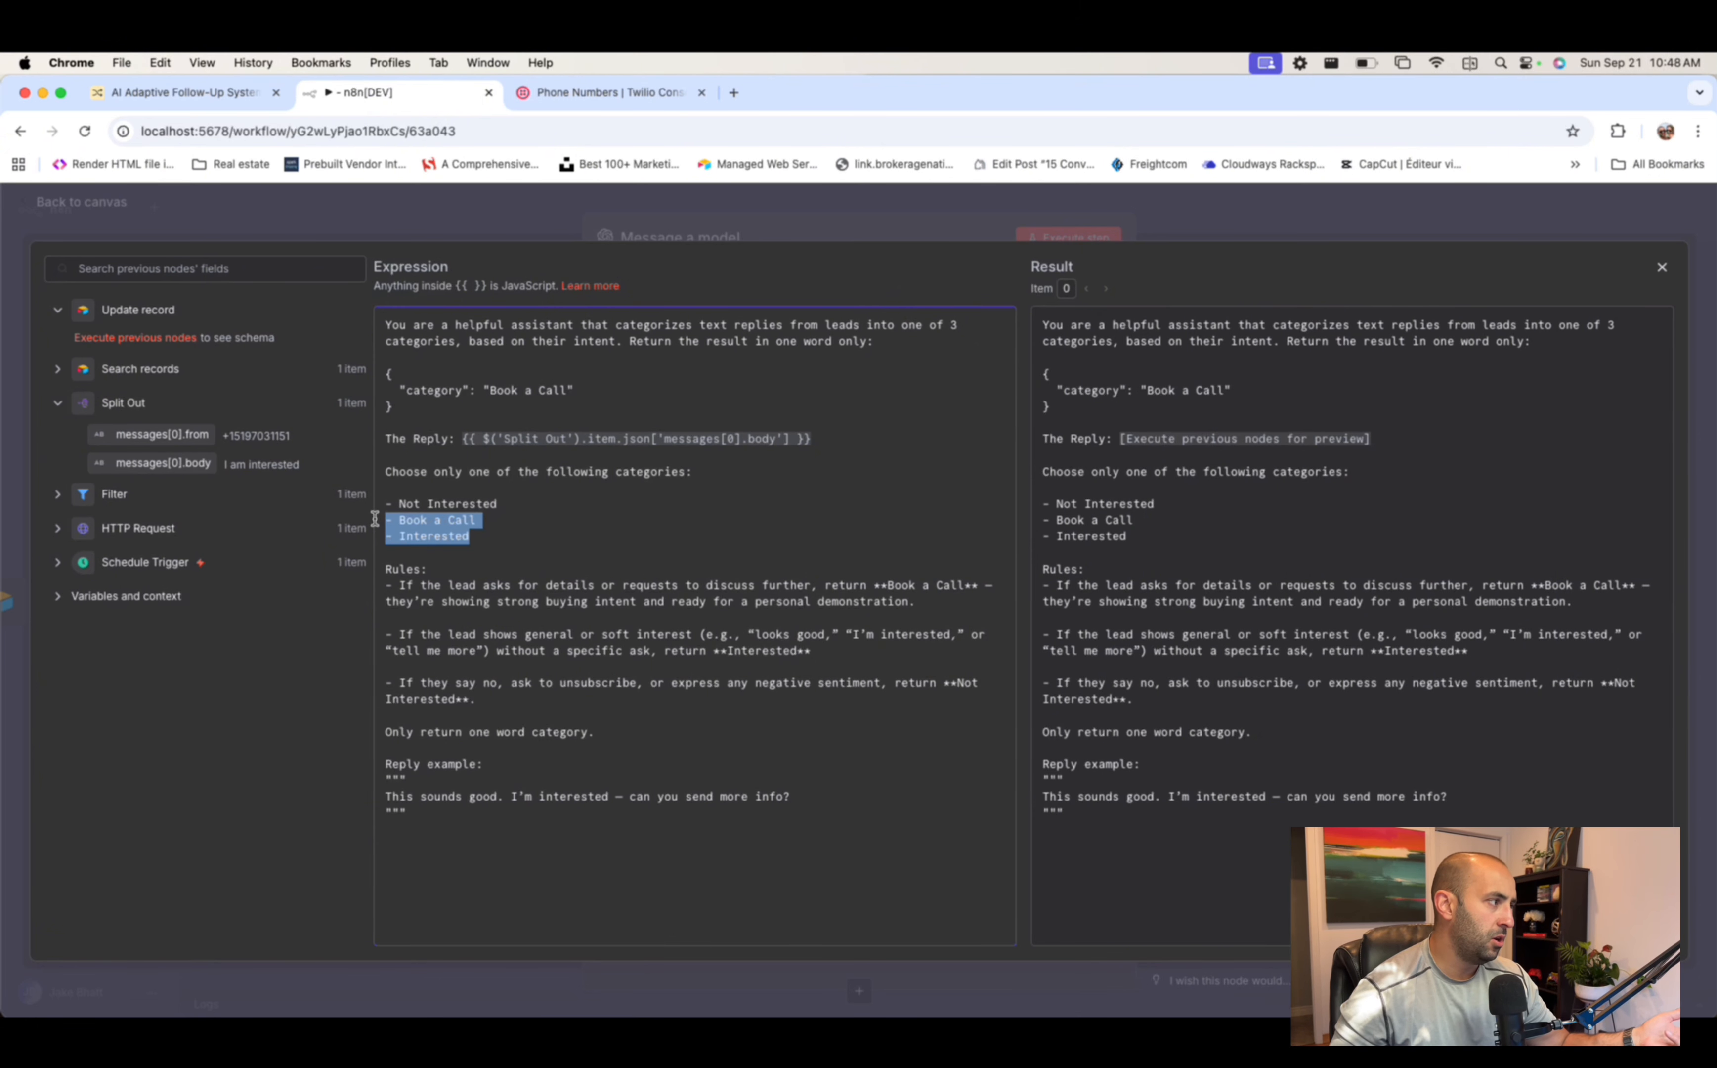
click(494, 521)
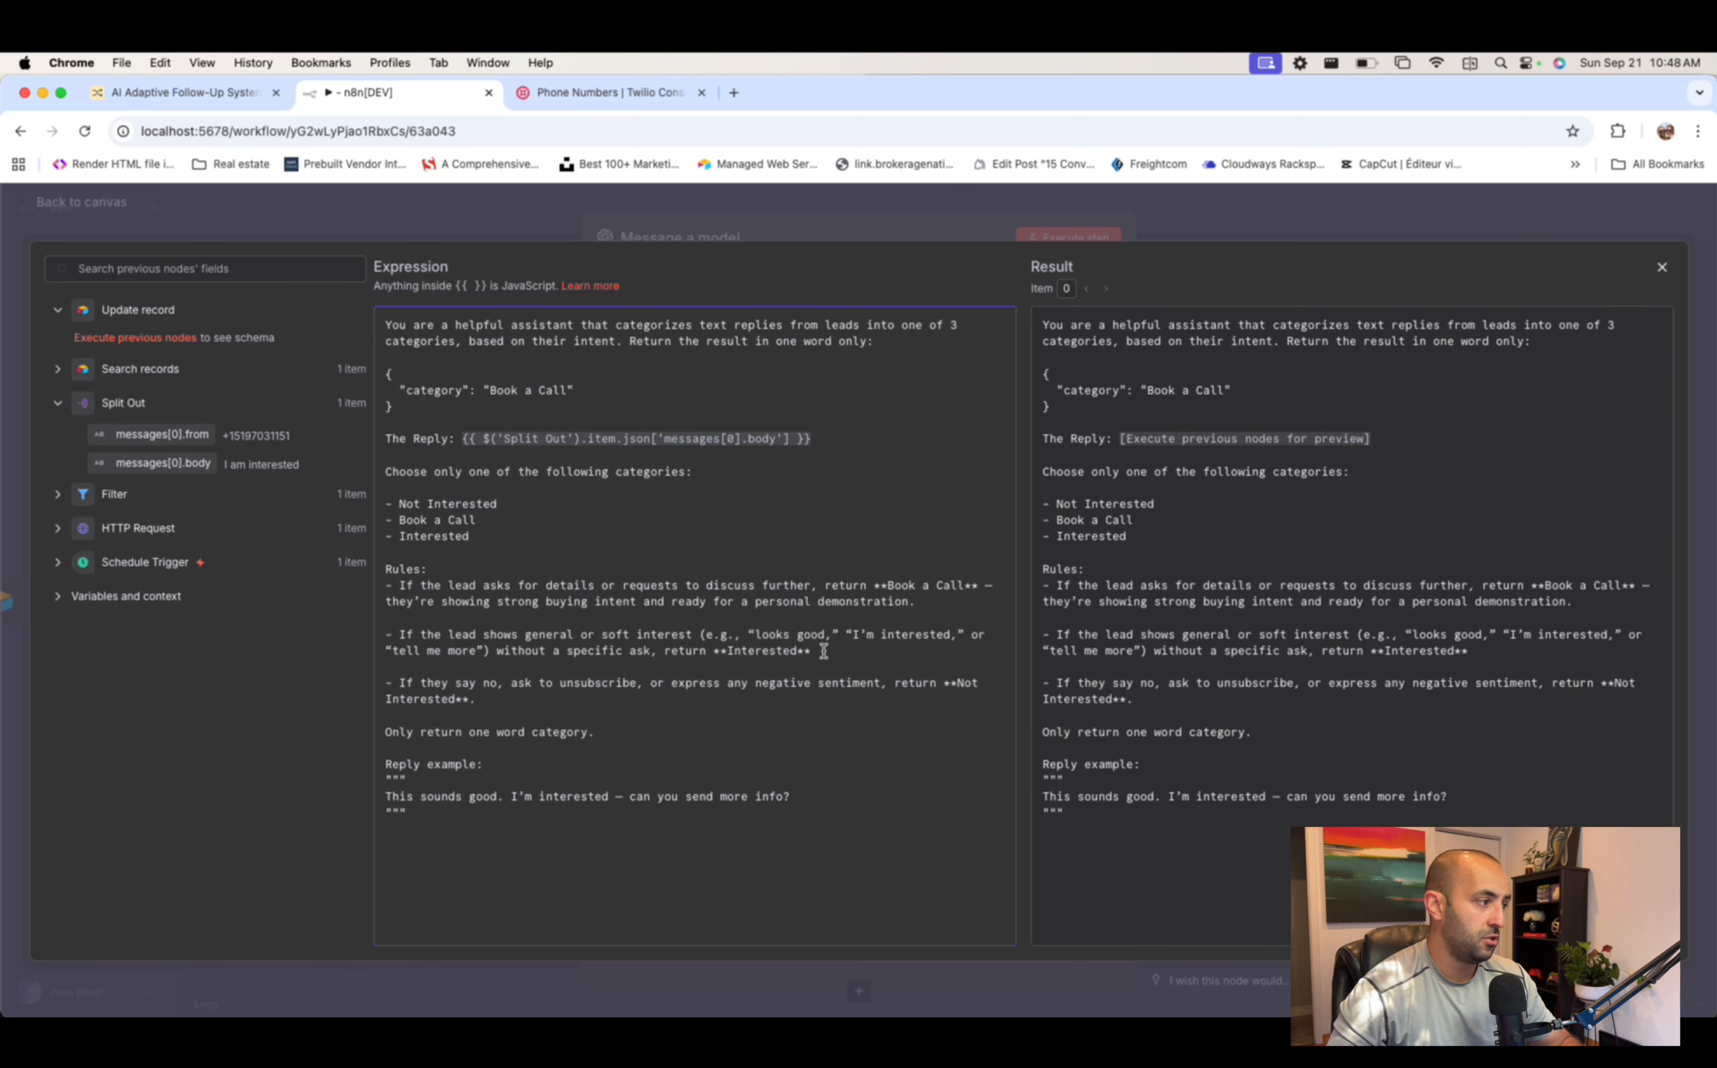
click(505, 697)
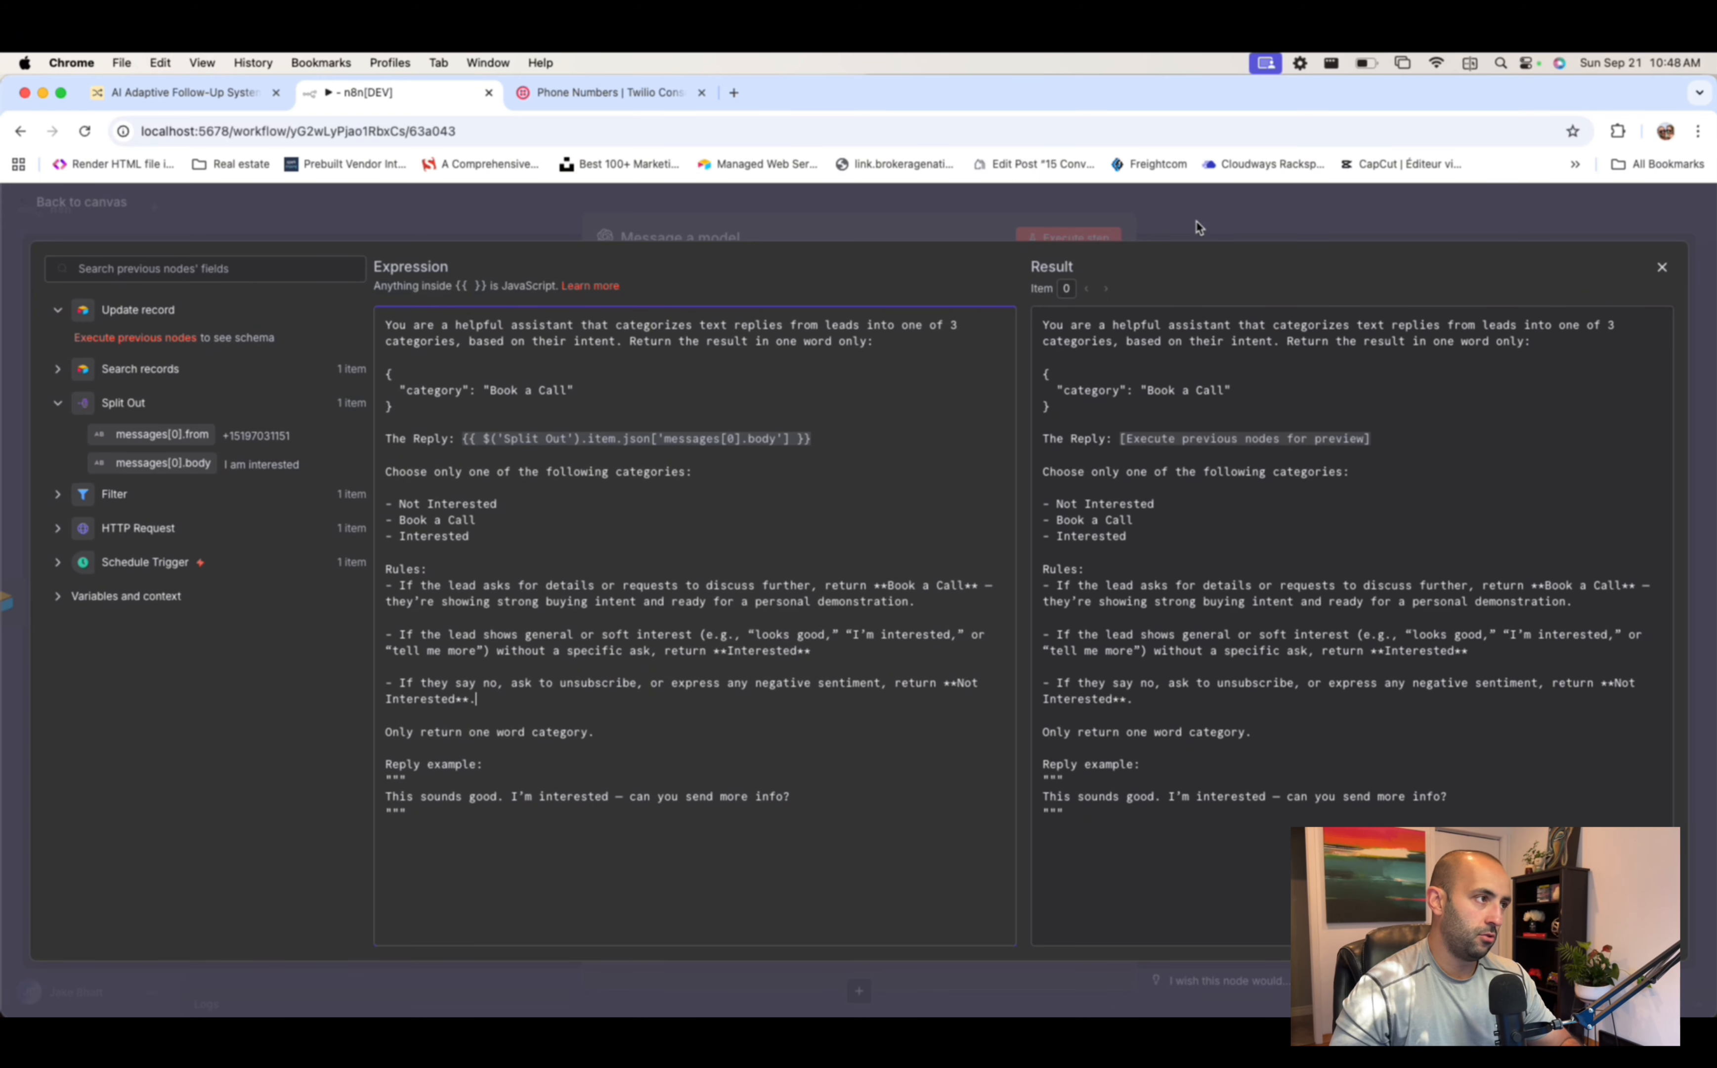
click(1241, 223)
scroll(1124, 562, down, 3)
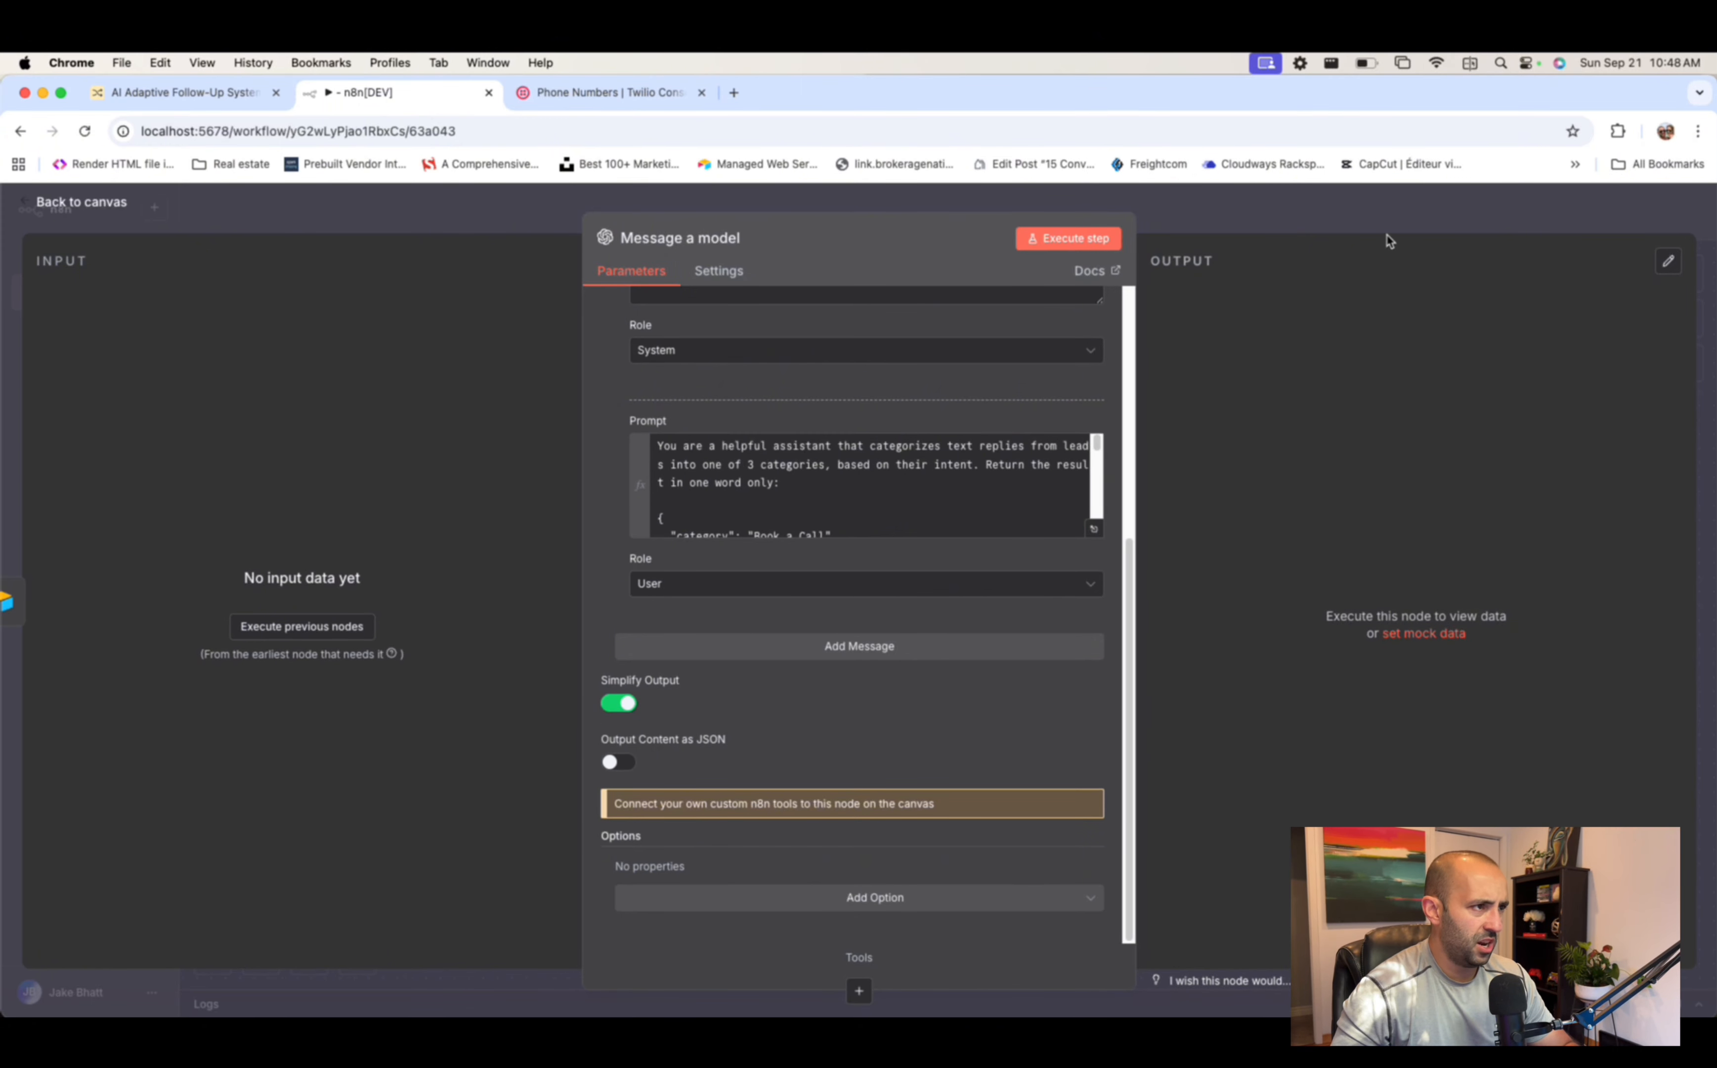
click(1362, 217)
scroll(1337, 391, down, 2)
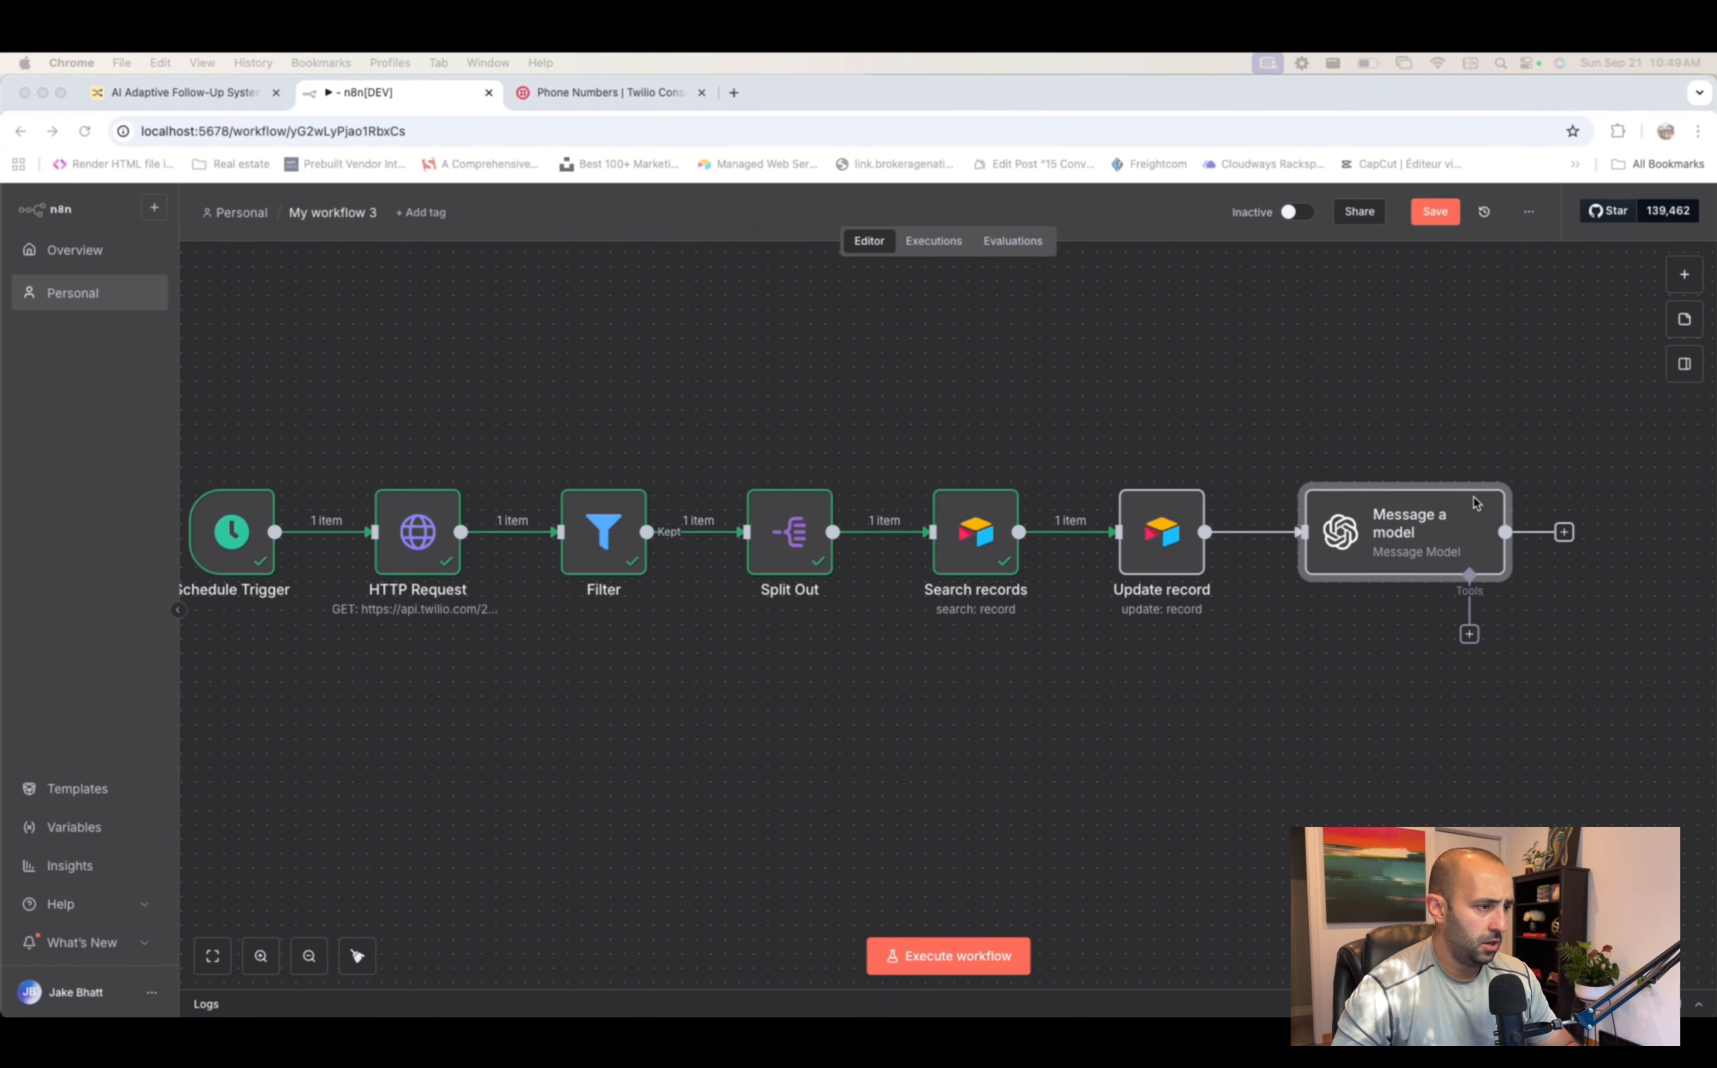
- Add an If node after Message a model whose first condition compares message content to Interested
click(1565, 534)
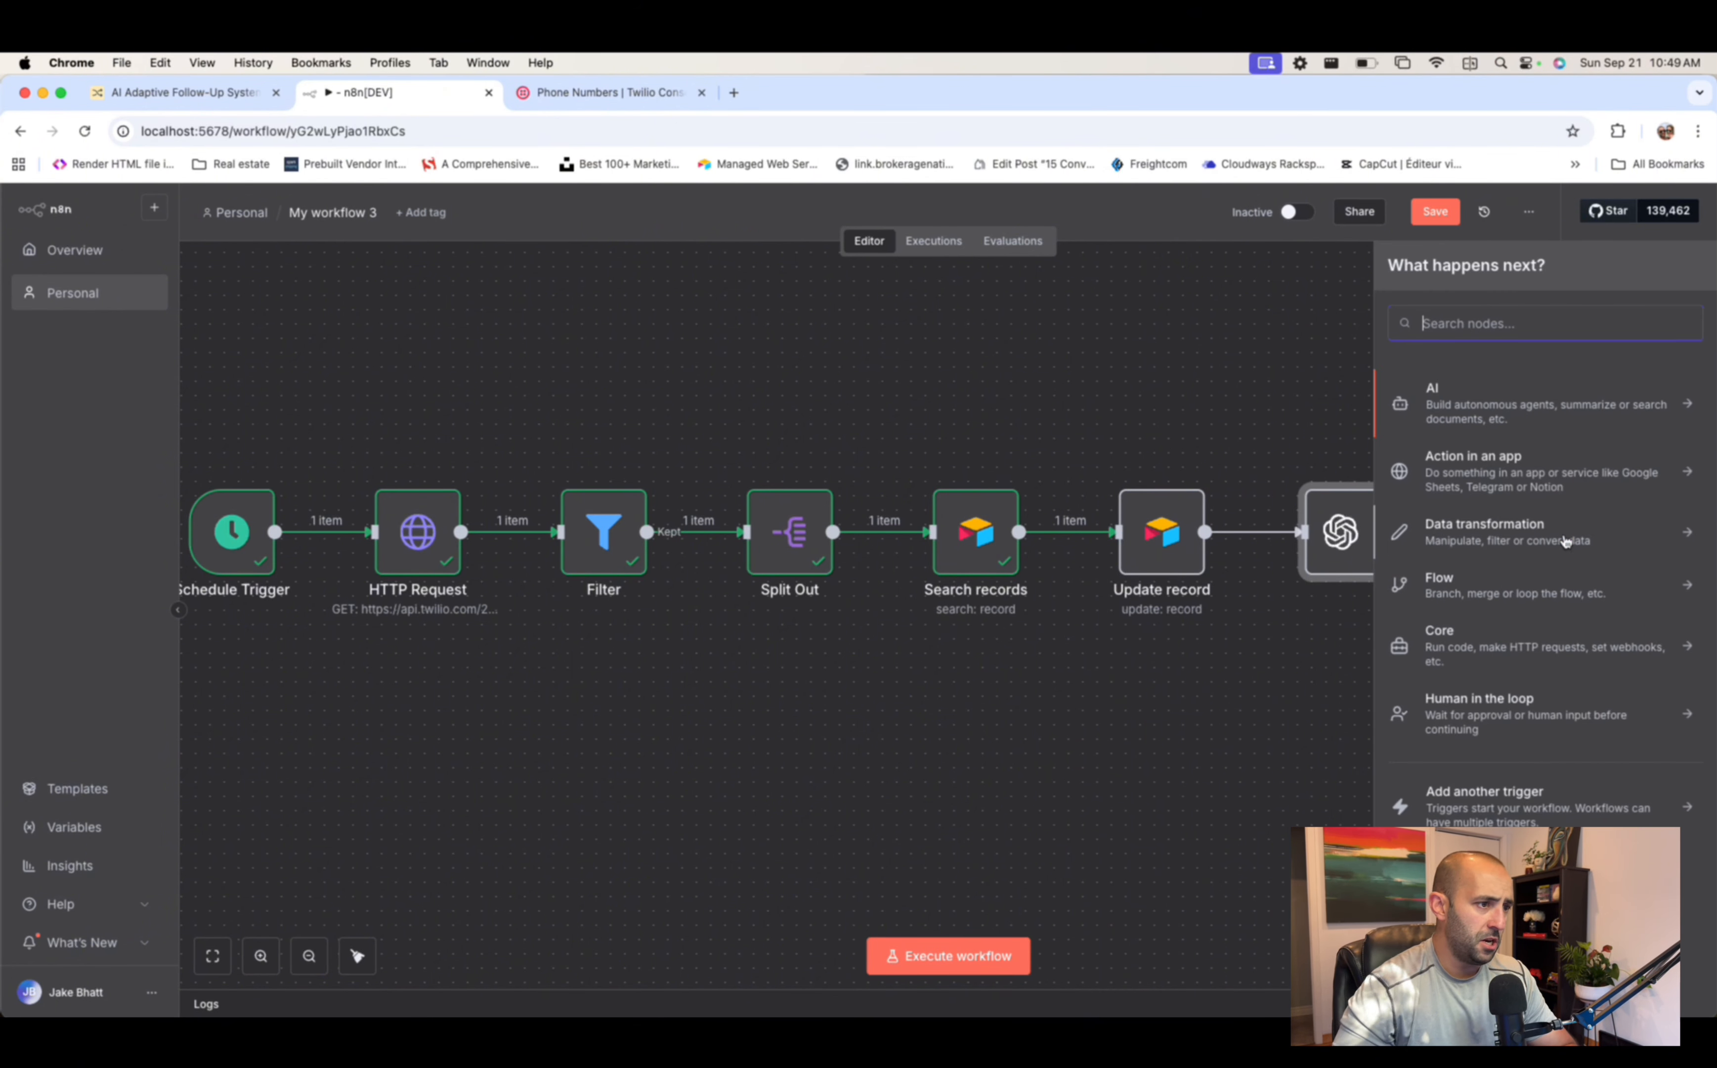
text(if)
click(1486, 407)
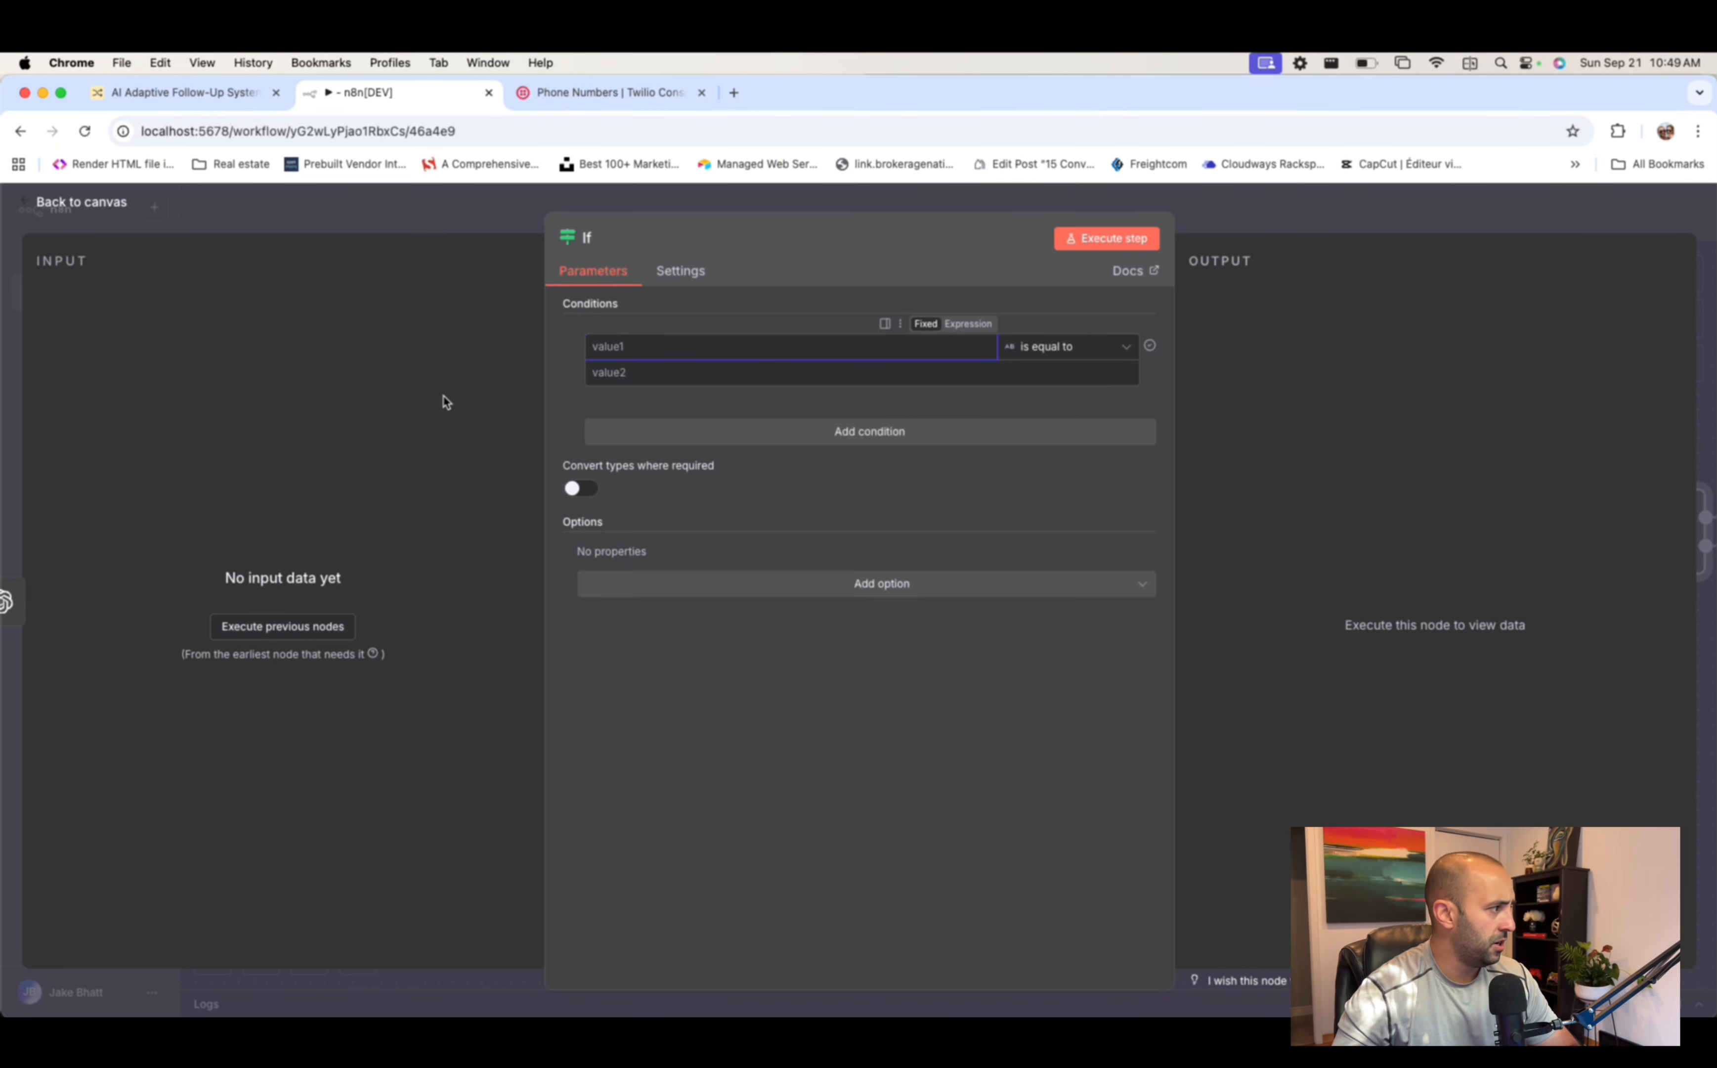
click(292, 626)
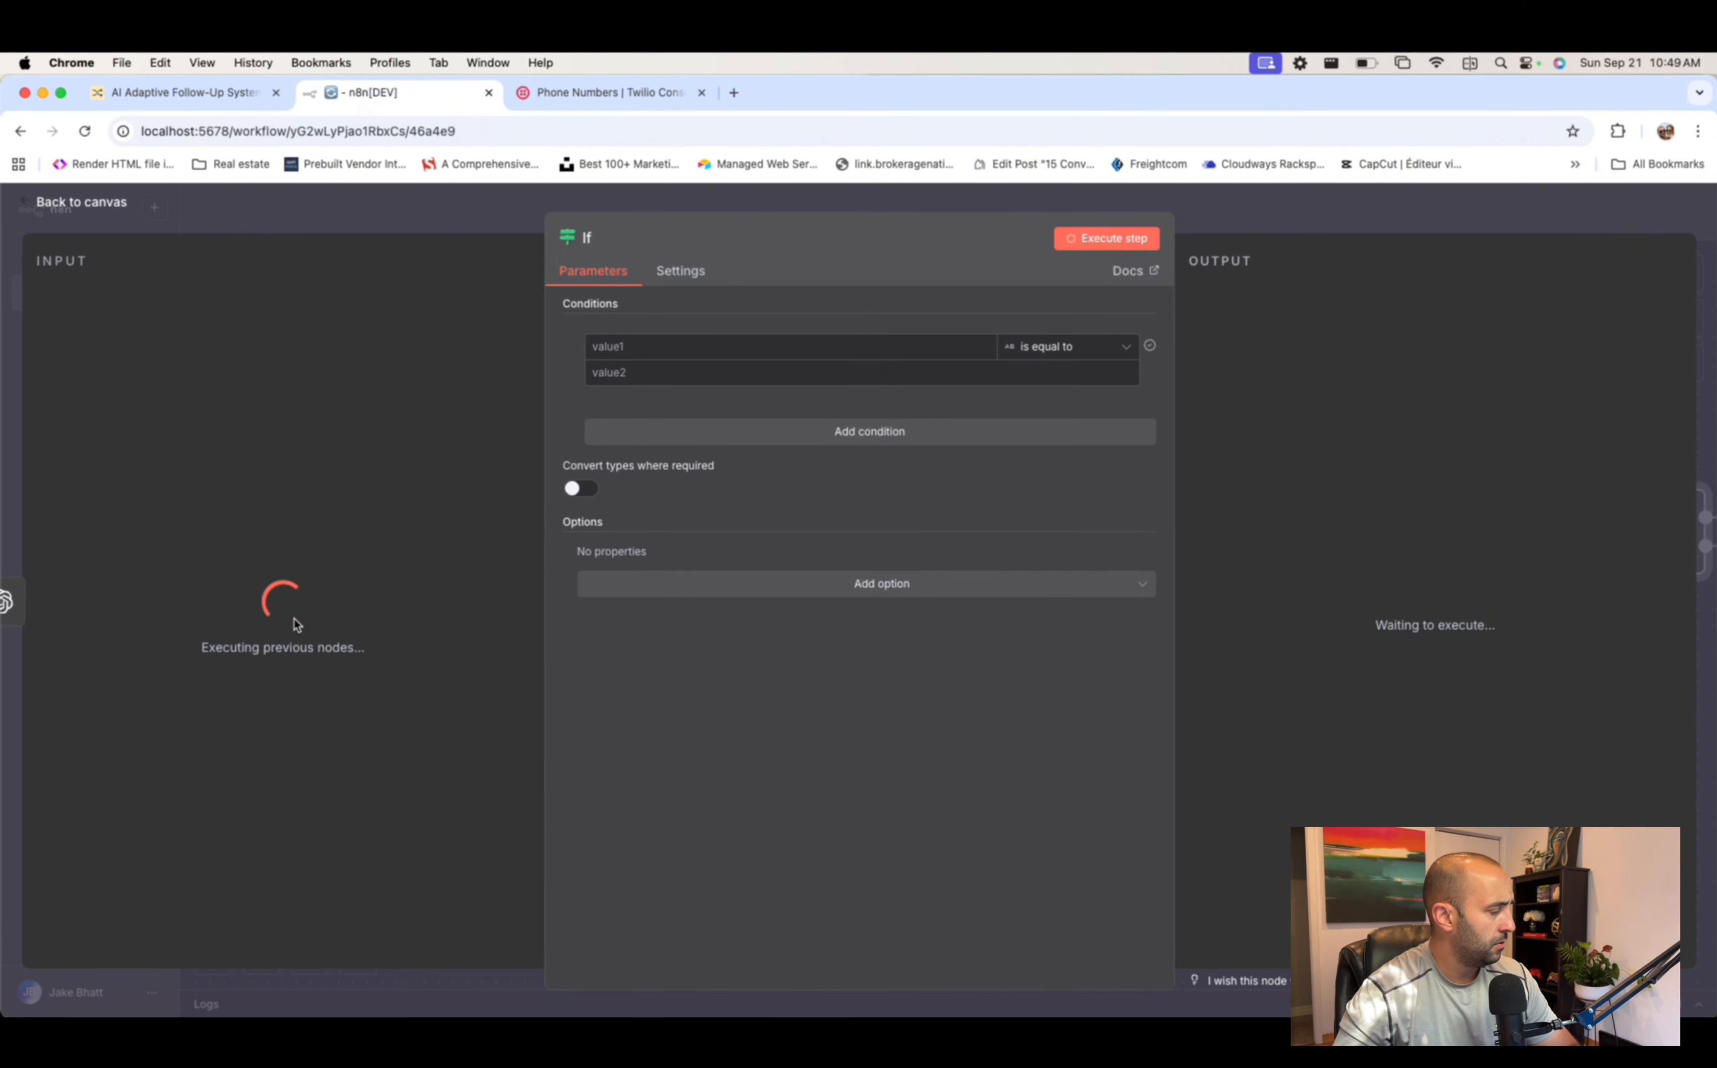
click(656, 343)
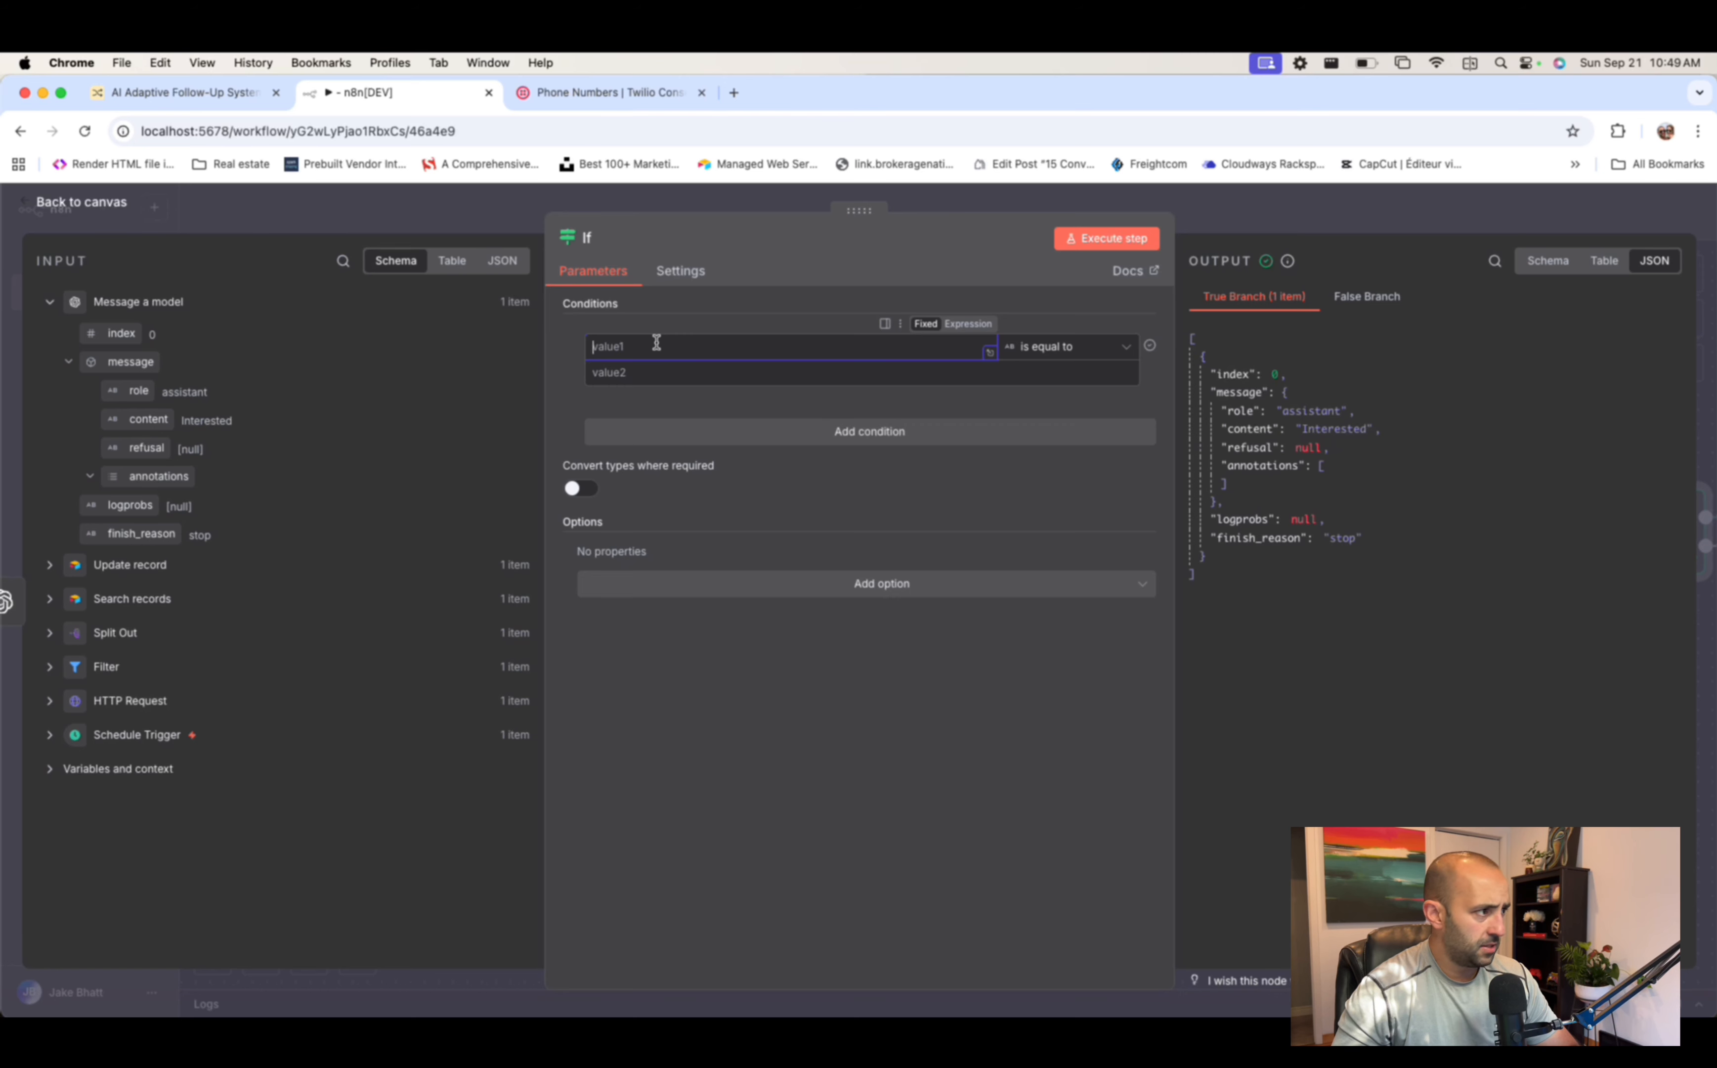
drag(134, 419, 644, 348)
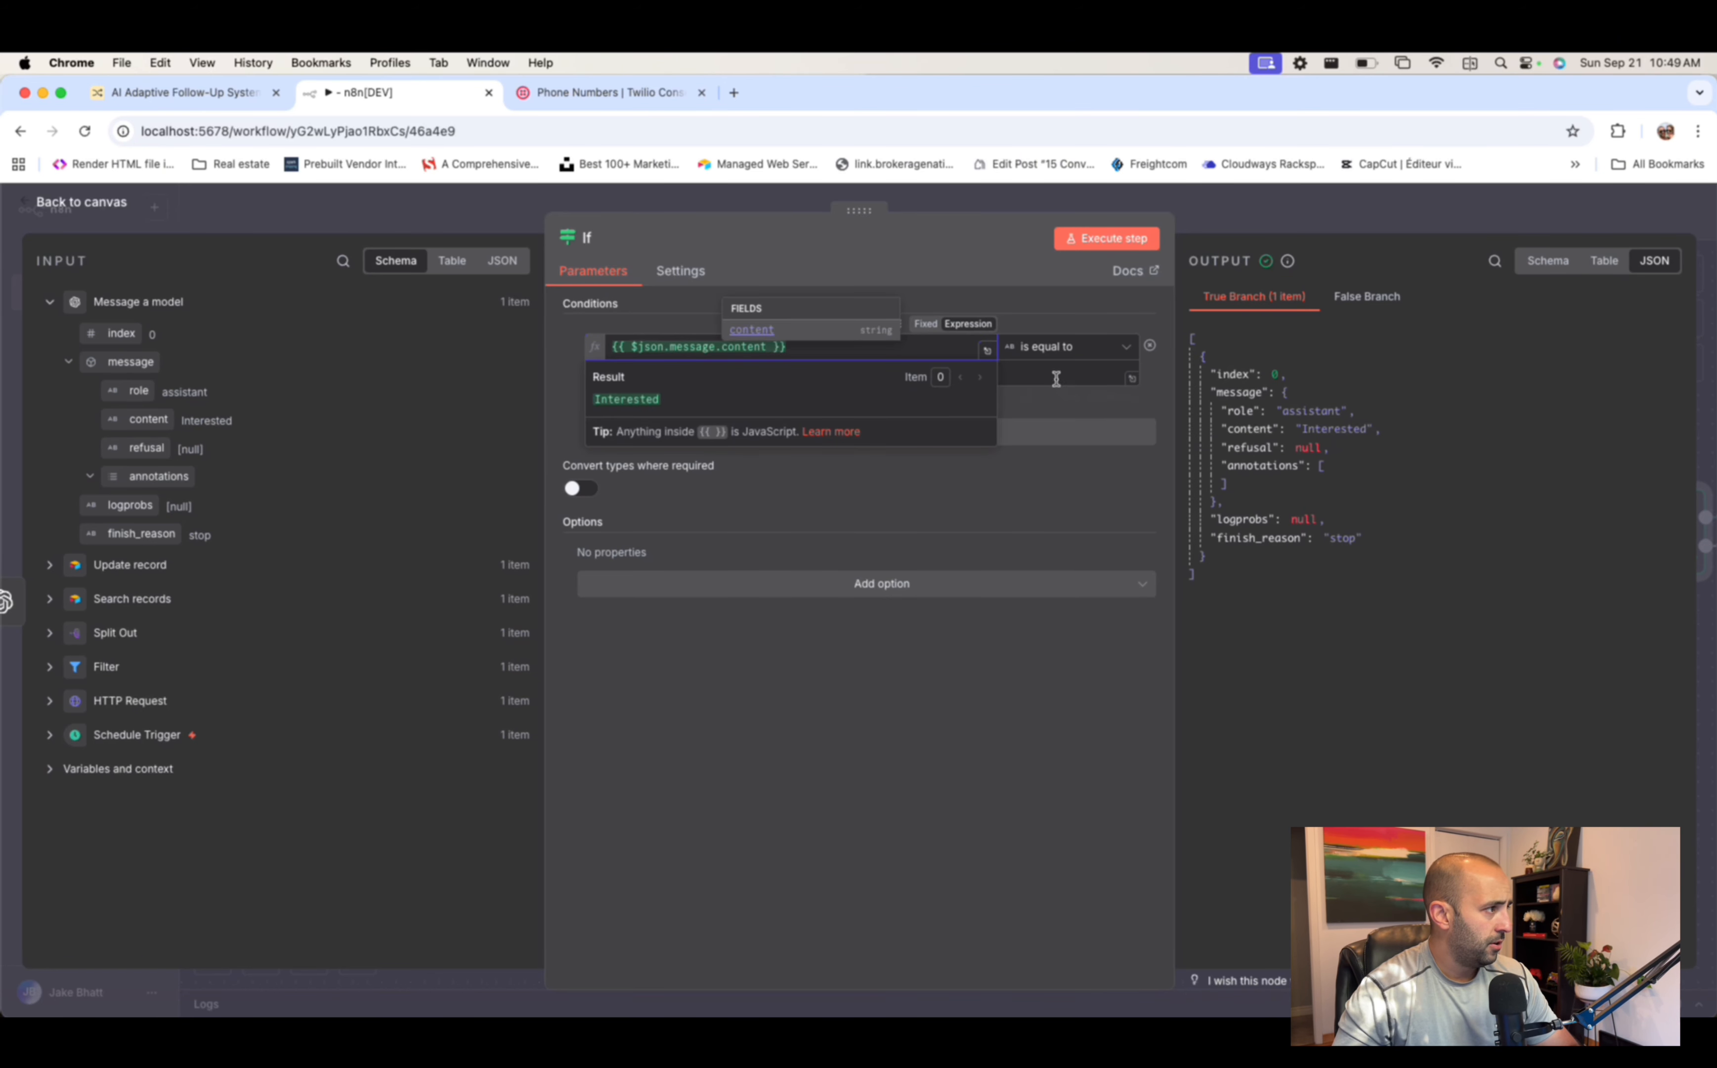
click(1075, 374)
text(Interestd)
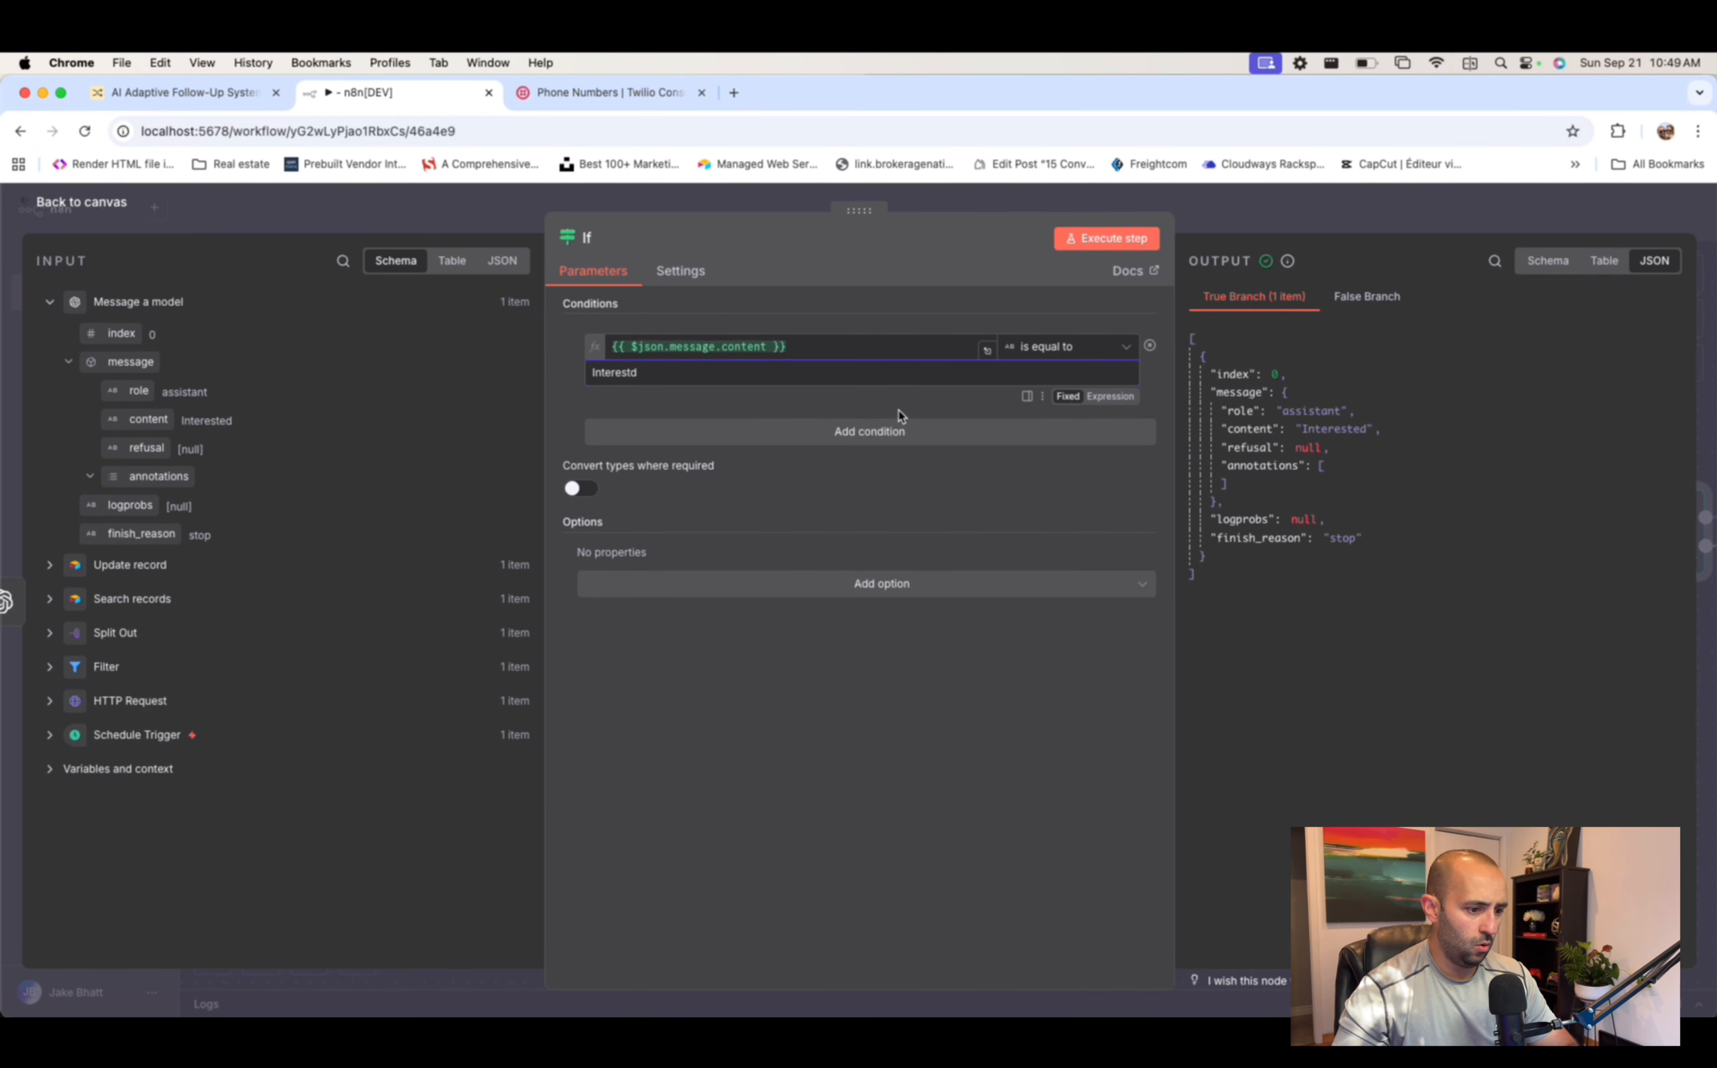
- Add an OR condition that content equals 'Book a Call' and correct the first value to 'Interested'
click(812, 434)
click(622, 417)
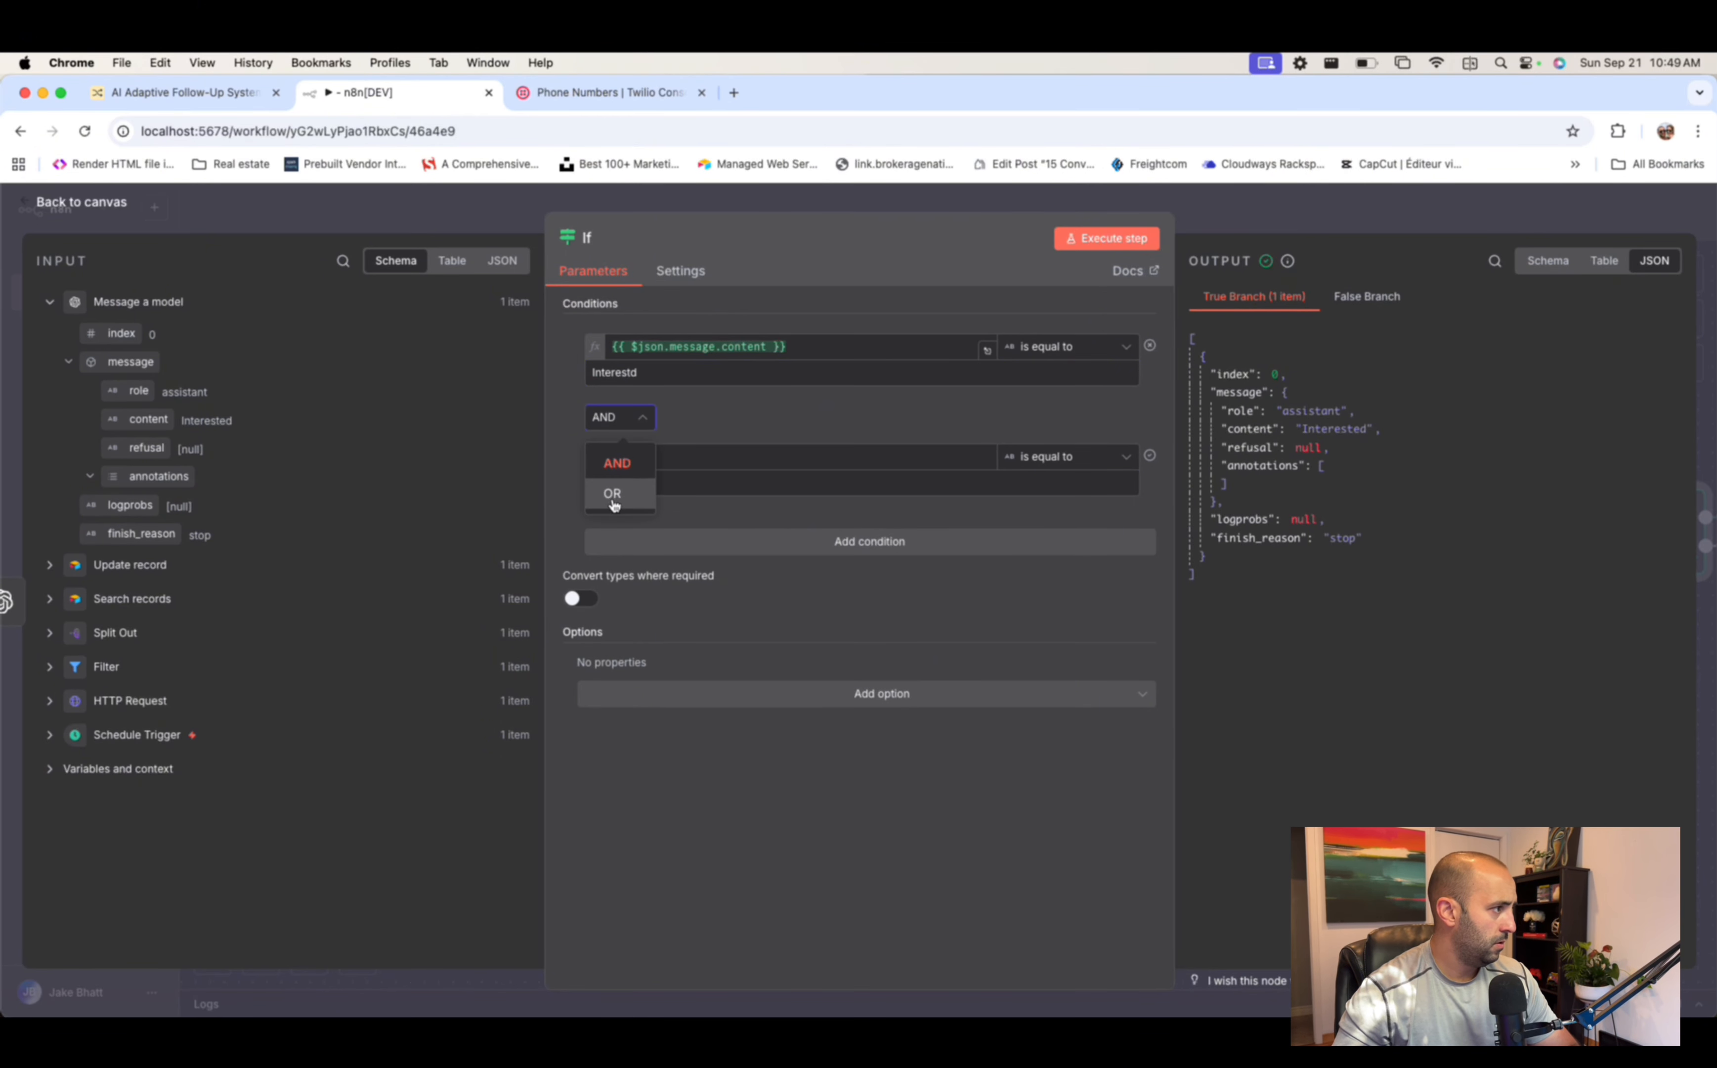
click(621, 480)
drag(144, 420, 706, 458)
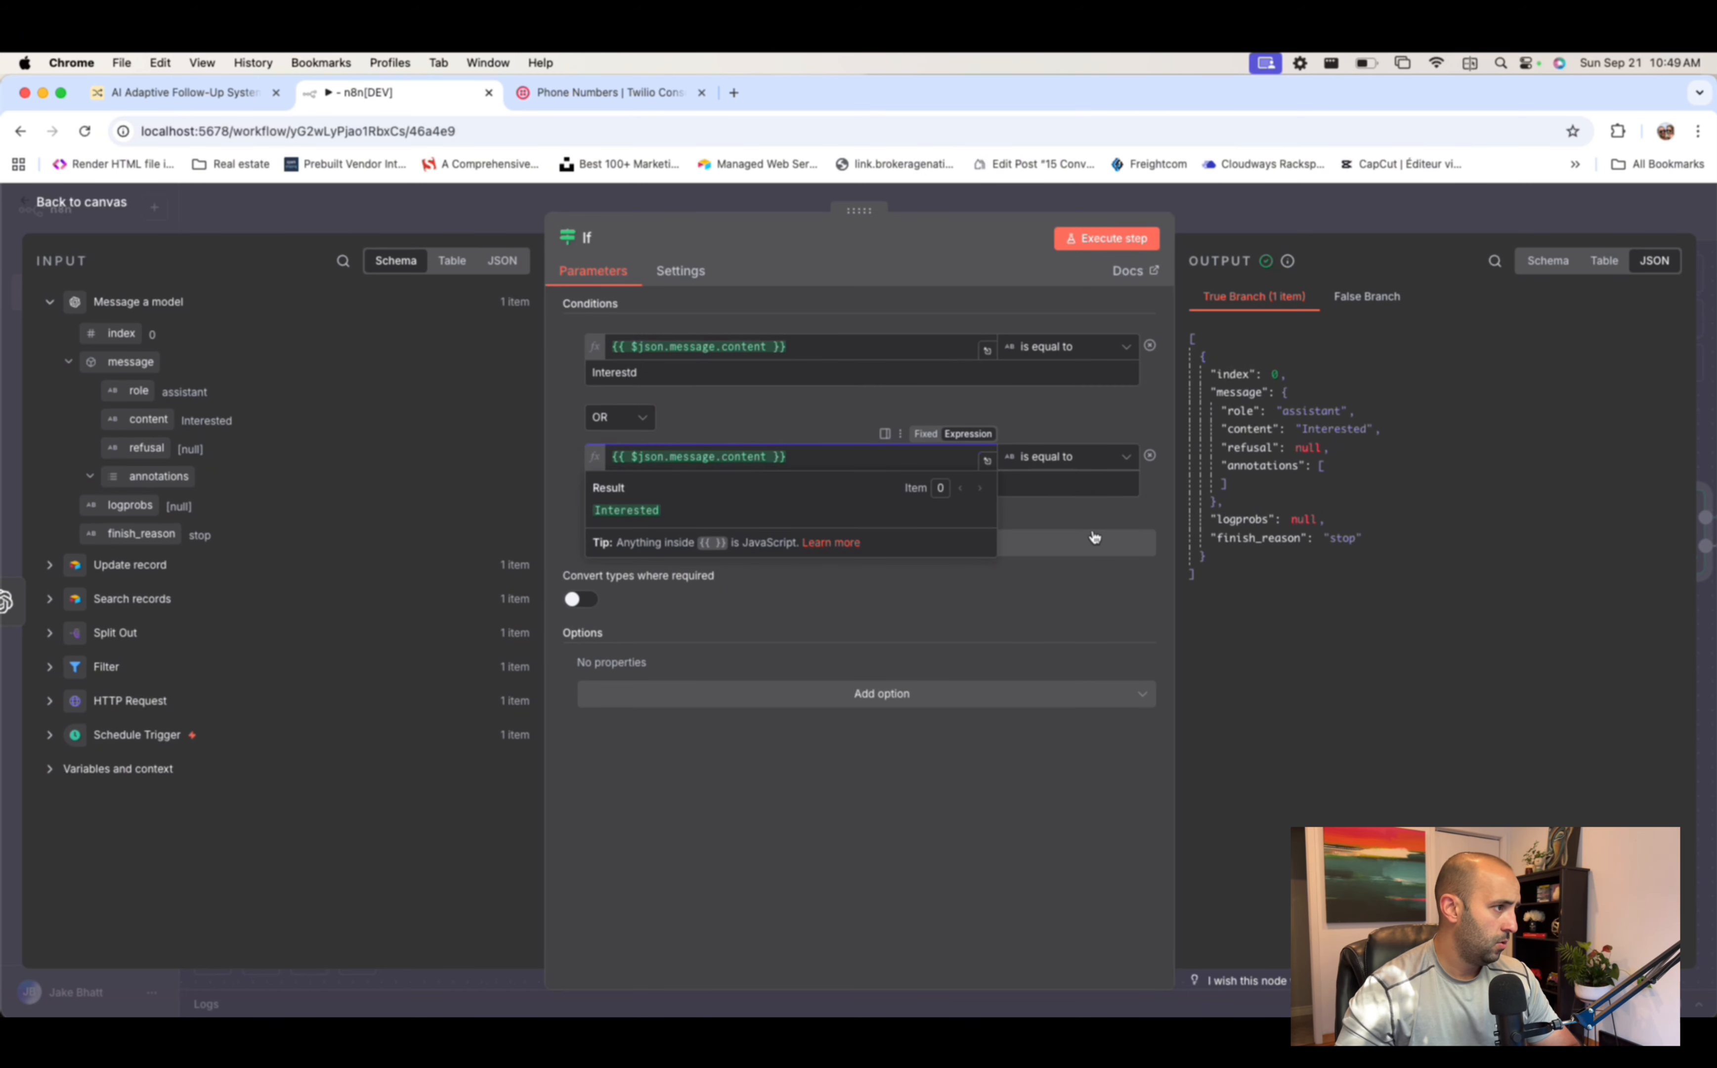
click(1093, 480)
text(B)
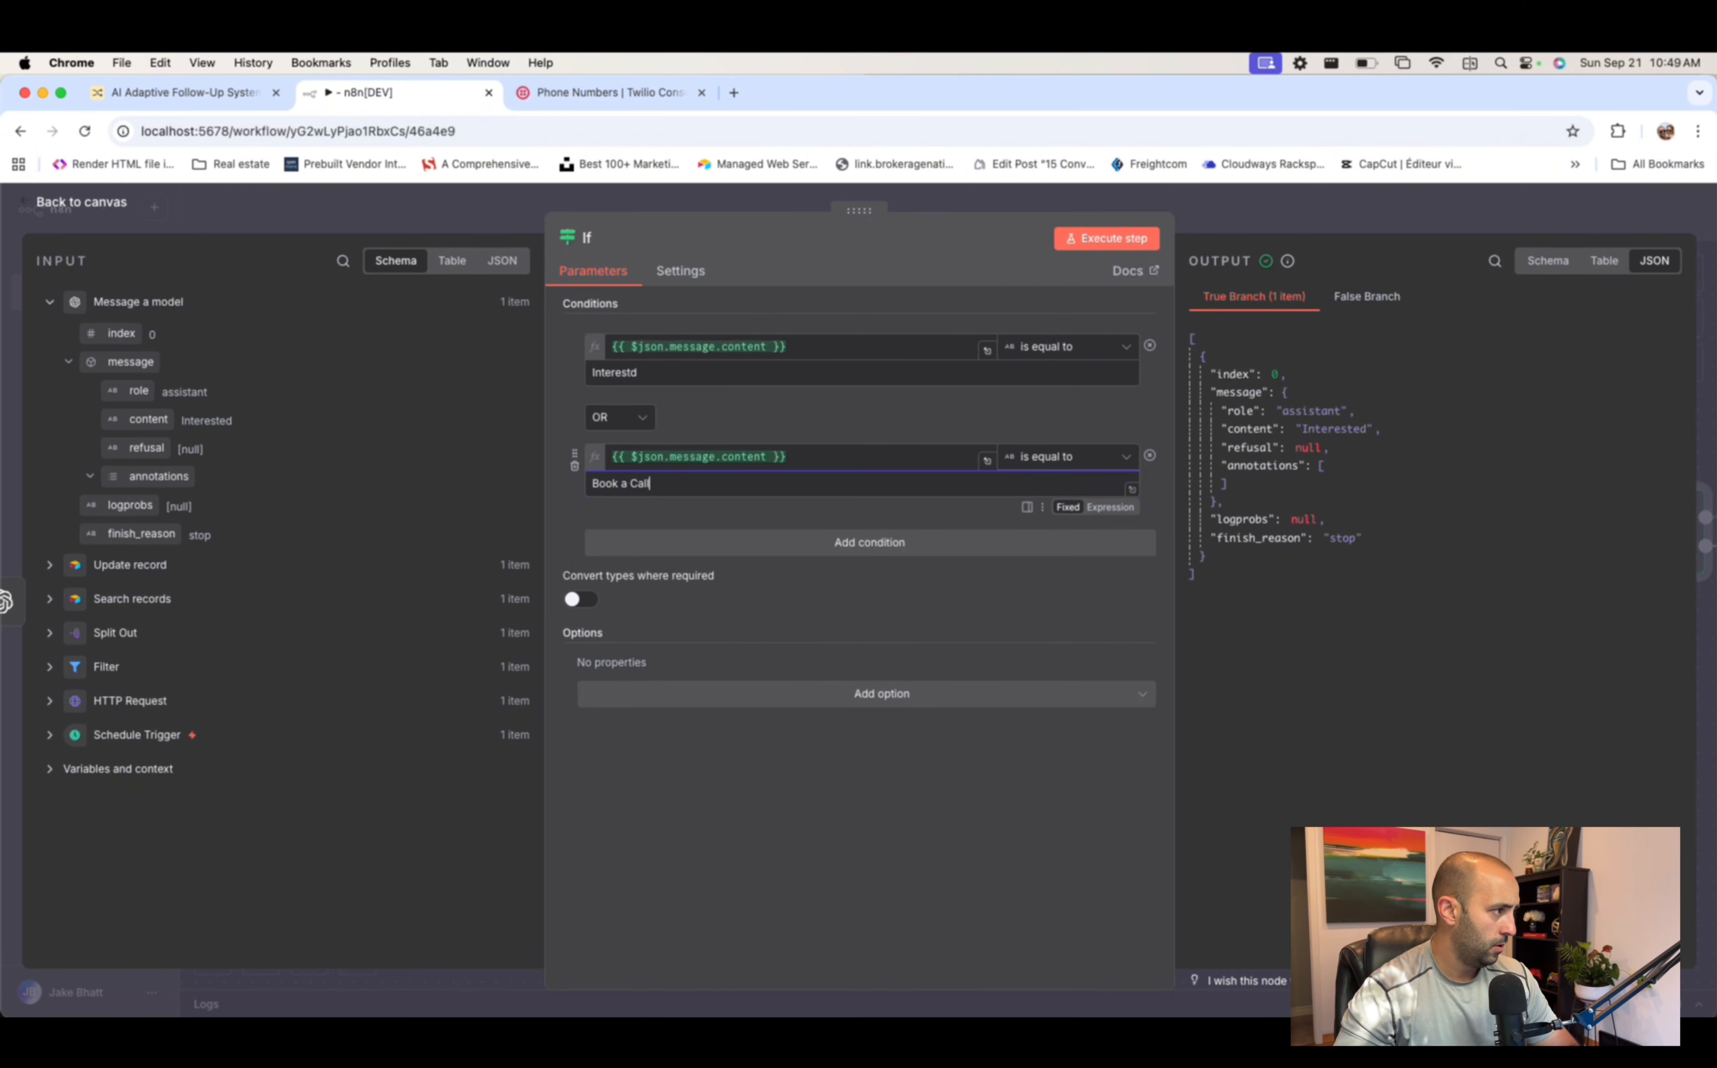
text(ook a Call)
click(1022, 432)
click(625, 373)
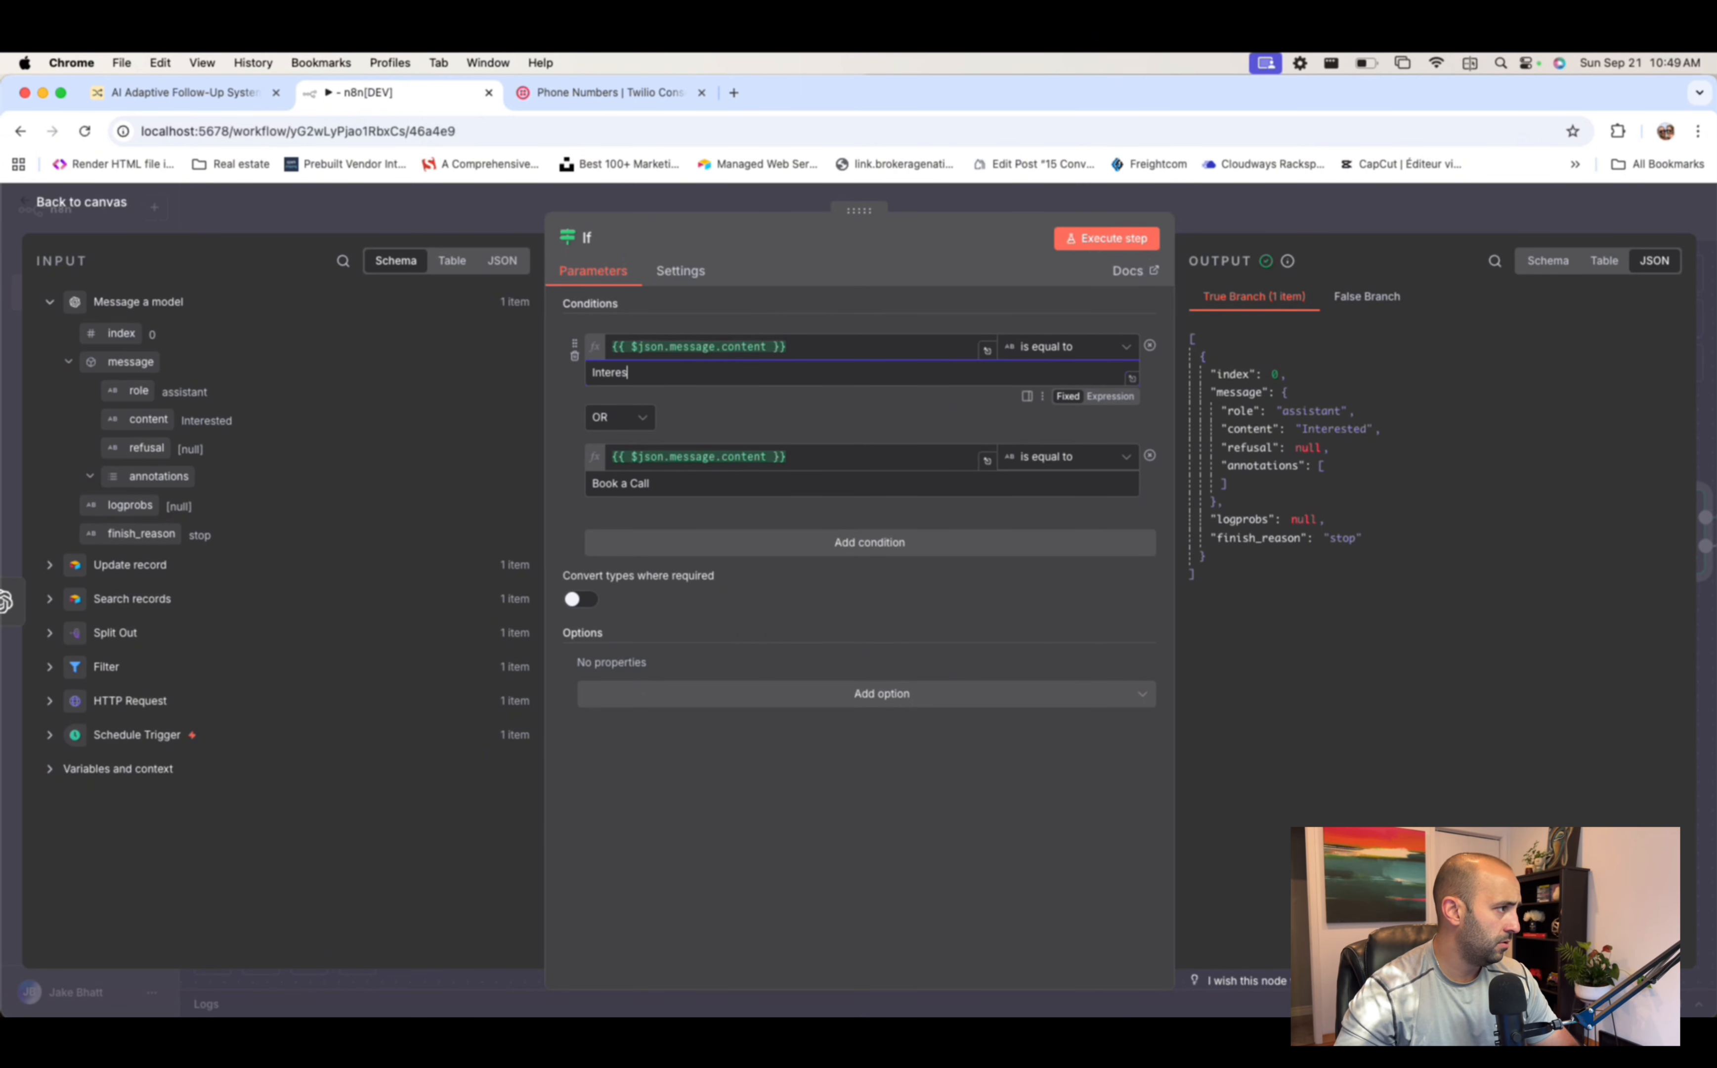
text(d)
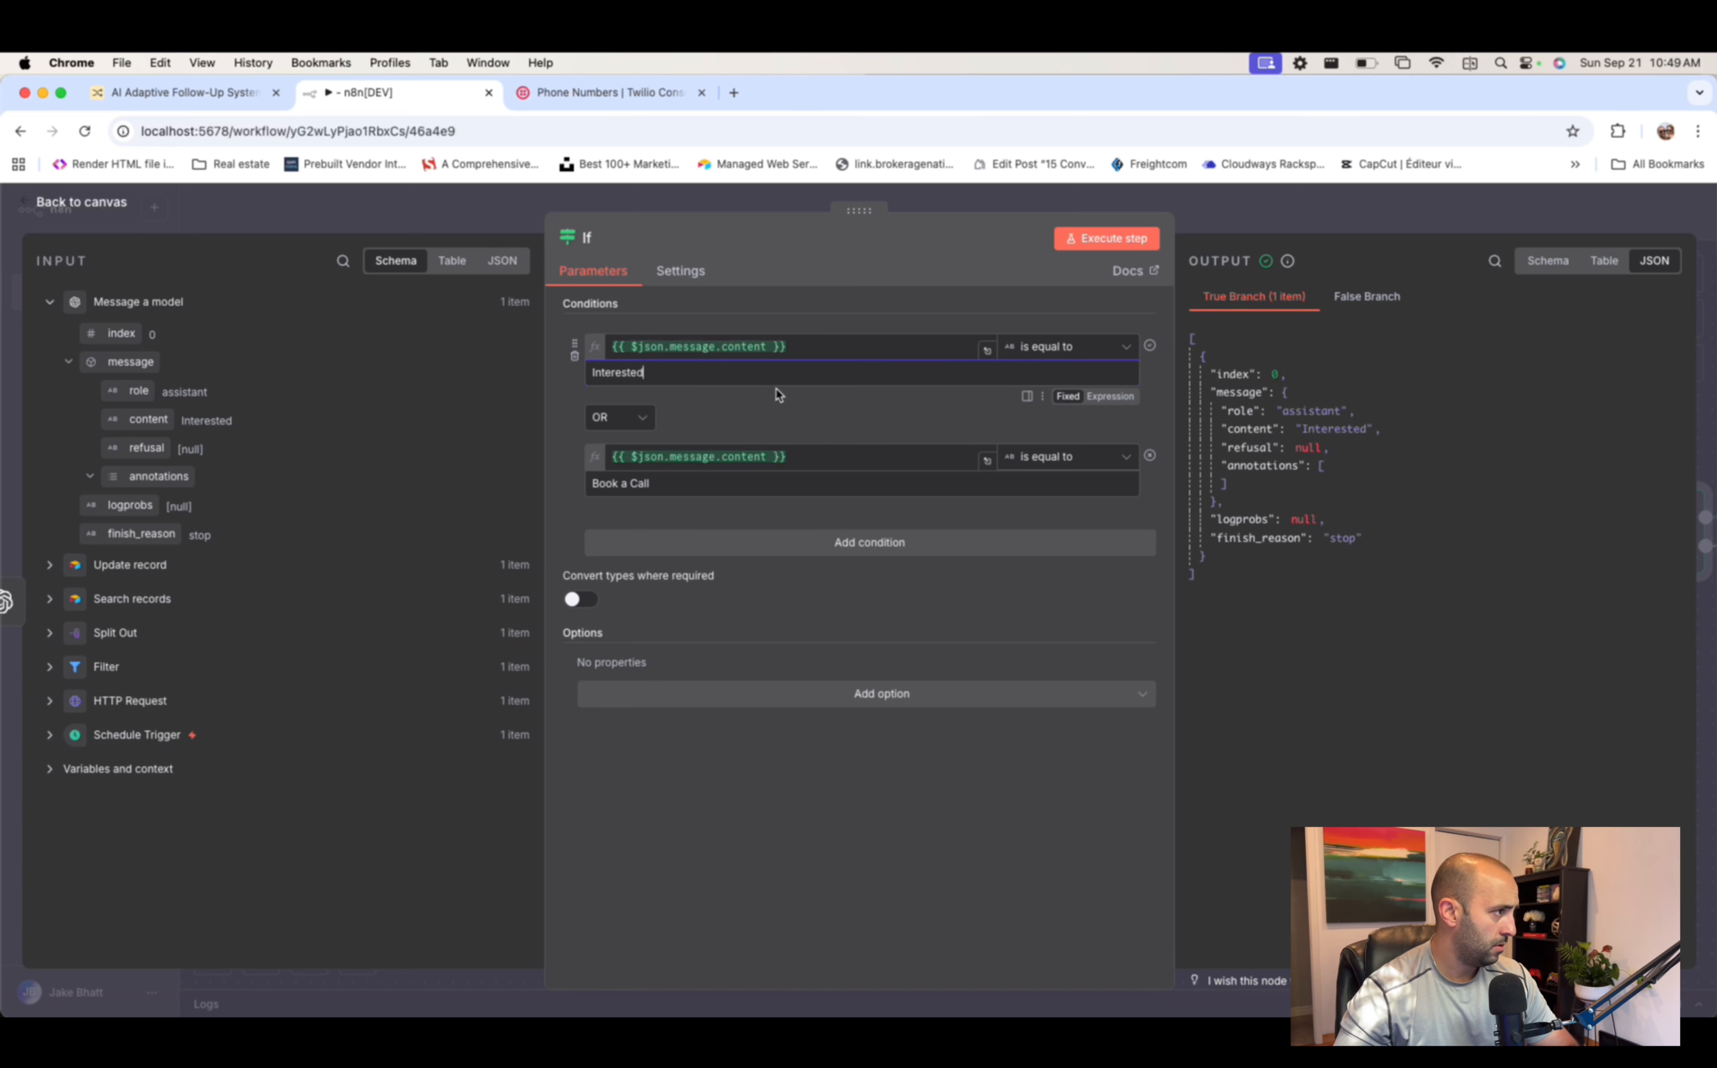
click(804, 399)
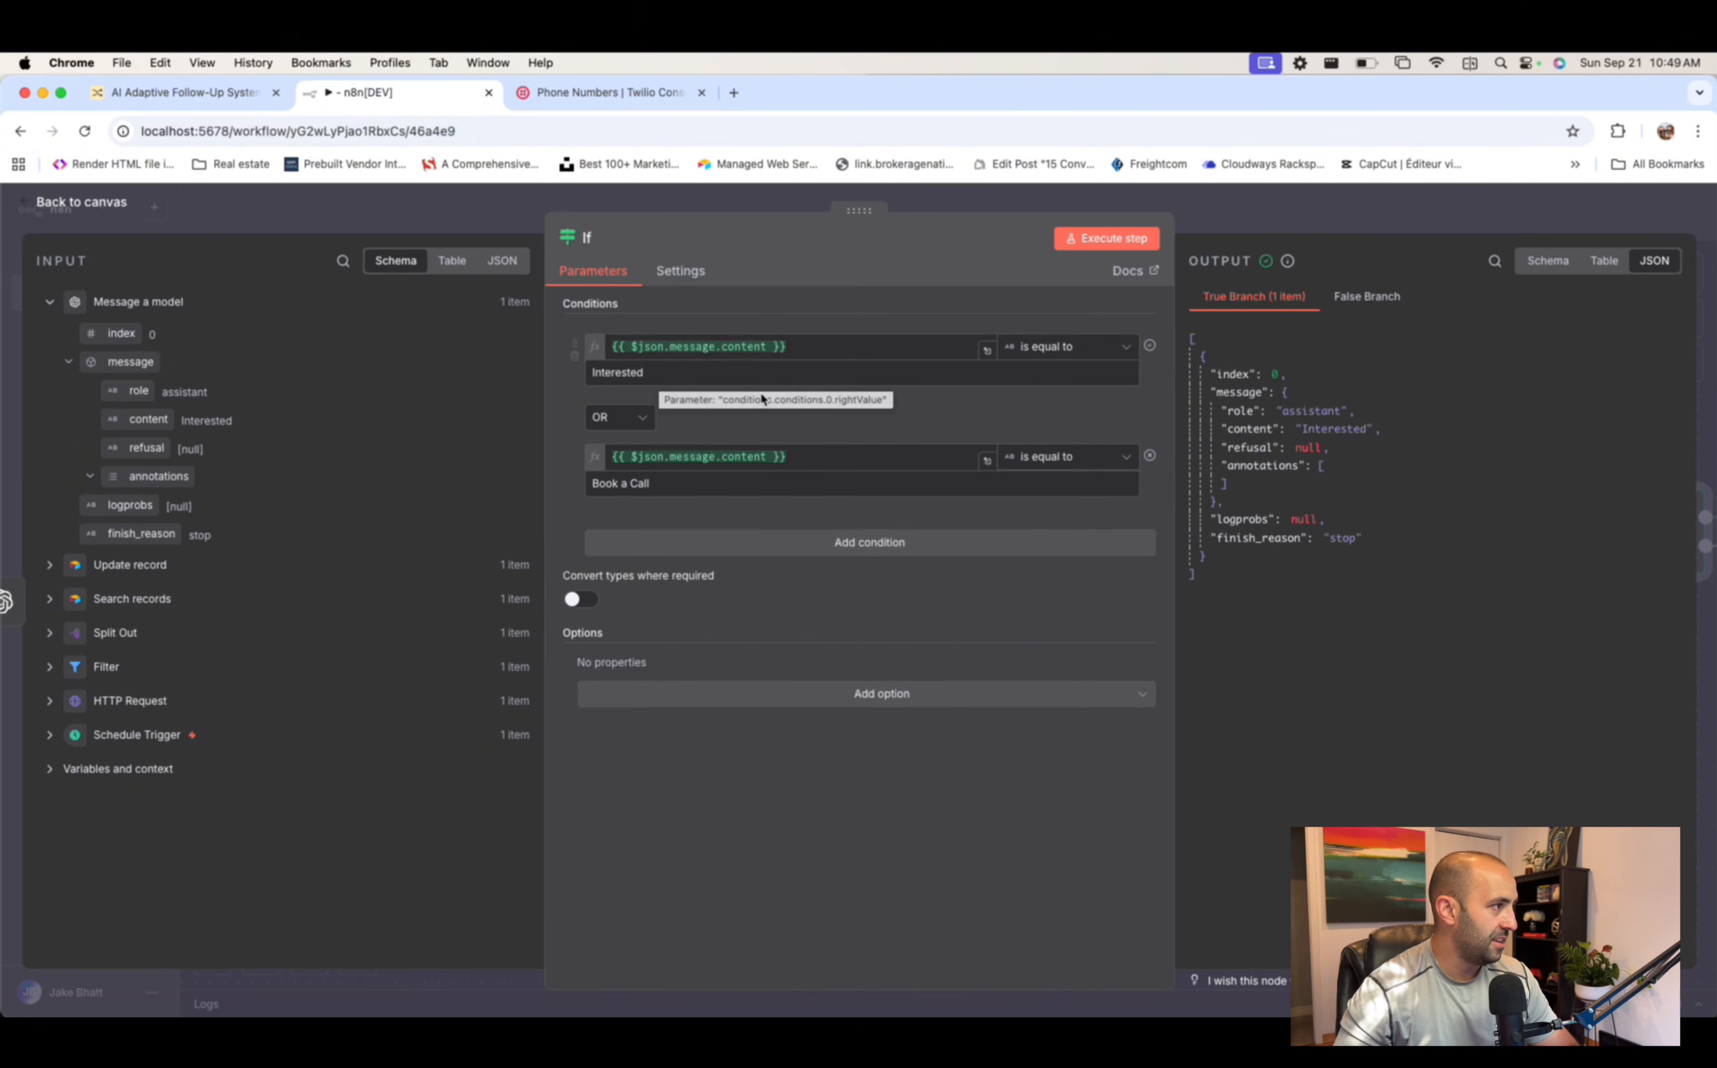
- Return to the canvas and move the If node onto a second row below the chain
click(1306, 225)
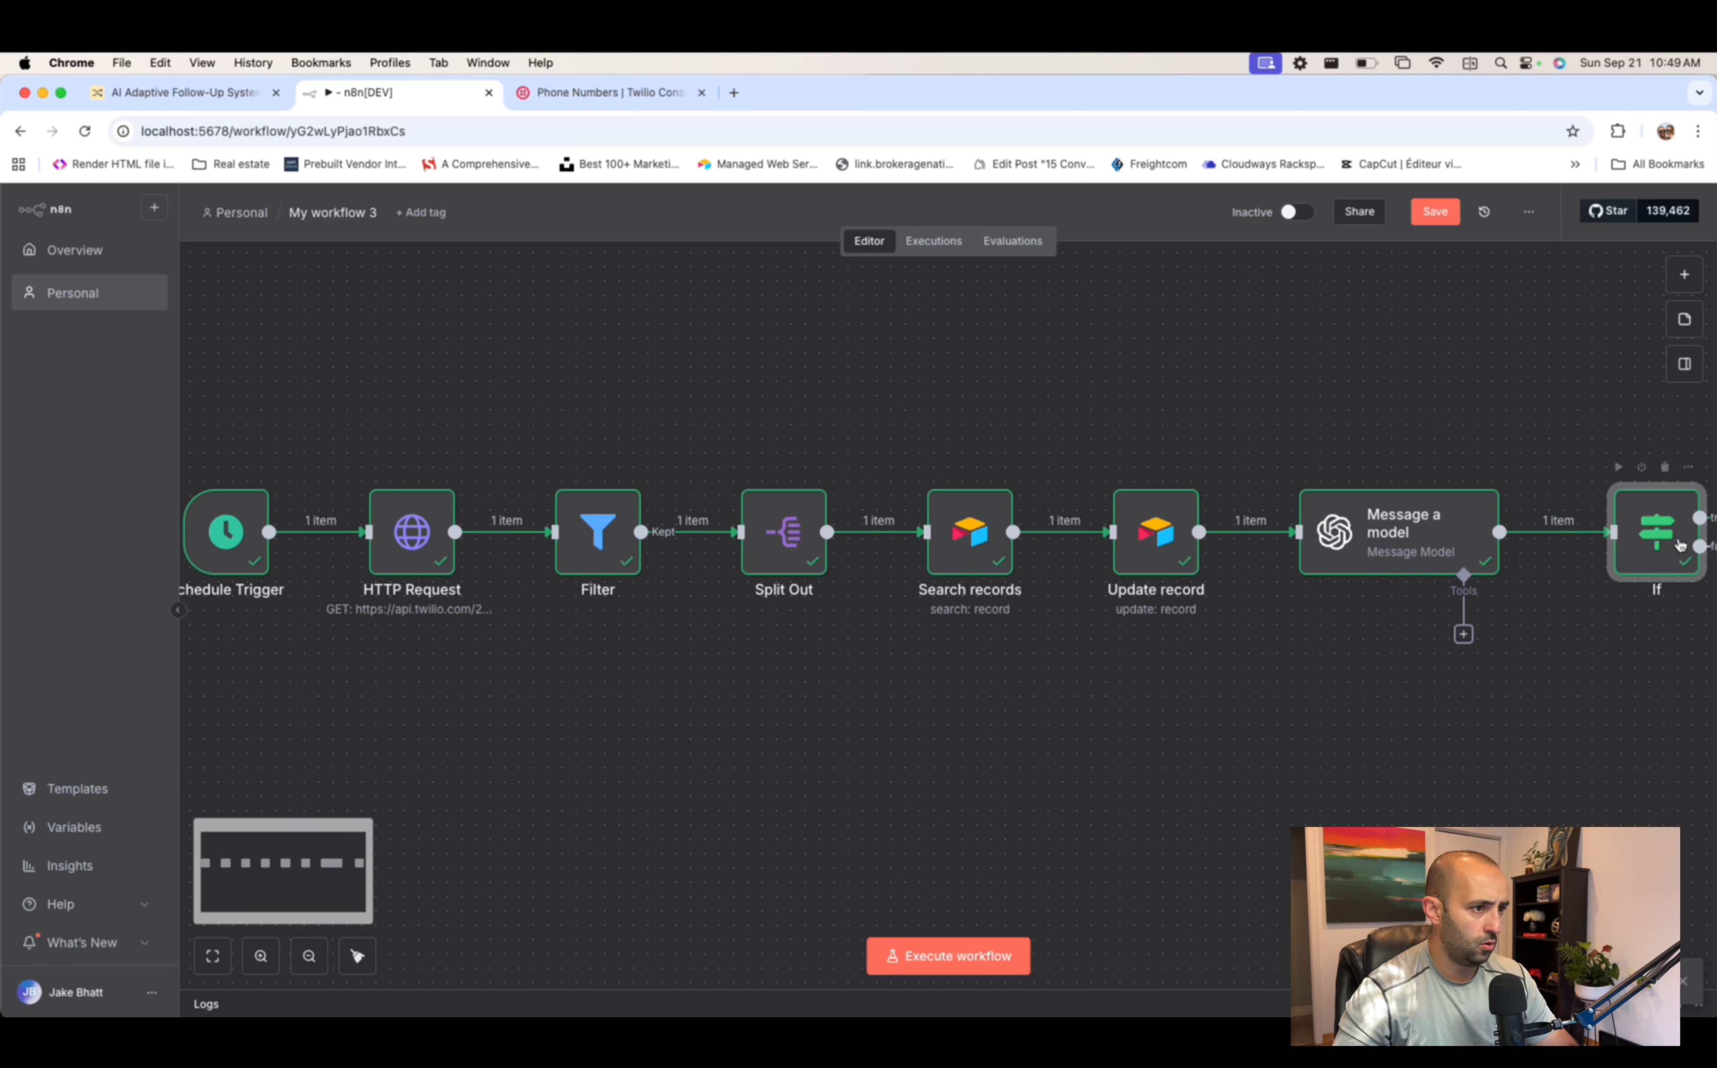
drag(794, 810, 339, 724)
scroll(709, 751, left, 2)
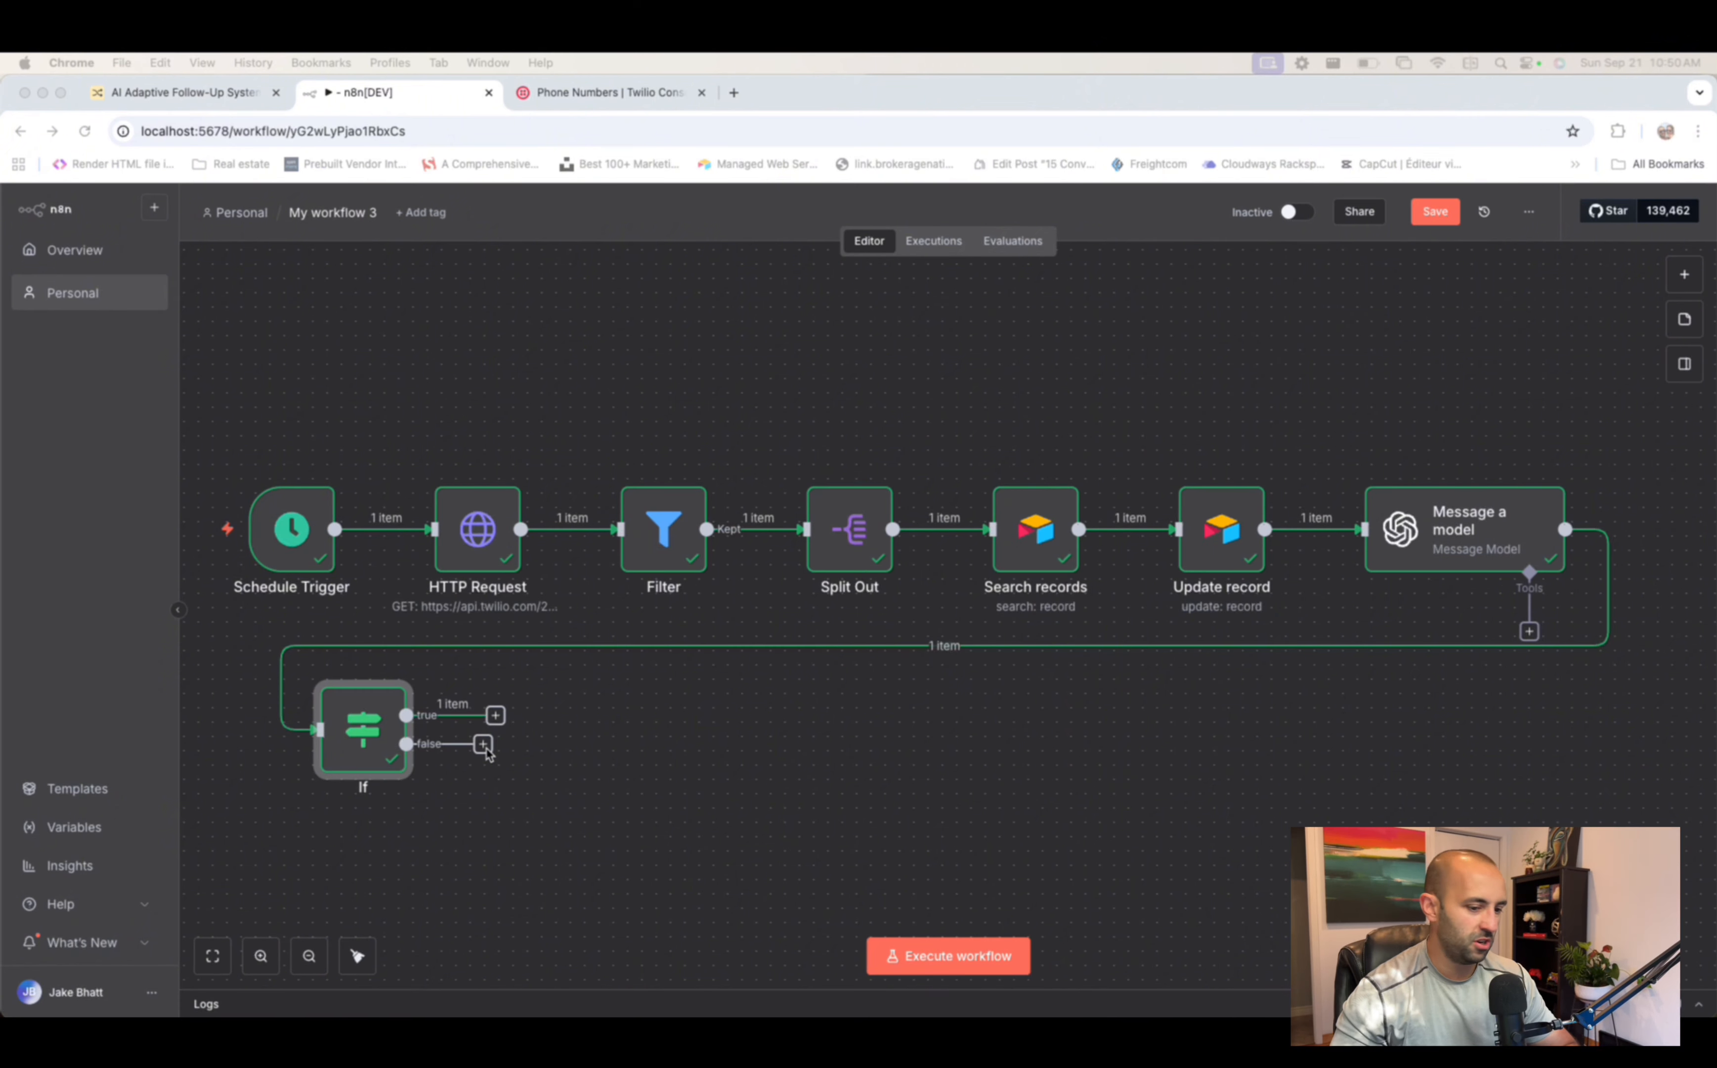
click(496, 717)
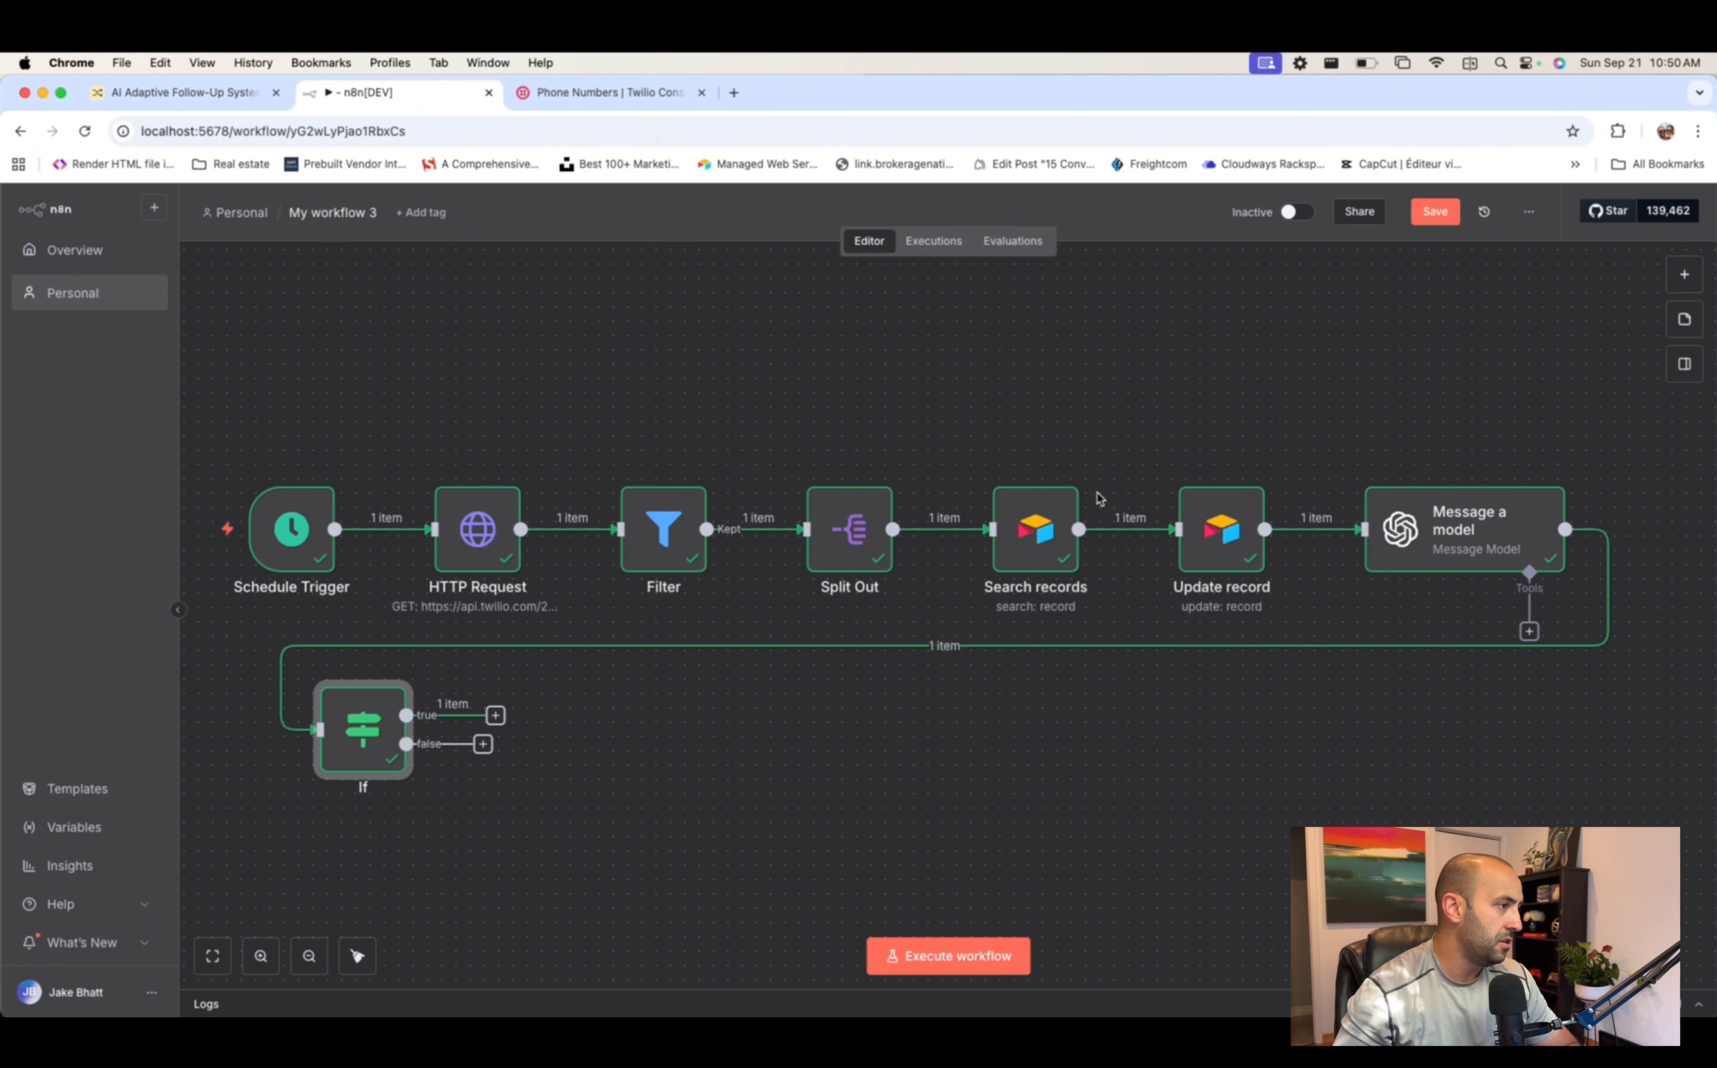
- Add an OpenAI 'Message a model' step on the If node's true branch
click(496, 715)
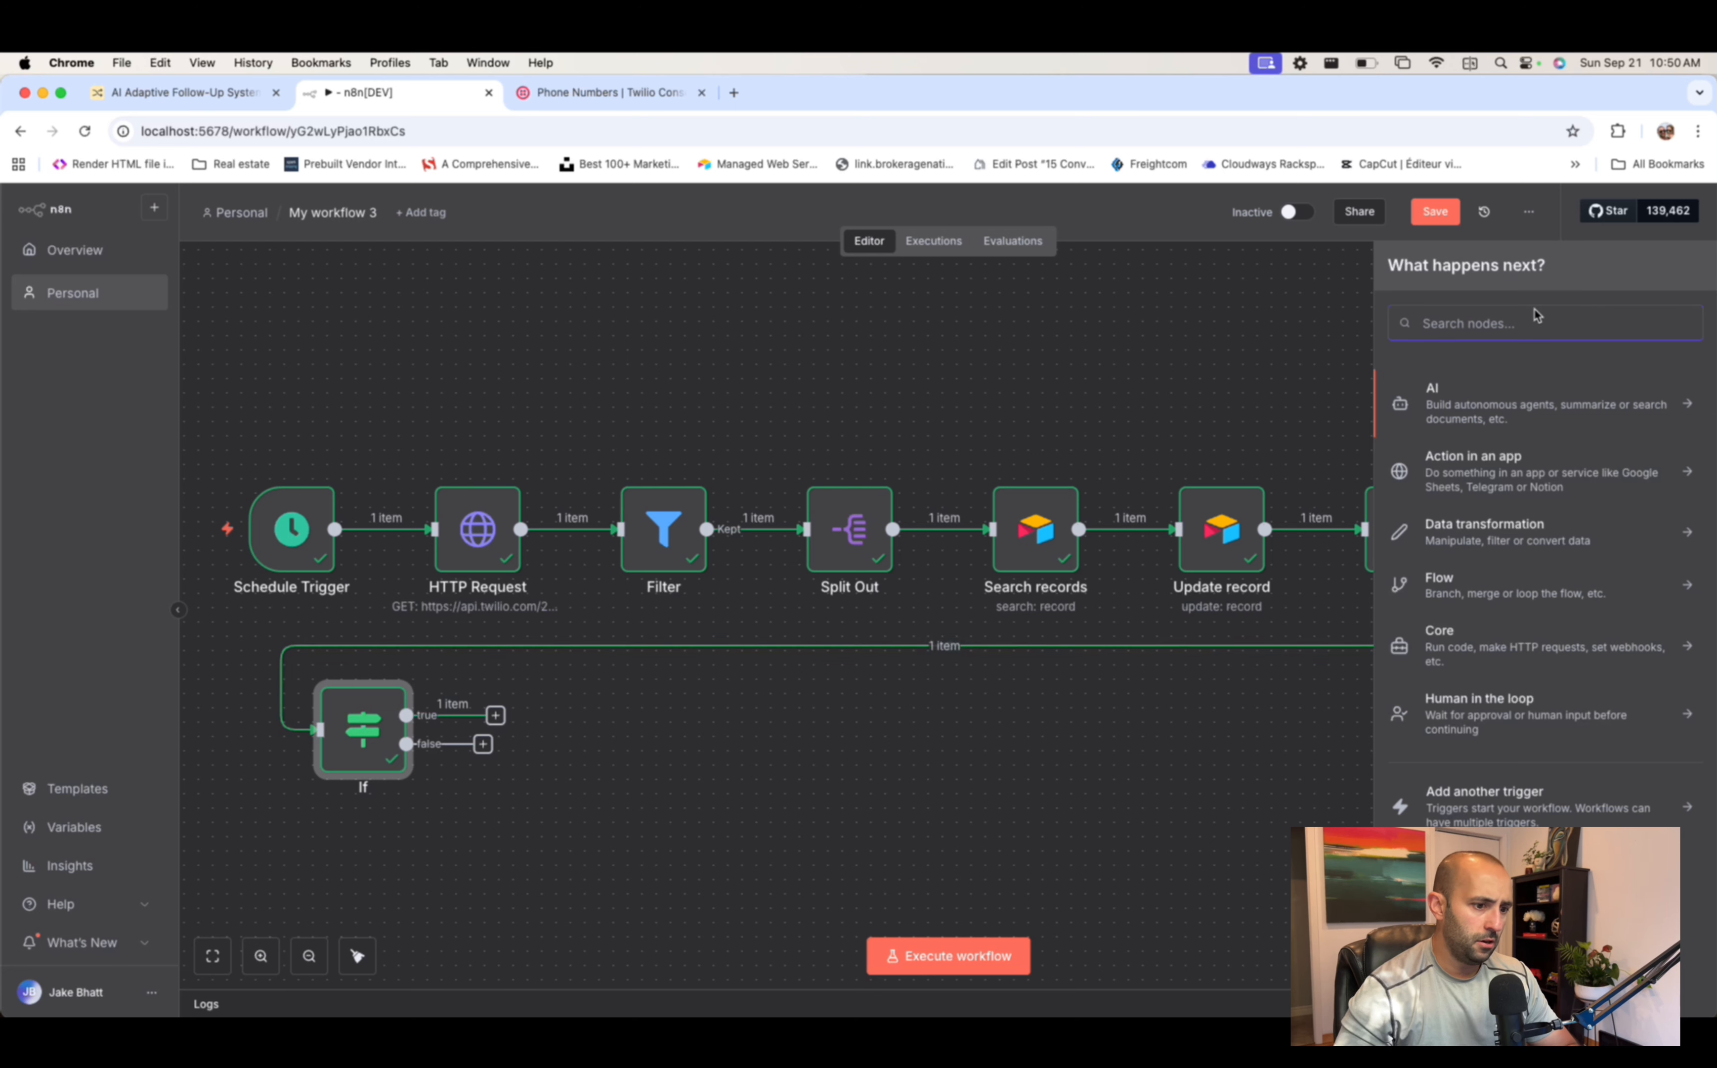
text(openai)
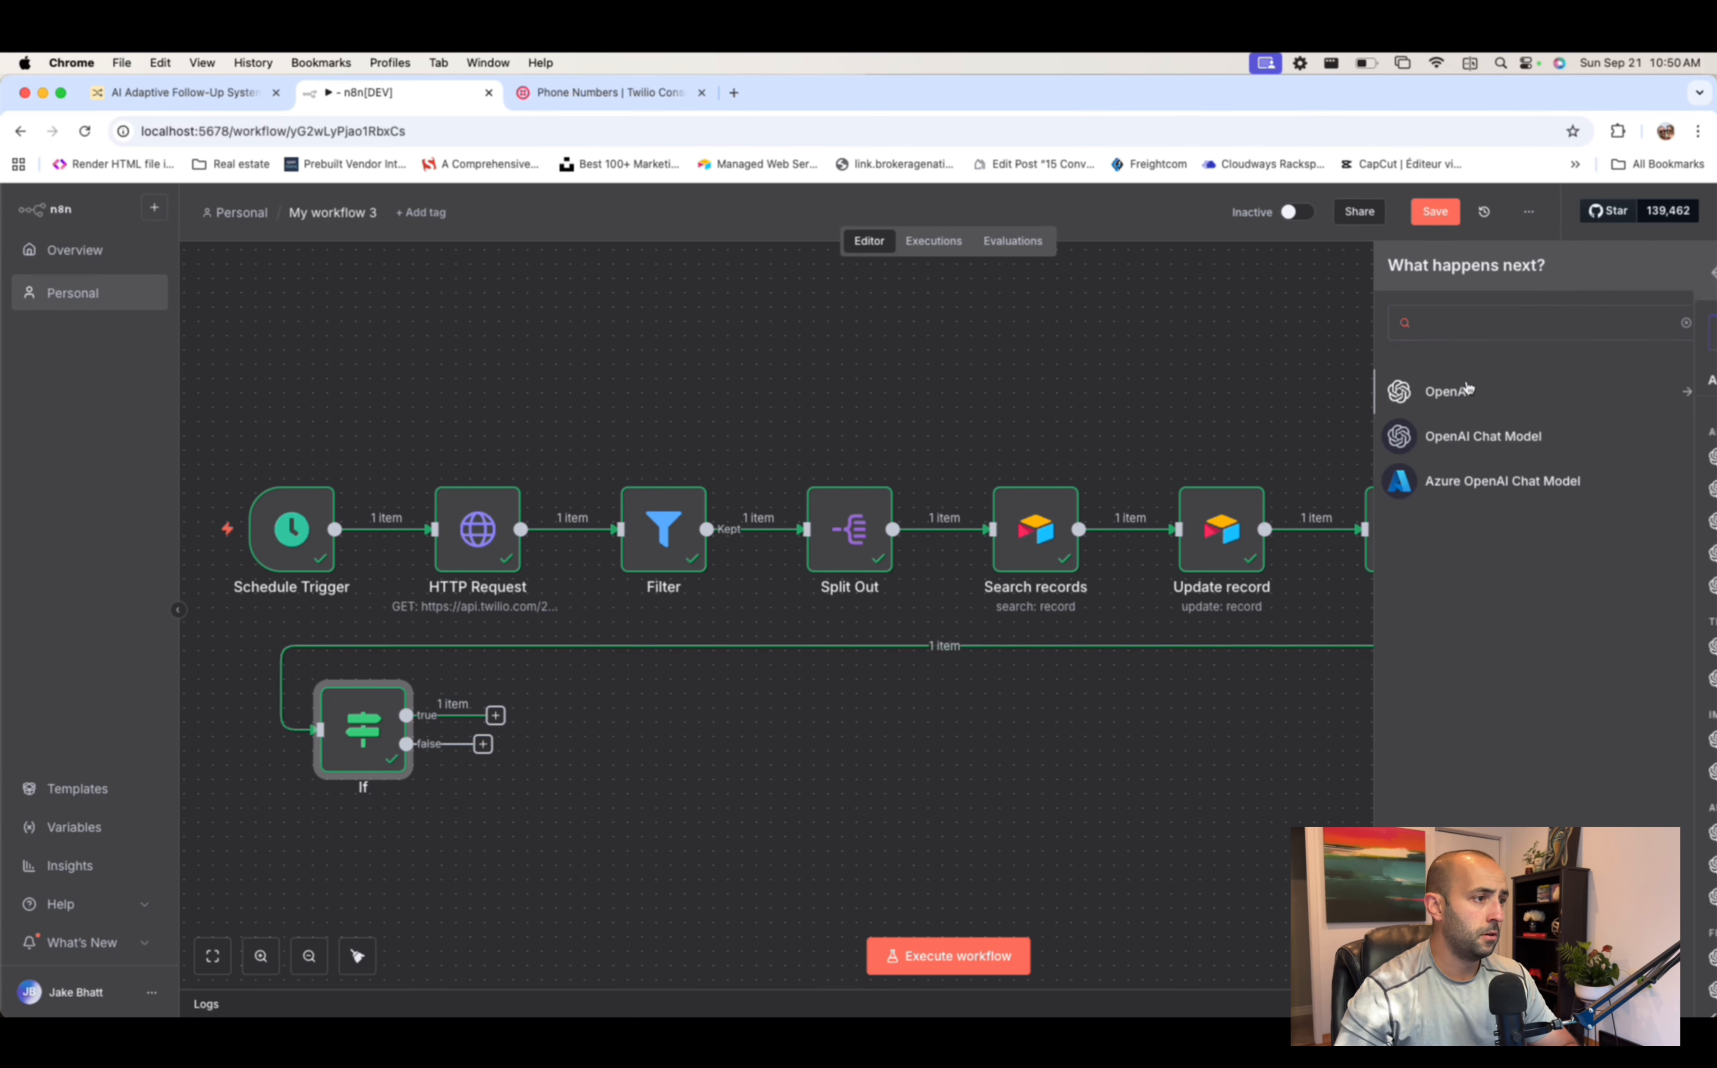
key(Return)
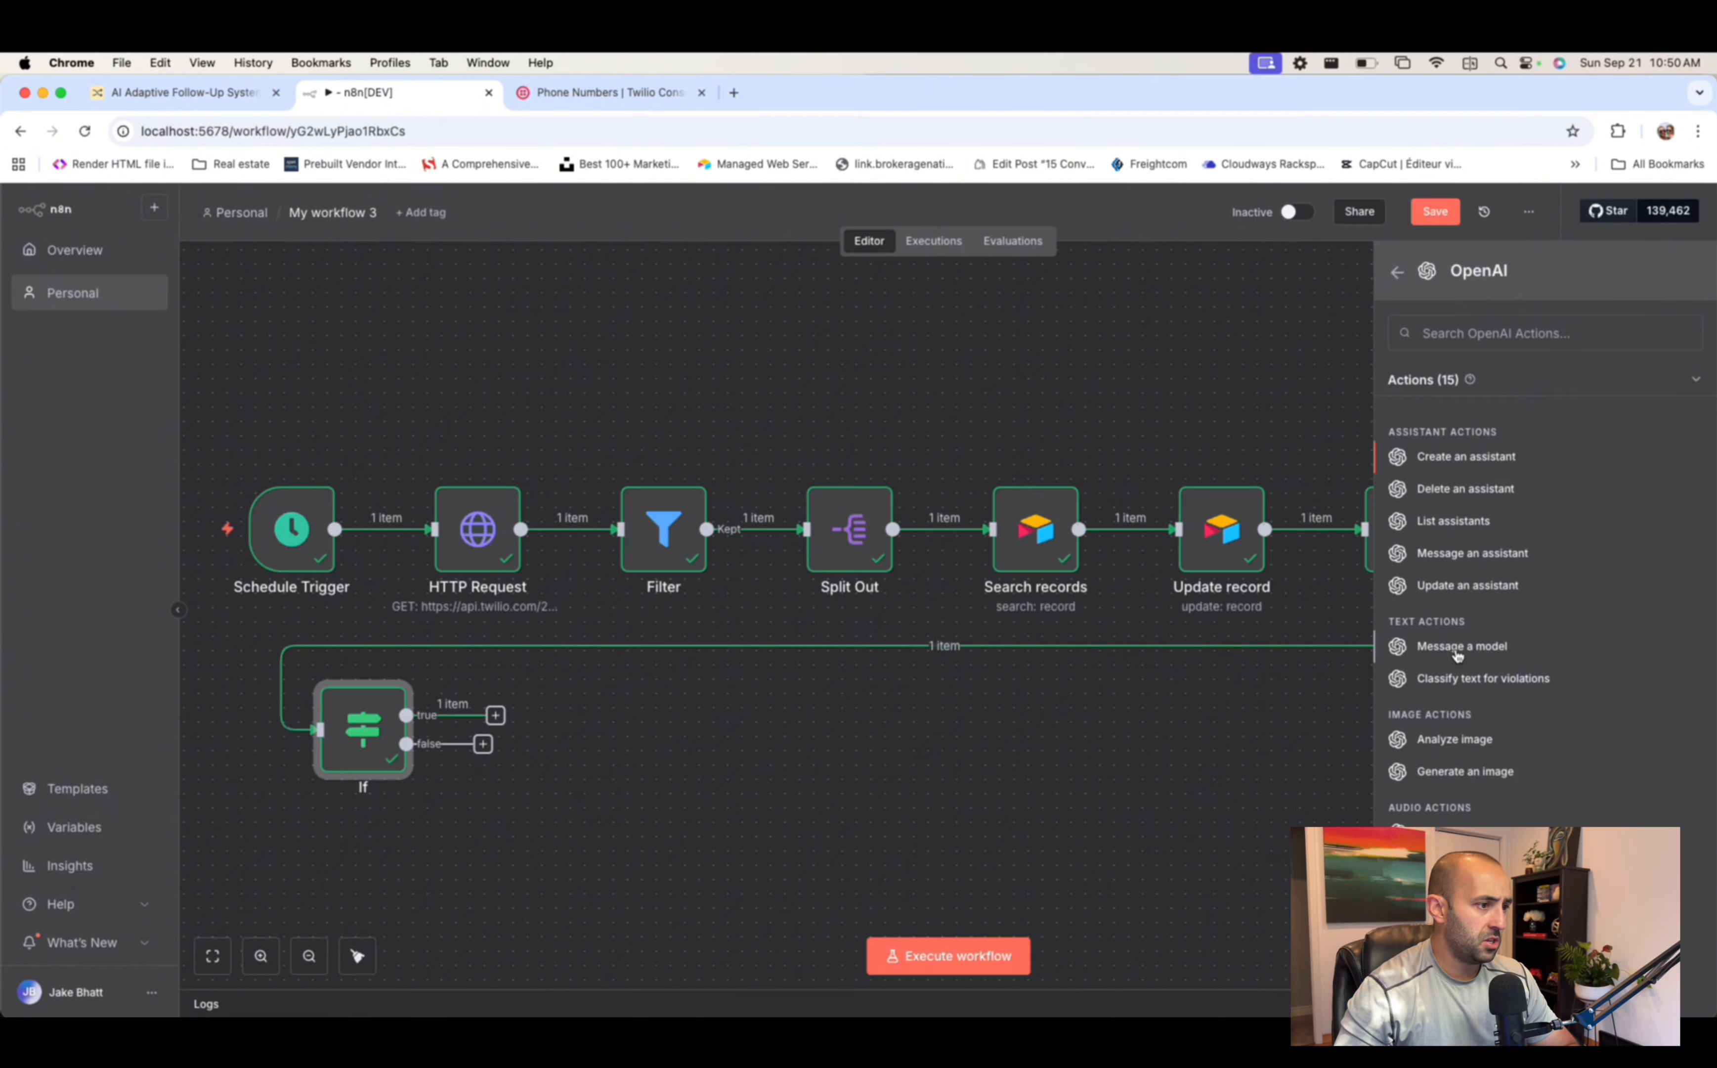
click(1457, 656)
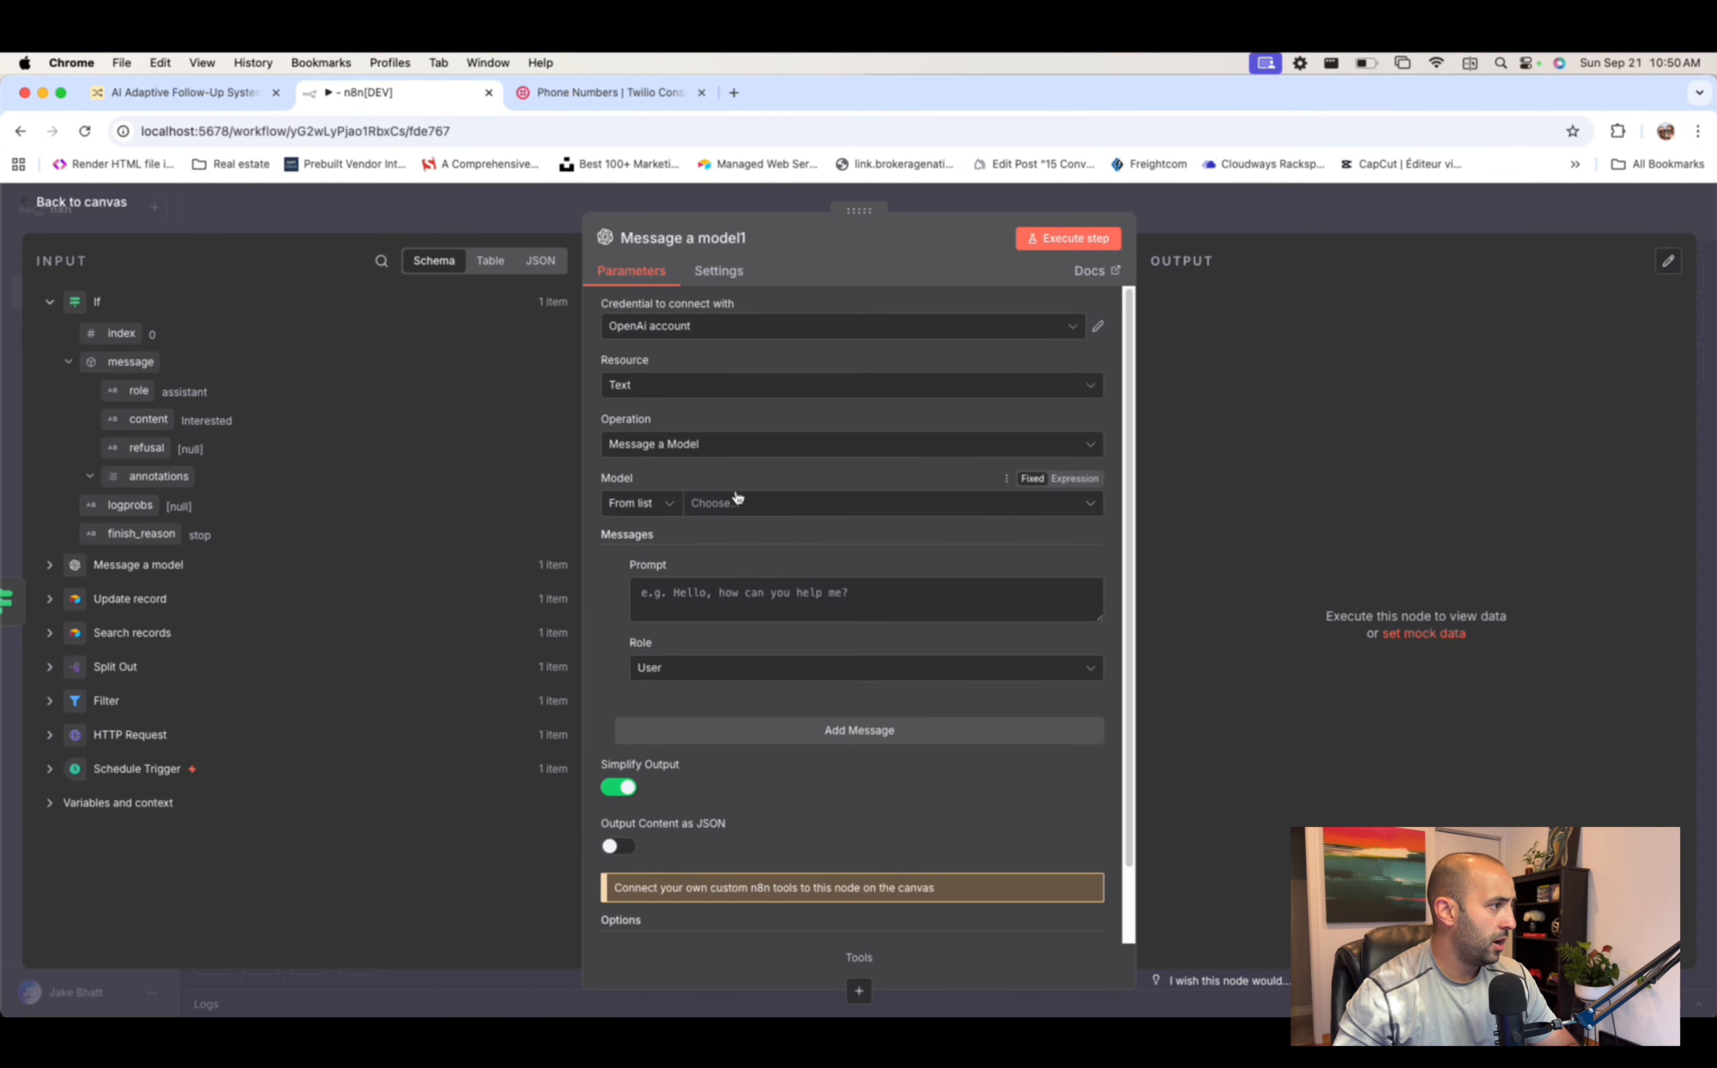
- Set it to CHATGPT-4O-LATEST with the User role and paste the sales-assistant prompt
click(795, 504)
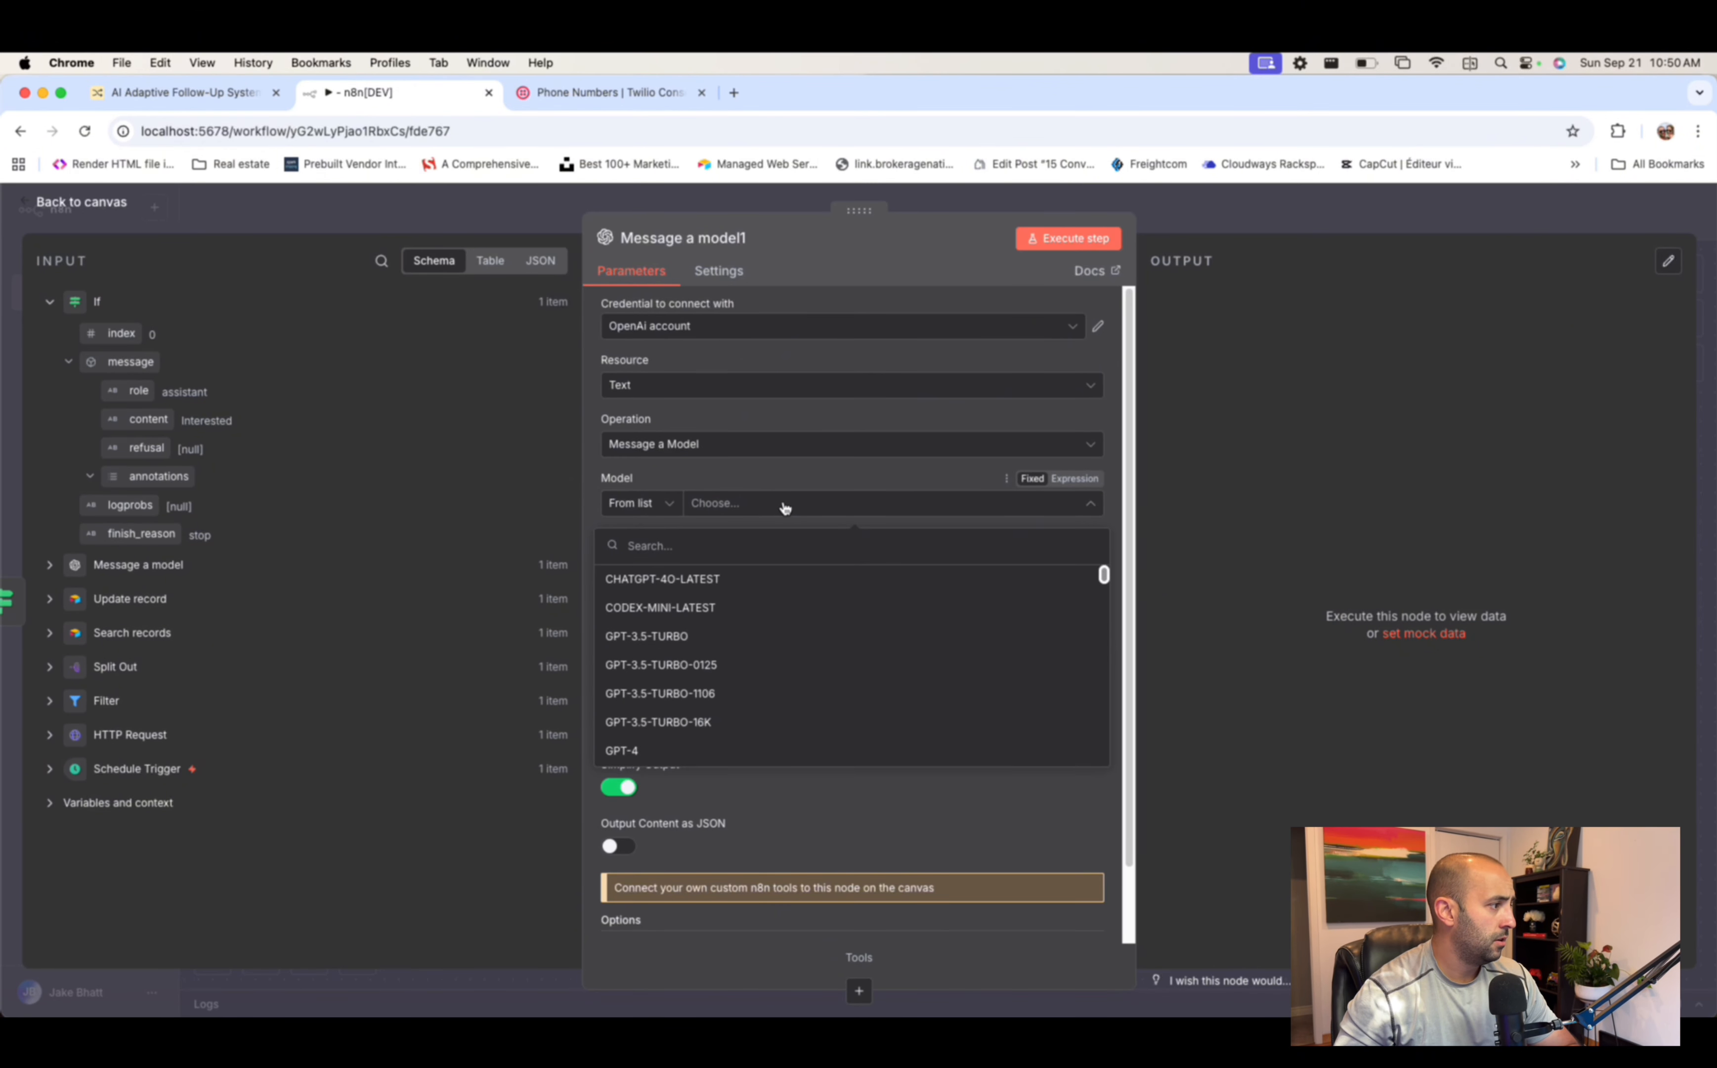
click(735, 578)
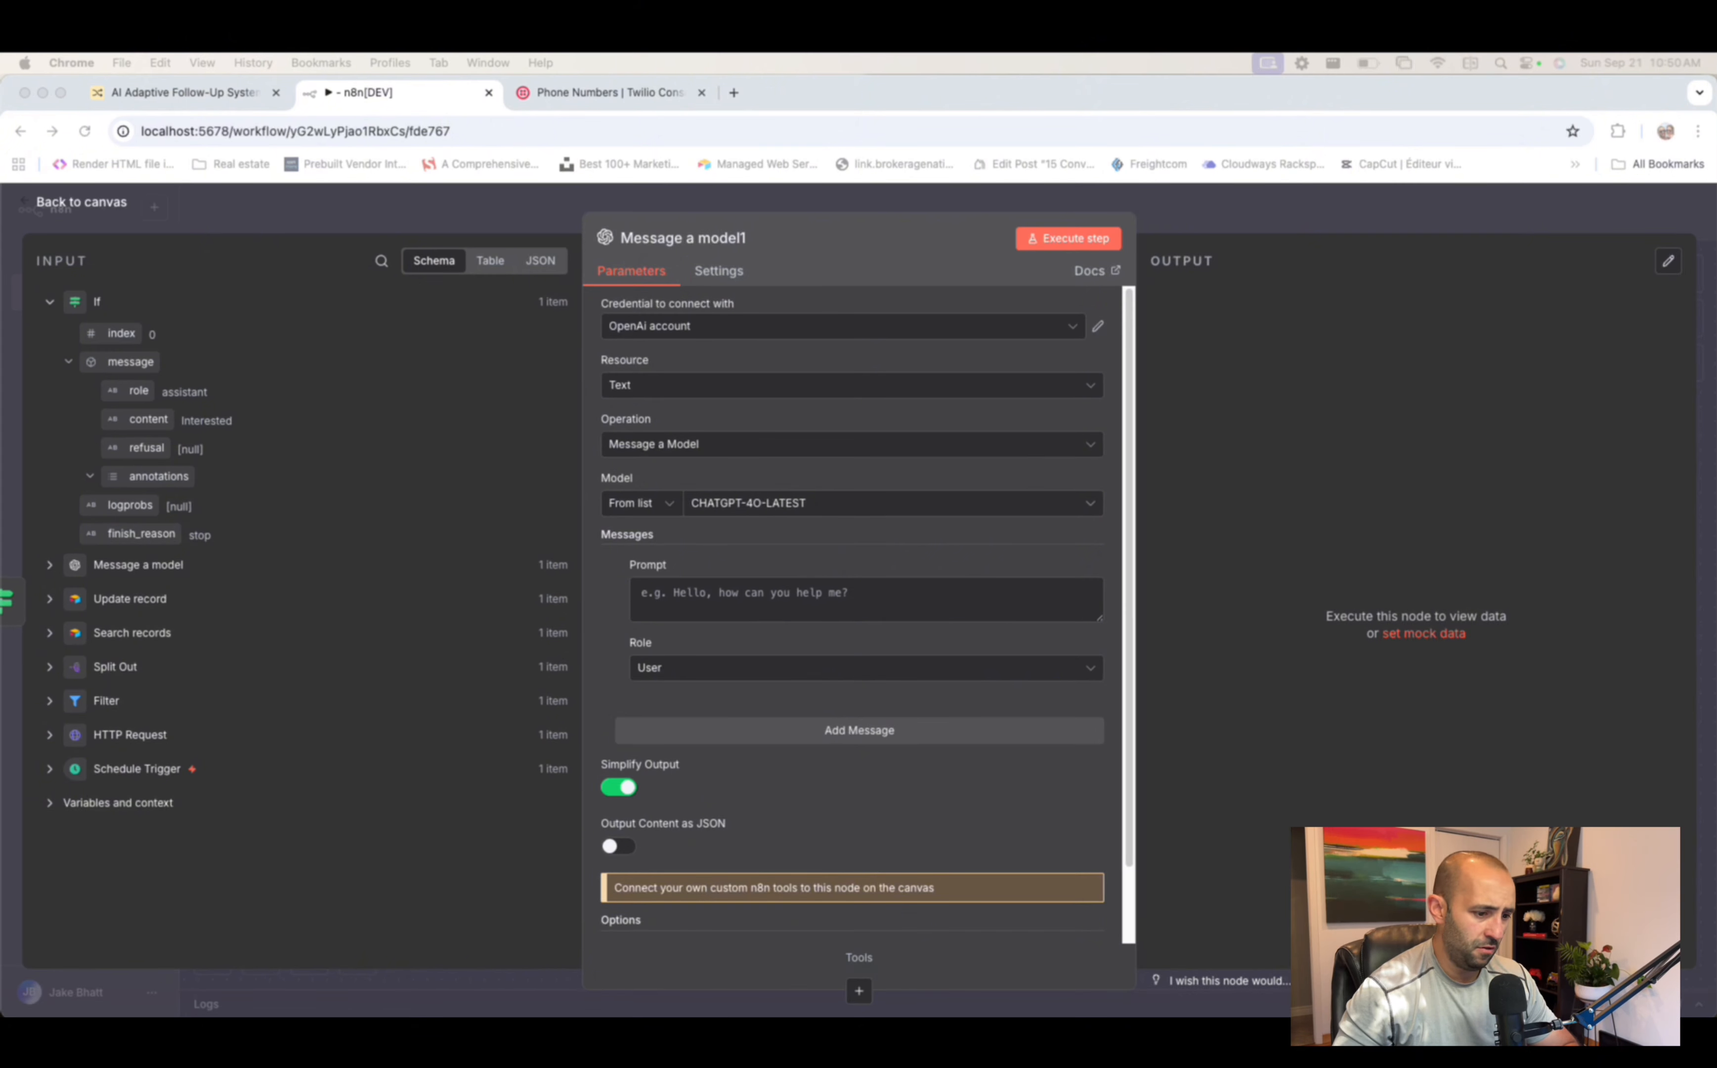
click(671, 703)
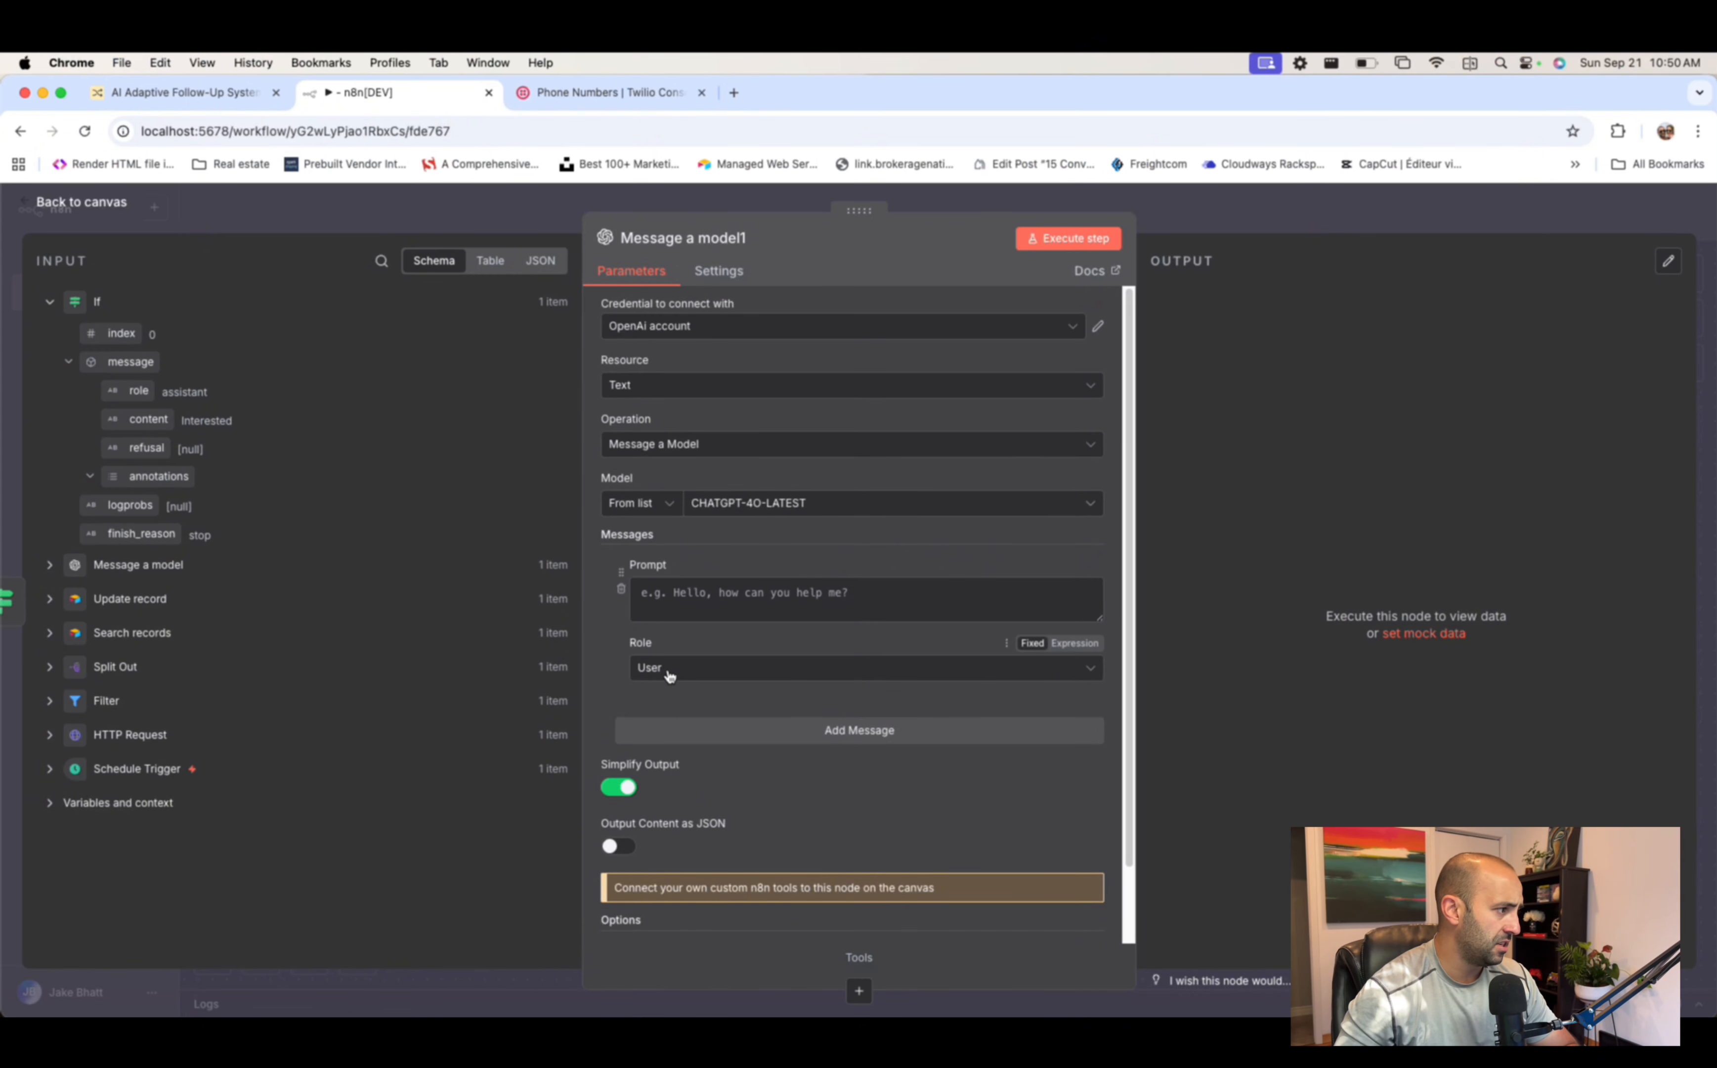
click(670, 669)
click(741, 734)
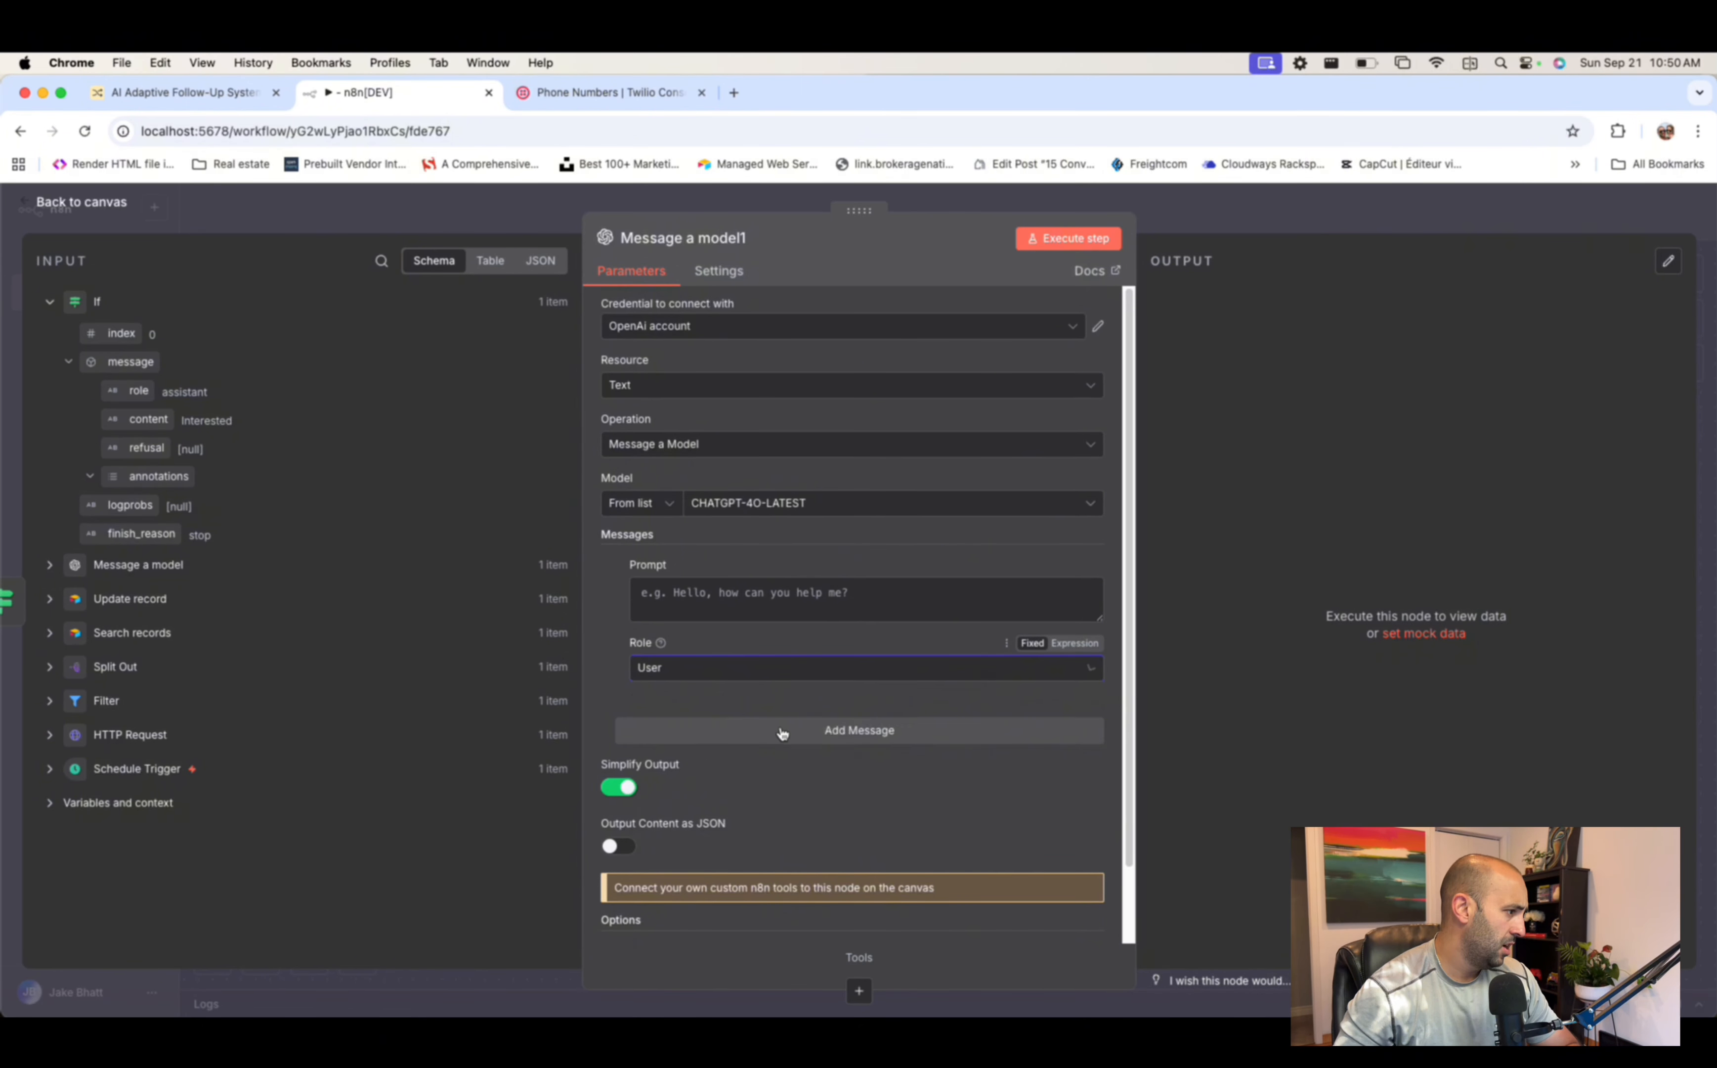
click(755, 594)
key(super+v)
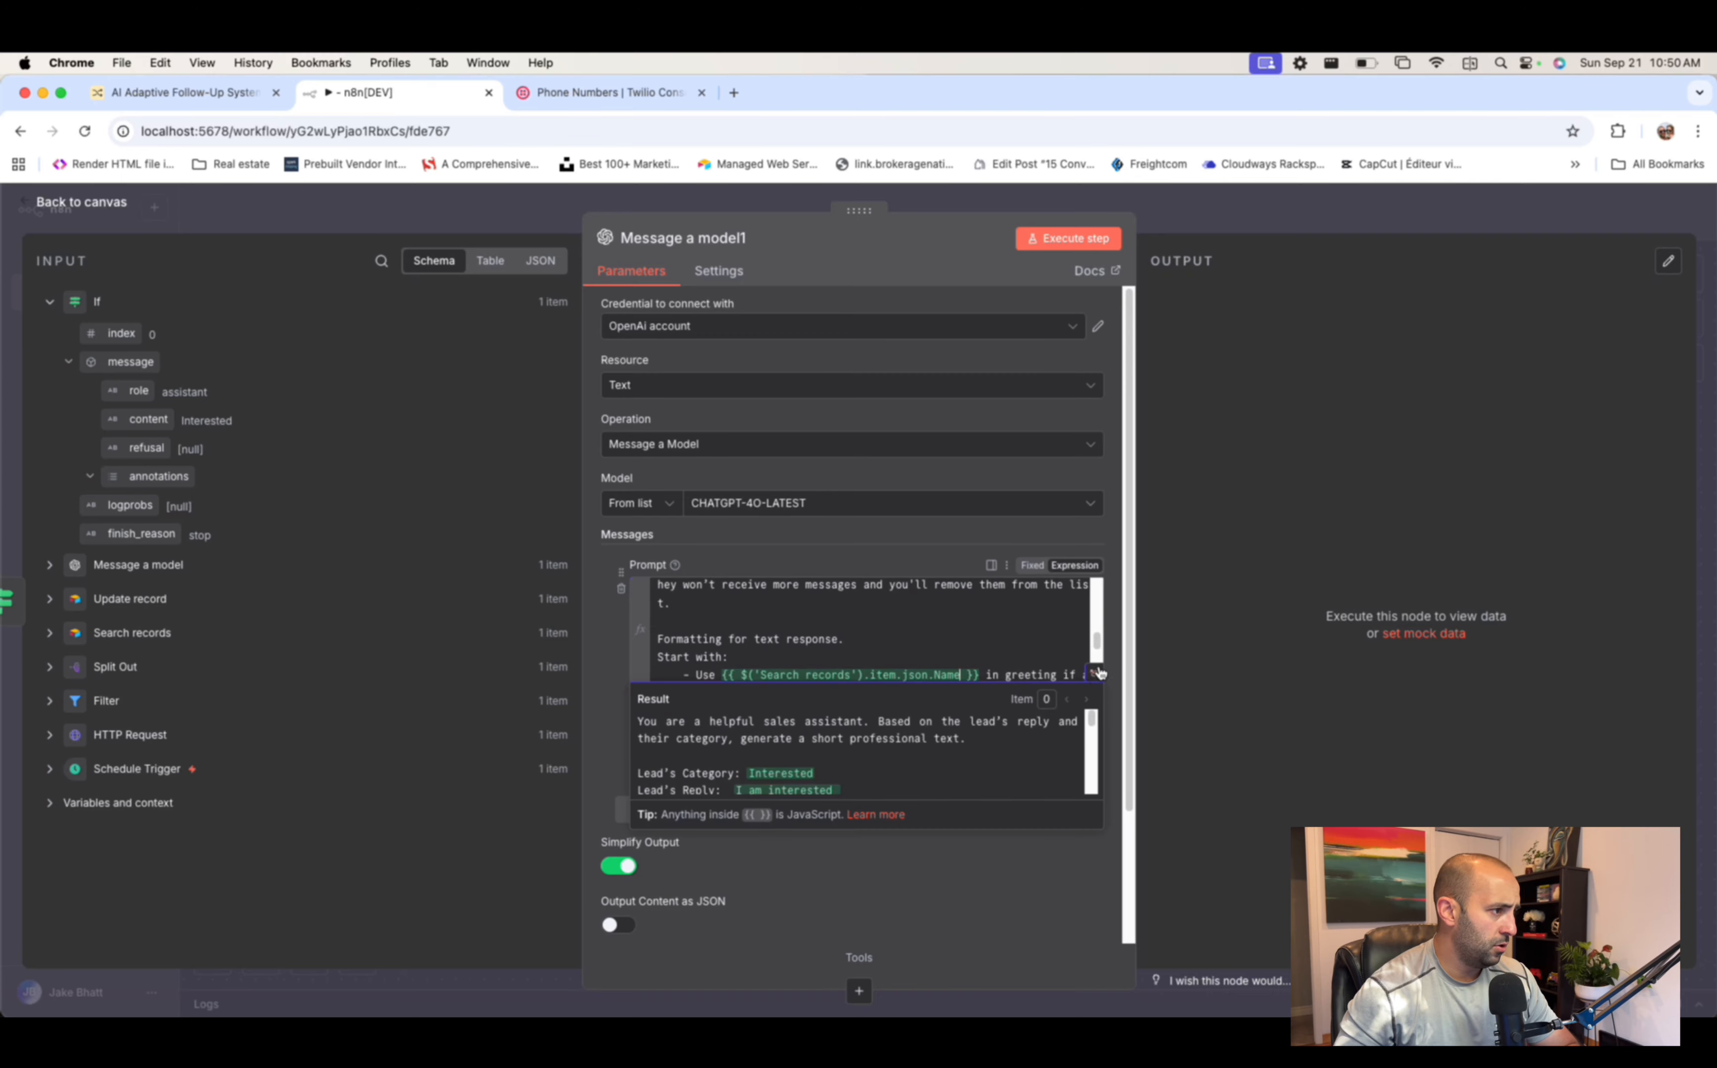
- Review the prompt's category expression, booking and Calendly links, and text-formatting rule
click(1094, 672)
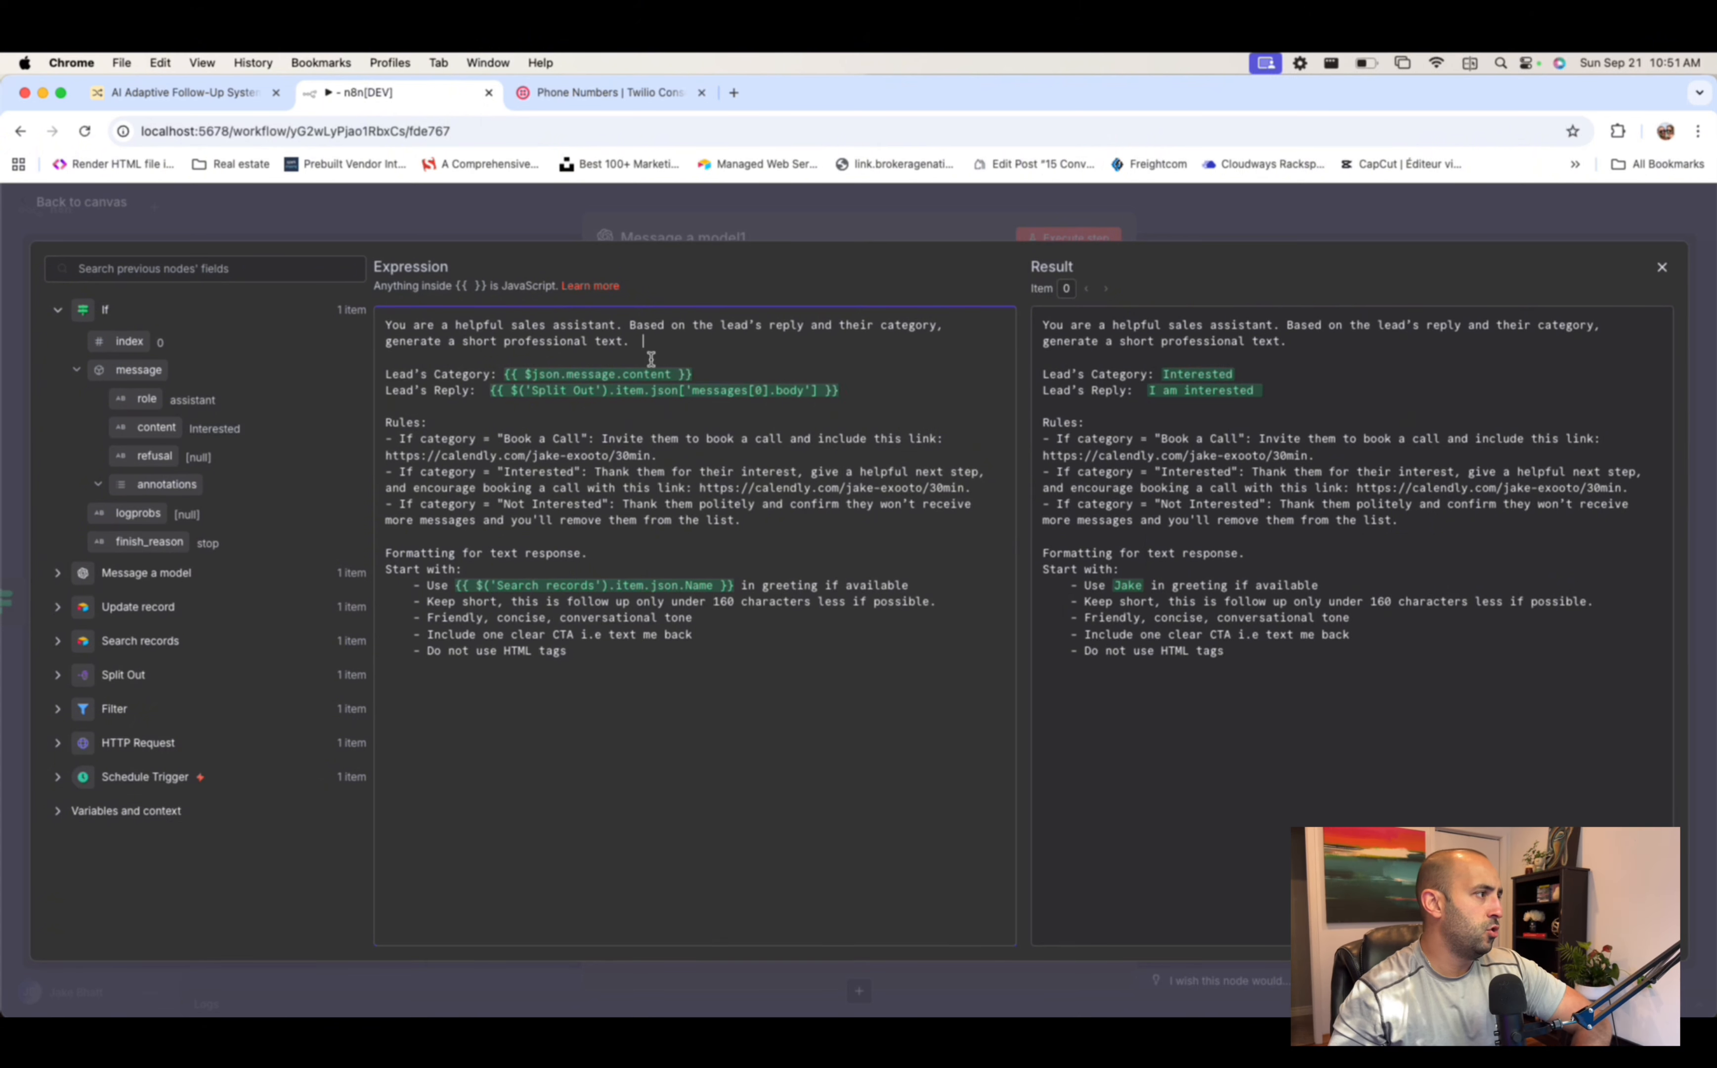
drag(697, 373, 505, 373)
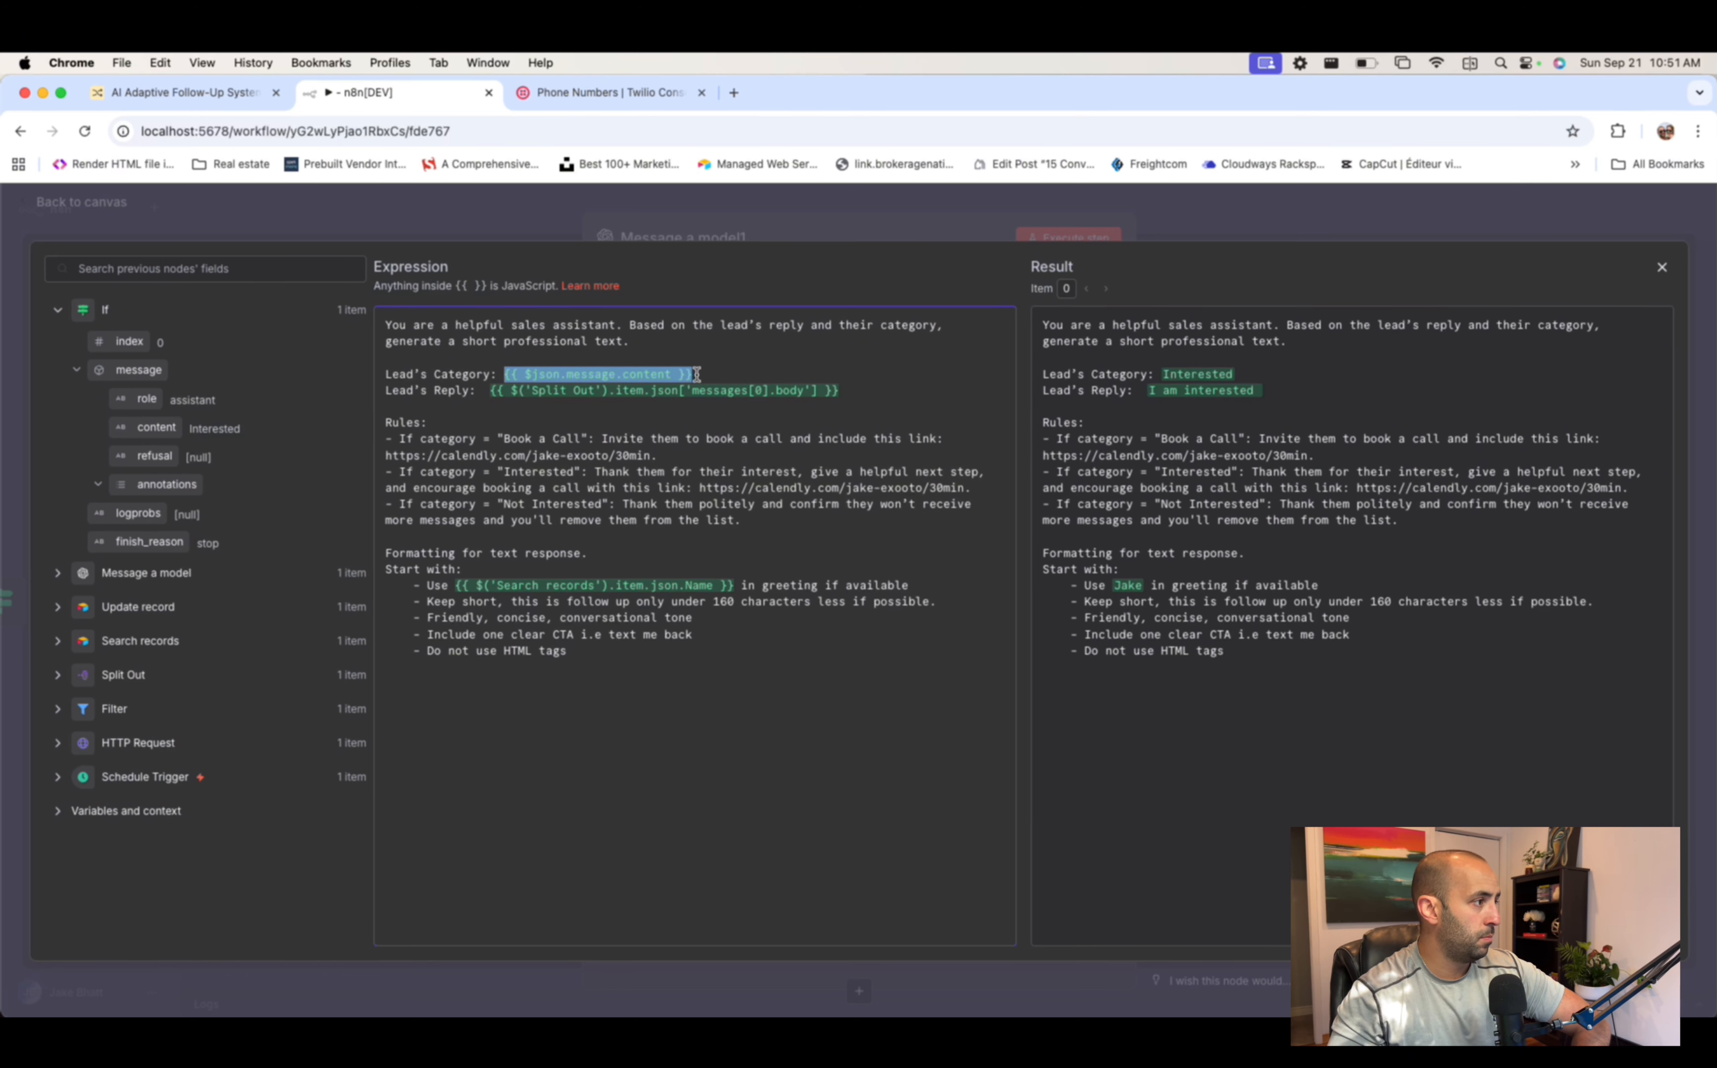
click(438, 399)
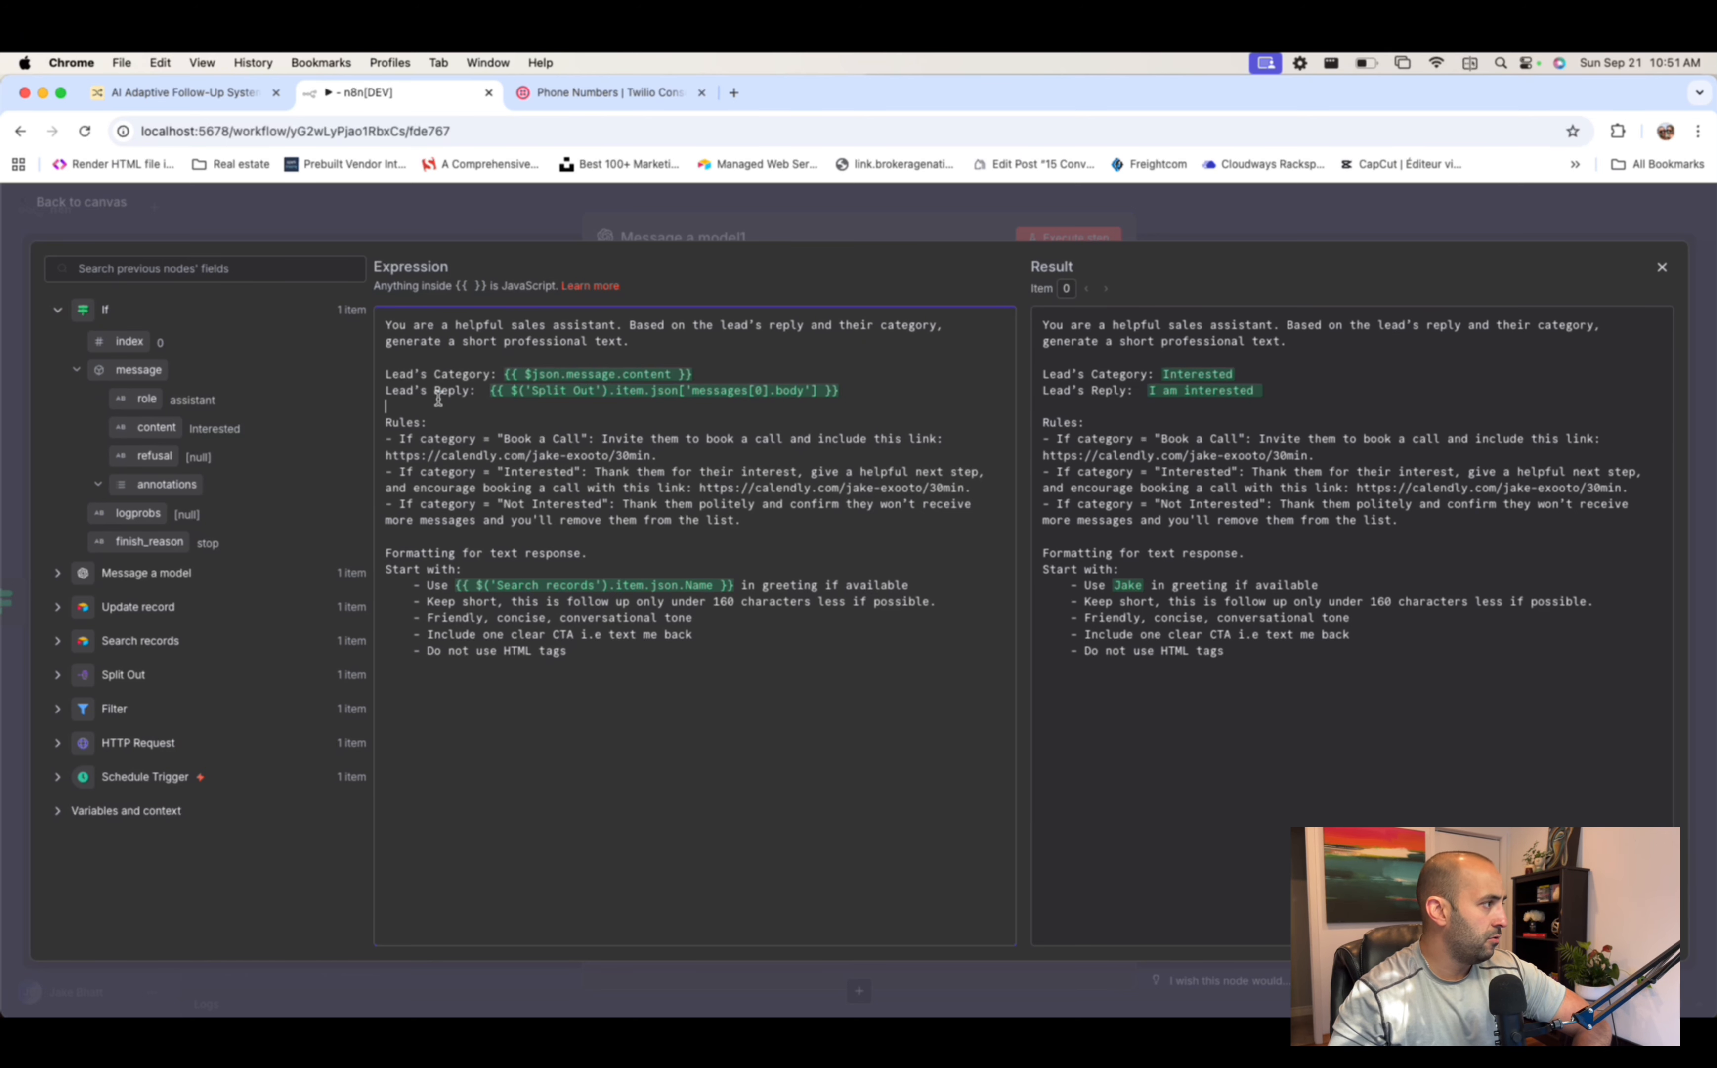
click(485, 393)
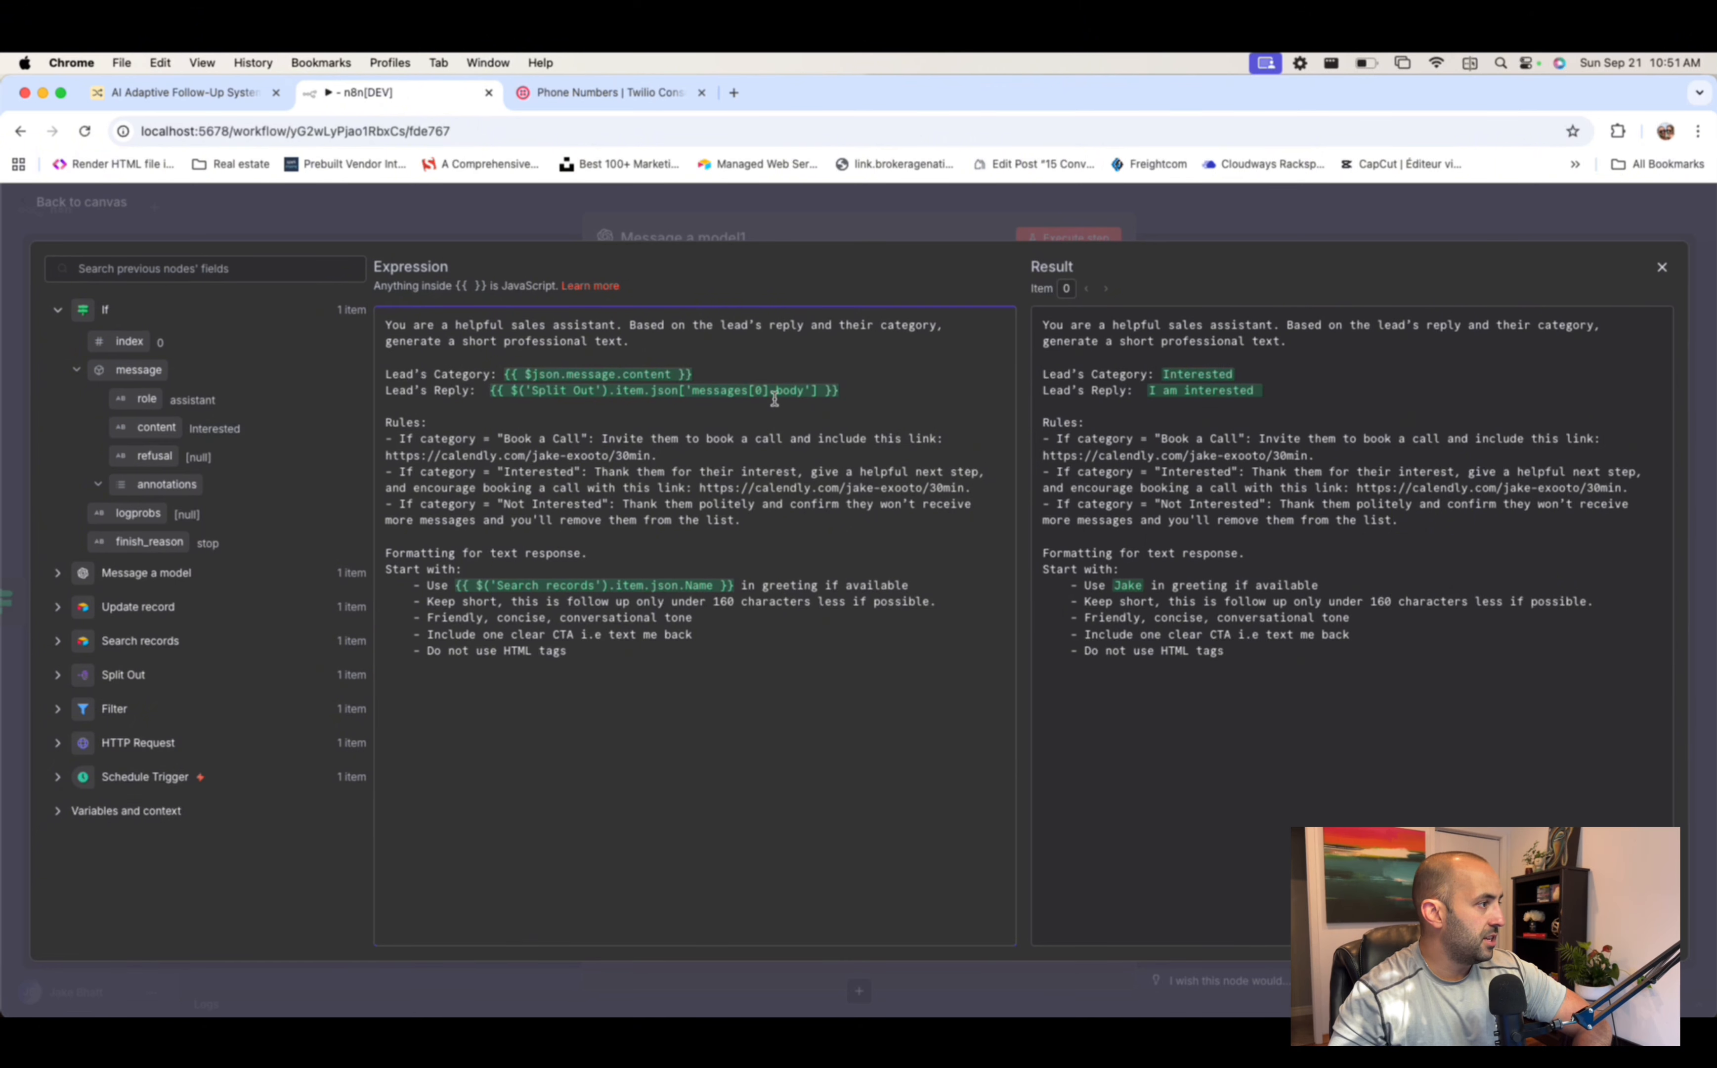
double_click(400, 424)
click(400, 424)
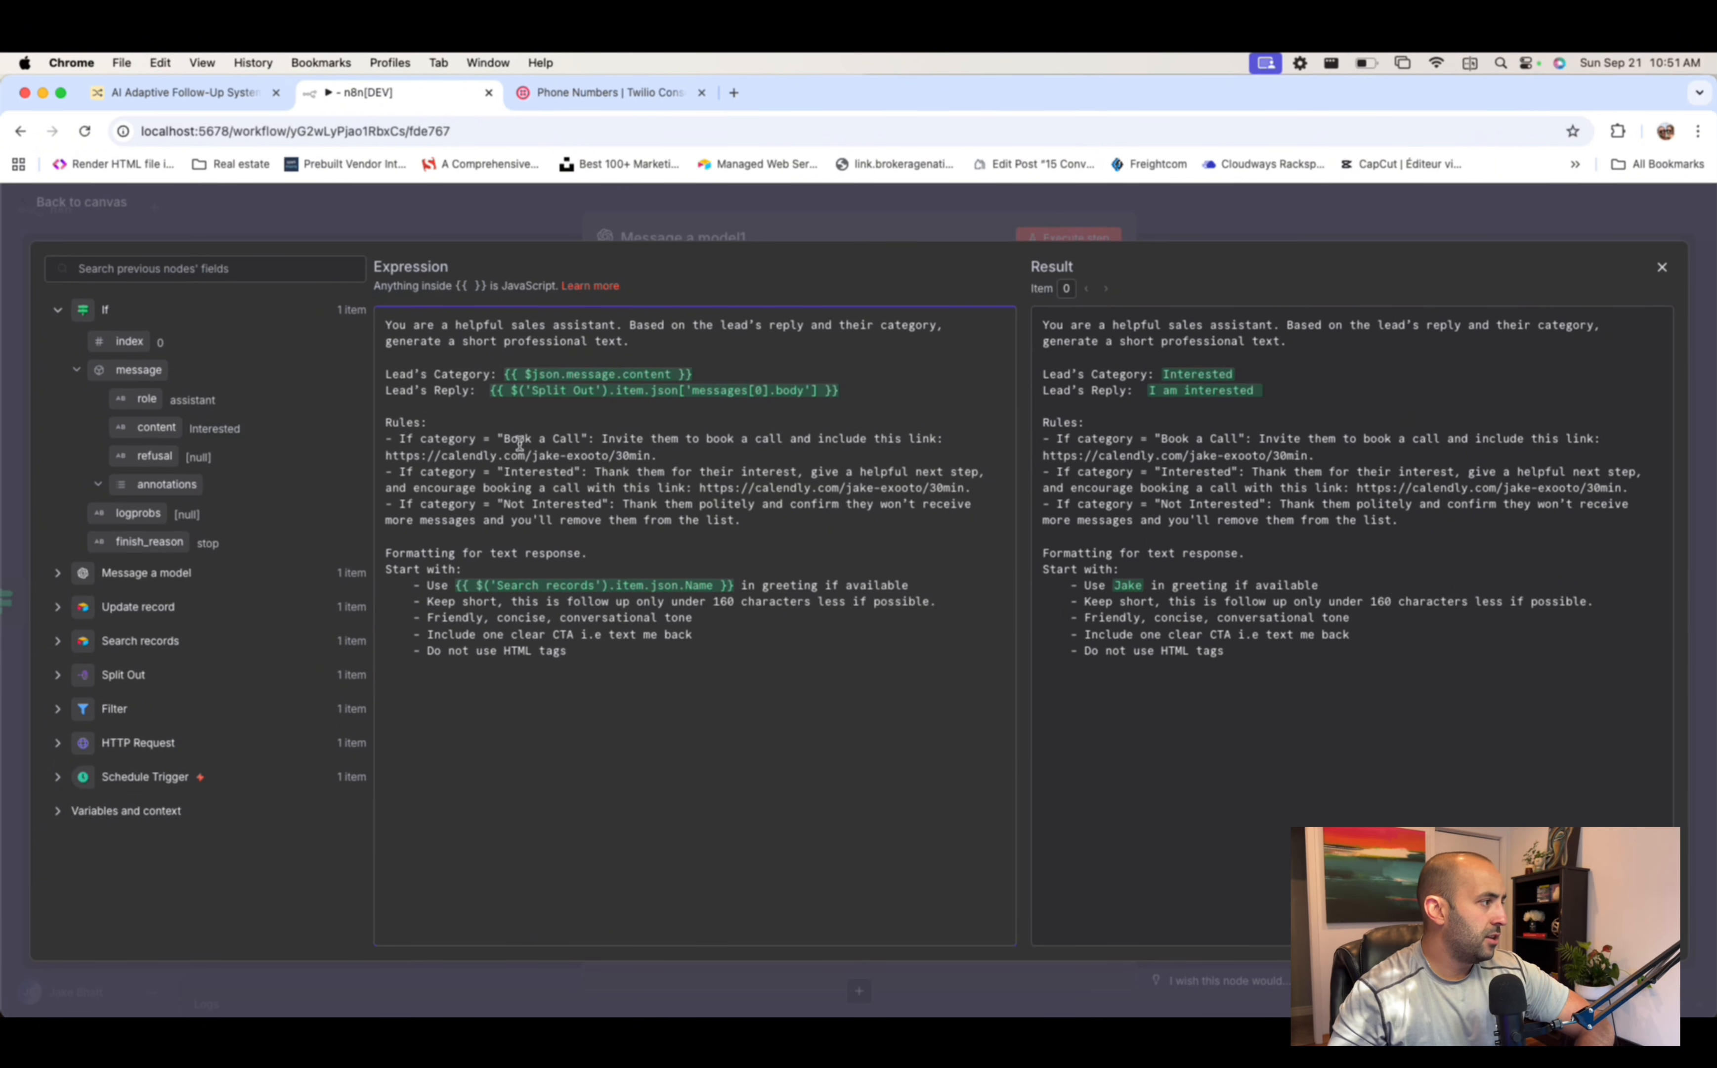
drag(702, 453, 386, 458)
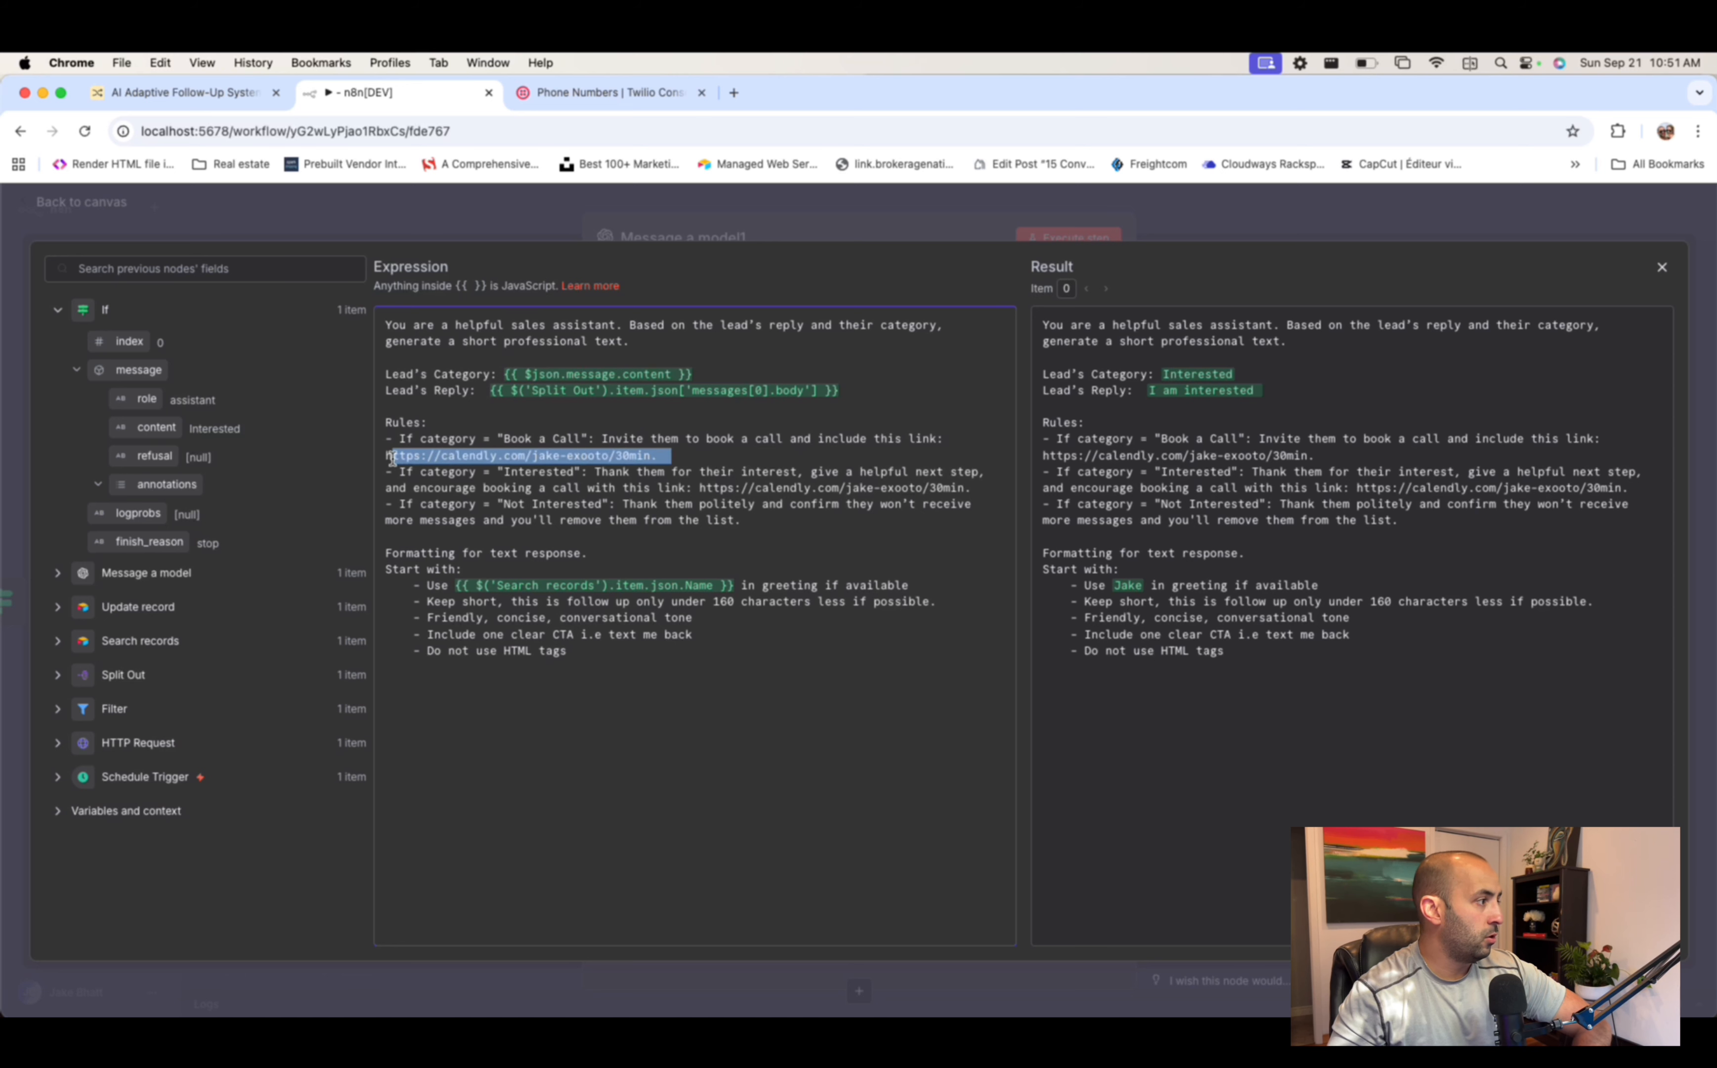
click(507, 481)
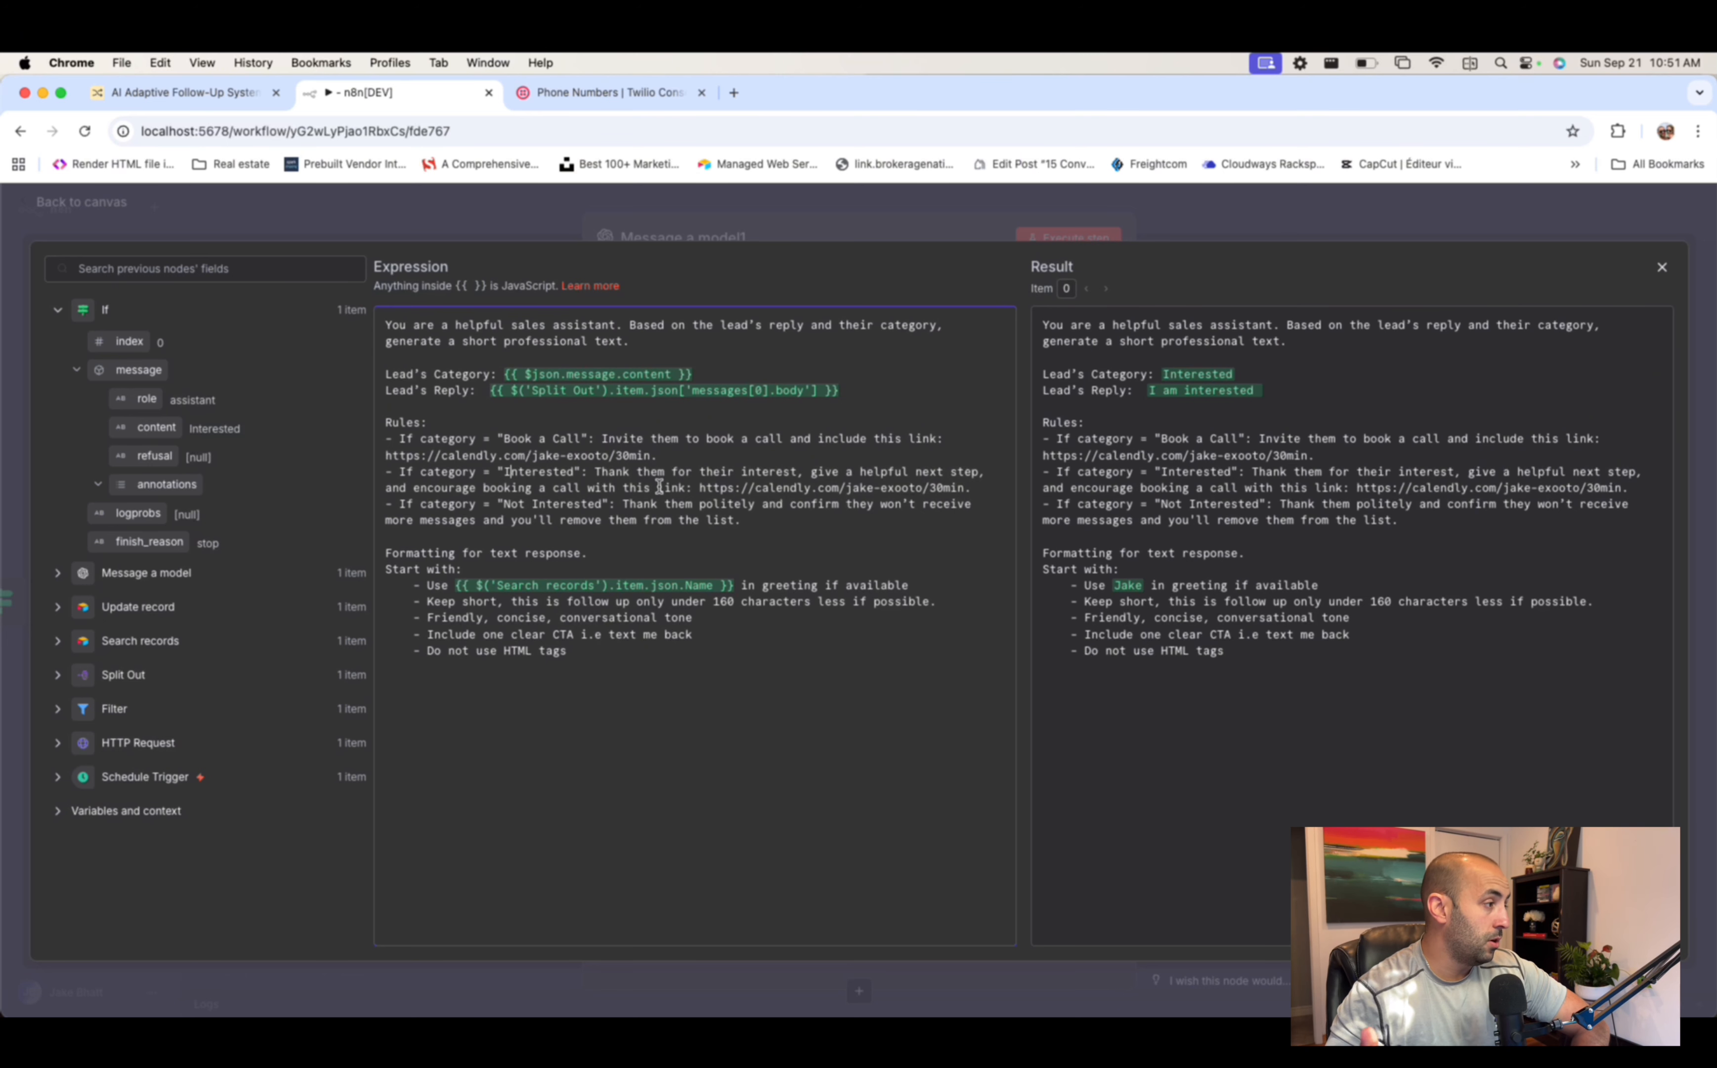
drag(977, 489, 700, 486)
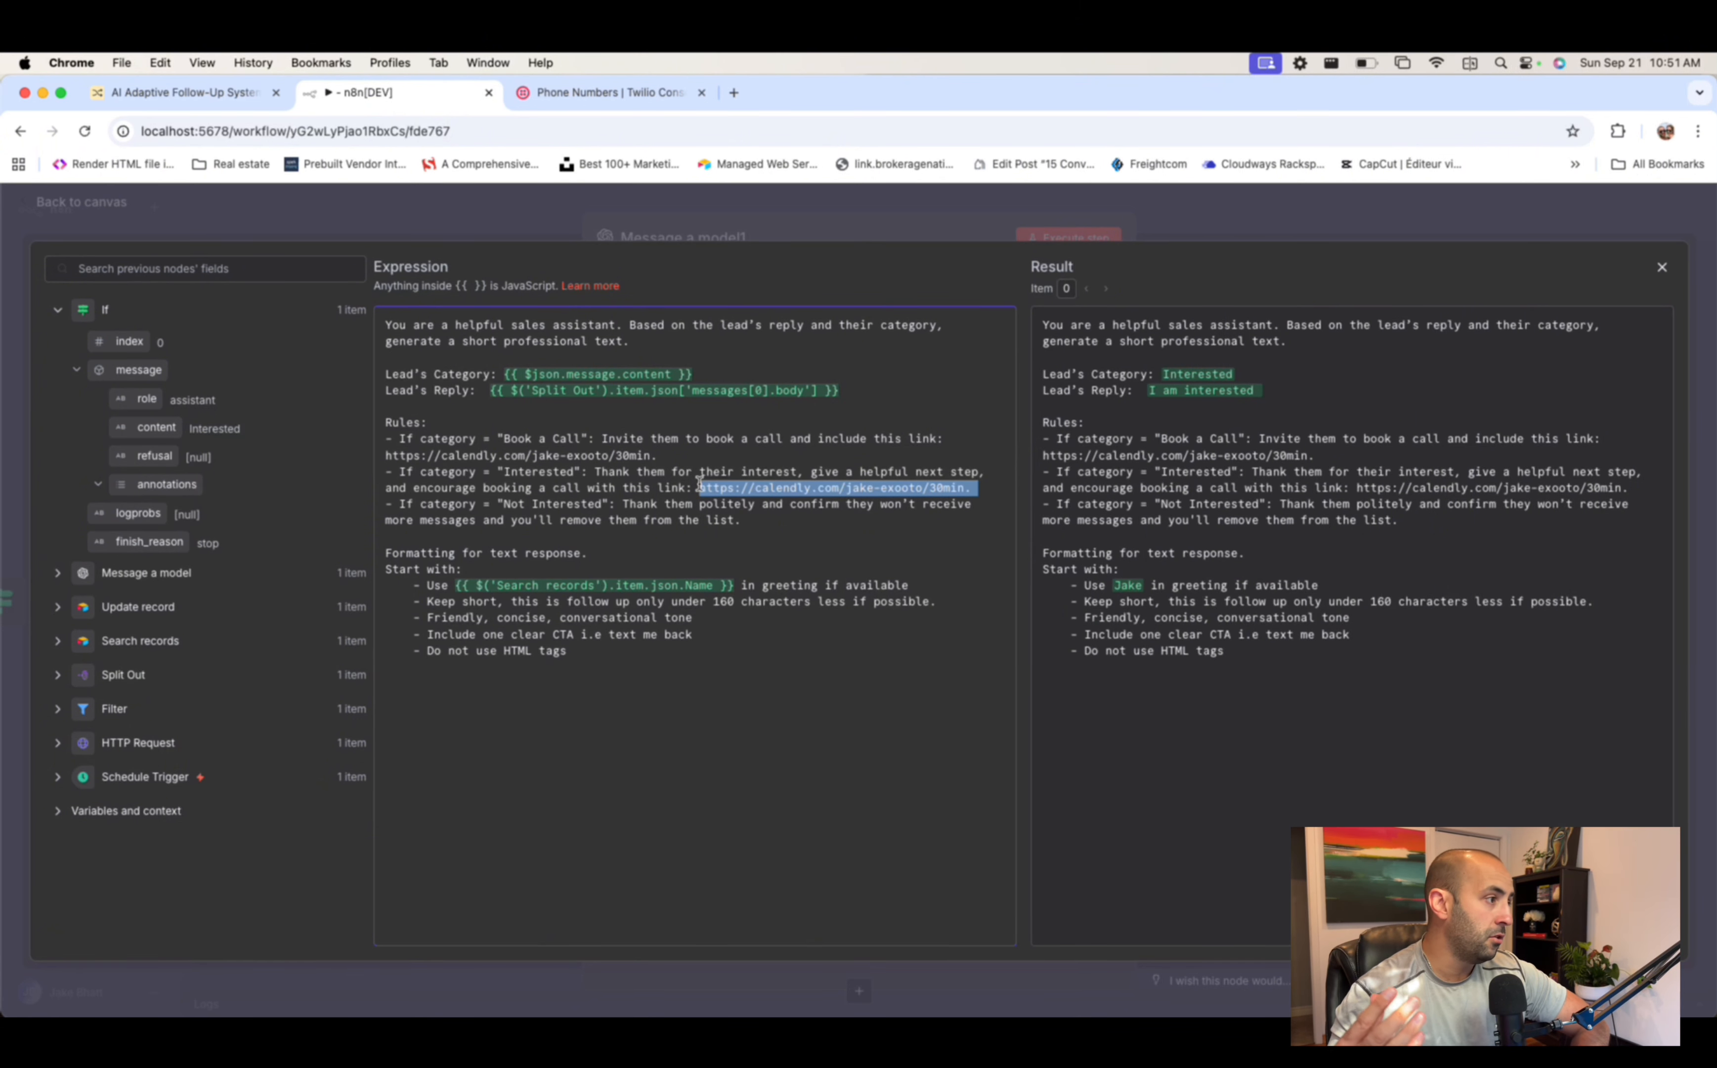
click(528, 506)
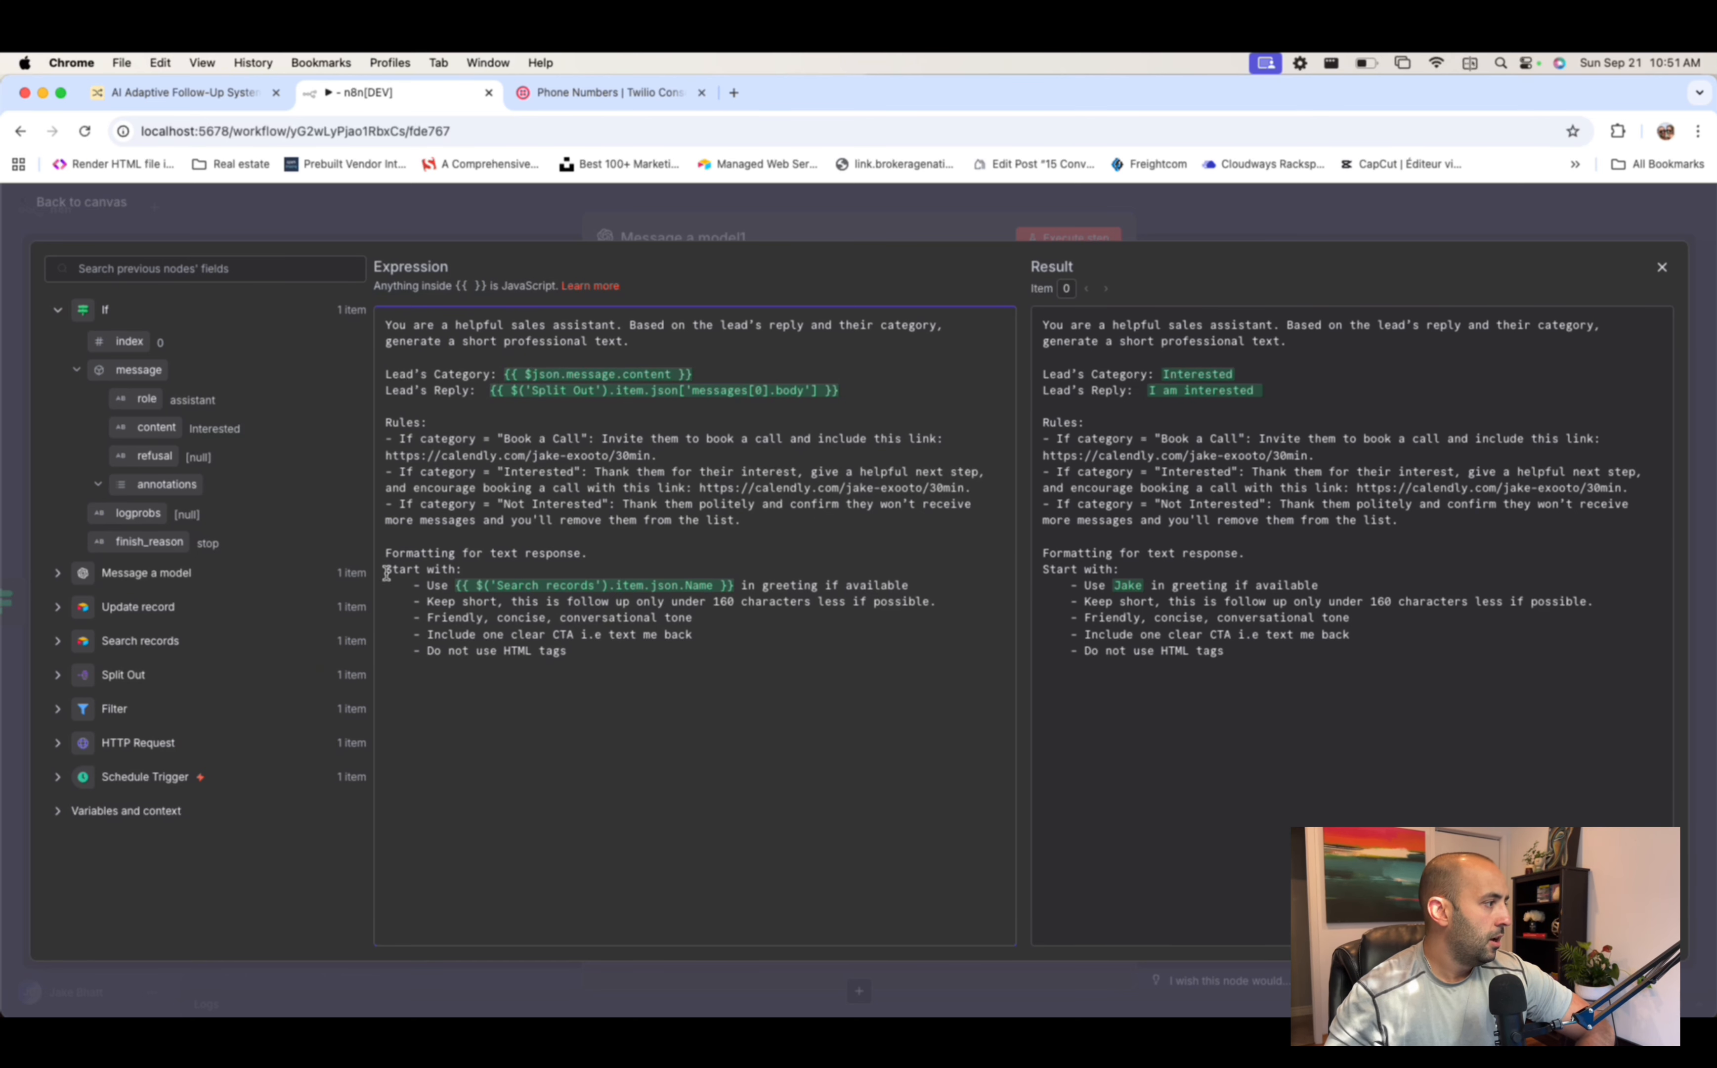
drag(384, 554, 689, 549)
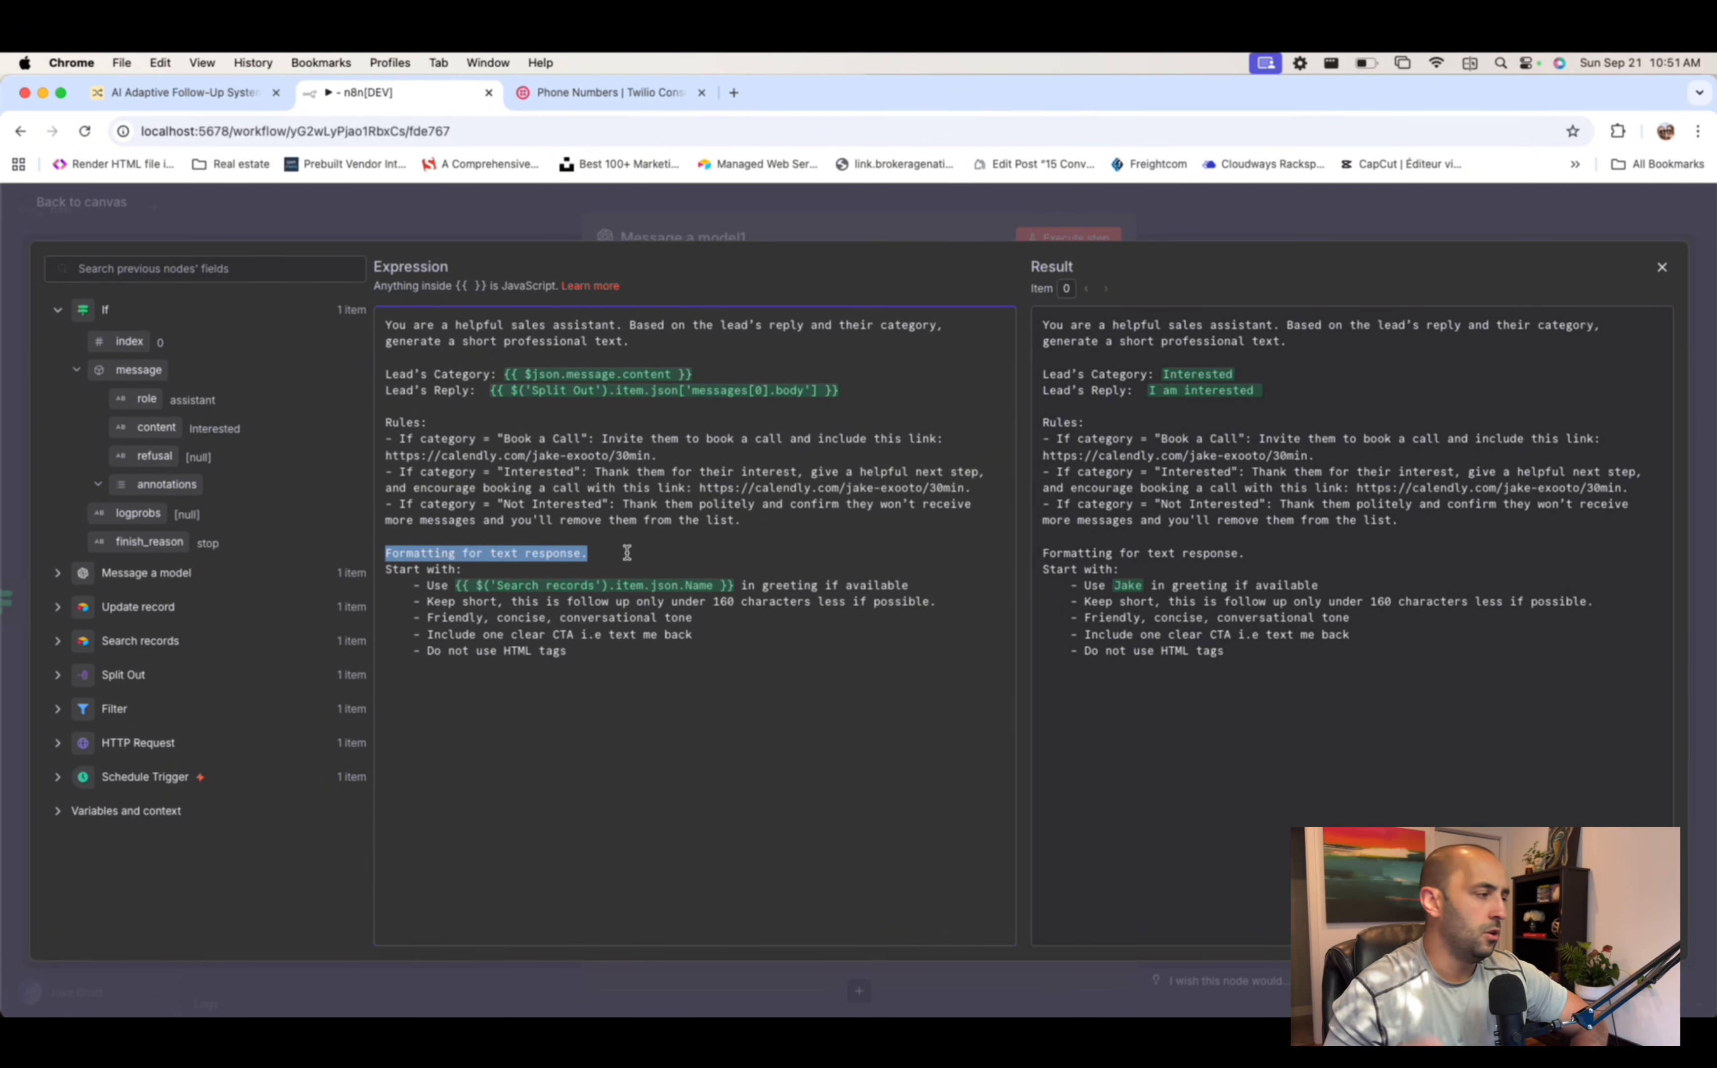
click(466, 567)
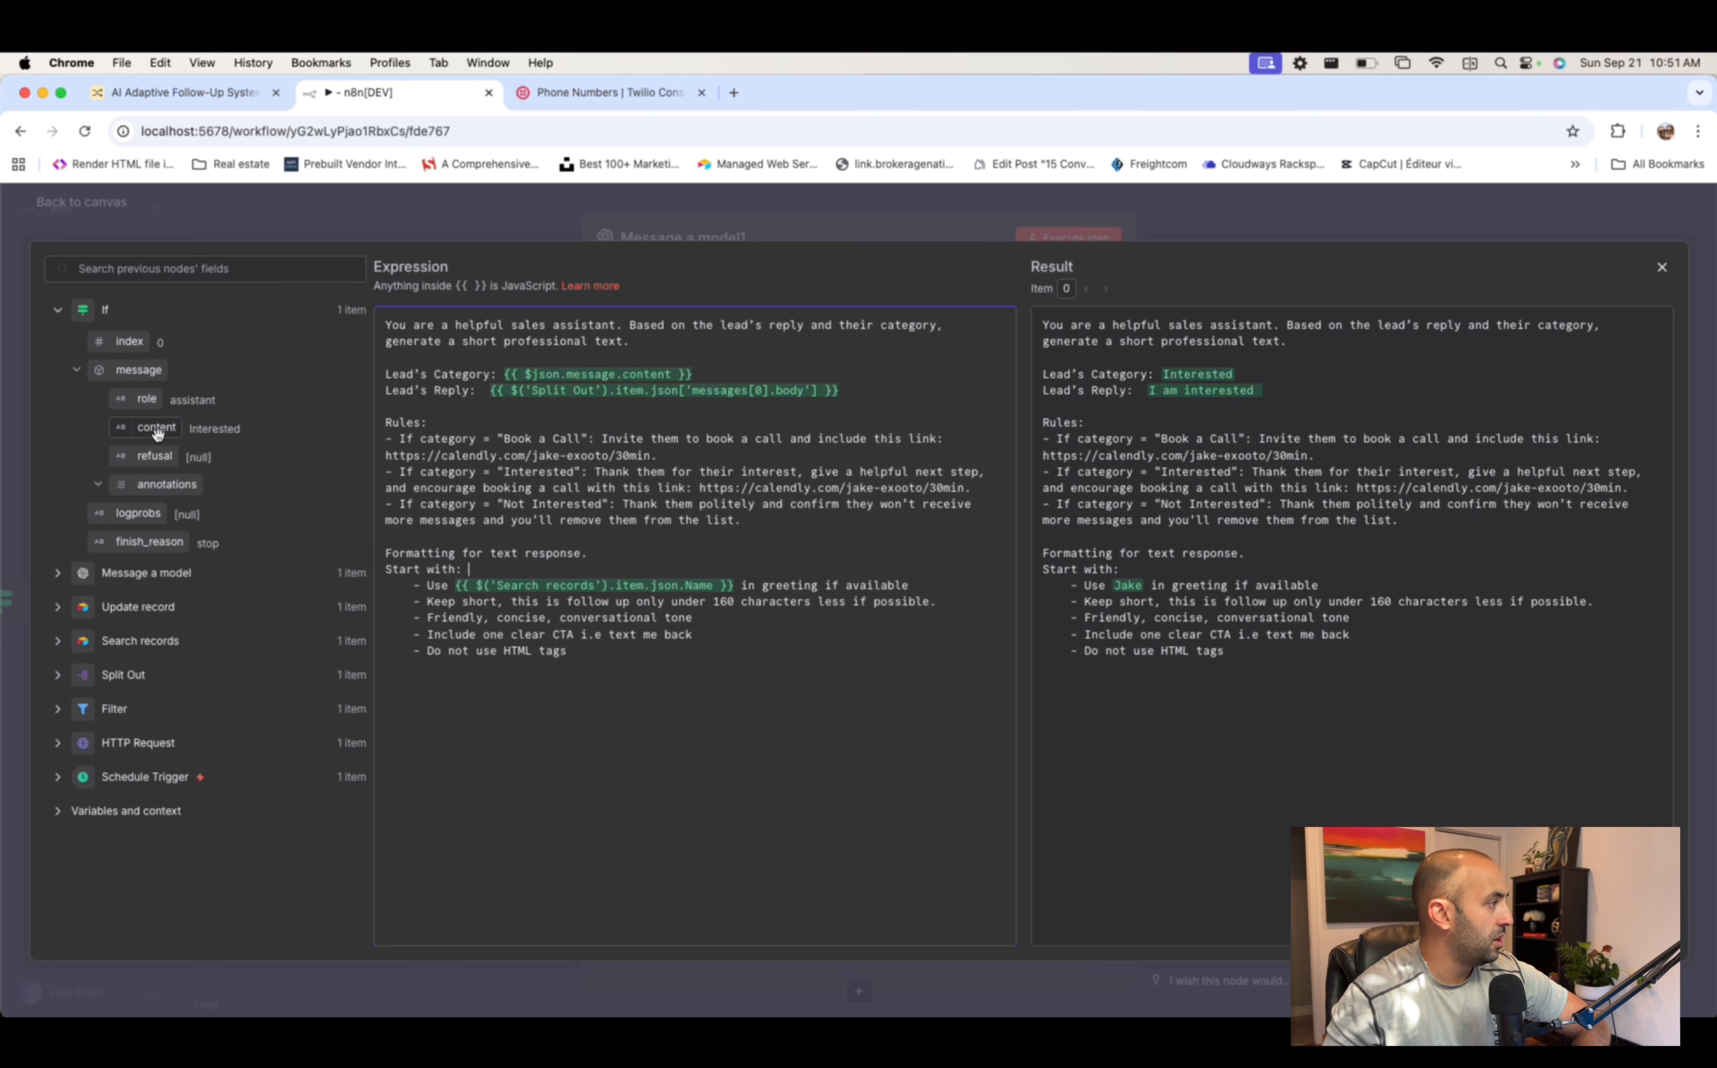
- Expand Search records in the input data, check the tone and call-to-action rules, and close the editor
click(57, 641)
scroll(84, 639, down, 3)
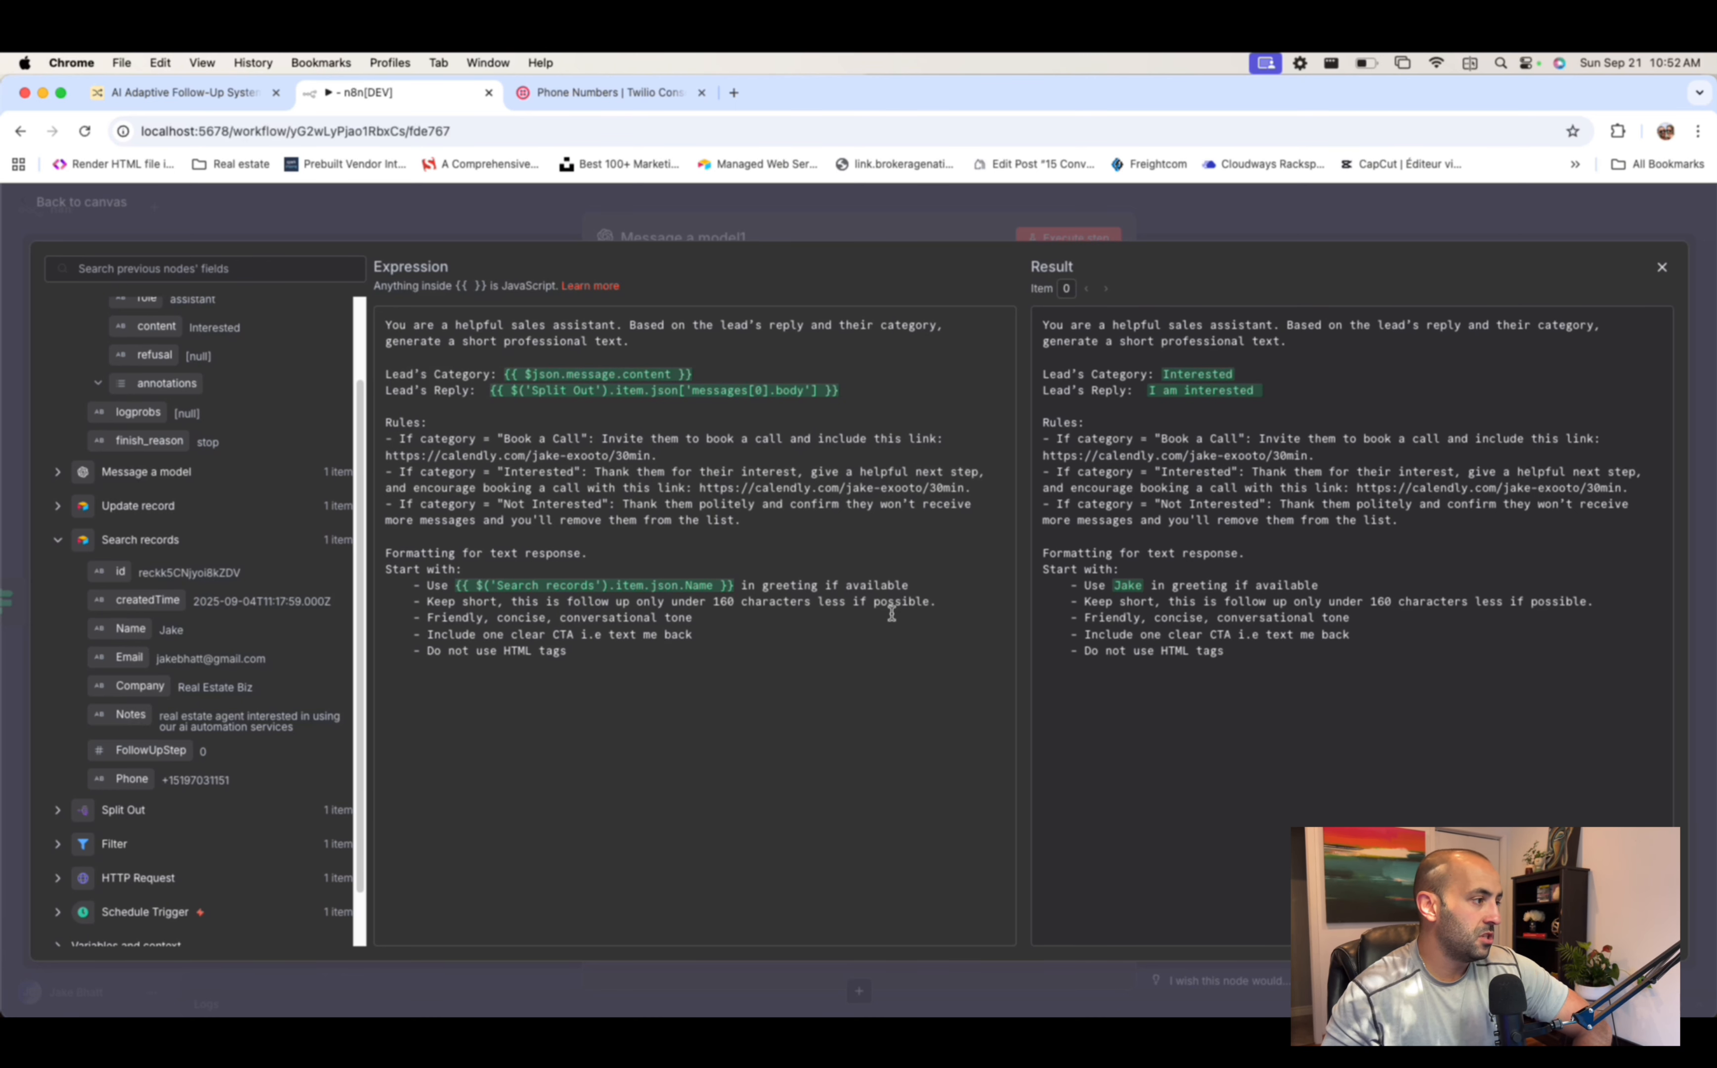
drag(428, 620, 816, 613)
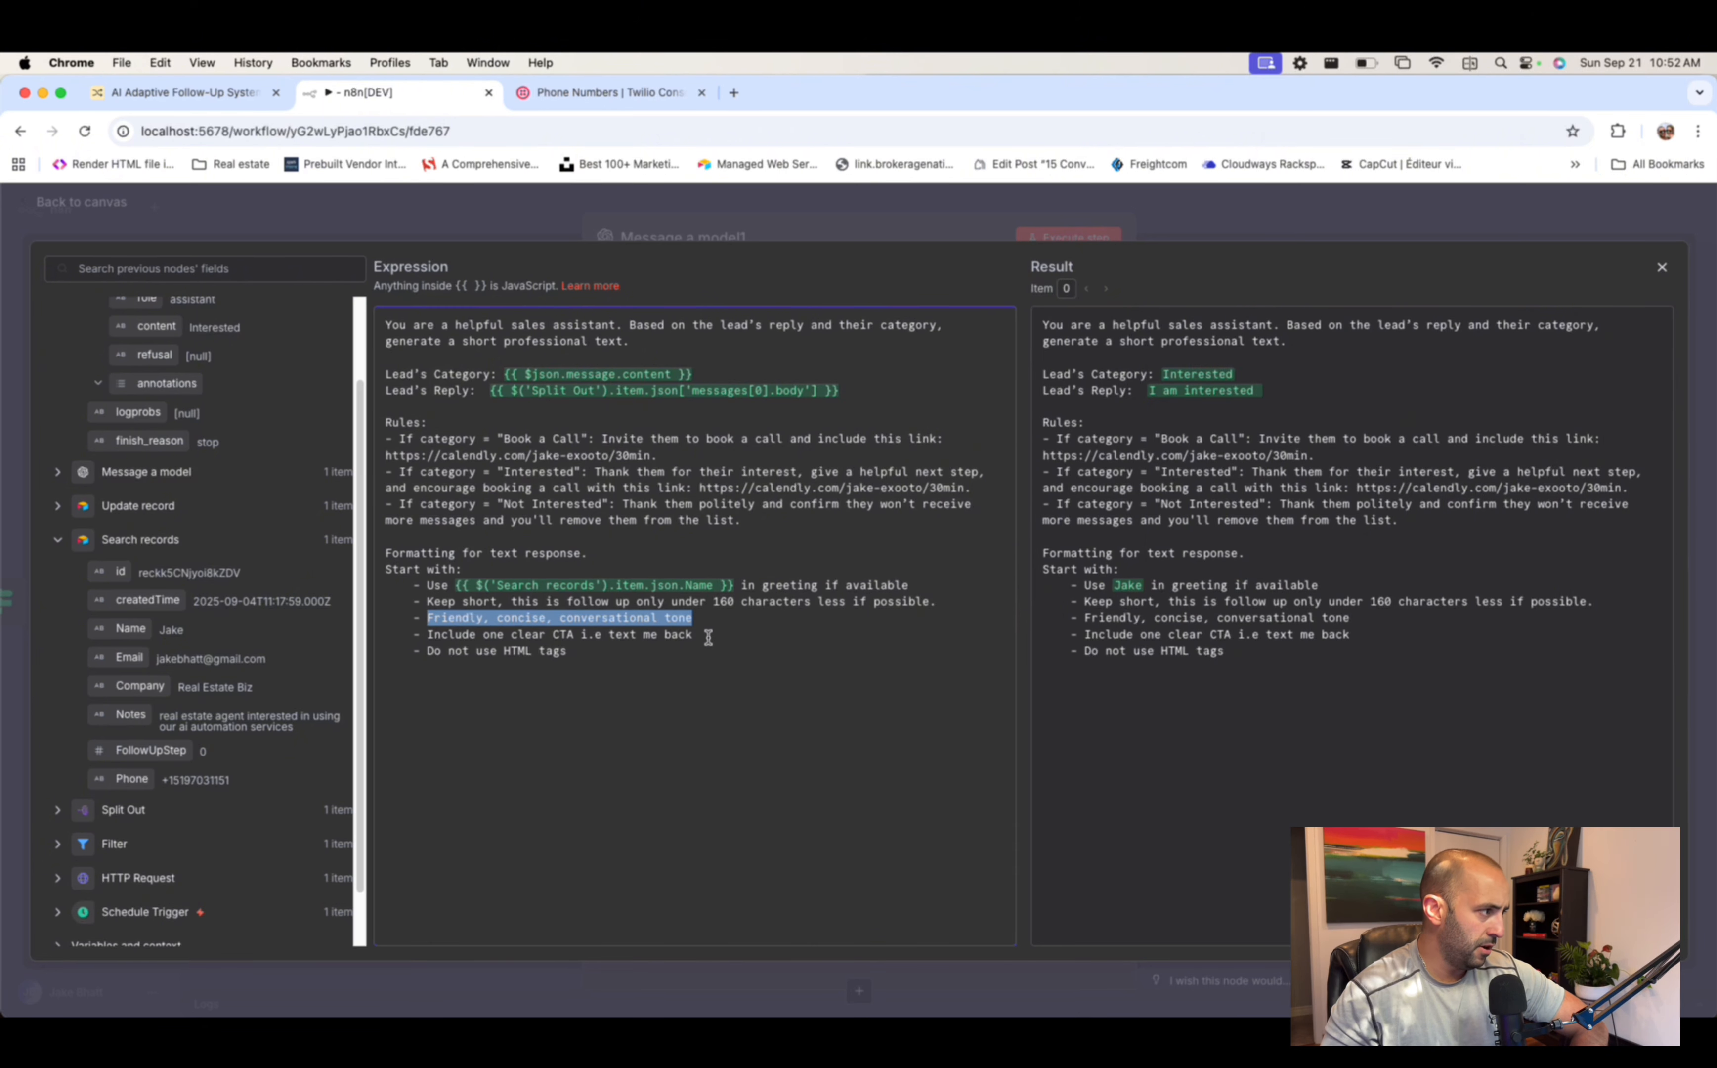
drag(711, 636, 456, 636)
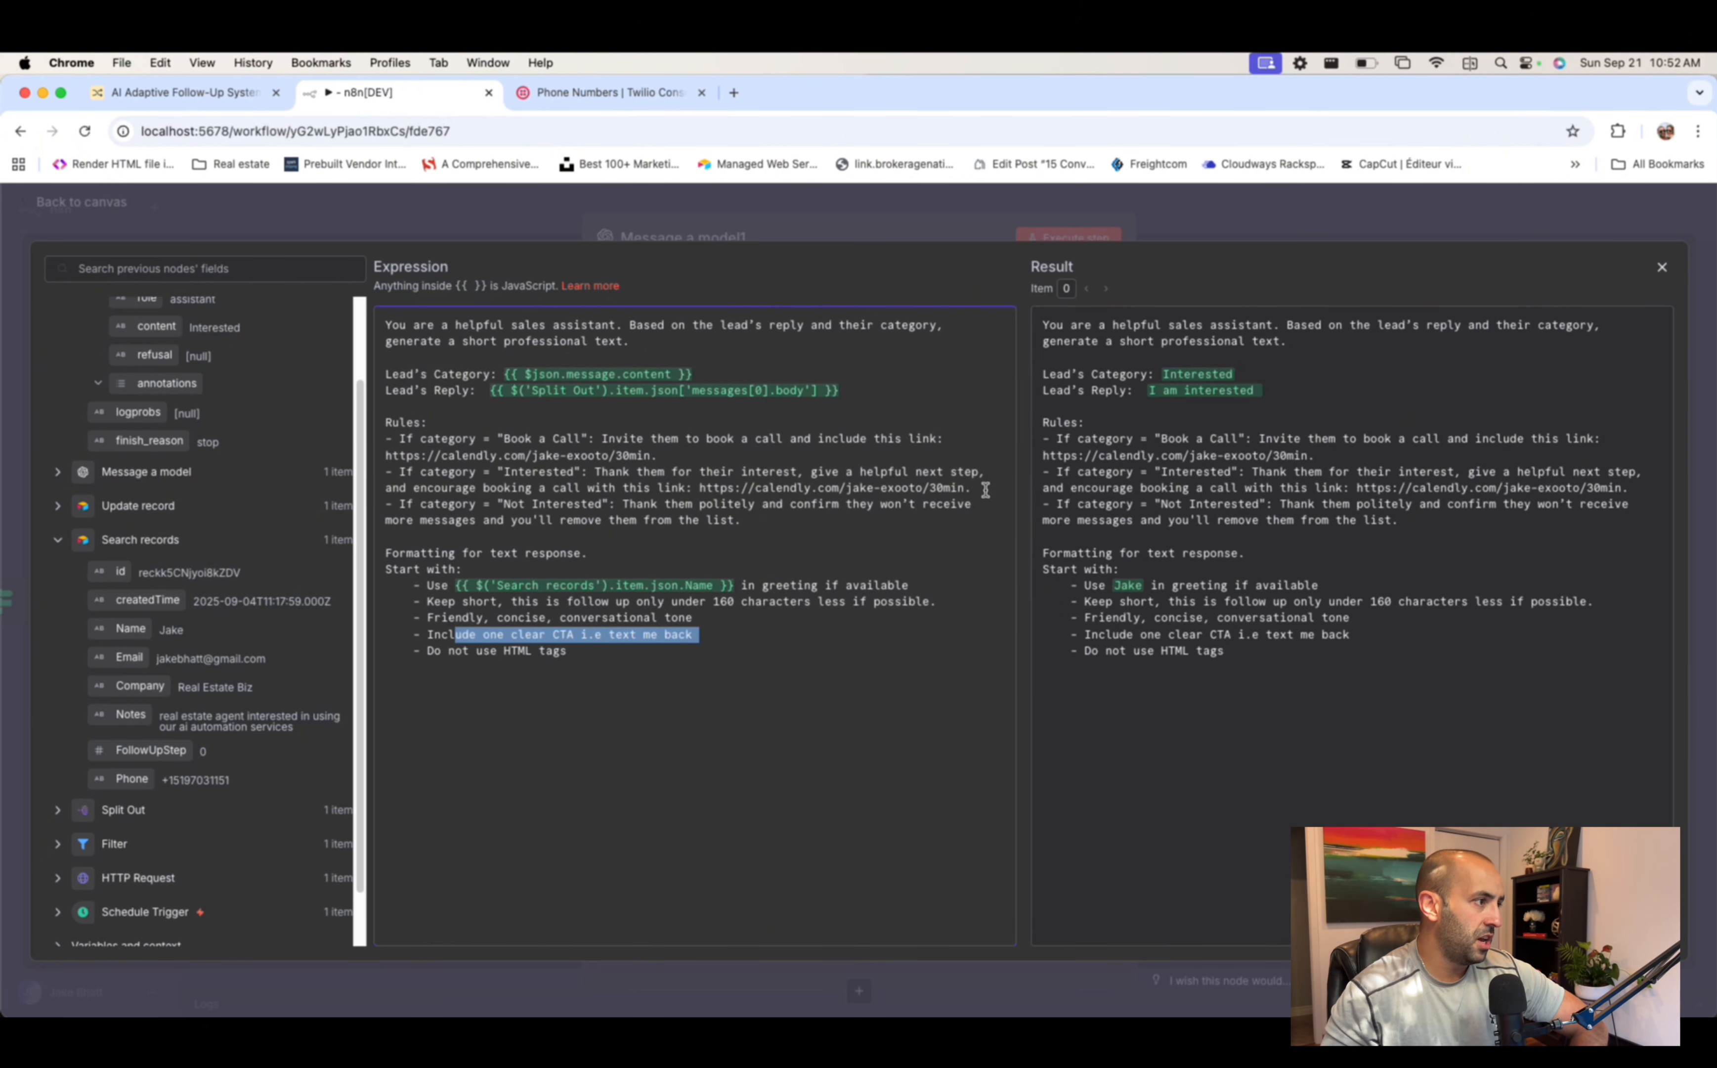
drag(985, 489, 721, 486)
click(590, 656)
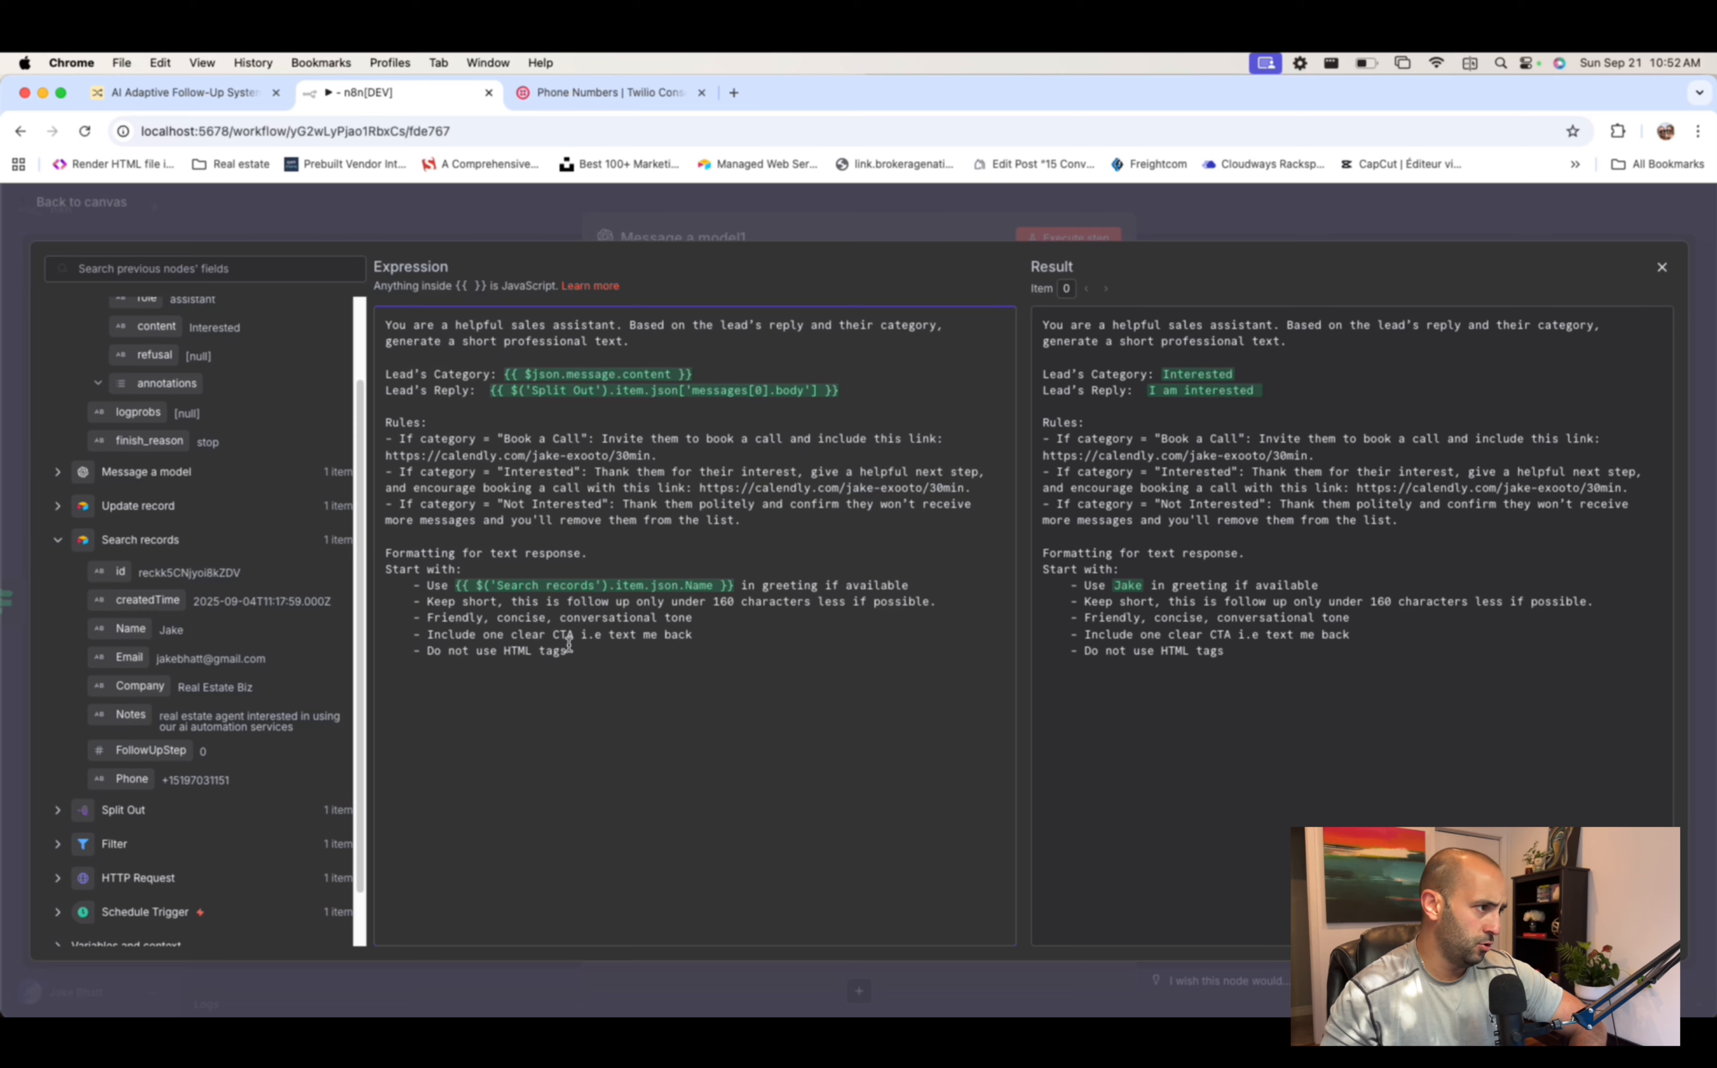
click(1128, 220)
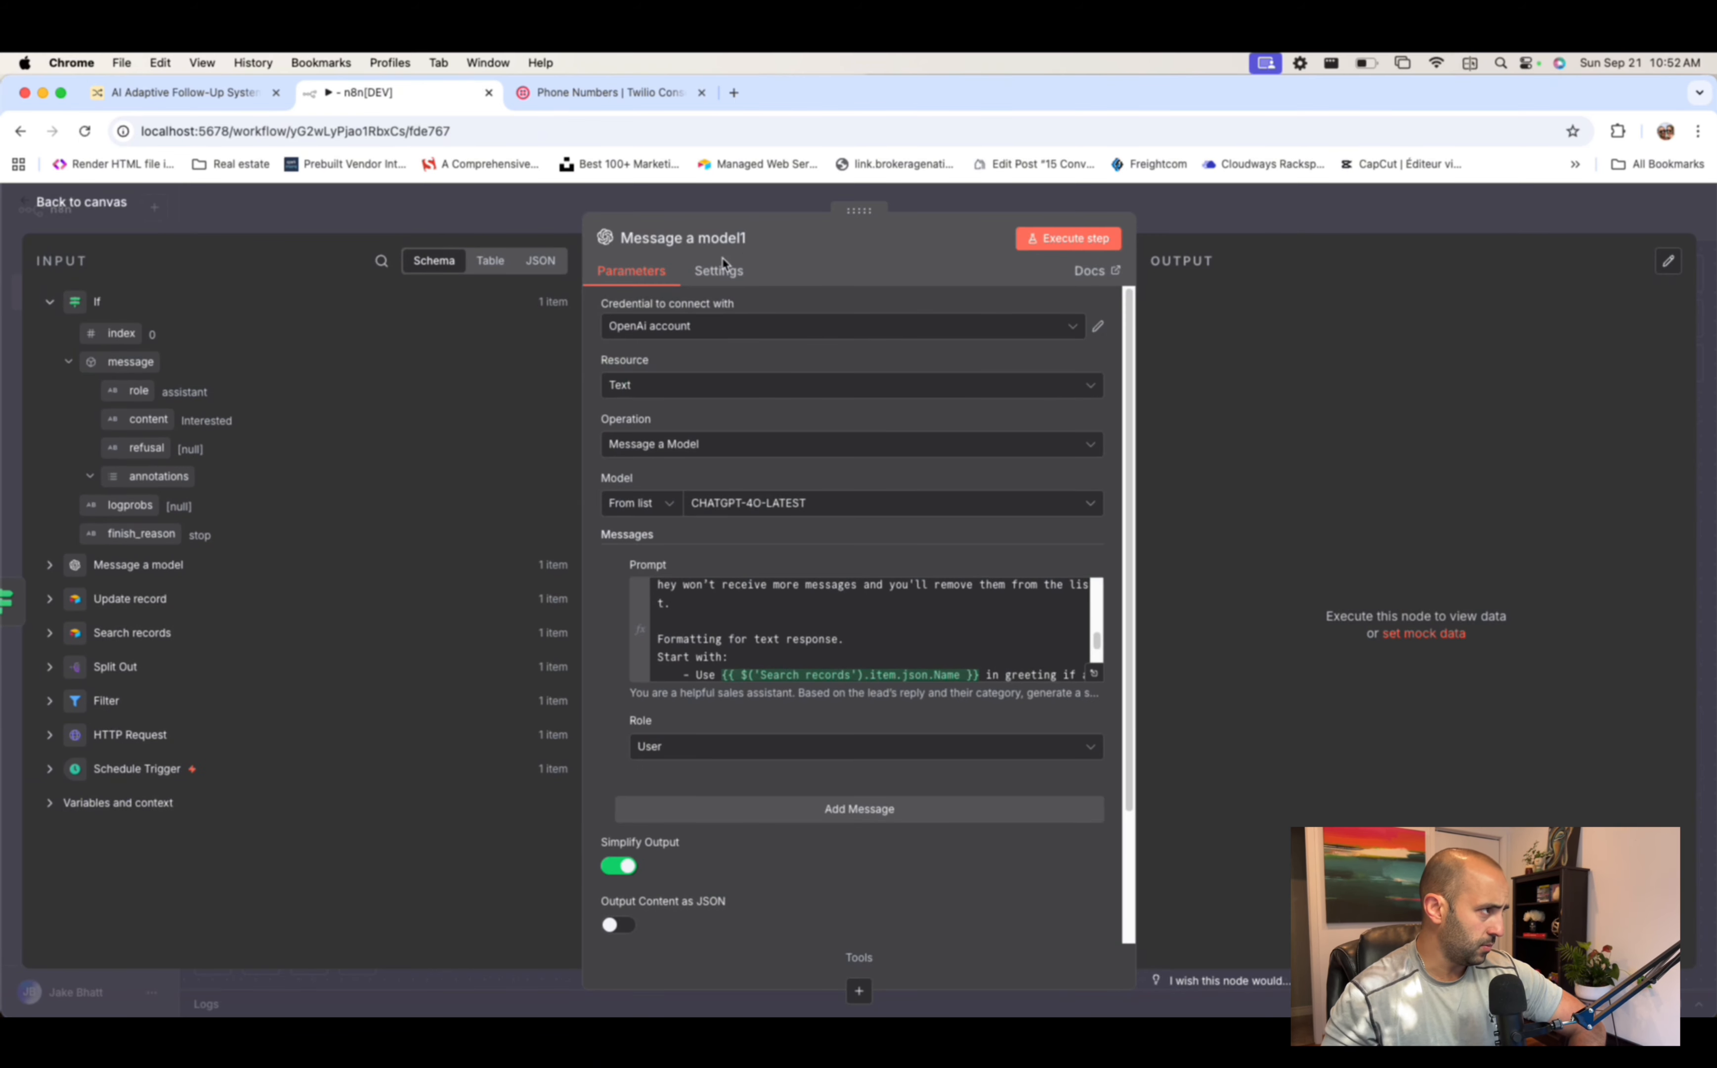
- Rename the second OpenAI node 'Create Your Message' and place it beside the If node
click(734, 238)
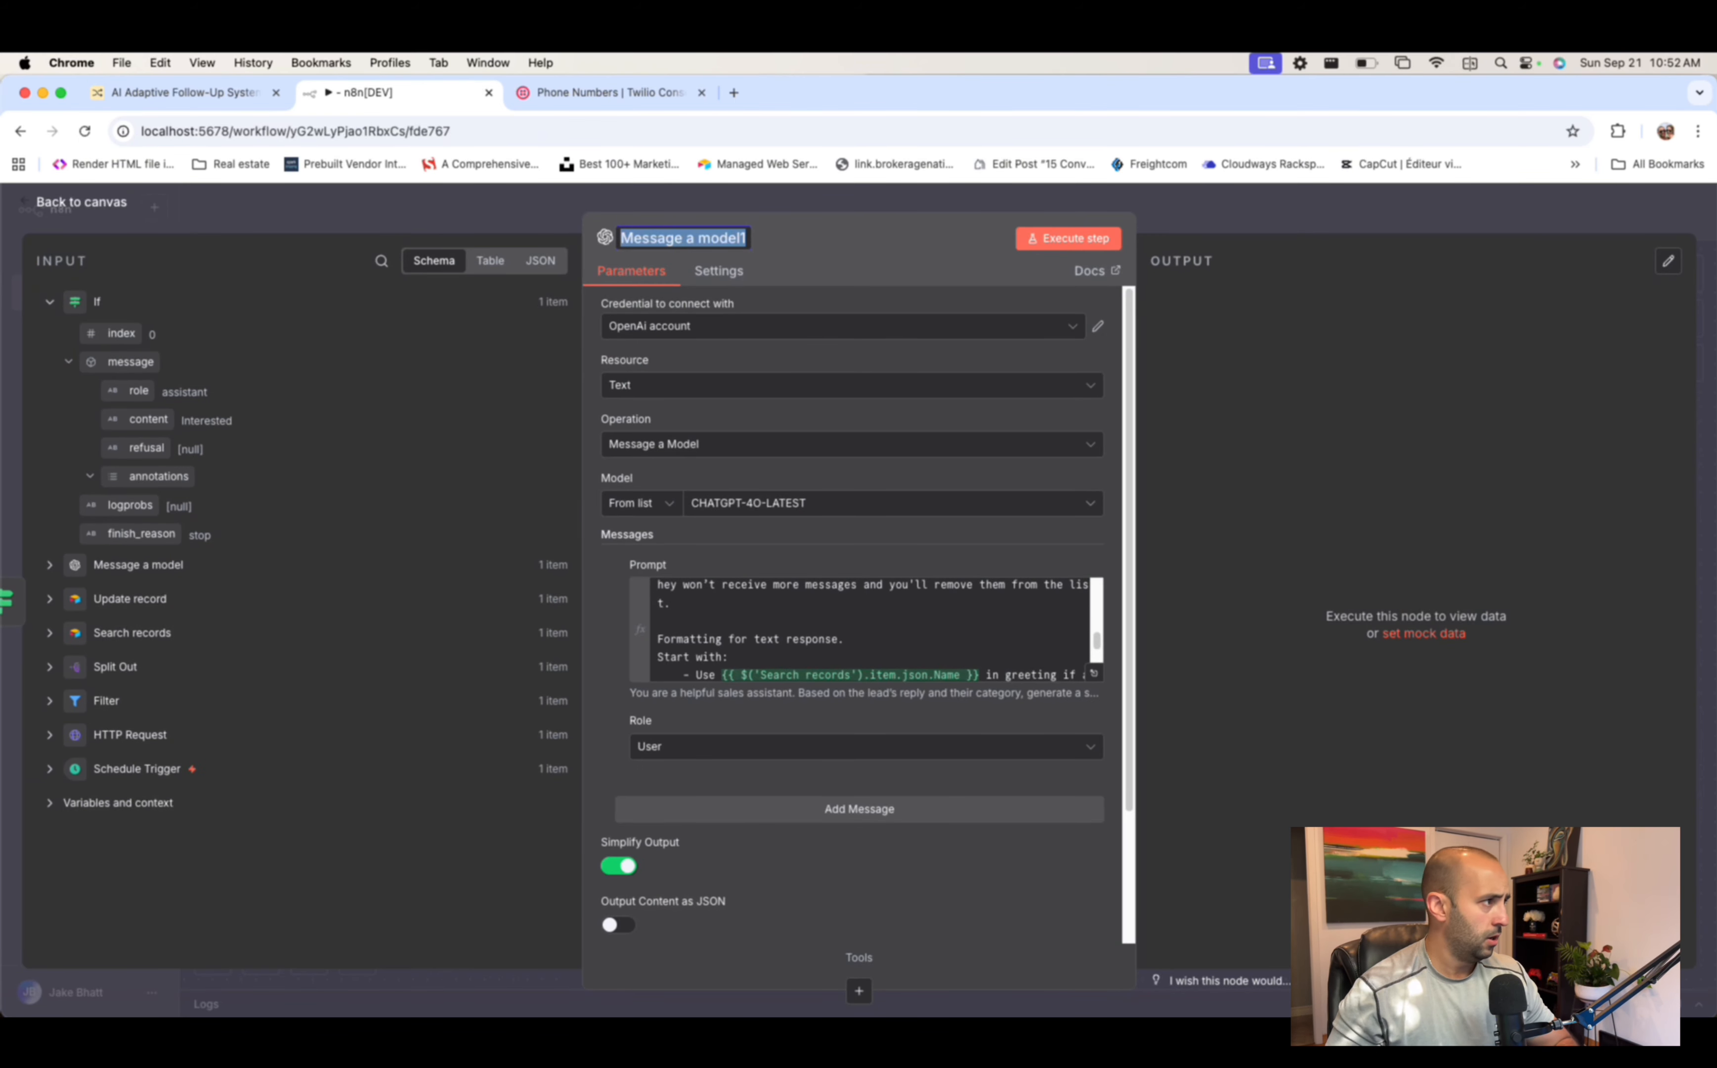
text(Ce)
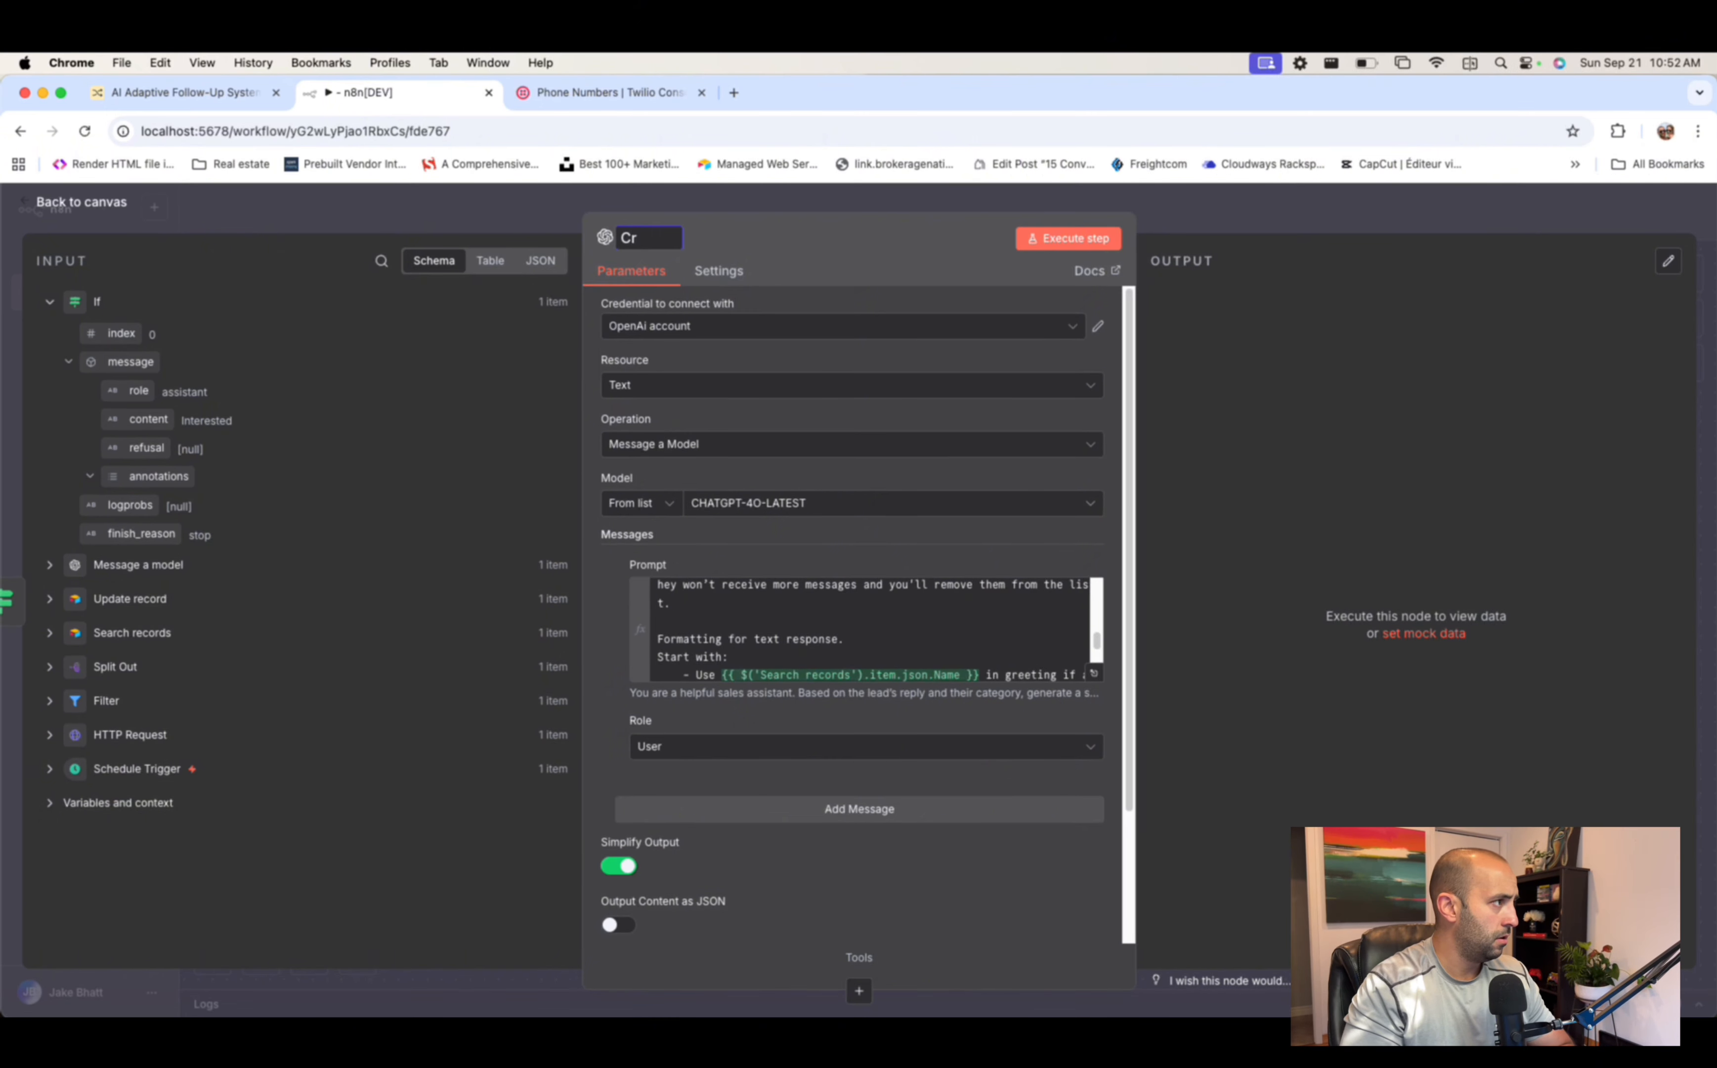
text(eate Your Message)
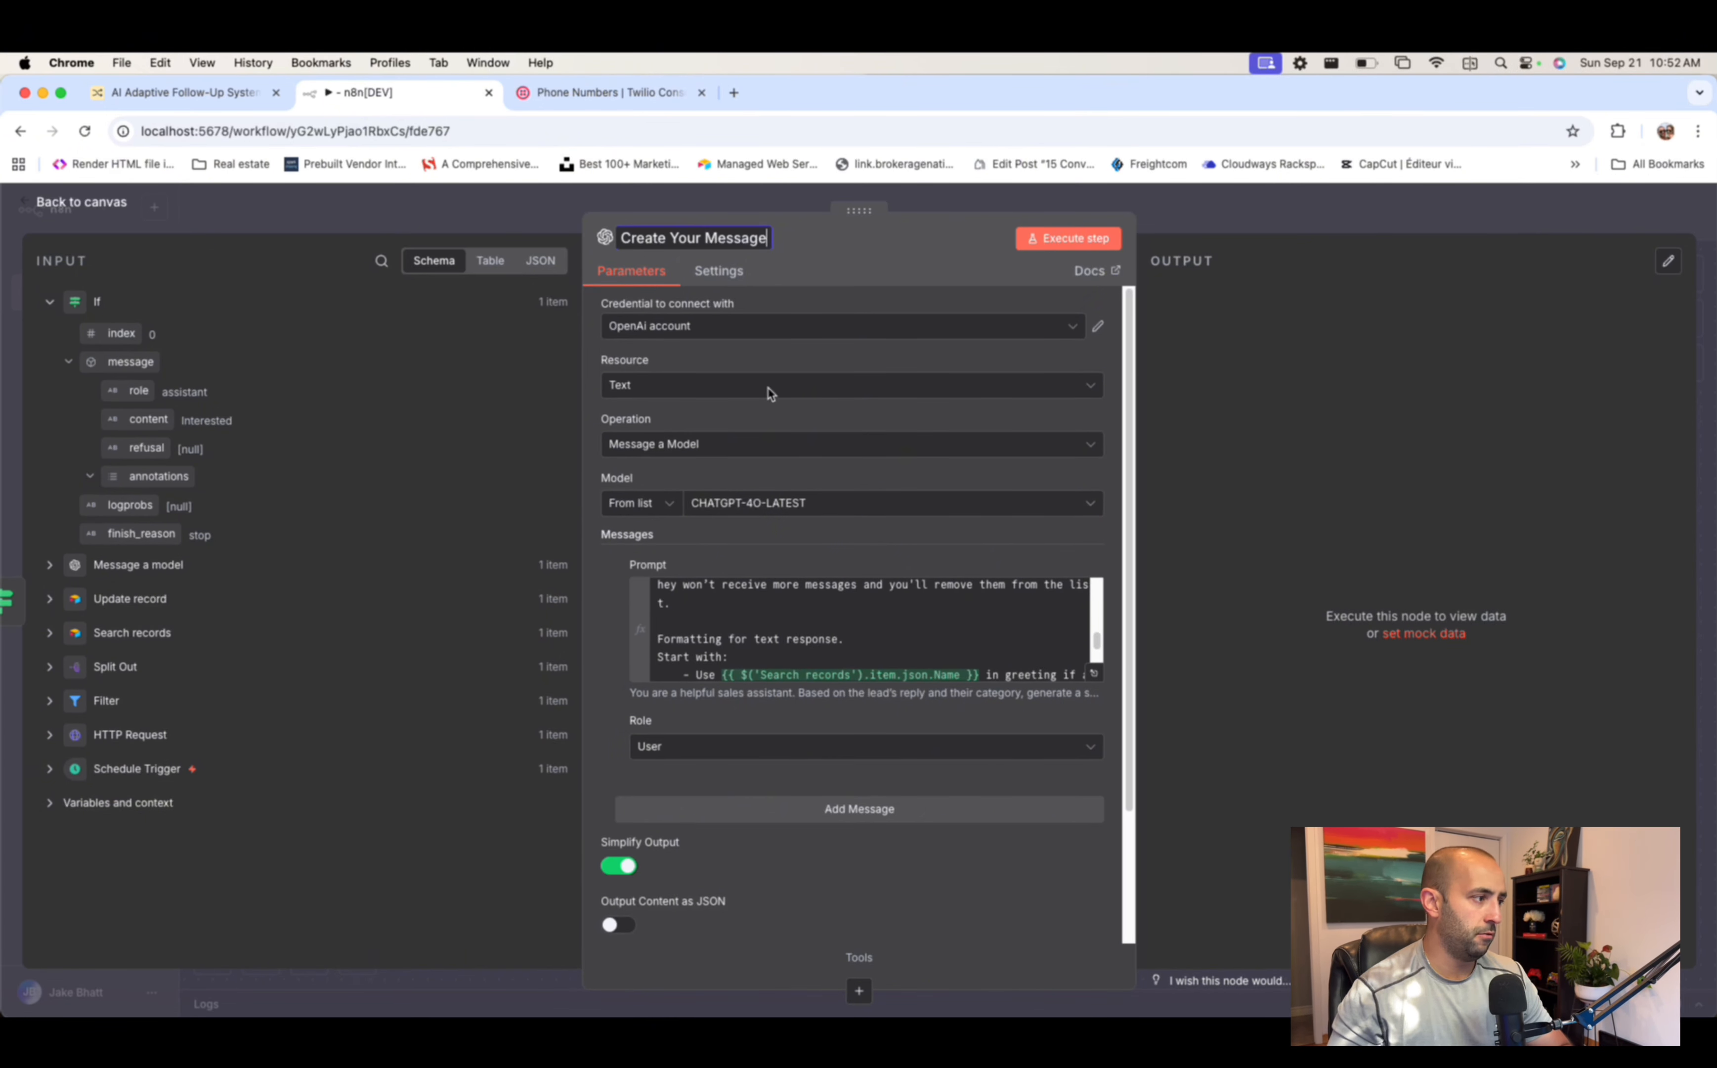
scroll(922, 421, down, 3)
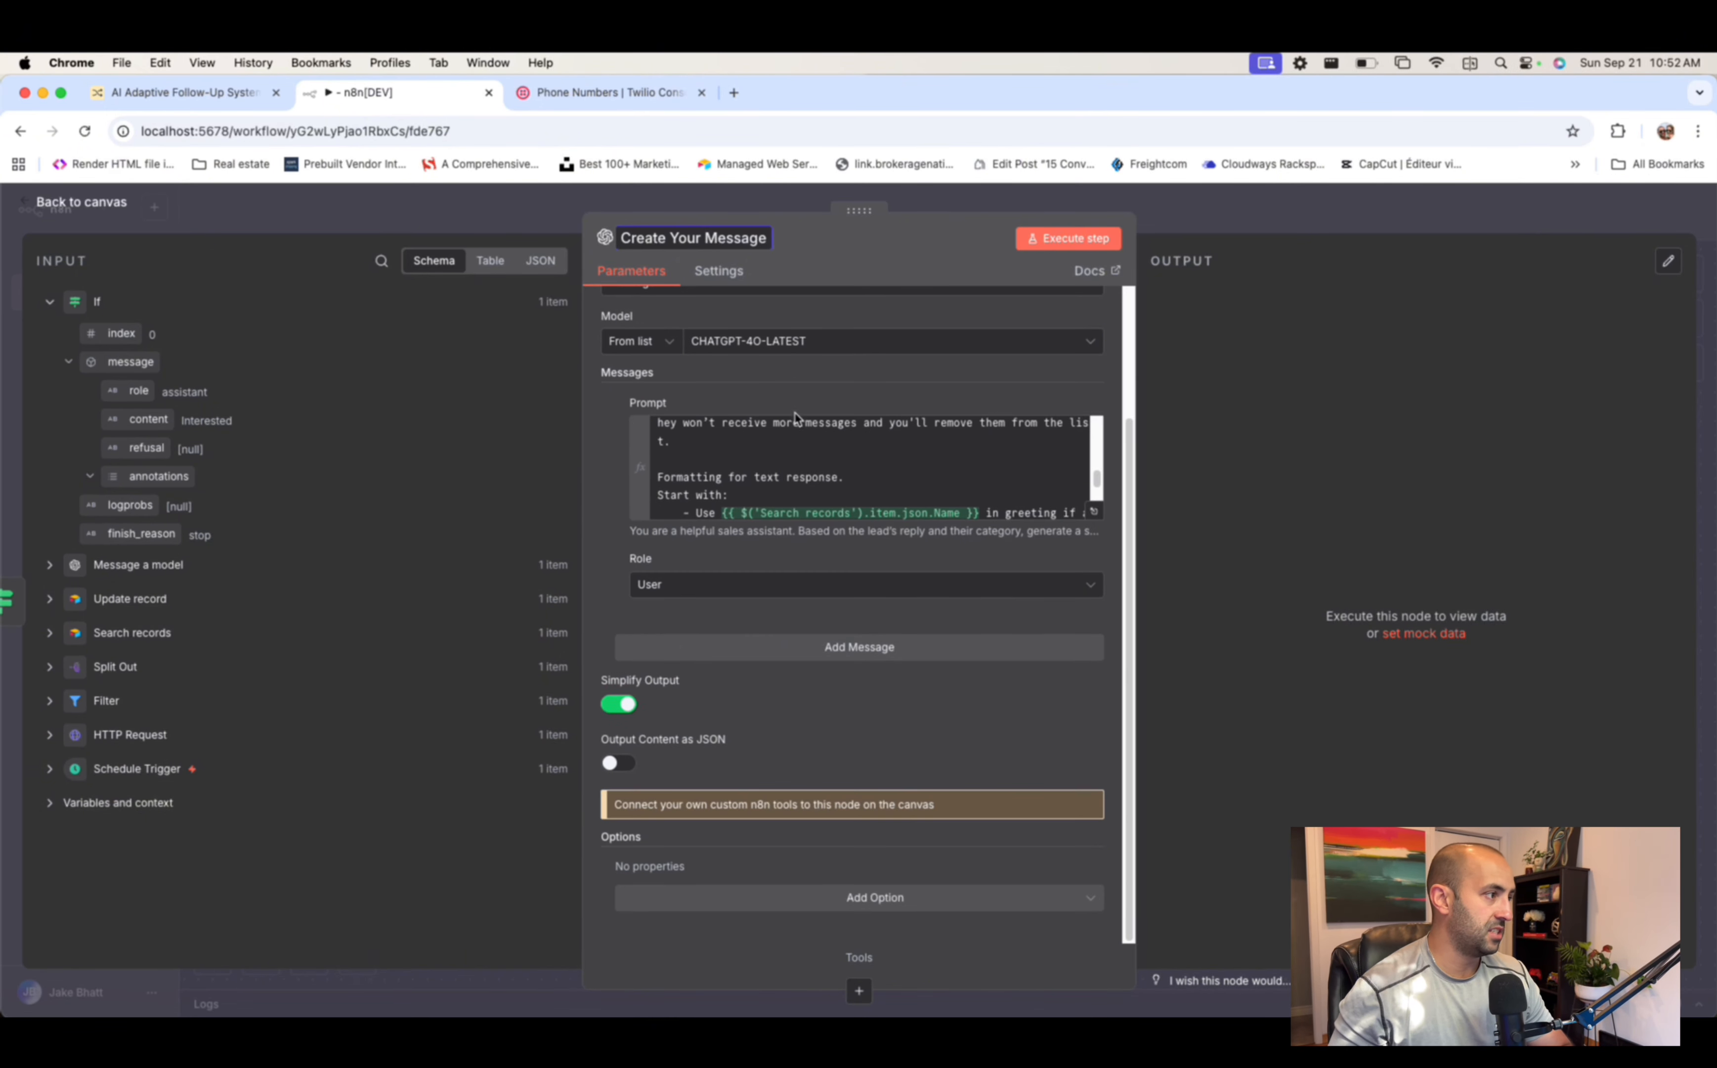
scroll(933, 498, down, 3)
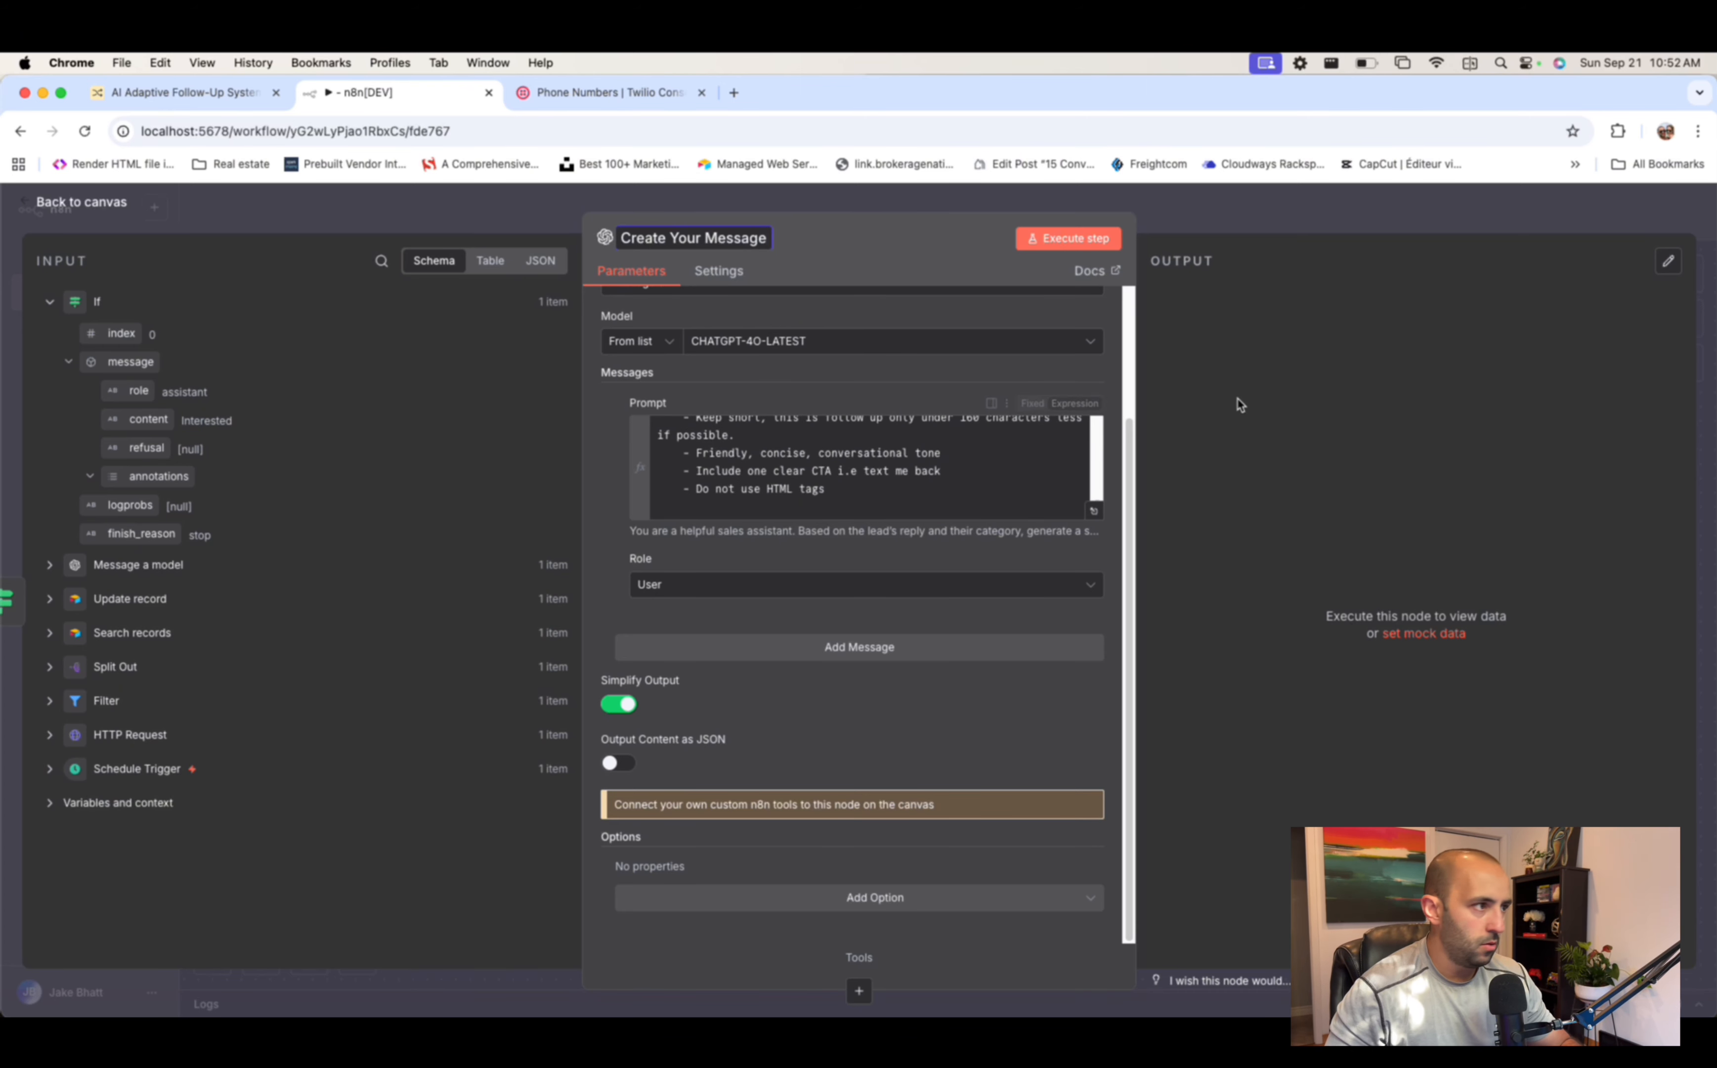
click(826, 248)
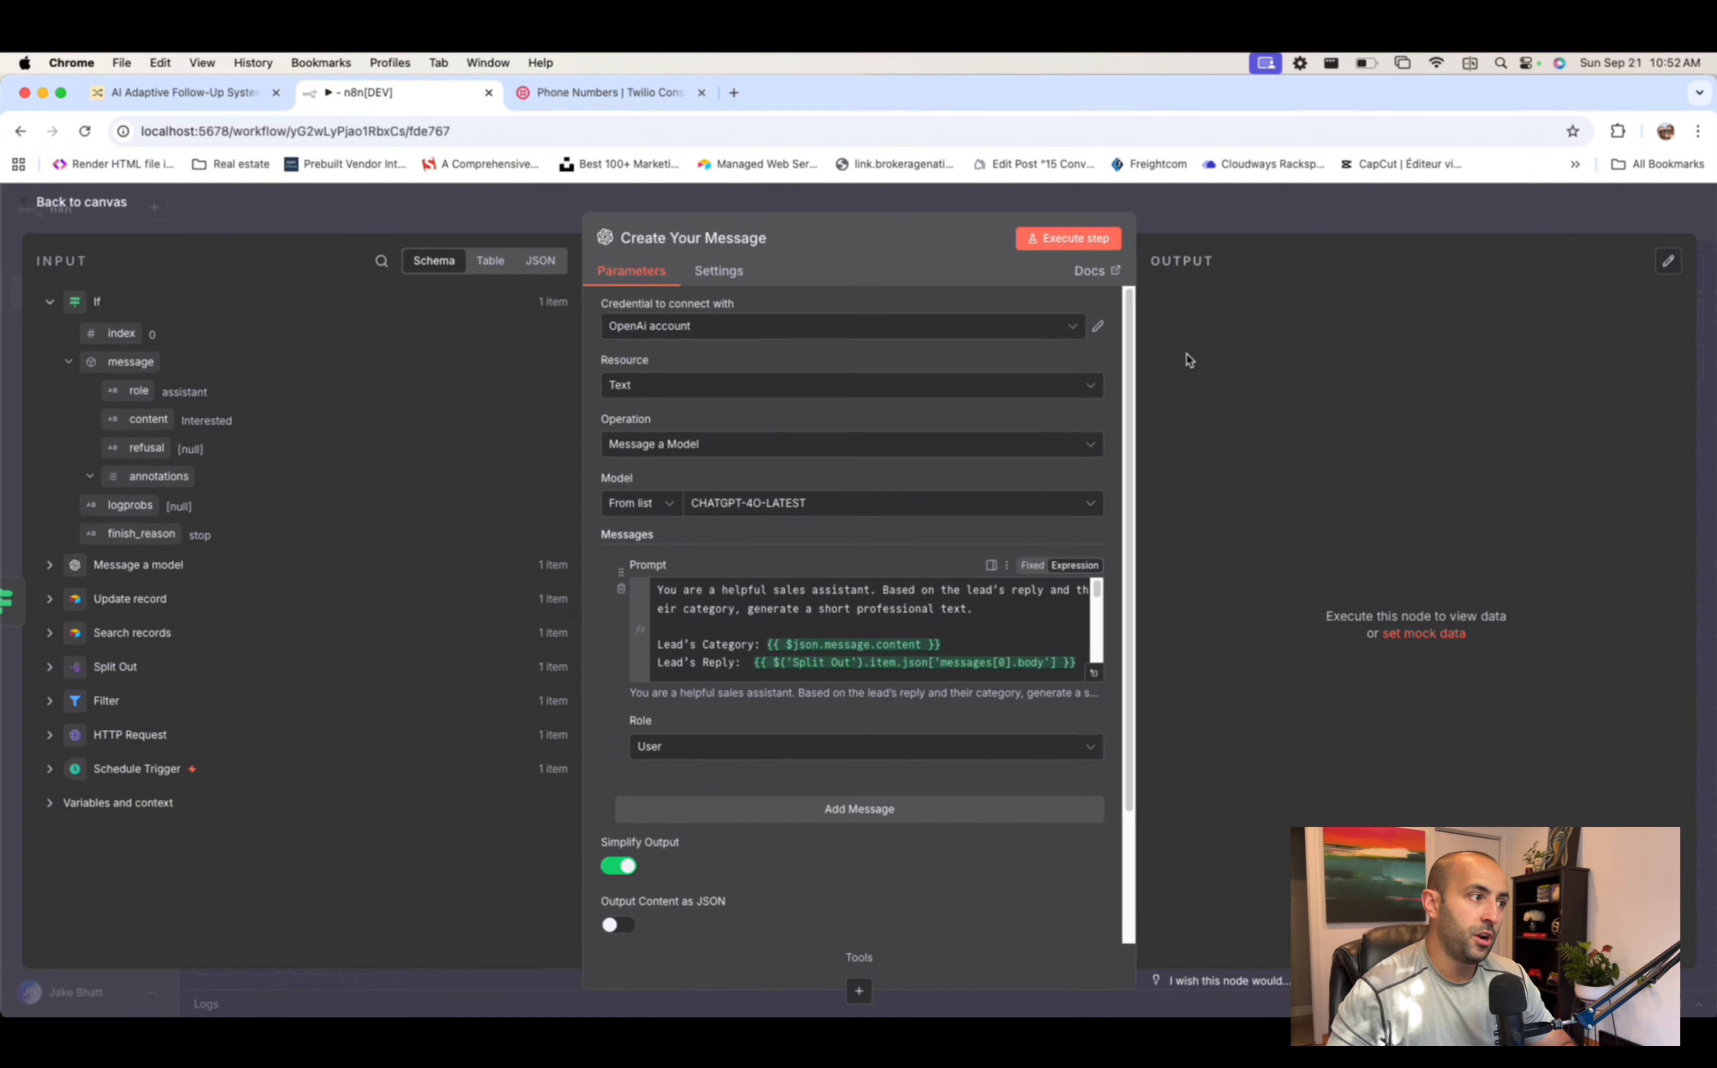
key(Escape)
drag(627, 634, 689, 706)
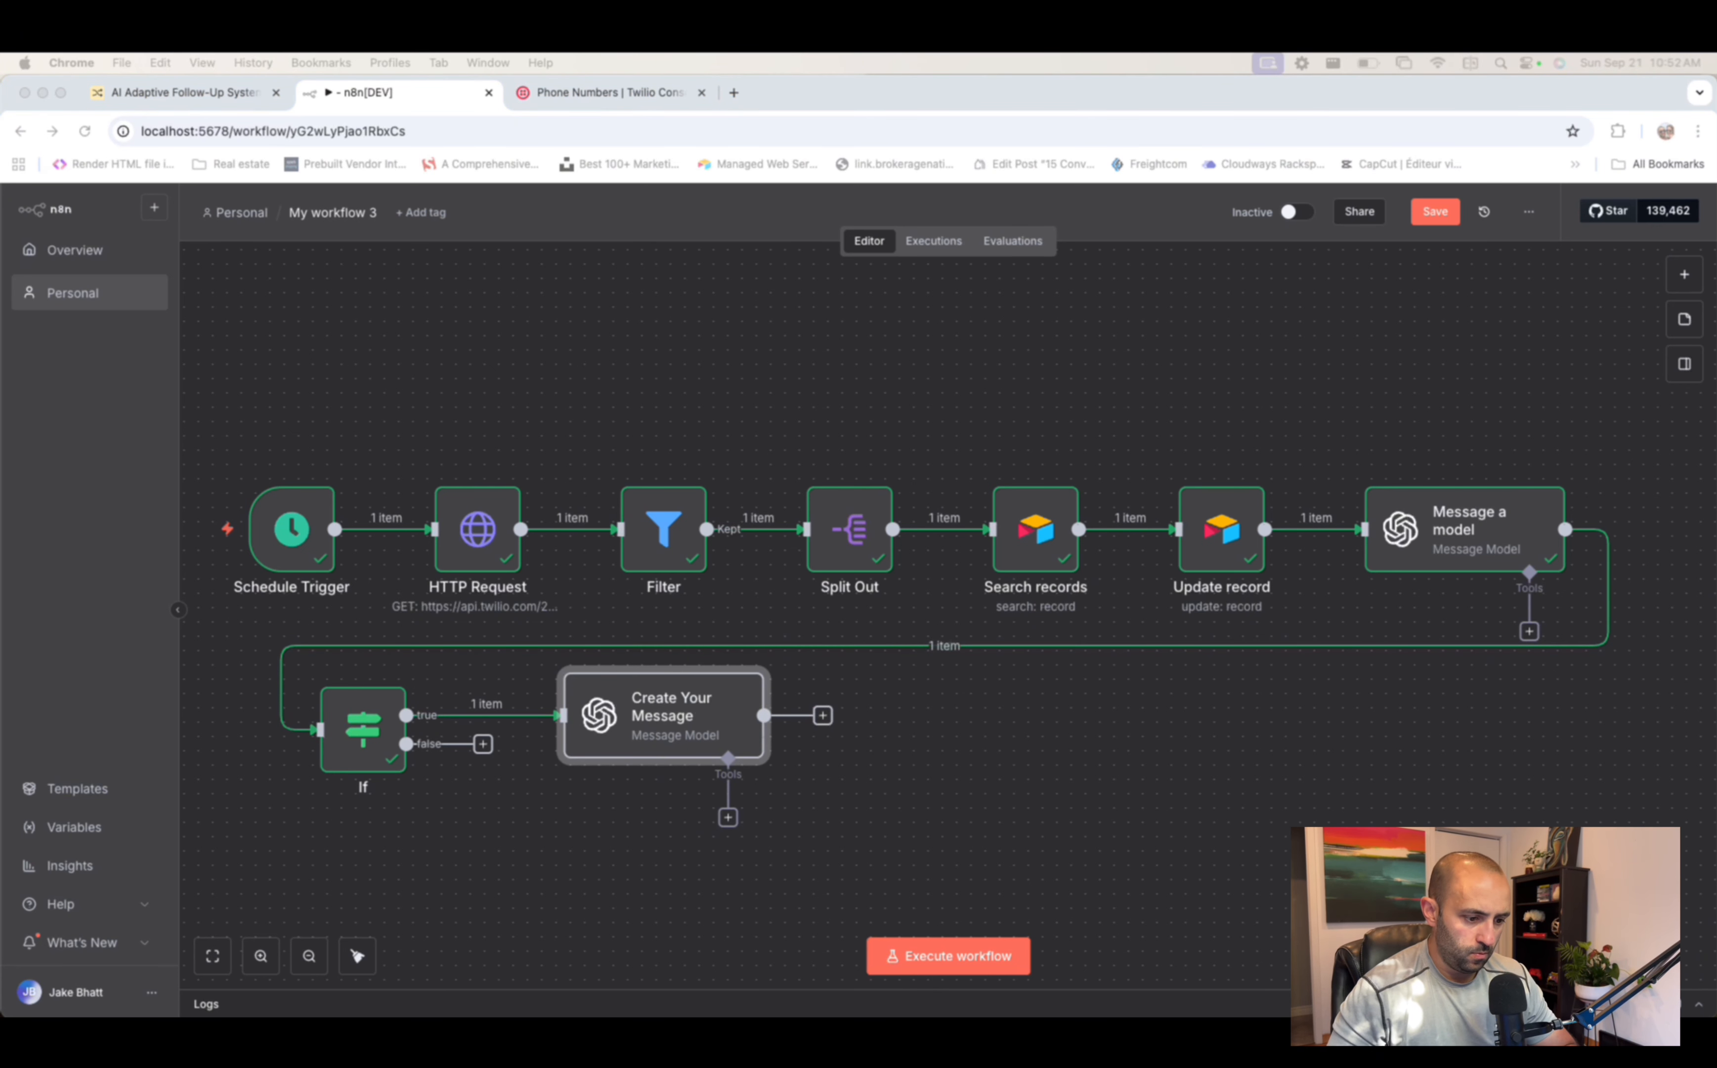
- Add a Twilio send-SMS step after Create Your Message
click(823, 715)
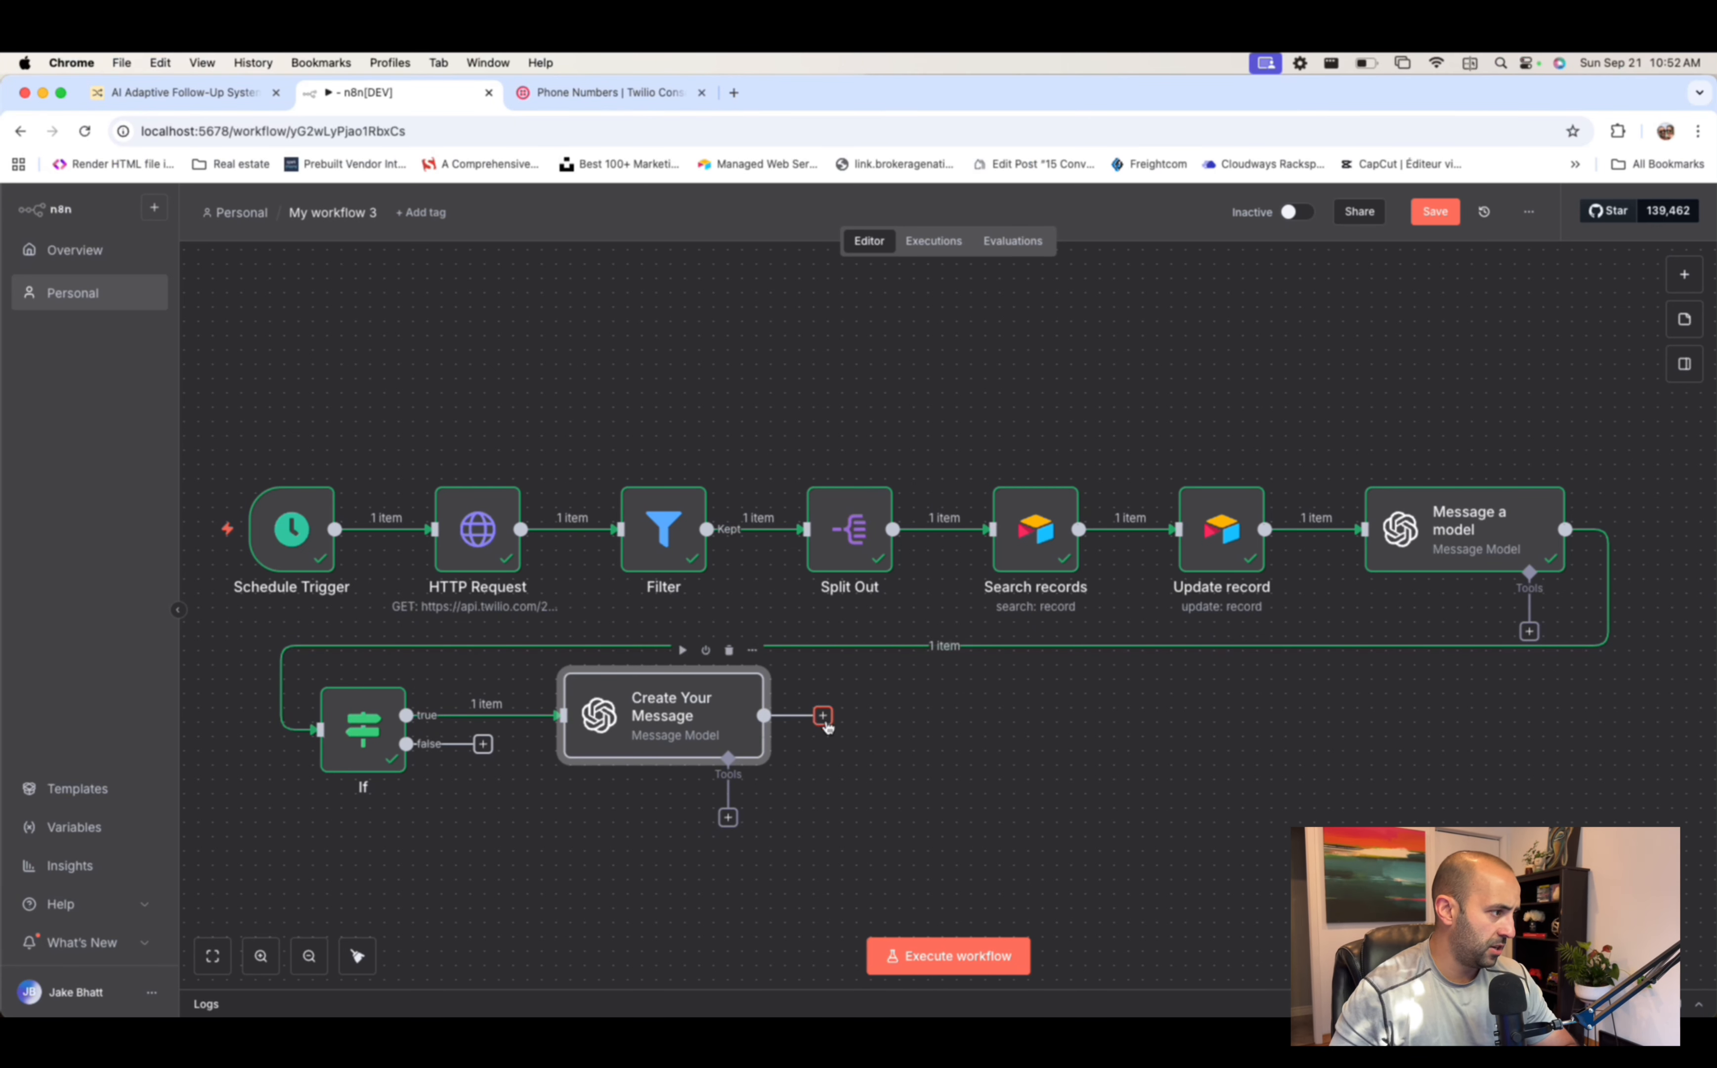
text(twilio)
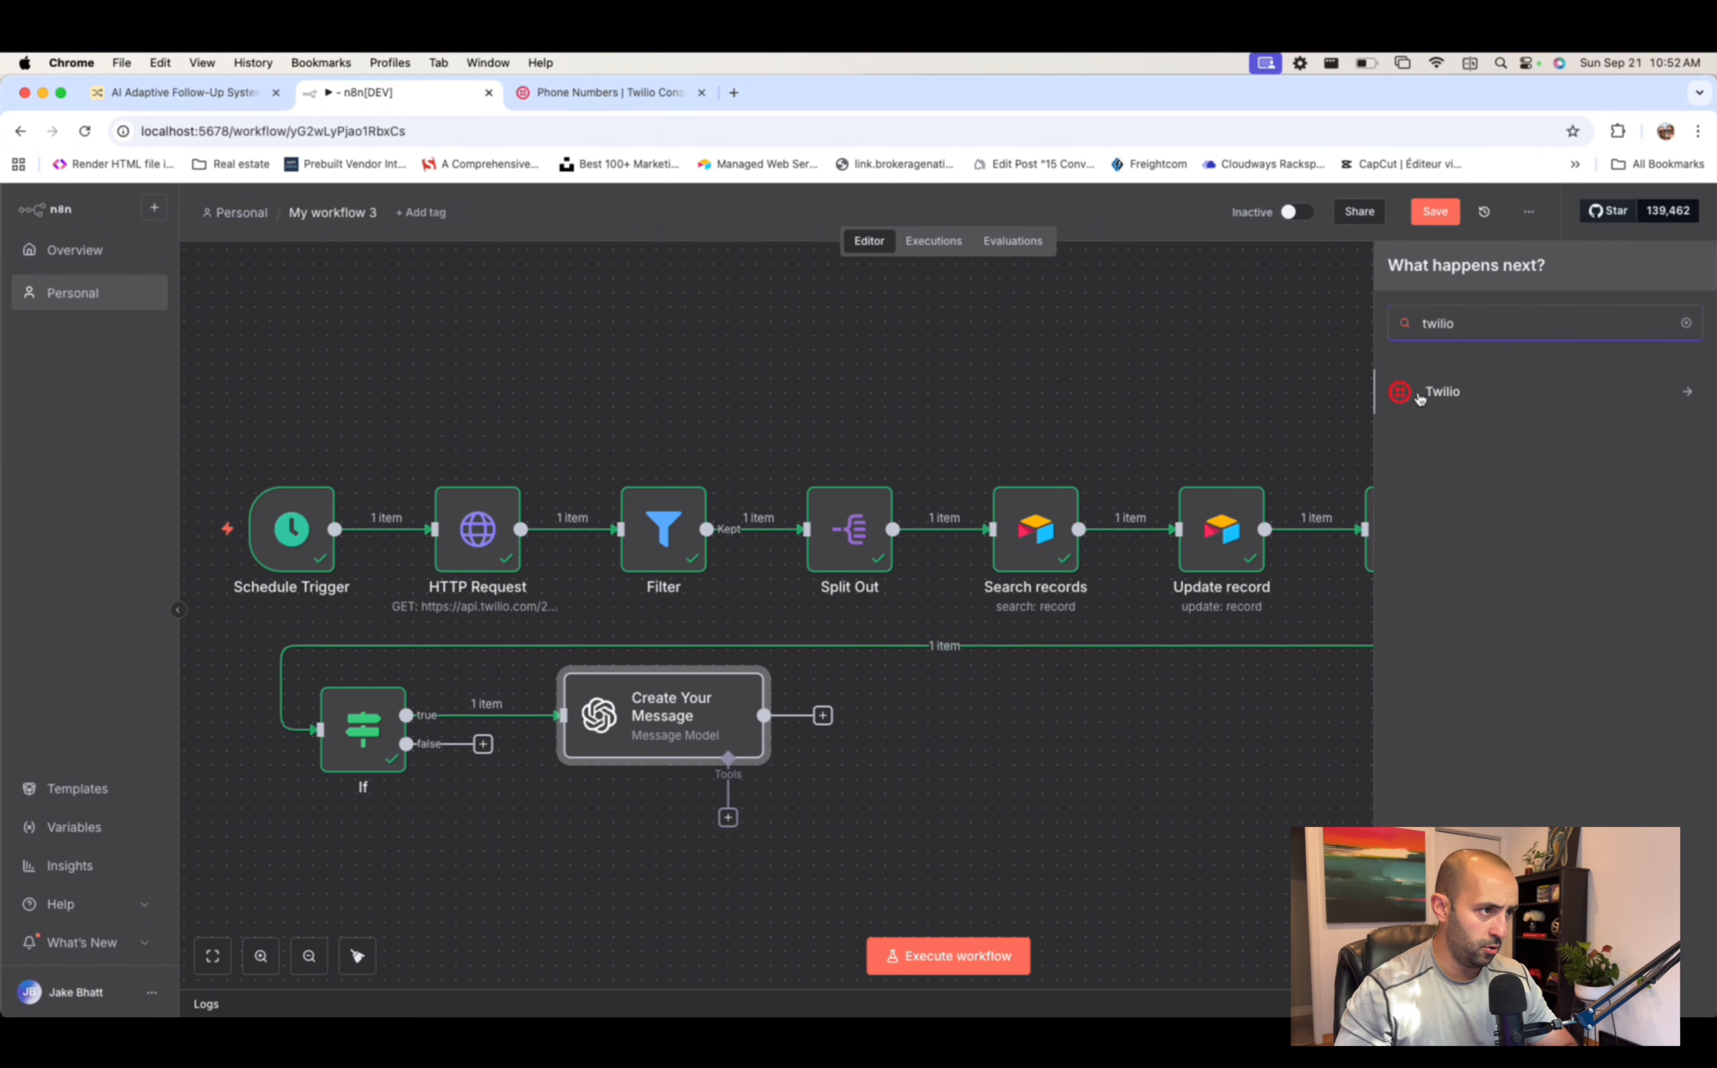
click(1444, 390)
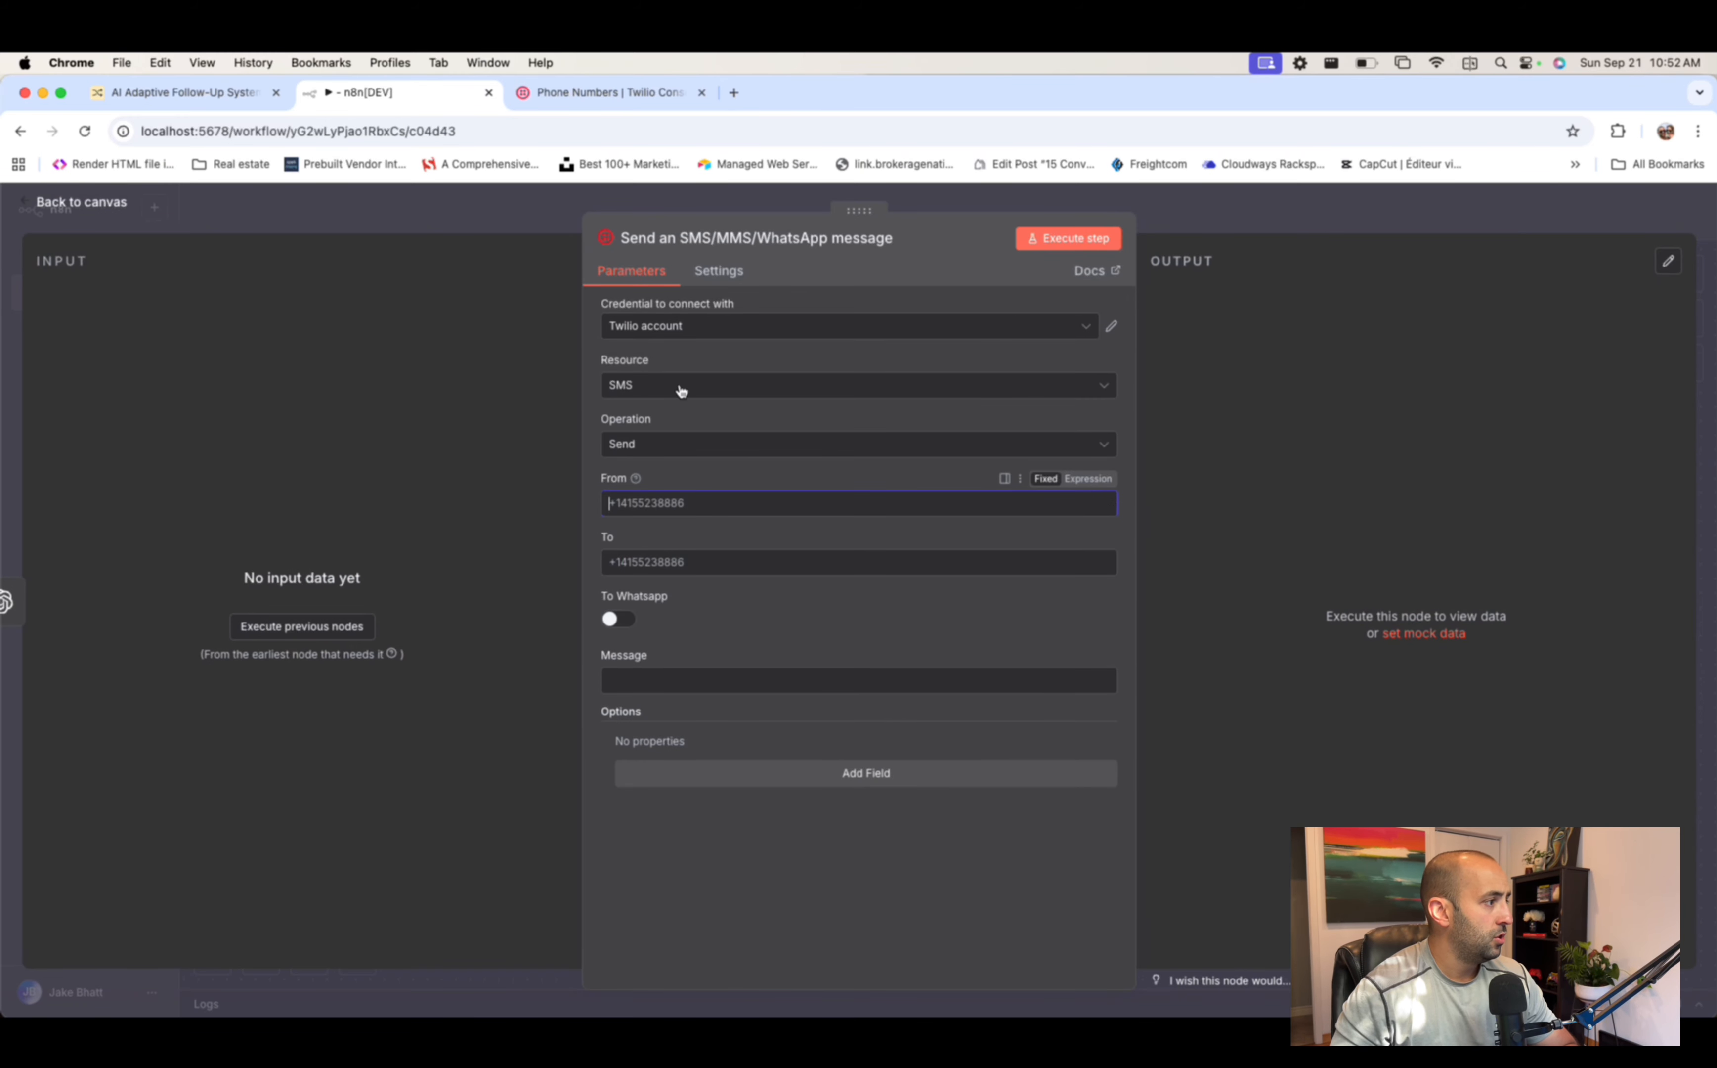
- Copy the Canadian Twilio number from the console into From without spaces, then run the earlier nodes
click(608, 94)
drag(362, 574, 249, 574)
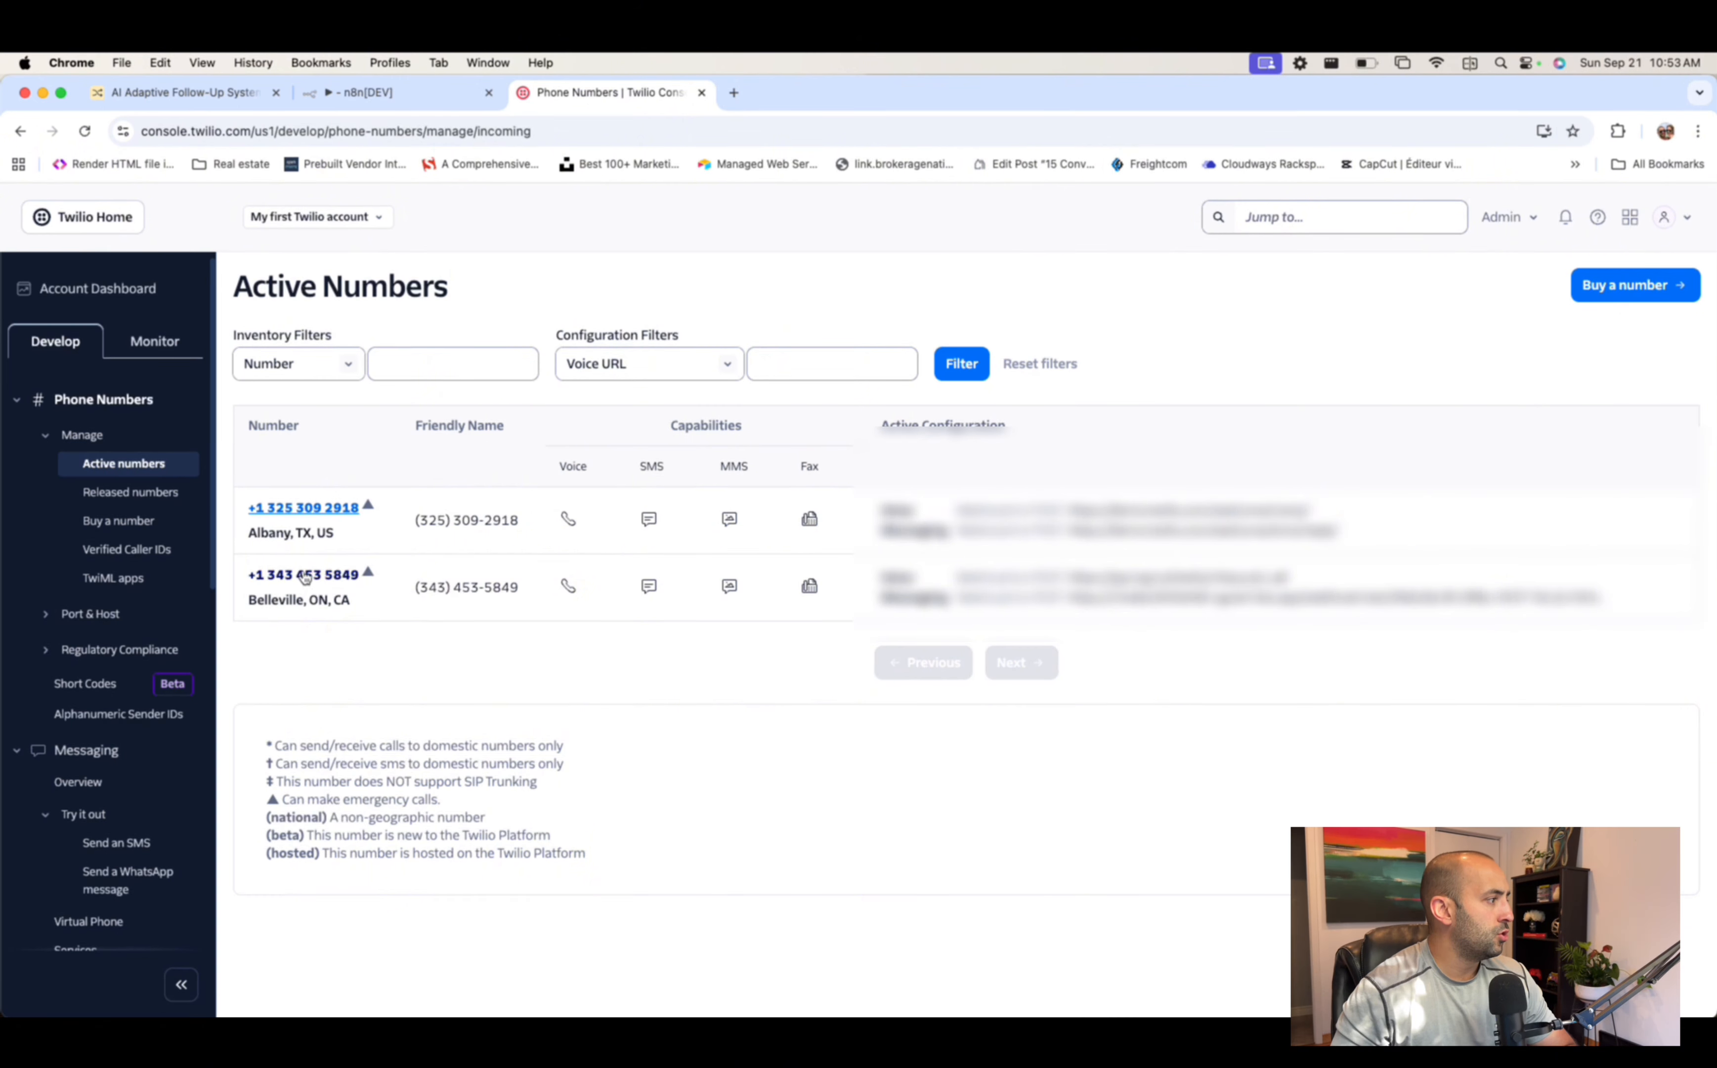
right_click(305, 574)
click(371, 718)
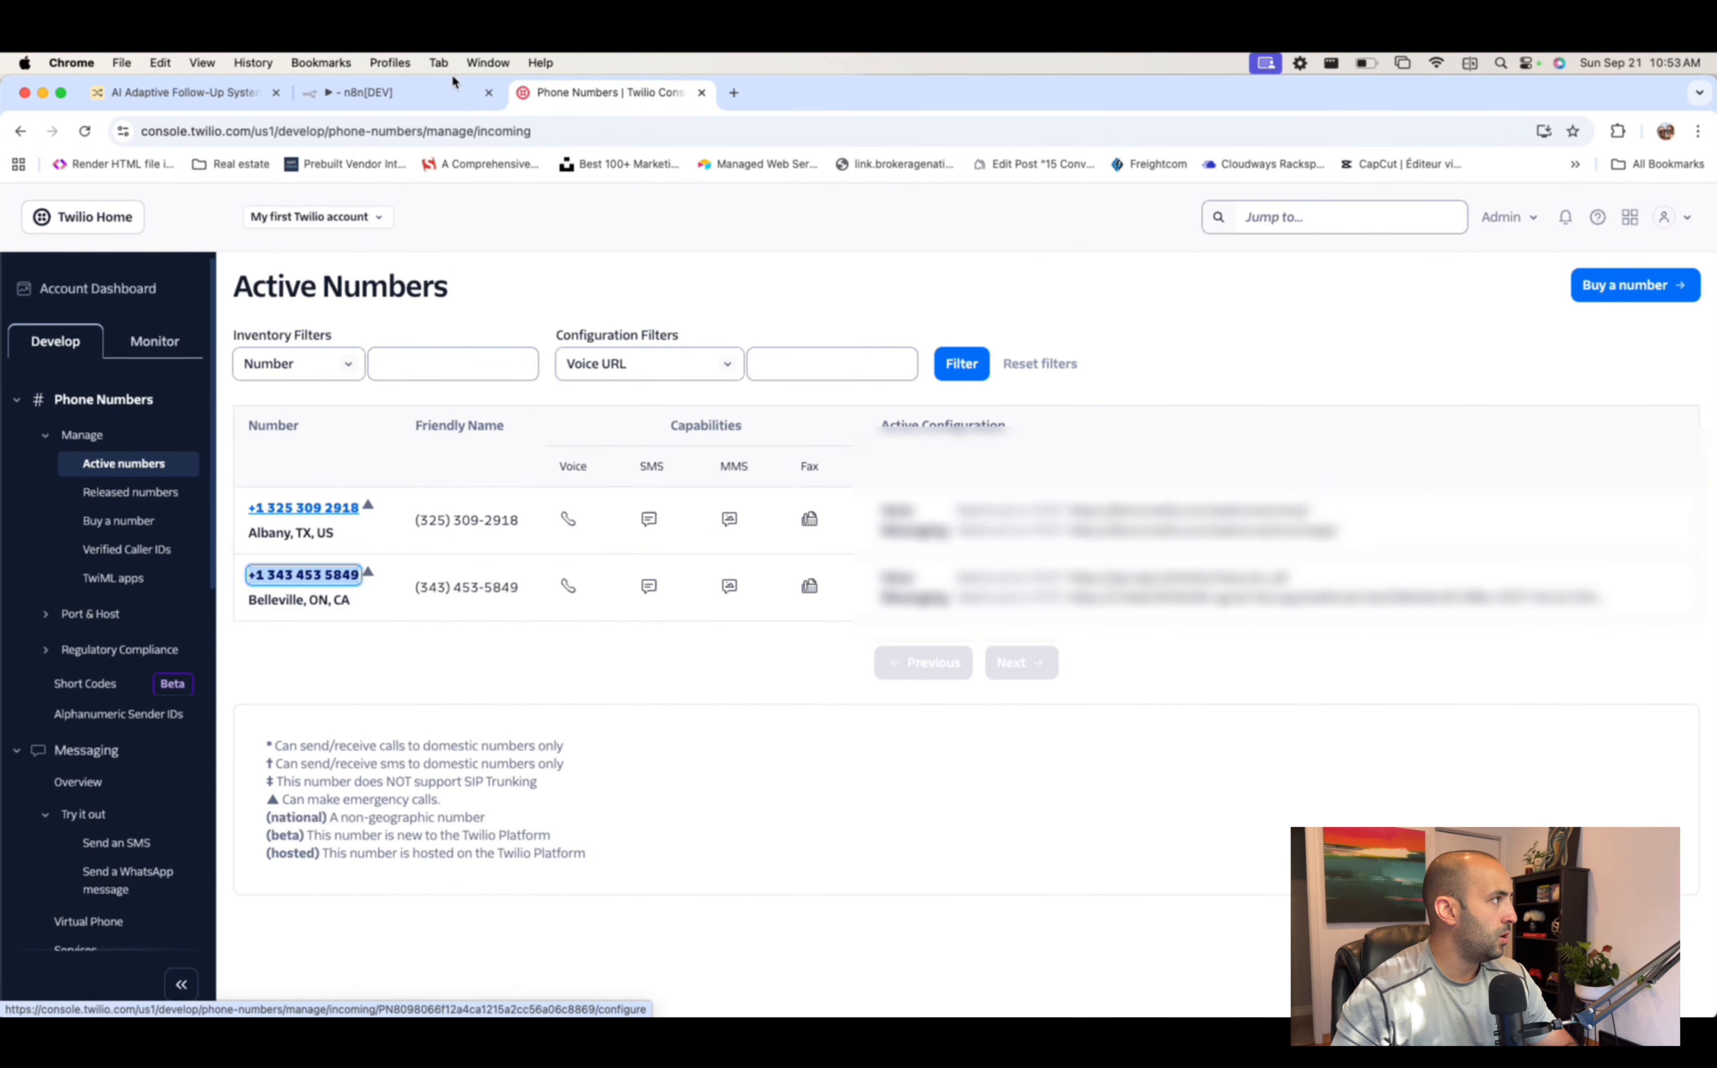
click(368, 92)
click(686, 503)
key(super+v)
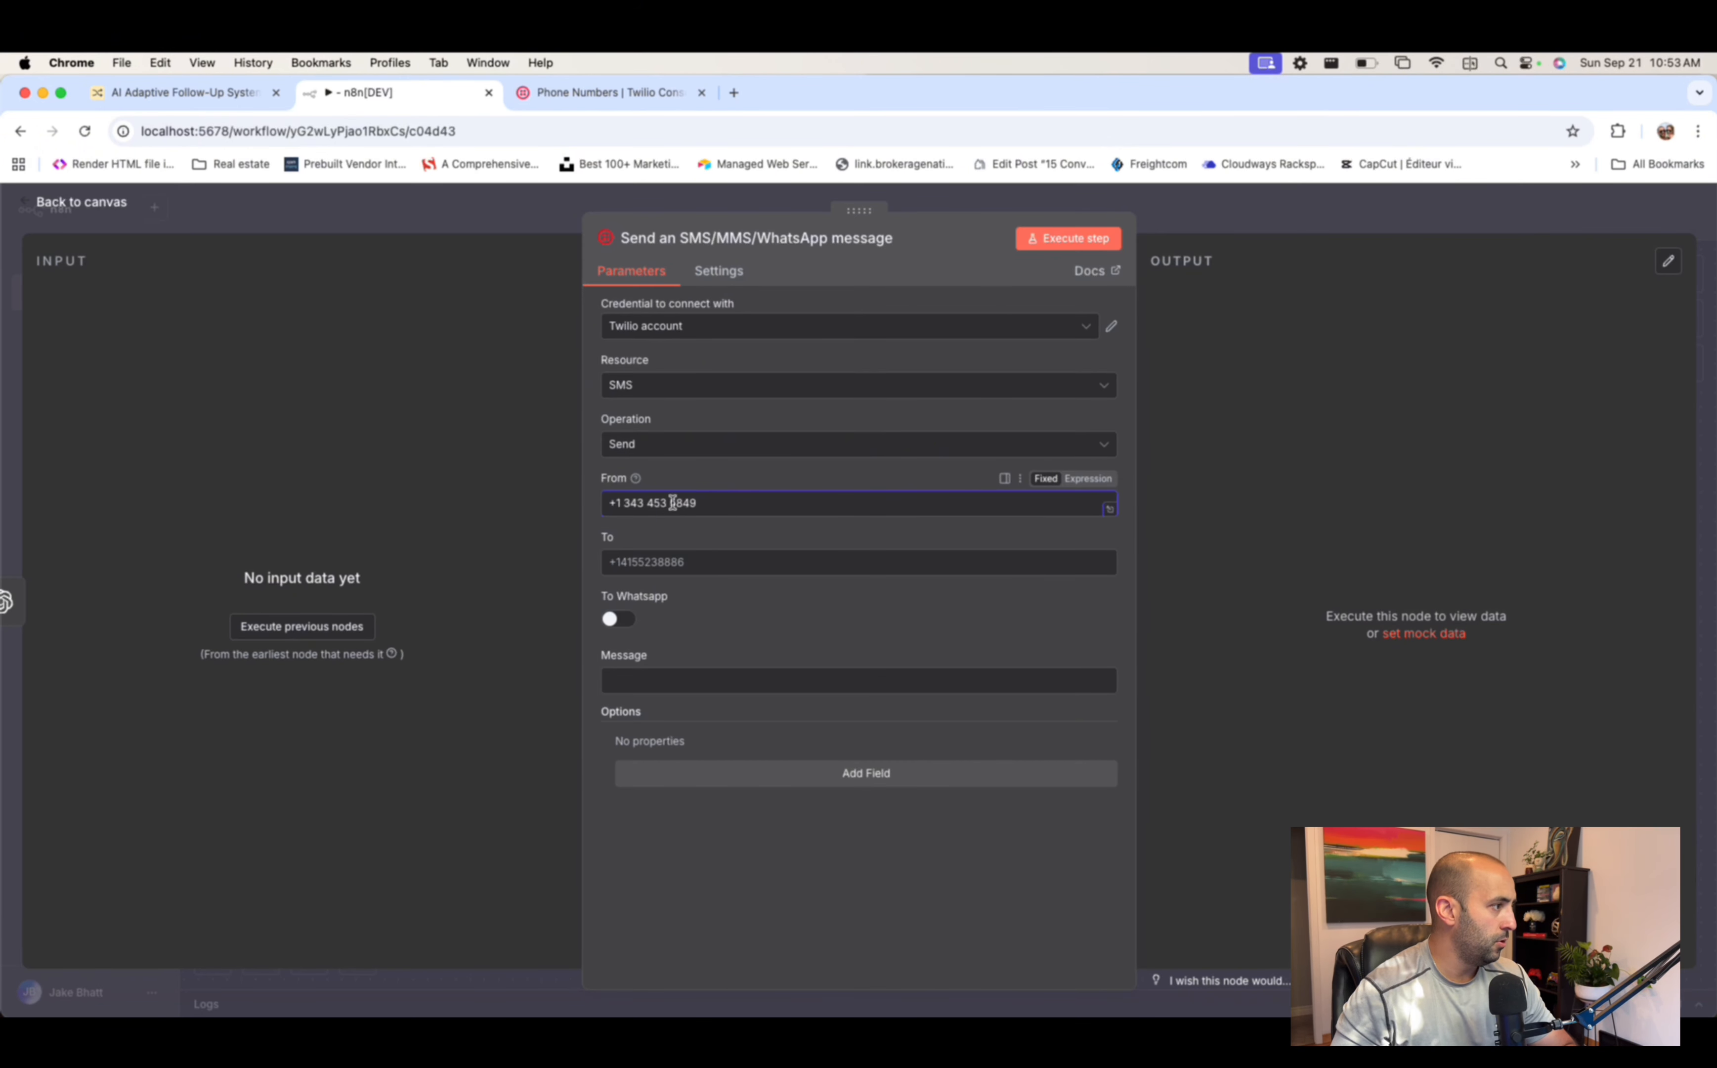
key(BackSpace)
key(Left)
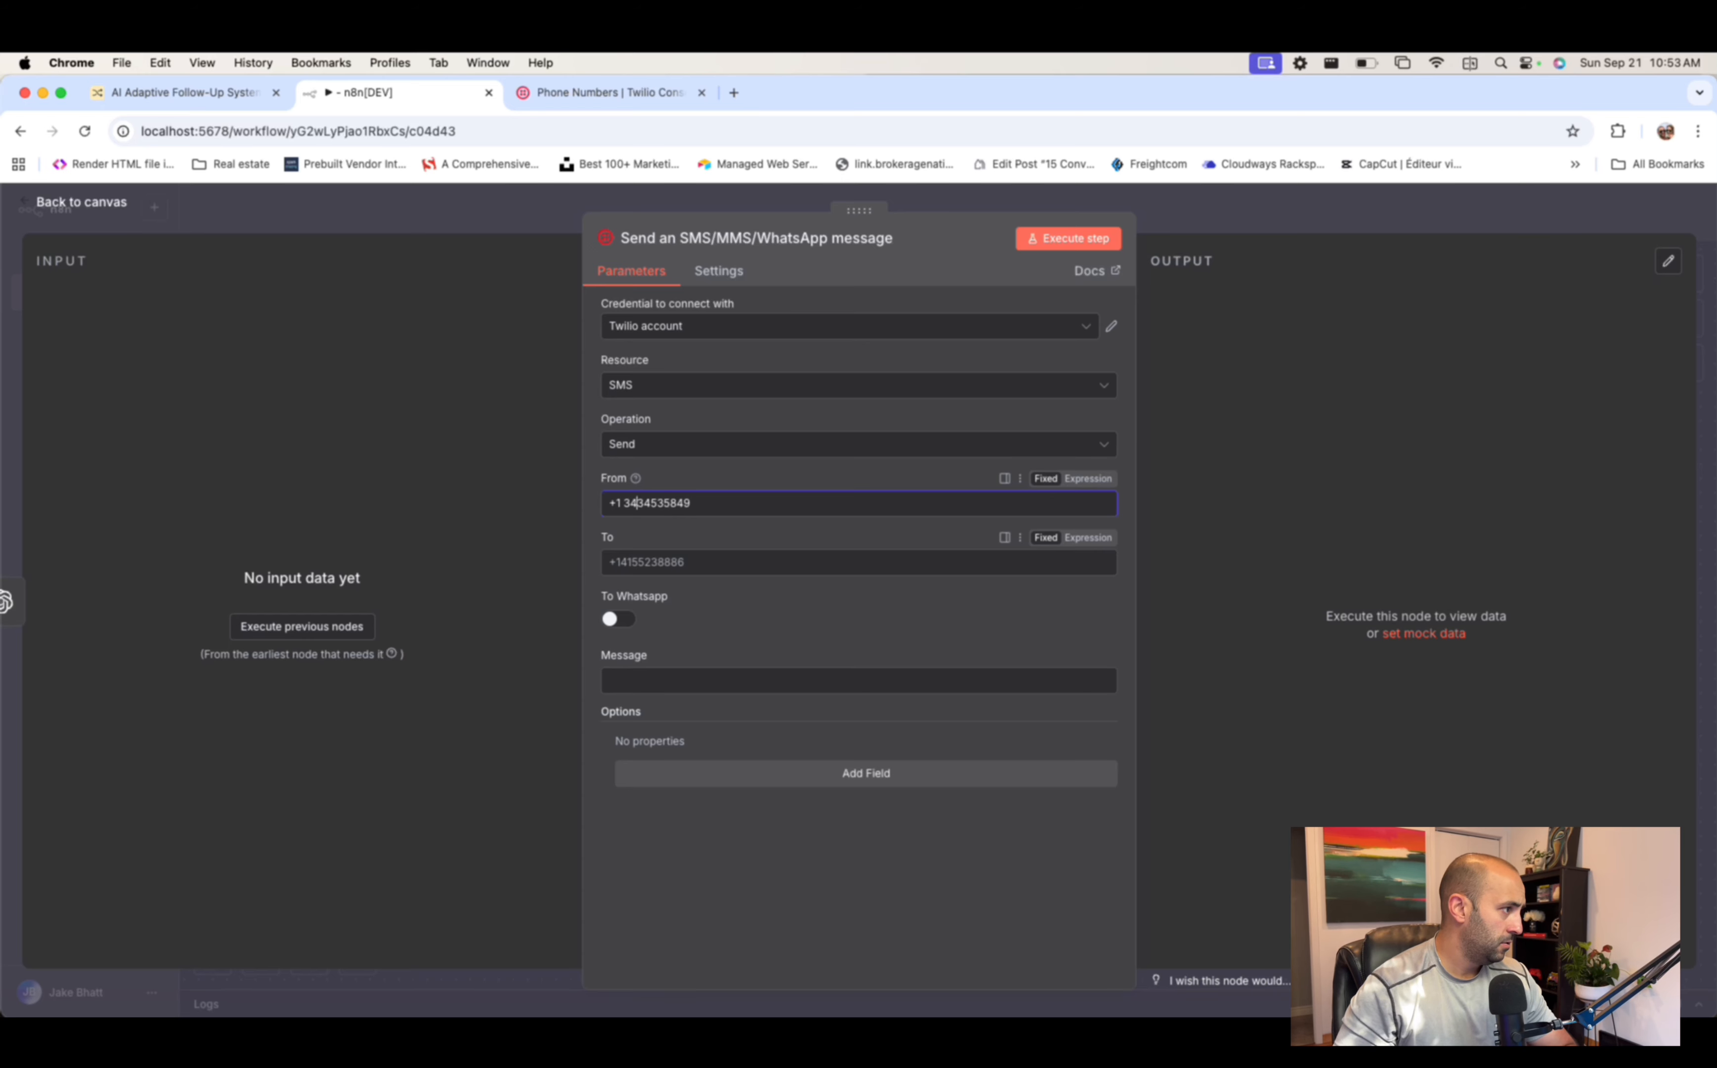
key(BackSpace)
click(769, 563)
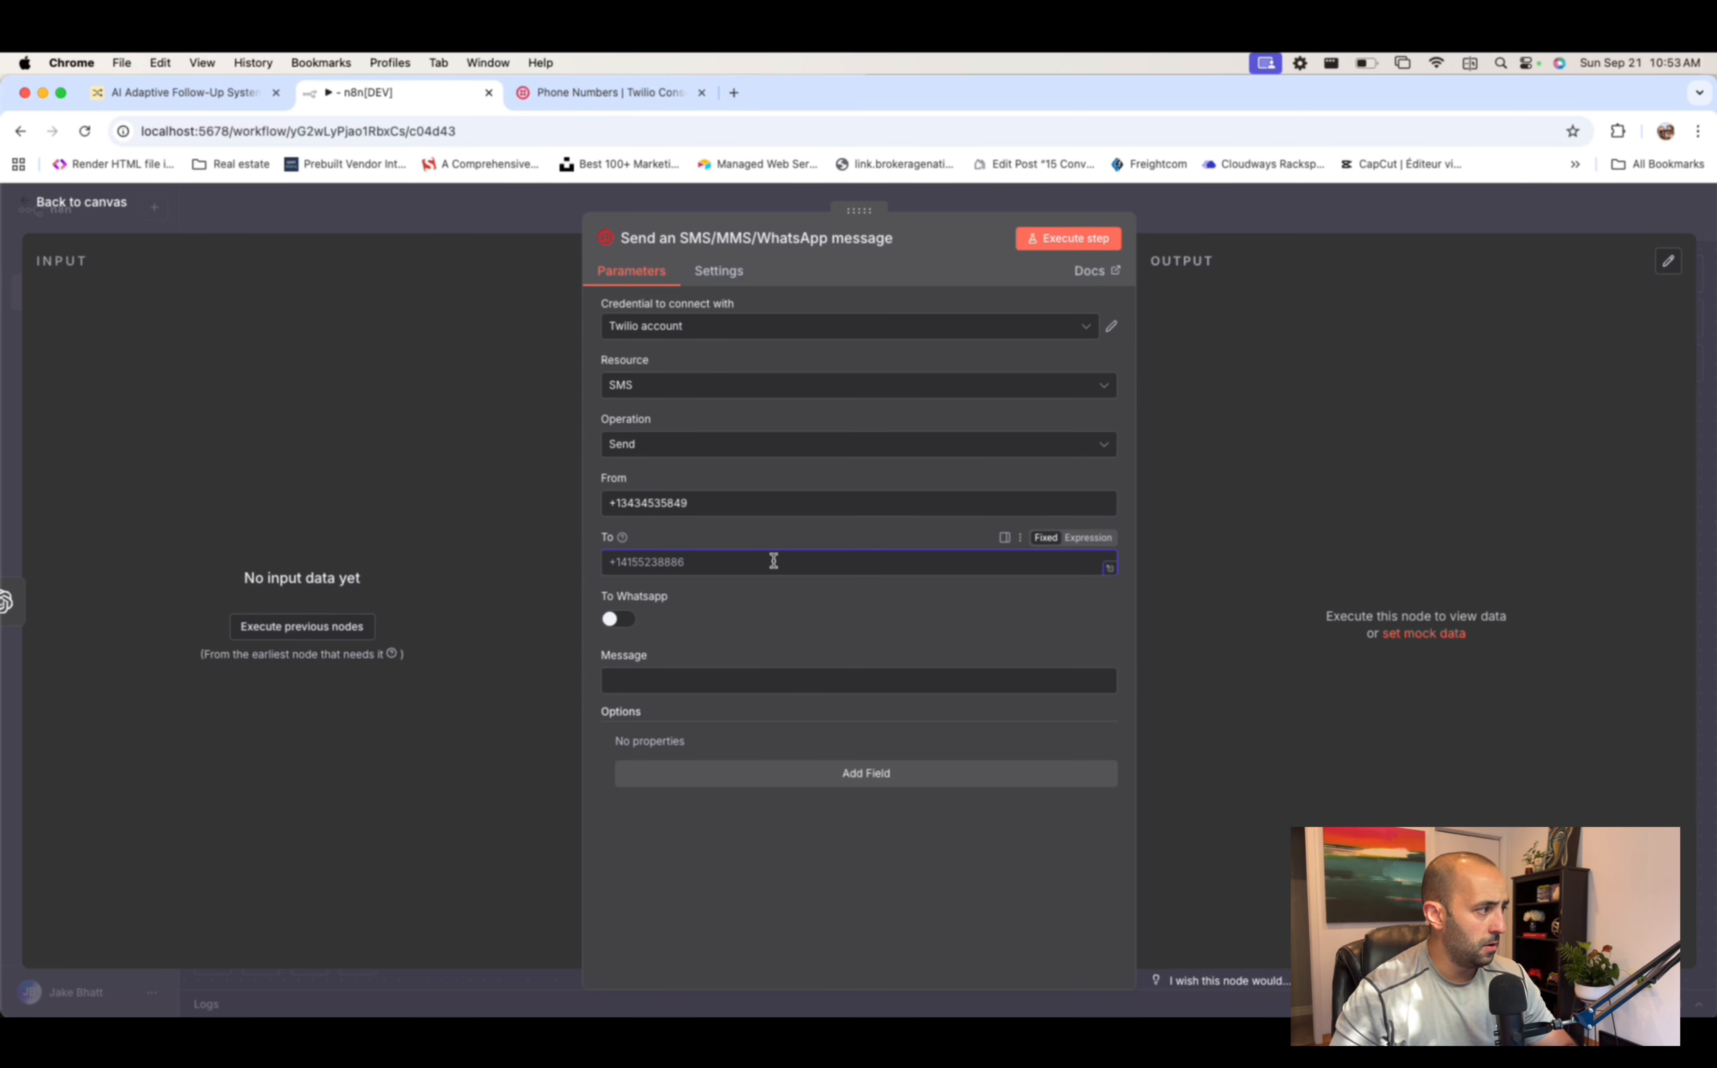
click(325, 628)
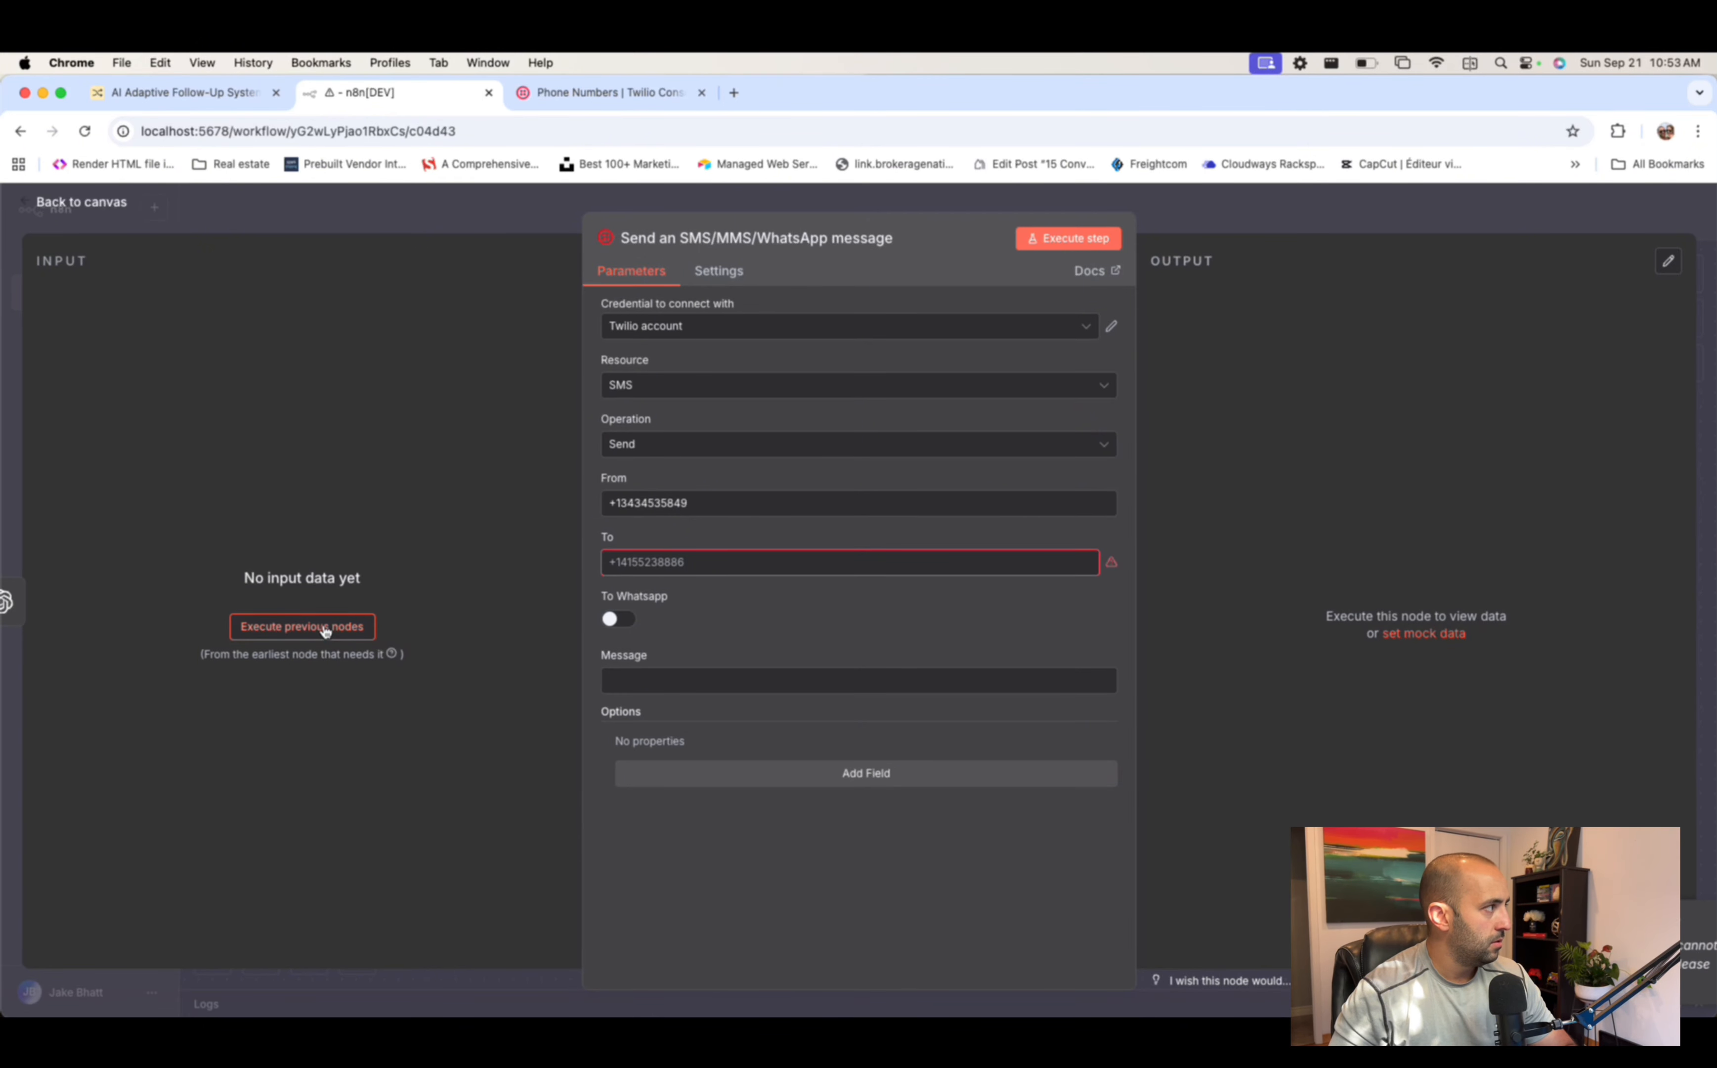
- Delete the incomplete Twilio SMS step after a failed workflow run
click(1249, 214)
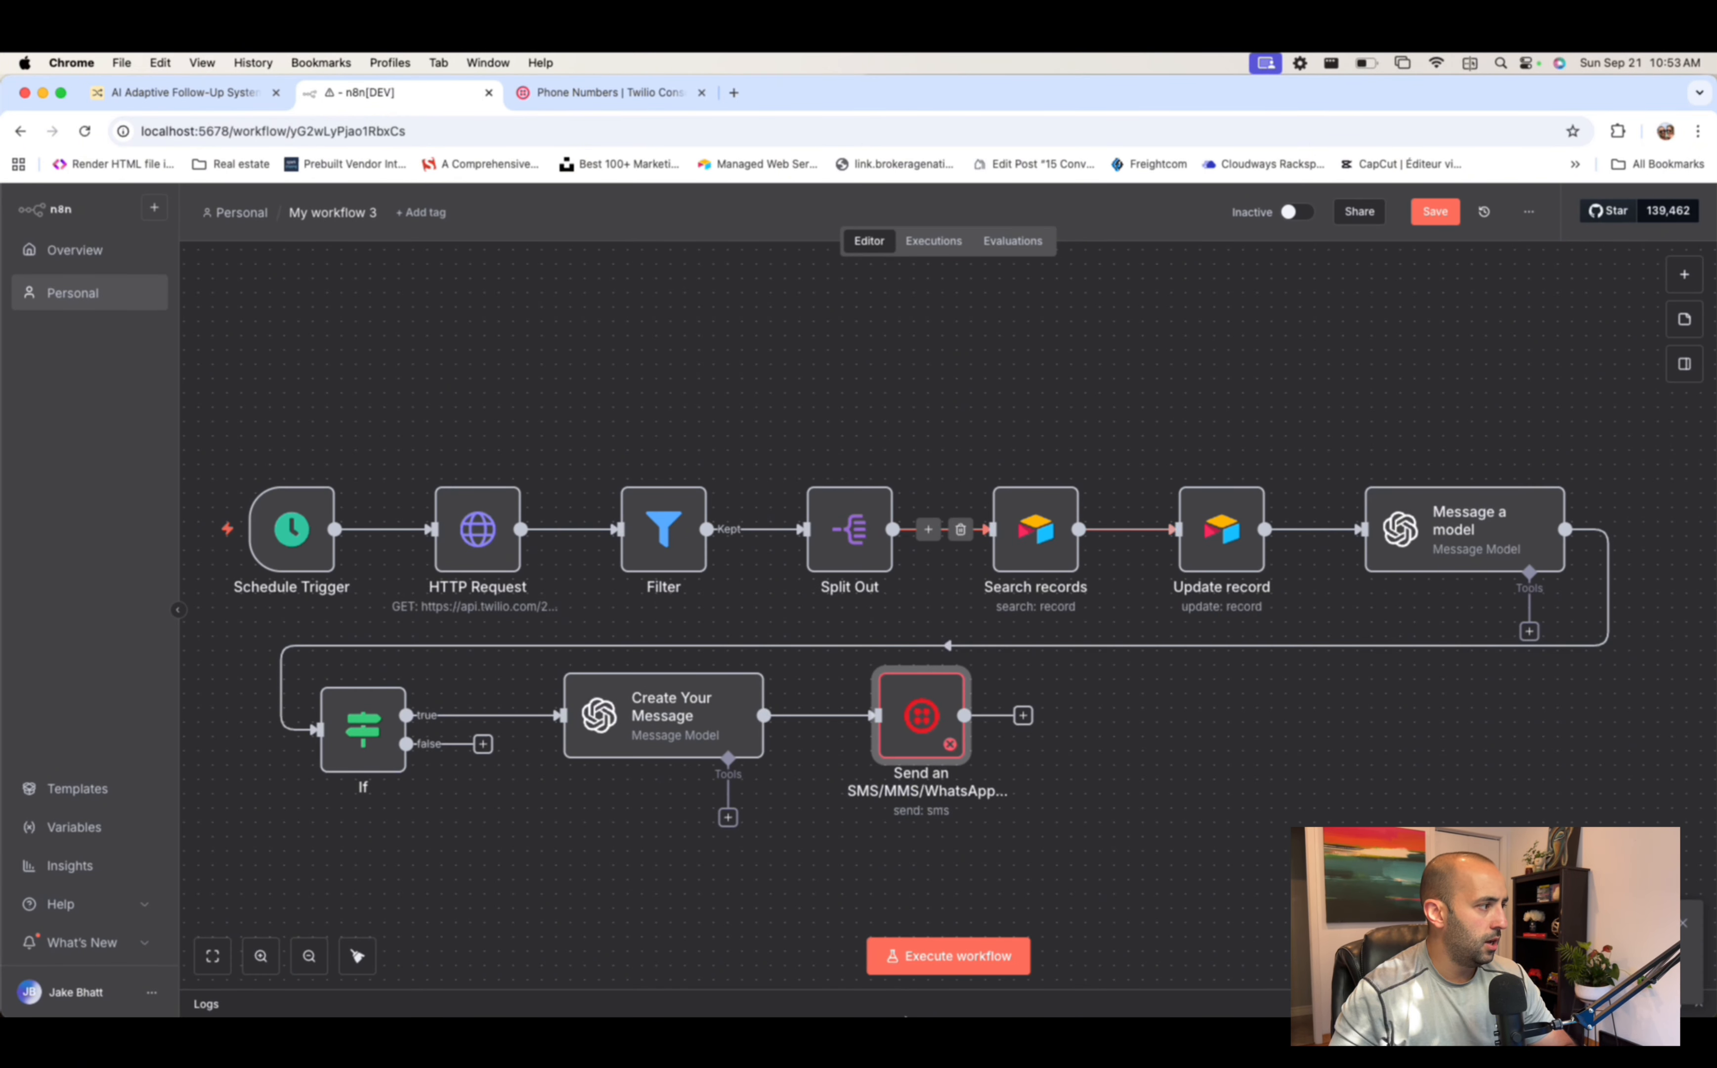
click(950, 956)
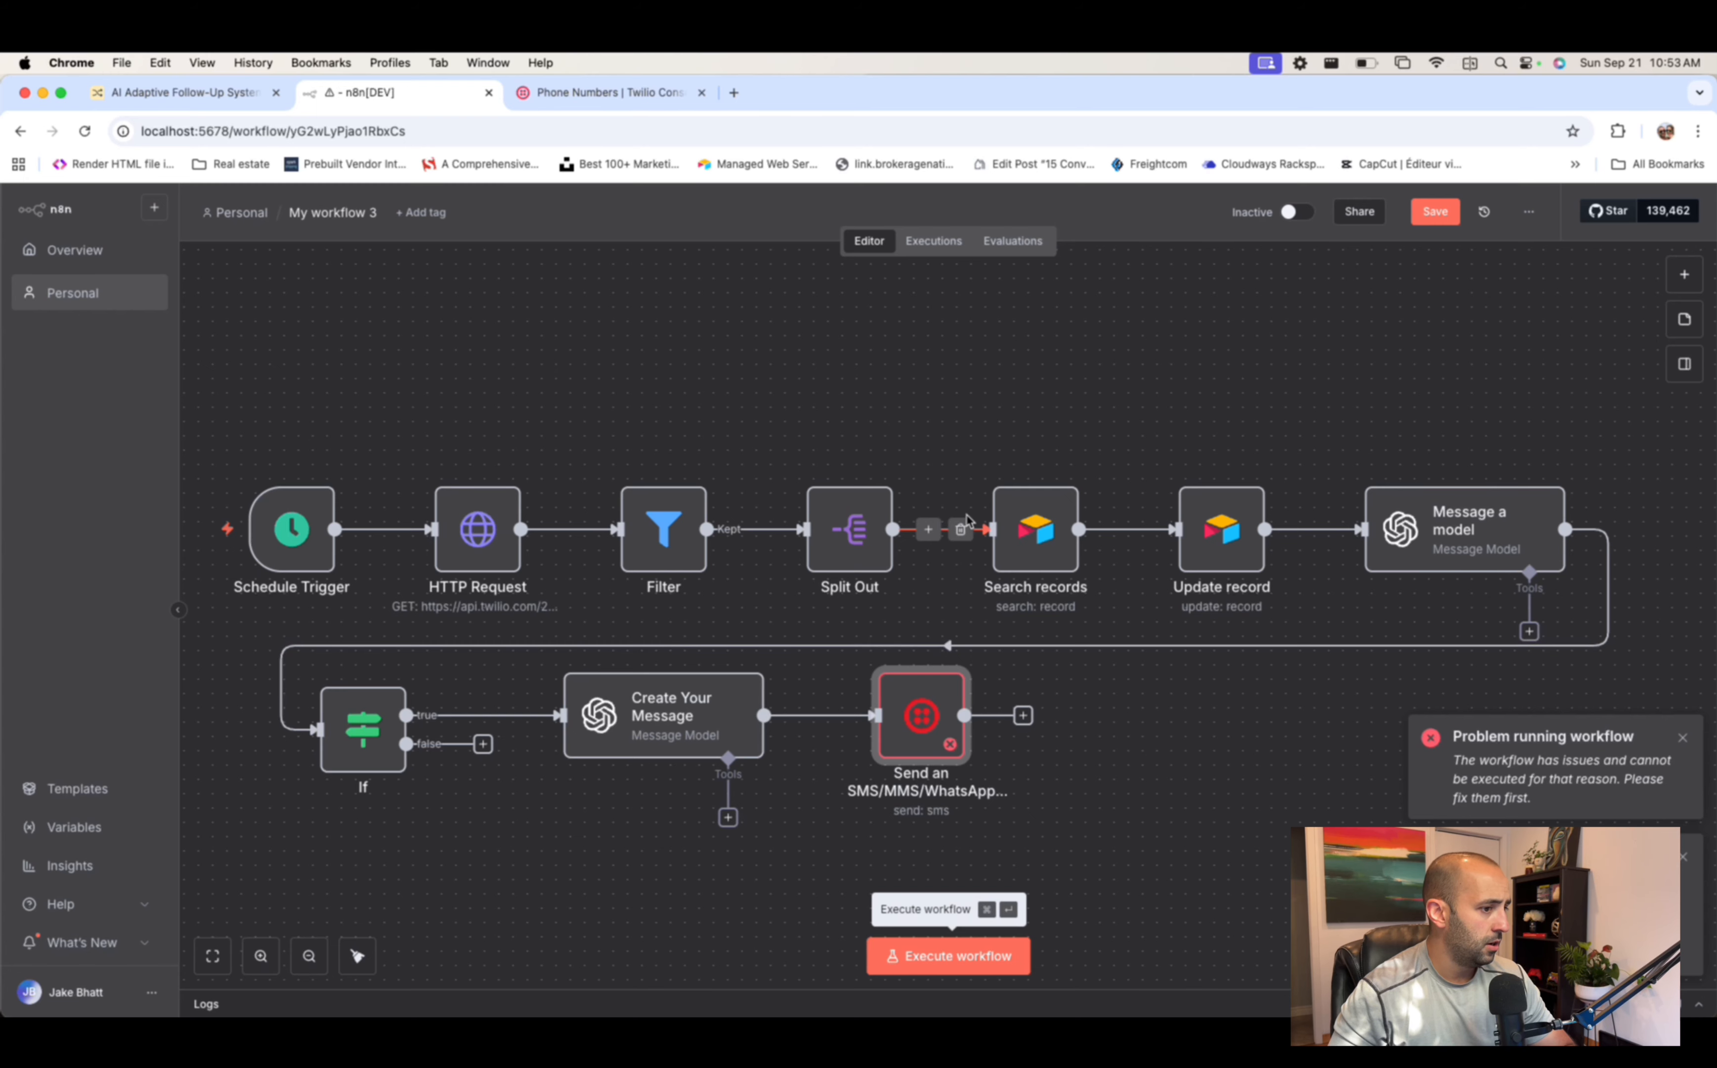
scroll(1414, 725, down, 1)
click(935, 577)
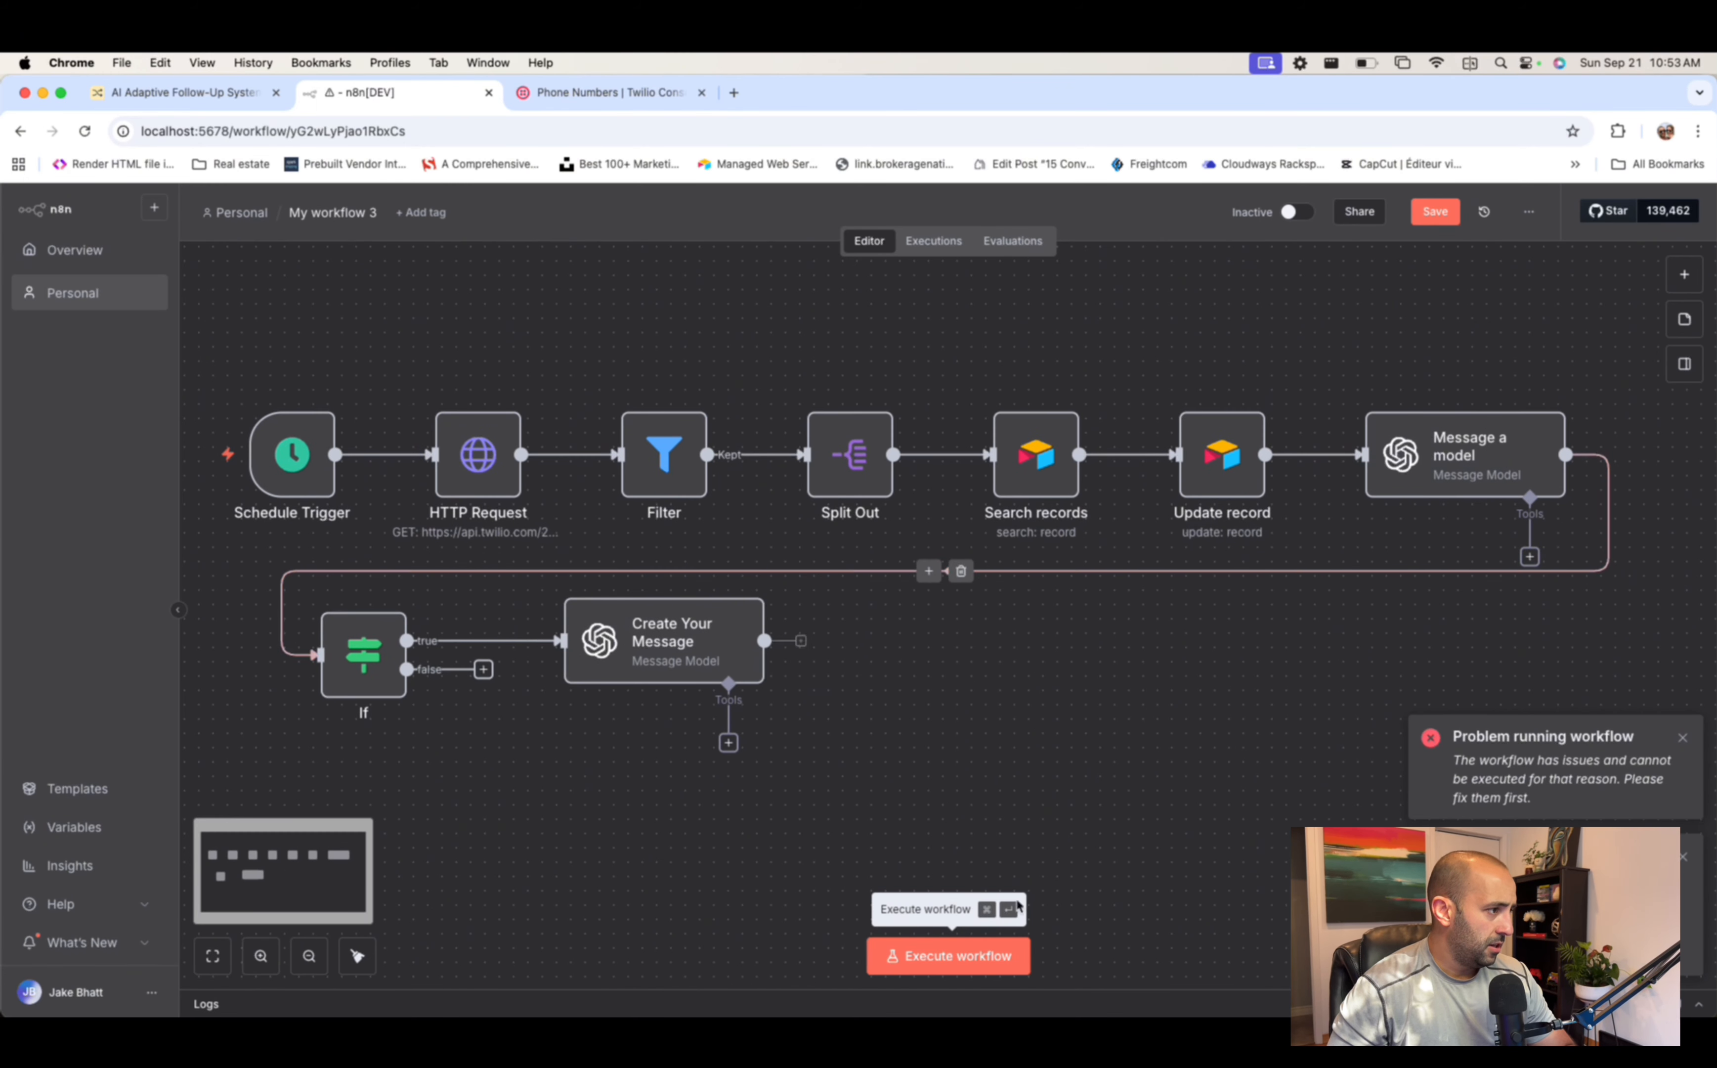
- Run the whole workflow, check the Airtable leads table, and run it again
click(964, 956)
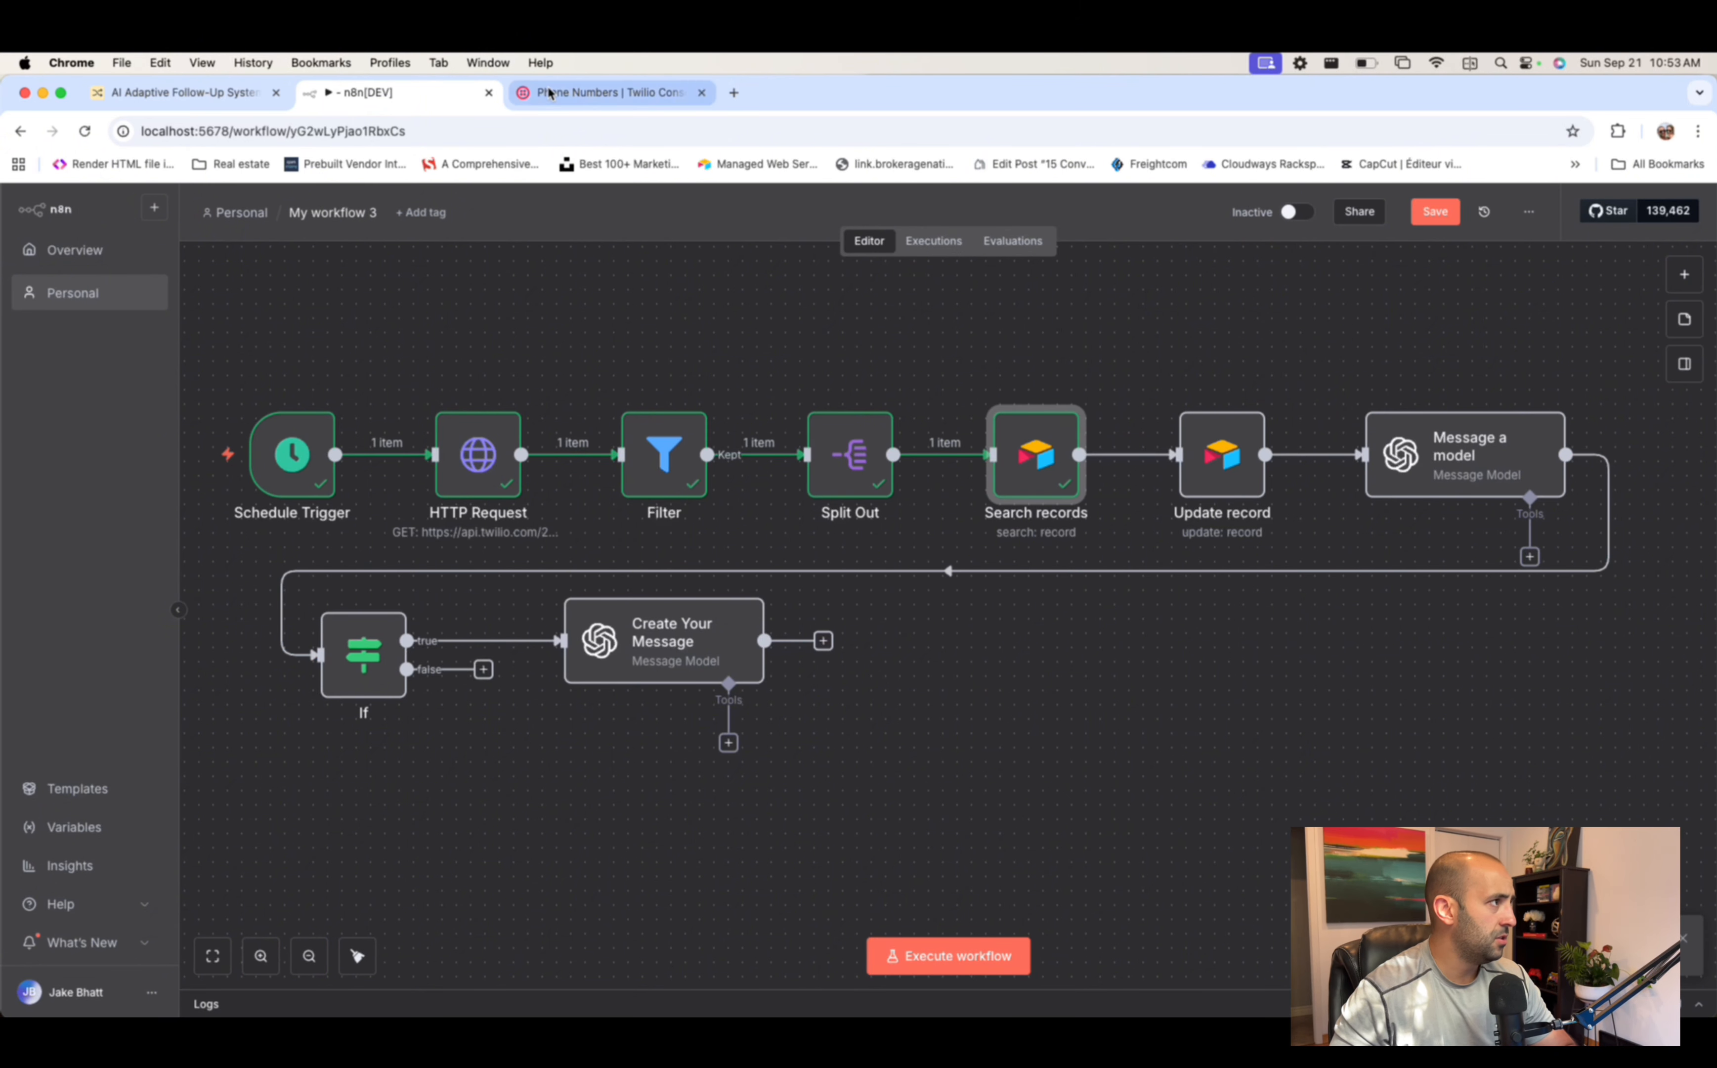
click(201, 99)
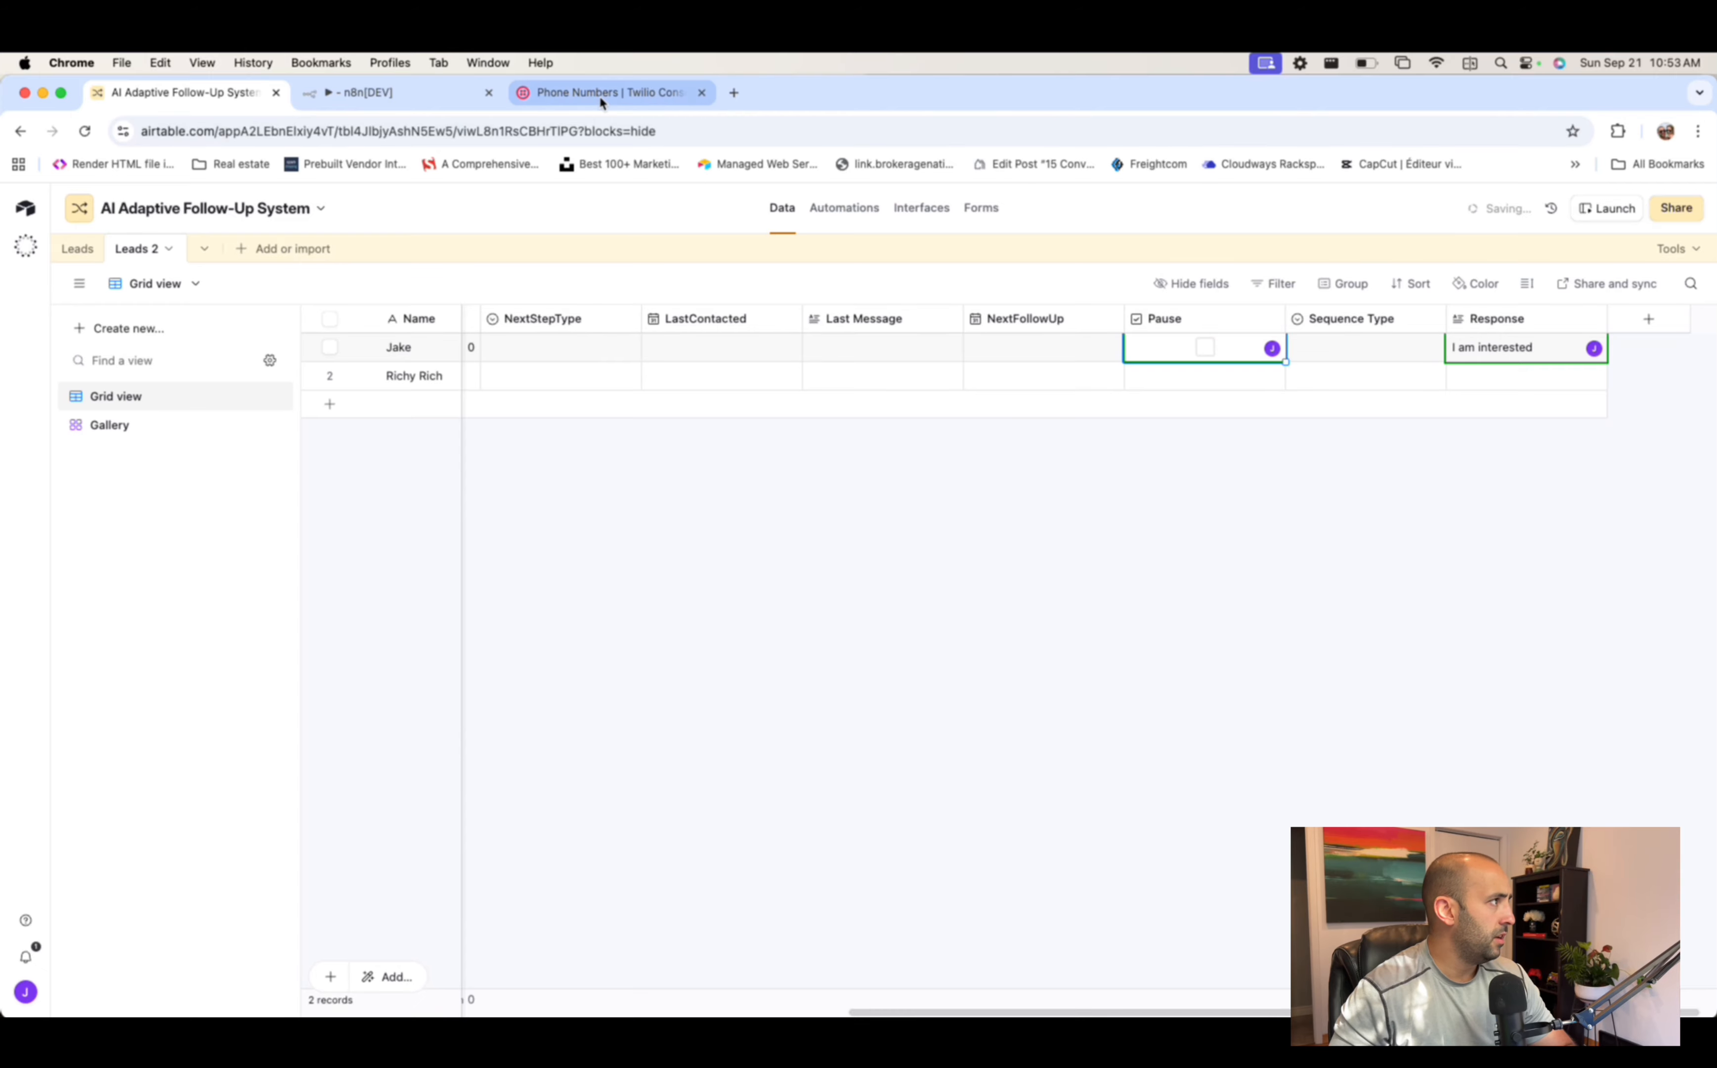
click(385, 95)
click(949, 956)
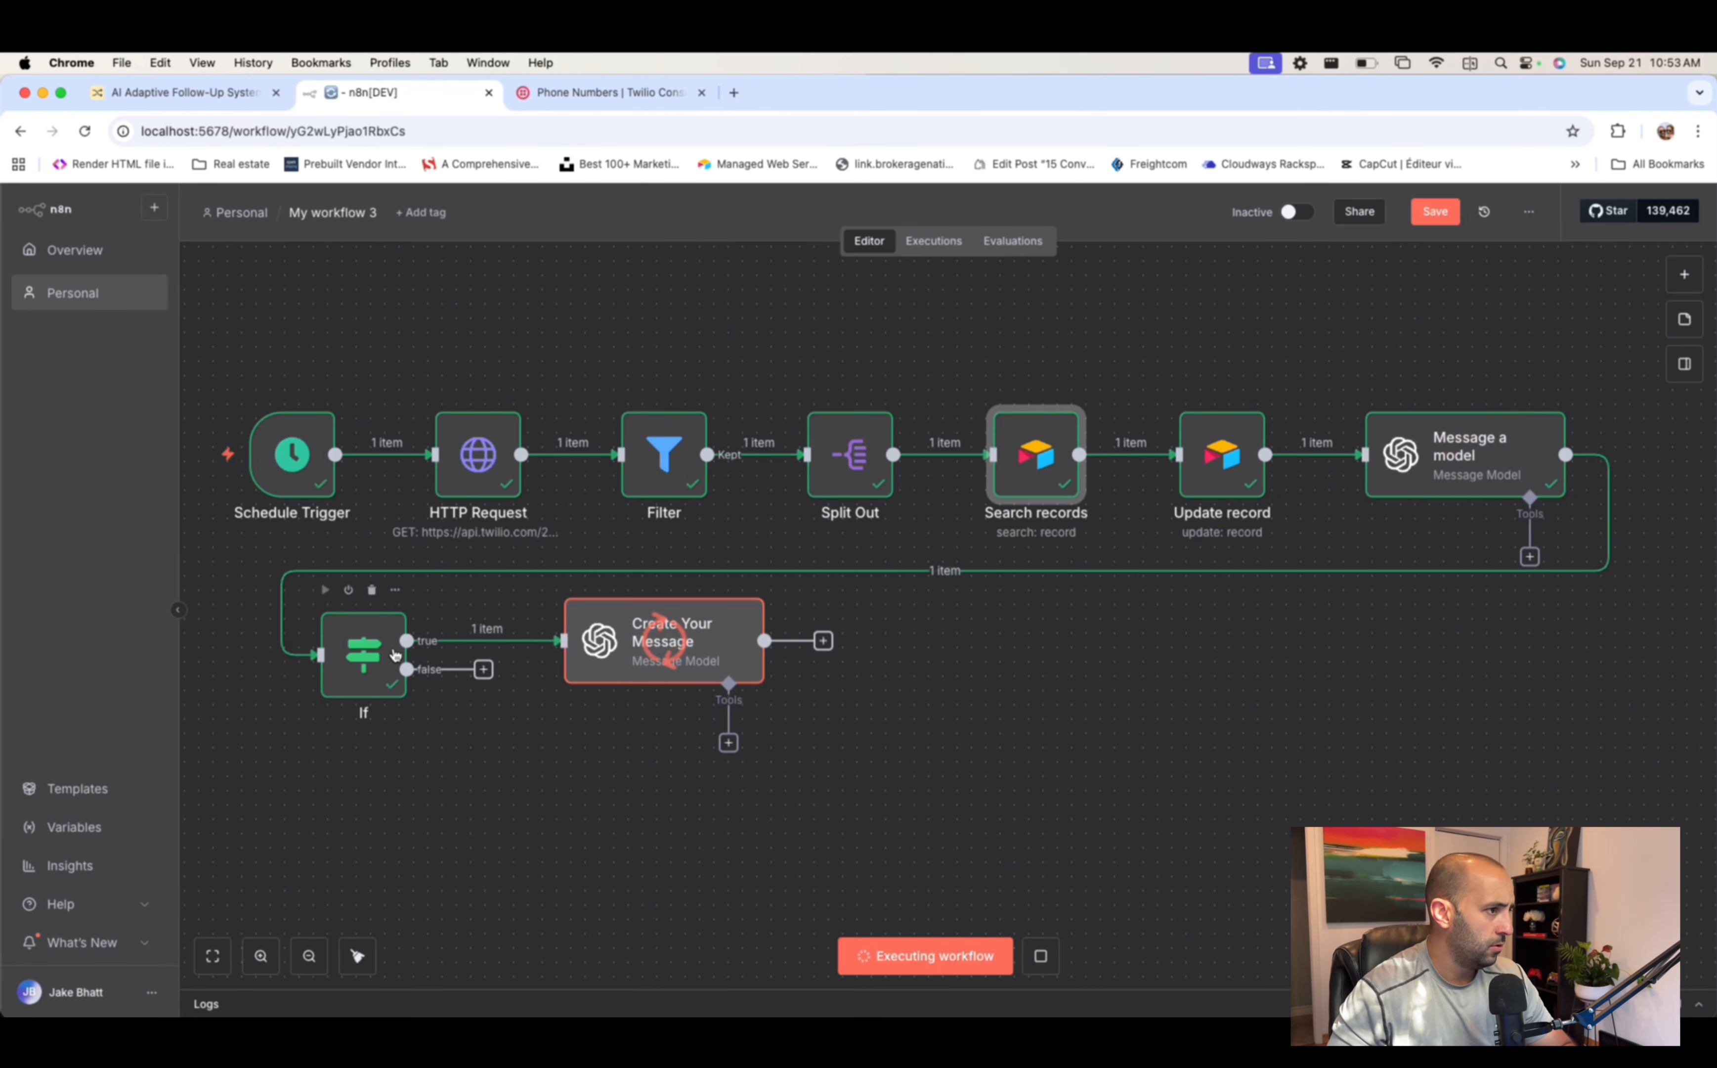
- Add a Twilio 'Send an SMS/MMS/WhatsApp message' step after Create Your Message
click(854, 641)
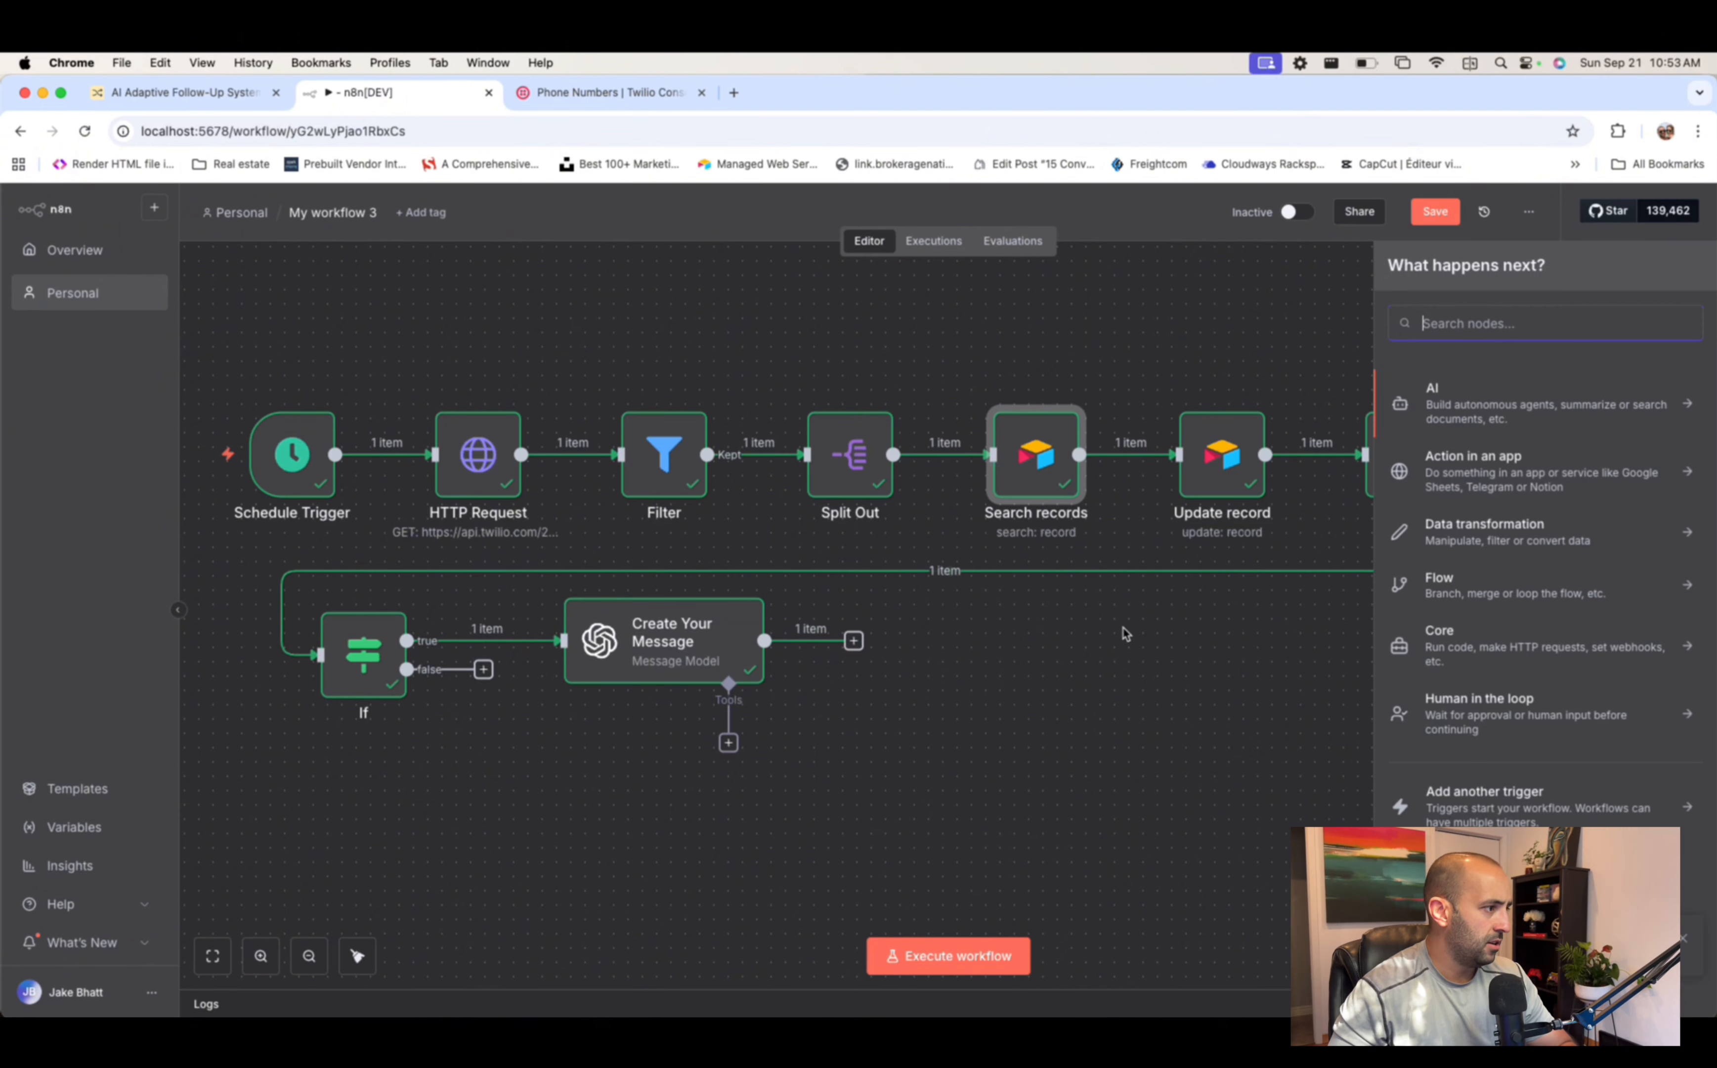
text(twil)
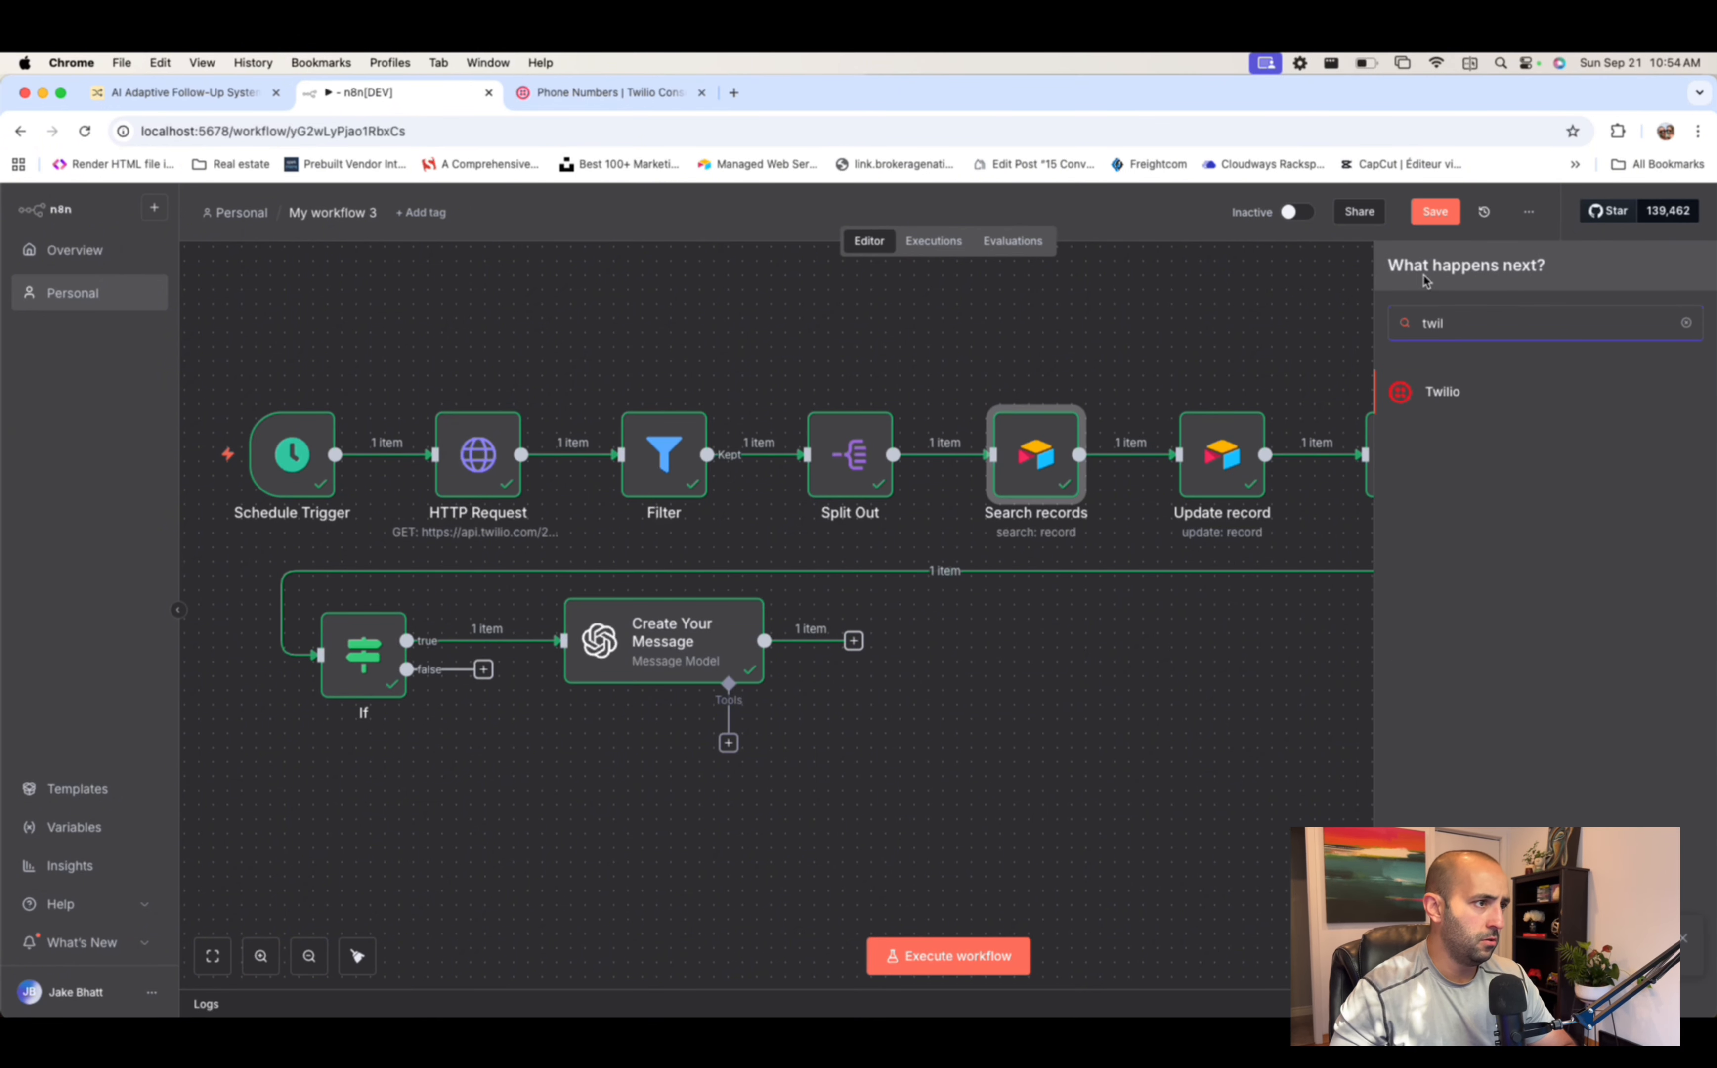
click(1440, 396)
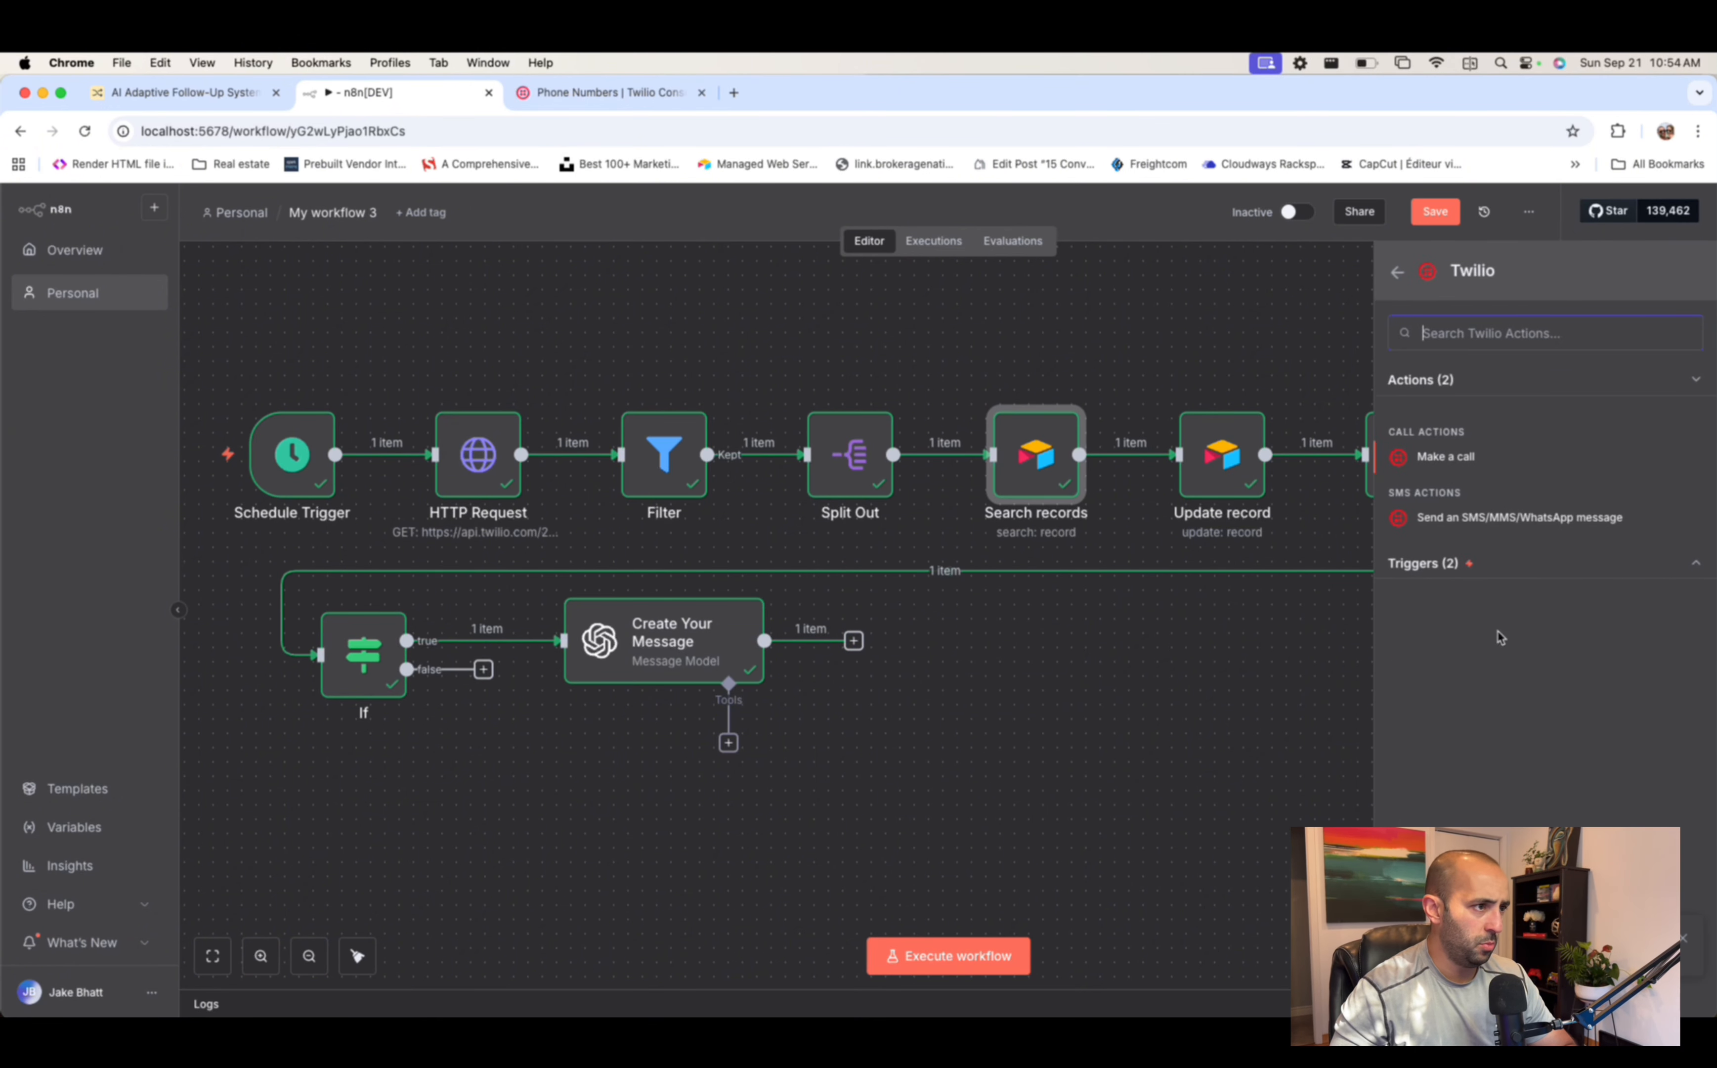
click(1439, 524)
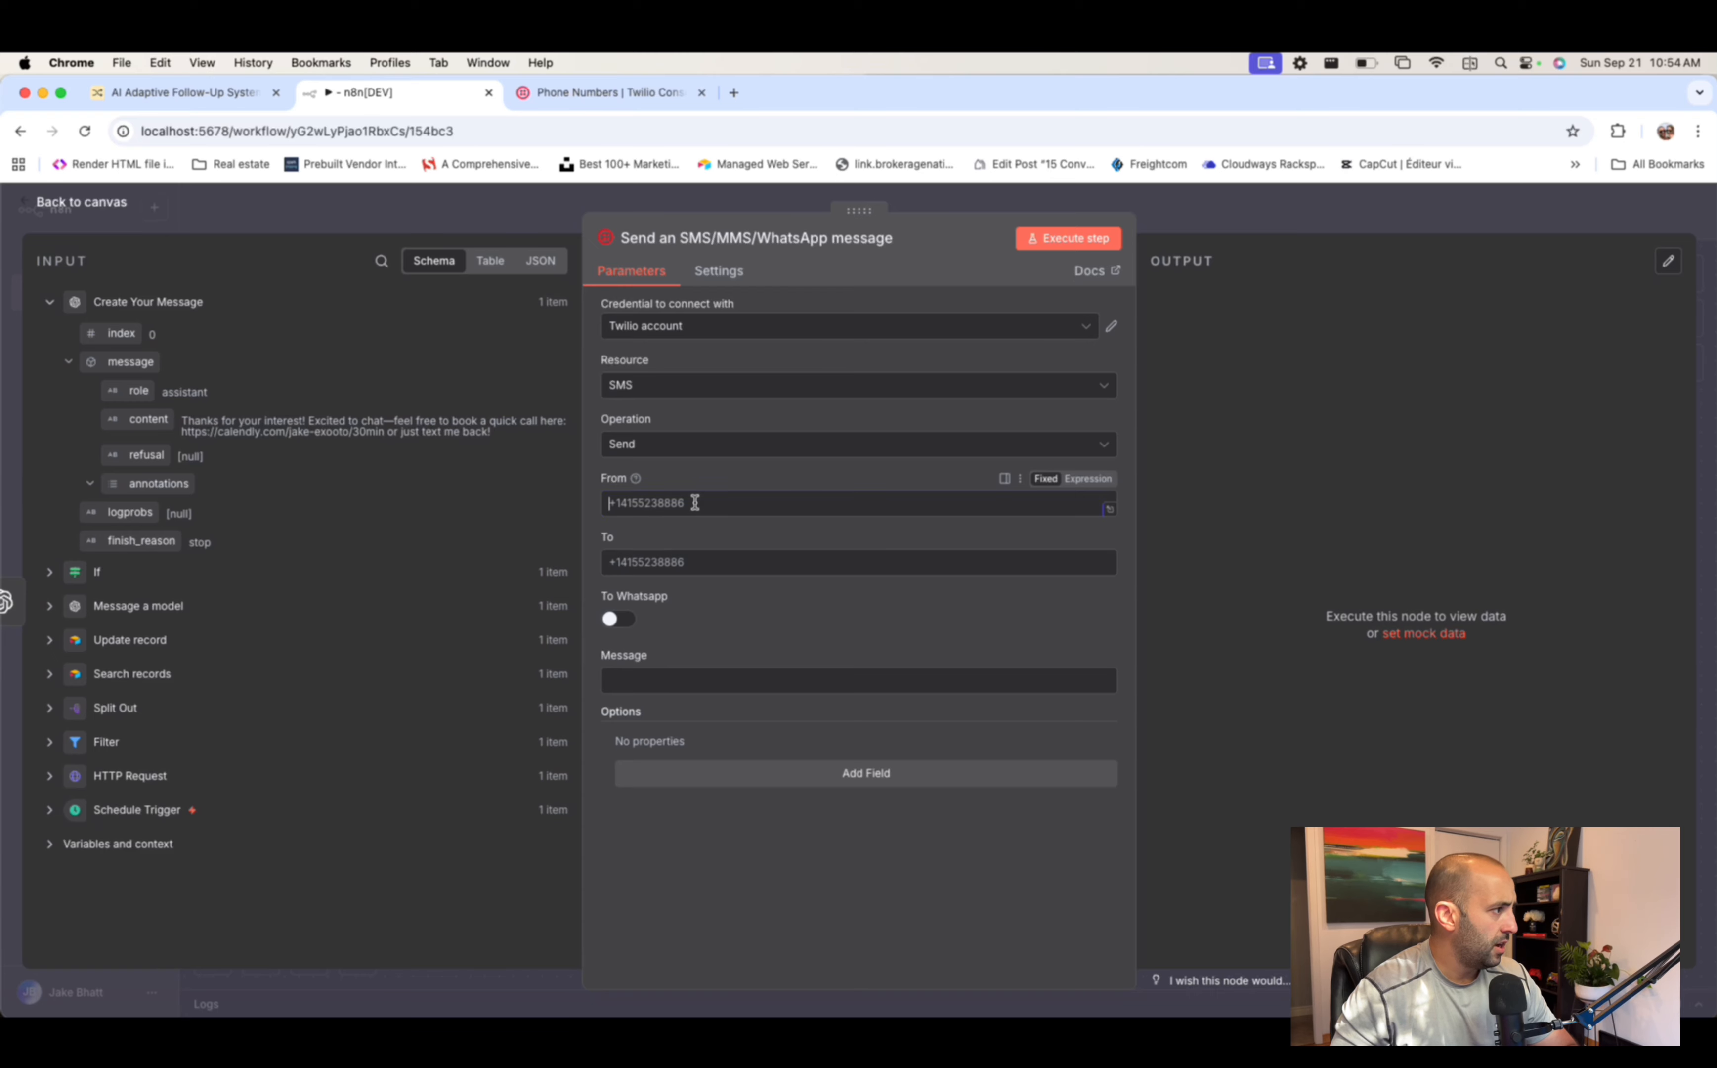
- Paste the Belleville Twilio number into the From field and delete its spaces
click(605, 94)
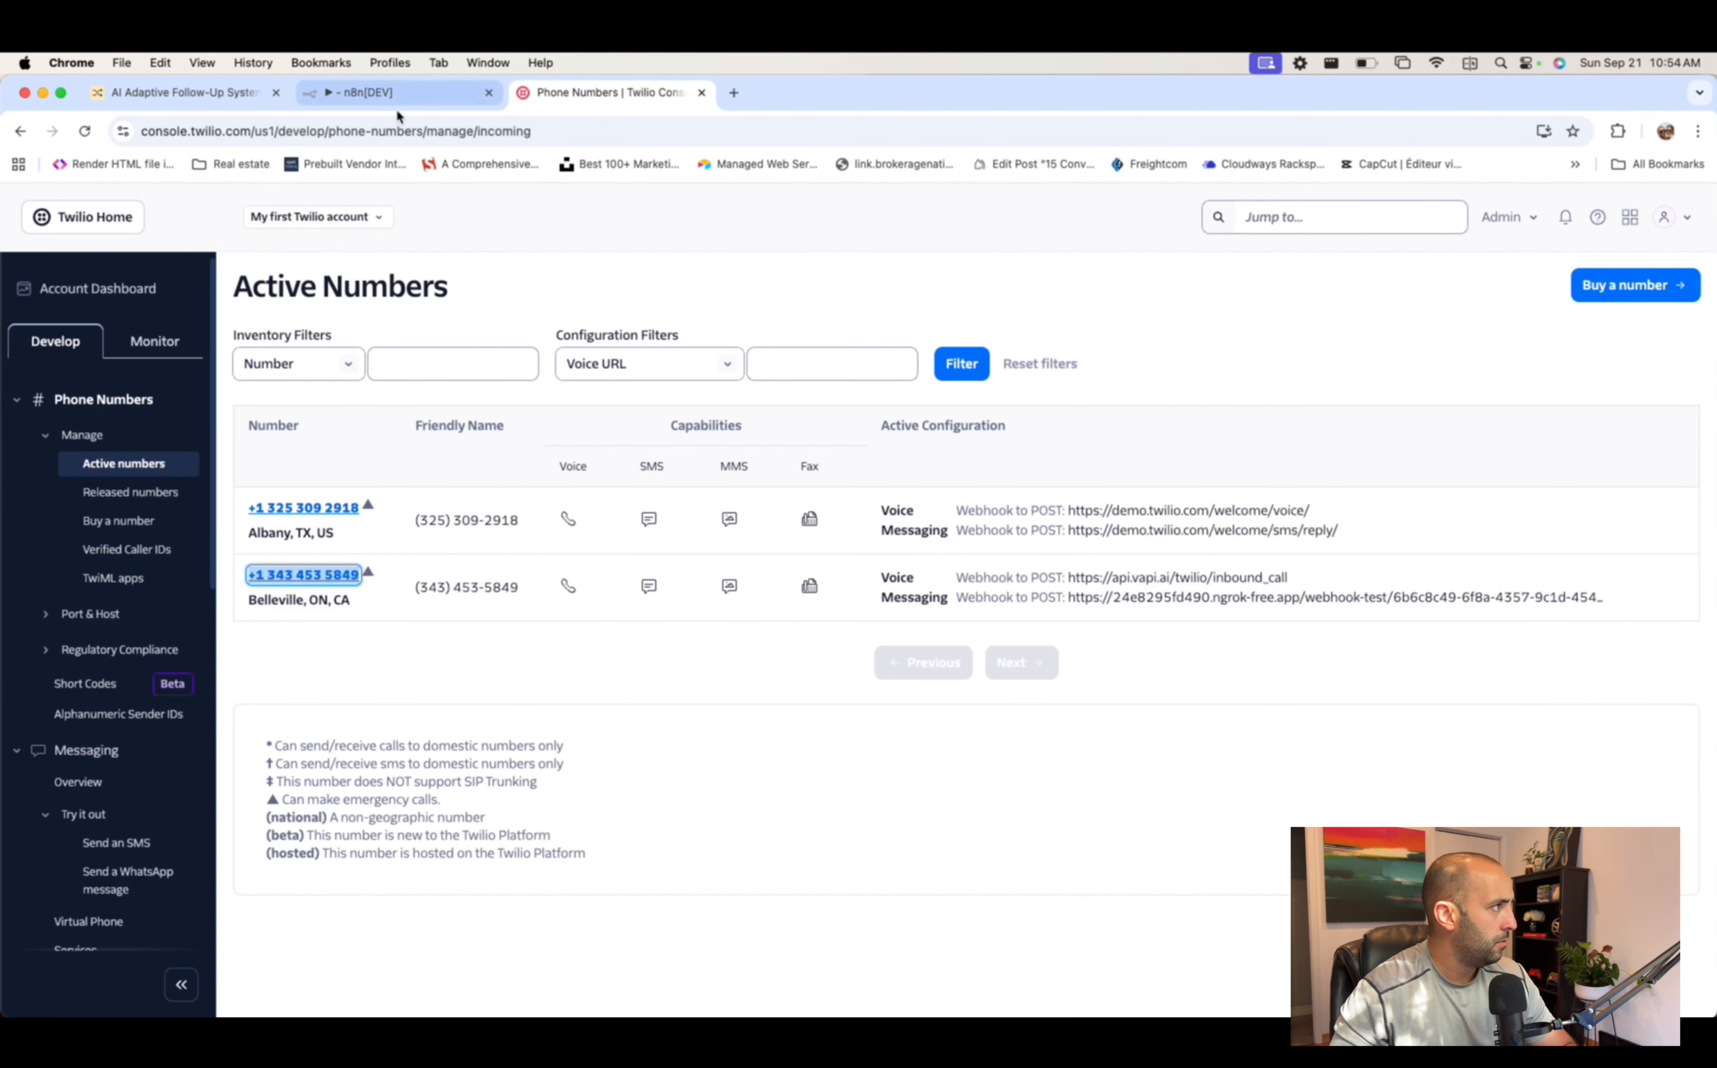
click(395, 93)
click(738, 503)
key(super+v)
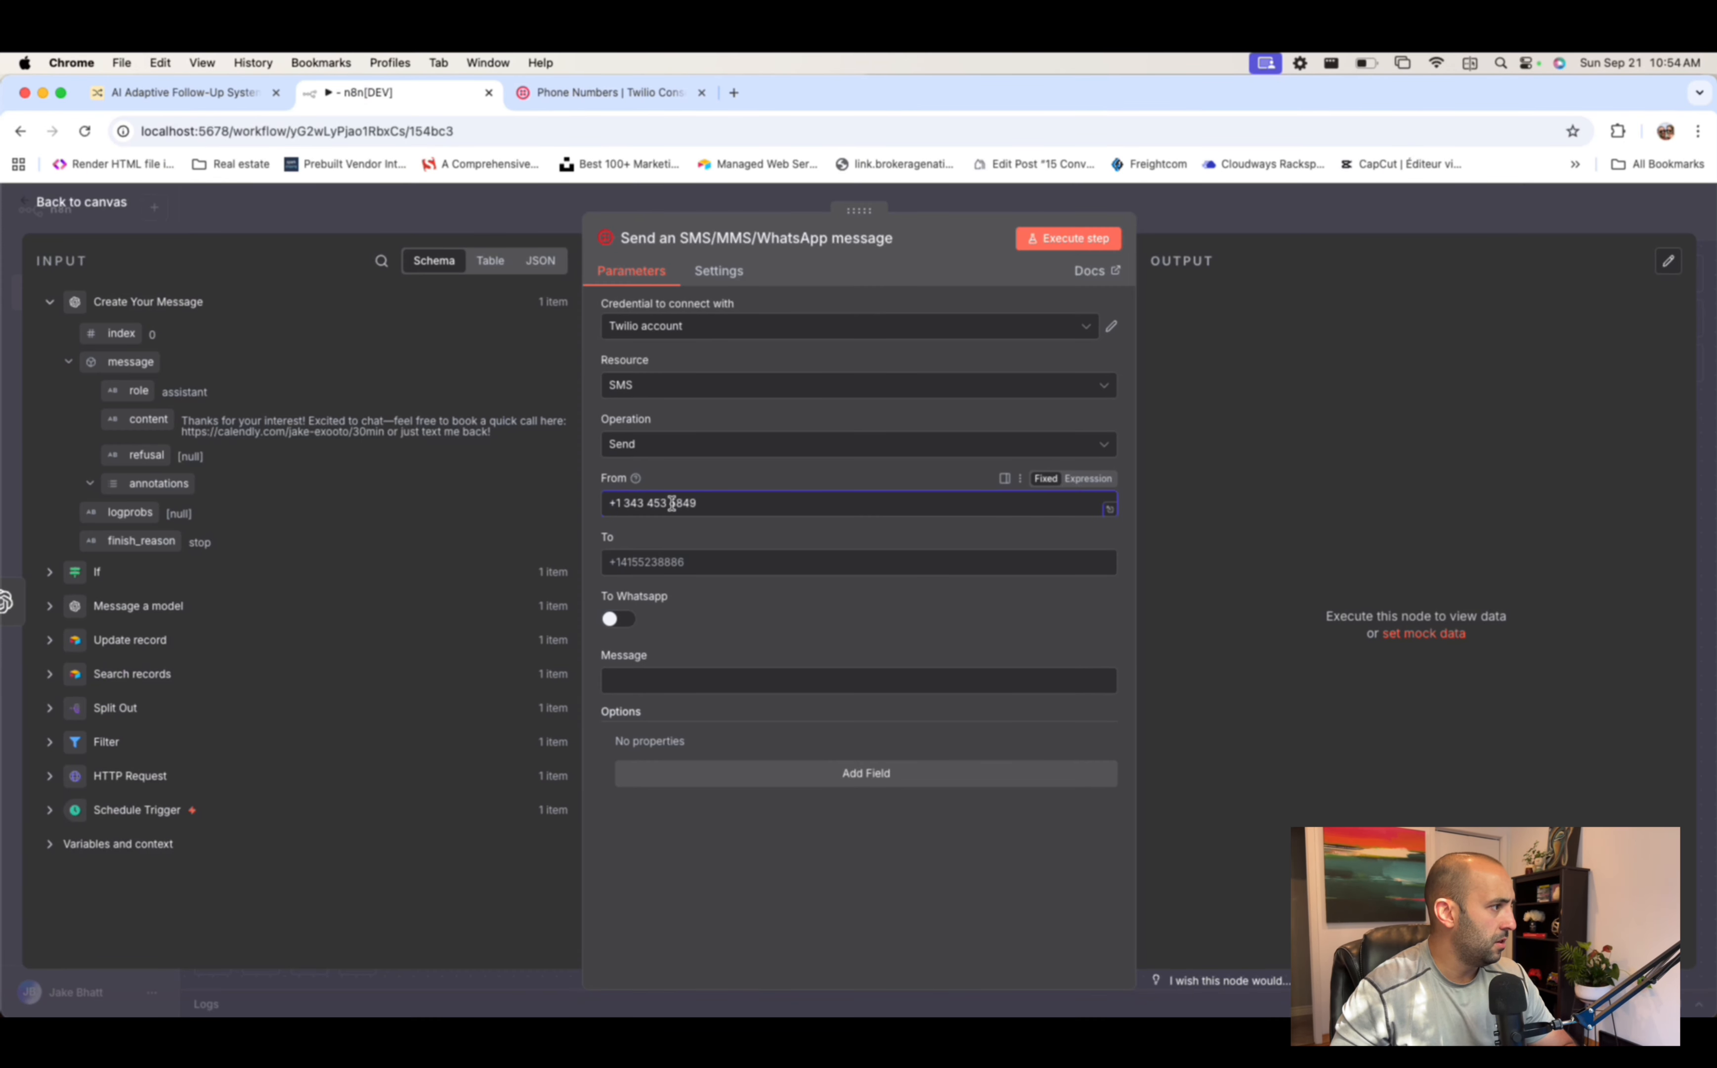
click(672, 503)
key(BackSpace)
key(BackSpace)
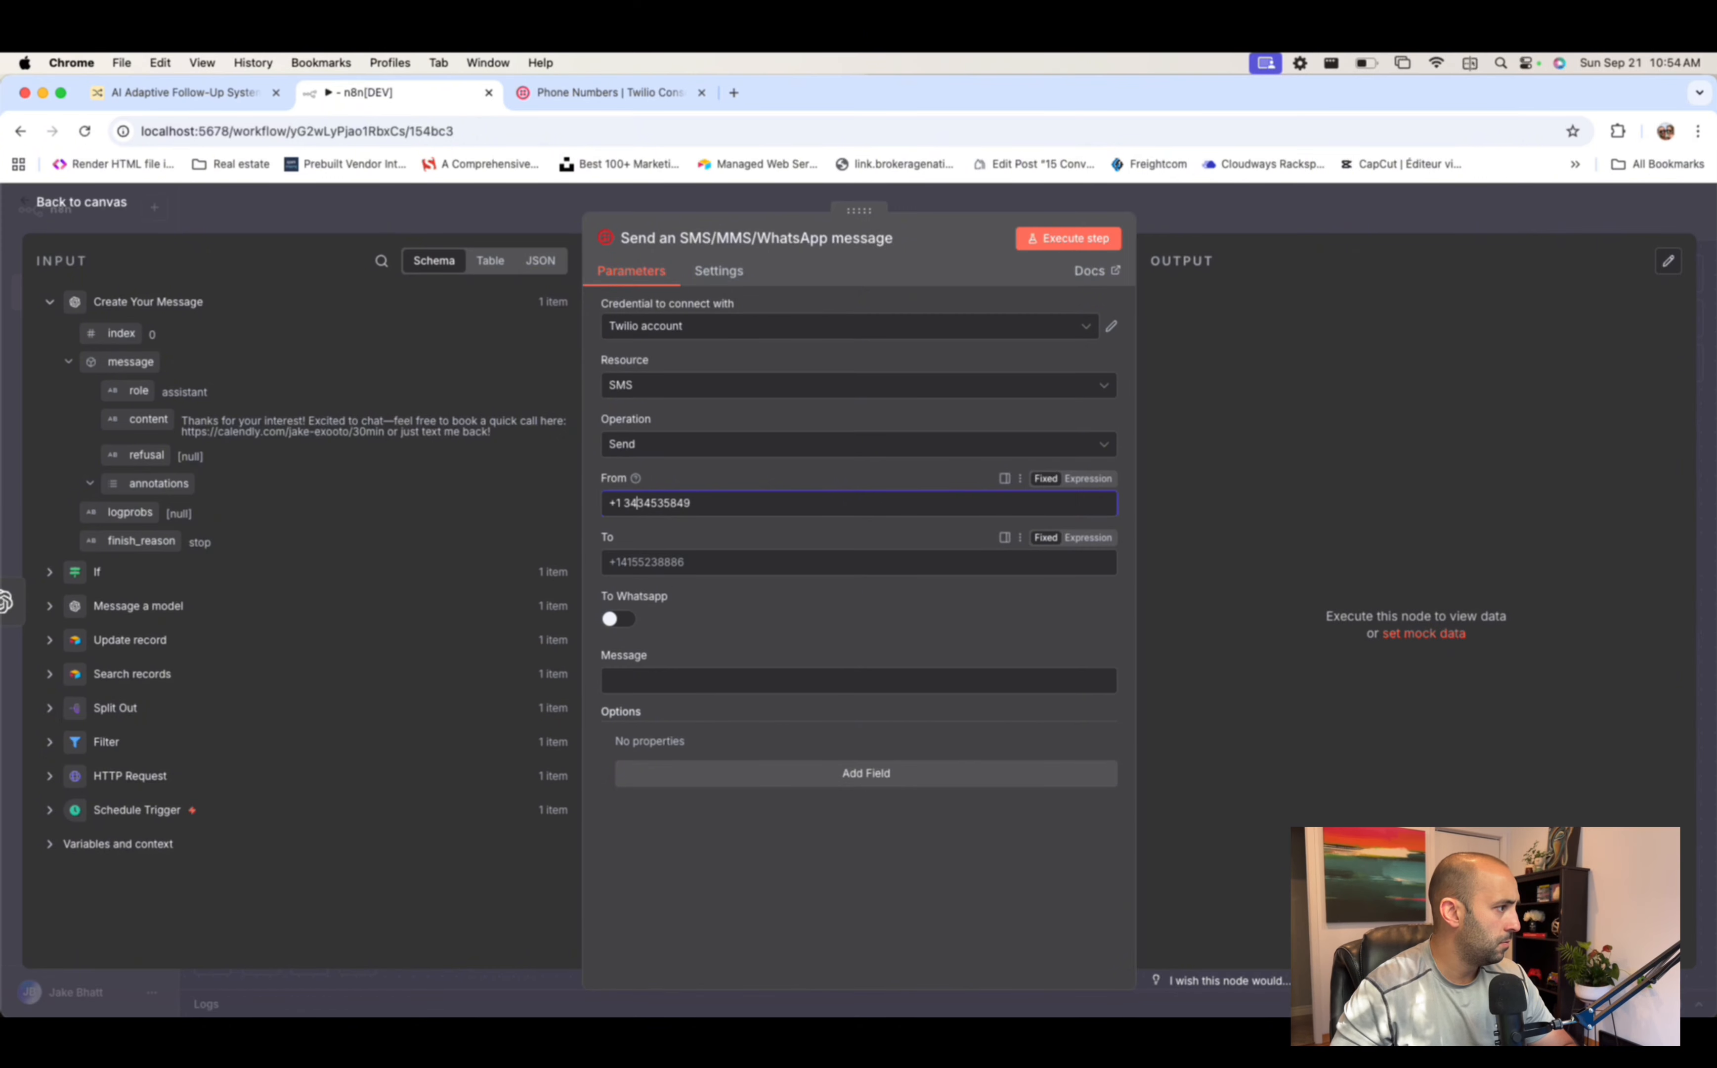
key(BackSpace)
scroll(473, 497, up, 5)
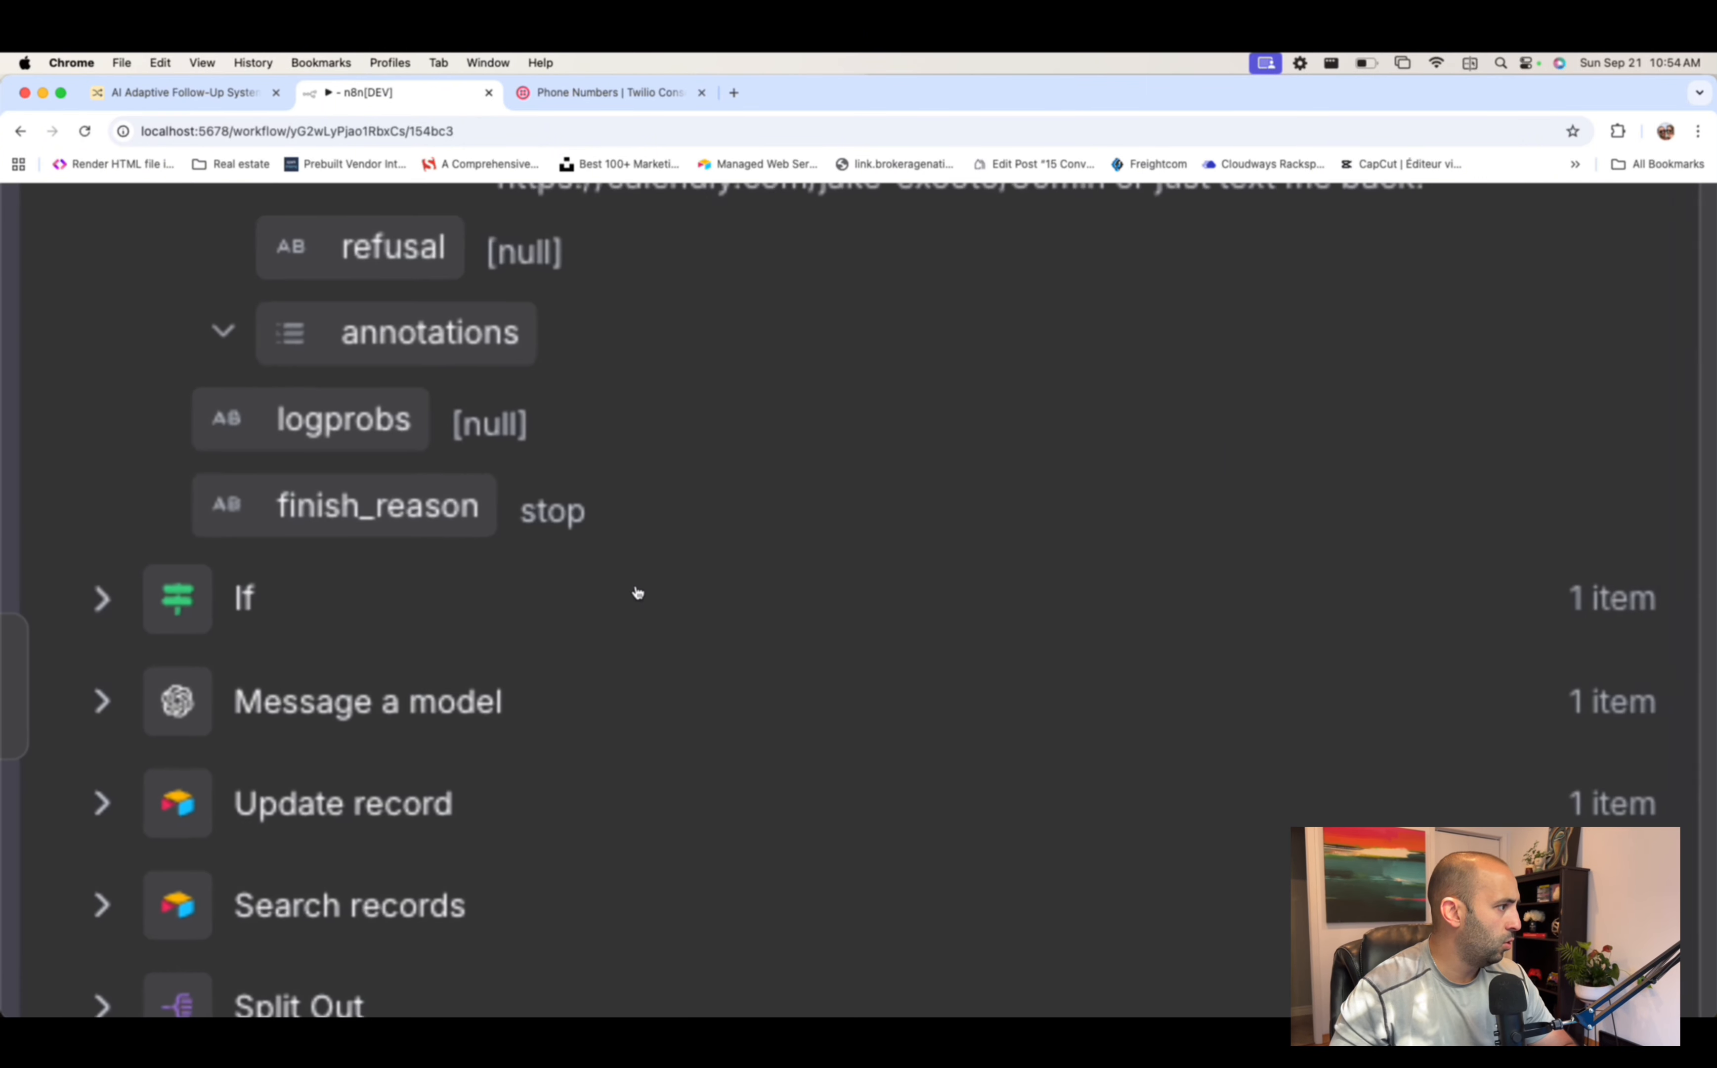
scroll(846, 567, down, 5)
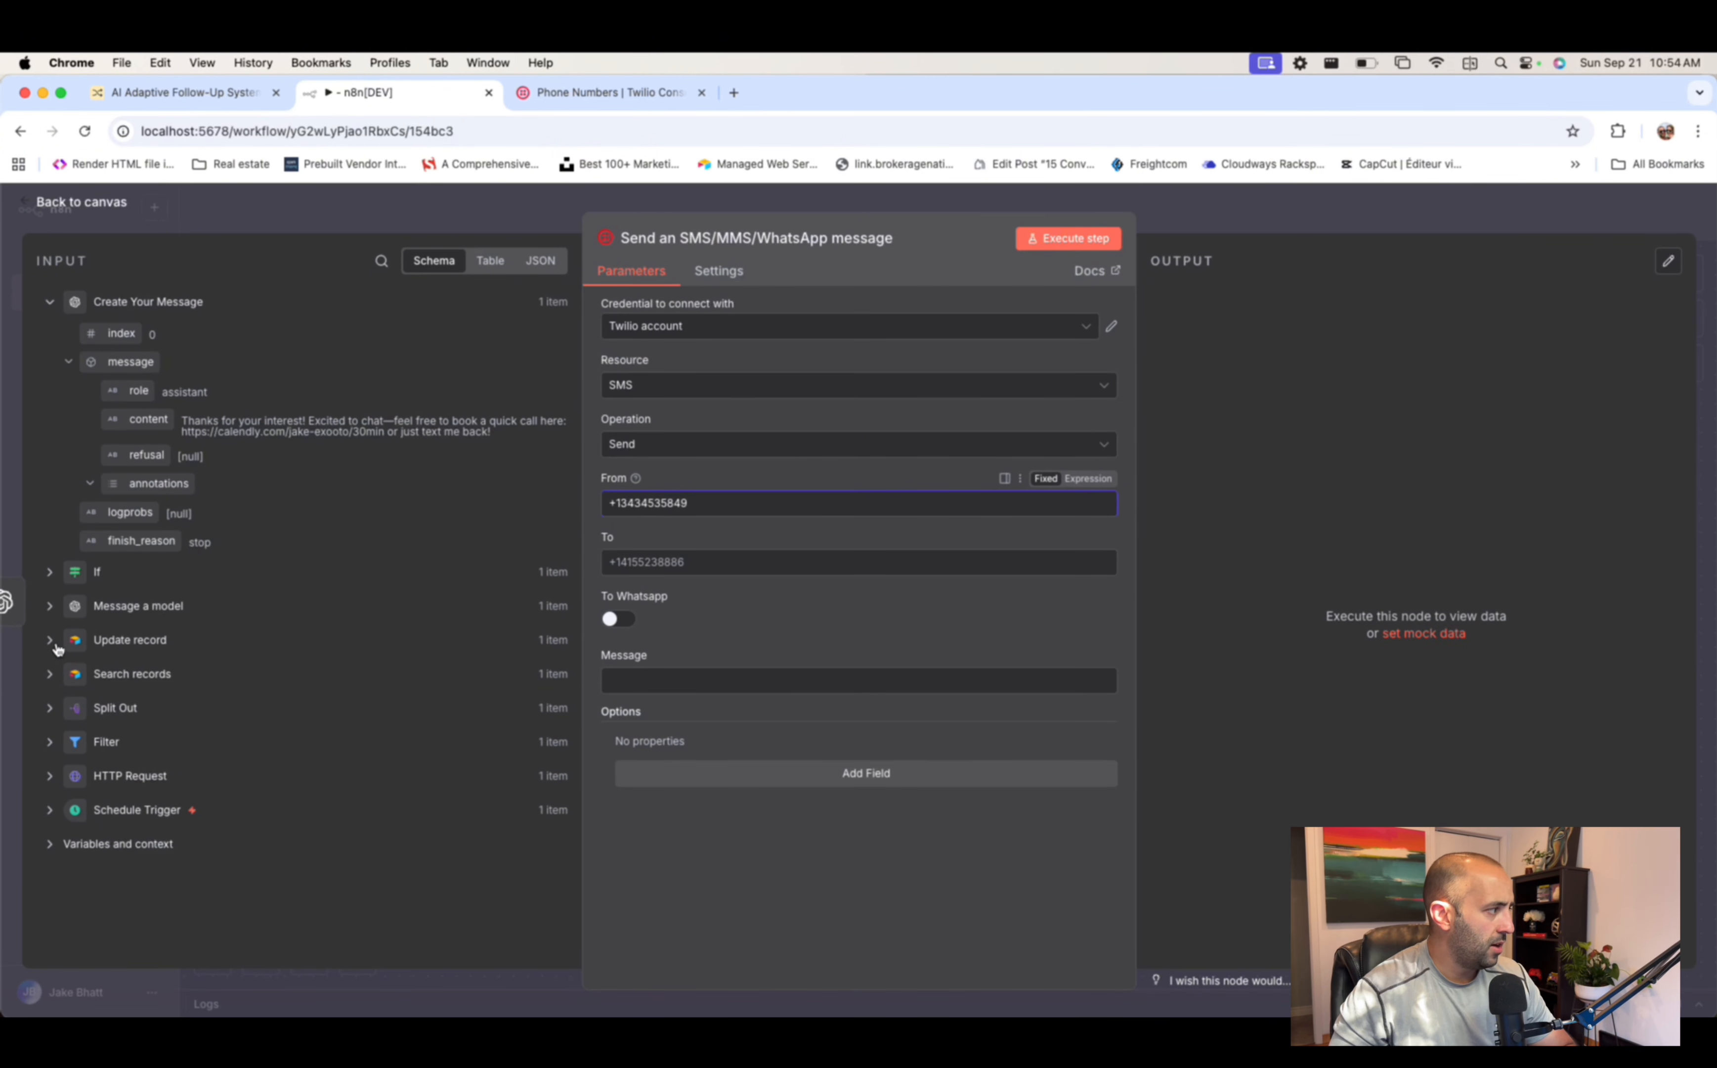
click(51, 675)
scroll(353, 482, down, 3)
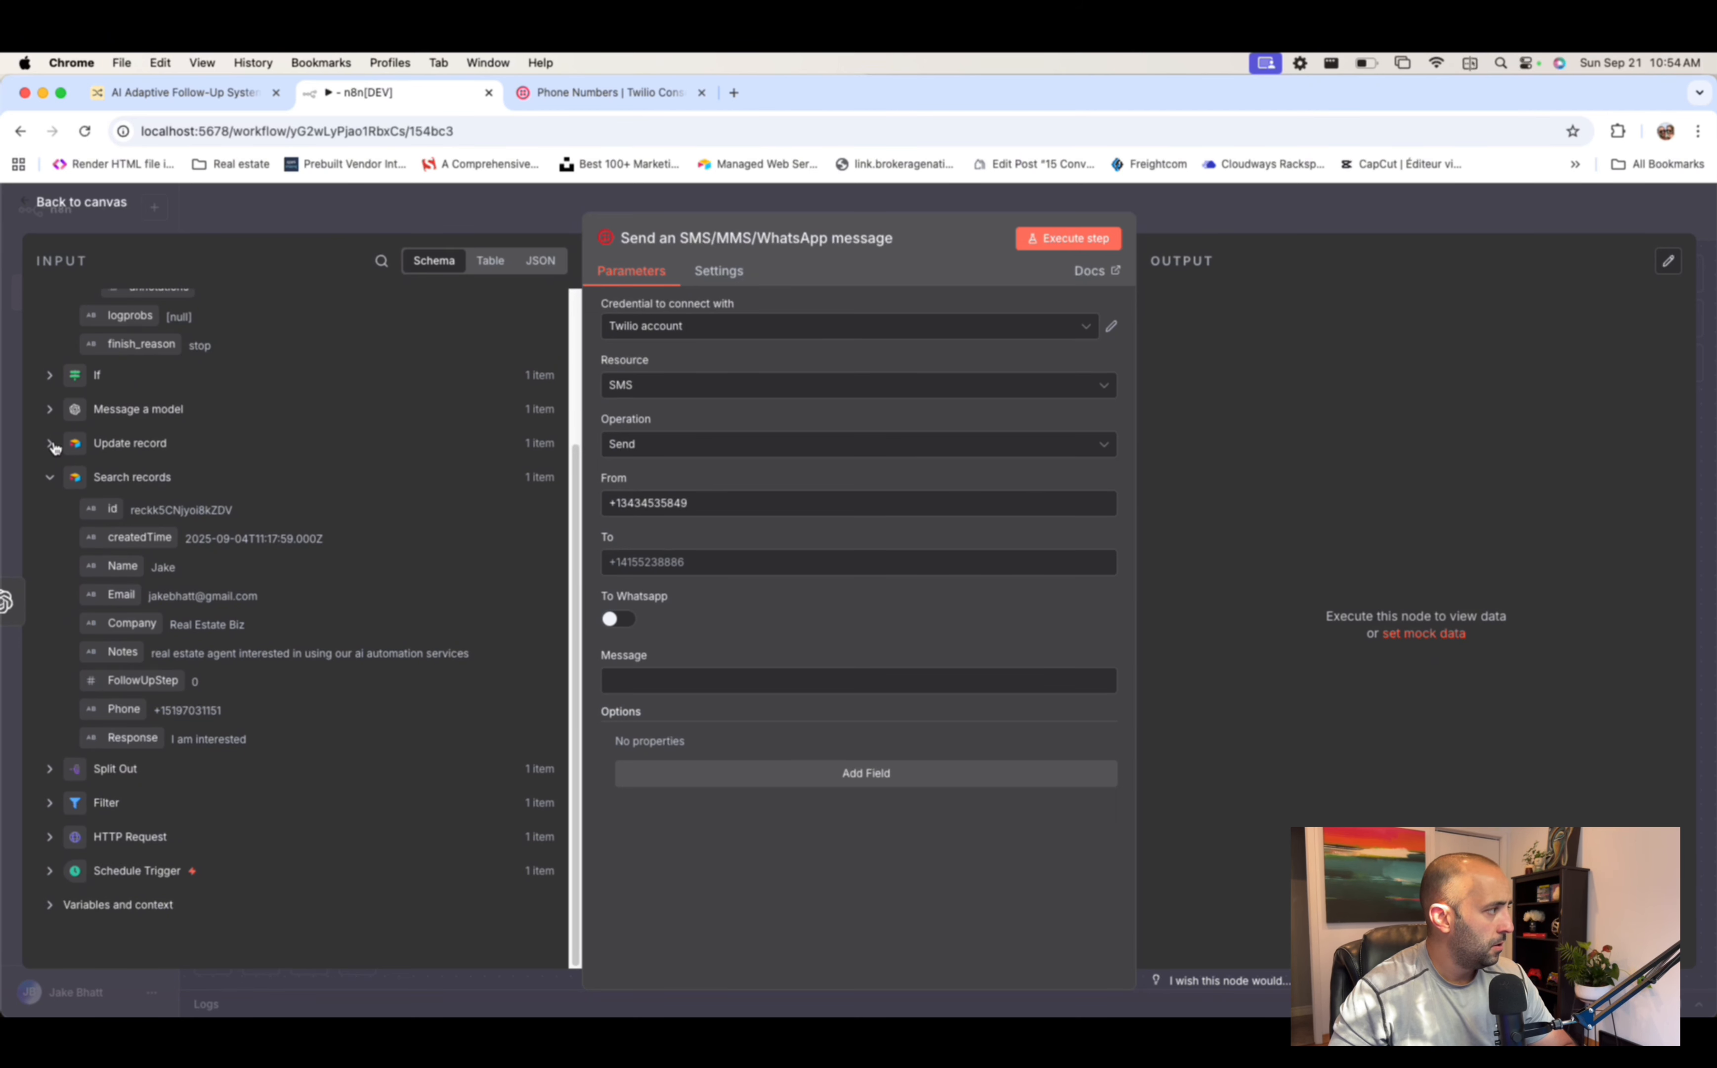
- Replace the Phone mapping in To with Split Out's messages[0].from field
drag(118, 710, 674, 562)
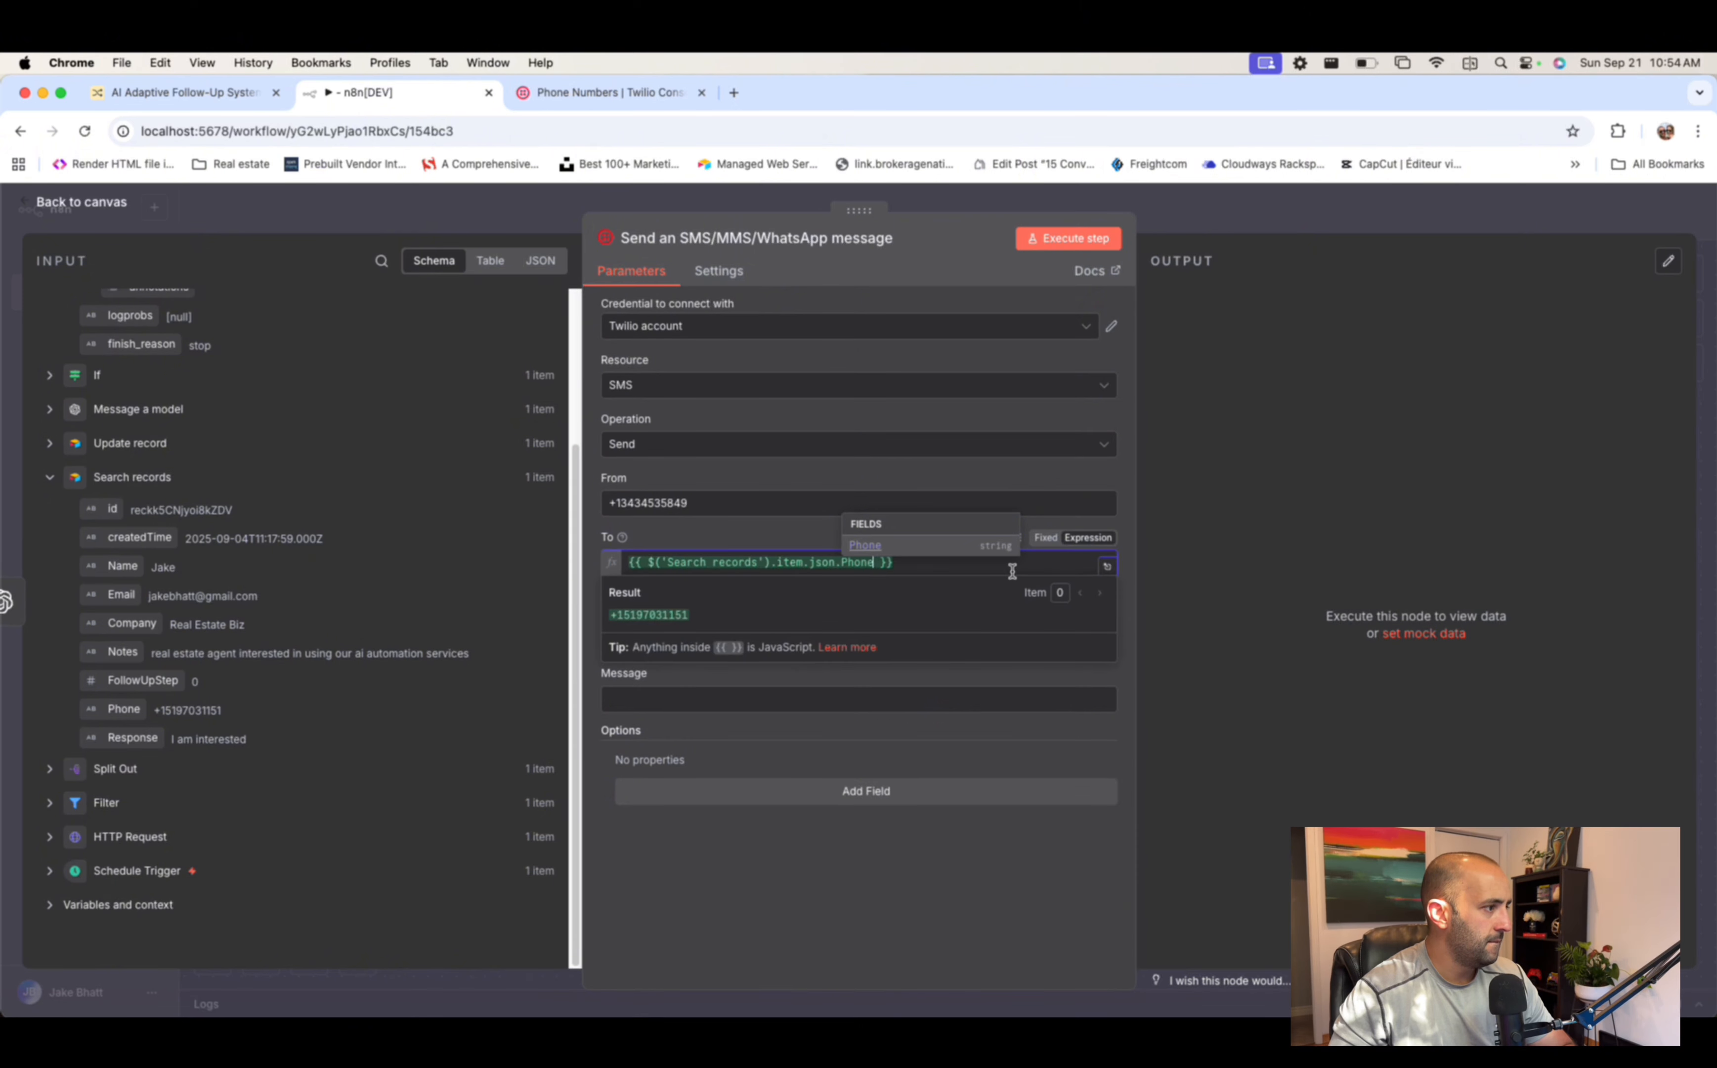
click(992, 570)
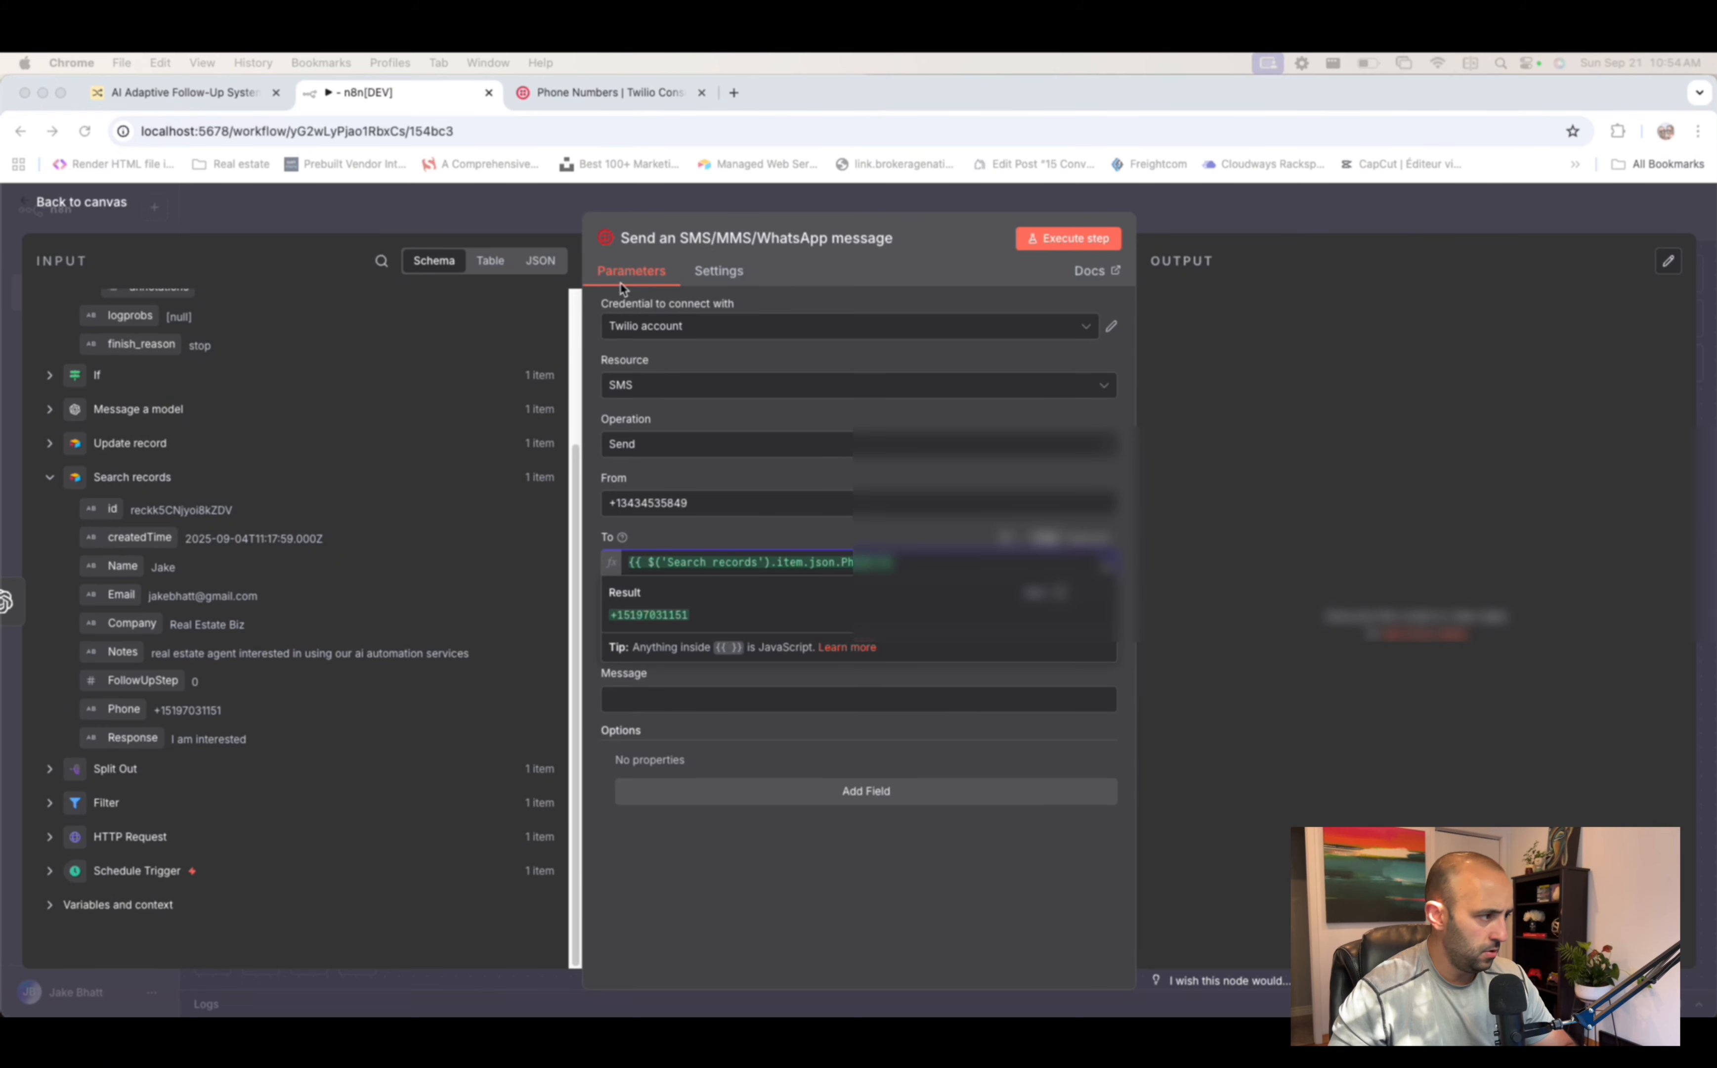
click(950, 563)
key(super+a)
key(BackSpace)
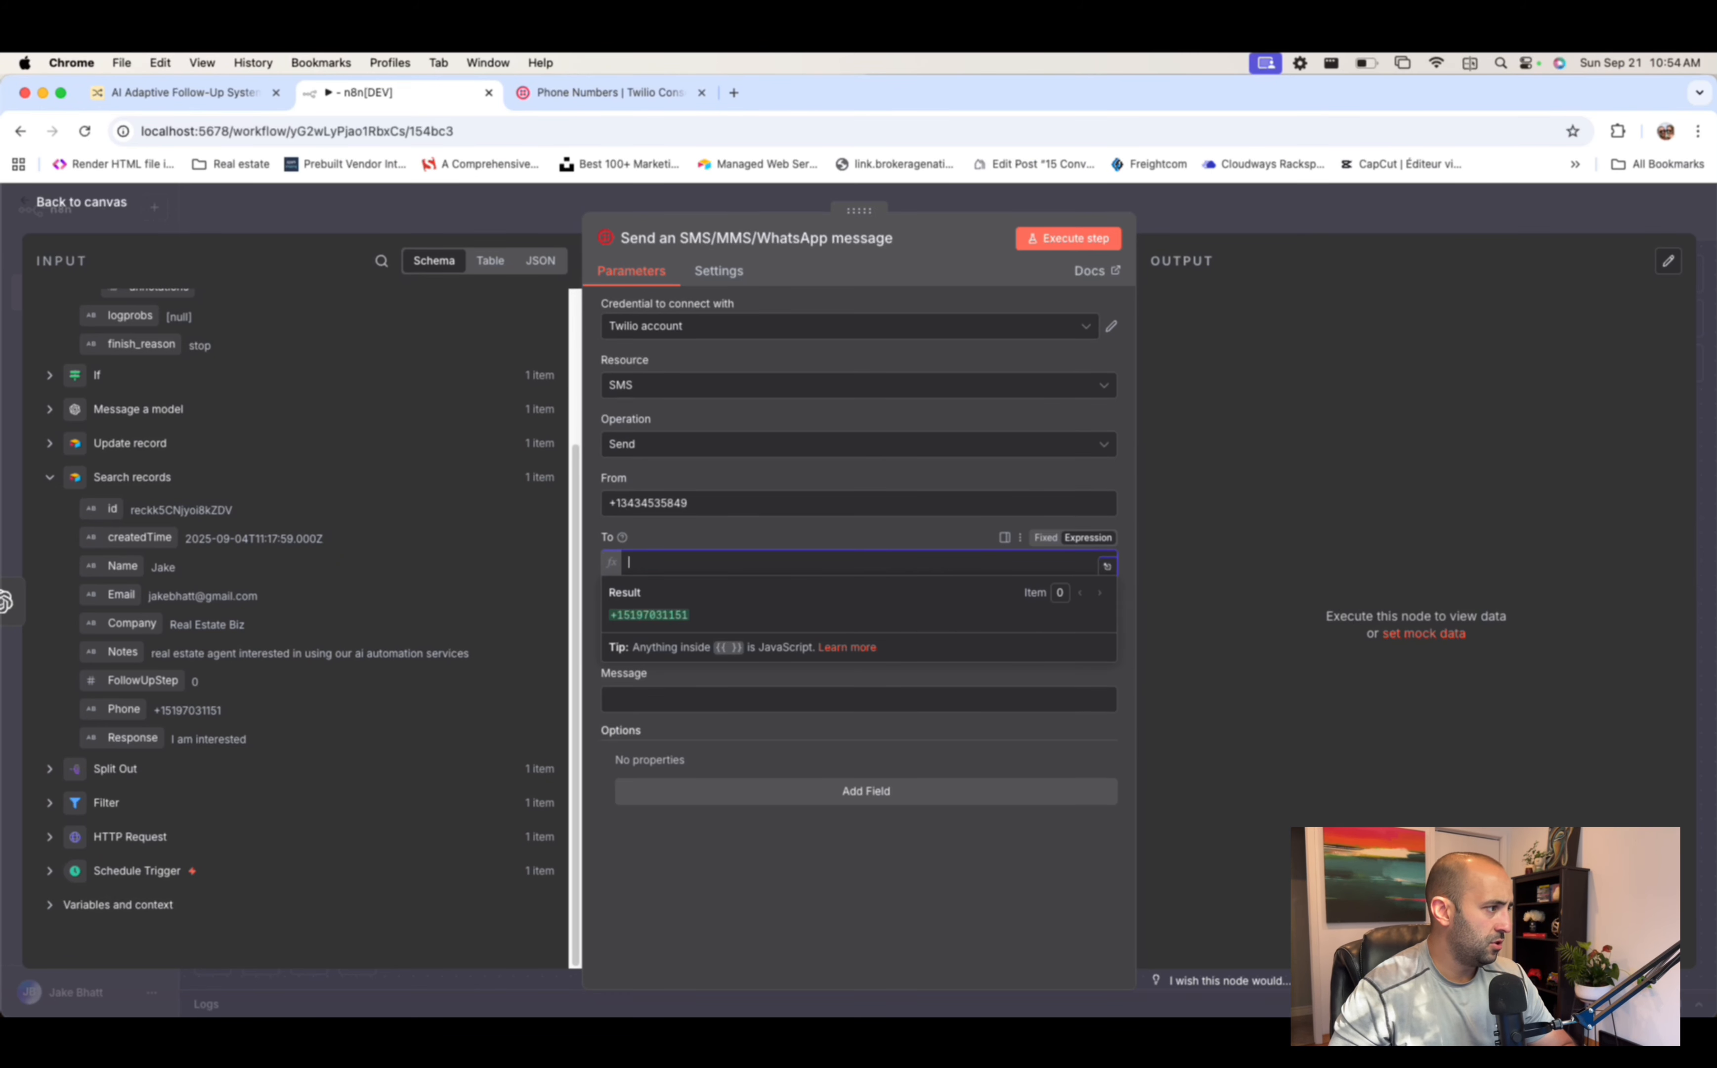
scroll(161, 411, up, 3)
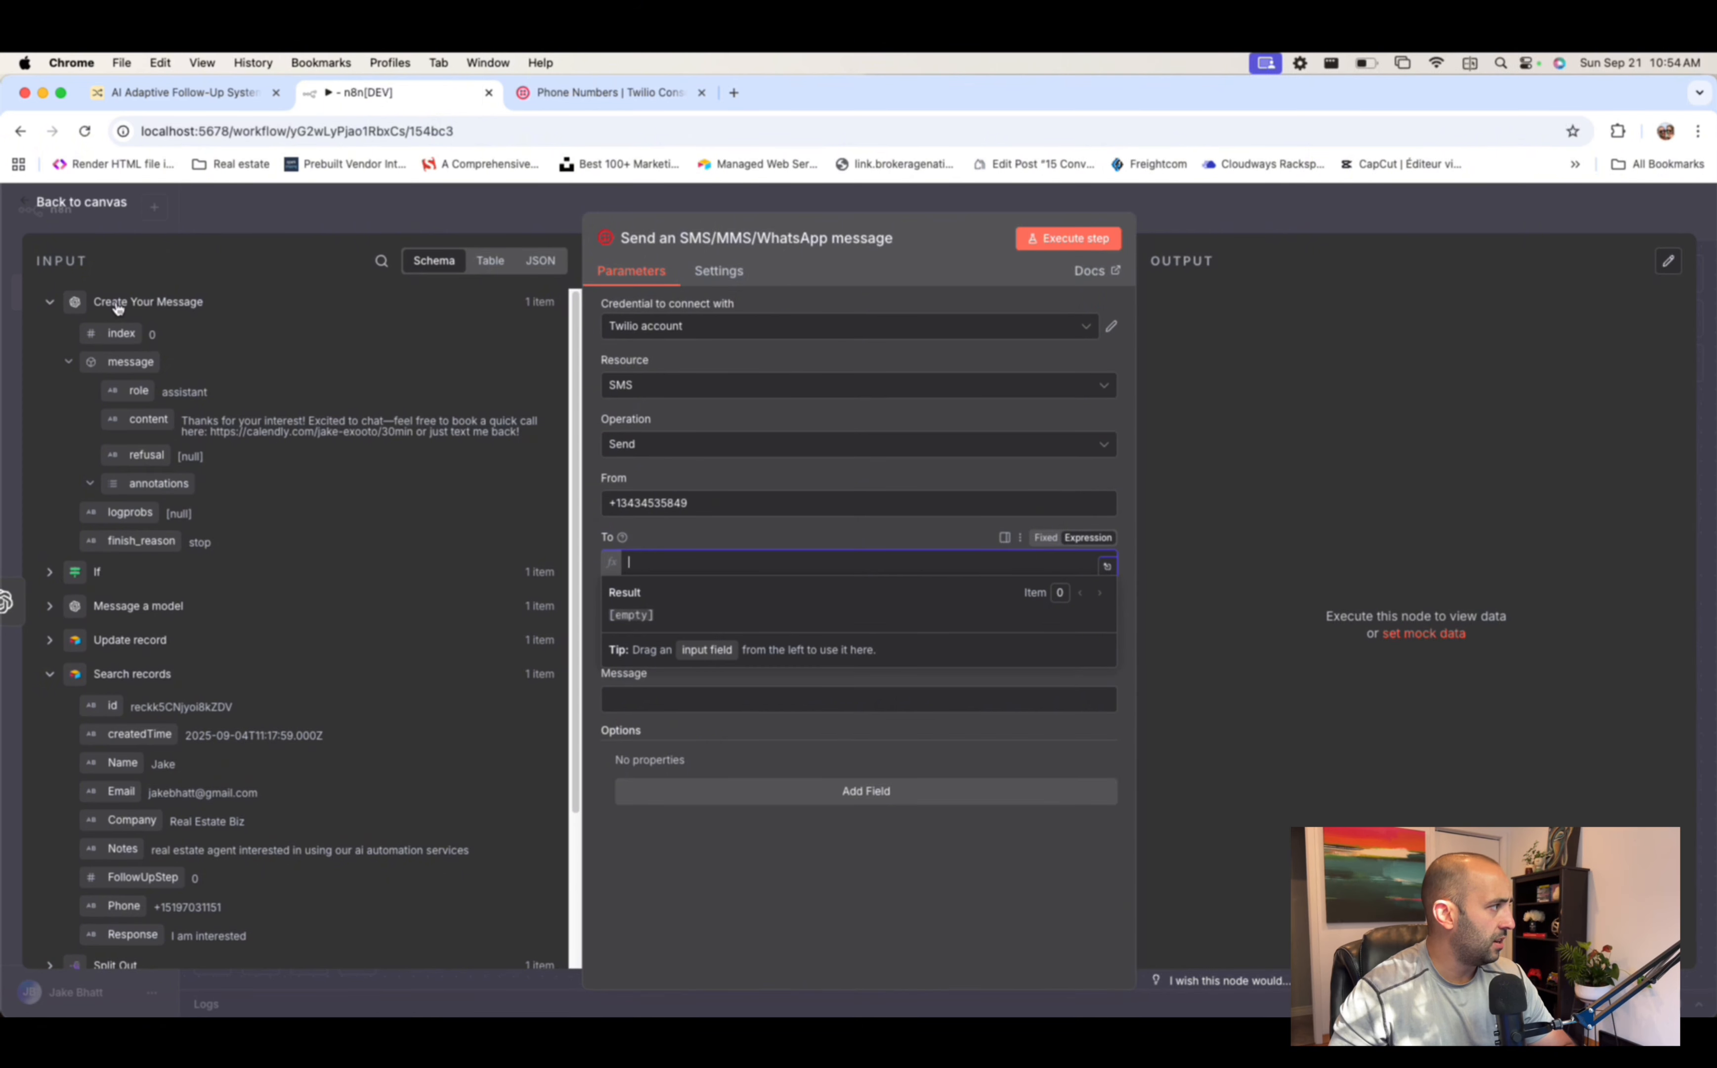
scroll(146, 489, down, 3)
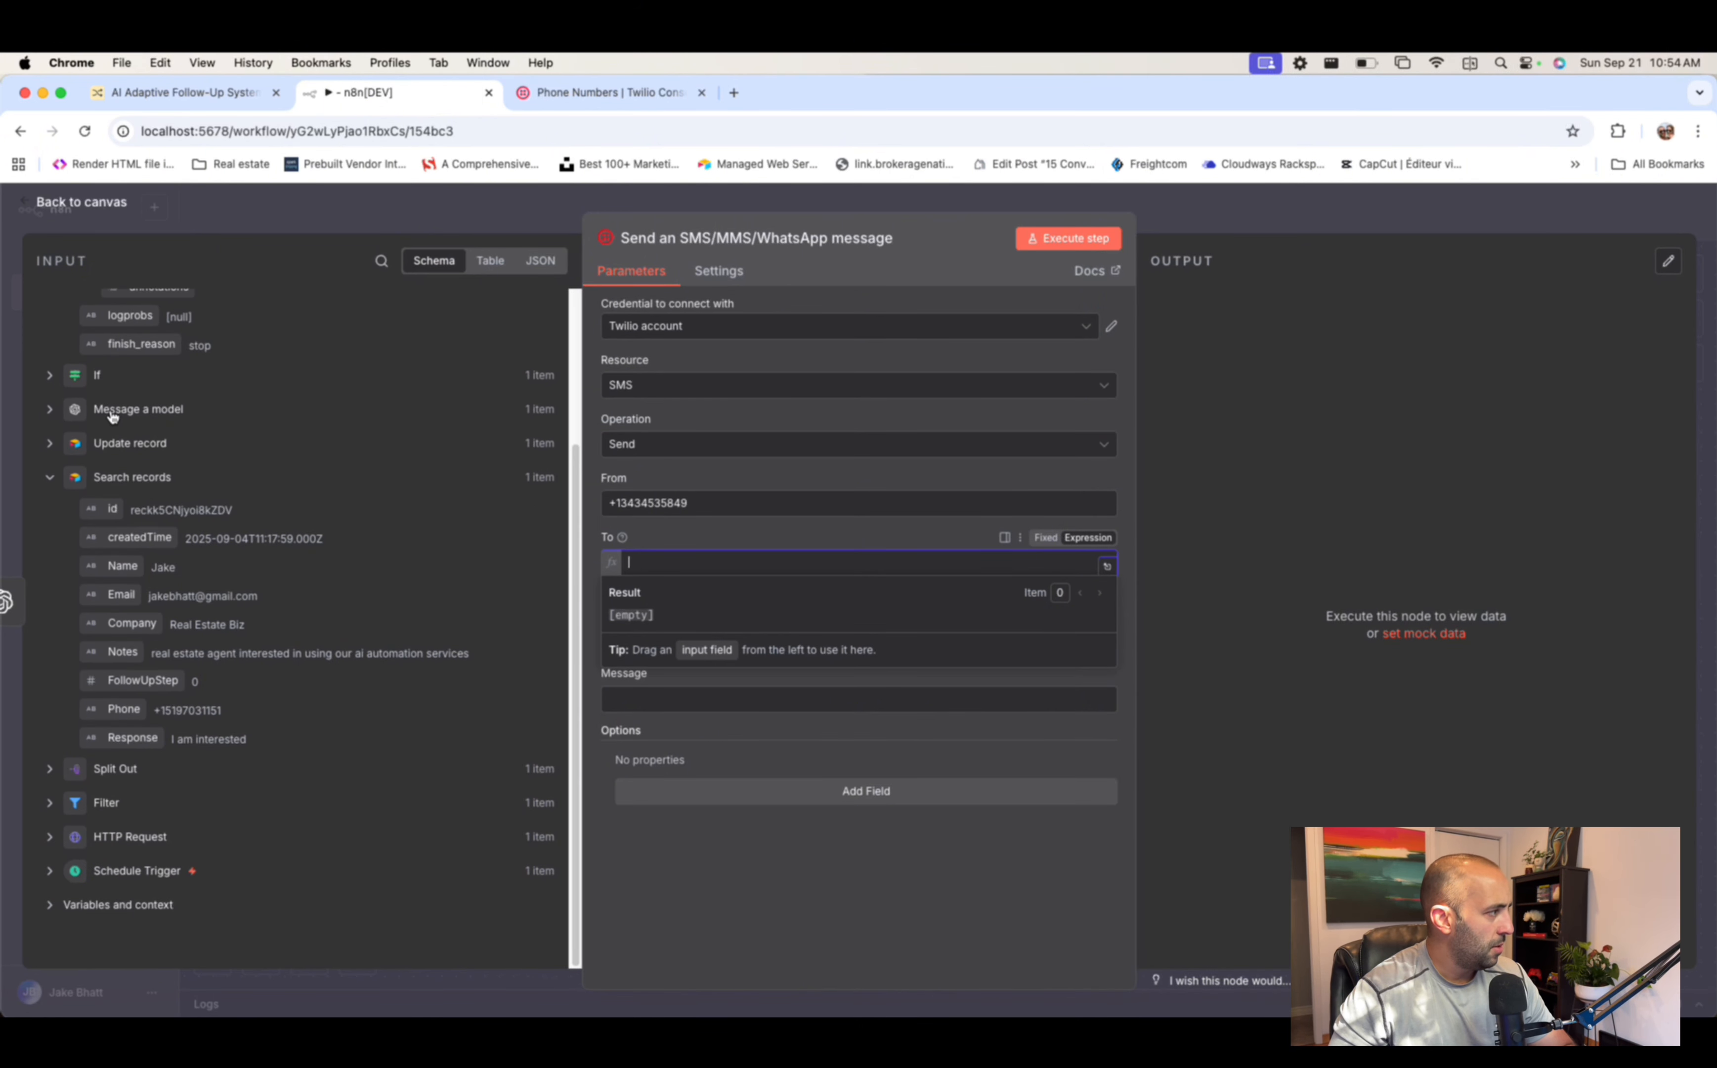
click(49, 768)
scroll(175, 736, down, 1)
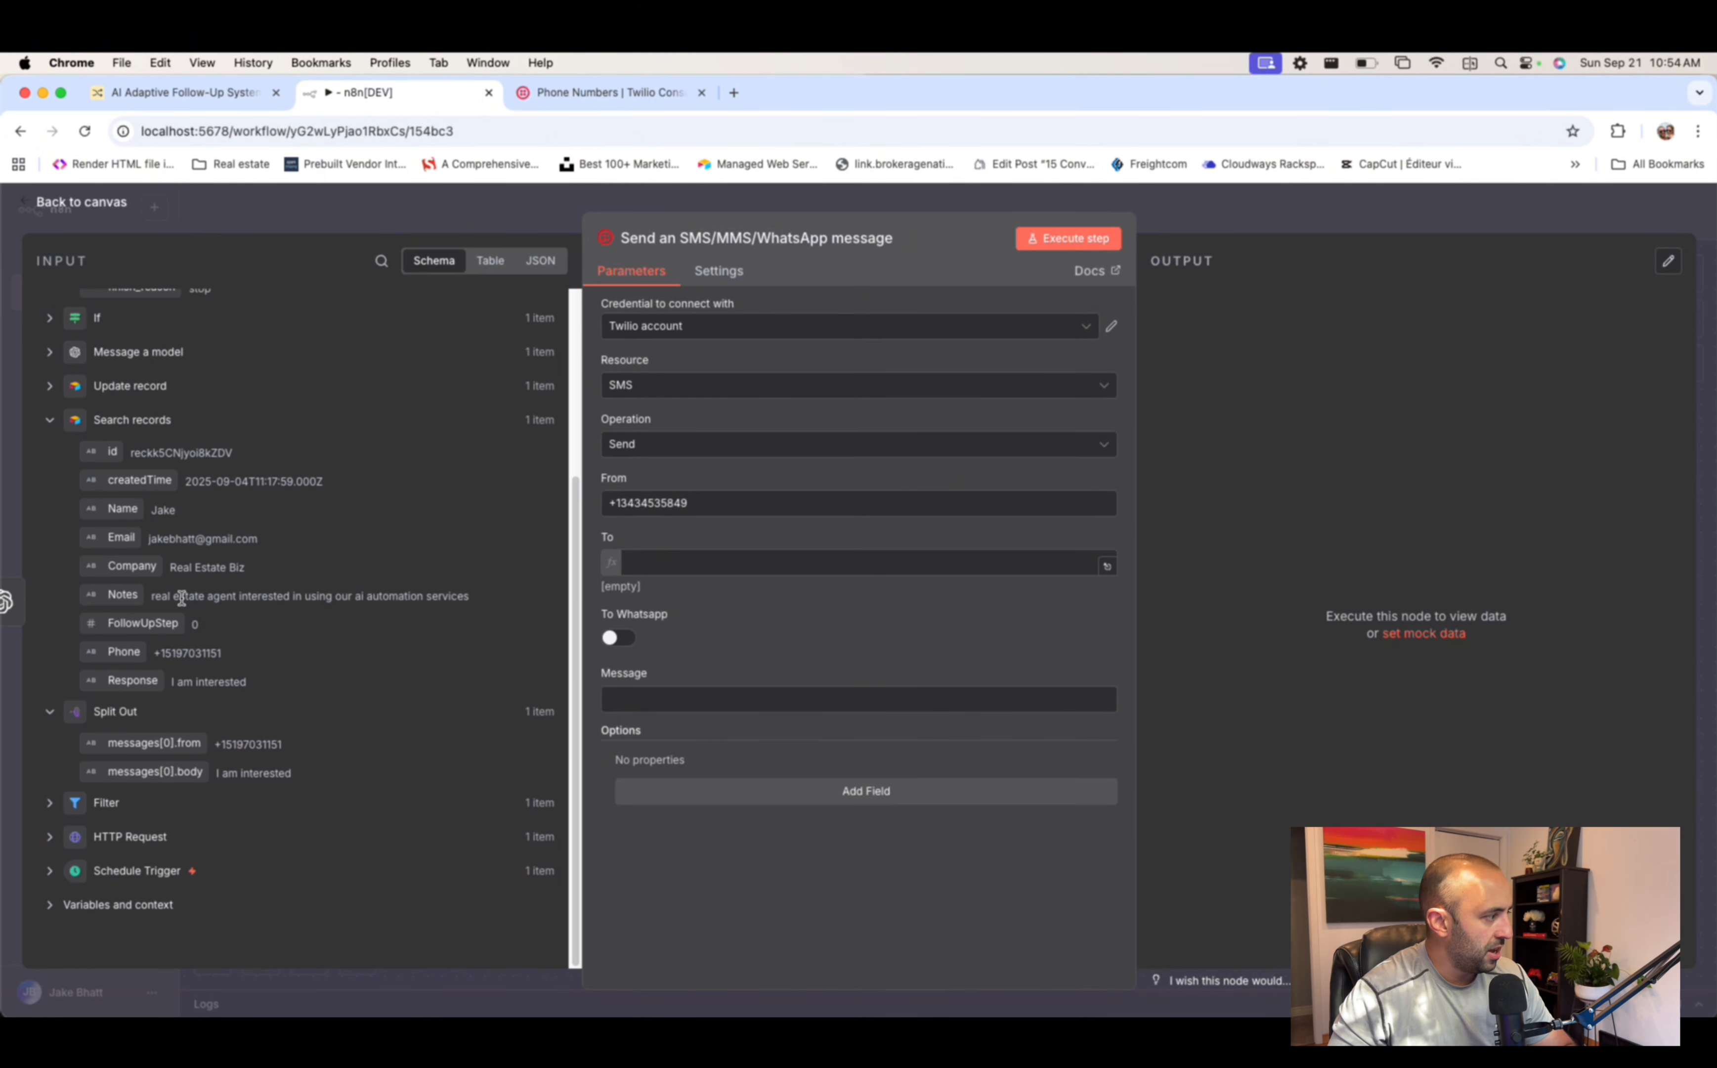
drag(151, 745, 702, 554)
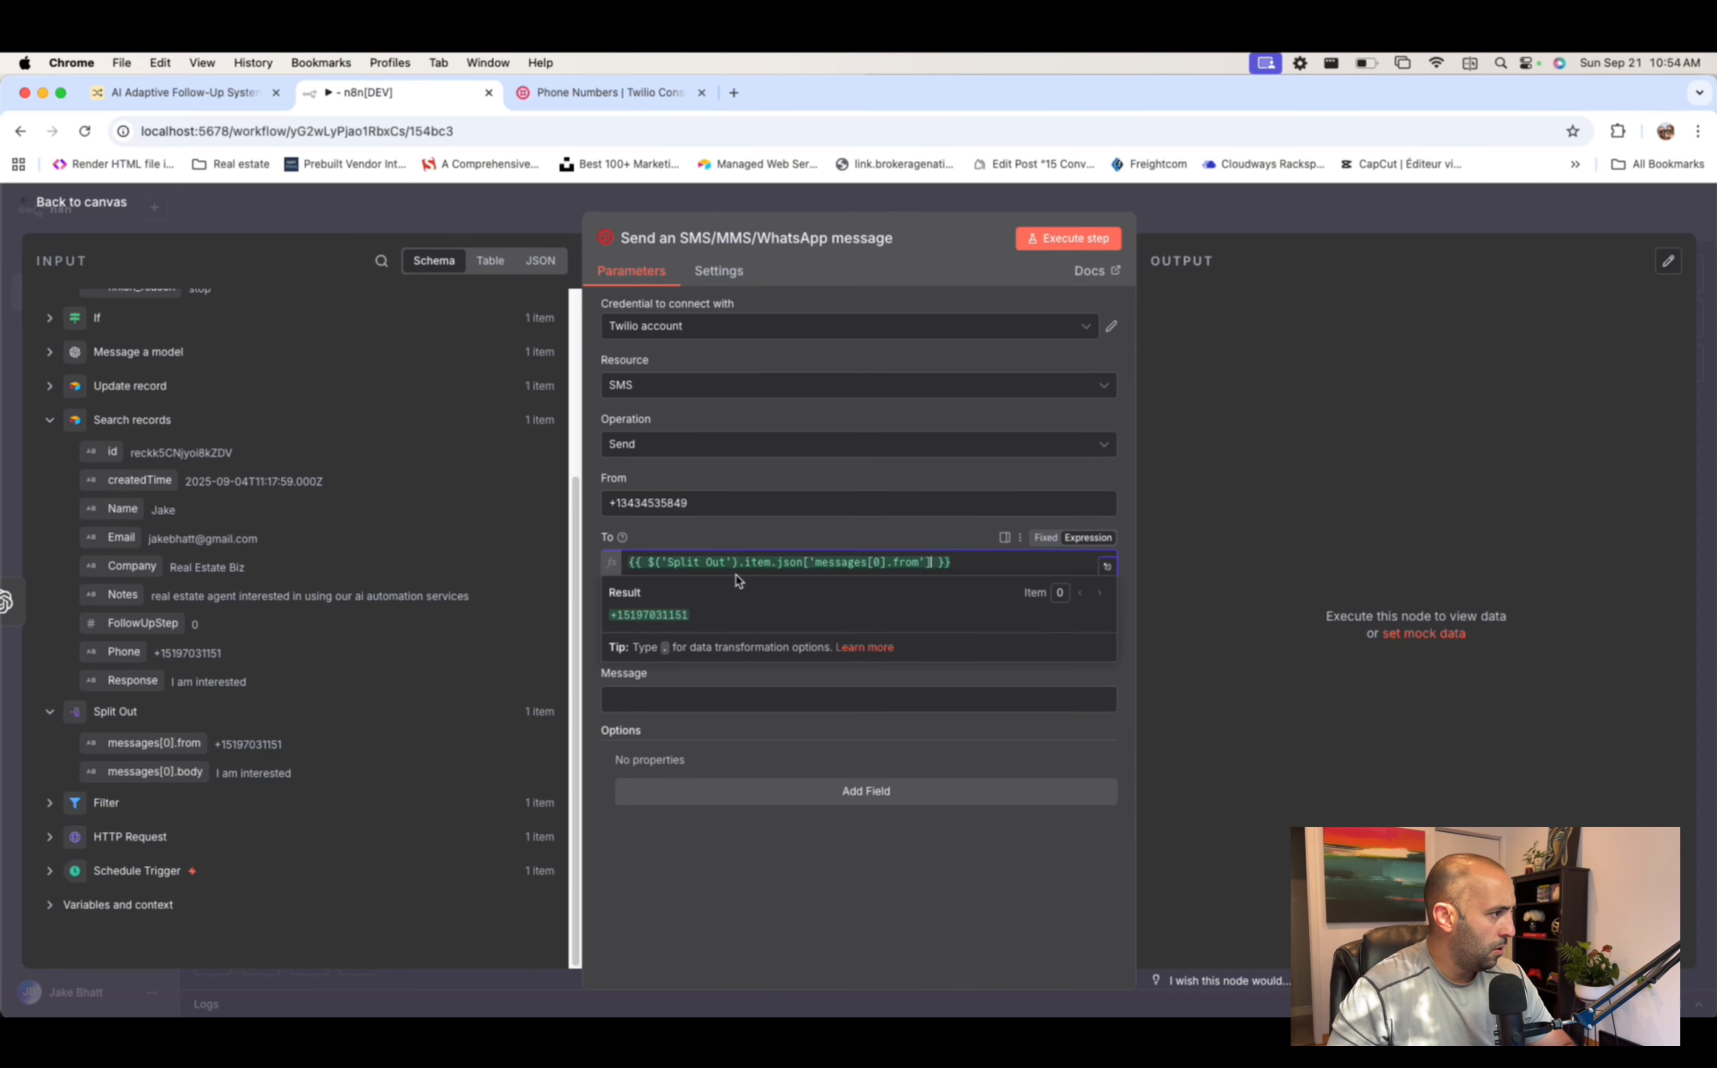
- Map Create Your Message's content into the SMS Message field and go back to the canvas
click(645, 697)
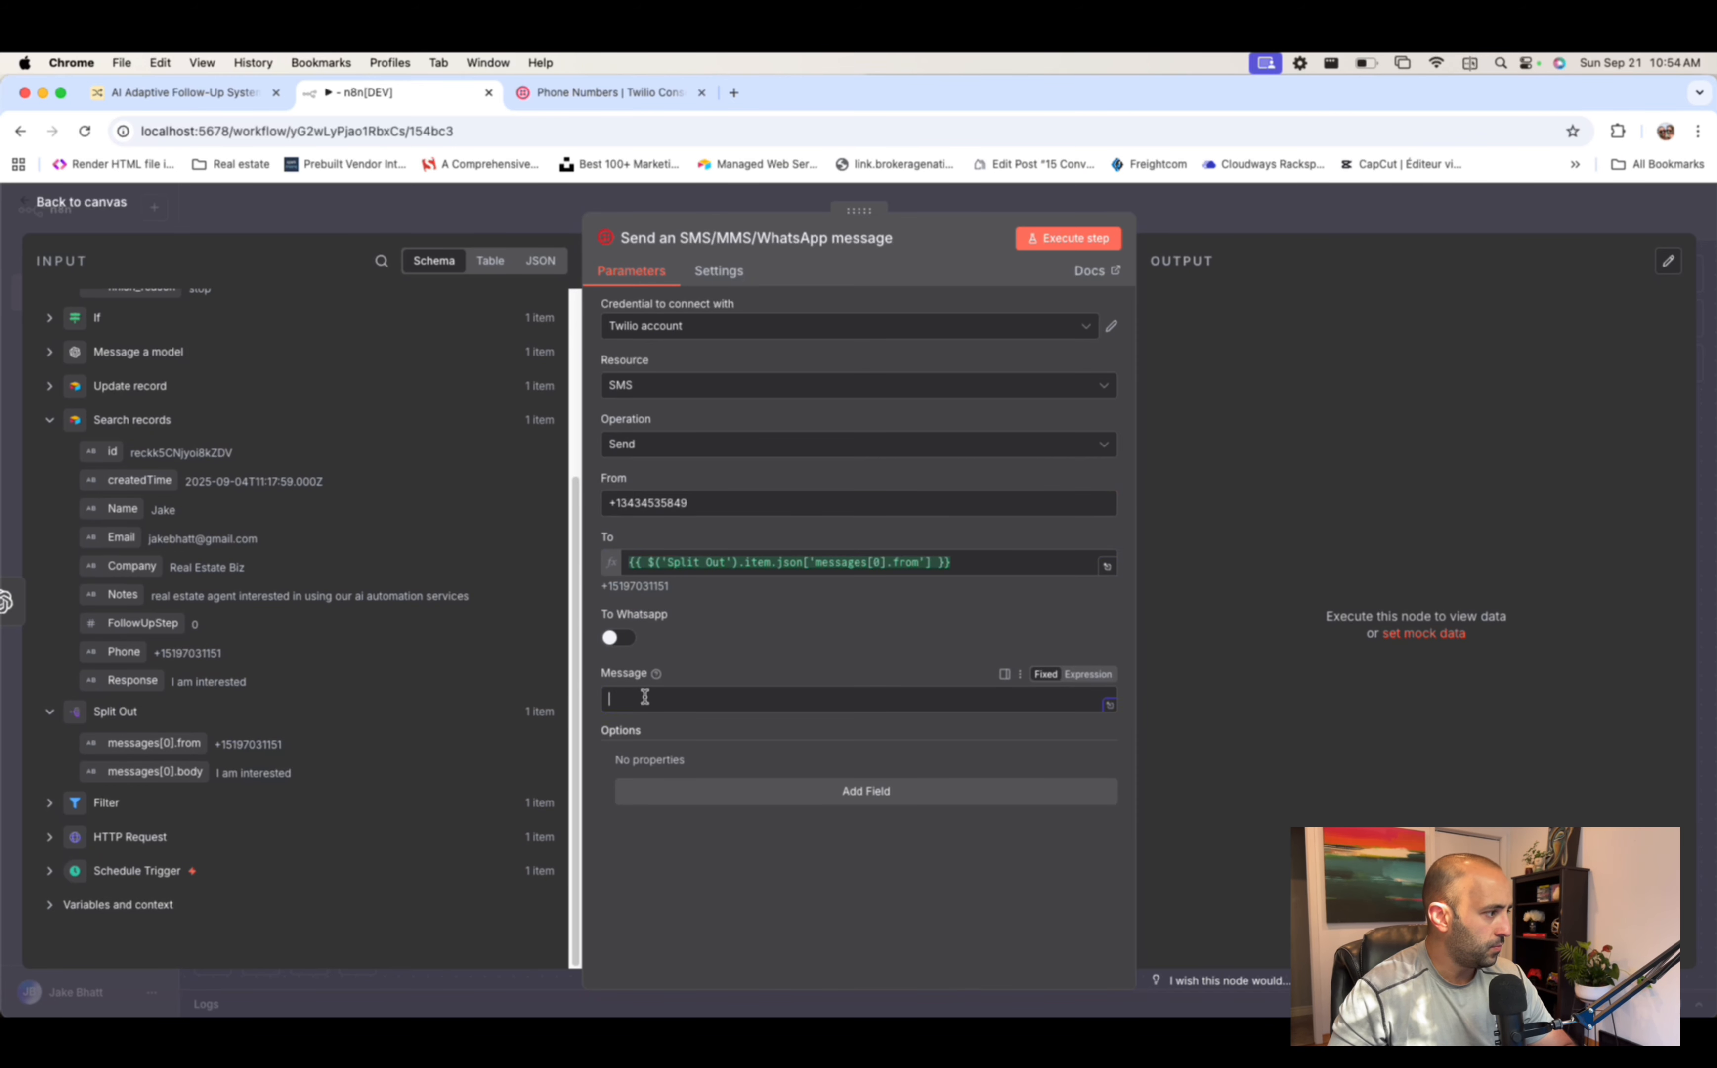
scroll(337, 486, up, 5)
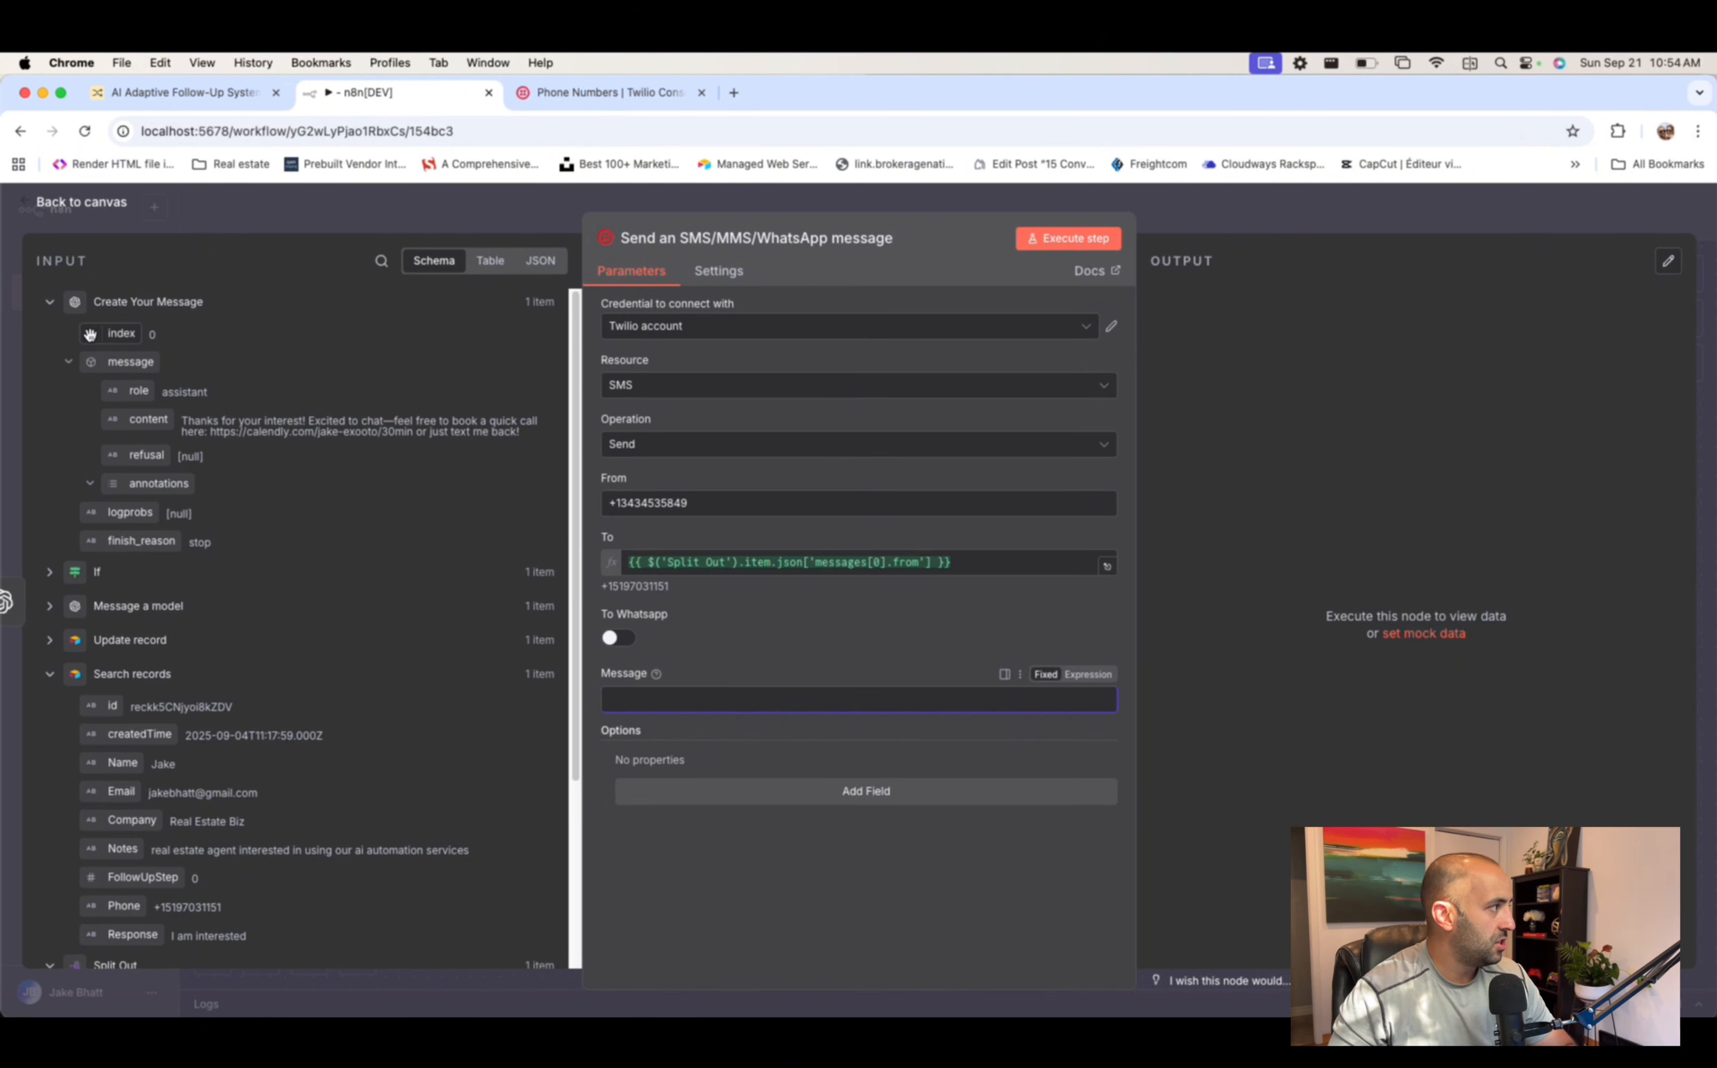
drag(147, 420, 671, 702)
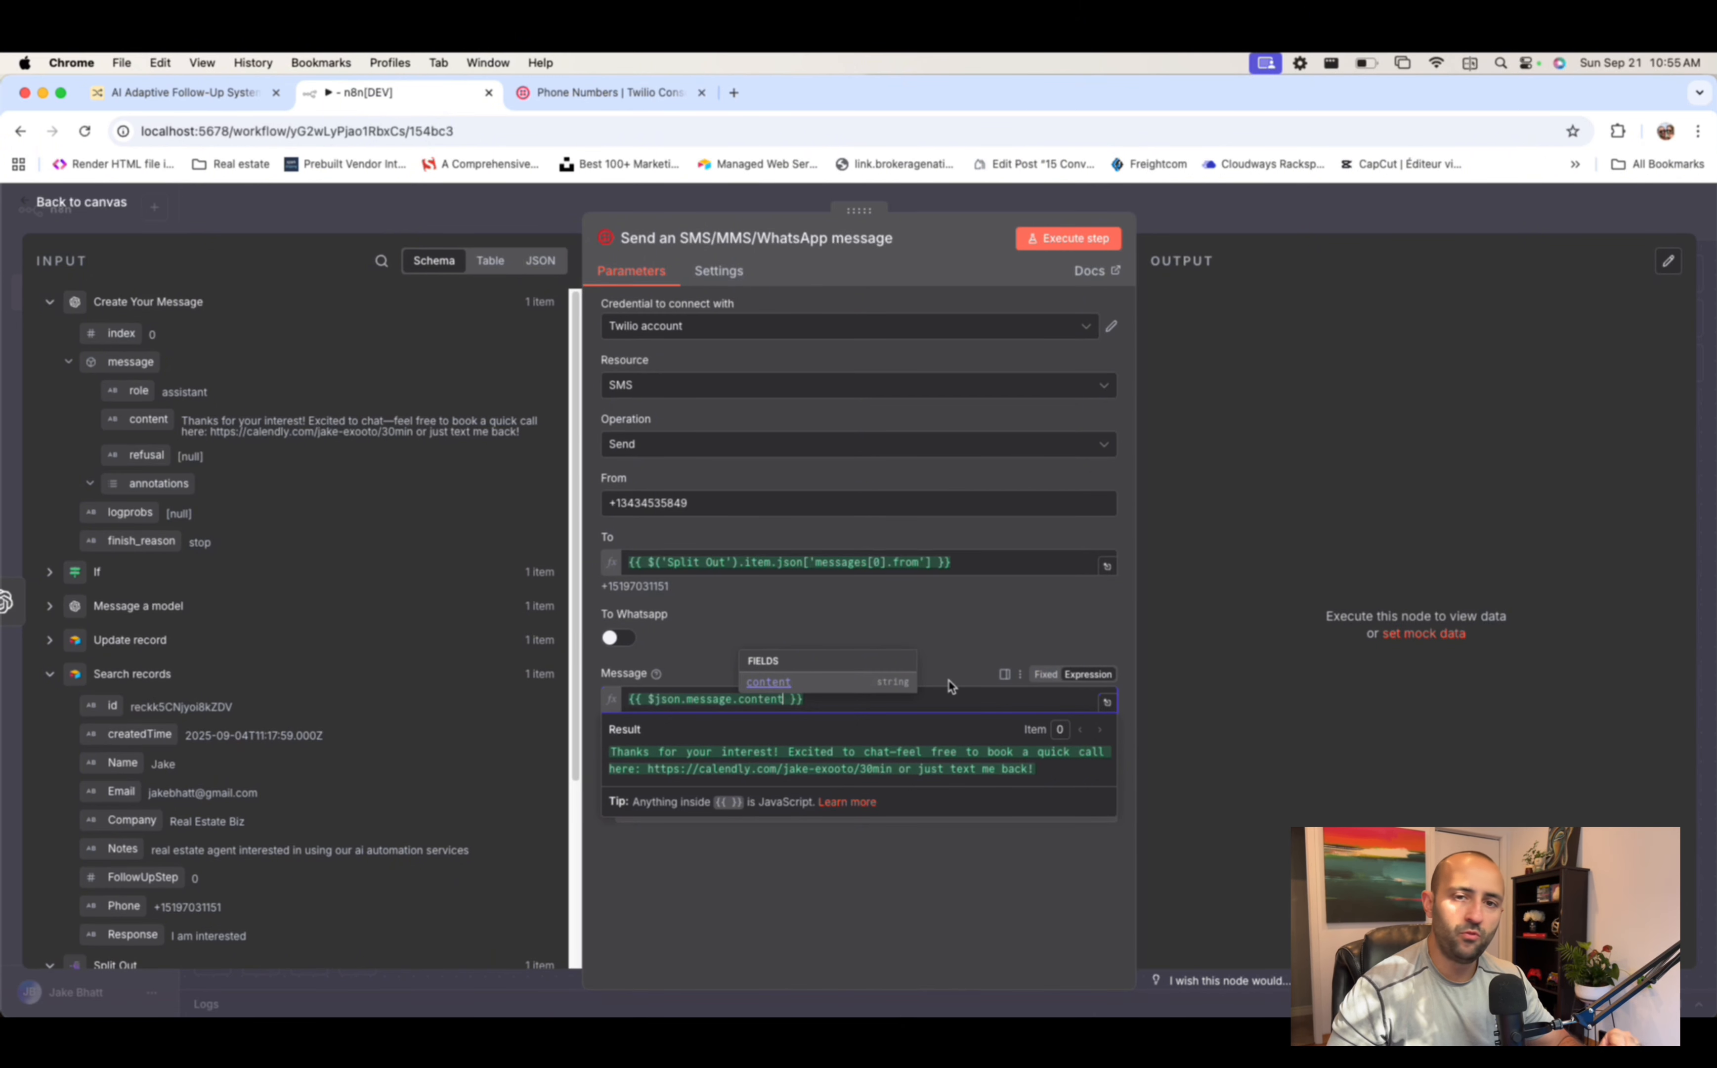
click(842, 624)
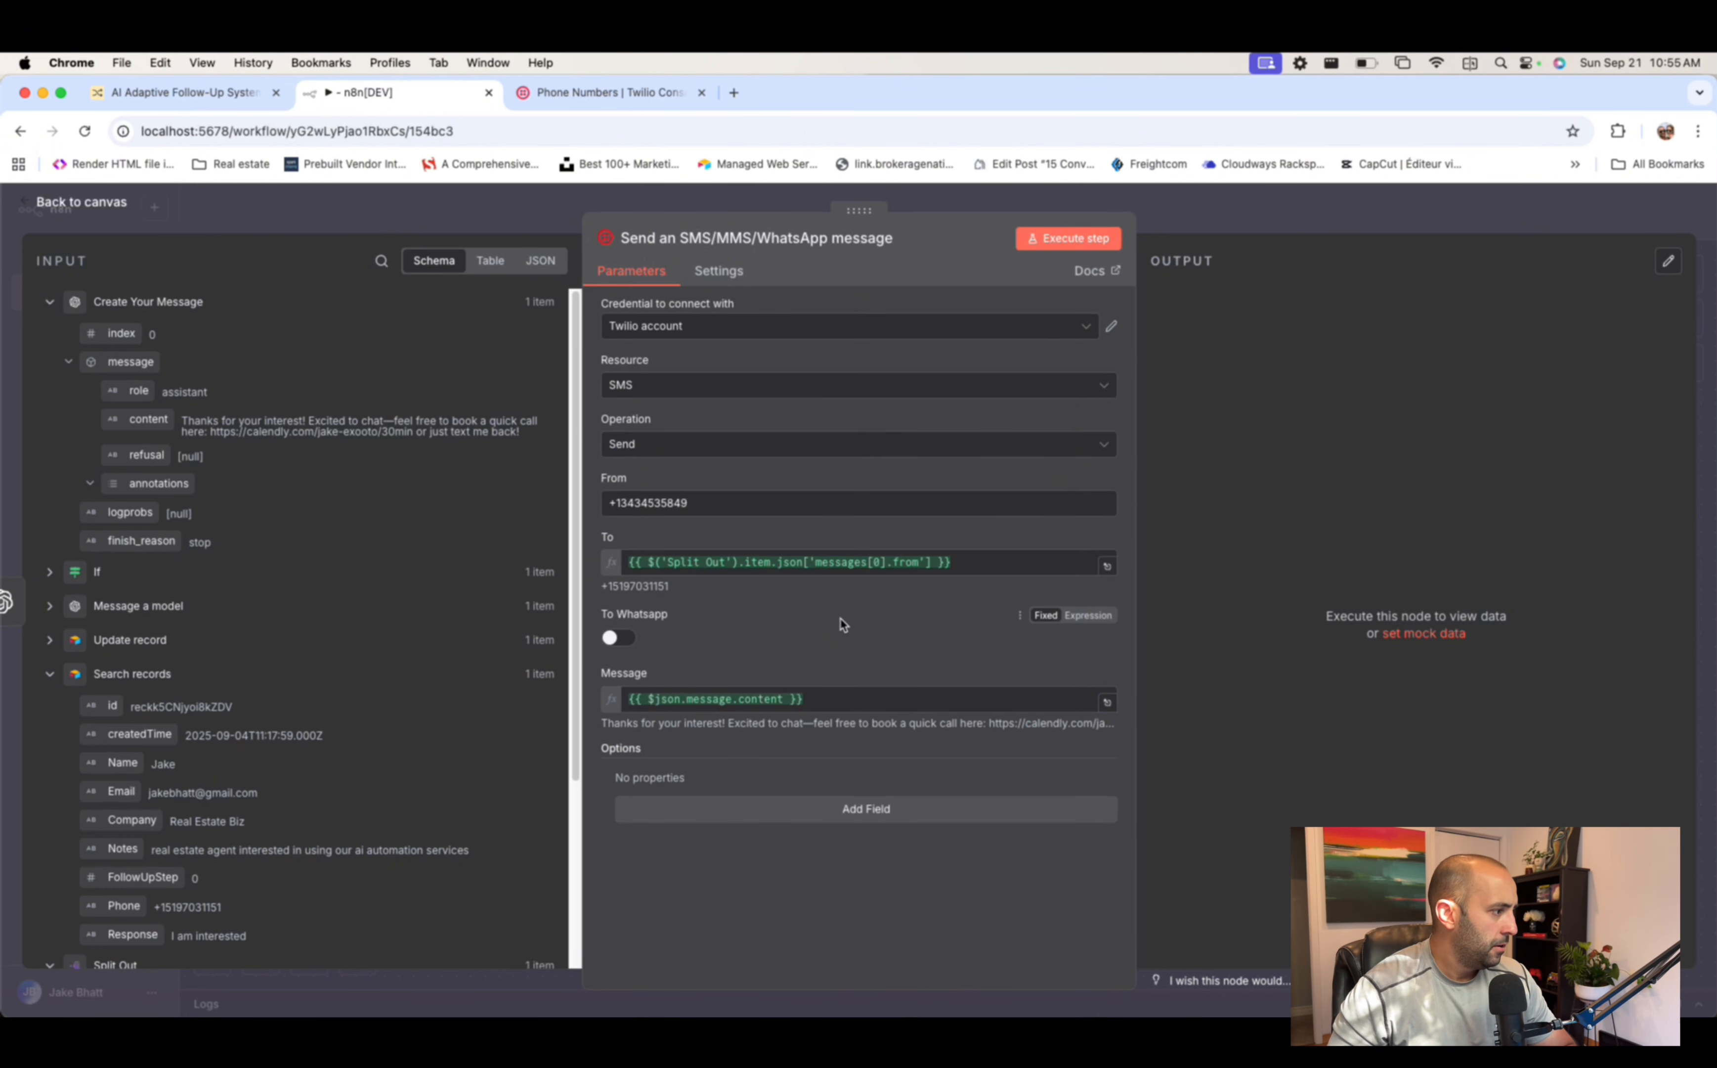
click(1266, 221)
click(1238, 208)
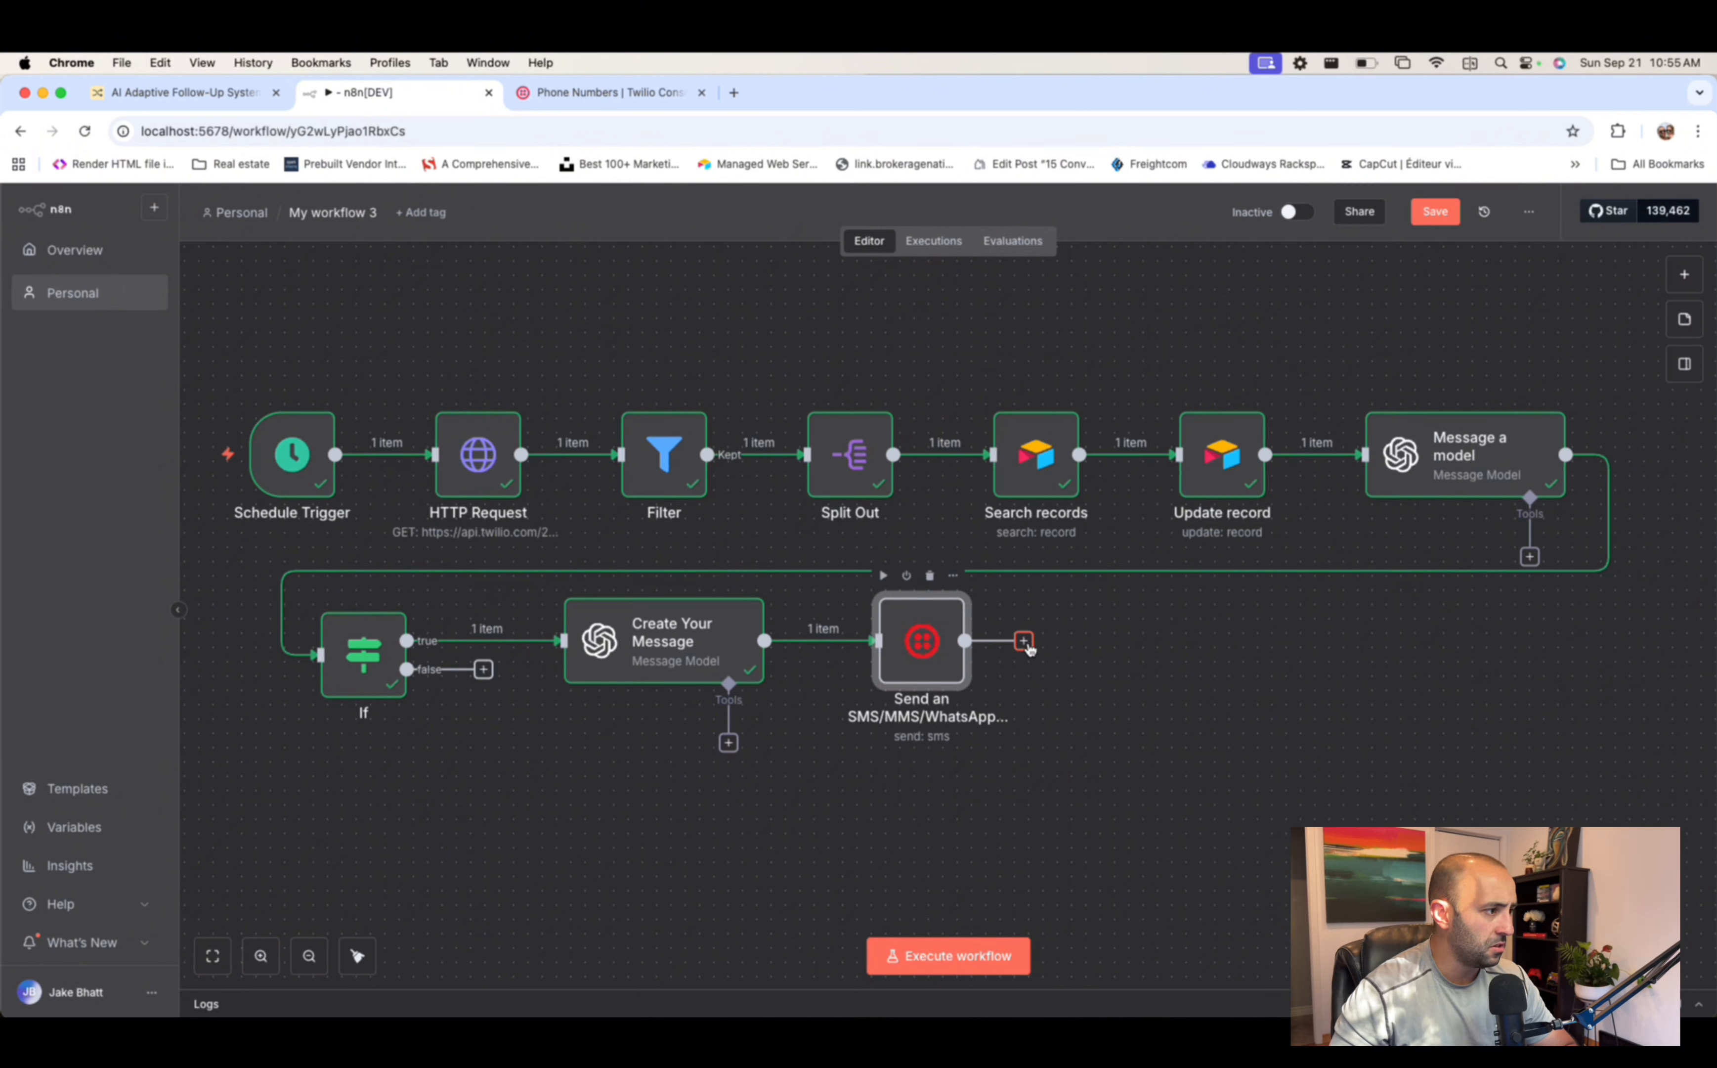
- Add a Gmail 'Send a message' node after the Twilio SMS step
click(1024, 642)
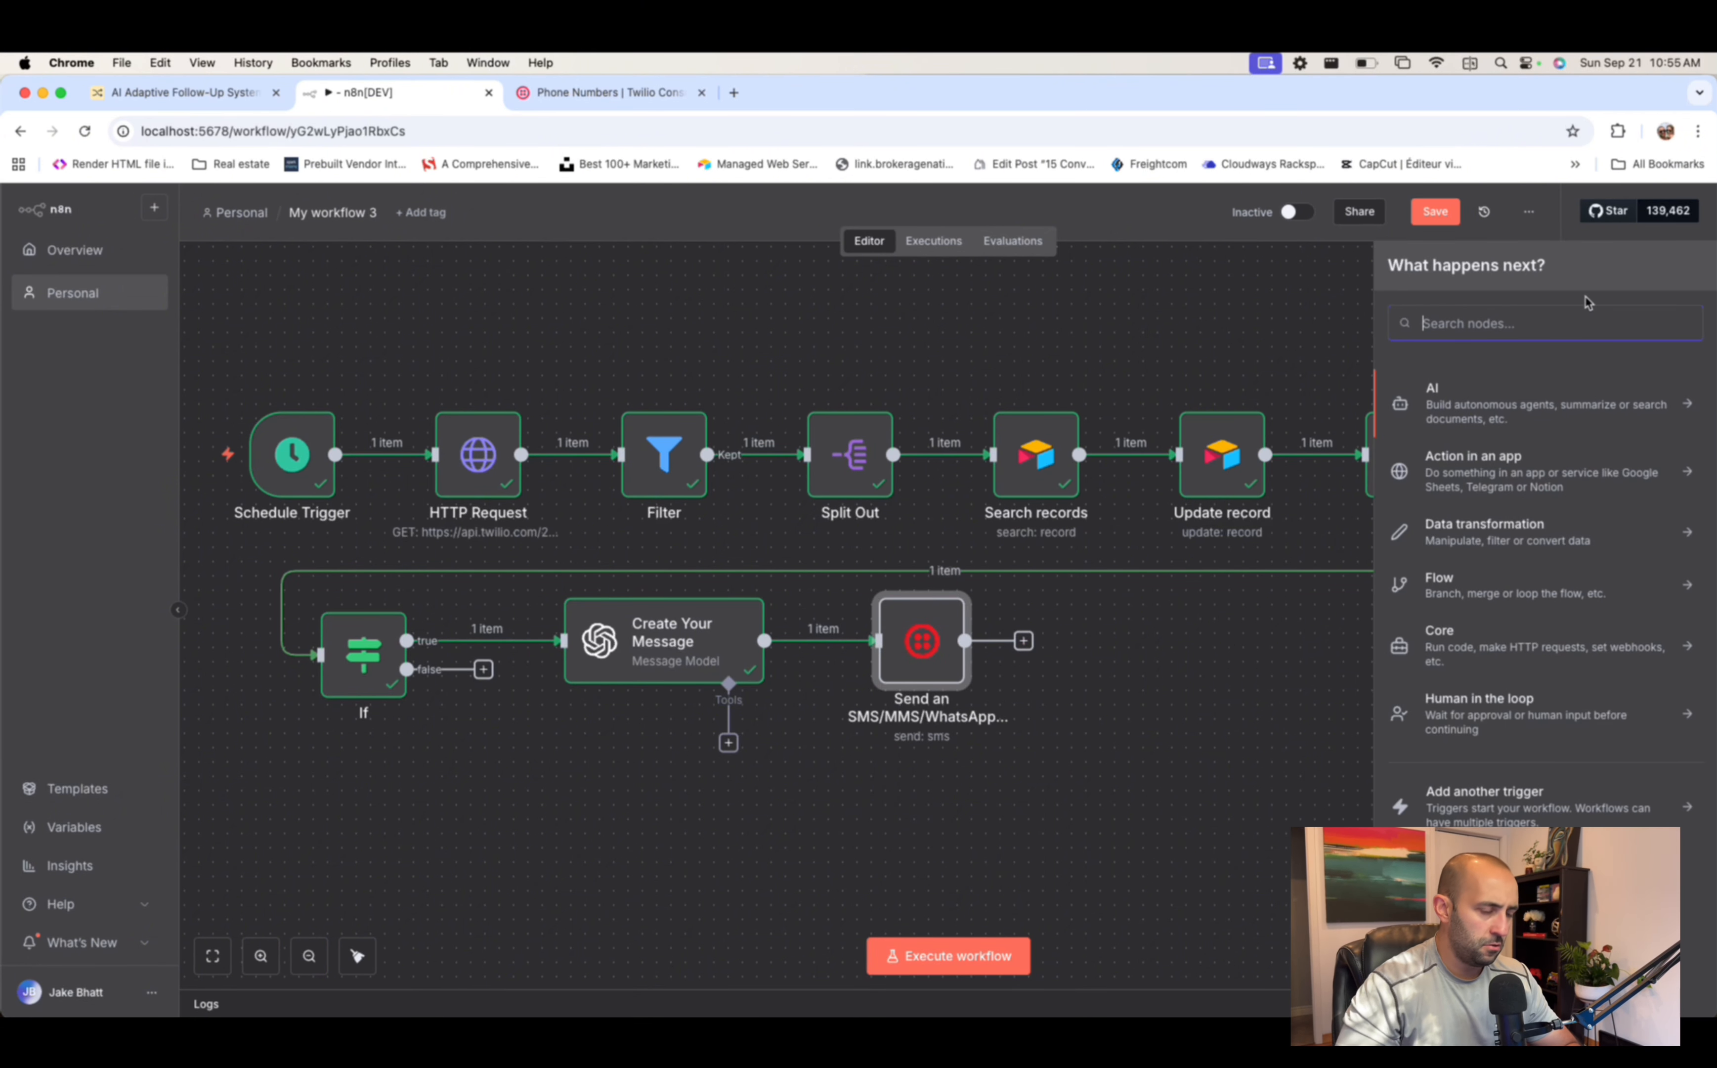
text(gmail)
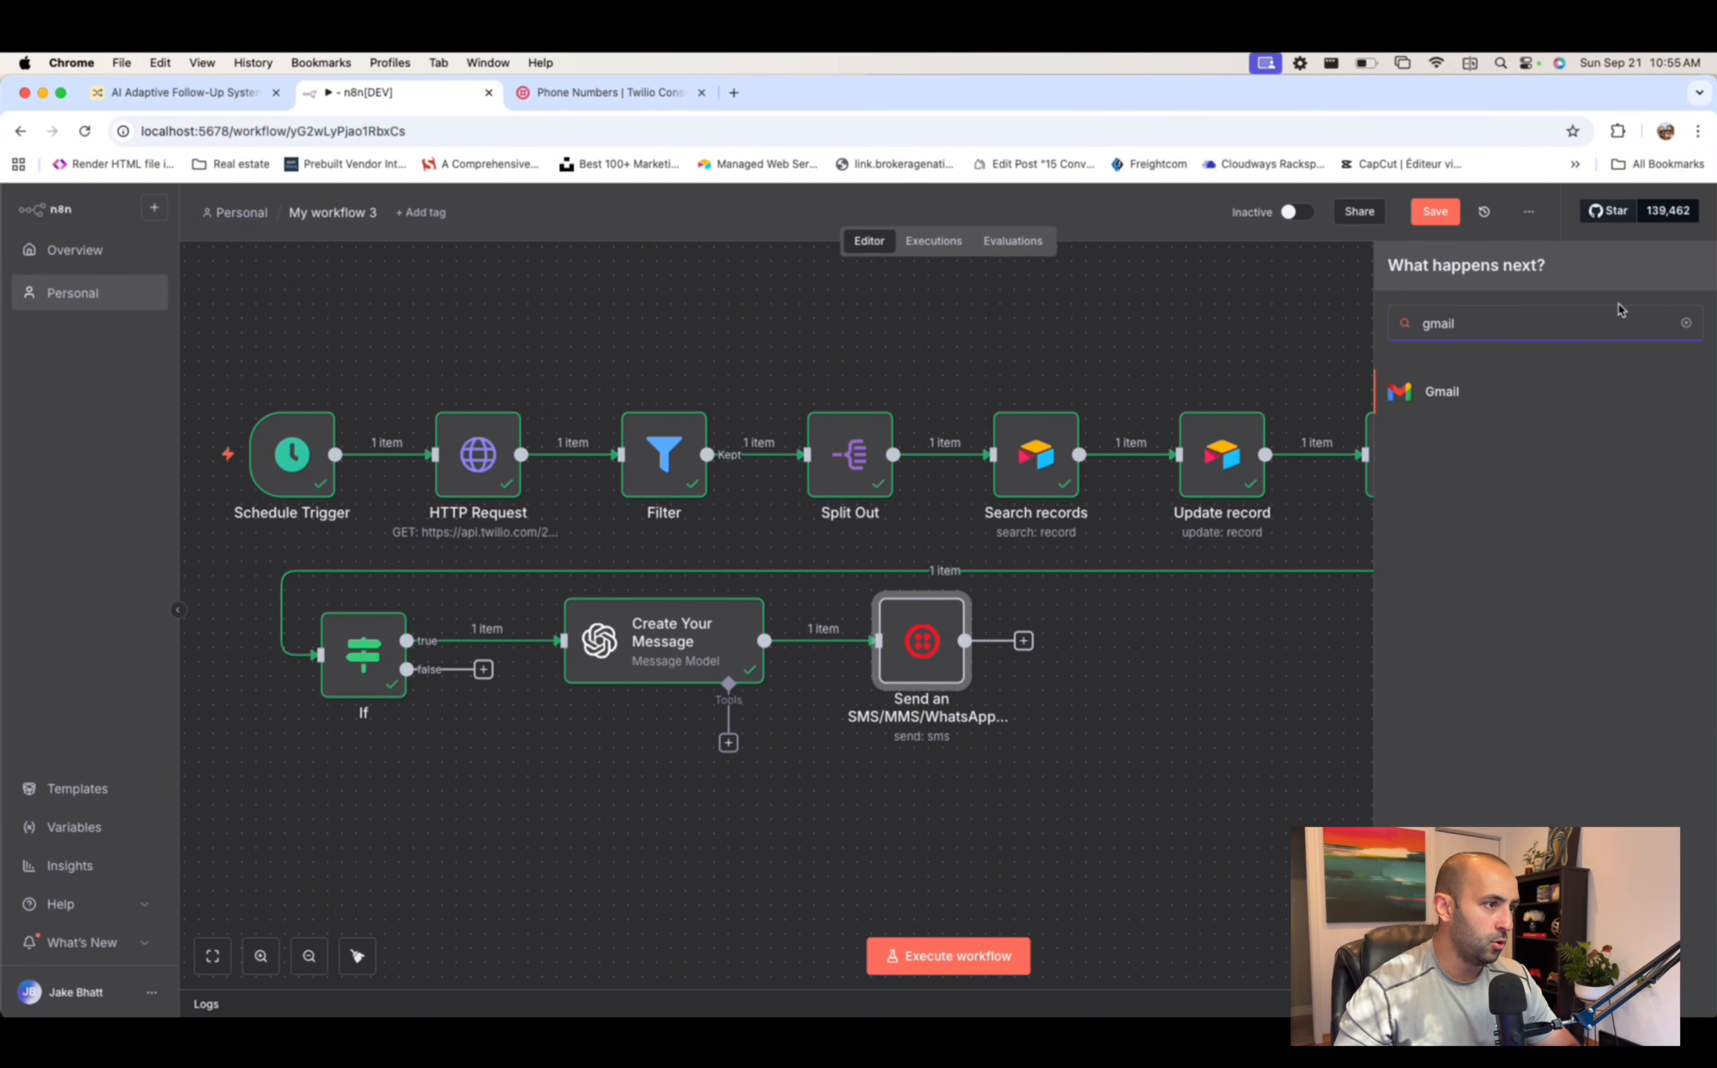
click(1569, 400)
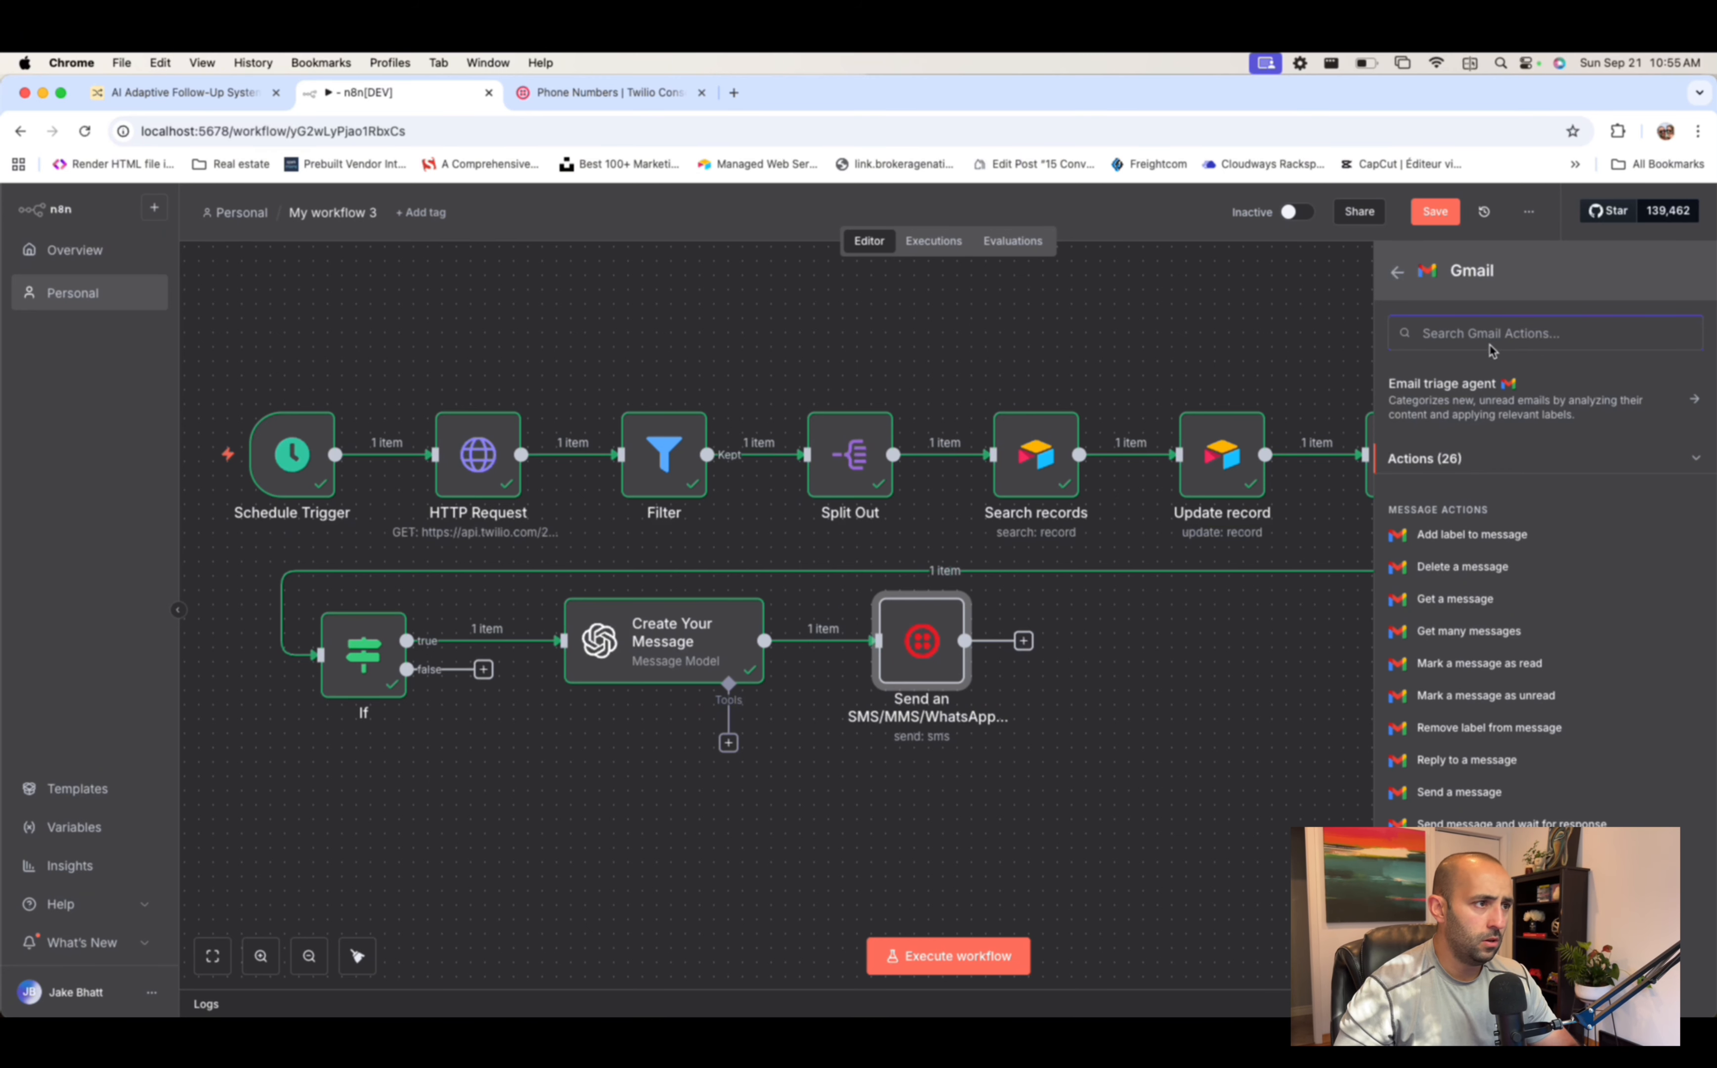
text(send a mess)
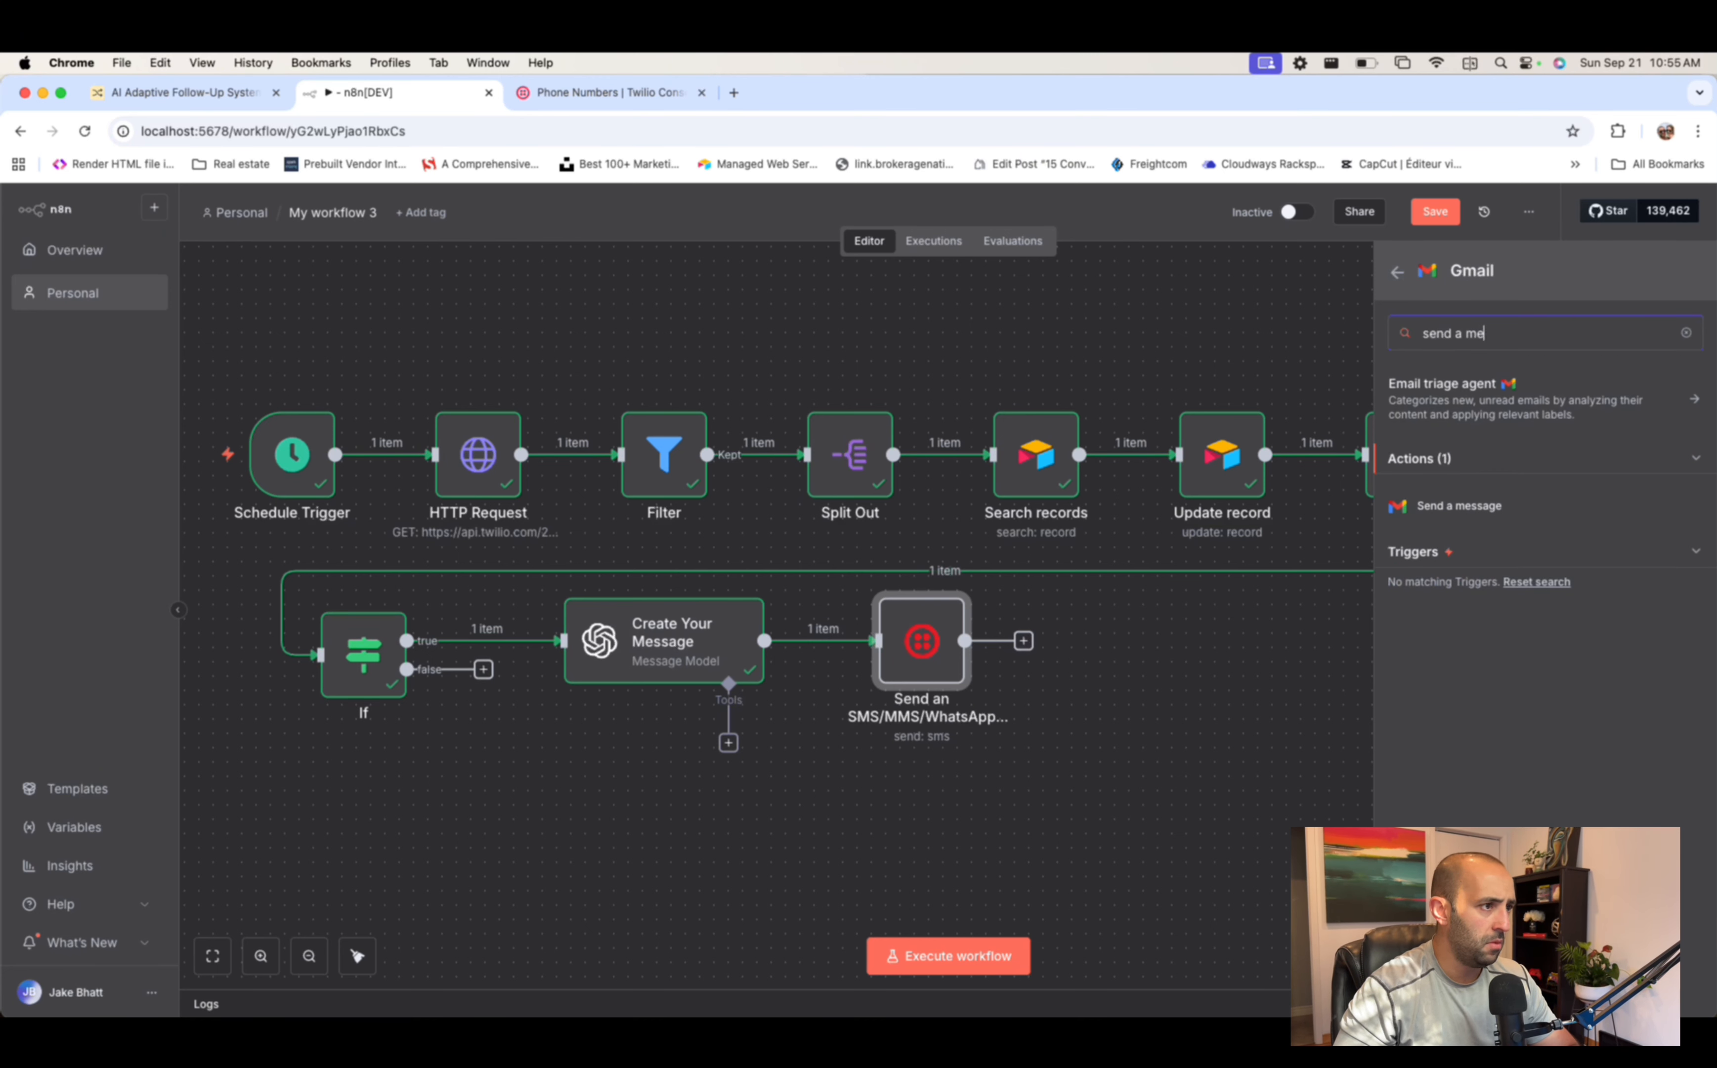
click(1495, 514)
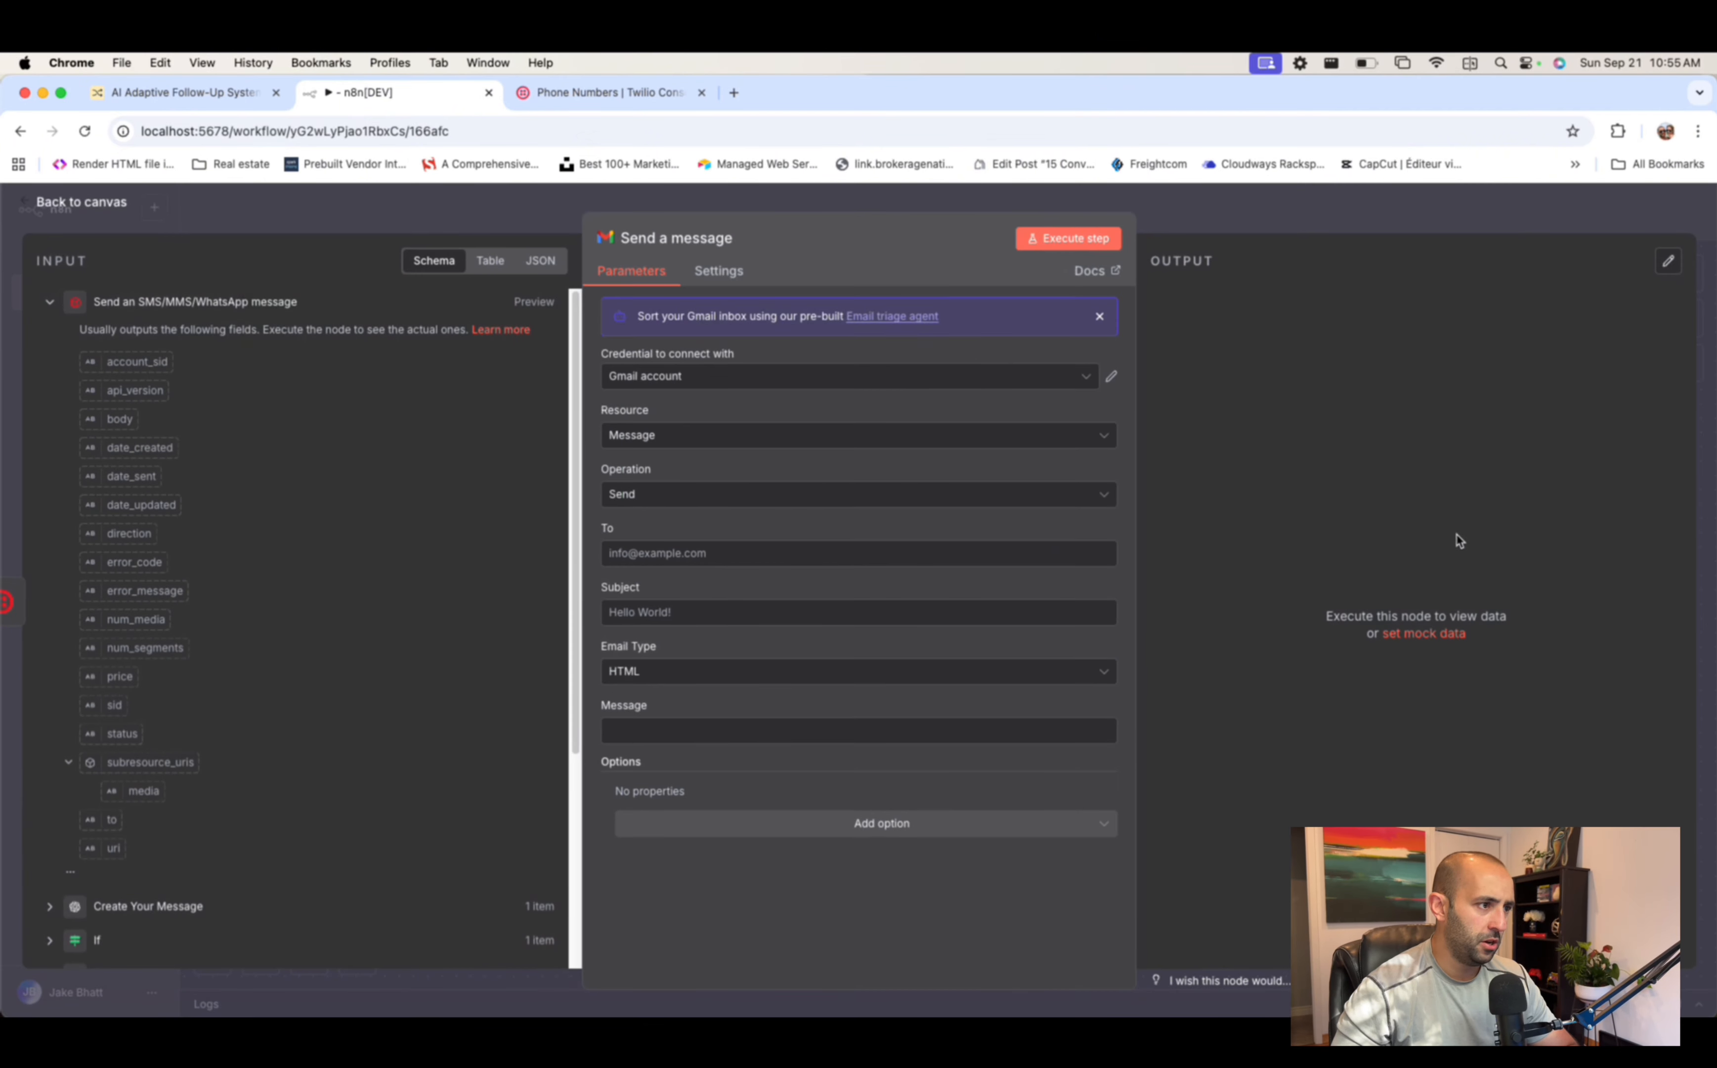
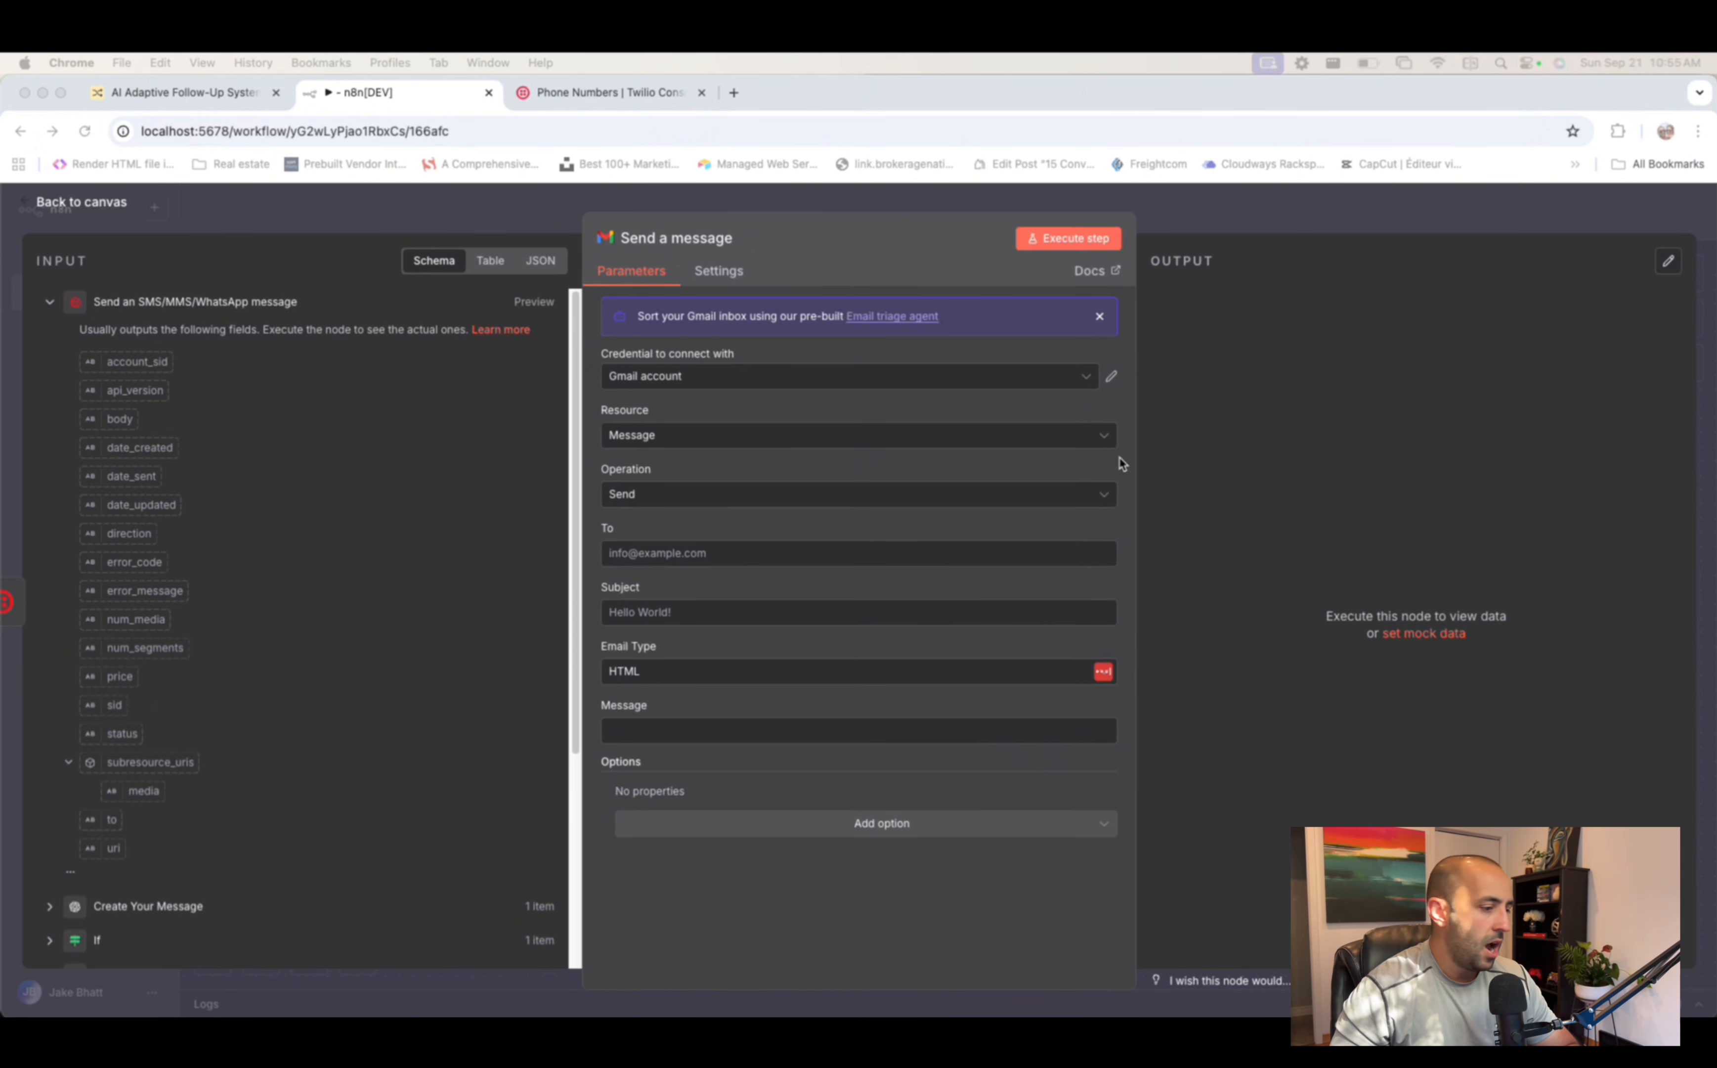
- Enter the lead's e-mail address as recipient and set the subject 'Interested Lead - Reply ASAP'
click(792, 551)
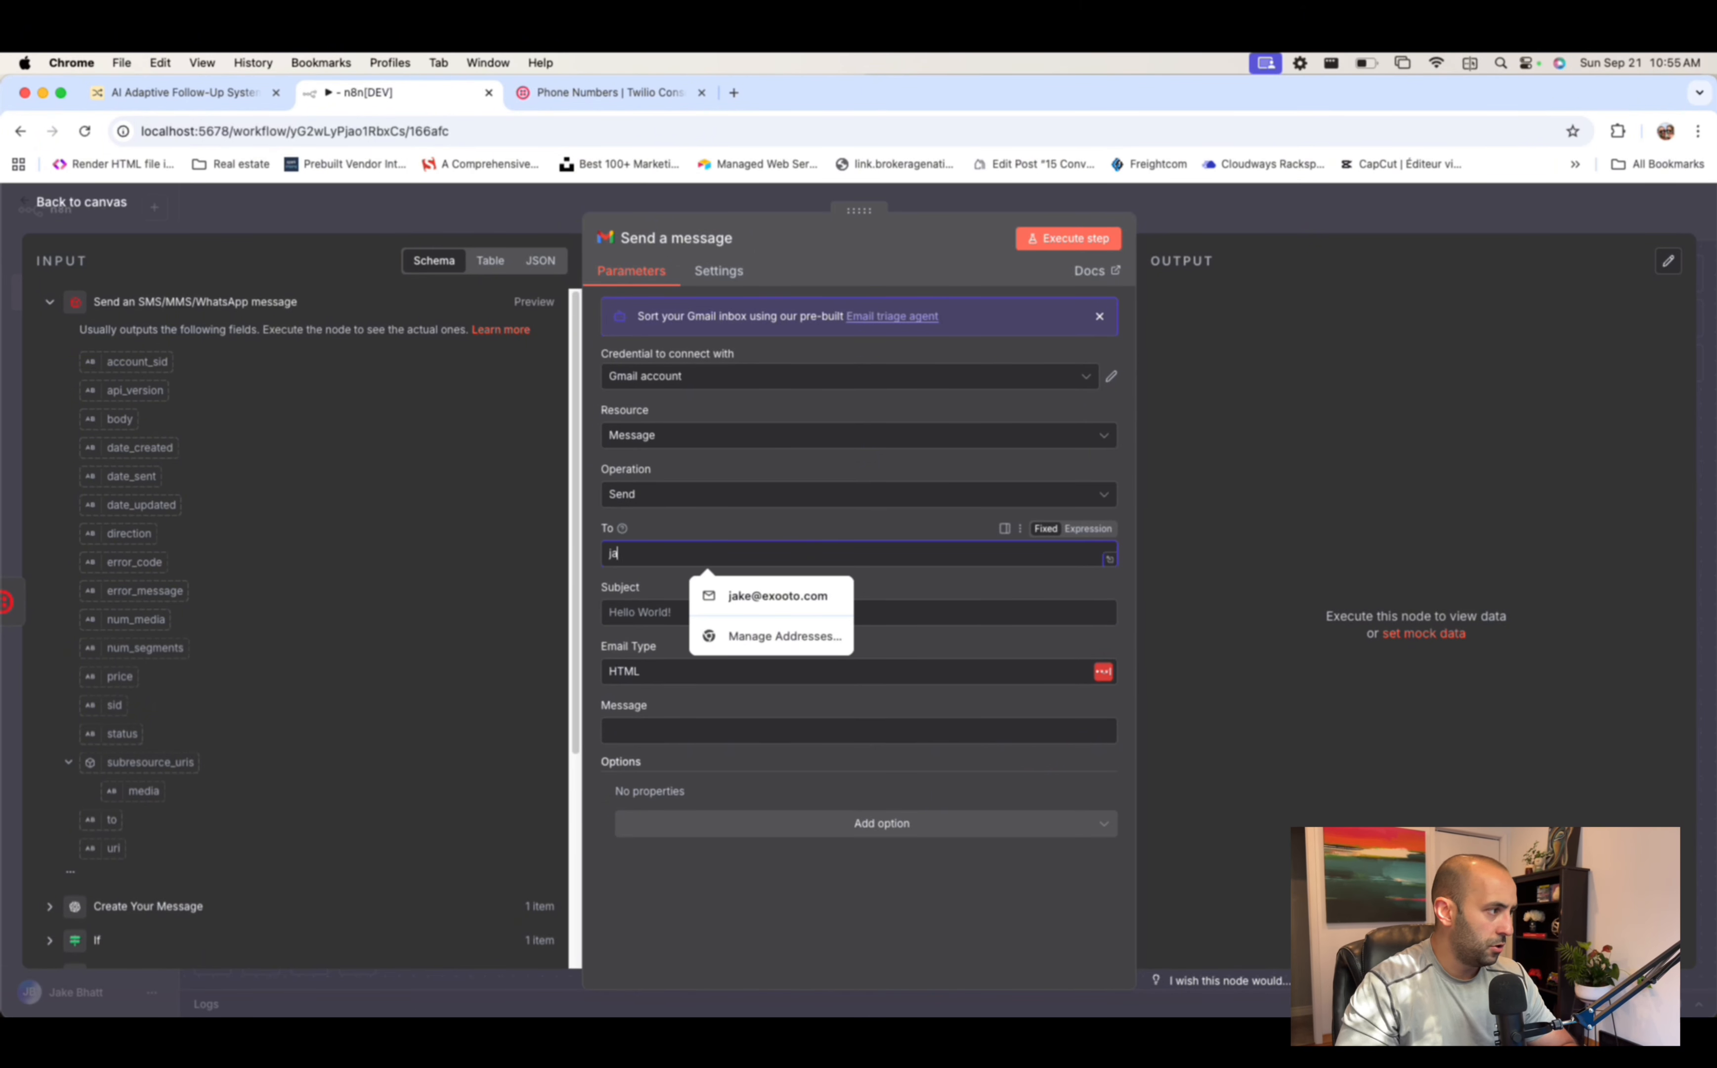
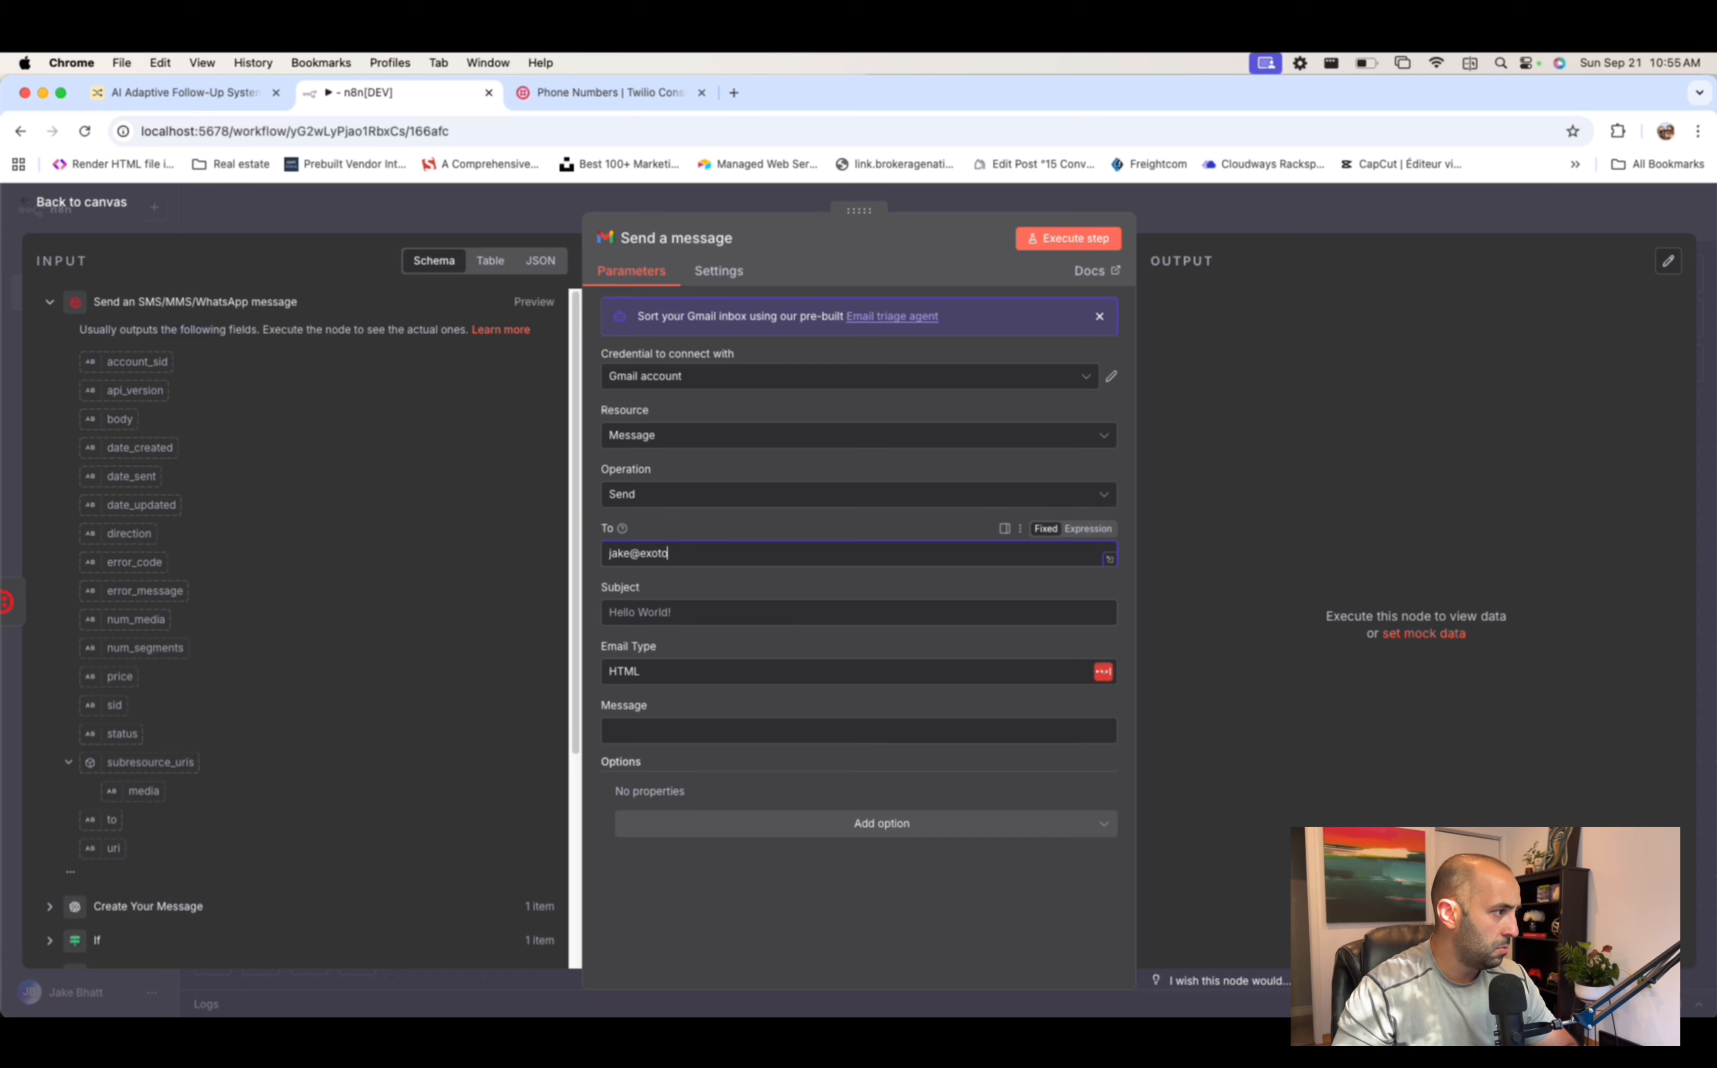
click(760, 599)
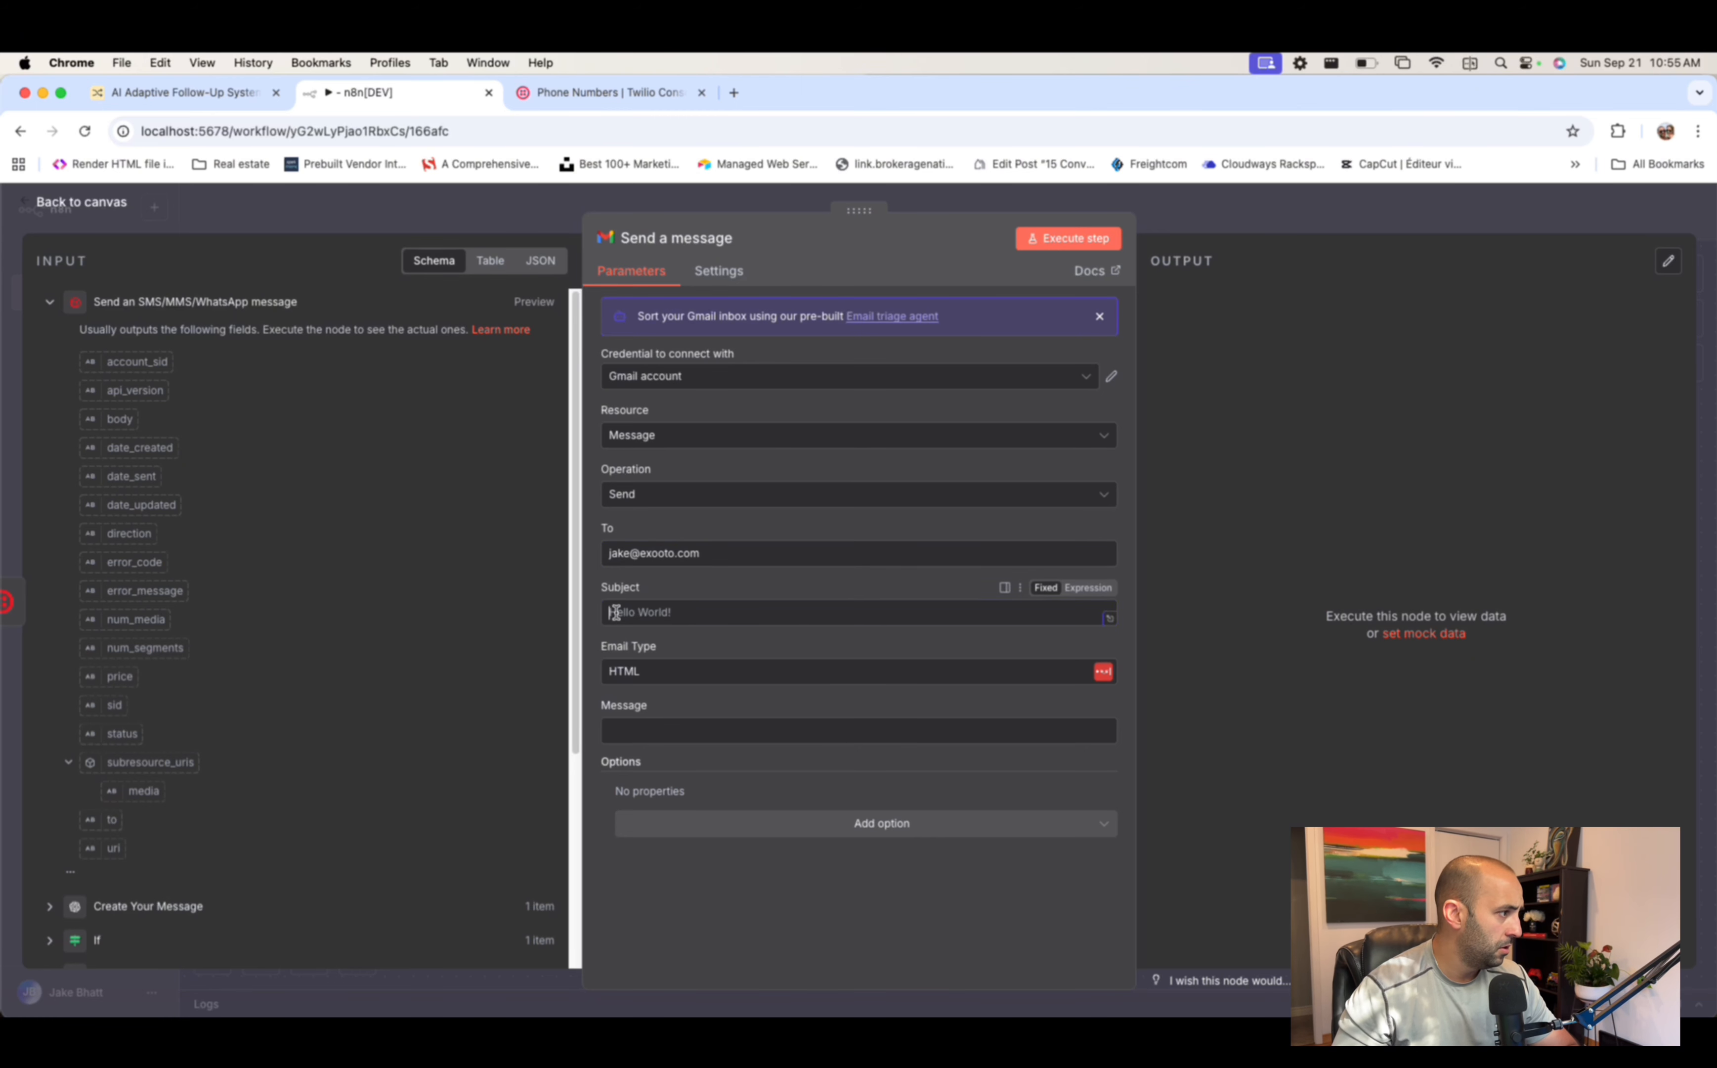
text({)
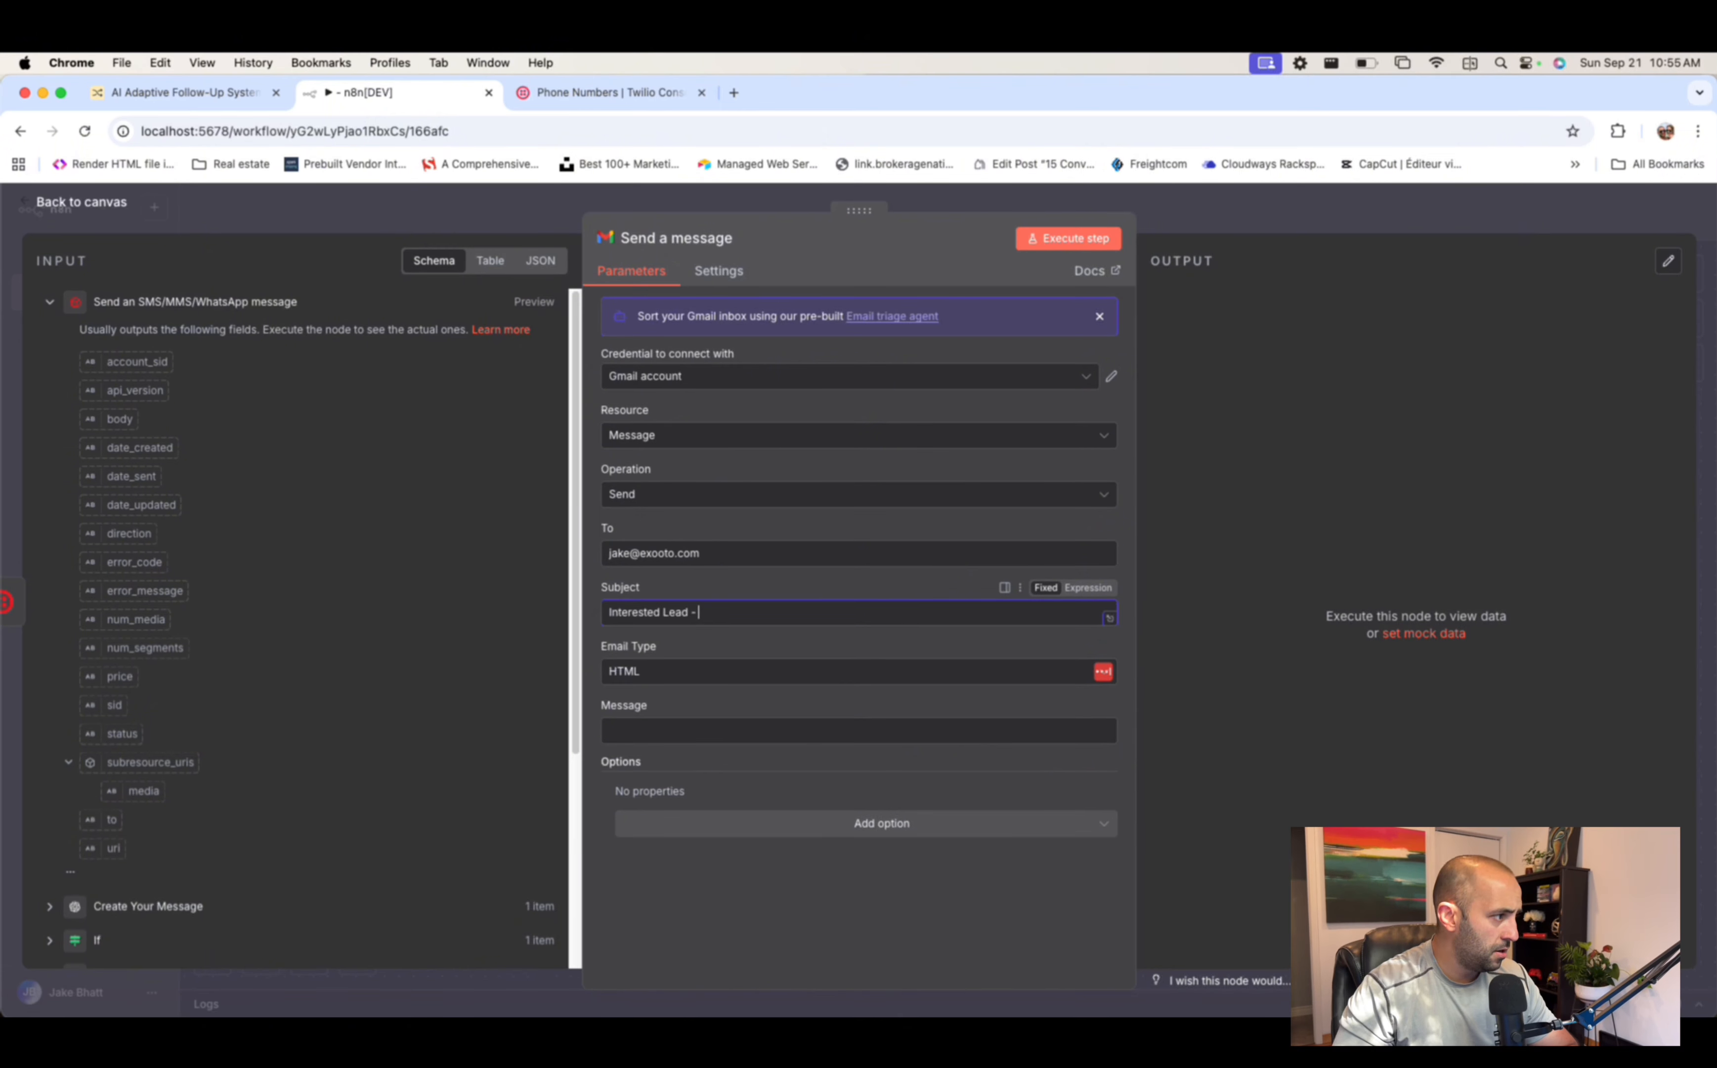
text(Interested Lead - Reply ASAP)
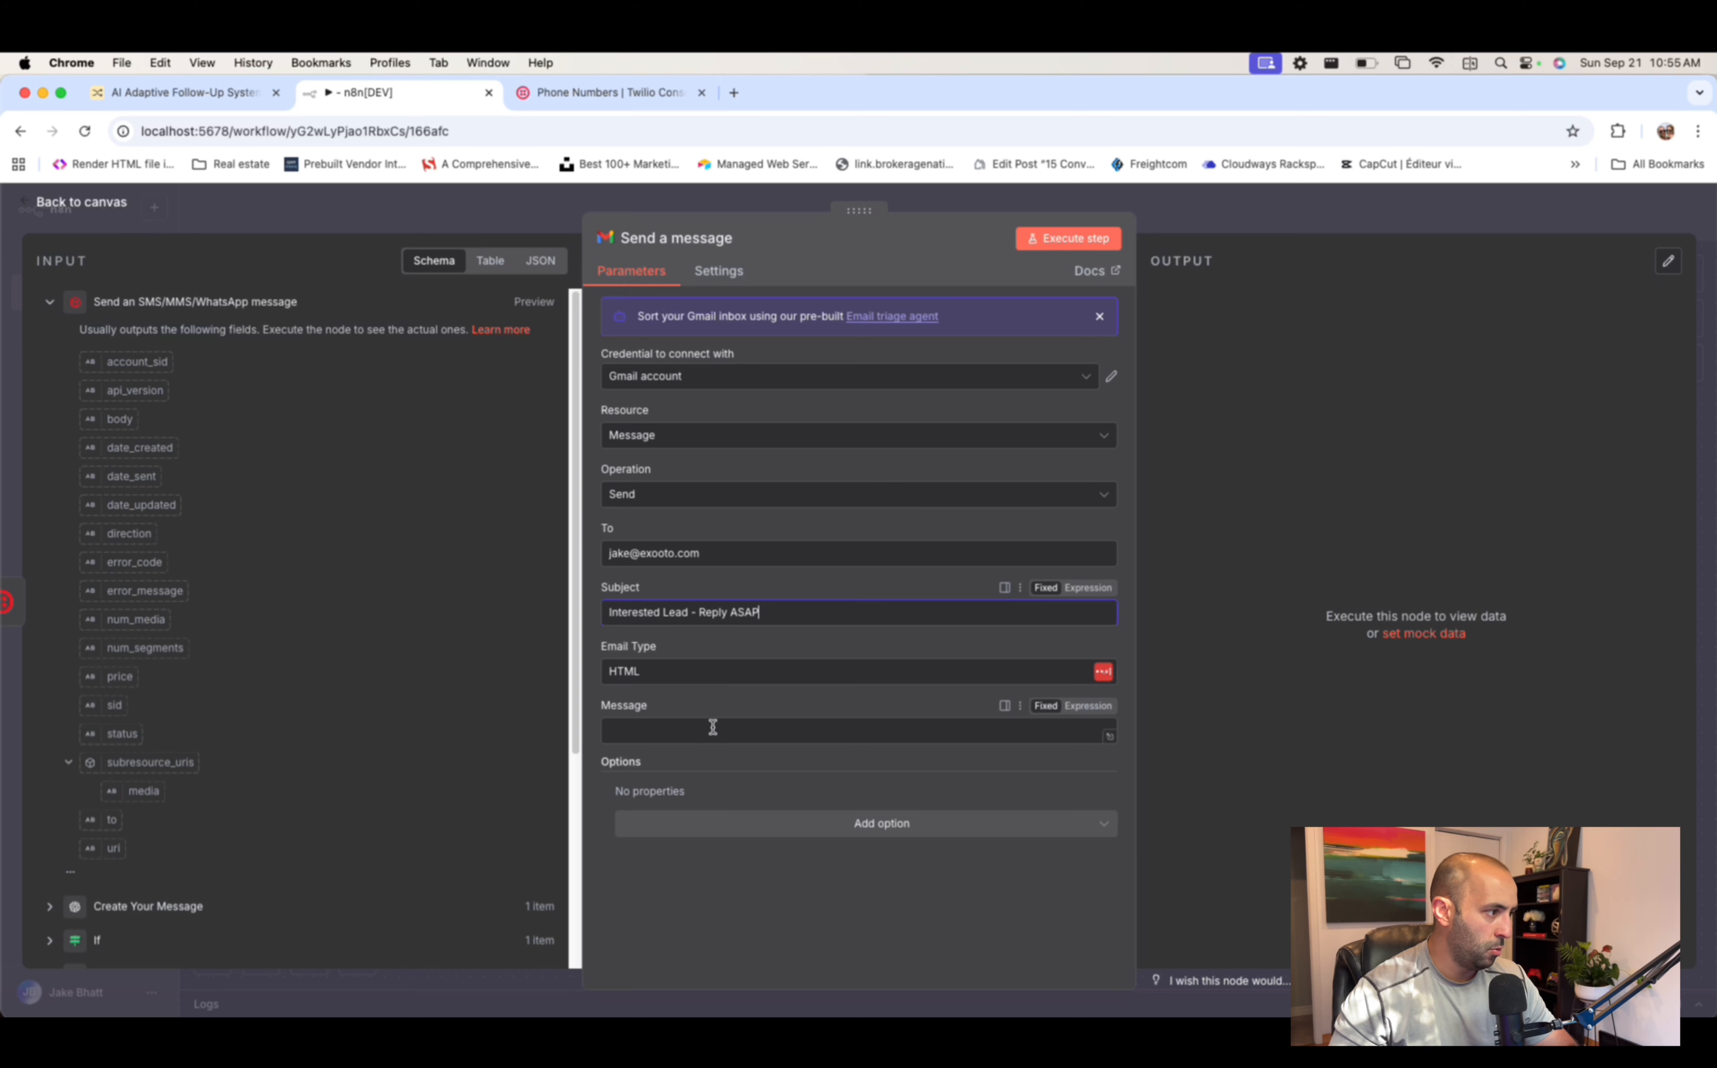
- Paste the prepared HTML email body into the Message field
click(691, 734)
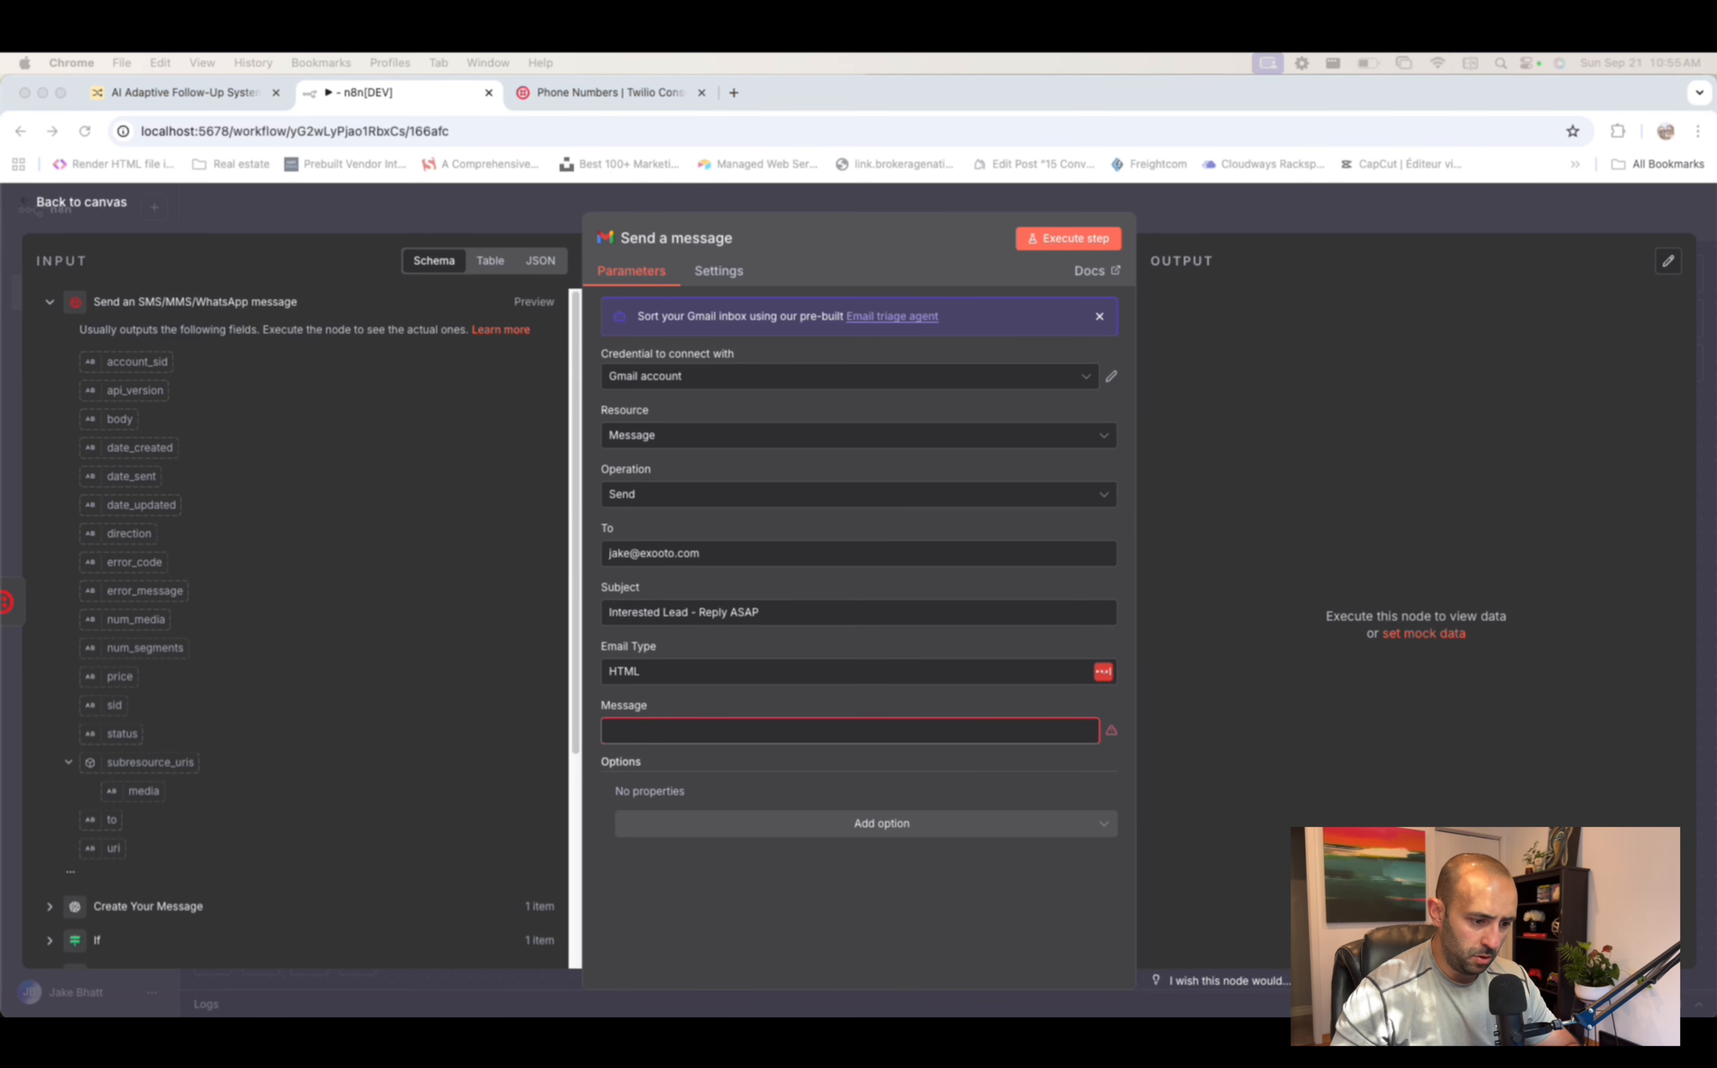
click(801, 728)
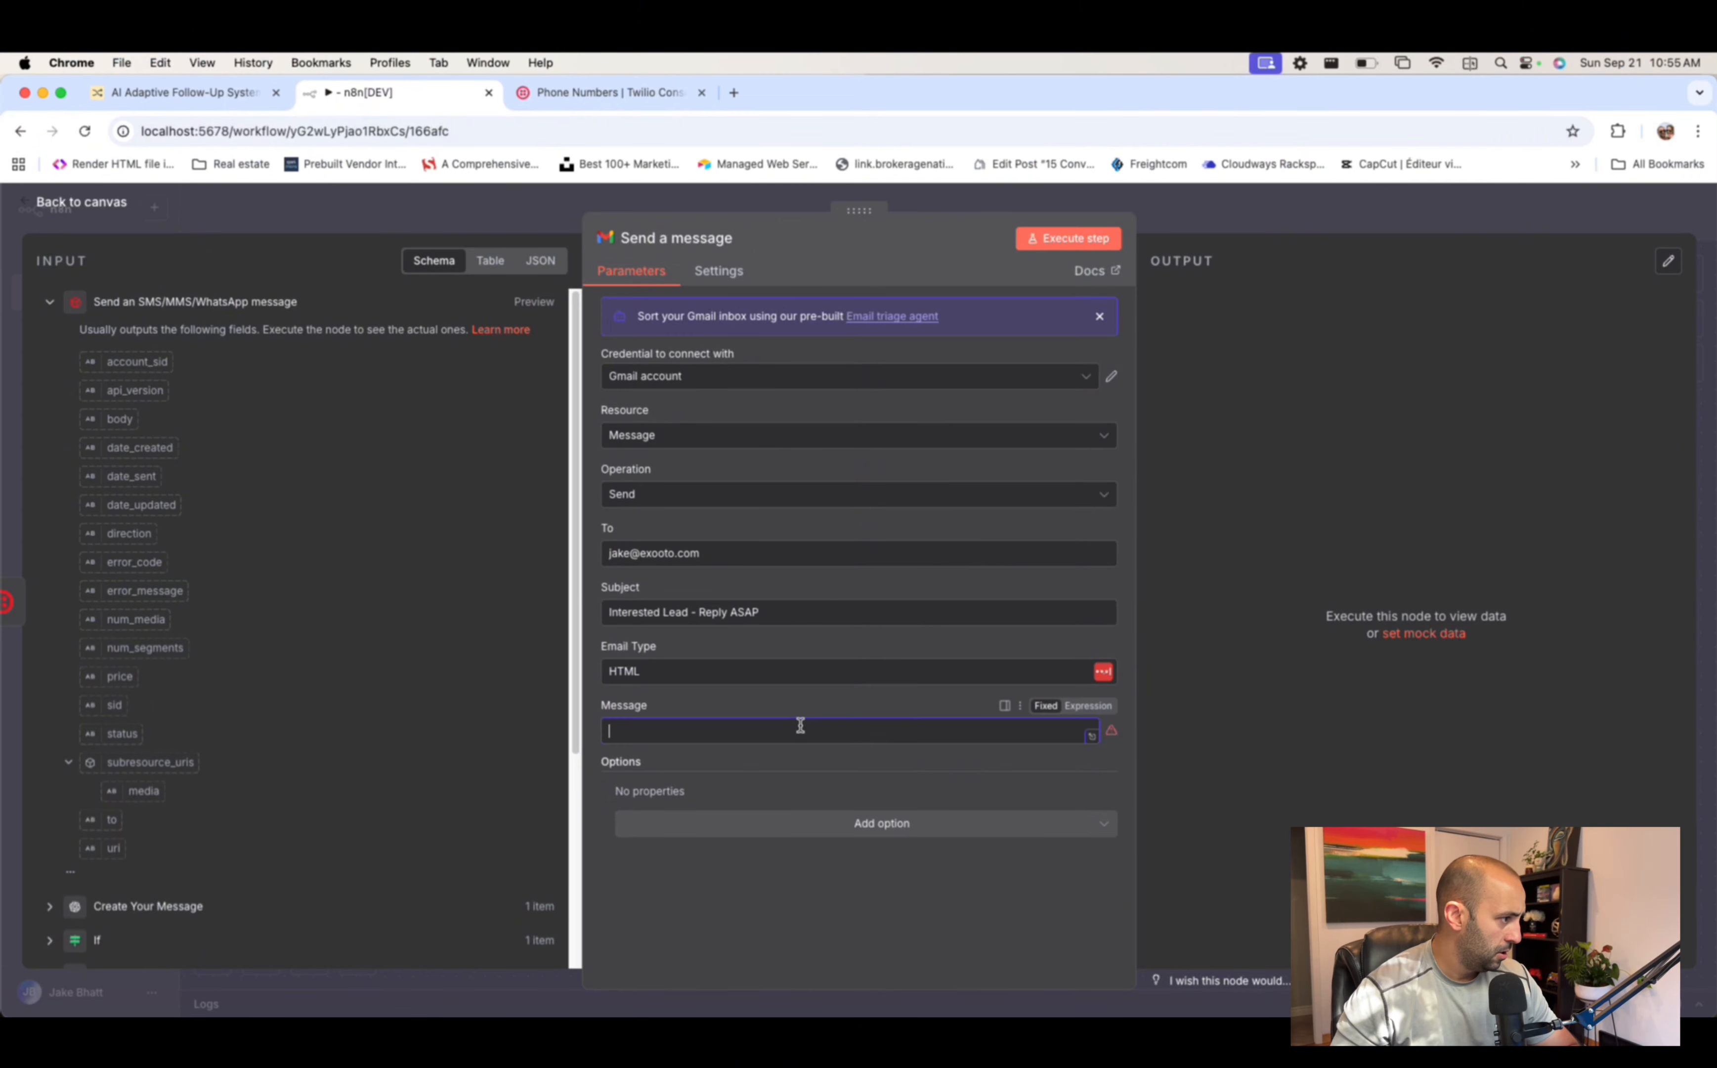
text(<p>You have a new lead that has just been labeled Interested. Please review response and reach out ASAP. </p>   Name: {{ $('Search records').item.json.Name }} Phone: {{ $('Search records').item.json.Phone }} The reply: "{{ $('Split Out').item.json['messages[0].body'] }}")
- Open the Message body in the expression editor and start the Name line with a <p> tag
click(1108, 791)
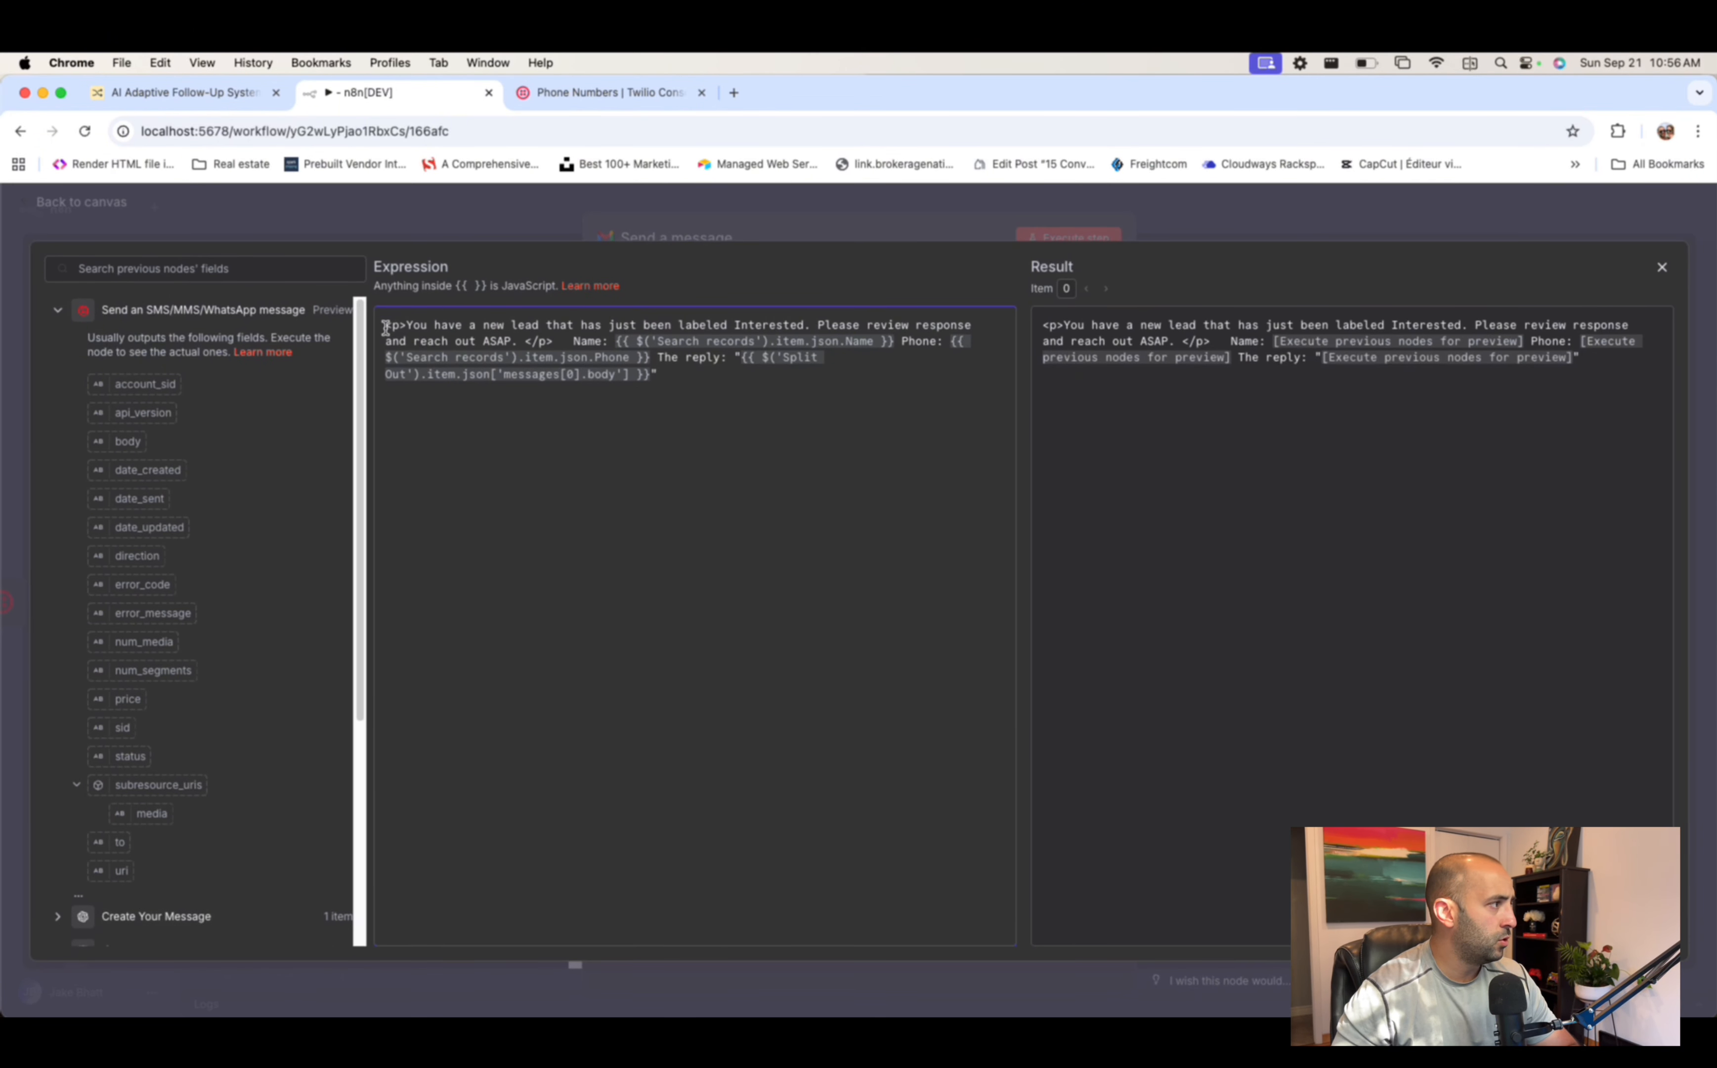
drag(386, 327, 439, 324)
click(541, 340)
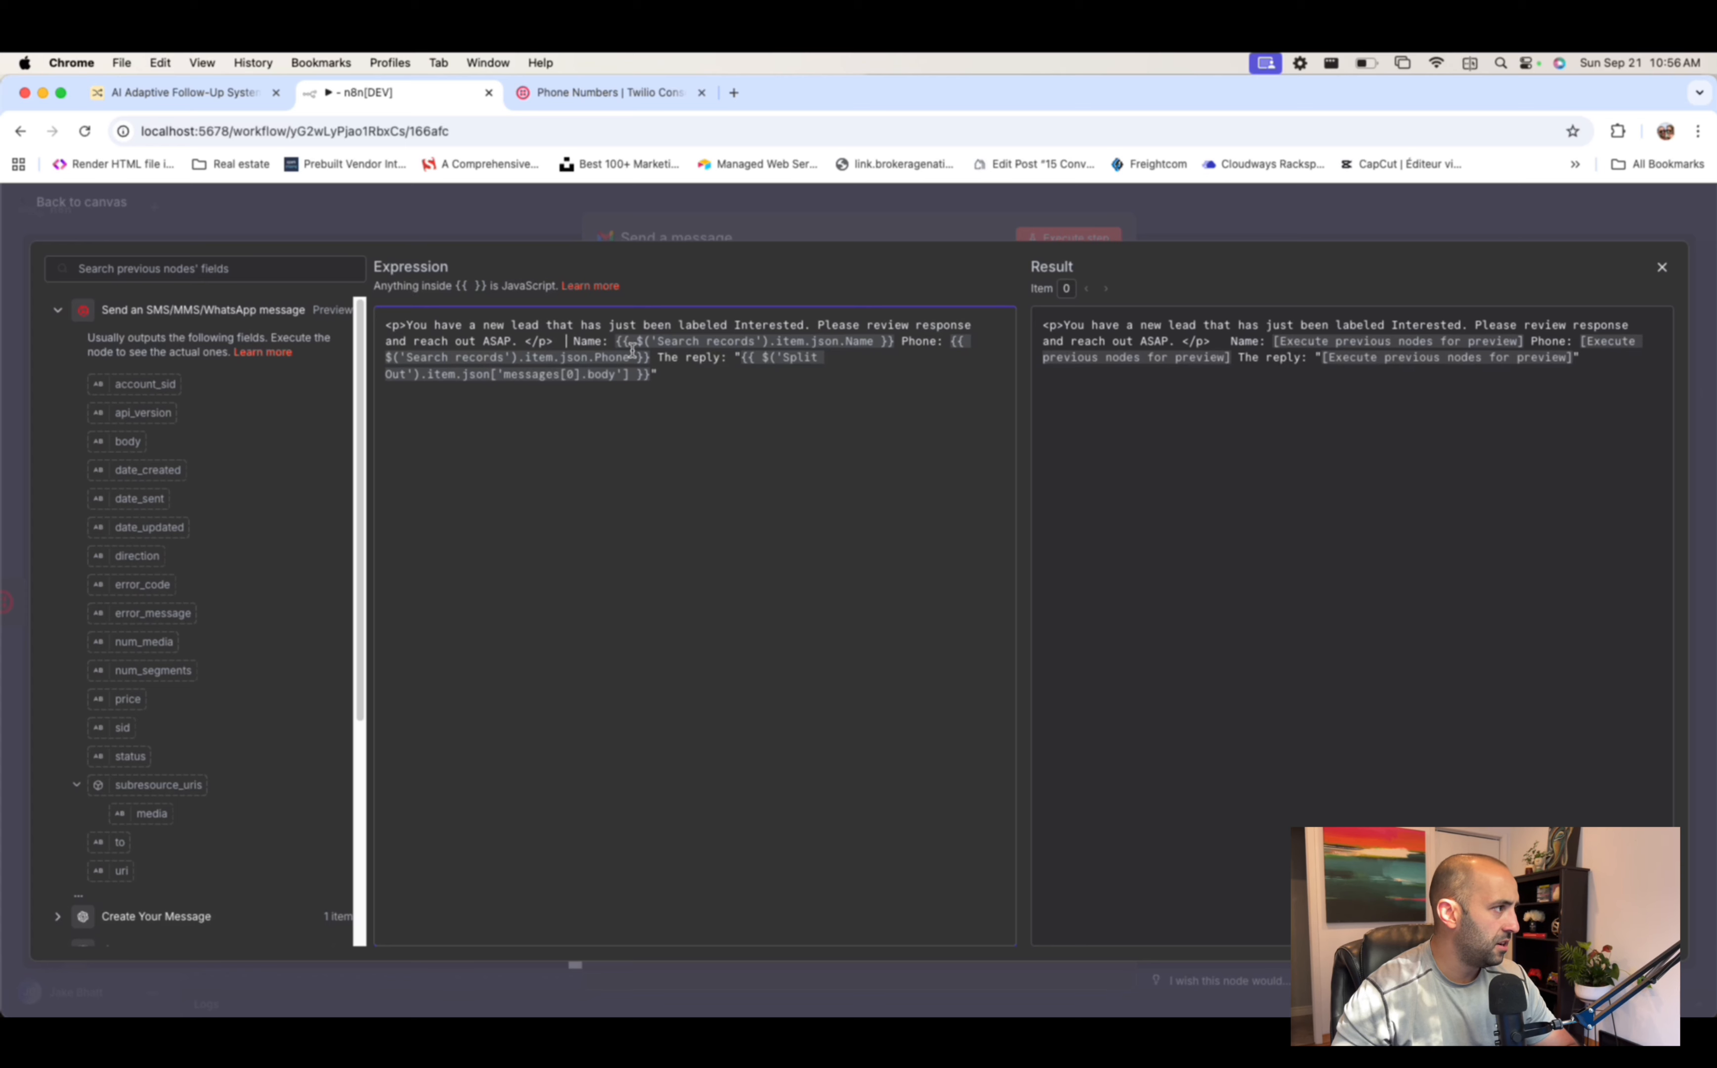
key(Return)
key(Return)
text(M)
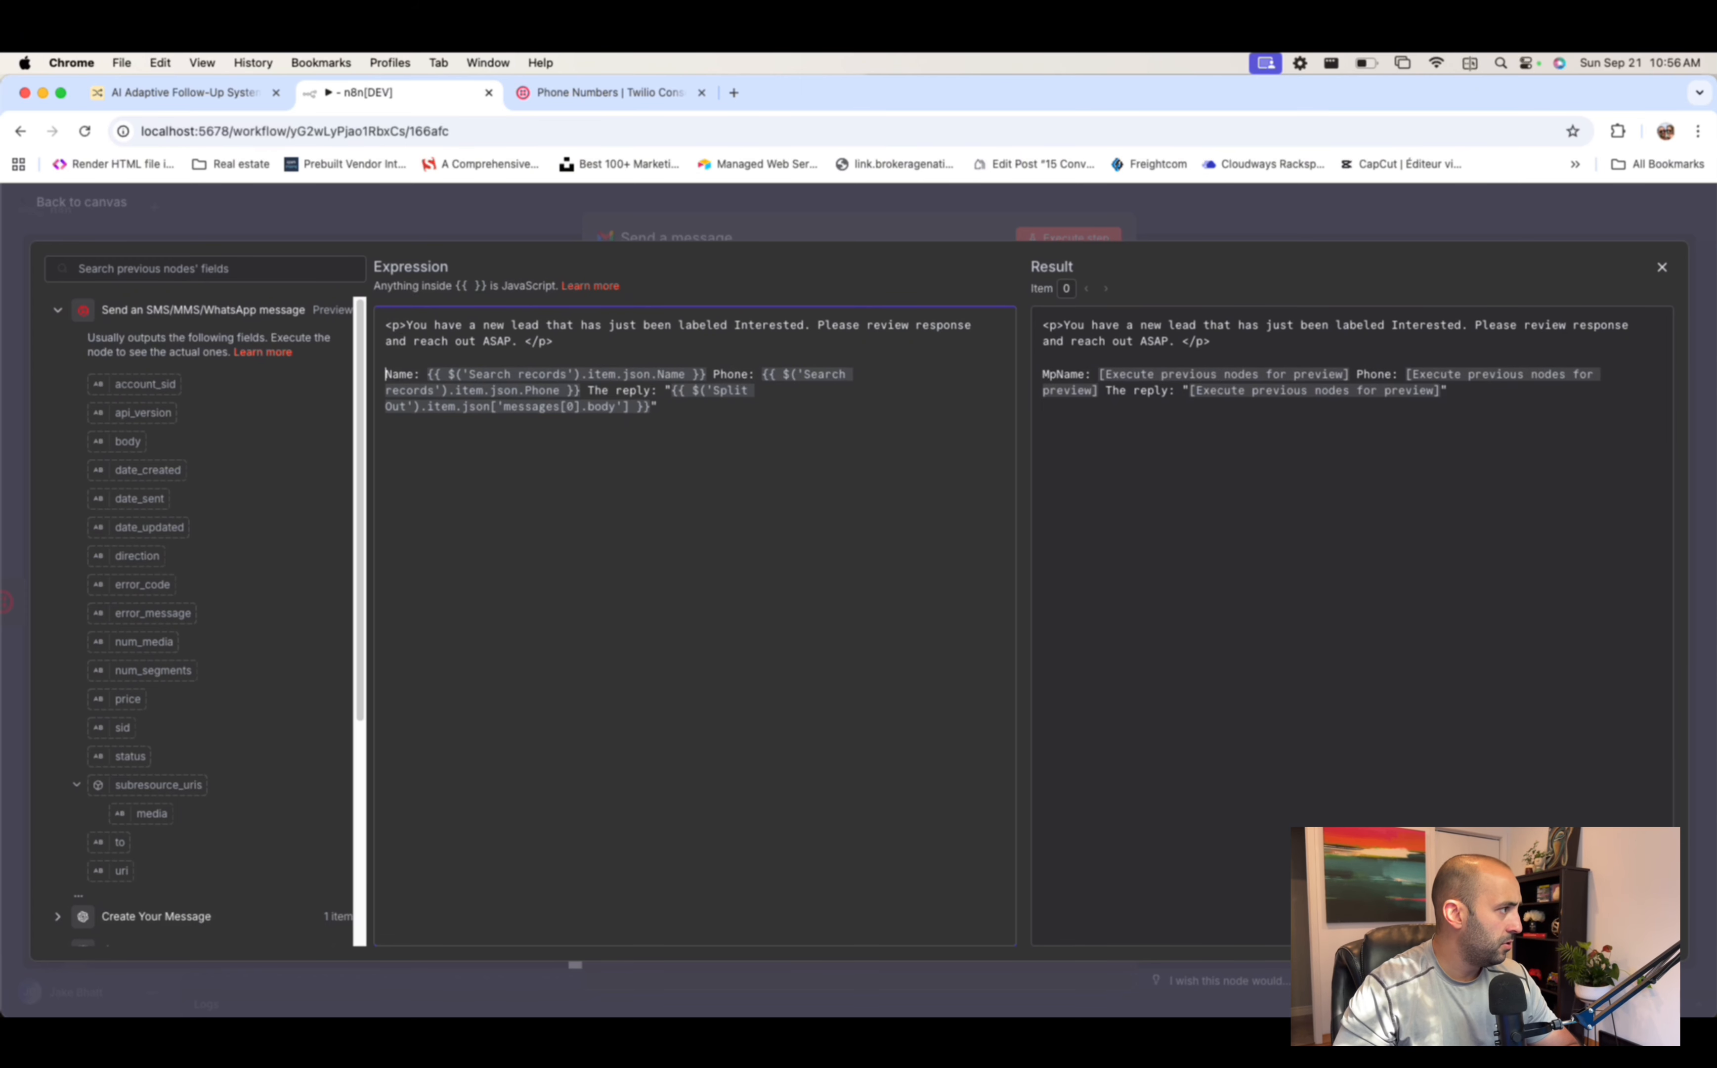
text(p)
key(BackSpace)
key(BackSpace)
text(<p>)
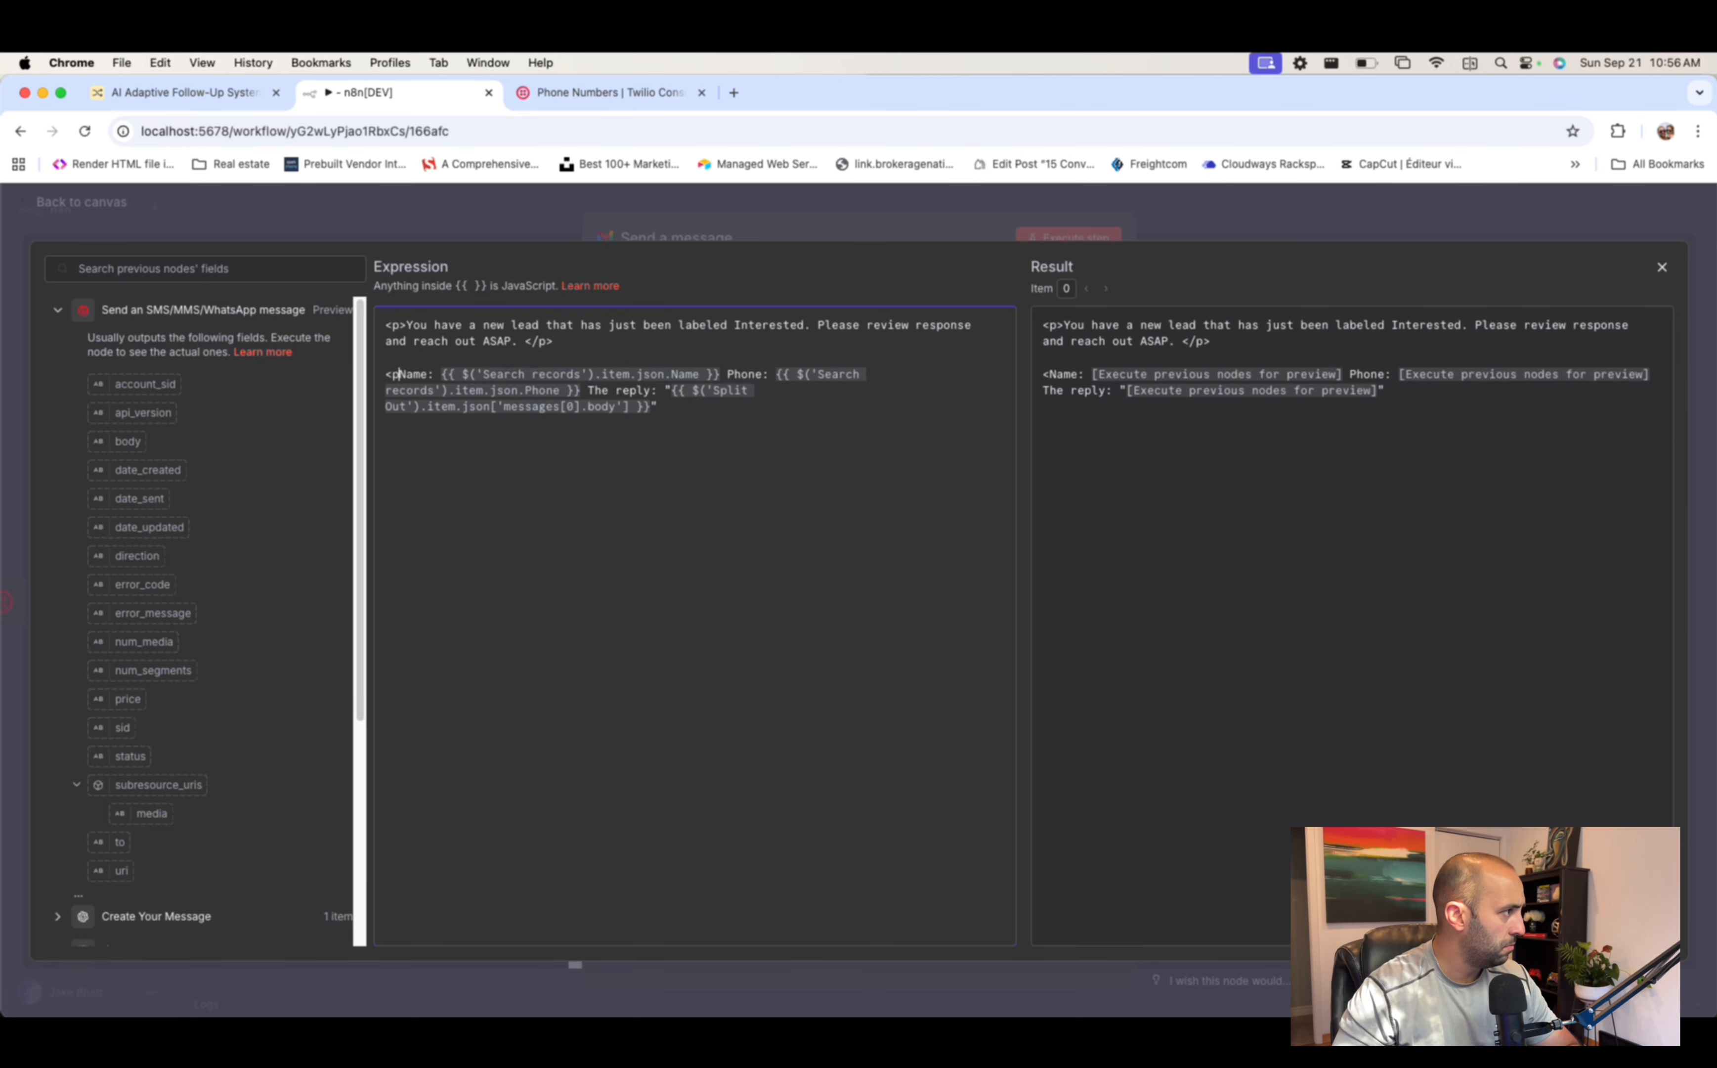
- Close the Name paragraph and wrap the Phone and reply lines in <p></p> tags
click(739, 375)
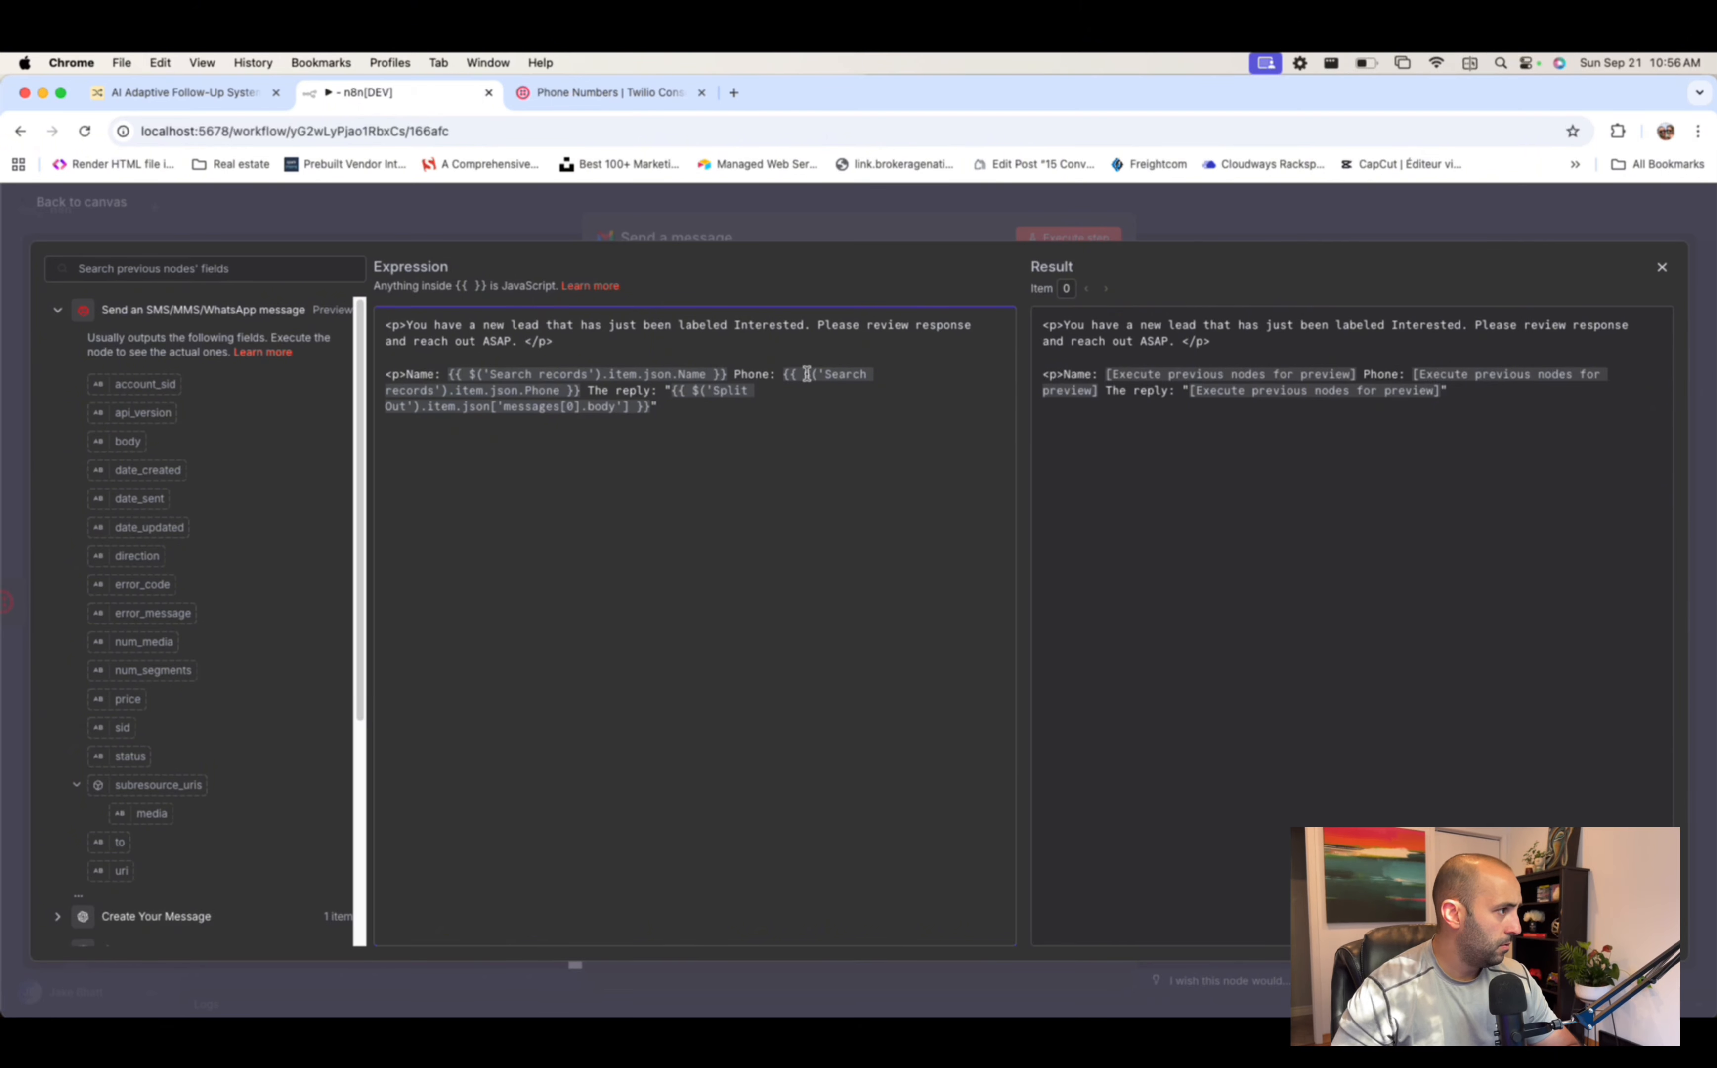
text(</p>)
key(Return)
text(<)
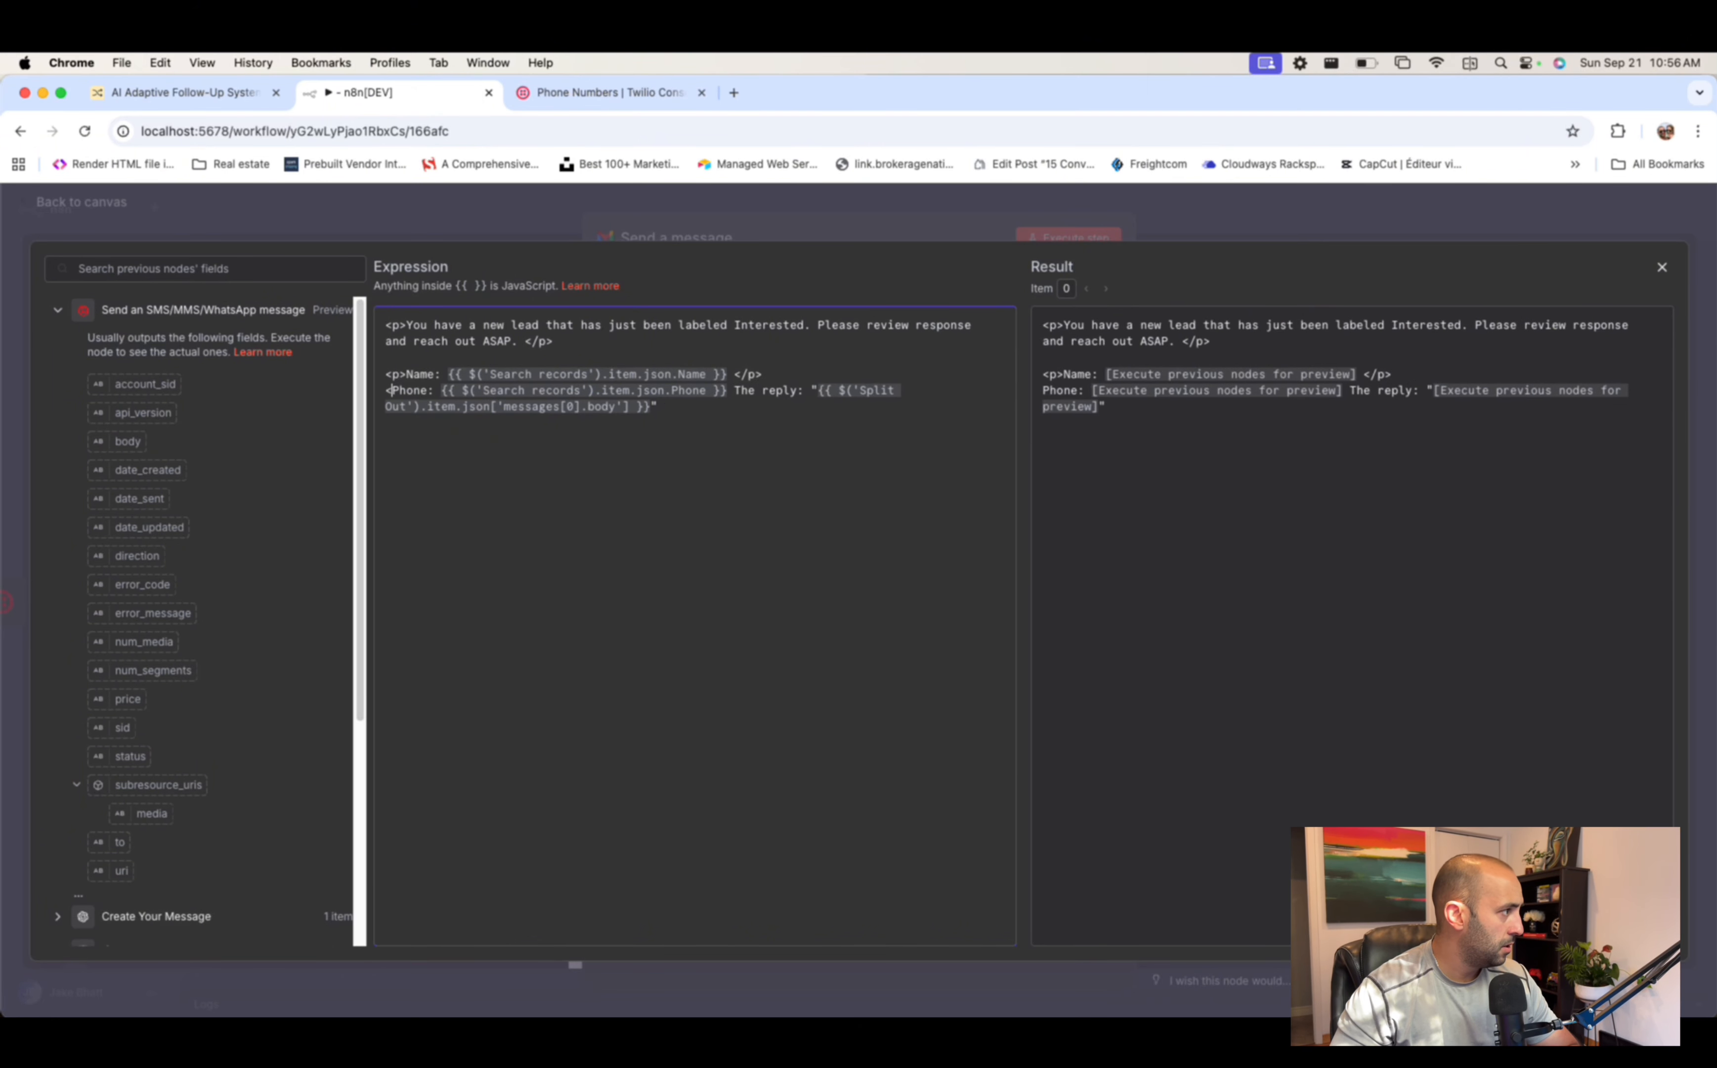
text(p>)
click(745, 392)
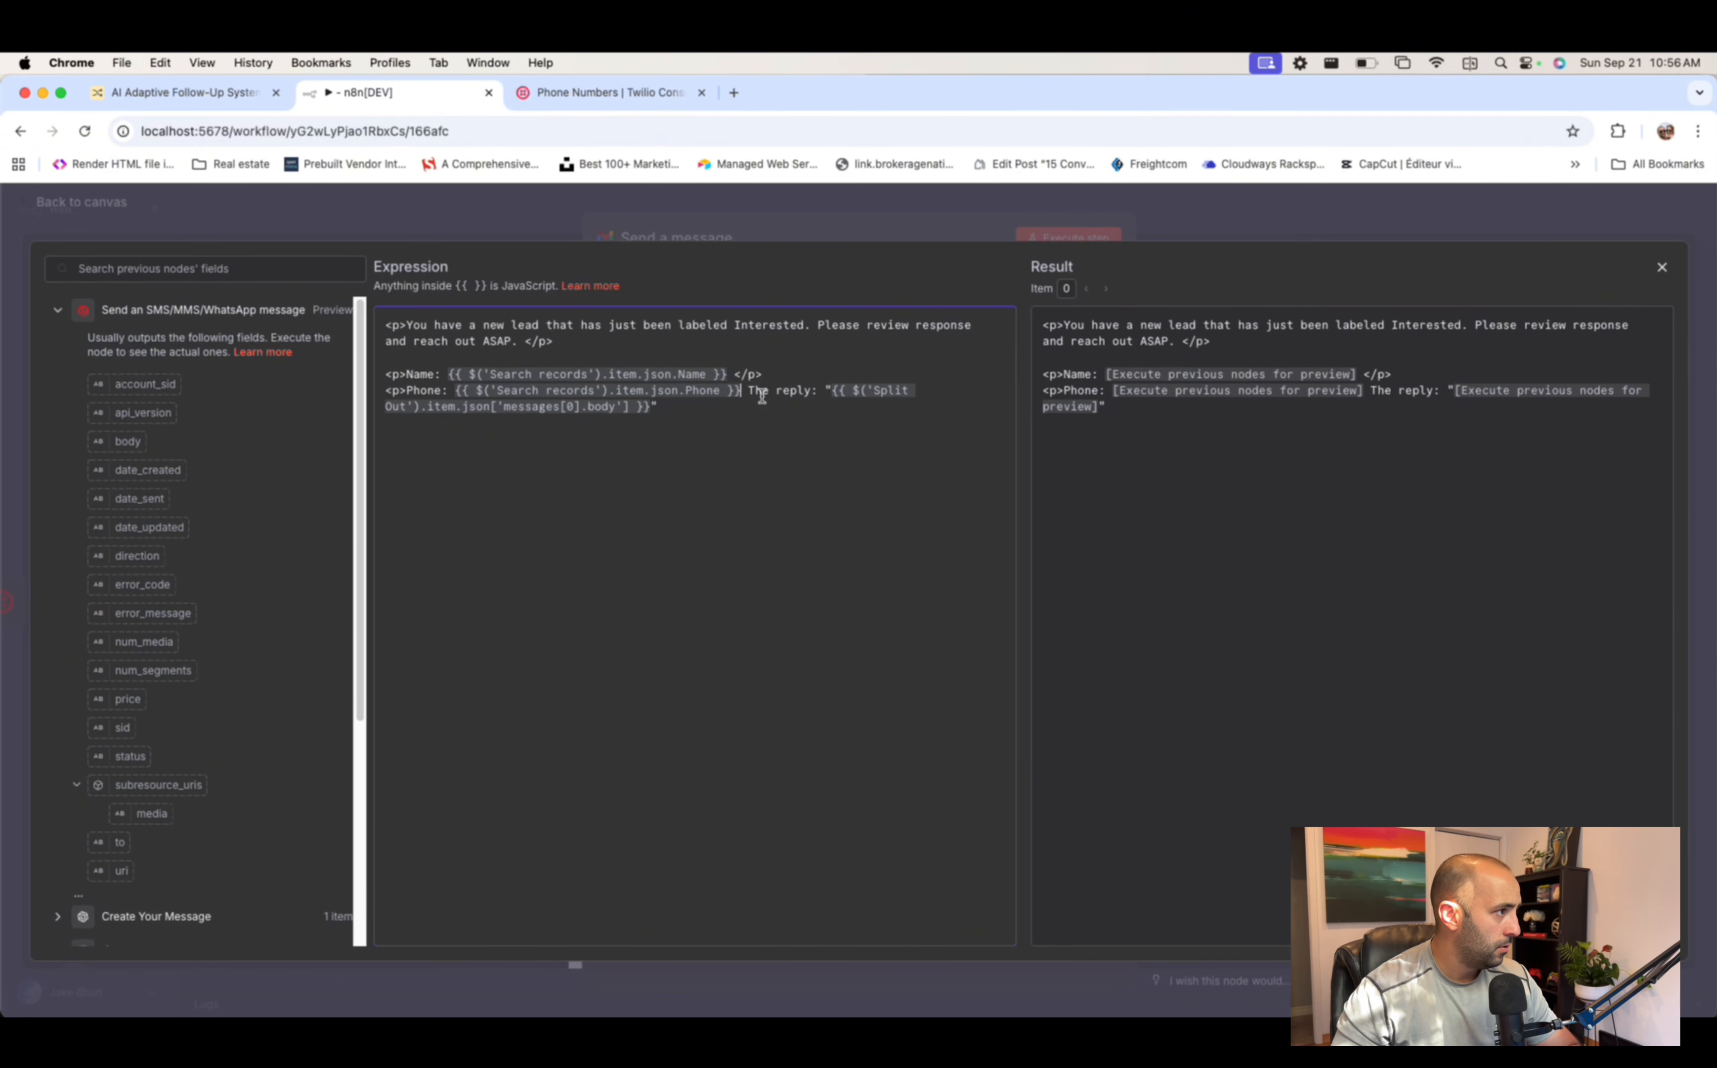
text(</p>)
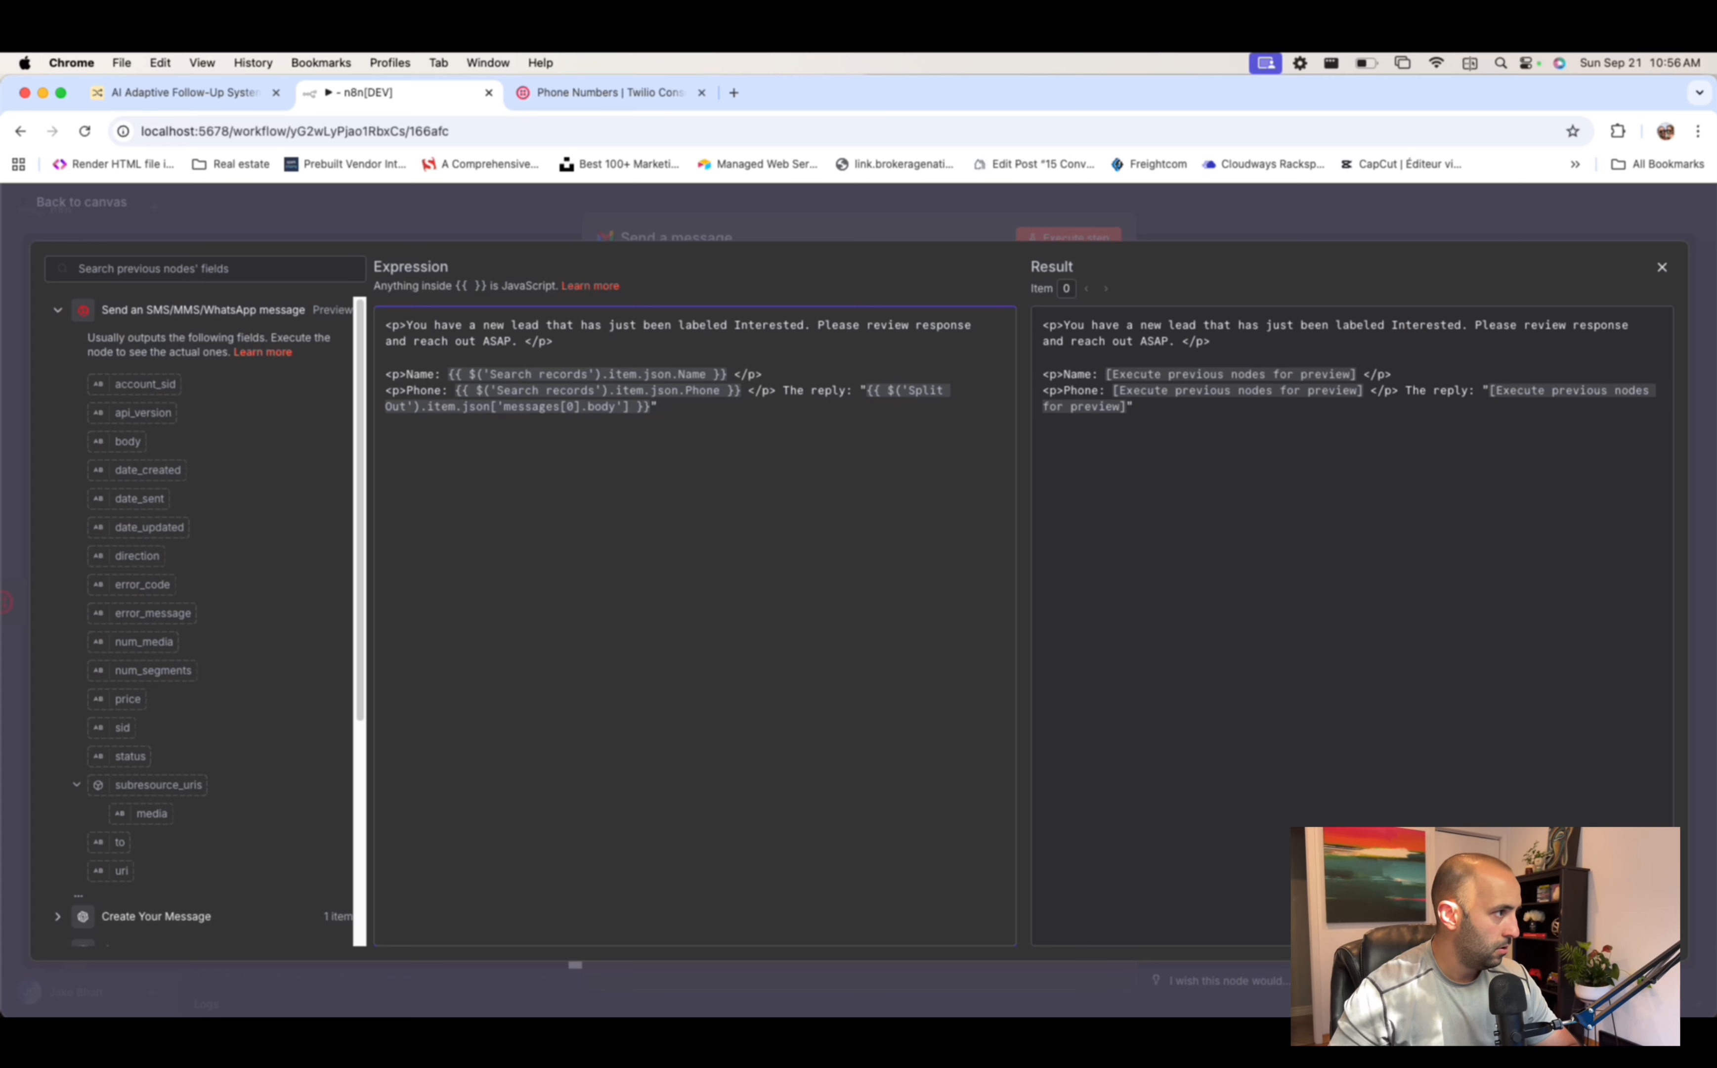
key(Return)
text(<p>)
click(858, 406)
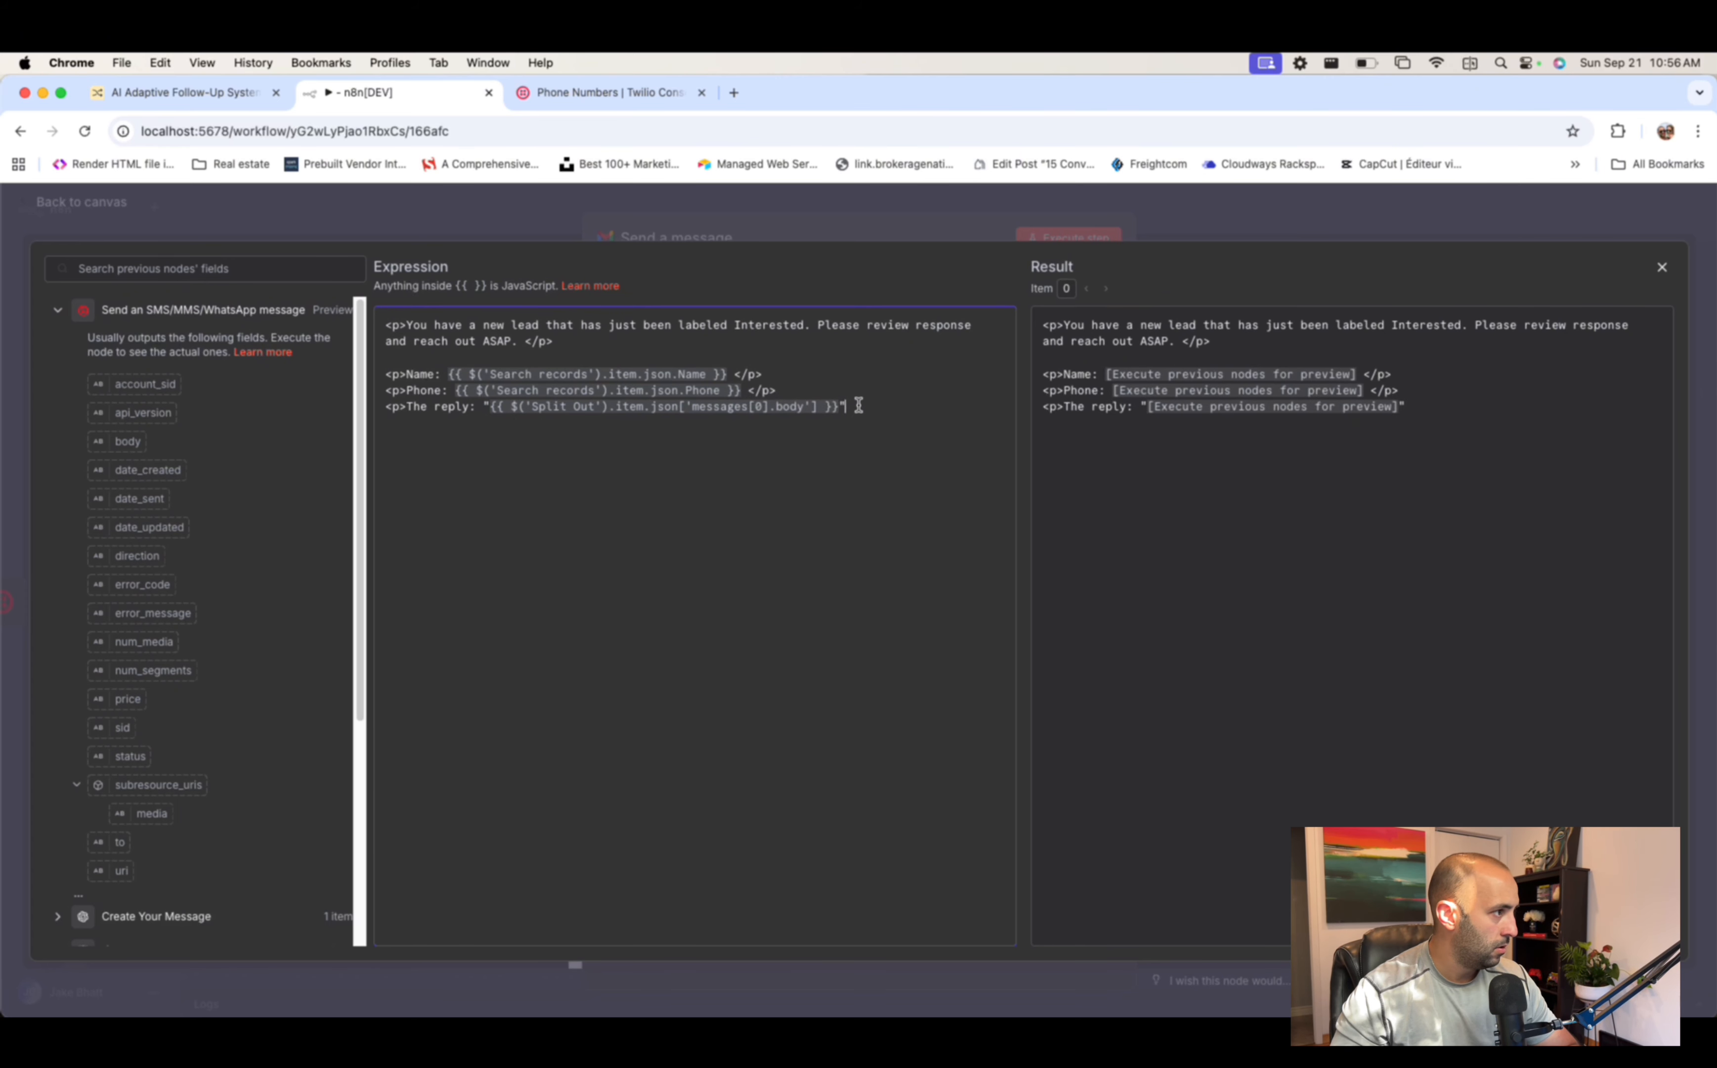
text(</p>)
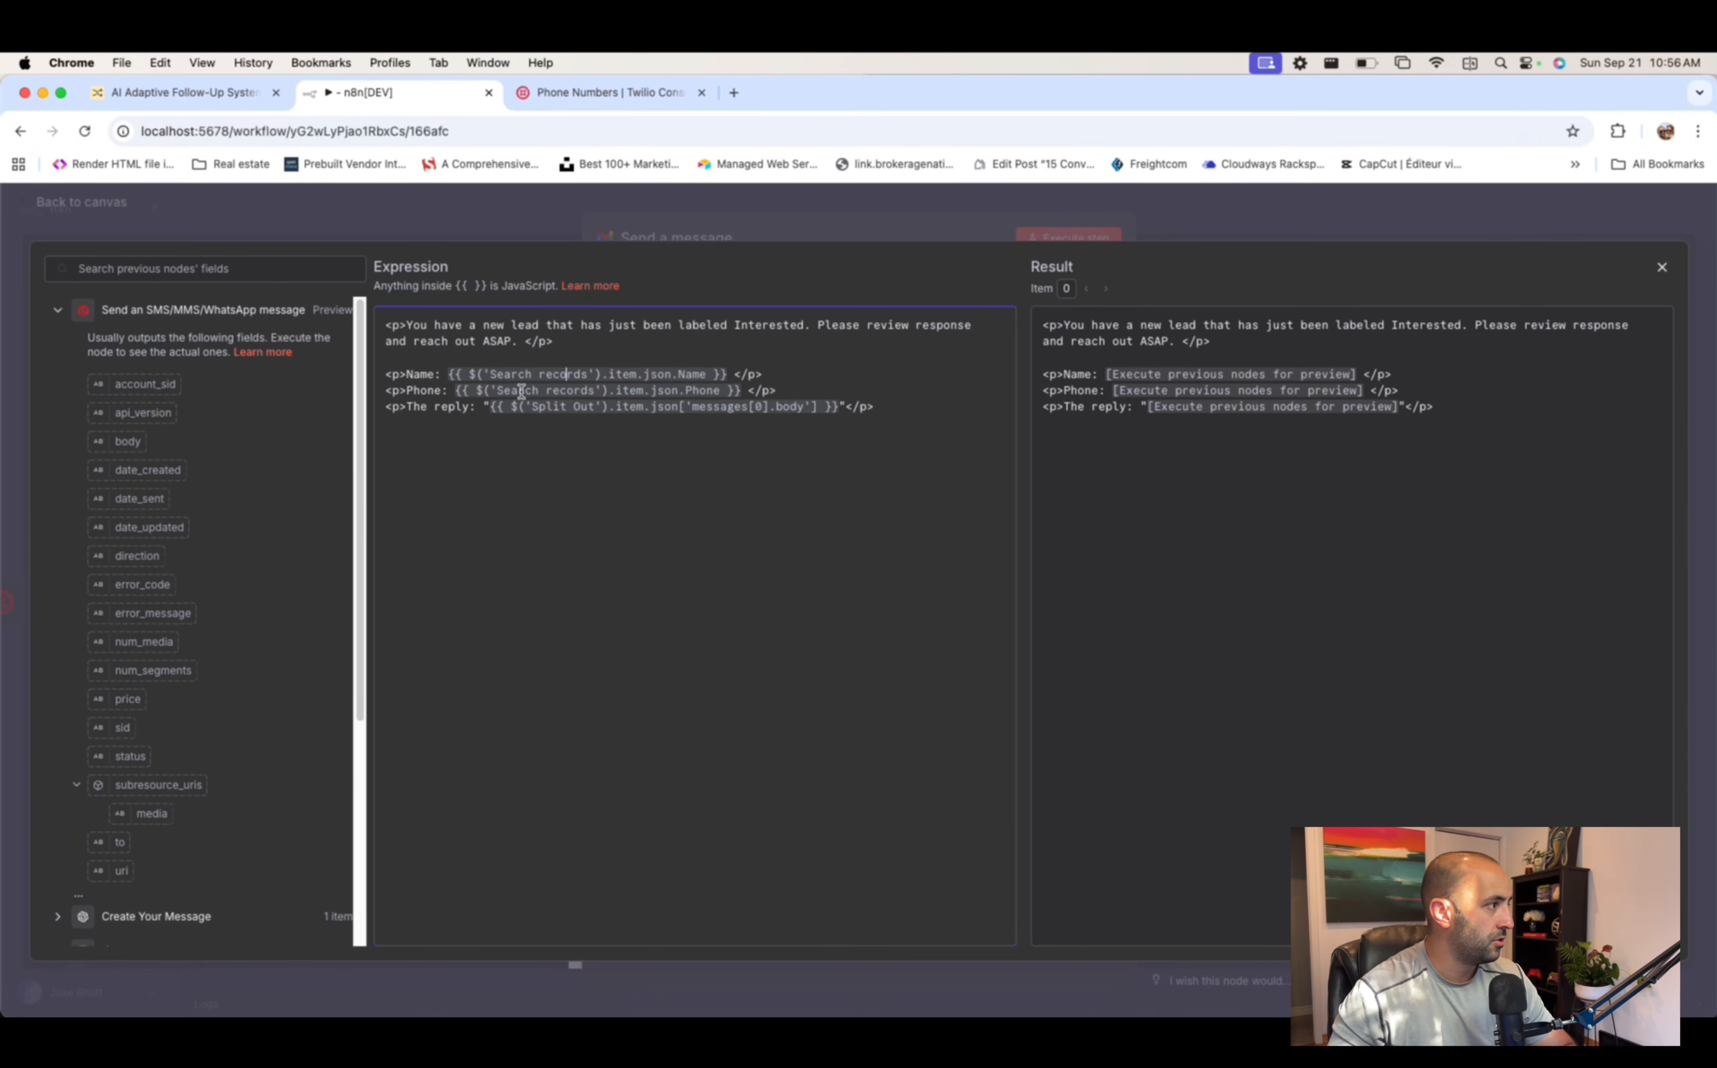
- Replace the body's Name expression with the Search records node's Name field
click(56, 313)
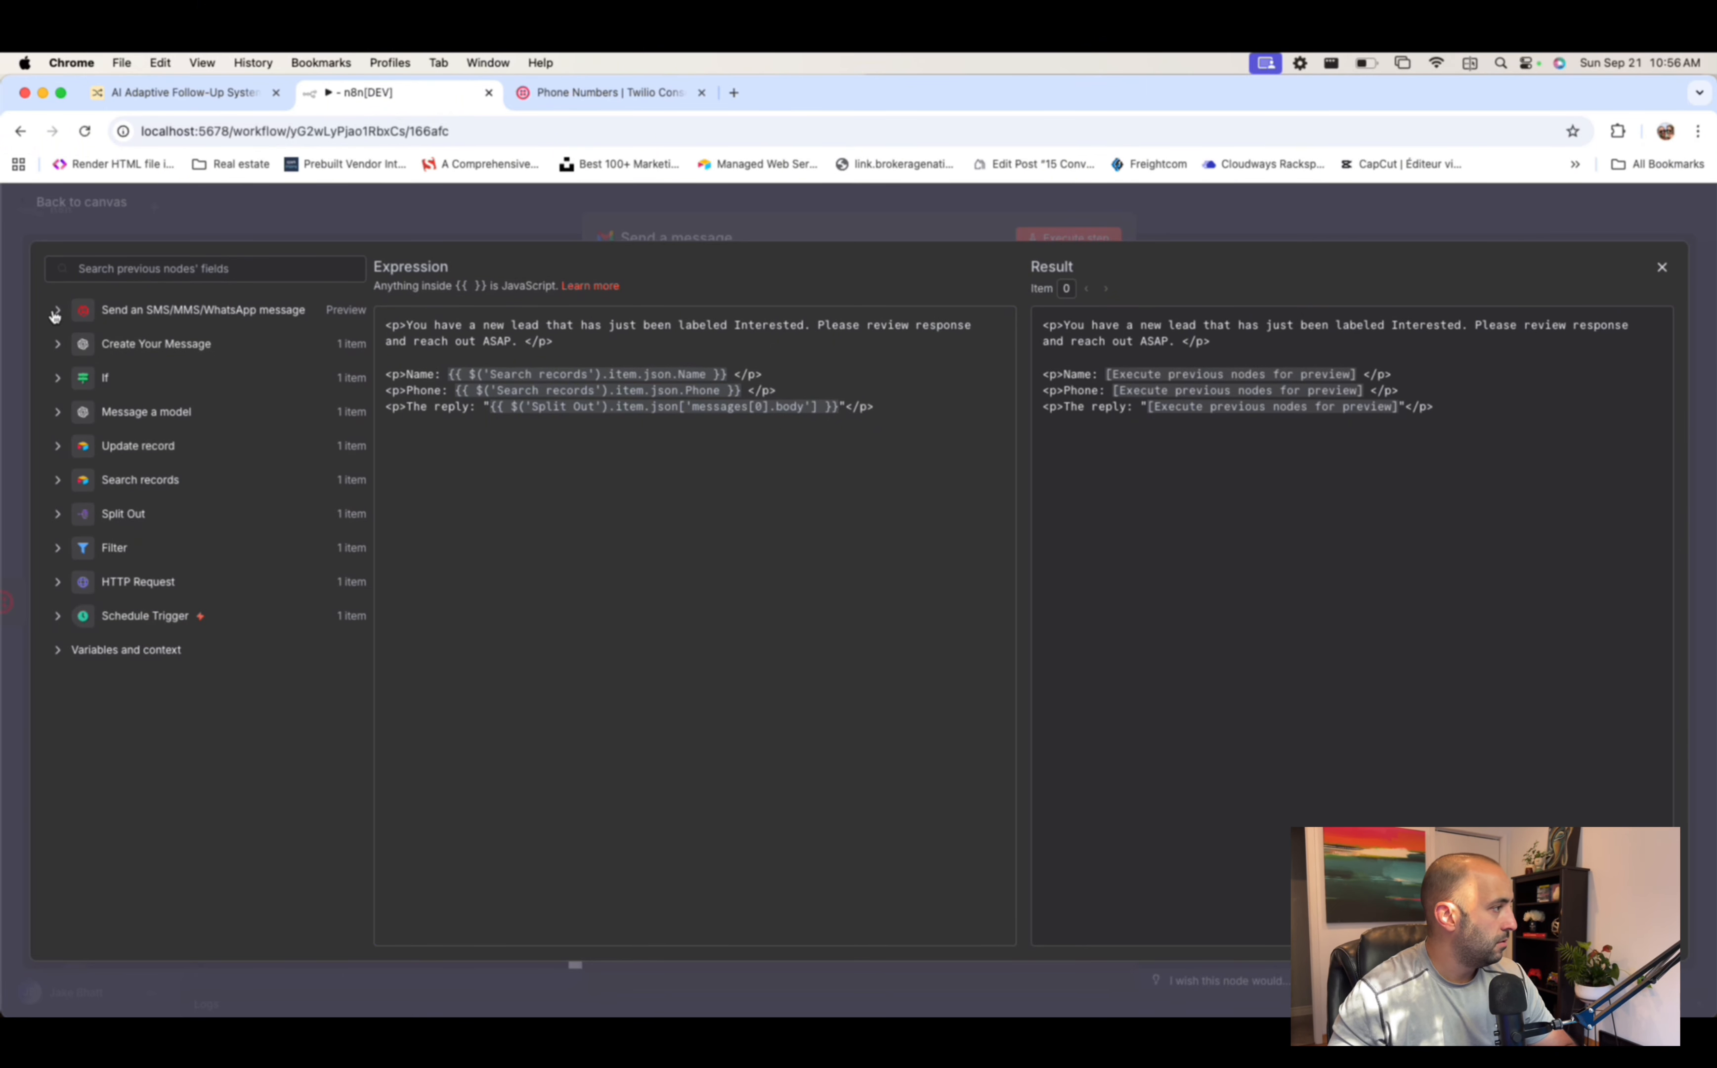
click(55, 481)
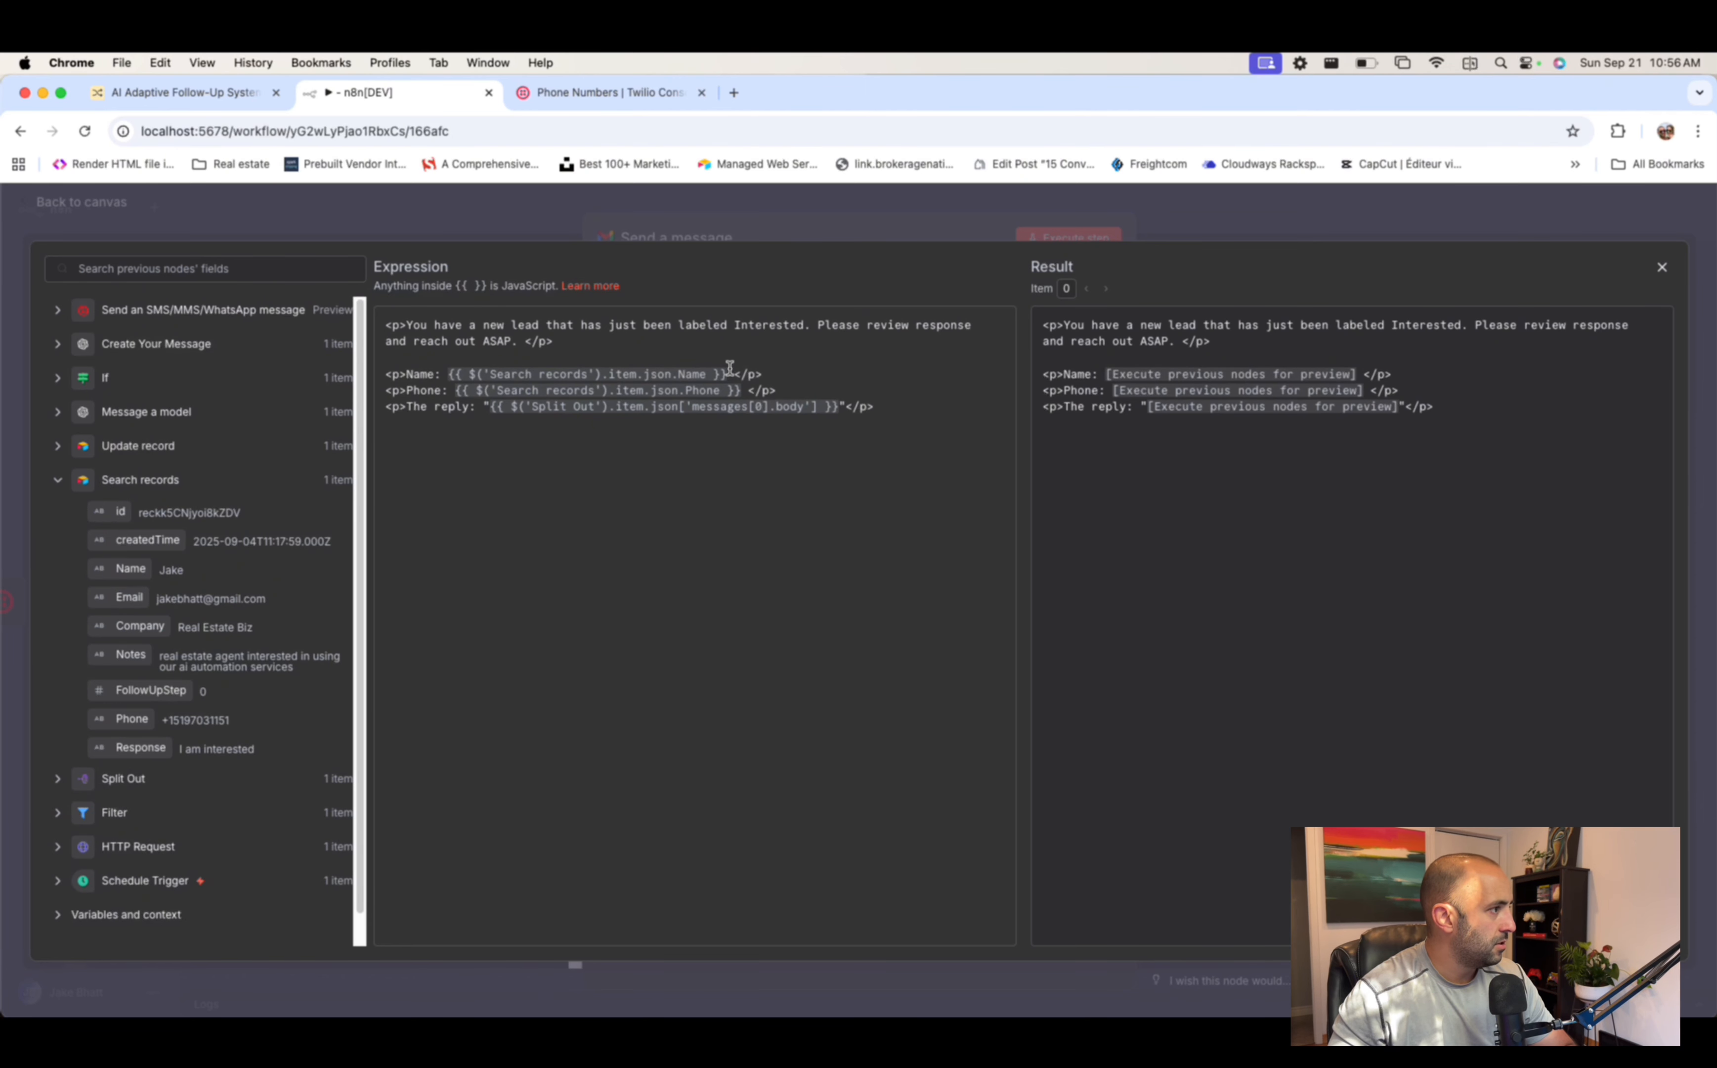
drag(724, 374, 453, 374)
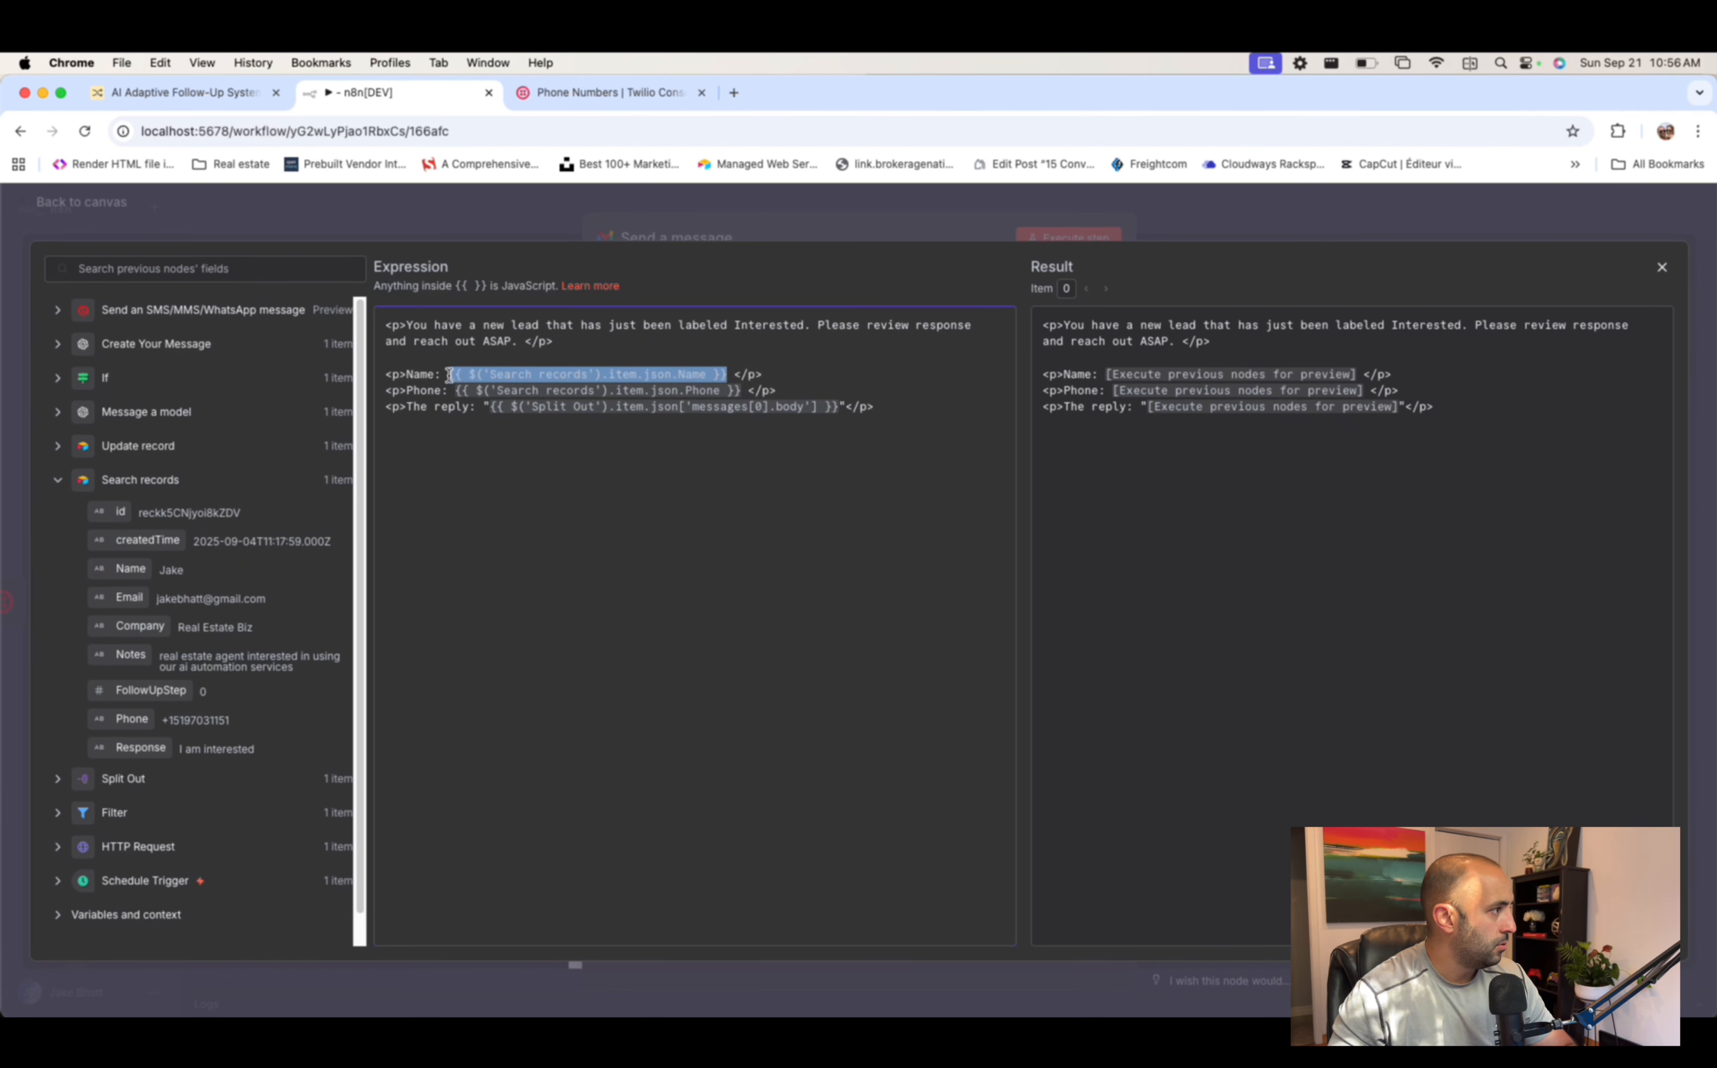
key(BackSpace)
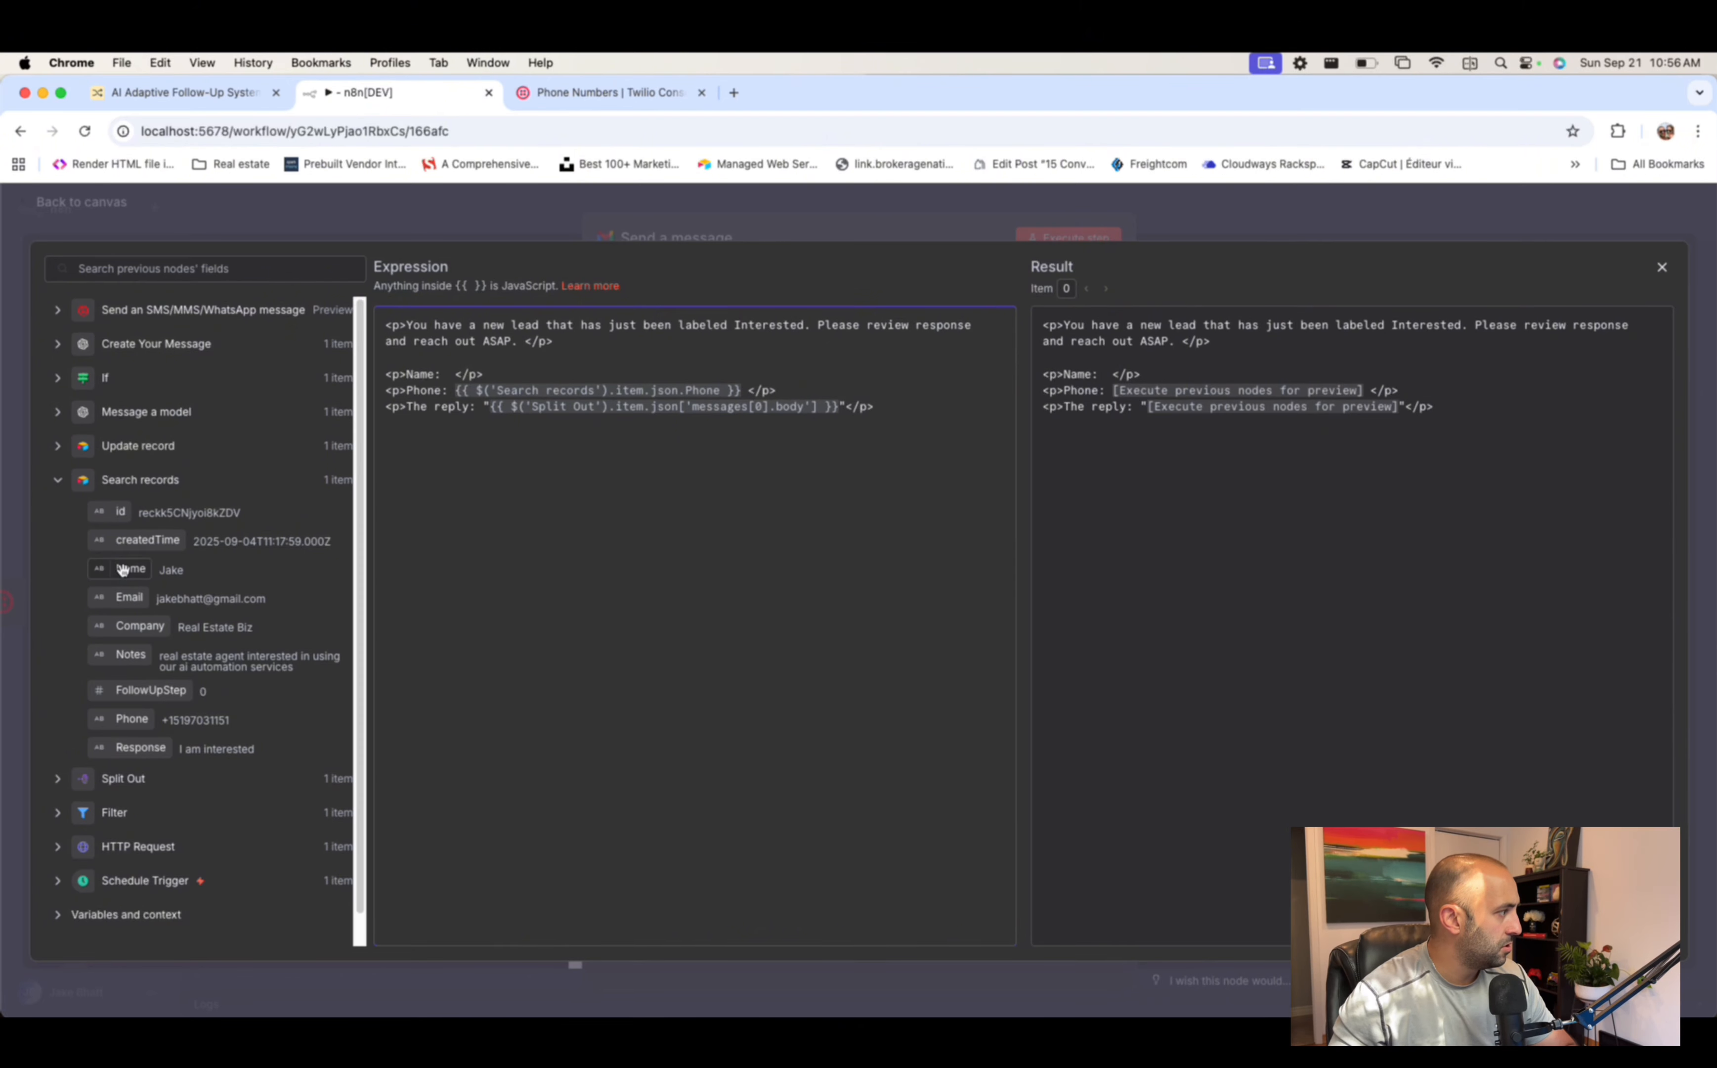
drag(122, 570, 450, 377)
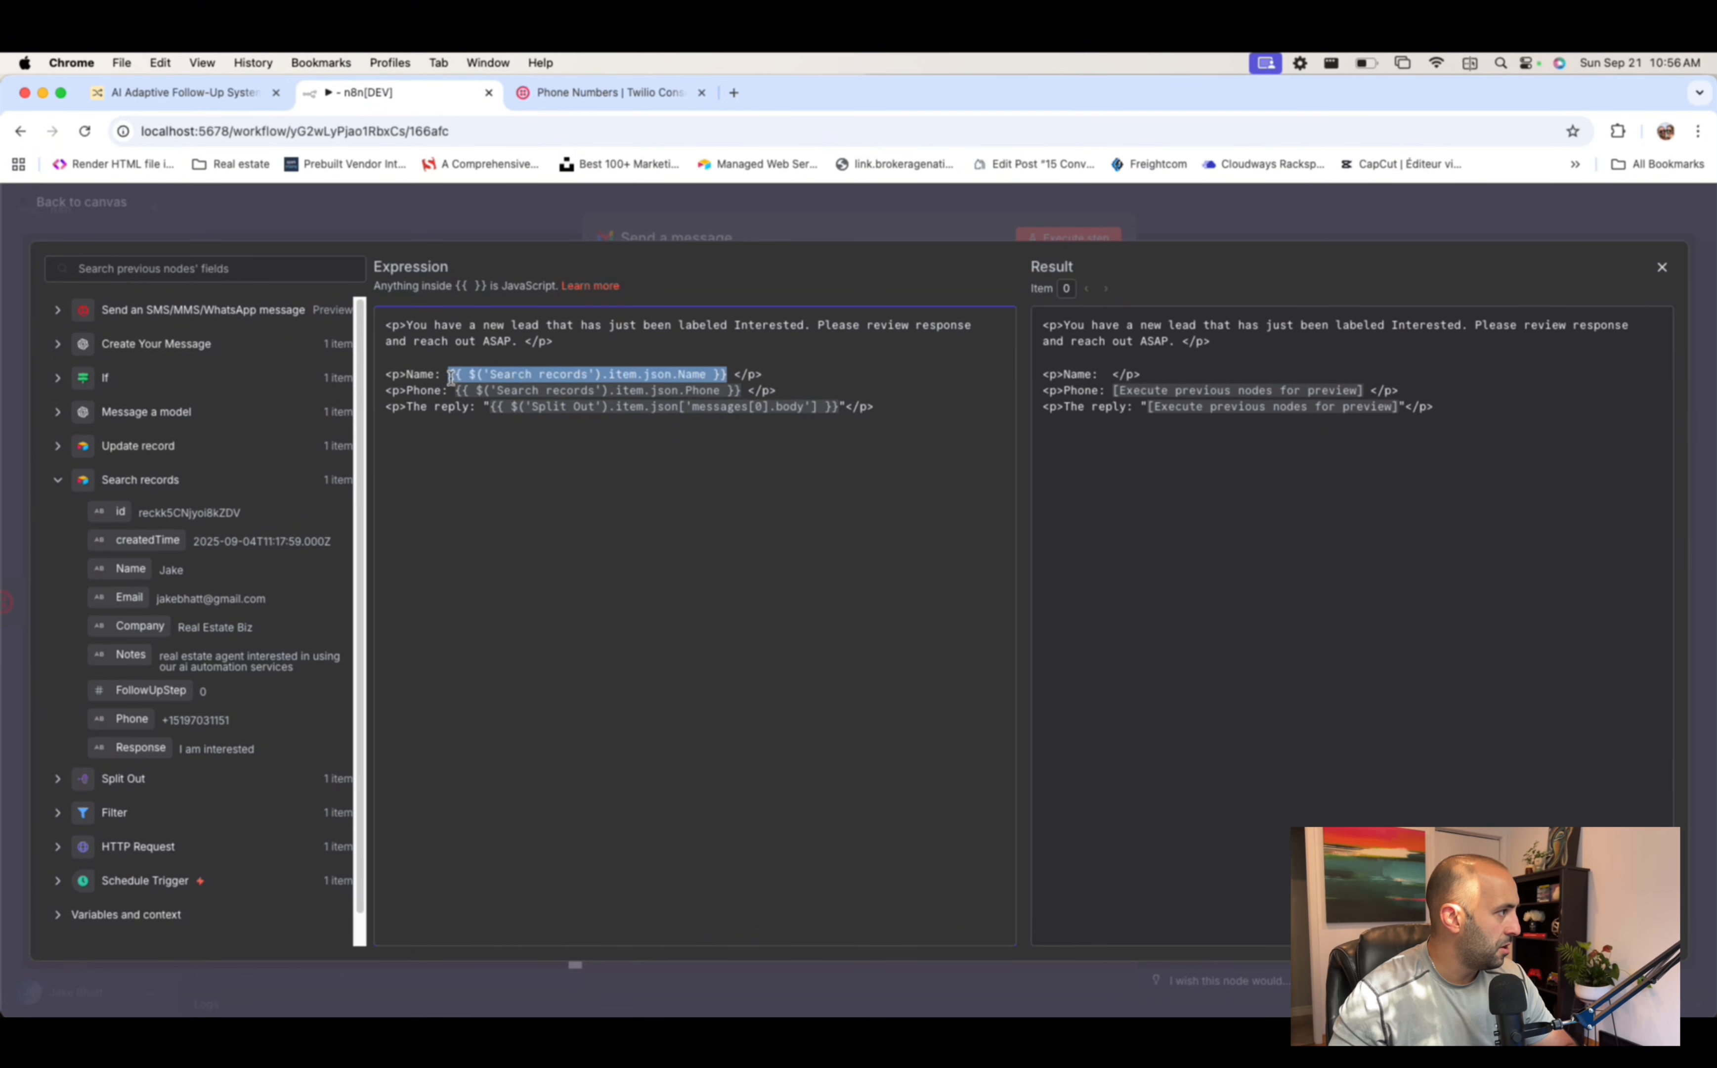
click(824, 386)
click(747, 390)
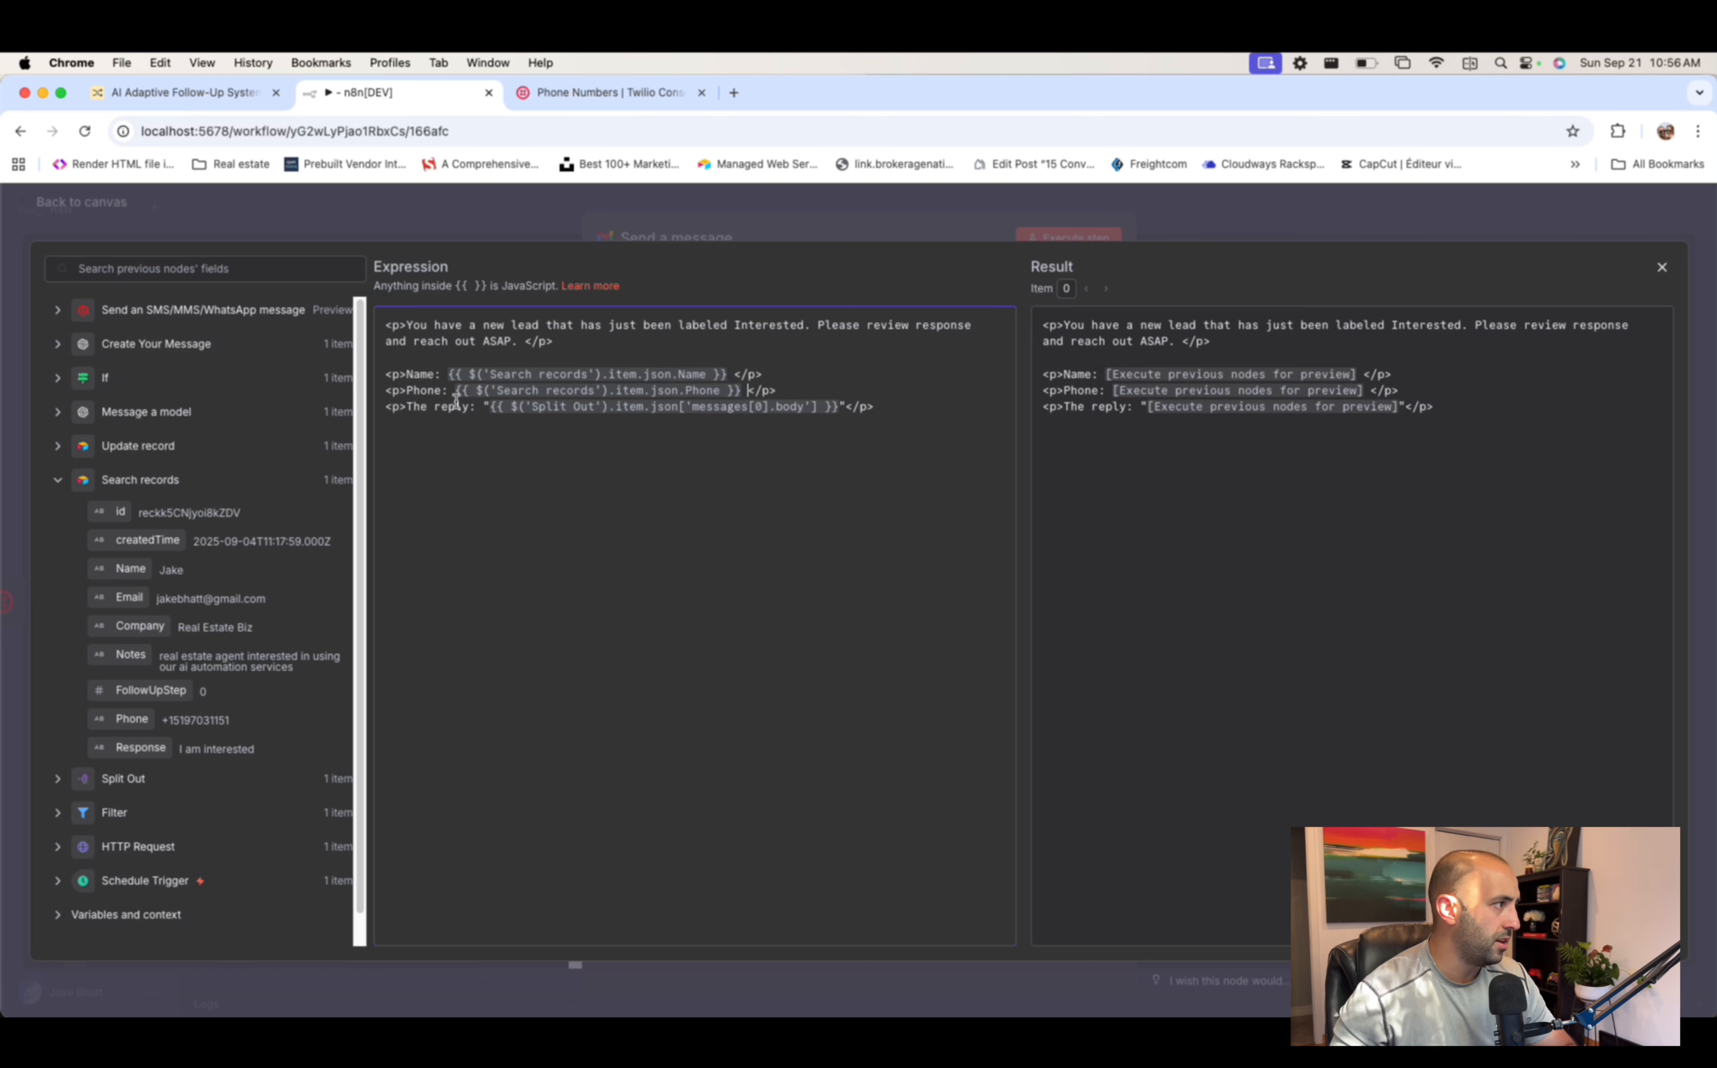
scroll(182, 676, down, 2)
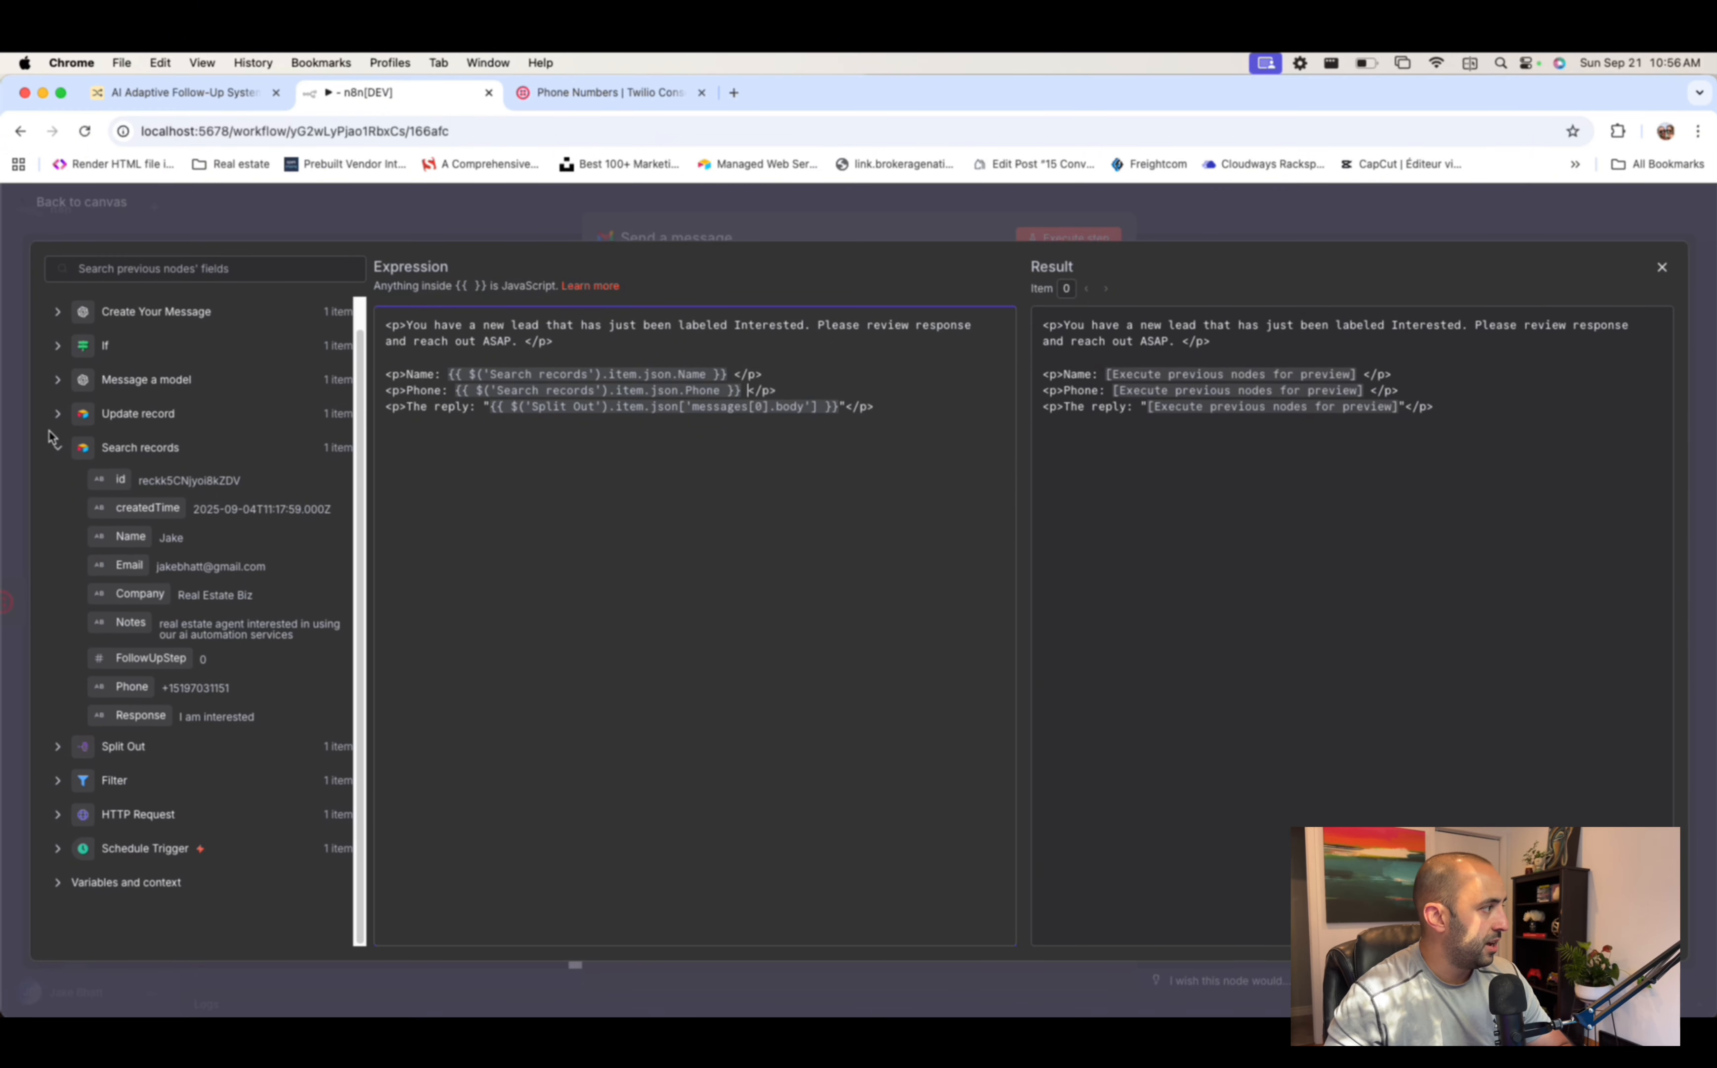
- Add the closing line 'Book them in now!' and execute the Gmail send step
click(63, 450)
click(57, 513)
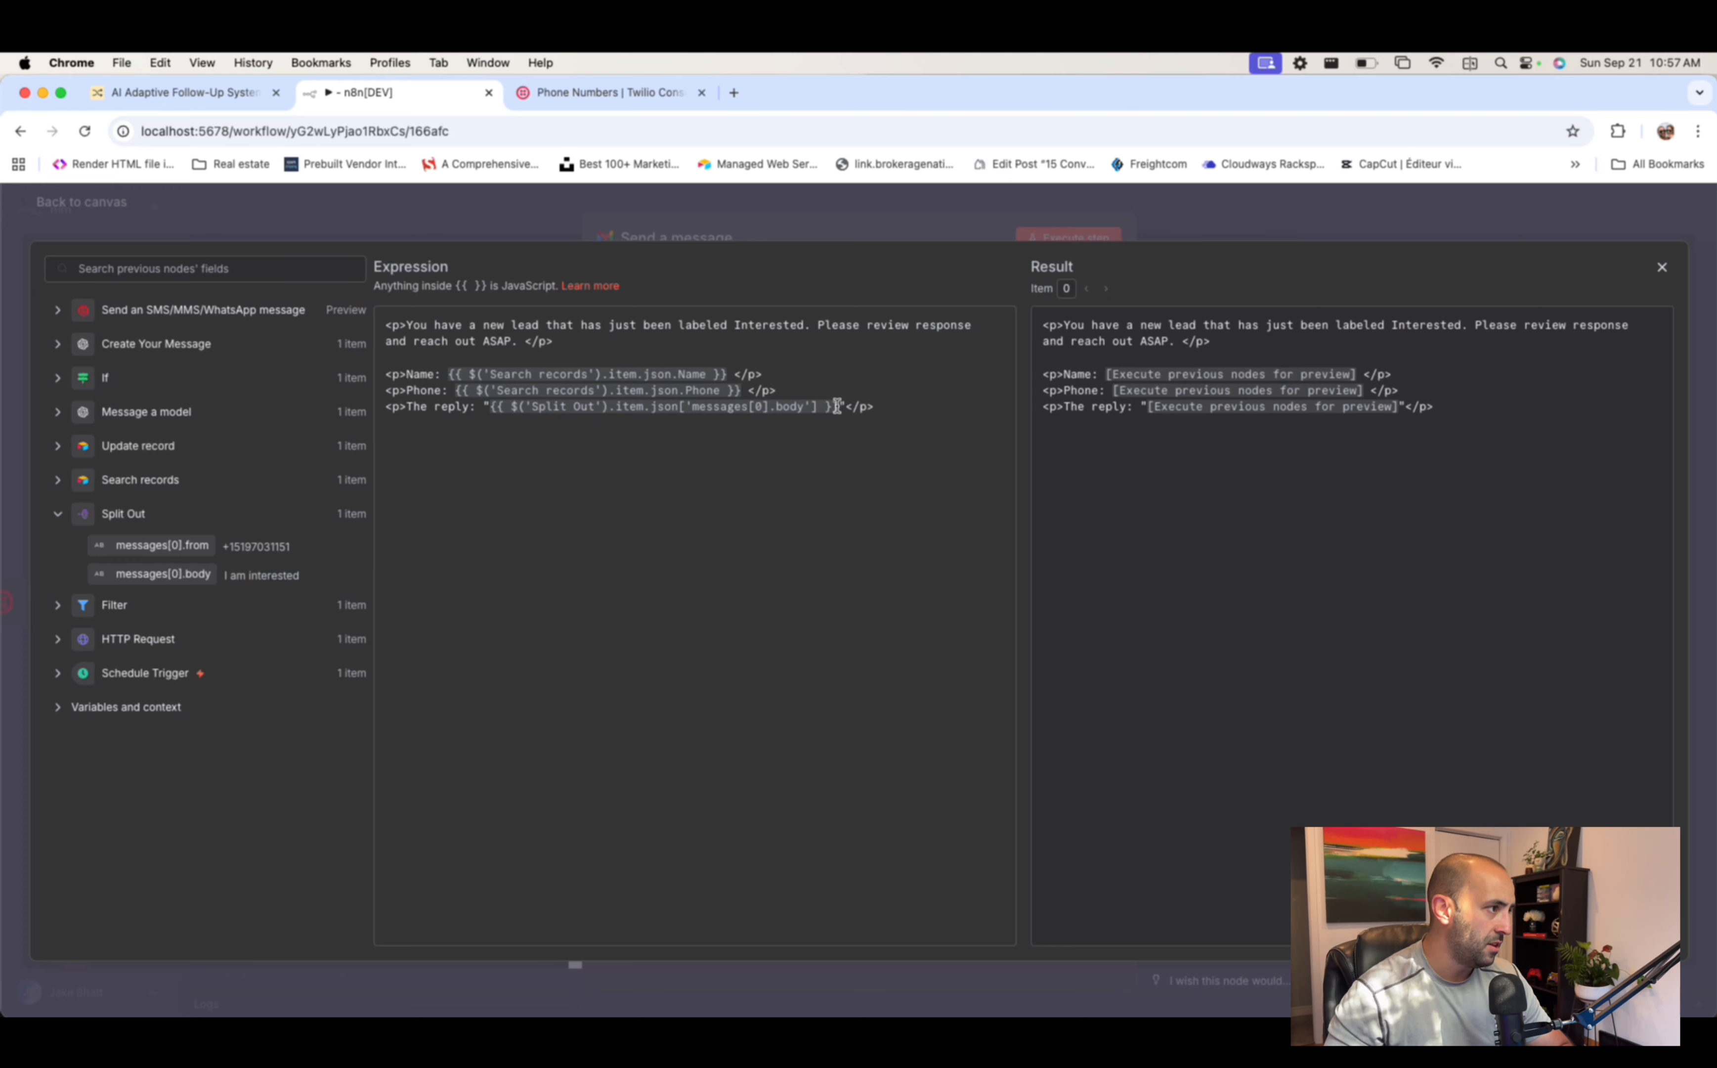
drag(837, 406, 487, 414)
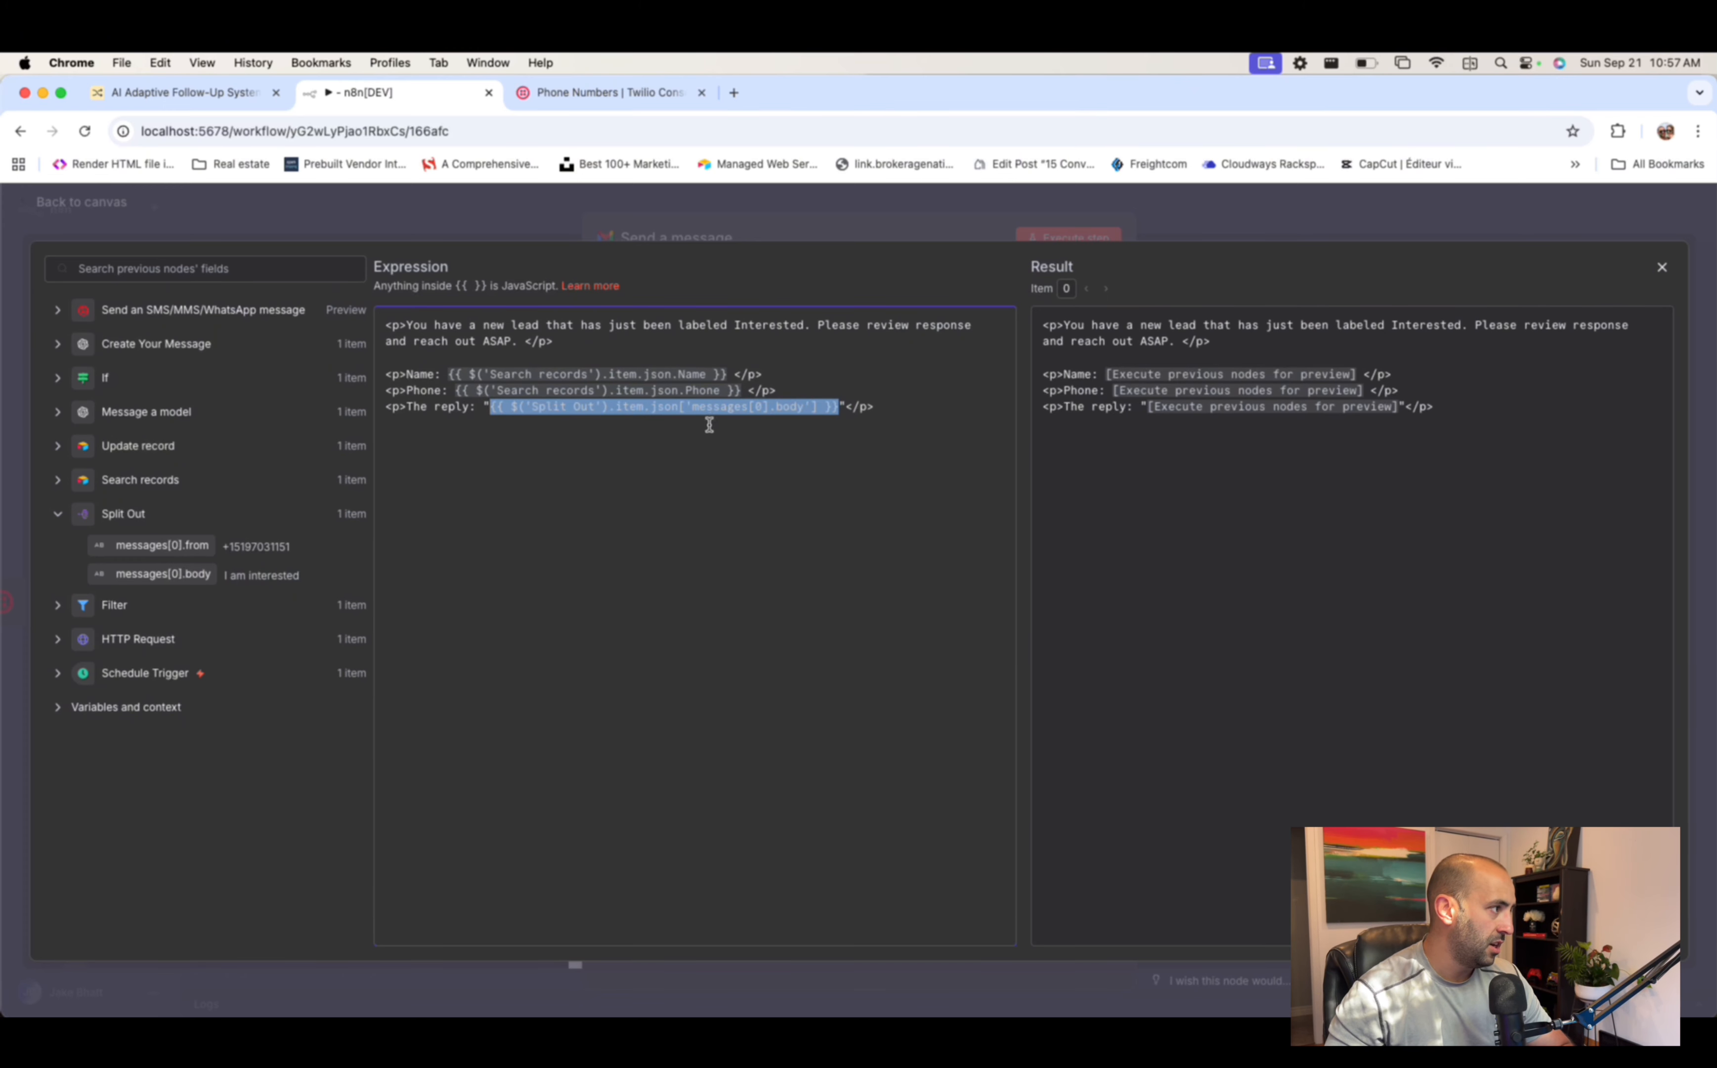
click(672, 420)
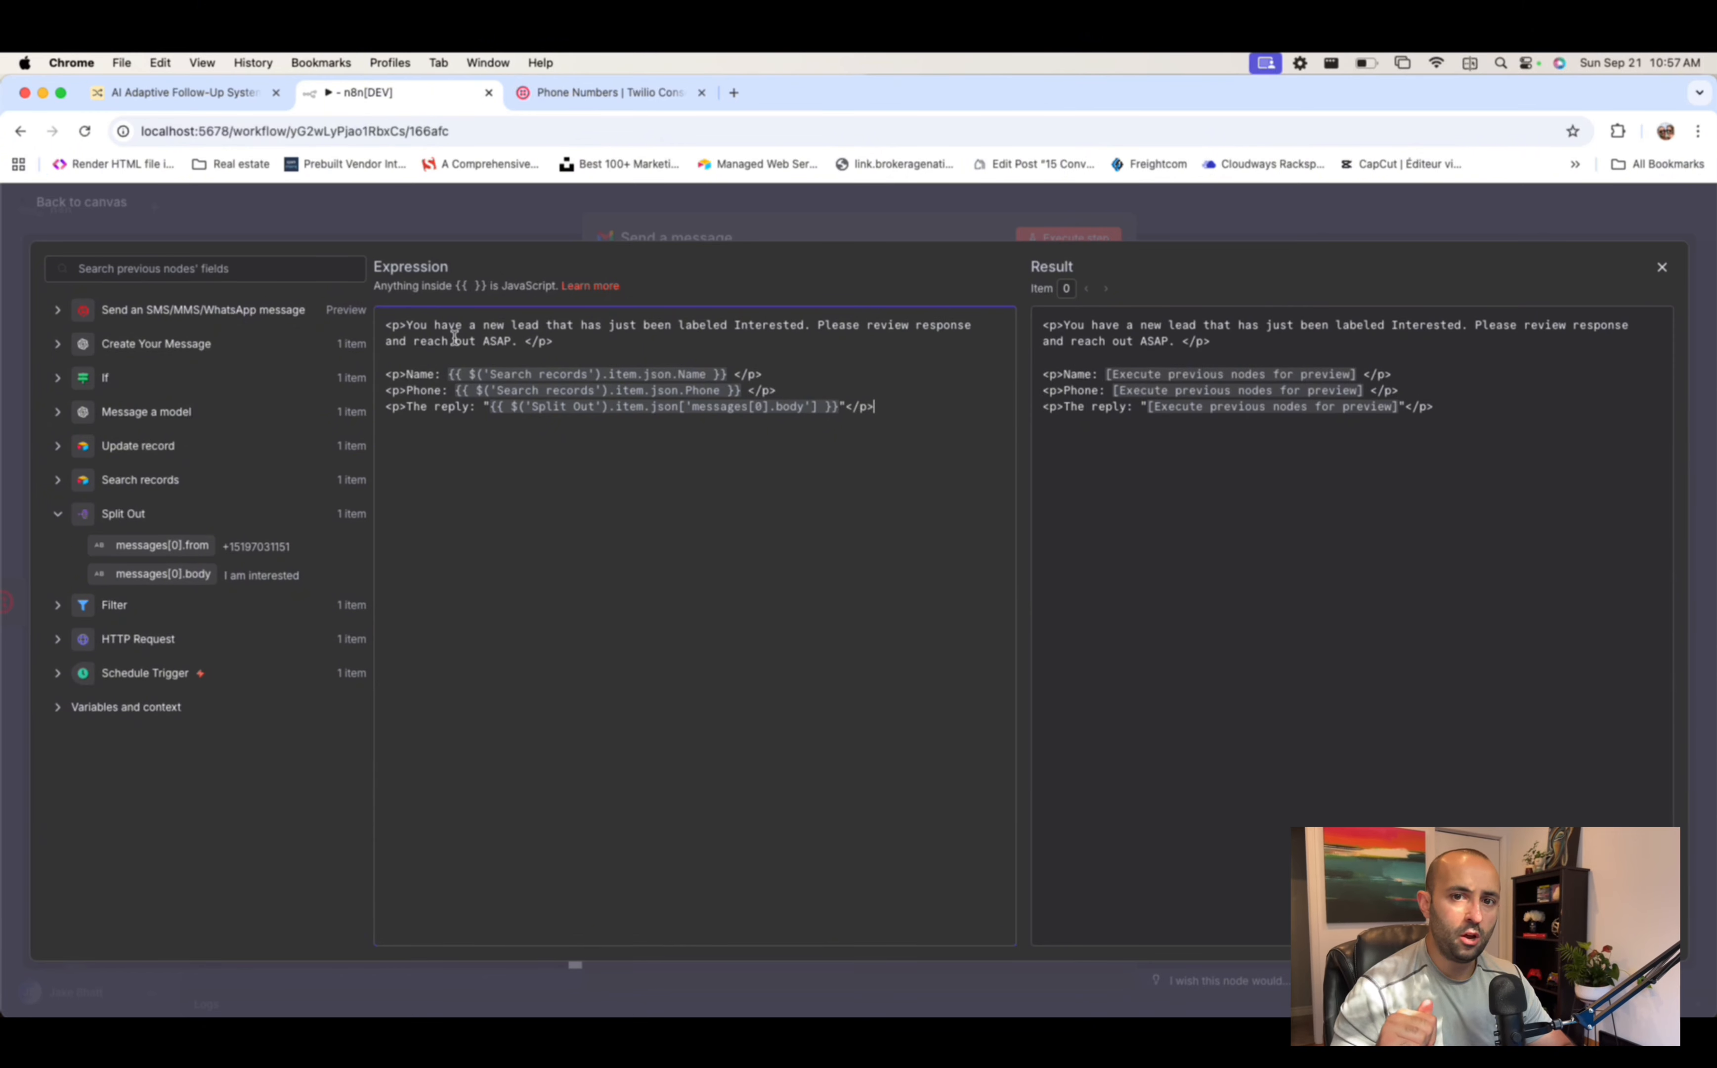
click(478, 363)
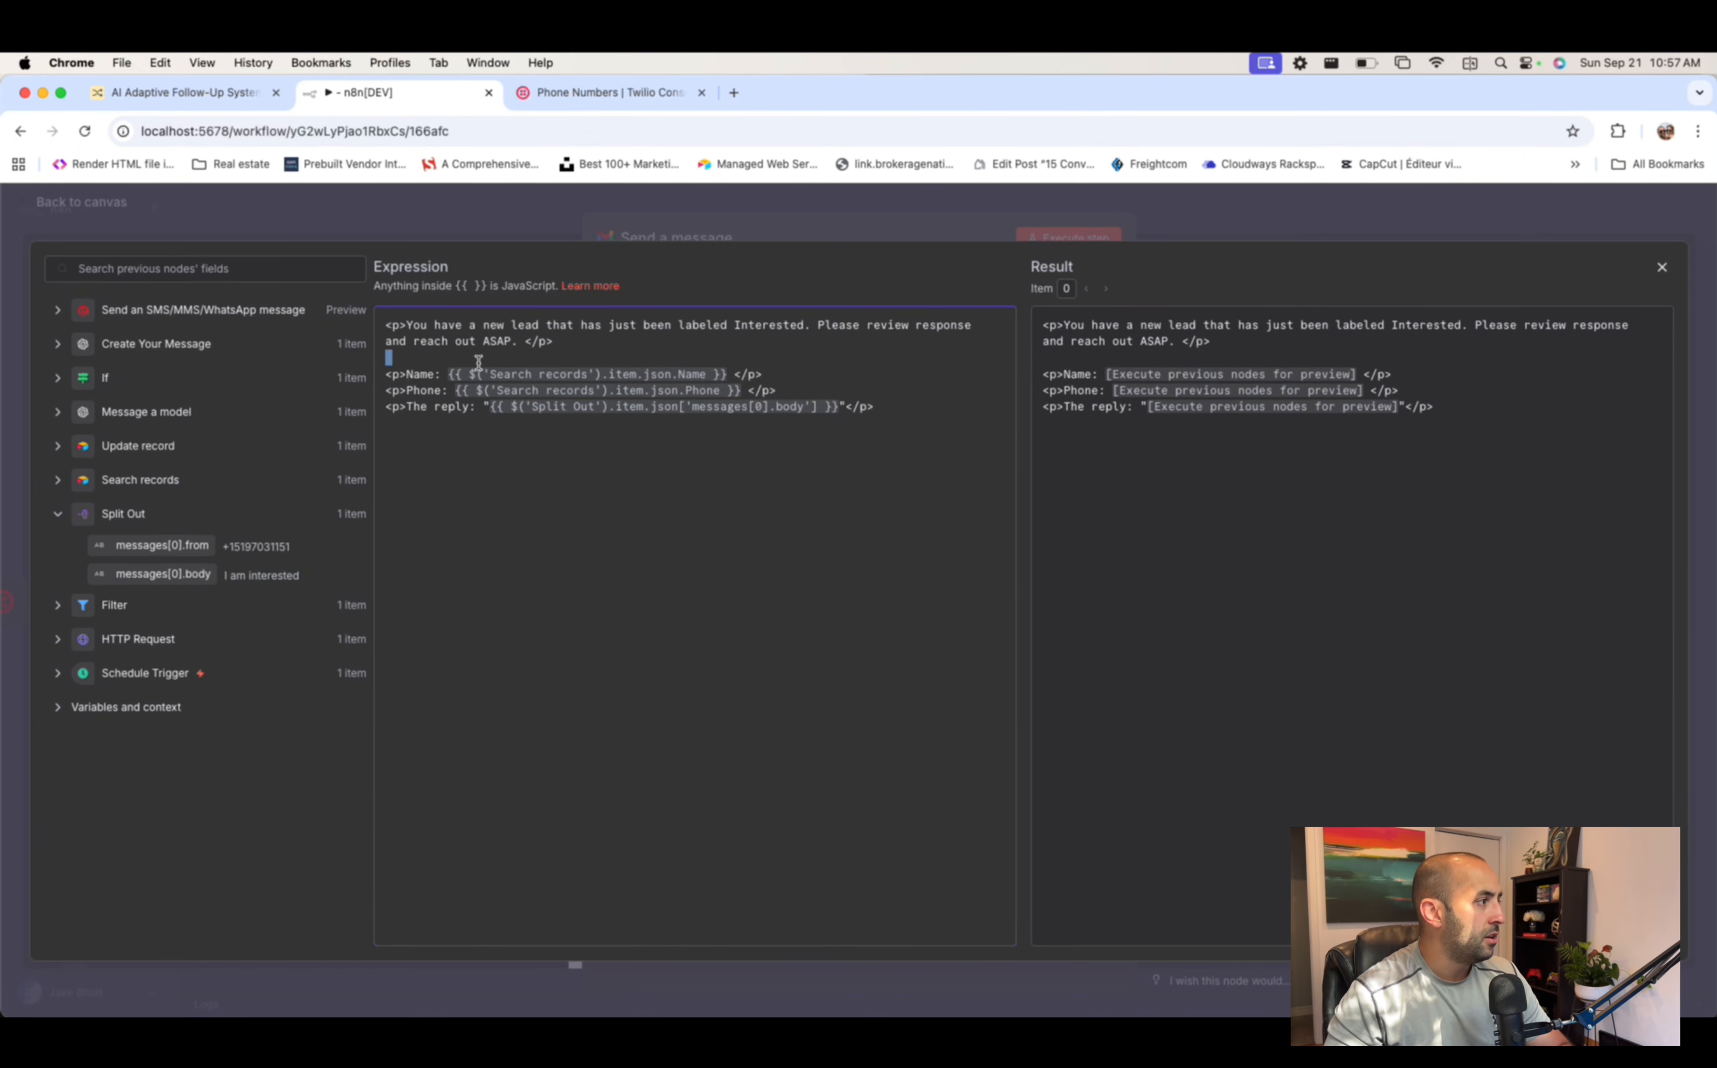
drag(478, 363, 945, 429)
click(918, 414)
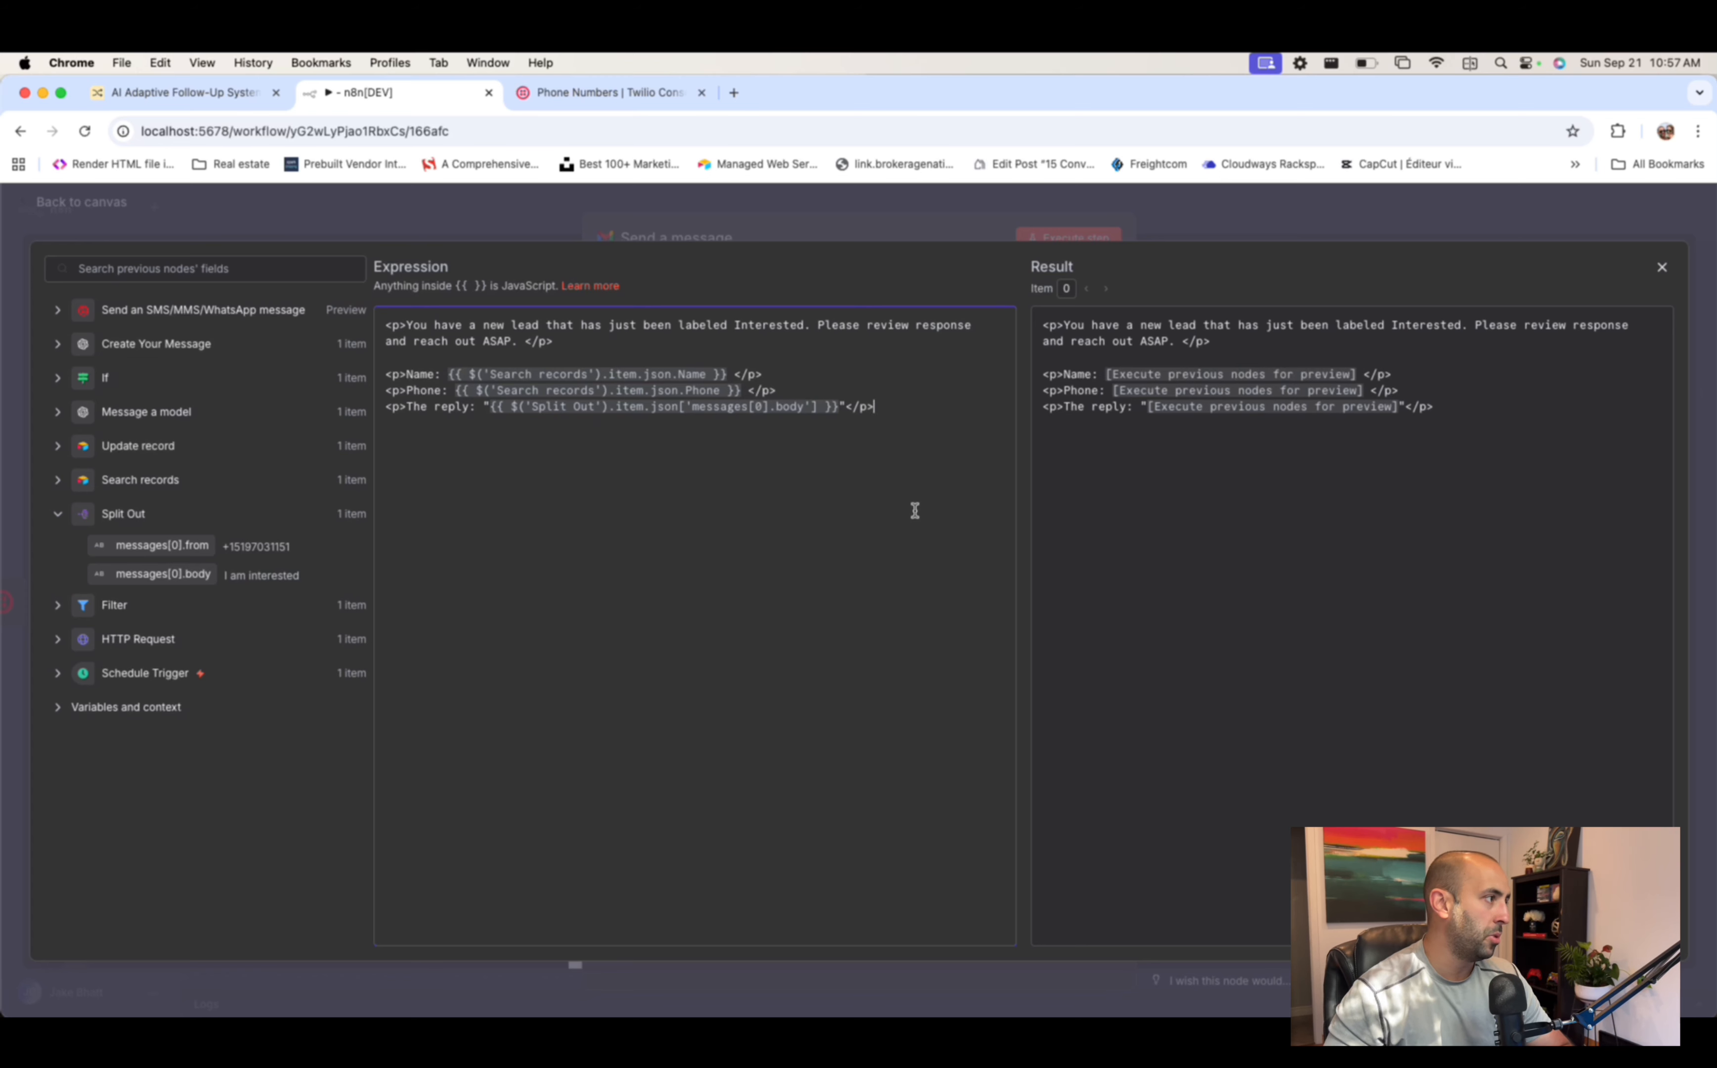
key(Return)
key(Return)
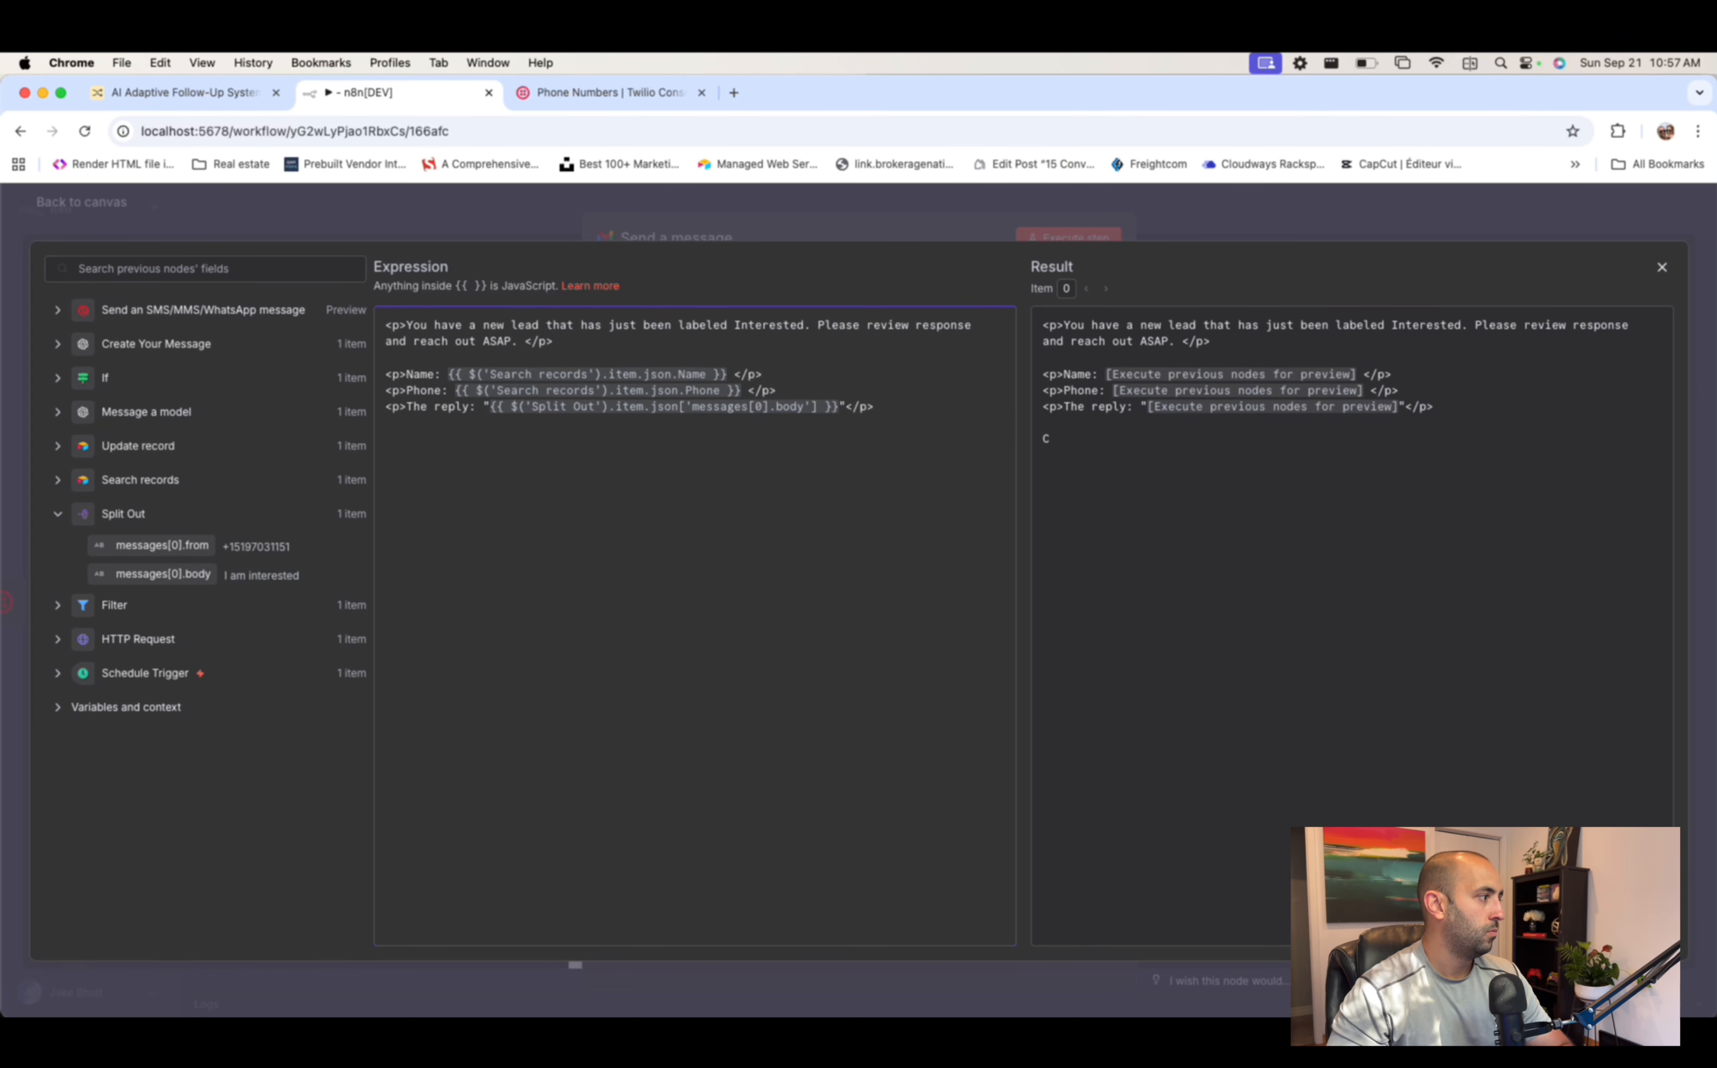
text(Book them in n)
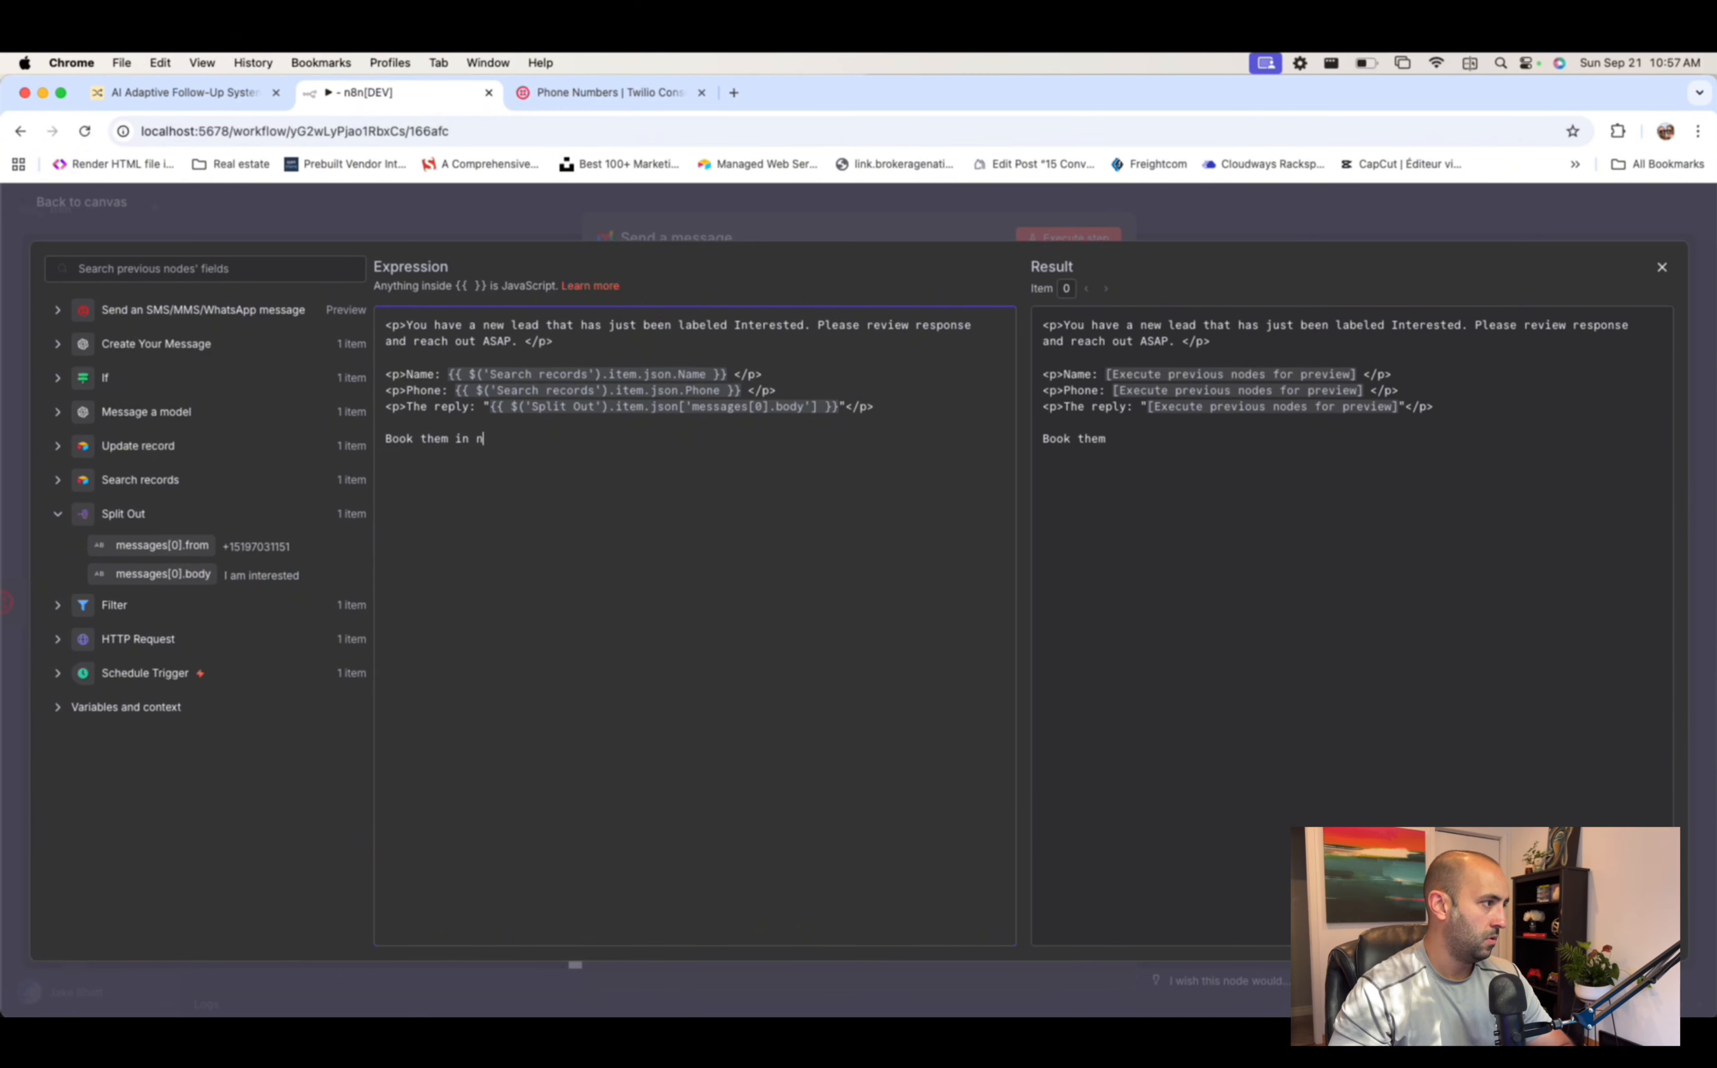
text(ow!)
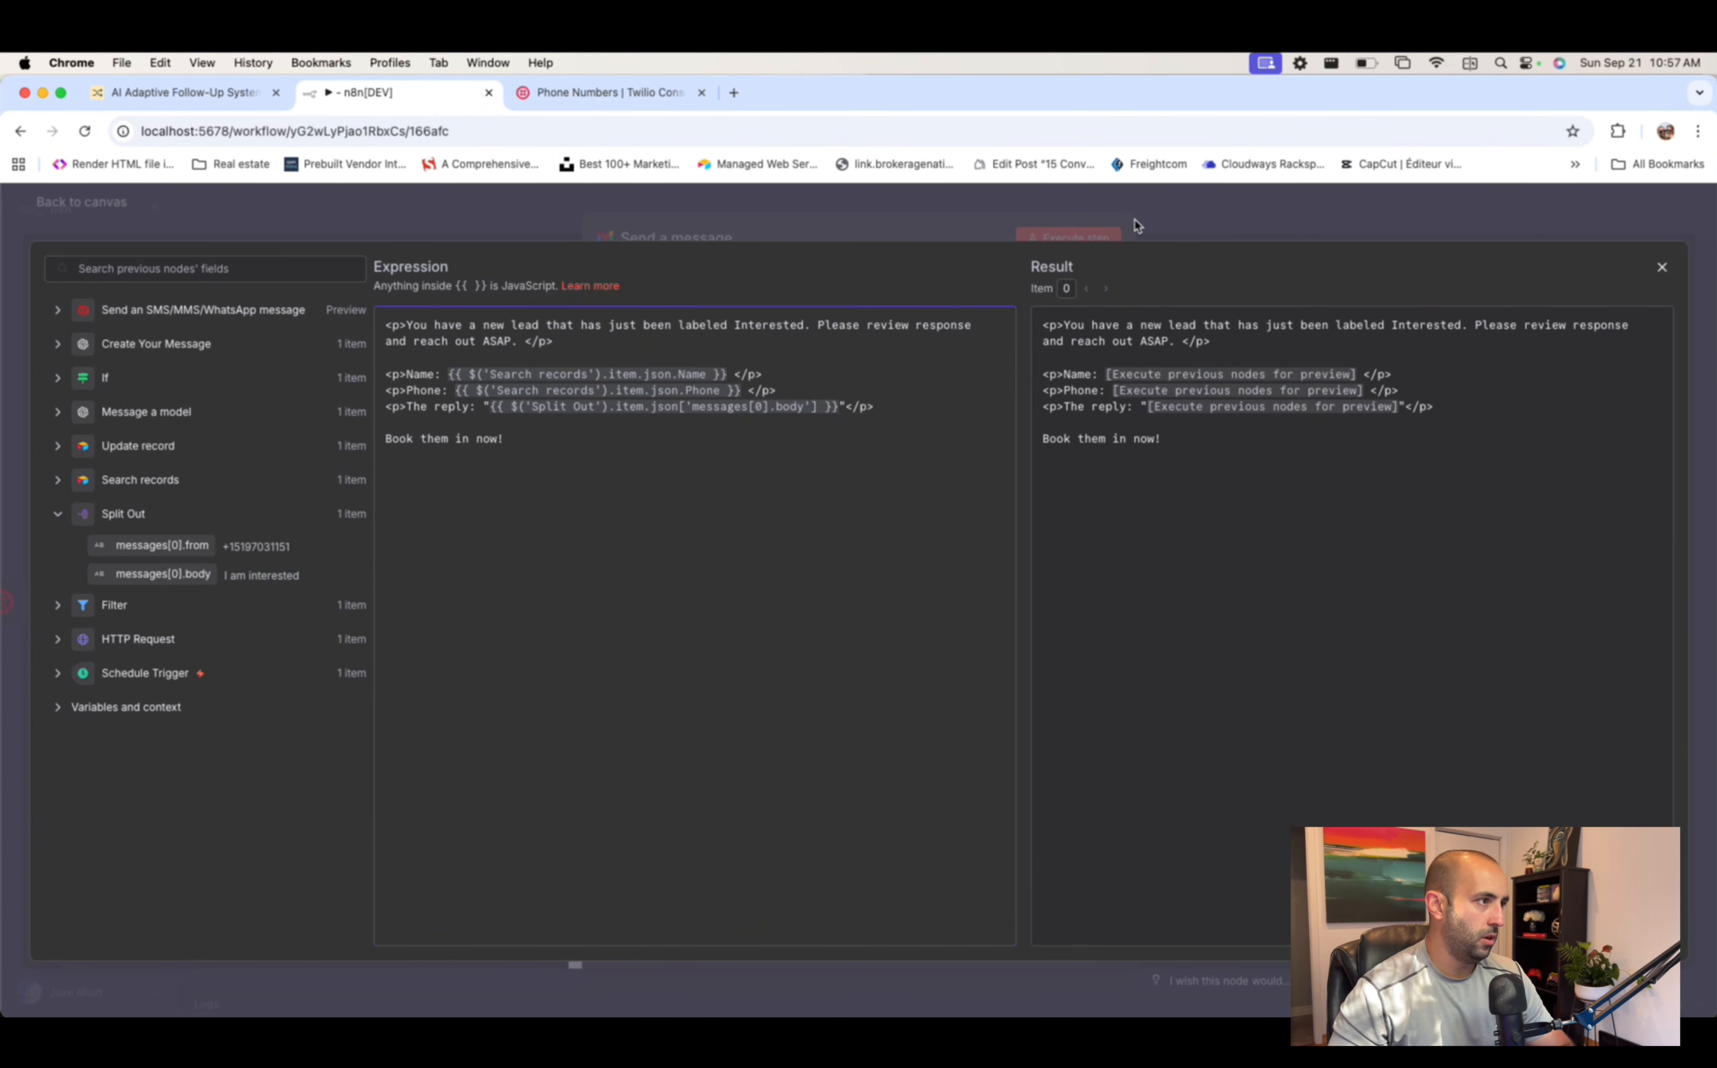
click(1135, 222)
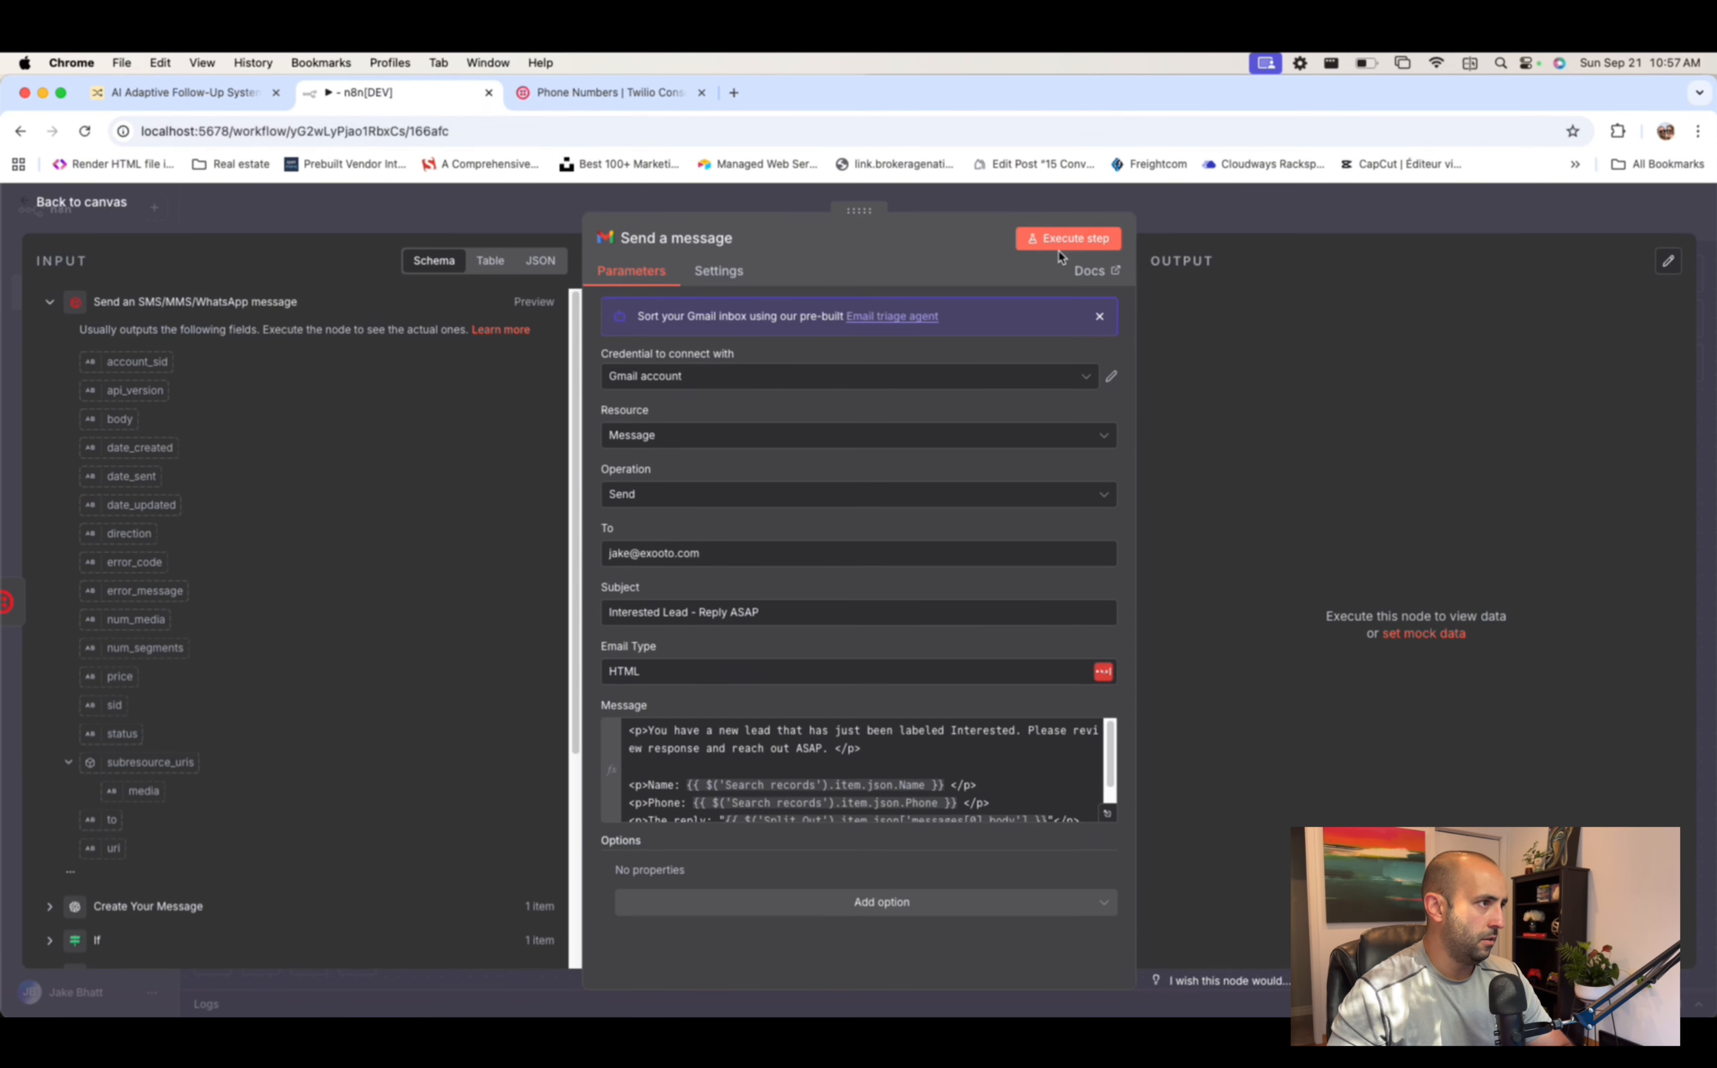
click(1082, 241)
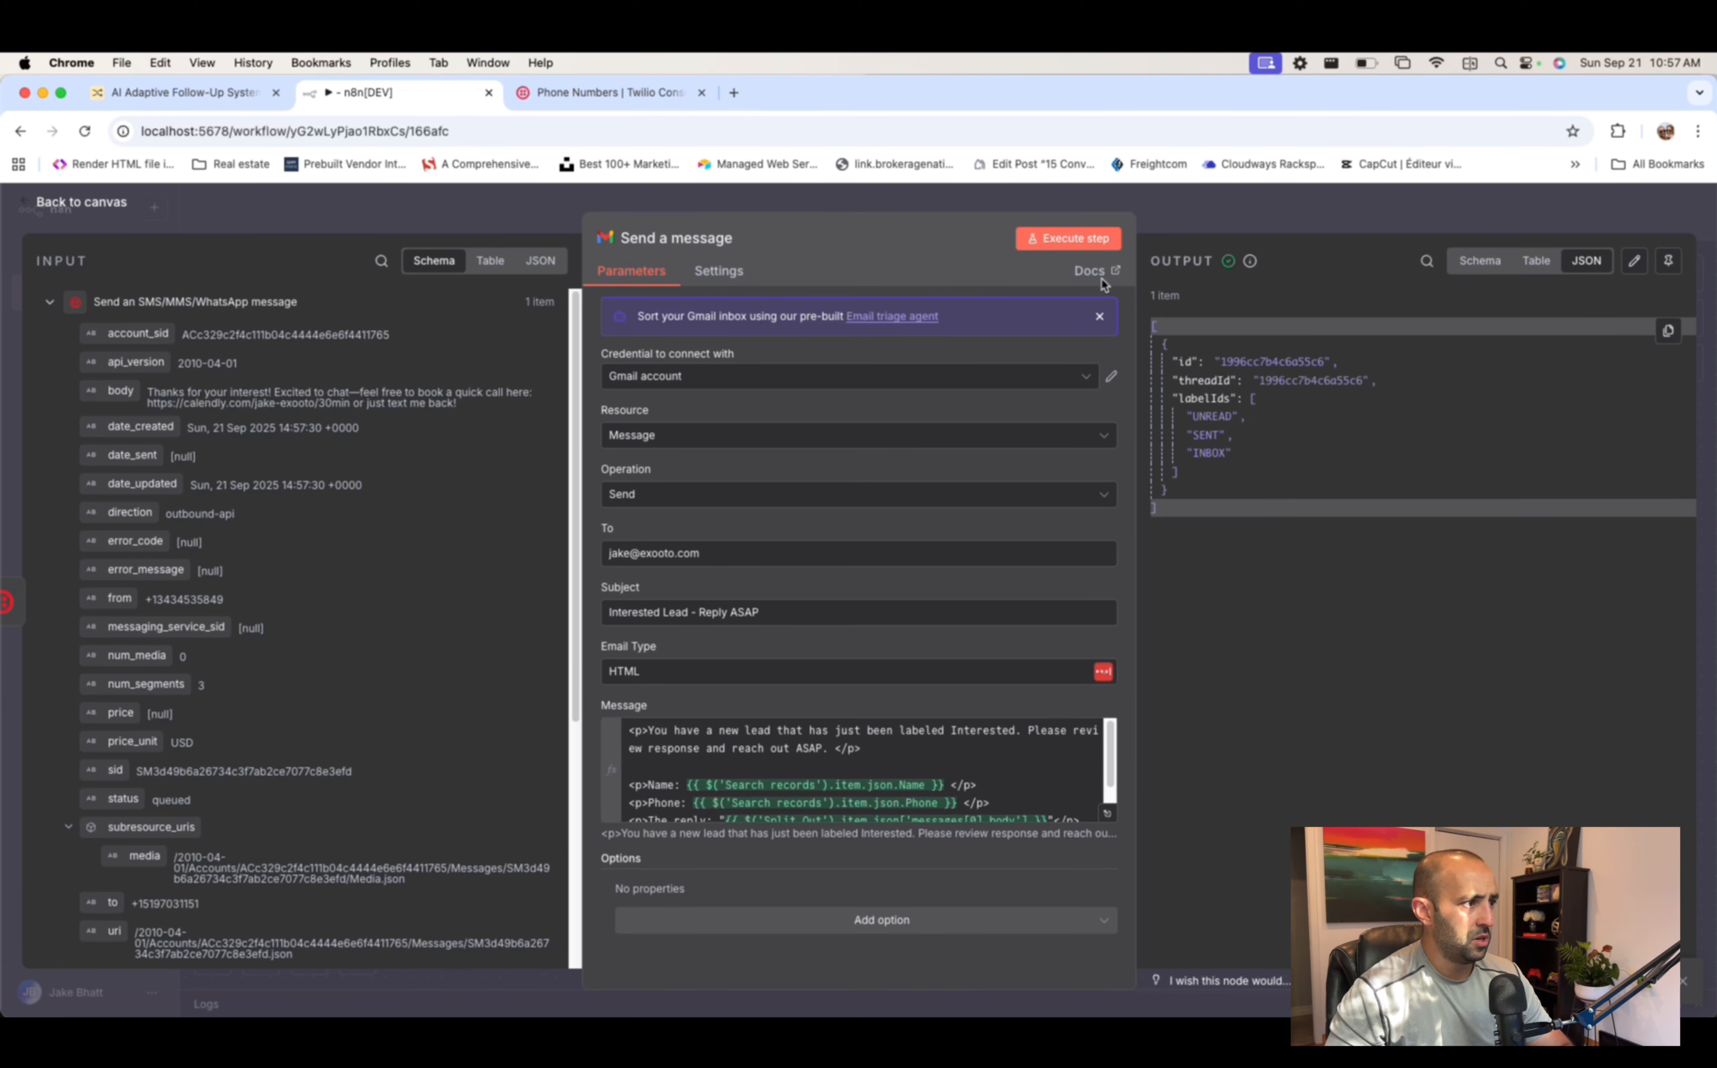
- Verify the 'Interested Lead - Reply ASAP' email in Gmail shows the lead's details, then return to n8n
click(737, 93)
text(google.com)
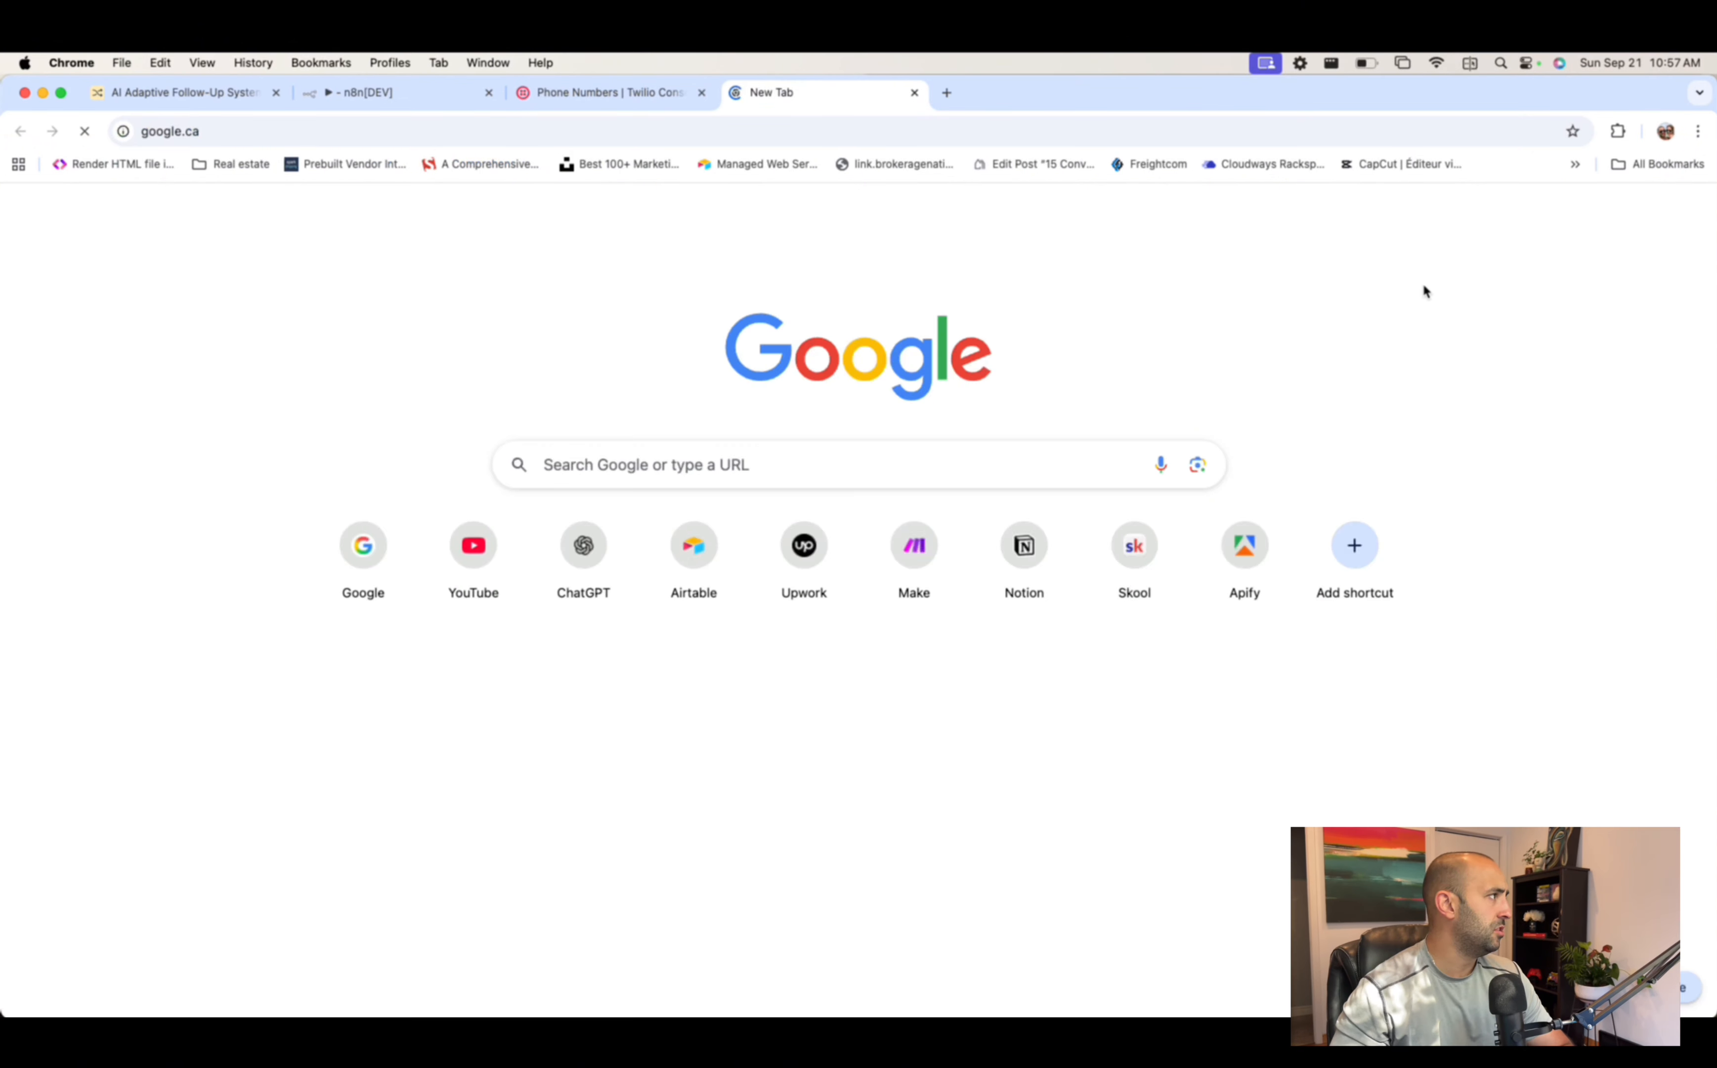
key(Return)
click(1559, 217)
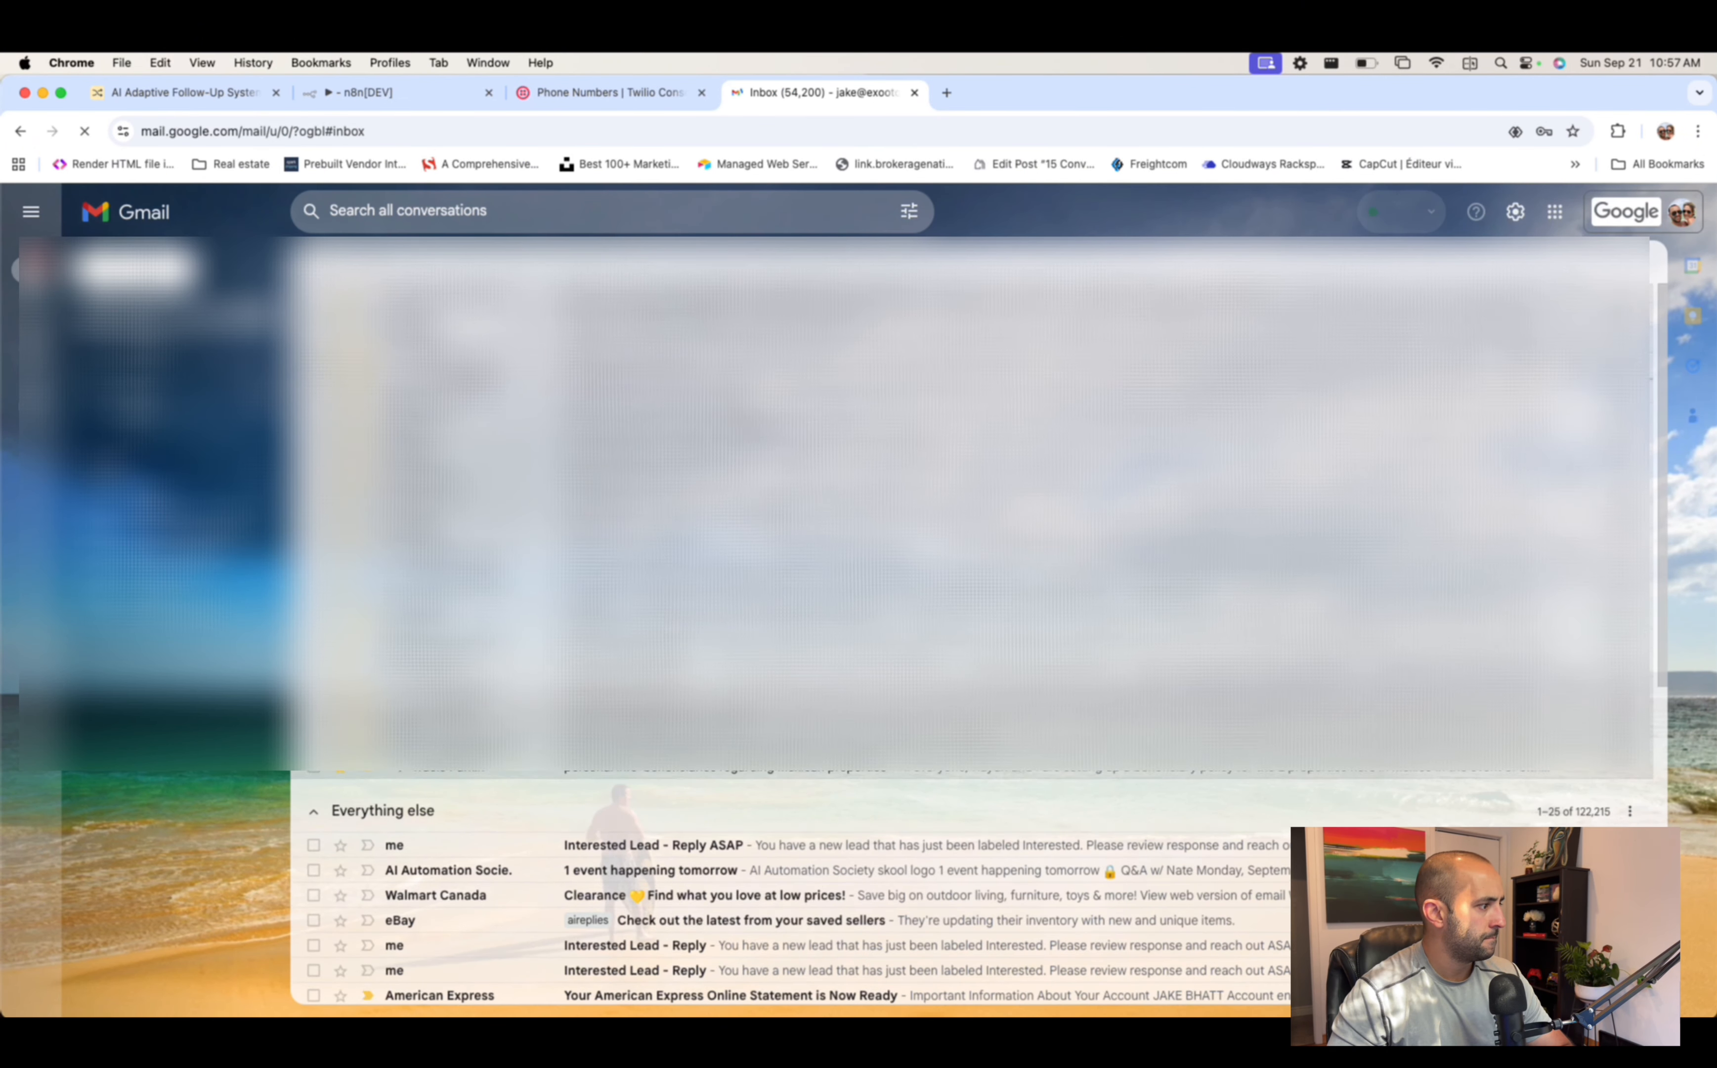
click(780, 844)
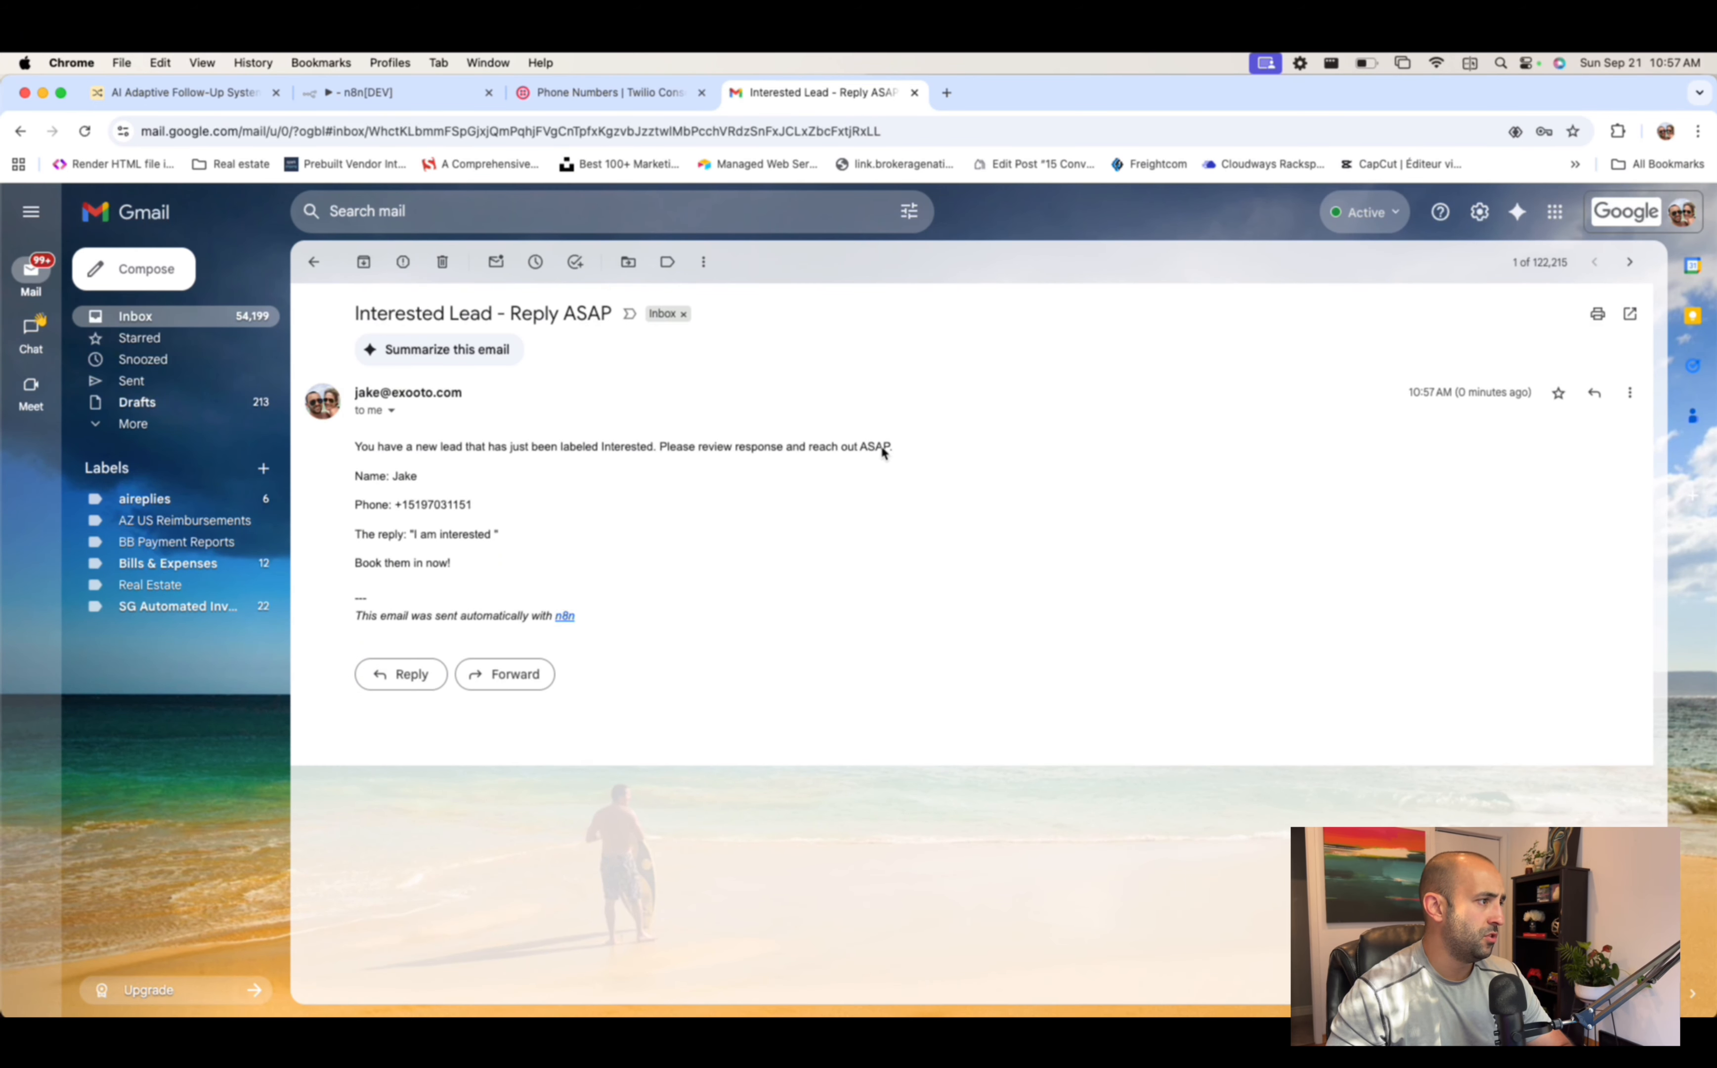
drag(359, 472, 586, 606)
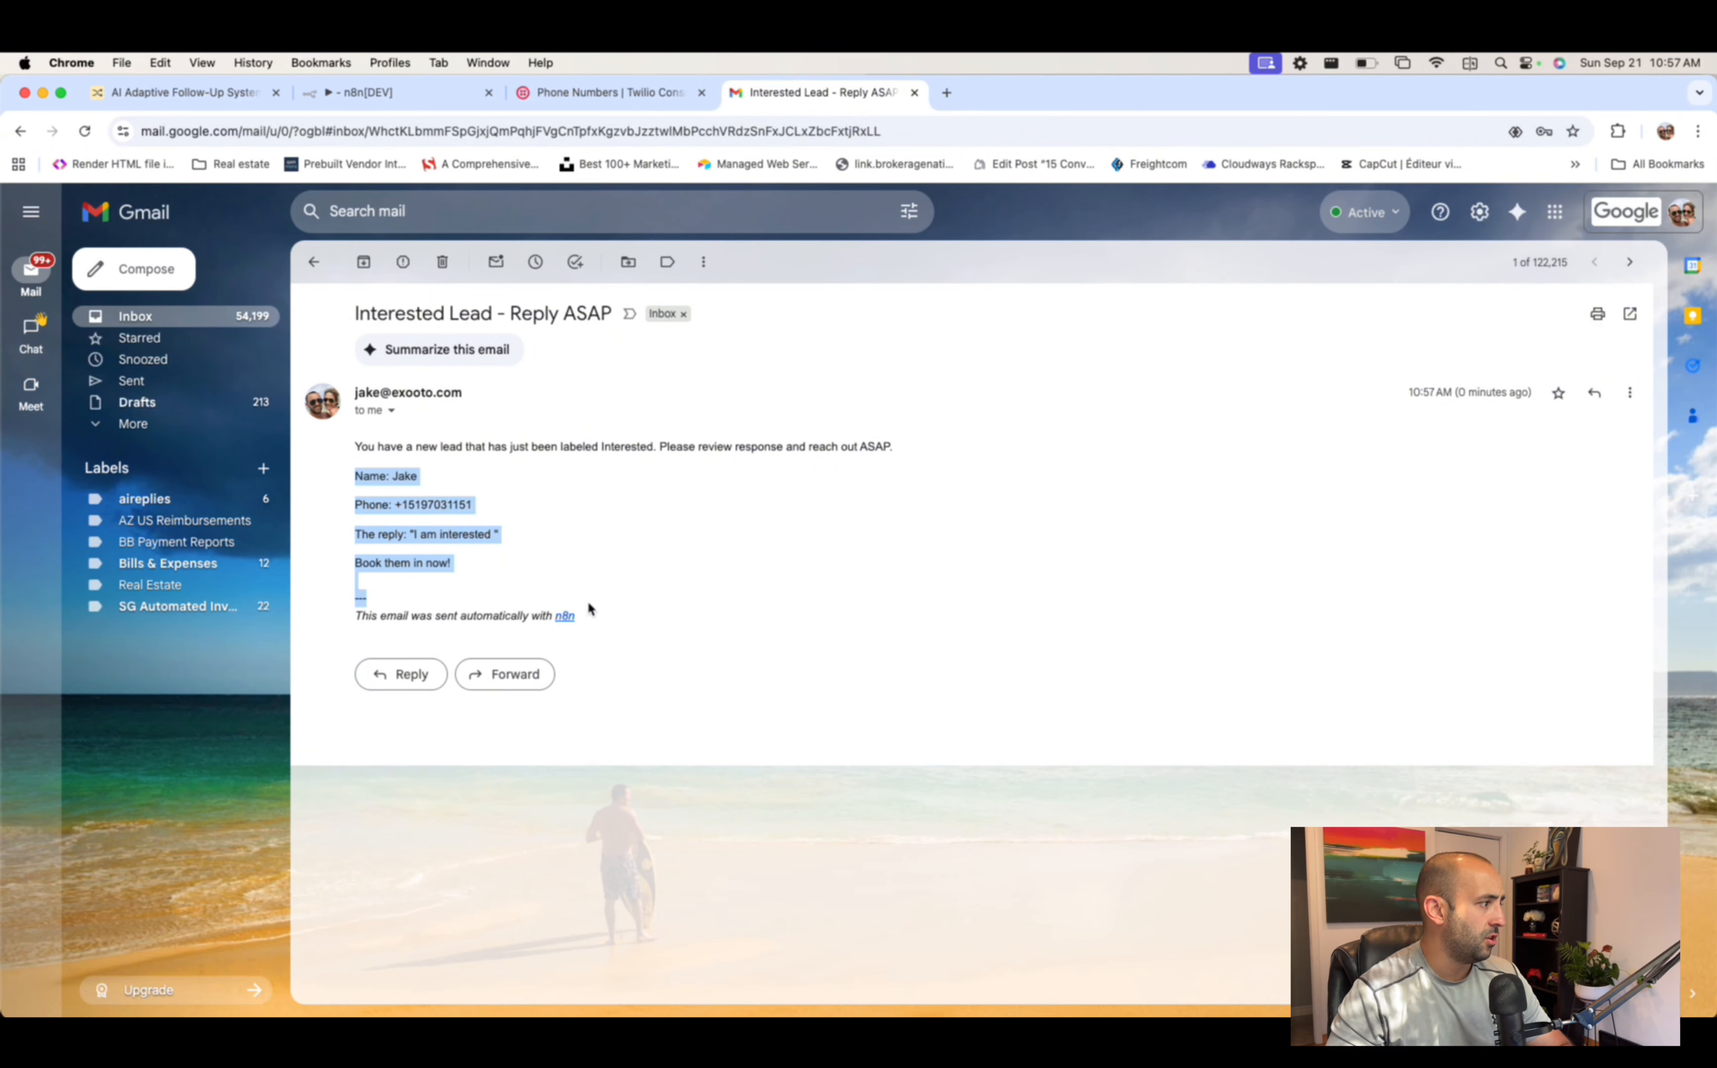
click(775, 616)
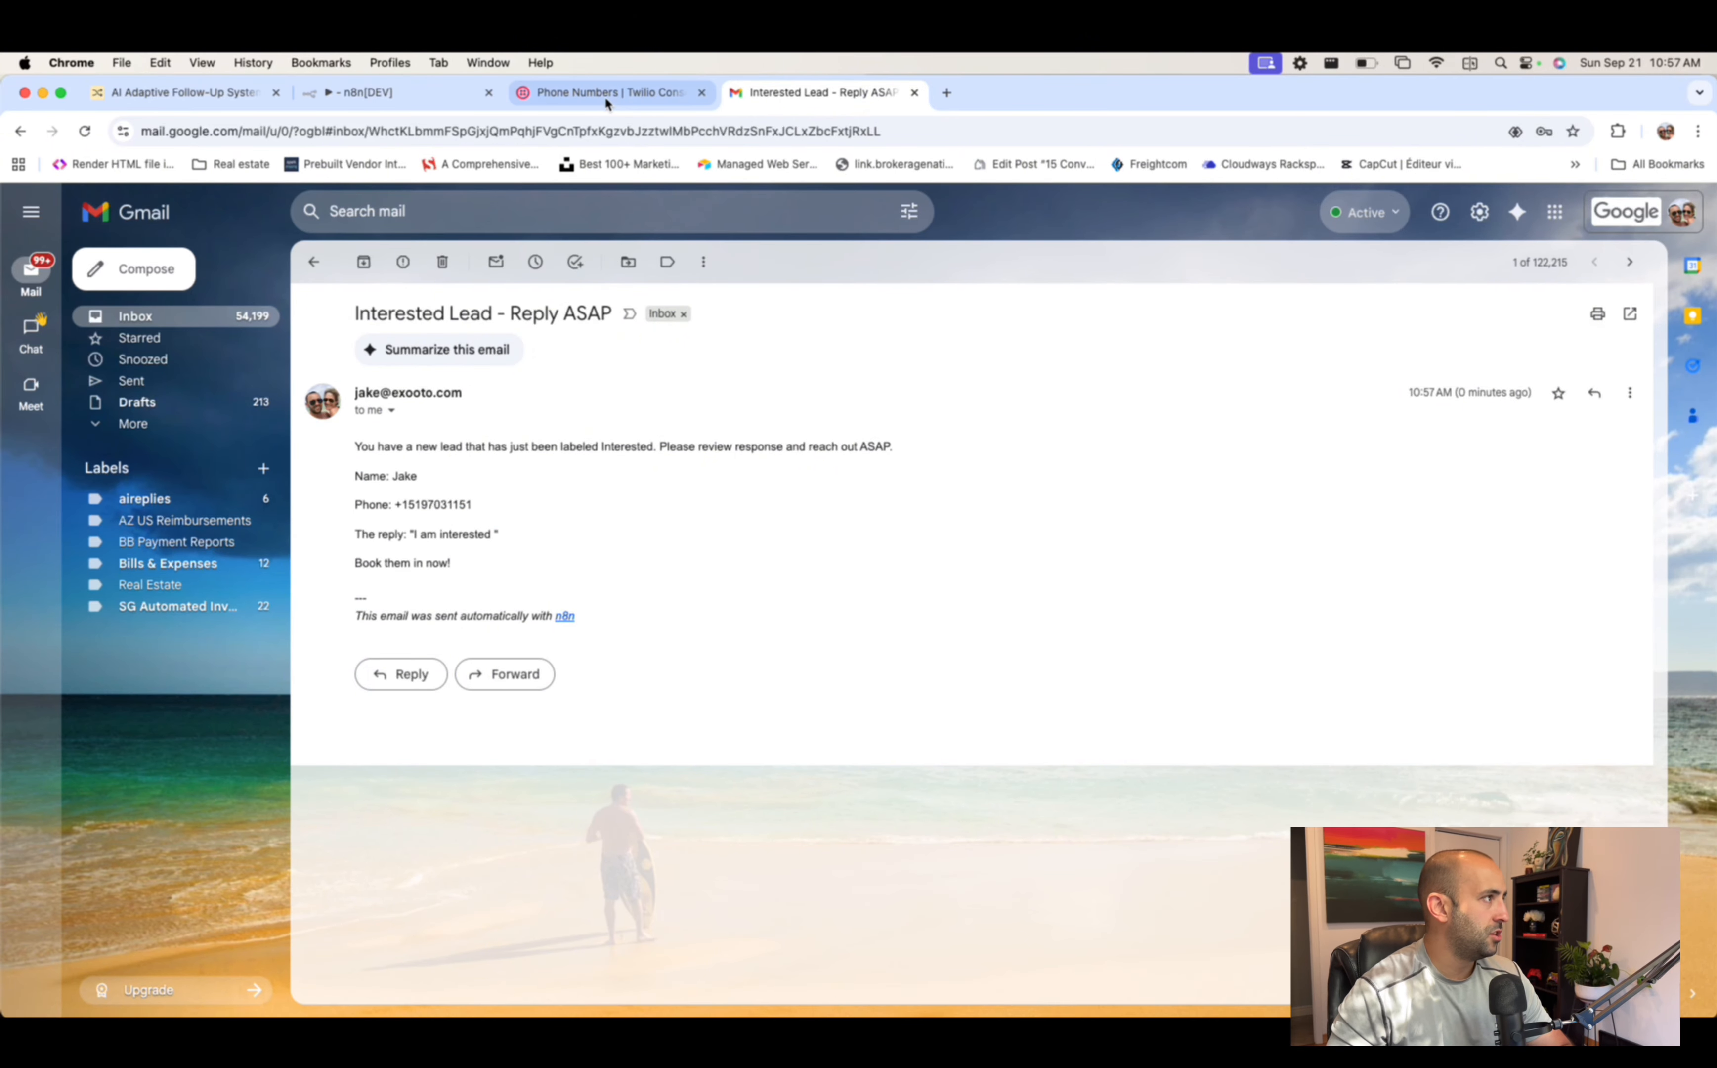
click(396, 93)
click(1164, 212)
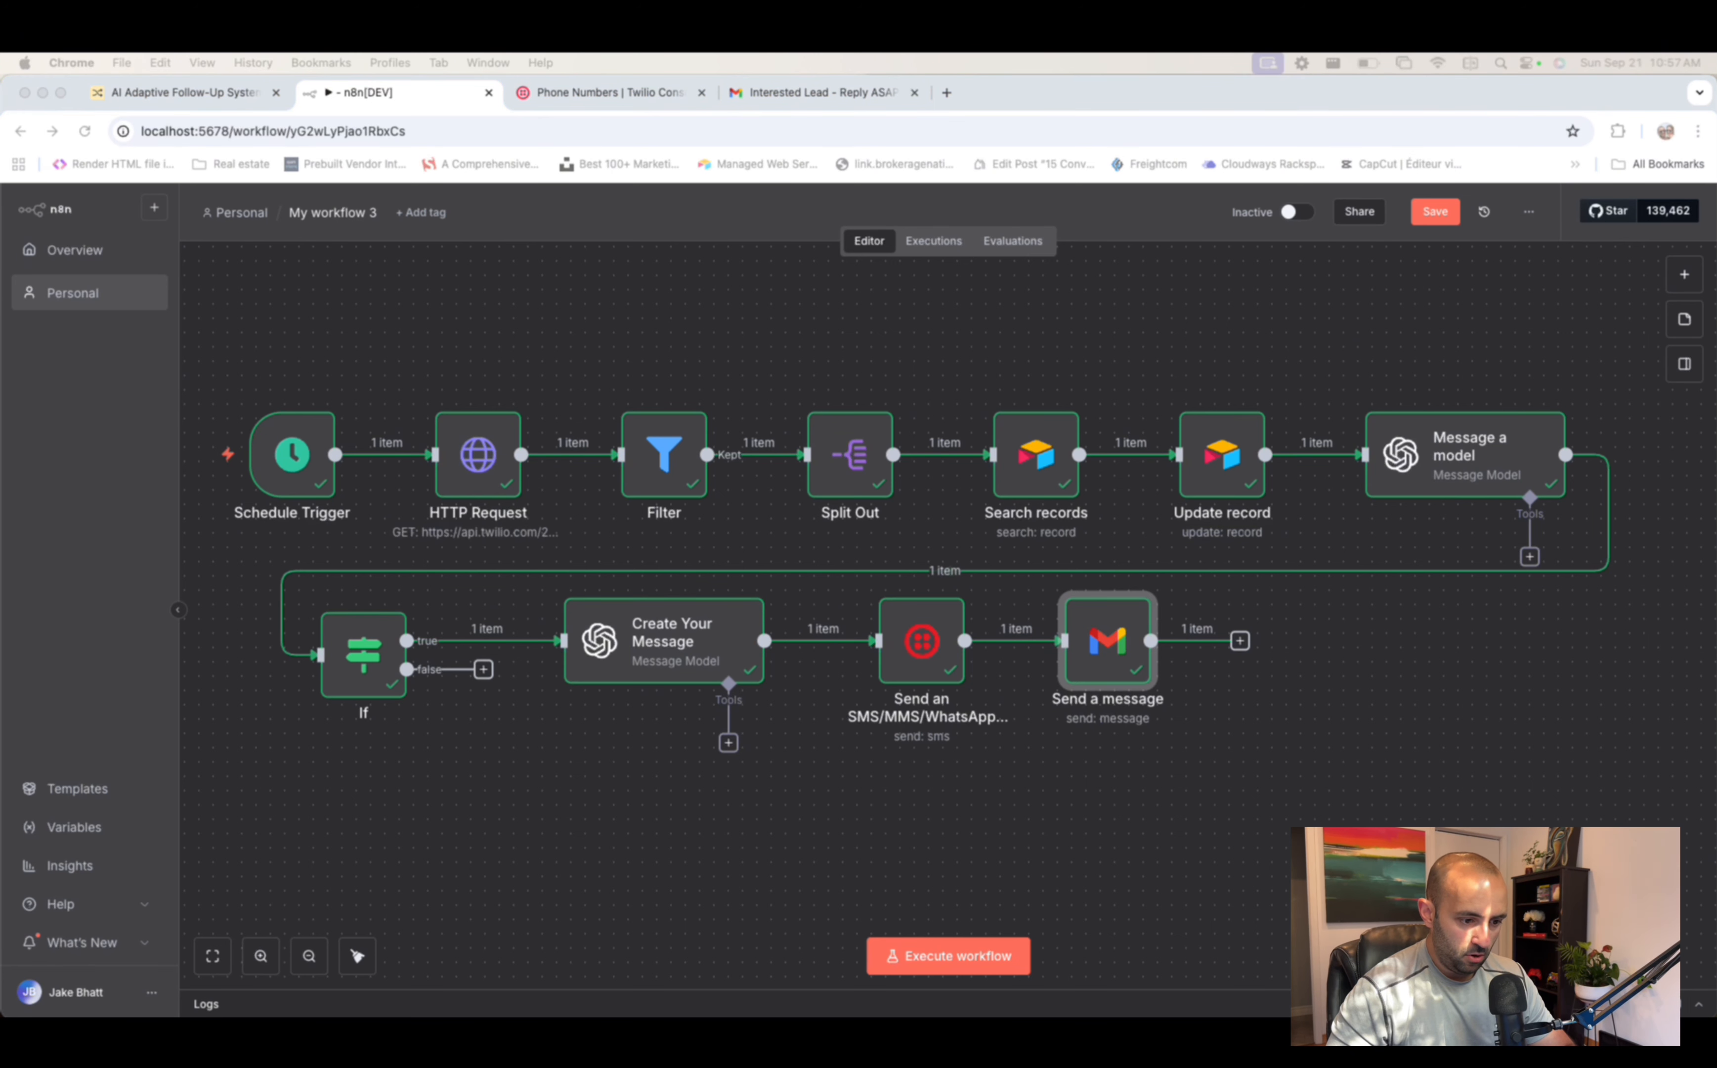
- Start an OpenAI node on the If false branch, then lower the Create Your Message and SMS nodes
click(483, 669)
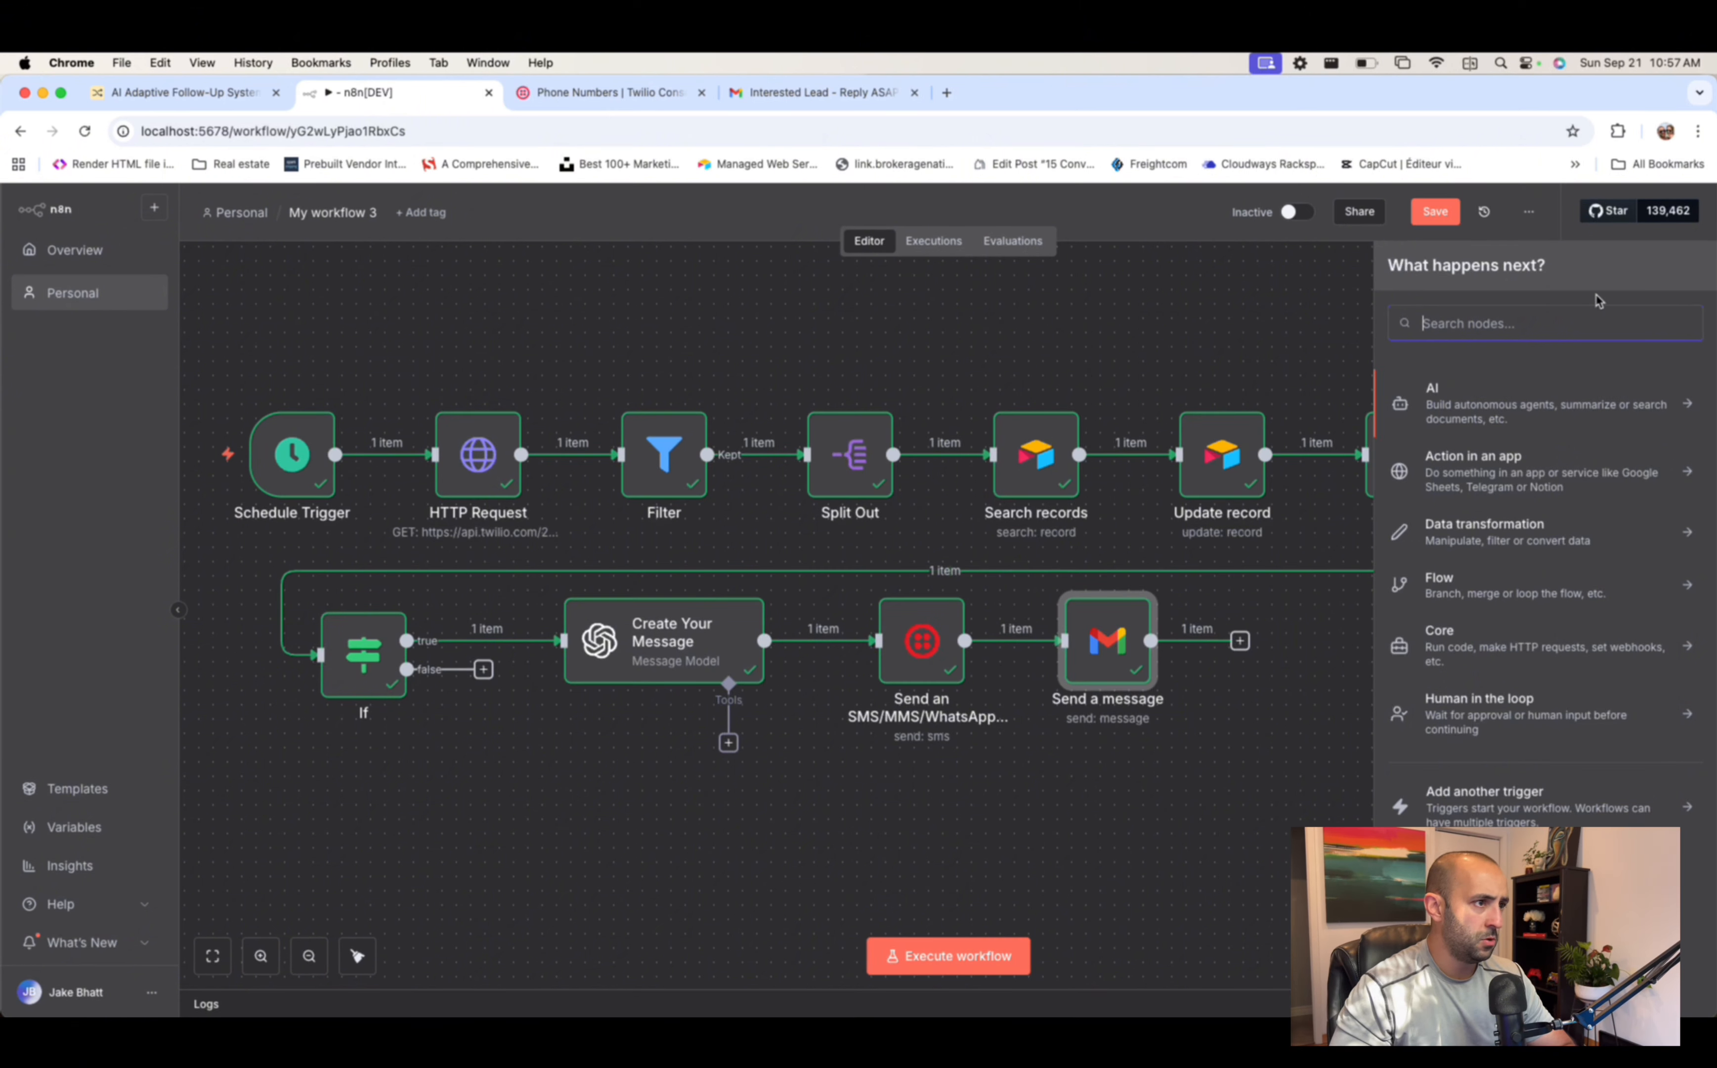
text(openai)
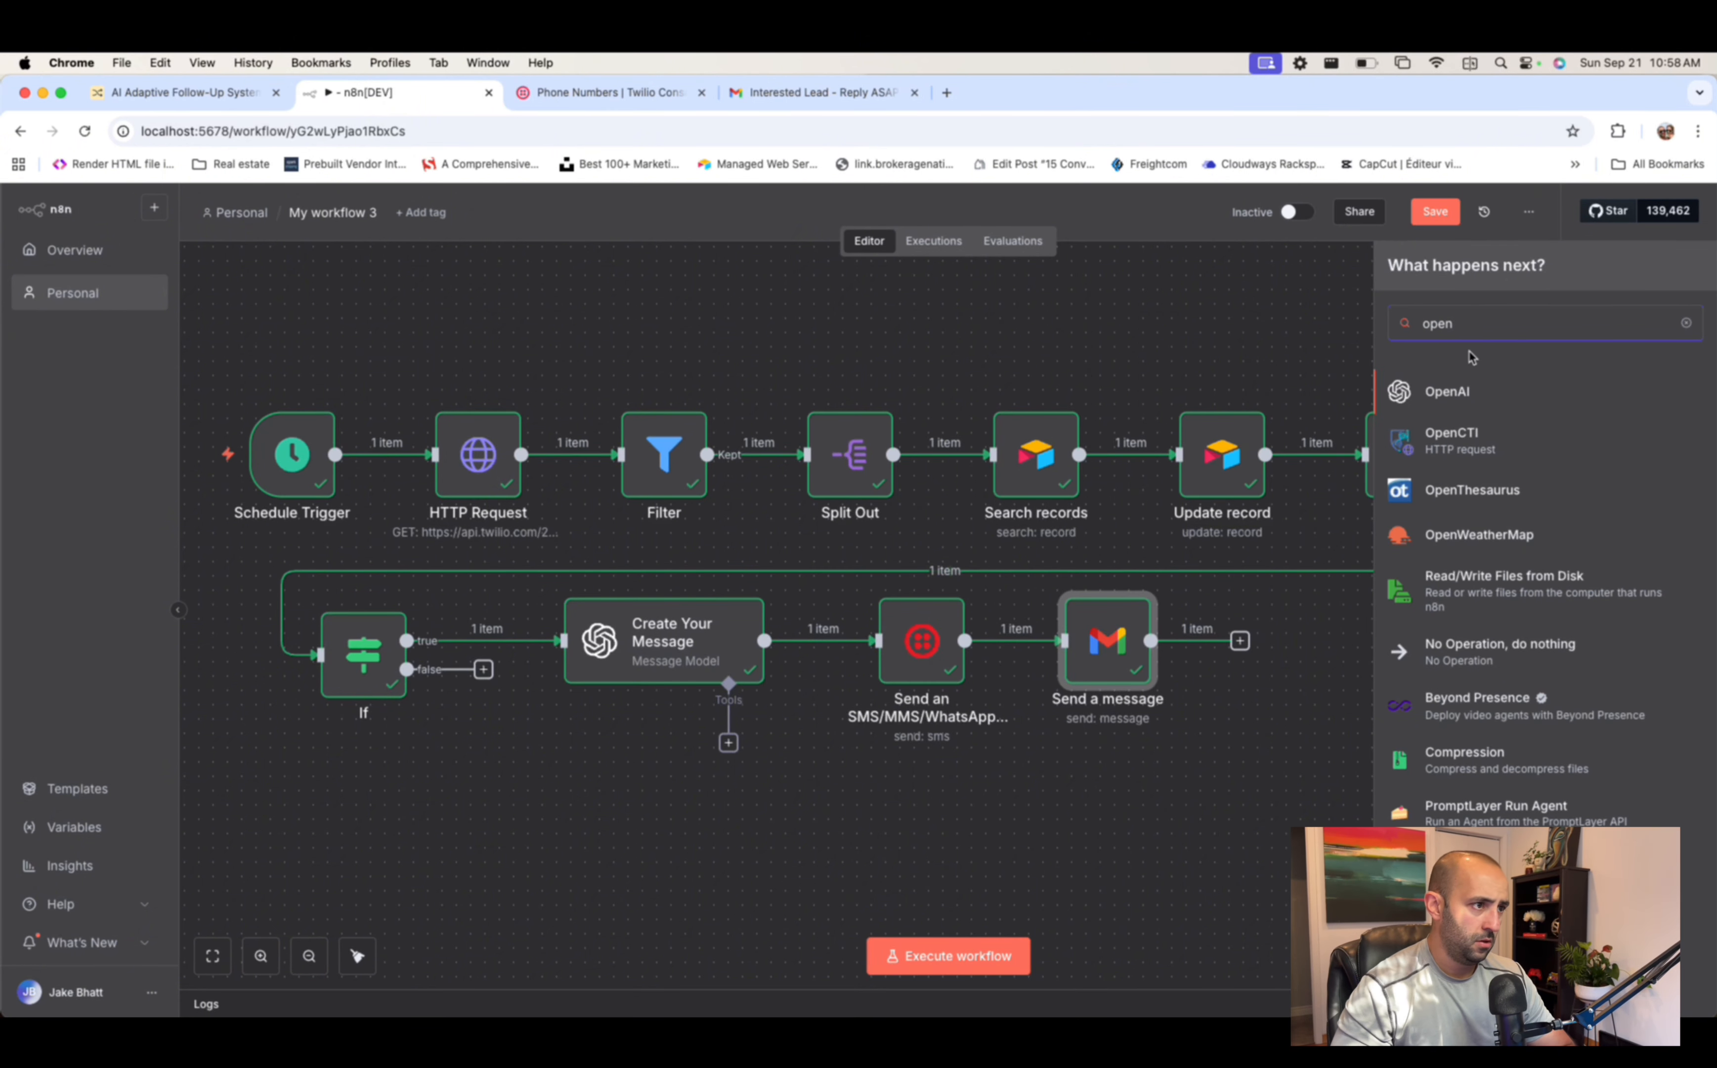
click(1453, 386)
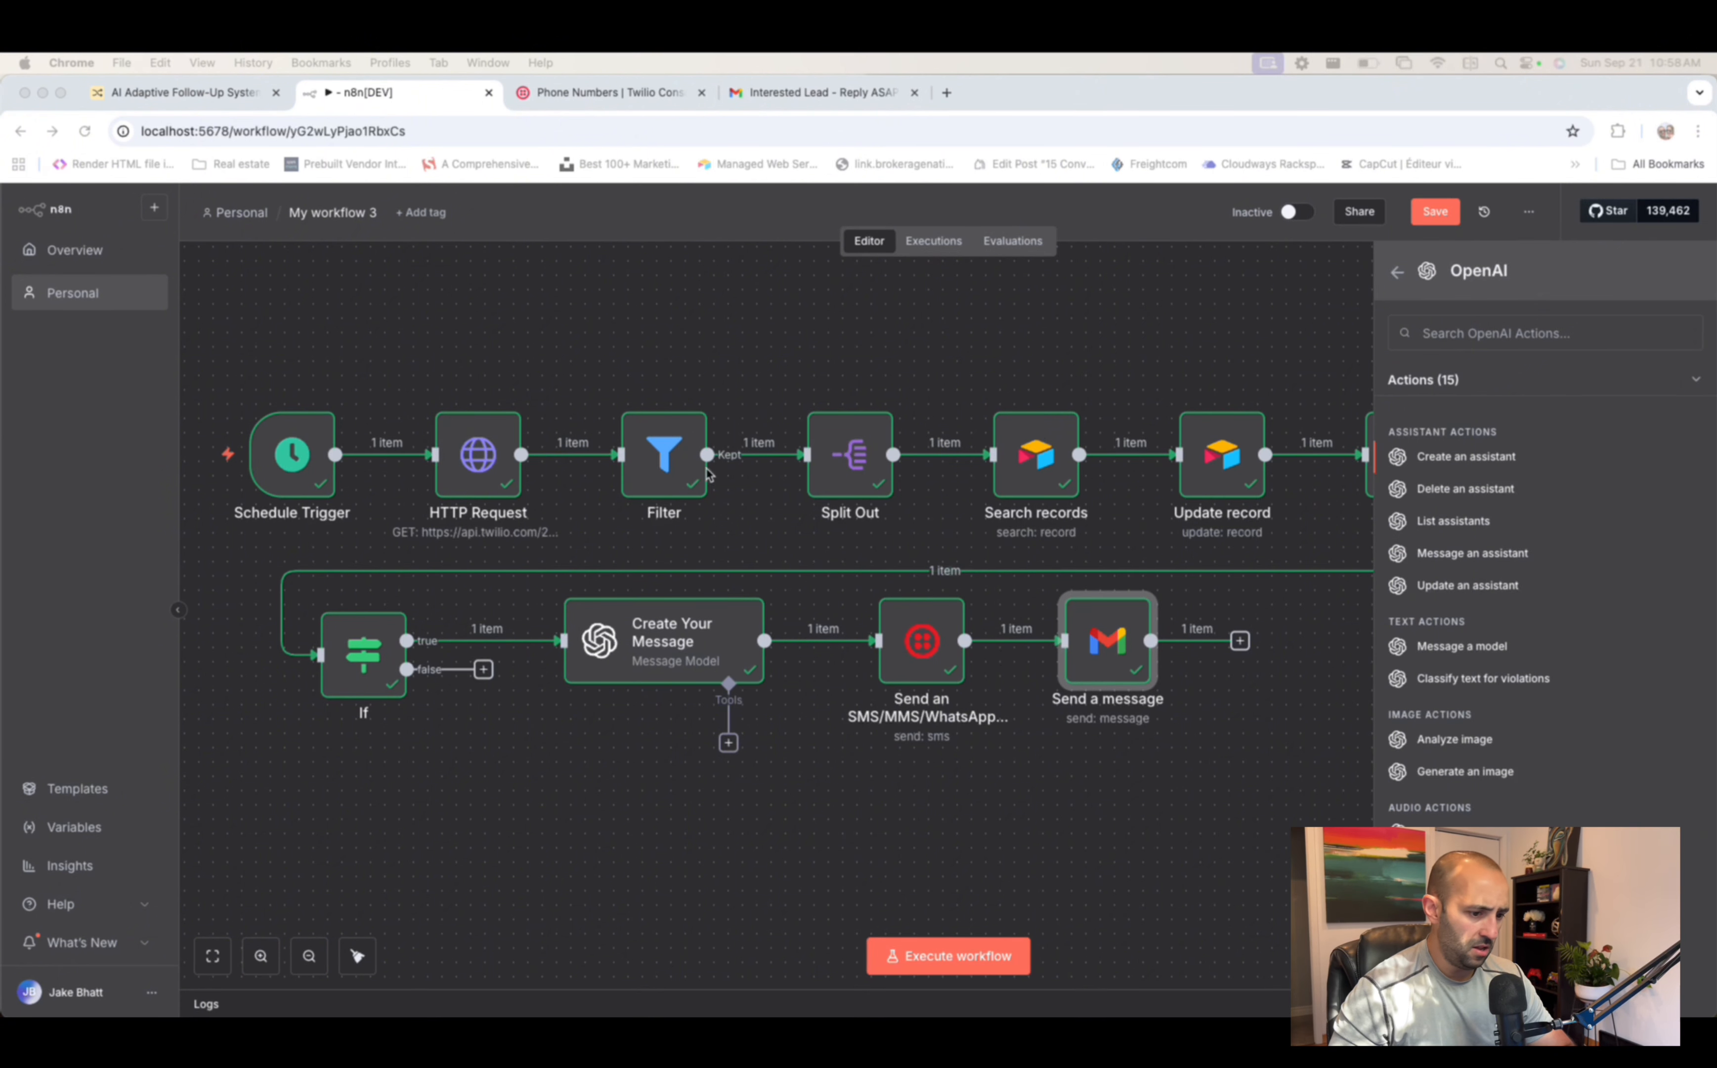
click(613, 768)
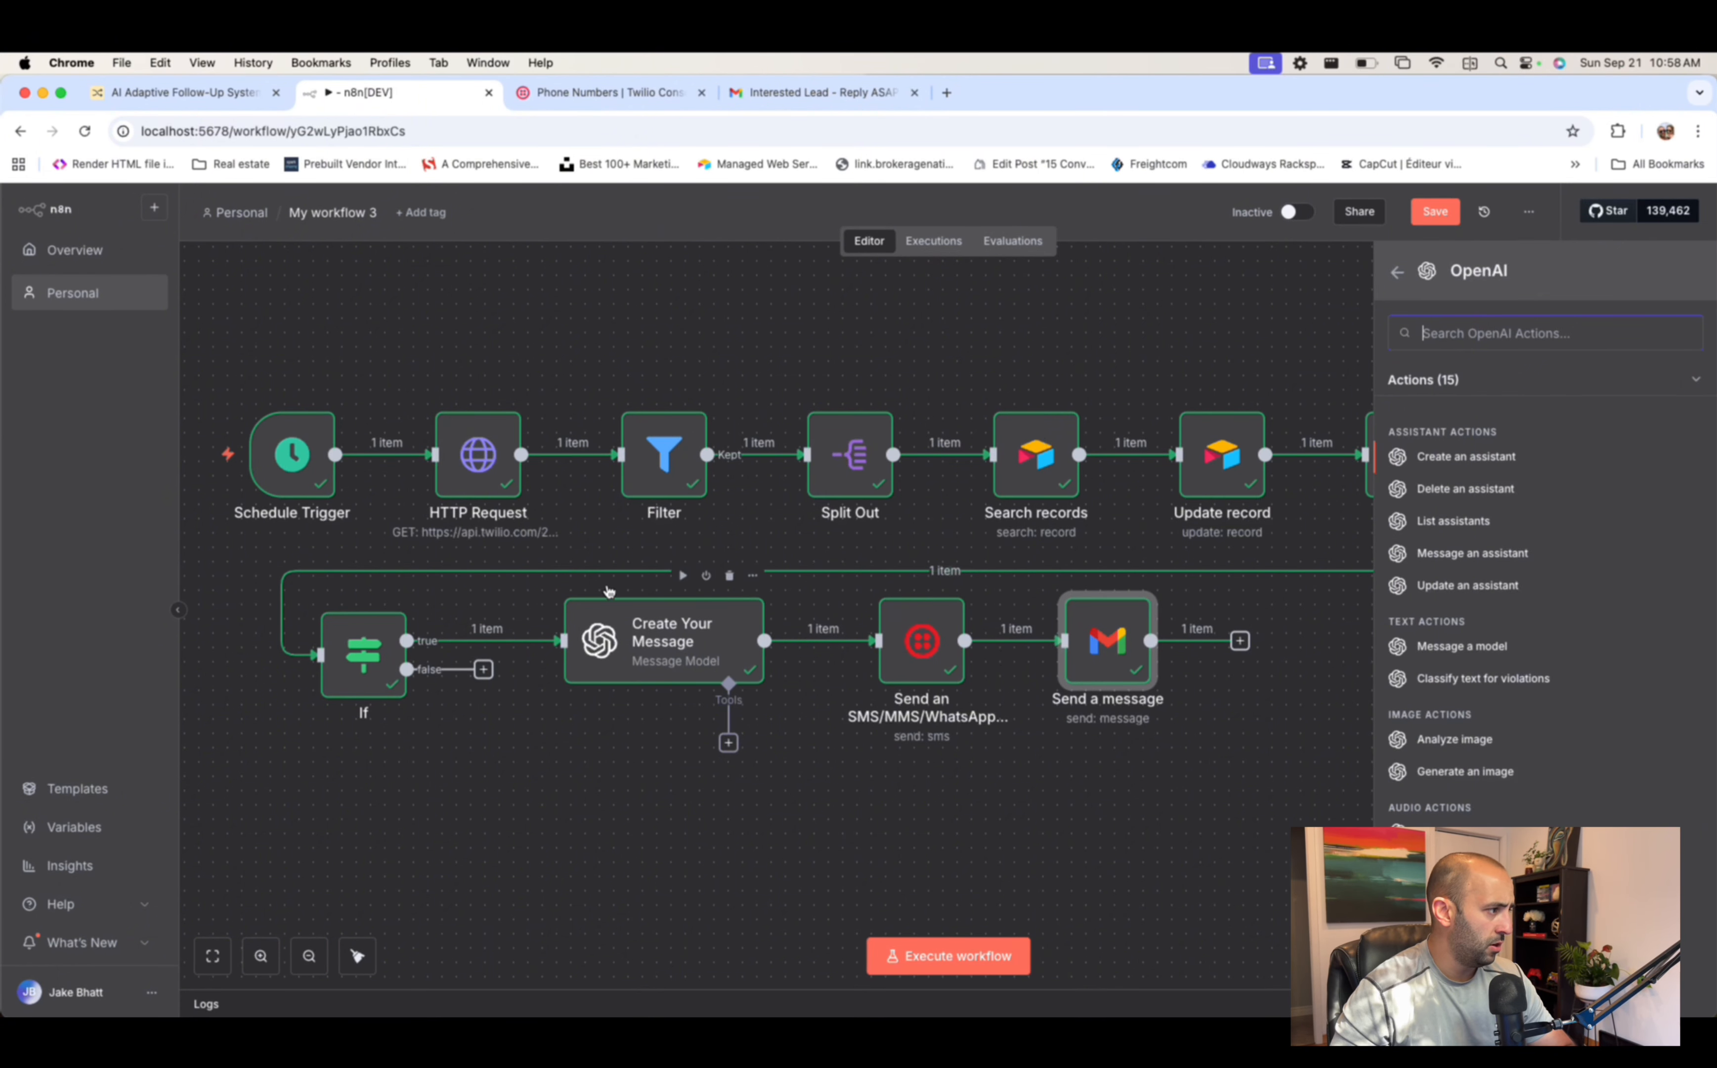
mouse_move(611, 618)
mouse_down()
mouse_move(705, 657)
mouse_move(649, 683)
mouse_move(625, 646)
mouse_up()
drag(923, 642, 923, 685)
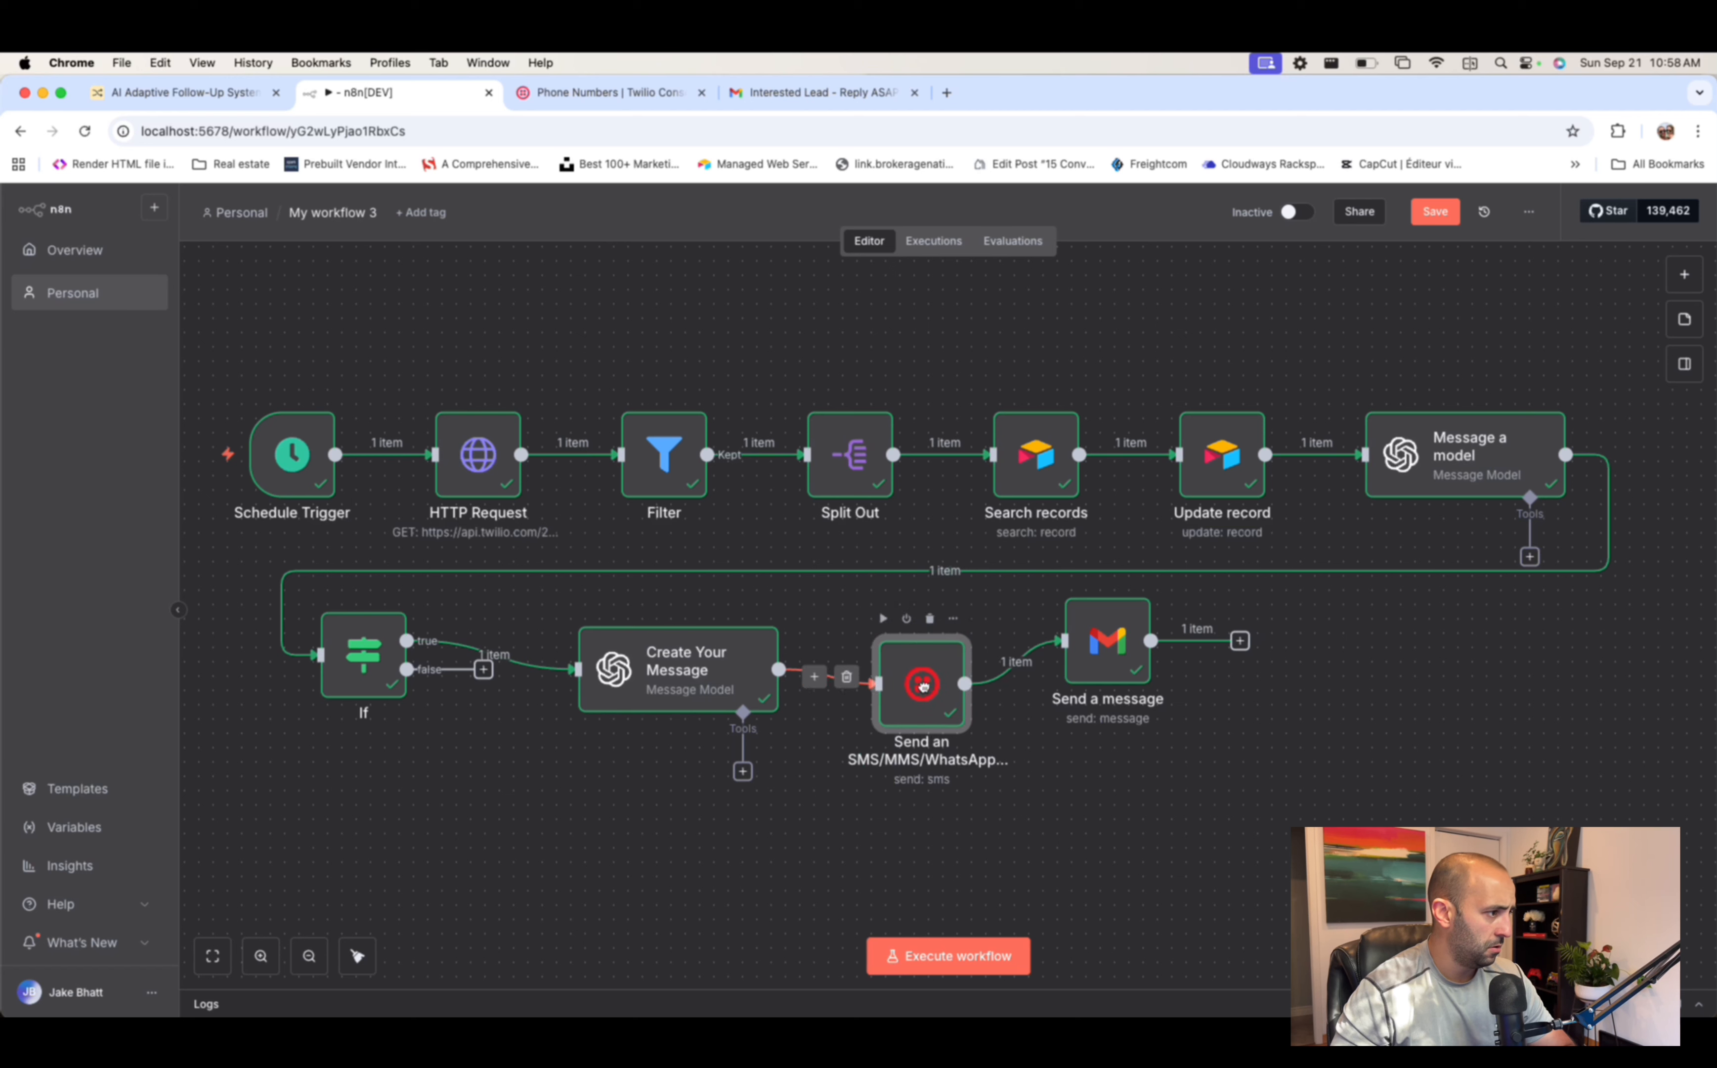
- Duplicate the Create Your Message and SMS node pair and place the copies beneath the originals
drag(543, 611, 1007, 793)
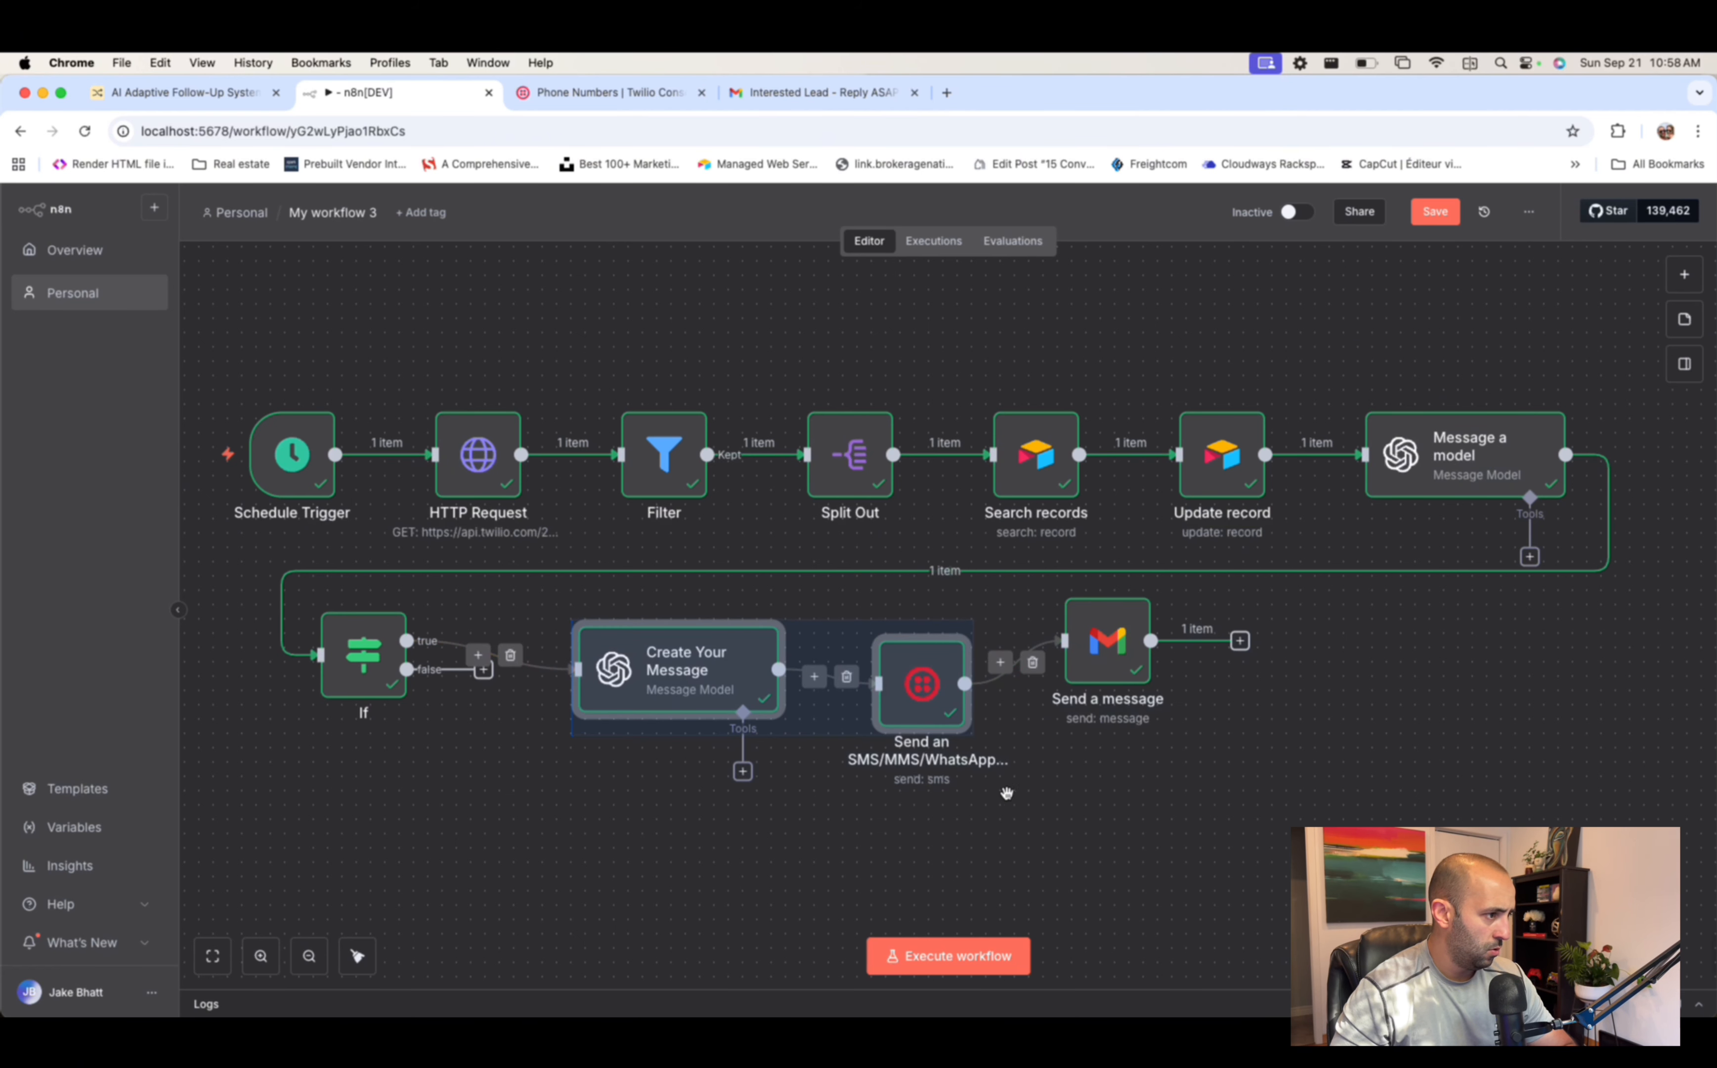
key(ctrl+c)
key(ctrl+c)
key(ctrl+c)
key(ctrl+v)
scroll(721, 832, down, 2)
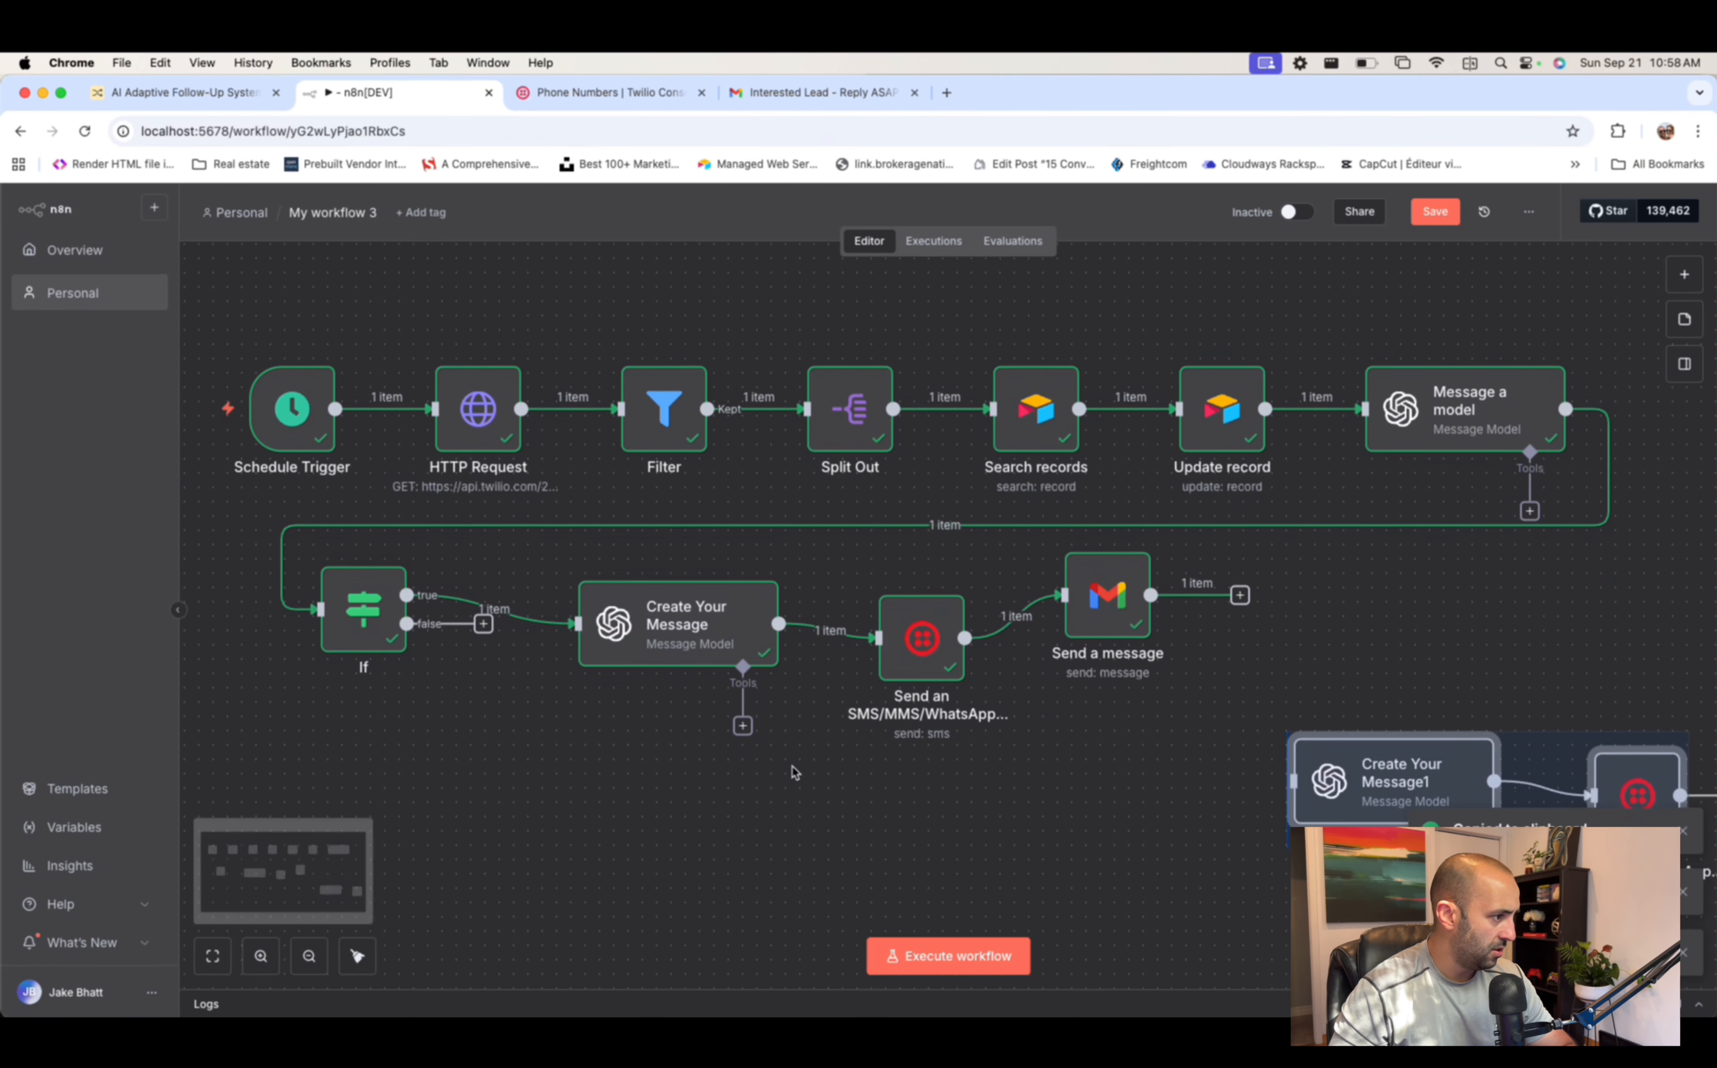
scroll(795, 772, down, 1)
drag(1414, 705, 701, 733)
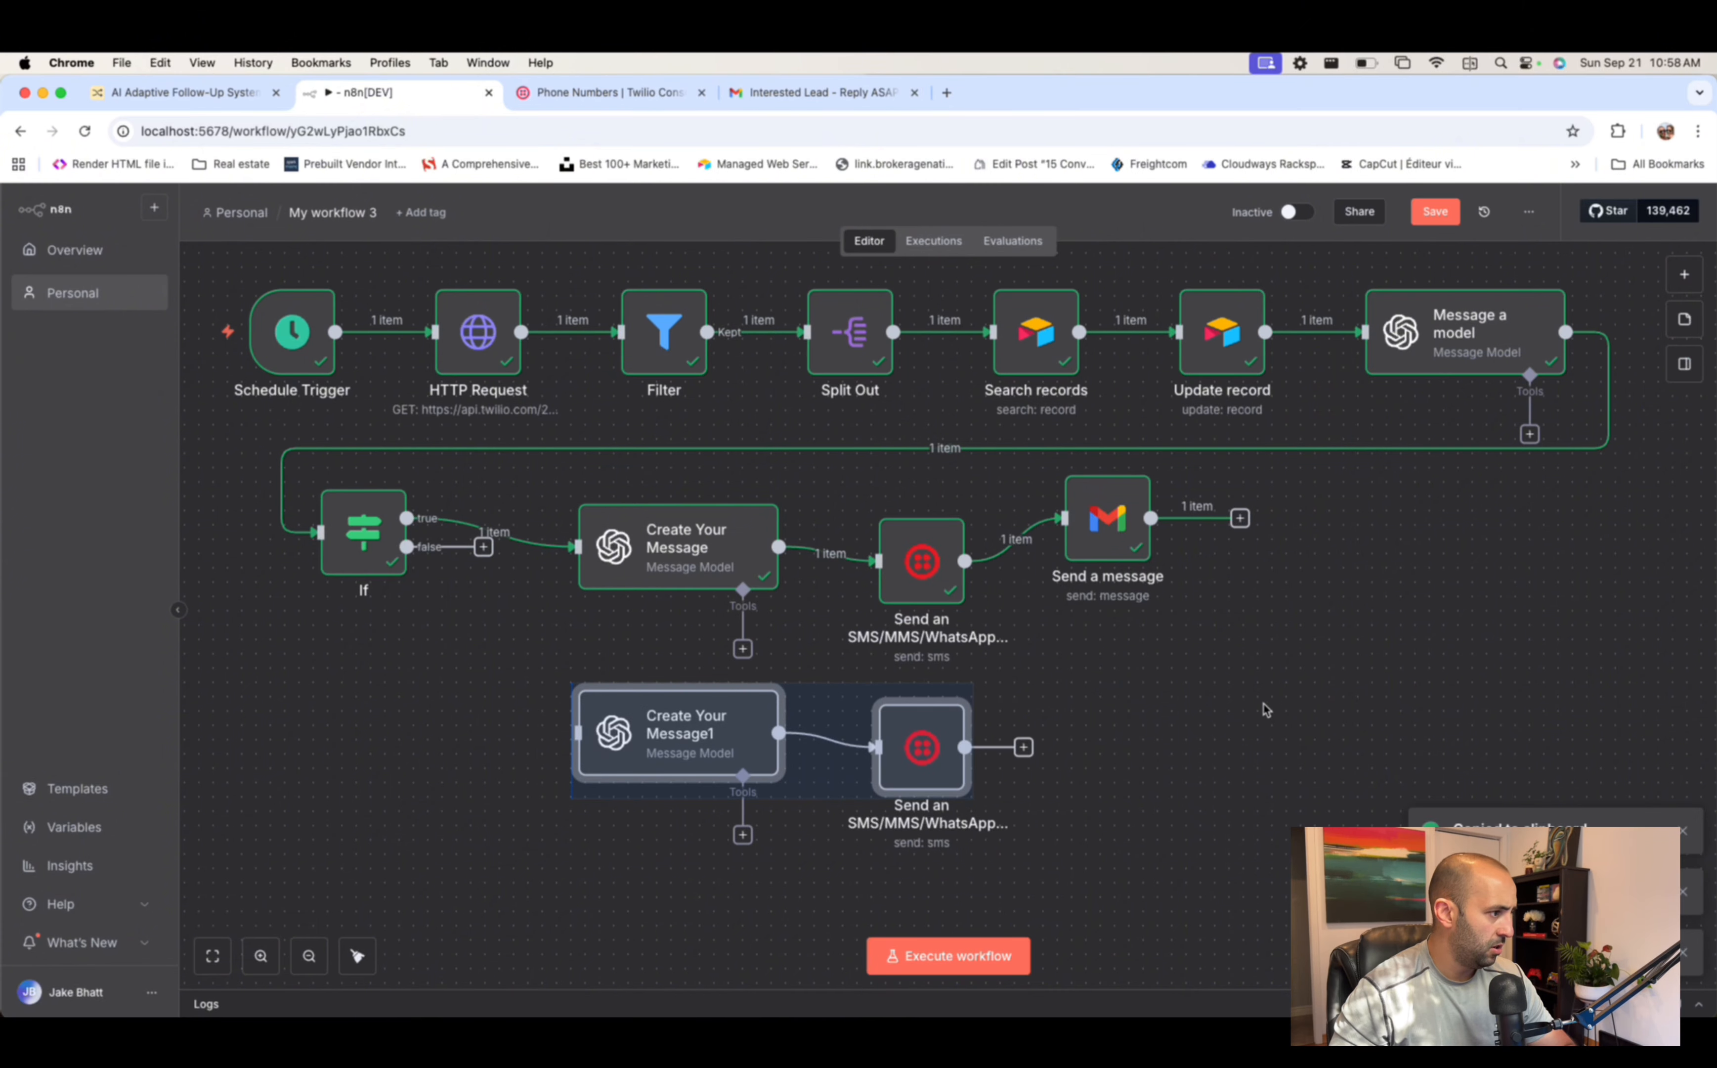
- Connect the If node's false output to Create Your Message1
scroll(1274, 707, right, 10)
scroll(1284, 703, left, 10)
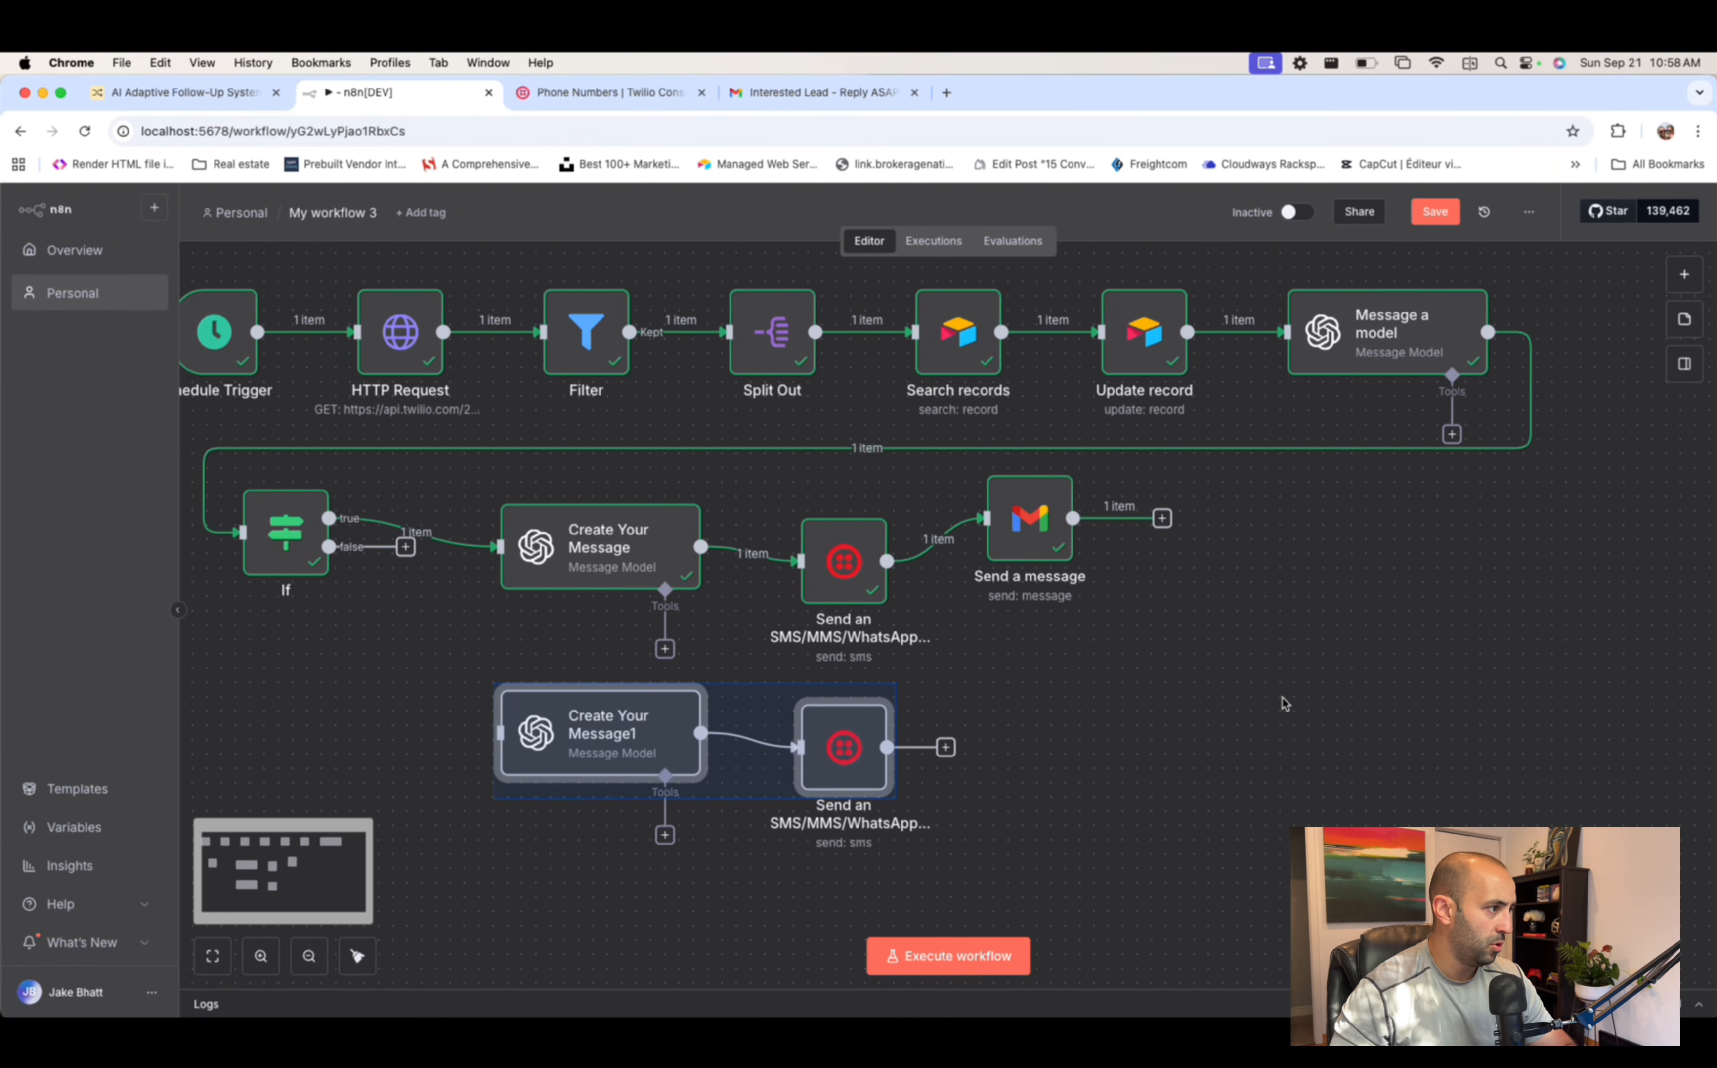
click(916, 542)
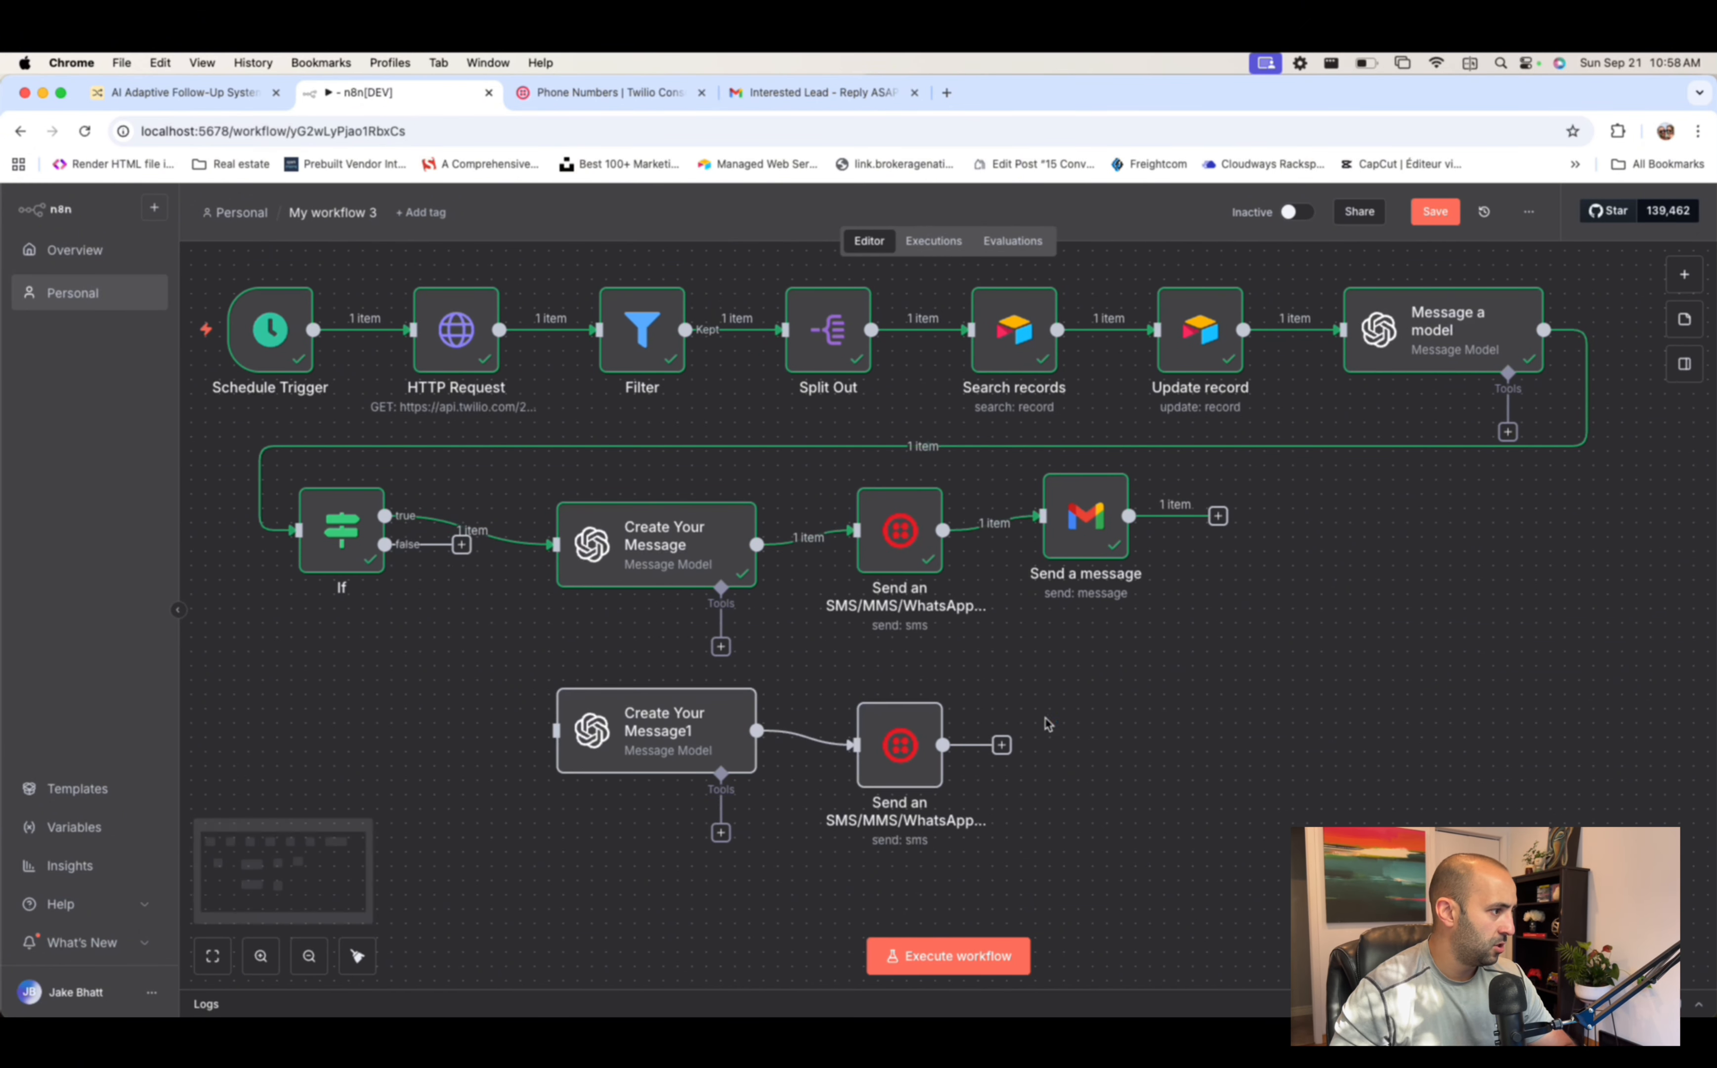
drag(385, 543, 575, 769)
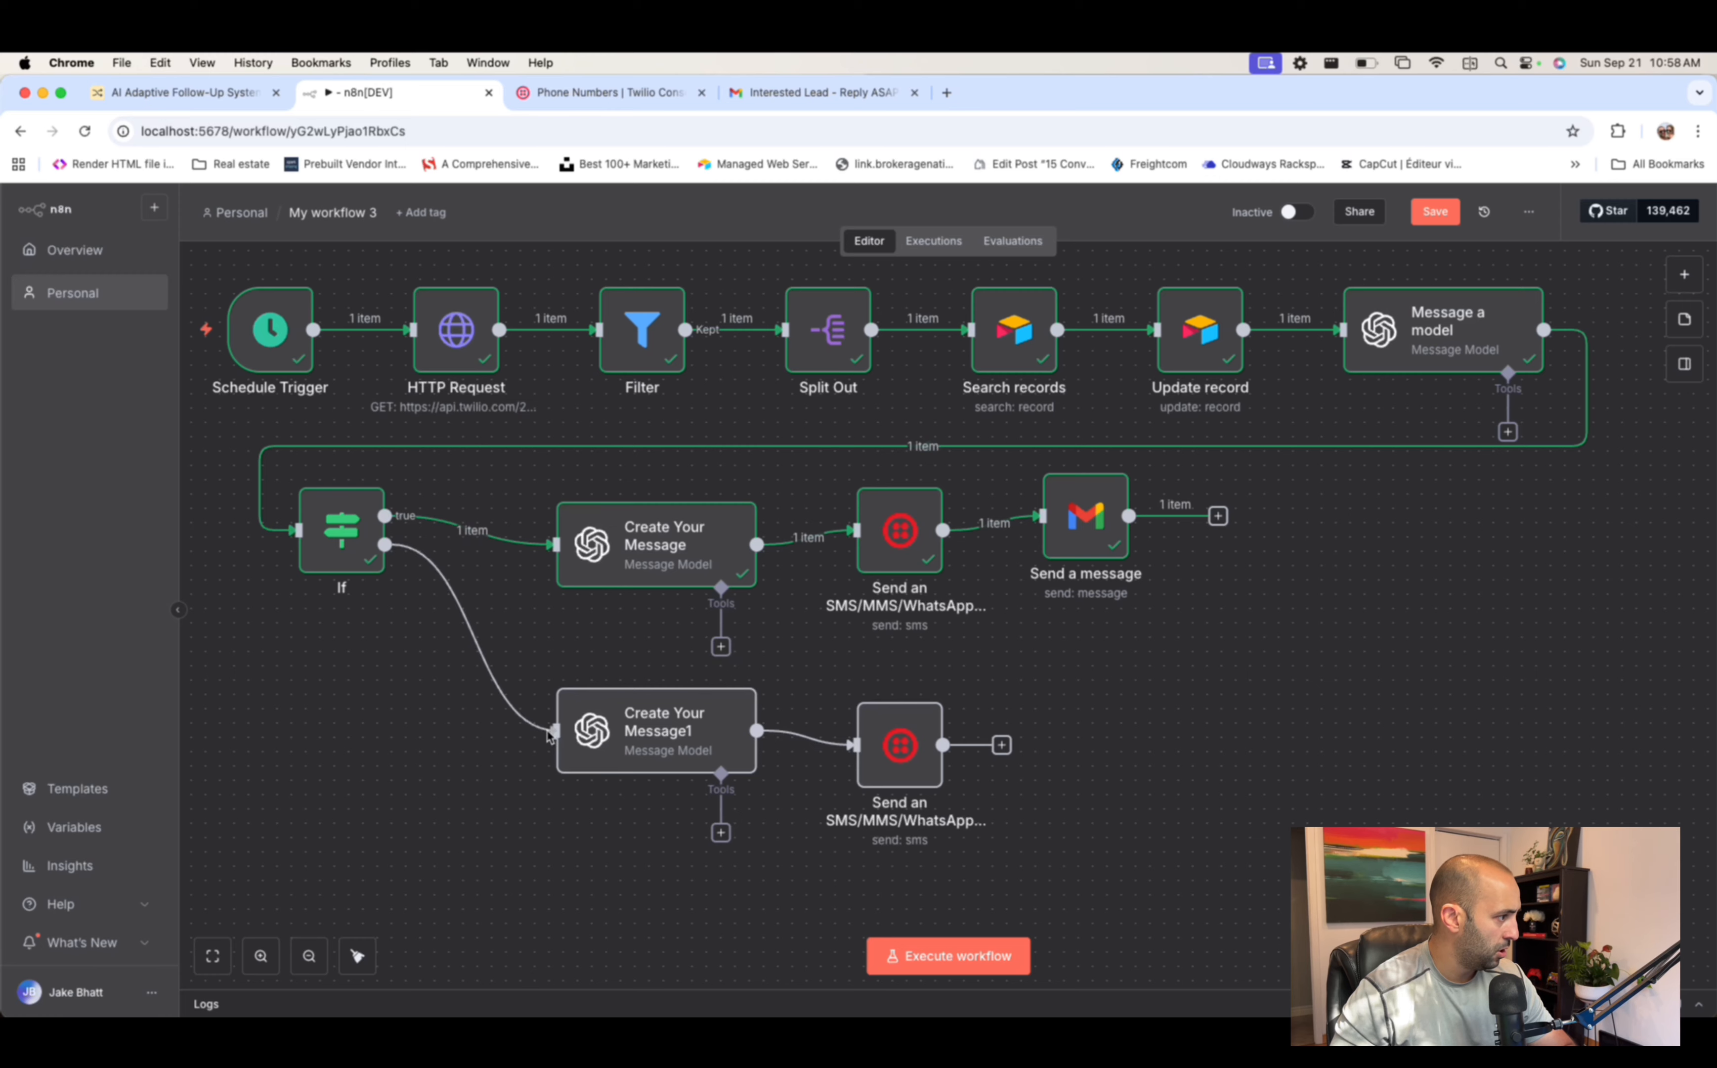
click(699, 750)
- Review the Create Your Message1 prompt settings and close them
double_click(699, 750)
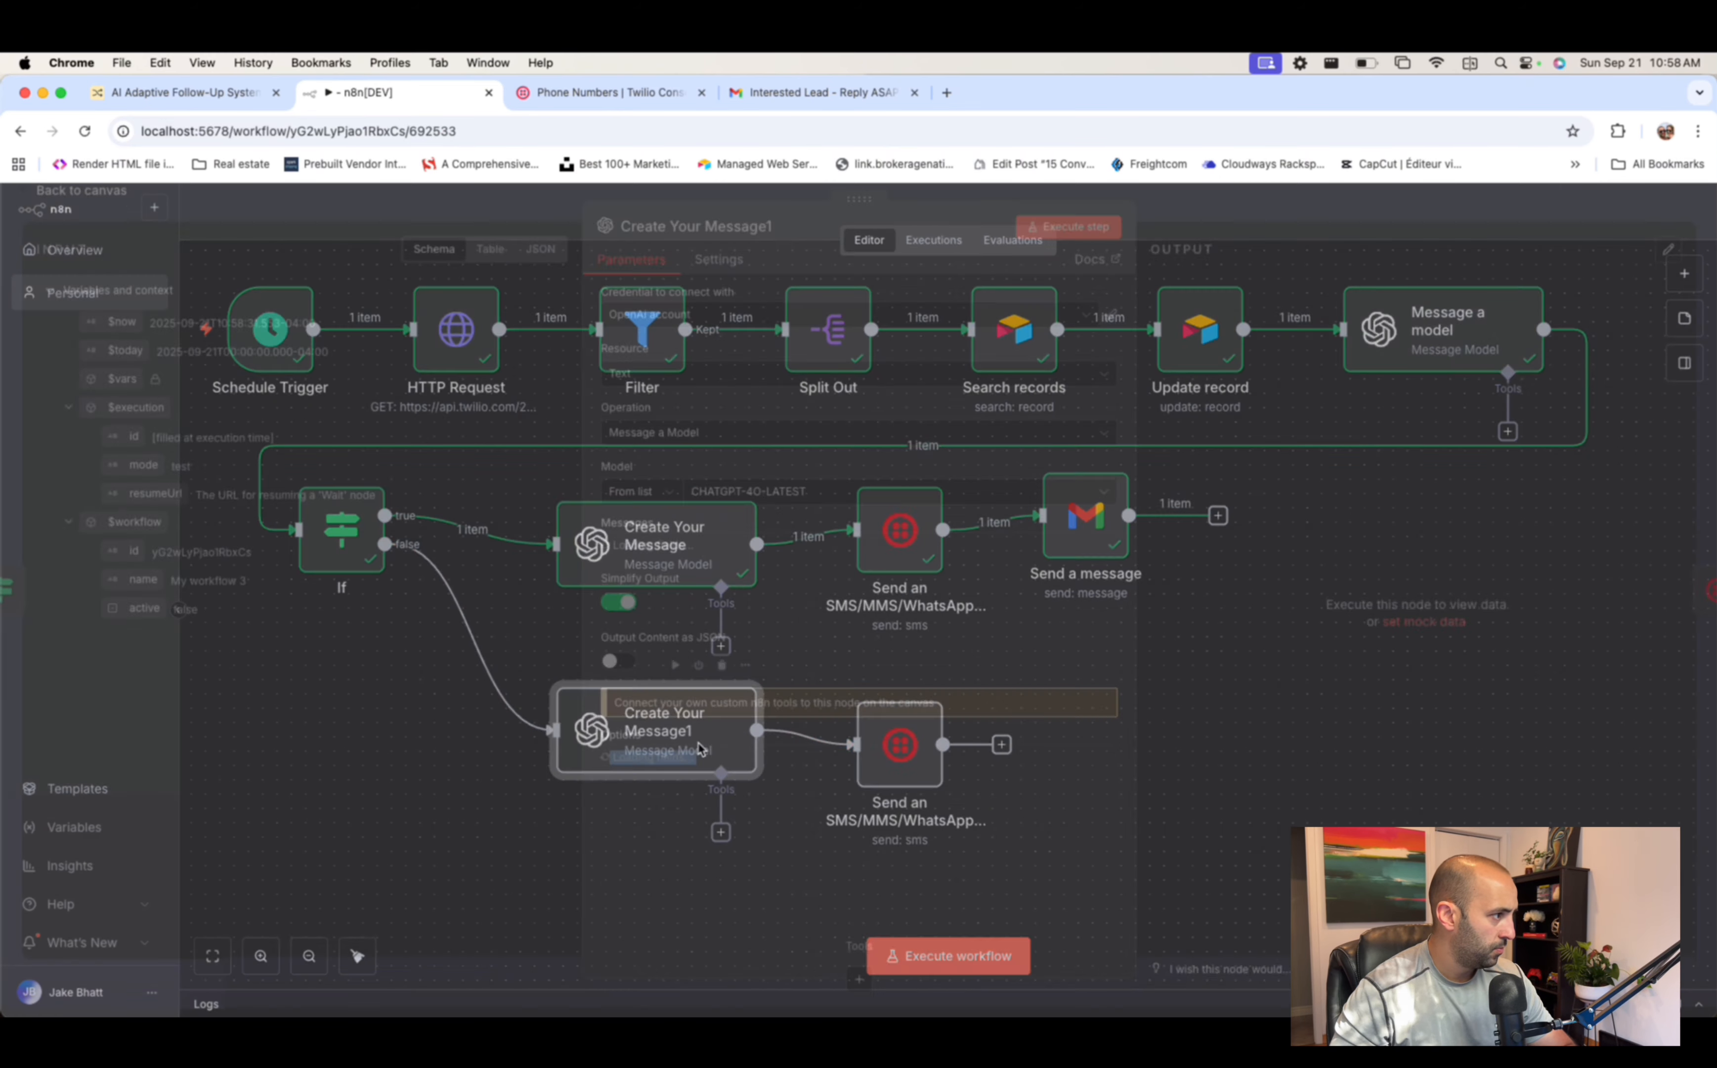
scroll(892, 637, down, 5)
scroll(892, 638, up, 5)
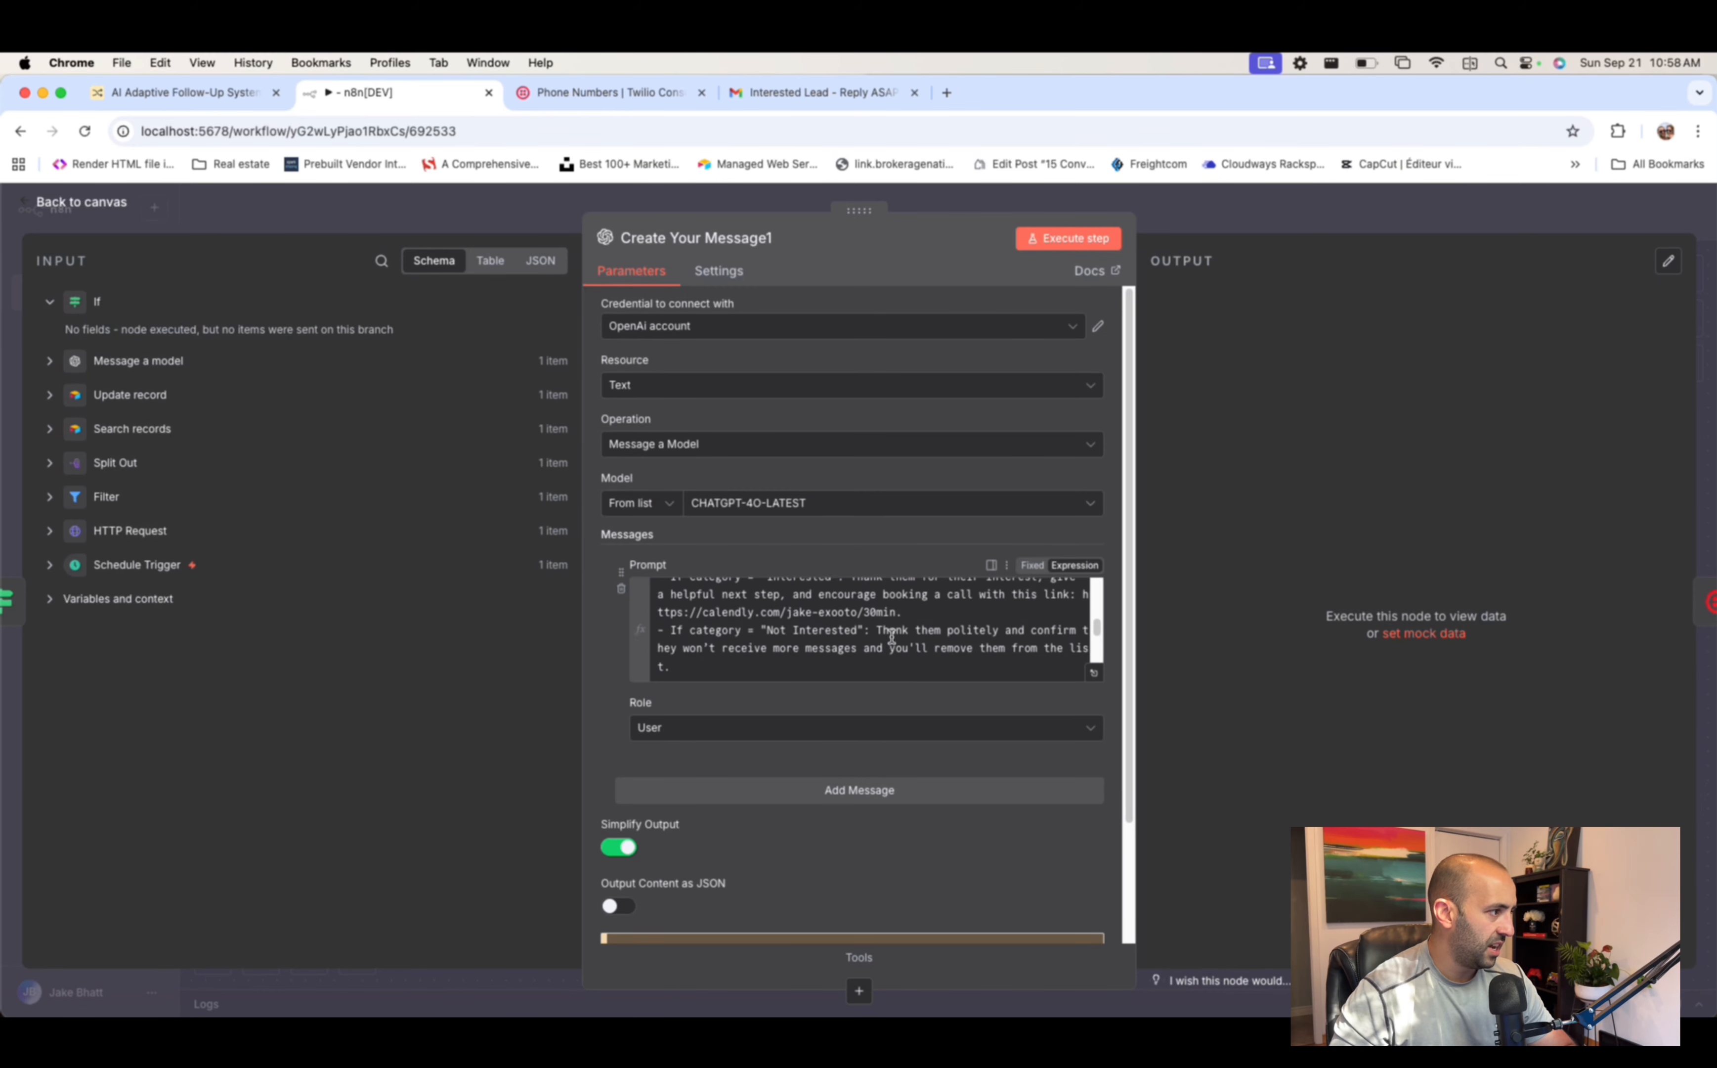
scroll(801, 625, down, 2)
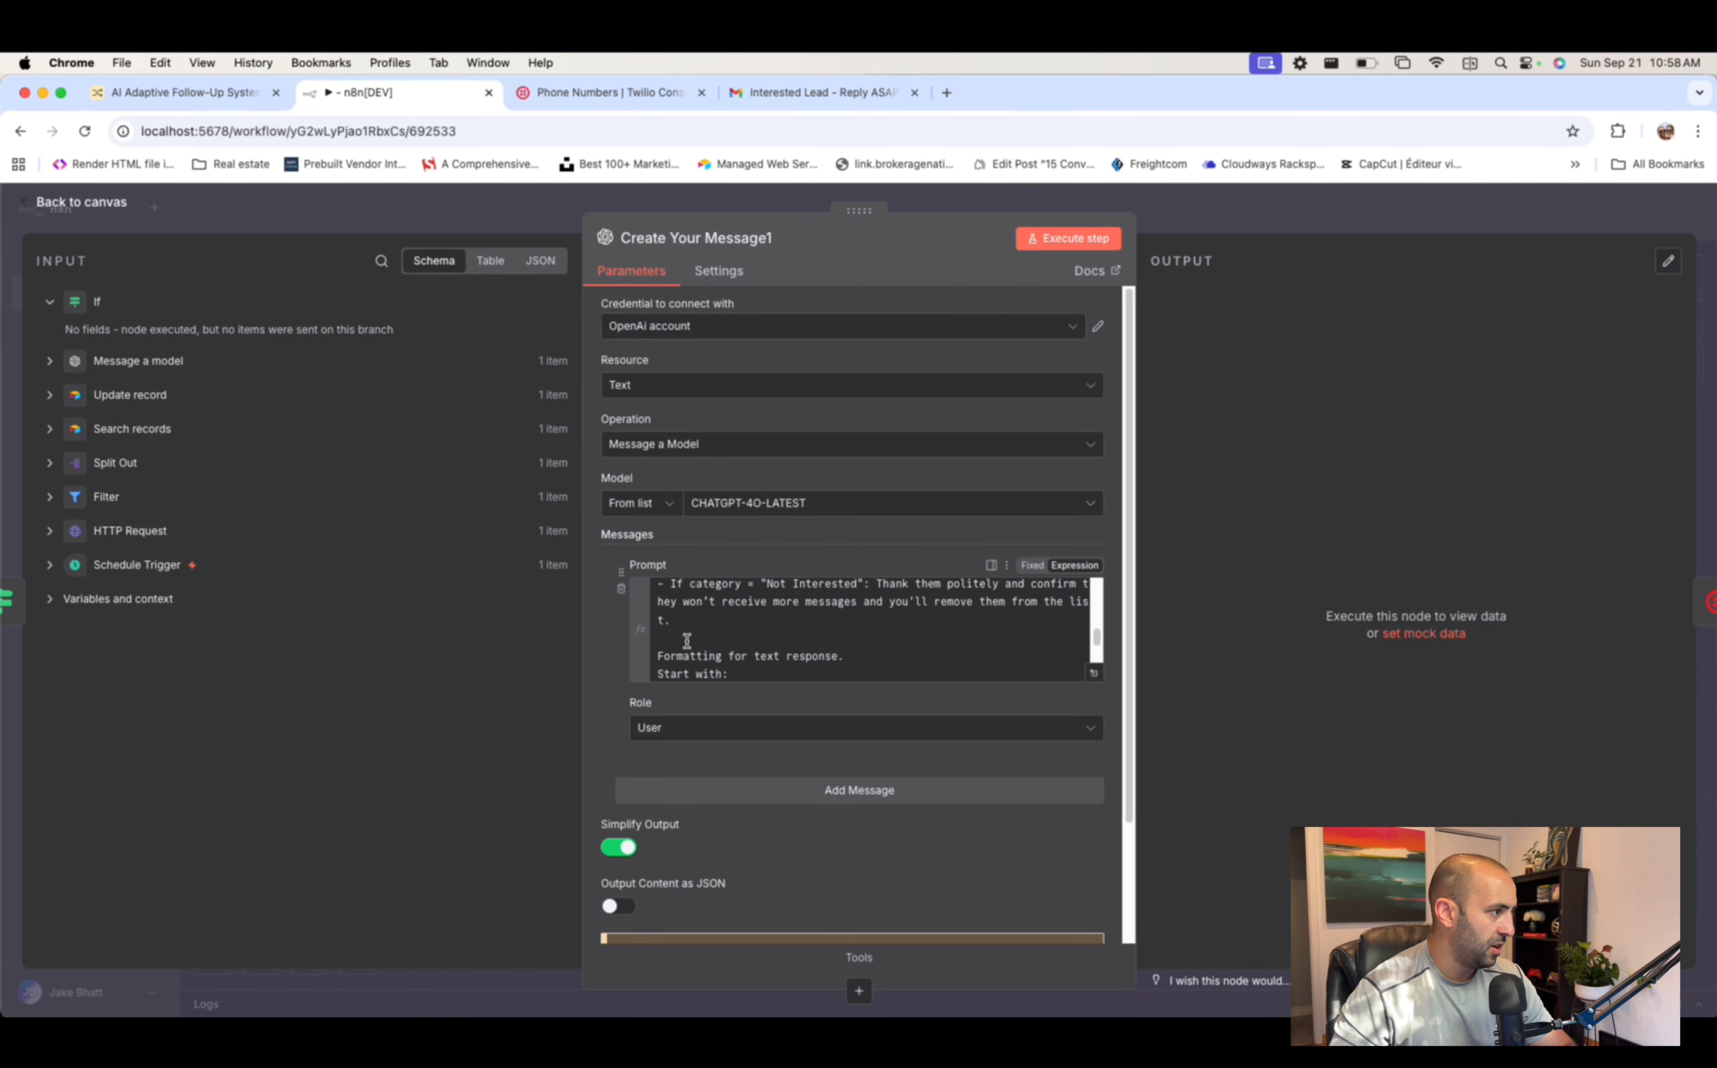
click(1237, 210)
- Check the copied SMS node's Message expression and close it
double_click(901, 743)
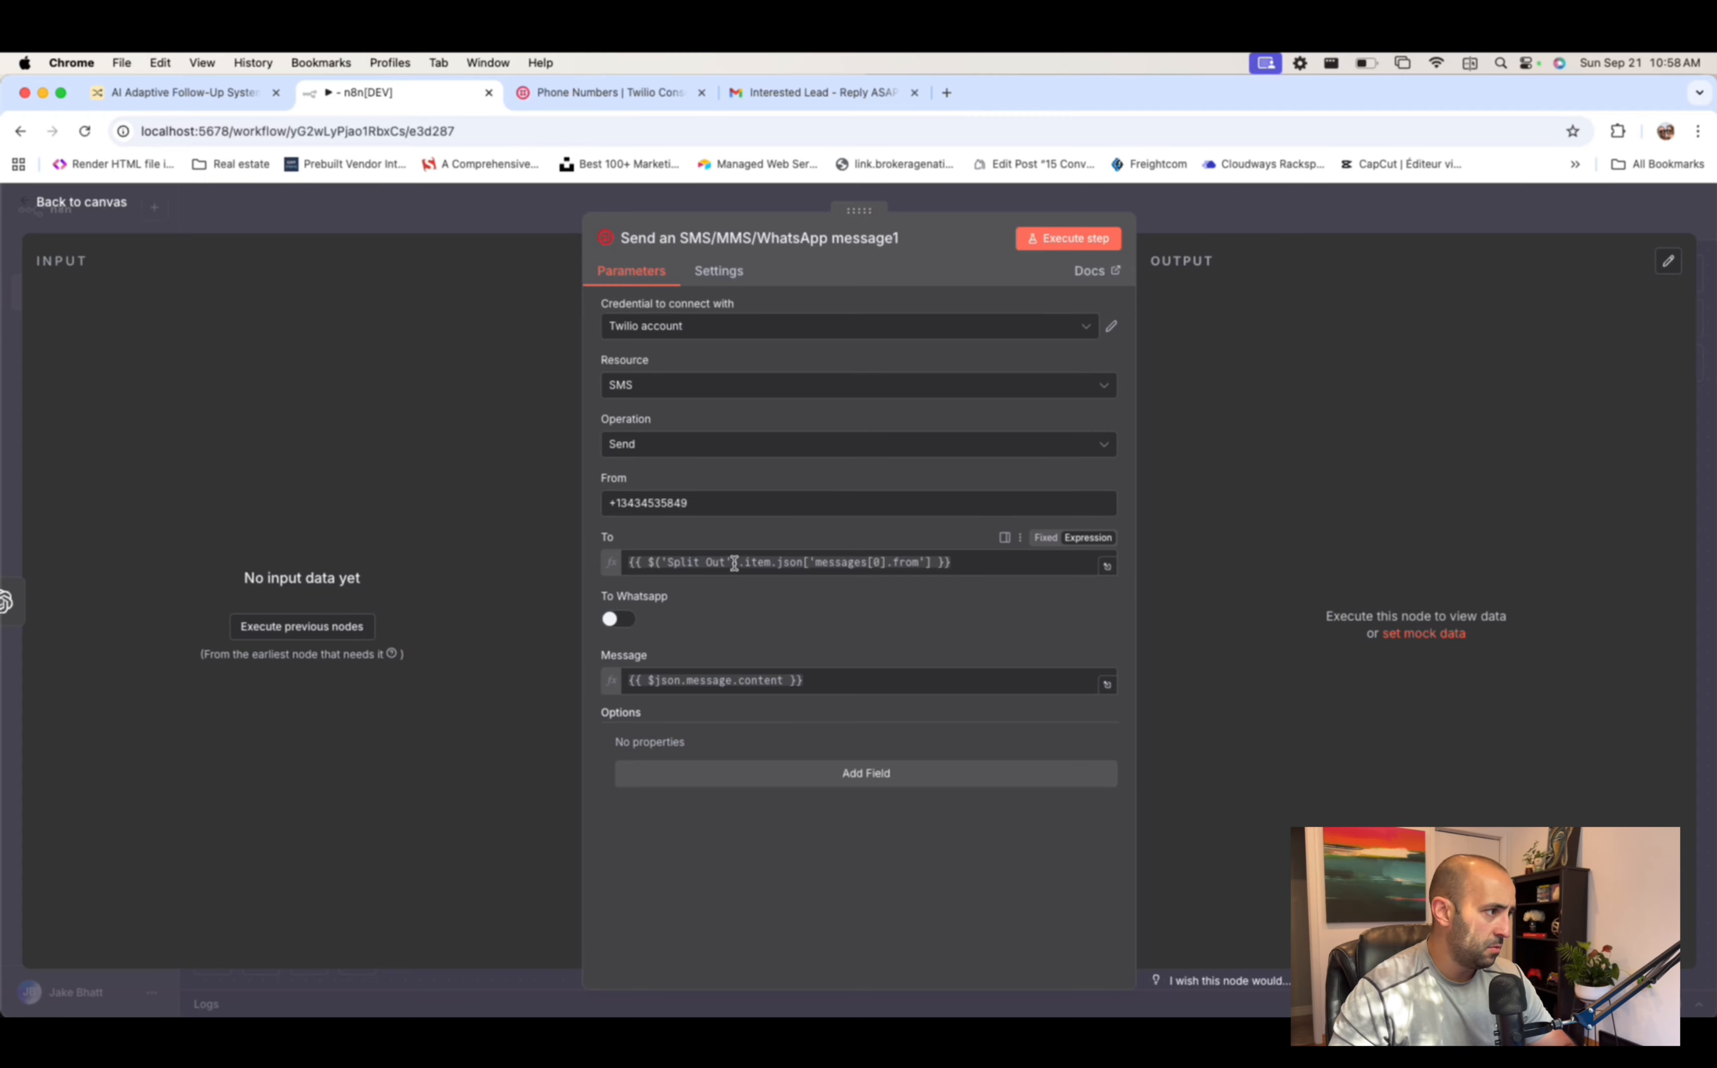
click(825, 681)
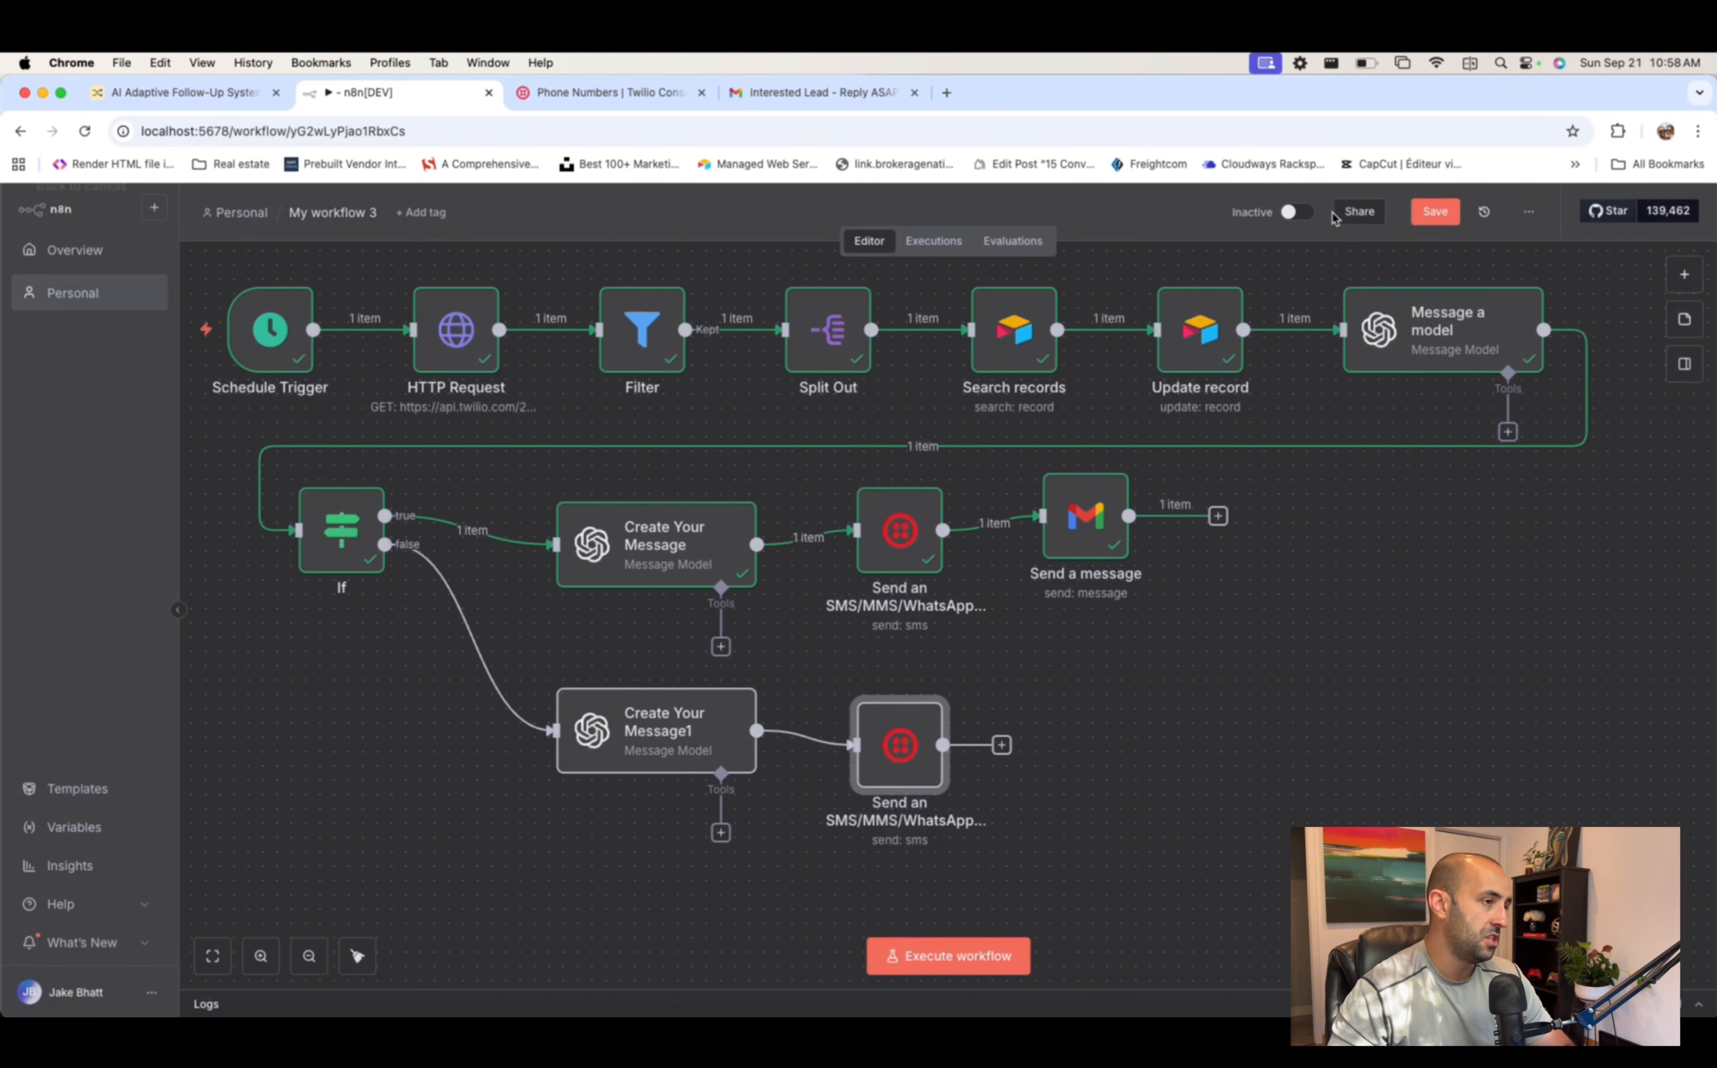
click(1335, 216)
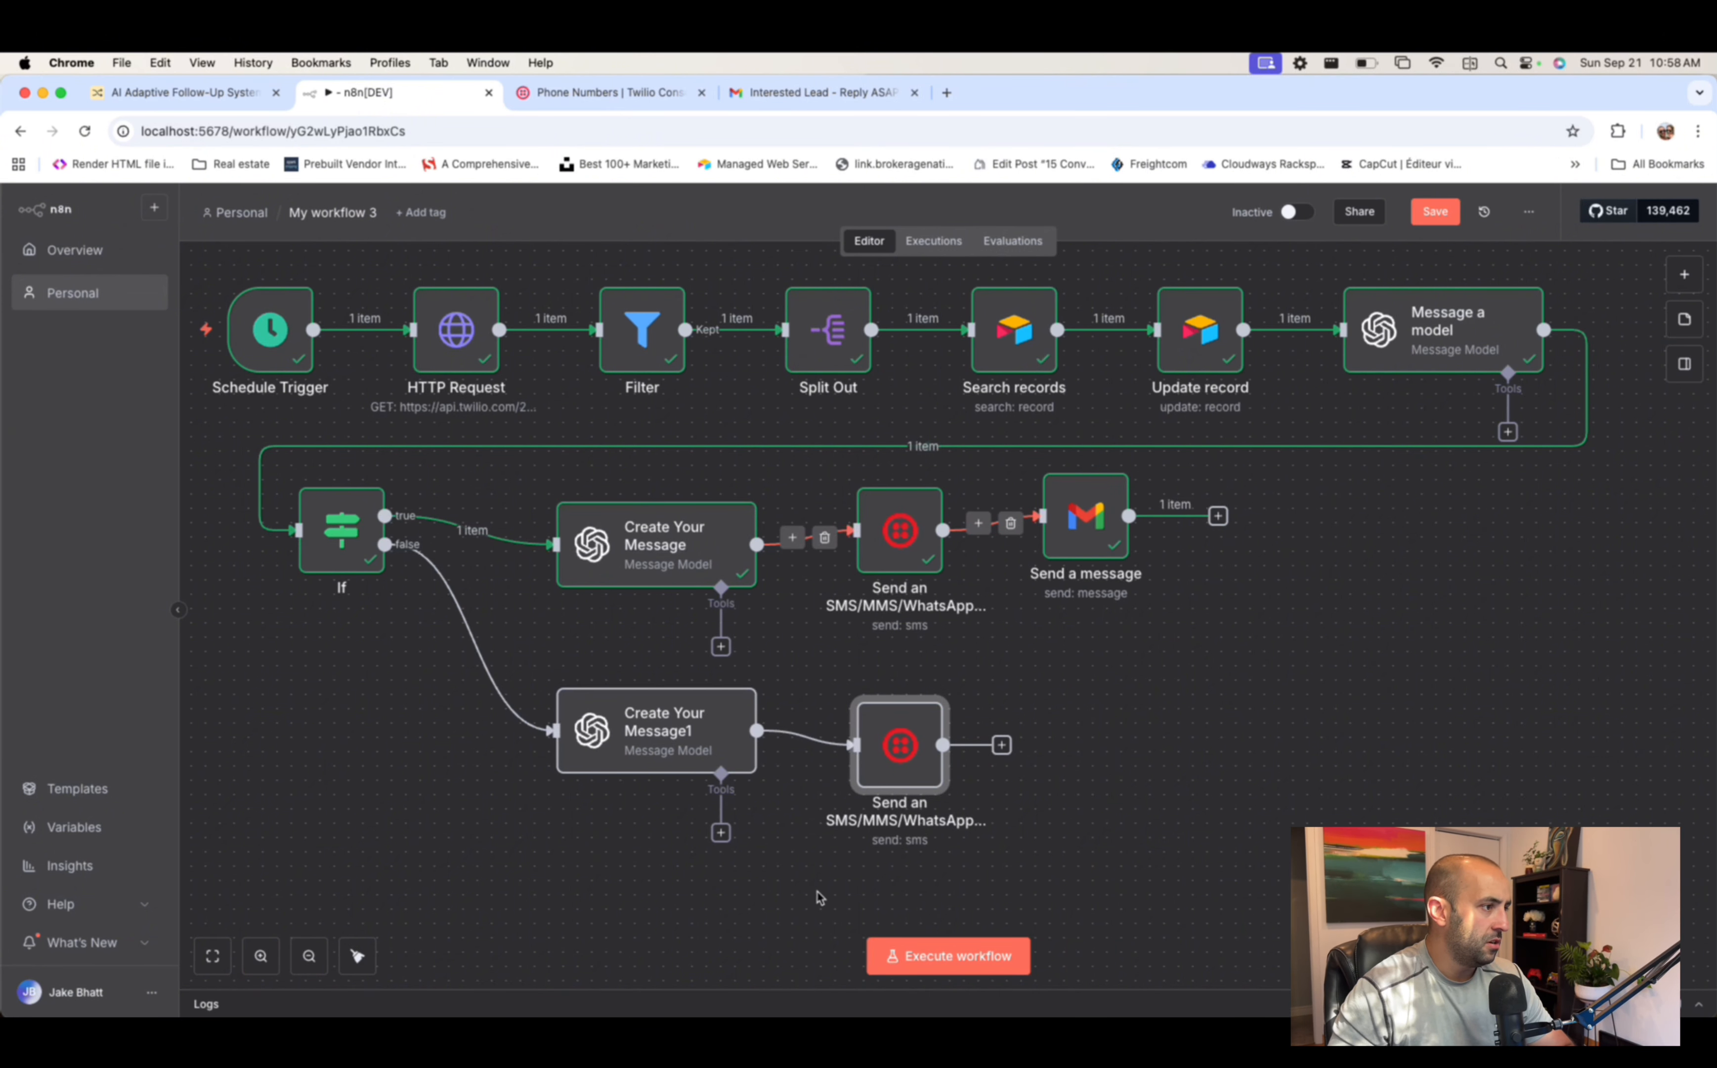
- Align the SMS, Gmail send, Create Your Message and lower SMS nodes with even spacing
drag(909, 555, 910, 569)
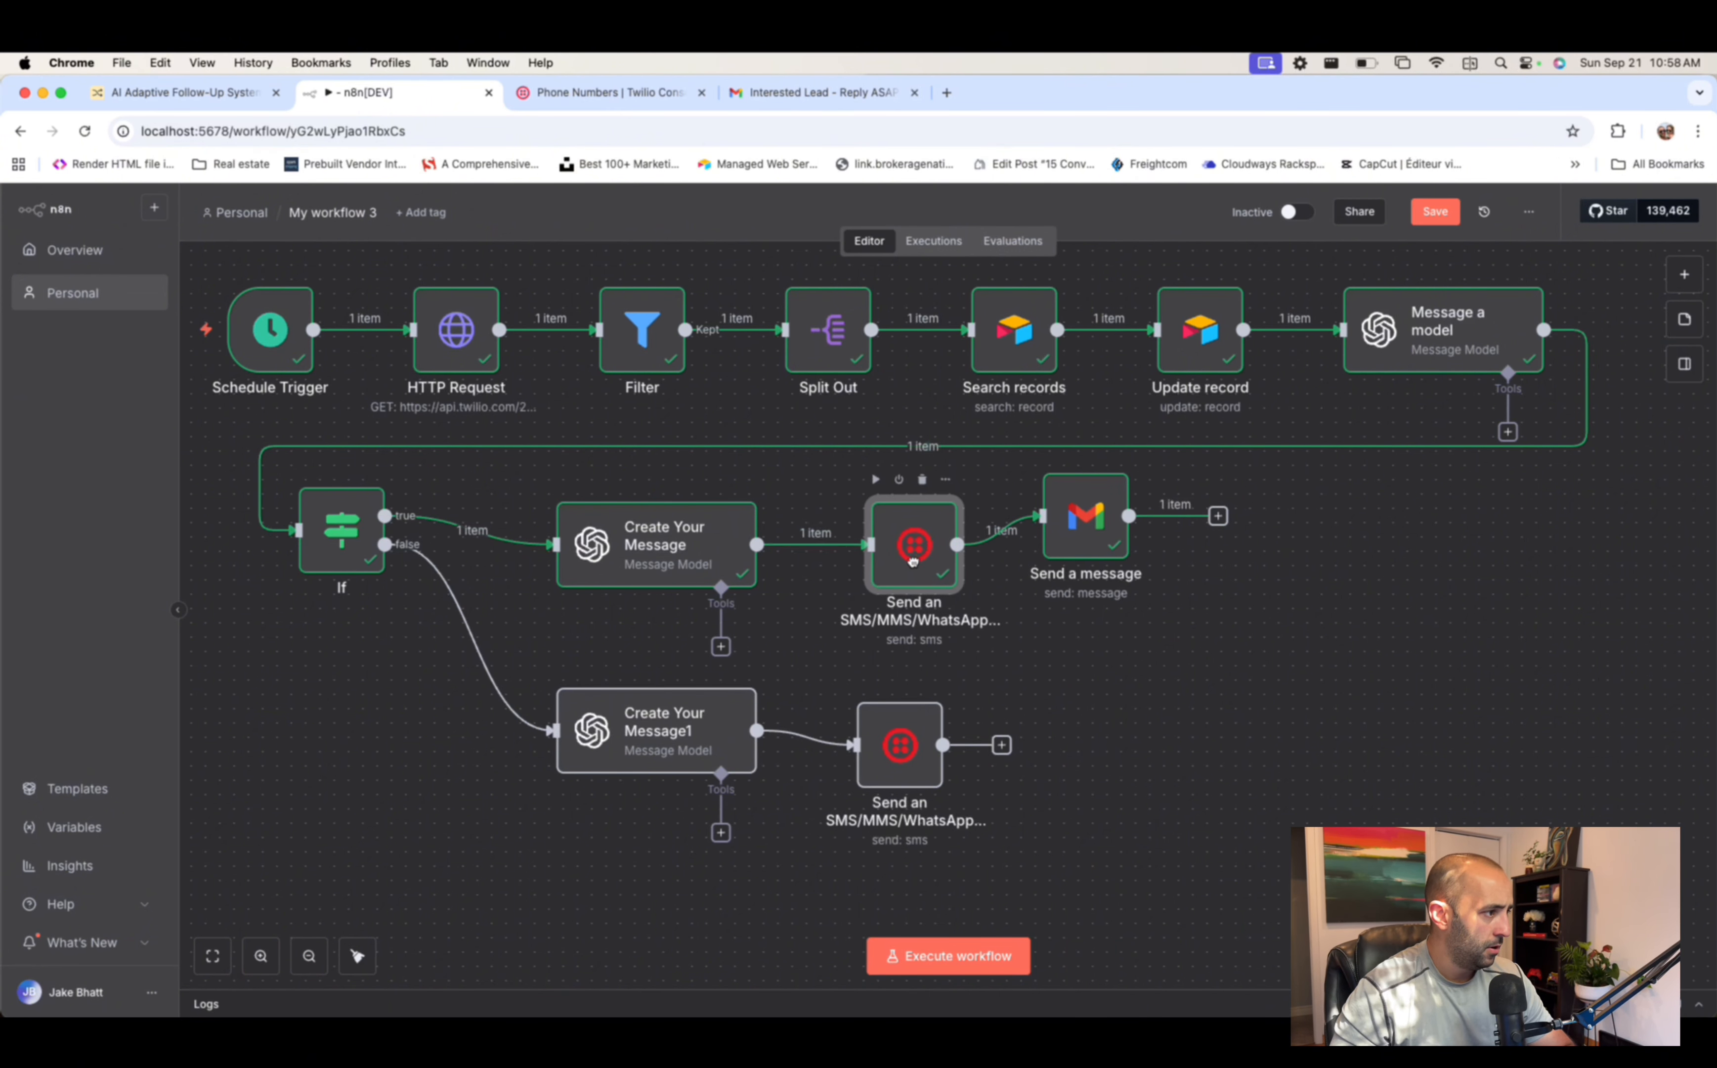
drag(1086, 526, 1099, 554)
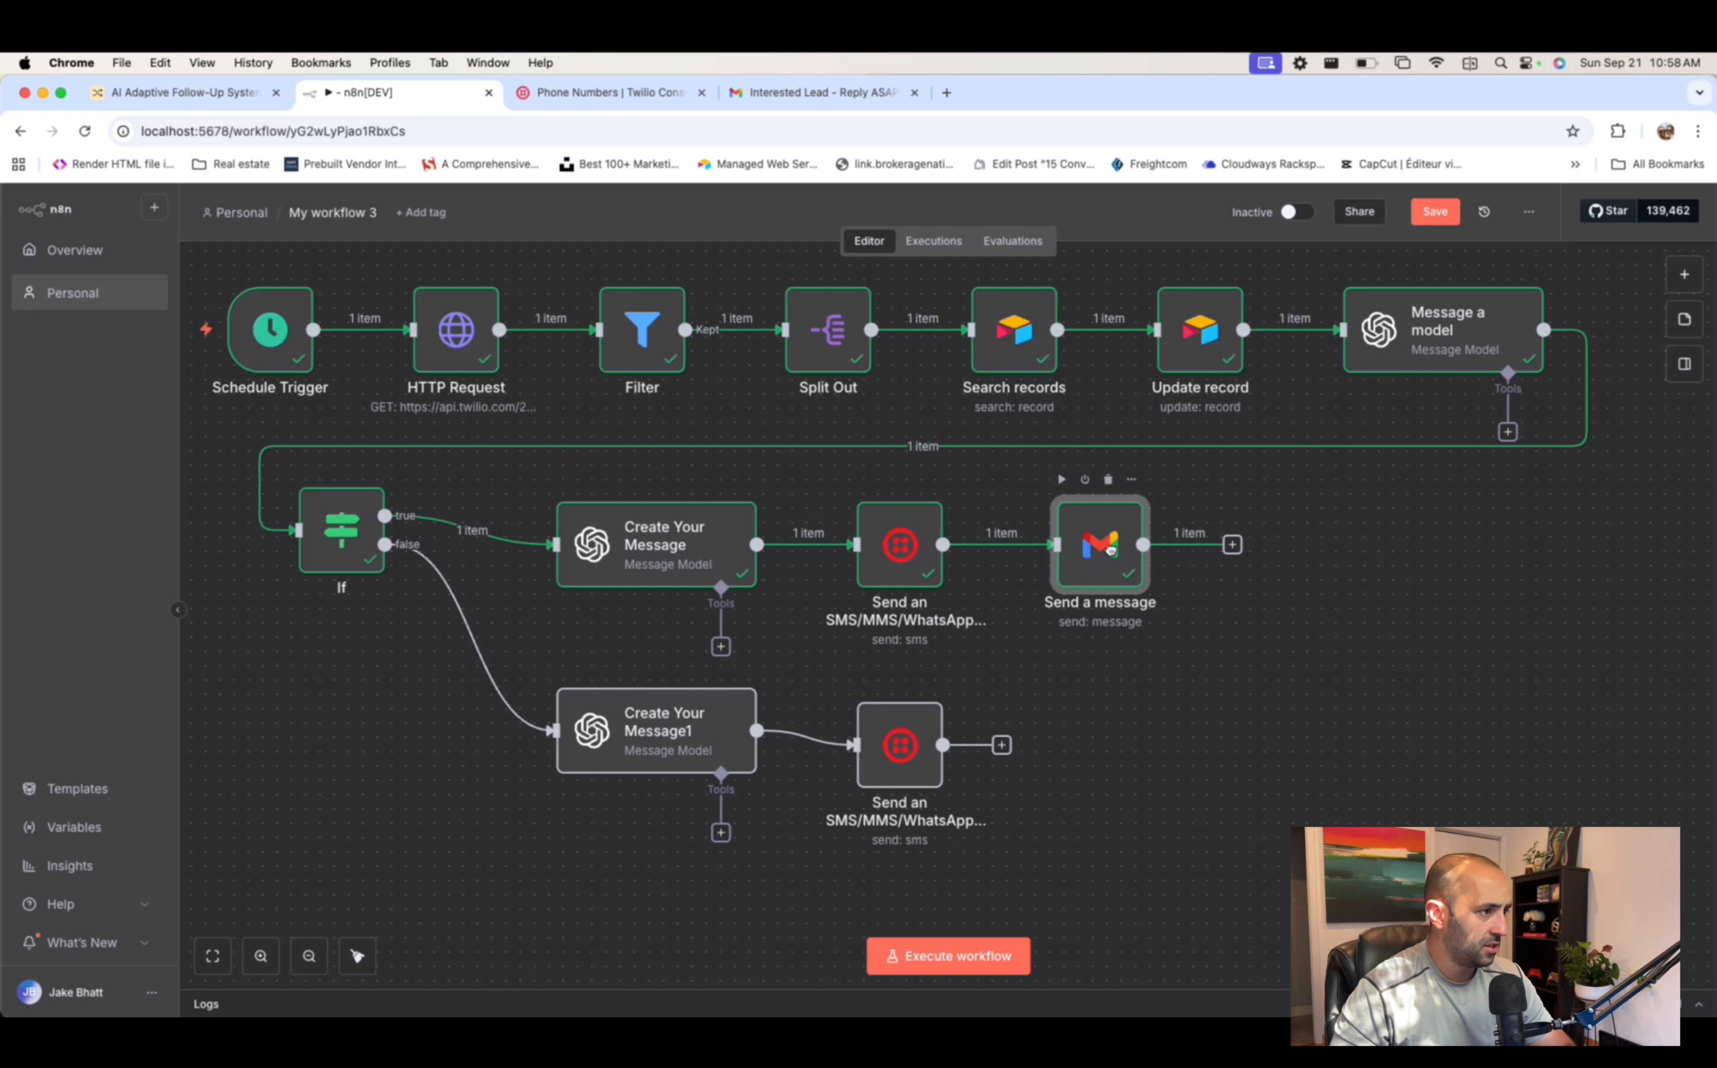
drag(903, 545, 946, 545)
drag(662, 547, 690, 547)
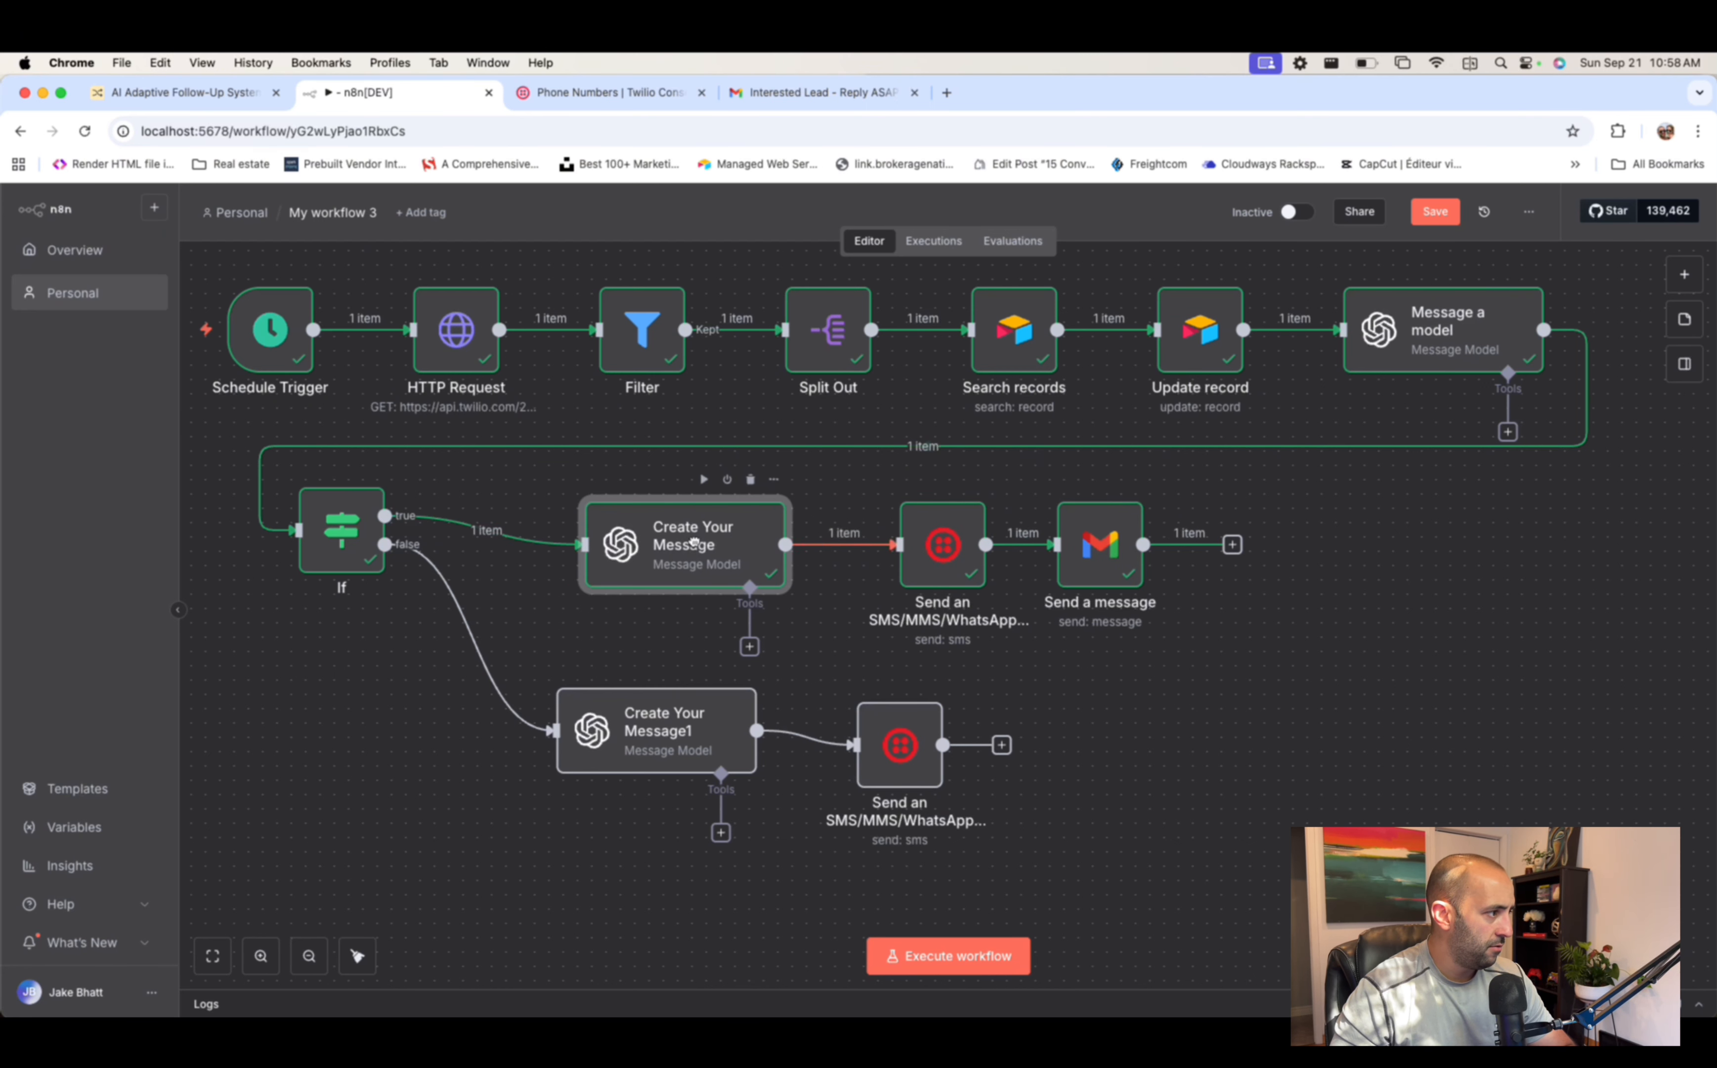
drag(945, 544, 916, 544)
drag(1101, 544, 1114, 544)
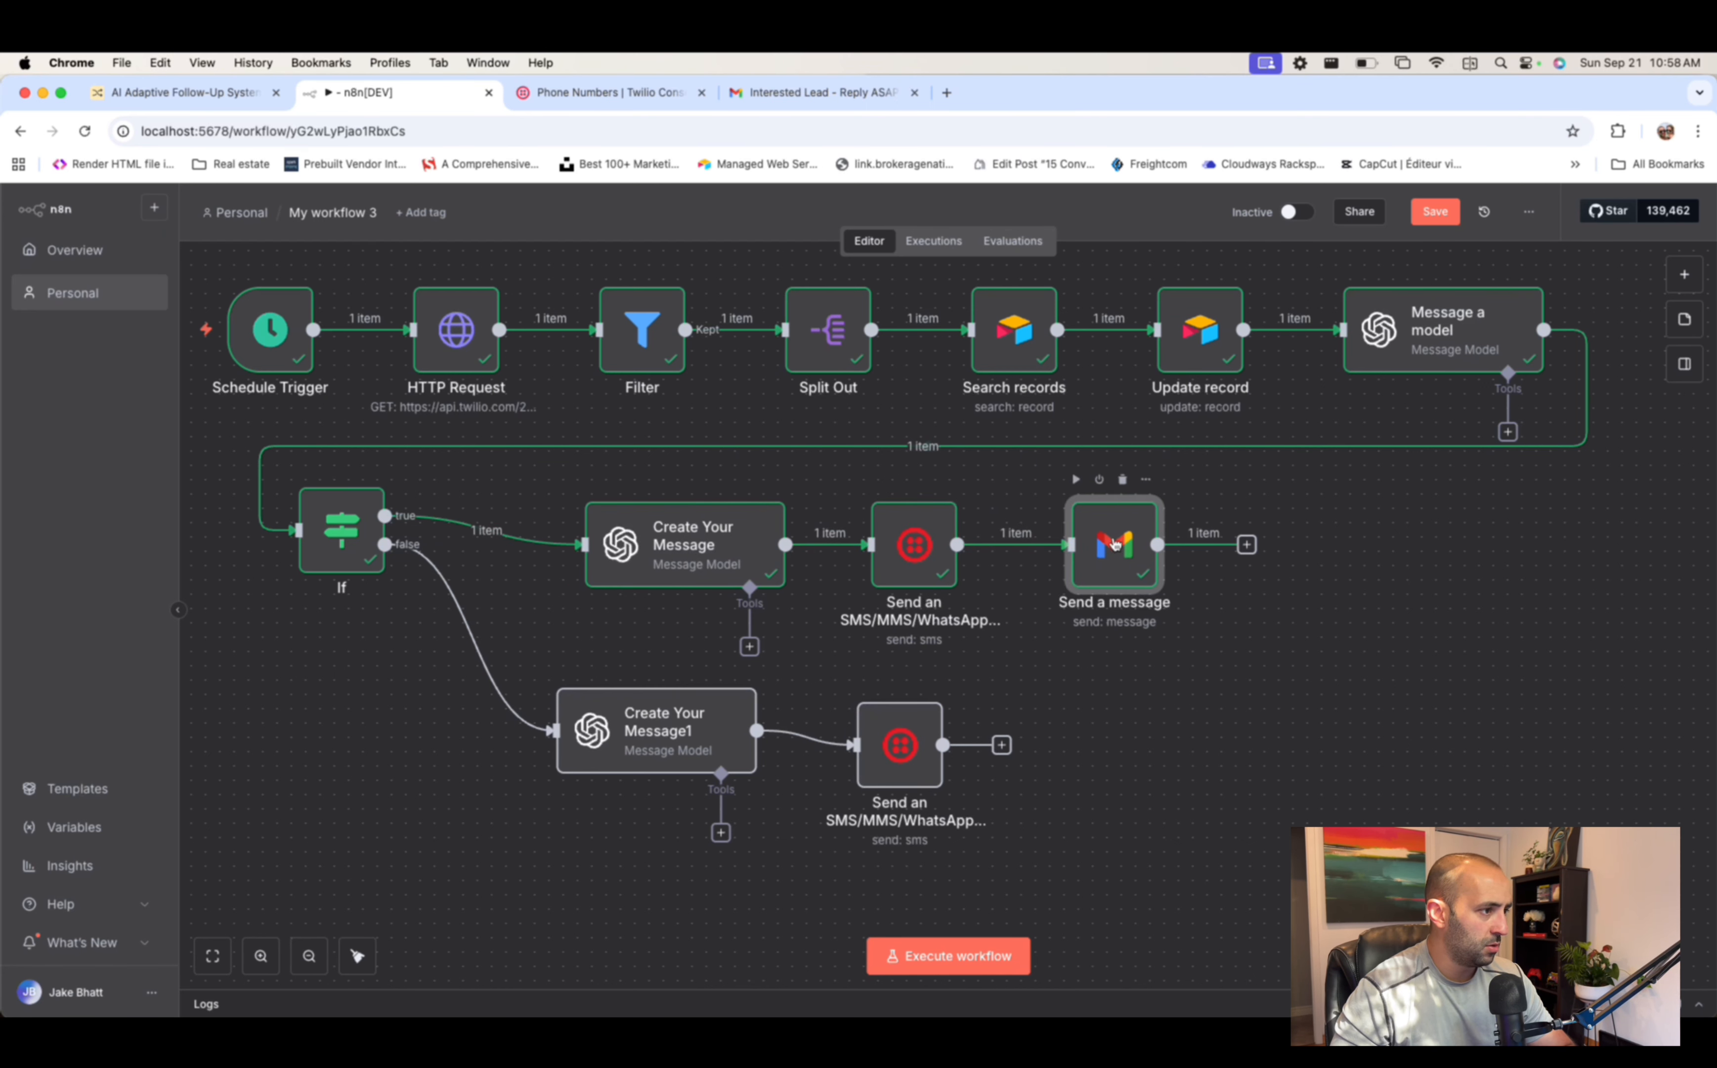
mouse_move(883, 738)
mouse_down()
mouse_move(936, 735)
mouse_move(913, 737)
mouse_up()
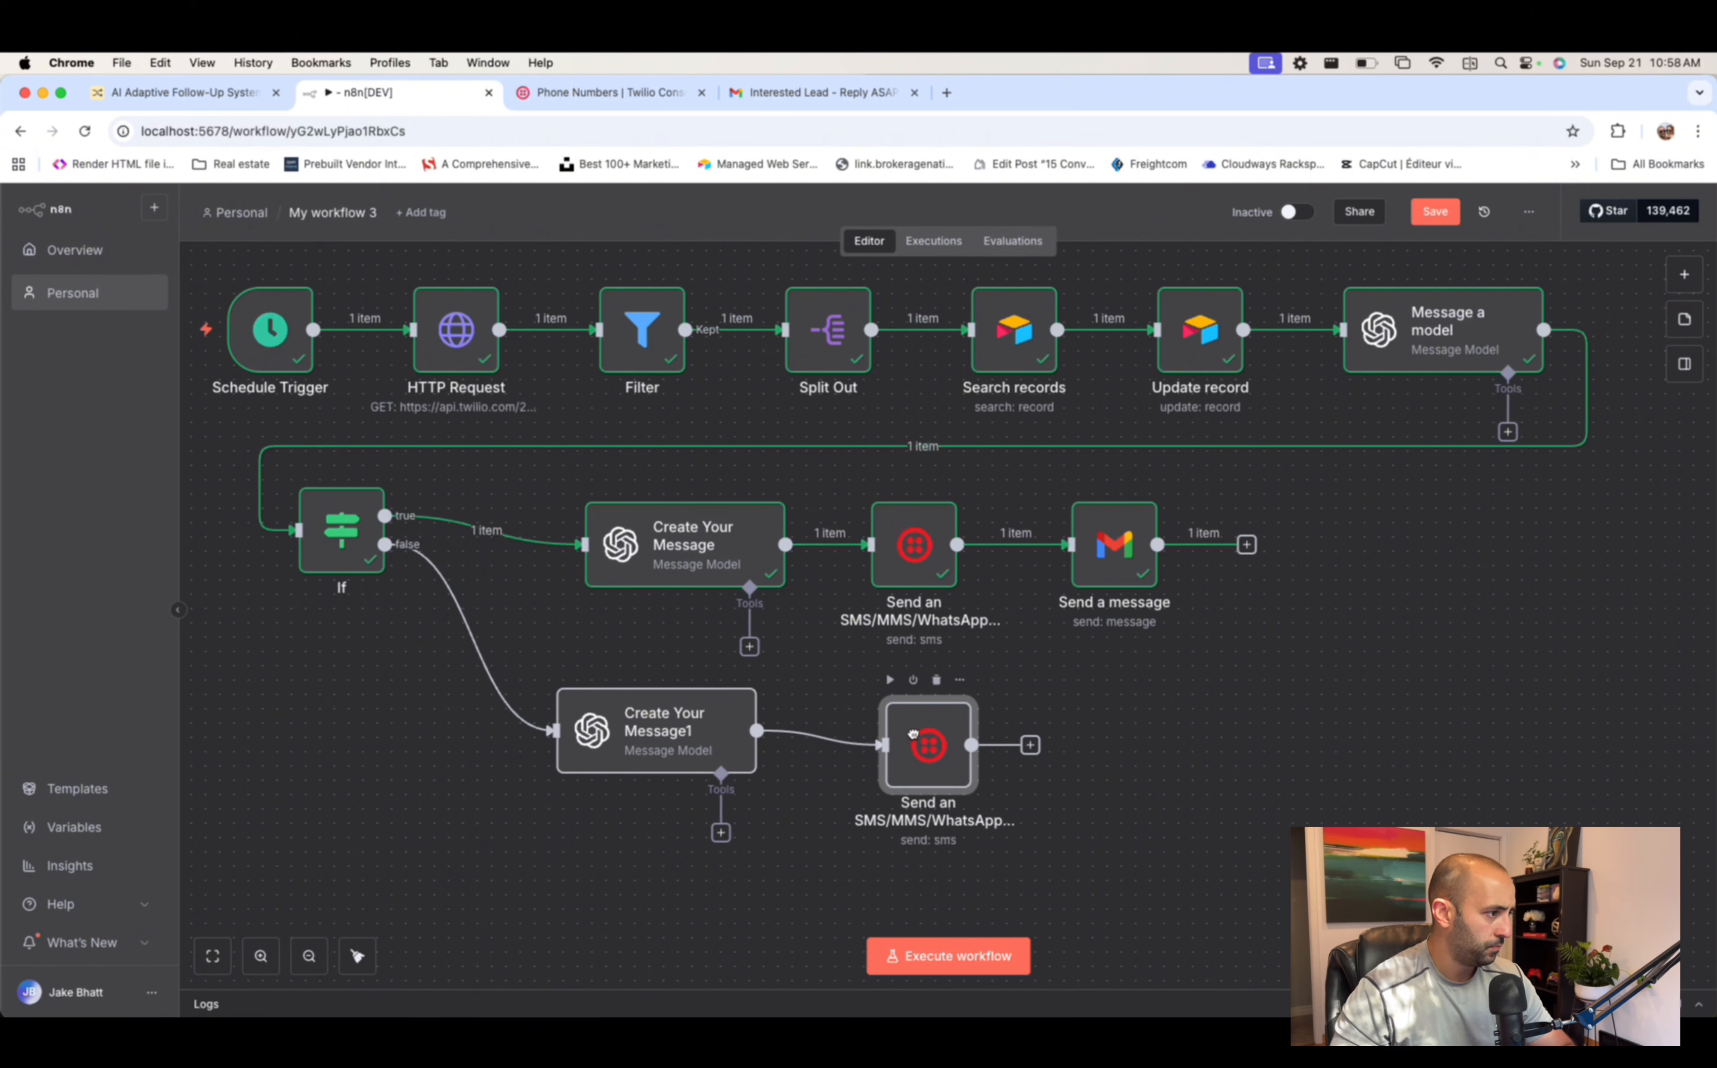
click(664, 738)
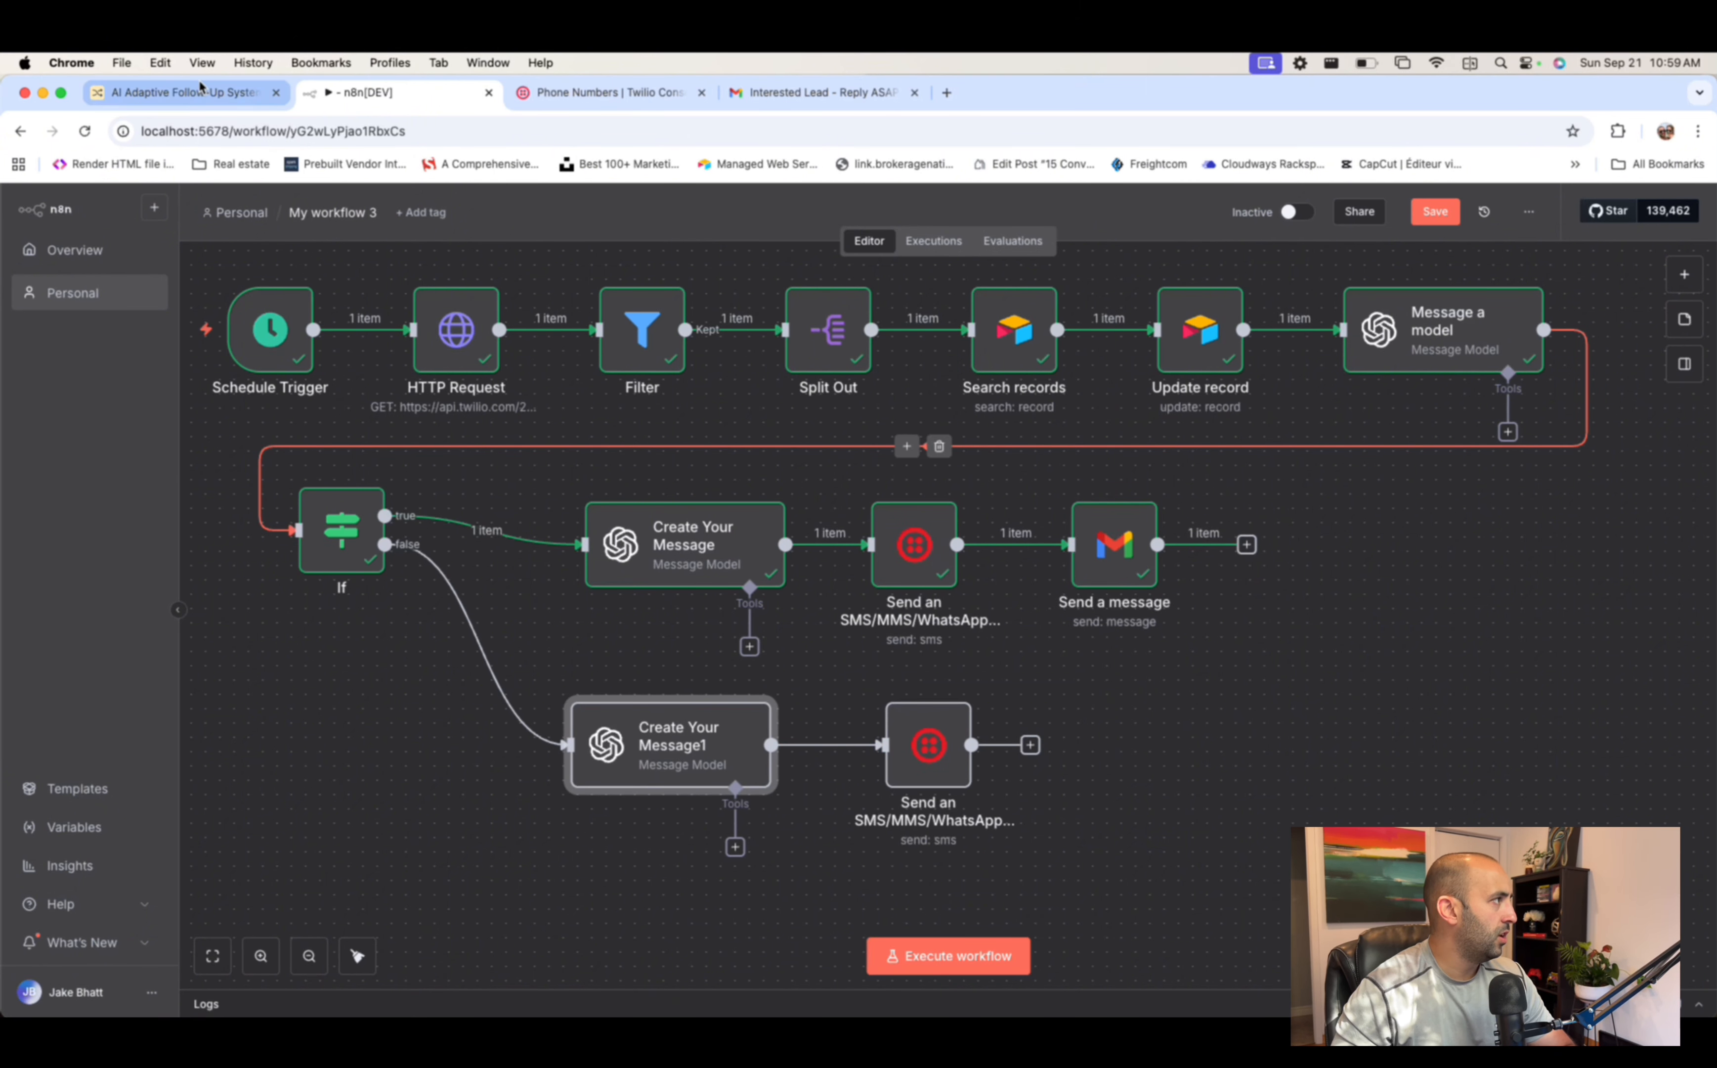
click(197, 99)
- Uncheck the first lead's Pause box in the Leads 2 table and review their e-mail field
click(1205, 346)
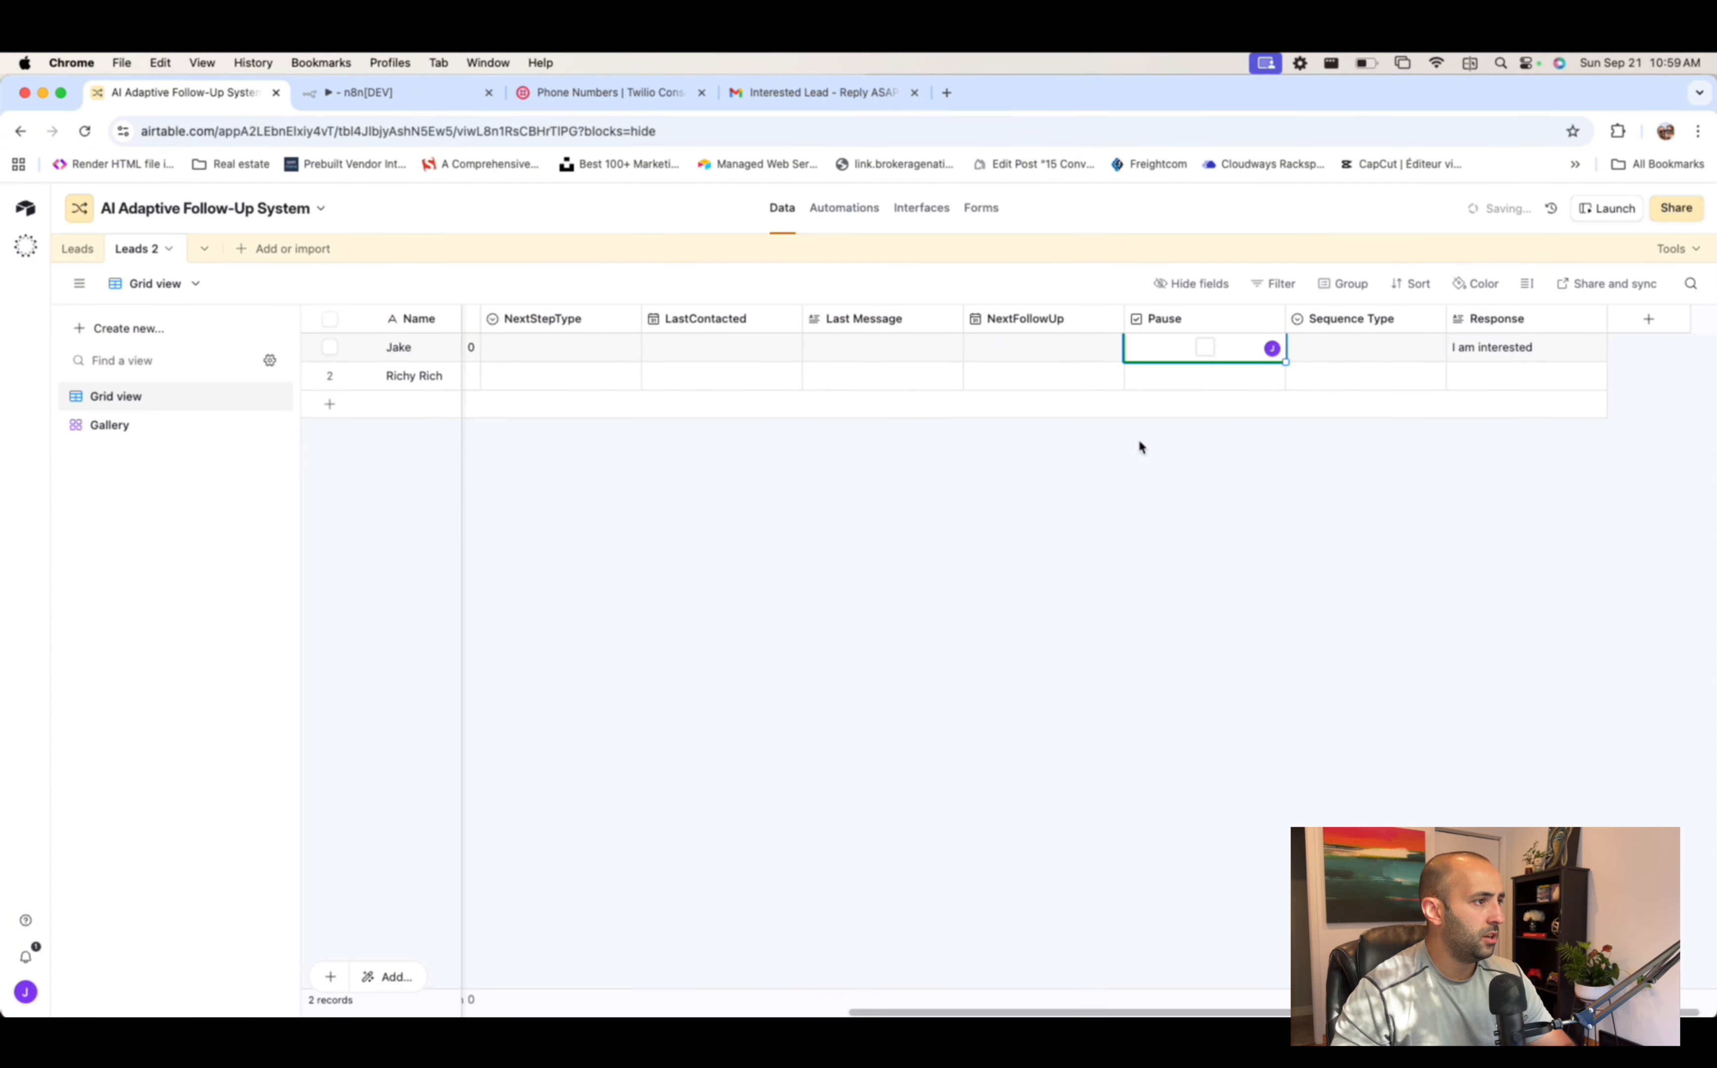
scroll(1102, 424, left, 5)
scroll(1084, 416, left, 4)
click(644, 349)
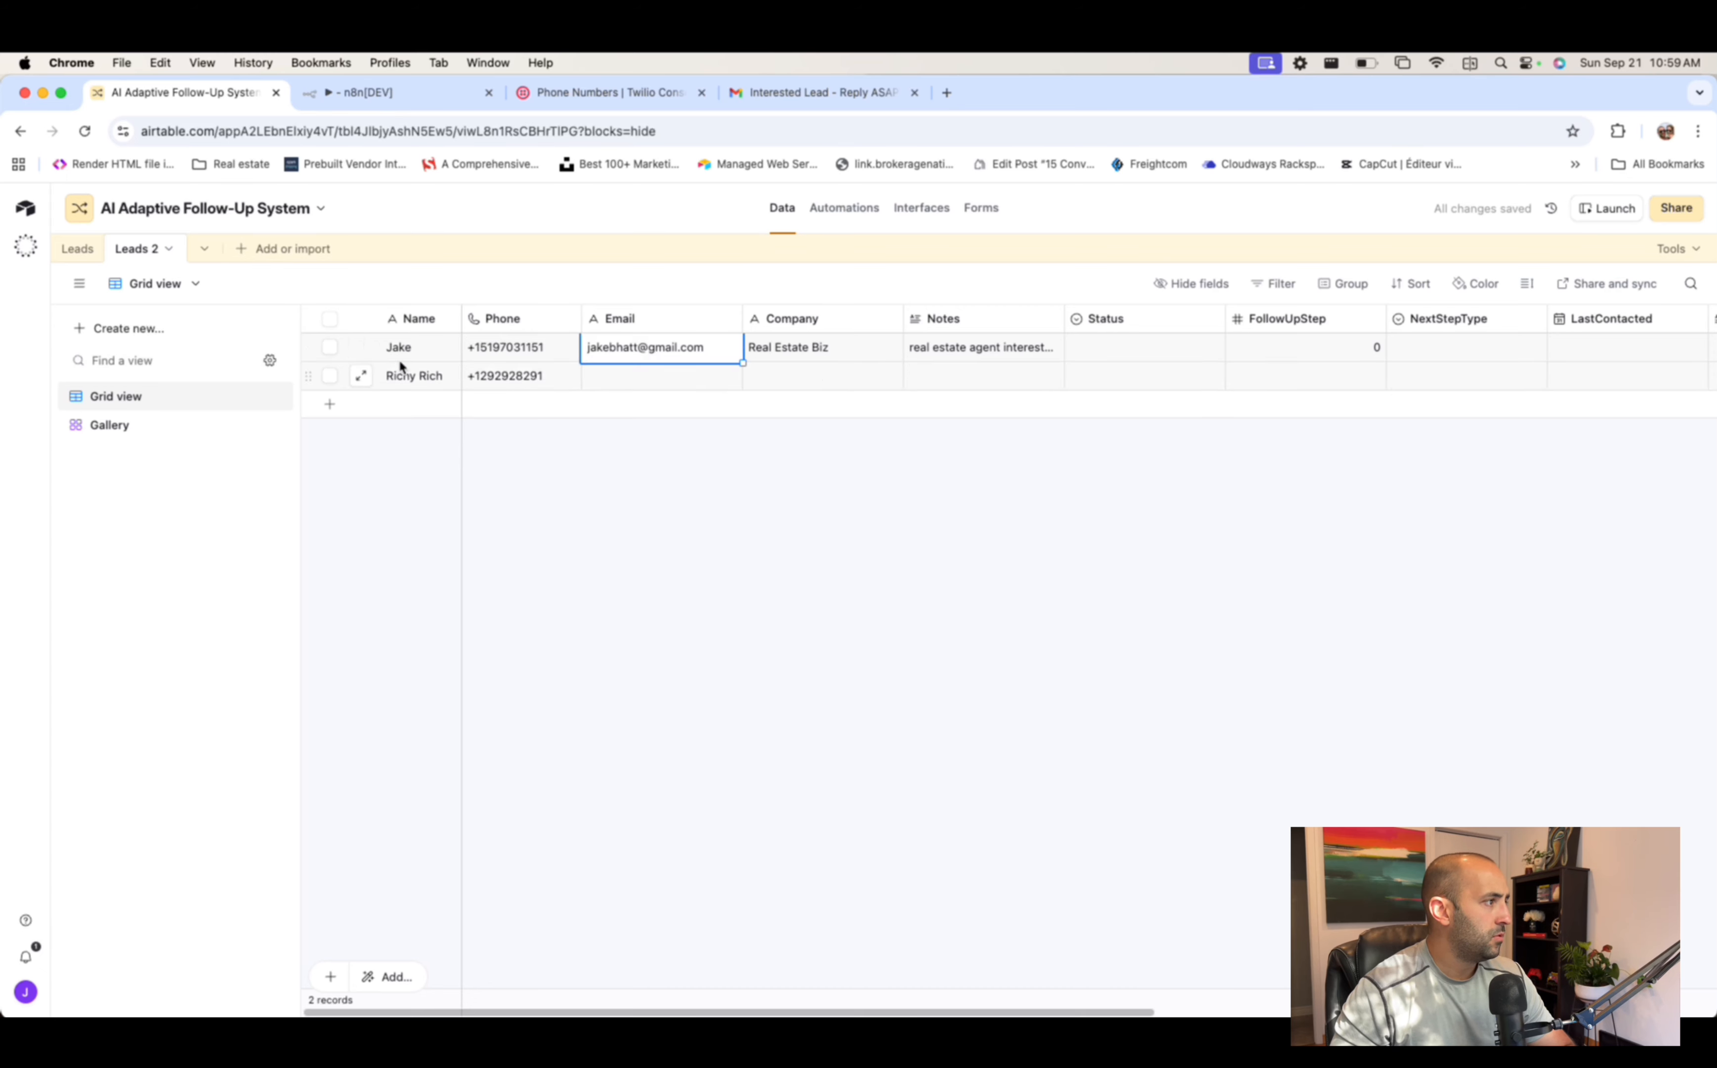
scroll(1114, 346, right, 5)
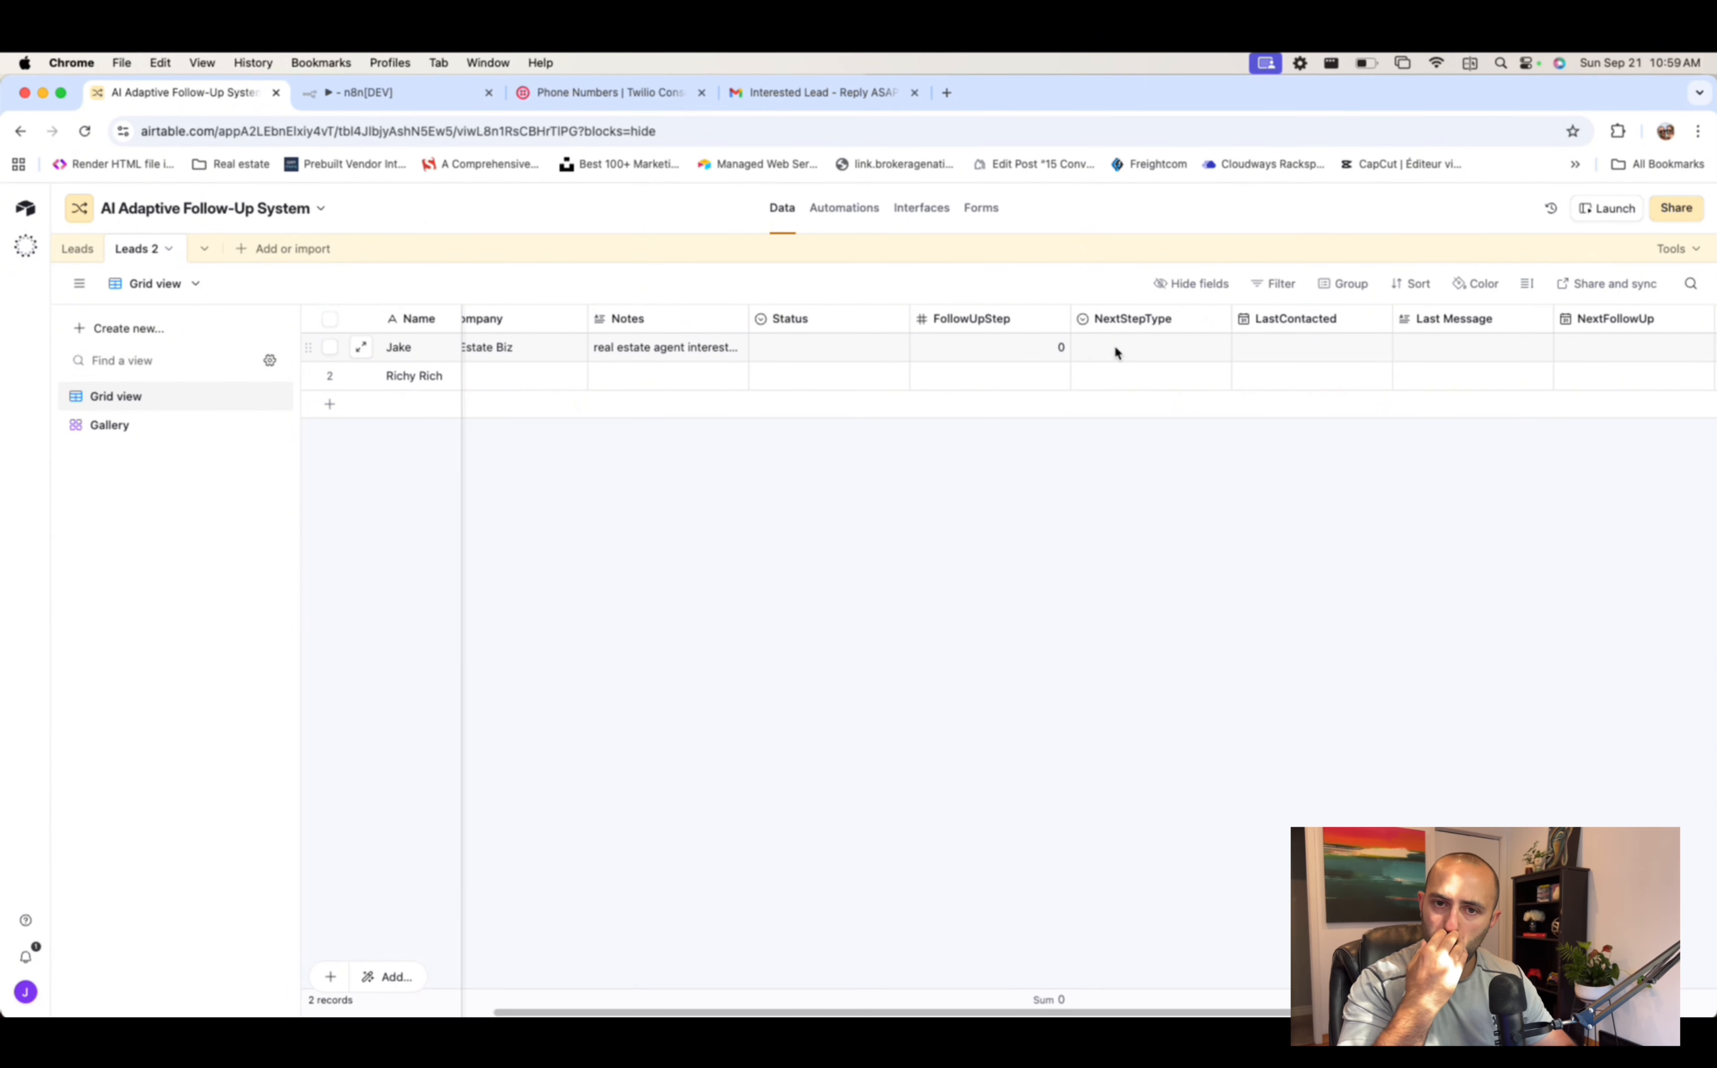
click(424, 95)
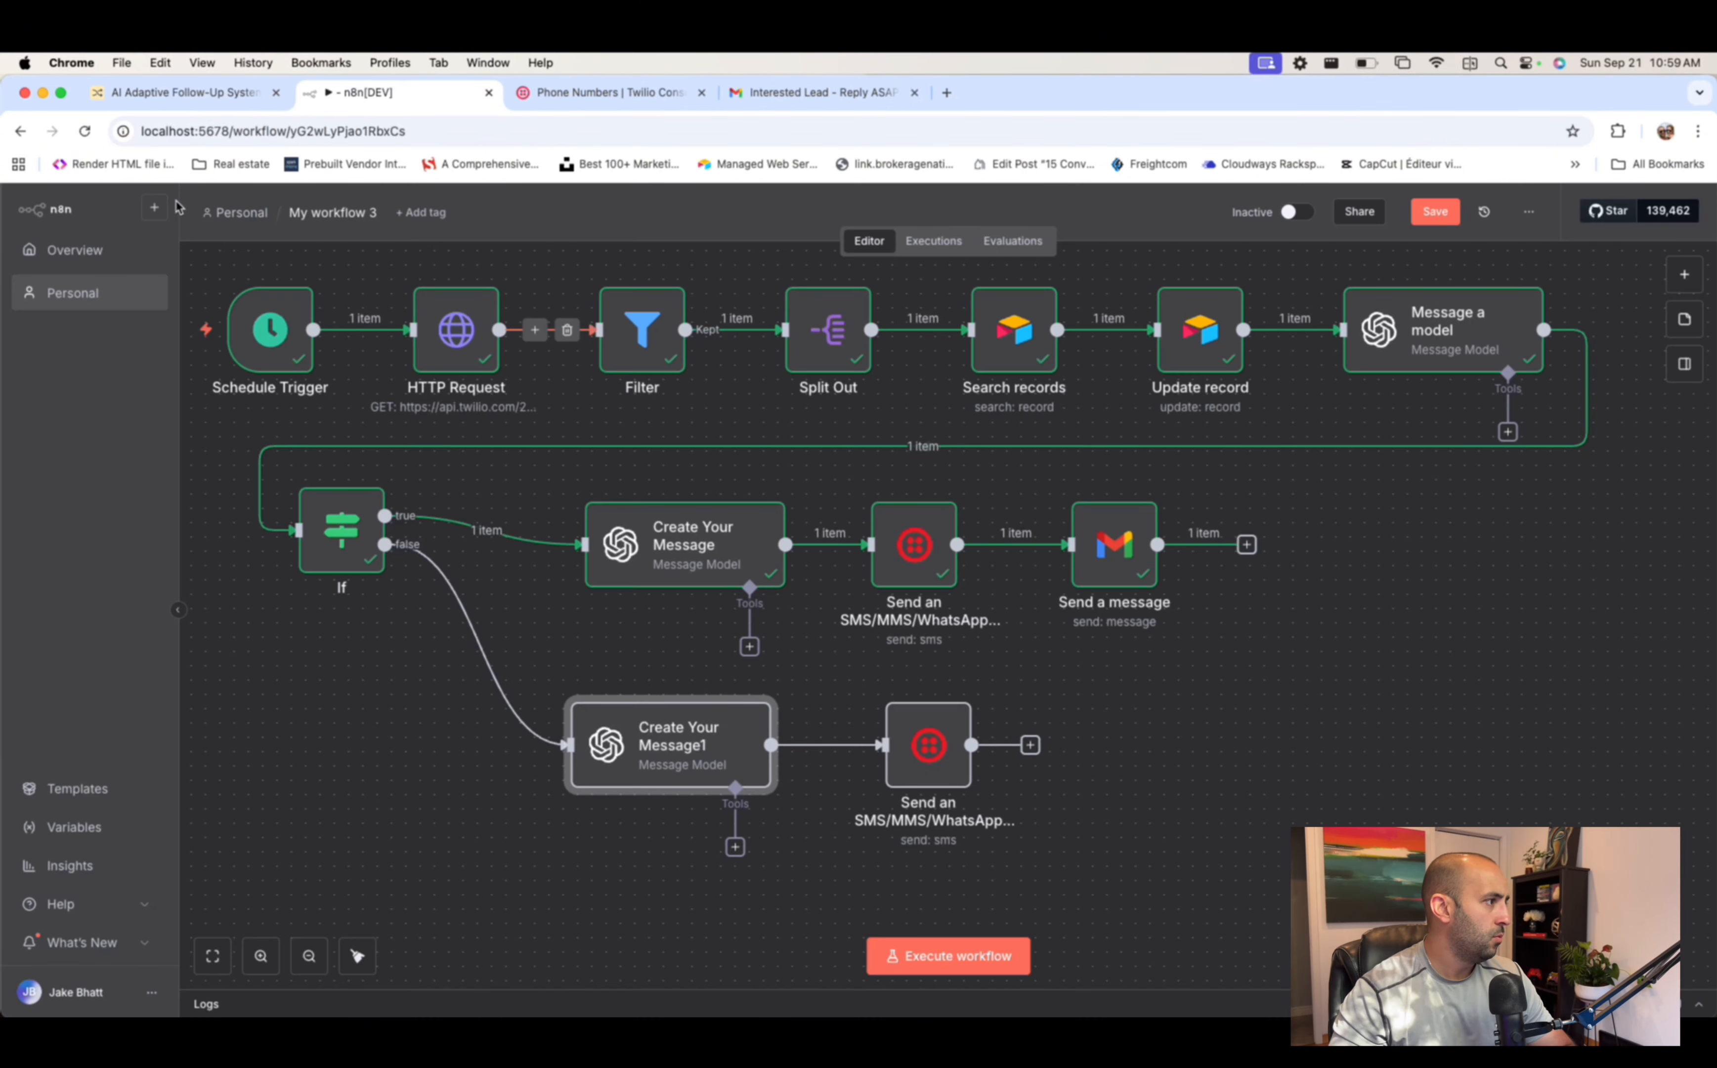
- Save My workflow 3 and inspect the Code SMS node in Email + SMS Workflow - Part 2
click(90, 293)
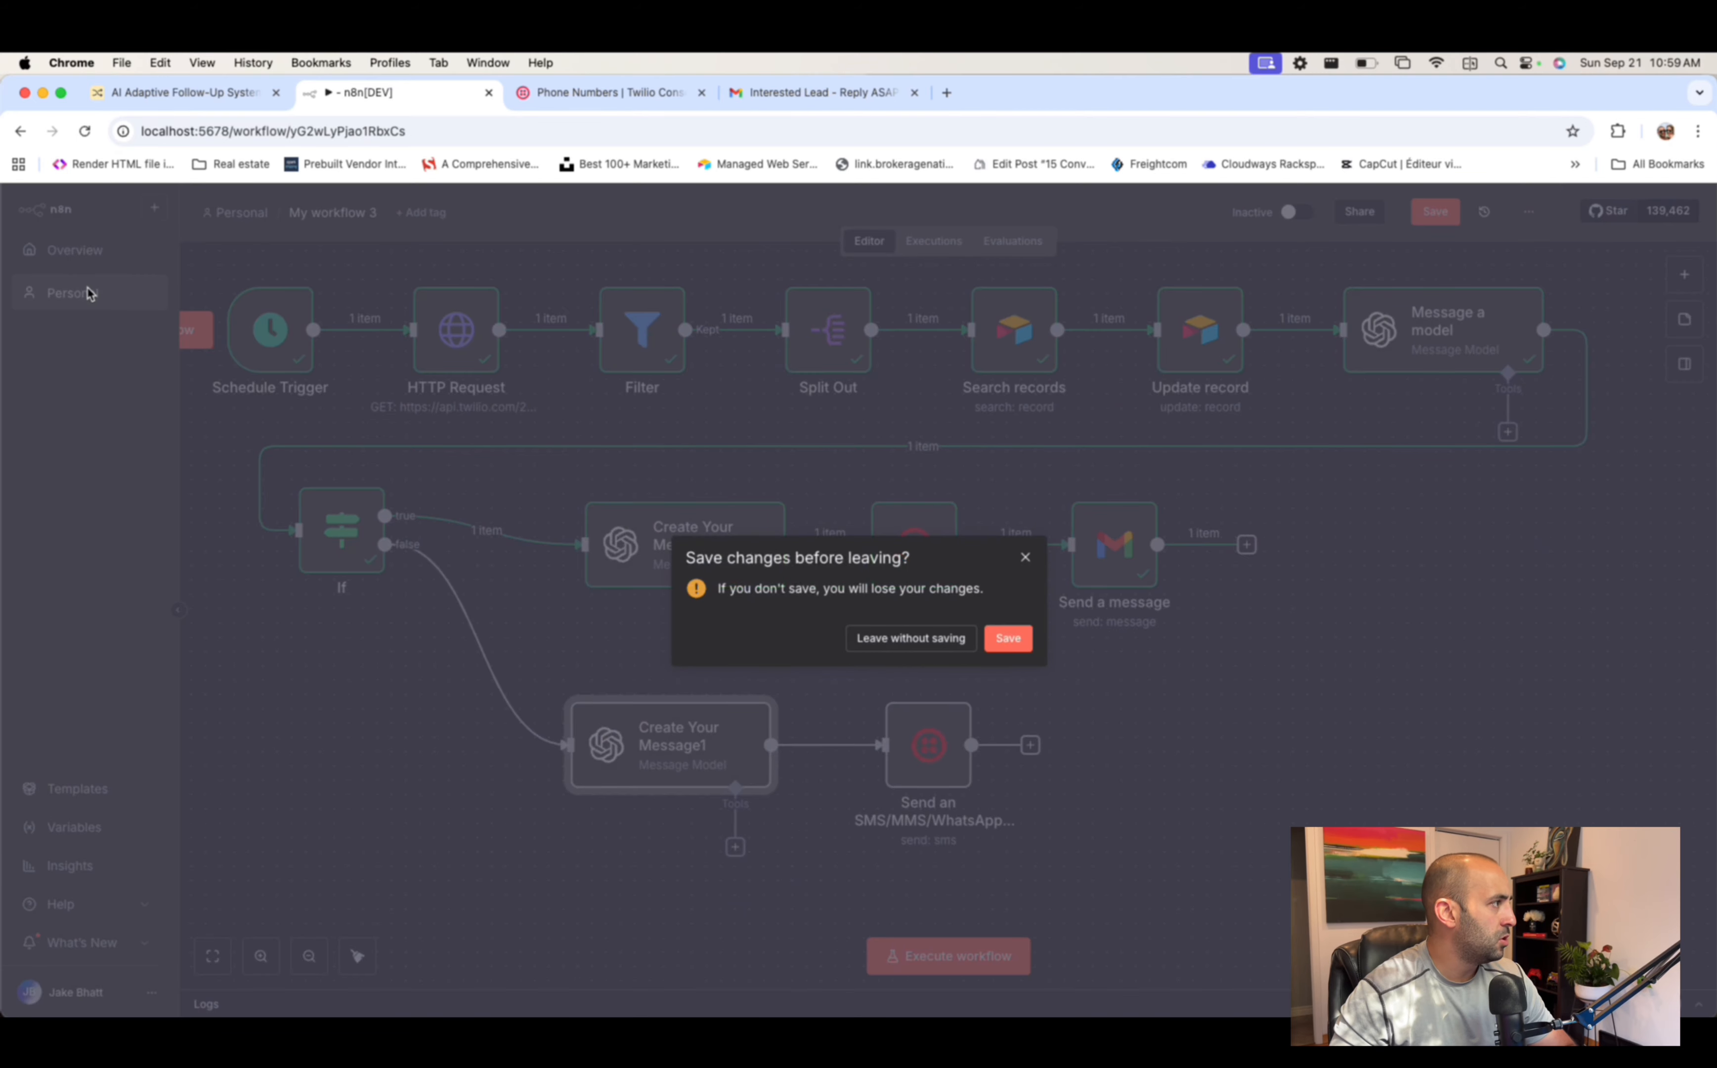
click(1007, 637)
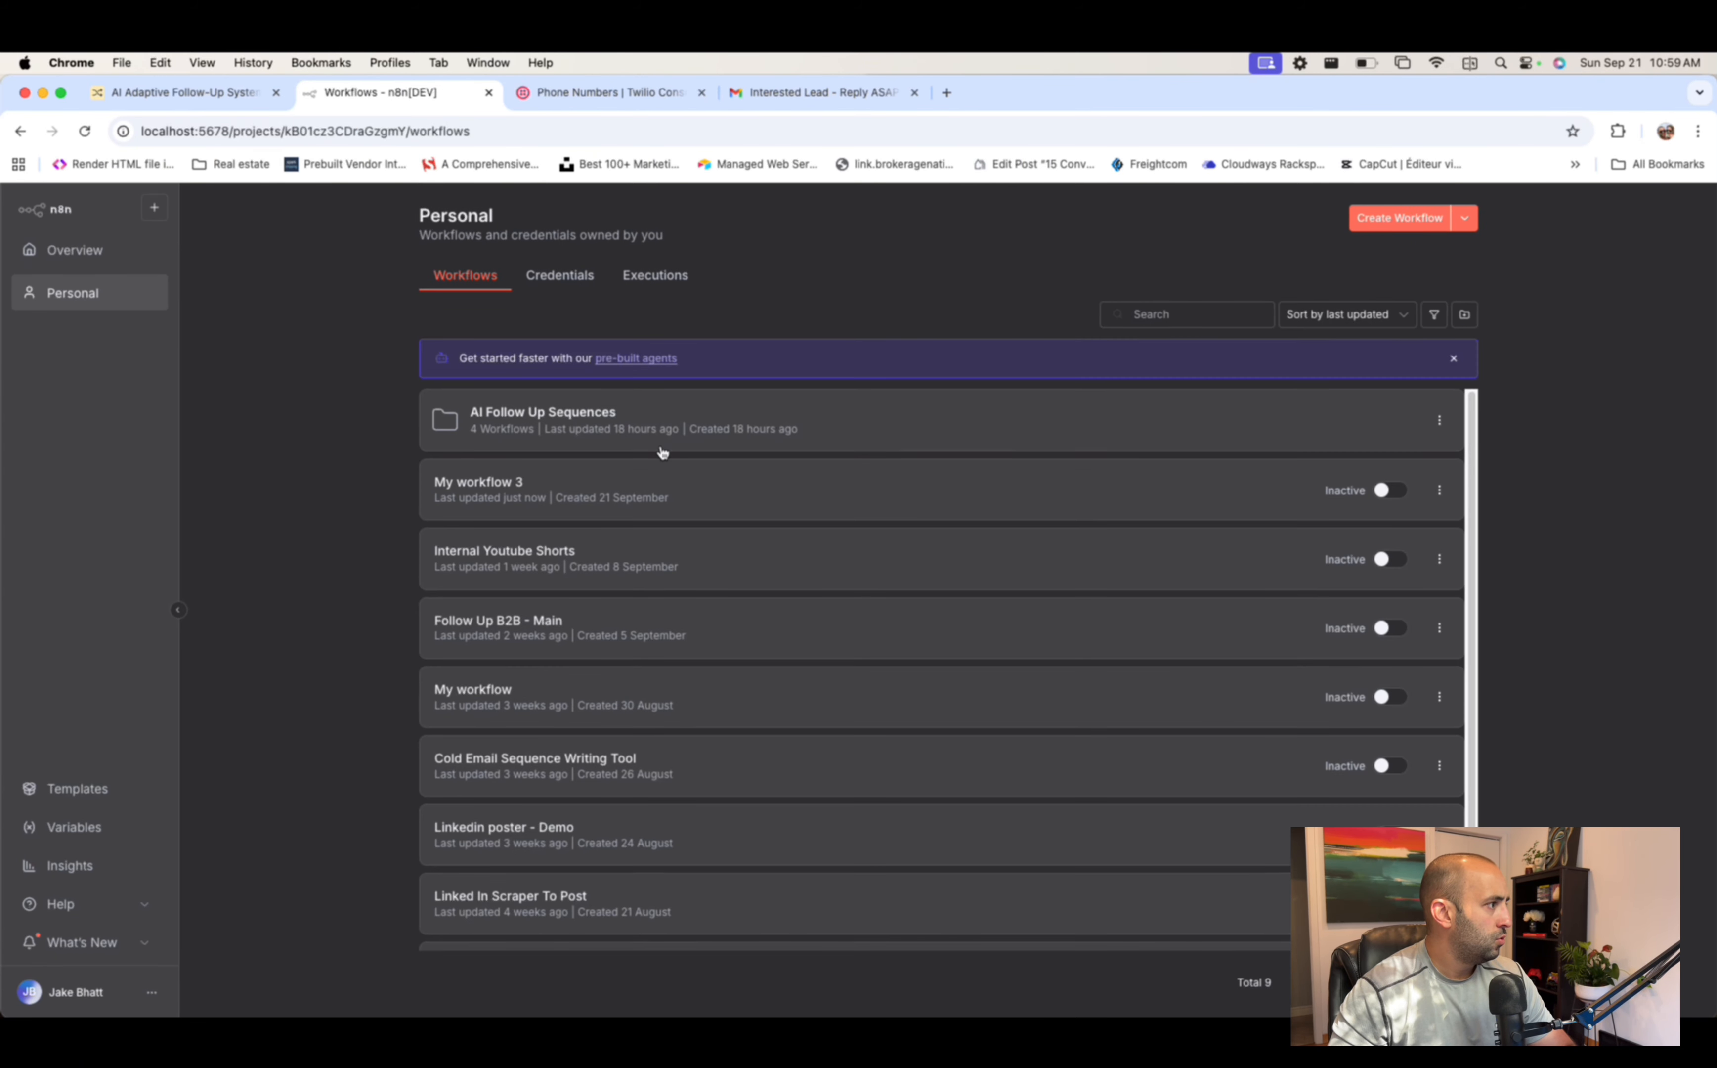
click(603, 407)
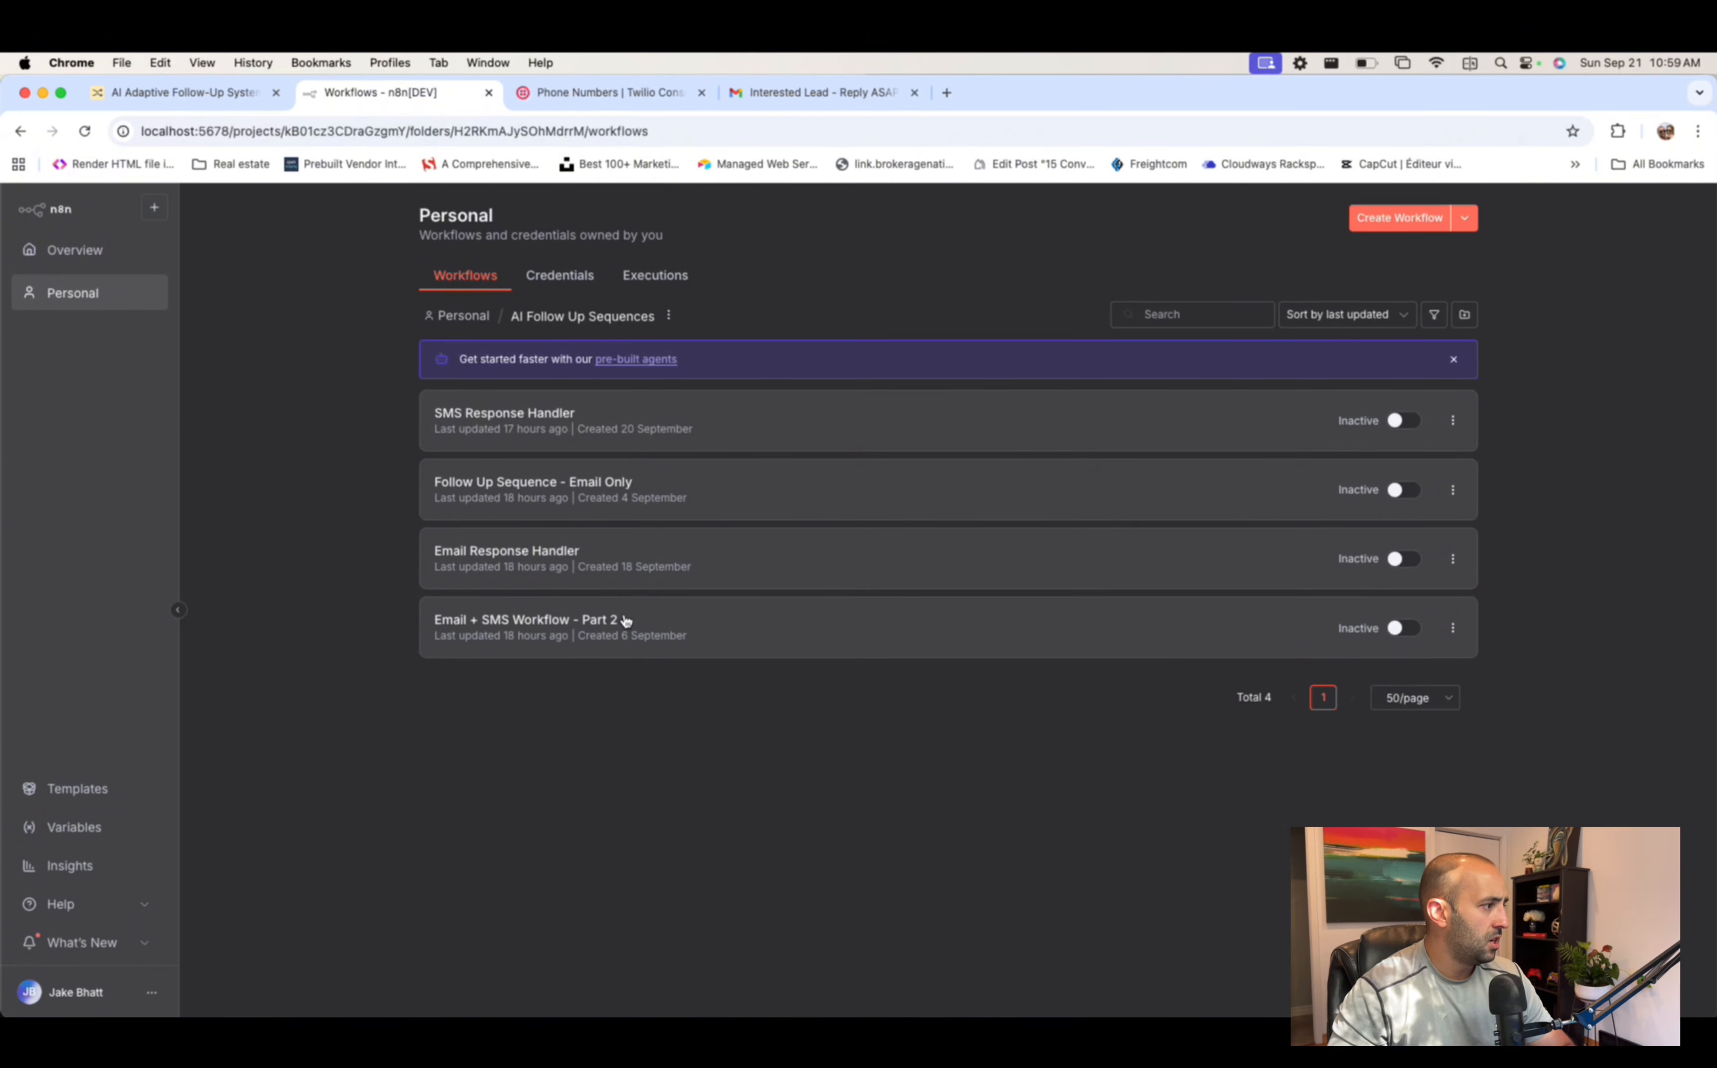
click(626, 620)
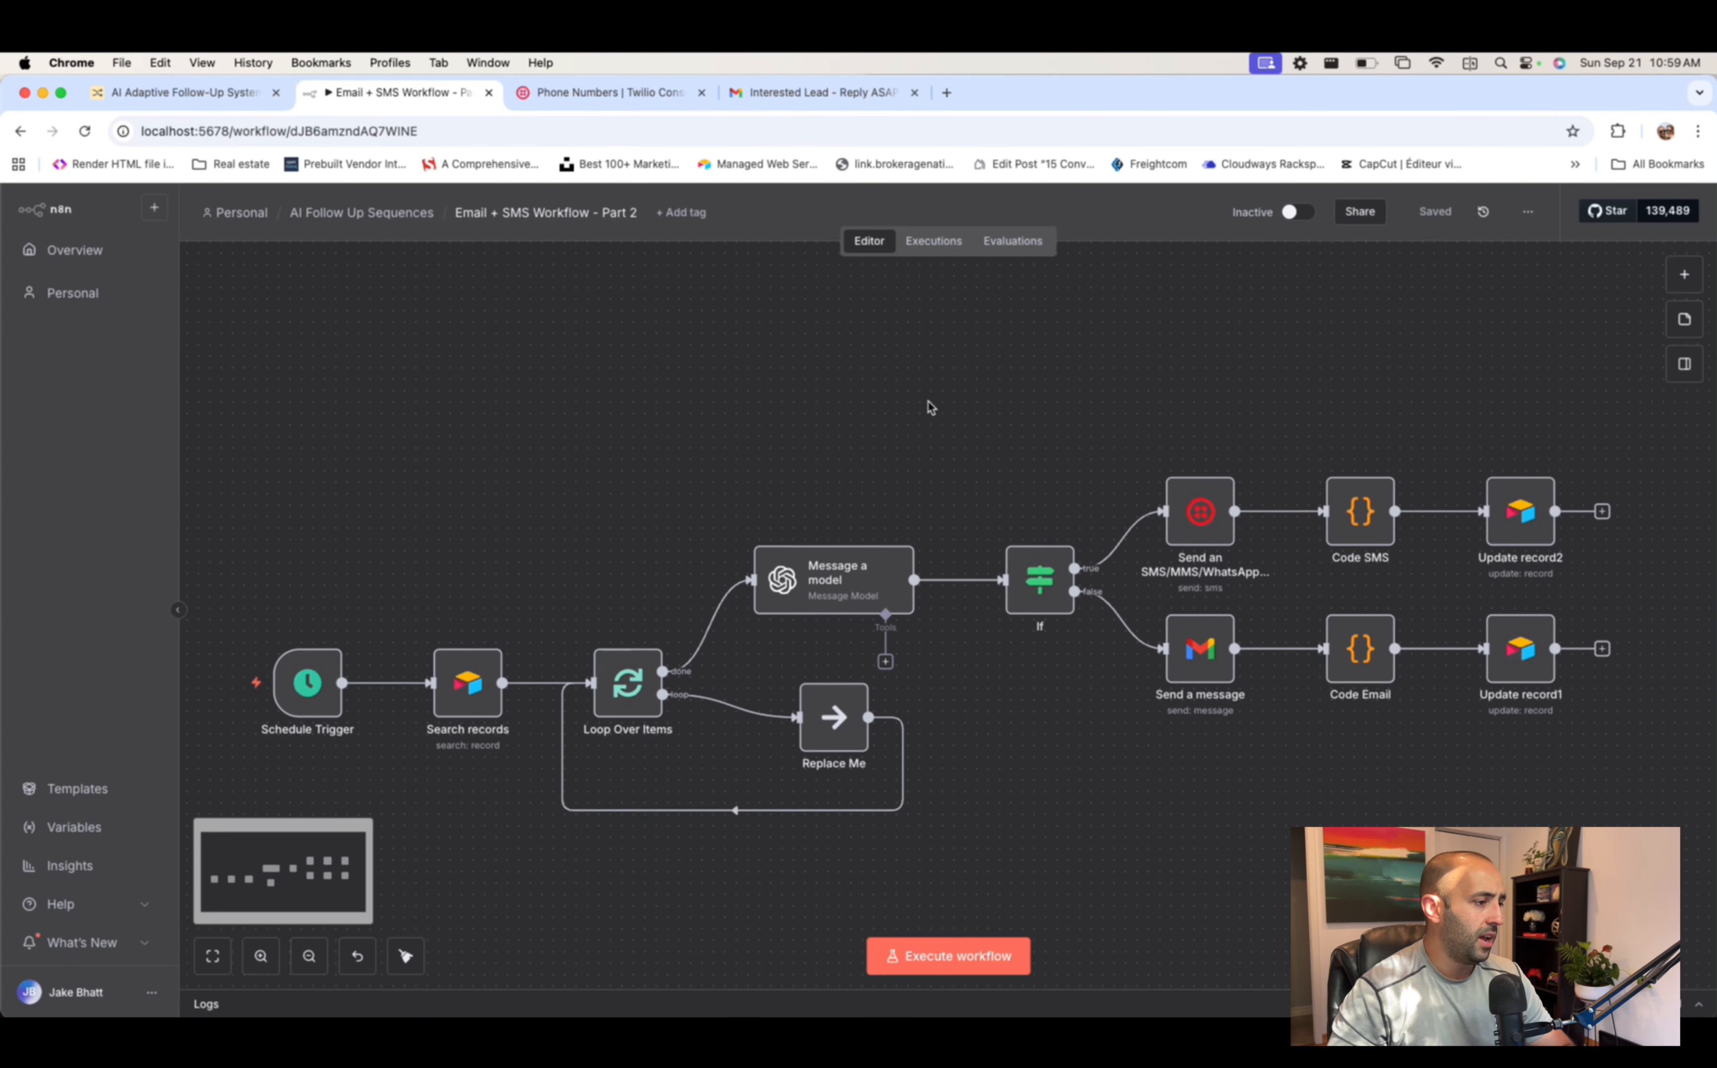
double_click(1351, 482)
scroll(706, 593, down, 1)
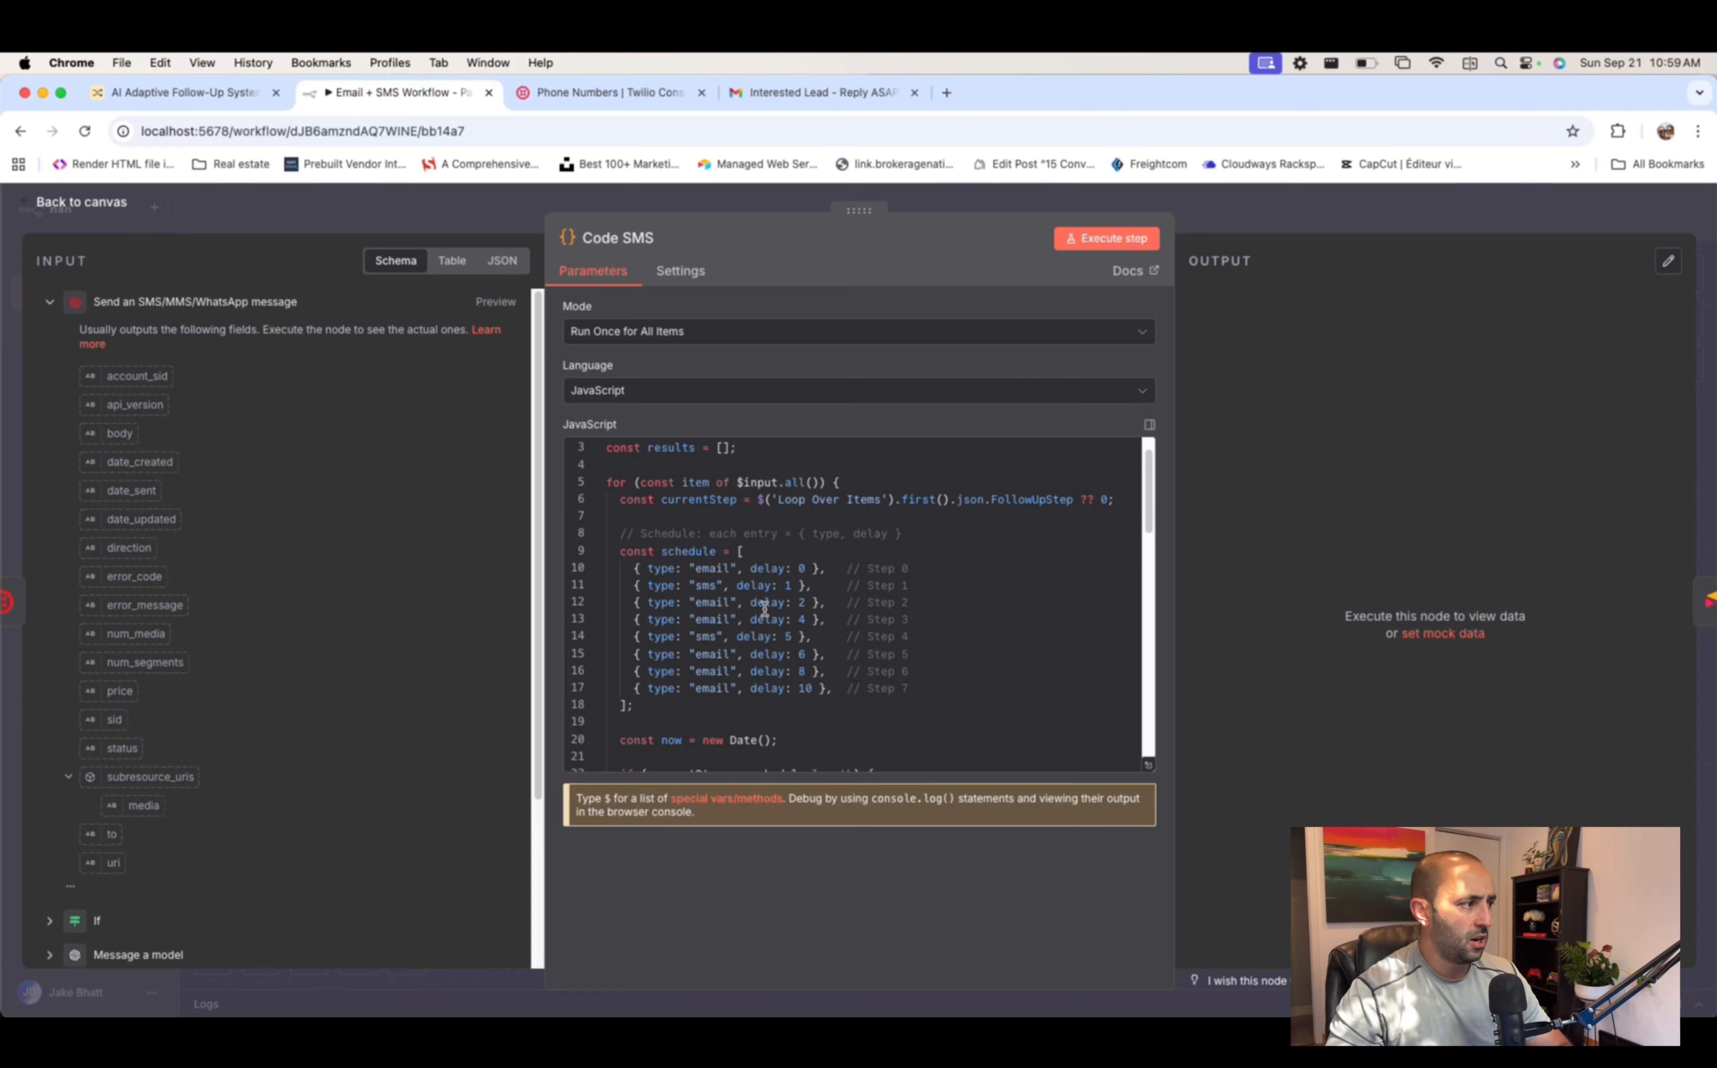
click(1428, 213)
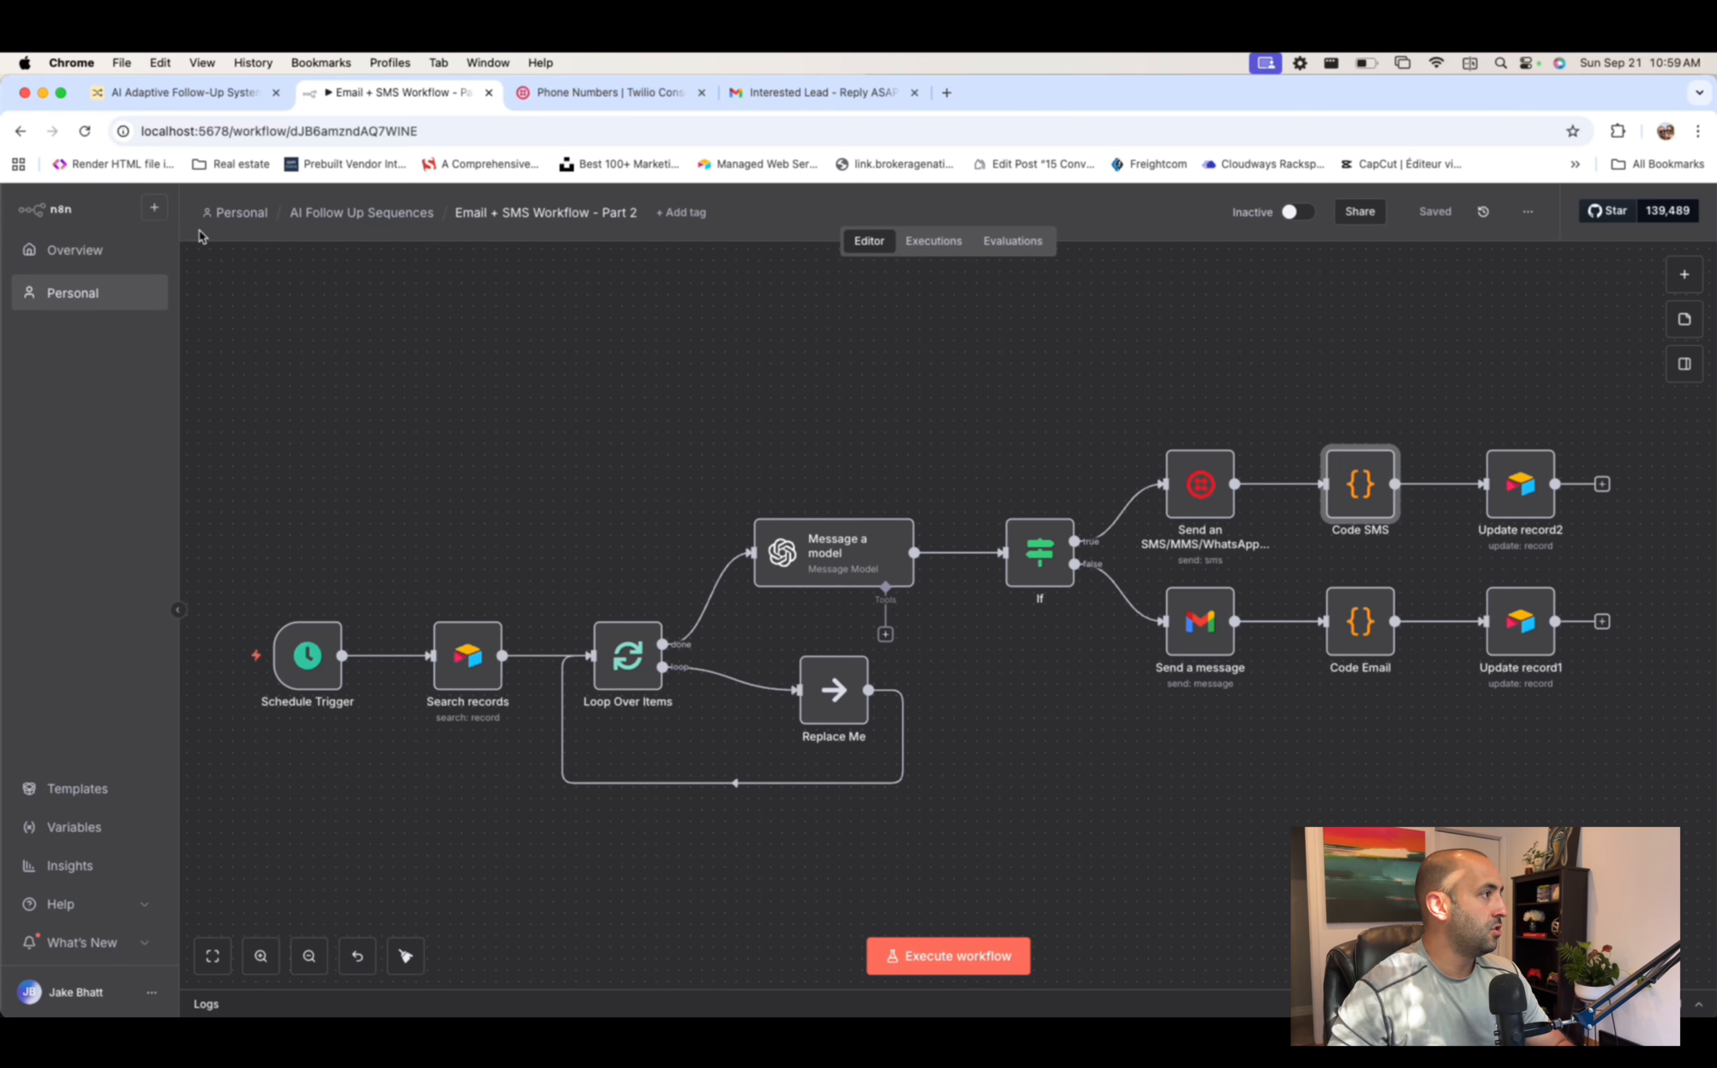
- Look over the SMS Response Handler workflow, then reopen My workflow 3 from Overview
click(329, 216)
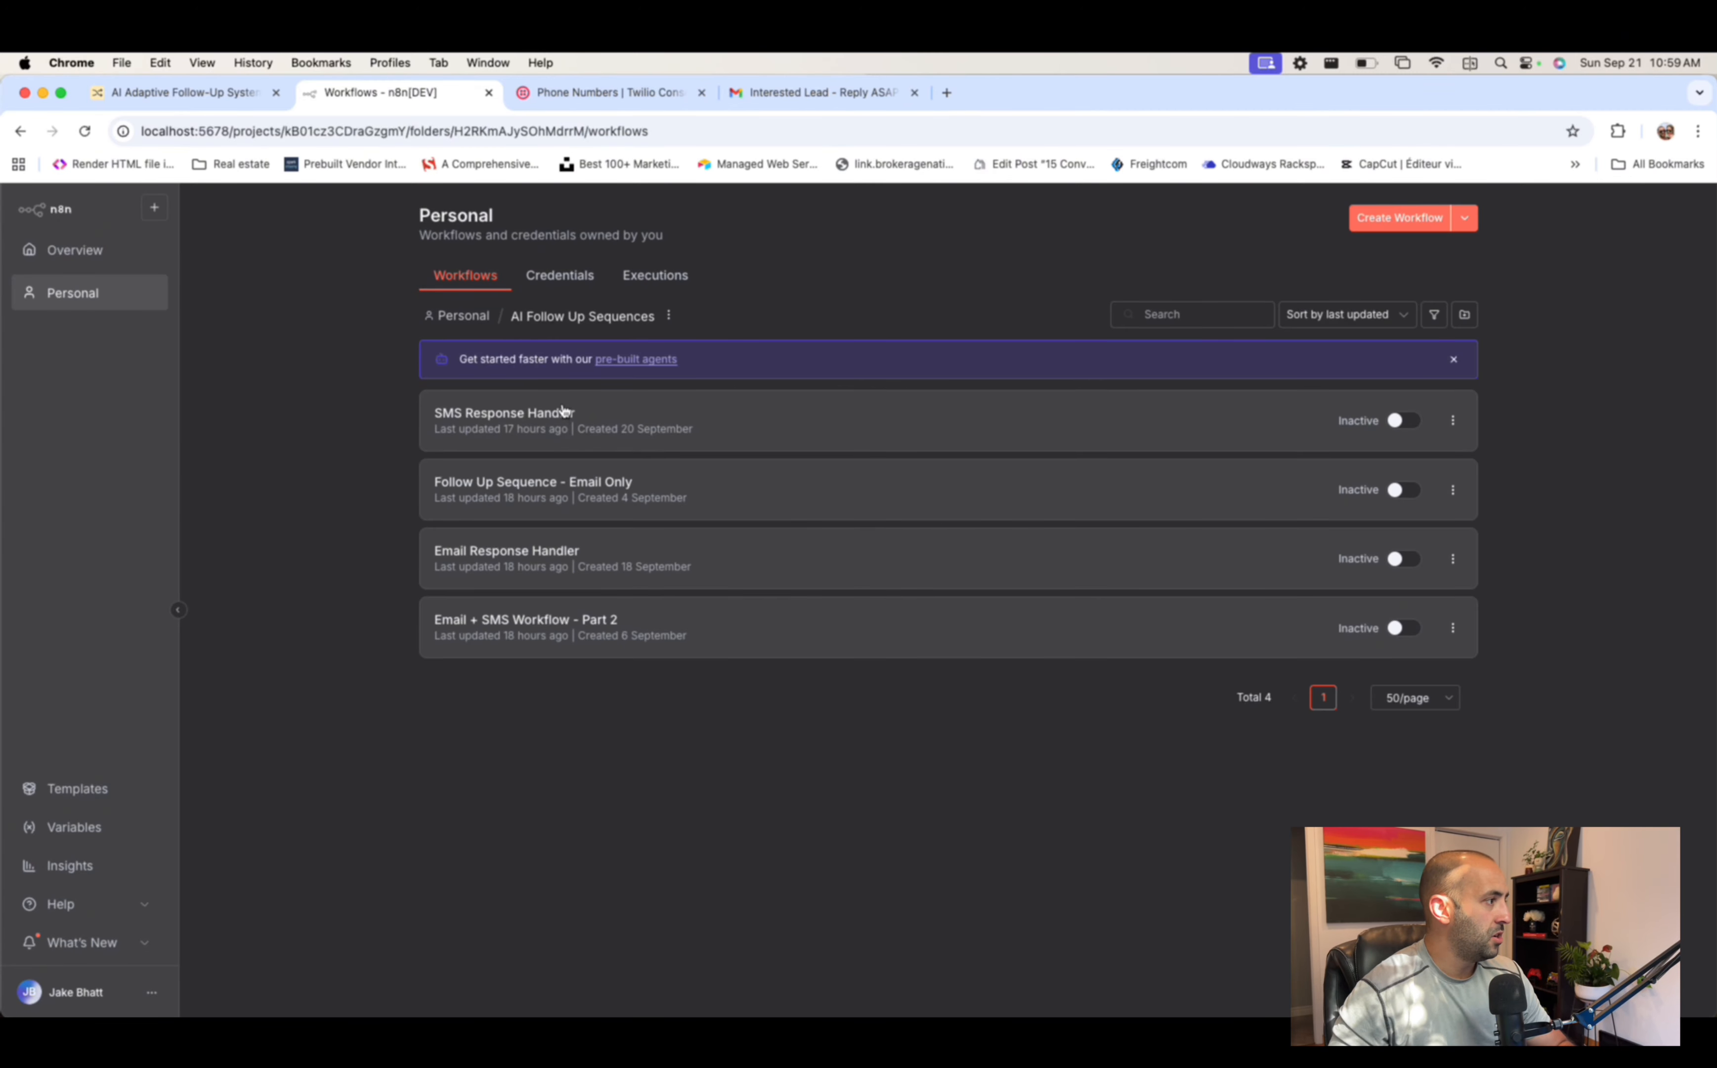
click(562, 410)
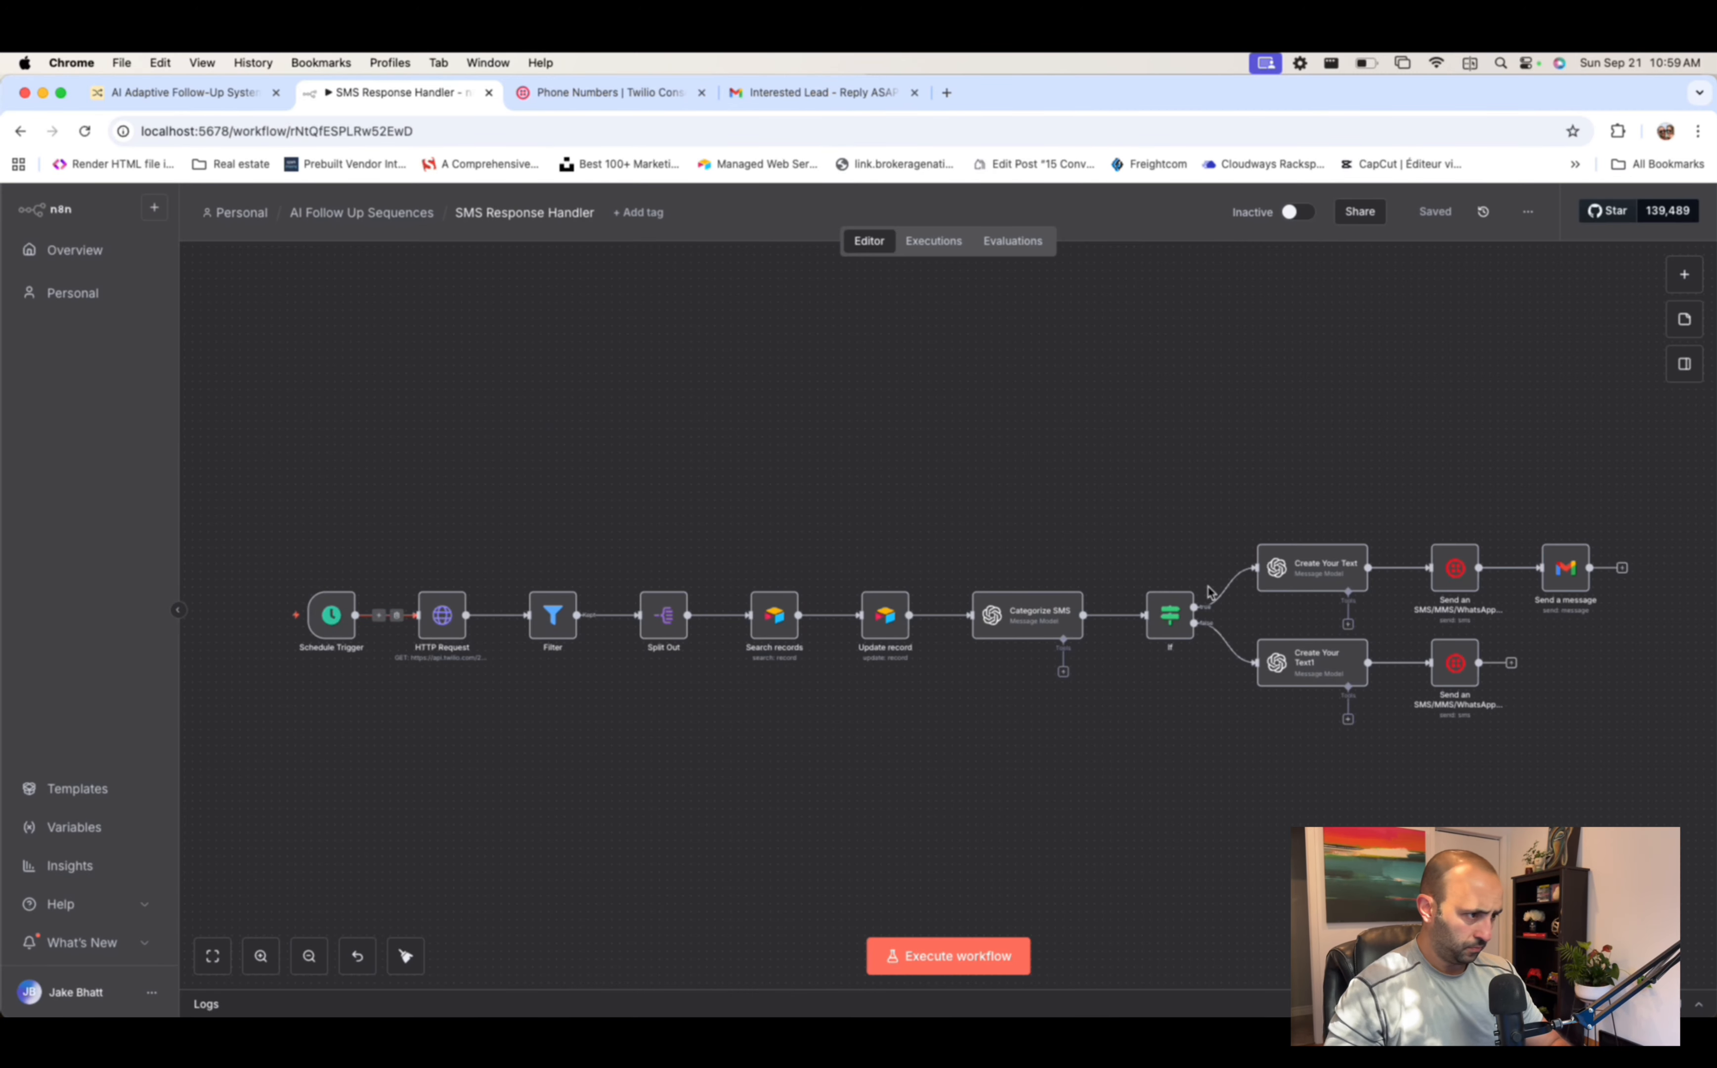
click(20, 131)
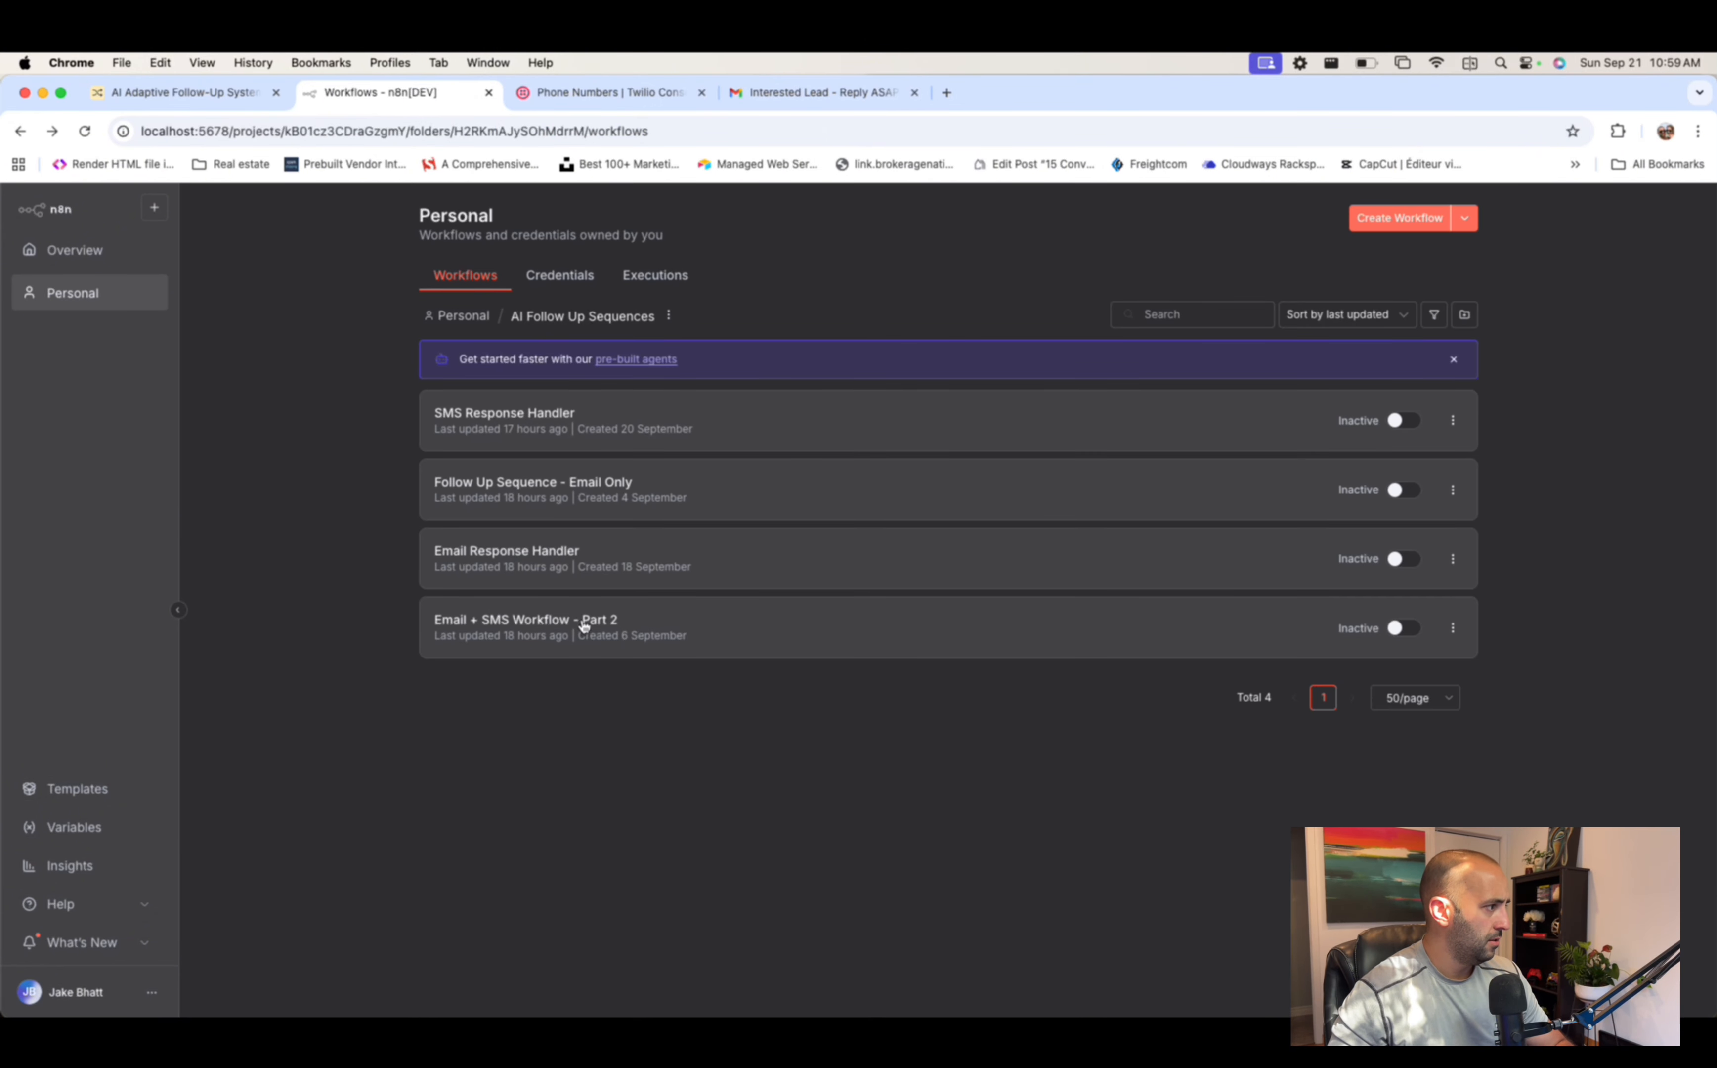
click(19, 131)
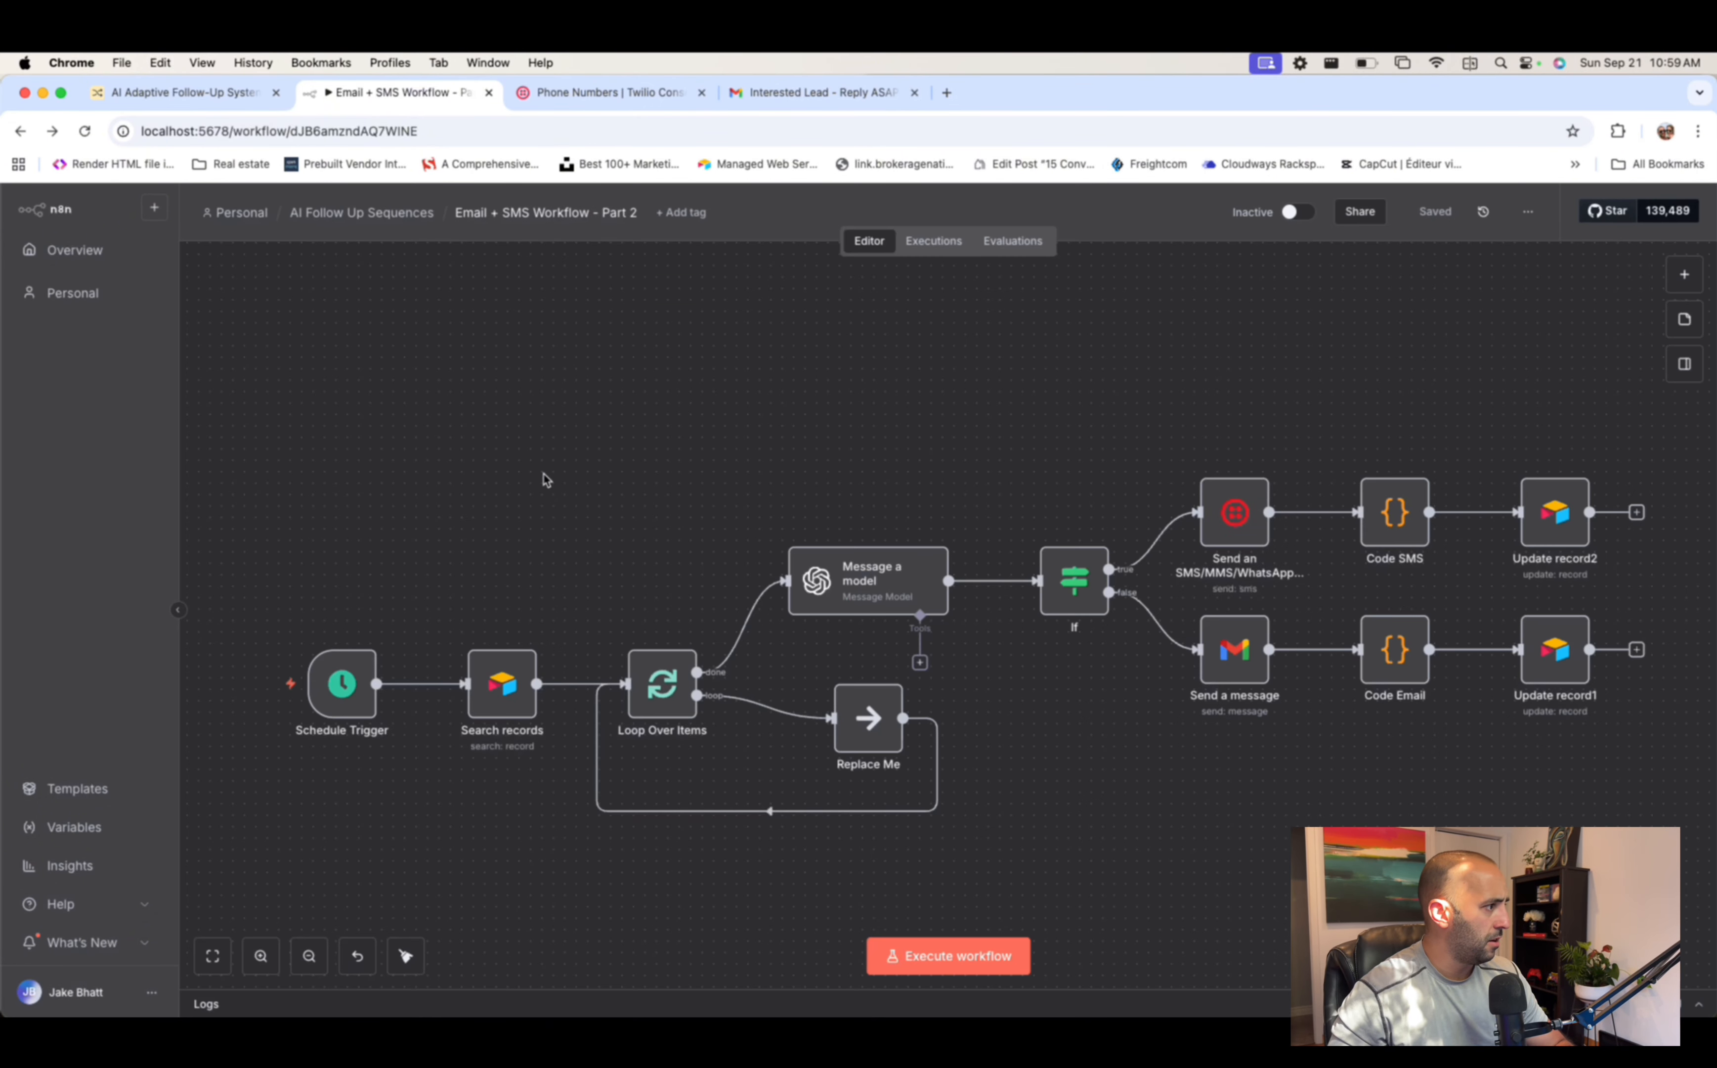
click(84, 256)
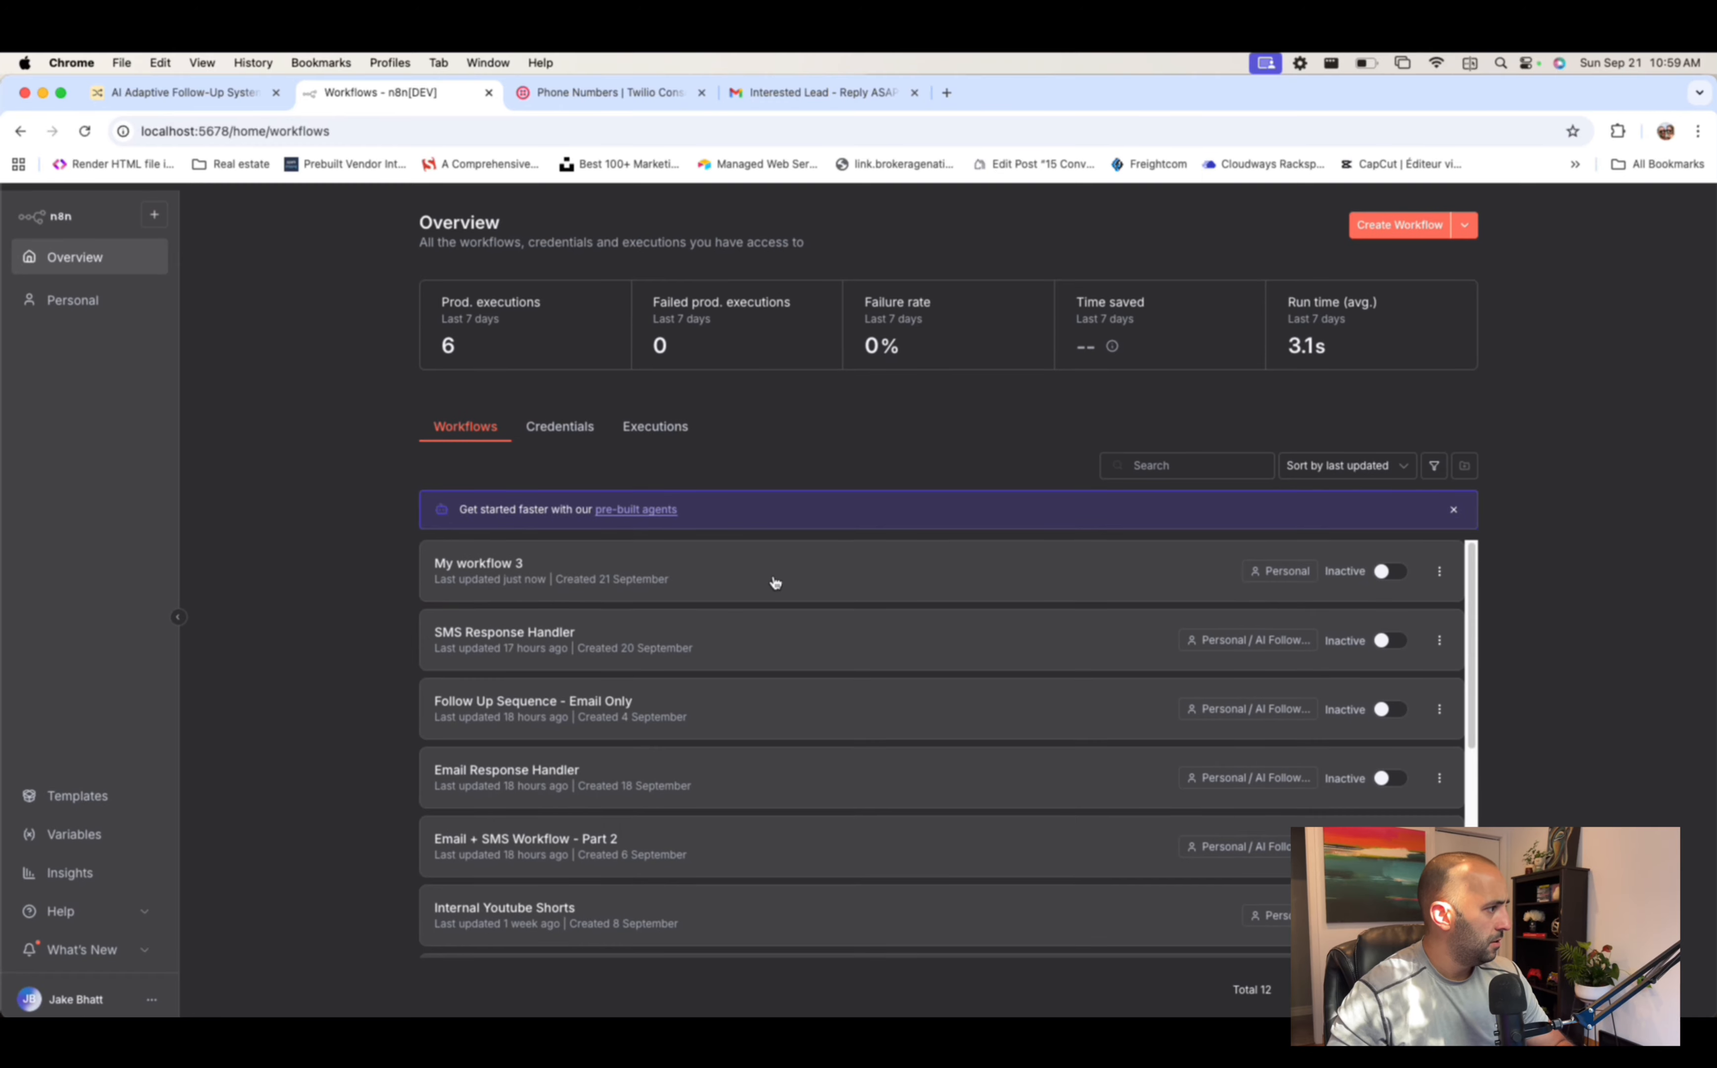
click(656, 564)
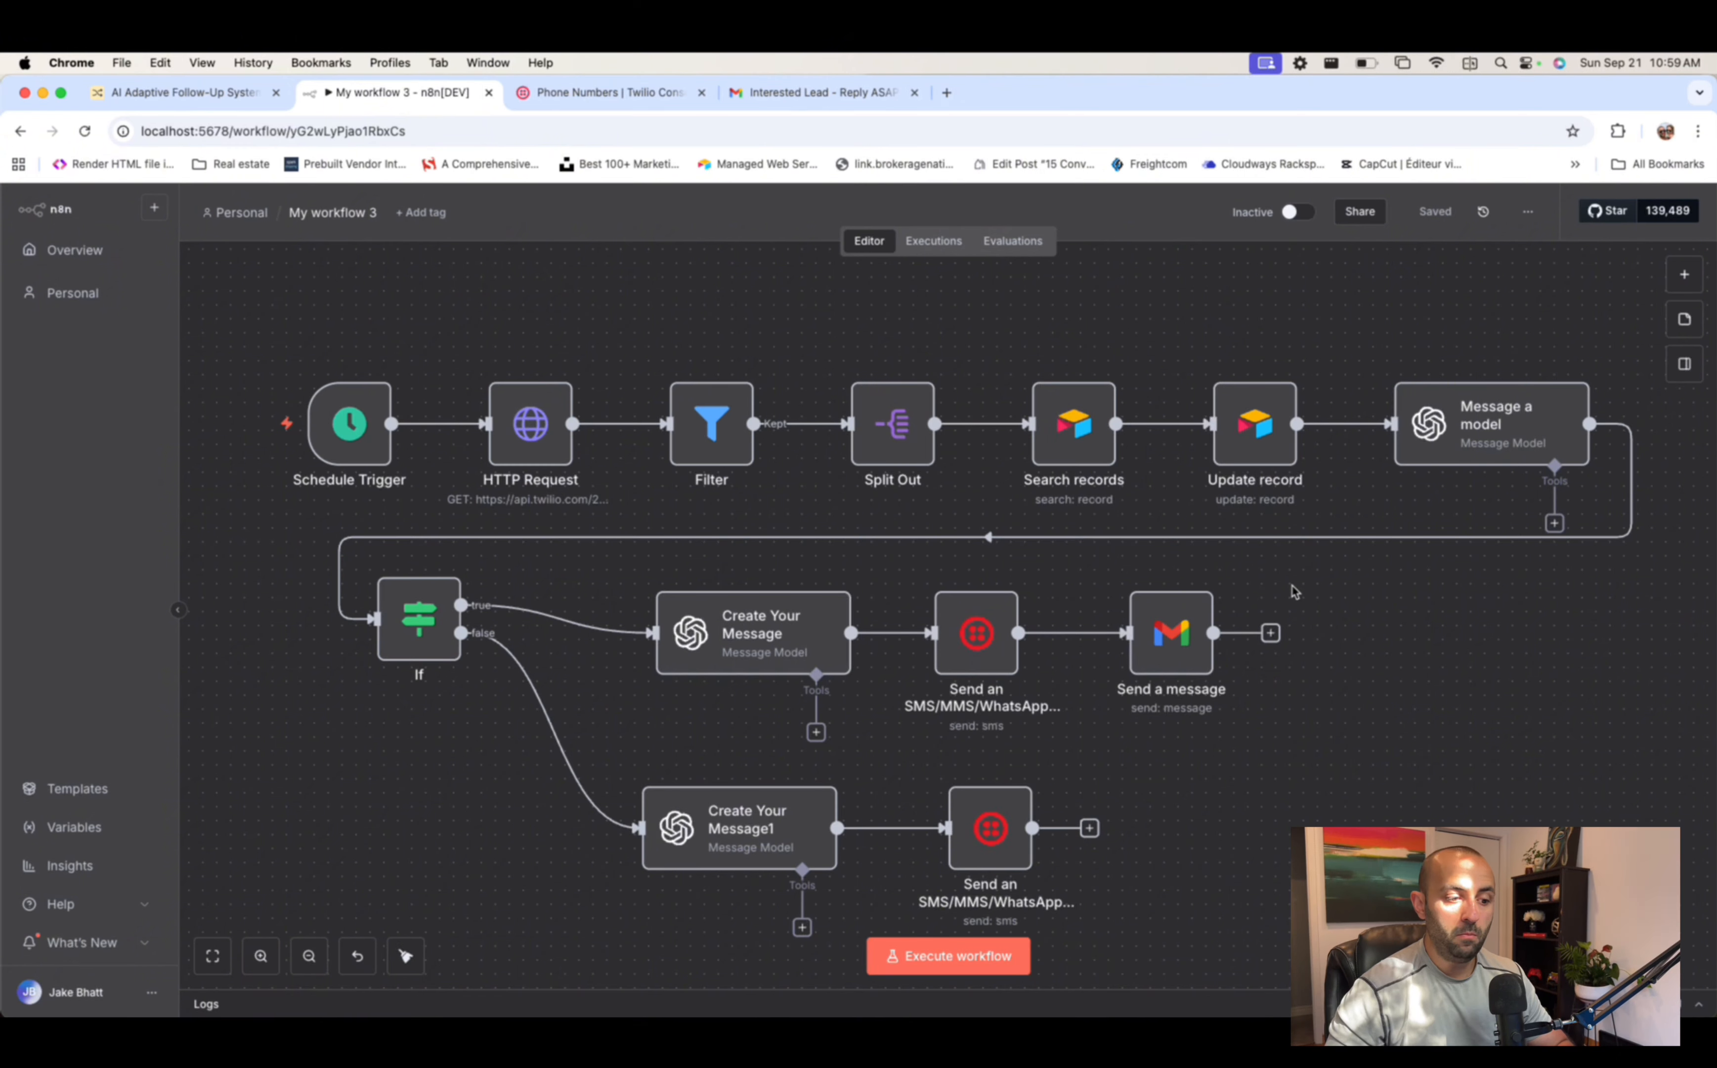
- Nudge Create Your Message, Create Your Message1 and the lower SMS node into alignment
scroll(1295, 591, down, 2)
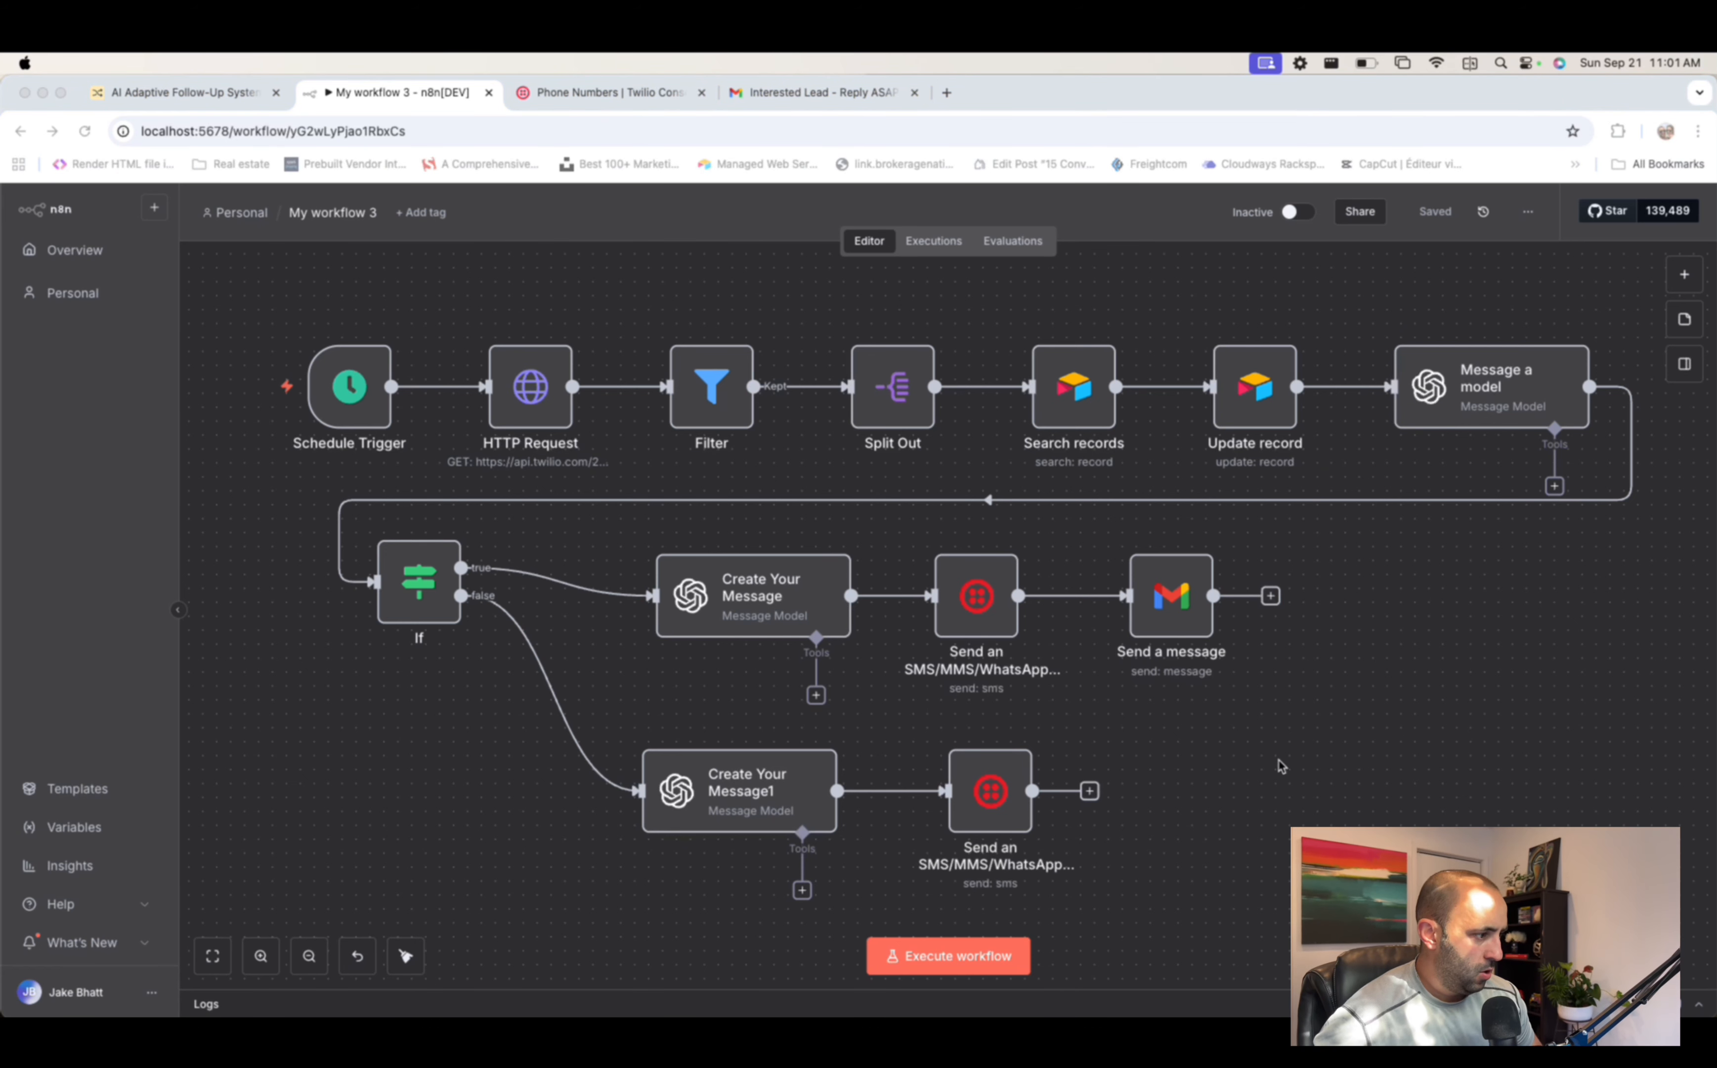
scroll(1184, 705, down, 1)
scroll(1144, 829, up, 1)
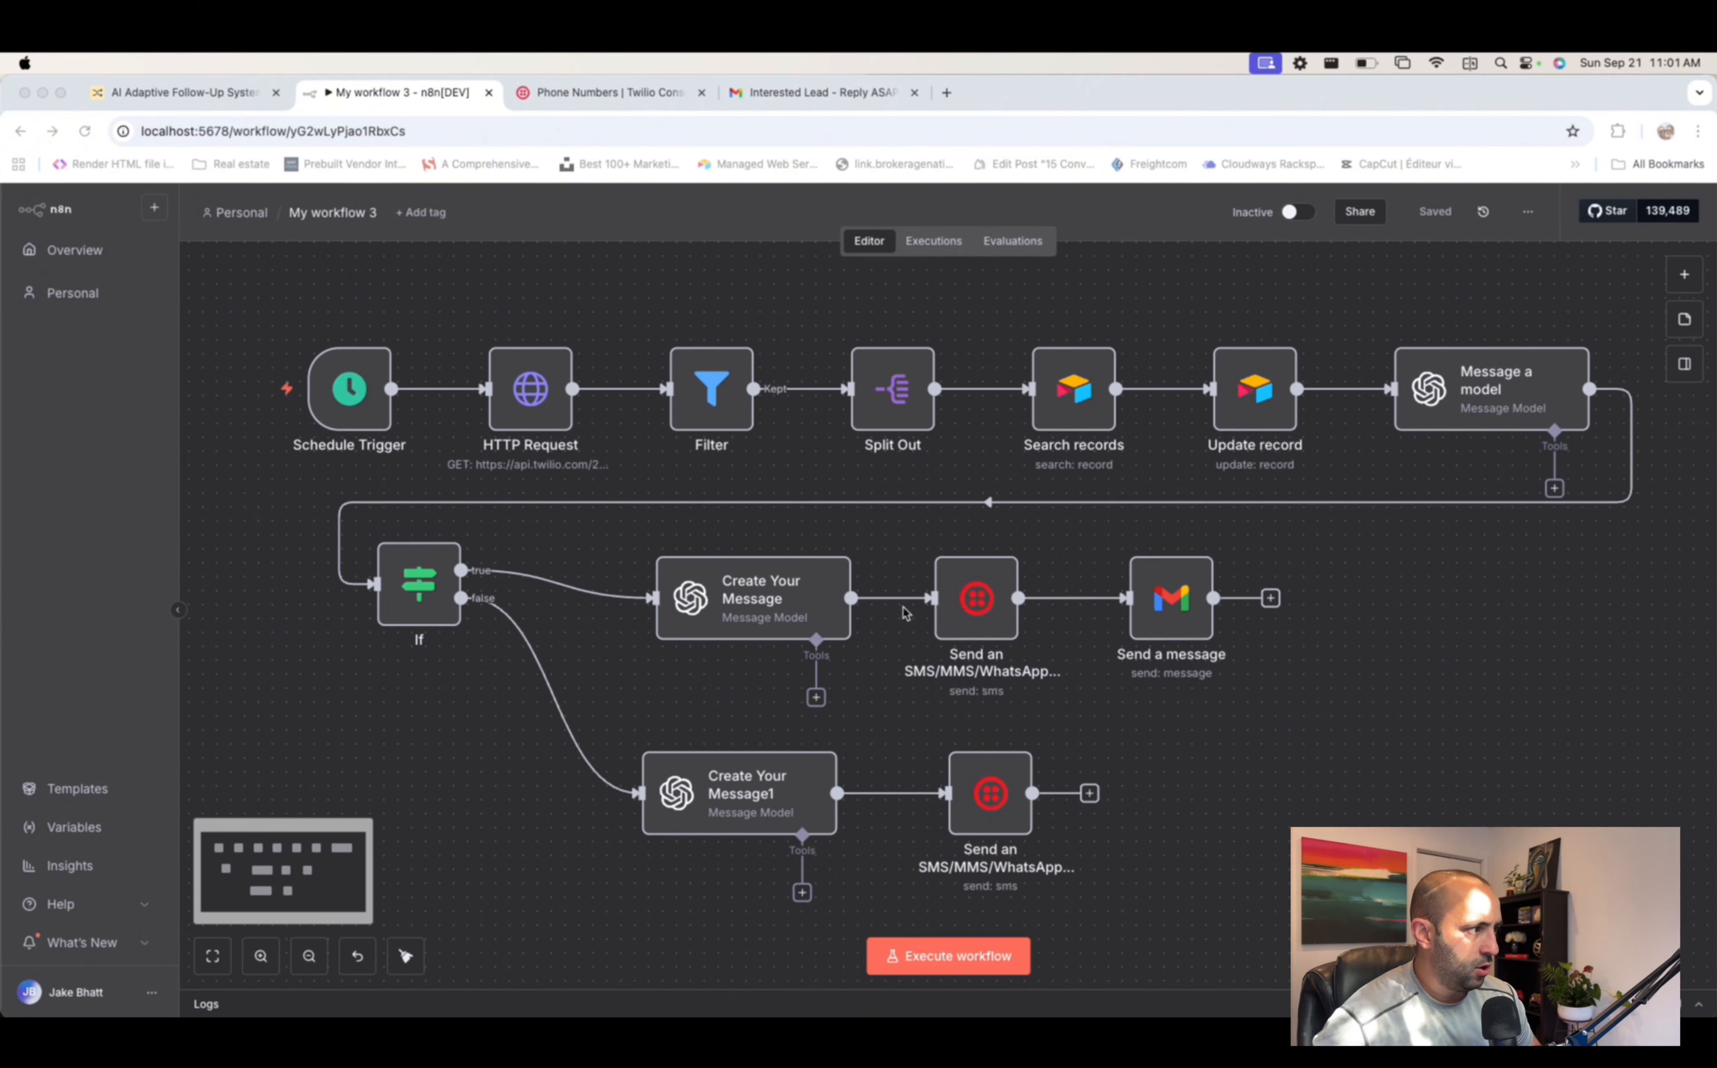
drag(776, 785, 777, 757)
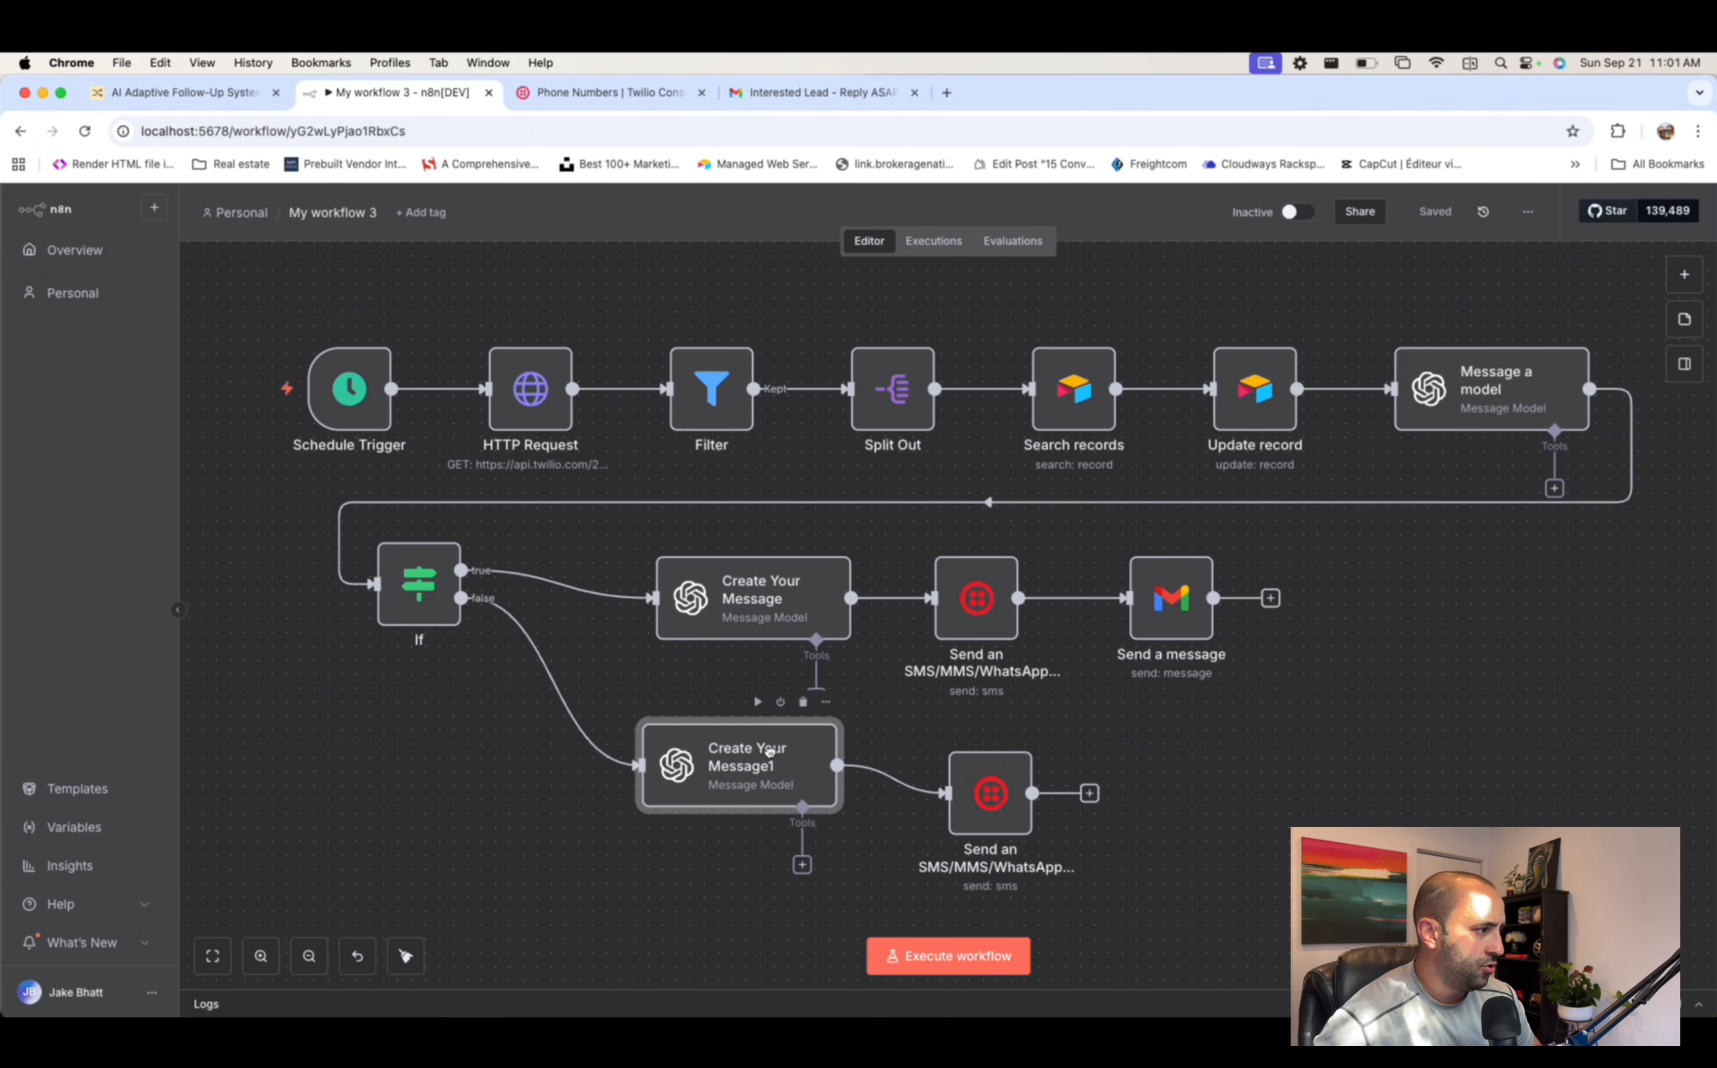
drag(983, 789, 962, 770)
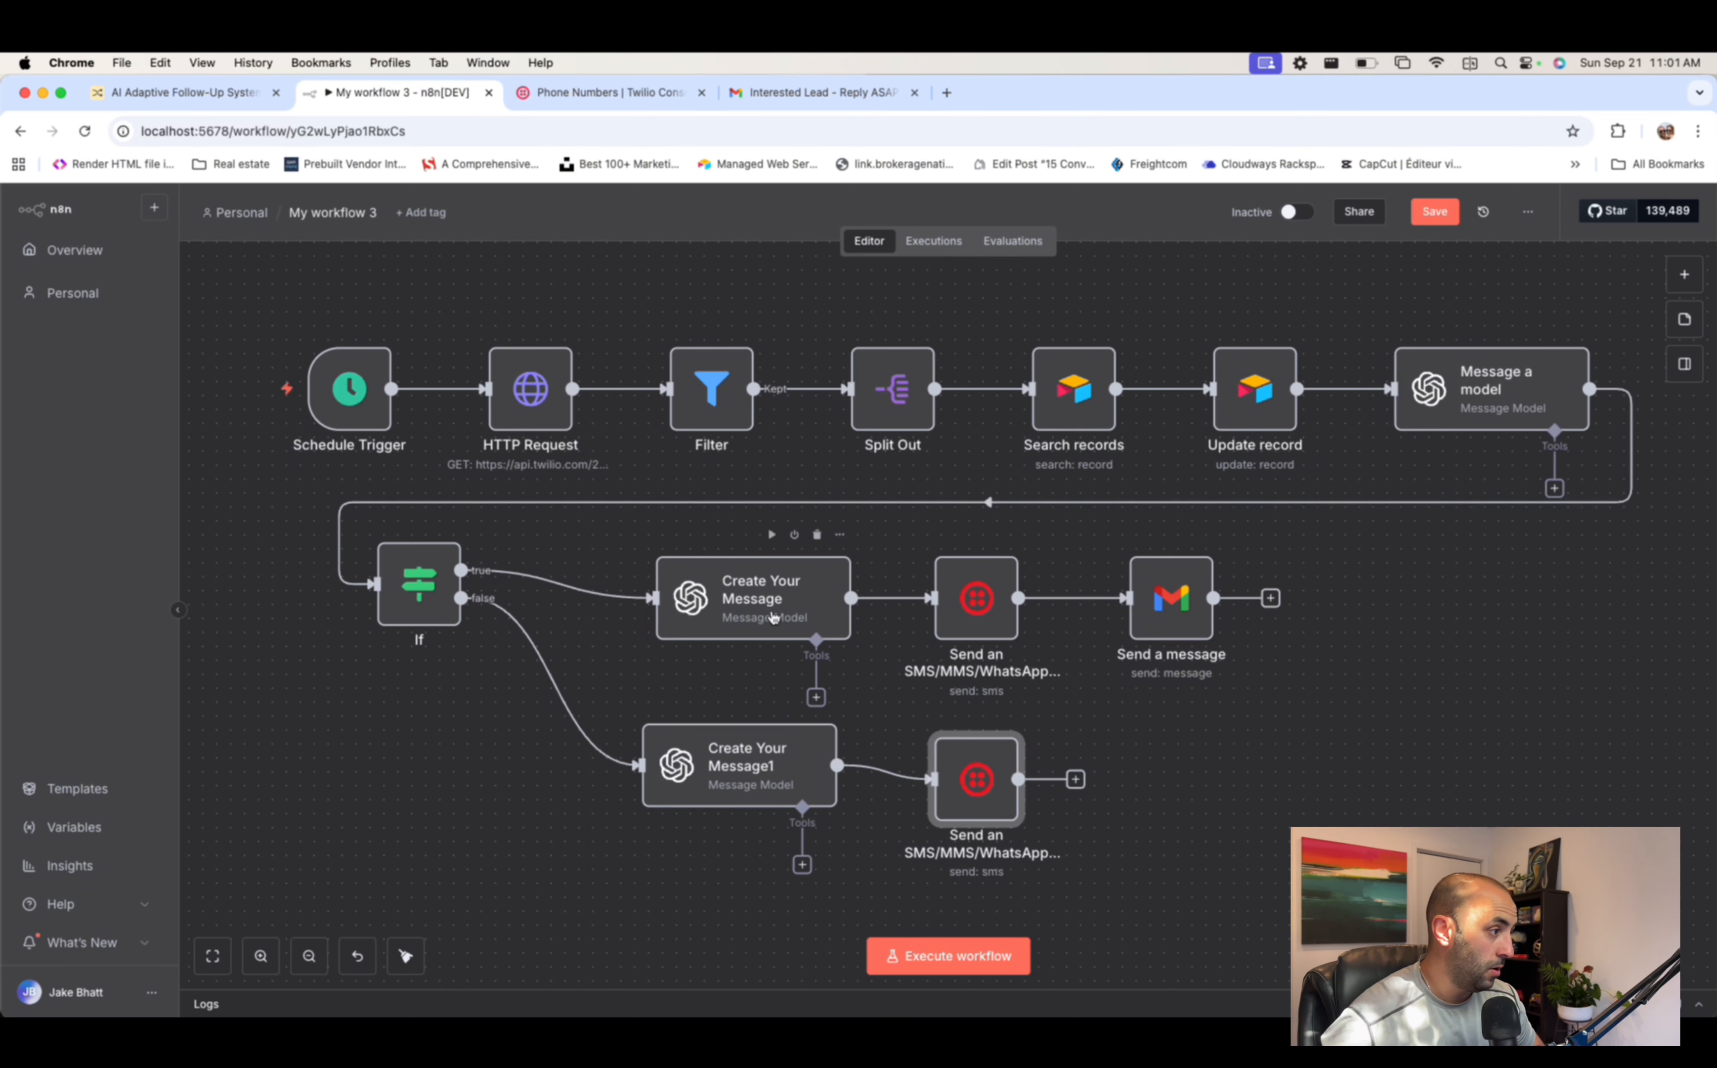
drag(753, 623, 726, 623)
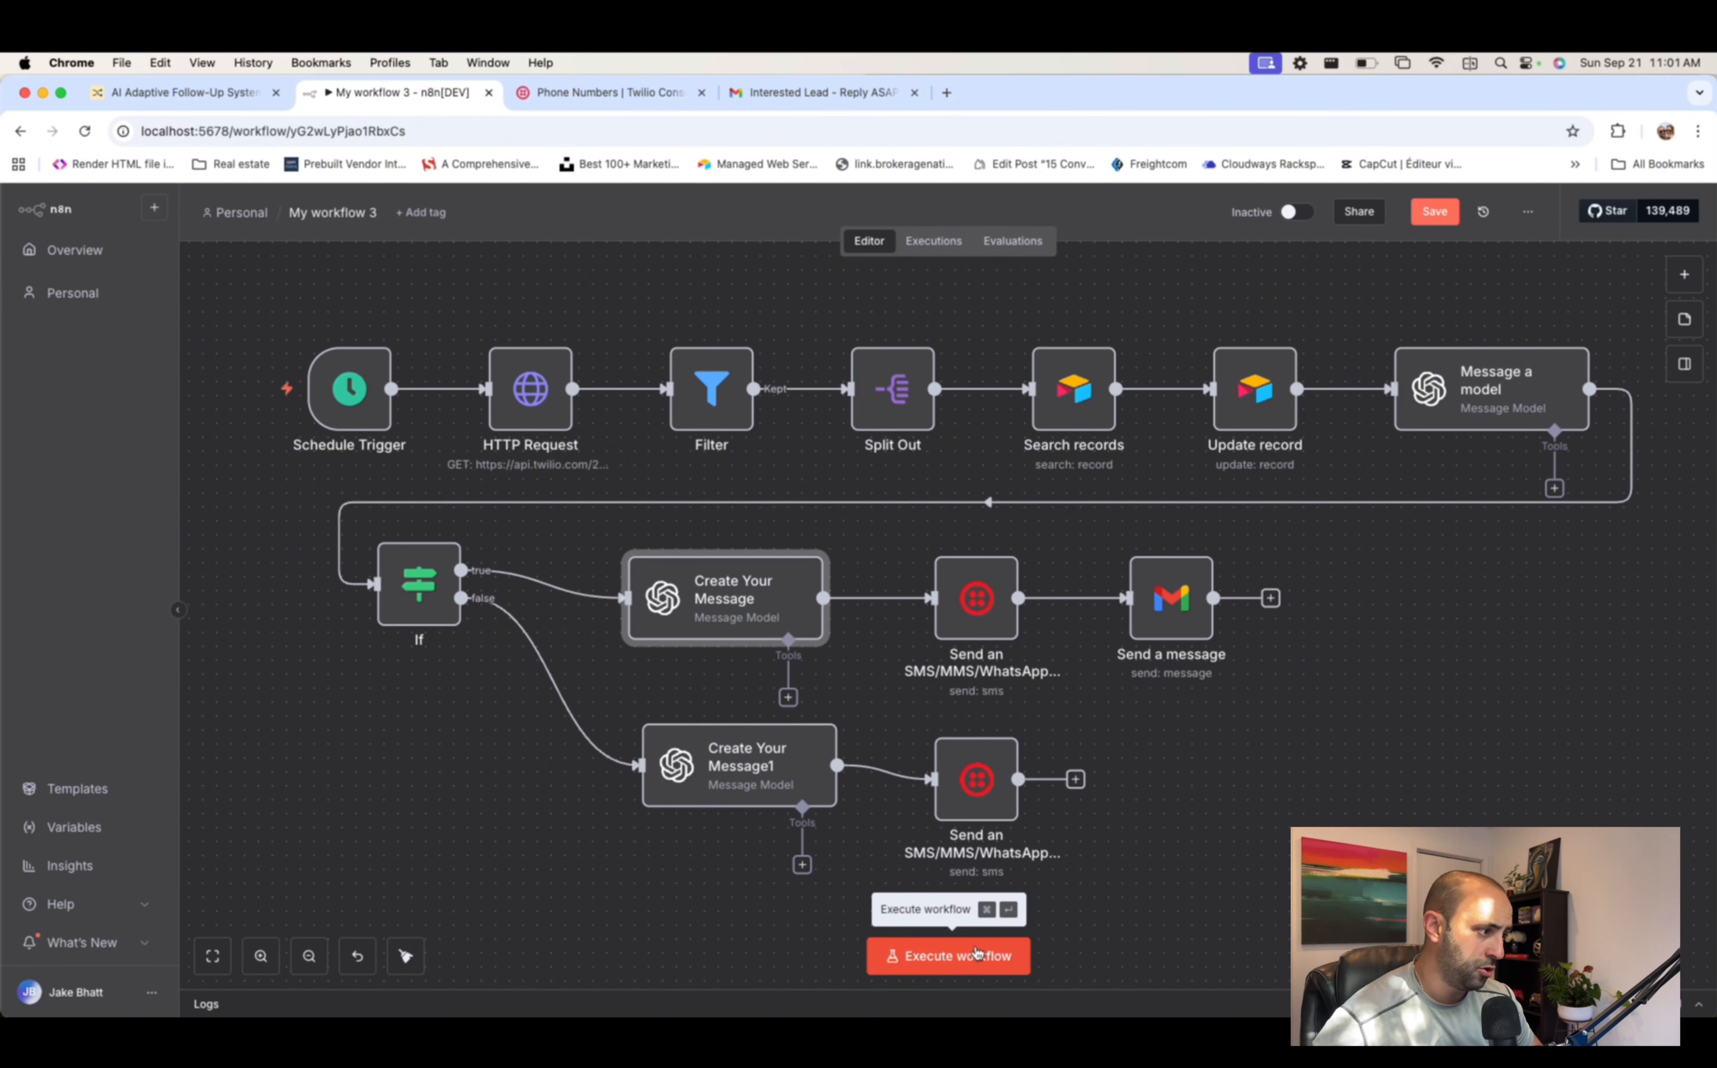
- Execute the full workflow
scroll(969, 879, down, 1)
scroll(969, 879, up, 1)
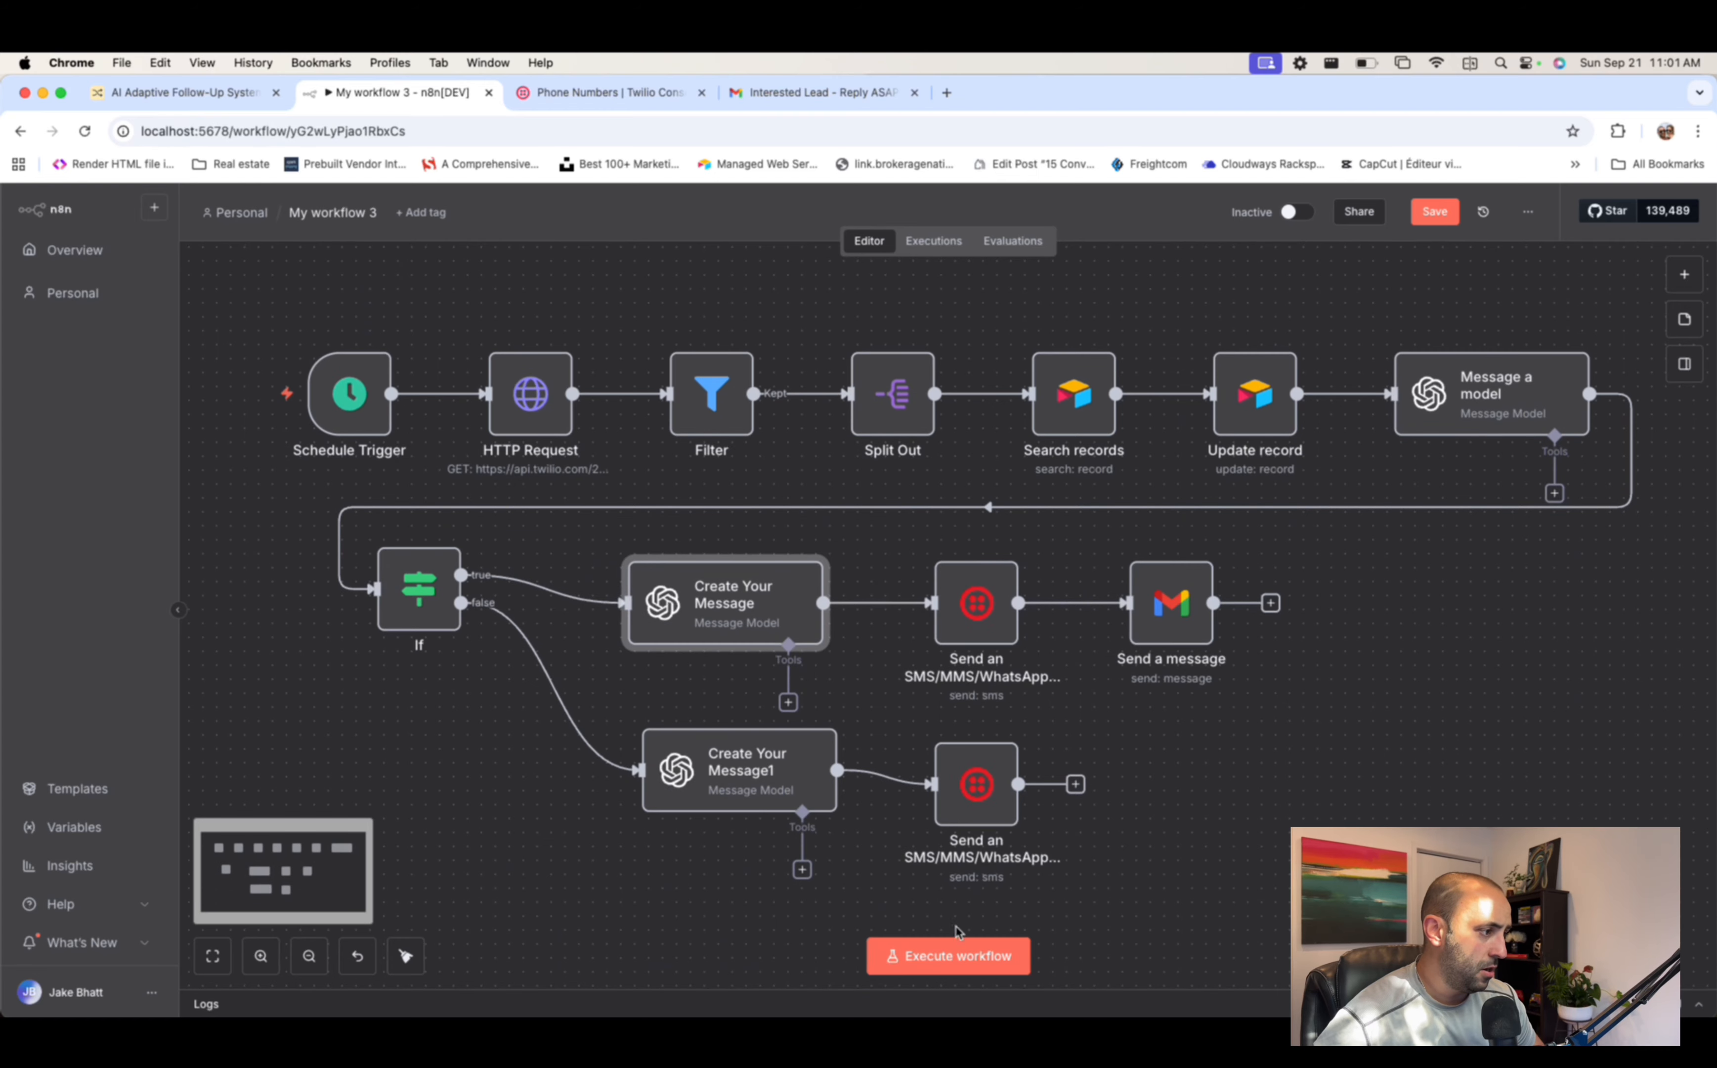
click(950, 955)
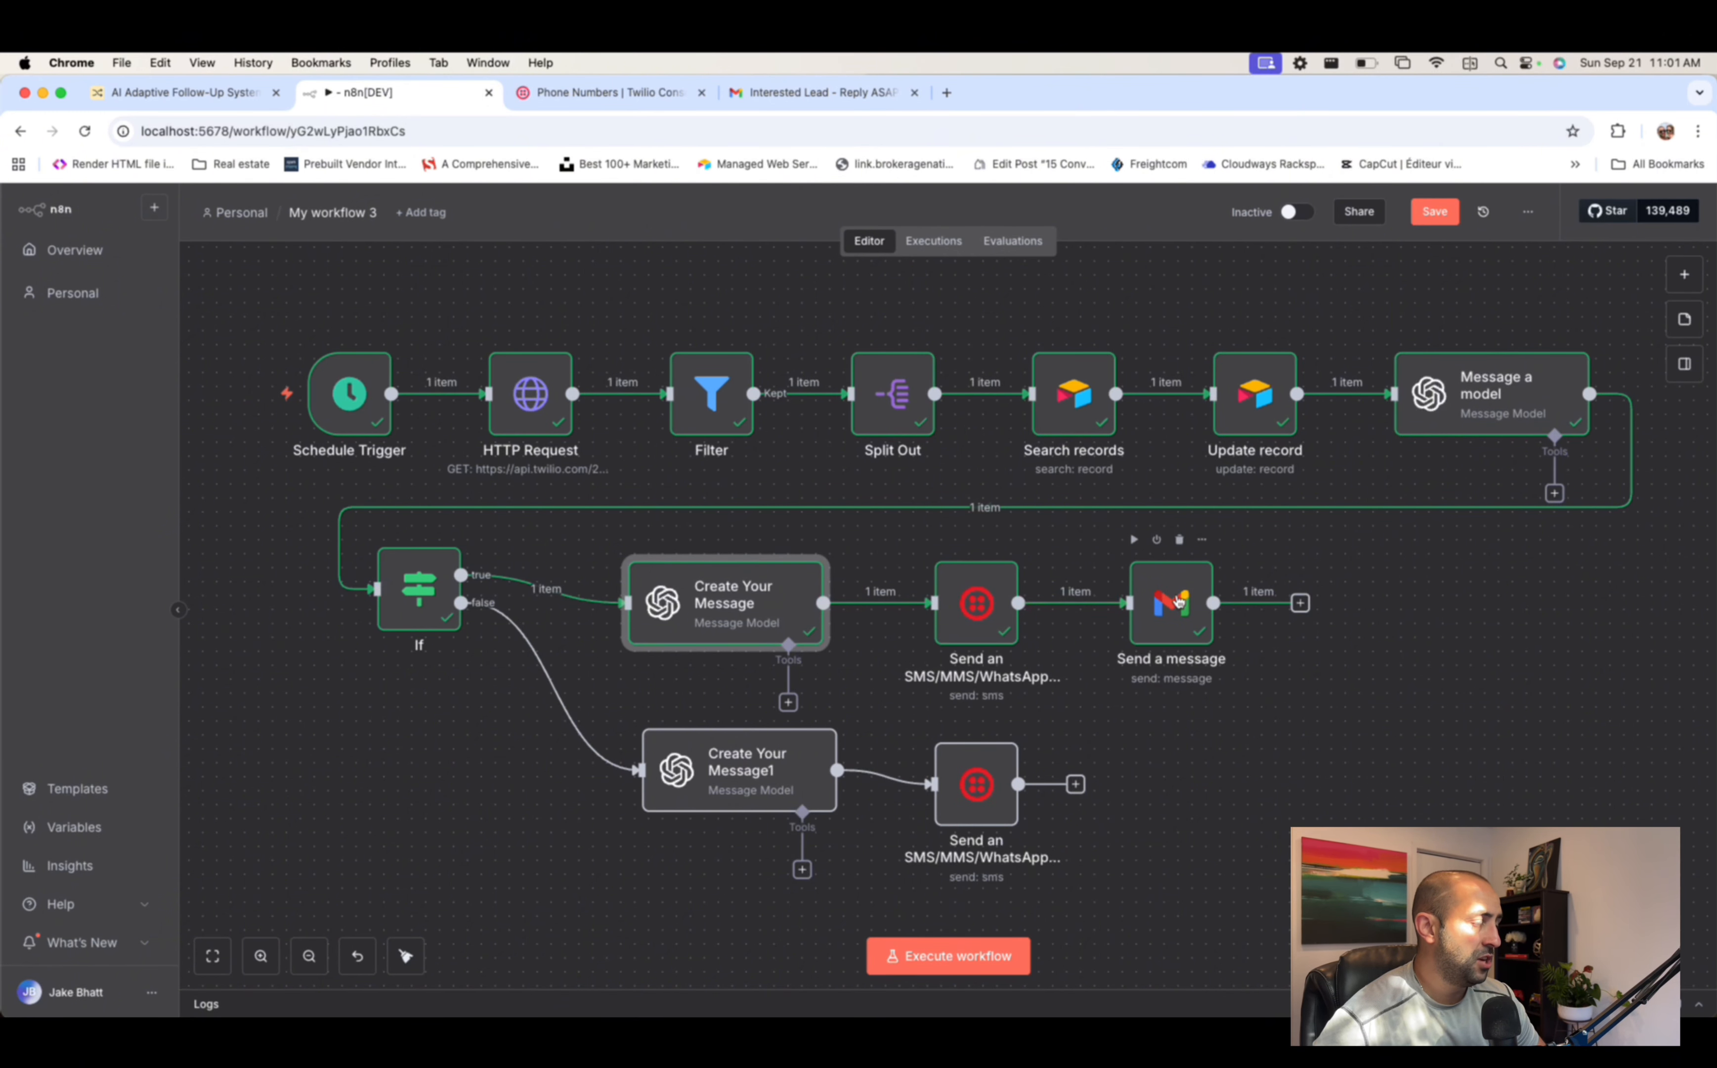
- Check the SMS node's output, lower Create Your Message1 and the SMS node, then view Gmail's lead alert
double_click(986, 608)
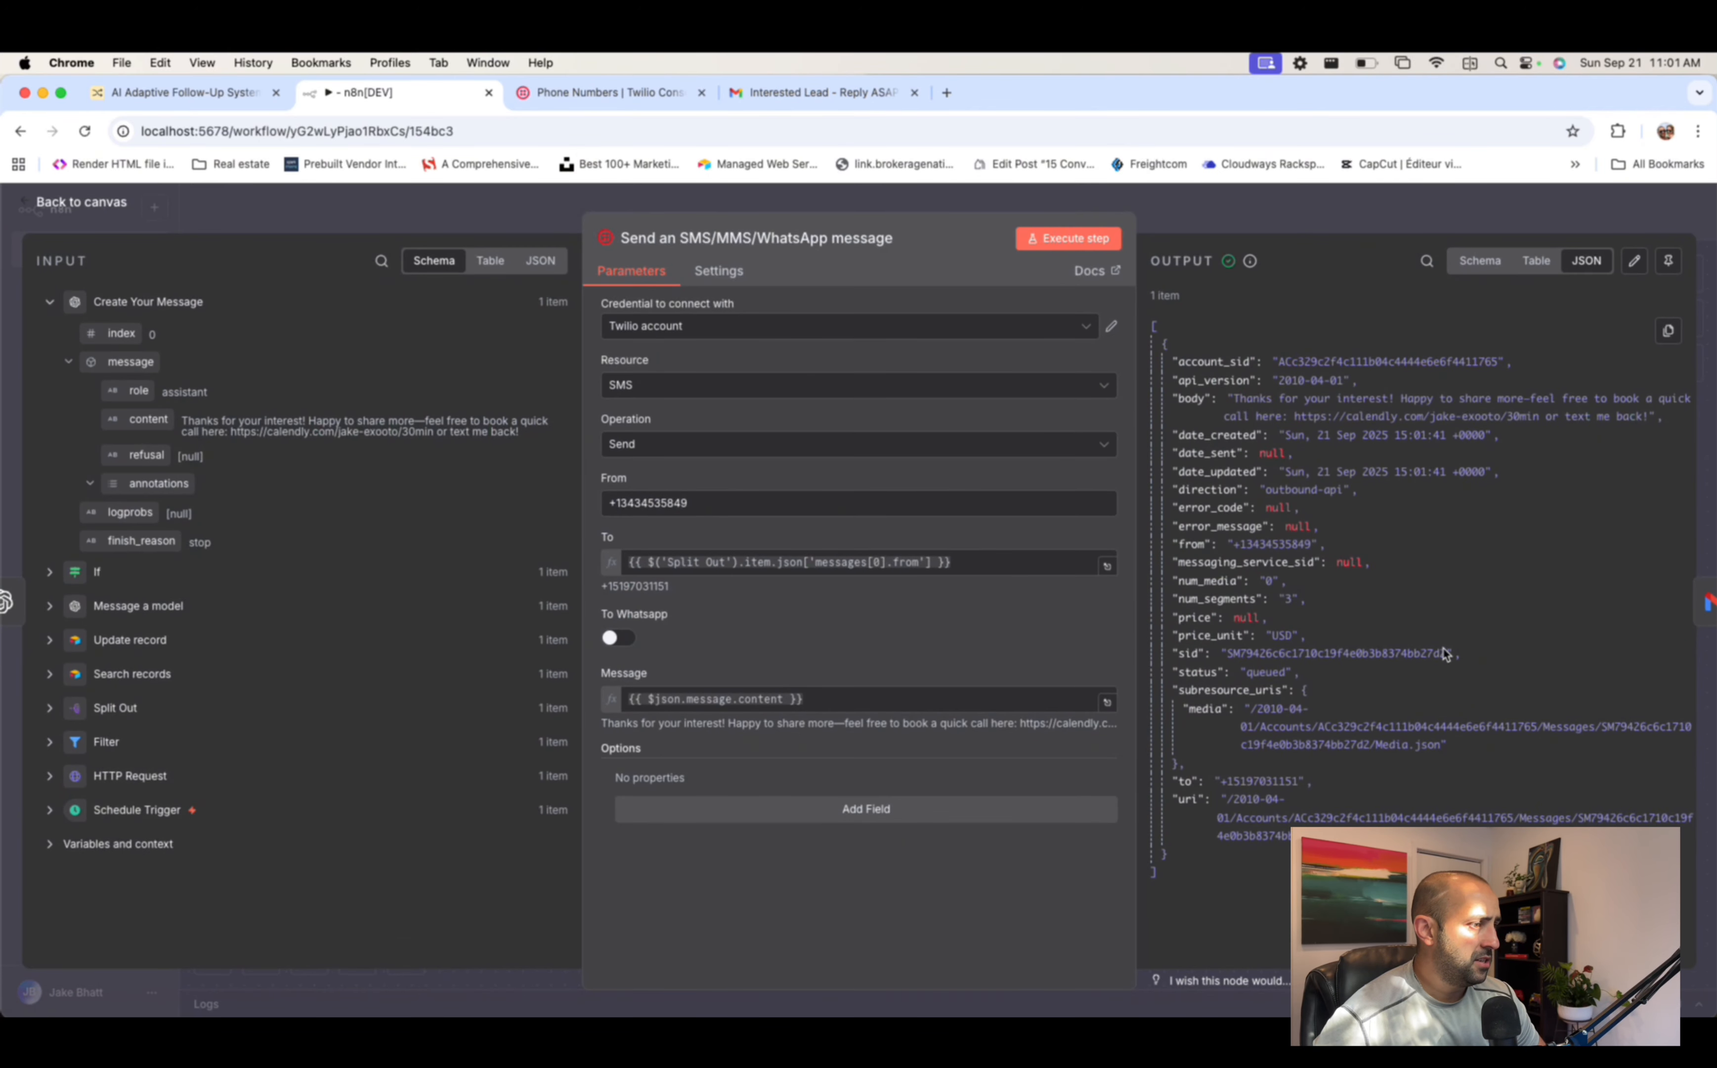
click(1325, 222)
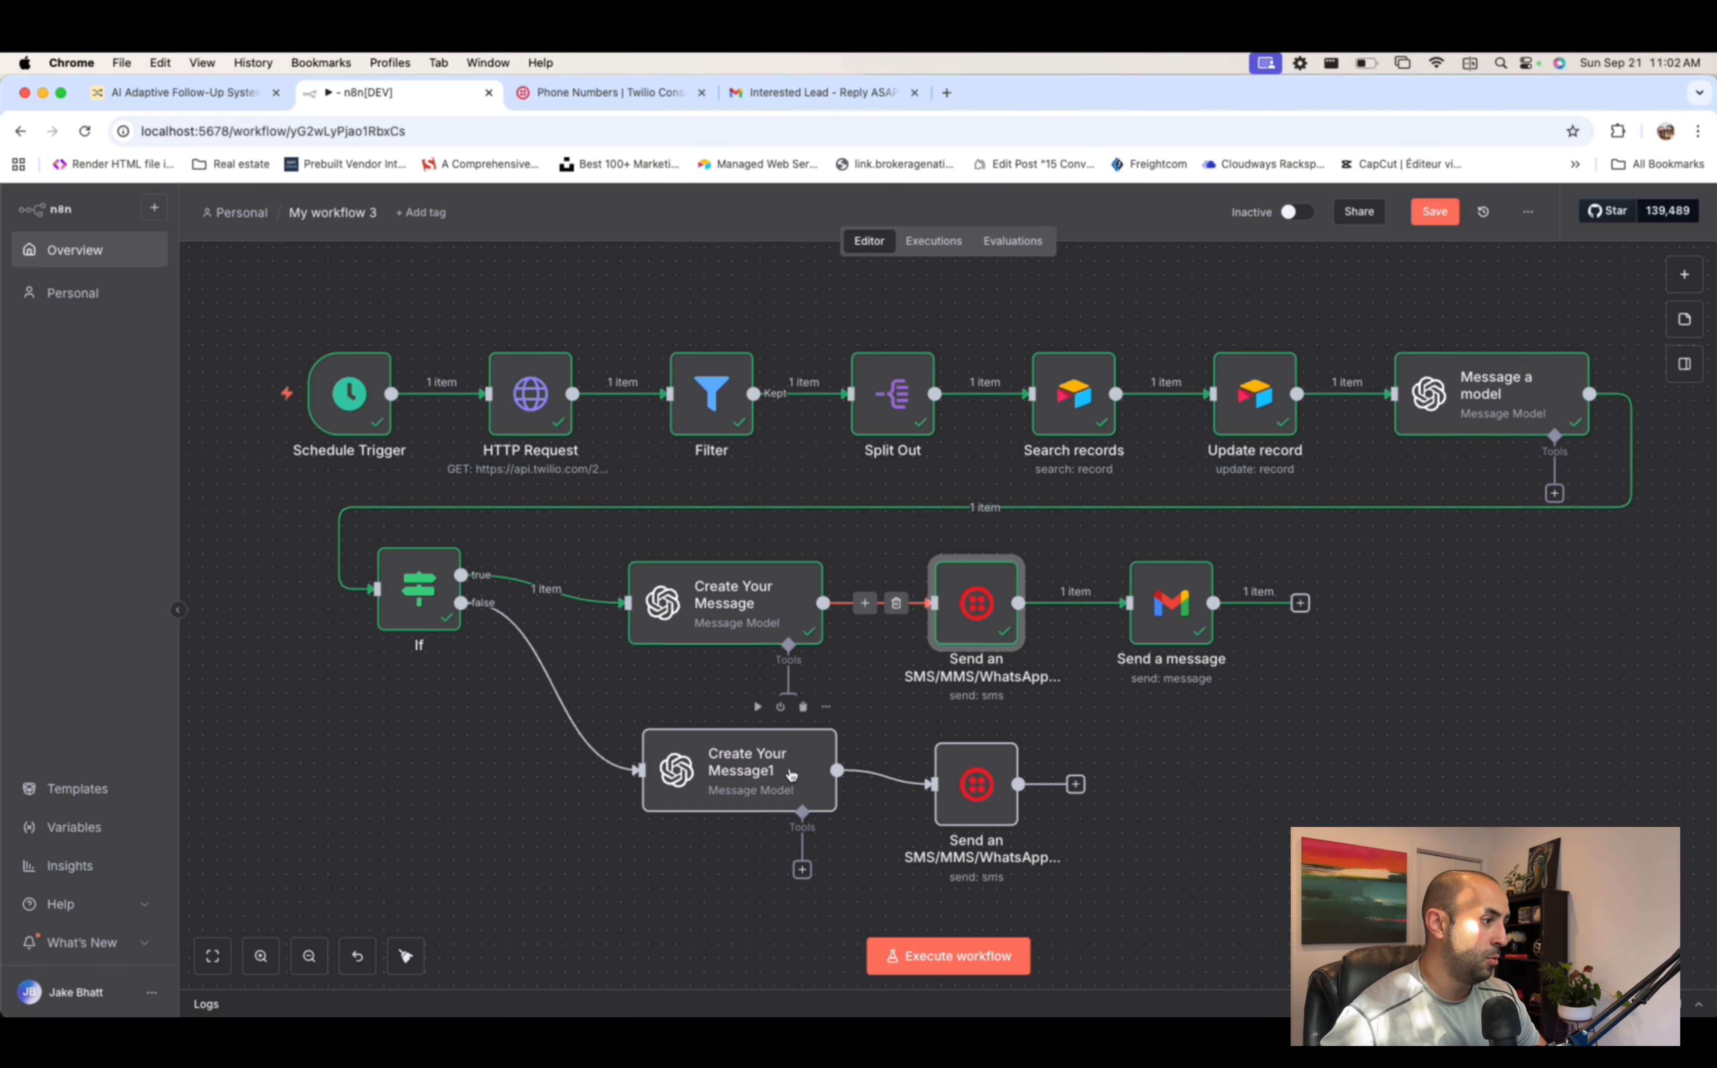
drag(792, 775, 792, 803)
drag(996, 780, 989, 794)
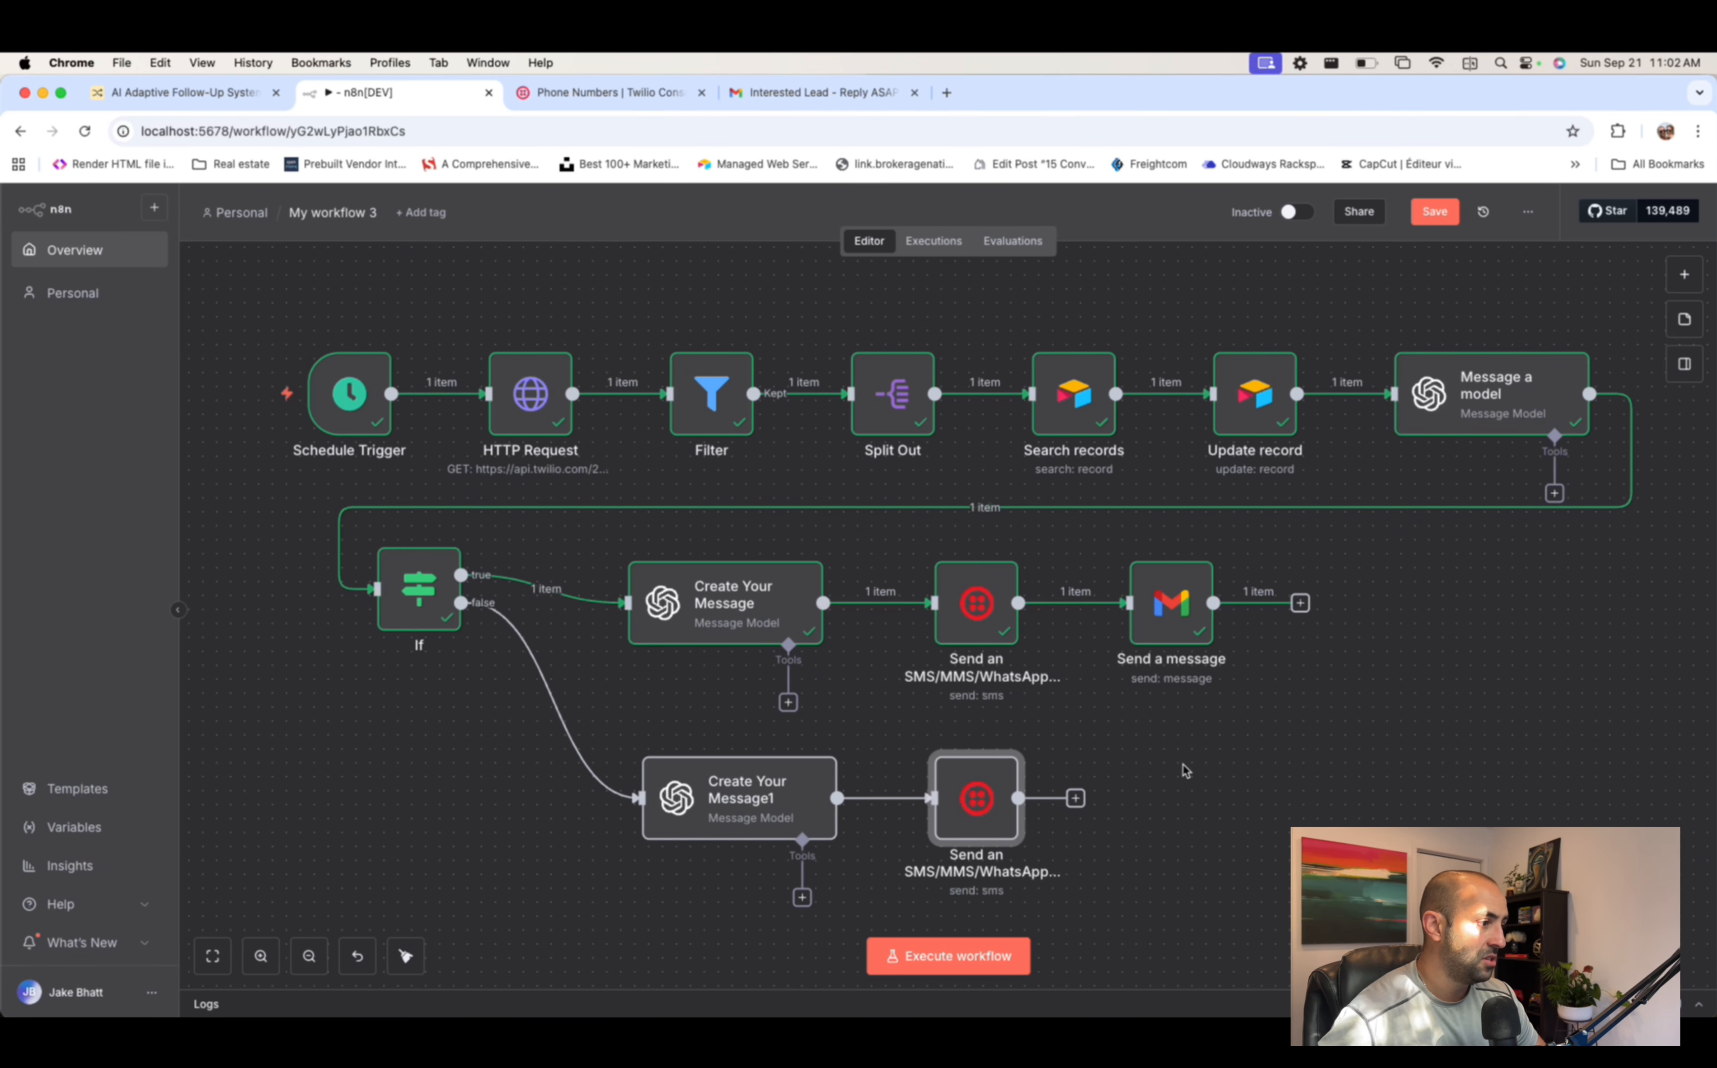
scroll(1187, 769, down, 2)
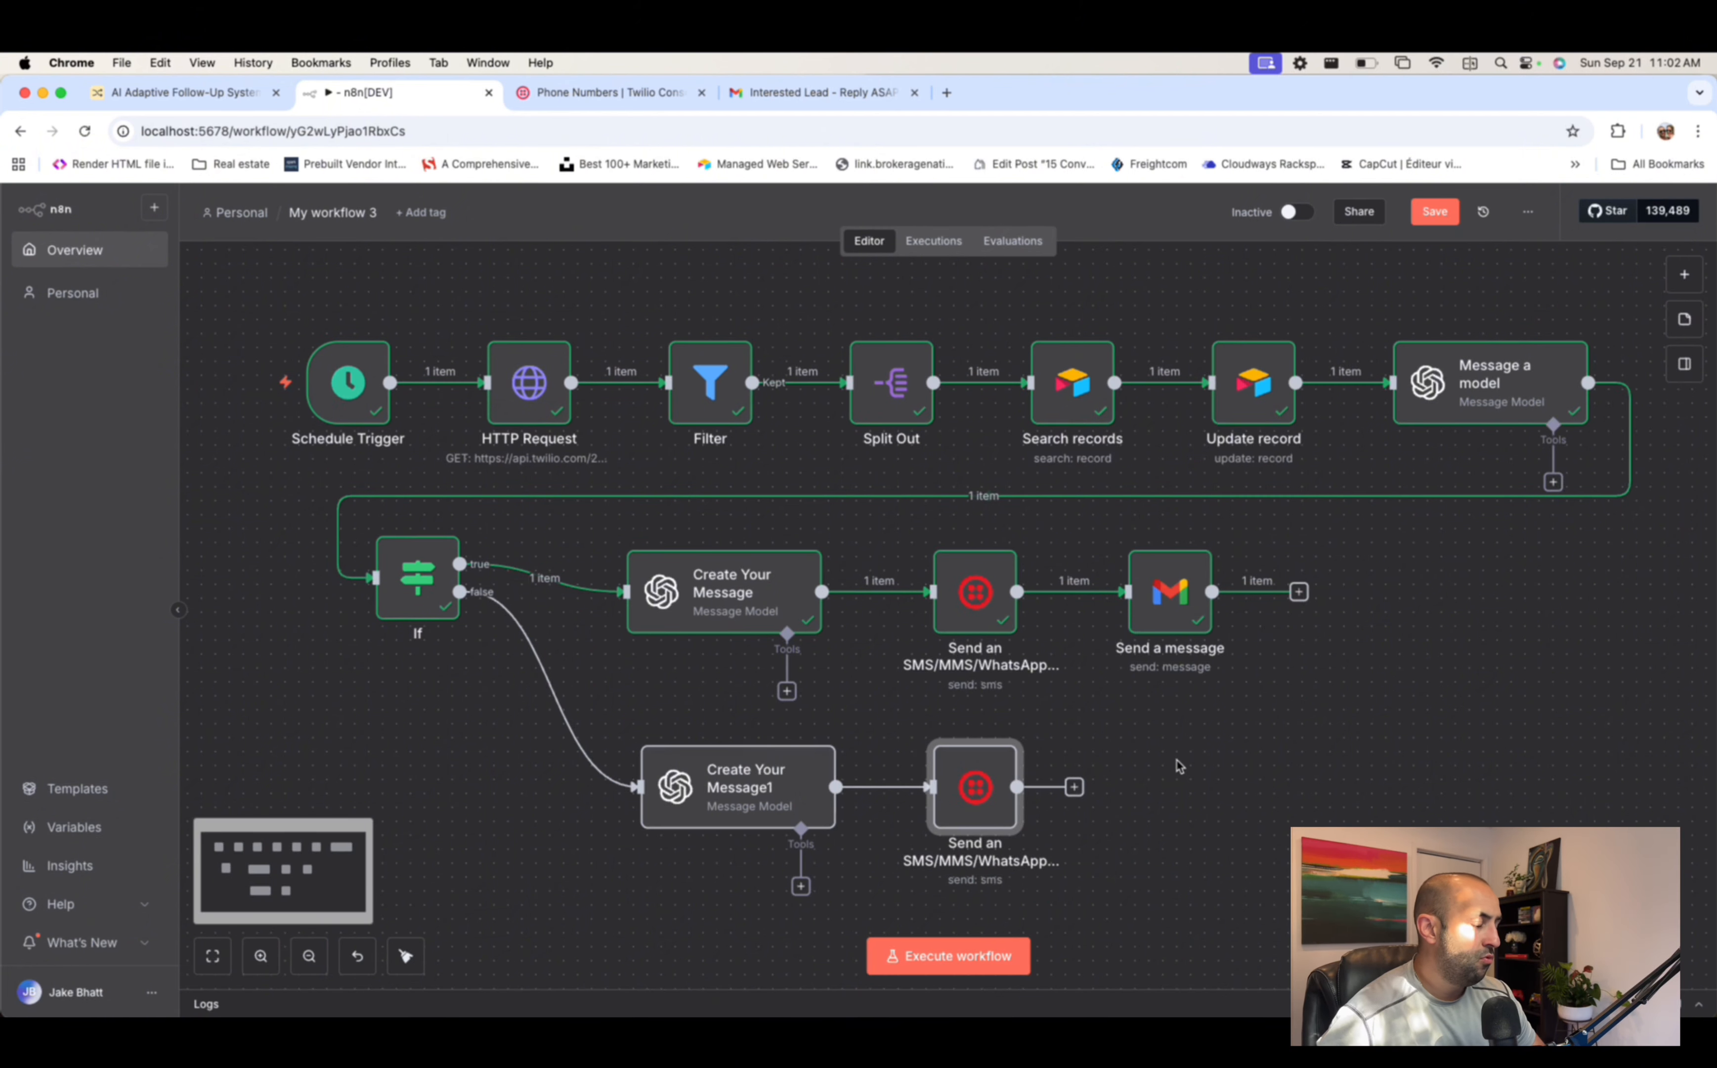
click(819, 92)
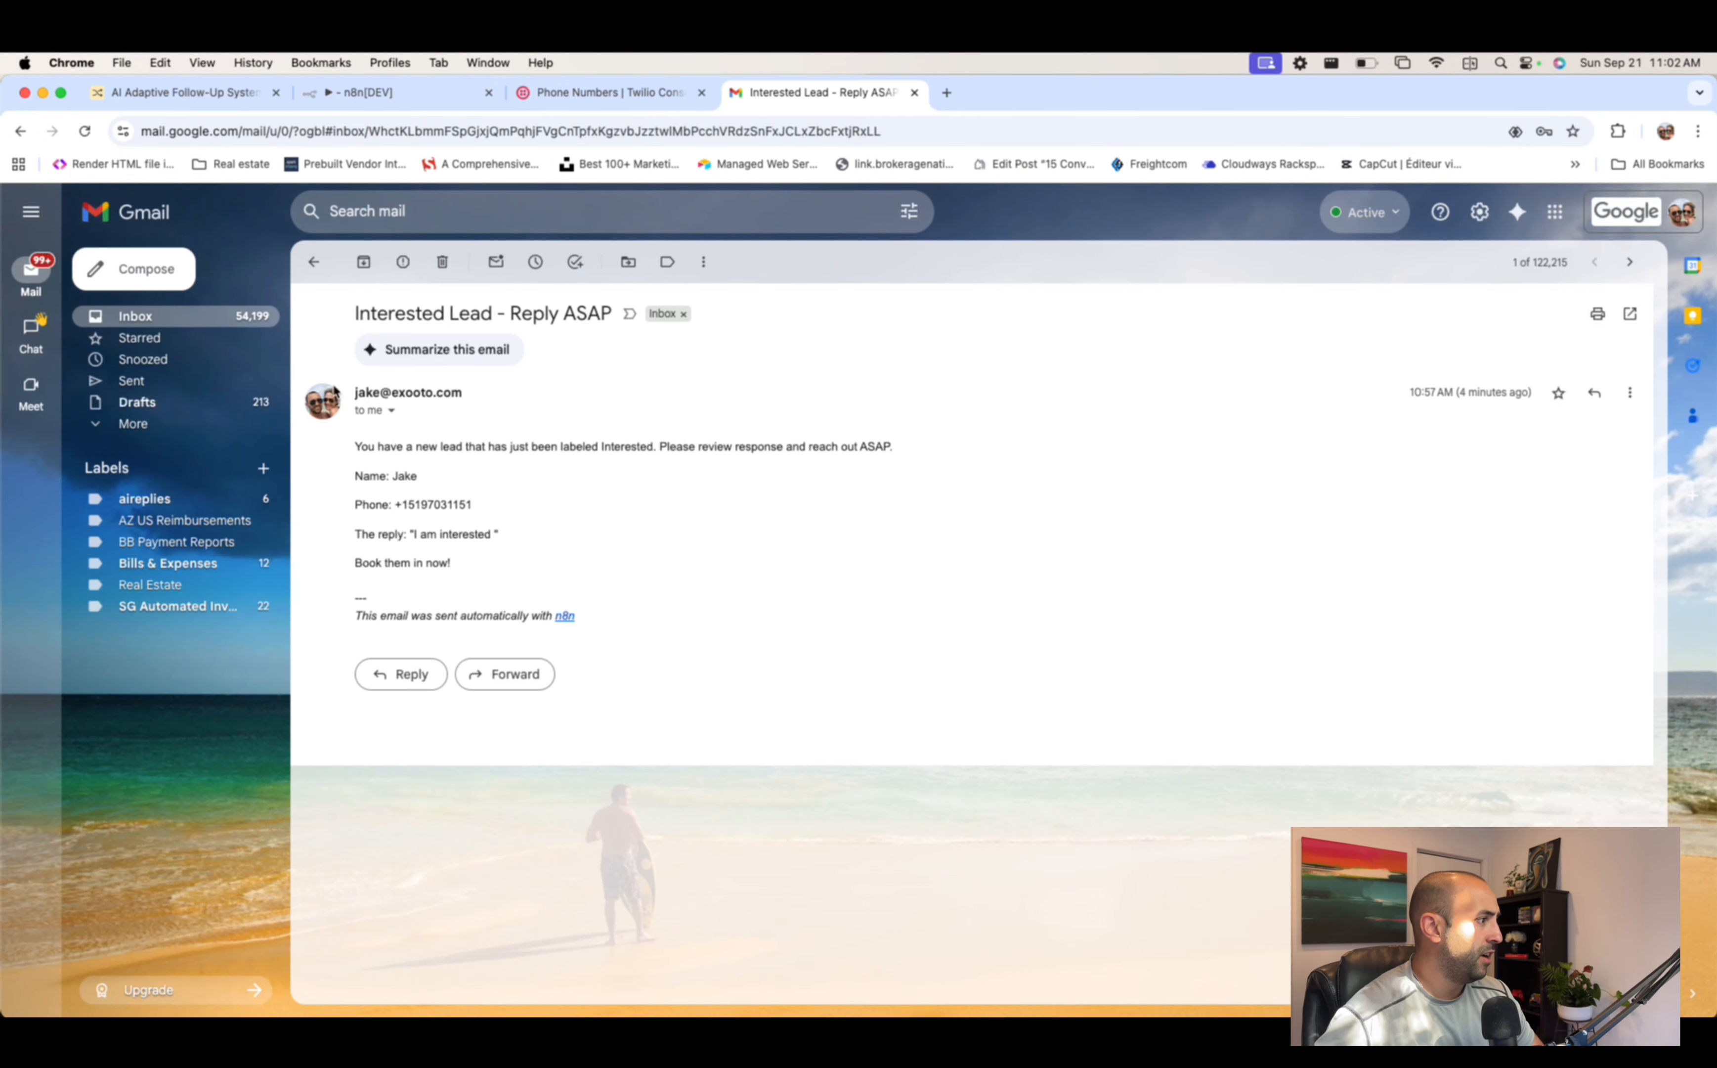
- Open the top Interested Lead - Reply ASAP email, review the lead's details, and return to n8n
click(135, 314)
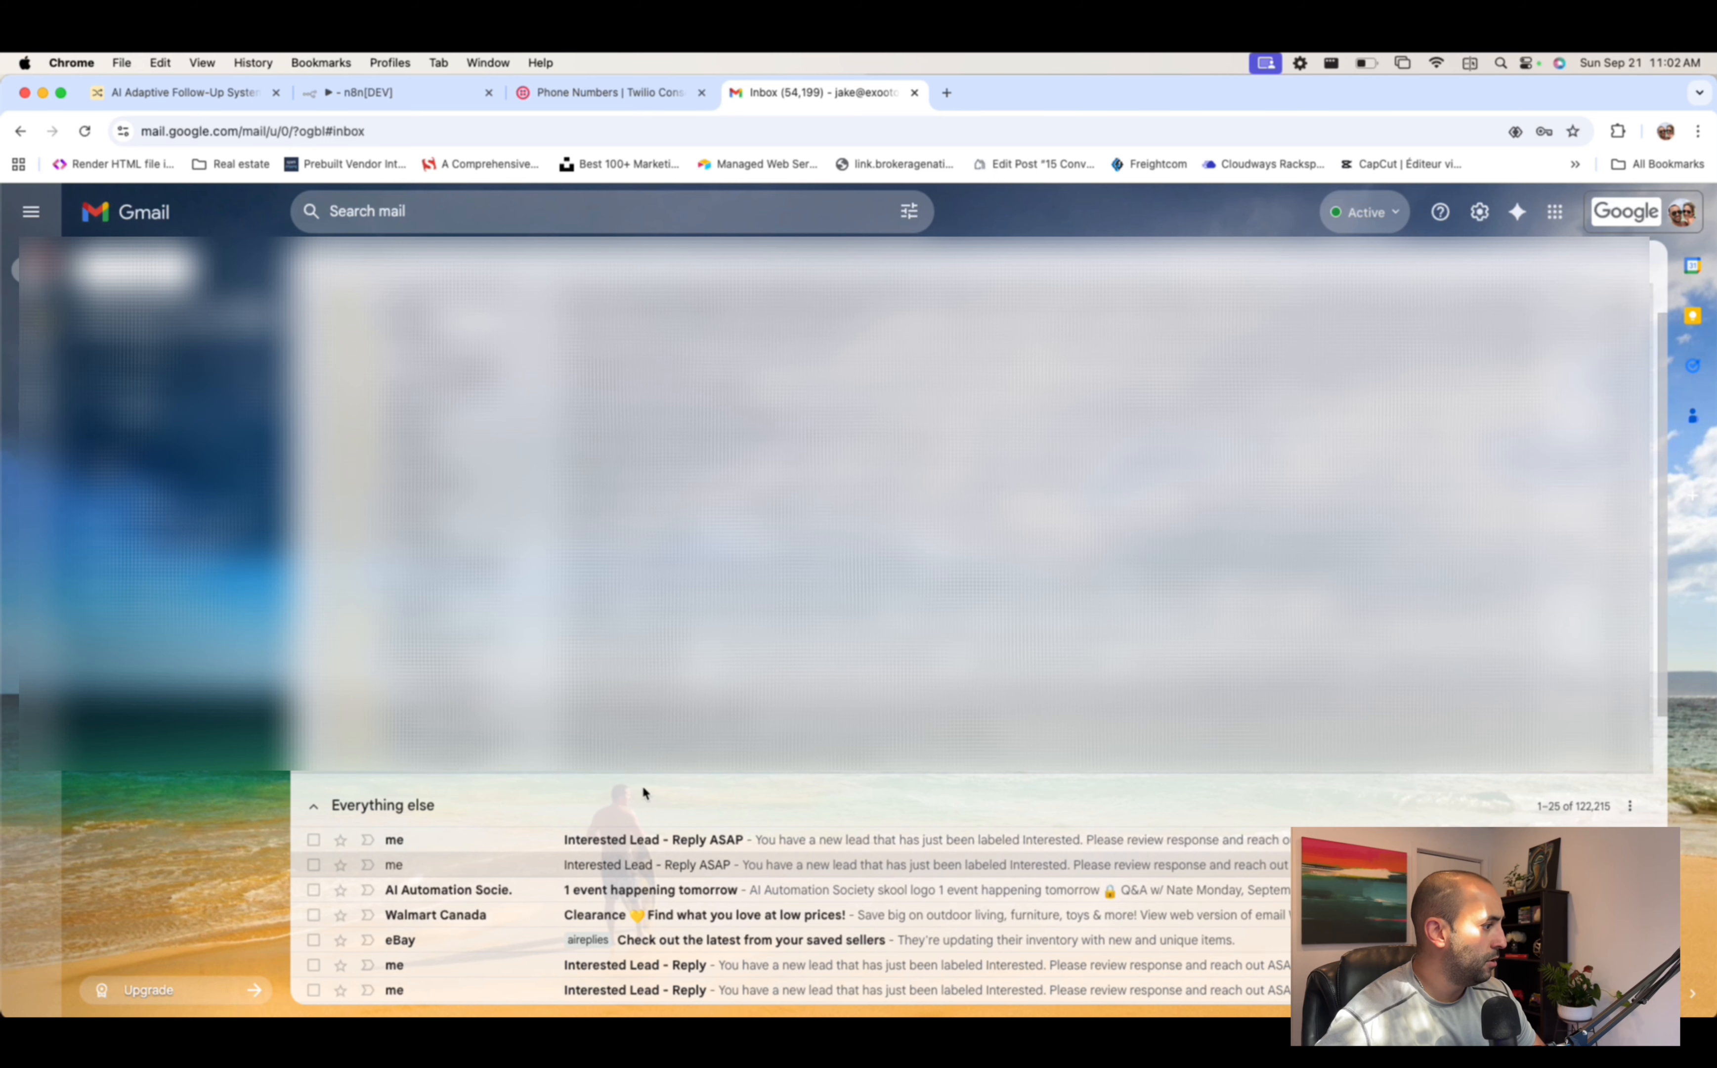
click(667, 842)
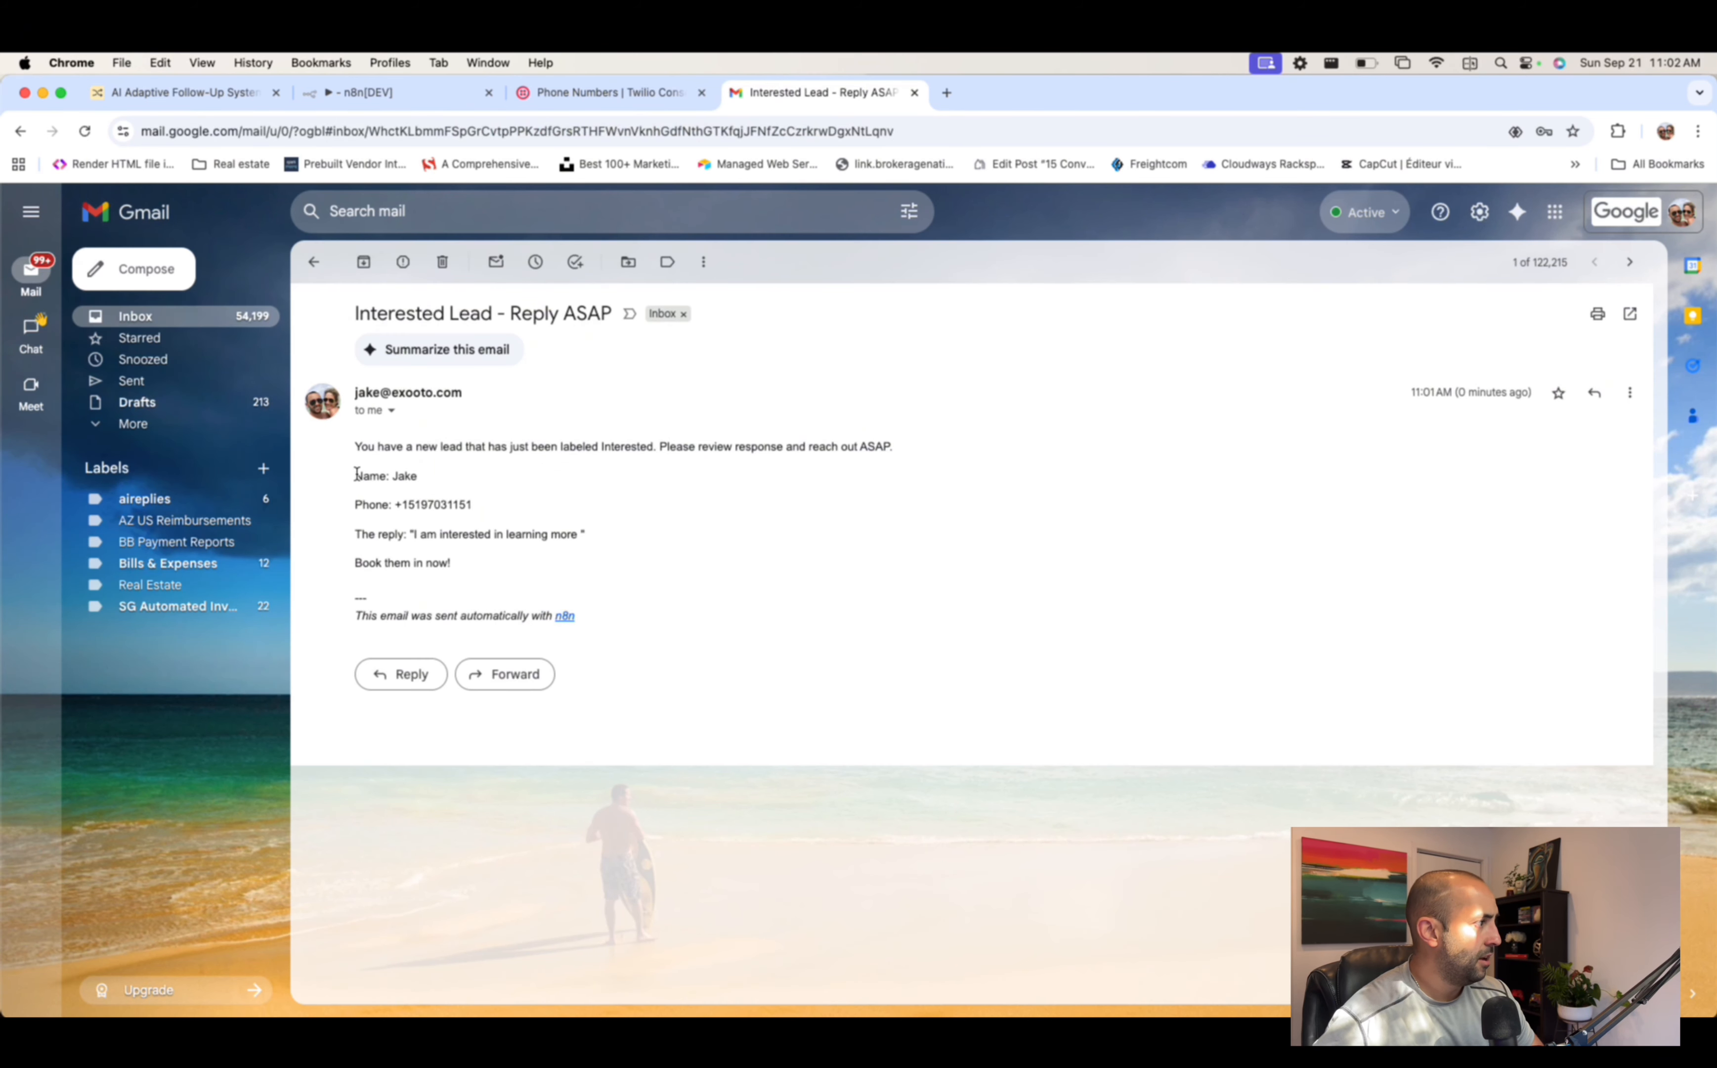
drag(357, 473, 610, 567)
click(505, 534)
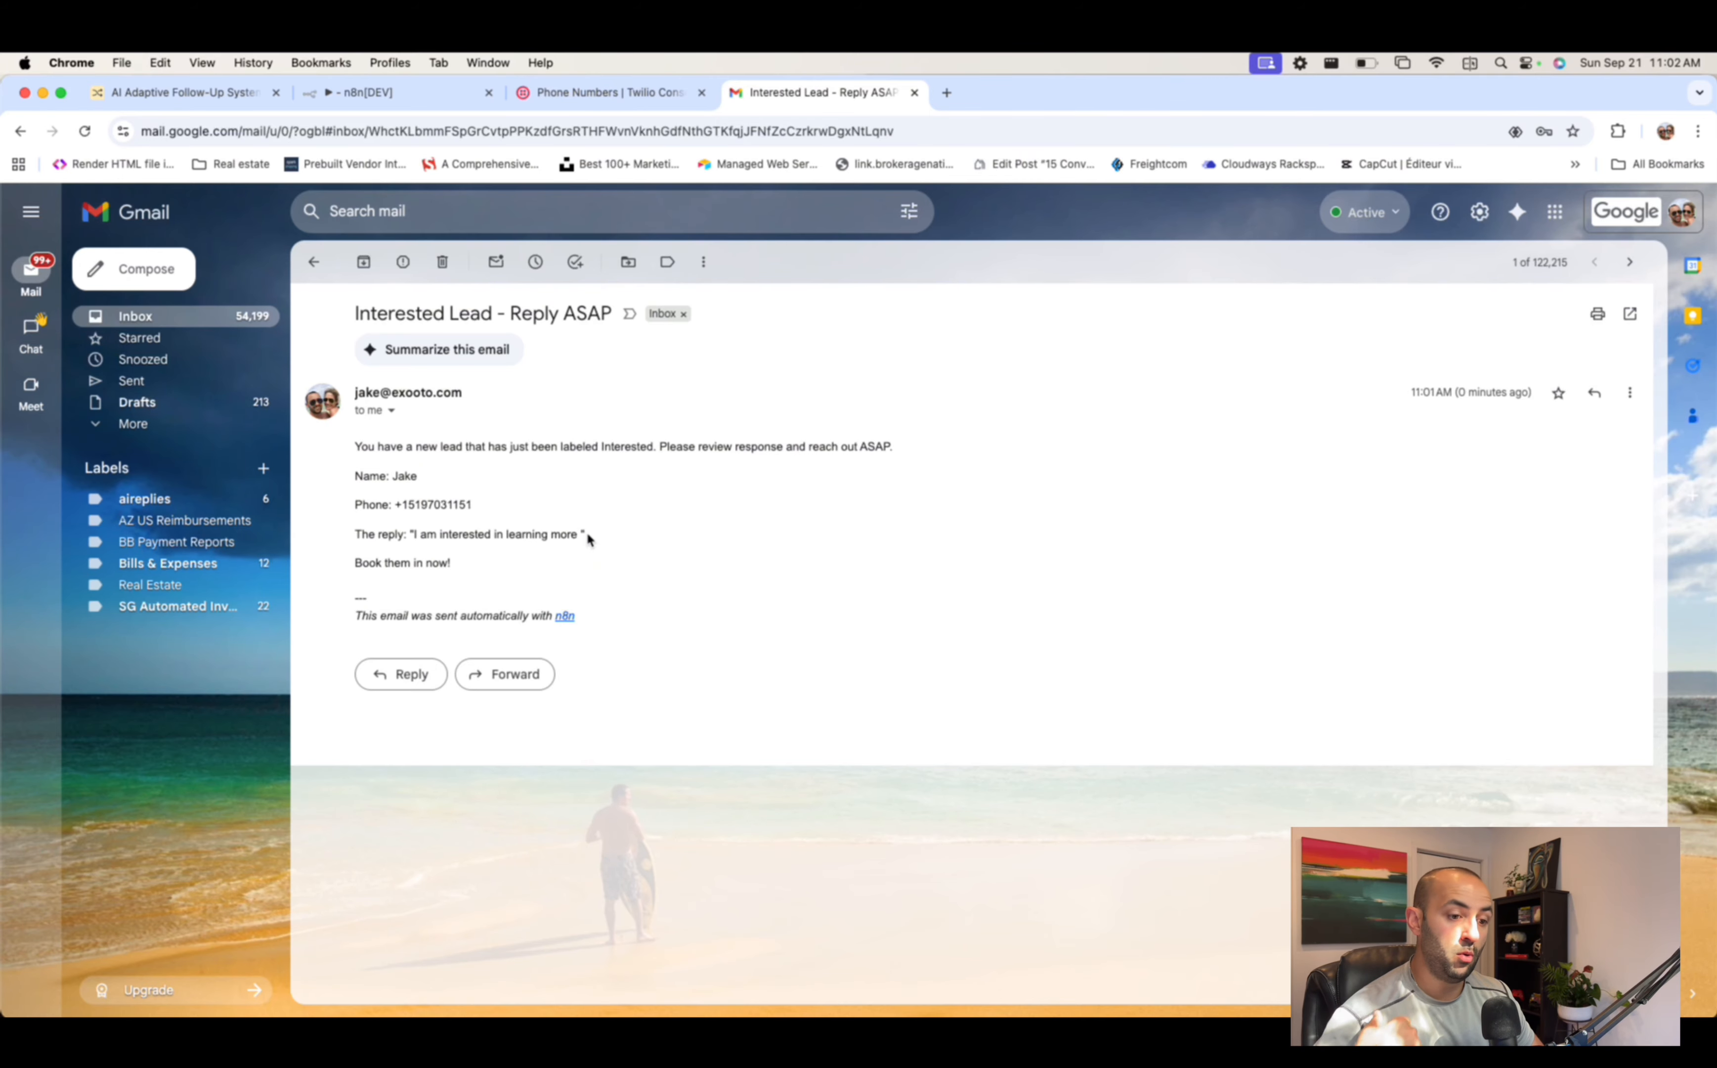
click(443, 94)
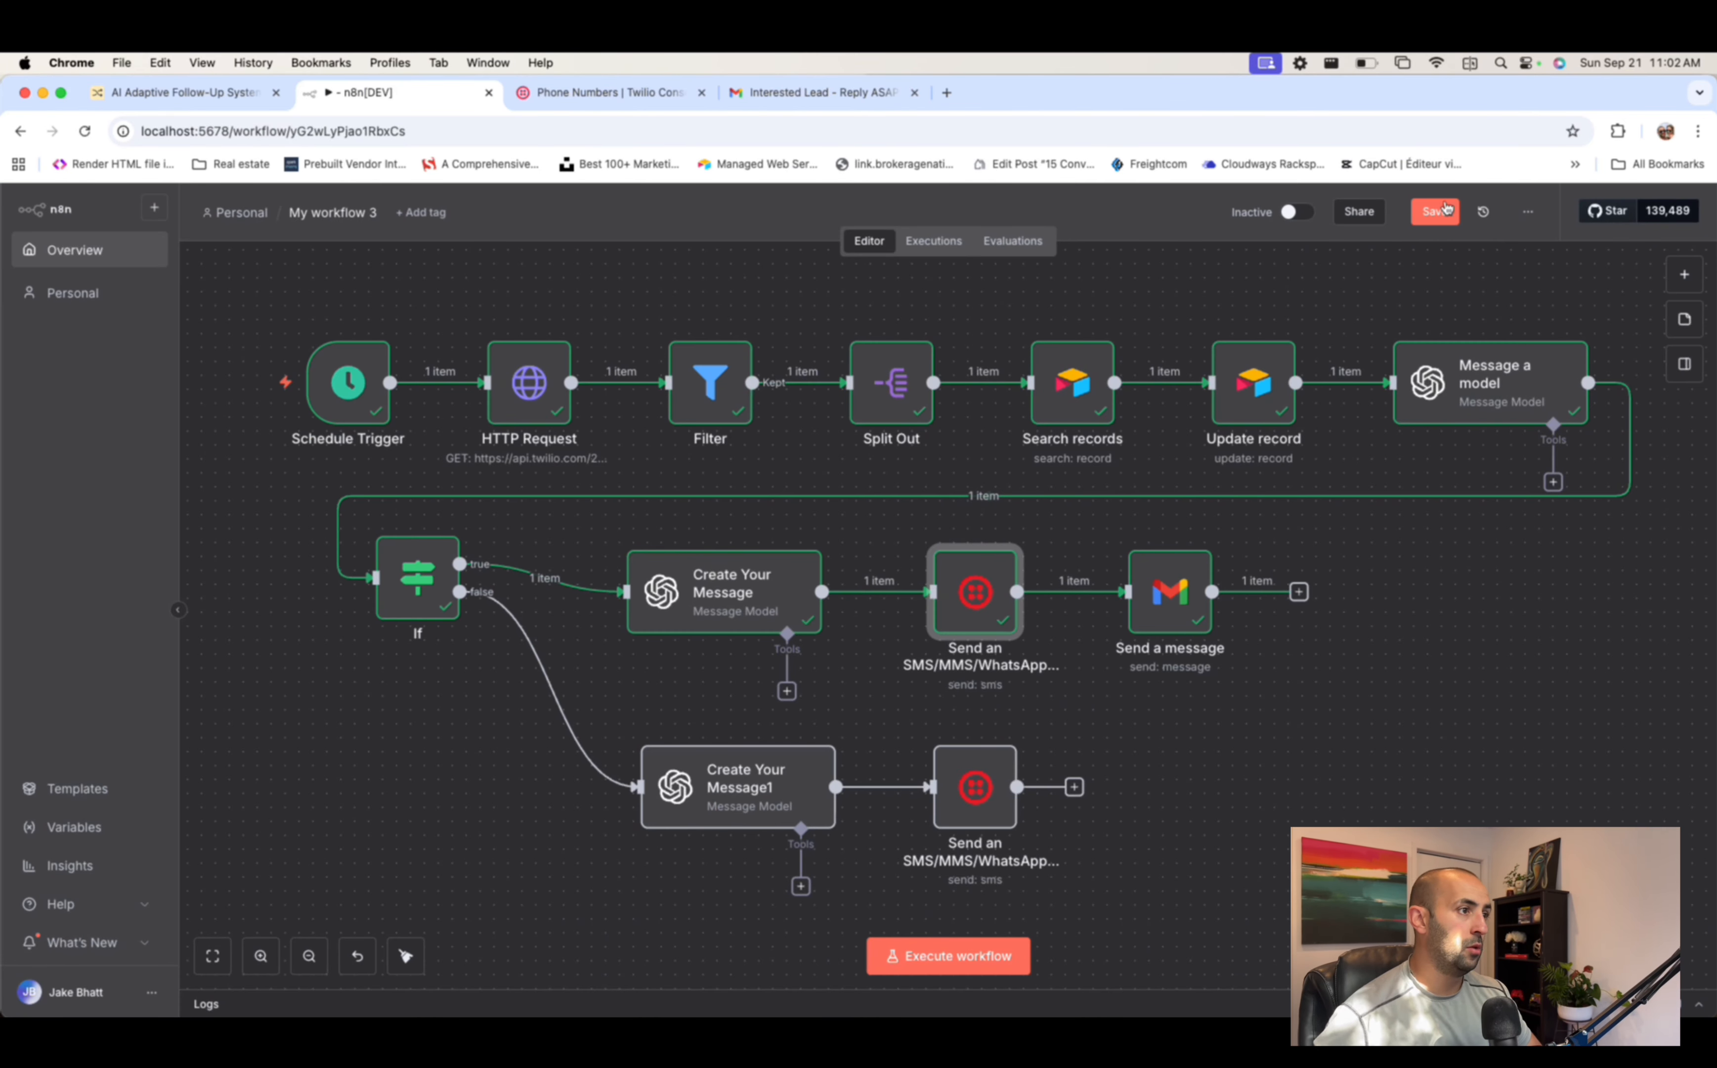
- Save My workflow 3, activate it briefly, then switch it back to inactive
click(1440, 211)
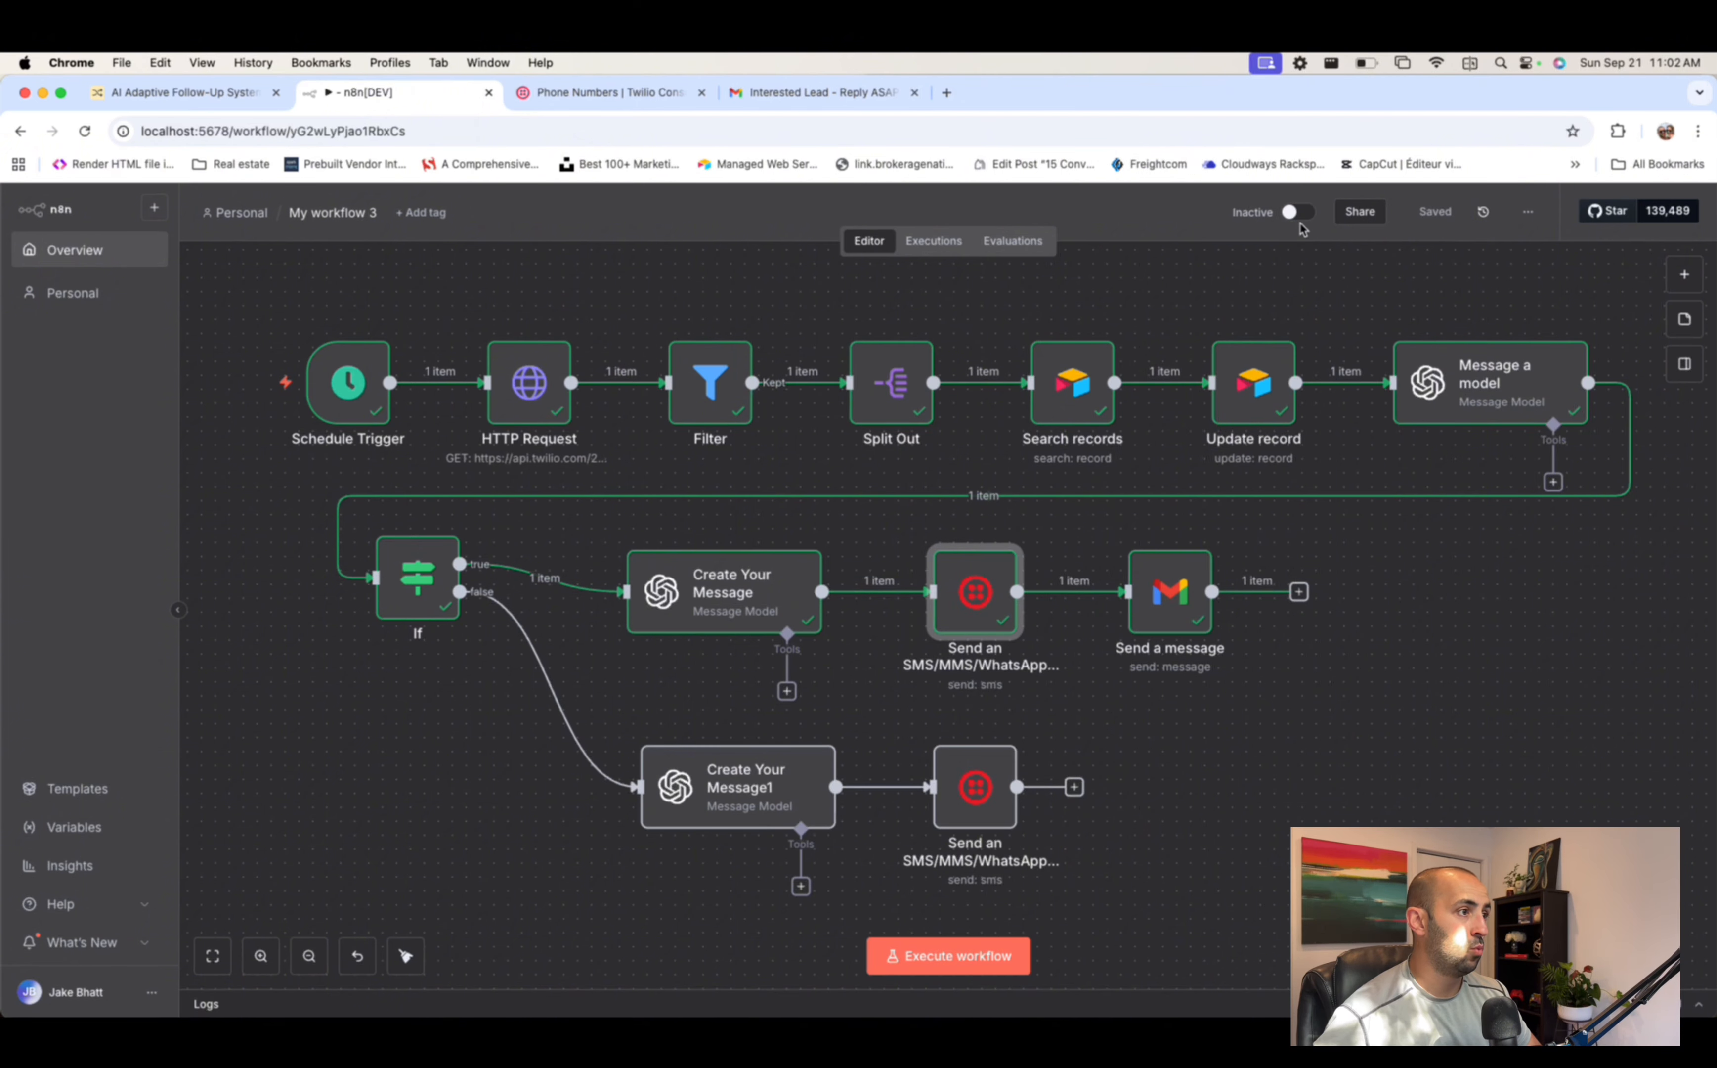
click(1303, 214)
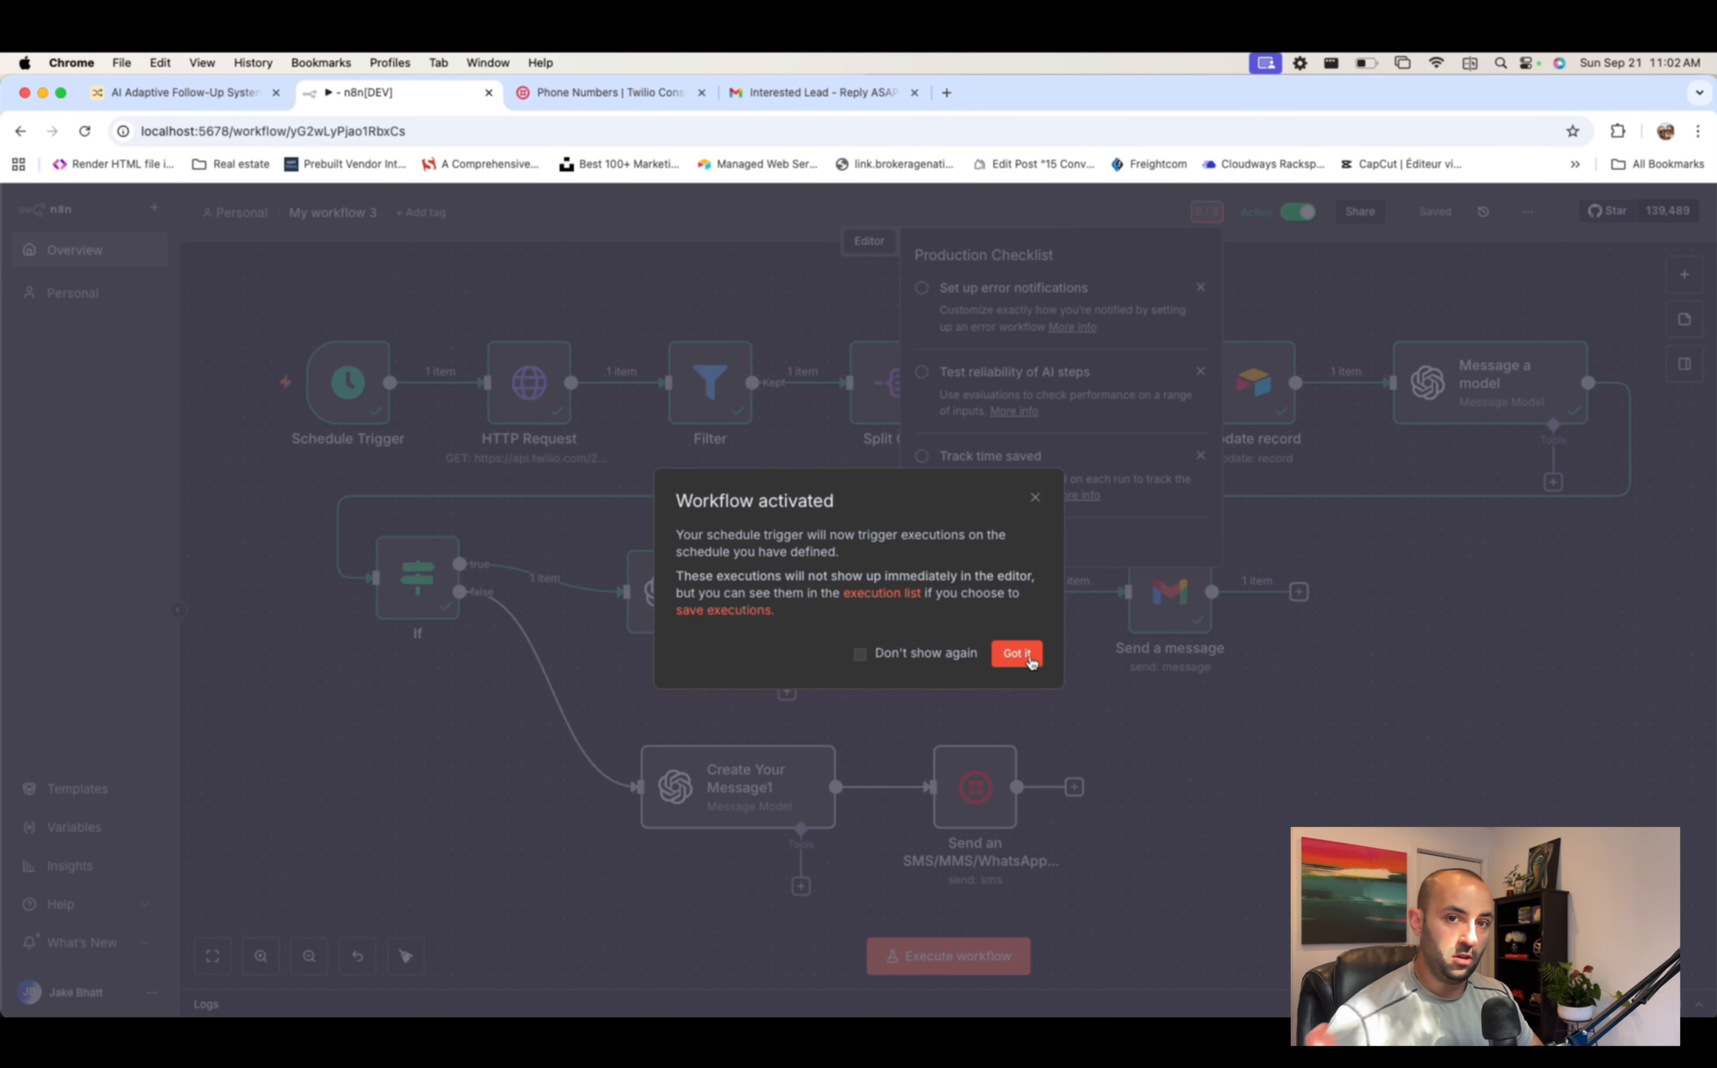
click(1036, 499)
click(1296, 289)
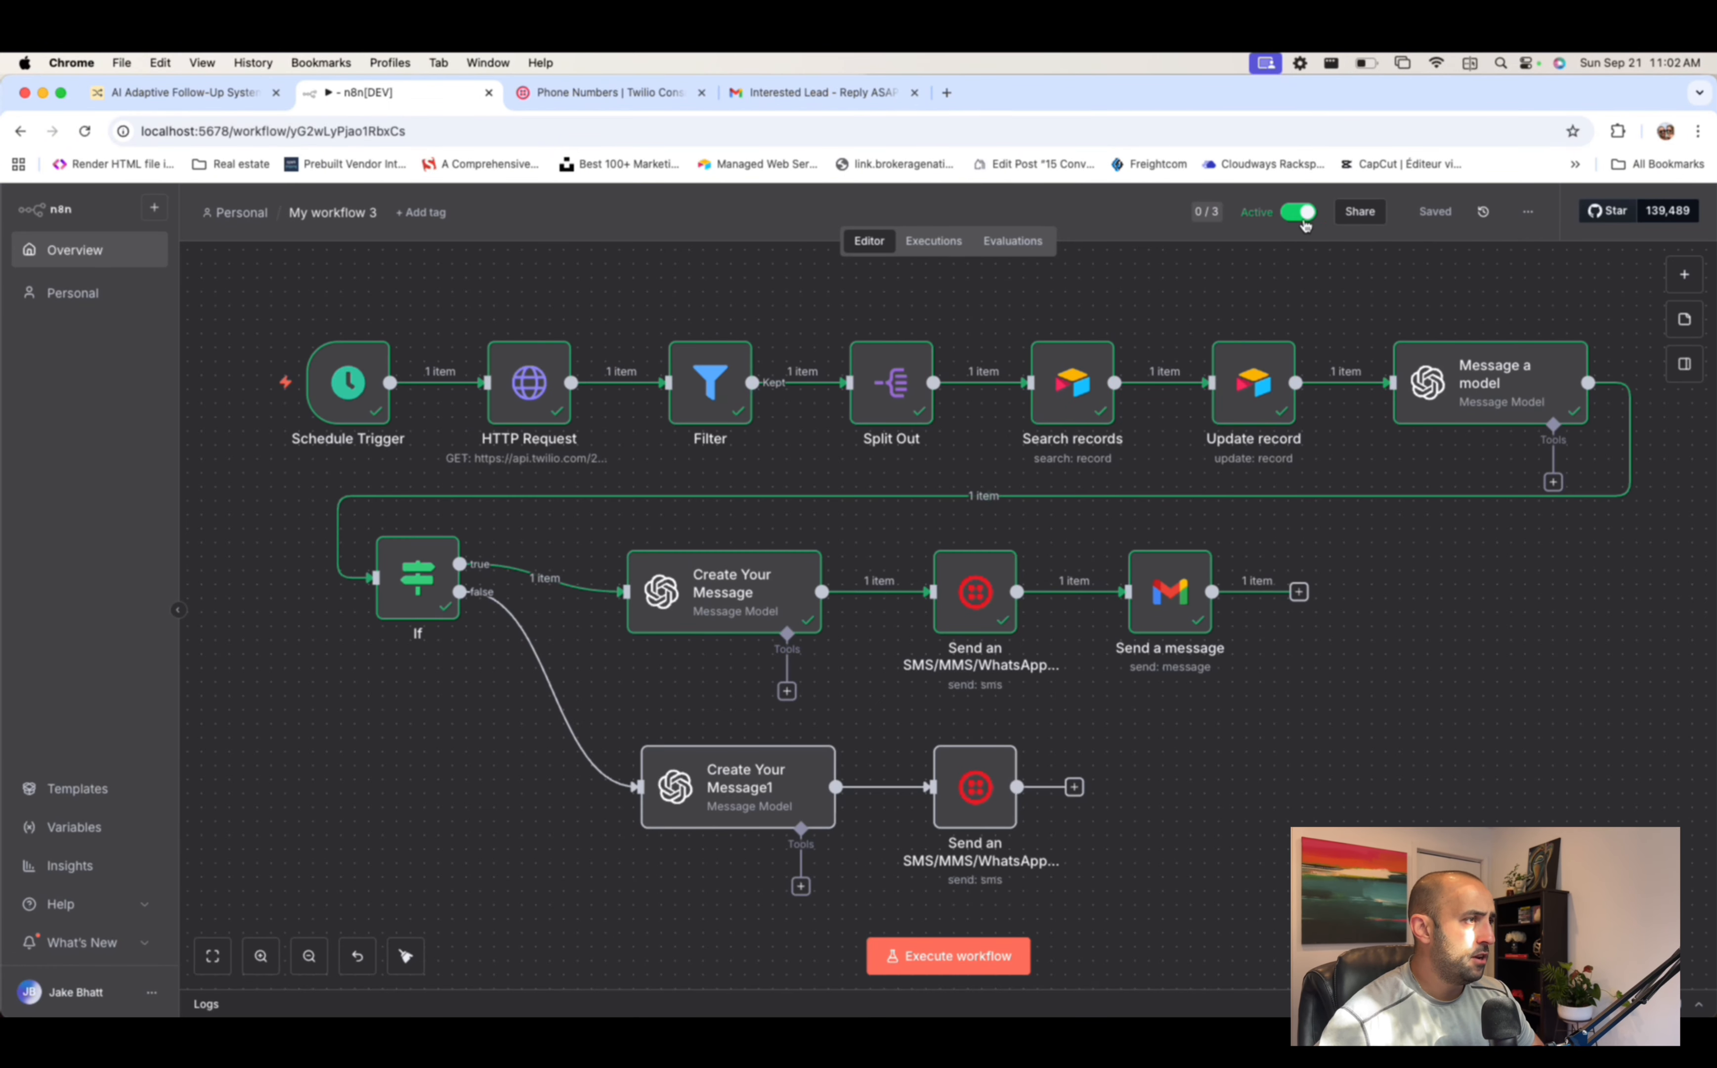
click(1292, 222)
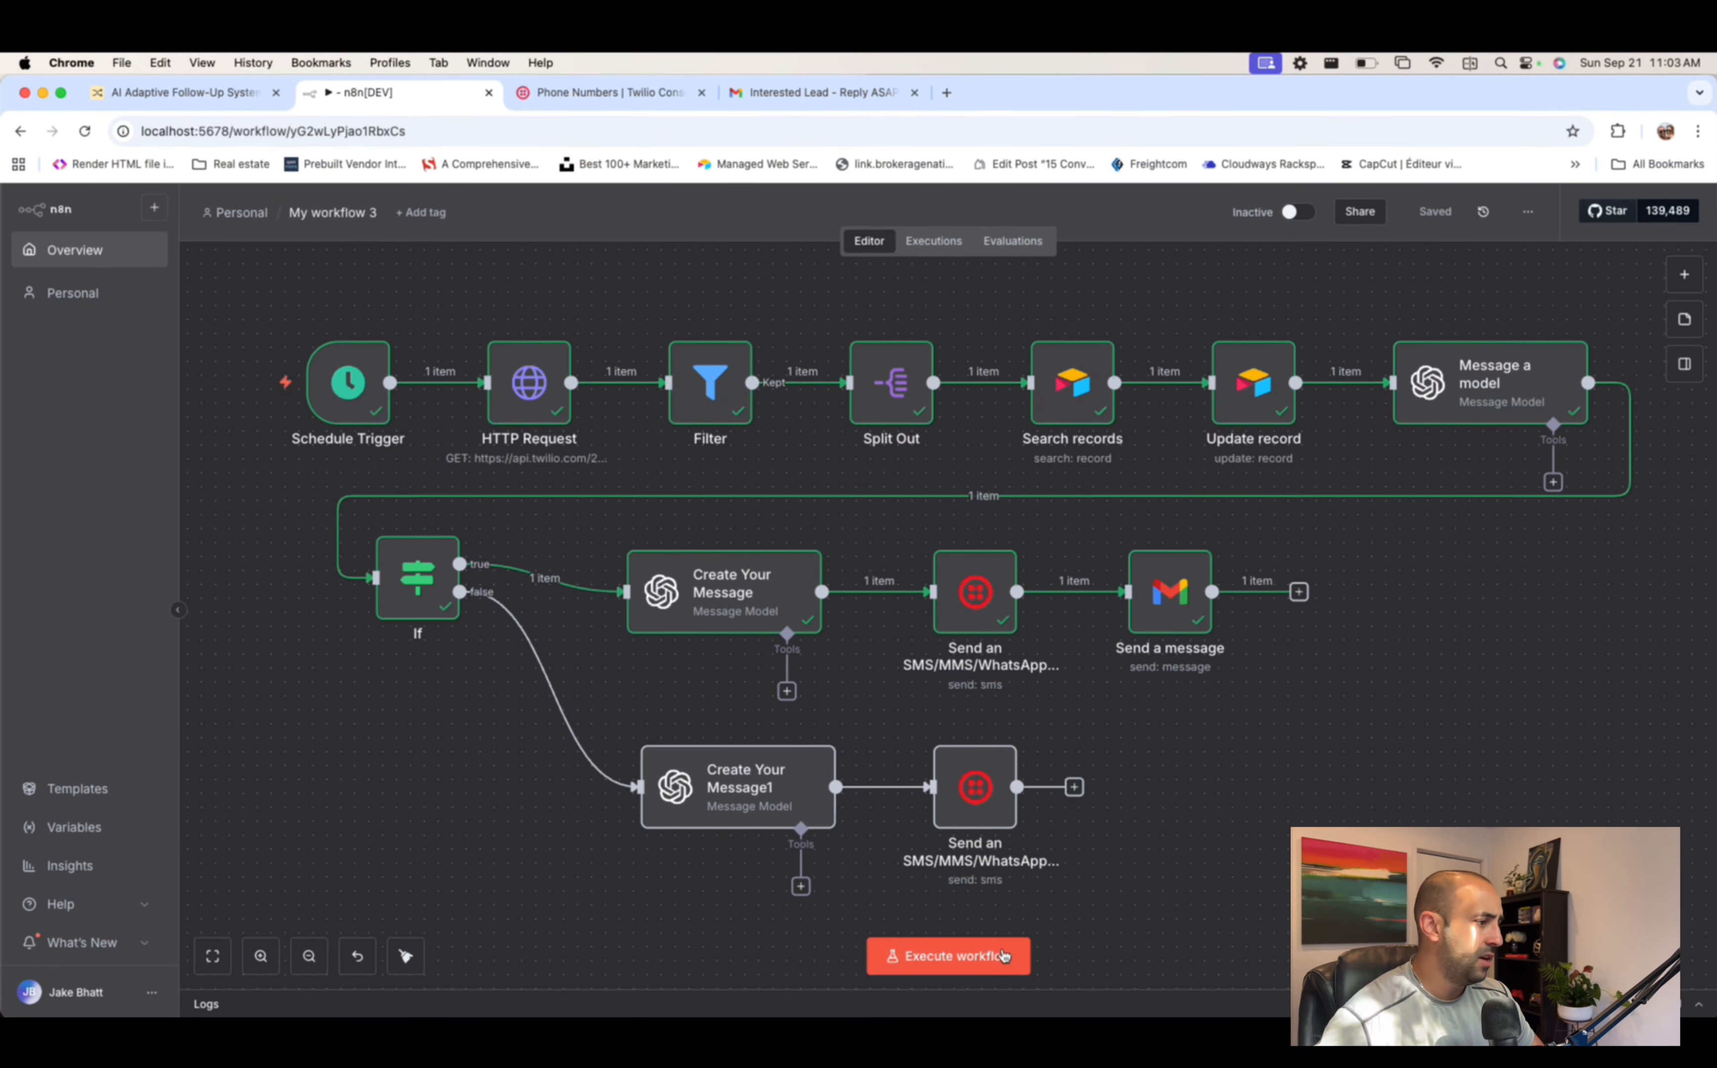
- Go back to the workflows Overview to start a new workflow
scroll(1079, 890, down, 2)
scroll(1078, 892, up, 1)
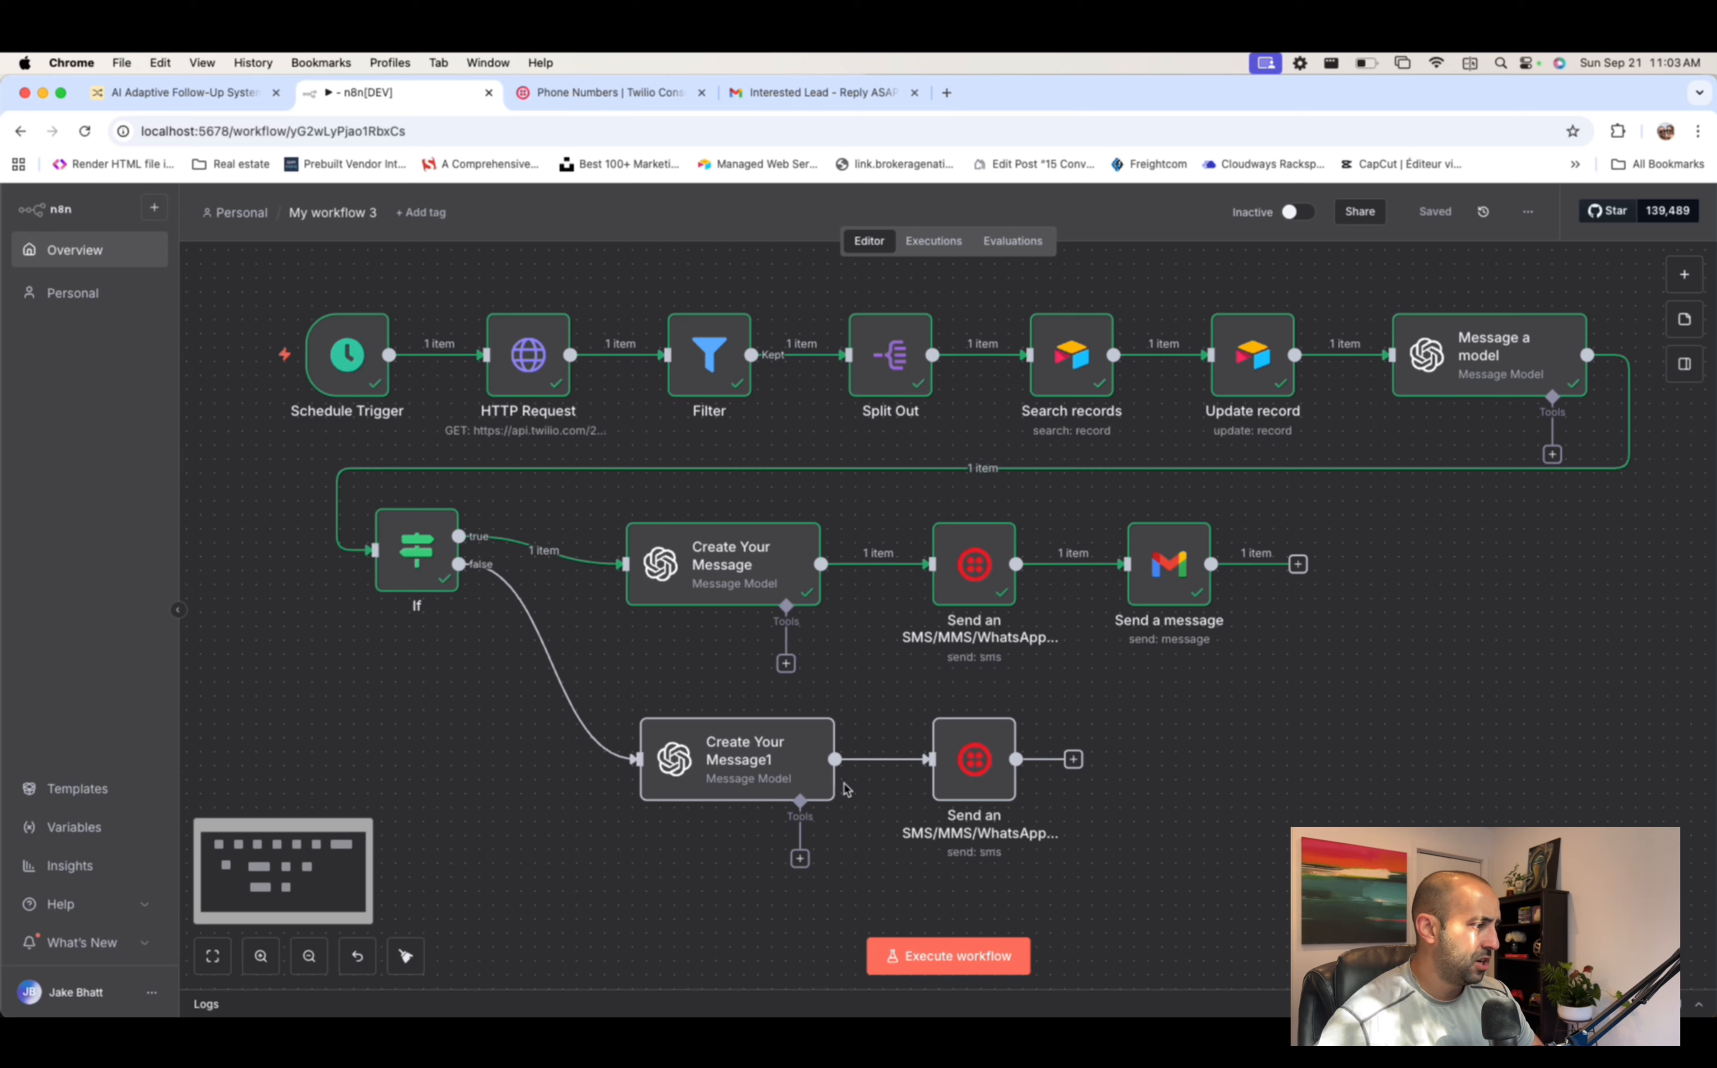
click(30, 249)
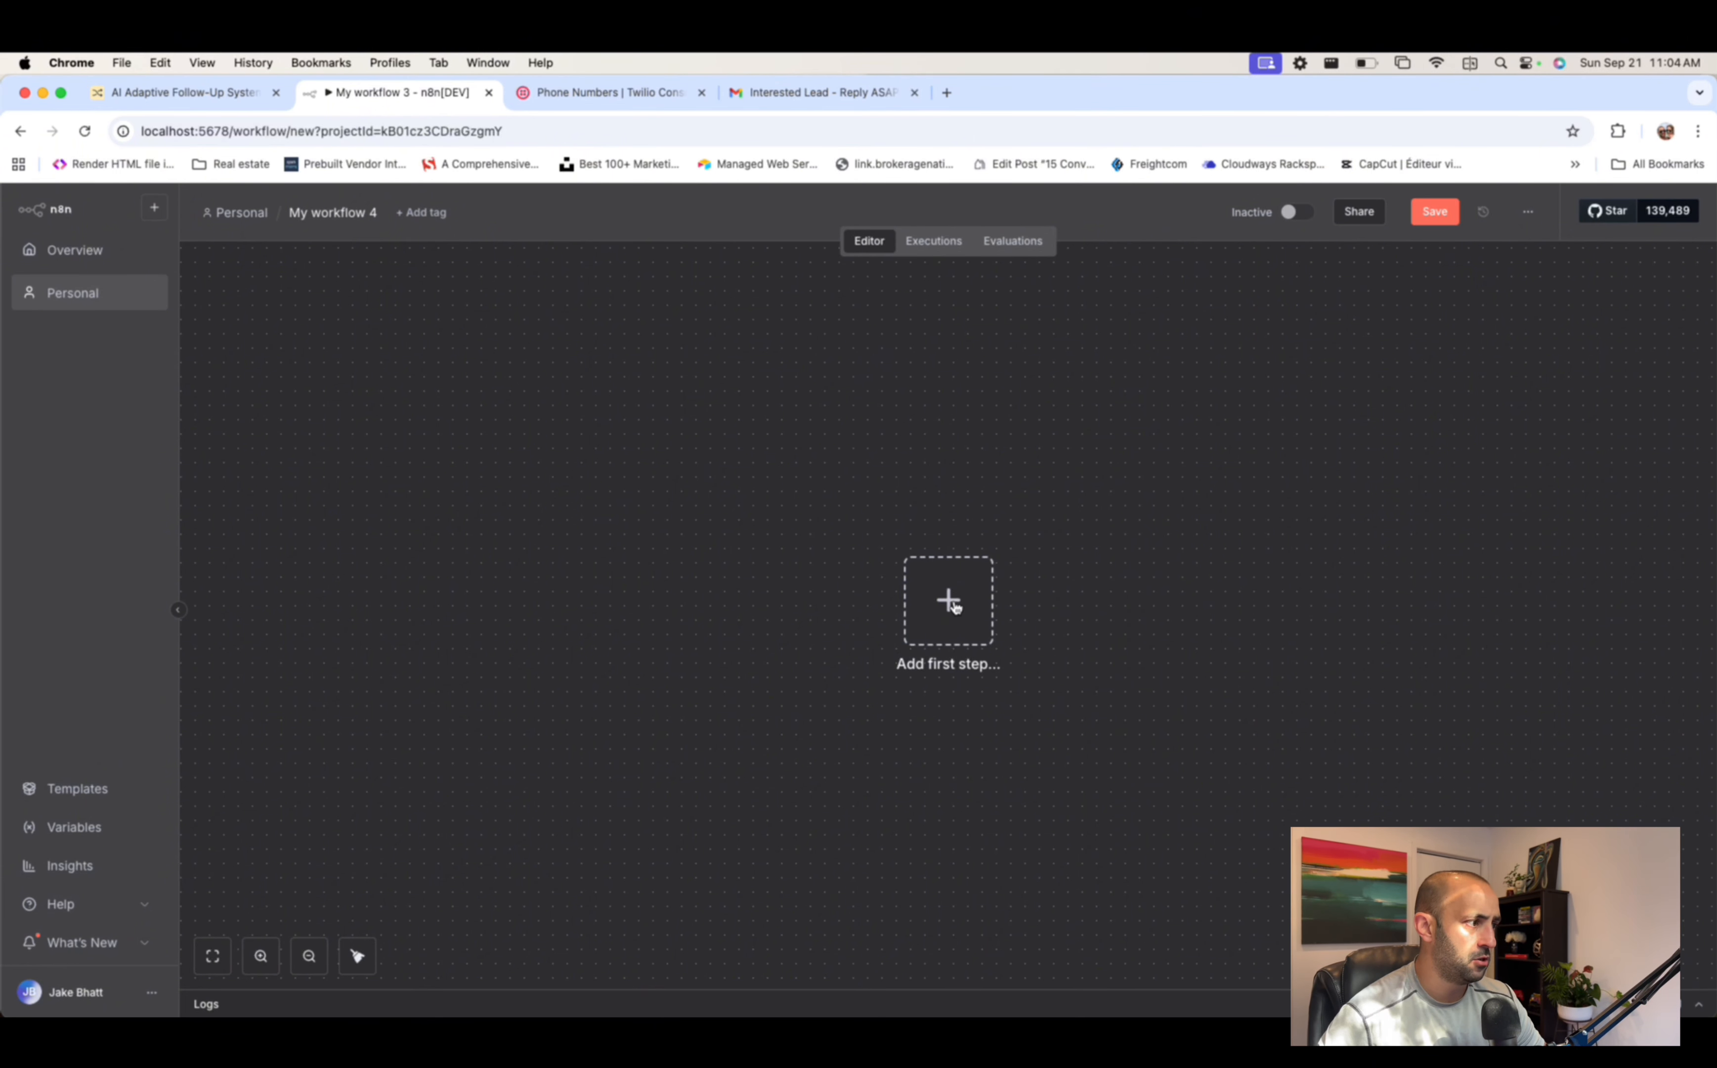
- Add a Gmail Trigger set to On message received as the first step
click(955, 608)
text(gmail)
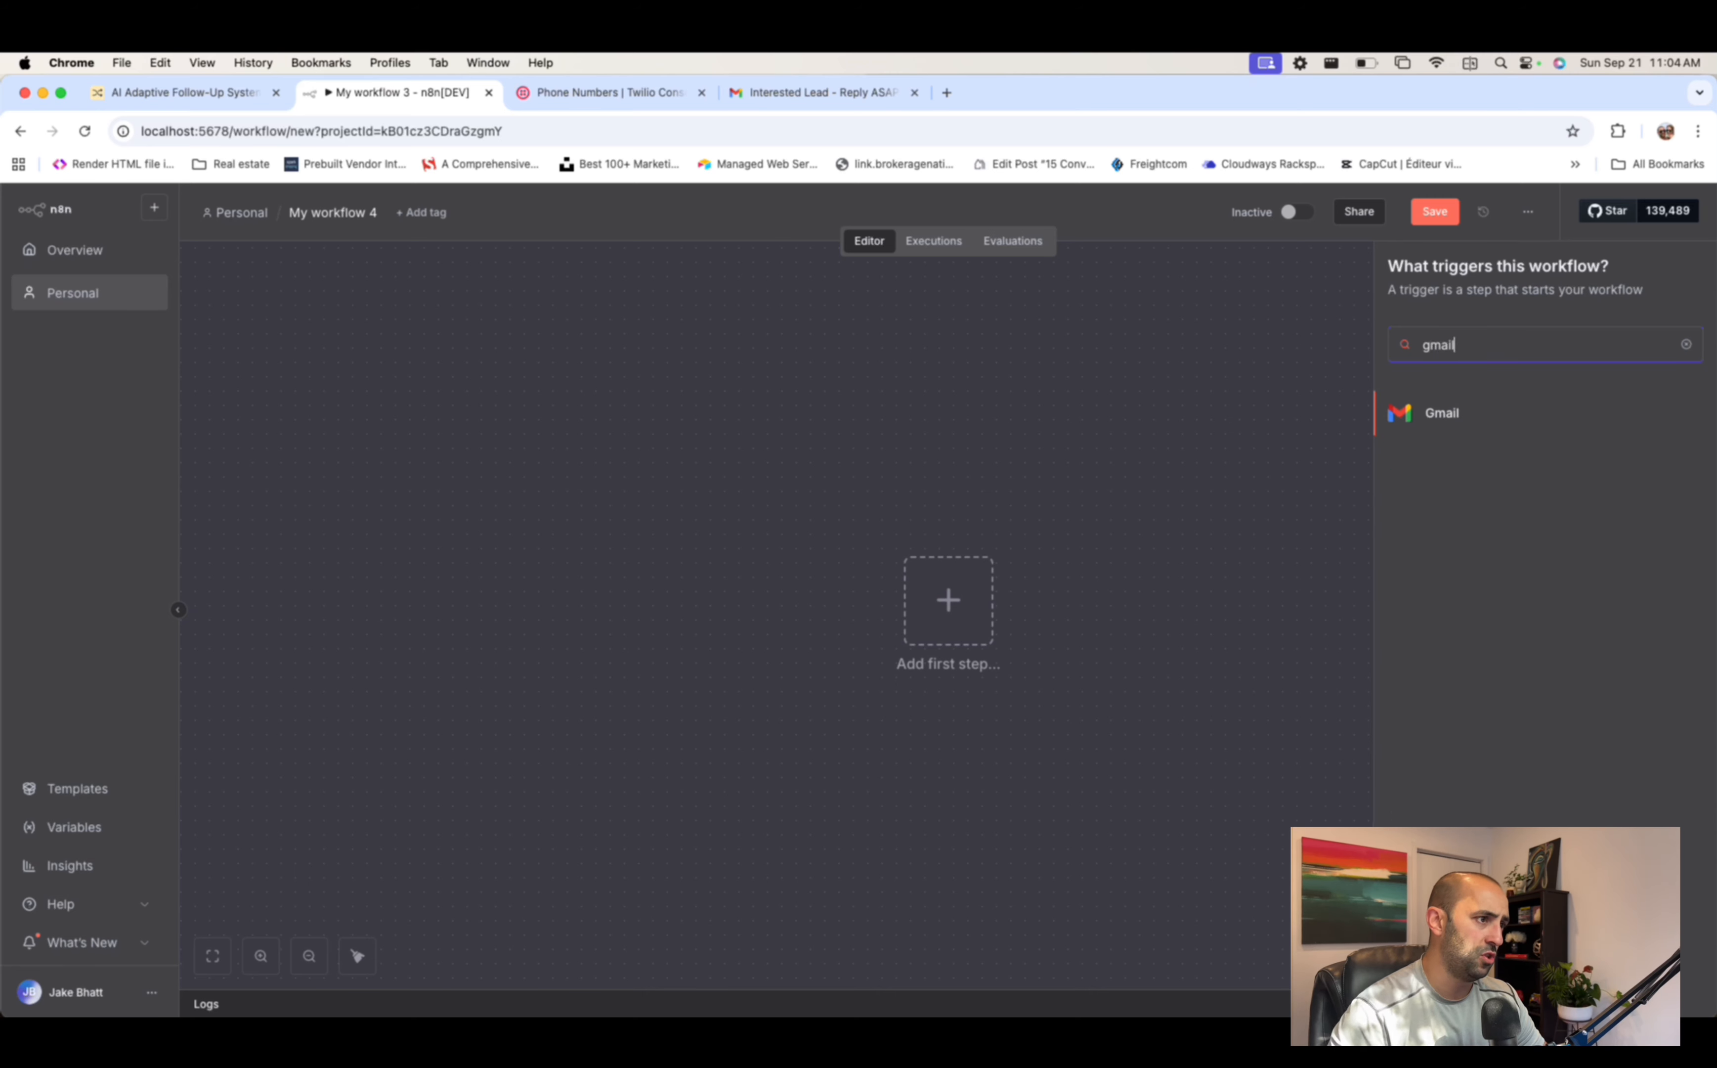
click(1460, 414)
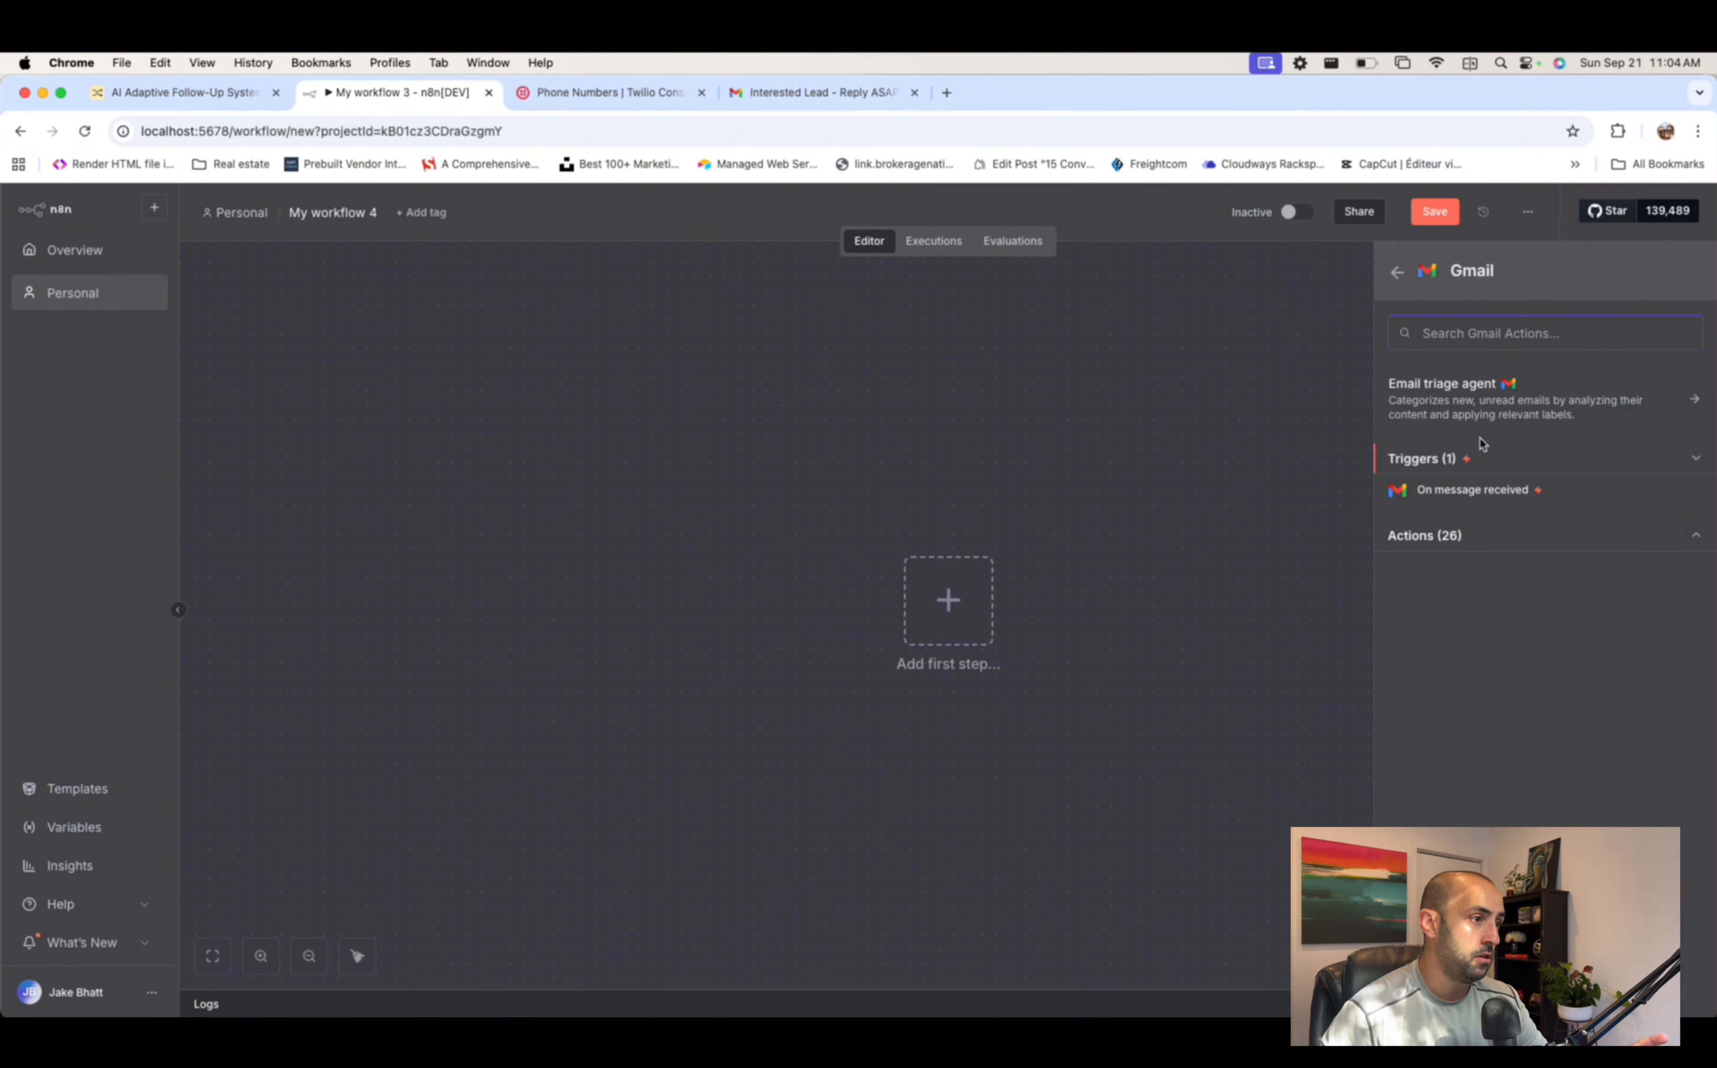
click(1458, 494)
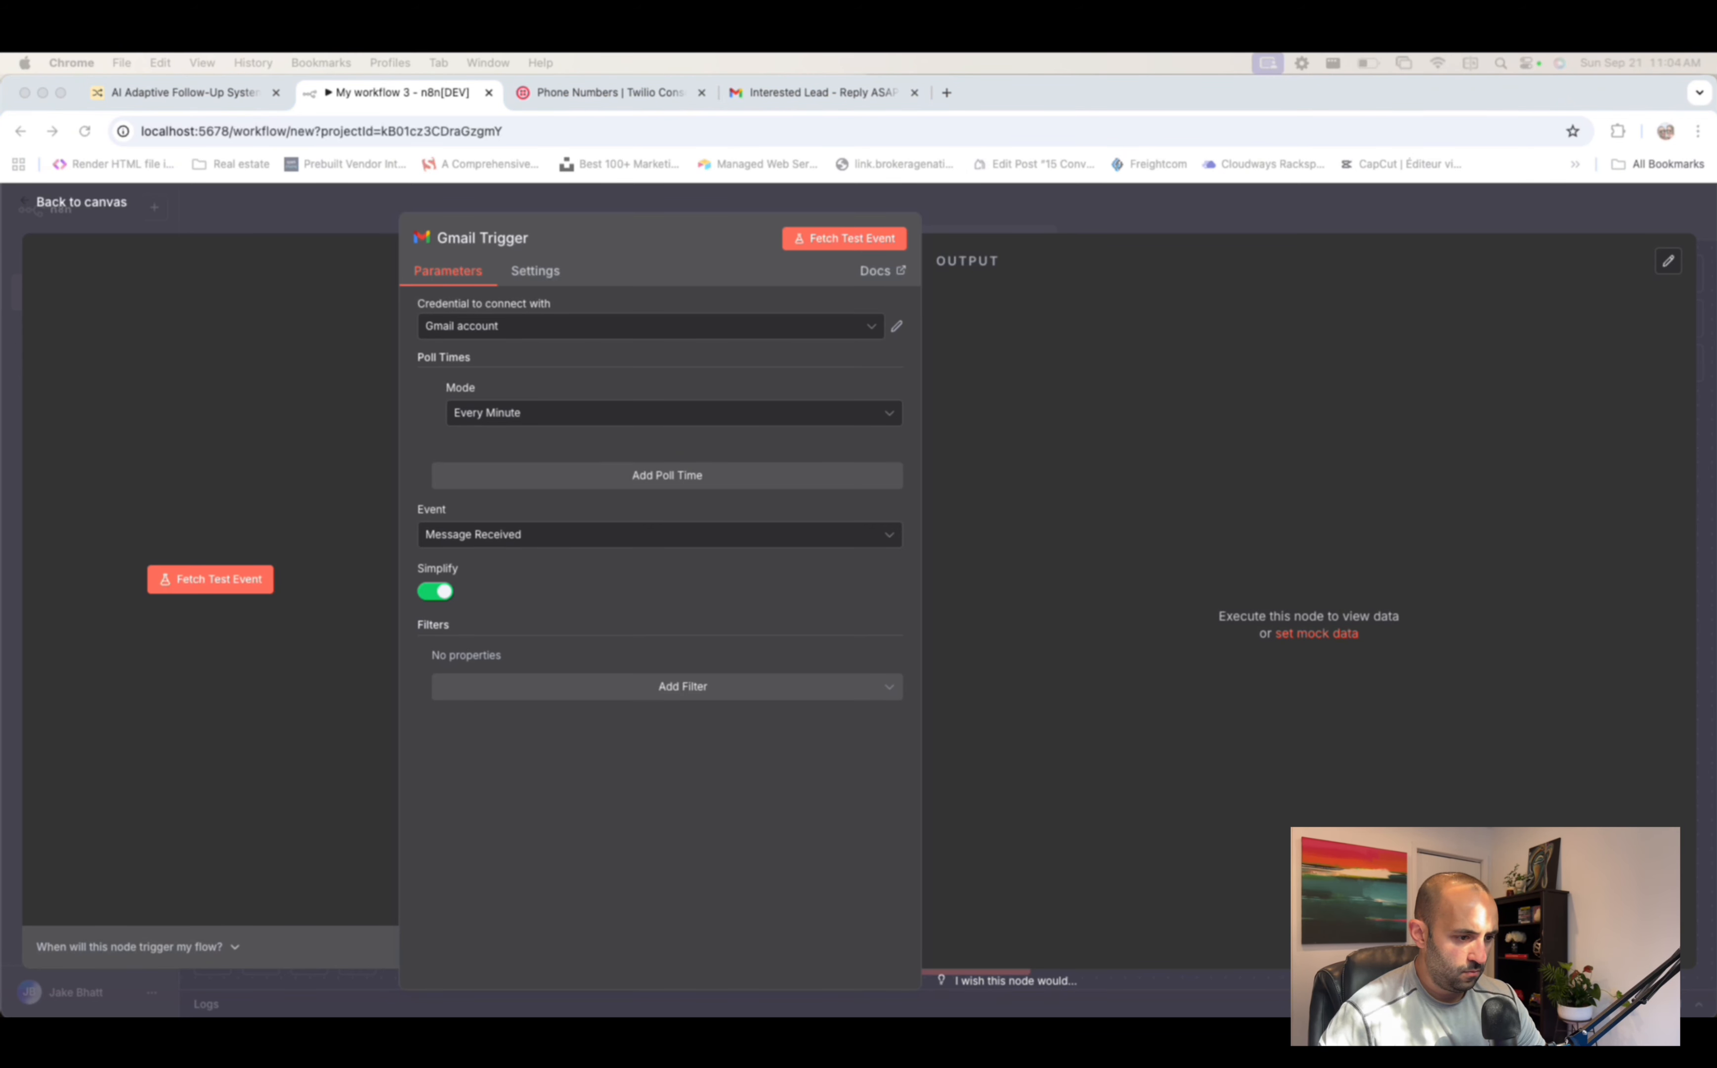
click(1188, 216)
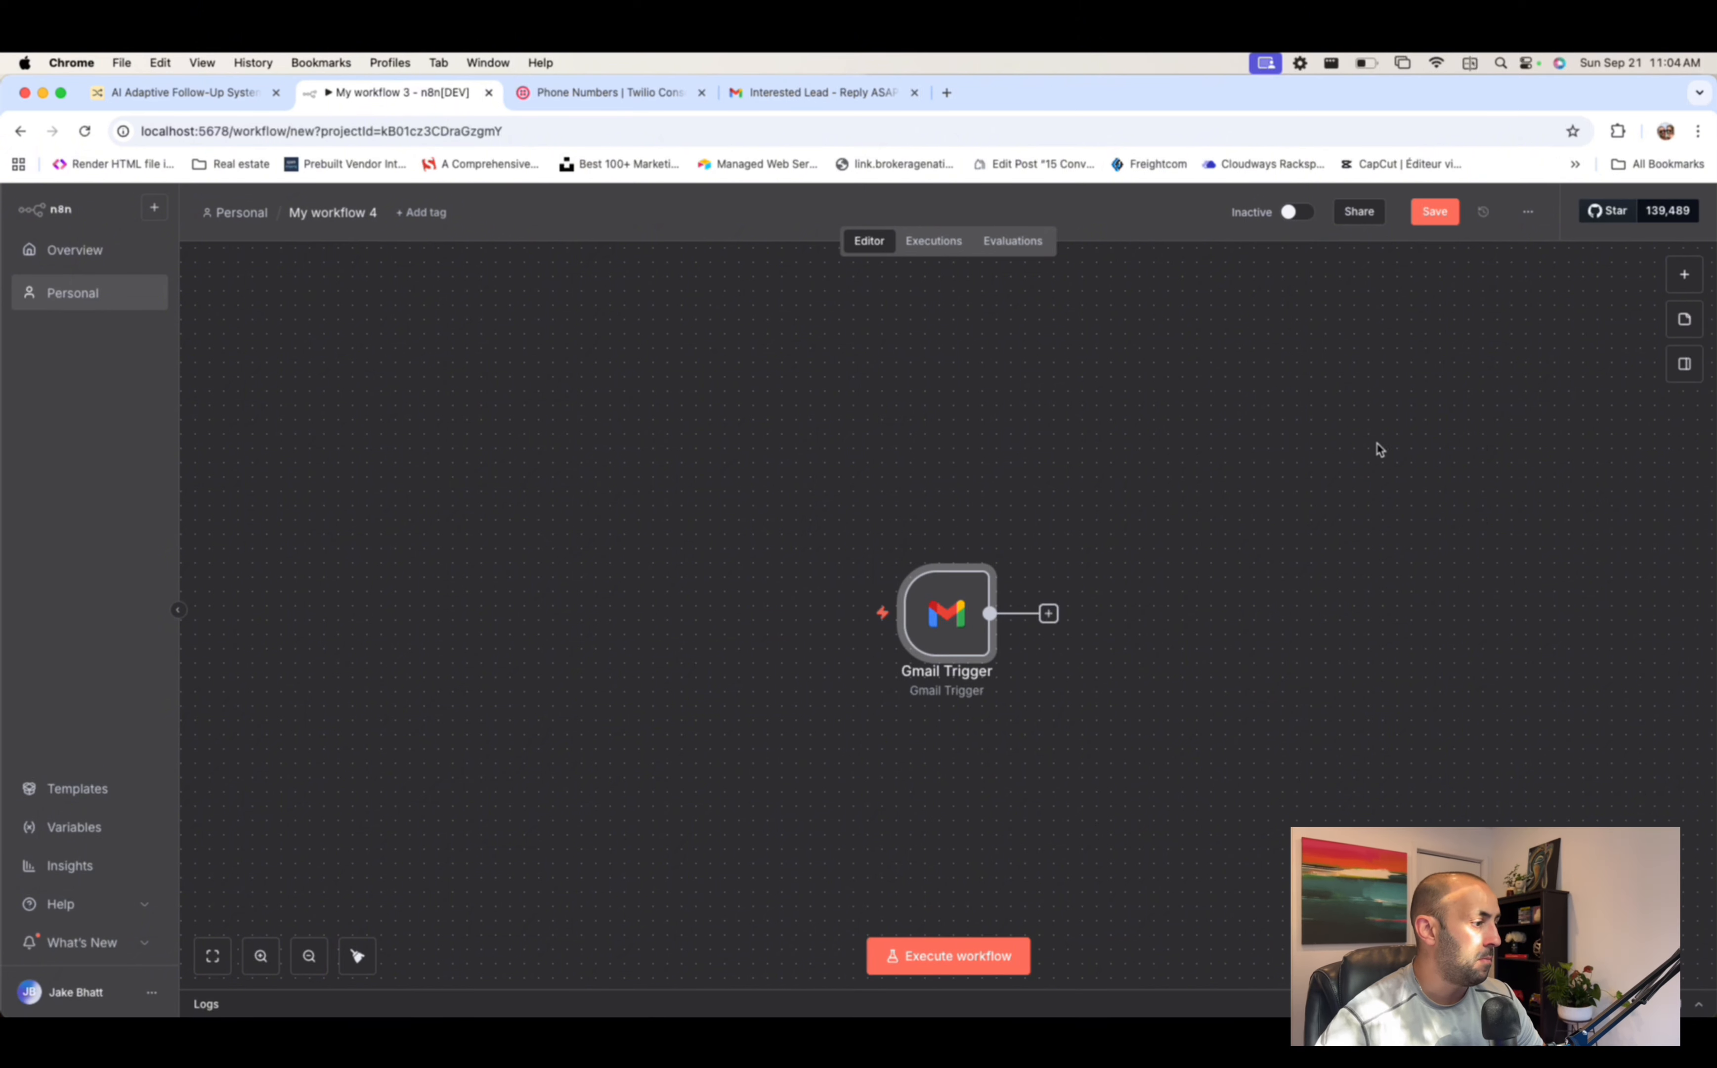
- Rename the workflow to 'gmail trigger' and return to the Overview list
click(355, 211)
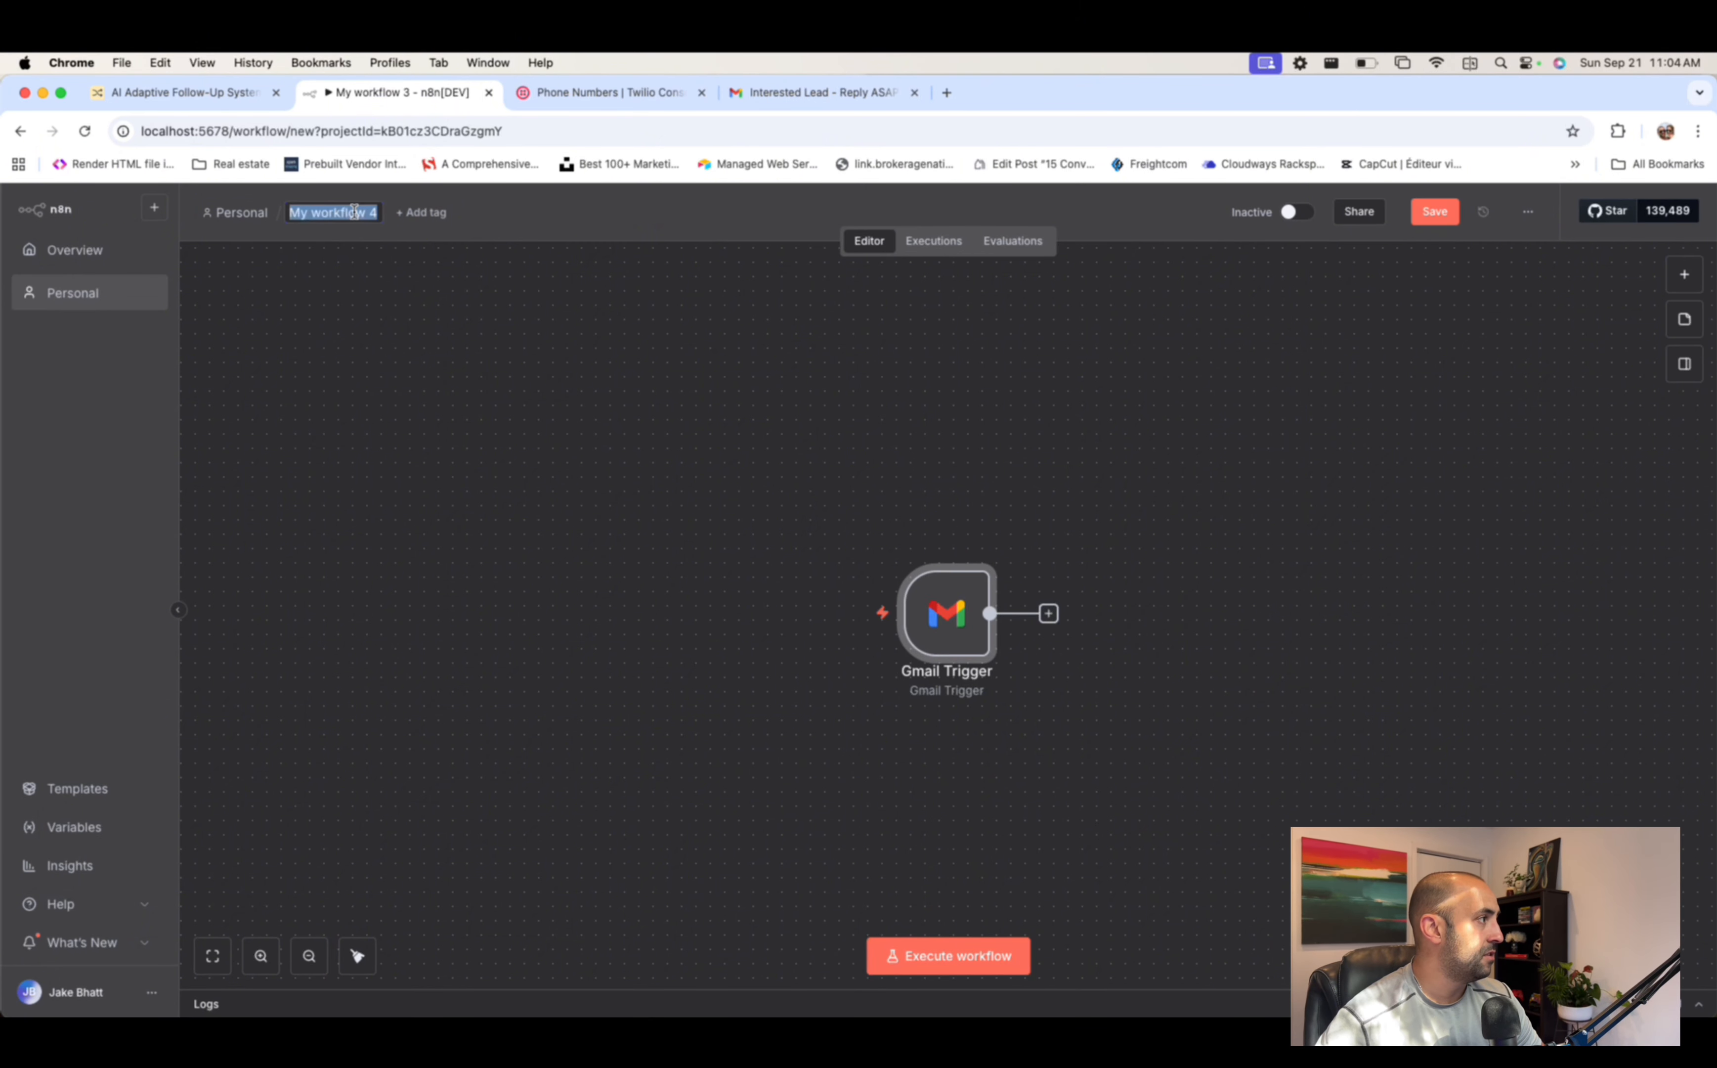
text(gmail trigger)
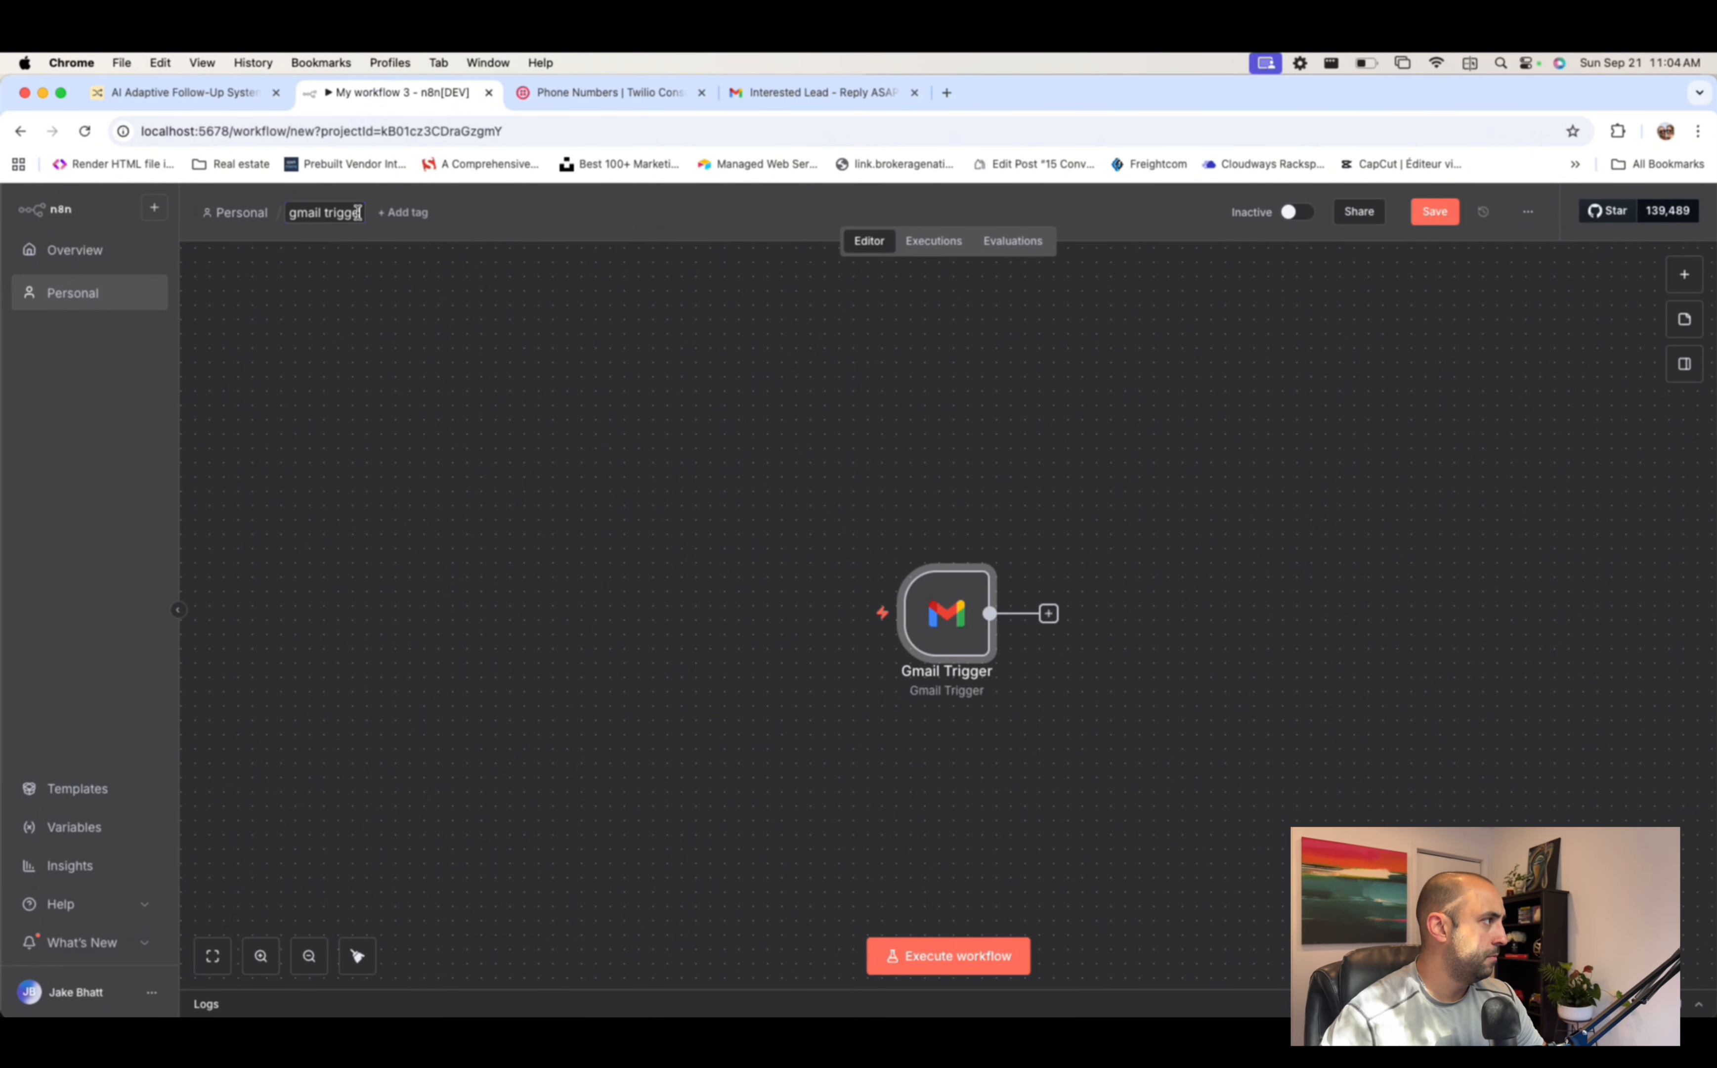
key(Return)
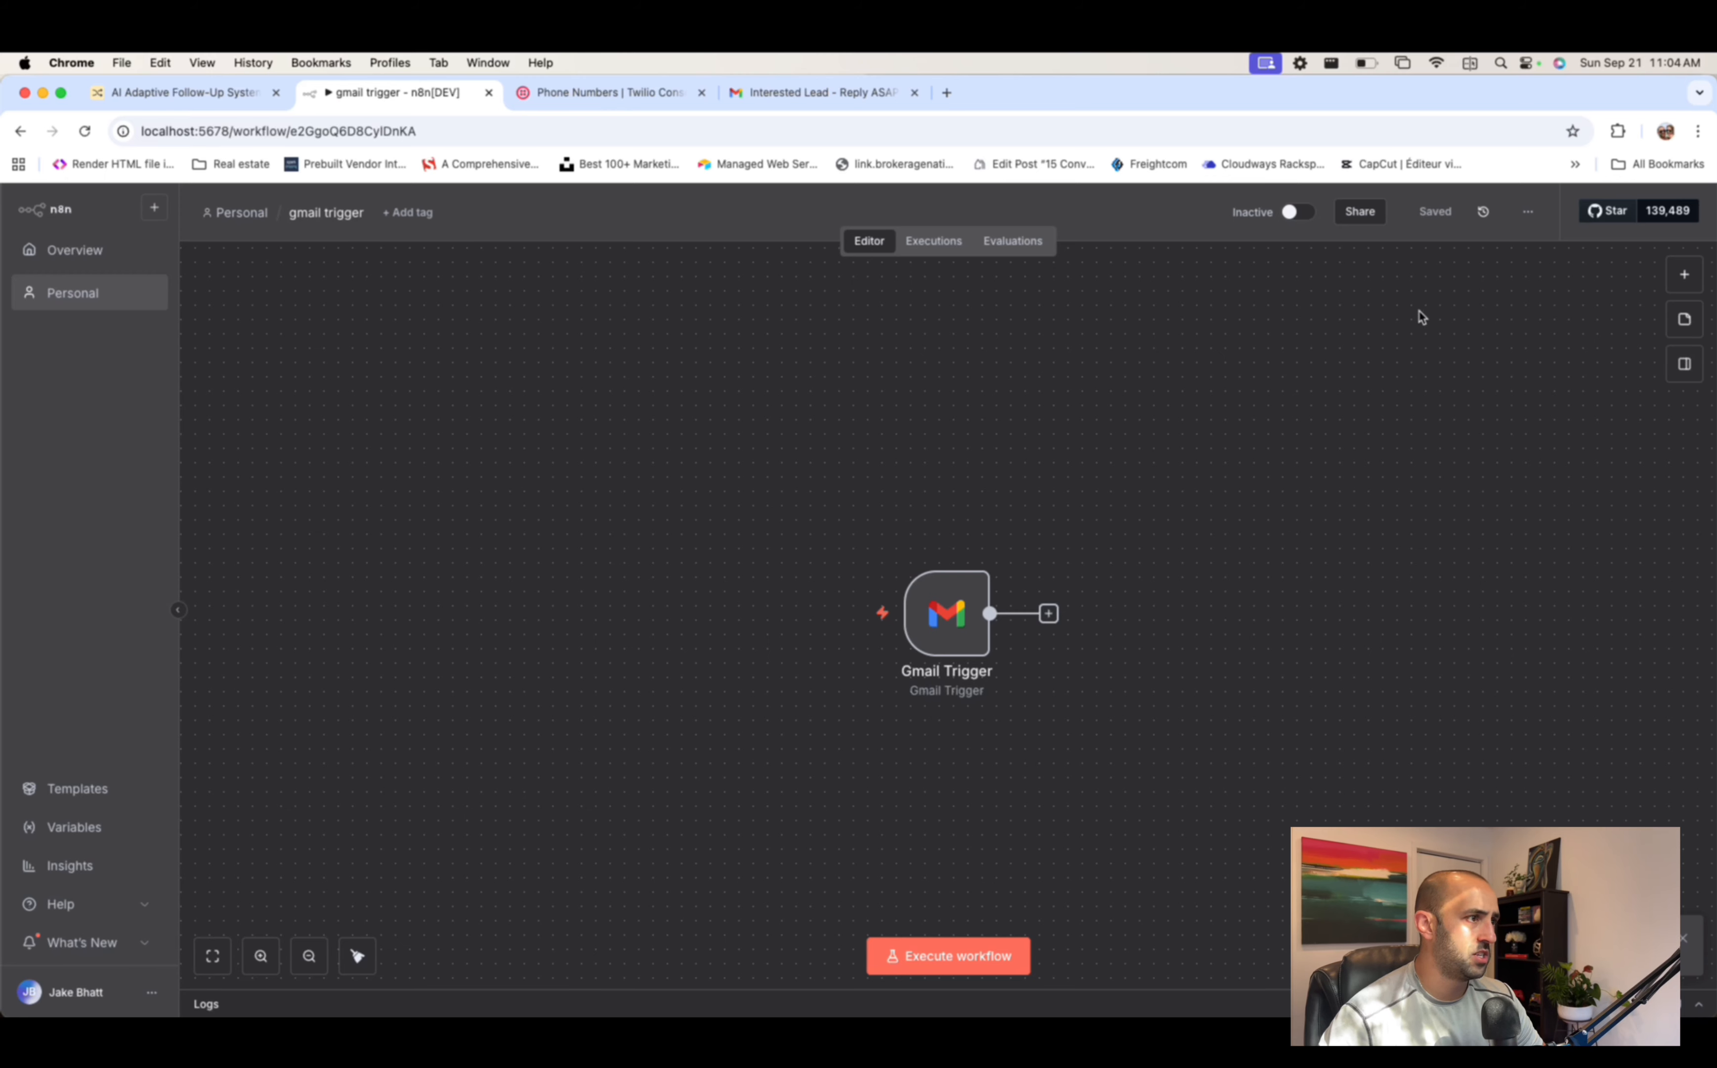
click(75, 258)
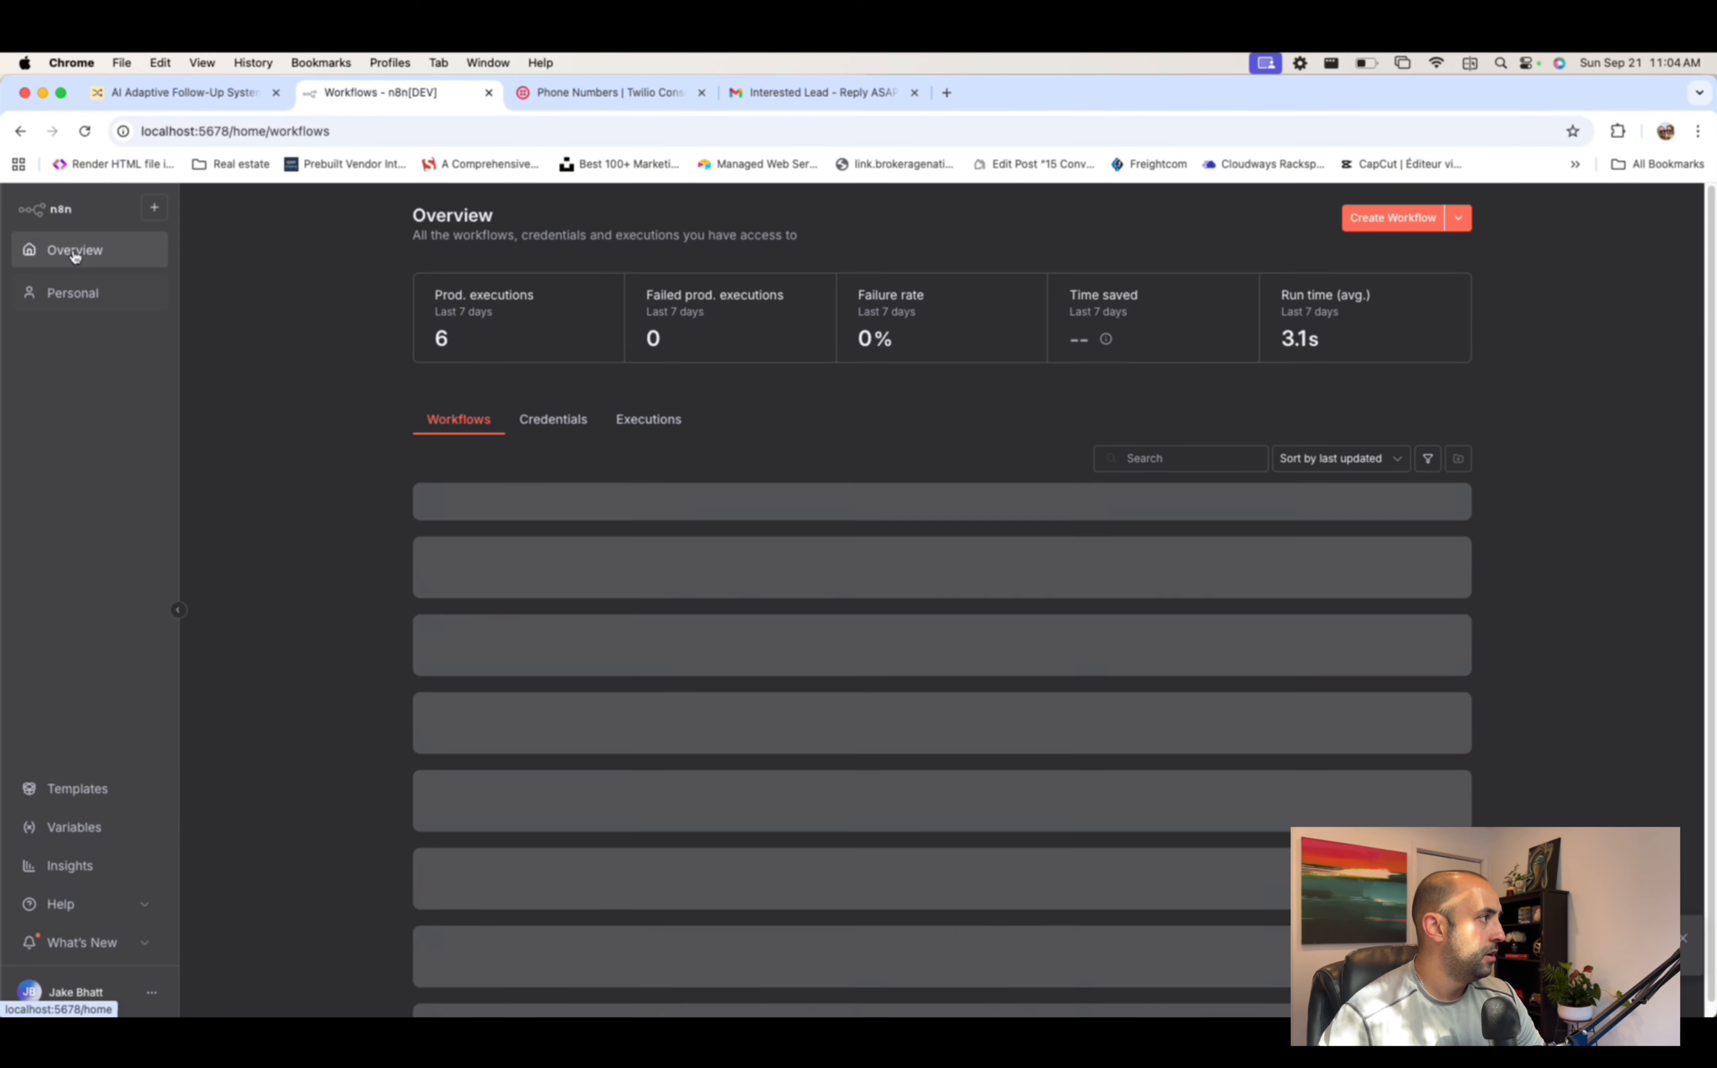
- Open Follow Up Sequence - Email Only from the AI Follow Up Sequences folder
click(74, 292)
click(524, 418)
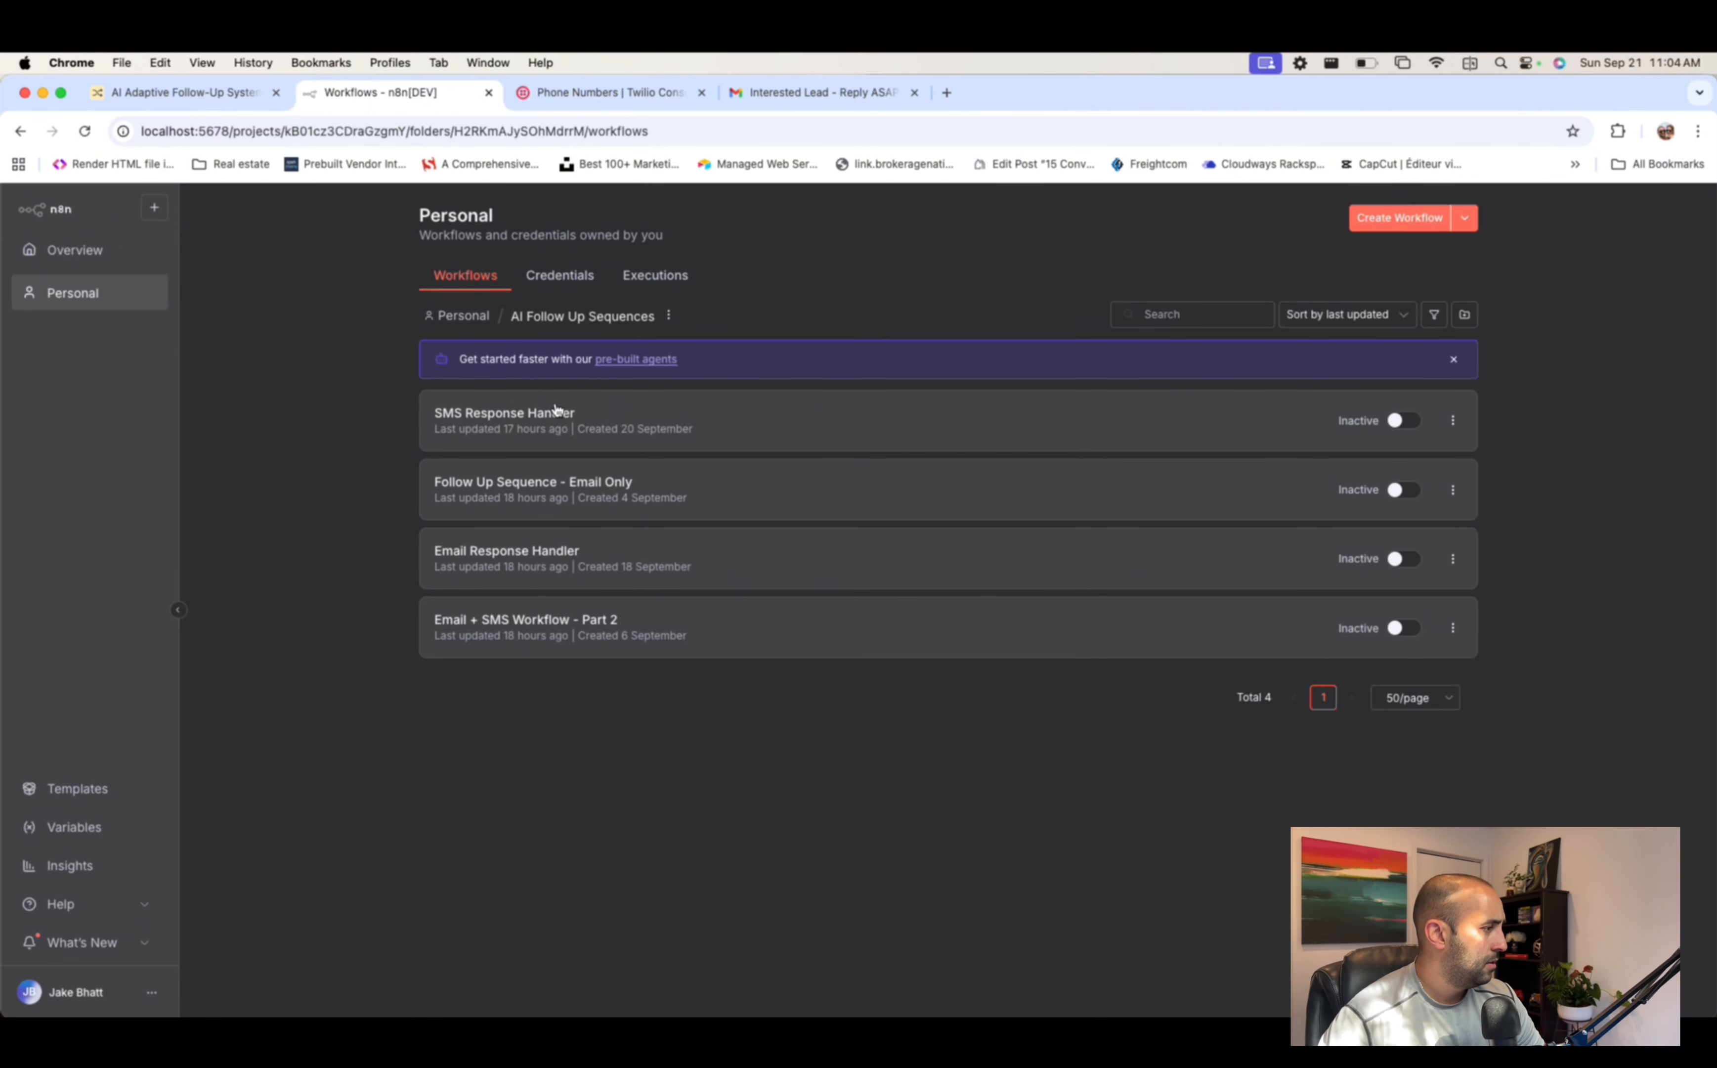
click(572, 486)
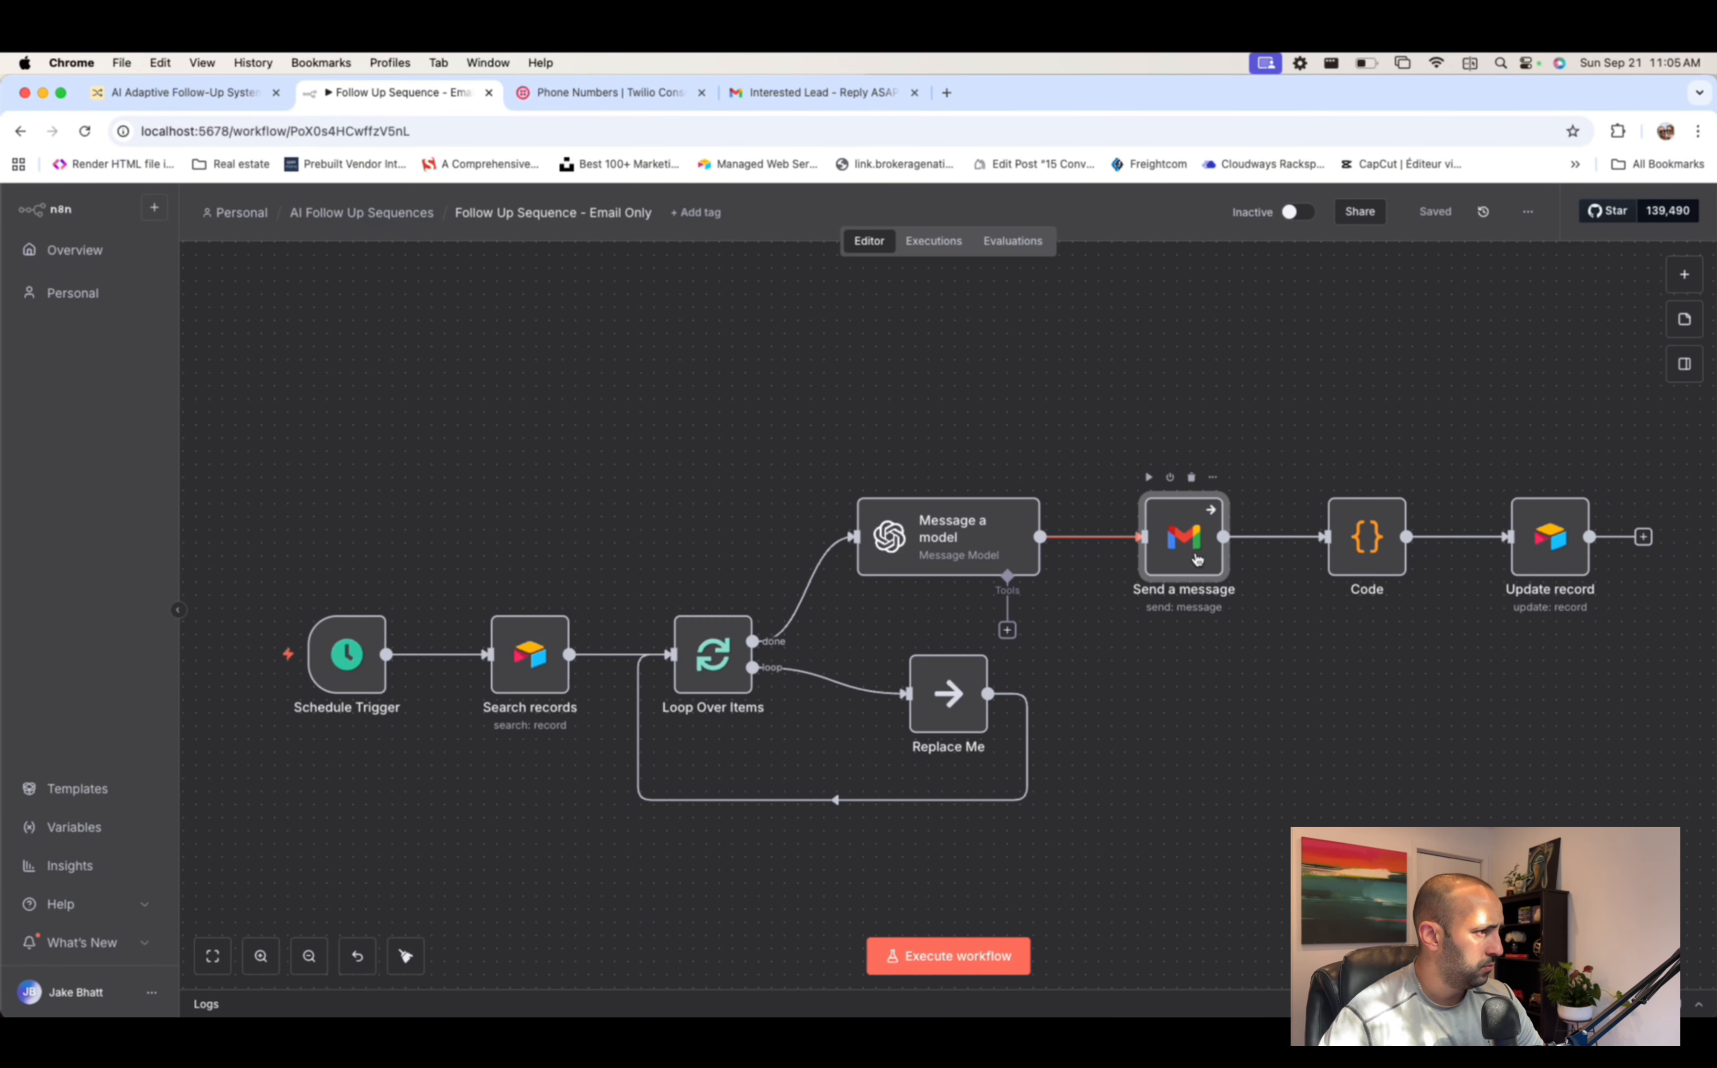
- Check its Send a message step, then open Email + SMS Workflow - Part 2 instead
double_click(1184, 537)
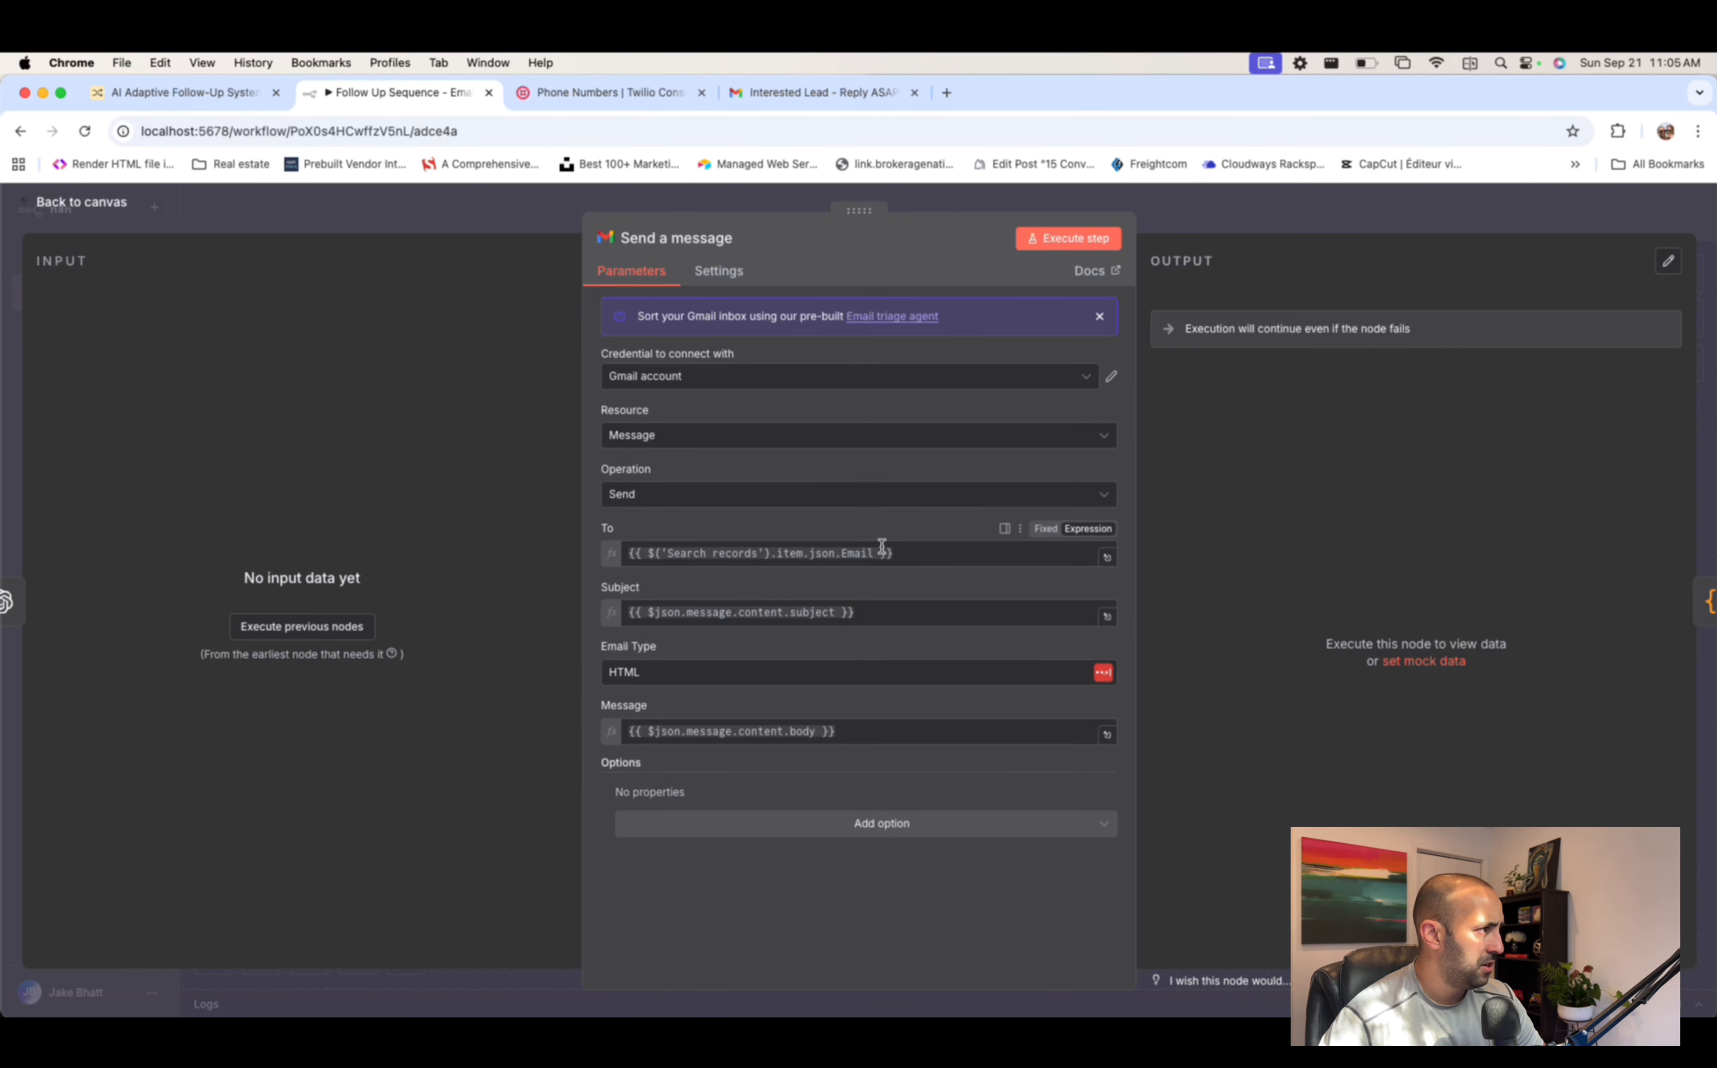
click(1275, 204)
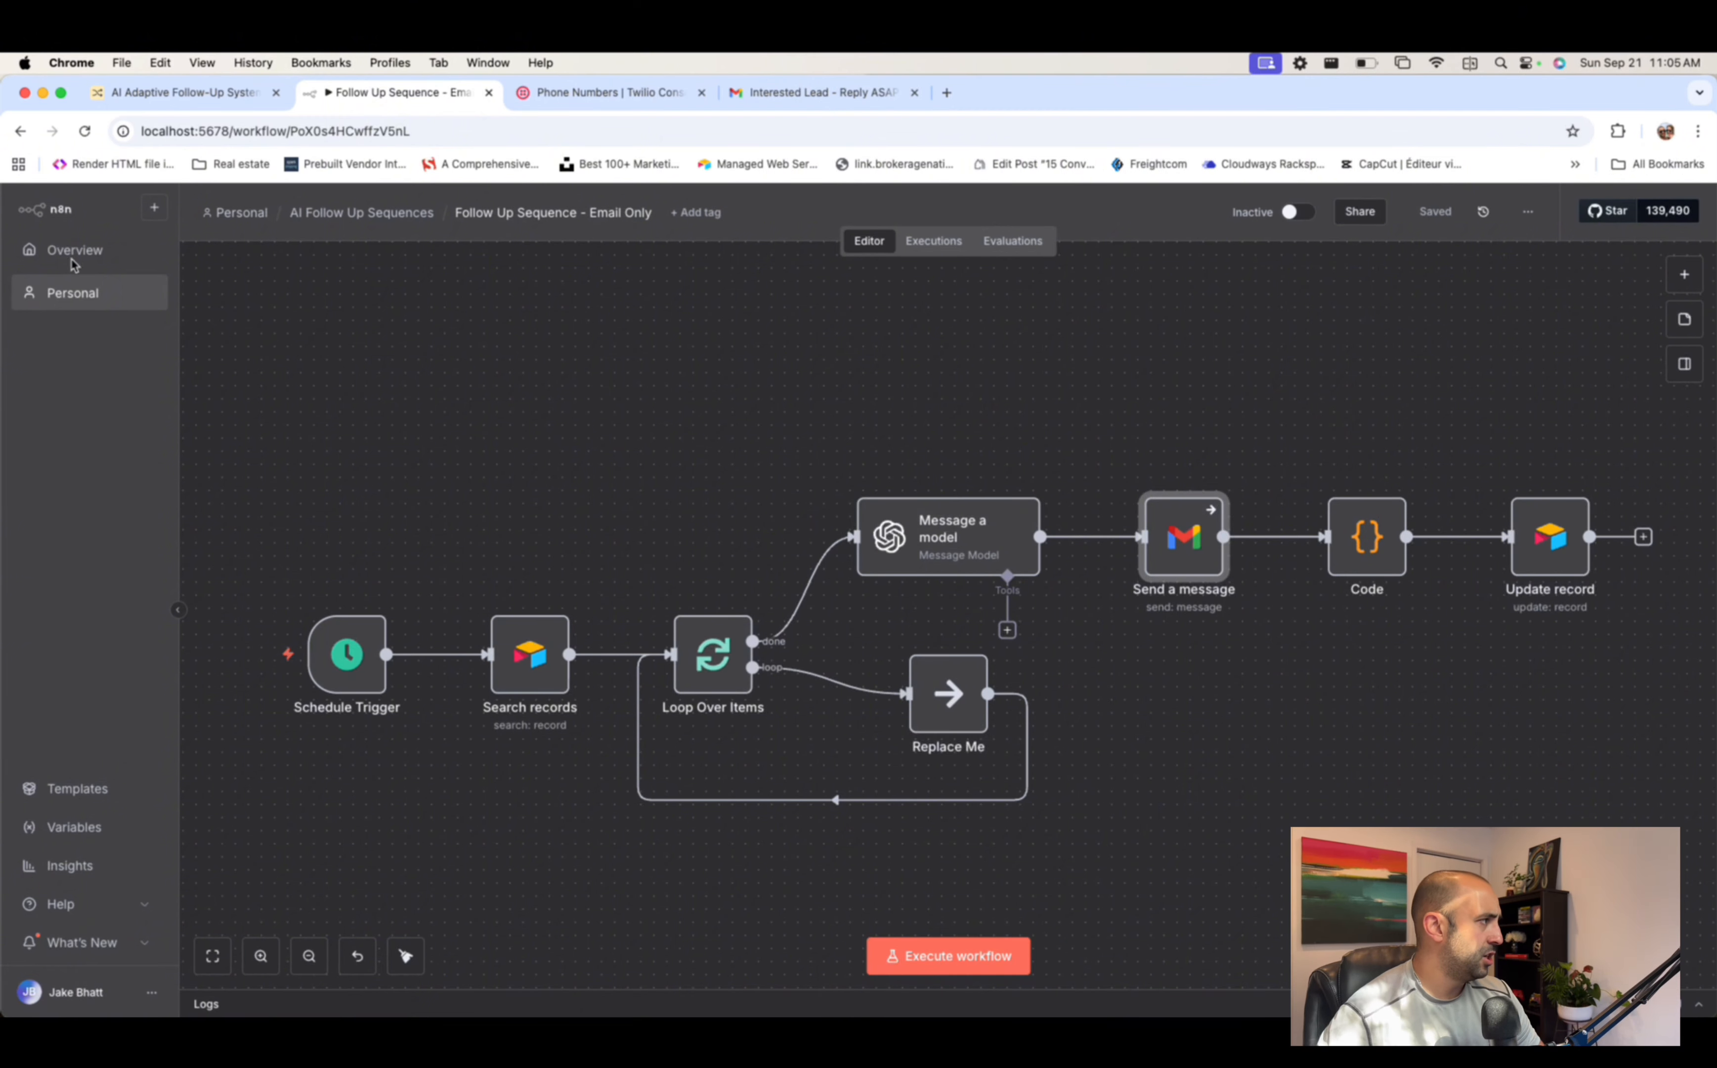
click(20, 130)
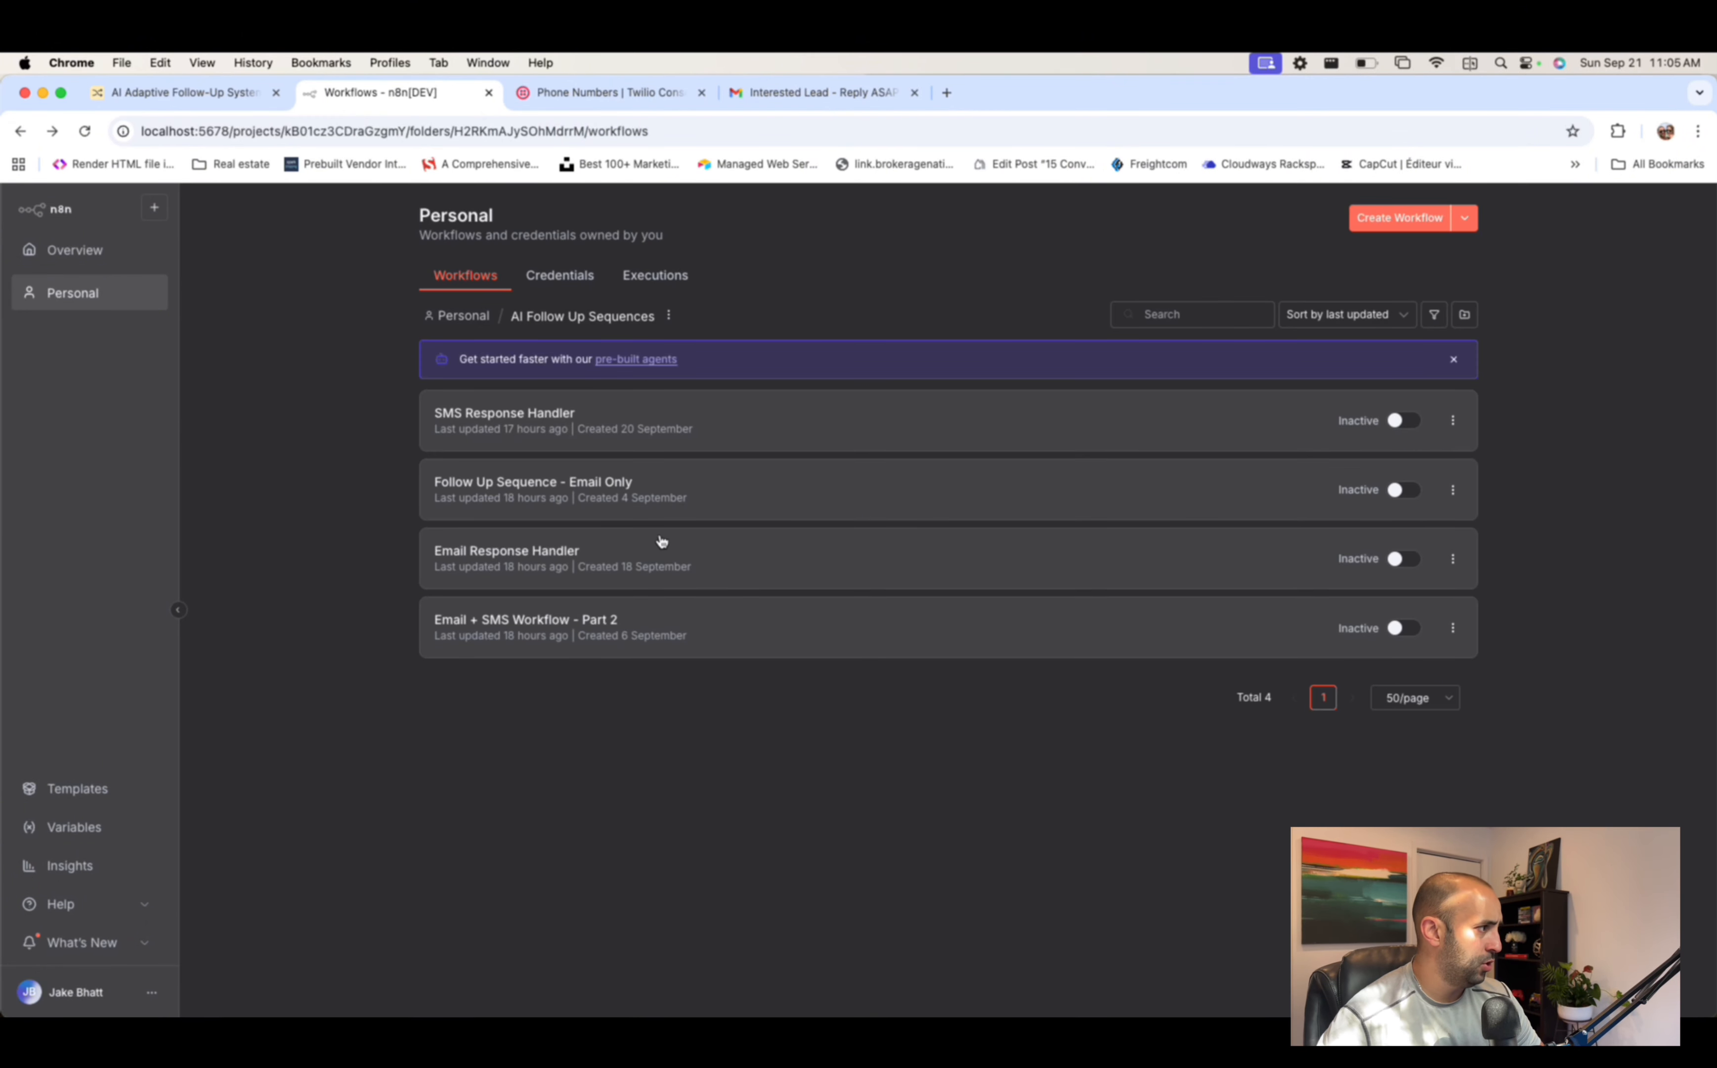
click(507, 611)
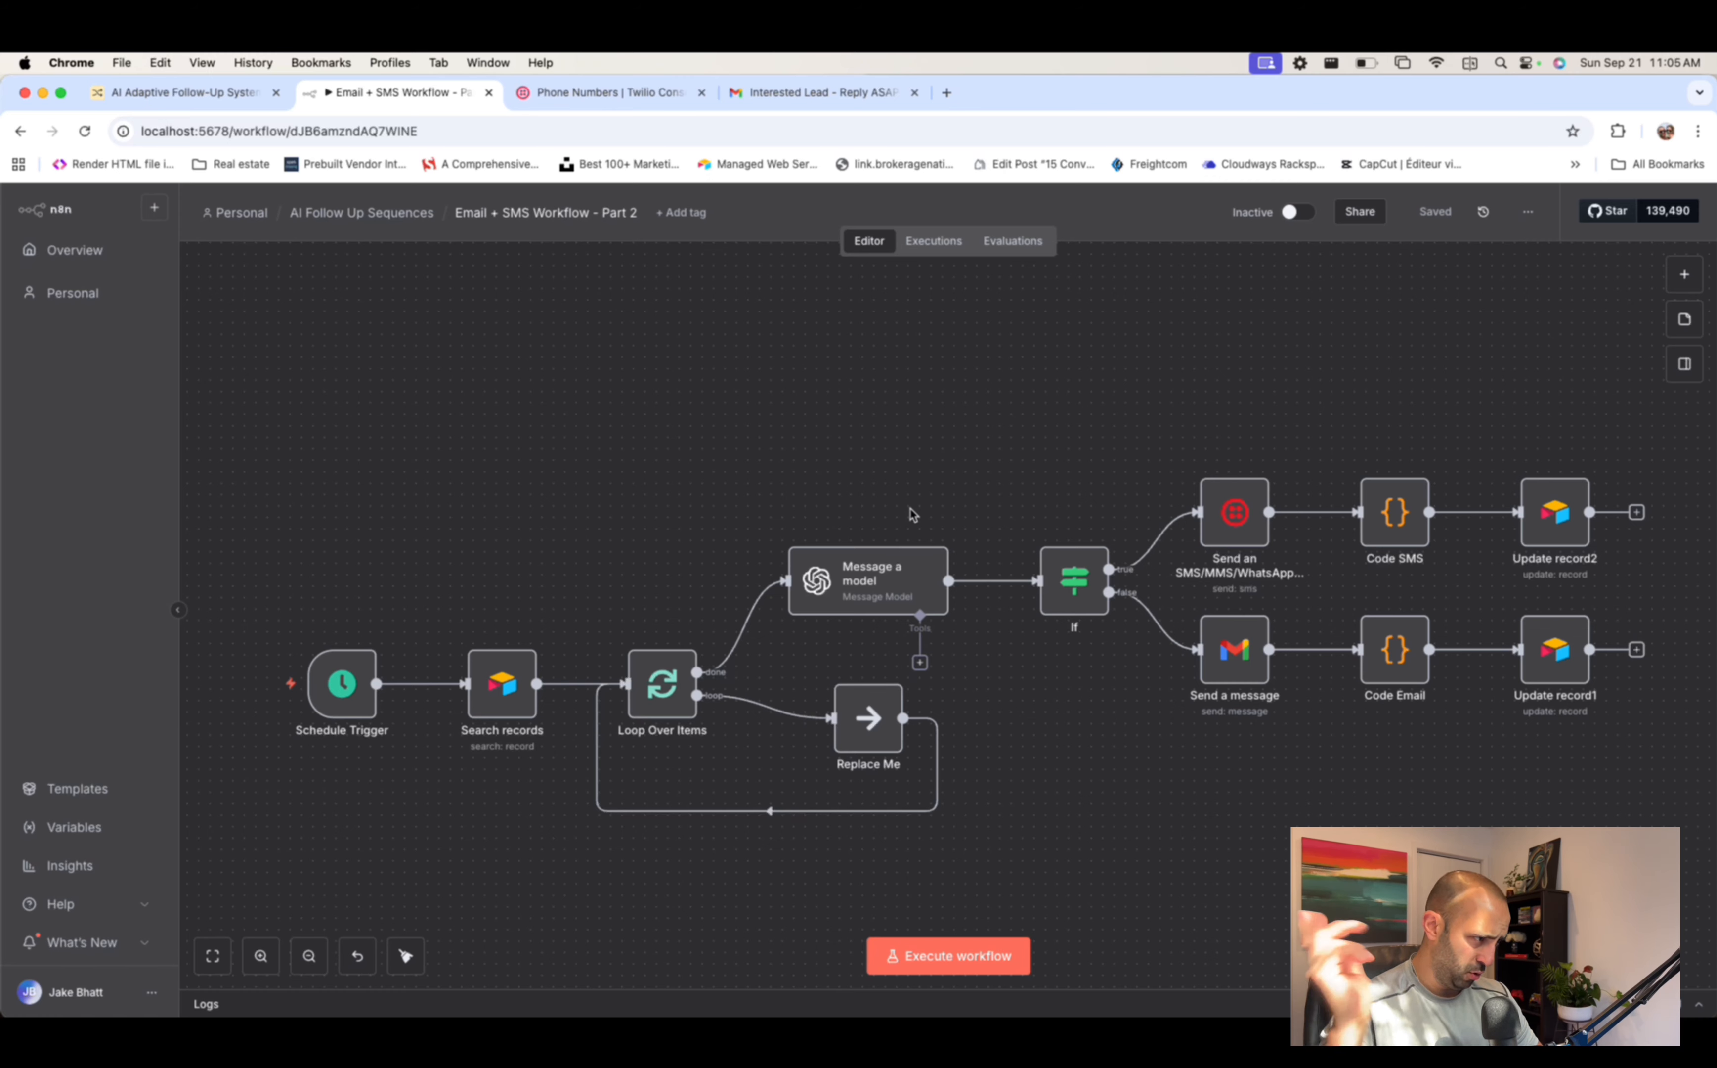
- Review the Send a message reply-to address and test-execute the Gmail send step
double_click(1230, 652)
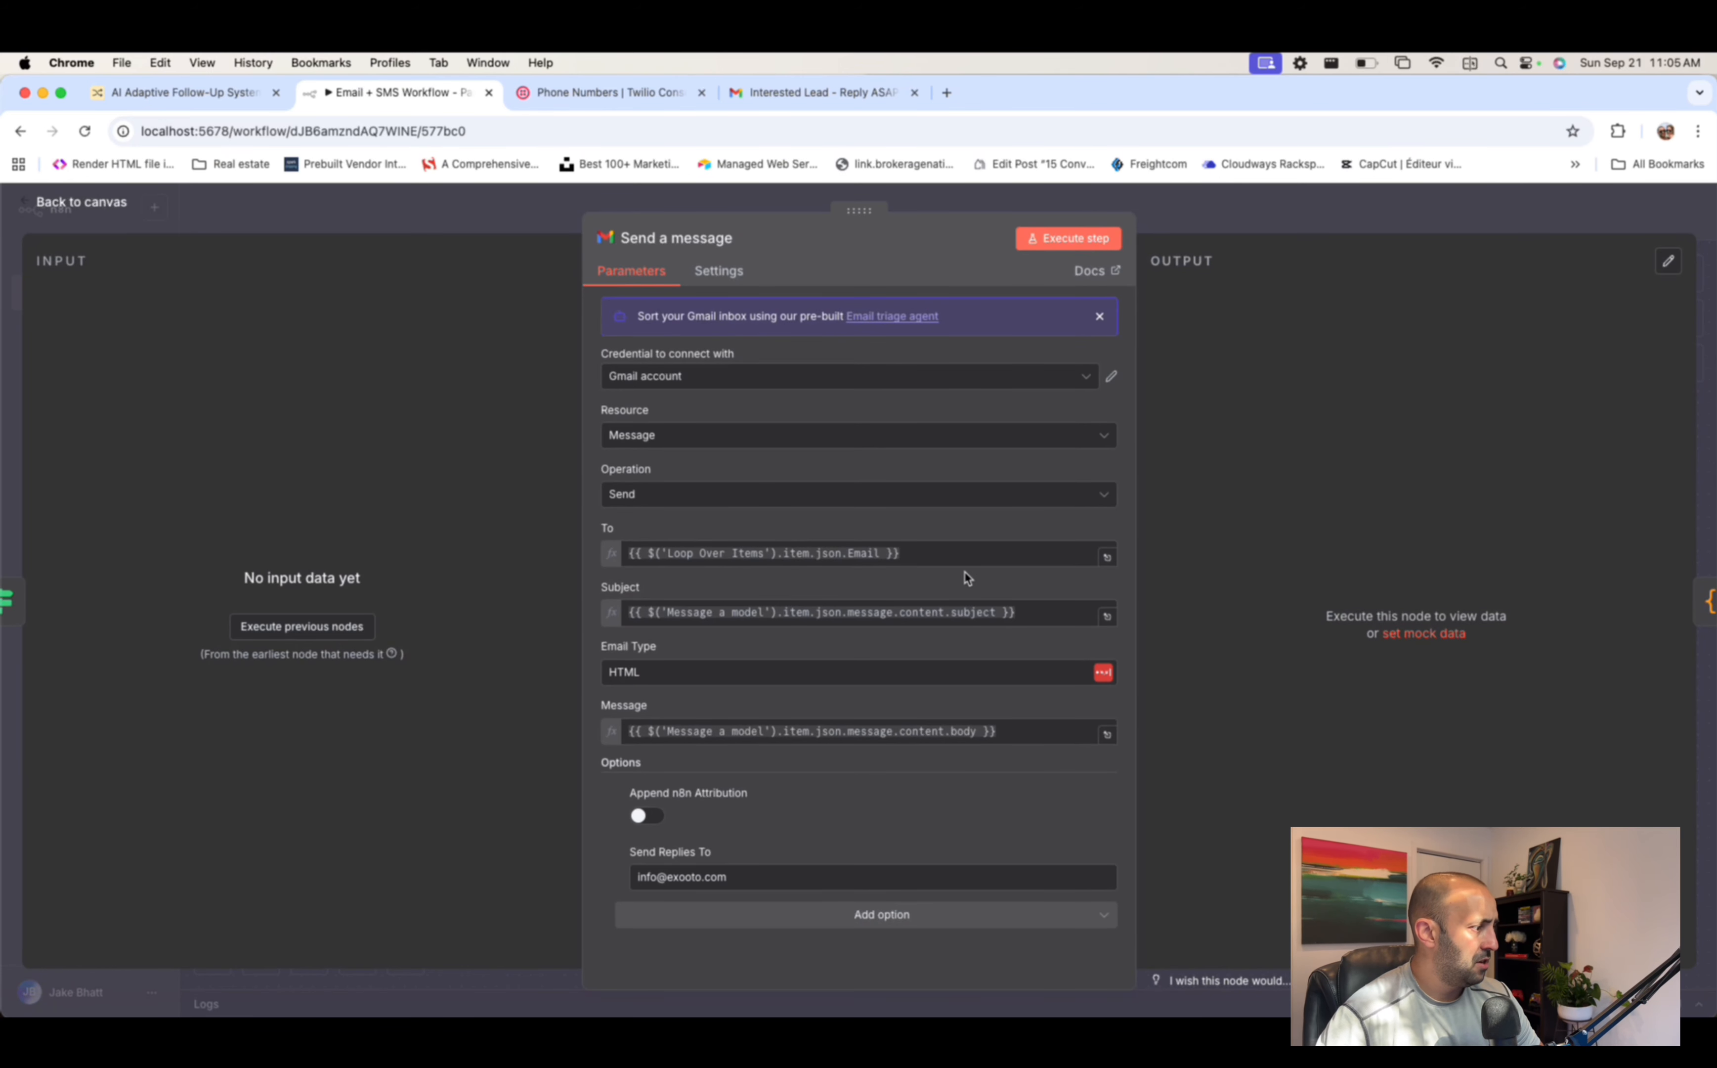
click(786, 875)
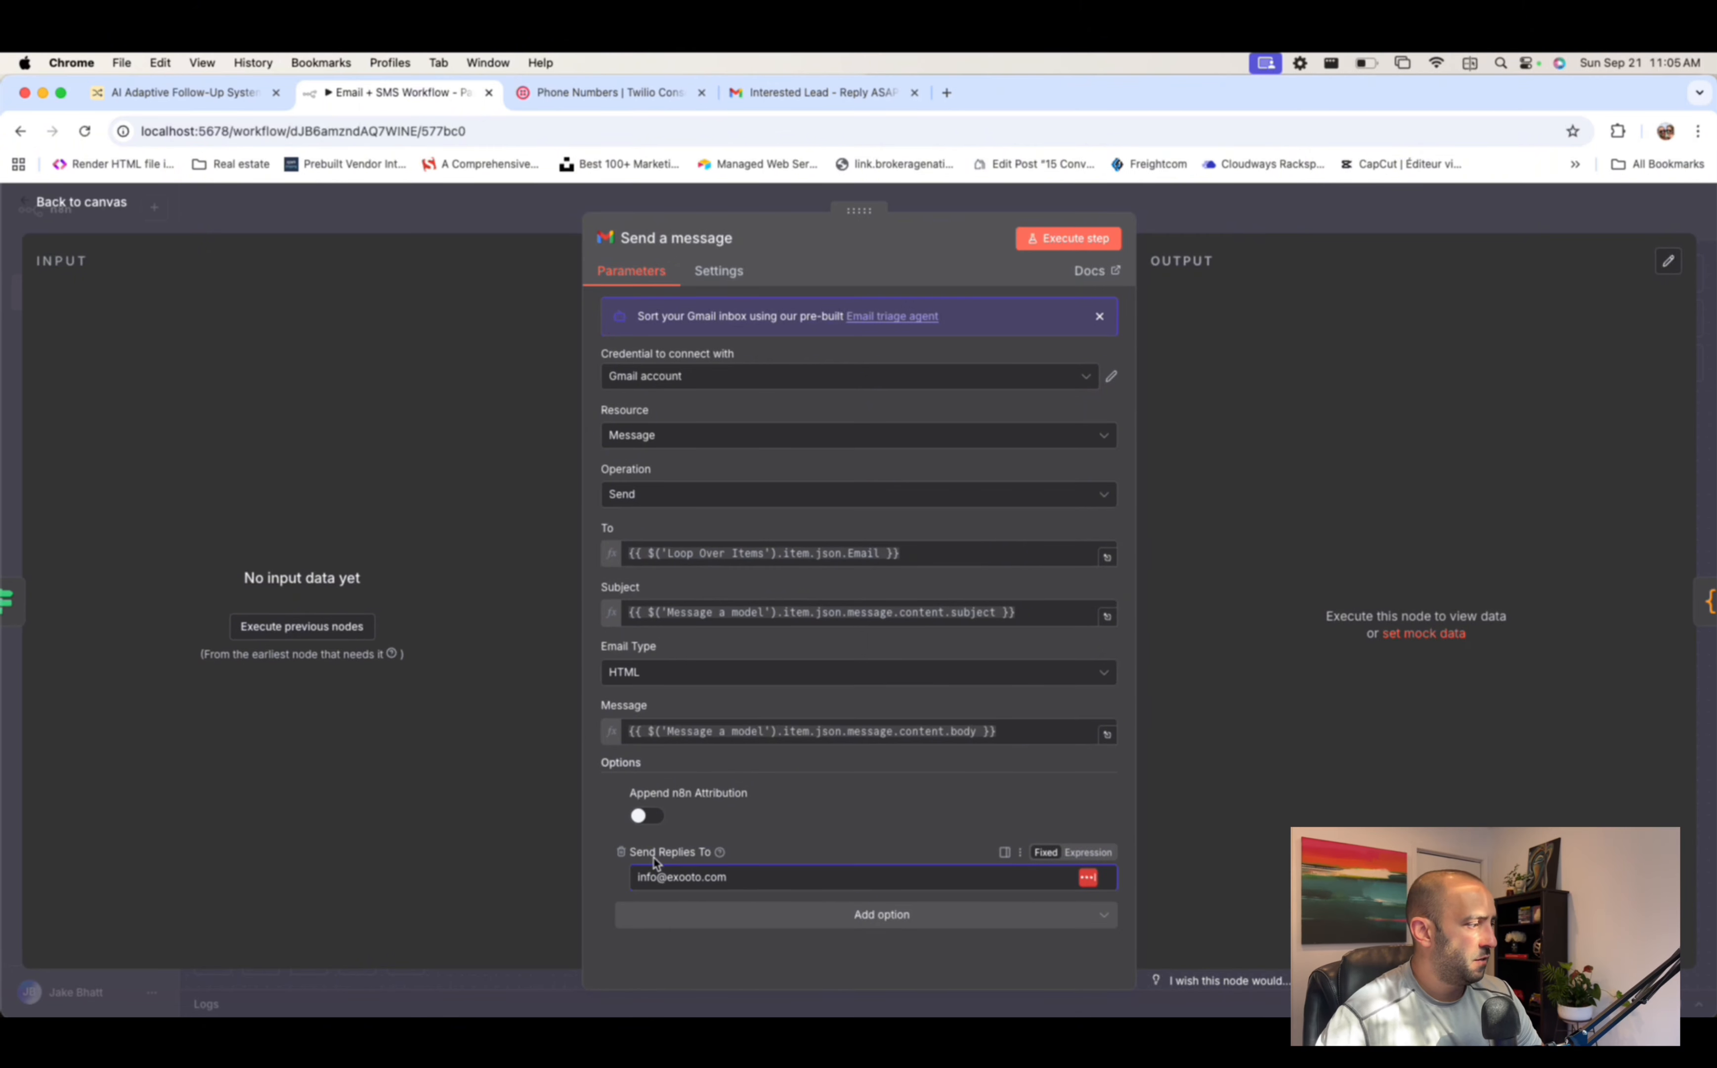
drag(759, 874, 576, 877)
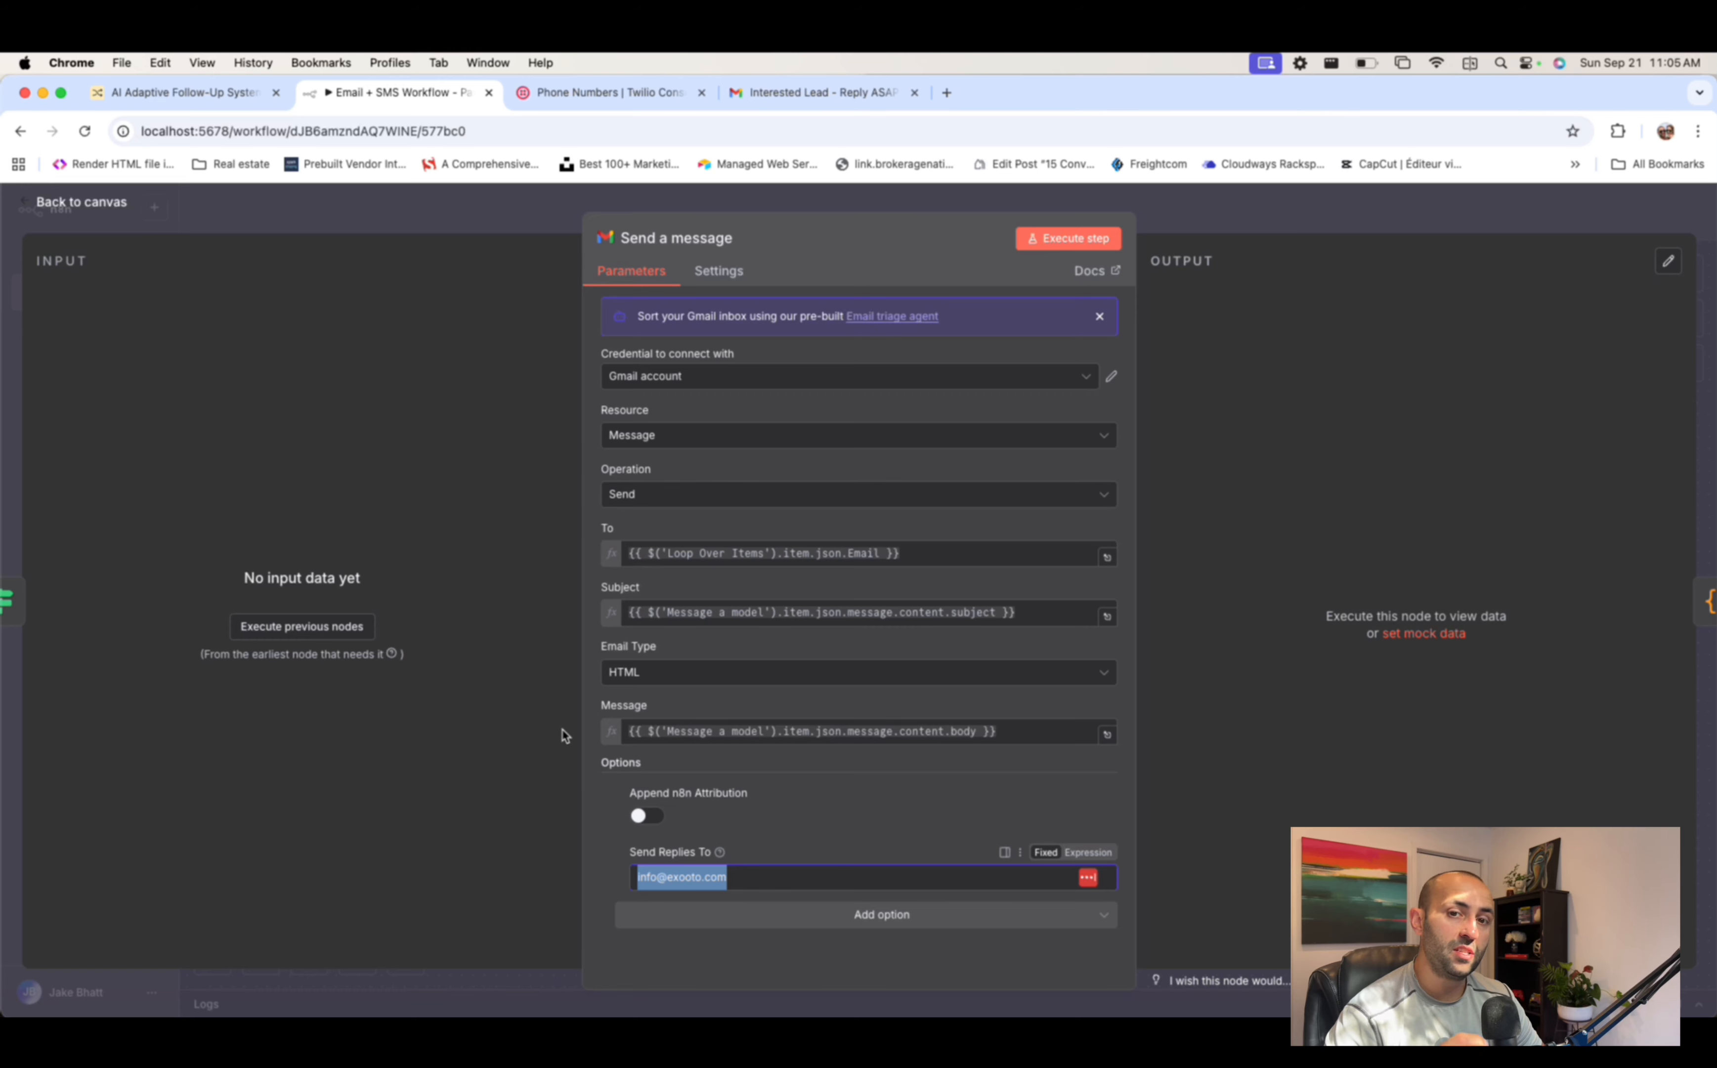
click(782, 870)
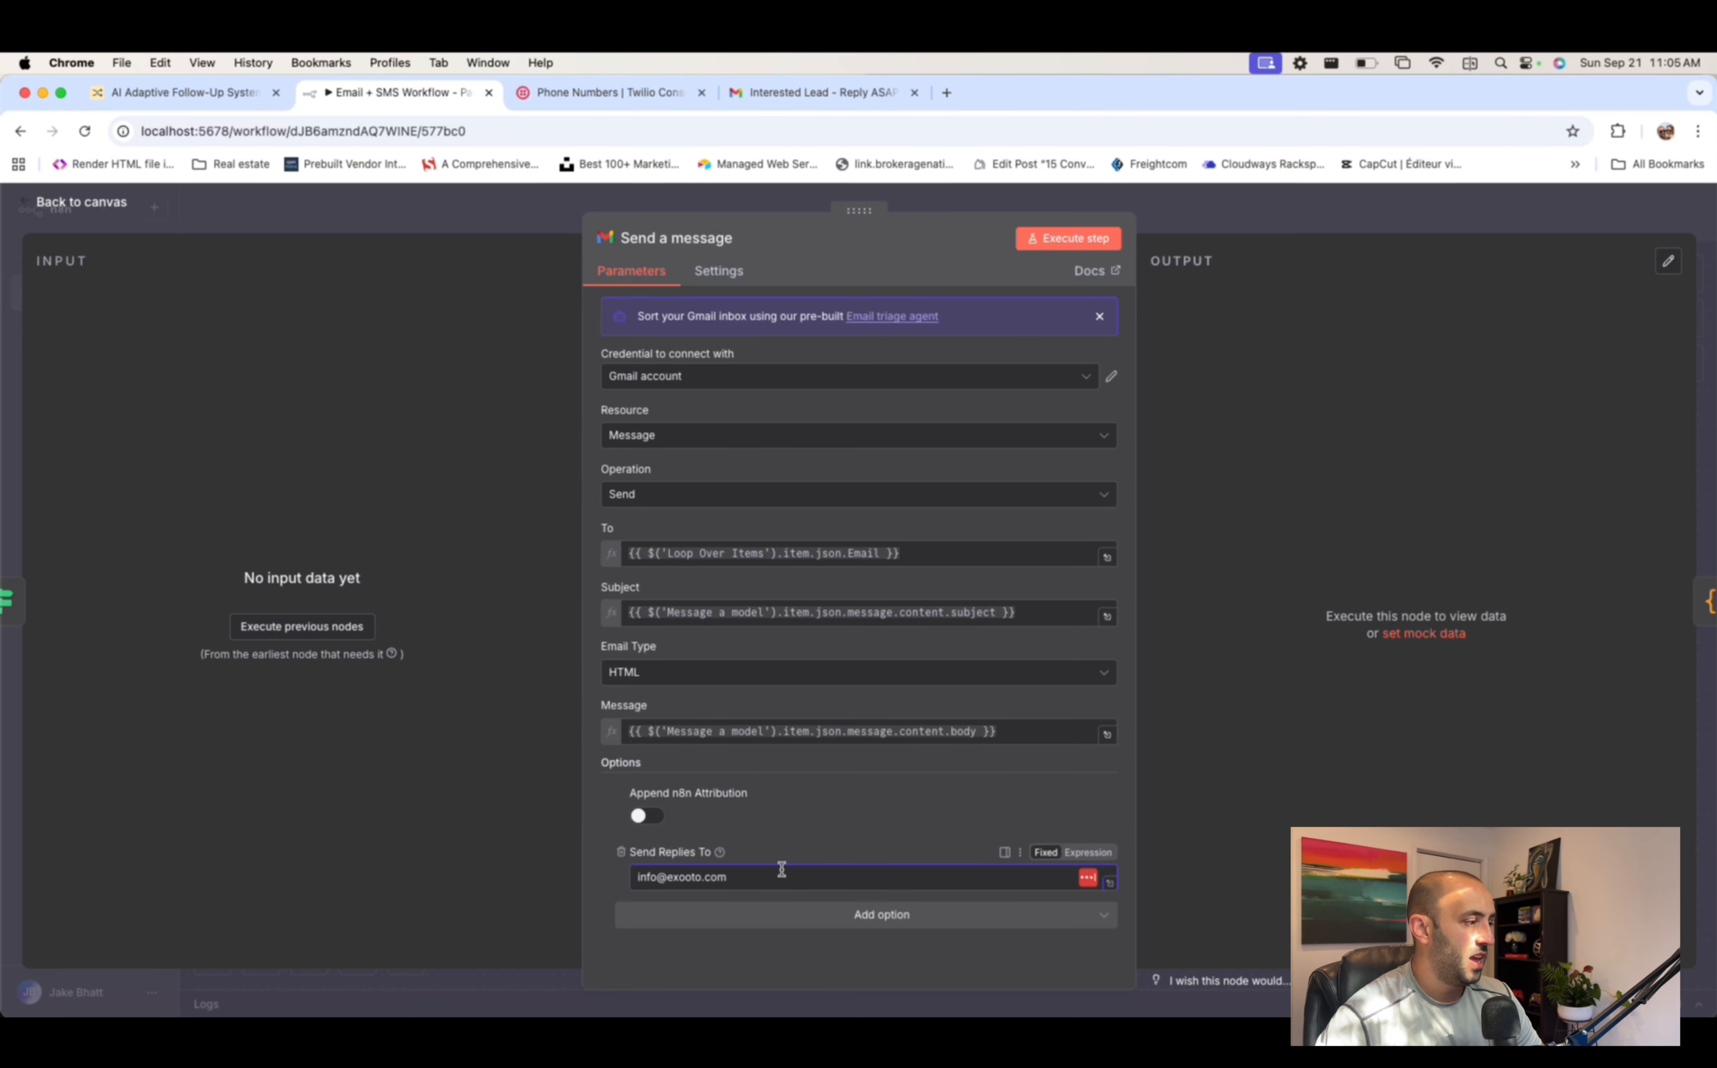
click(1071, 240)
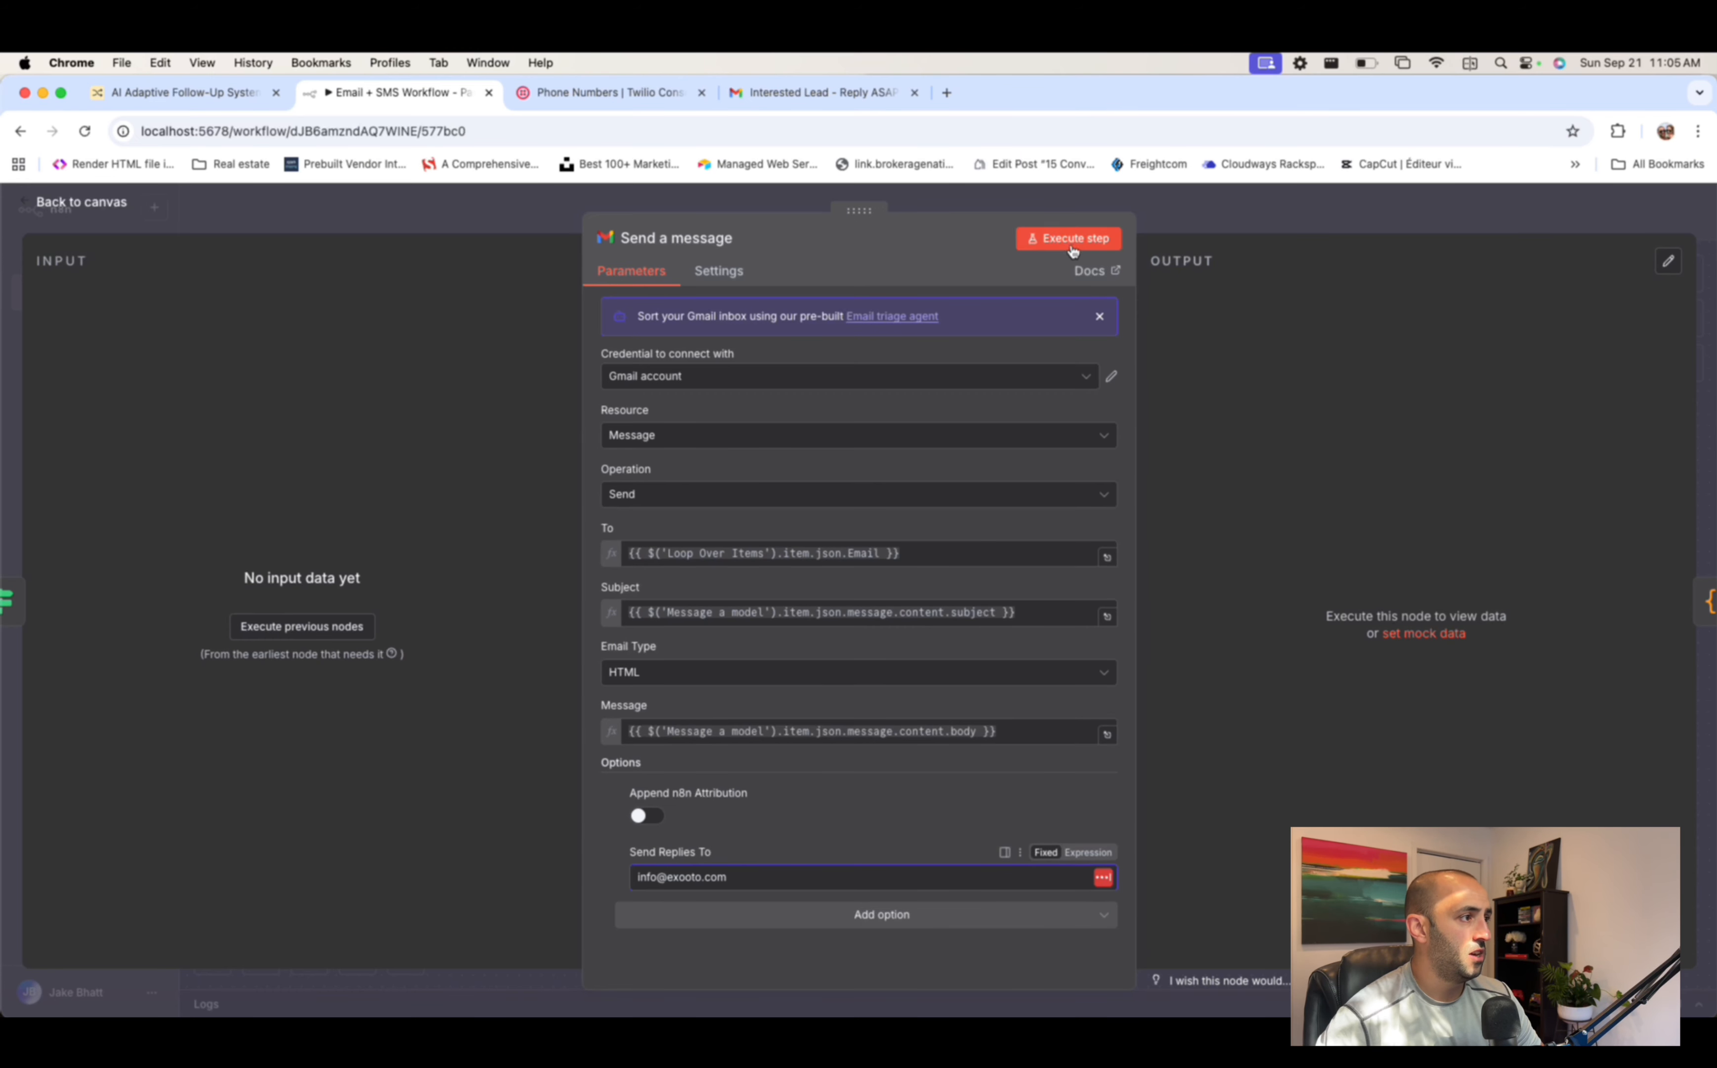
click(1247, 224)
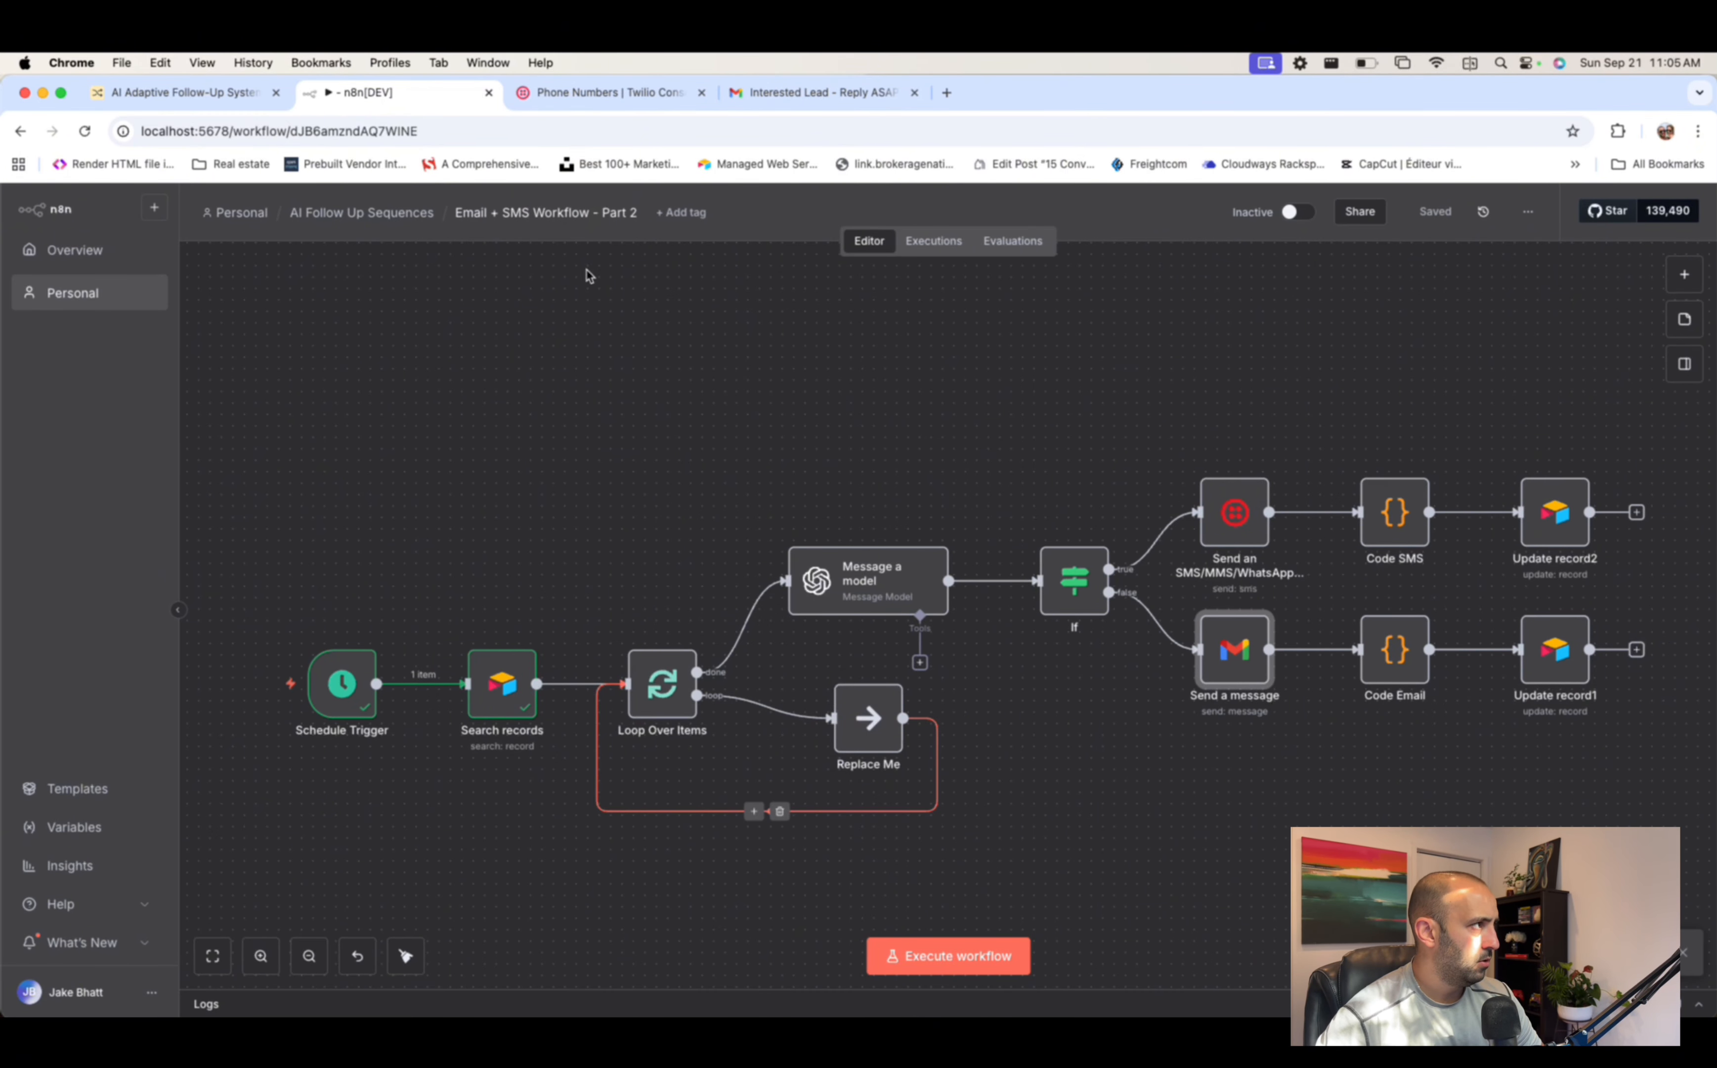
- Untick the first lead's Pause box in Airtable, then execute the whole workflow
click(189, 92)
scroll(1381, 345, right, 5)
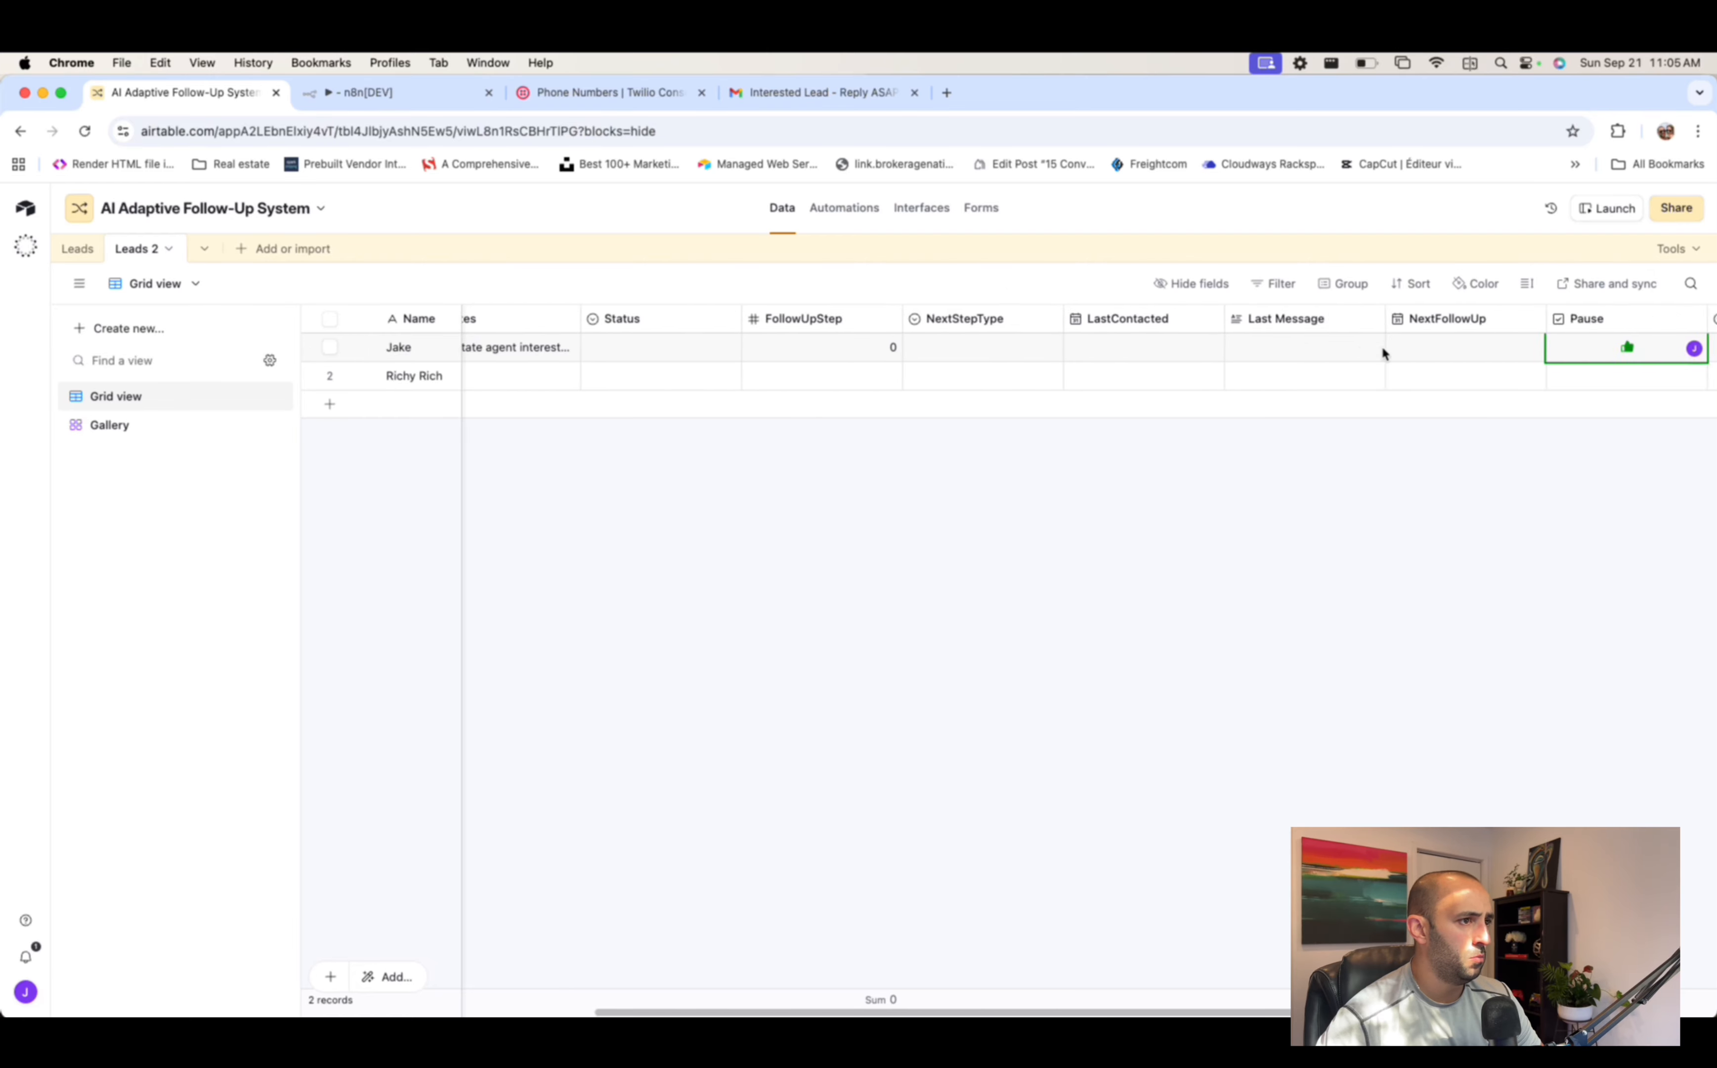
click(1493, 348)
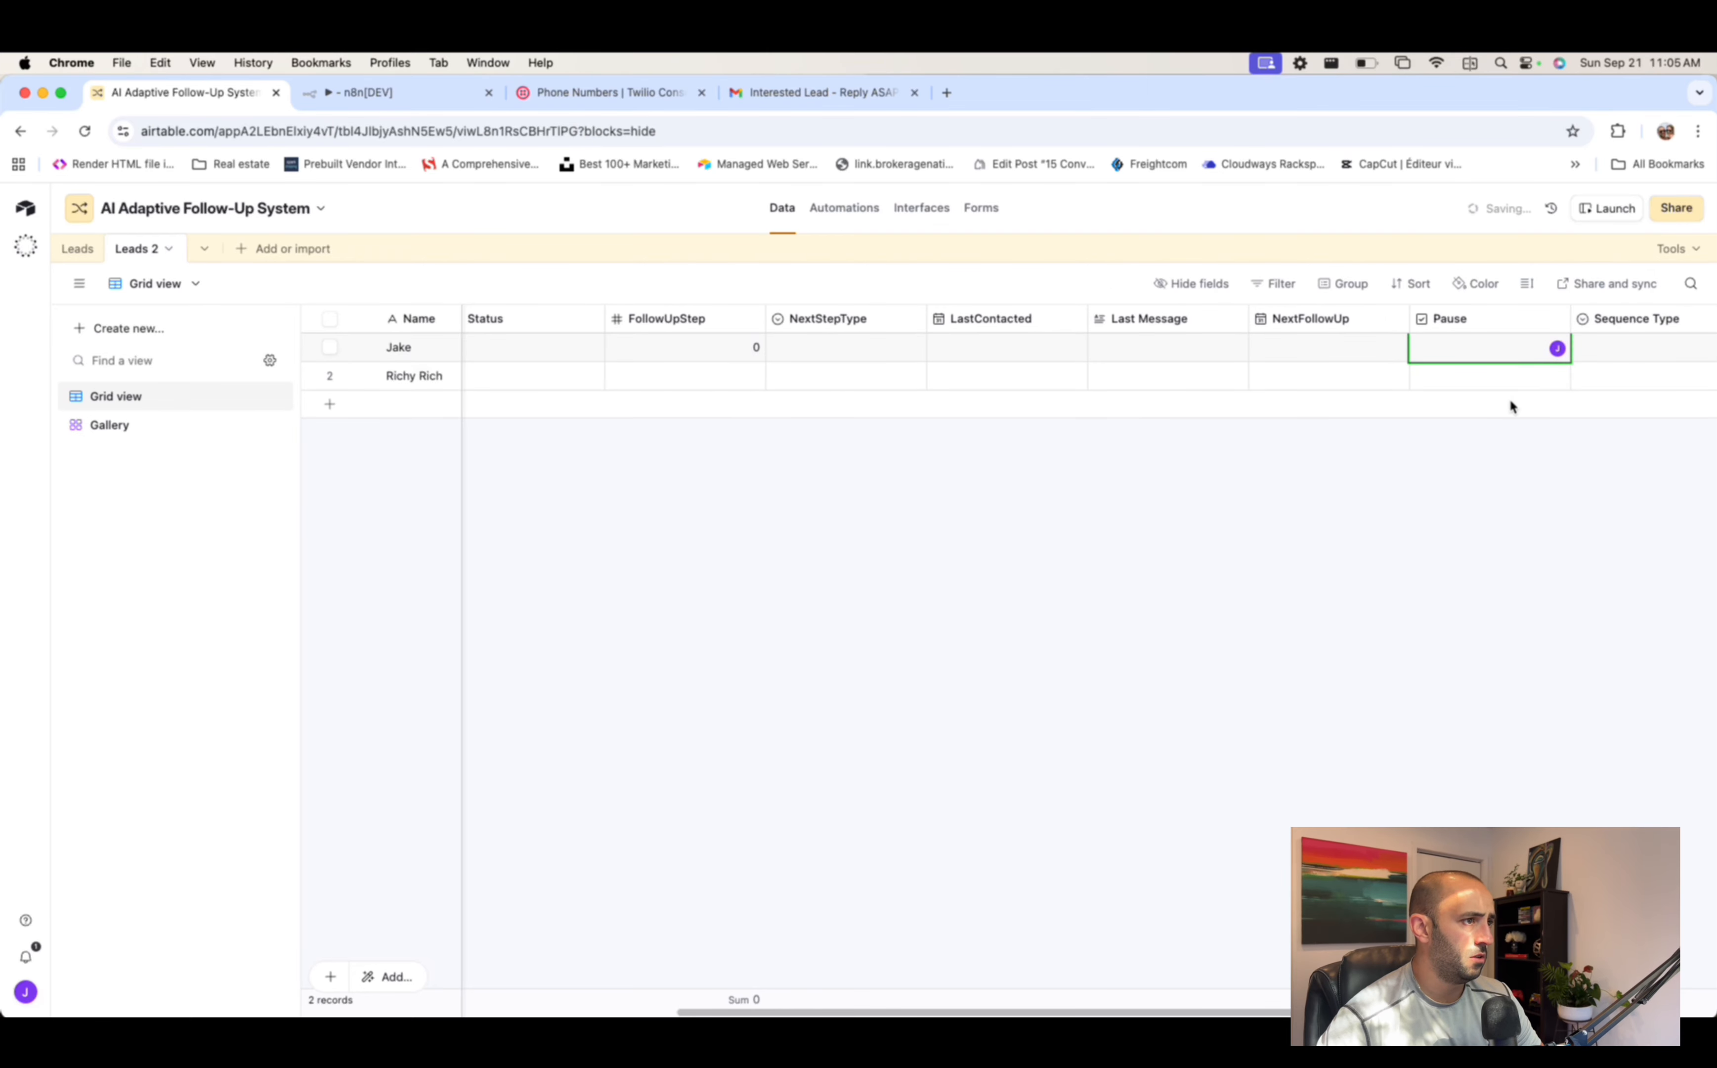
click(422, 92)
click(985, 956)
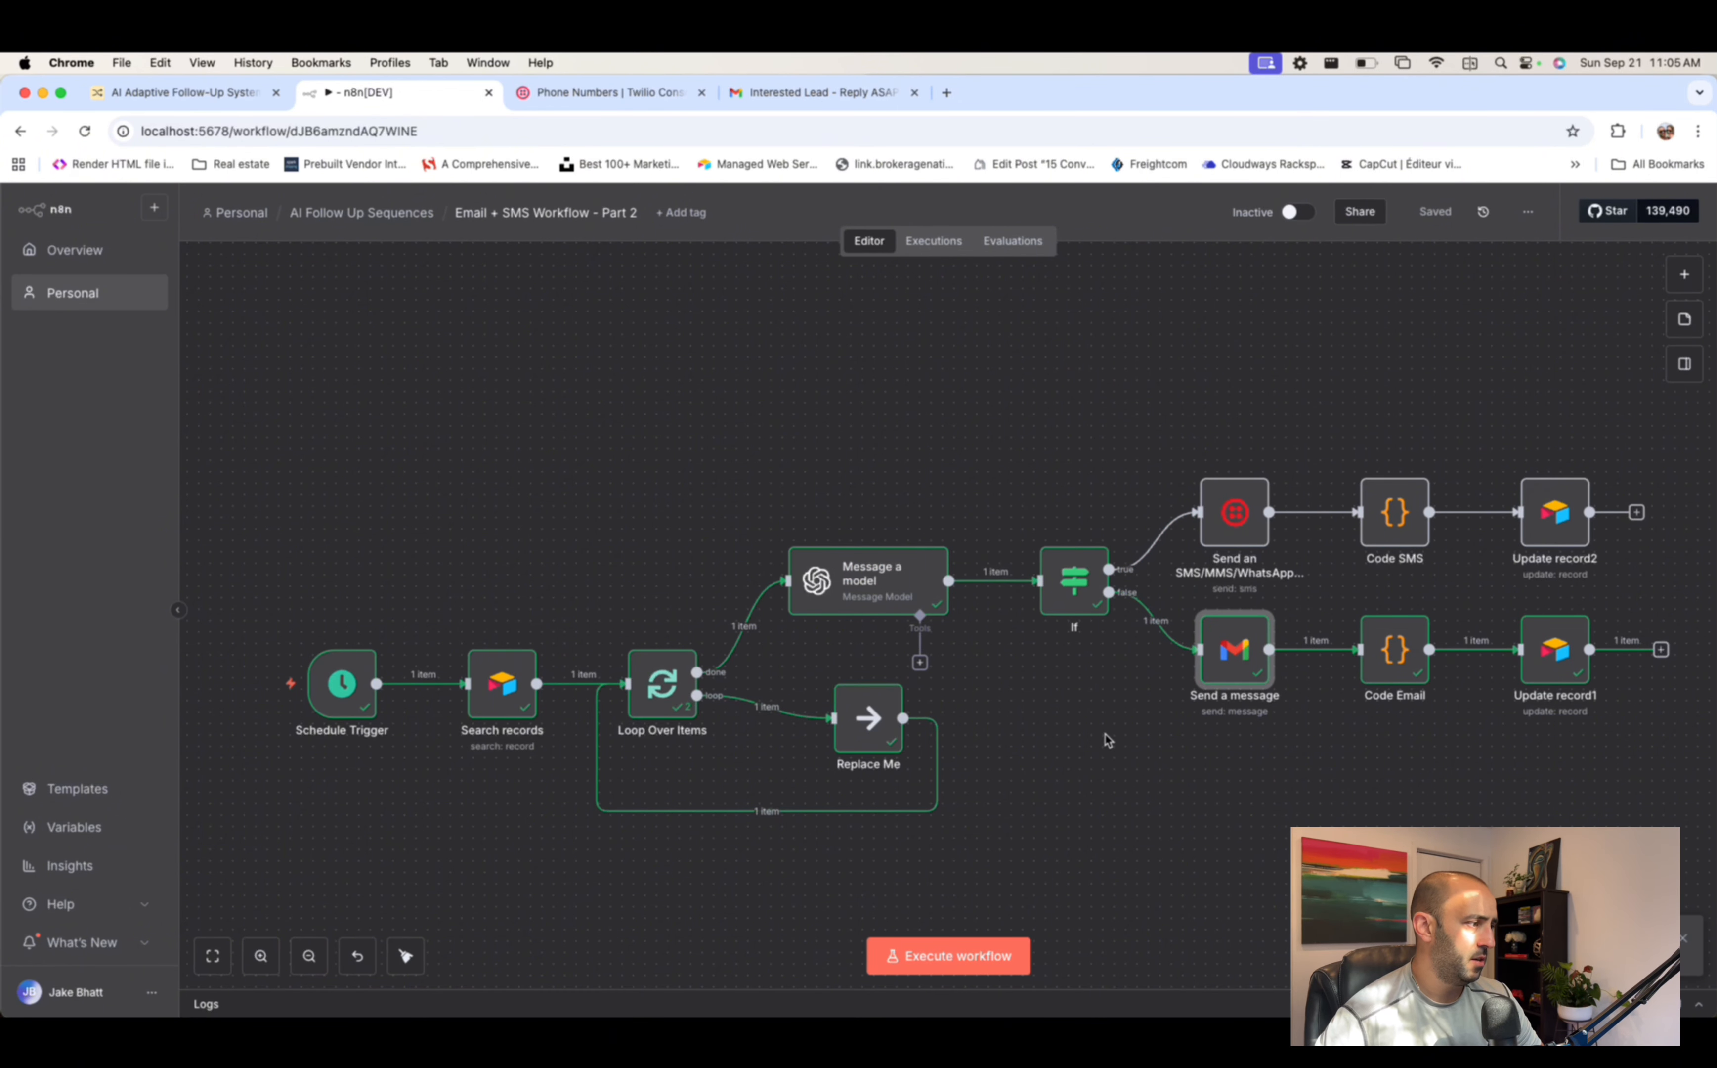
- Open the executed Send a message step and review its output JSON and Send Replies To option
scroll(1110, 740, down, 1)
double_click(1233, 650)
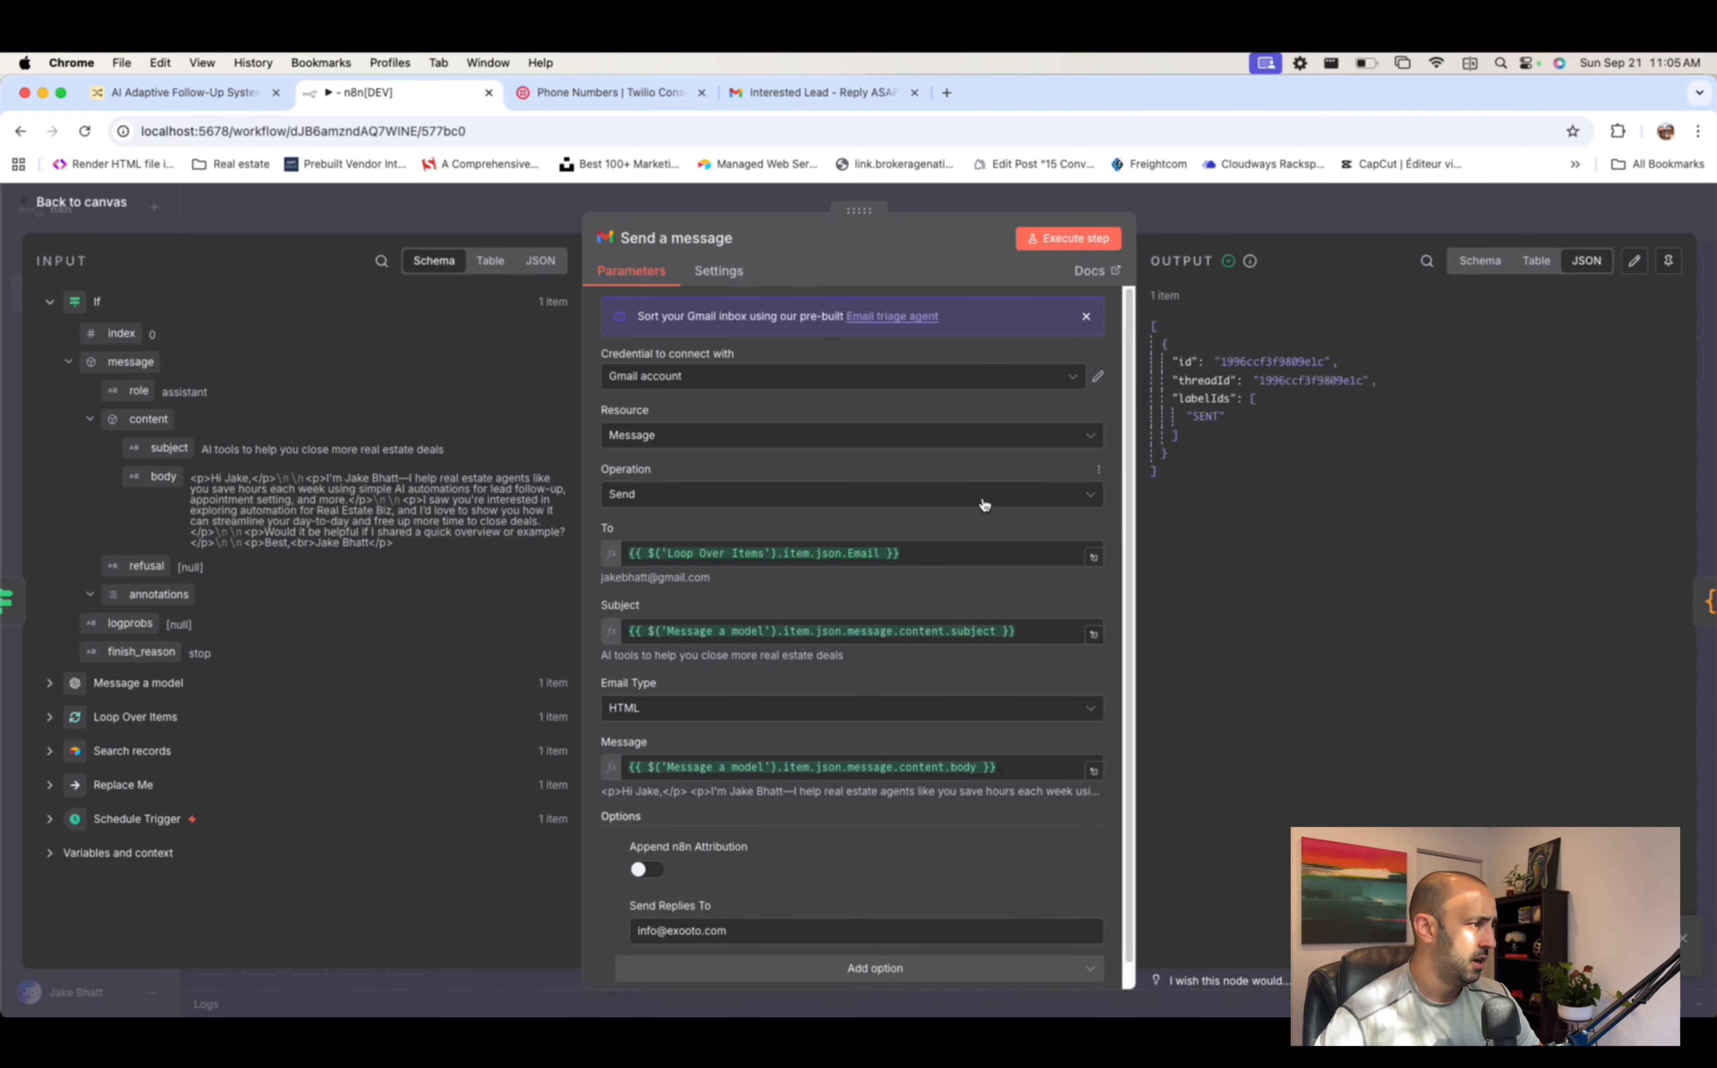
scroll(848, 812, down, 1)
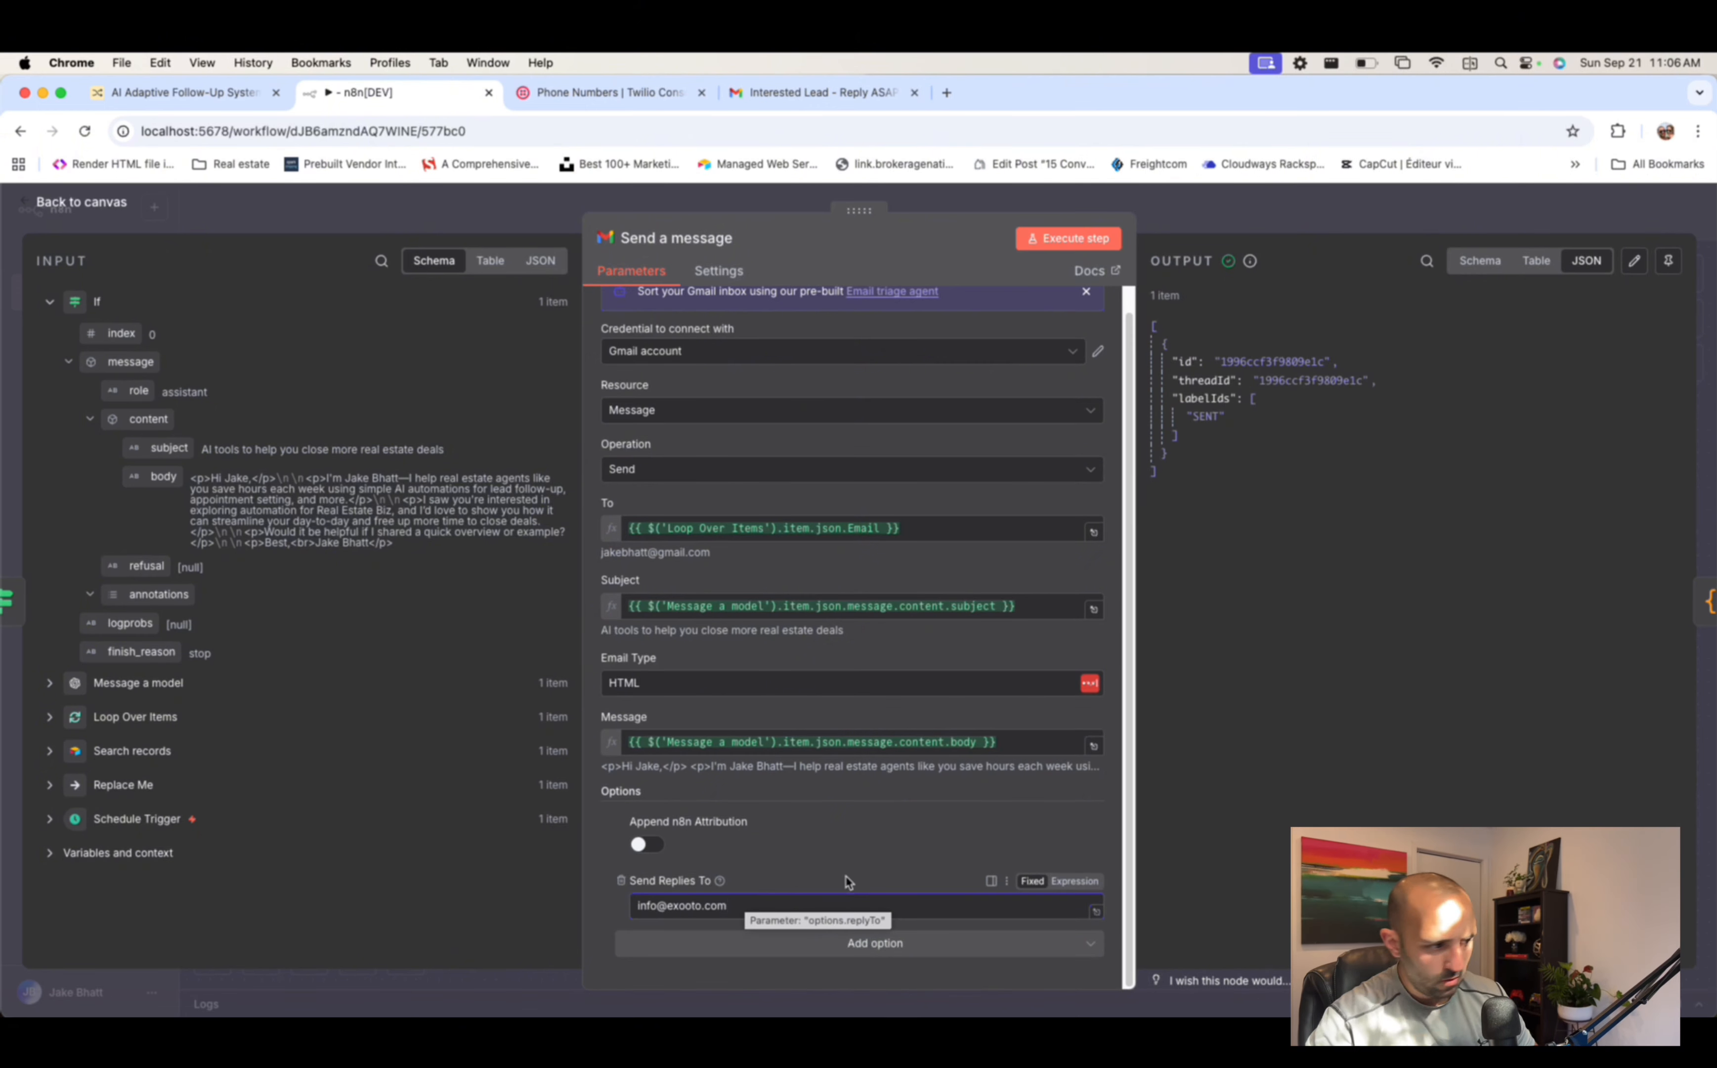
click(1023, 993)
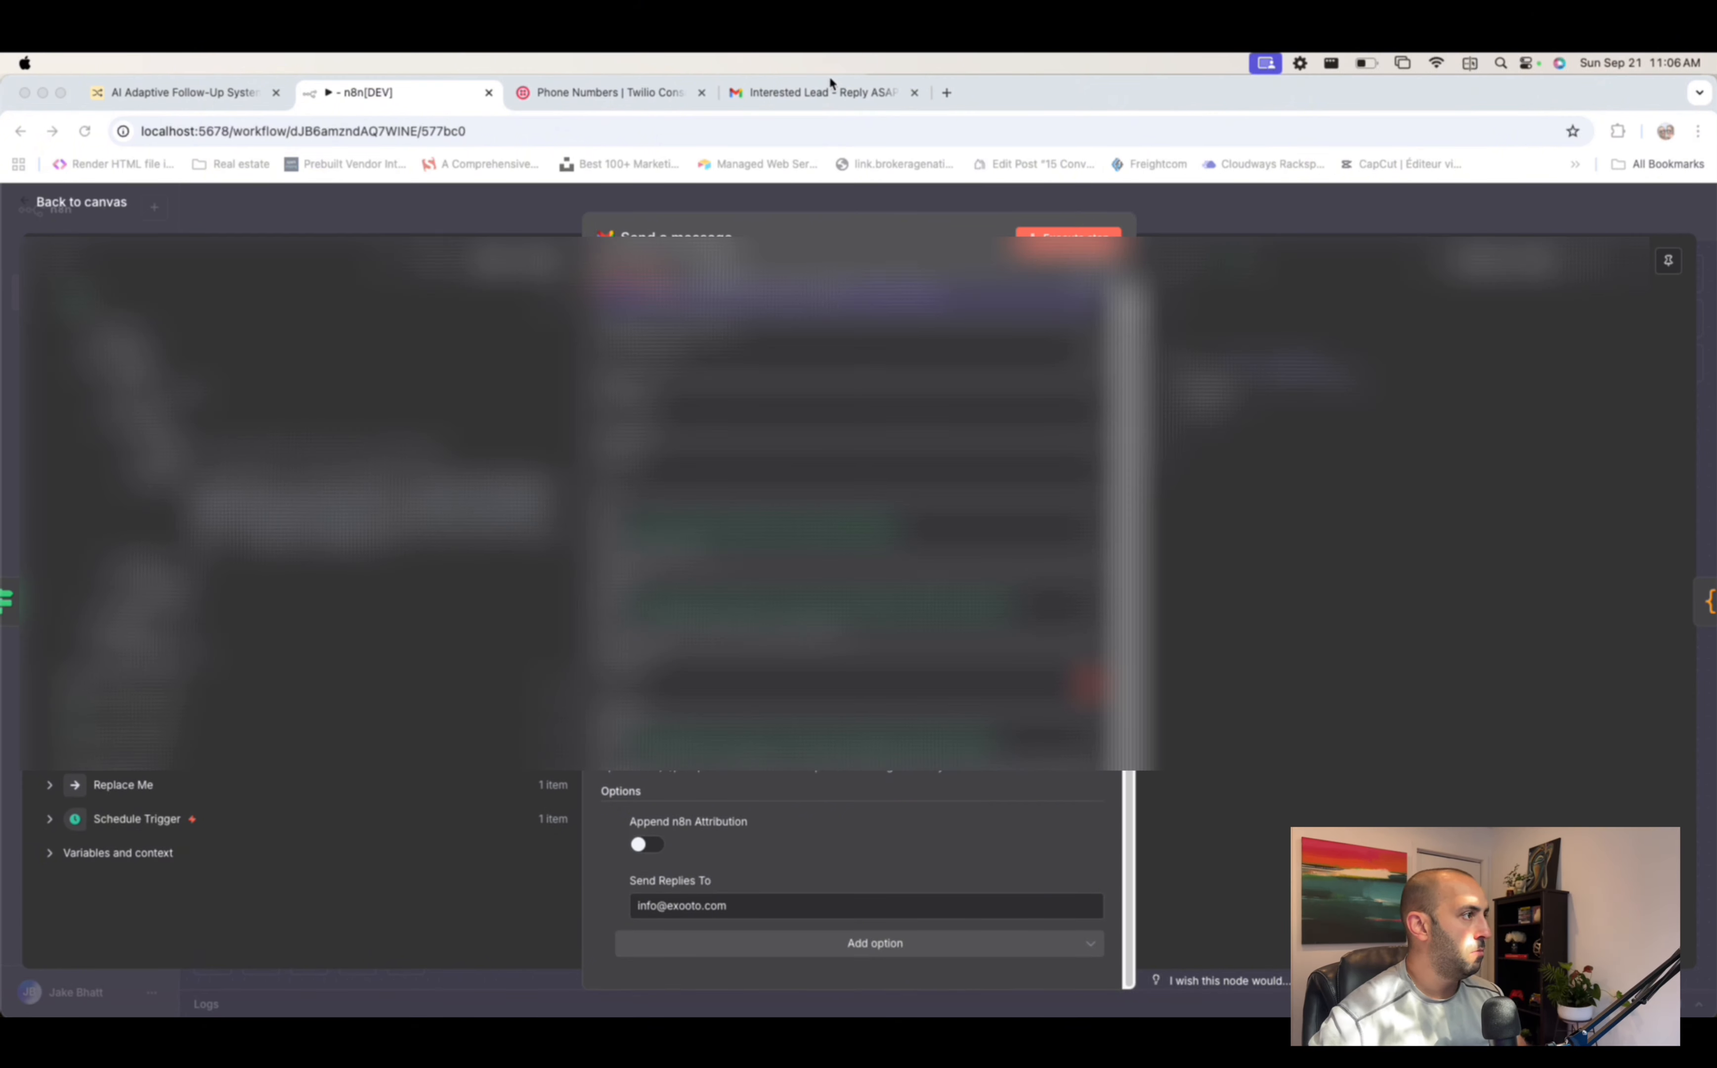
- Look over the Gmail inbox for the sent message
click(827, 84)
click(145, 315)
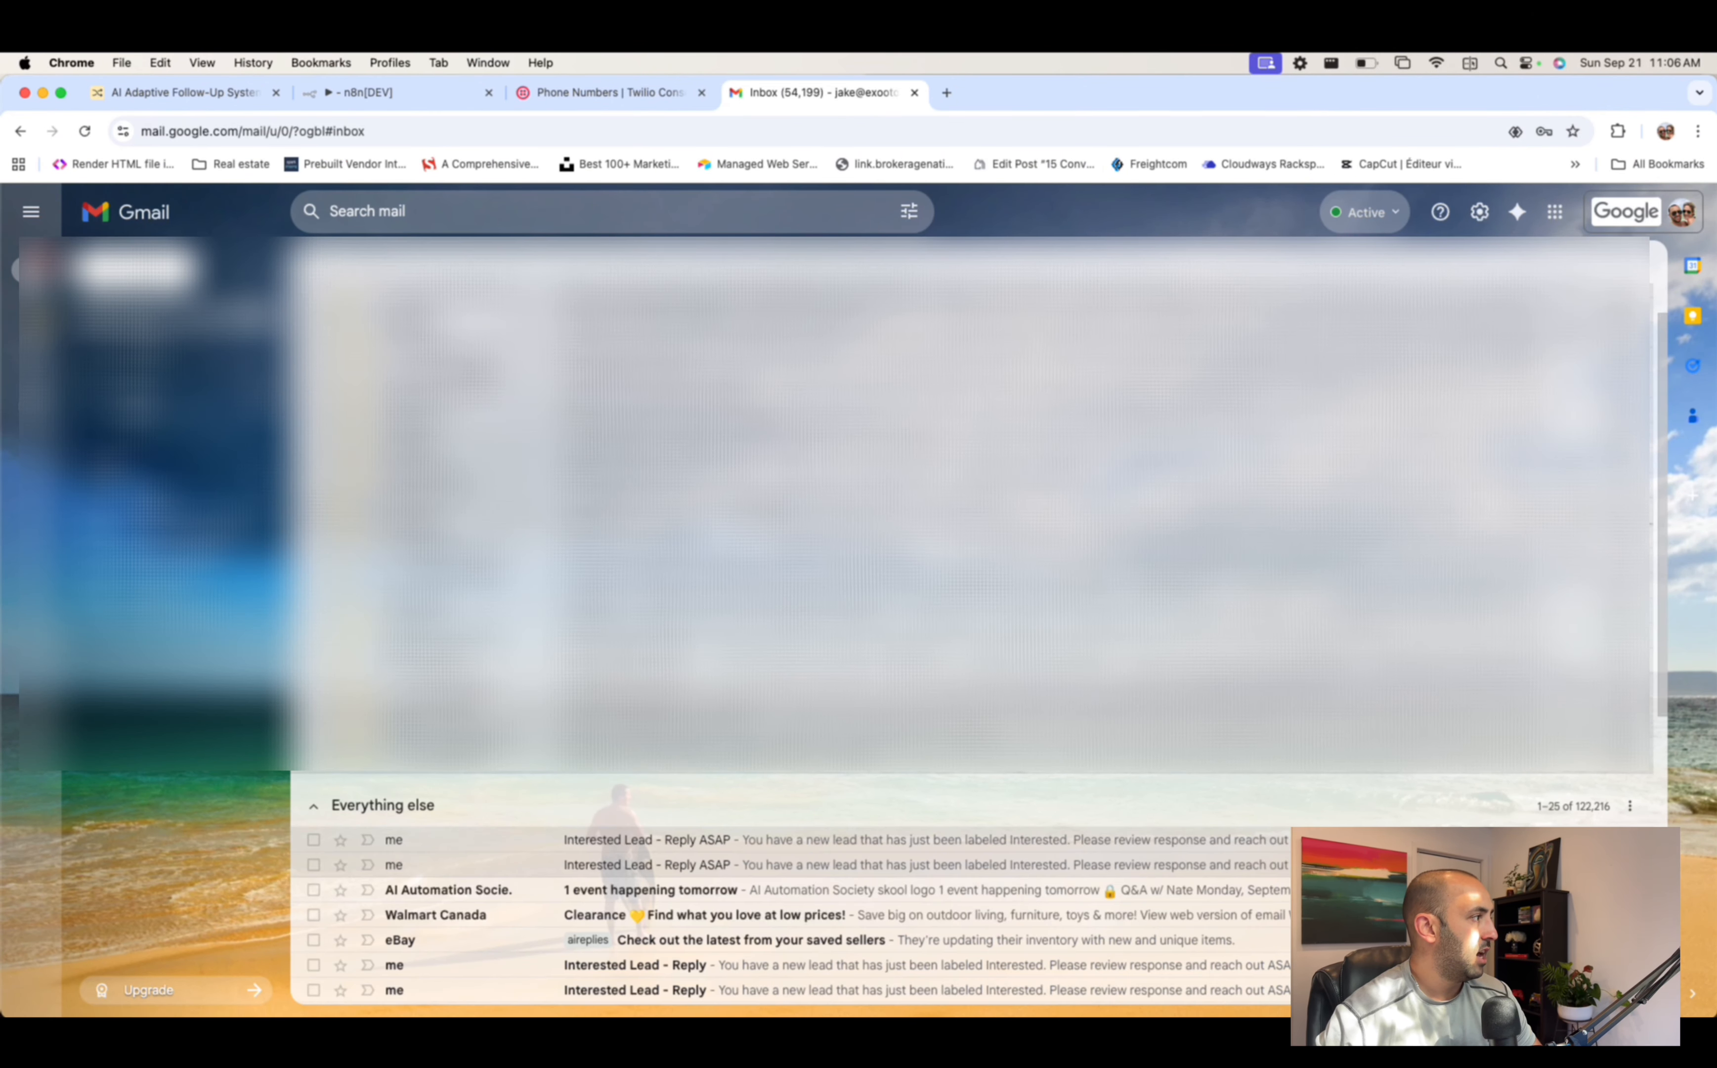
scroll(656, 879, down, 2)
scroll(656, 881, up, 1)
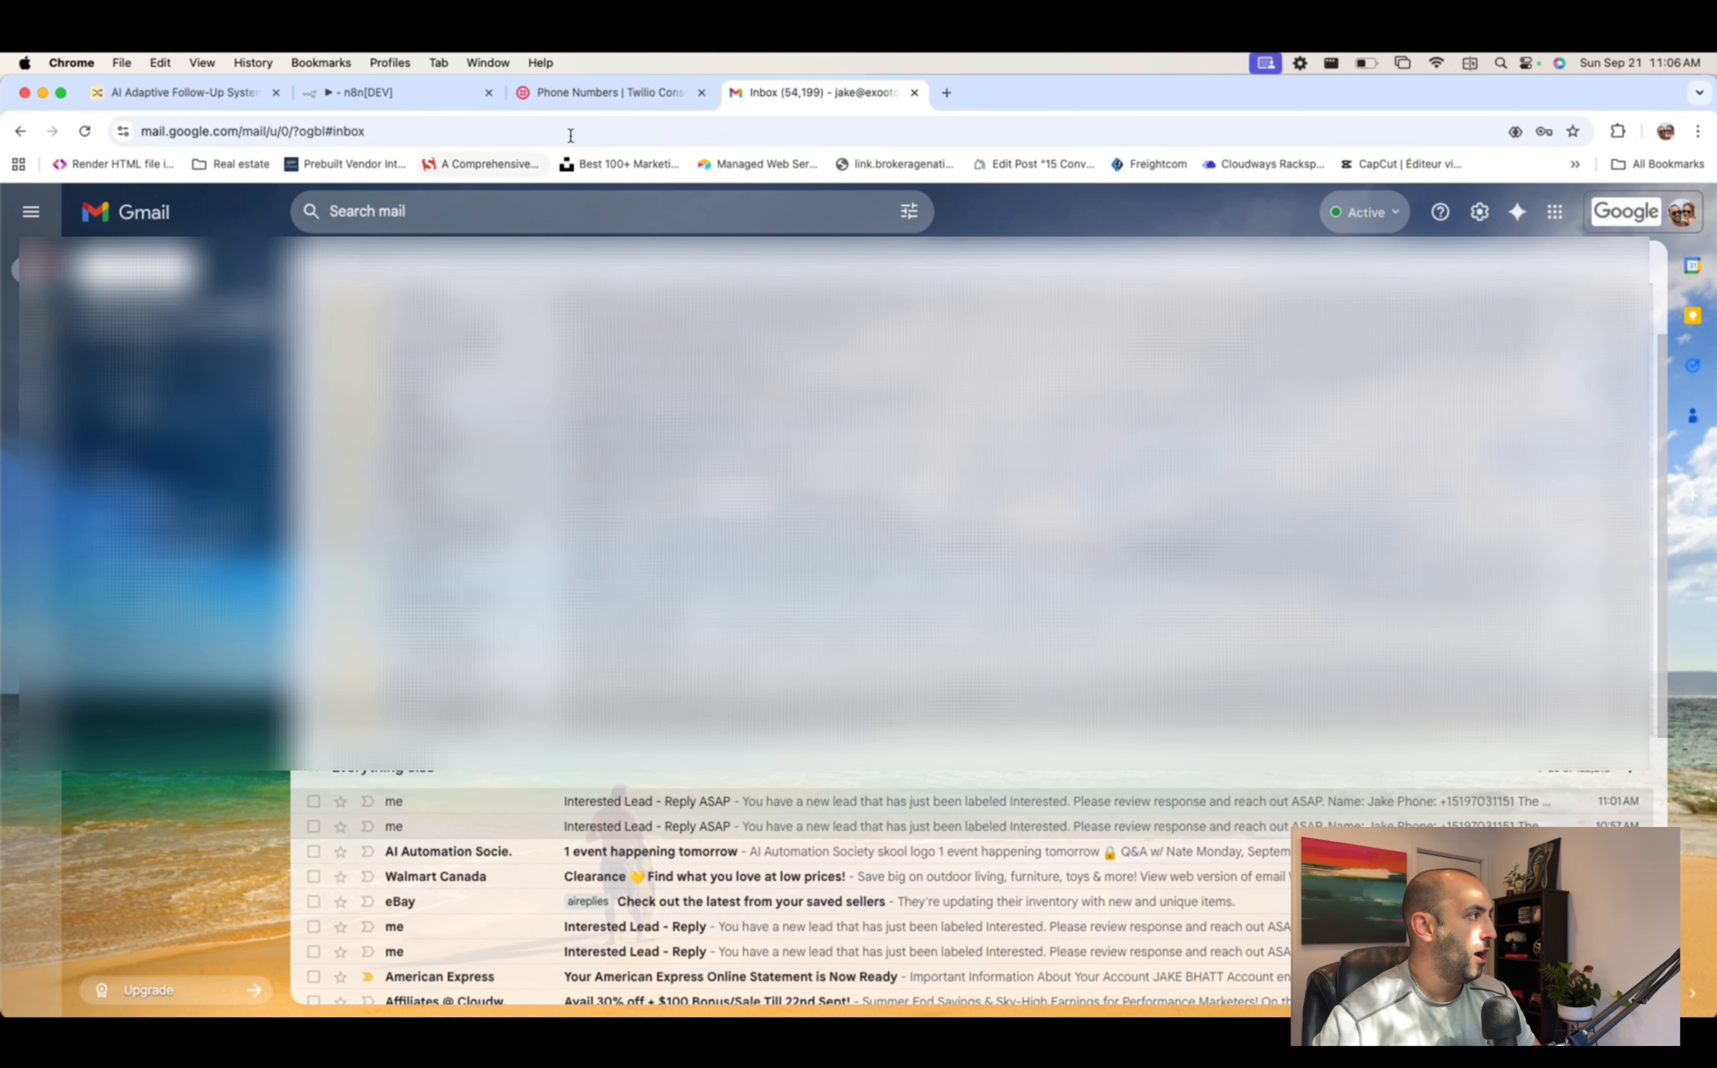
- Close the Send a message node in n8n and show the Personal workflows list
click(356, 102)
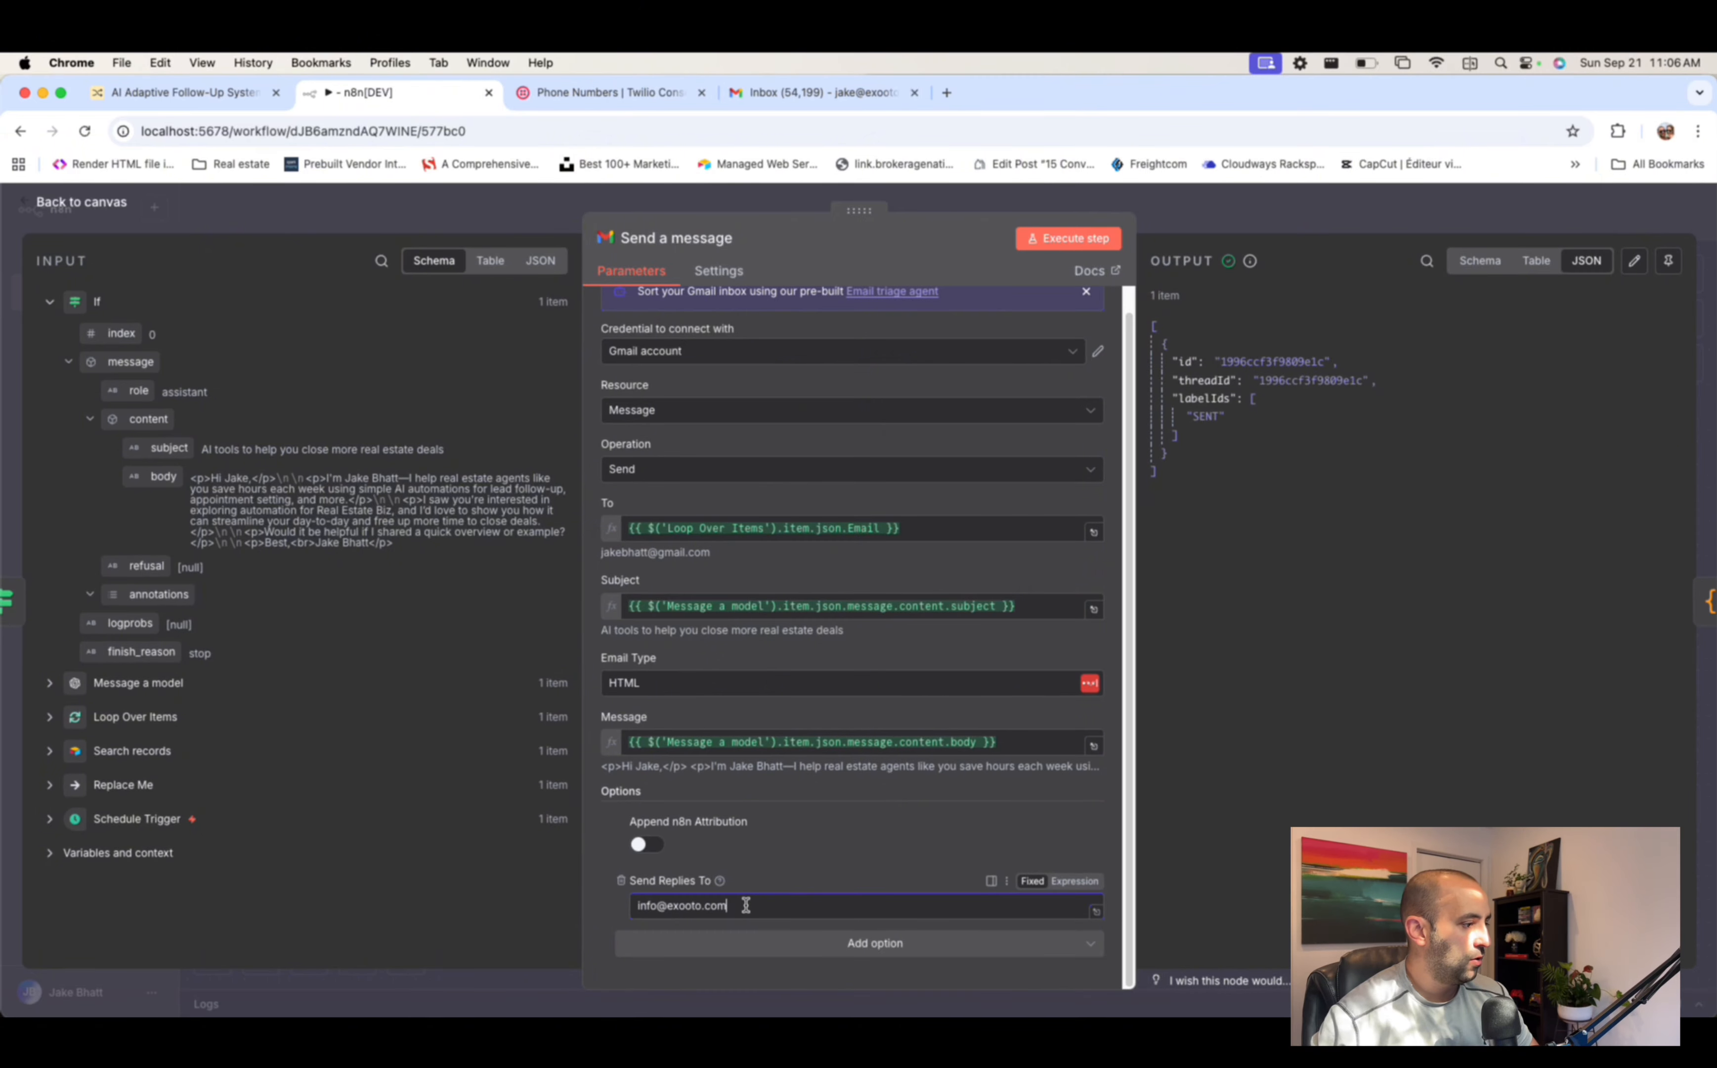
click(1338, 221)
scroll(1057, 499, down, 1)
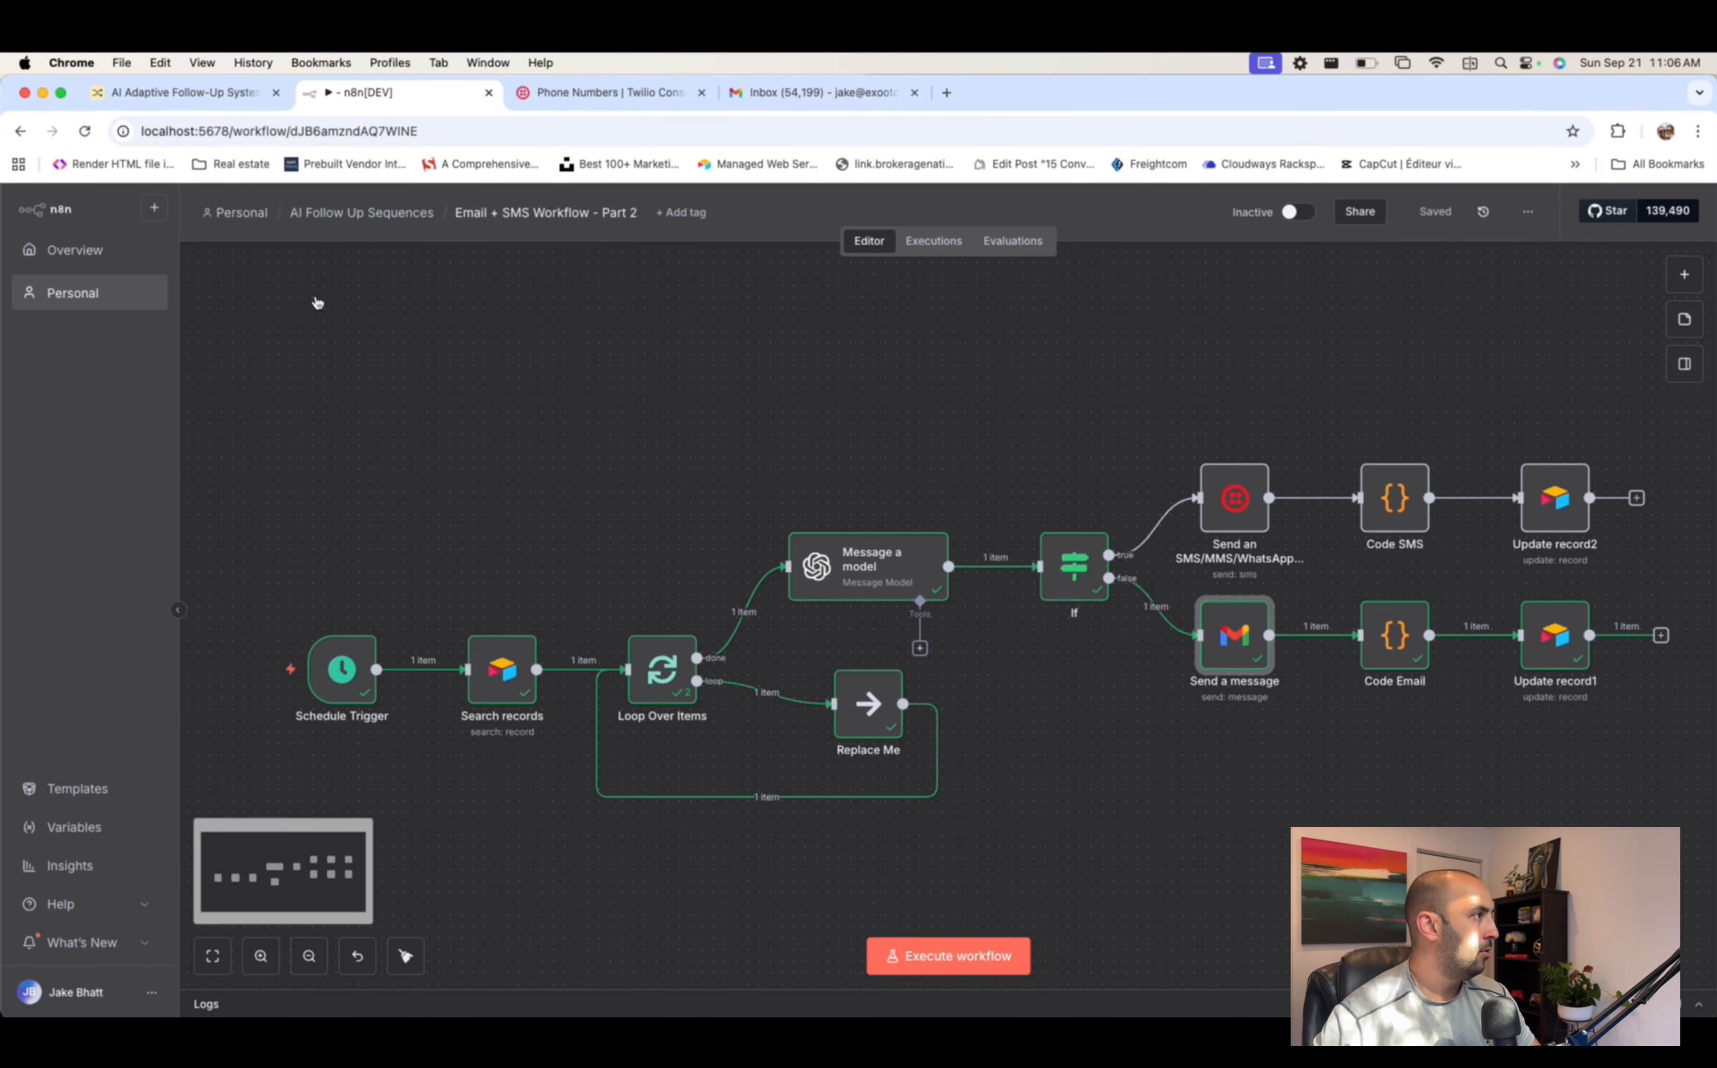
click(84, 292)
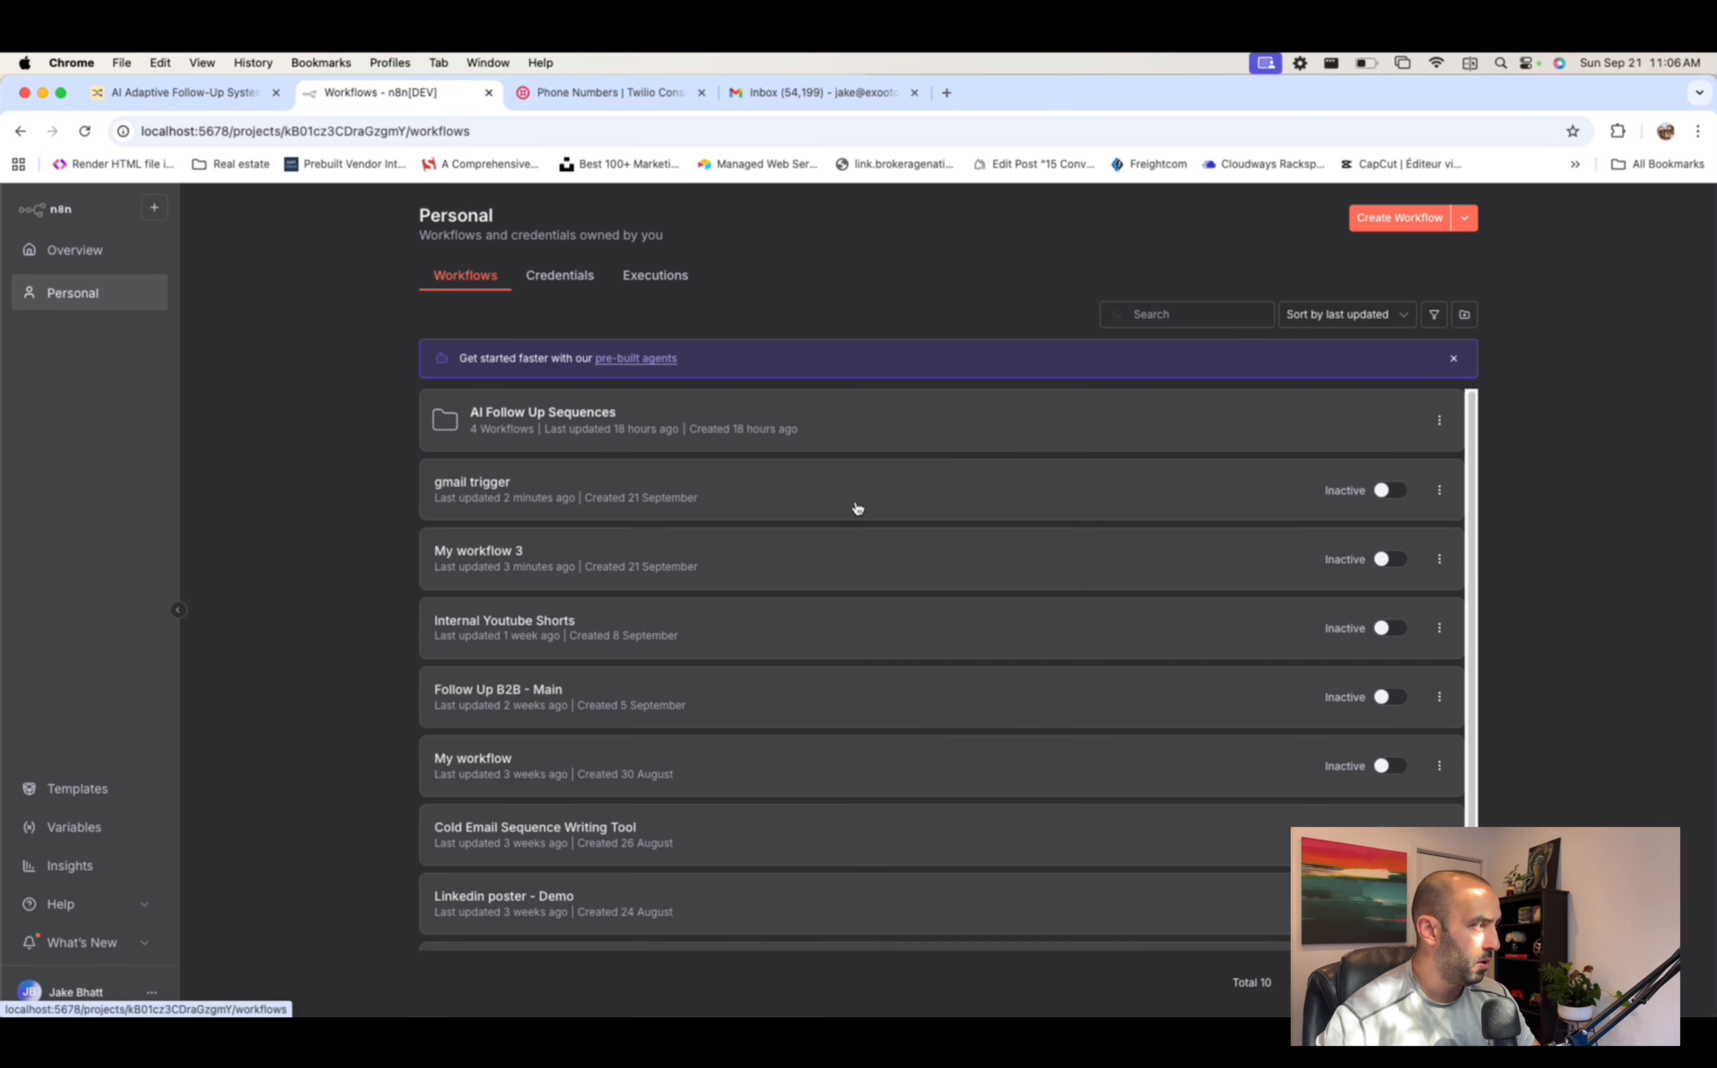
- In the gmail trigger workflow, add a Label Names or IDs filter set to aireplies
click(486, 486)
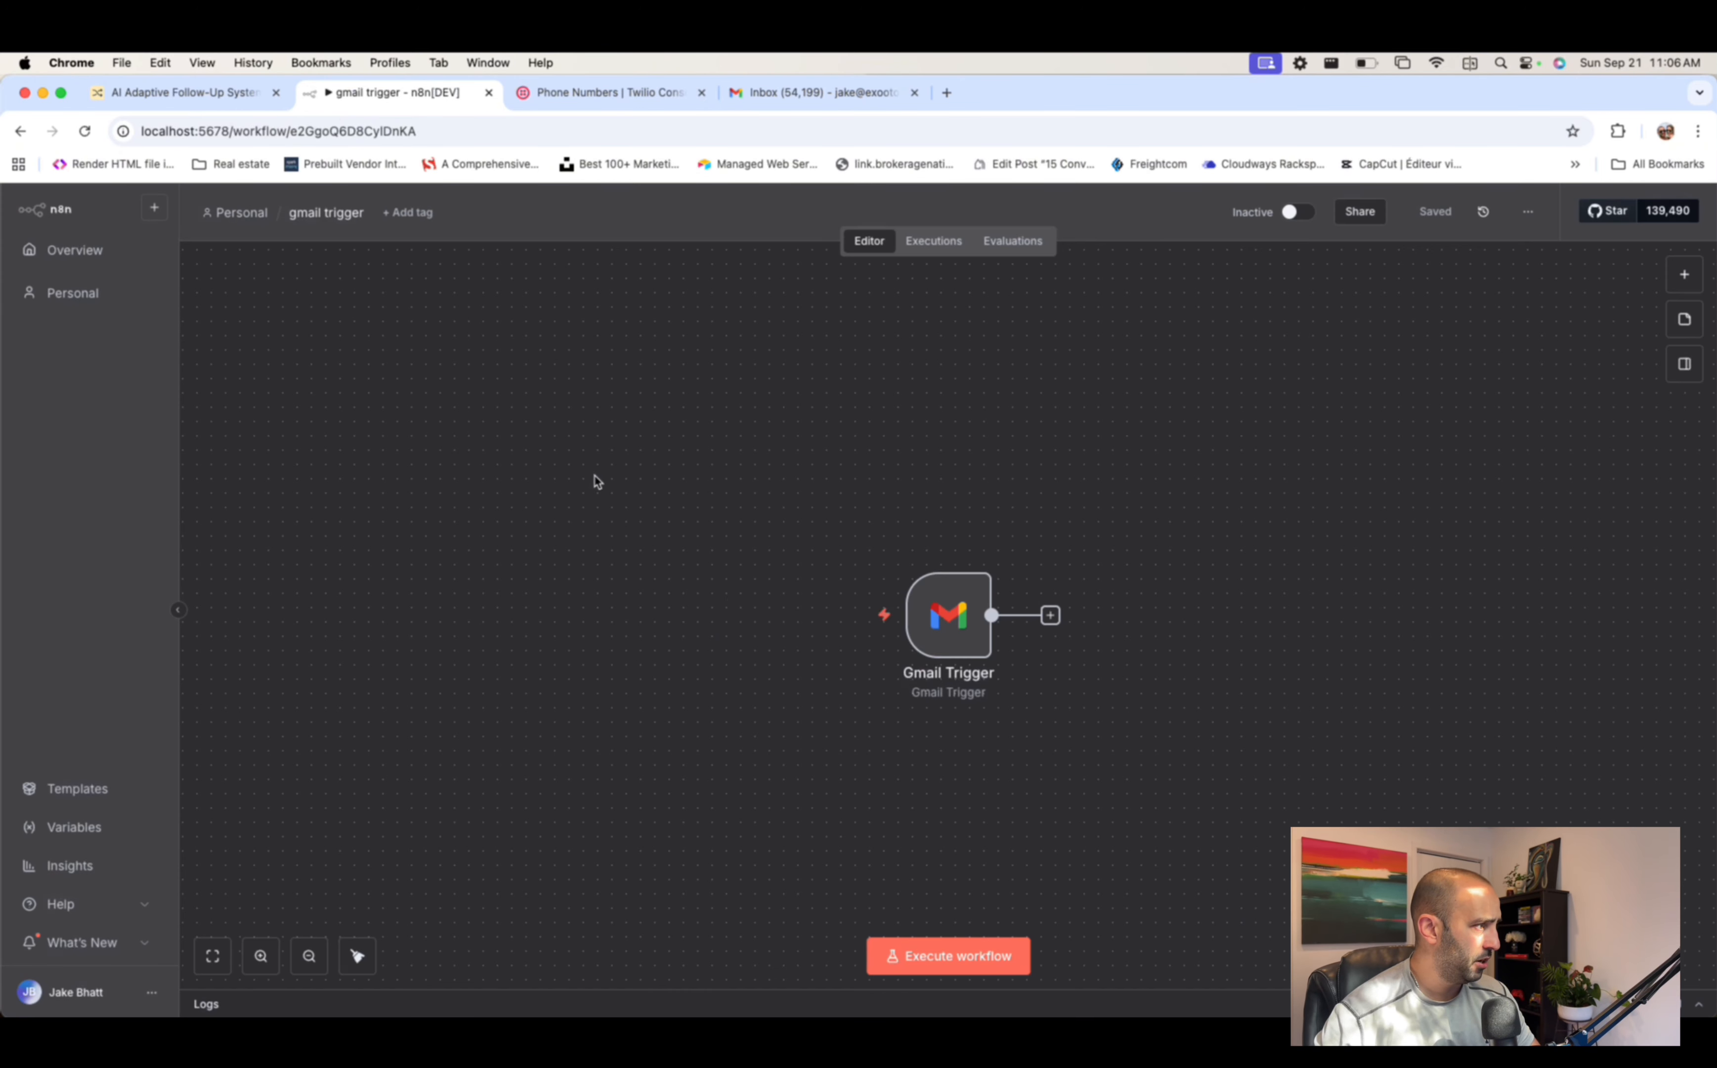
double_click(927, 620)
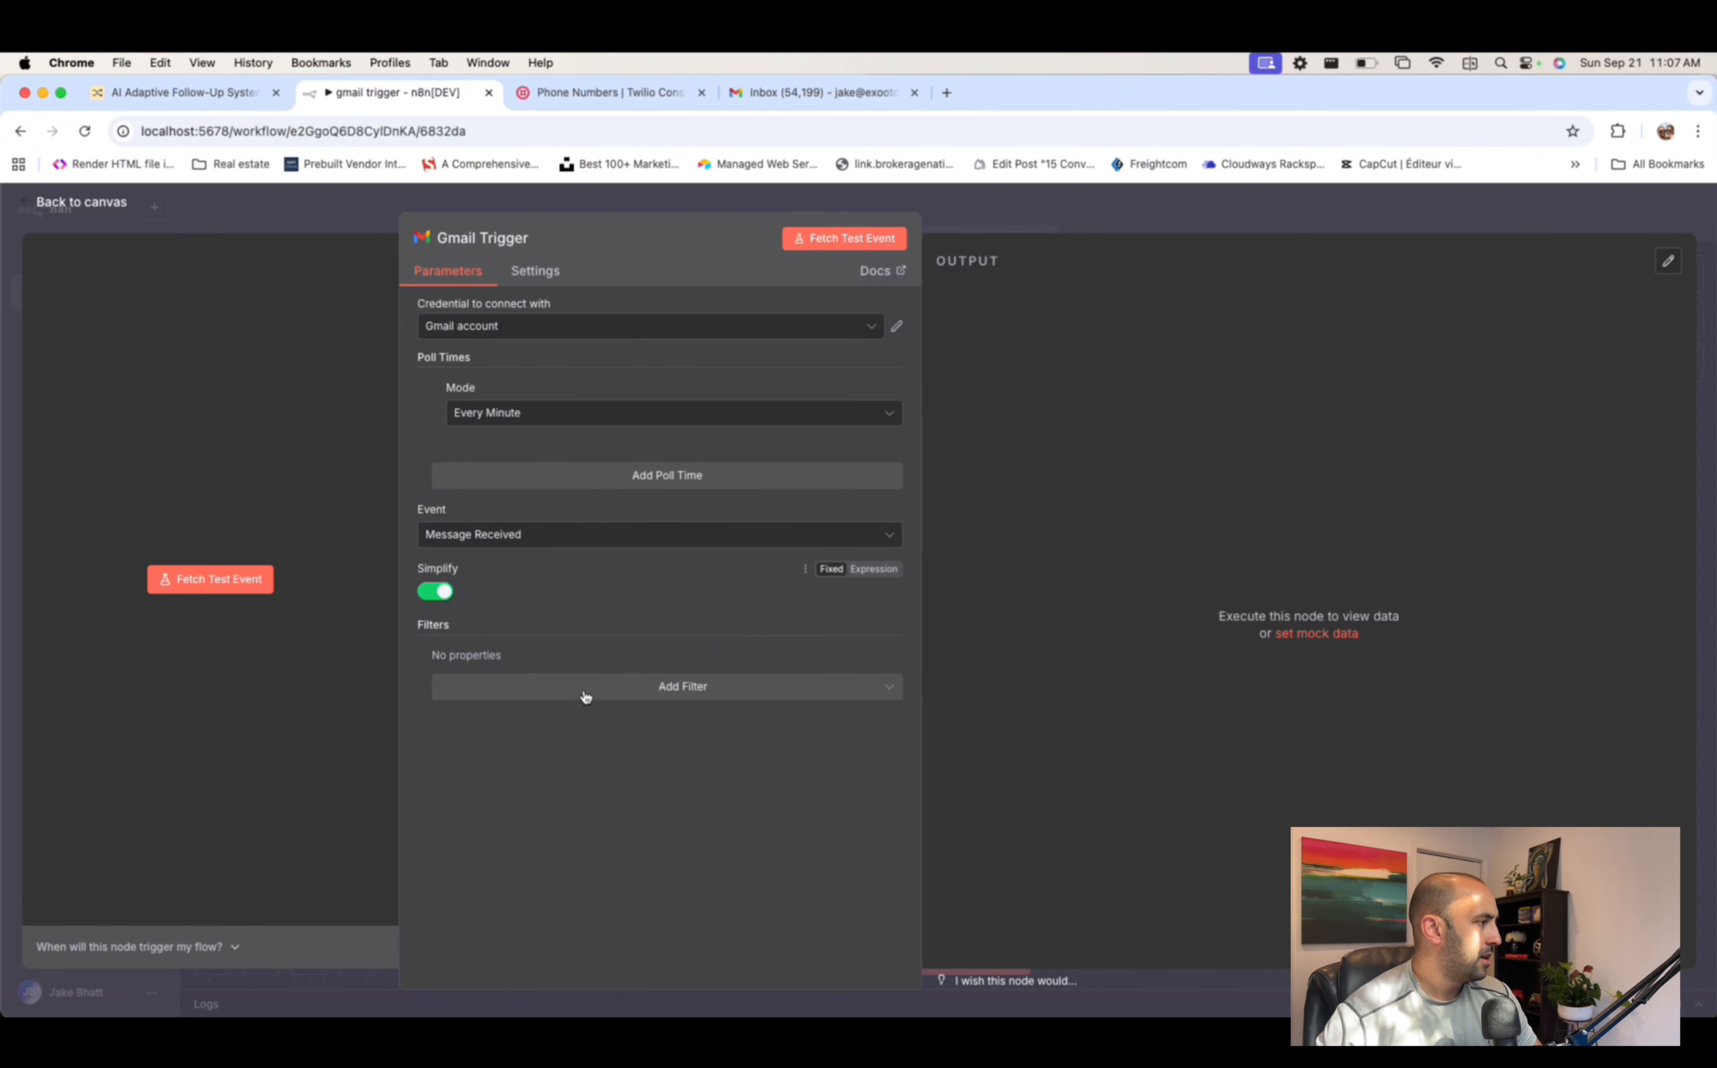
click(666, 688)
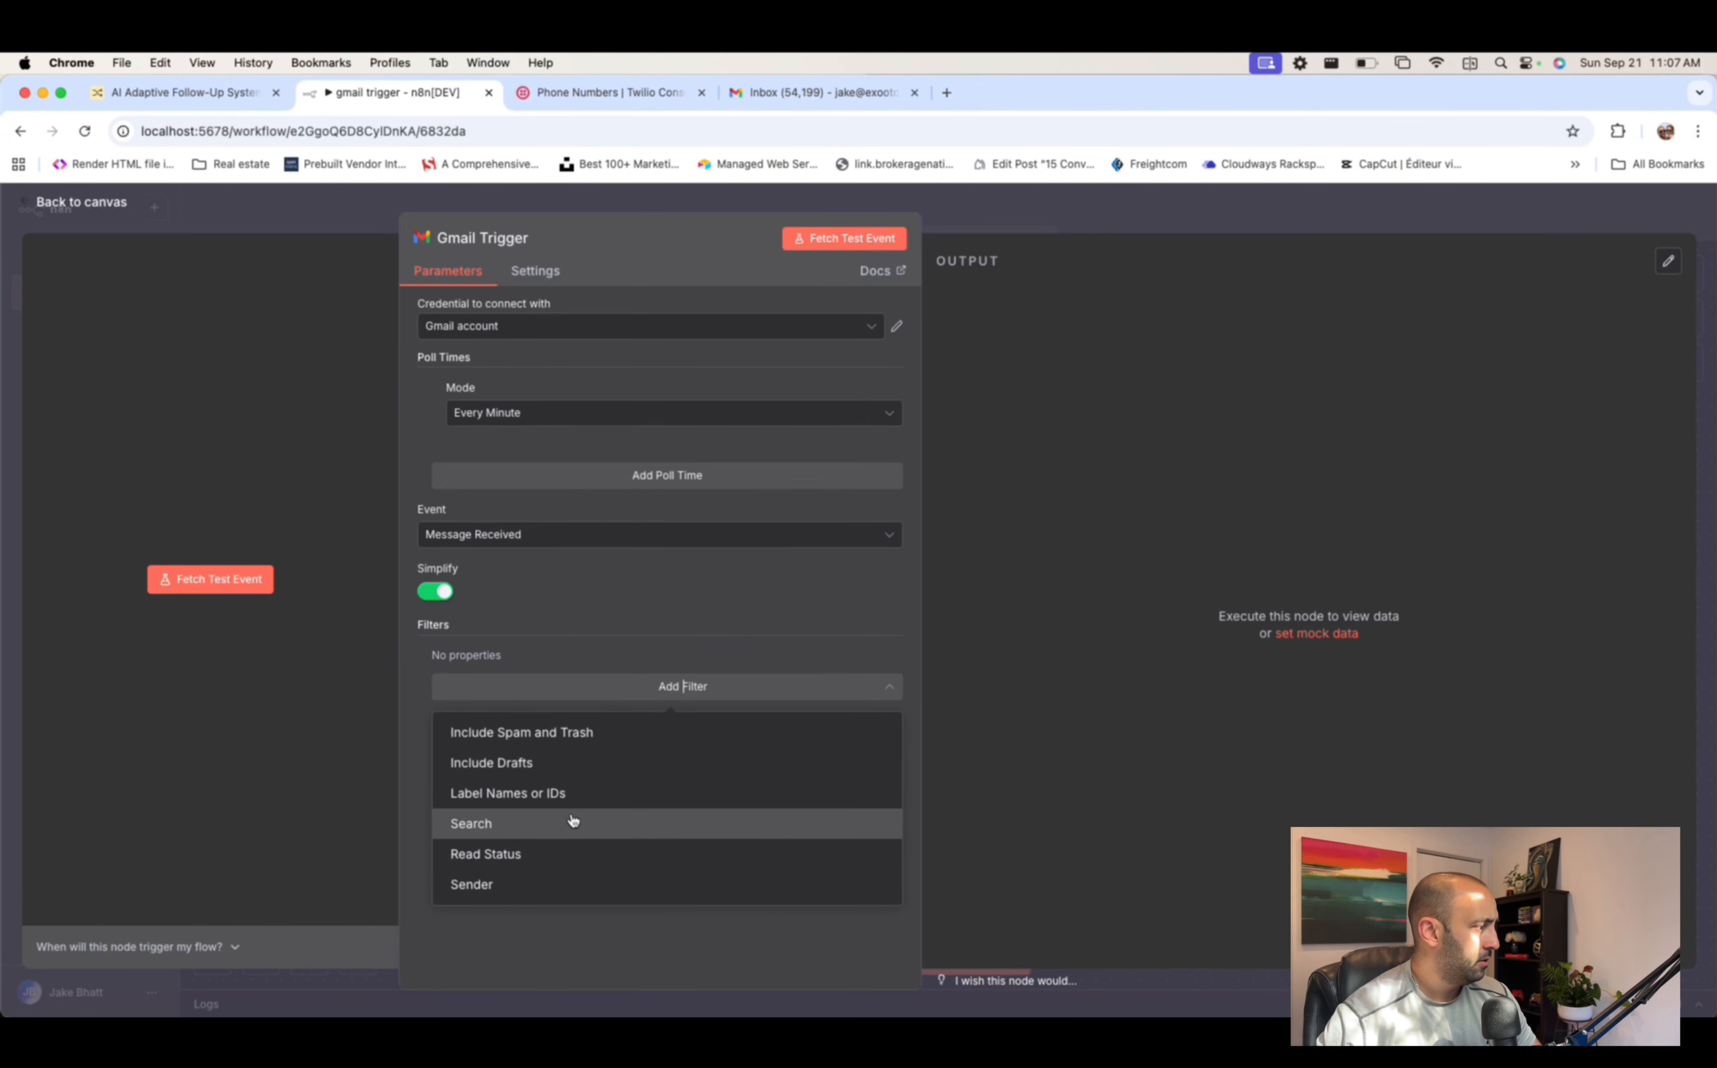
click(521, 791)
click(481, 678)
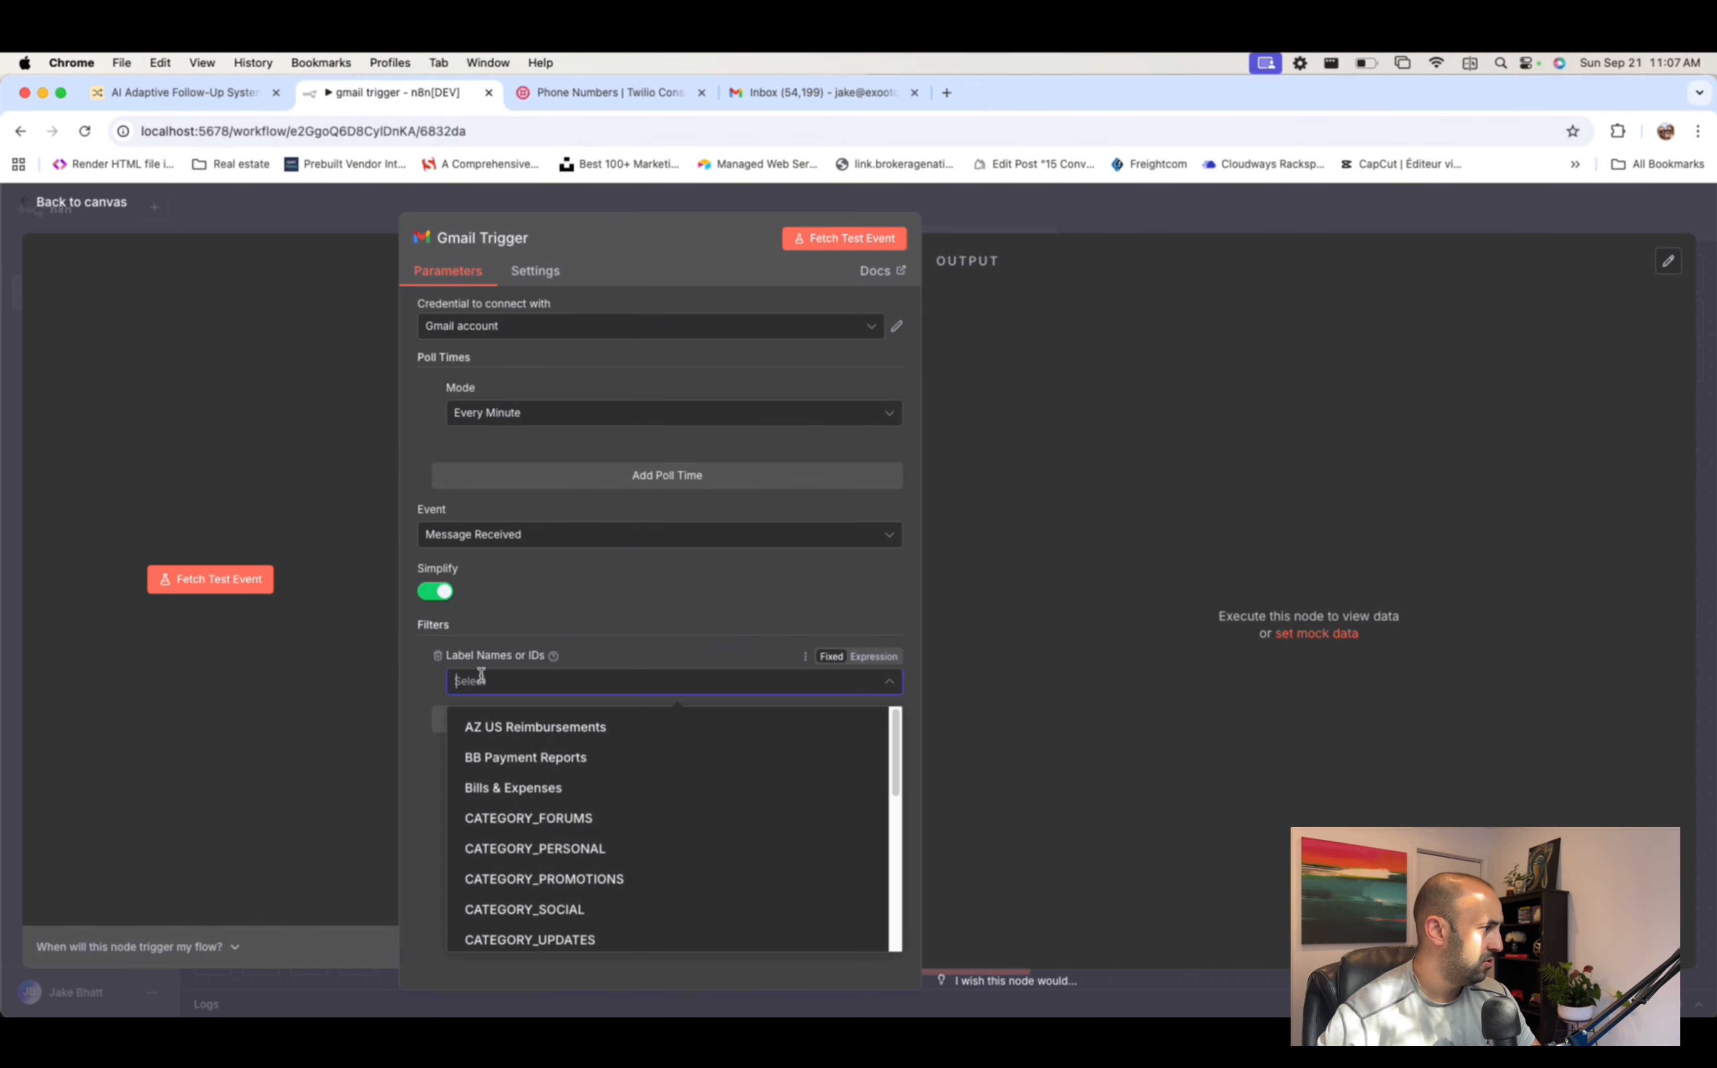
text(air)
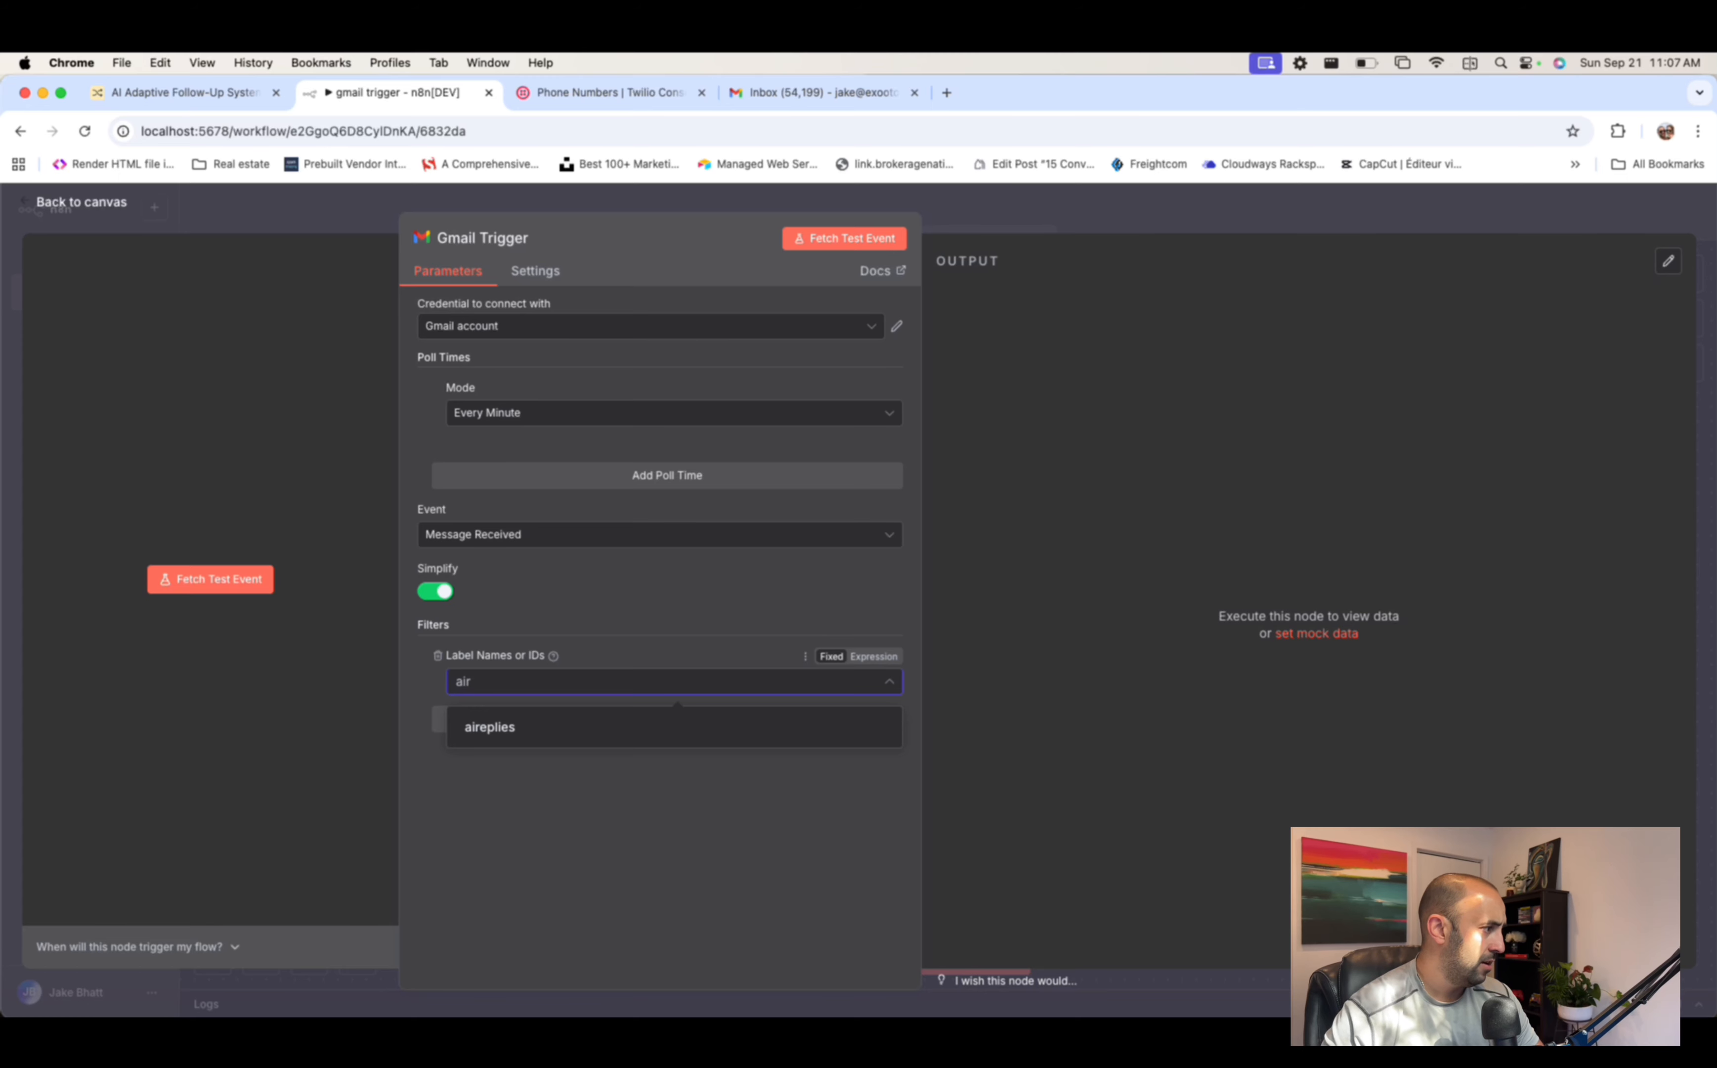
click(491, 728)
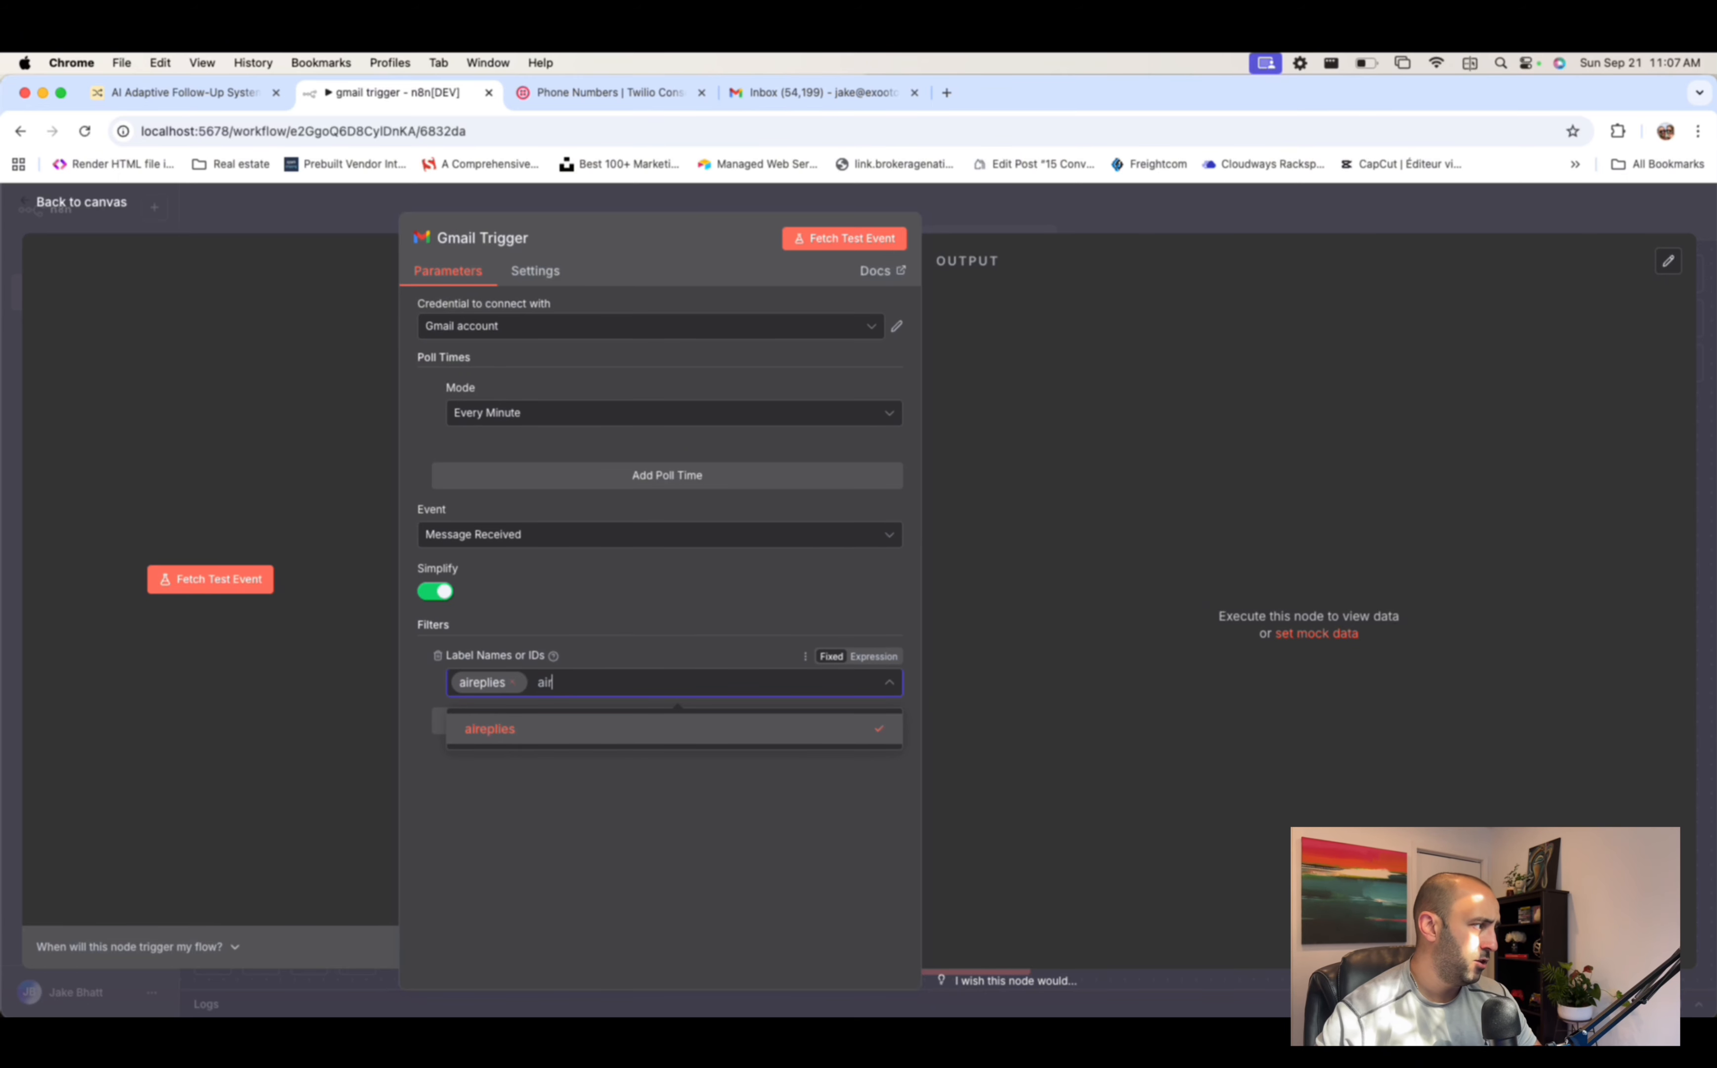
click(631, 583)
- Fetch a test event, then view the aireplies label in Gmail
click(821, 238)
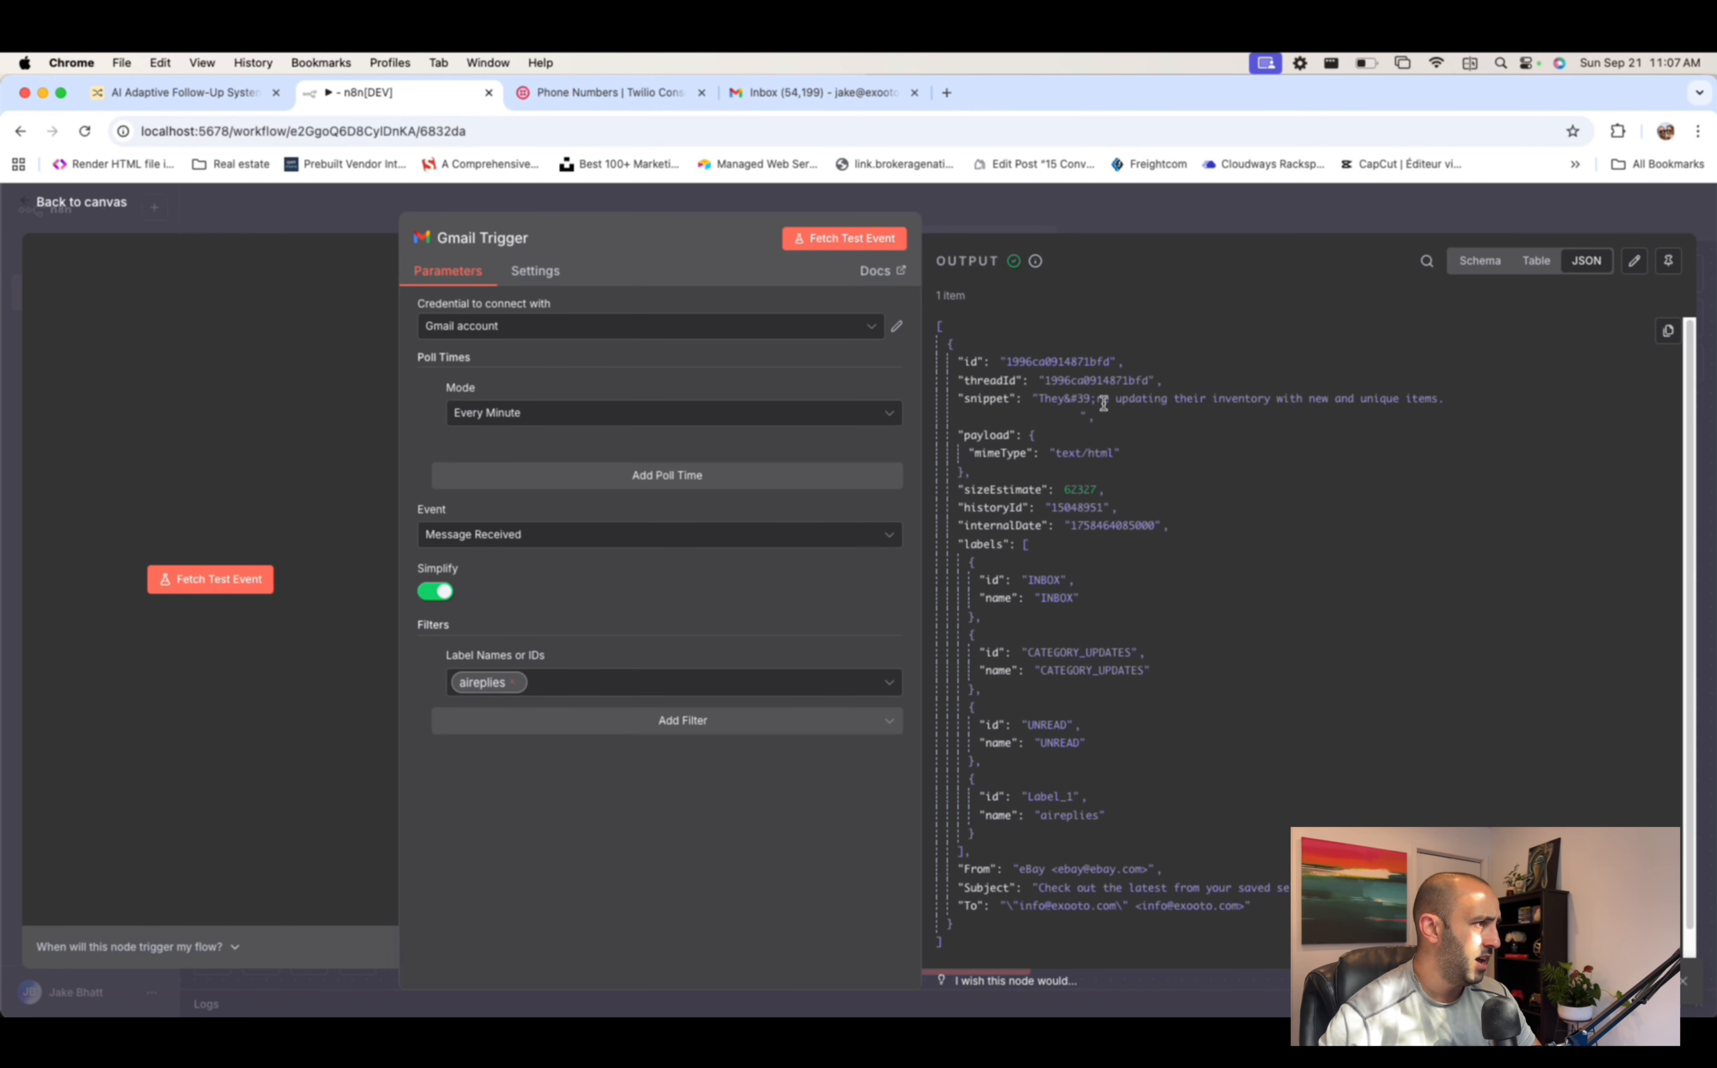
click(1083, 212)
click(810, 99)
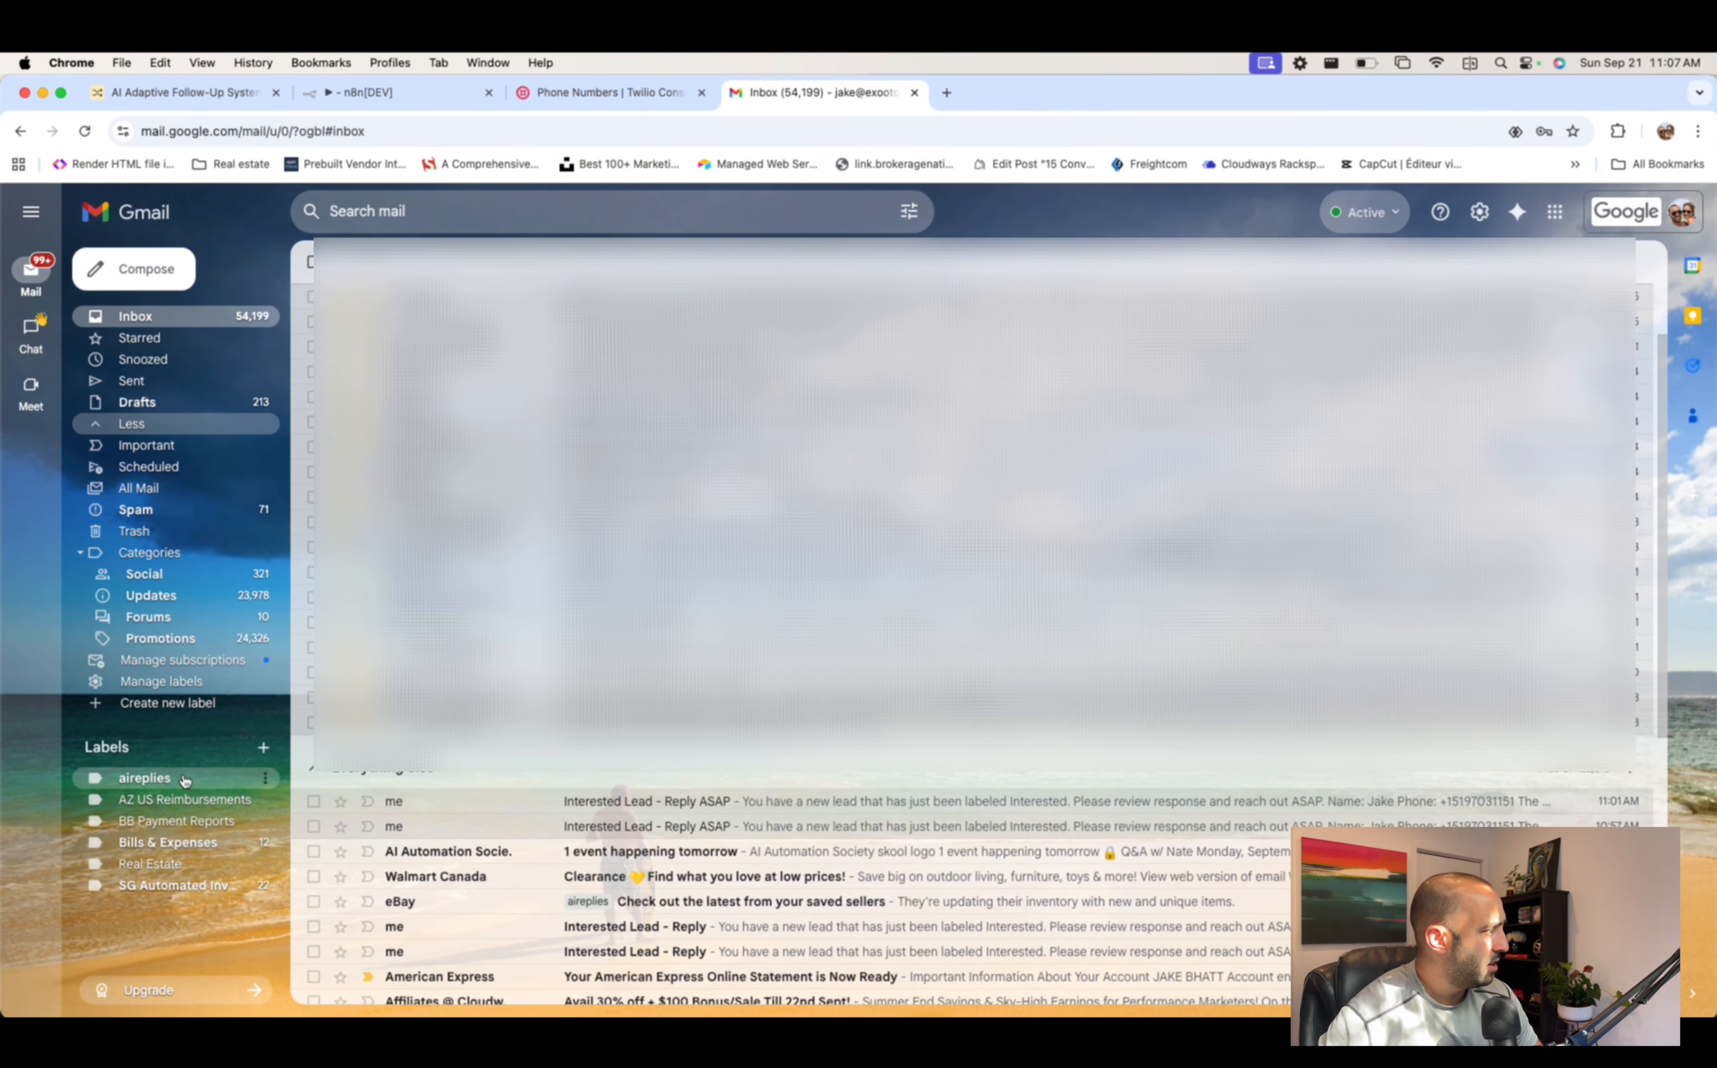
click(180, 777)
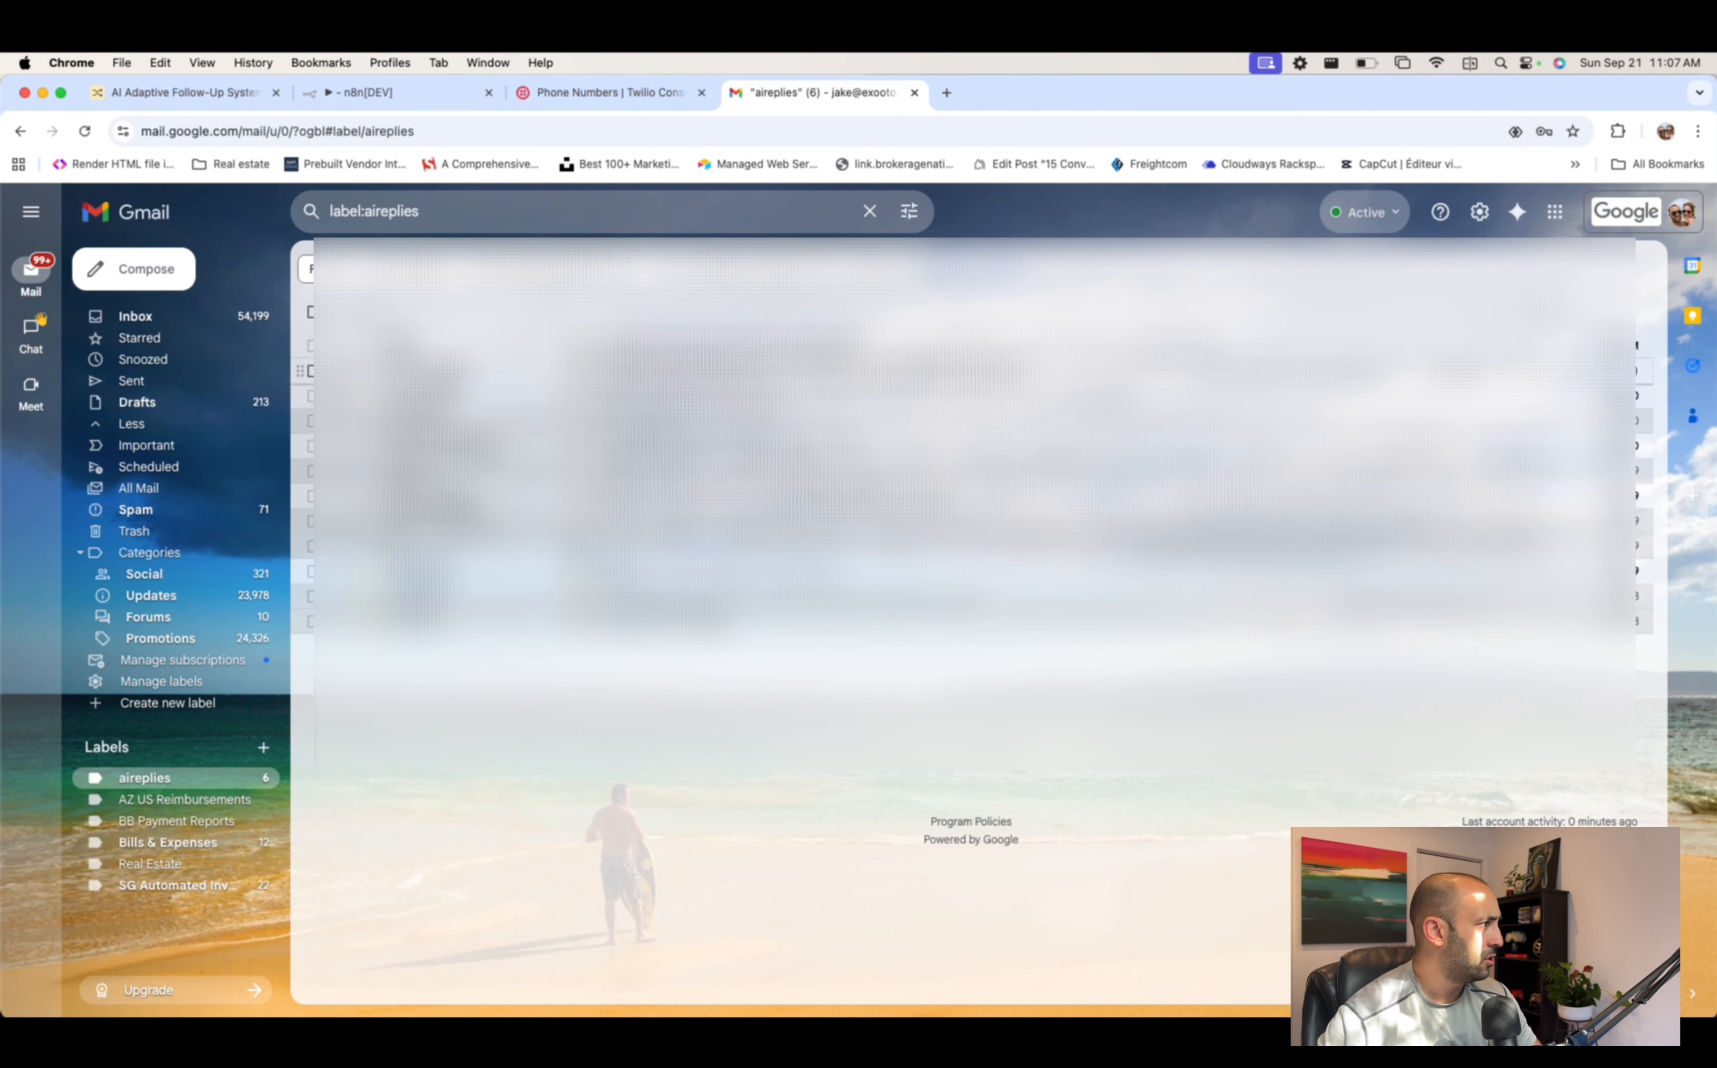
- Trash a couple of individually ticked conversations under aireplies
click(313, 396)
shift+click(313, 346)
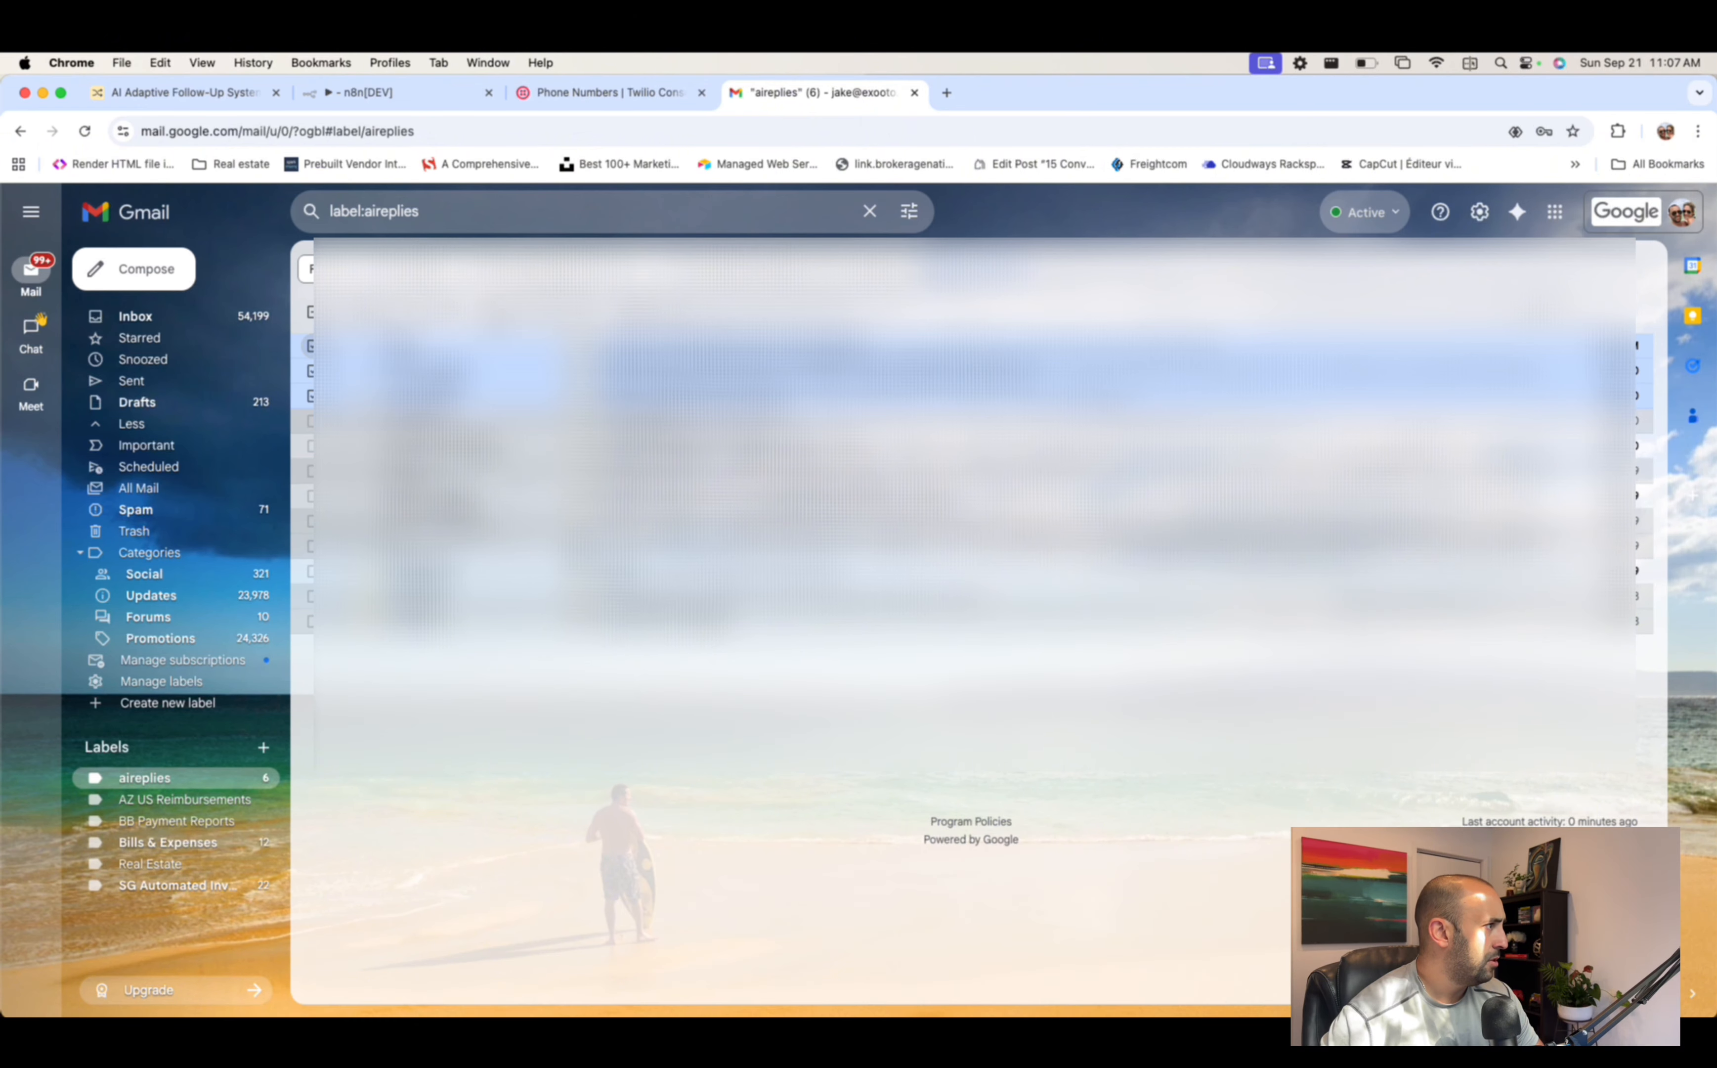
click(445, 312)
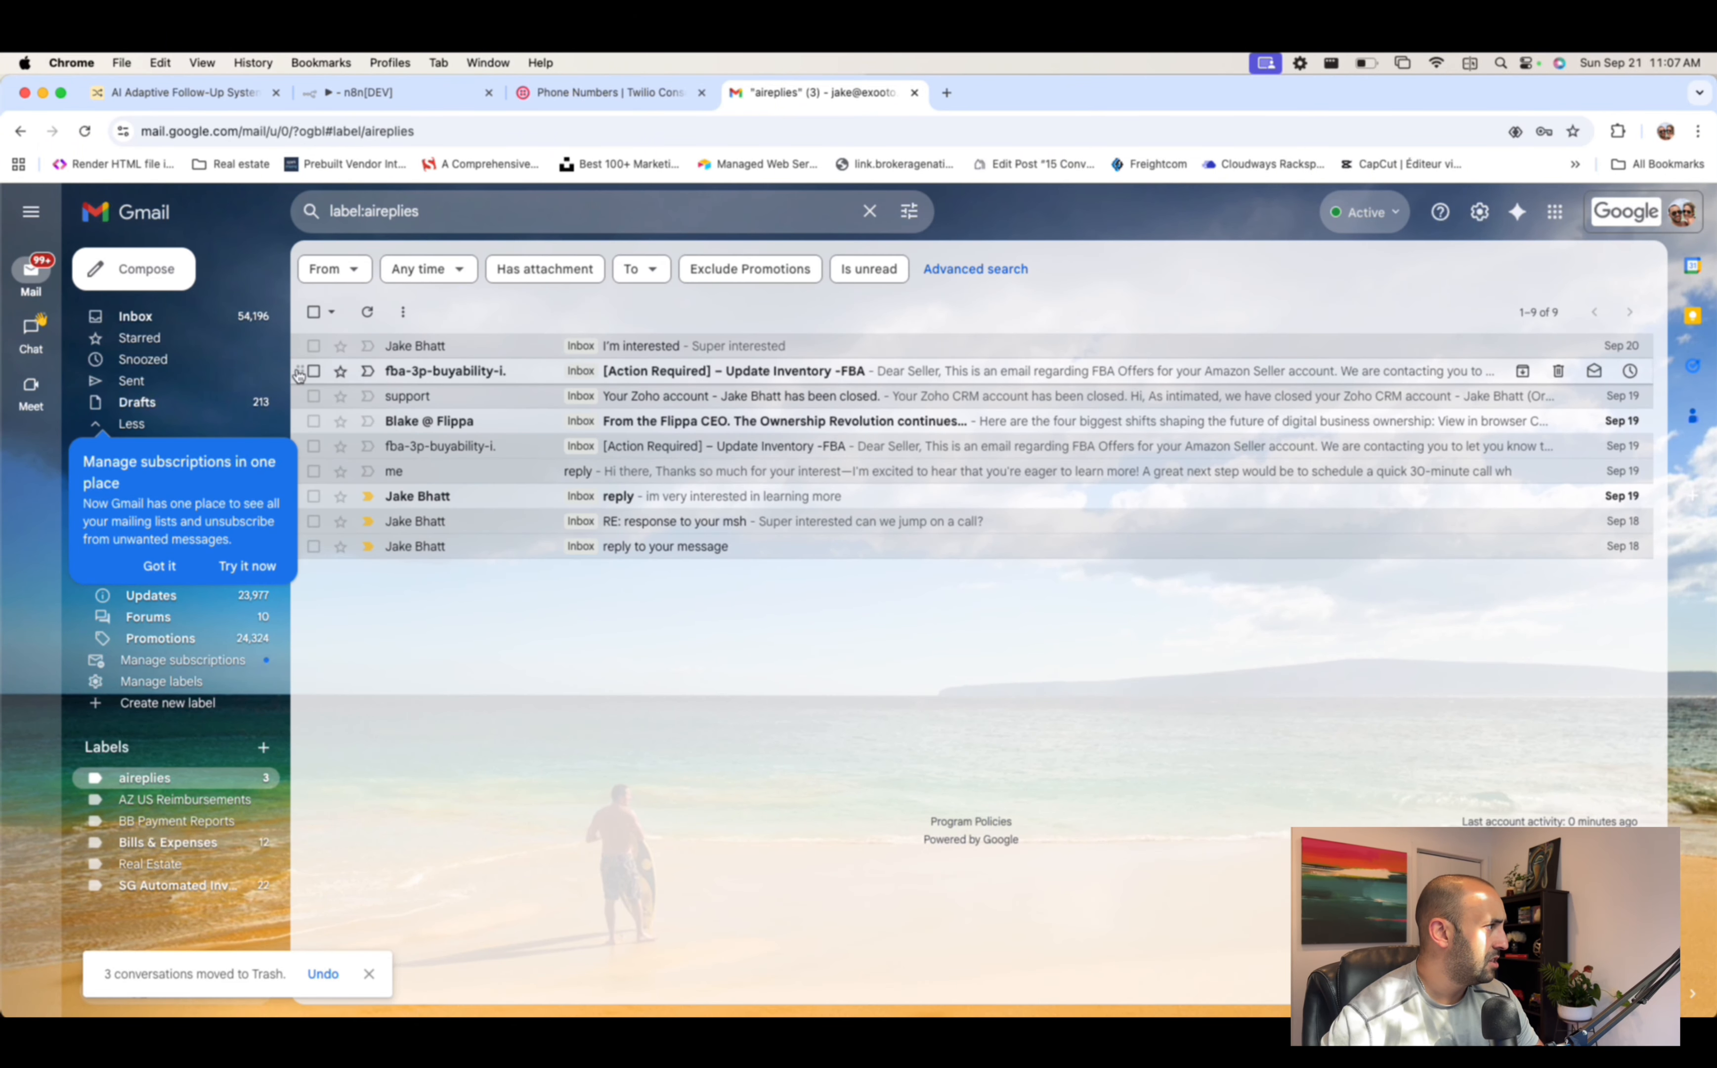
- Select all nine conversations with the select-all checkbox and move them to Trash
click(314, 371)
click(314, 421)
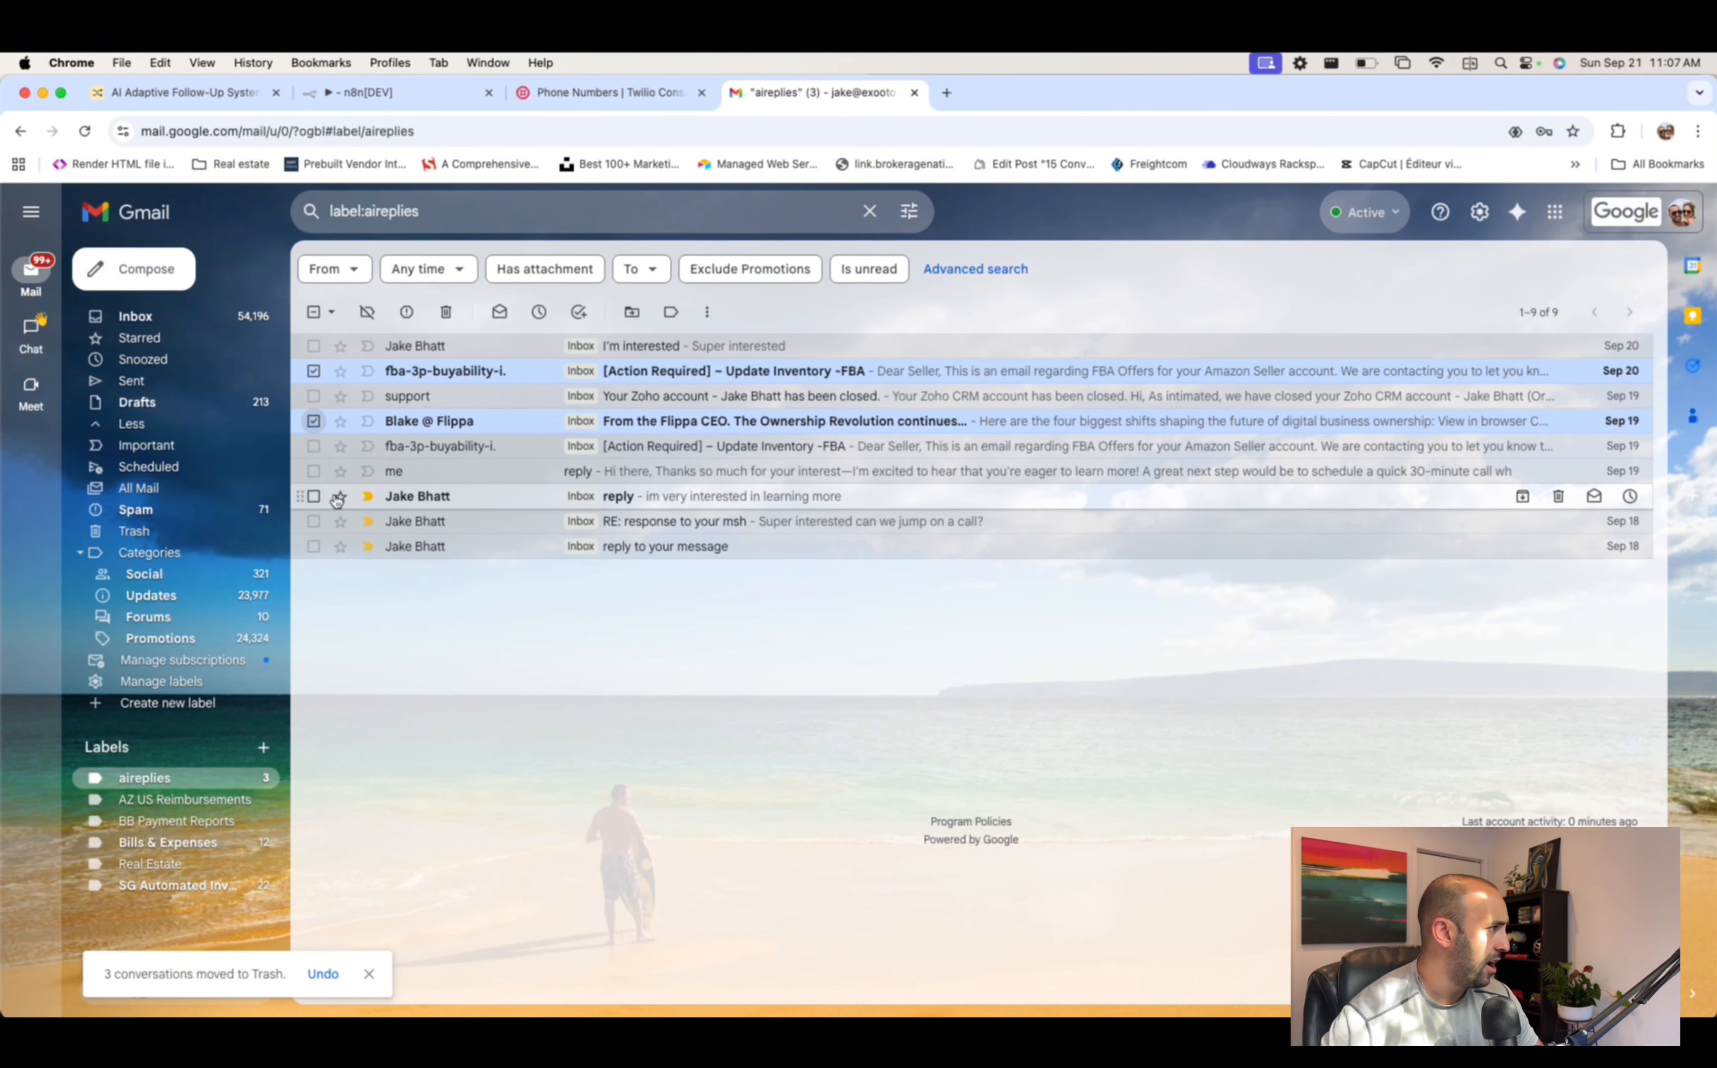
key(super+a)
click(313, 372)
click(316, 311)
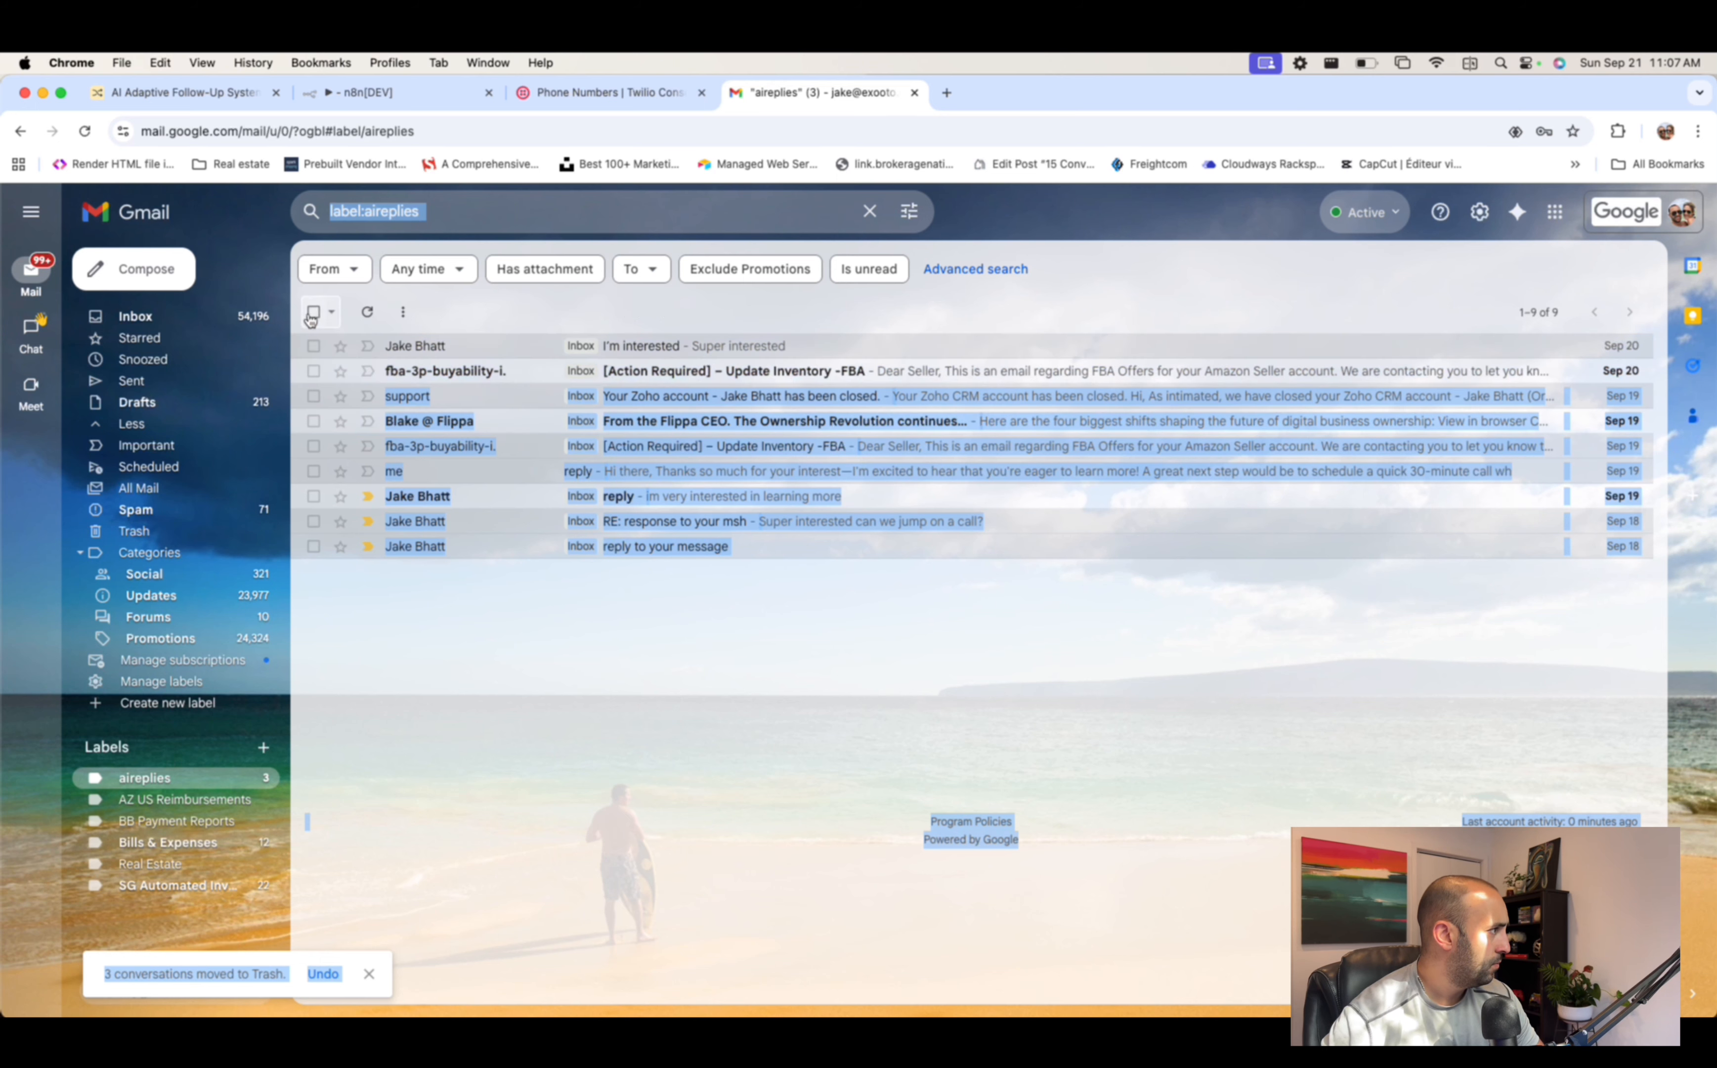
click(318, 313)
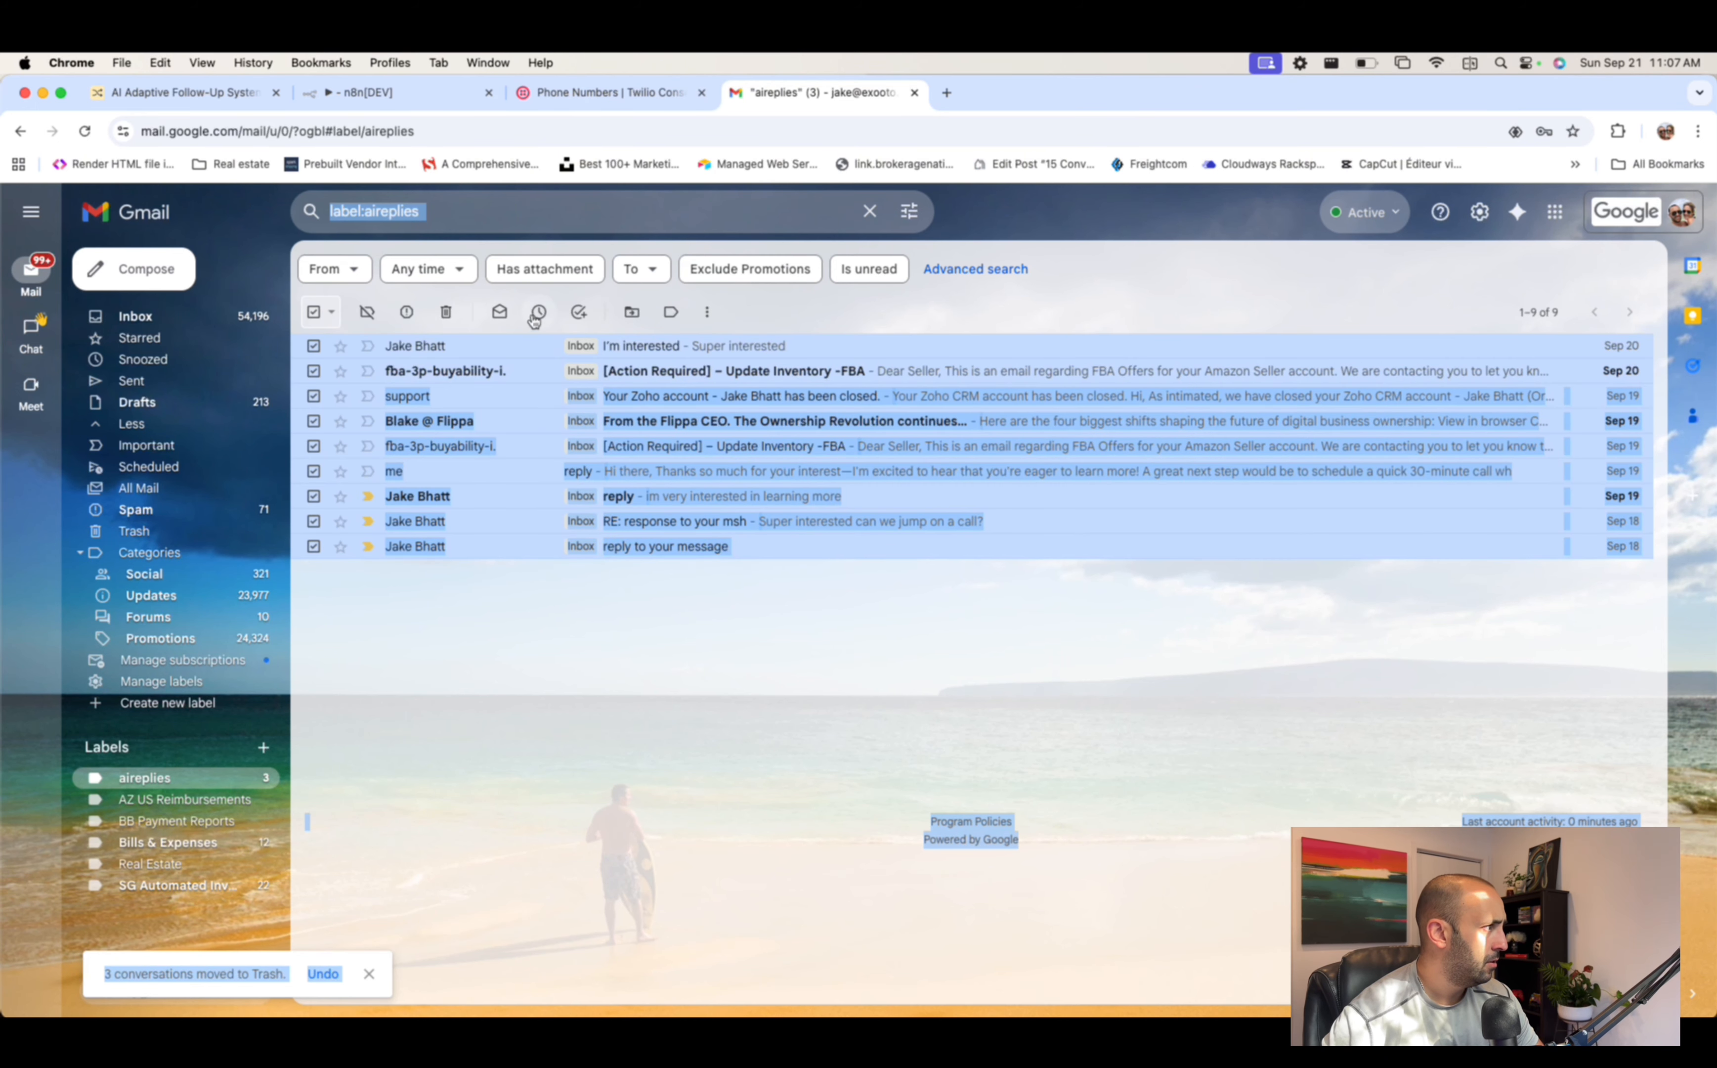
click(448, 314)
click(523, 402)
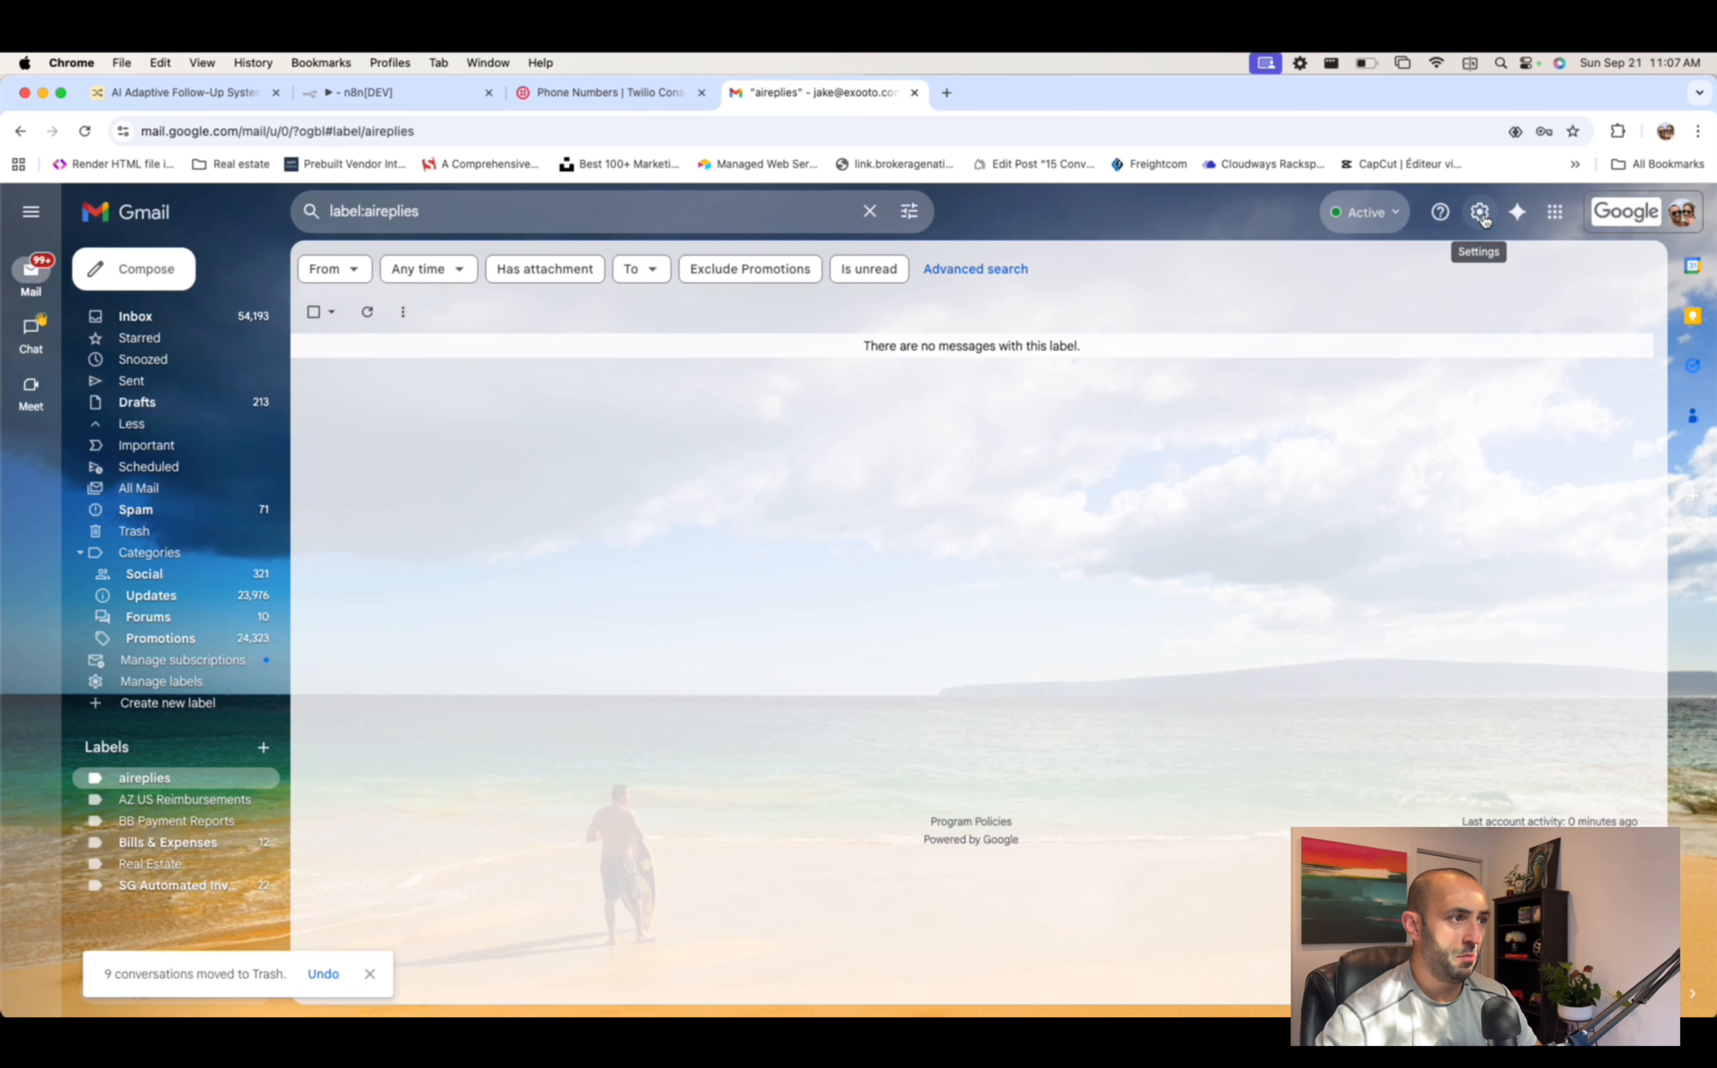
- Open Gmail's filter settings and inspect the existing aireplies filter's recipient criterion, leaving it unchanged
click(1482, 216)
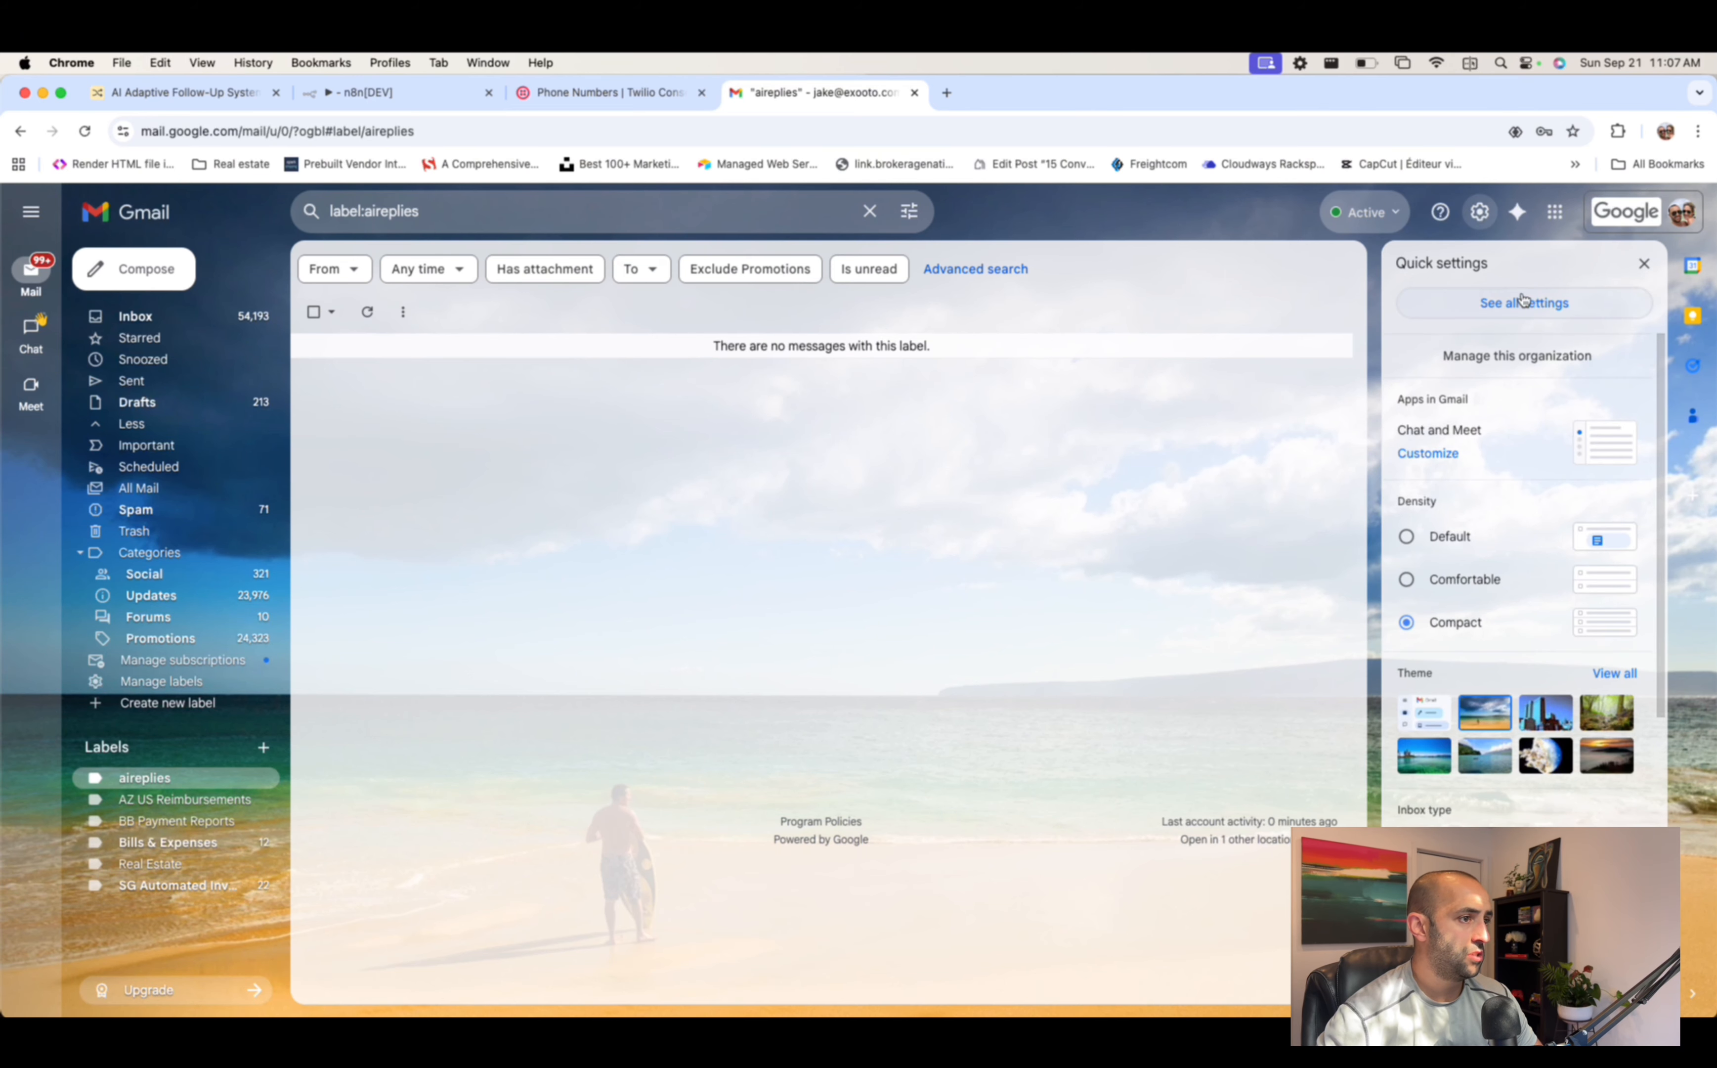
click(1524, 300)
click(601, 300)
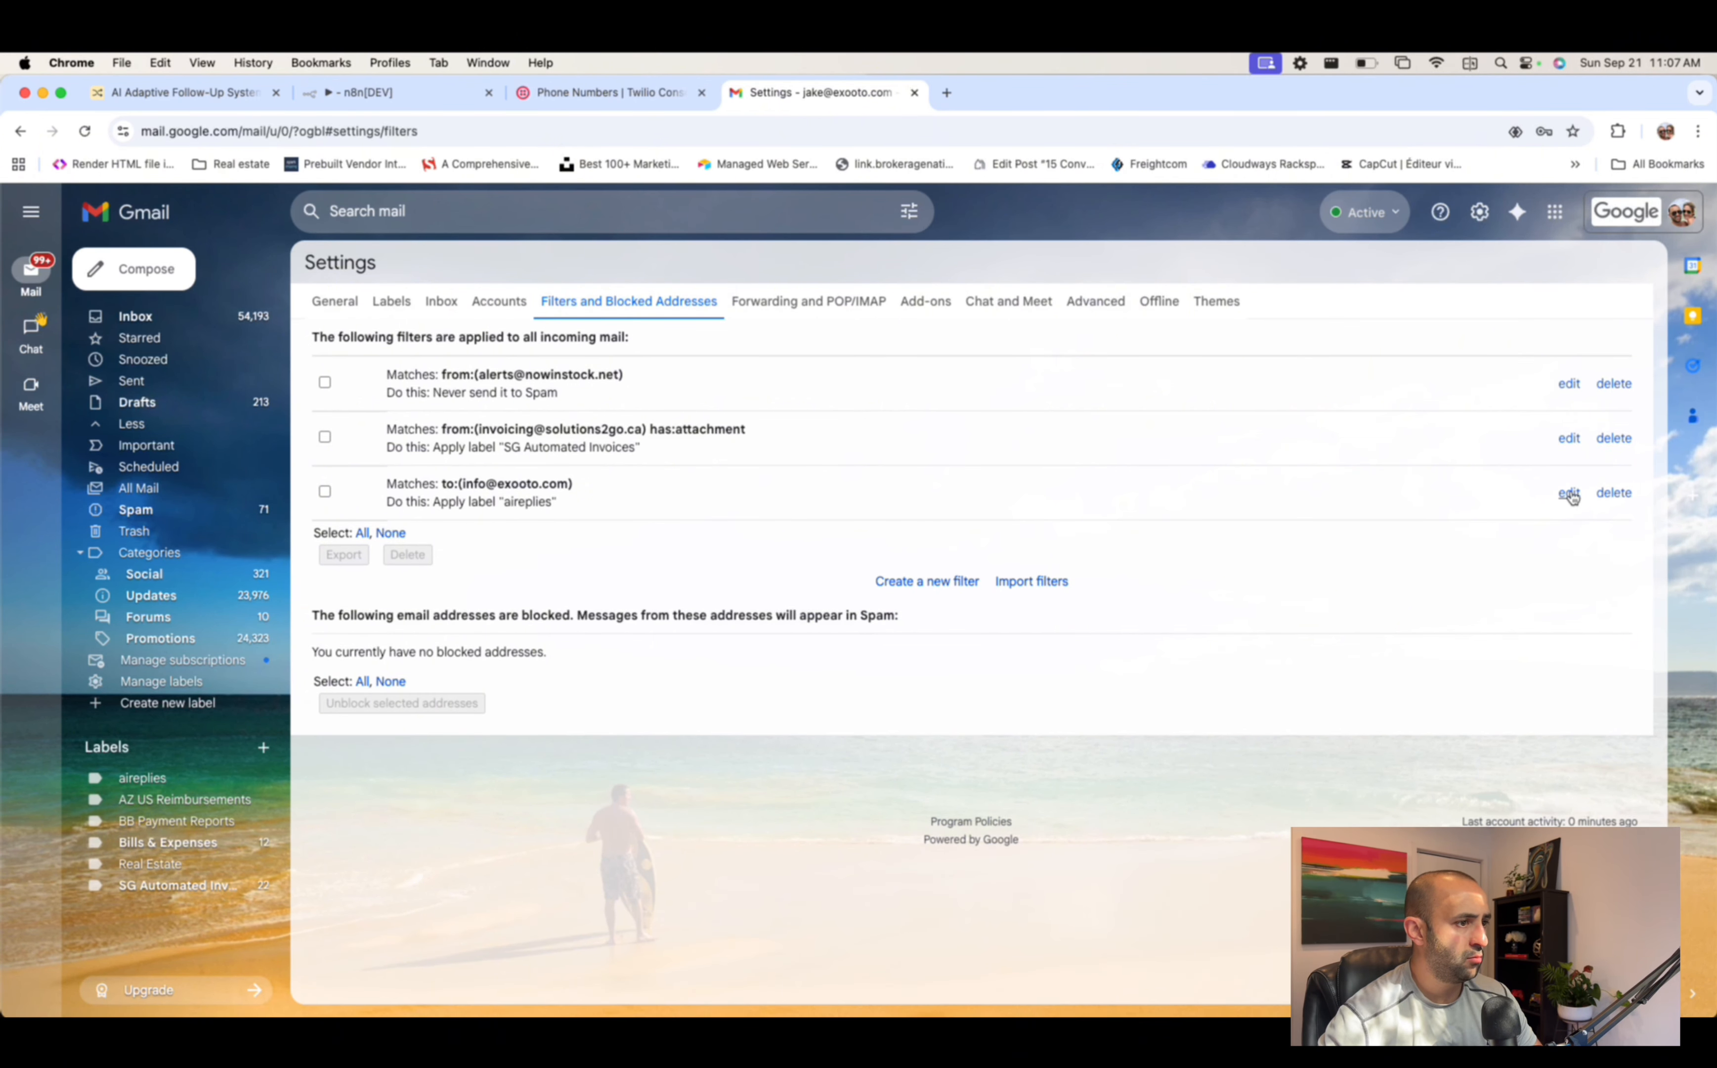
click(1570, 492)
click(590, 291)
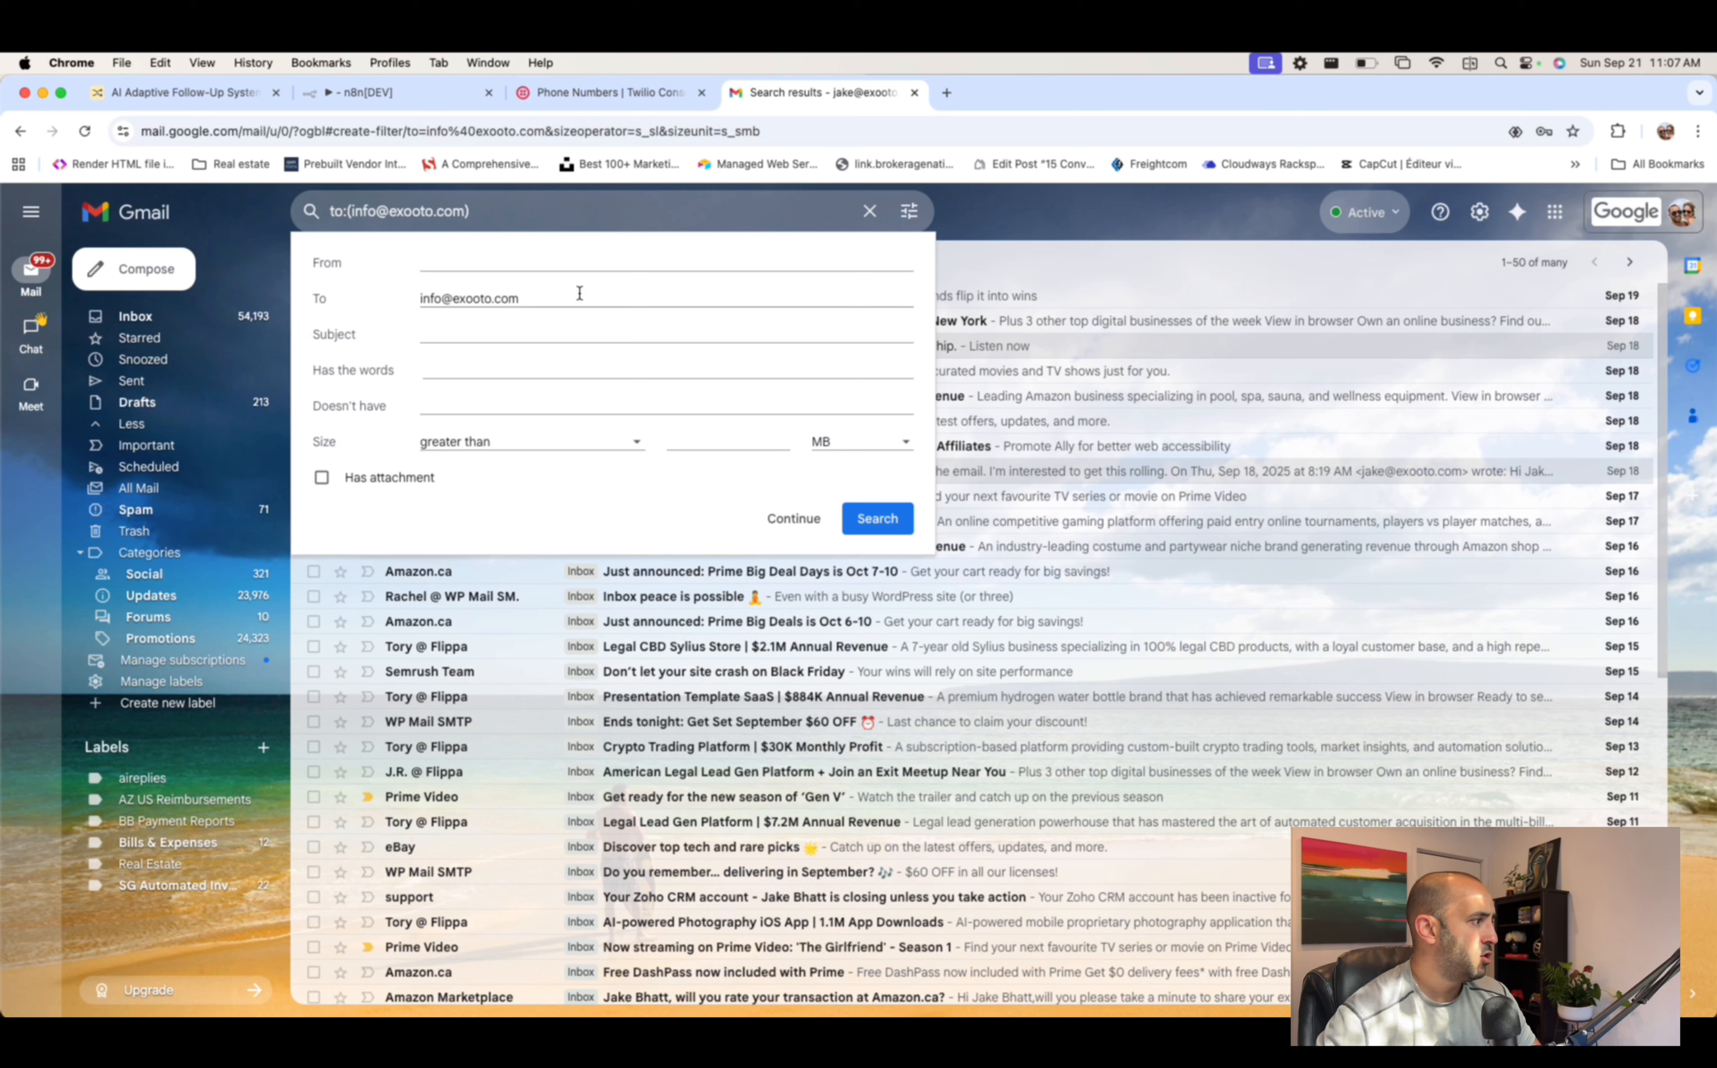
key(super+a)
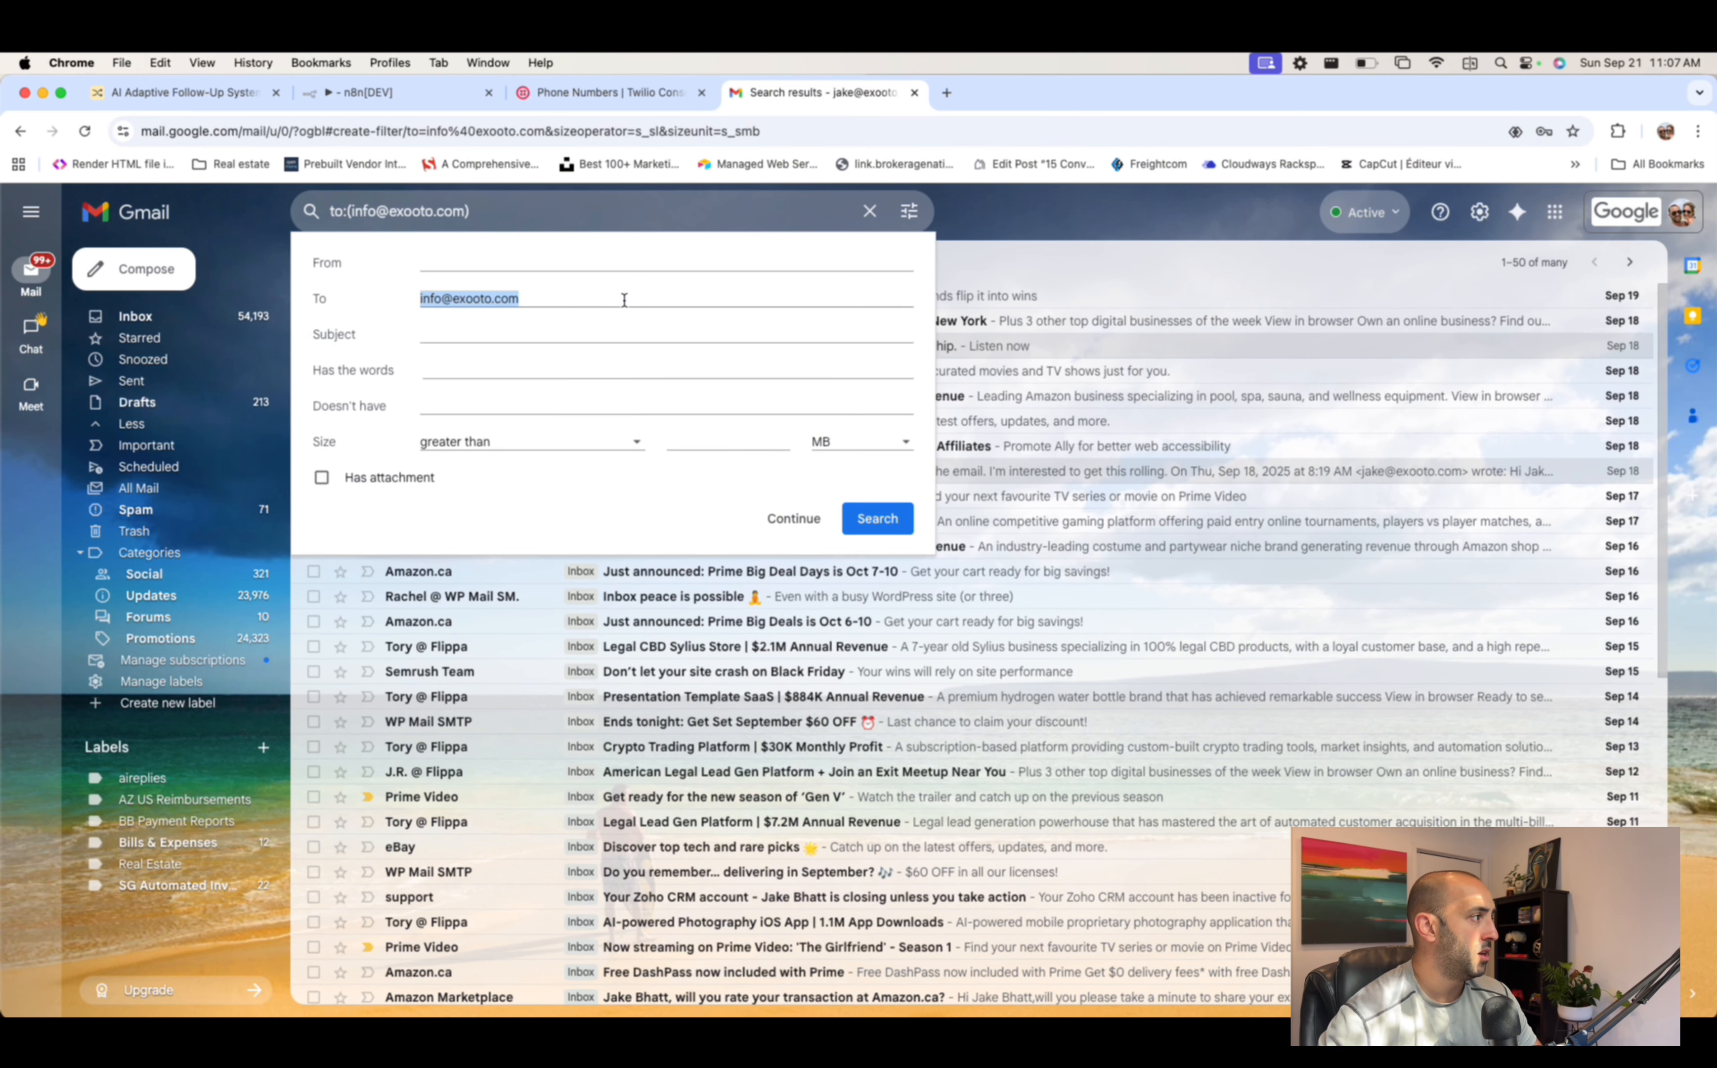
click(1116, 234)
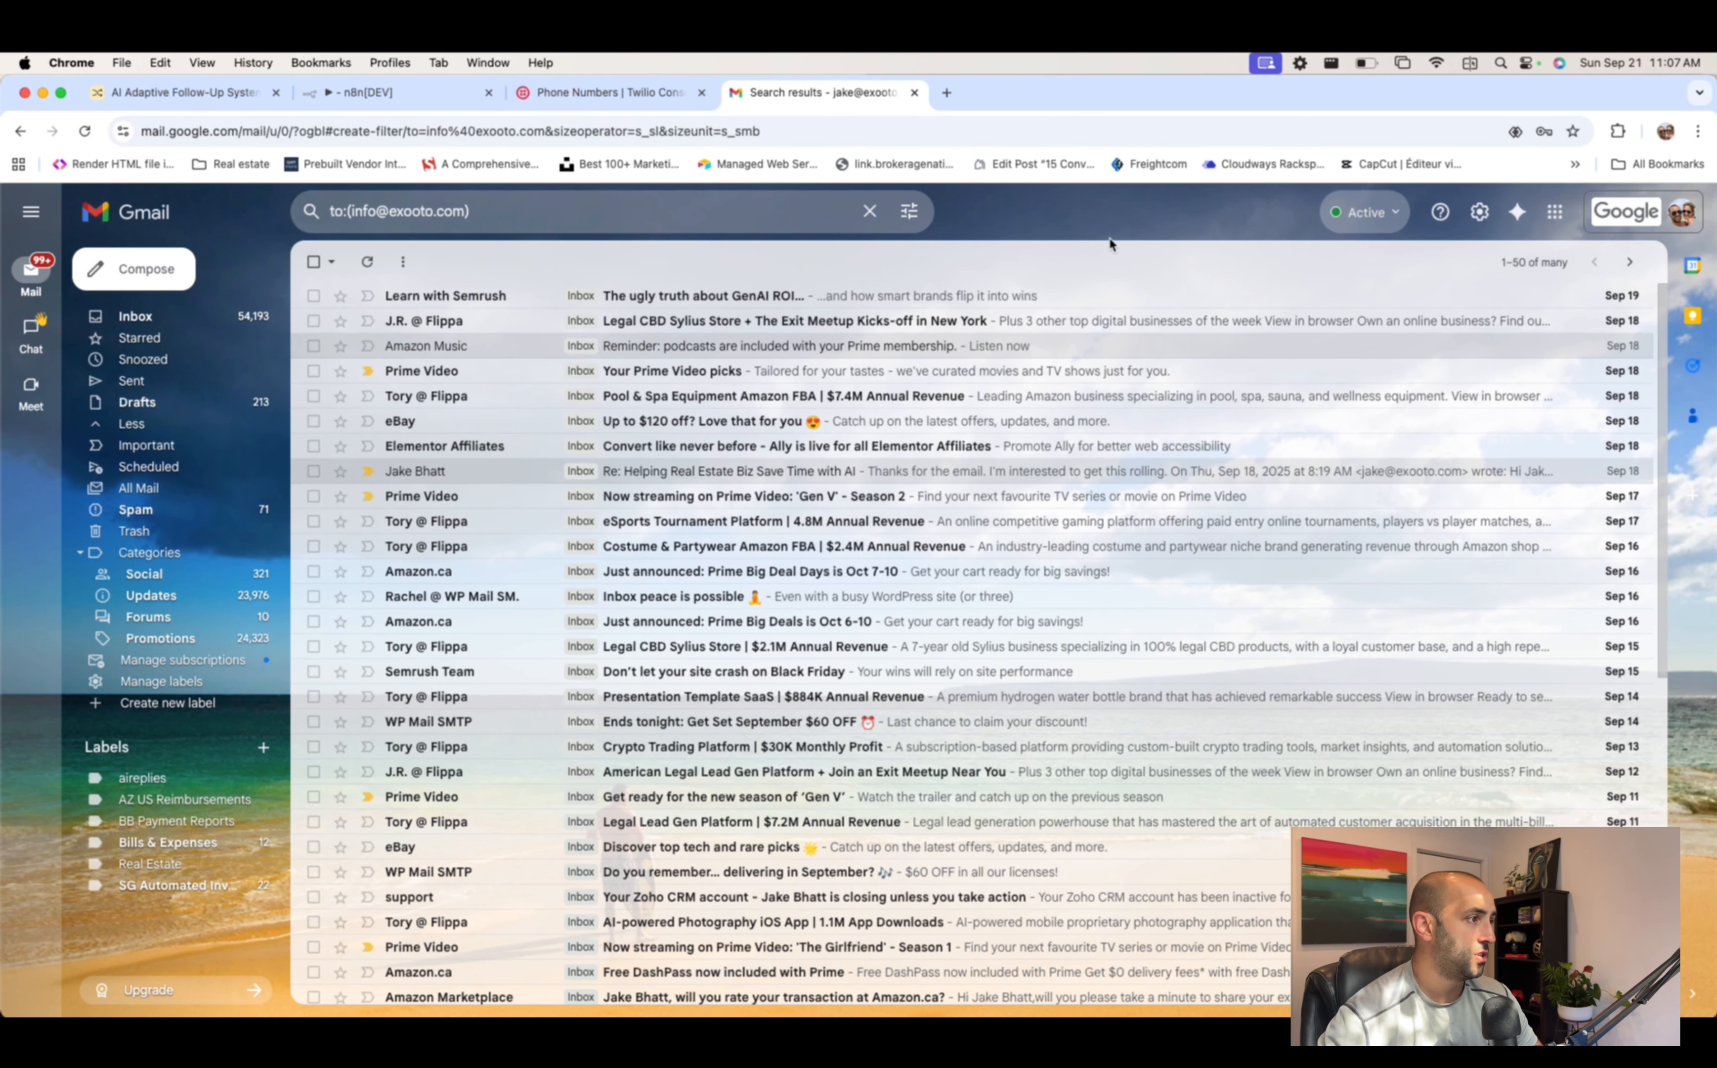
- Delete the existing Gmail filter that applies the aireplies label
click(1480, 212)
click(1525, 303)
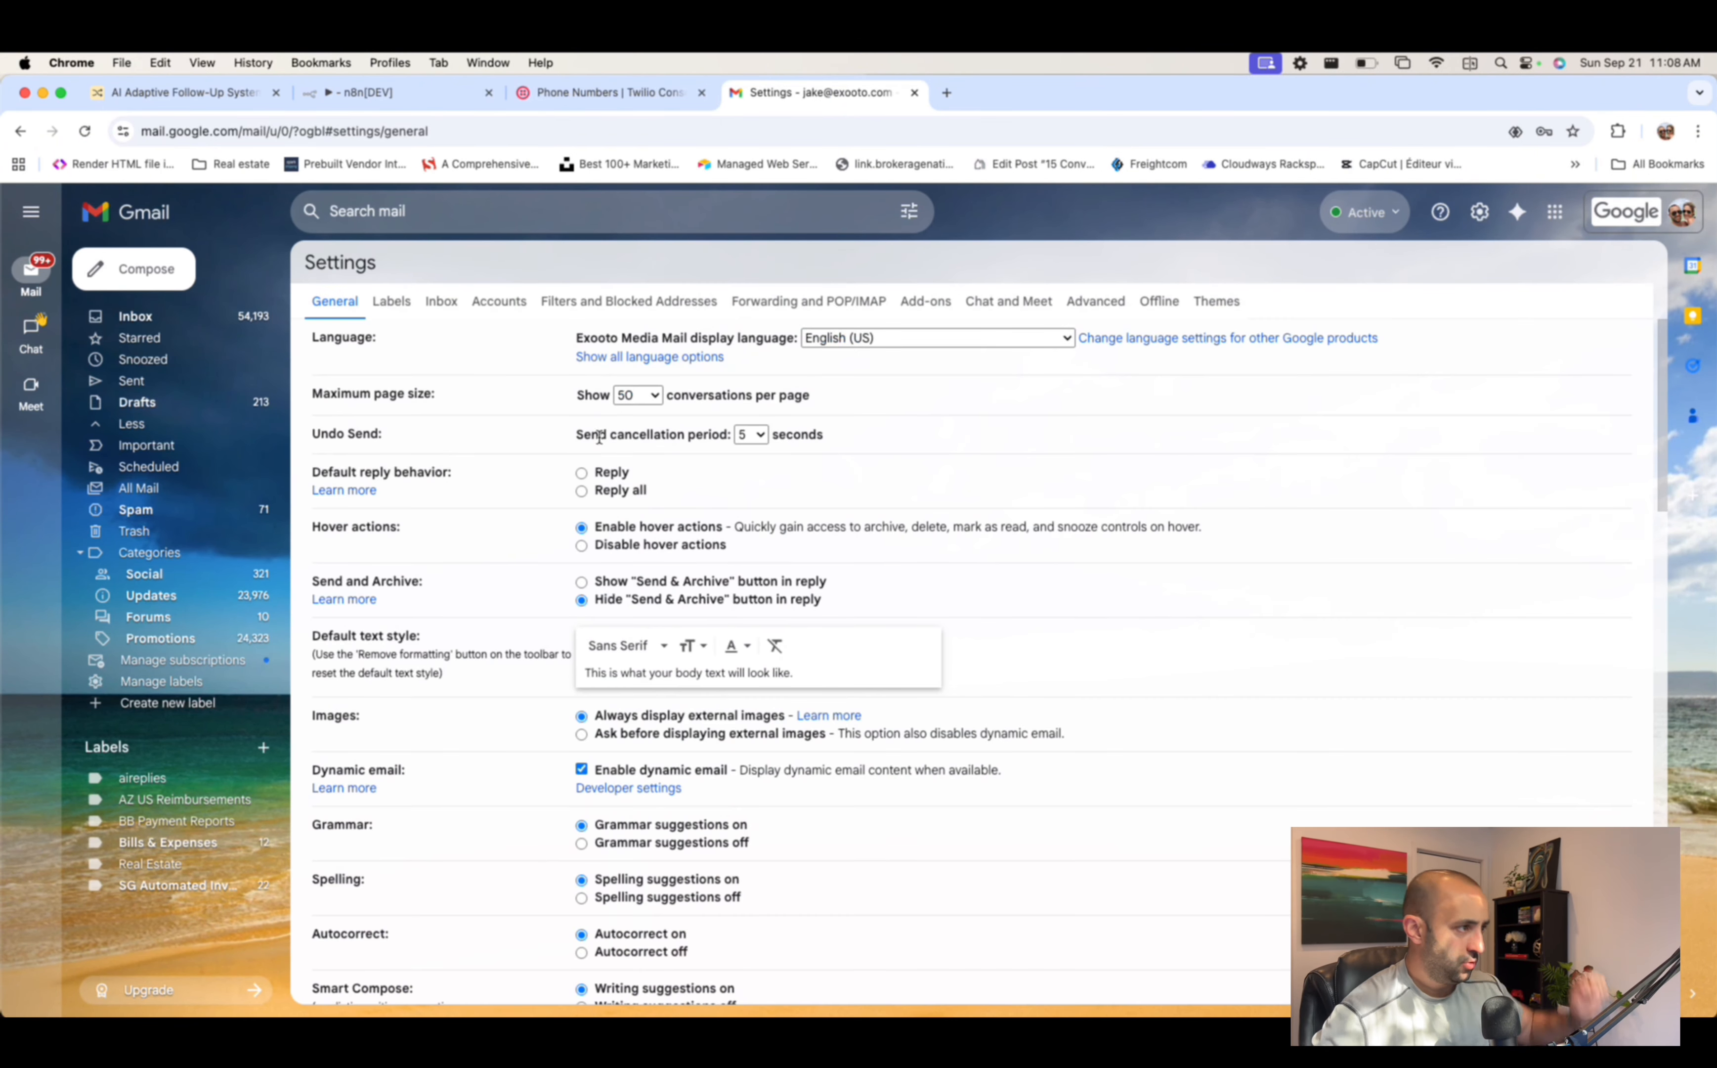
click(628, 304)
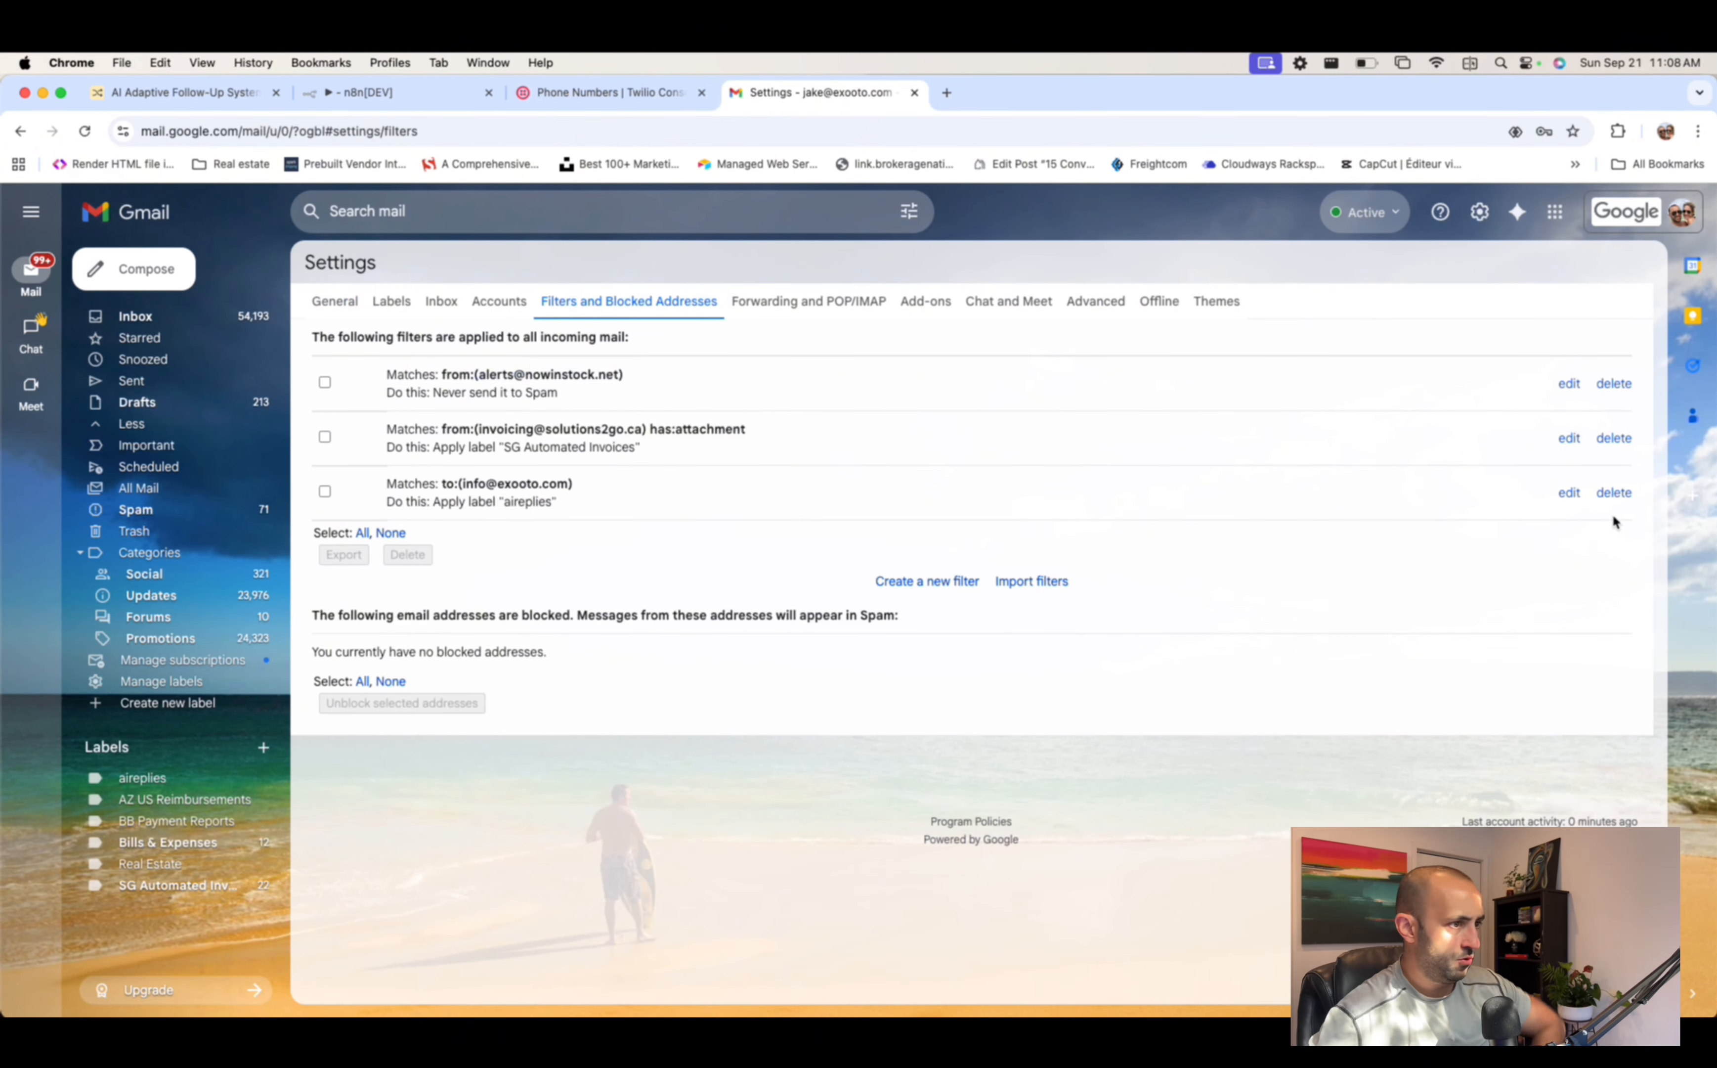
click(1614, 492)
click(941, 646)
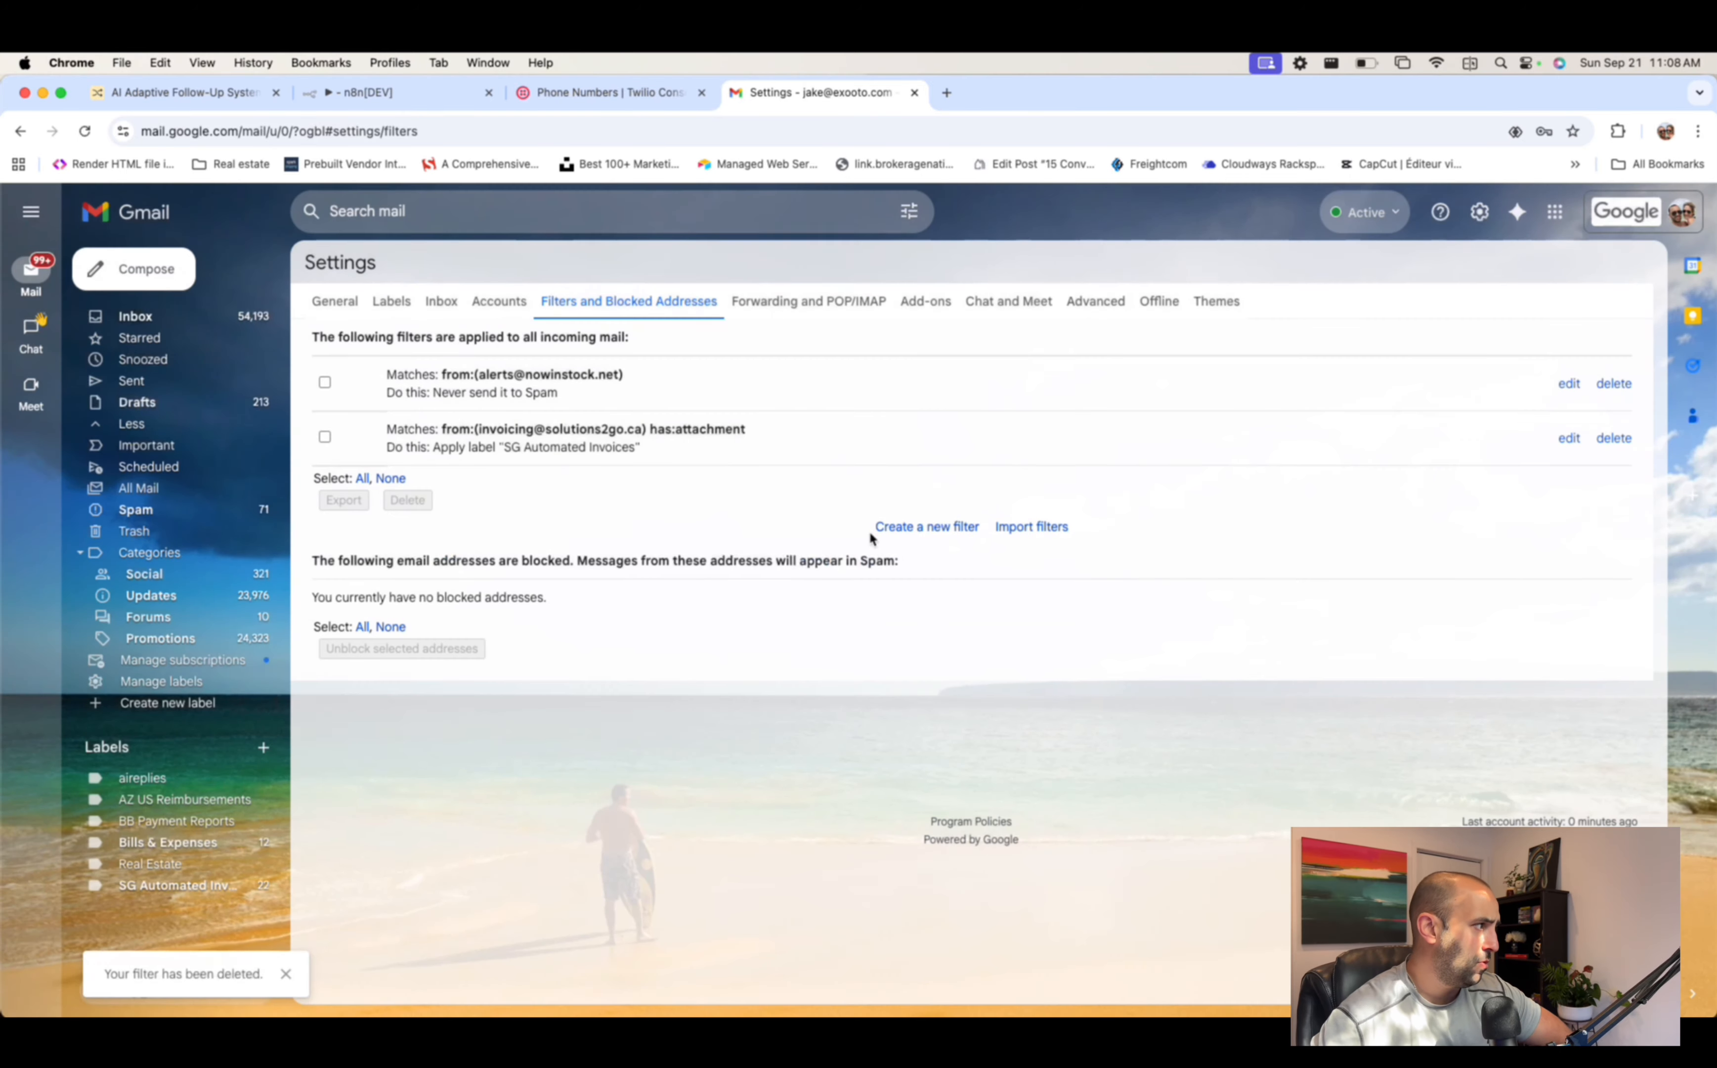
- Create a new filter applying the aireplies label to mail sent to the info address, then return to n8n
click(943, 528)
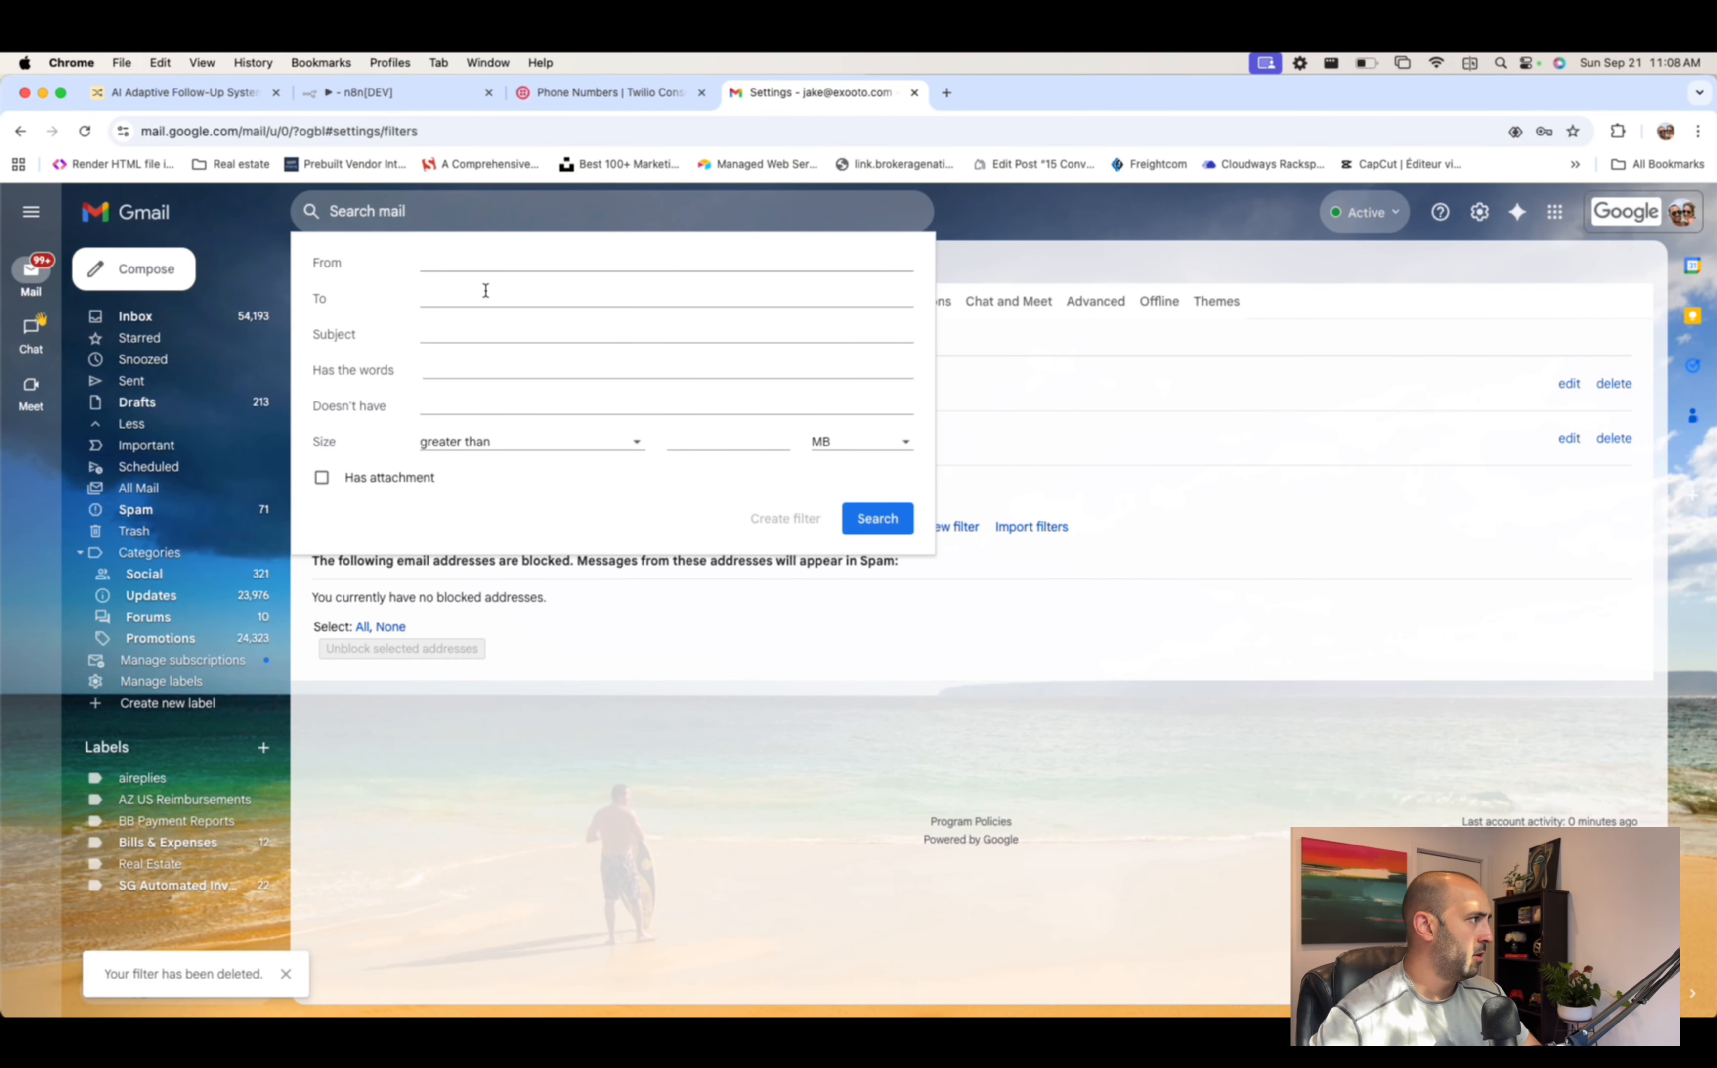
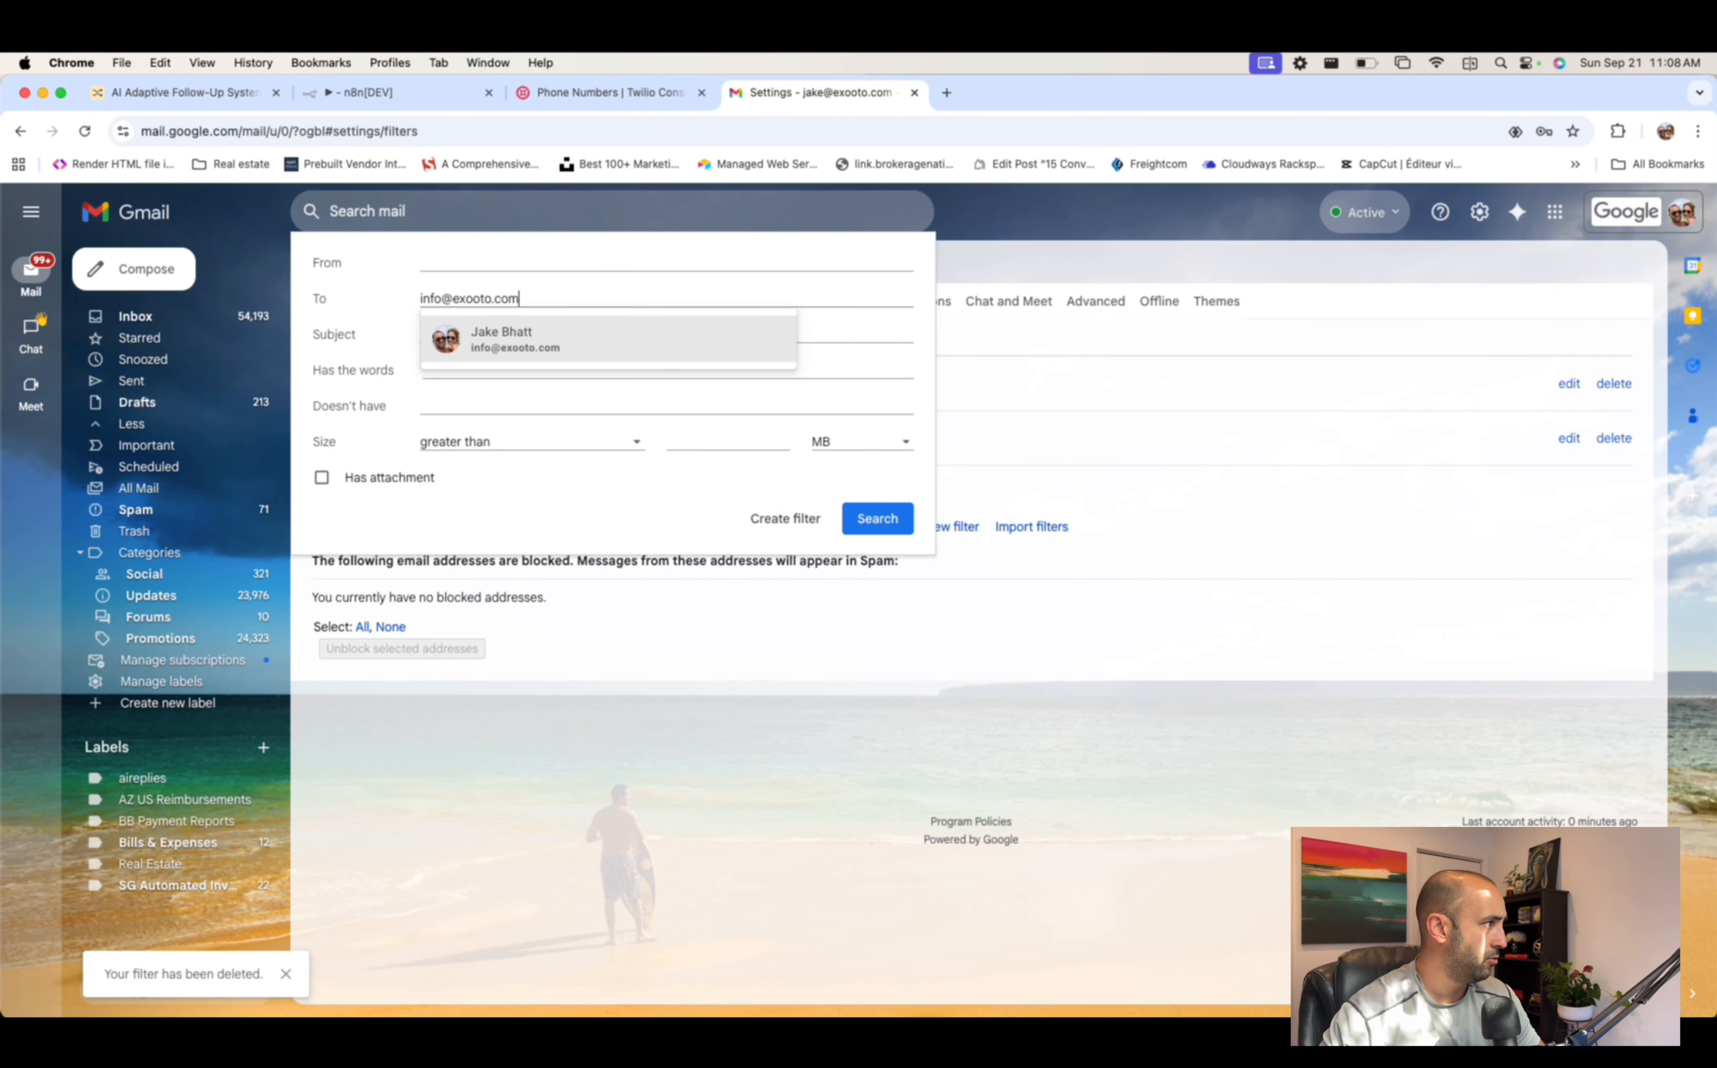
click(651, 353)
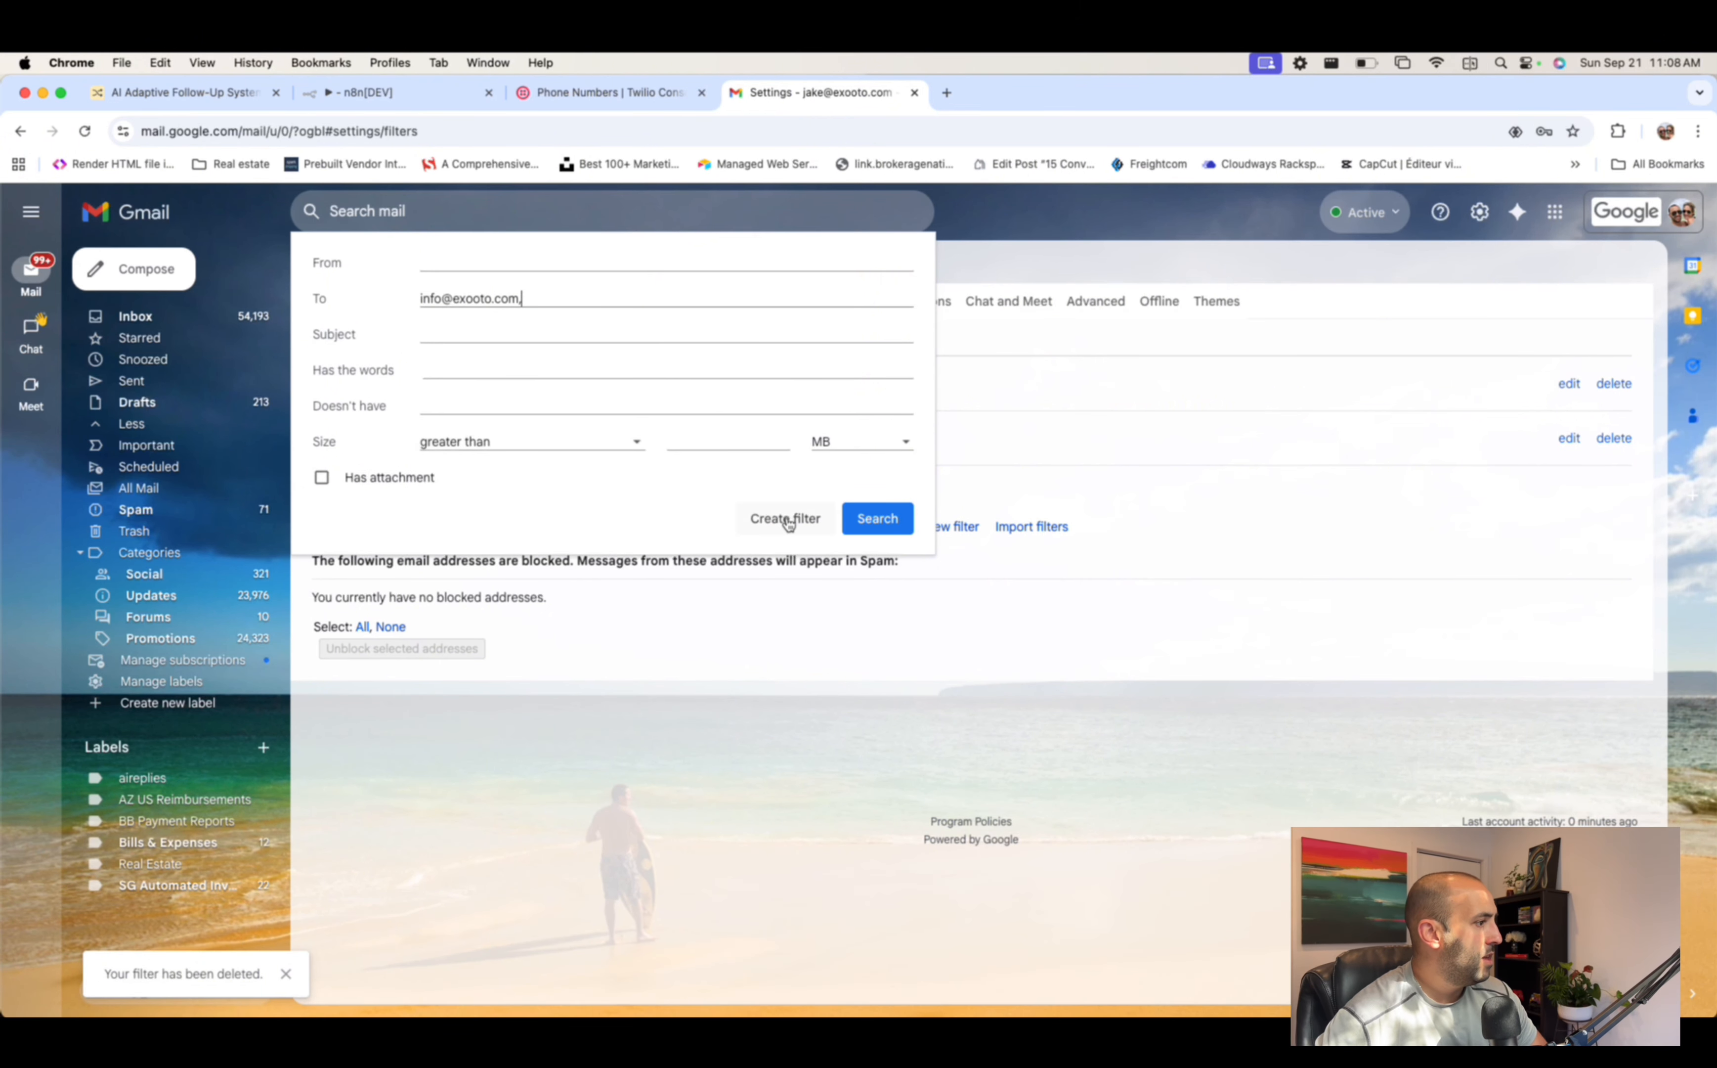
click(780, 527)
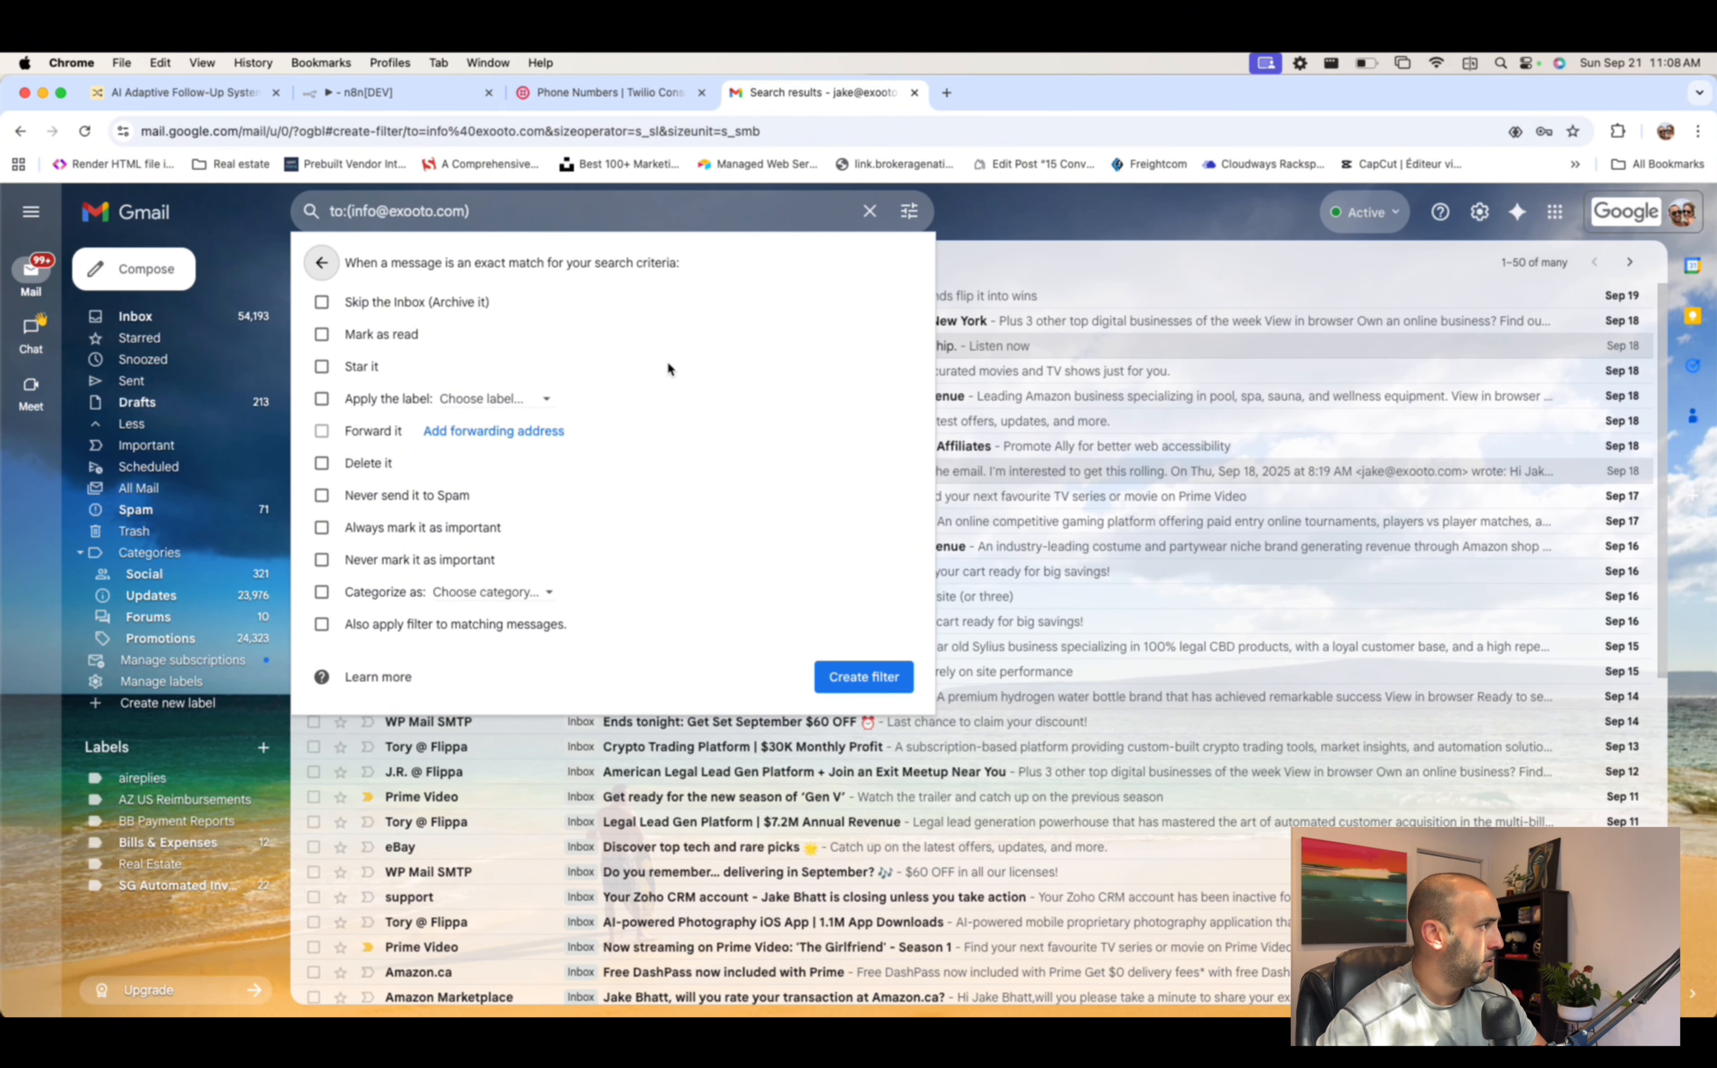
click(321, 398)
click(564, 399)
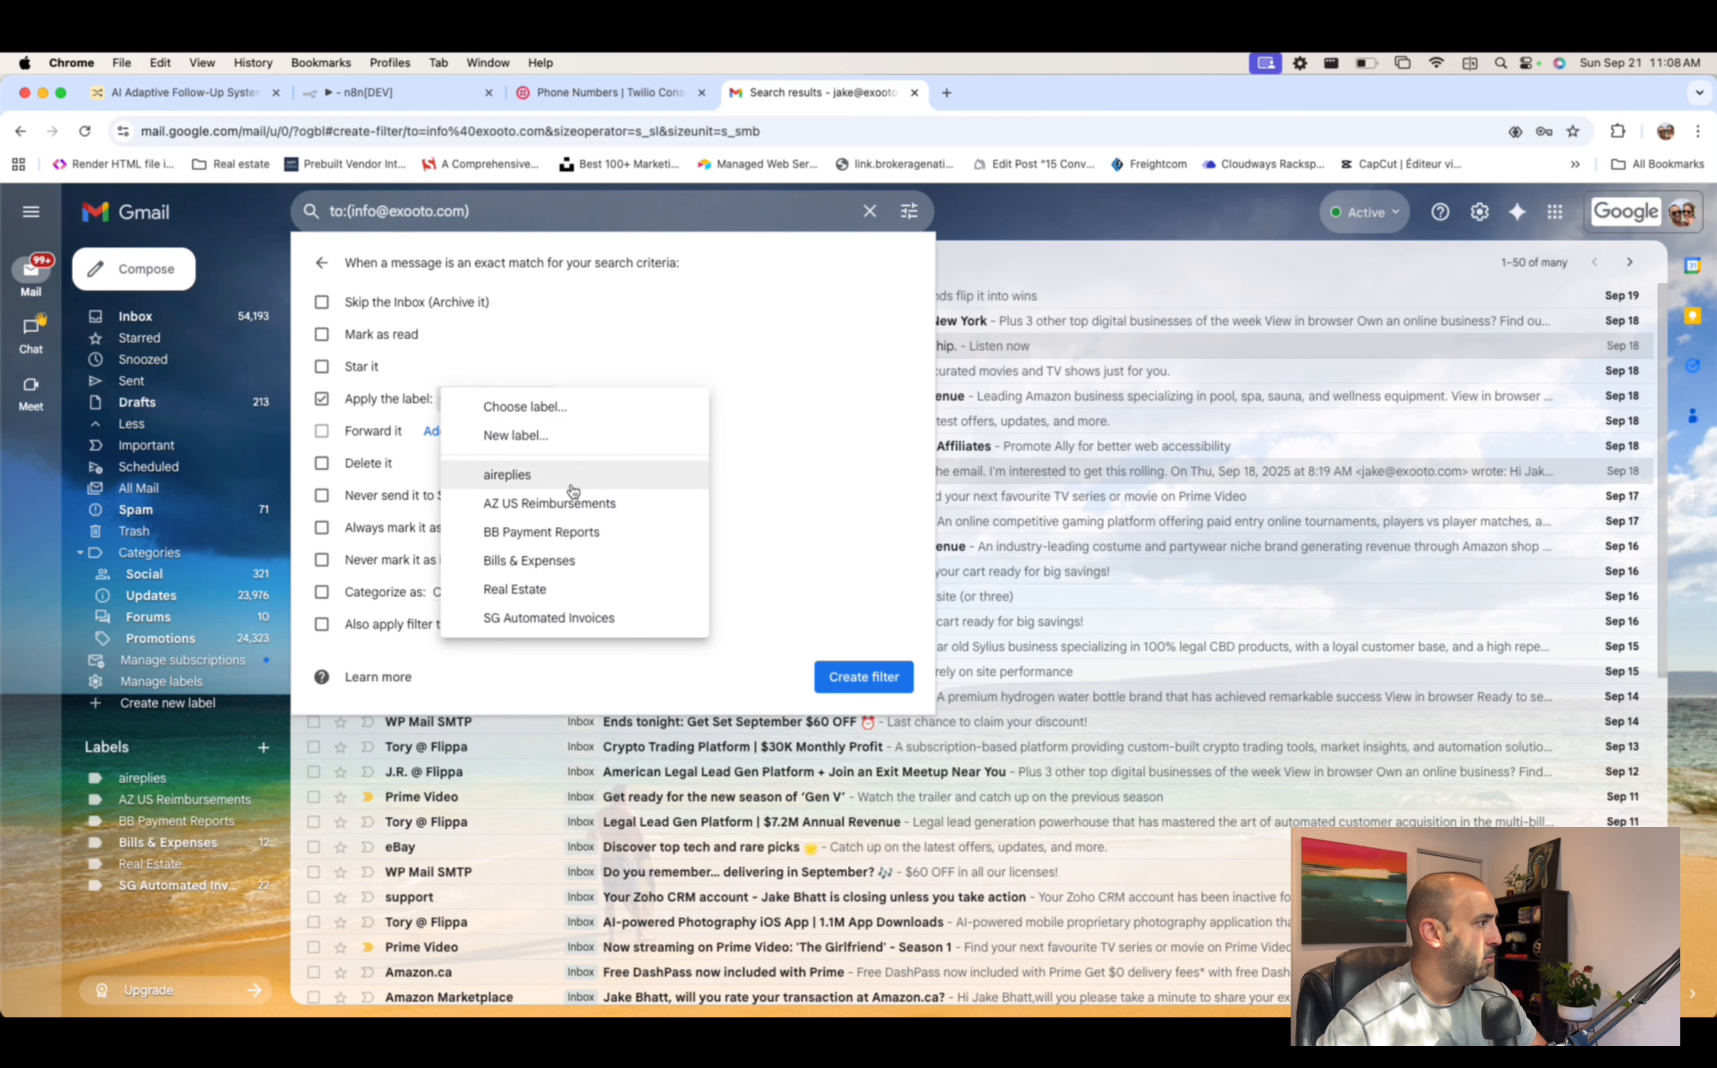
click(522, 479)
click(863, 674)
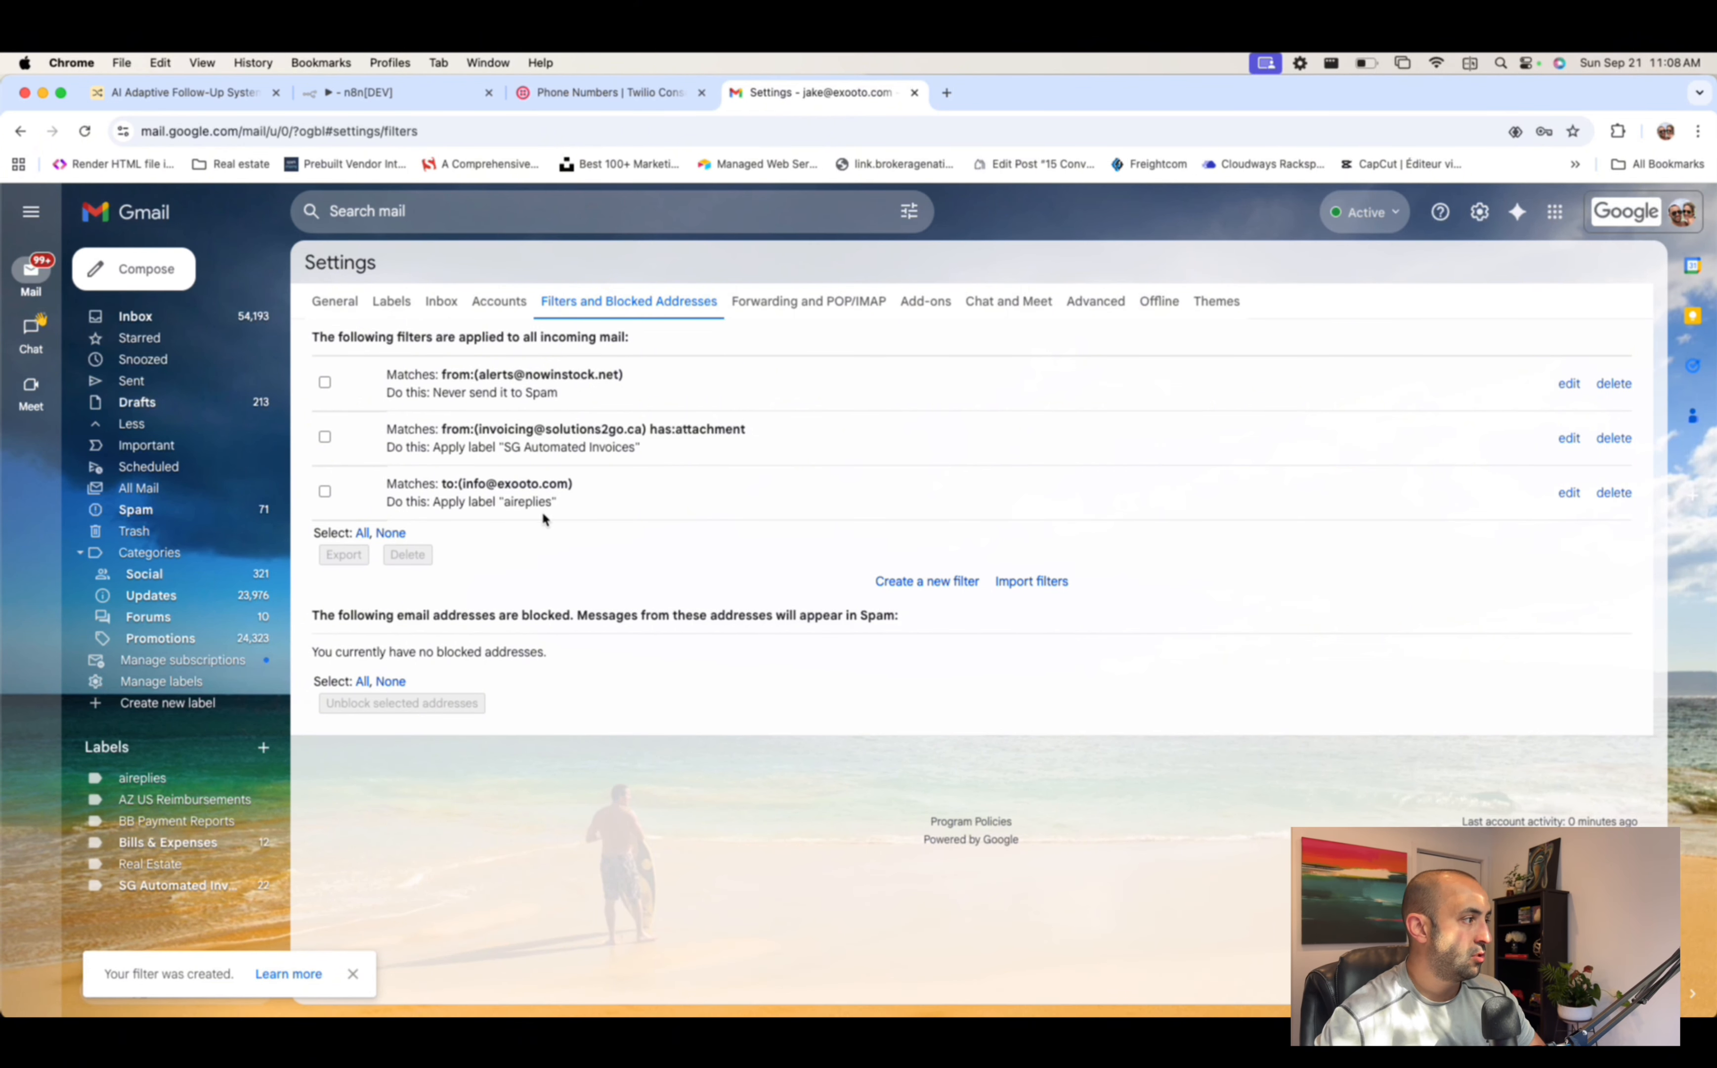
click(396, 92)
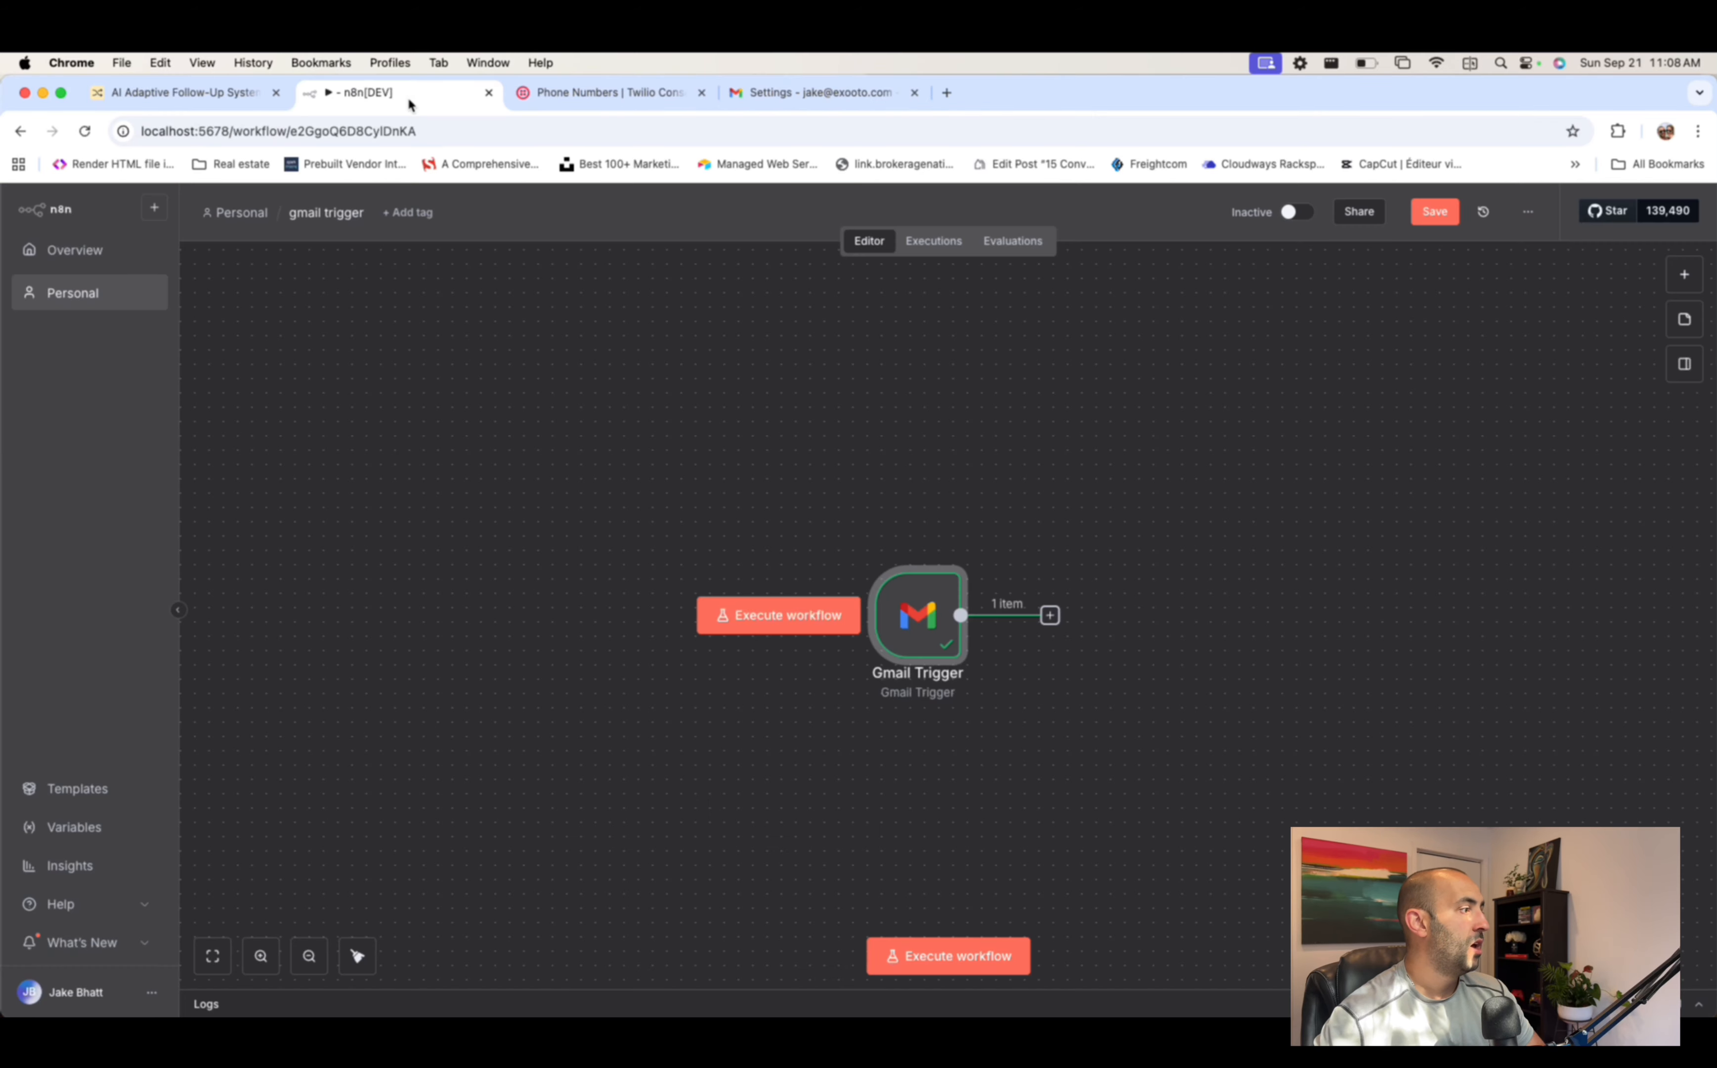
- Inspect the Gmail Trigger's fetched aireplies email in its JSON output, then switch to the Gmail inbox
double_click(911, 616)
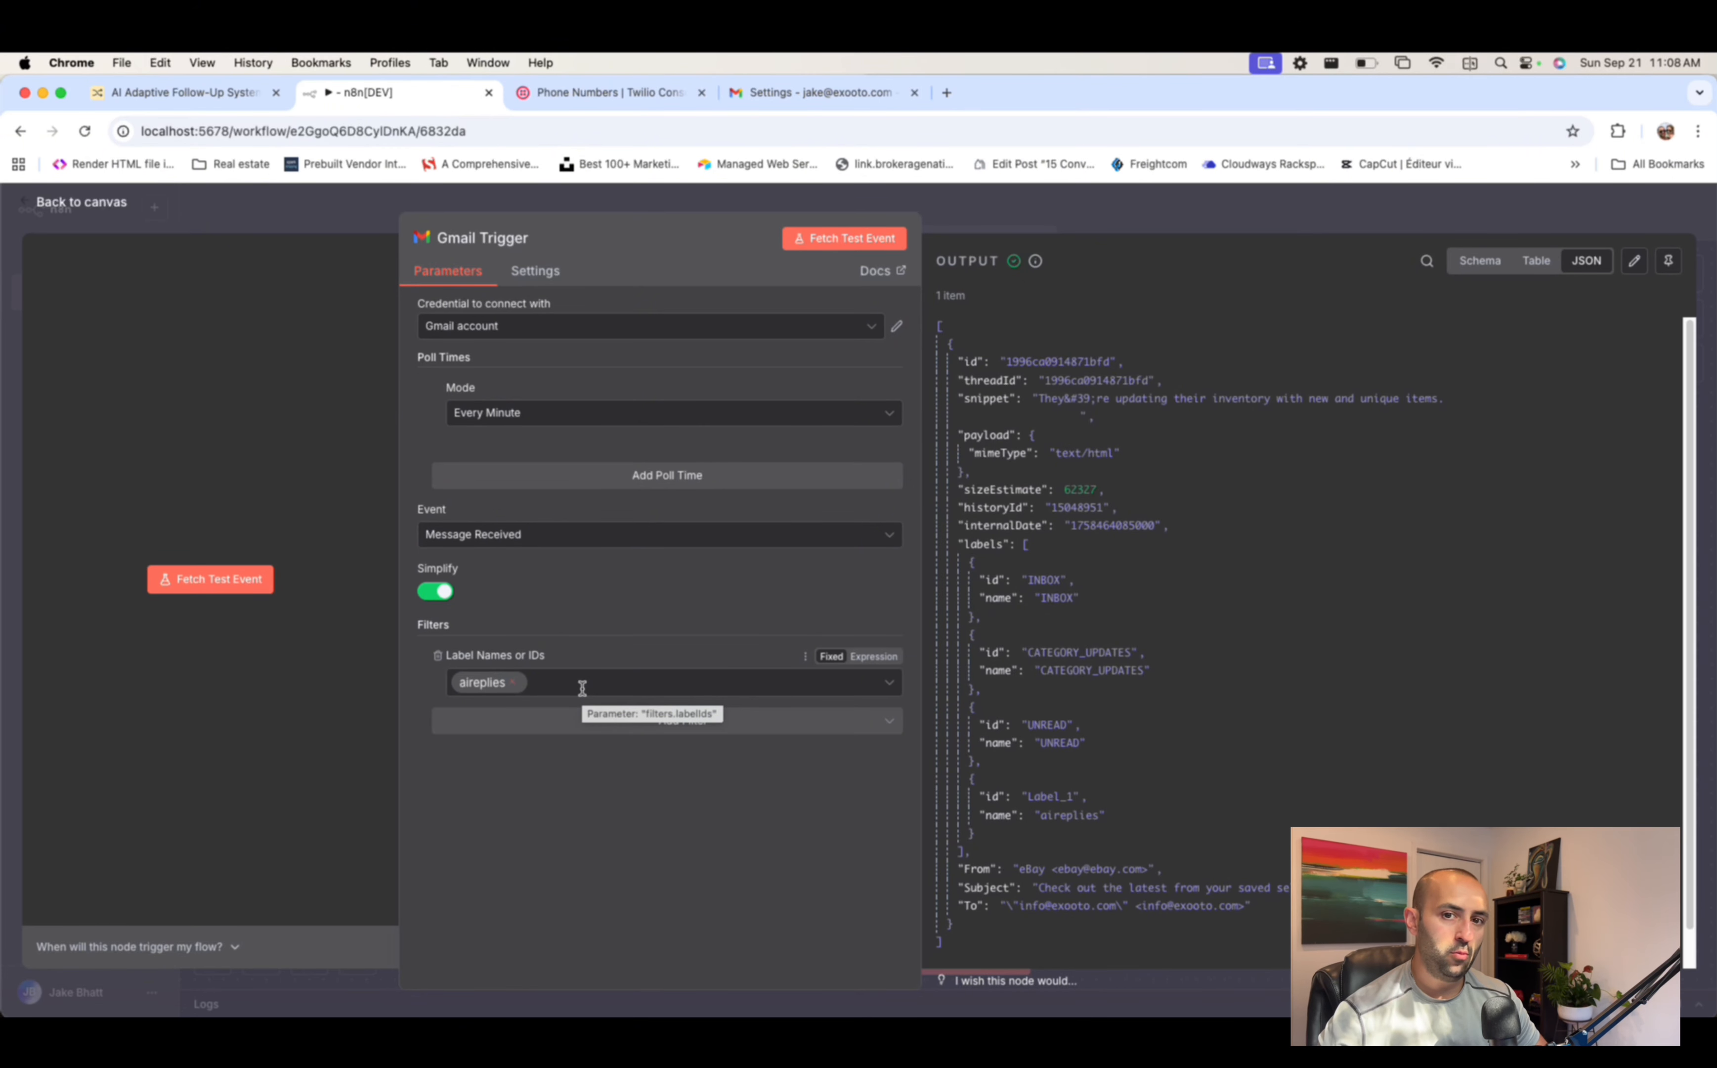
click(1121, 217)
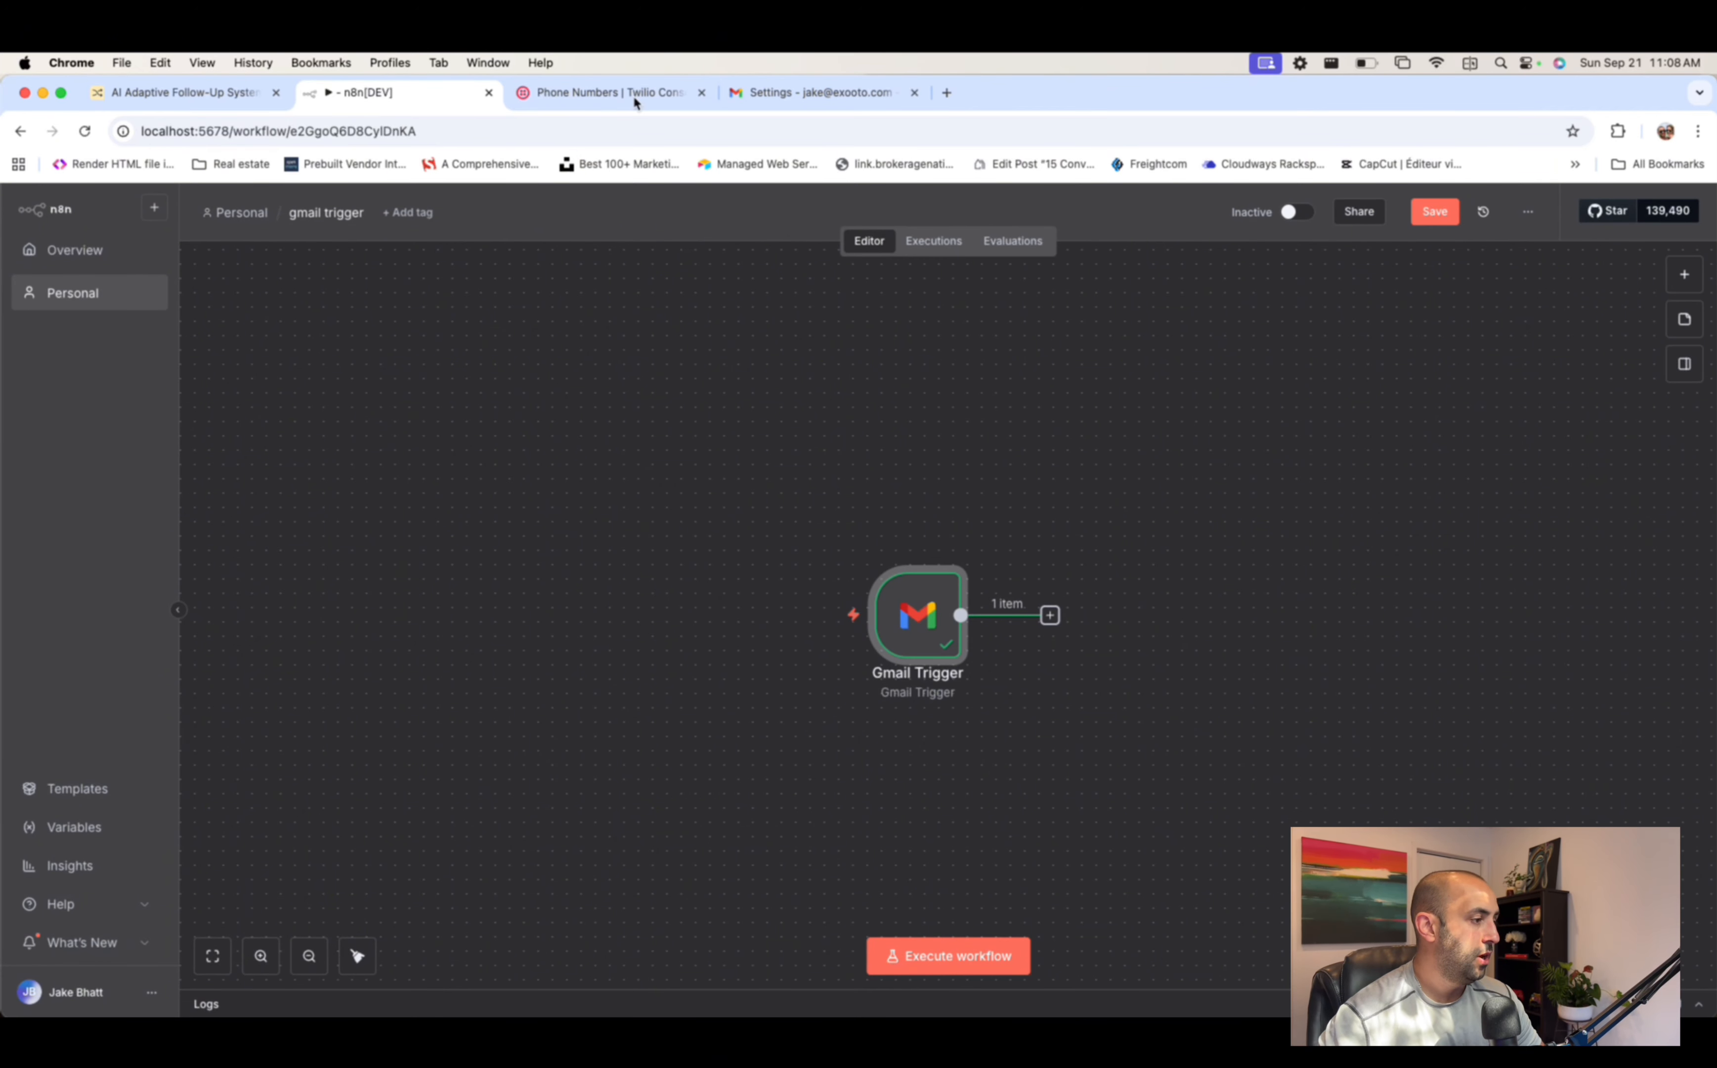
click(849, 97)
- Send 'Reply' to the info address saying 'I am very interested in learning more', then view aireplies
click(142, 270)
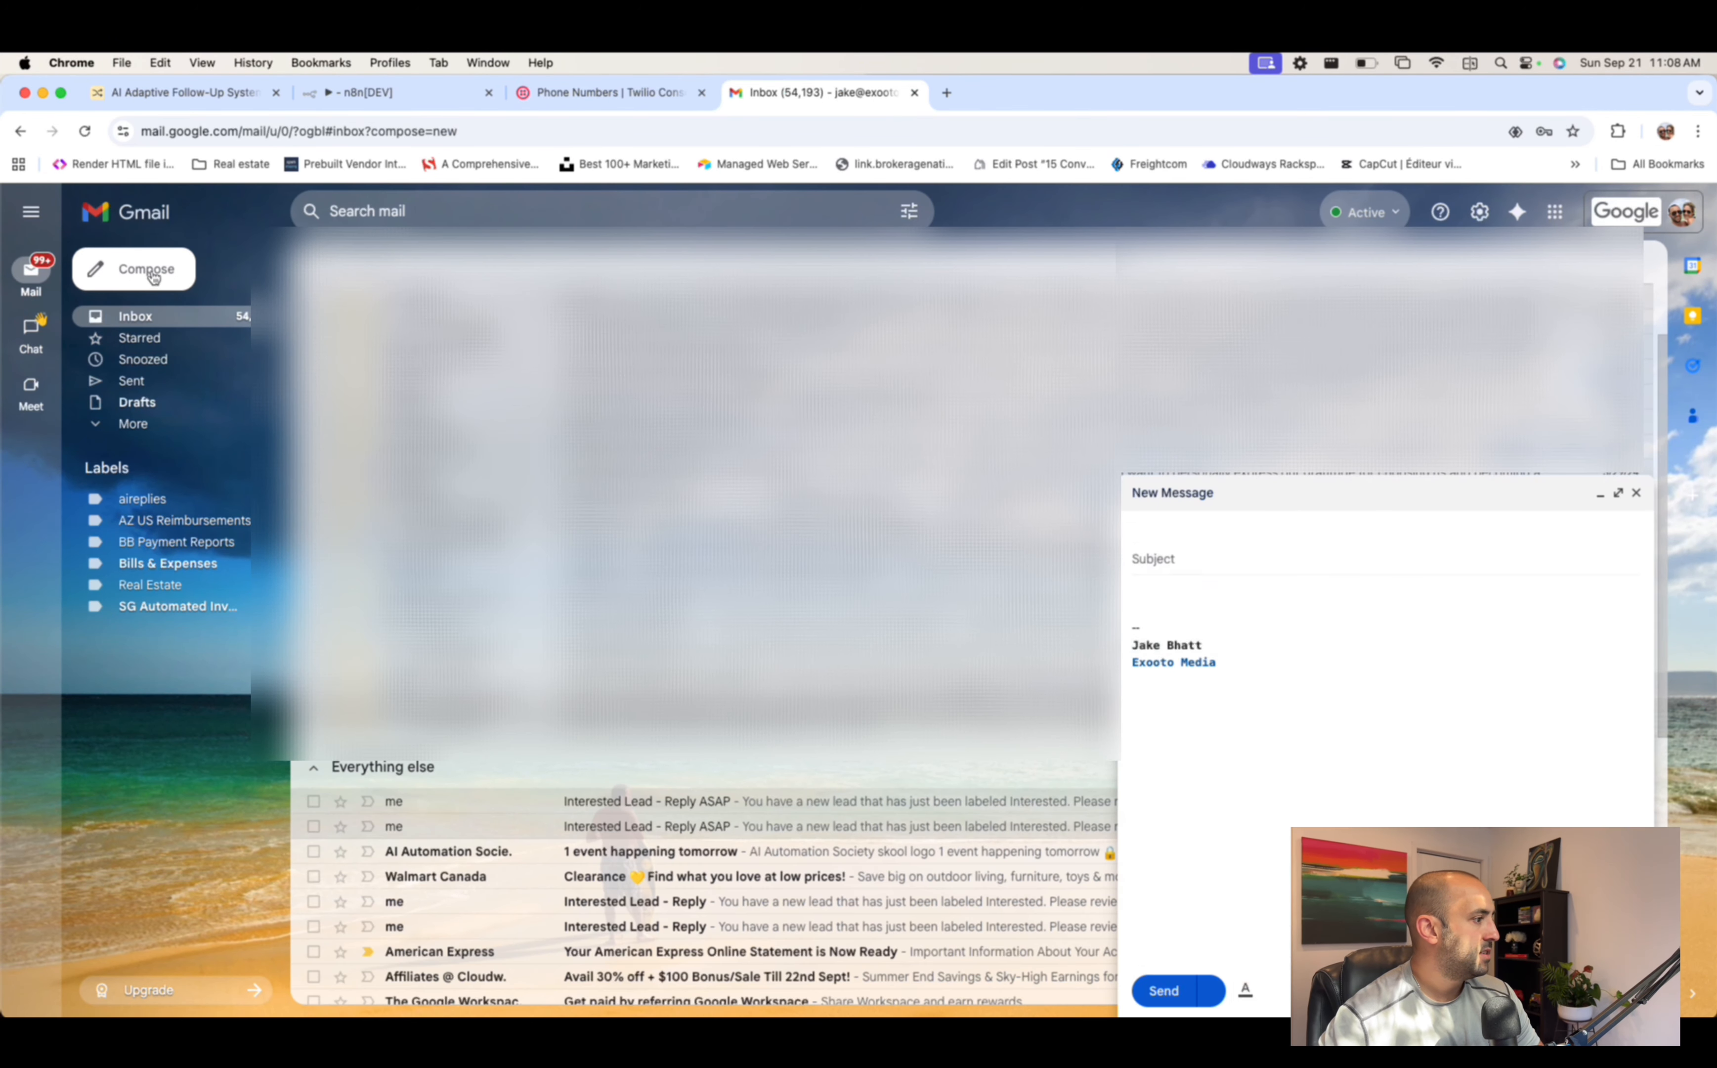
text(i)
key(BackSpace)
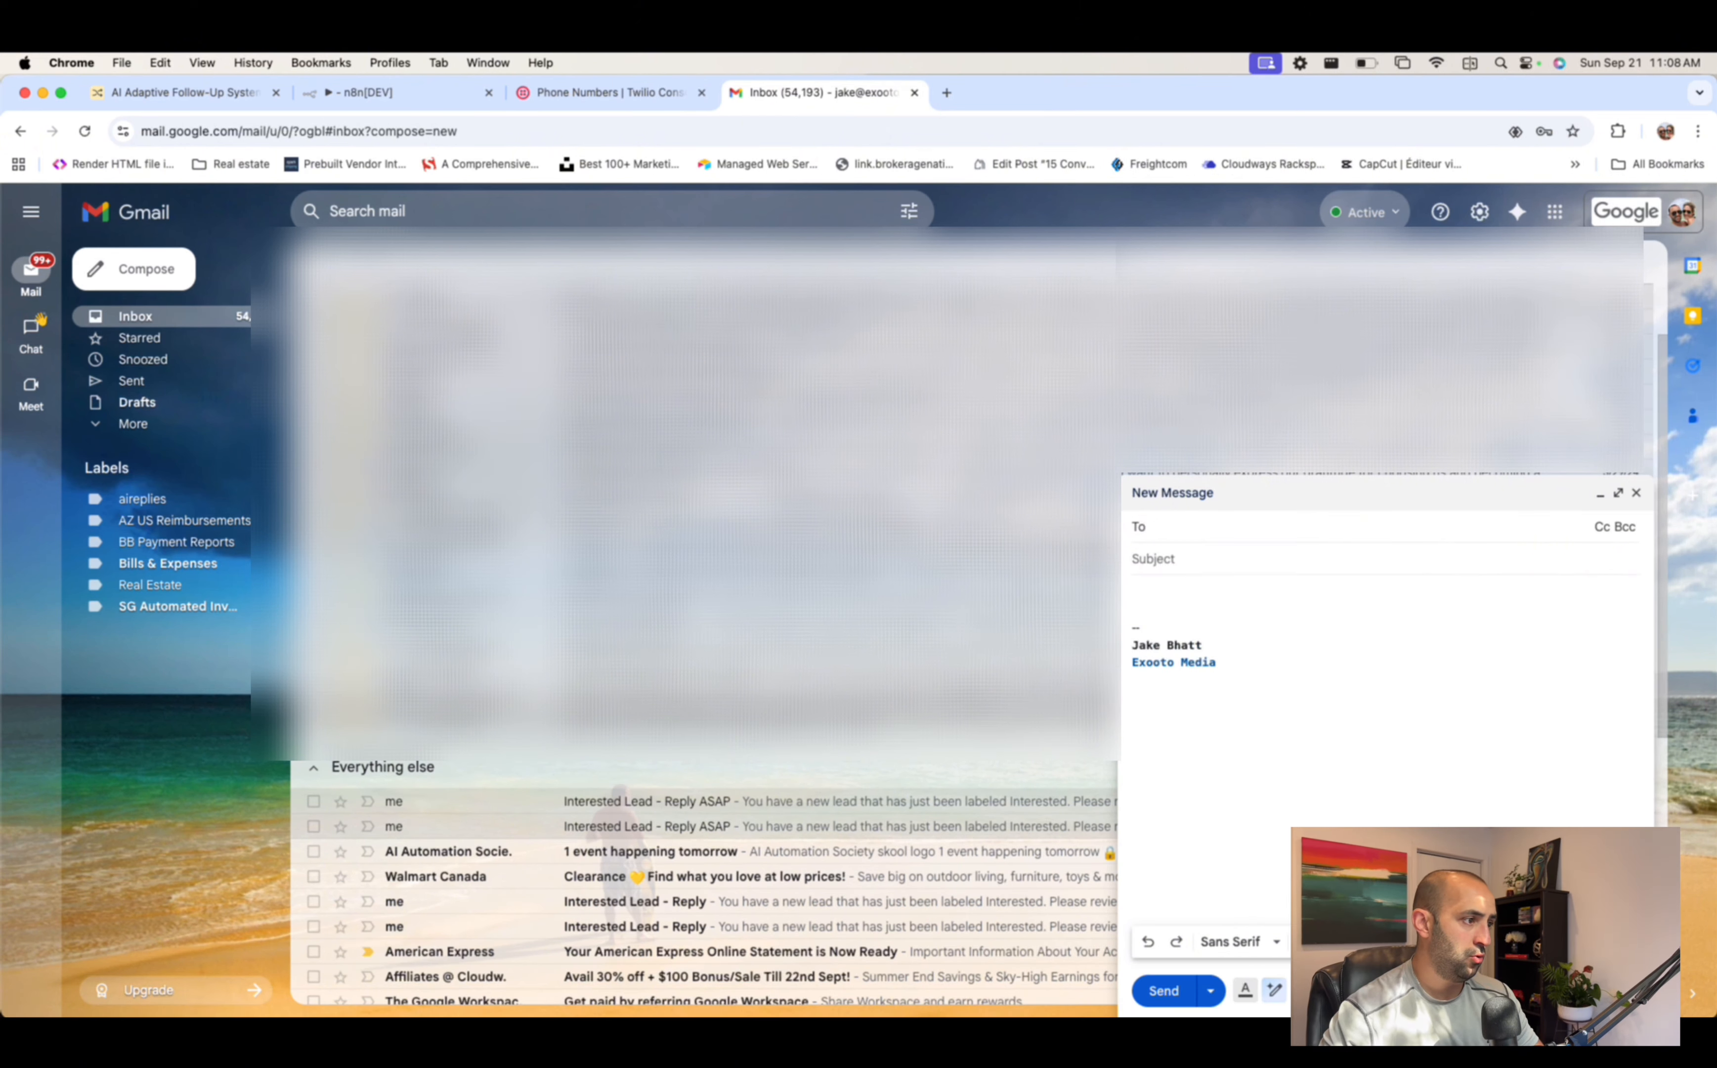
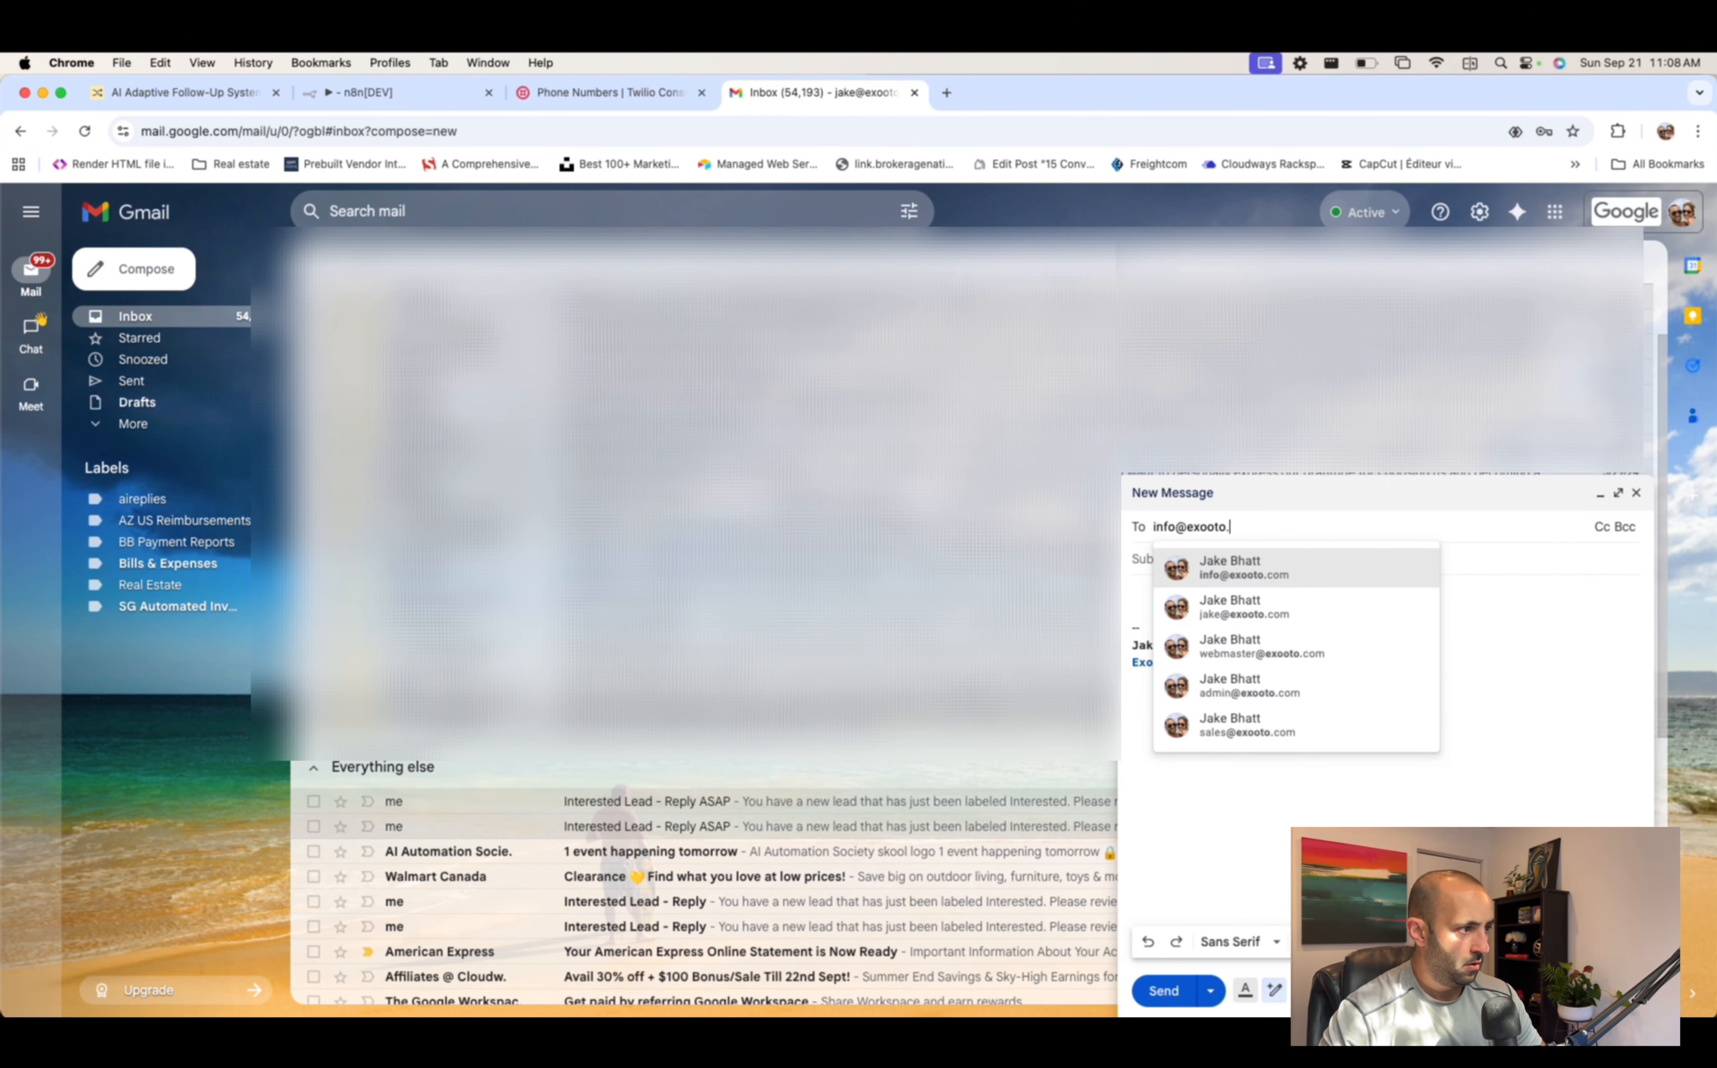
click(1346, 581)
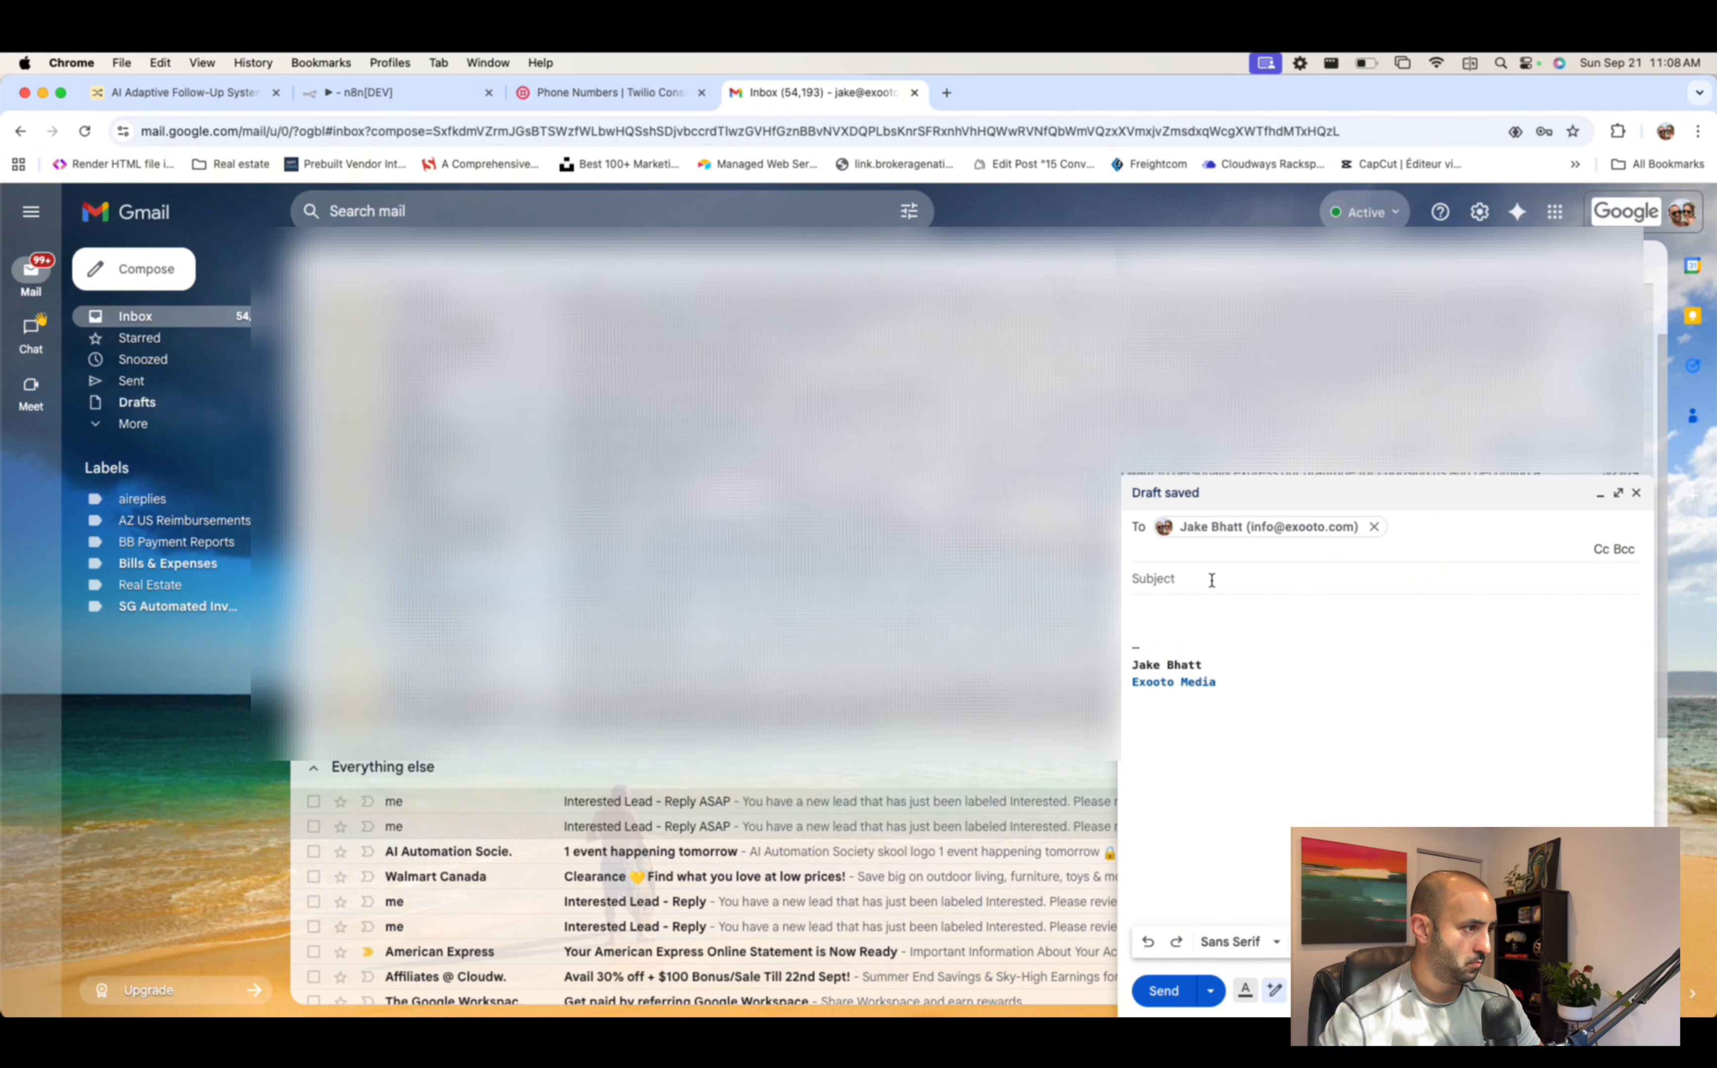
click(1245, 588)
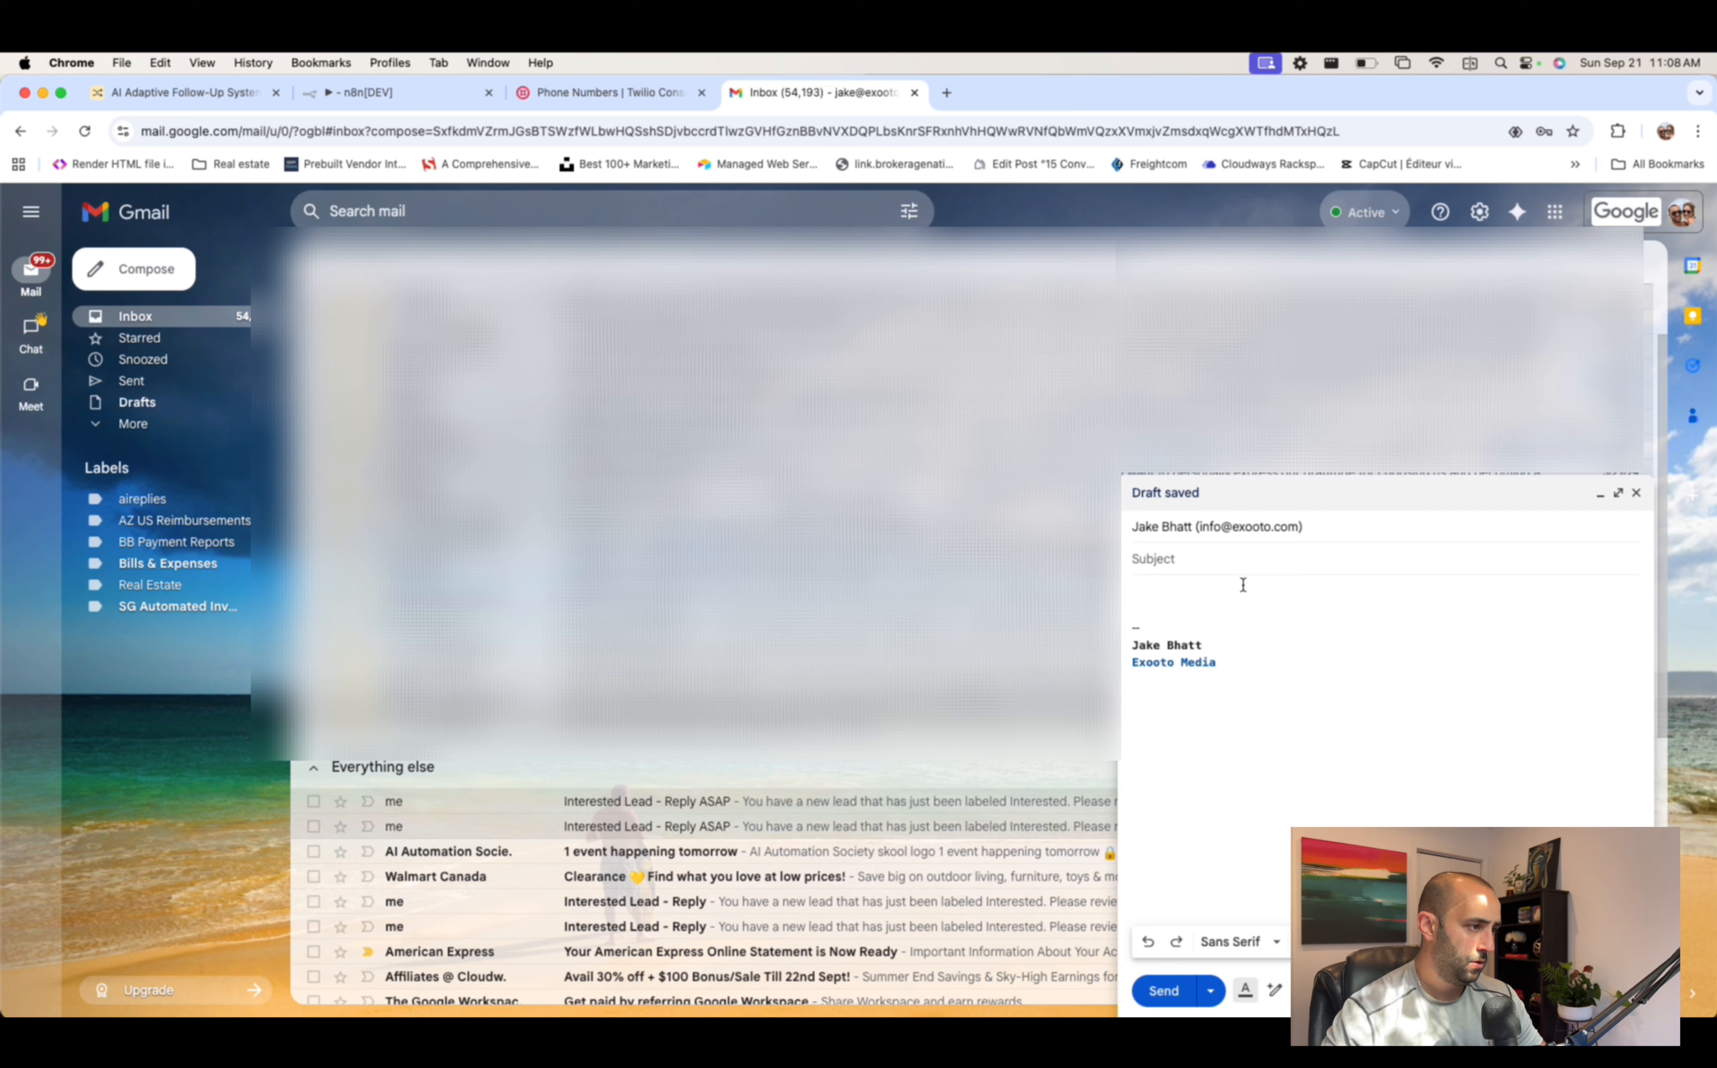
text(Reply)
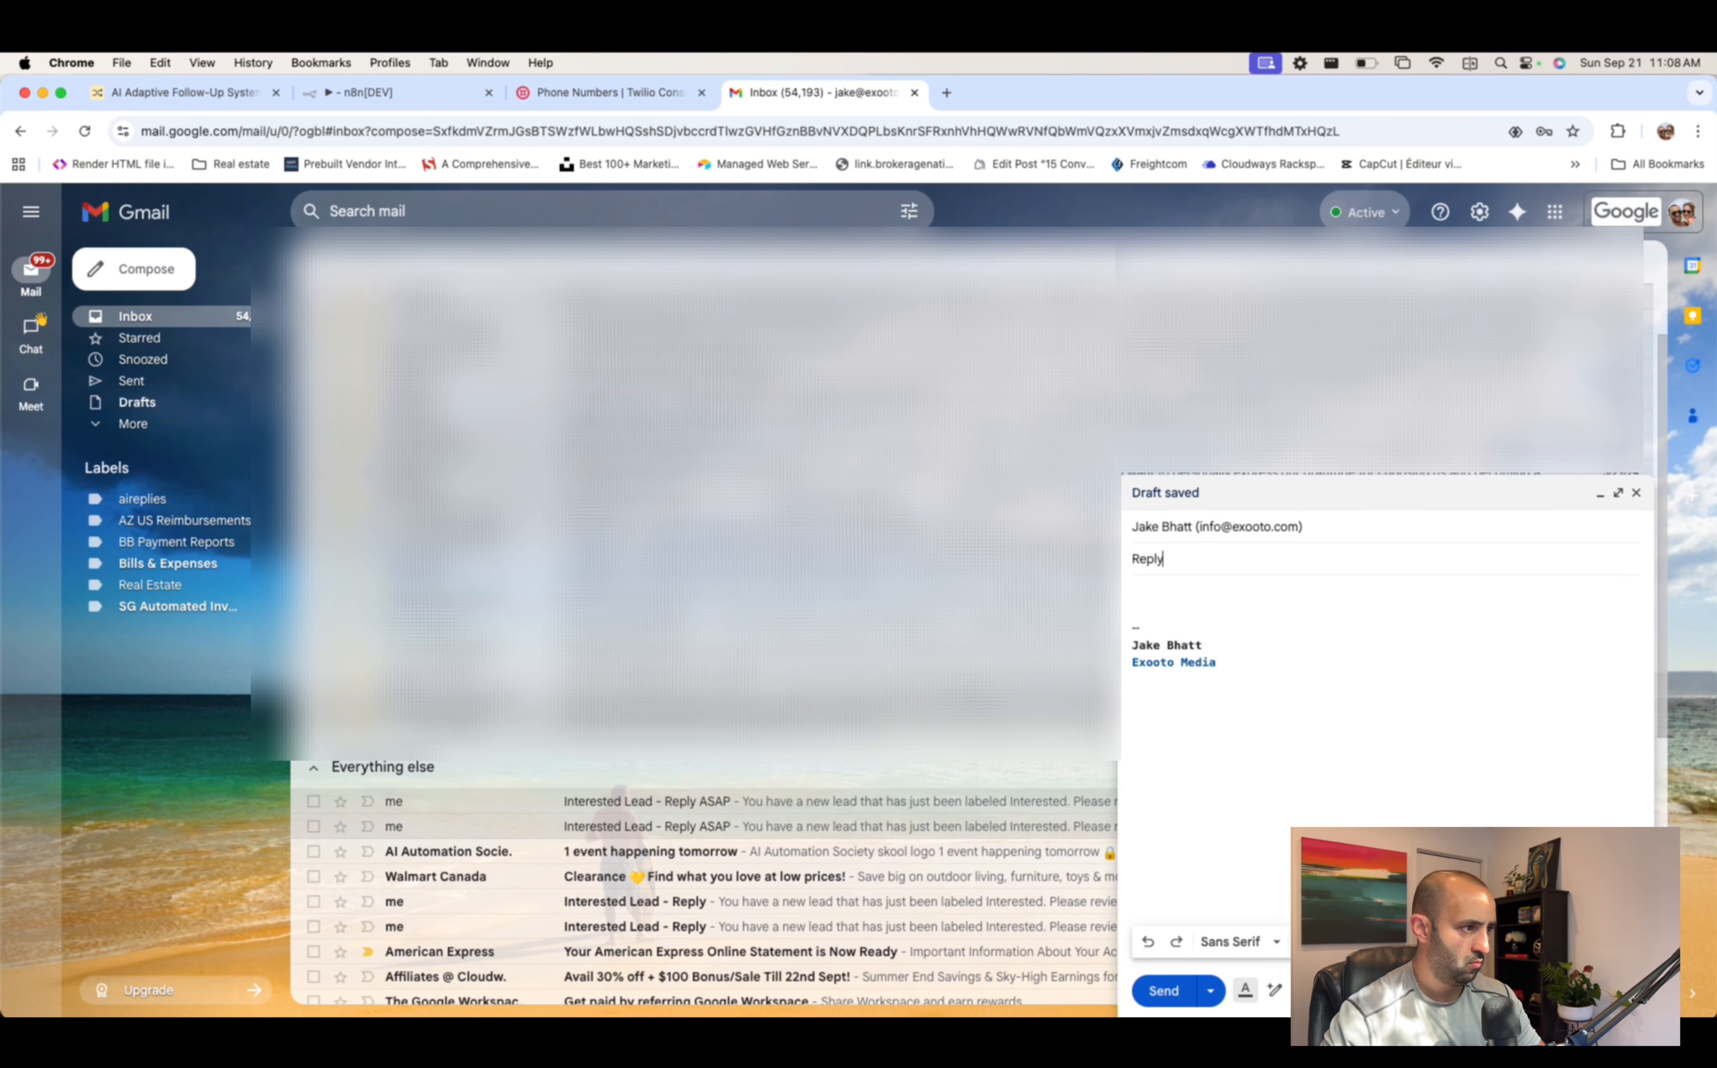
key(Tab)
text(la)
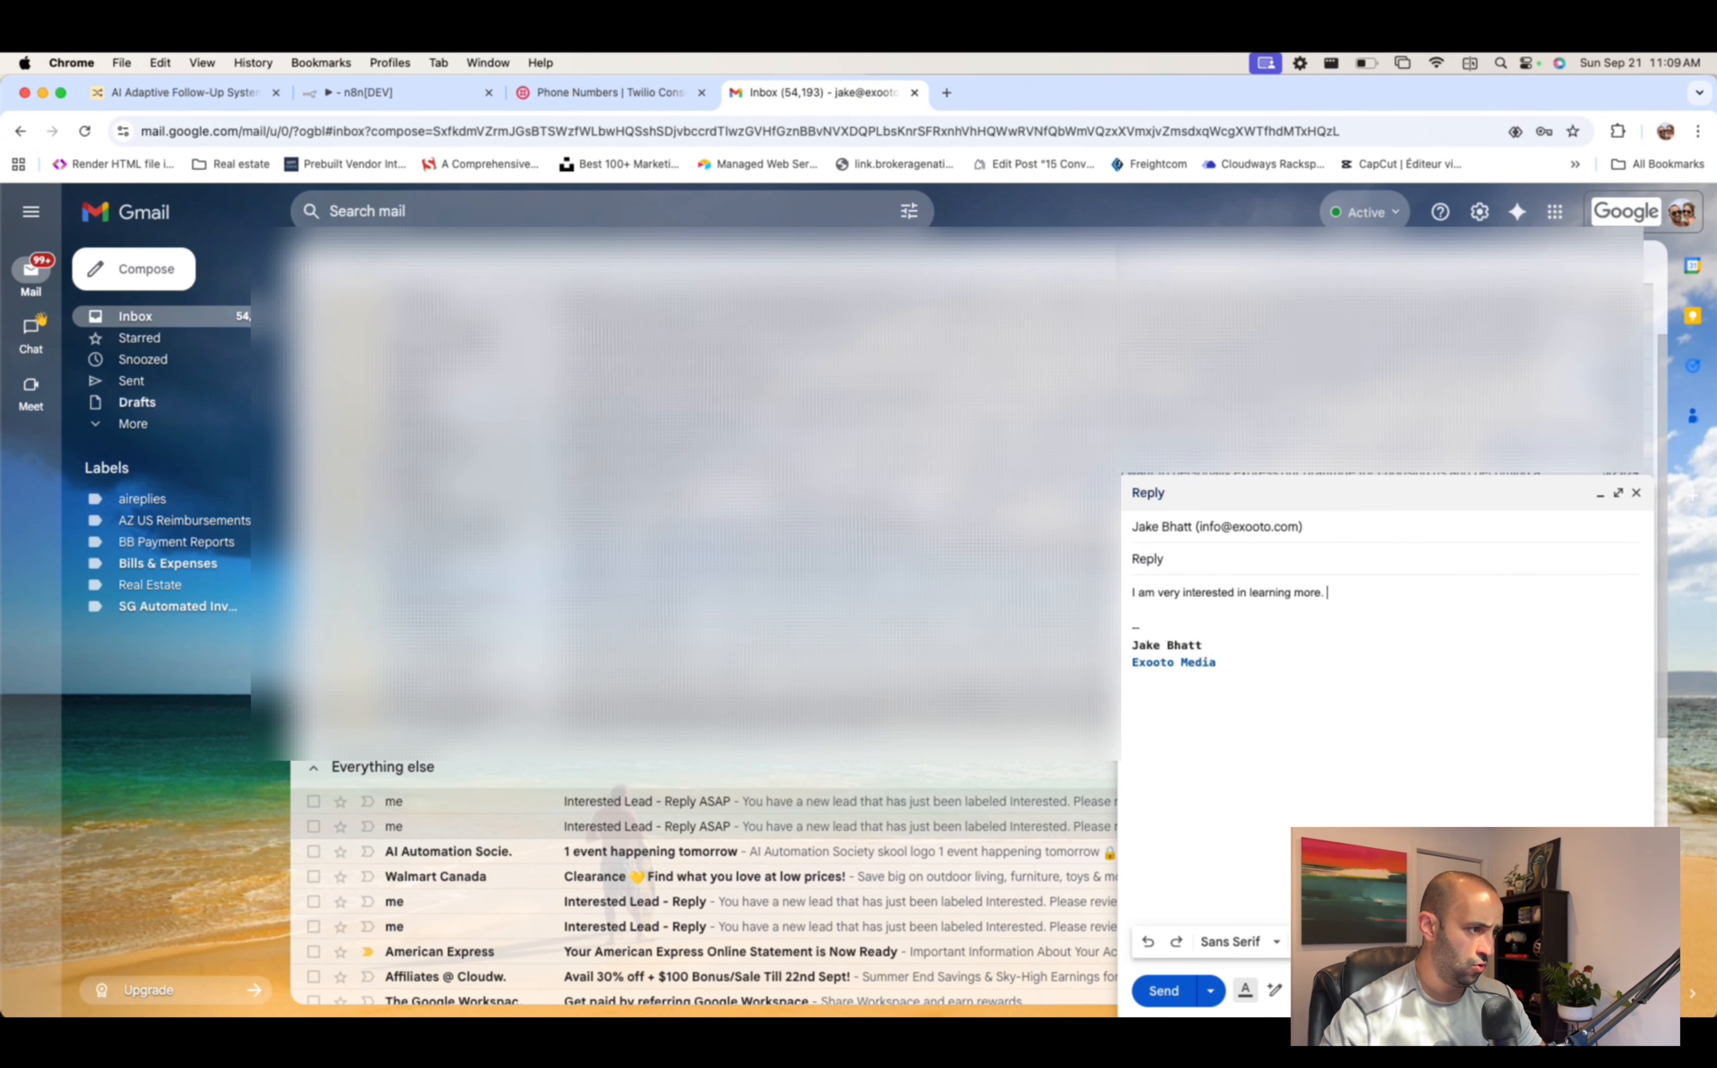
click(1164, 990)
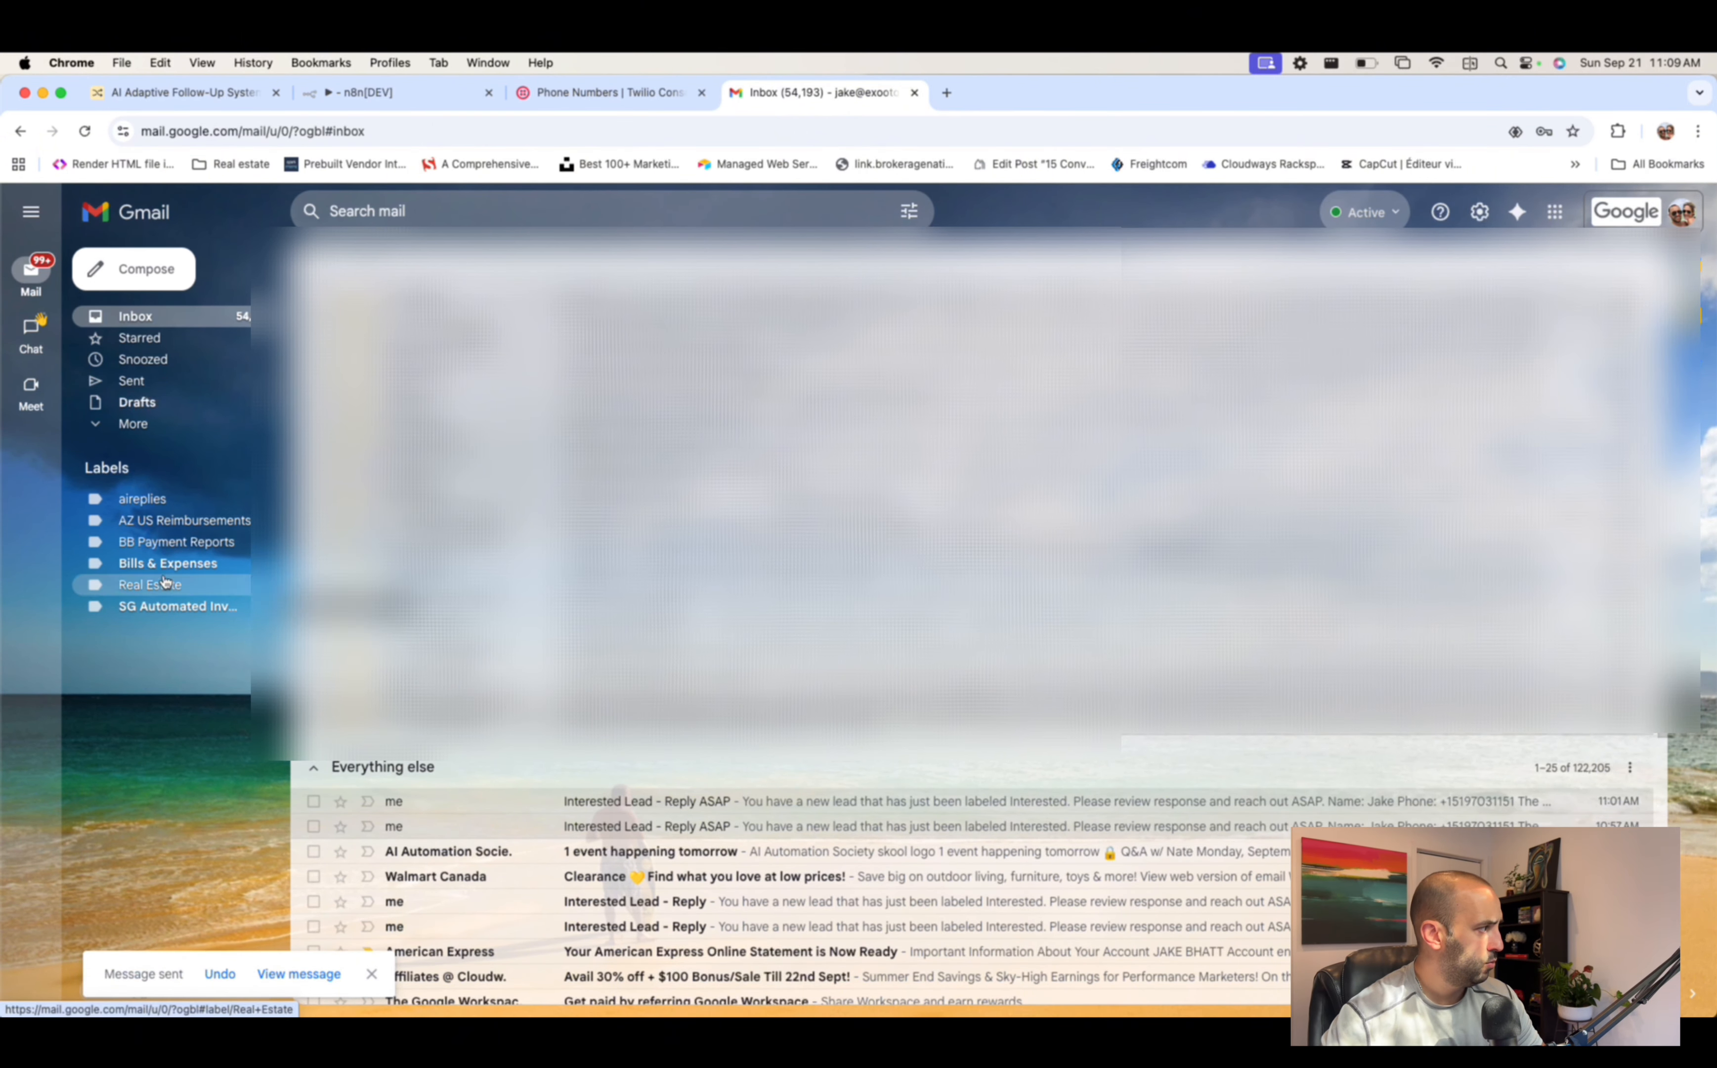
click(145, 499)
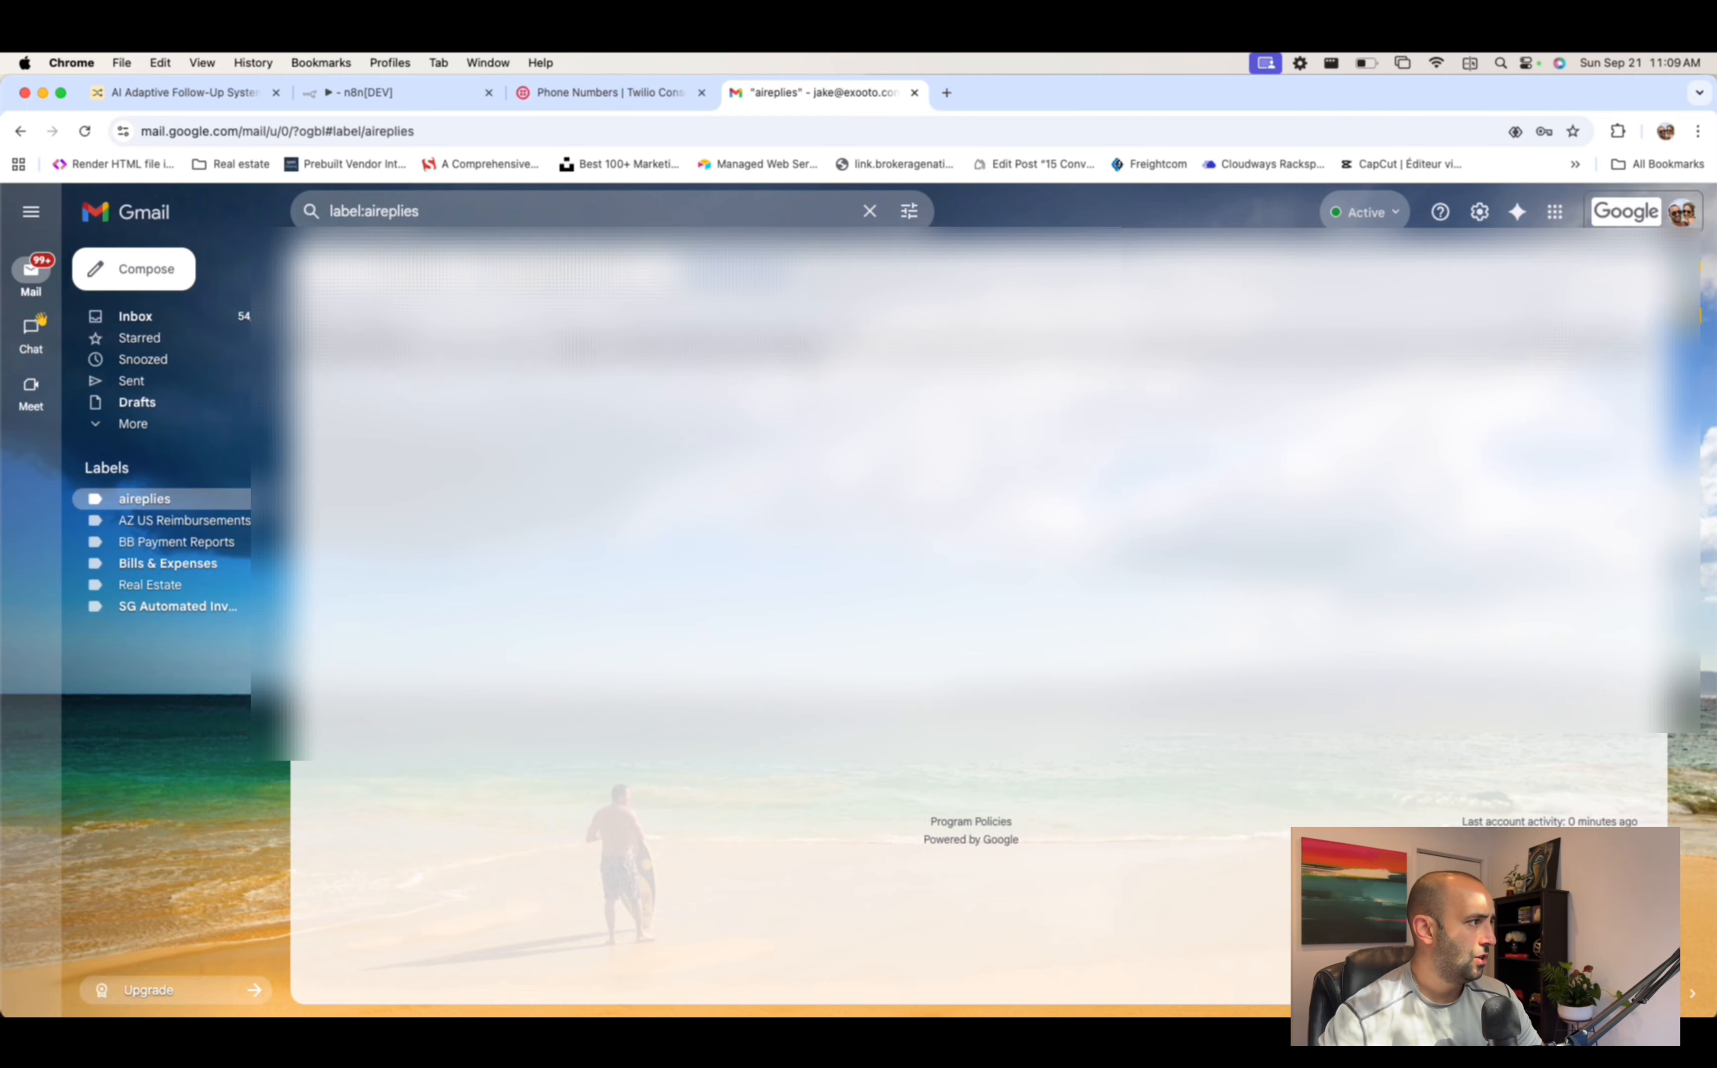
- Execute the workflow and fetch a Gmail Trigger test event returning the 'can you send me more information' reply
click(382, 92)
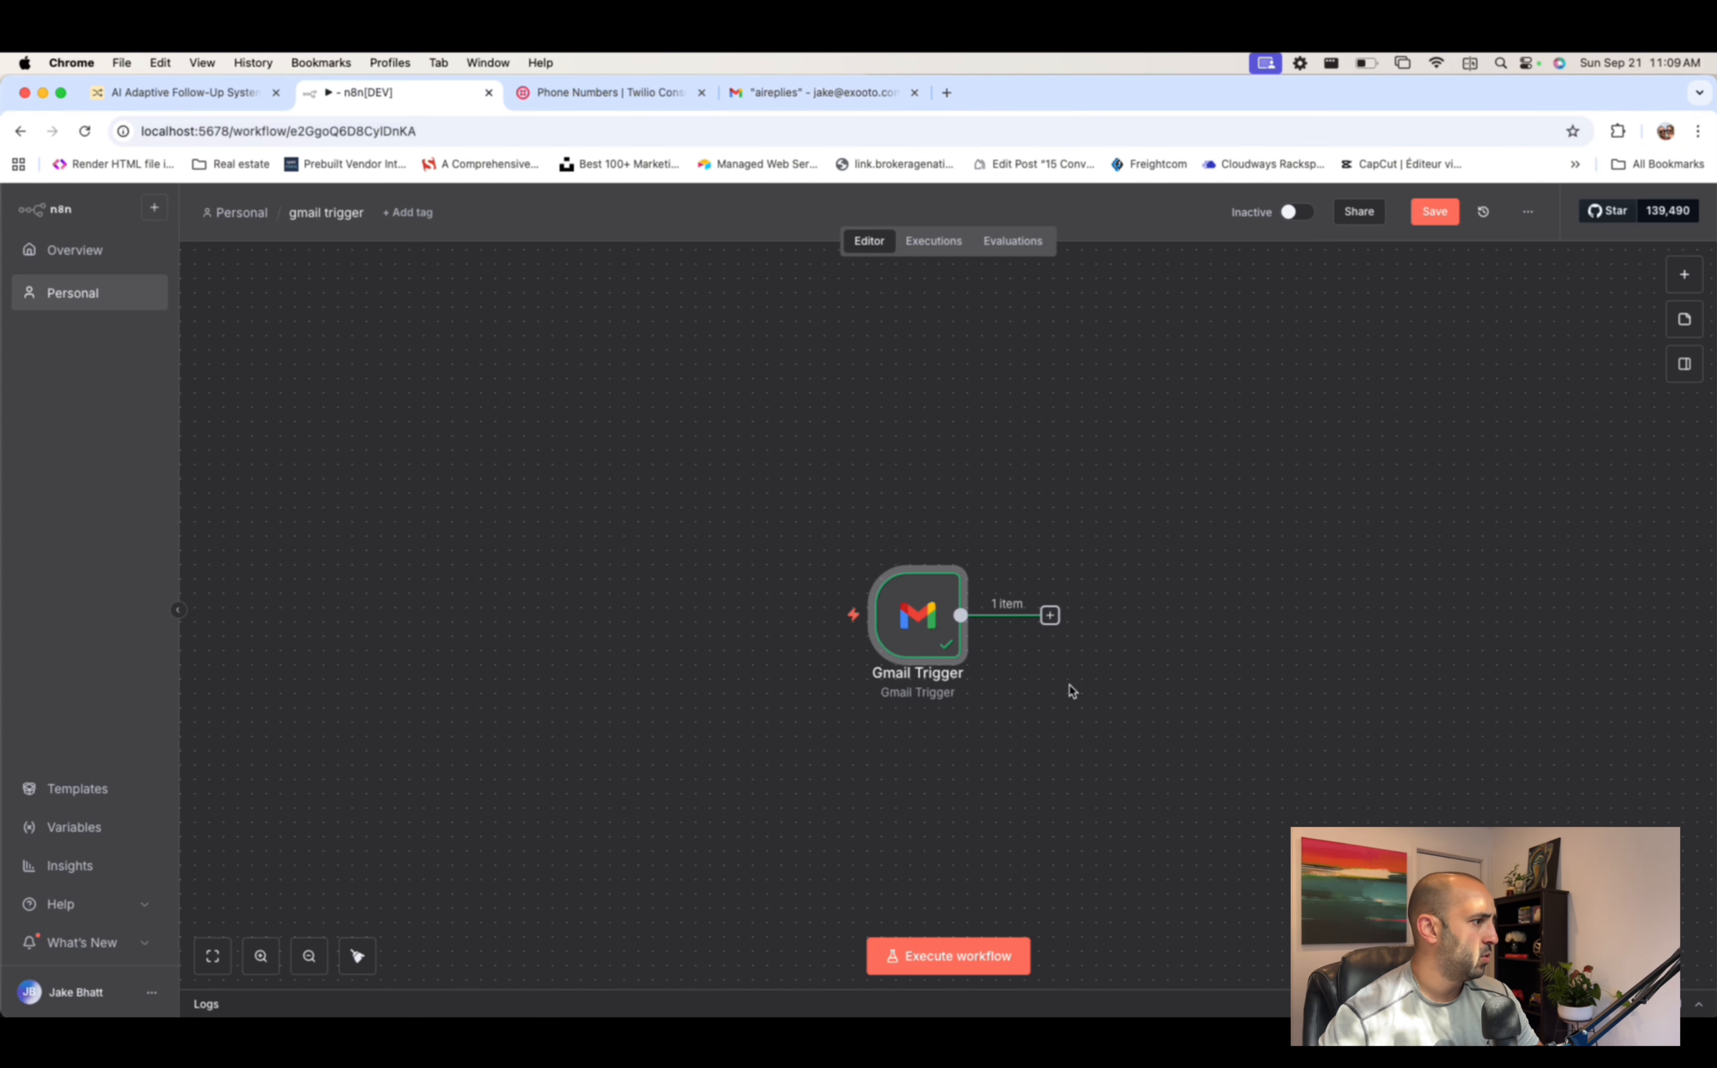
mouse_move(928, 620)
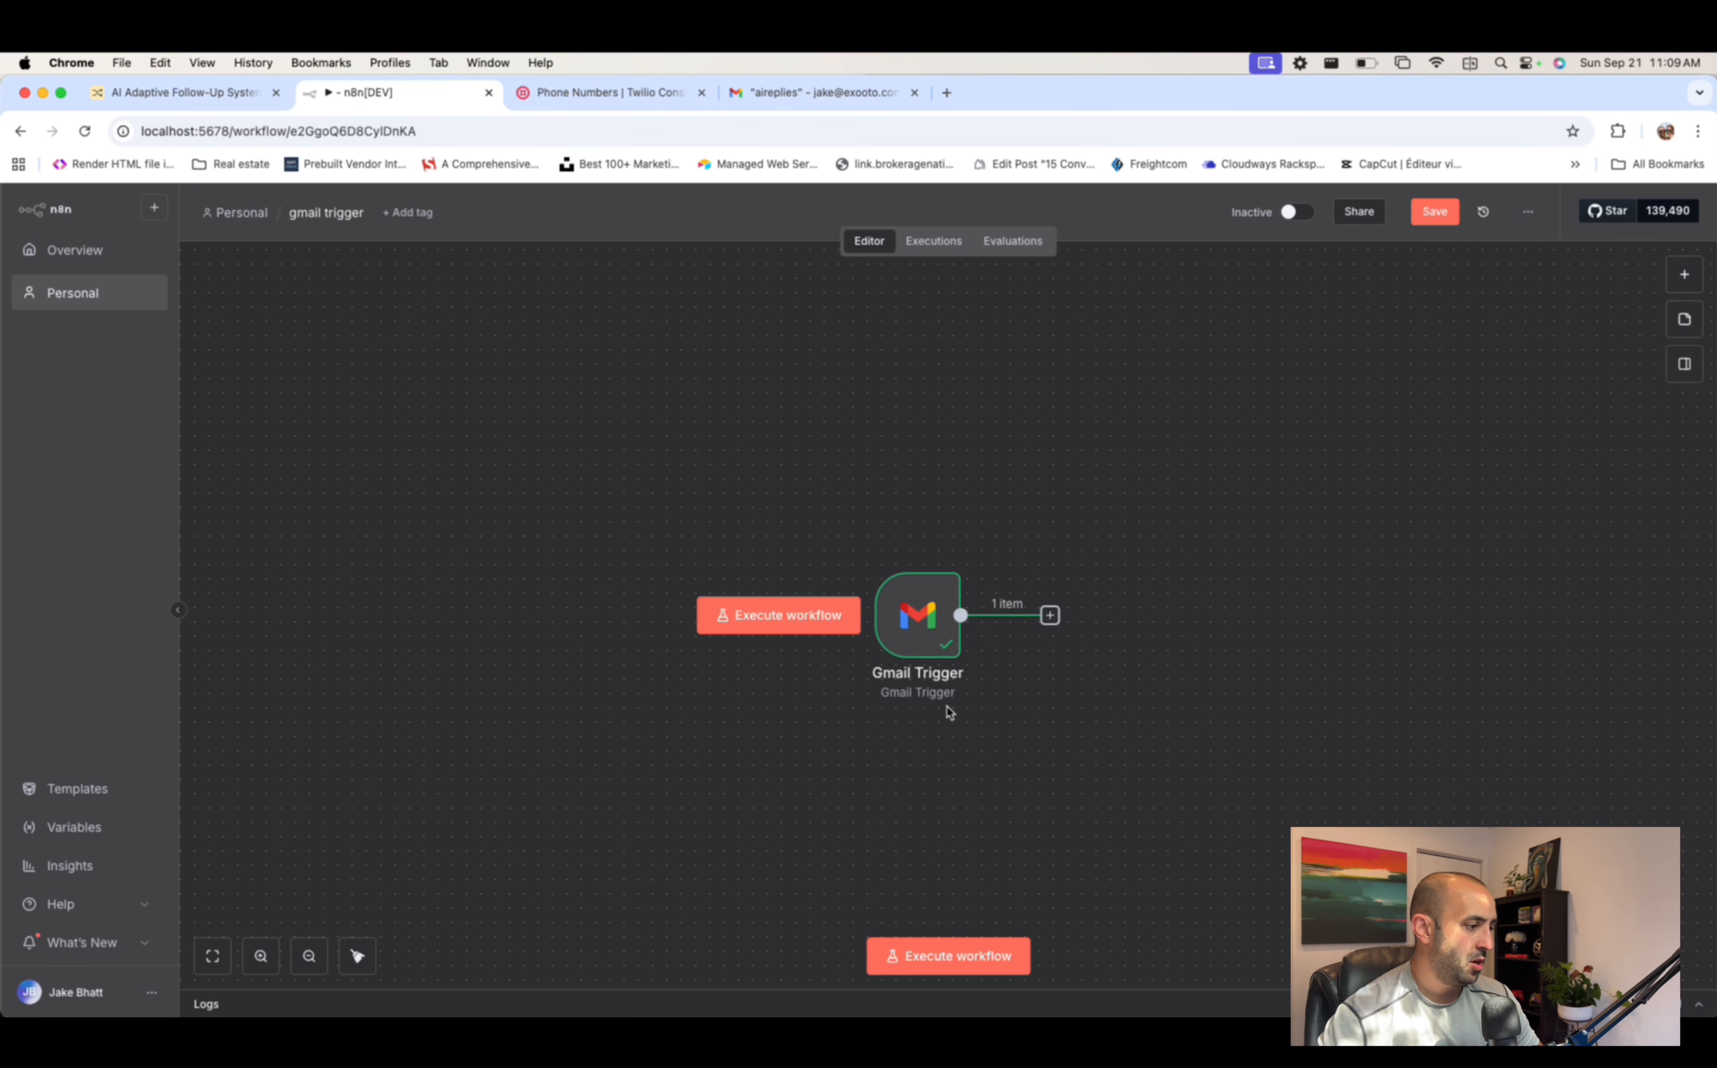
click(947, 954)
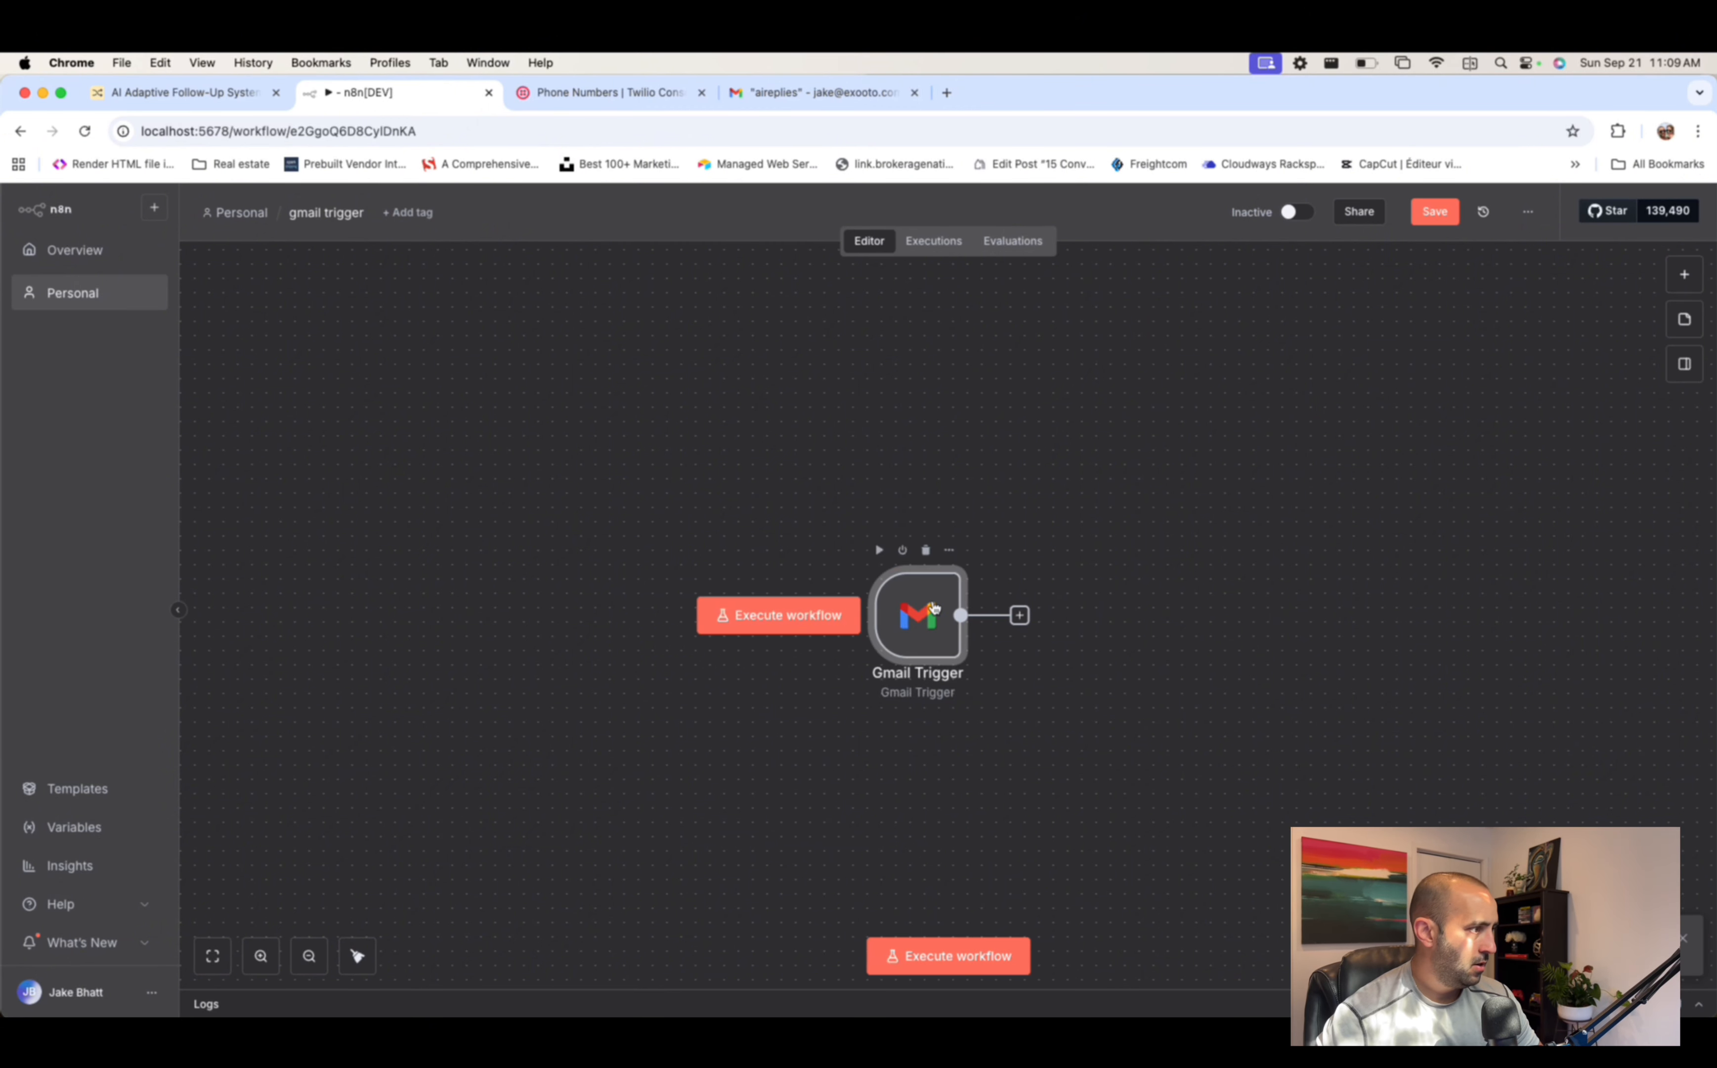
double_click(934, 605)
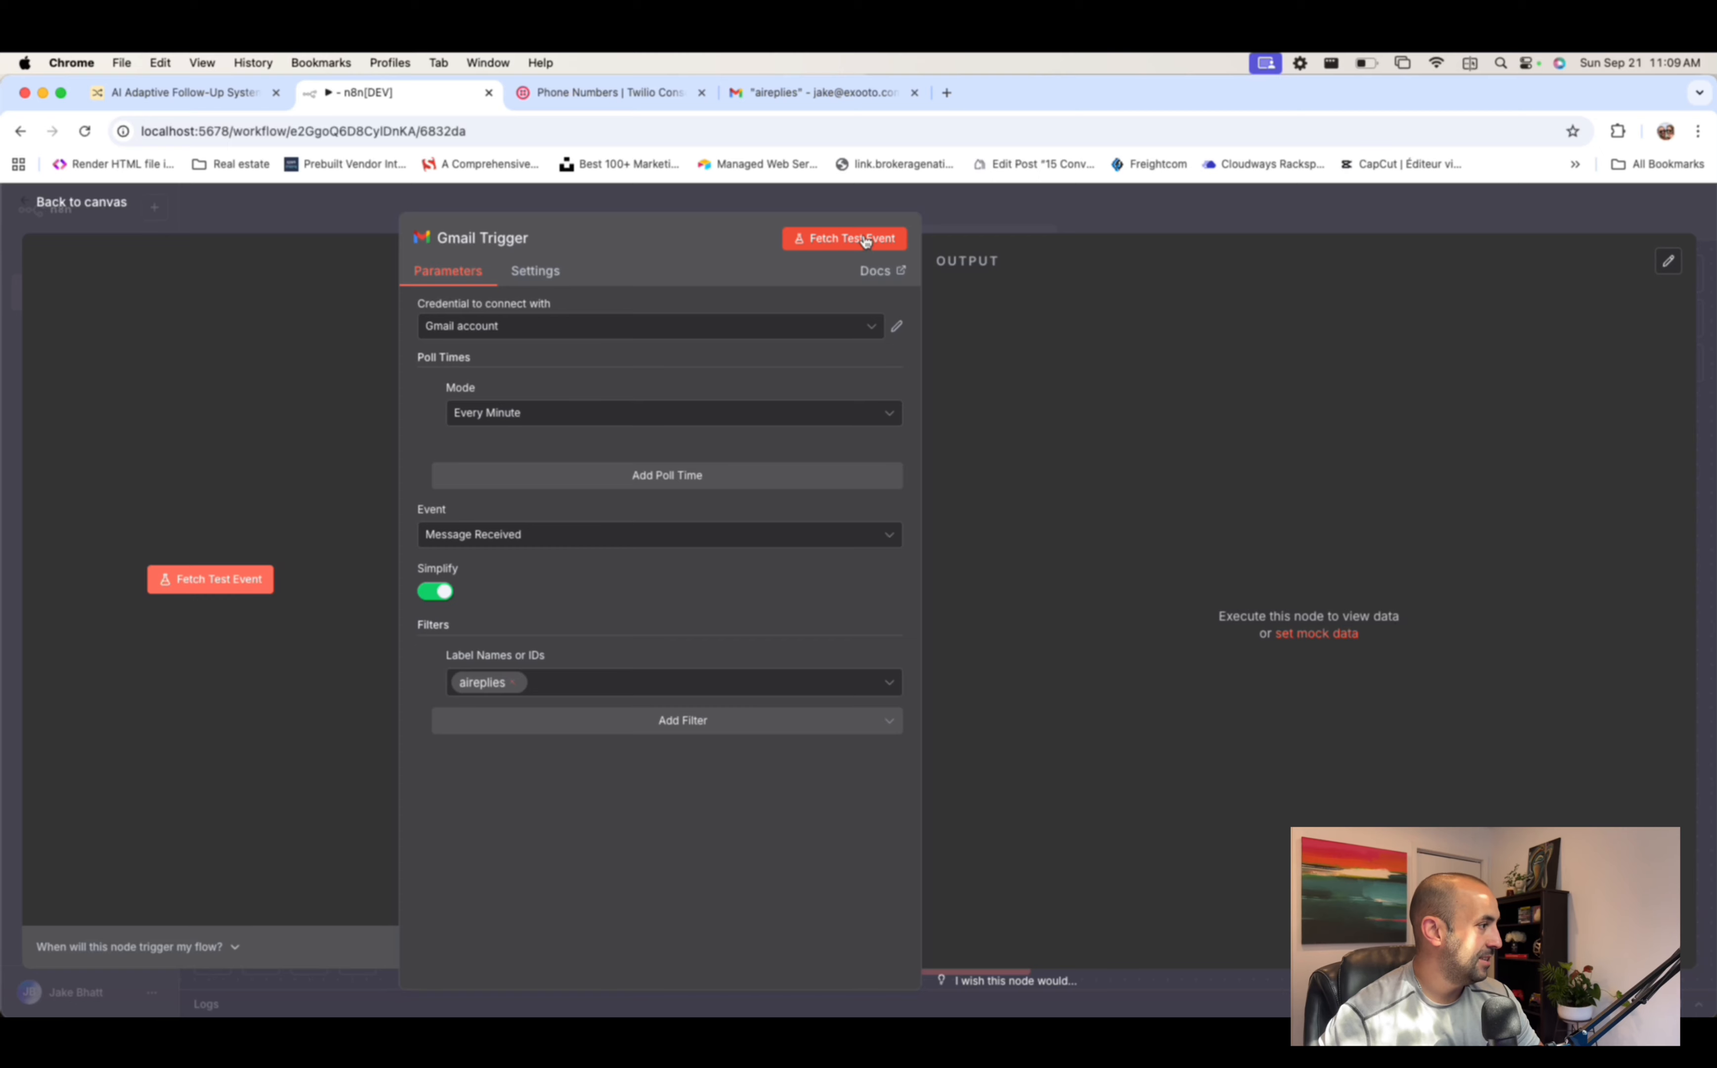
click(865, 241)
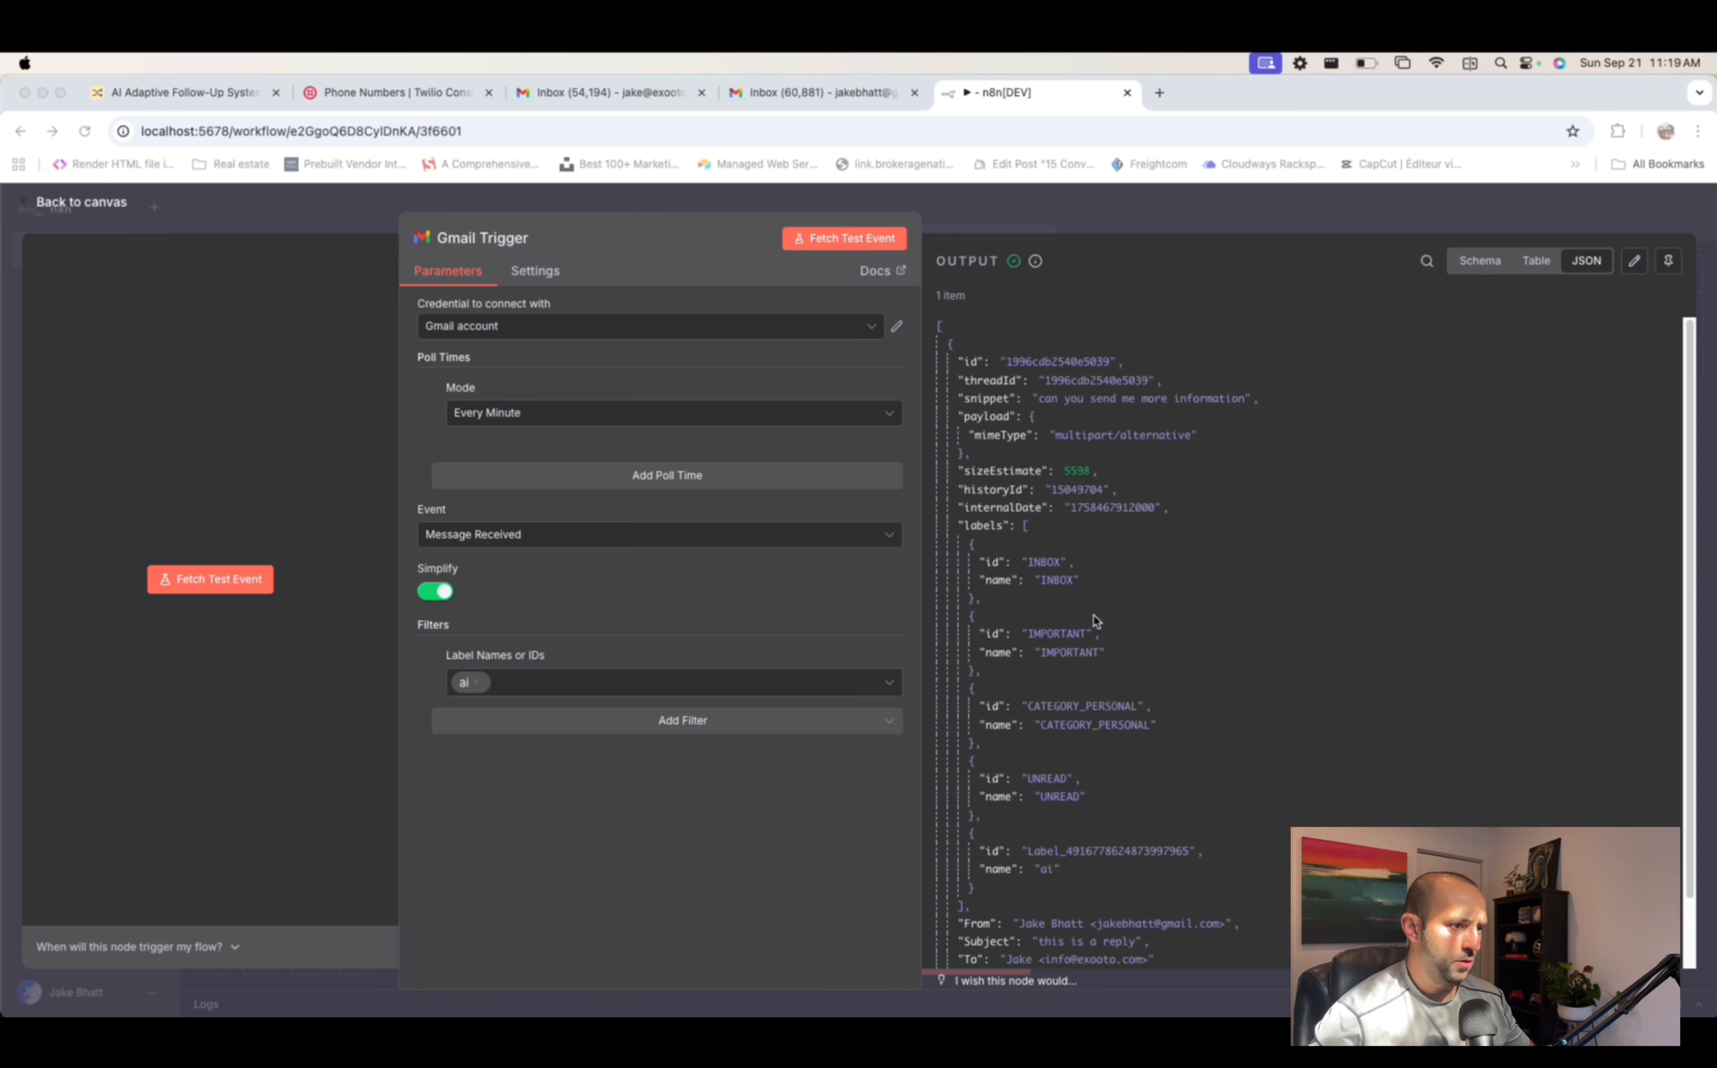
- From the second account, compose to the info address with subject 'reply' and body 'i am very interested in hearing more'
click(854, 98)
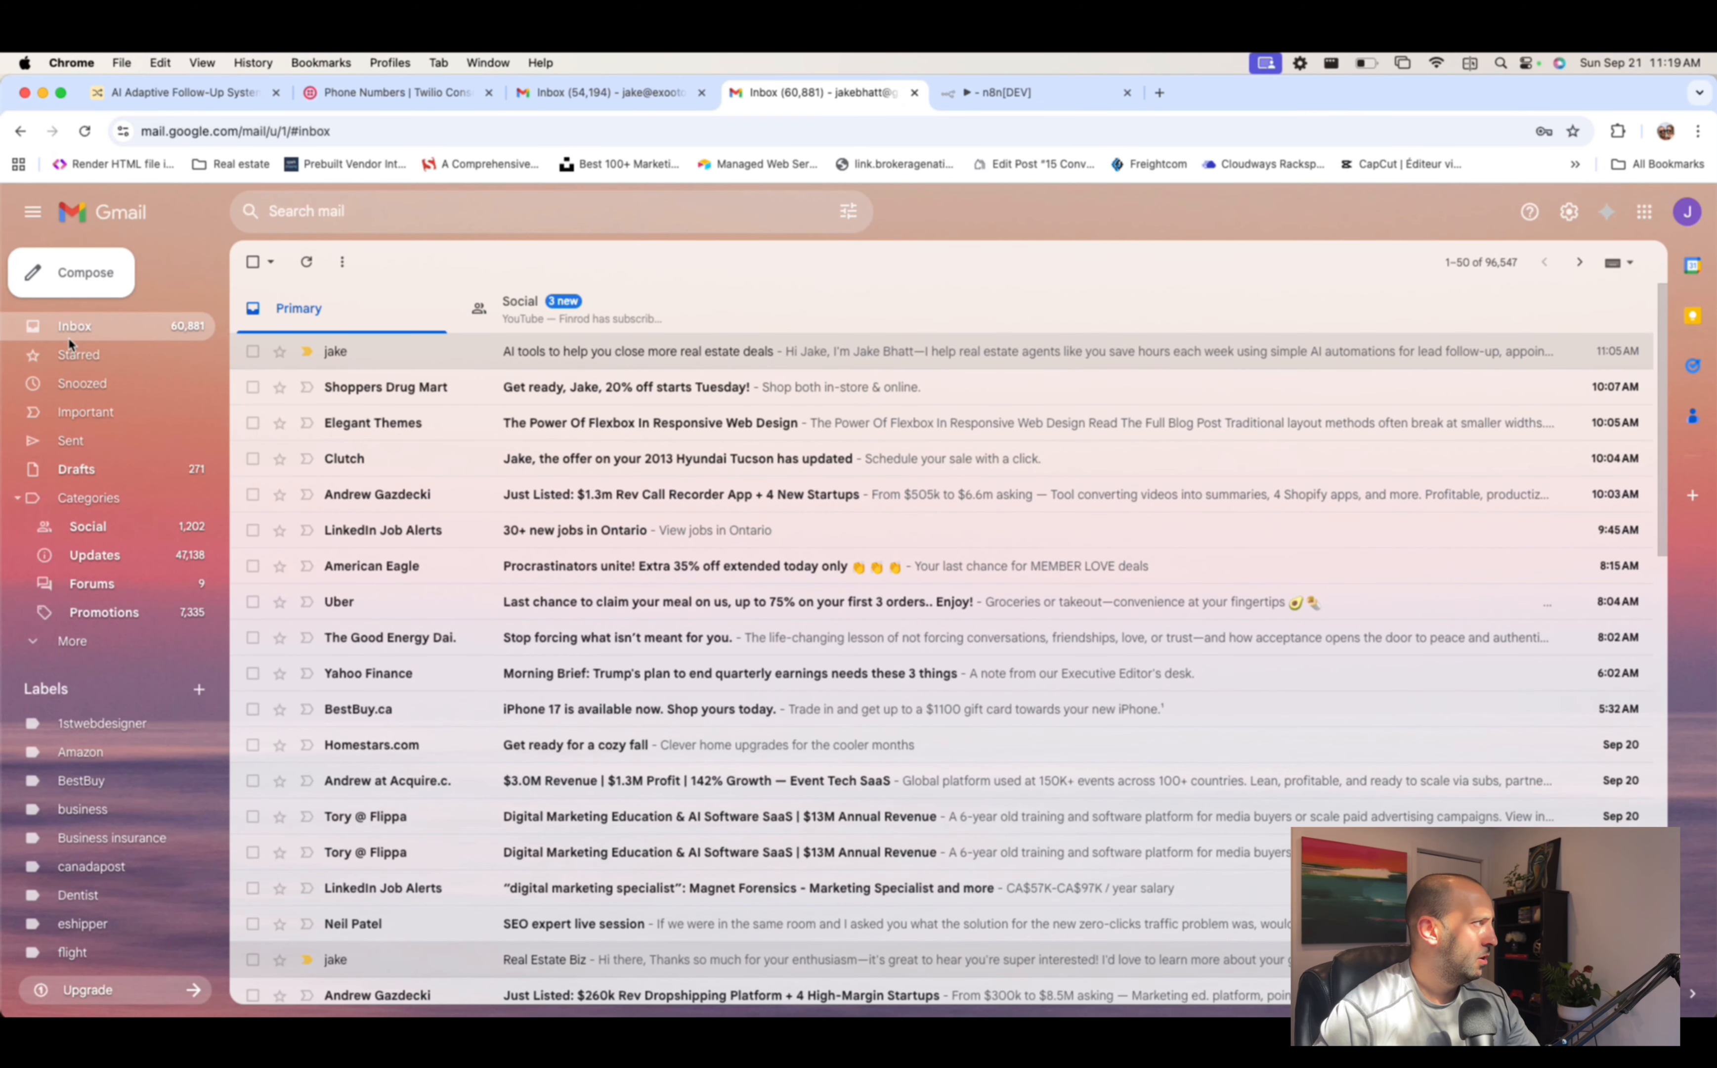
click(79, 272)
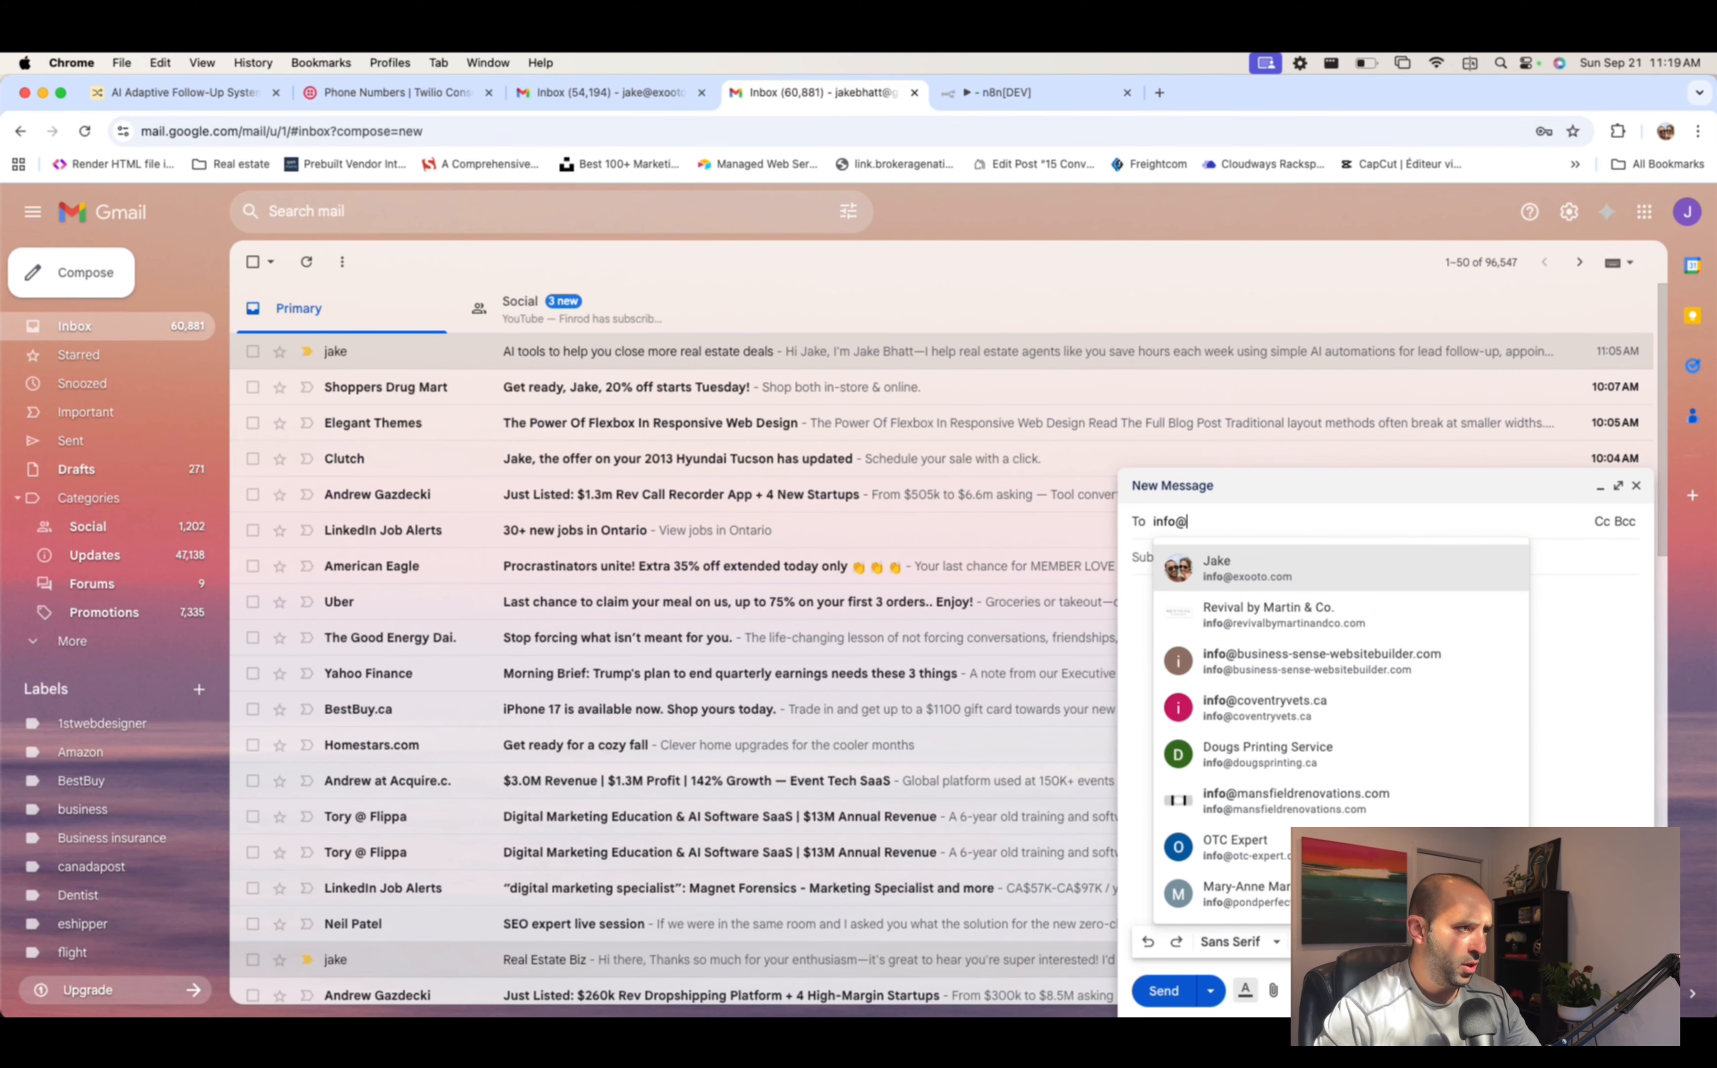
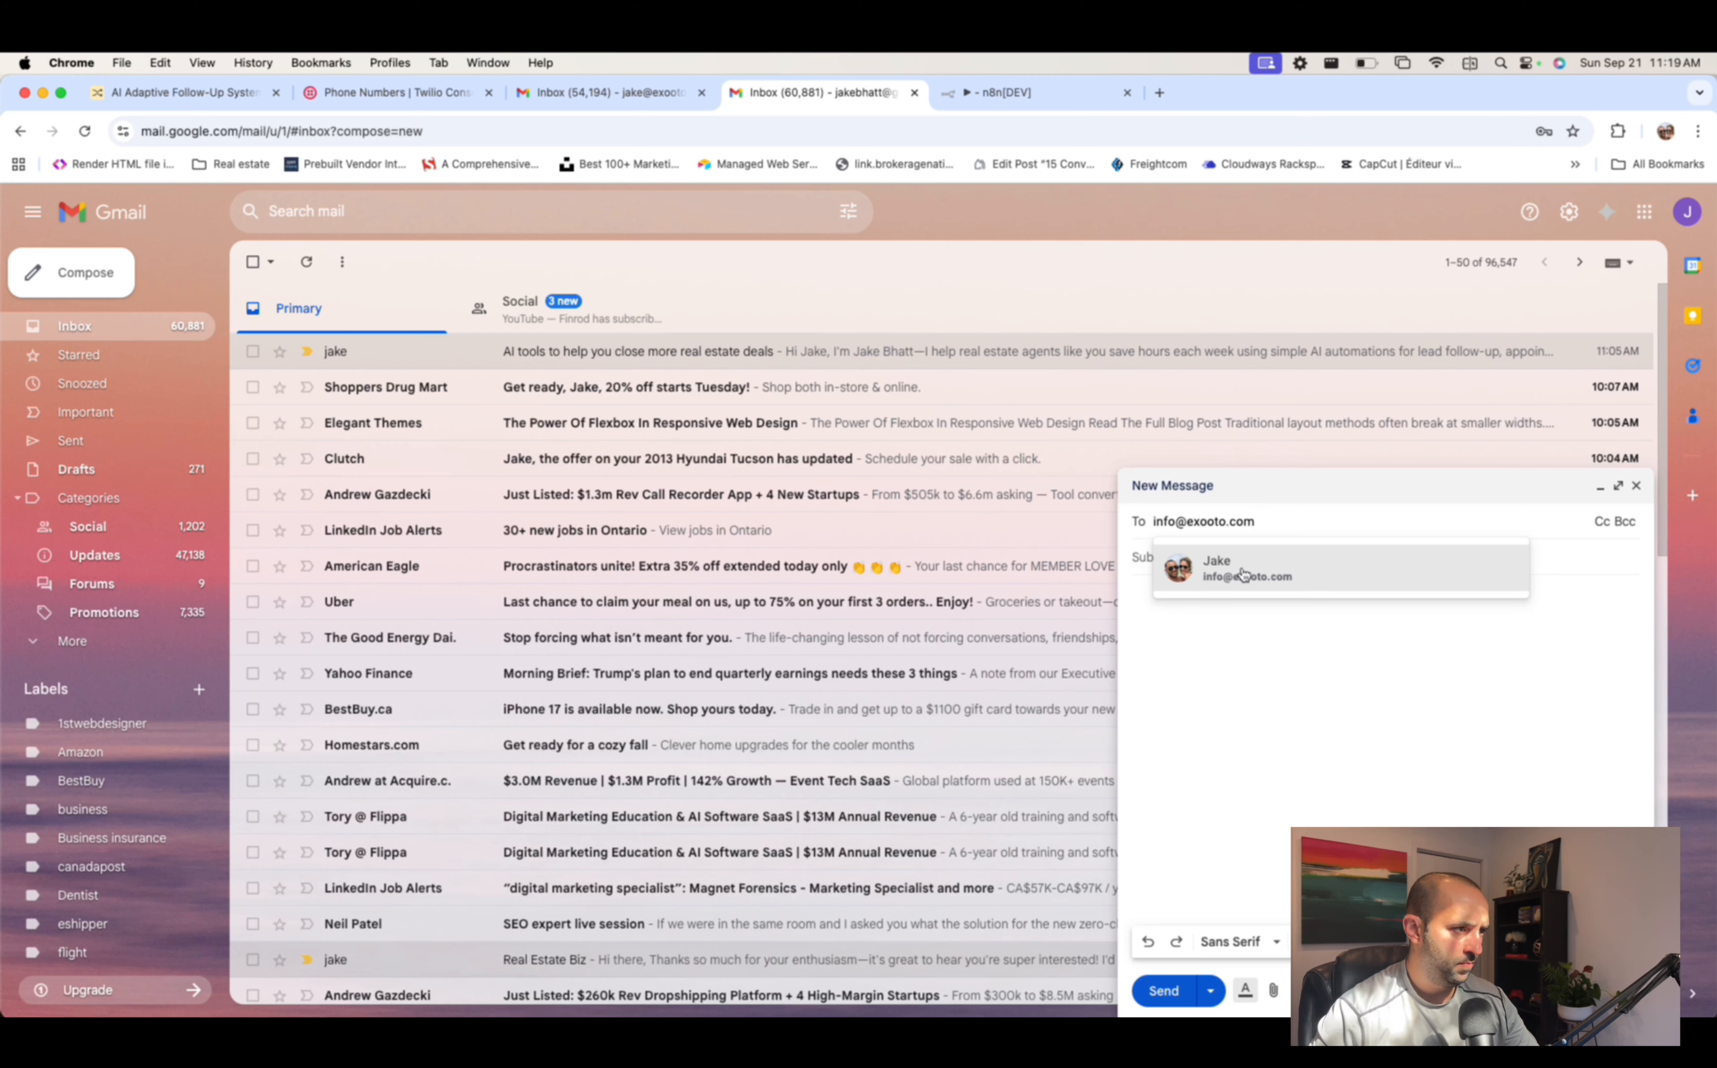
click(1244, 574)
click(1204, 588)
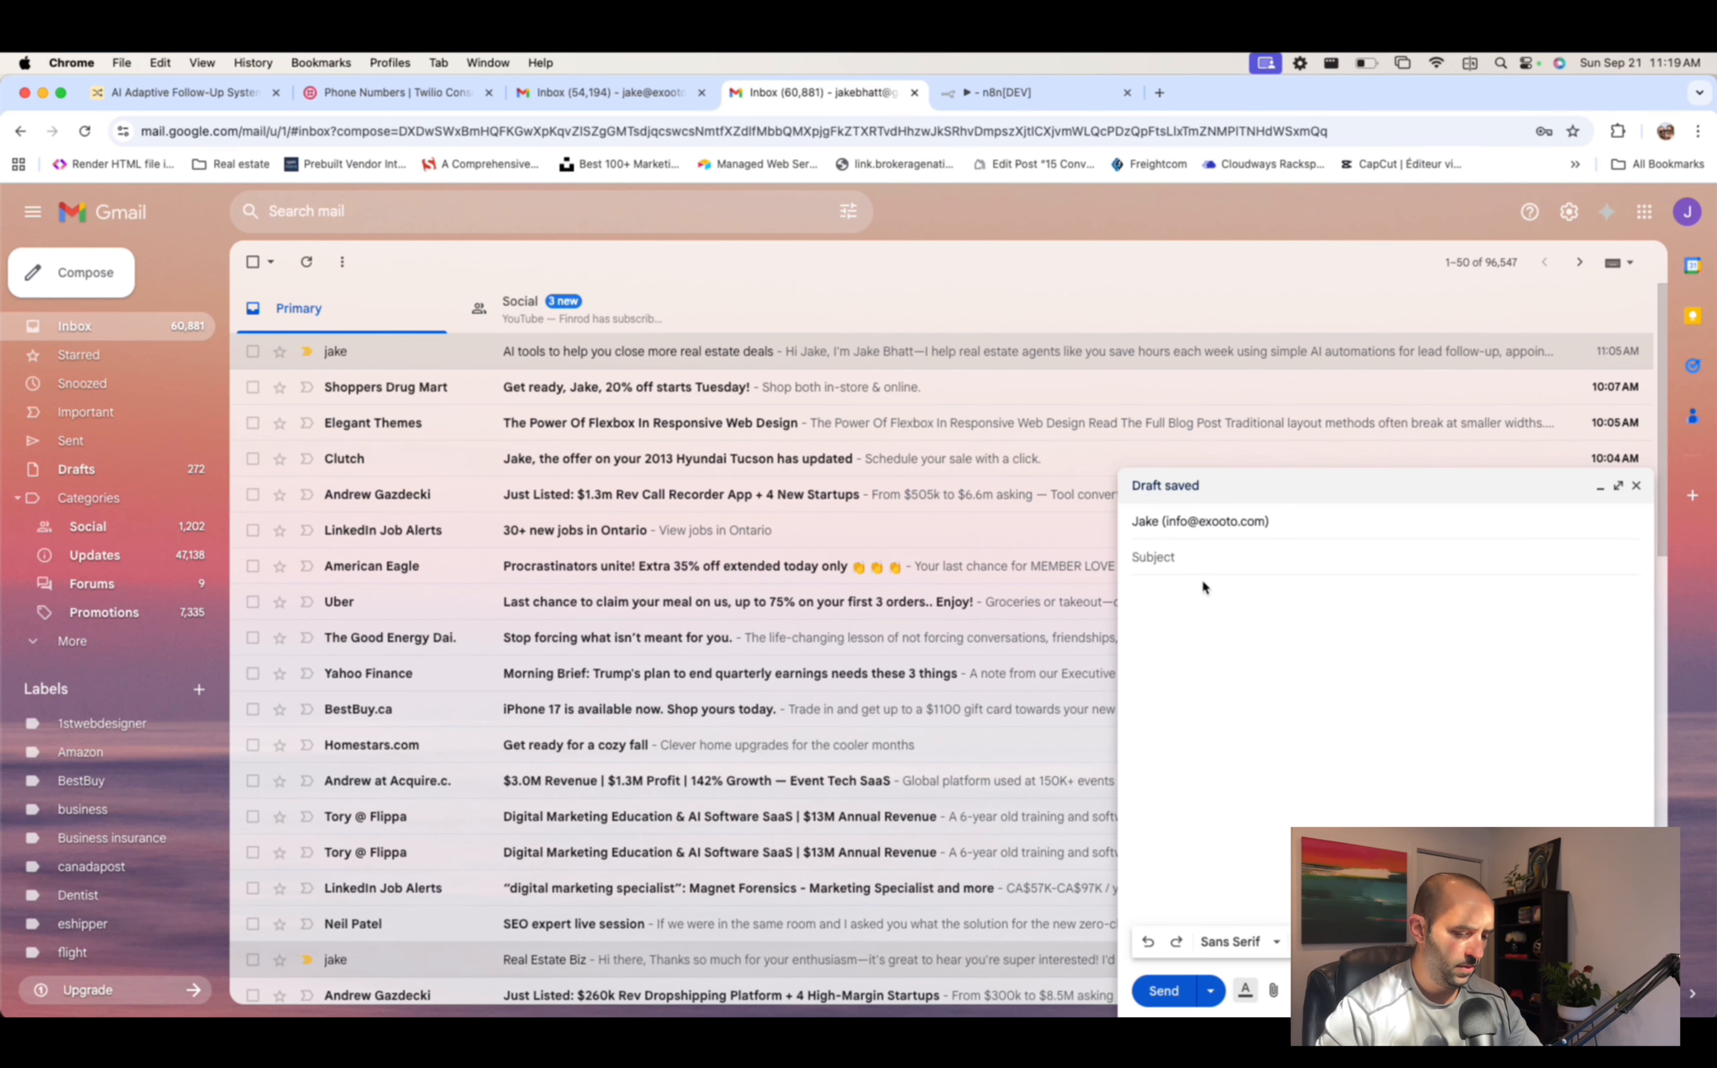
text(reply)
key(Tab)
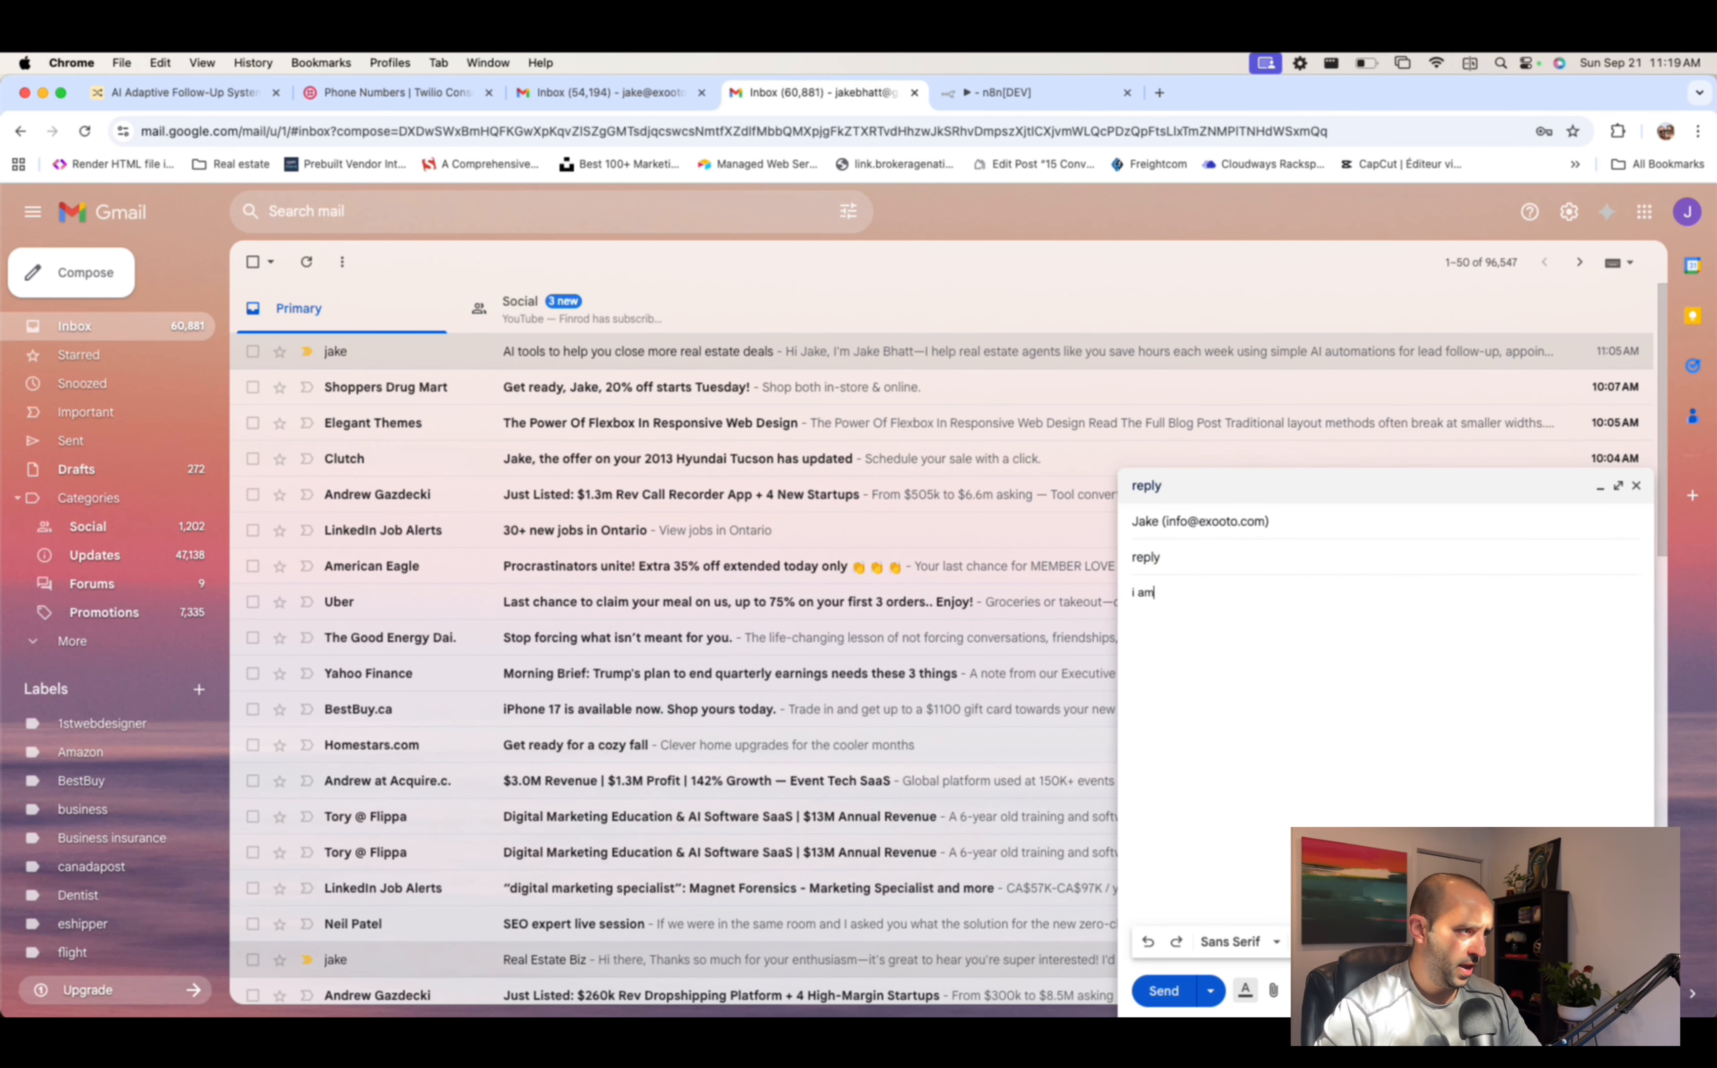
text(i am very interes)
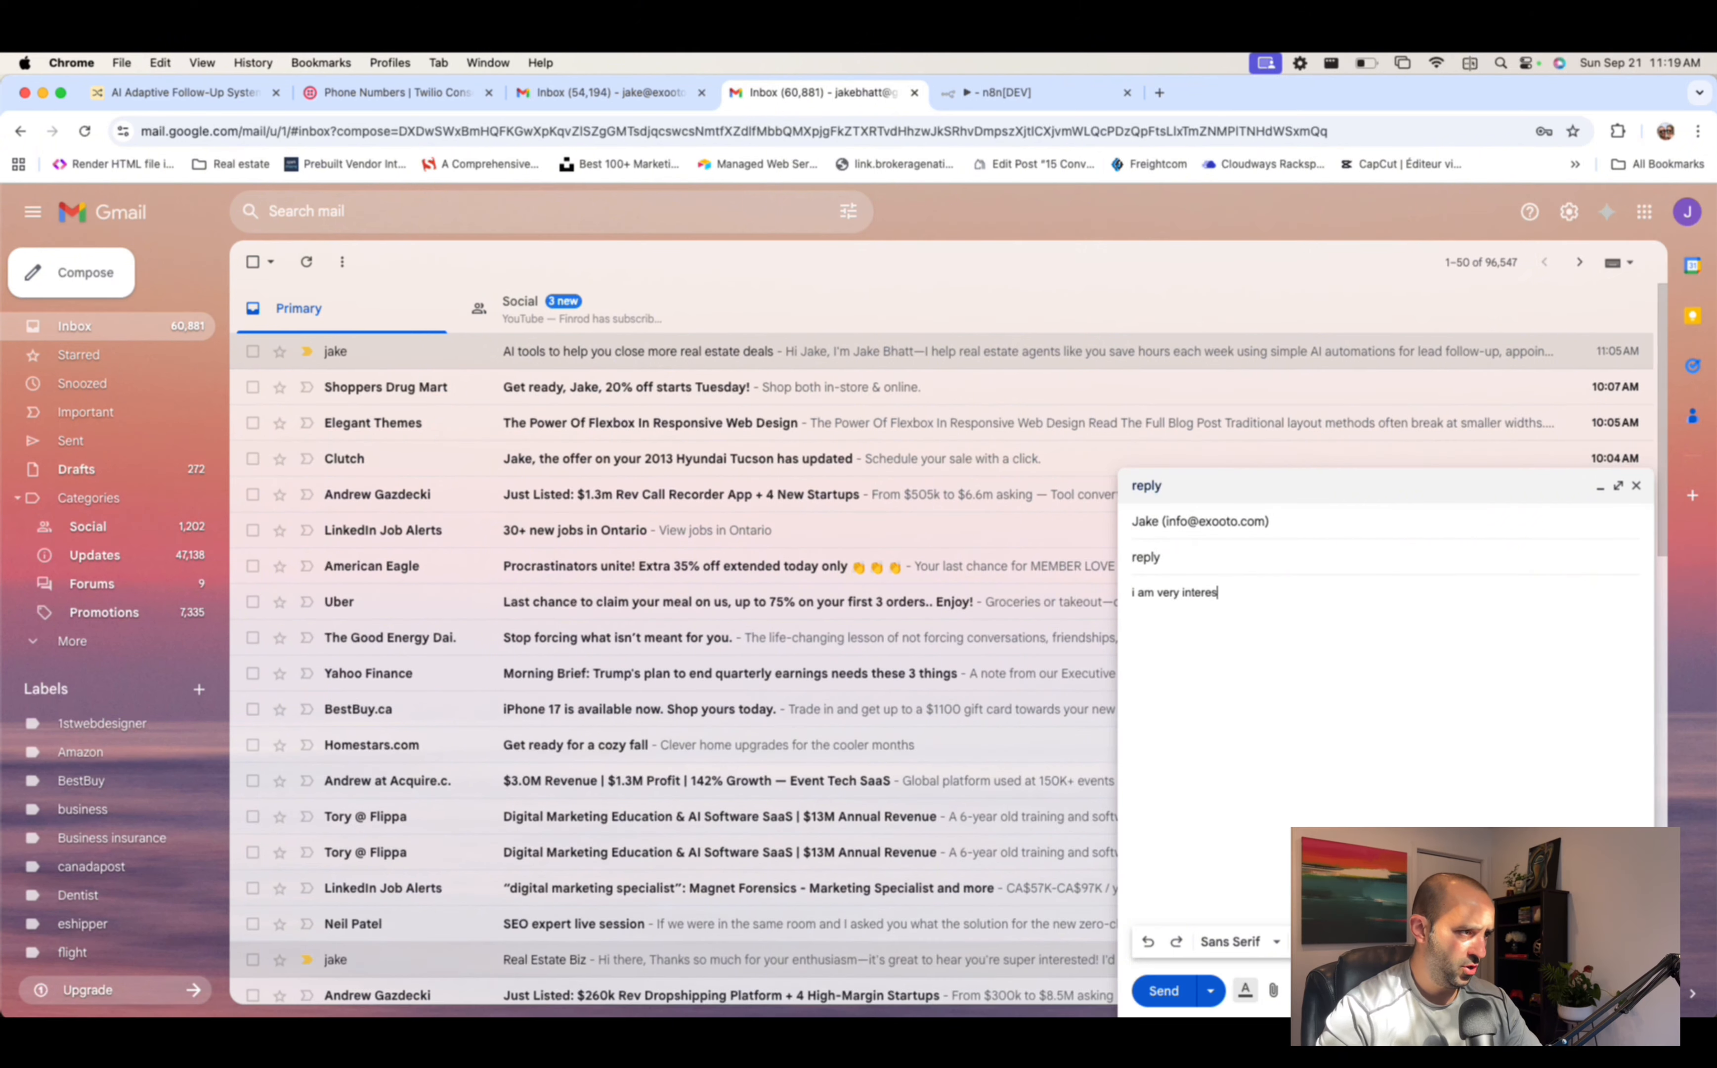
text(ted in hearing)
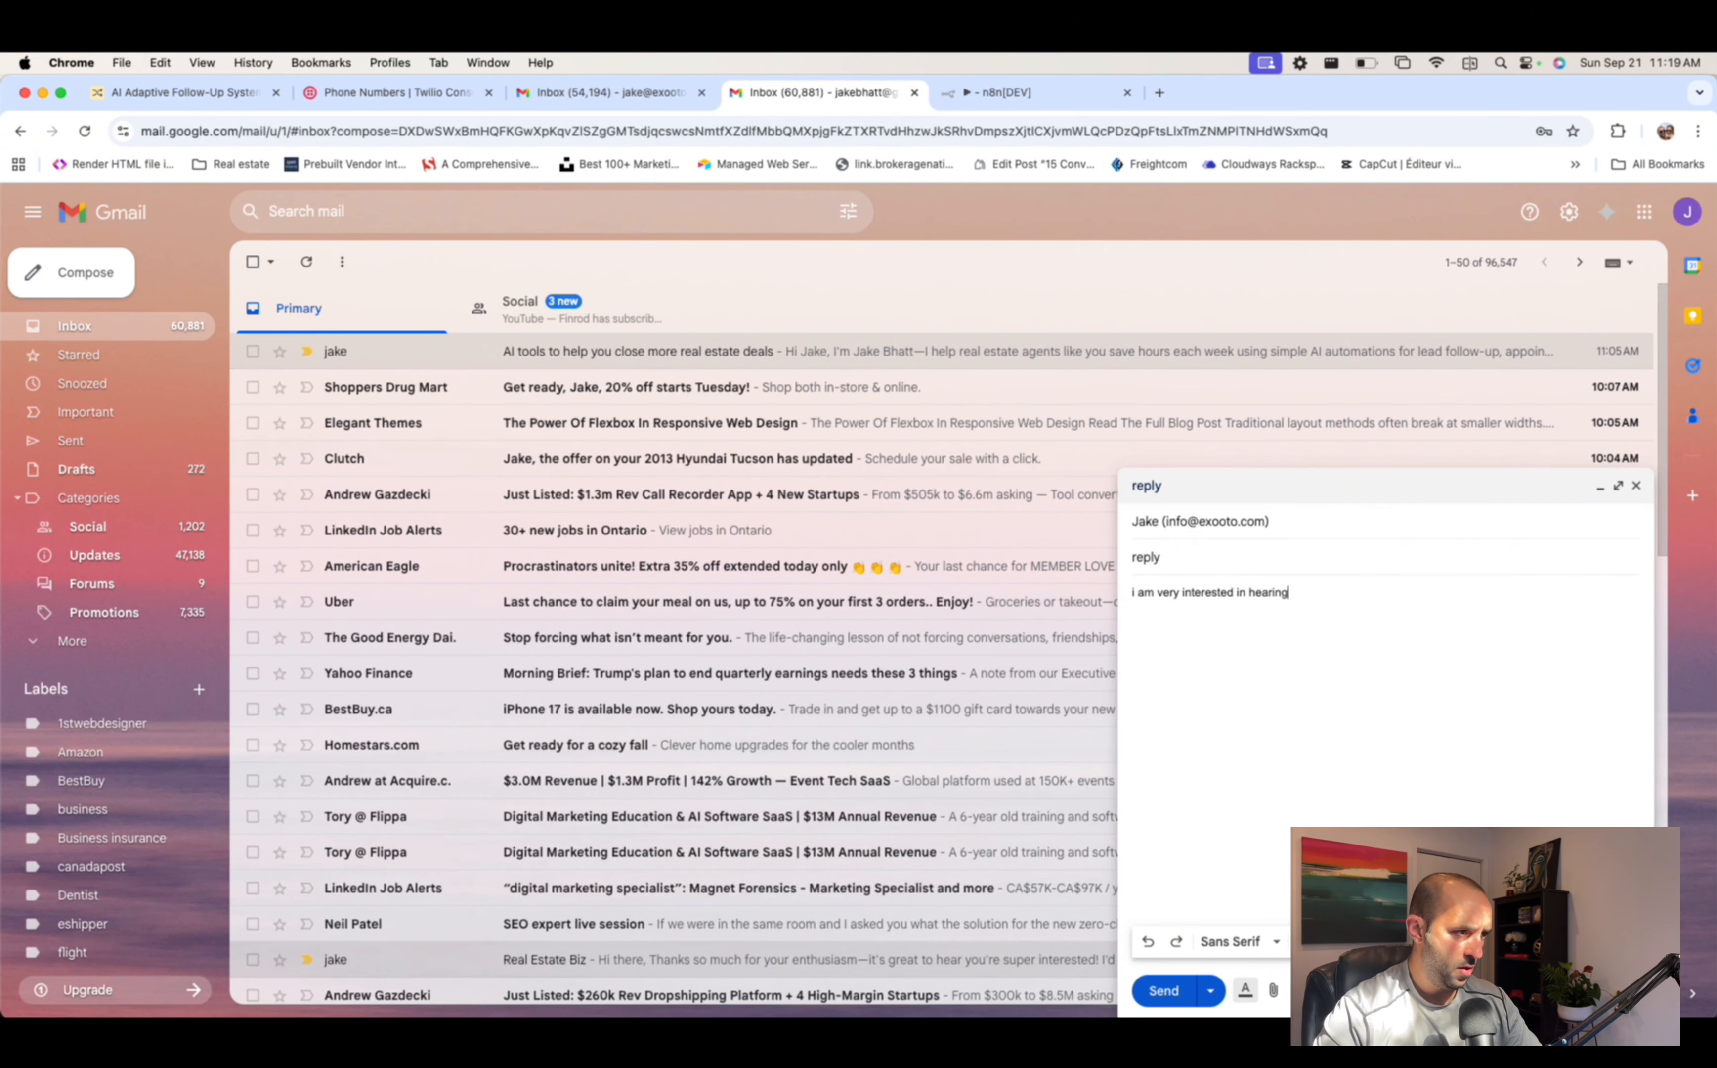
text( more)
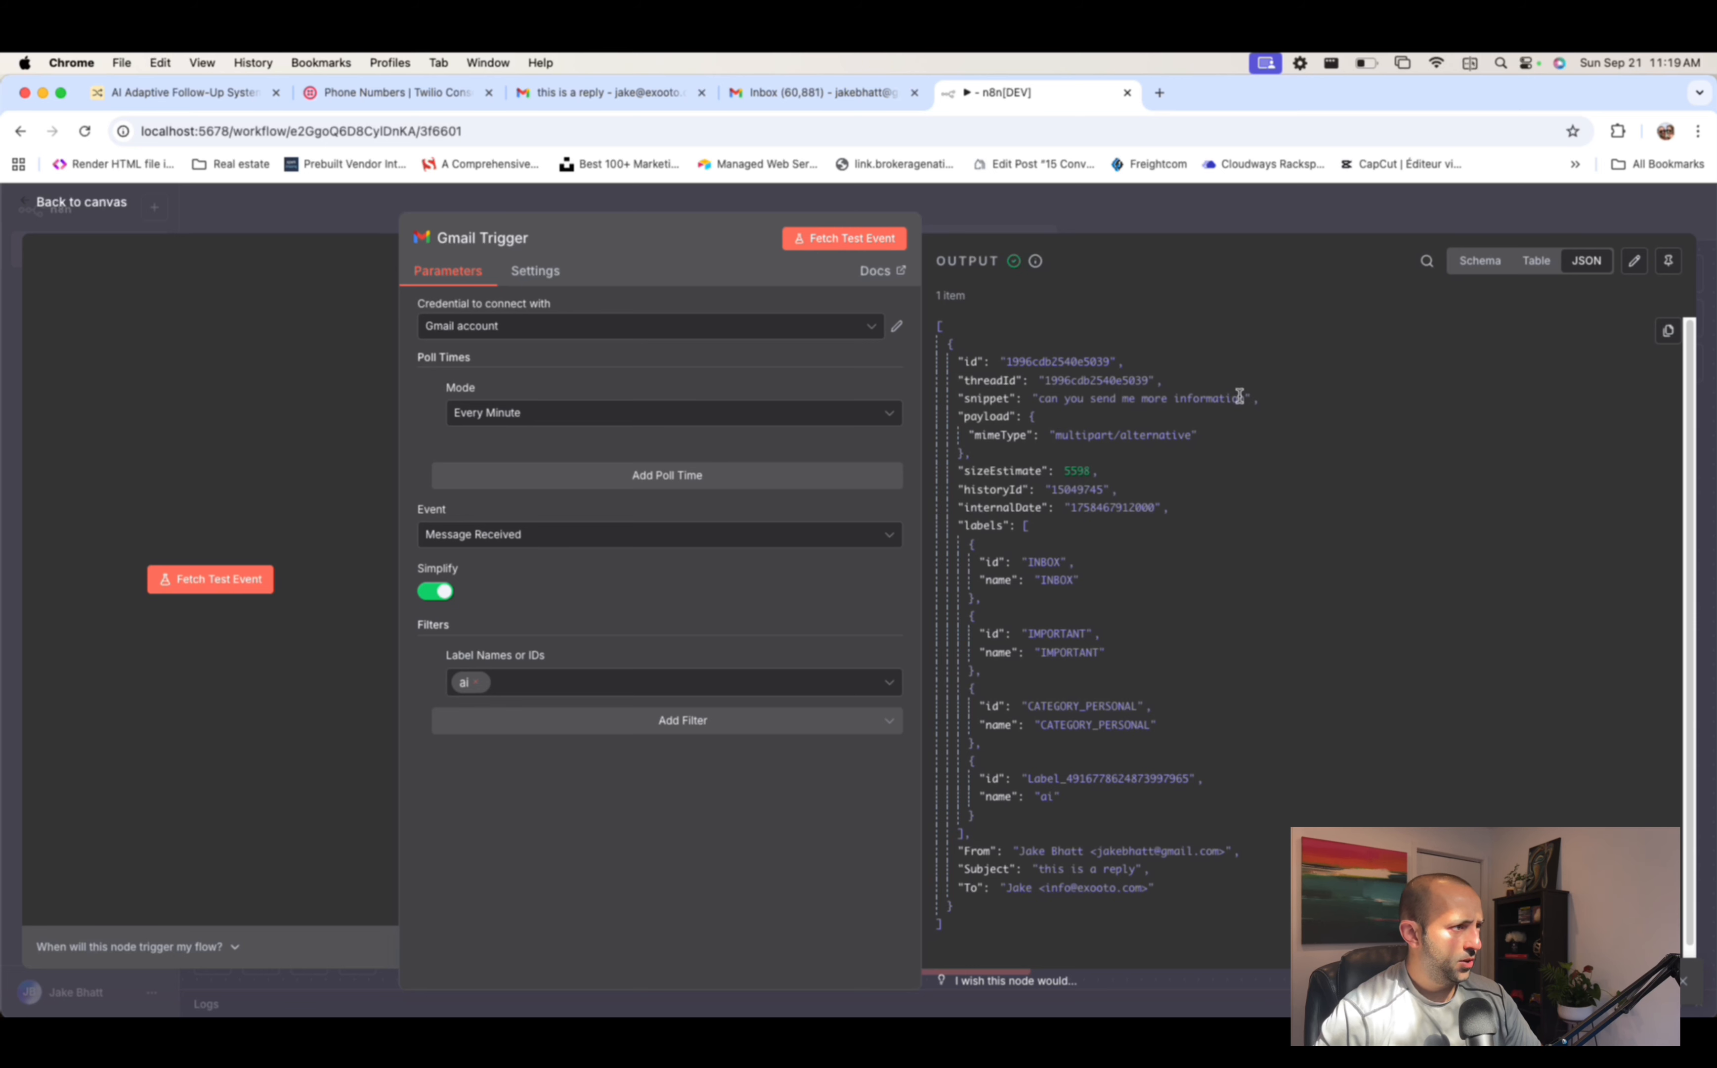
- Check the snippet and Subject in the trigger output, refetch the test email, and return to the canvas
drag(1245, 399, 1037, 399)
scroll(1199, 537, down, 1)
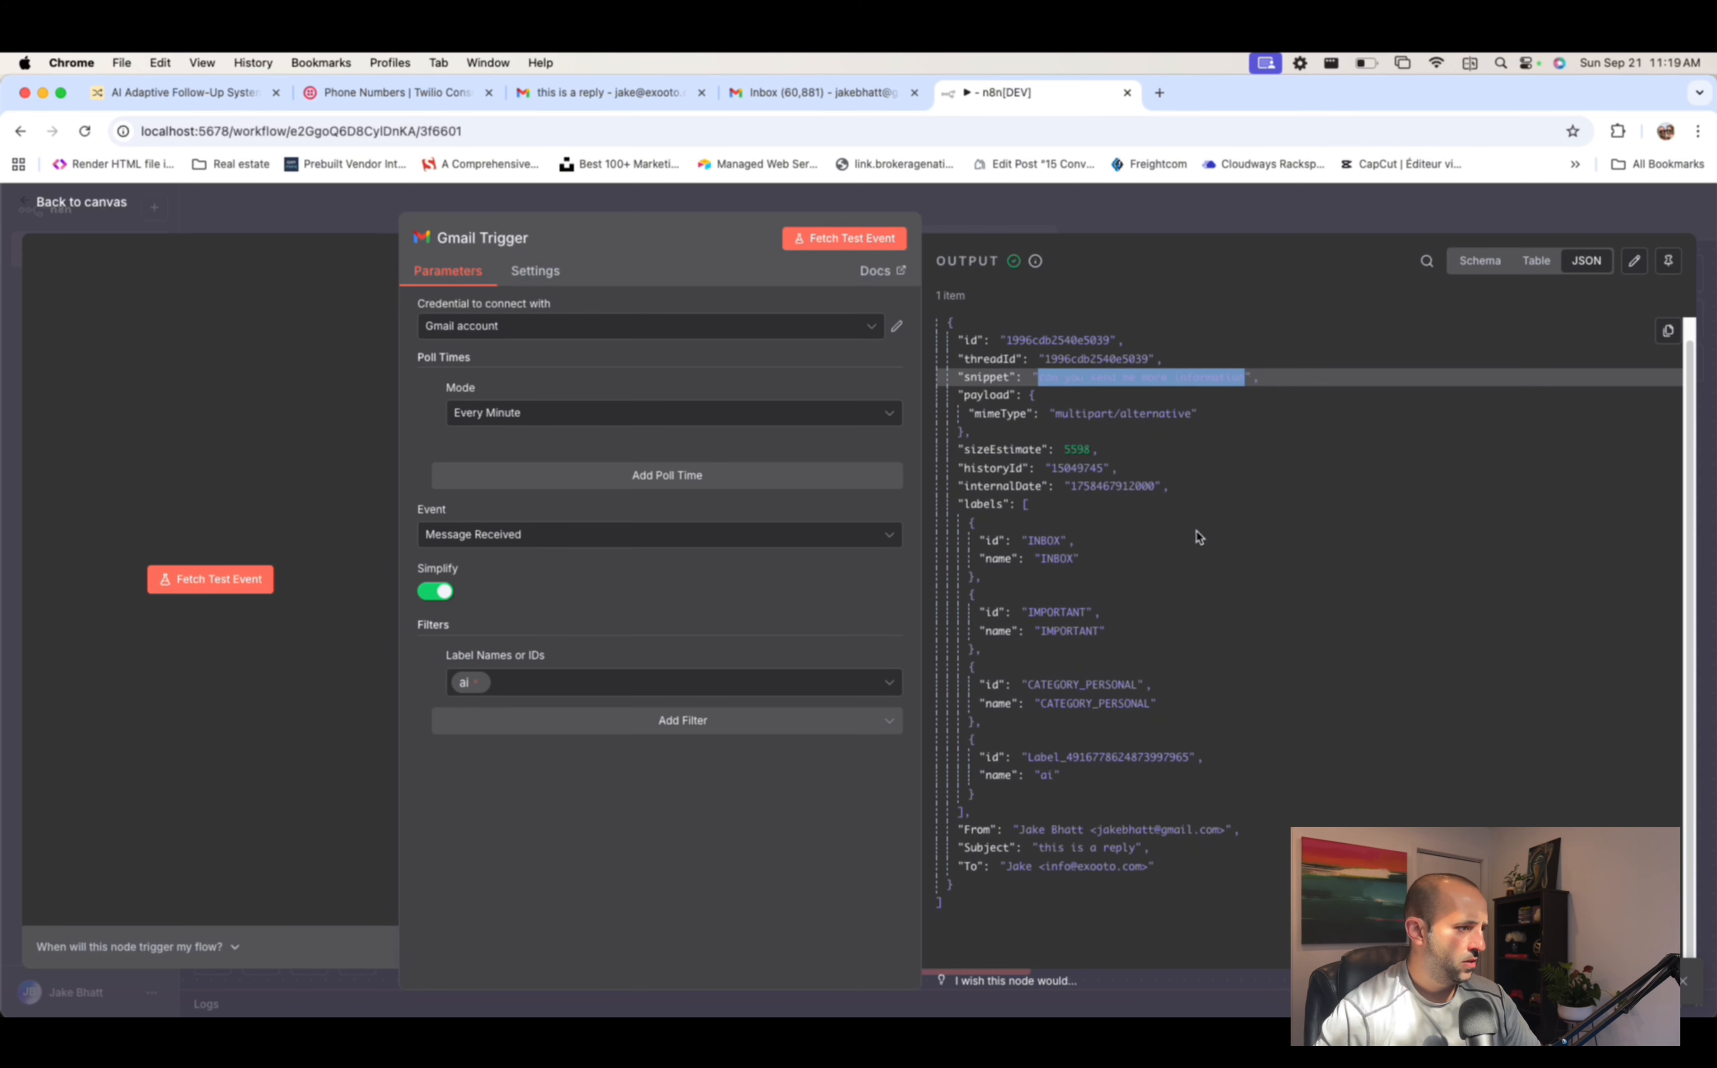
drag(1040, 846, 1221, 861)
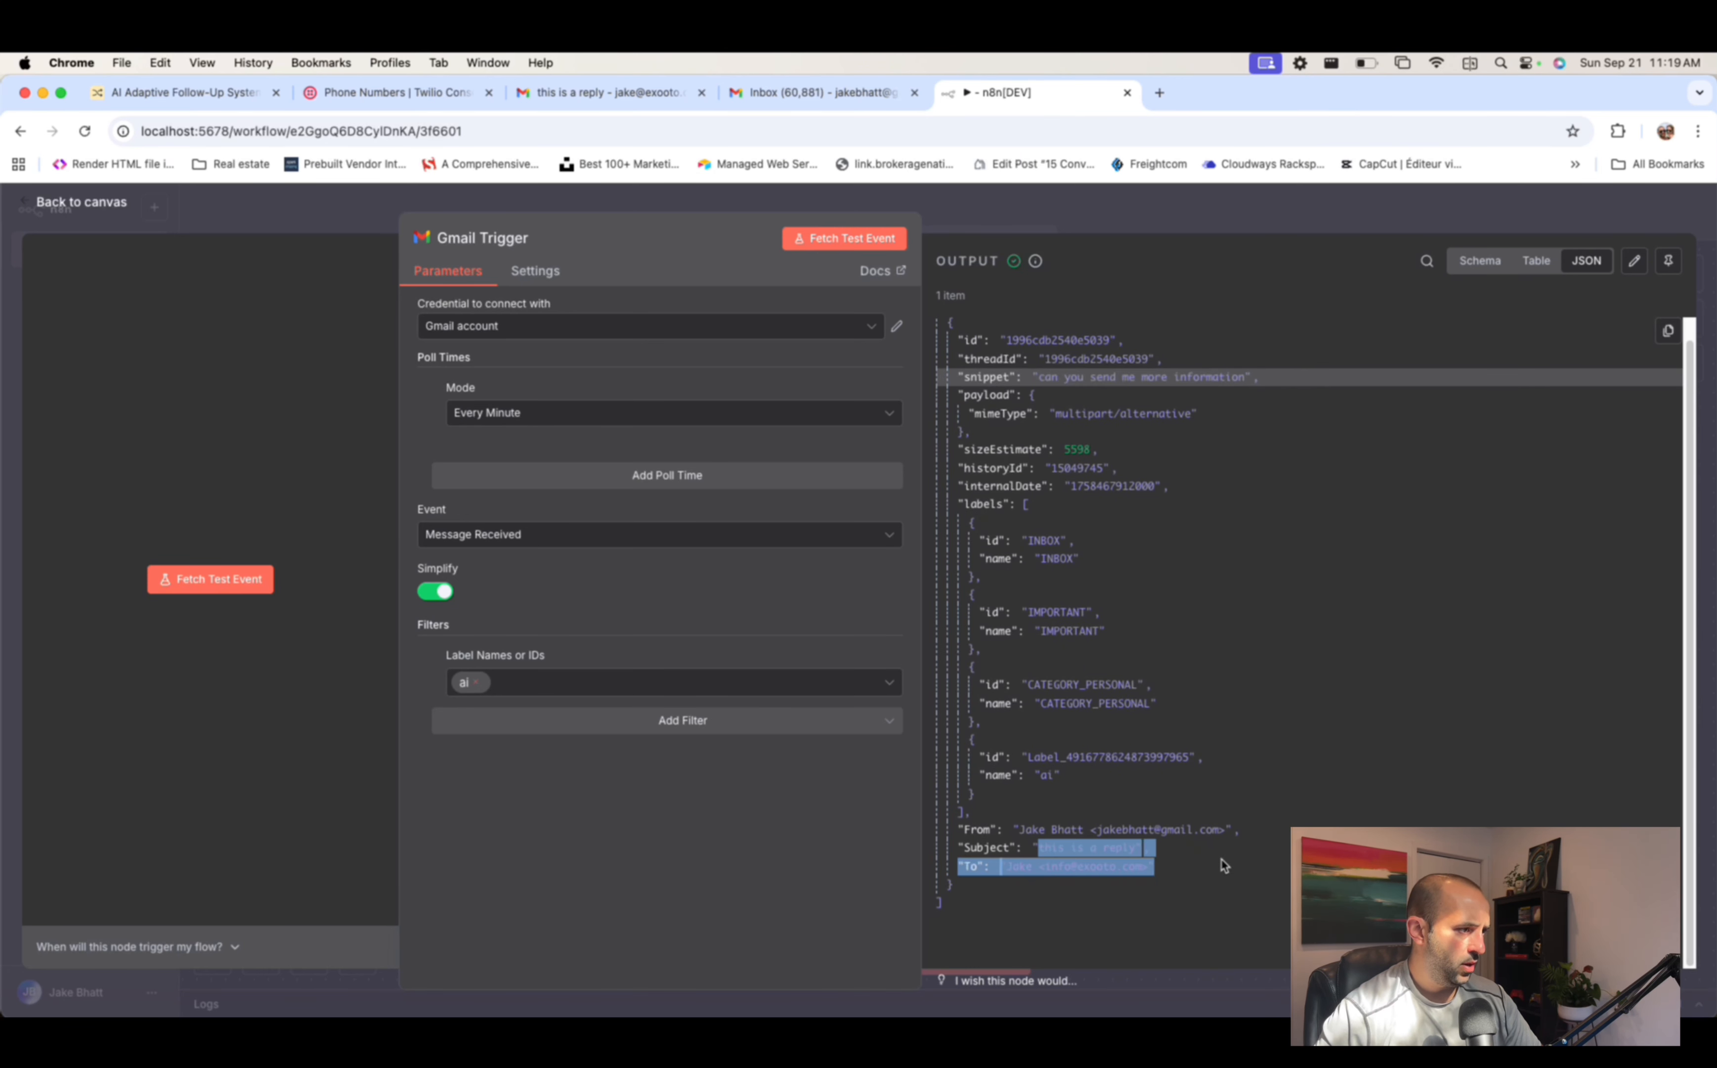
click(1196, 794)
click(849, 238)
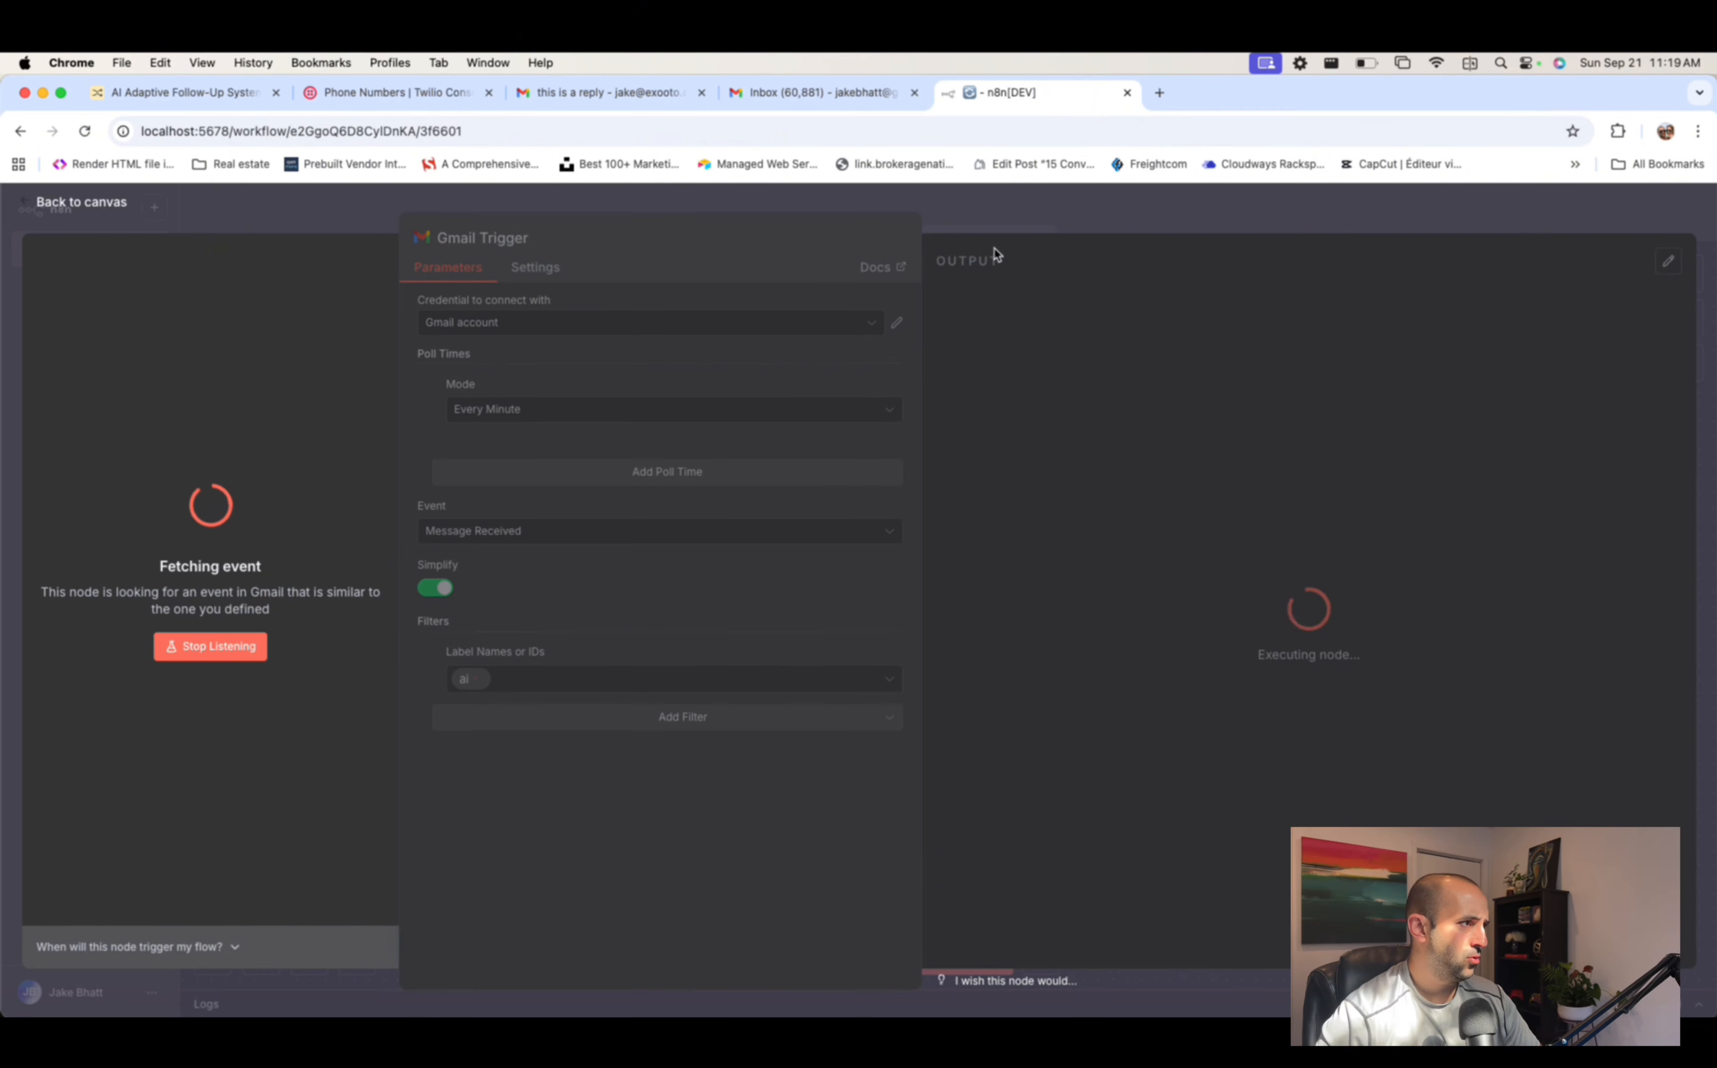
click(1092, 212)
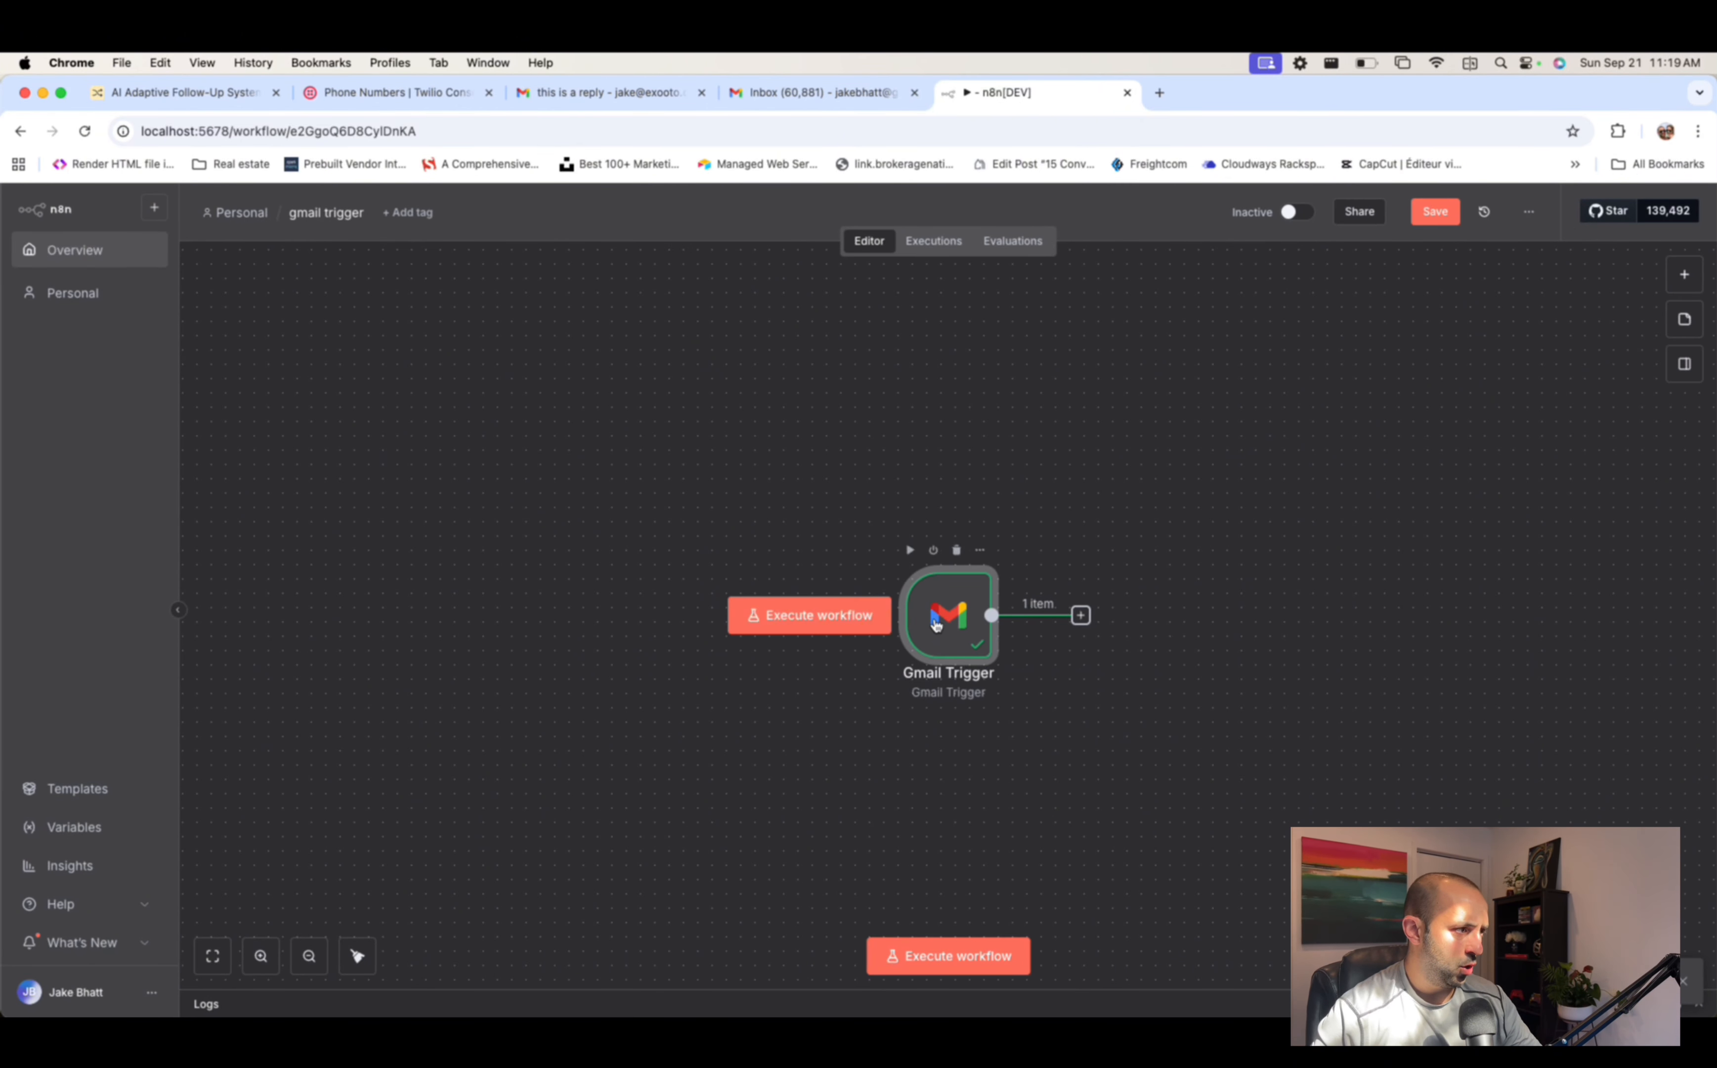
scroll(1013, 678, right, 5)
- Add an Airtable Search records step after the Gmail Trigger
click(794, 606)
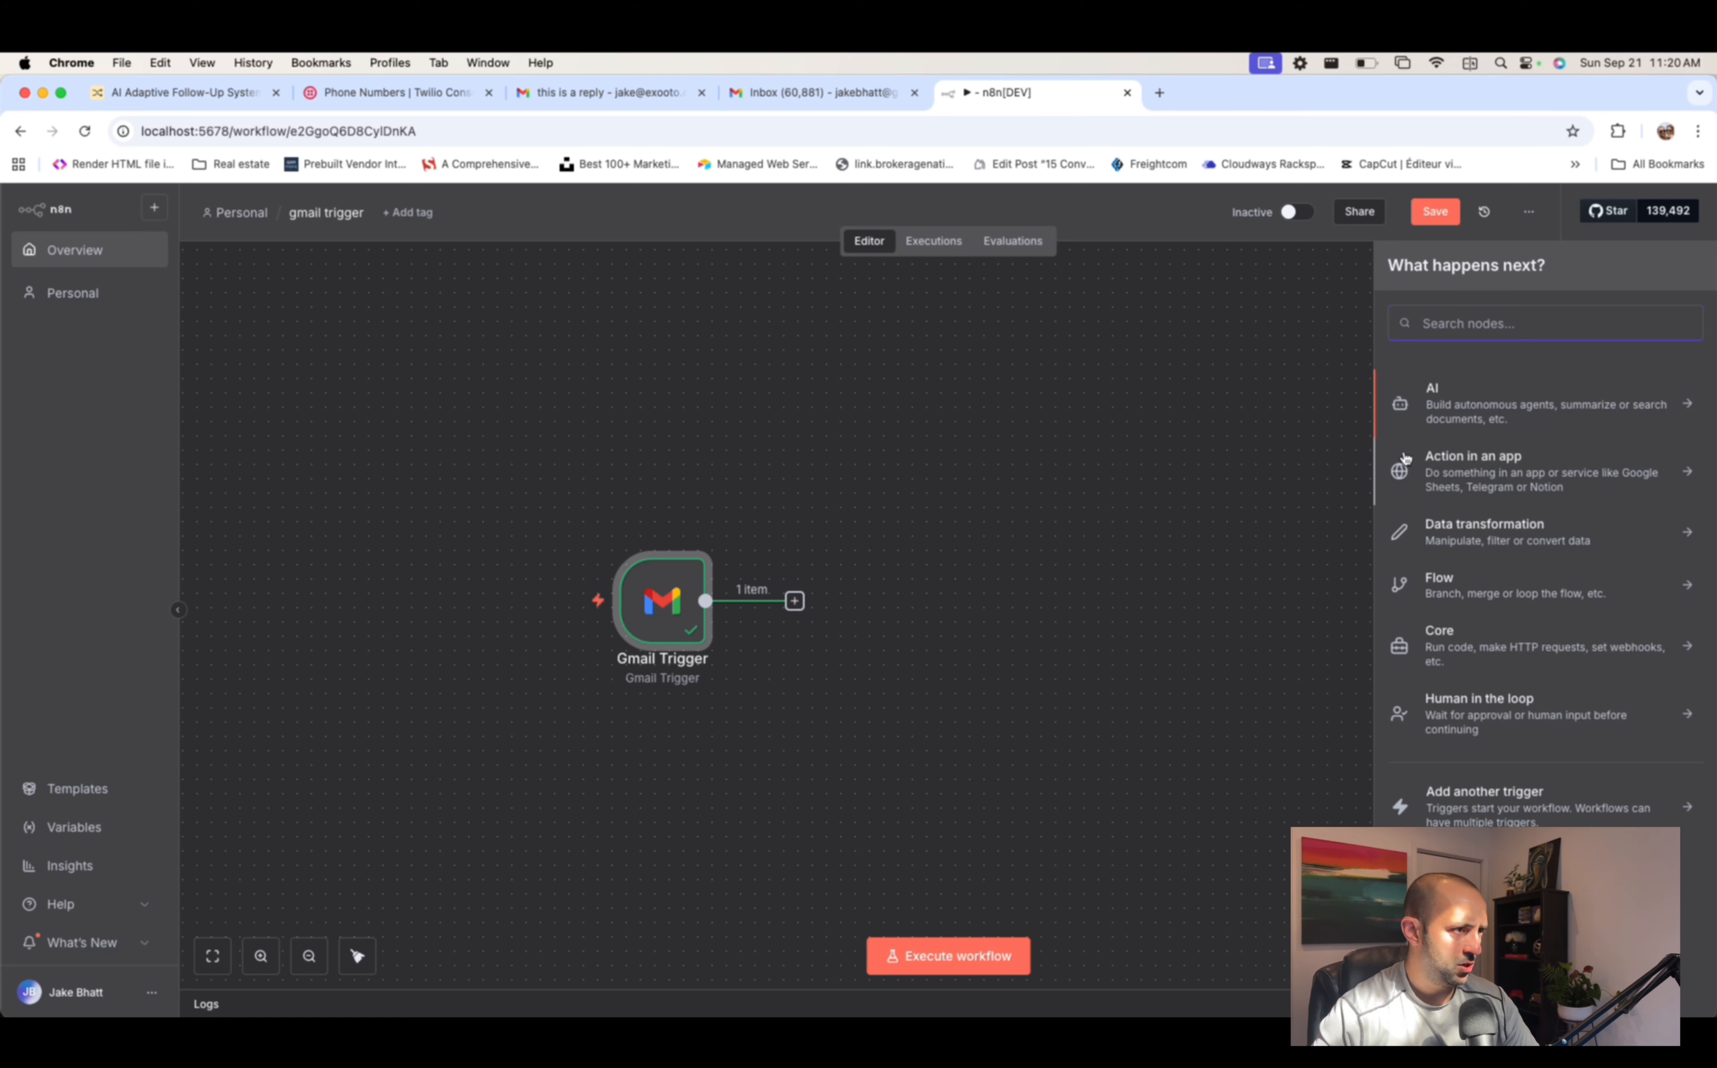
text(airtab;e)
key(BackSpace)
key(BackSpace)
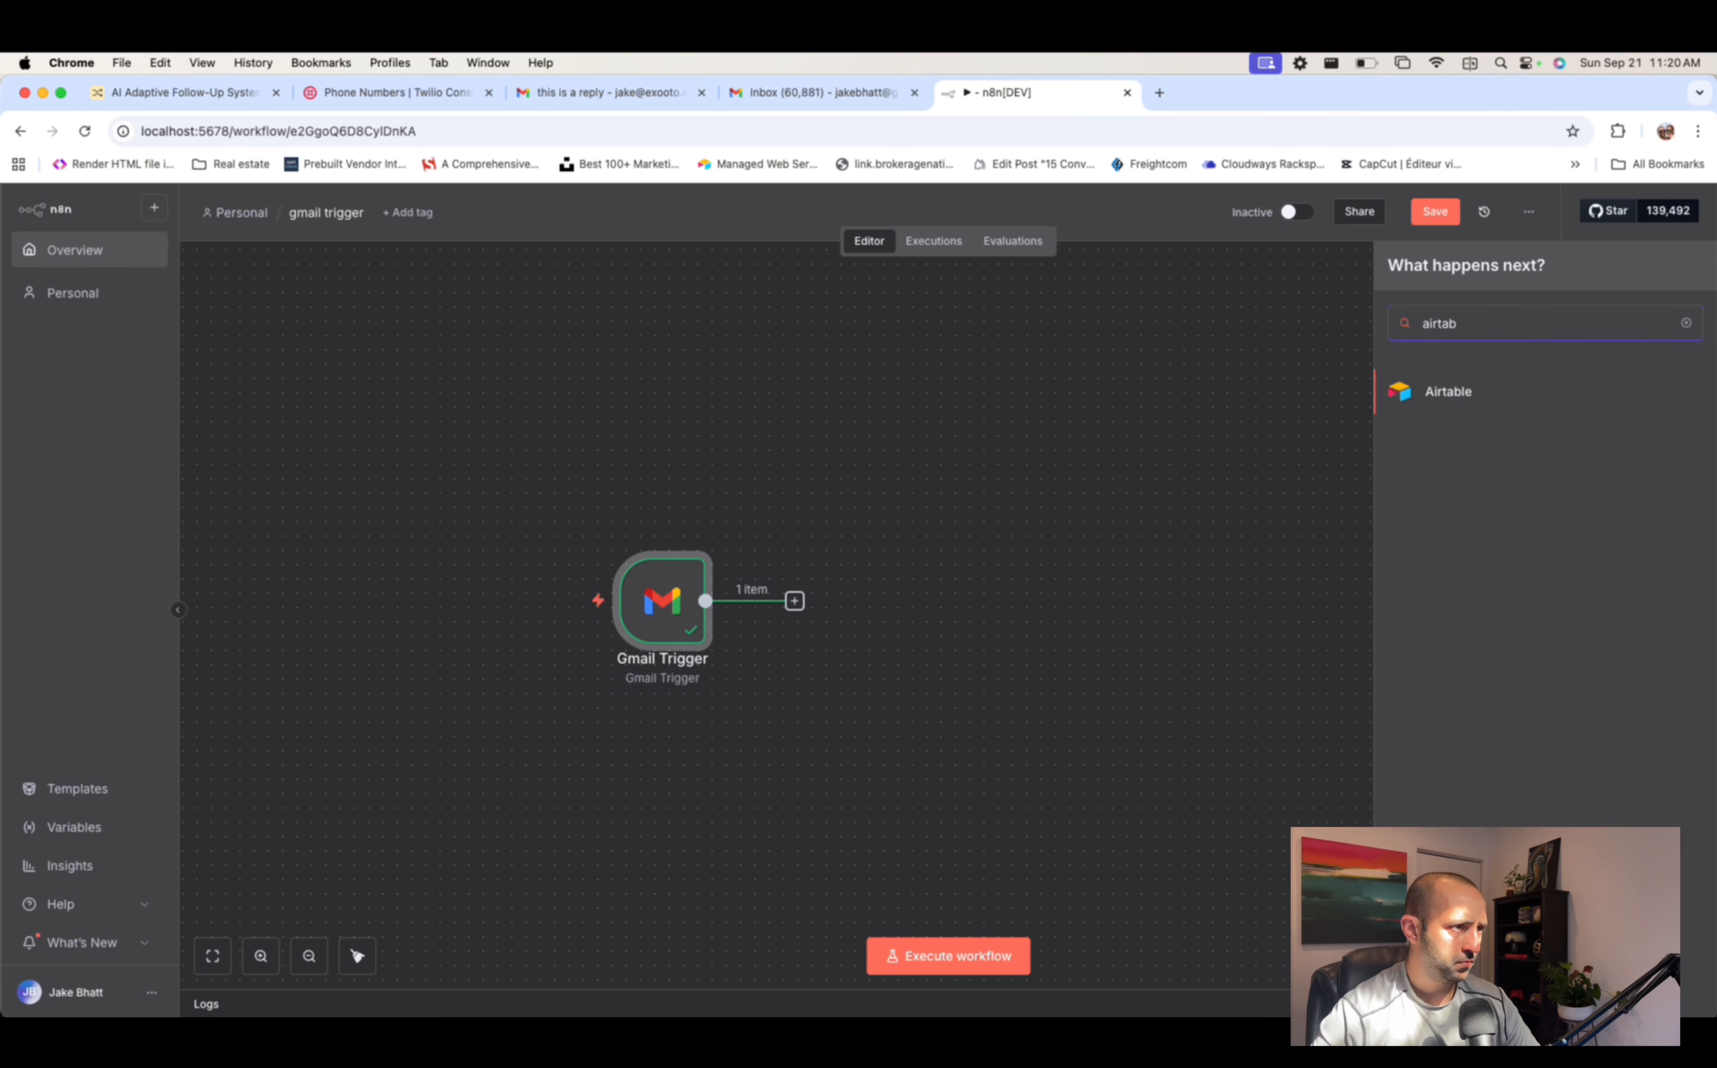
text(le)
key(Return)
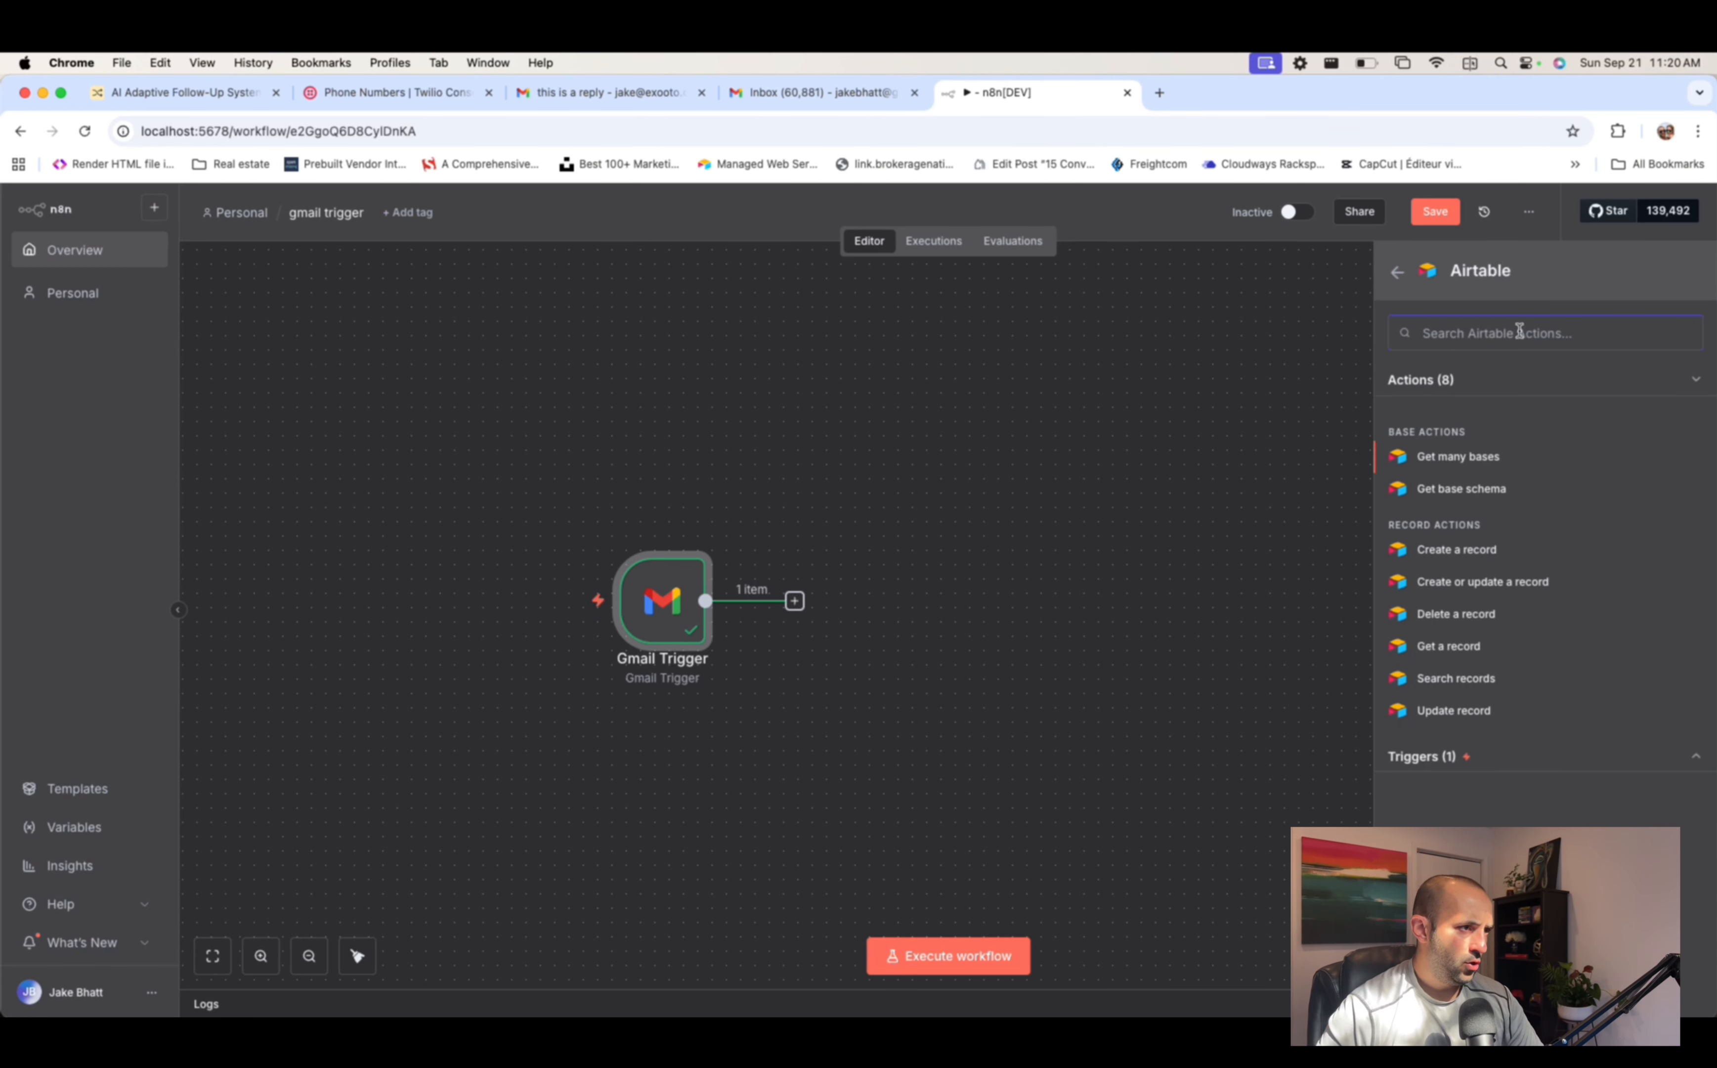
text(search)
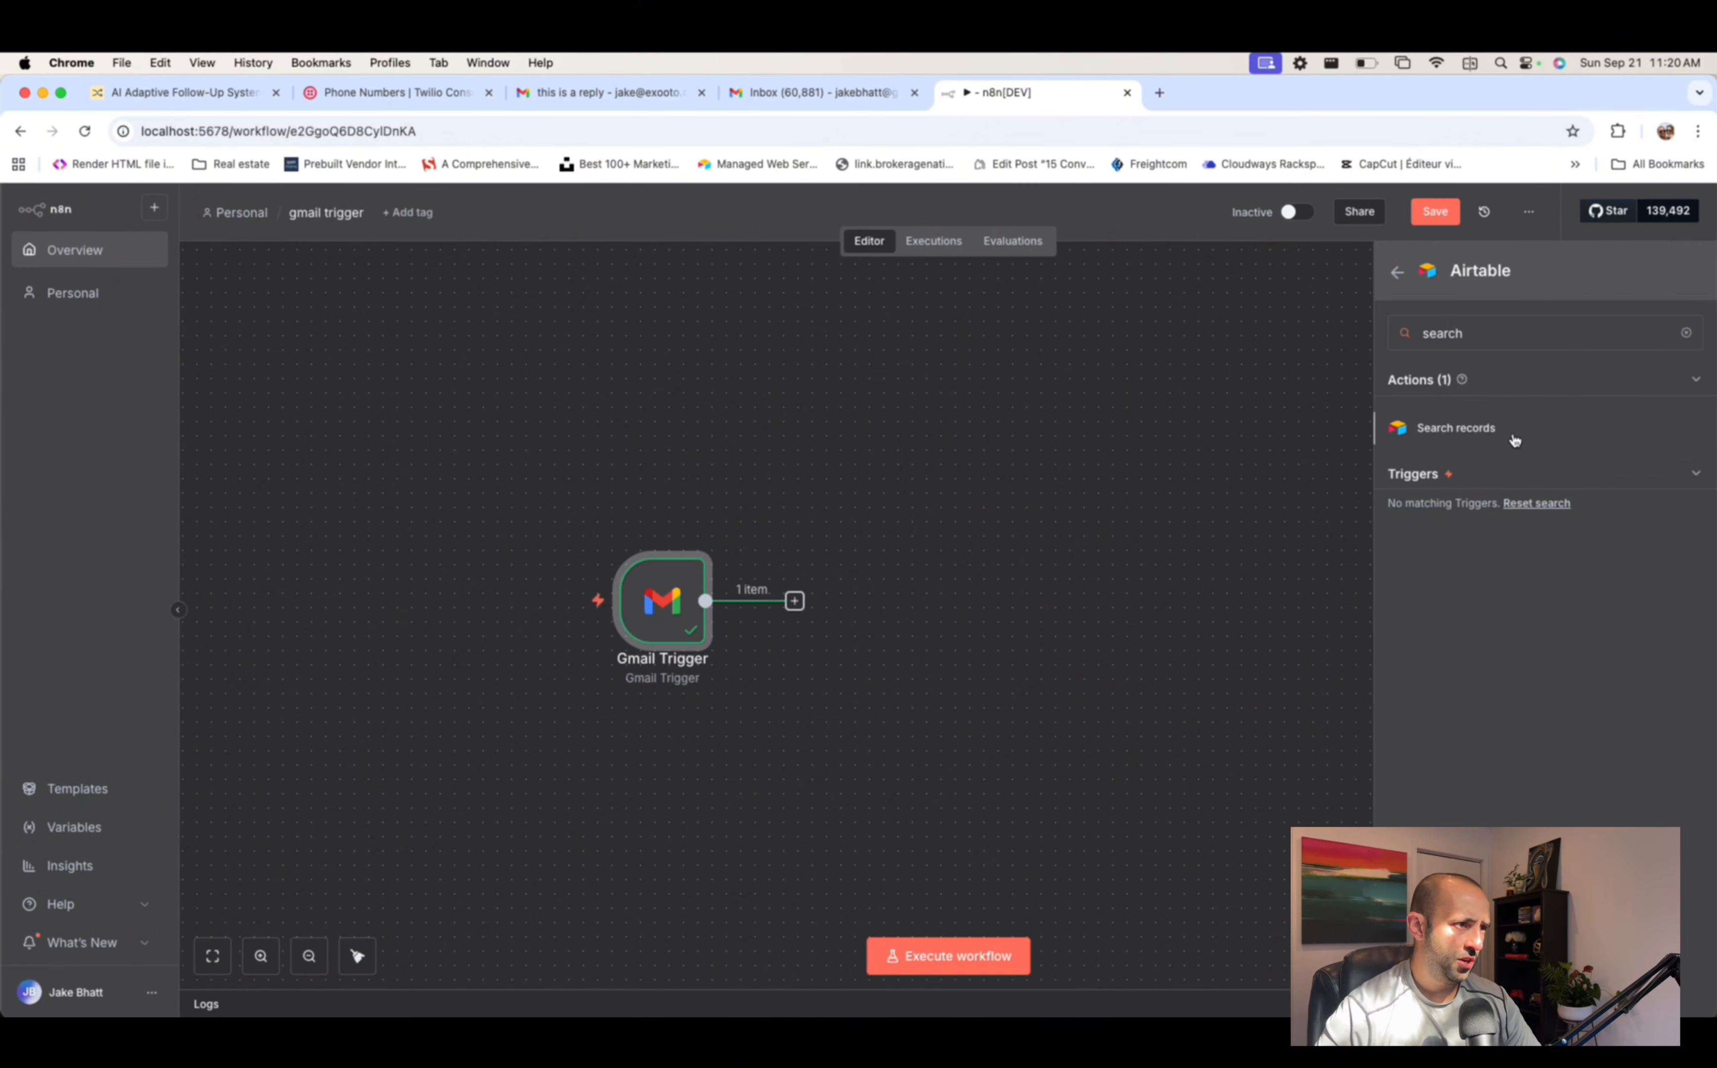
click(1510, 432)
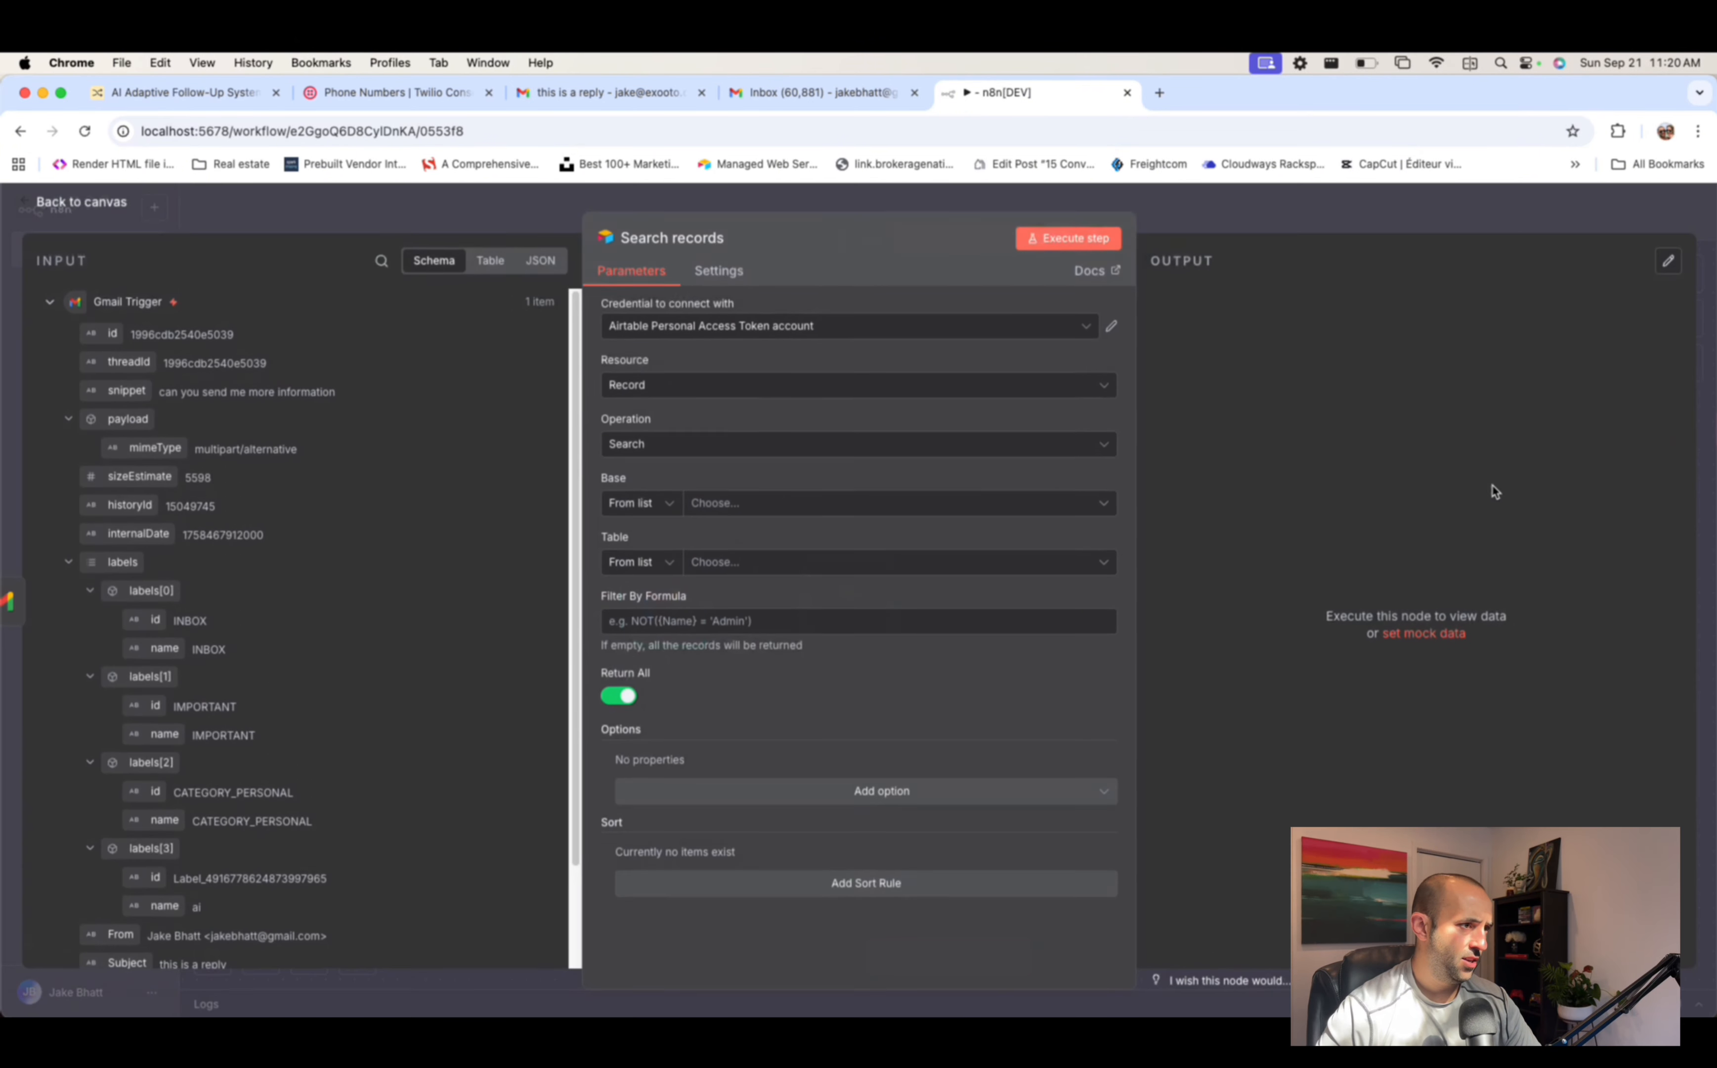
- Choose base AI Adaptive Follow-Up System and table Leads 2, and start editing the Filter By Formula
click(799, 501)
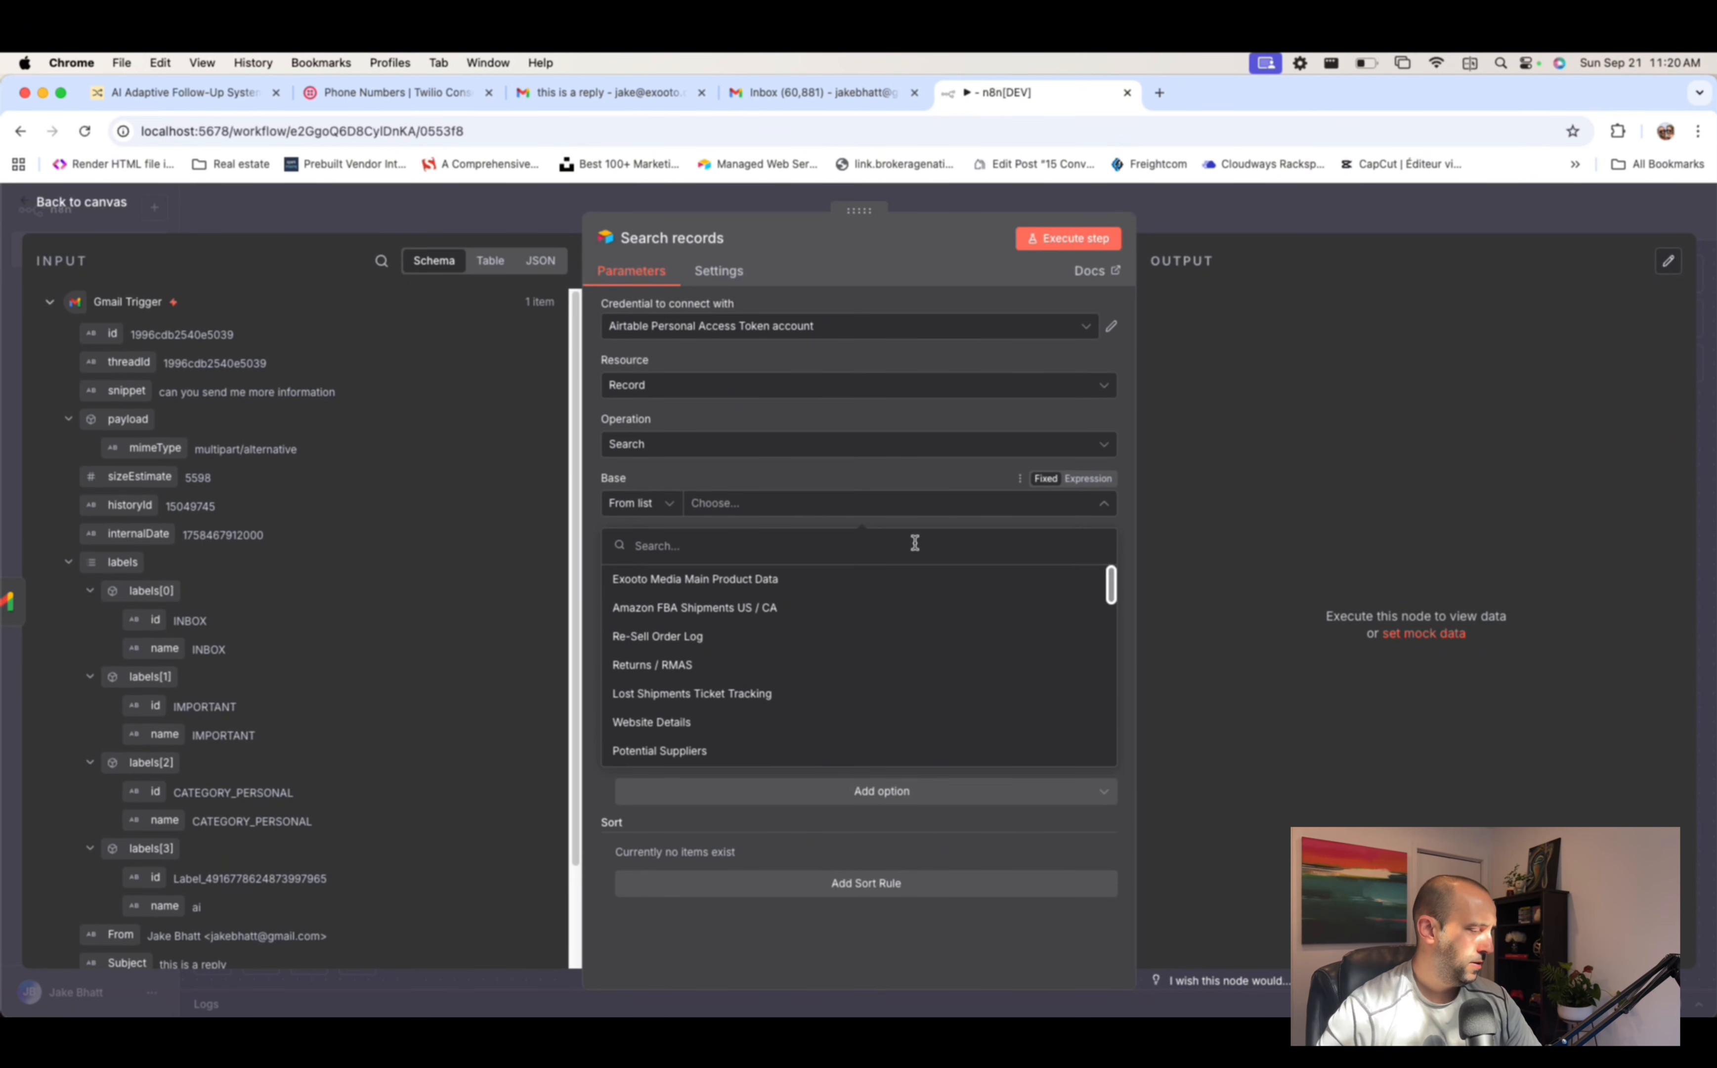
text(ai)
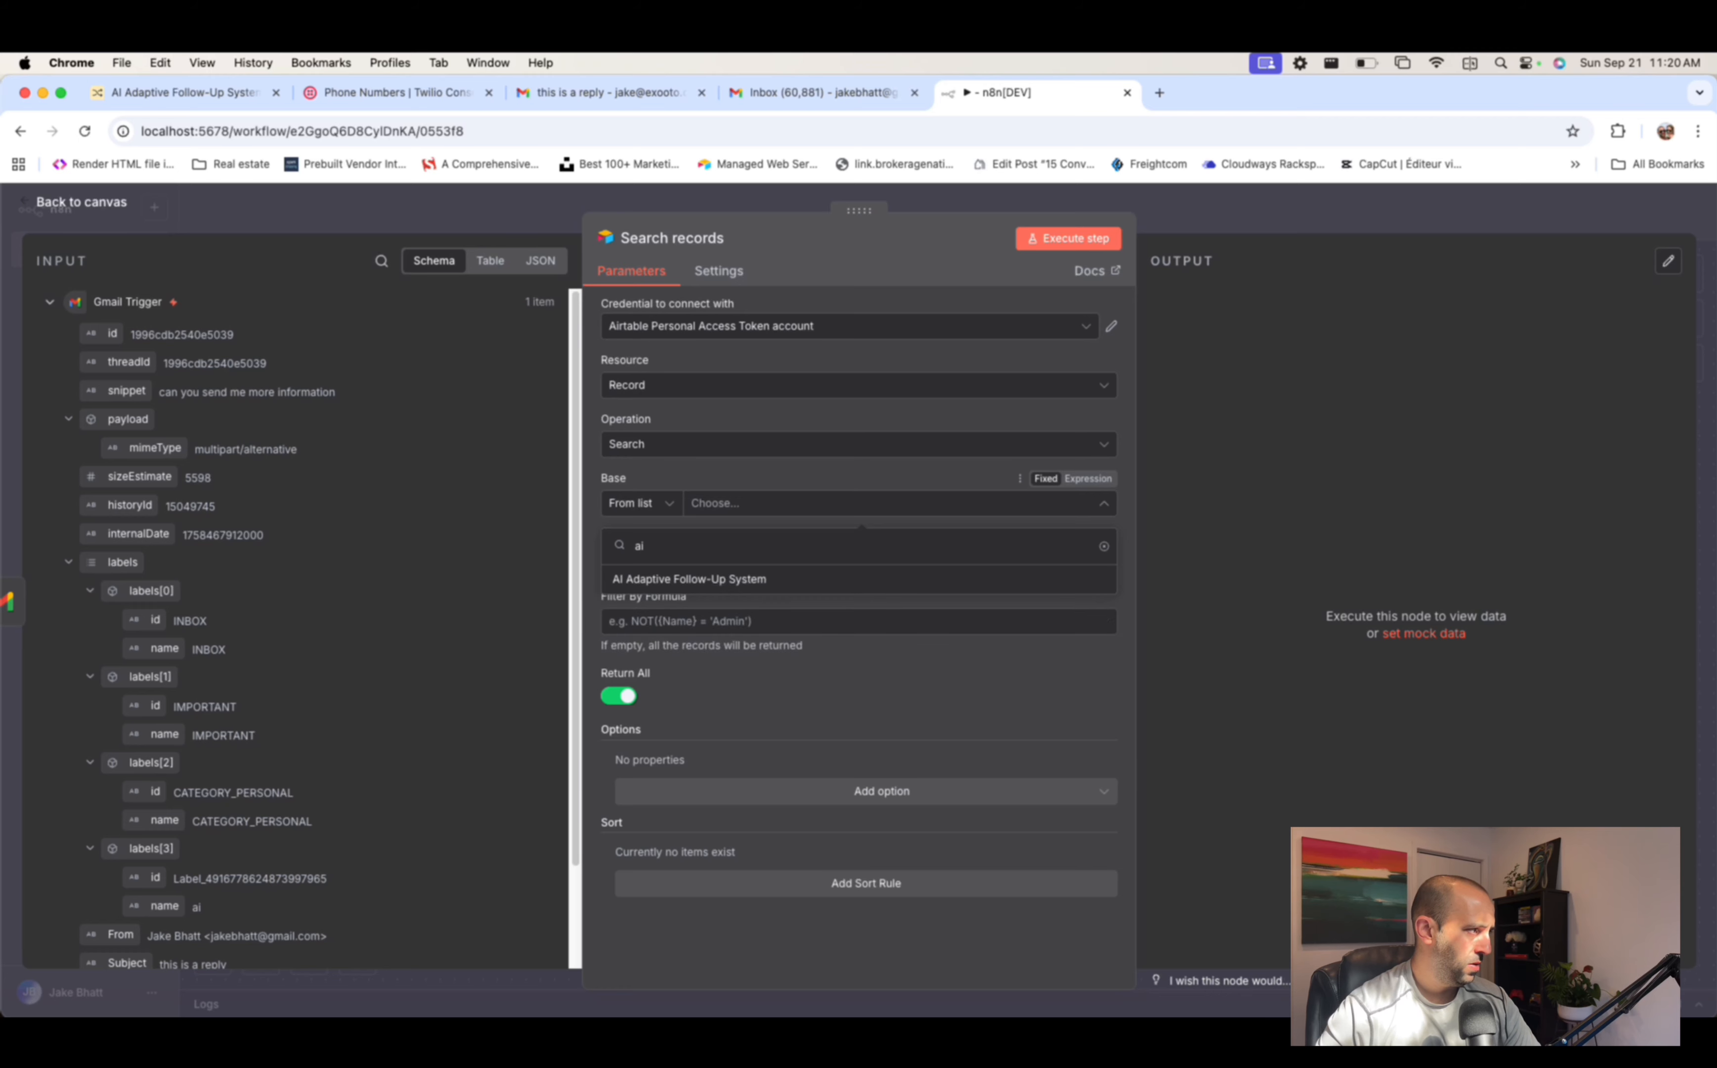
click(790, 578)
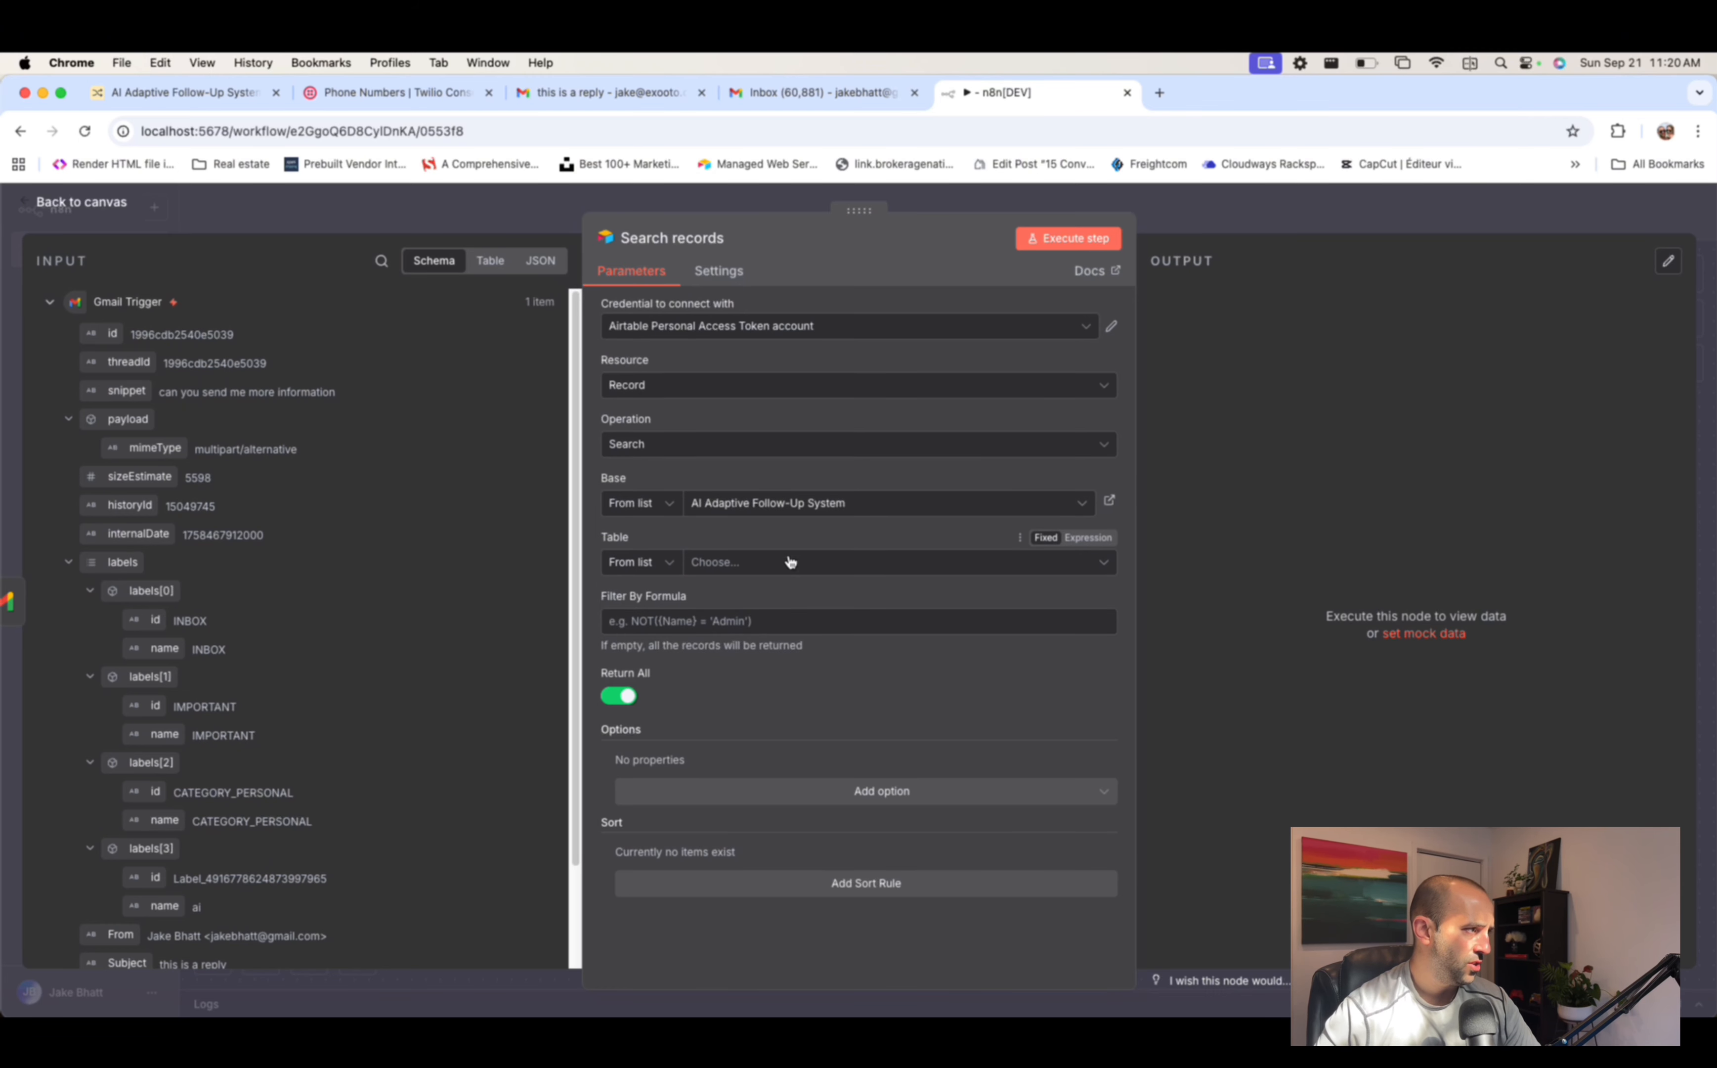
click(753, 571)
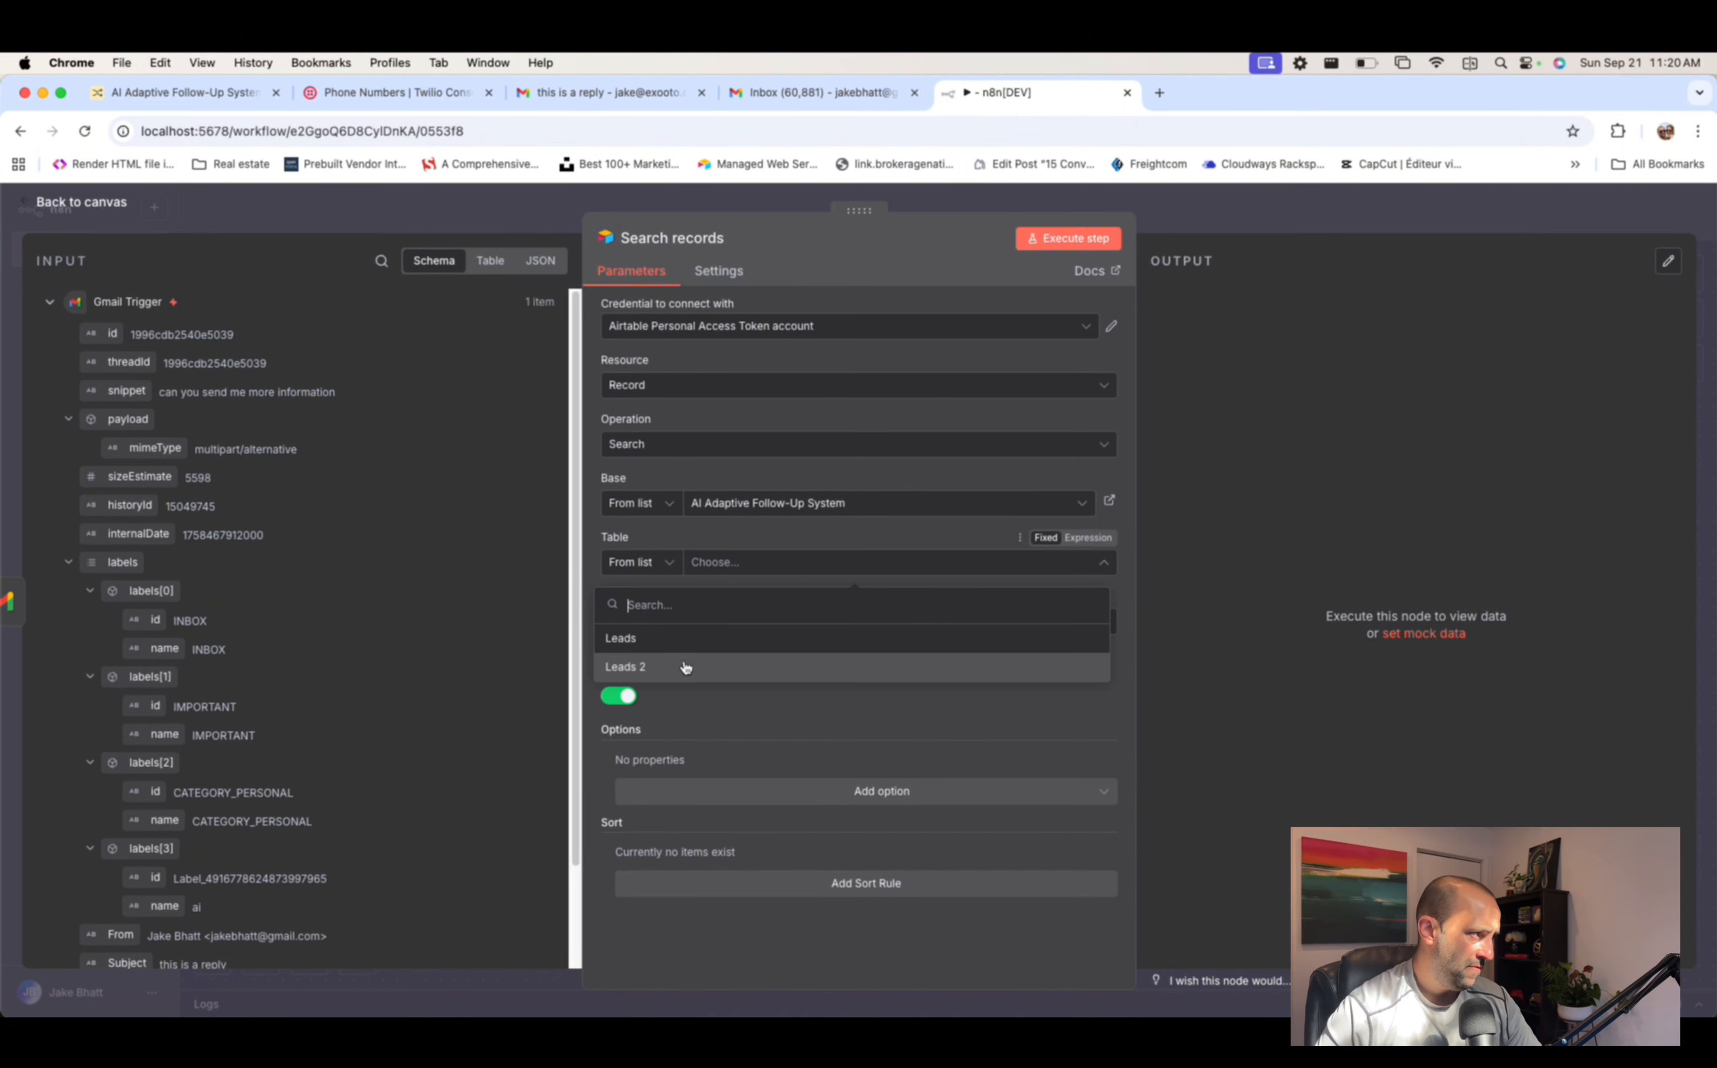
click(689, 651)
click(763, 563)
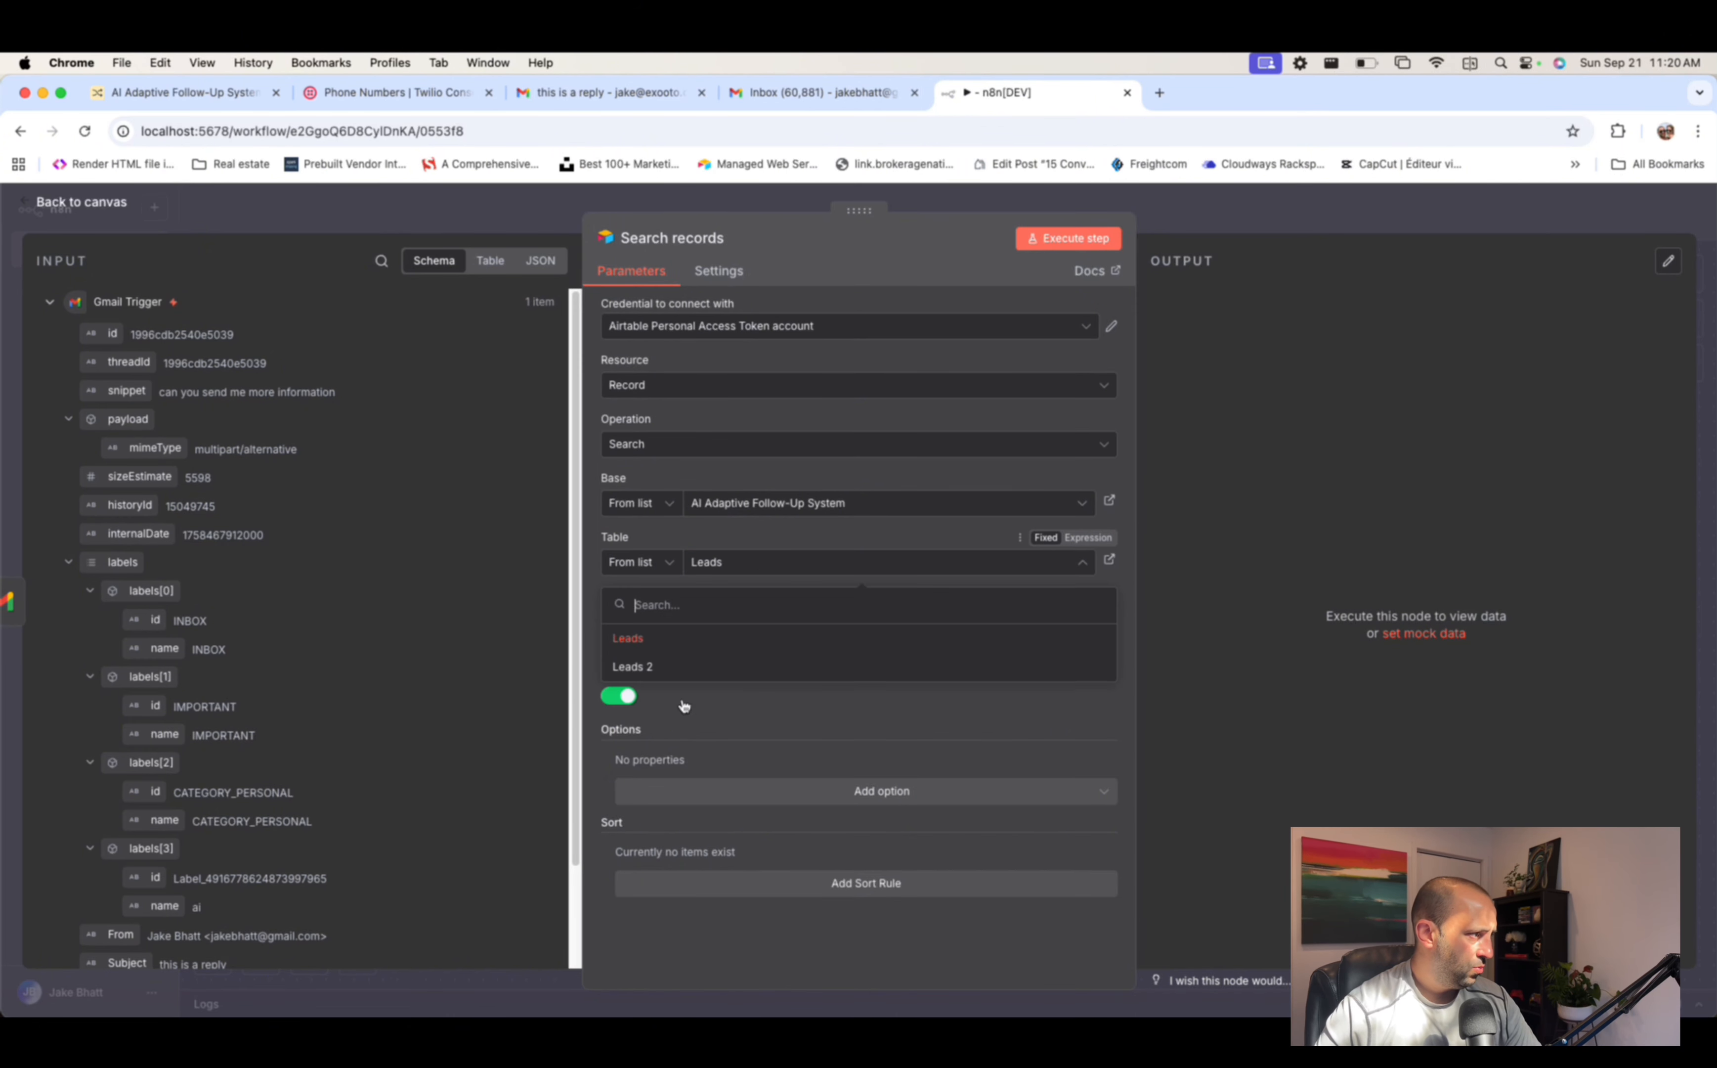
click(689, 668)
click(714, 623)
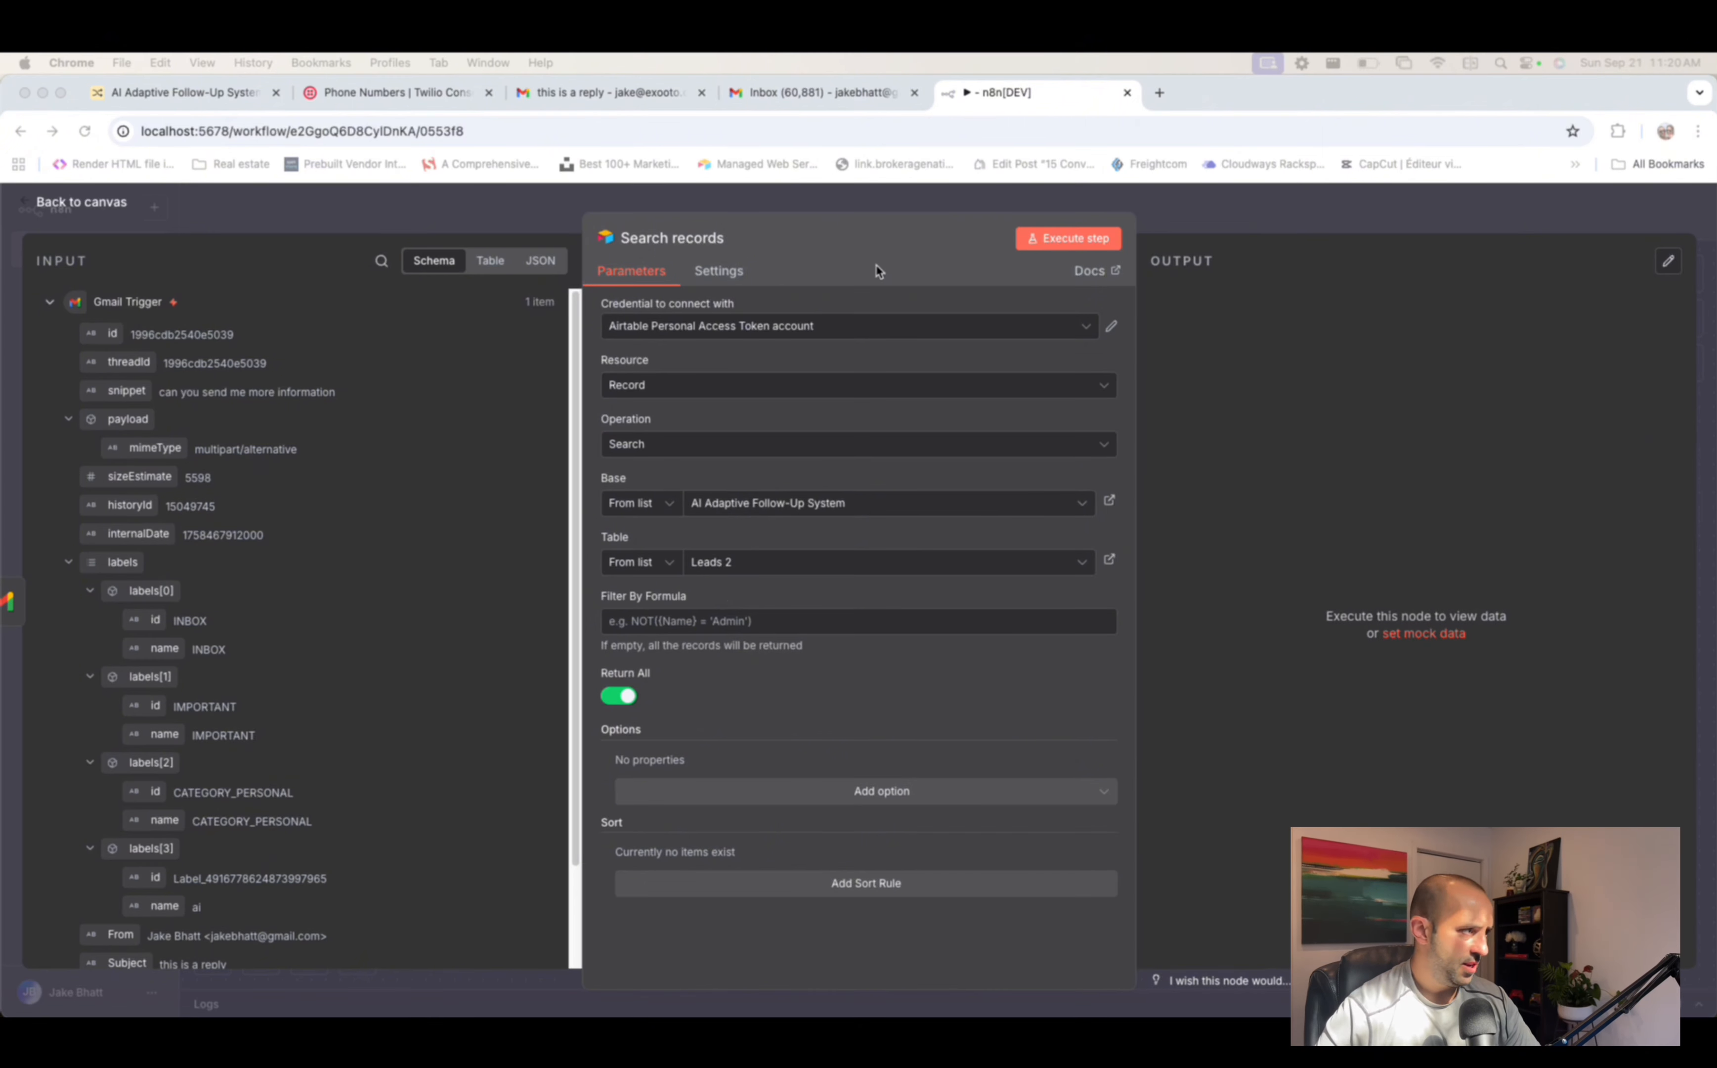
click(789, 620)
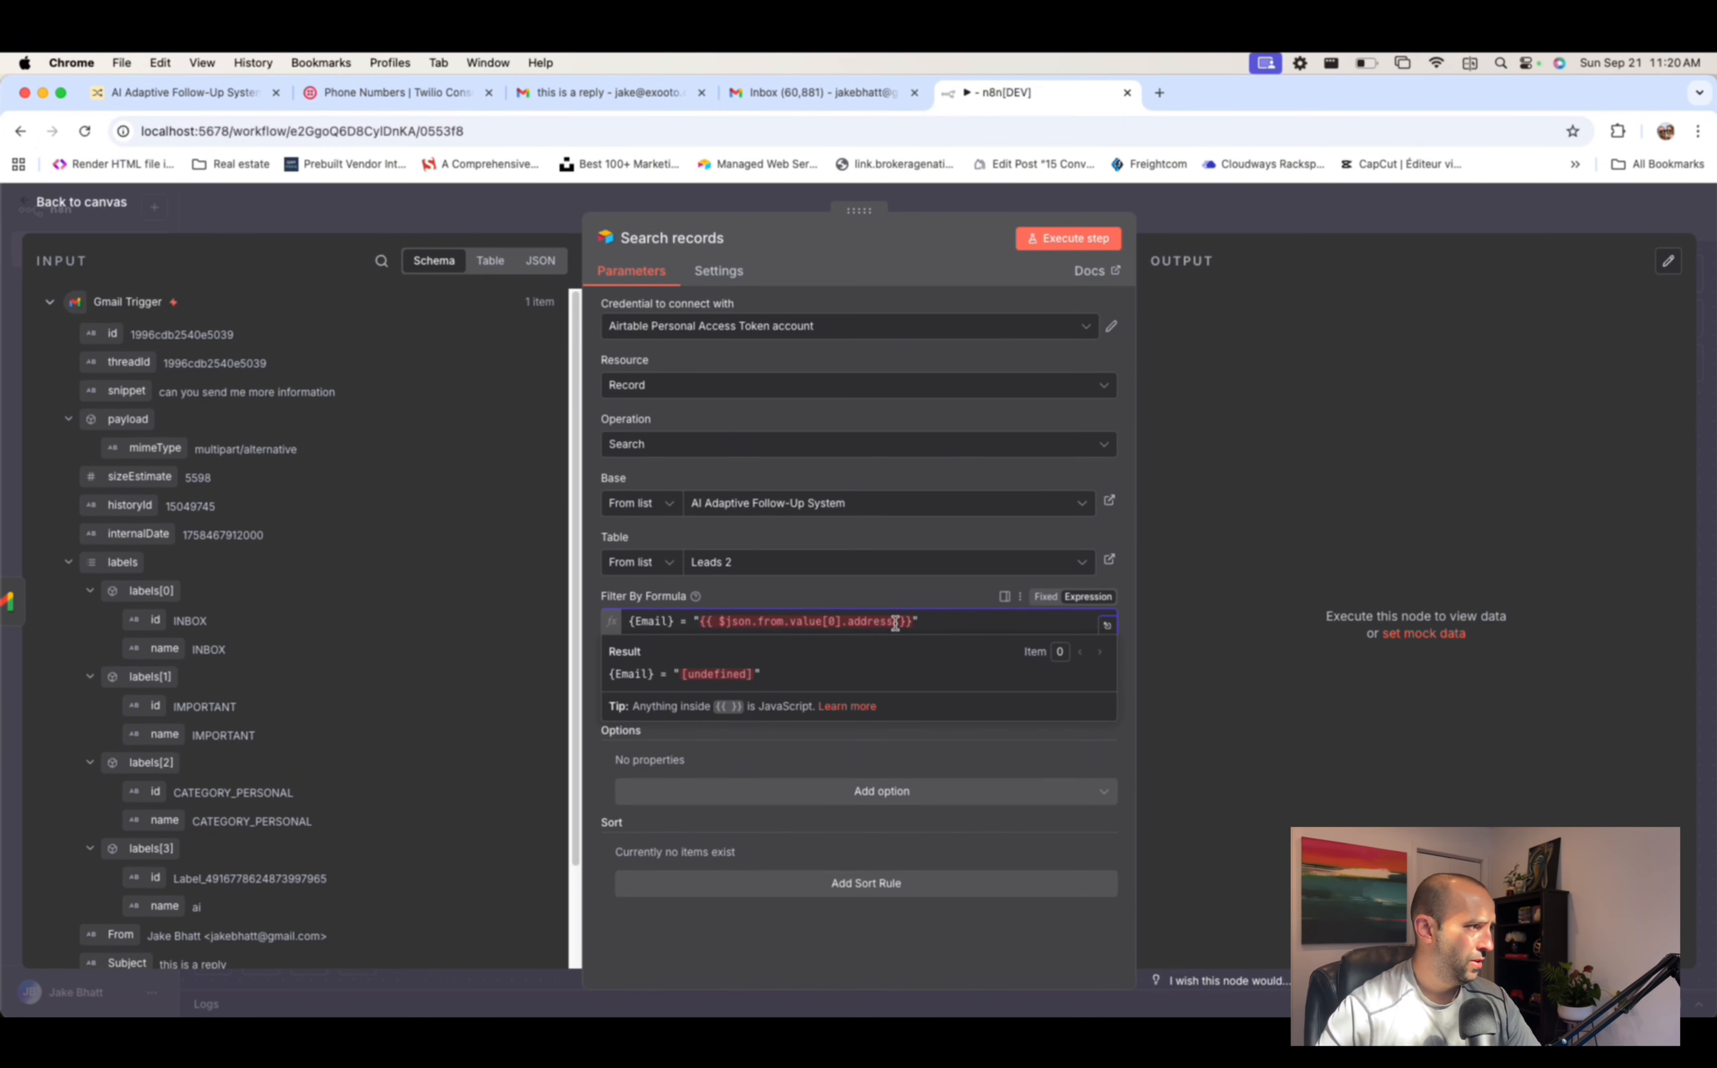
- Check the Leads 2 Email column in Airtable, then clear the formula's expression so it reads {Email} = ""
click(184, 92)
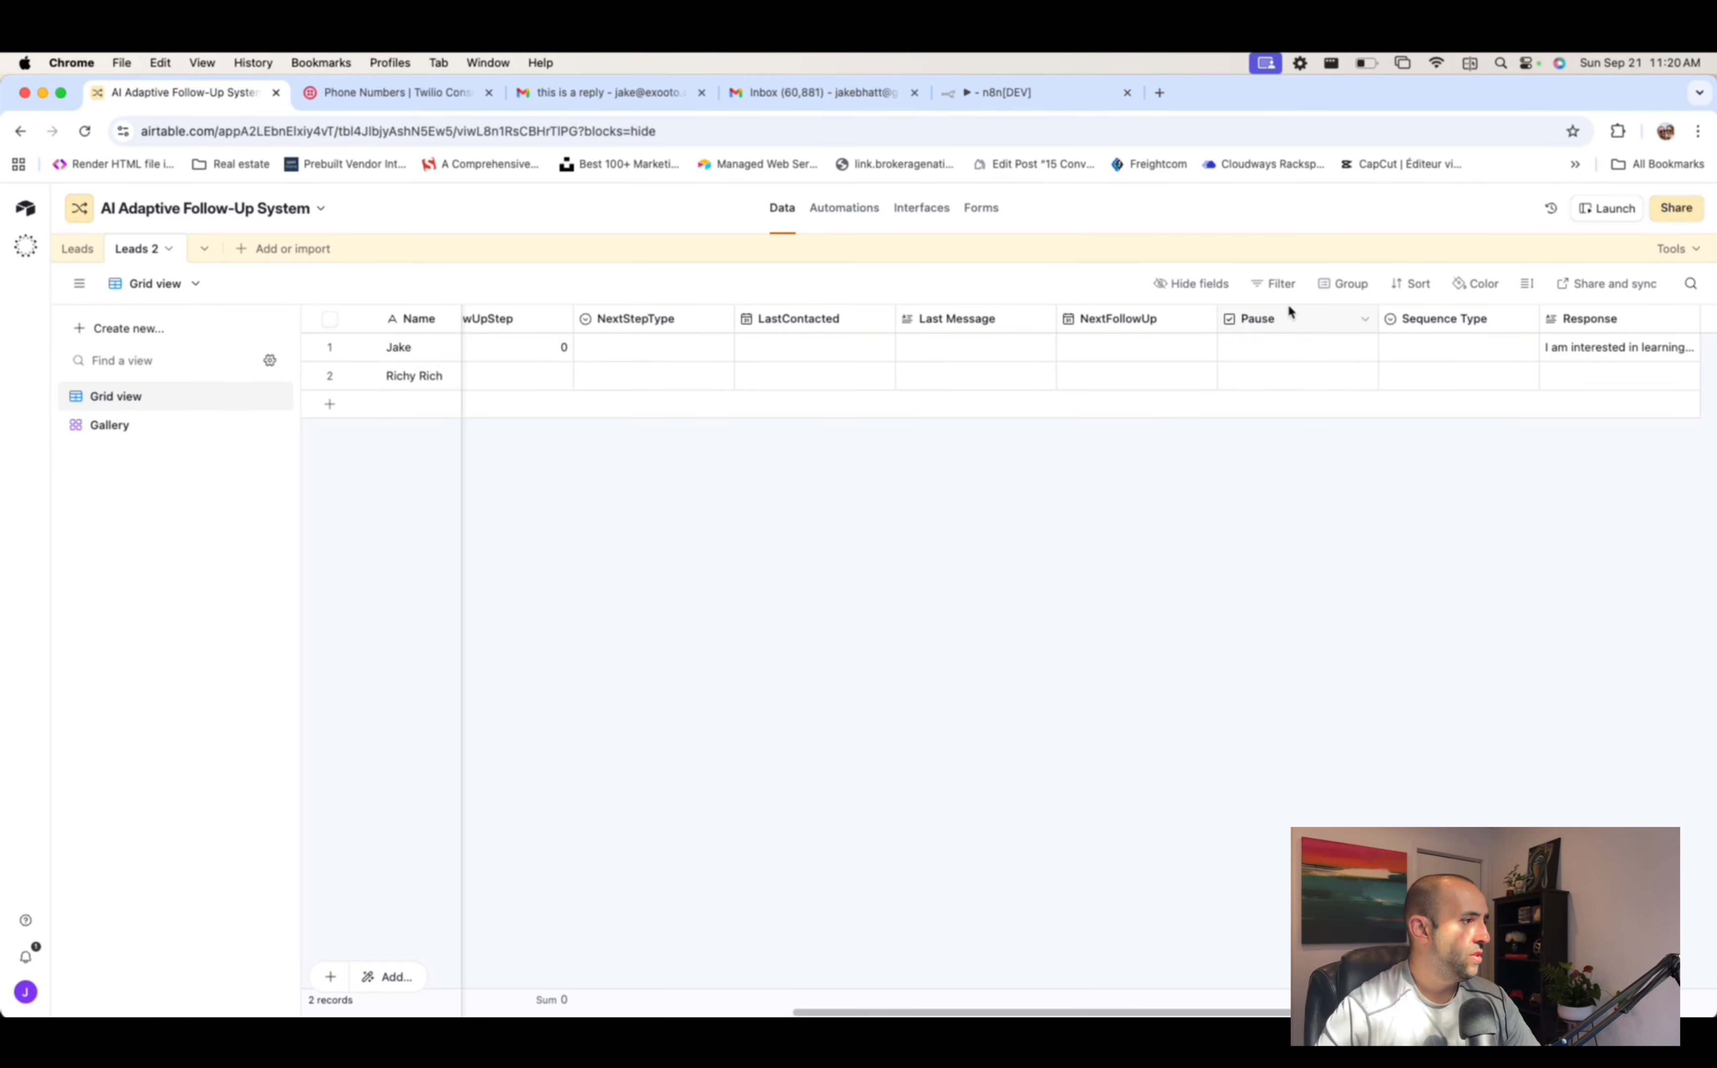
scroll(1576, 347, left, 10)
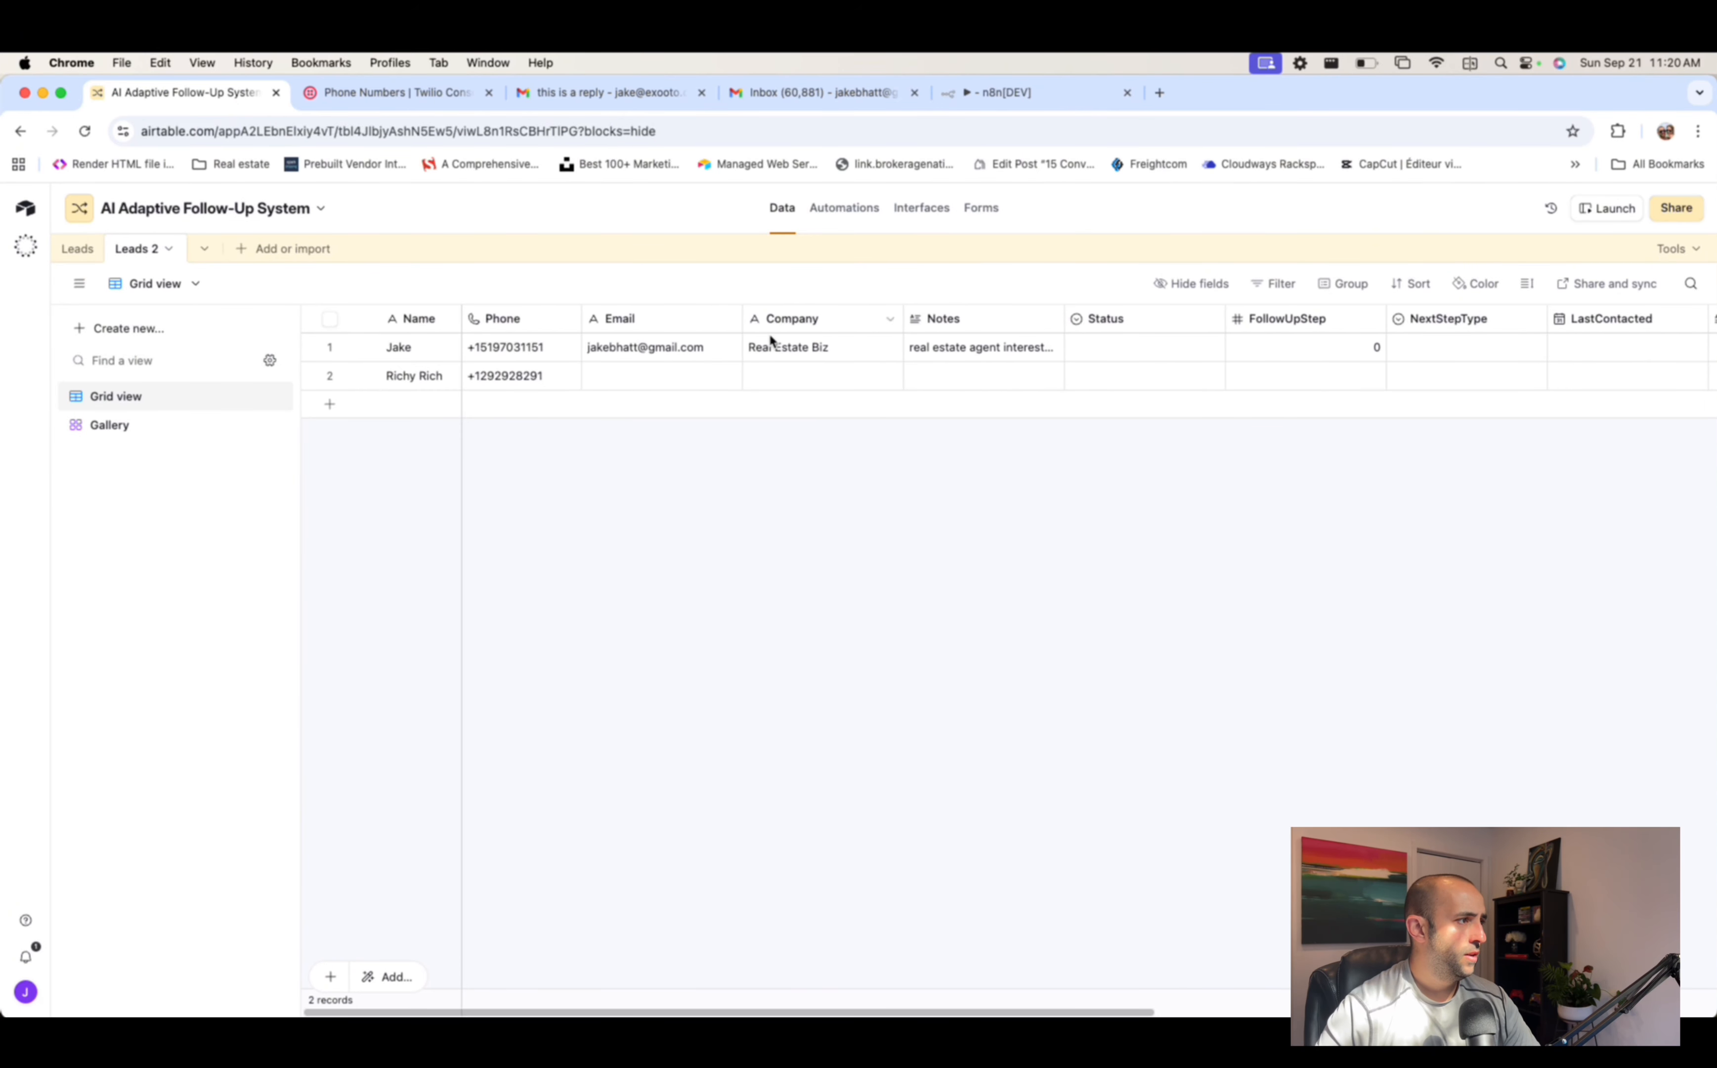
click(675, 346)
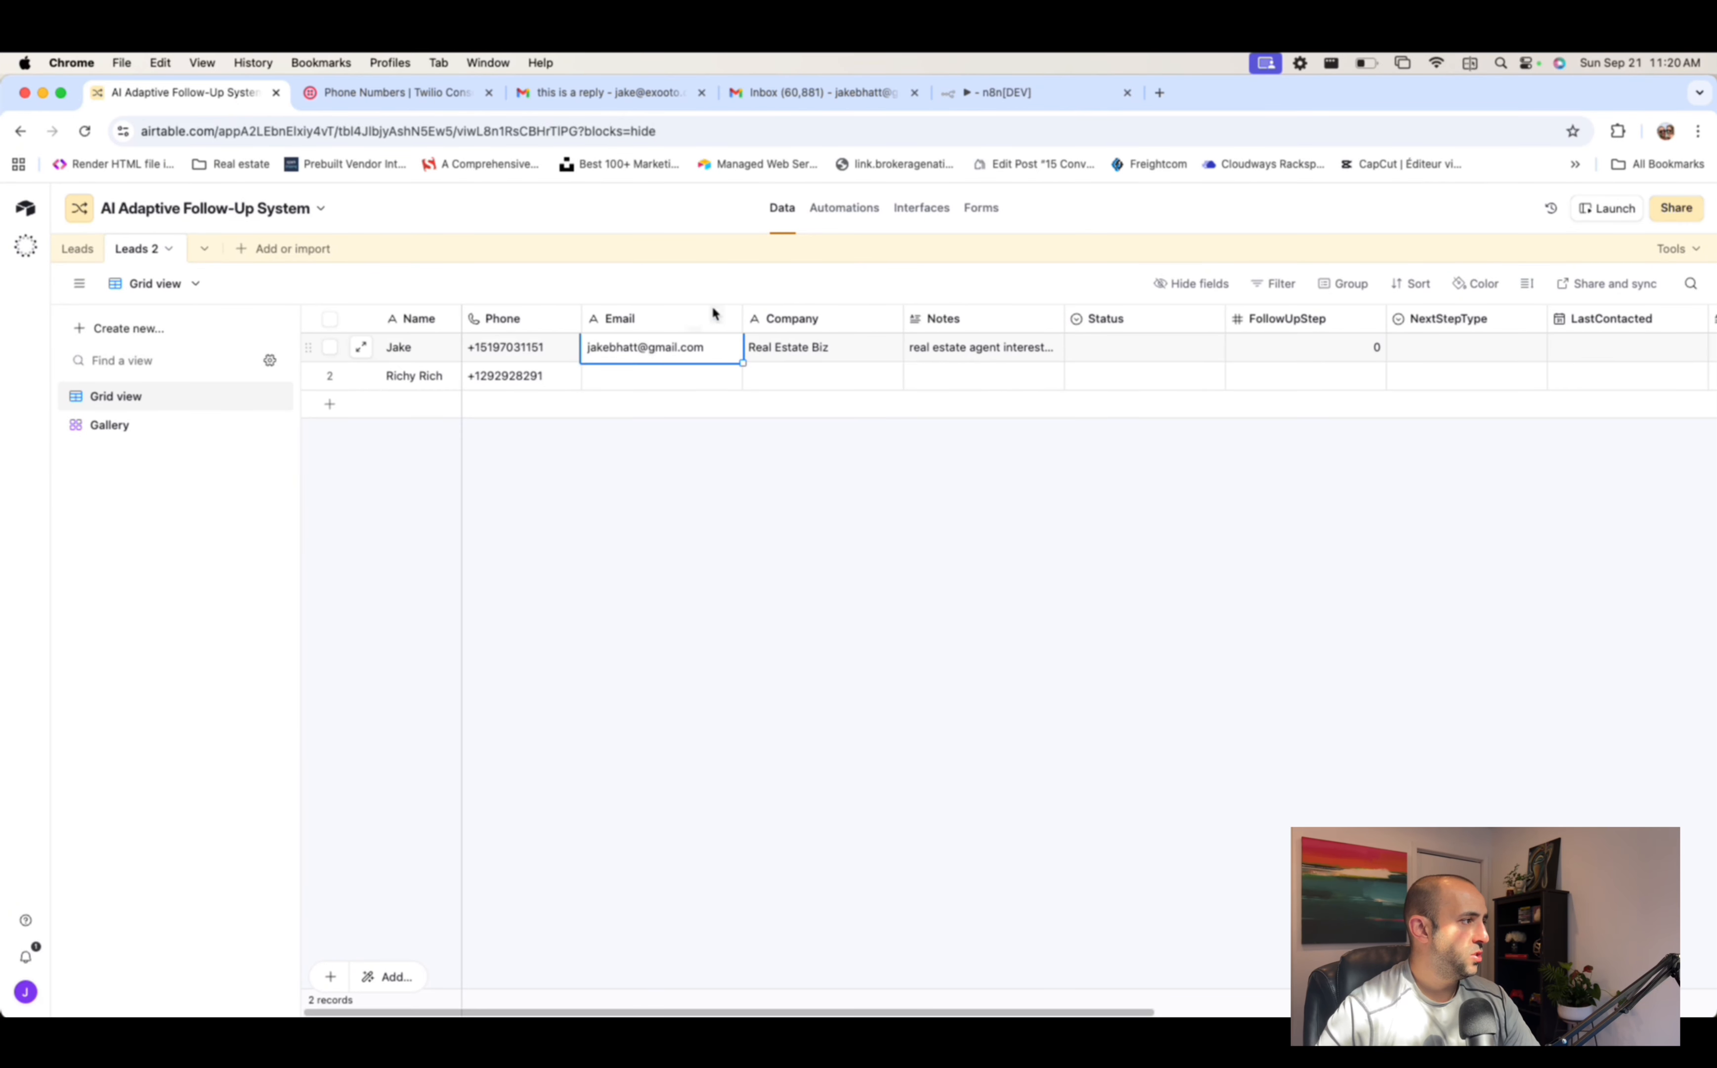
click(799, 94)
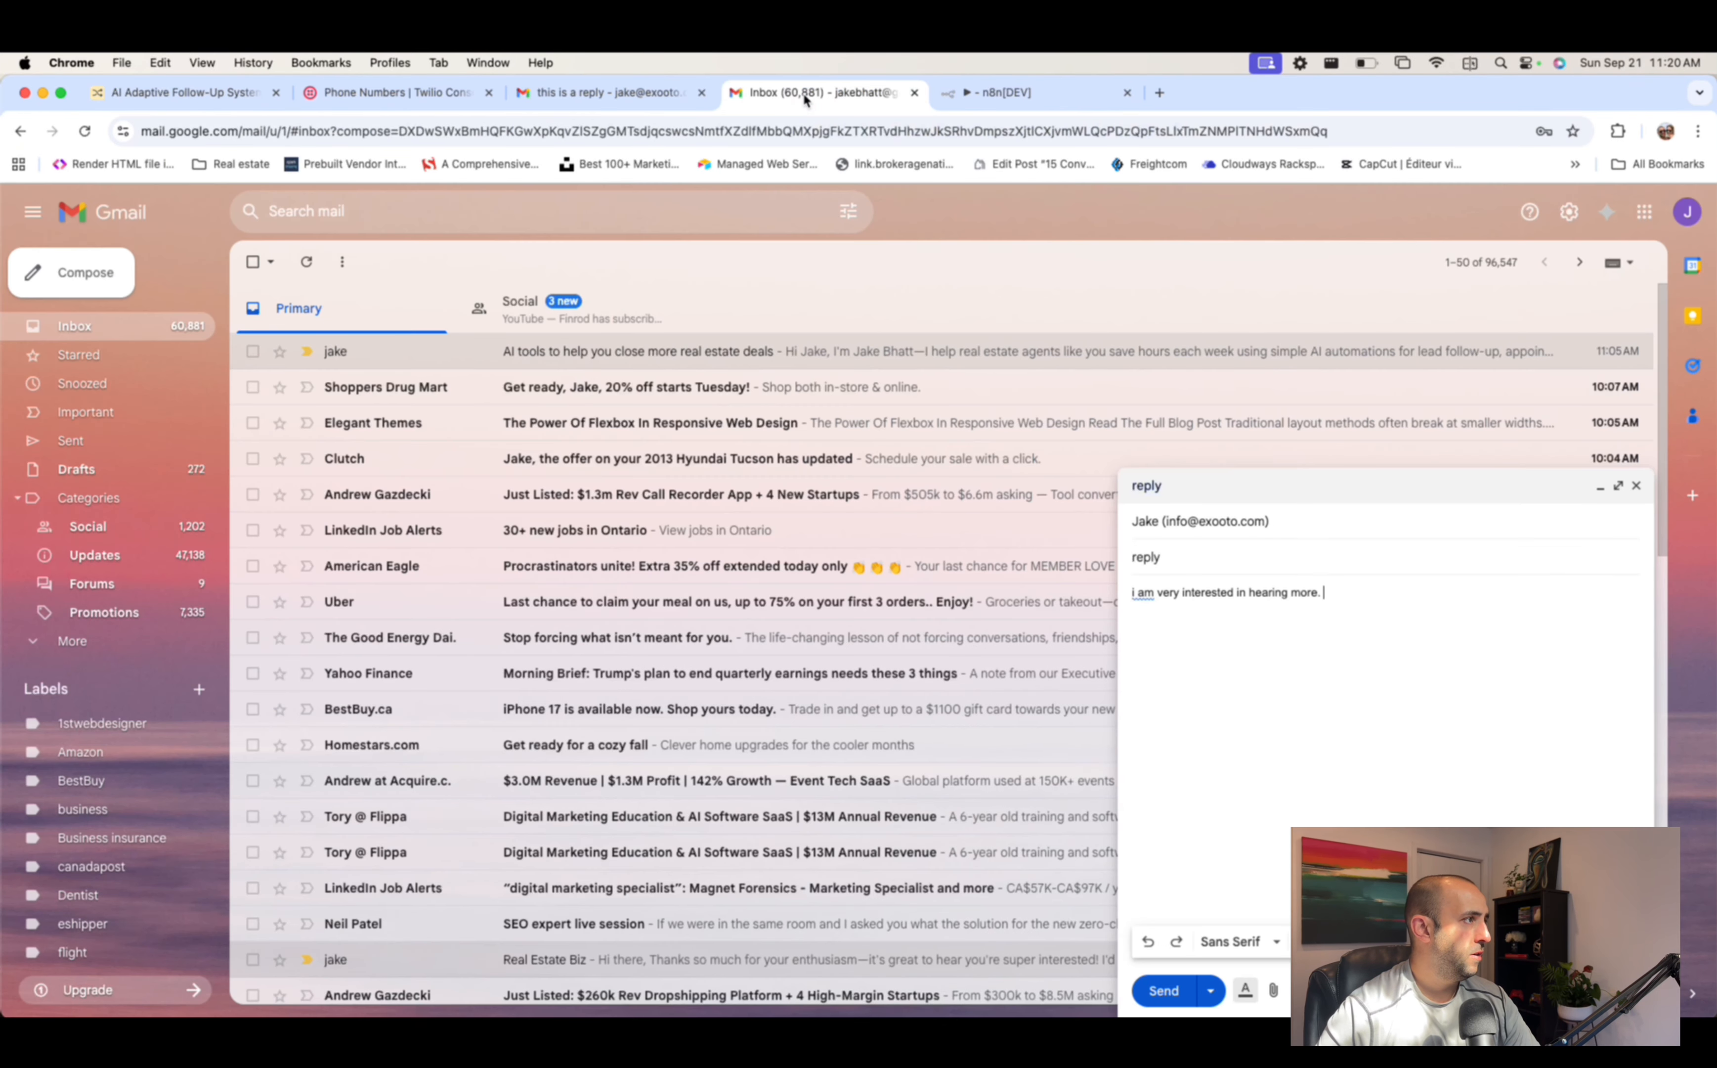
click(987, 100)
drag(916, 622, 703, 622)
key(BackSpace)
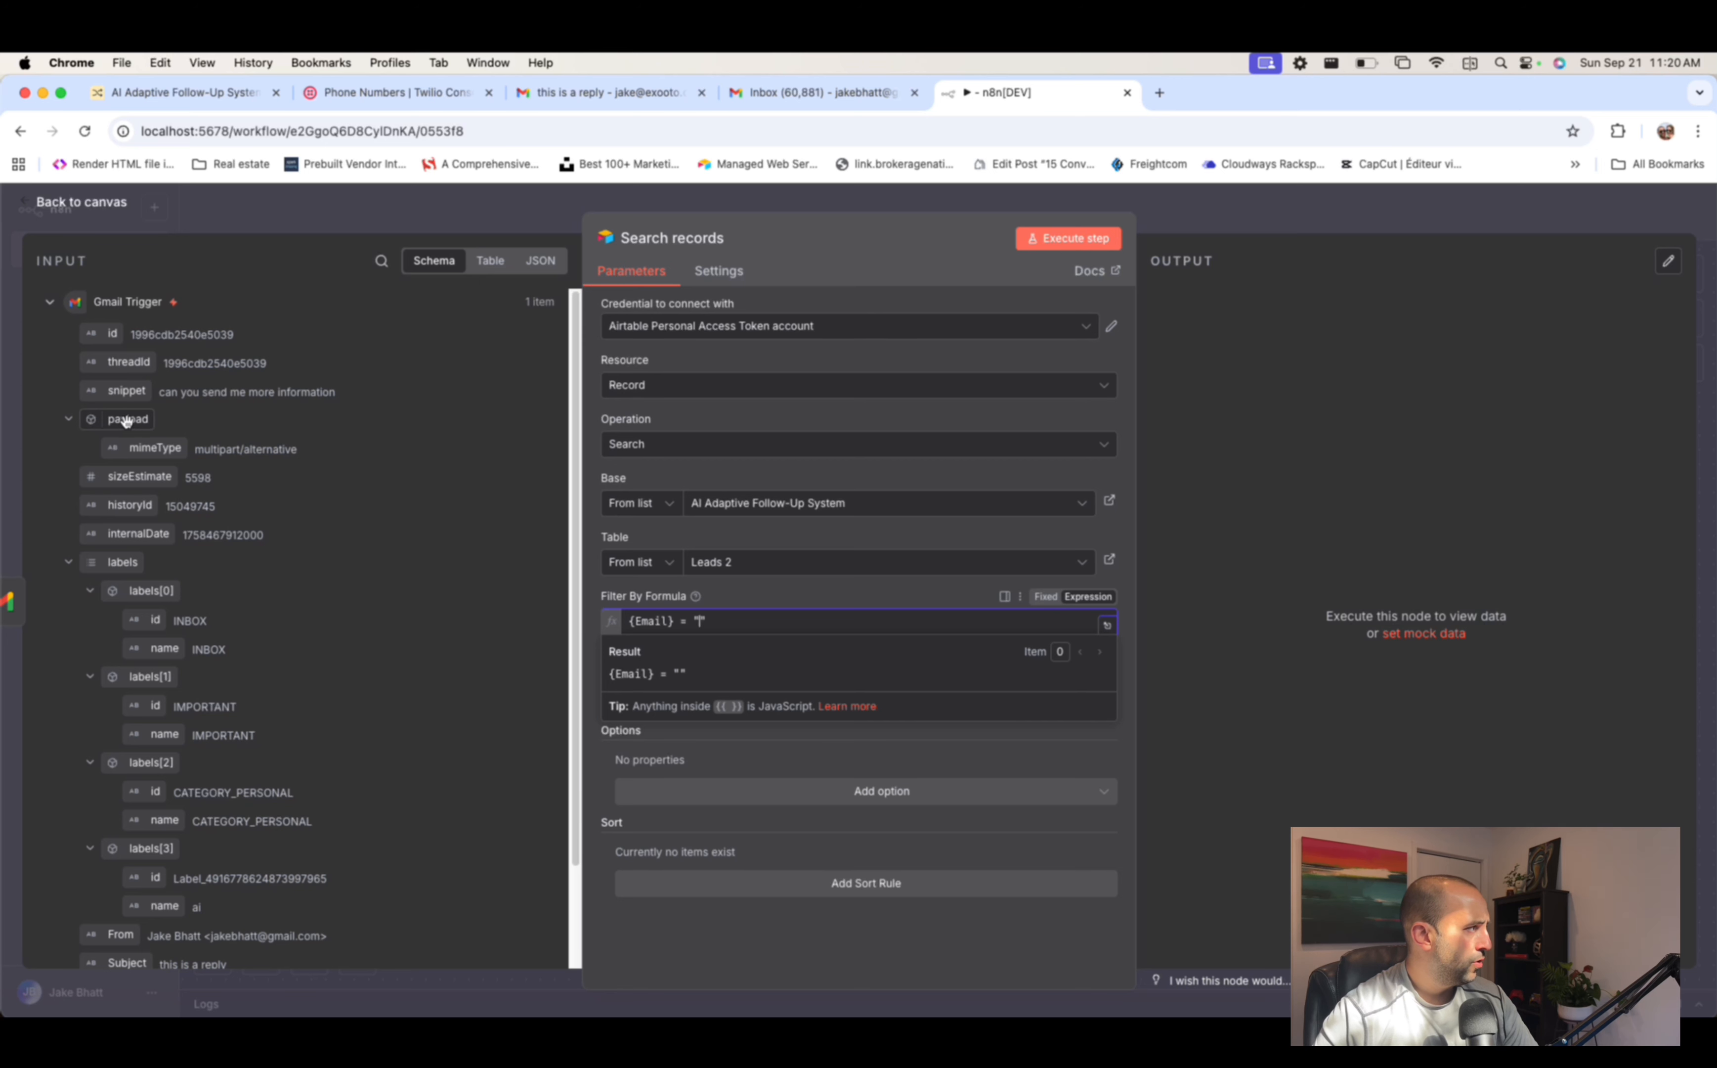
- Drag the trigger's From field into the formula so {Email} is compared with {{ $json.From }}
scroll(127, 416, down, 3)
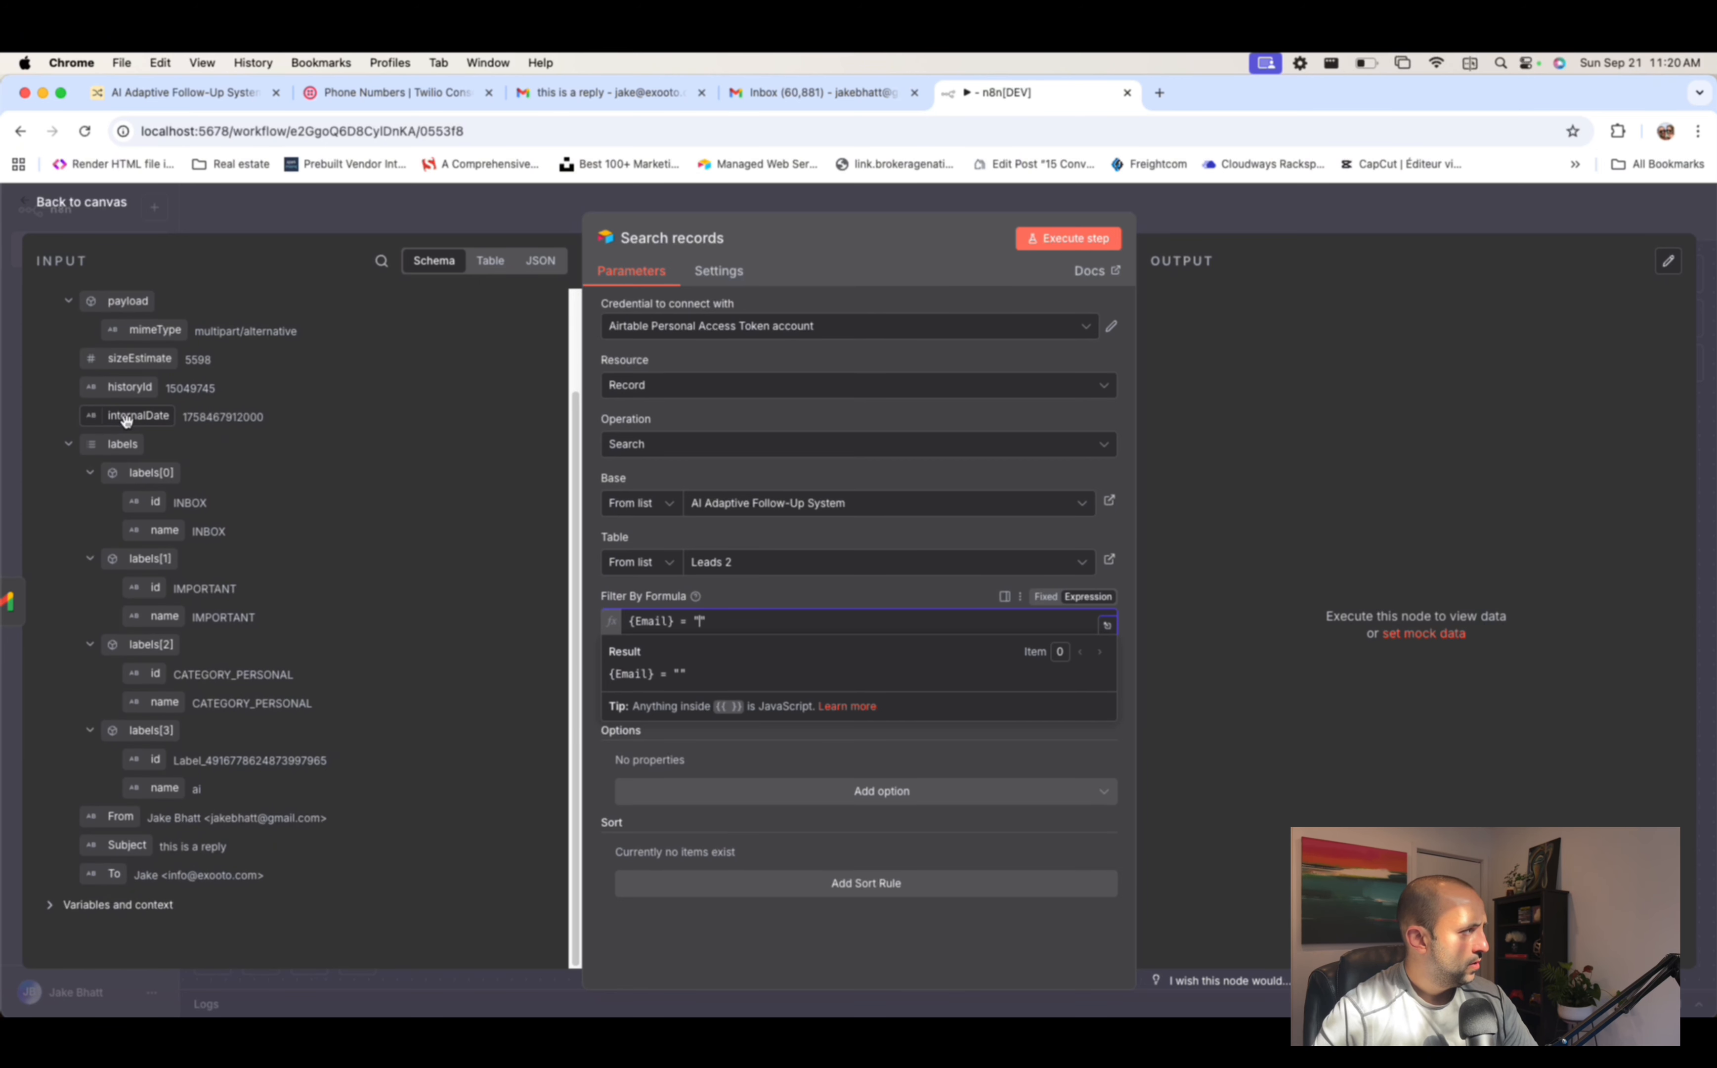
click(69, 445)
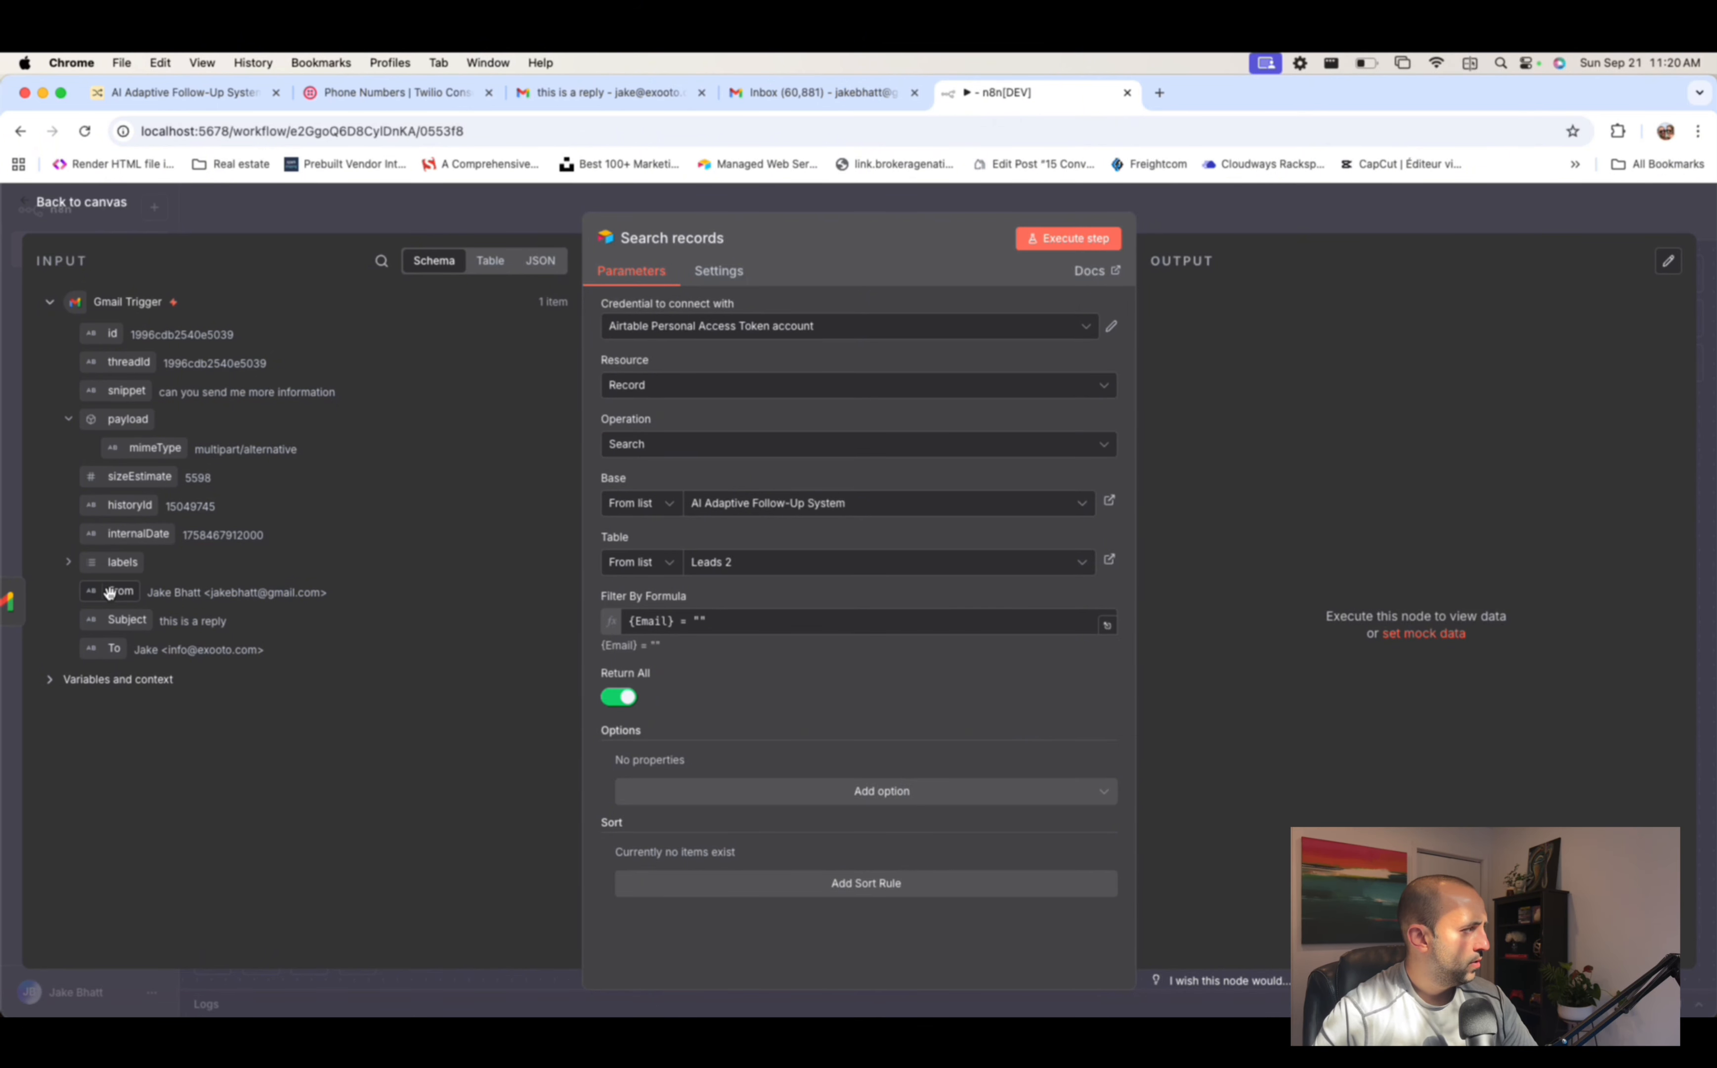
drag(109, 594, 701, 623)
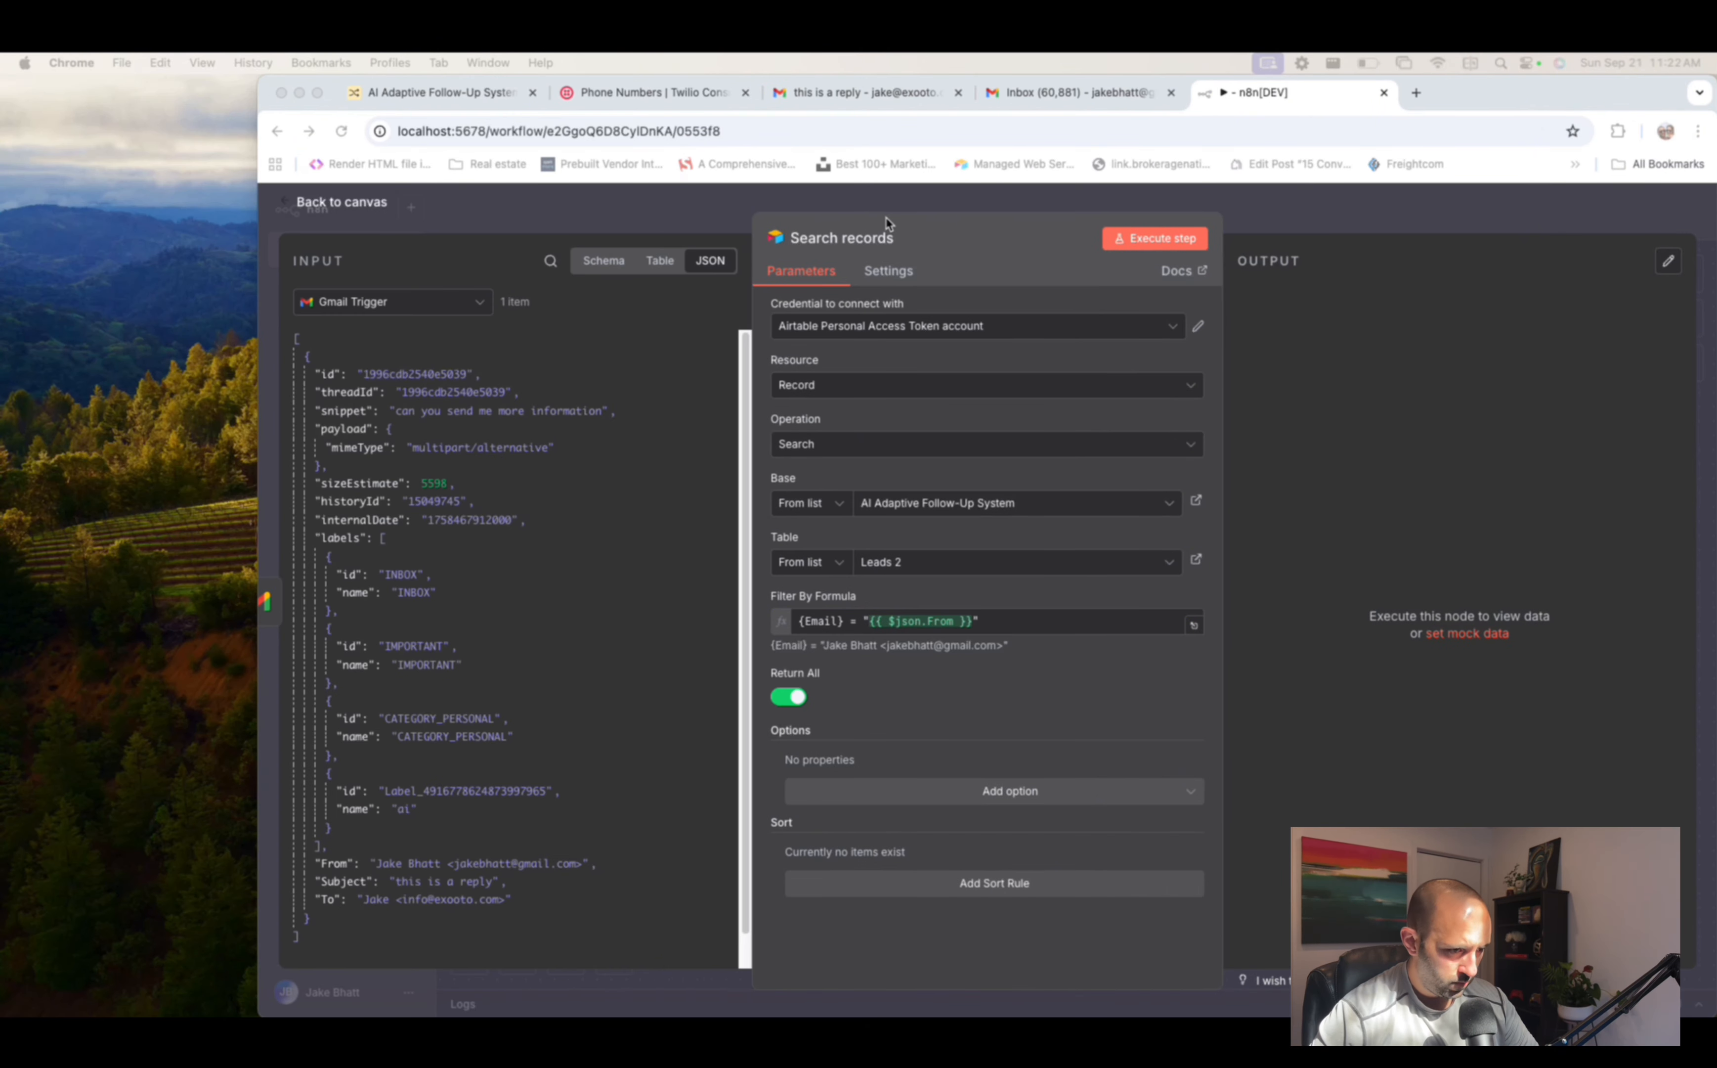
click(1342, 219)
- Turn off the Gmail Trigger's simplified output and fetch a fresh test email with full data
click(1342, 218)
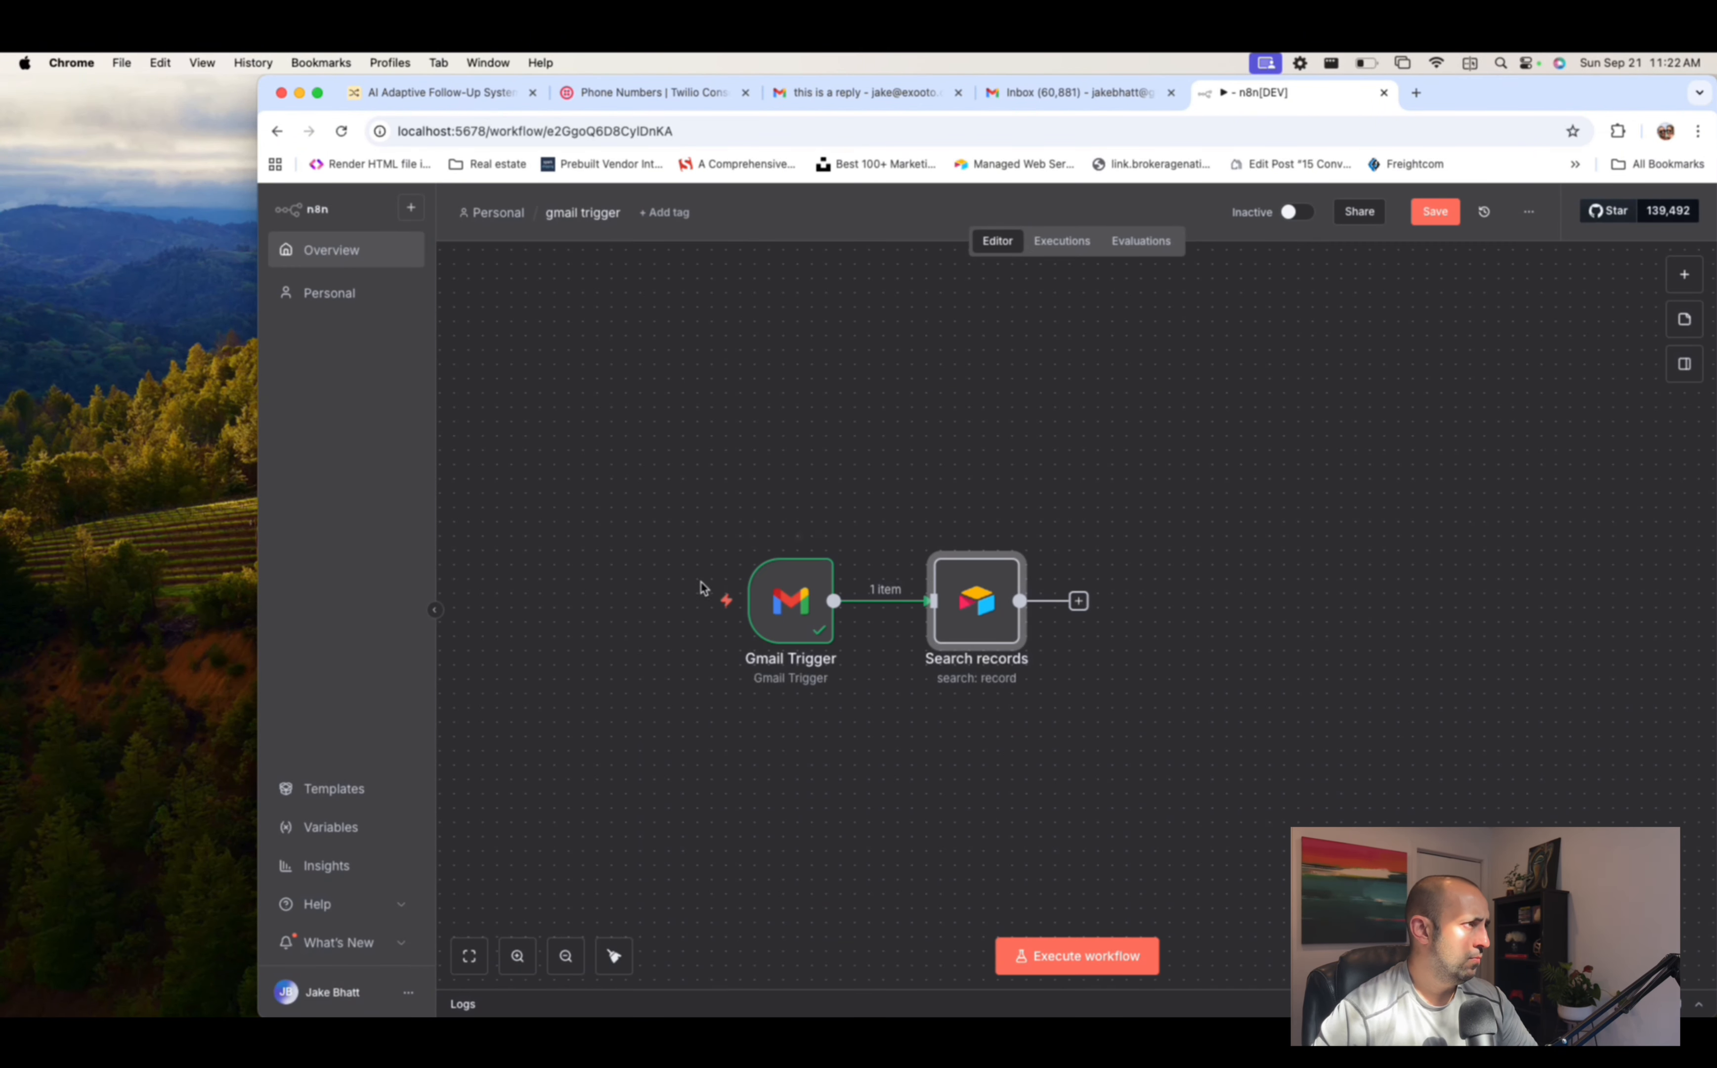
double_click(785, 612)
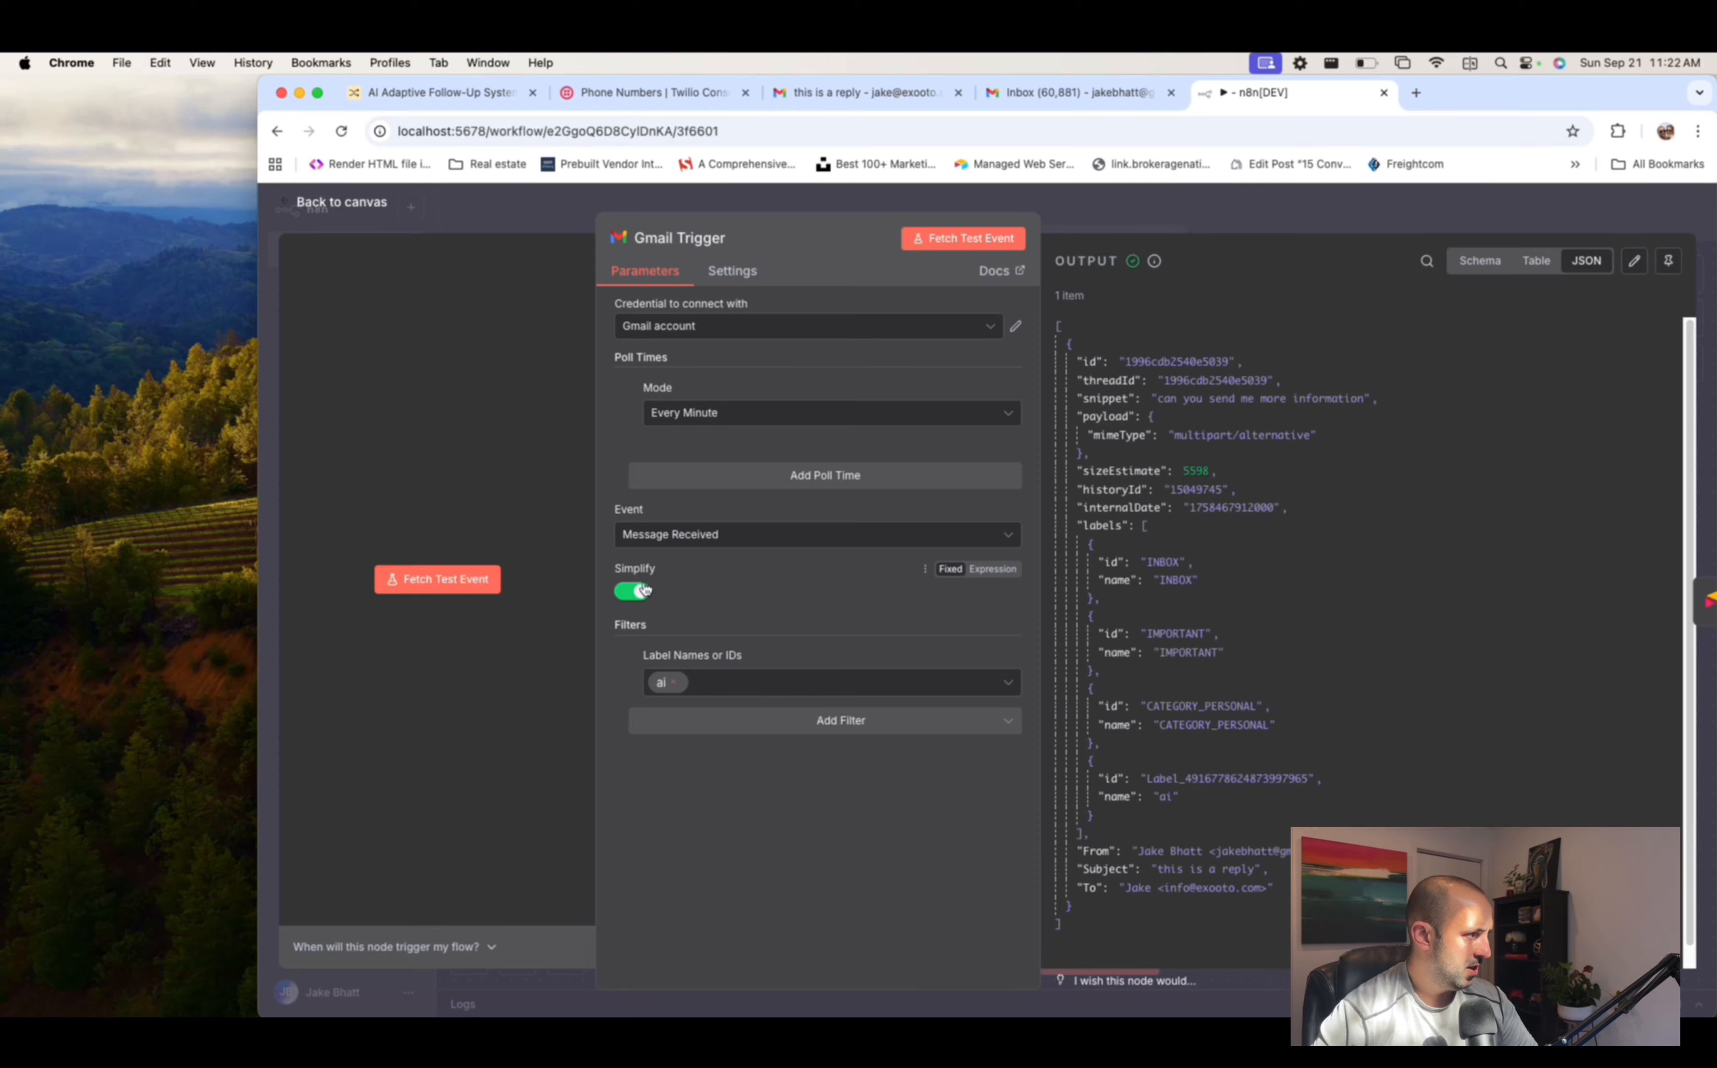
click(644, 588)
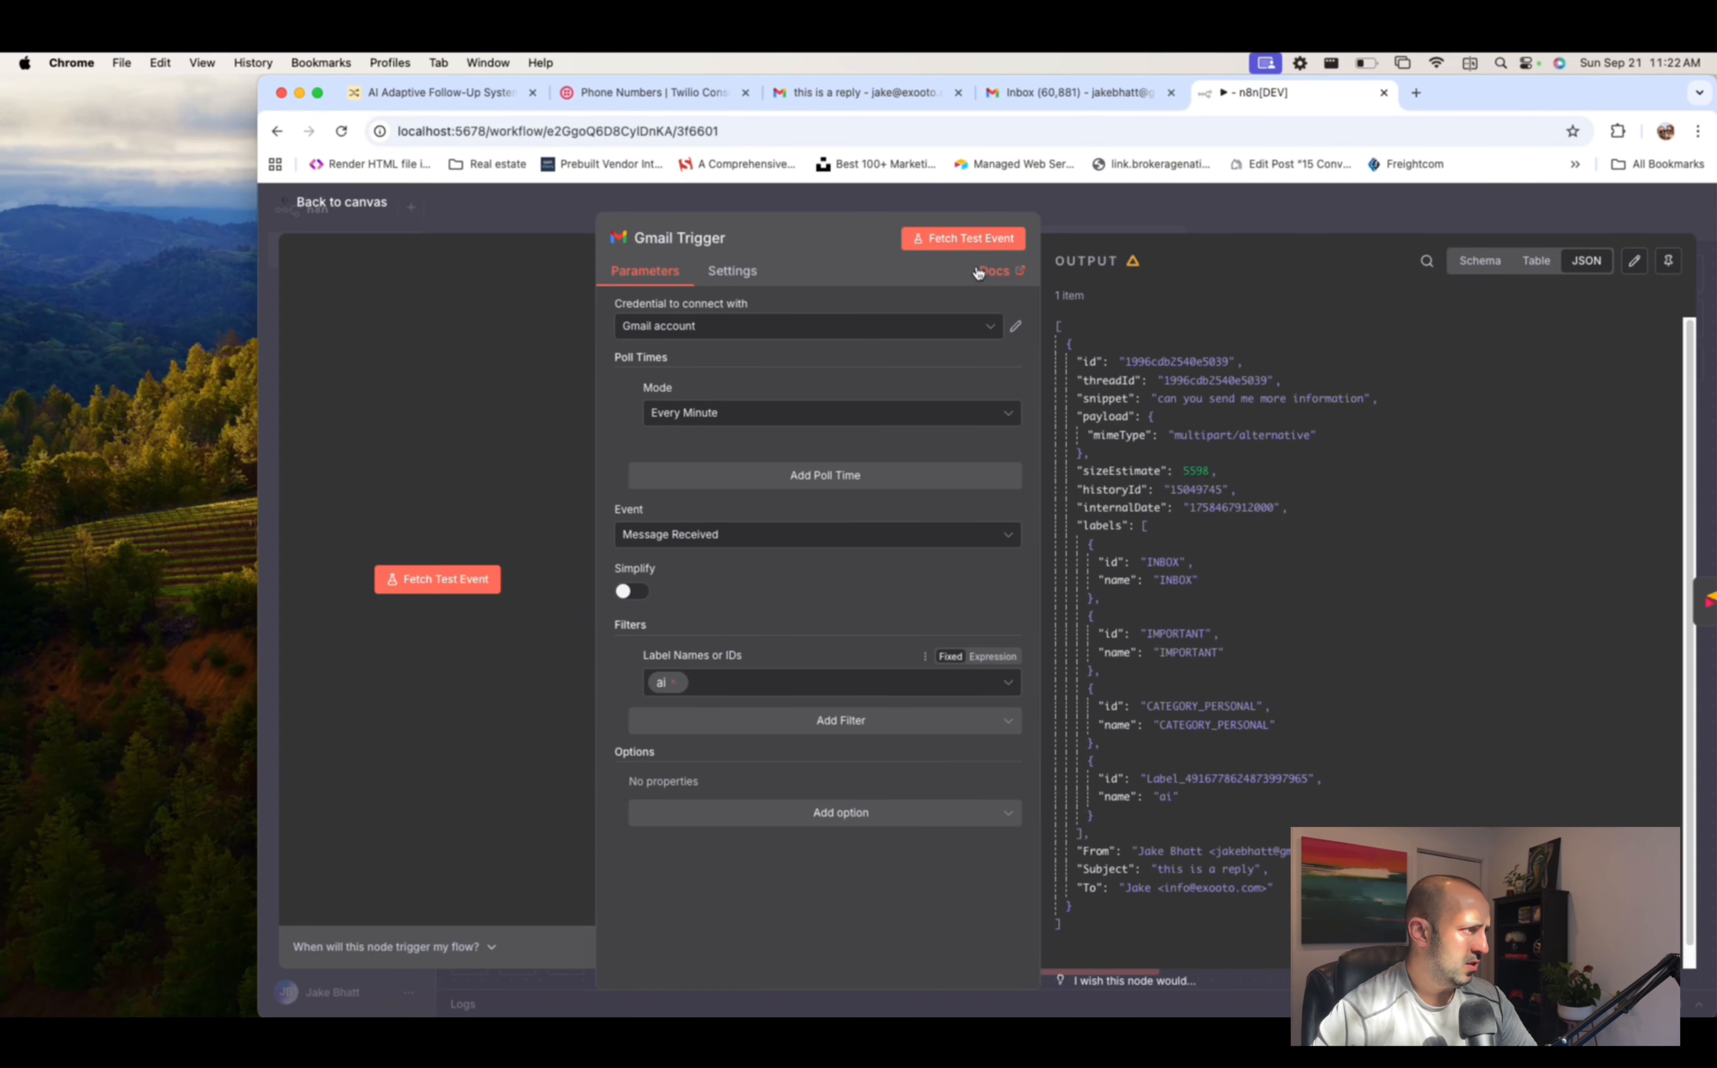
click(970, 238)
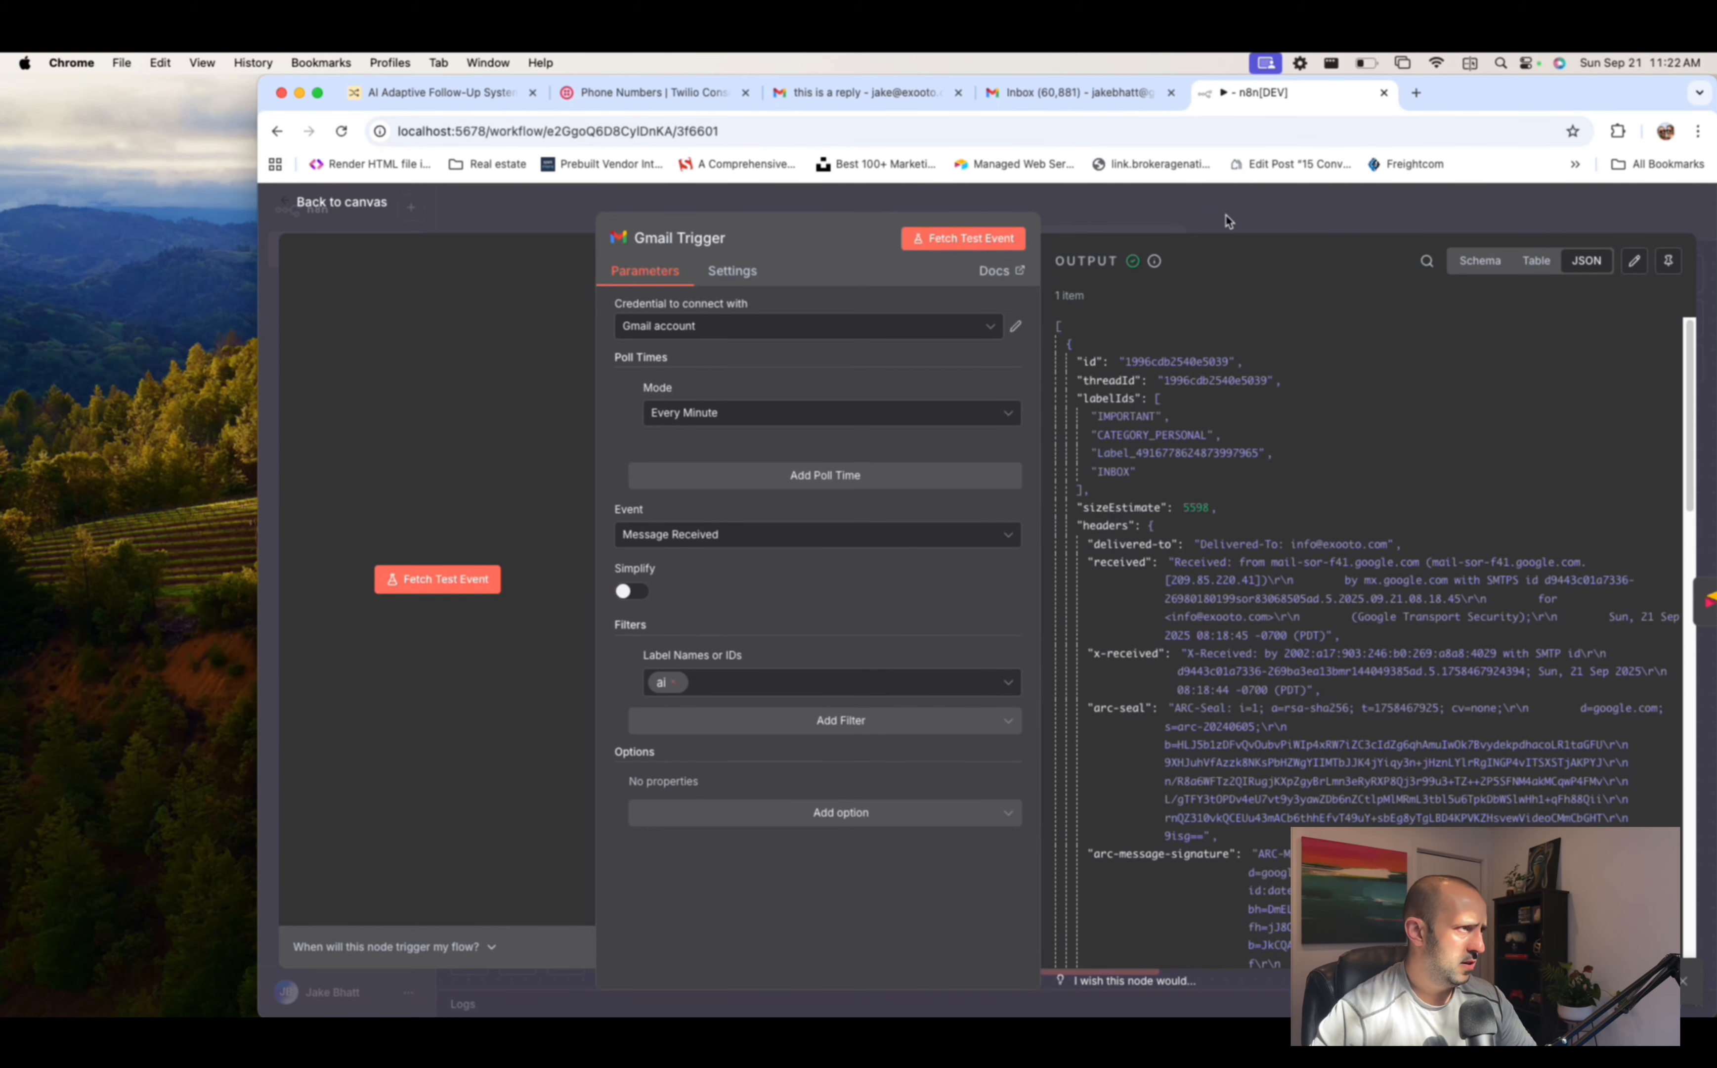
click(1229, 221)
- Replace the formula's From expression with the sender address {{ $json.from.value[0].address }}
double_click(976, 597)
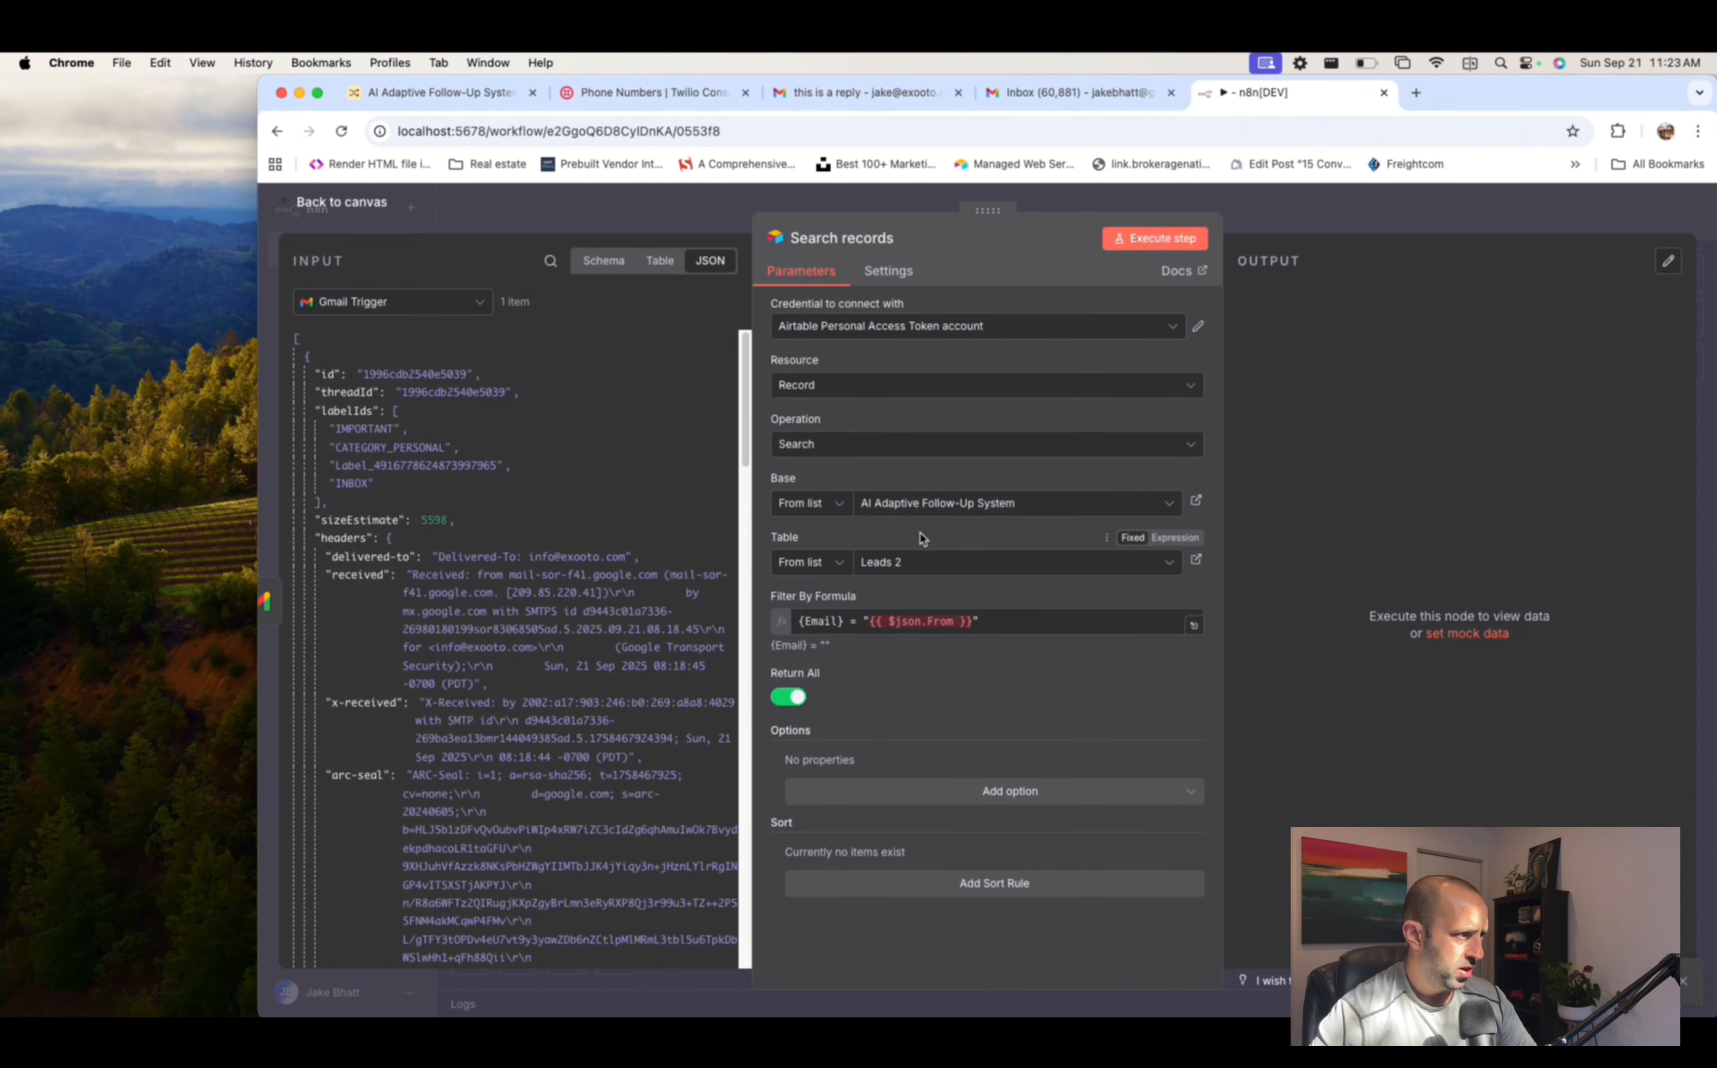
click(869, 623)
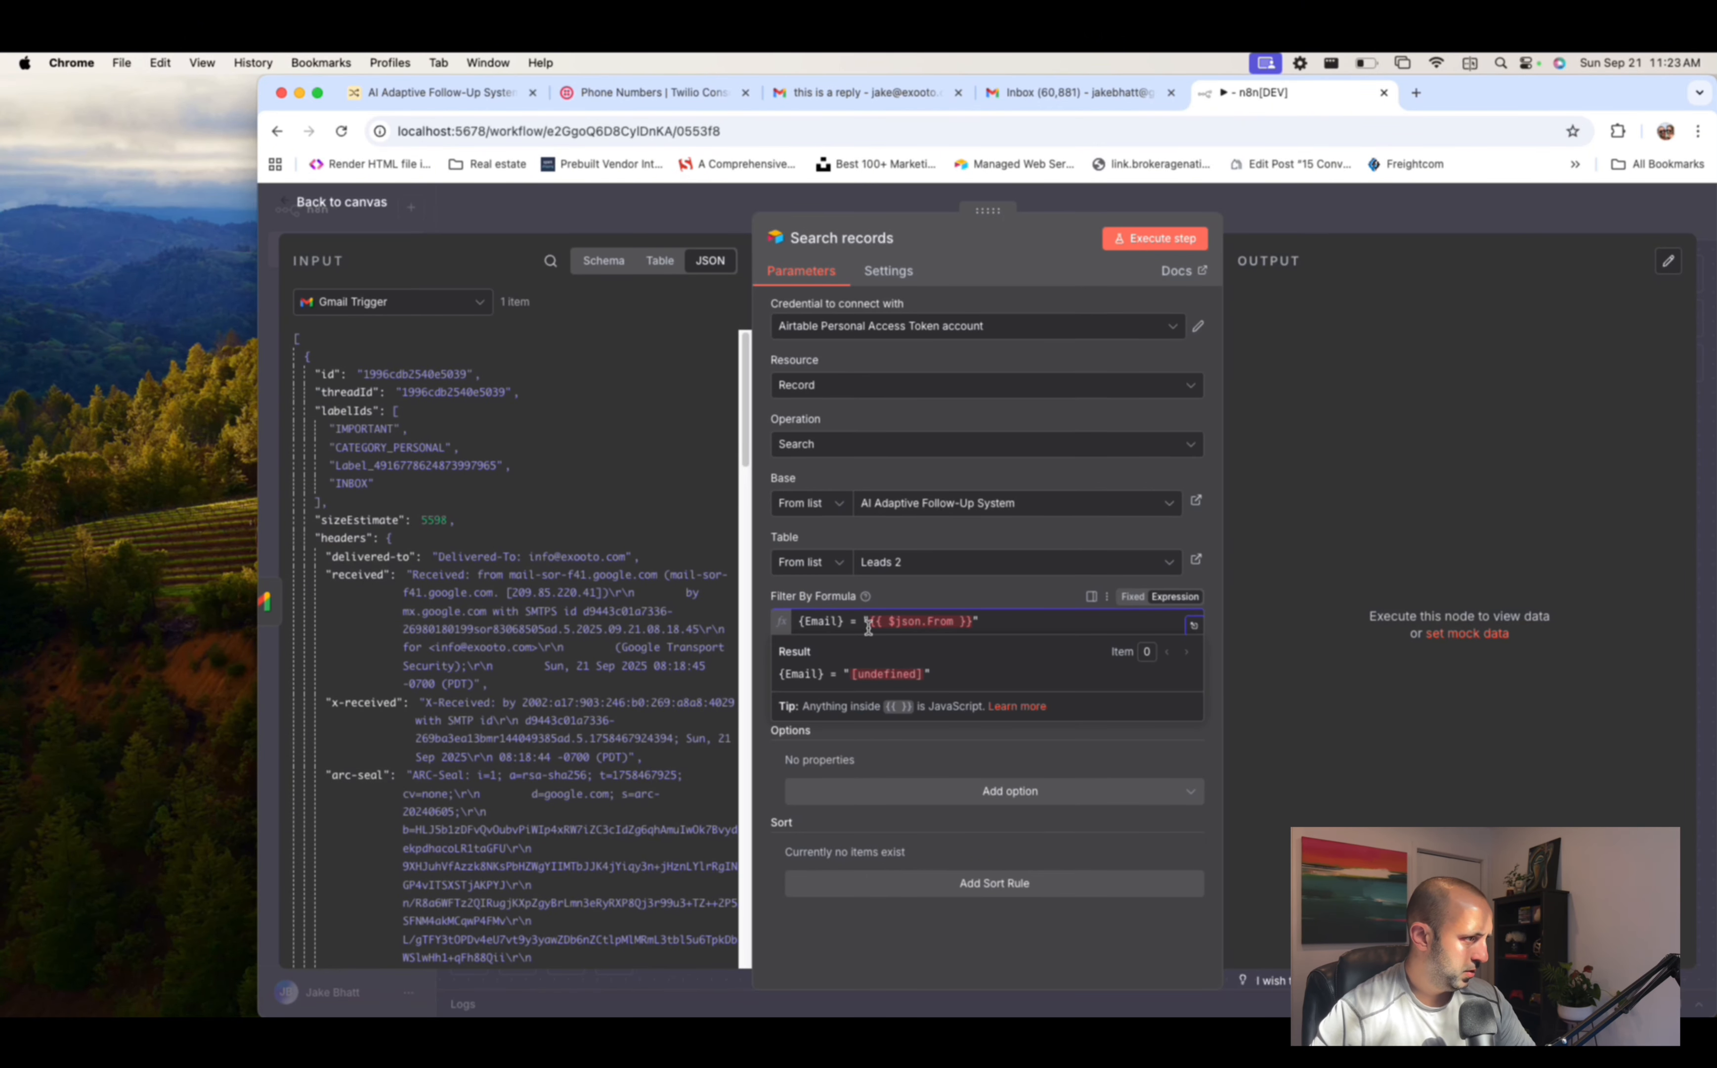
double_click(888, 627)
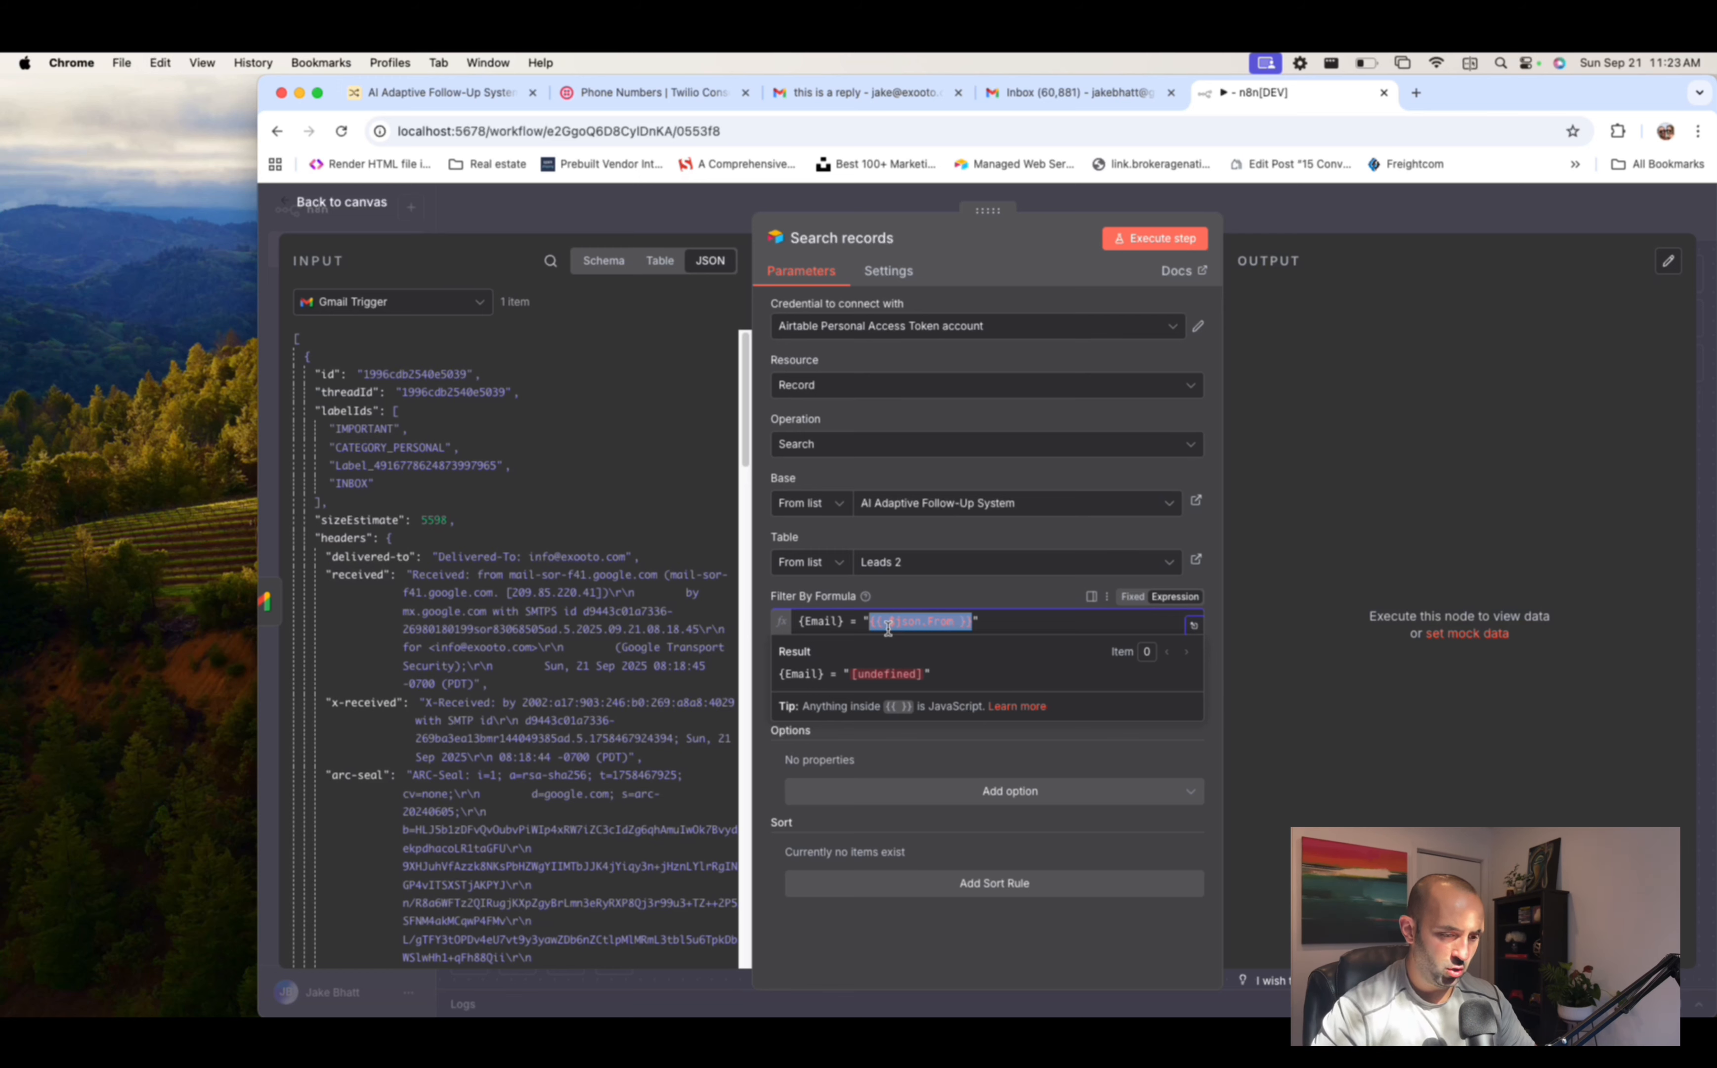
key(BackSpace)
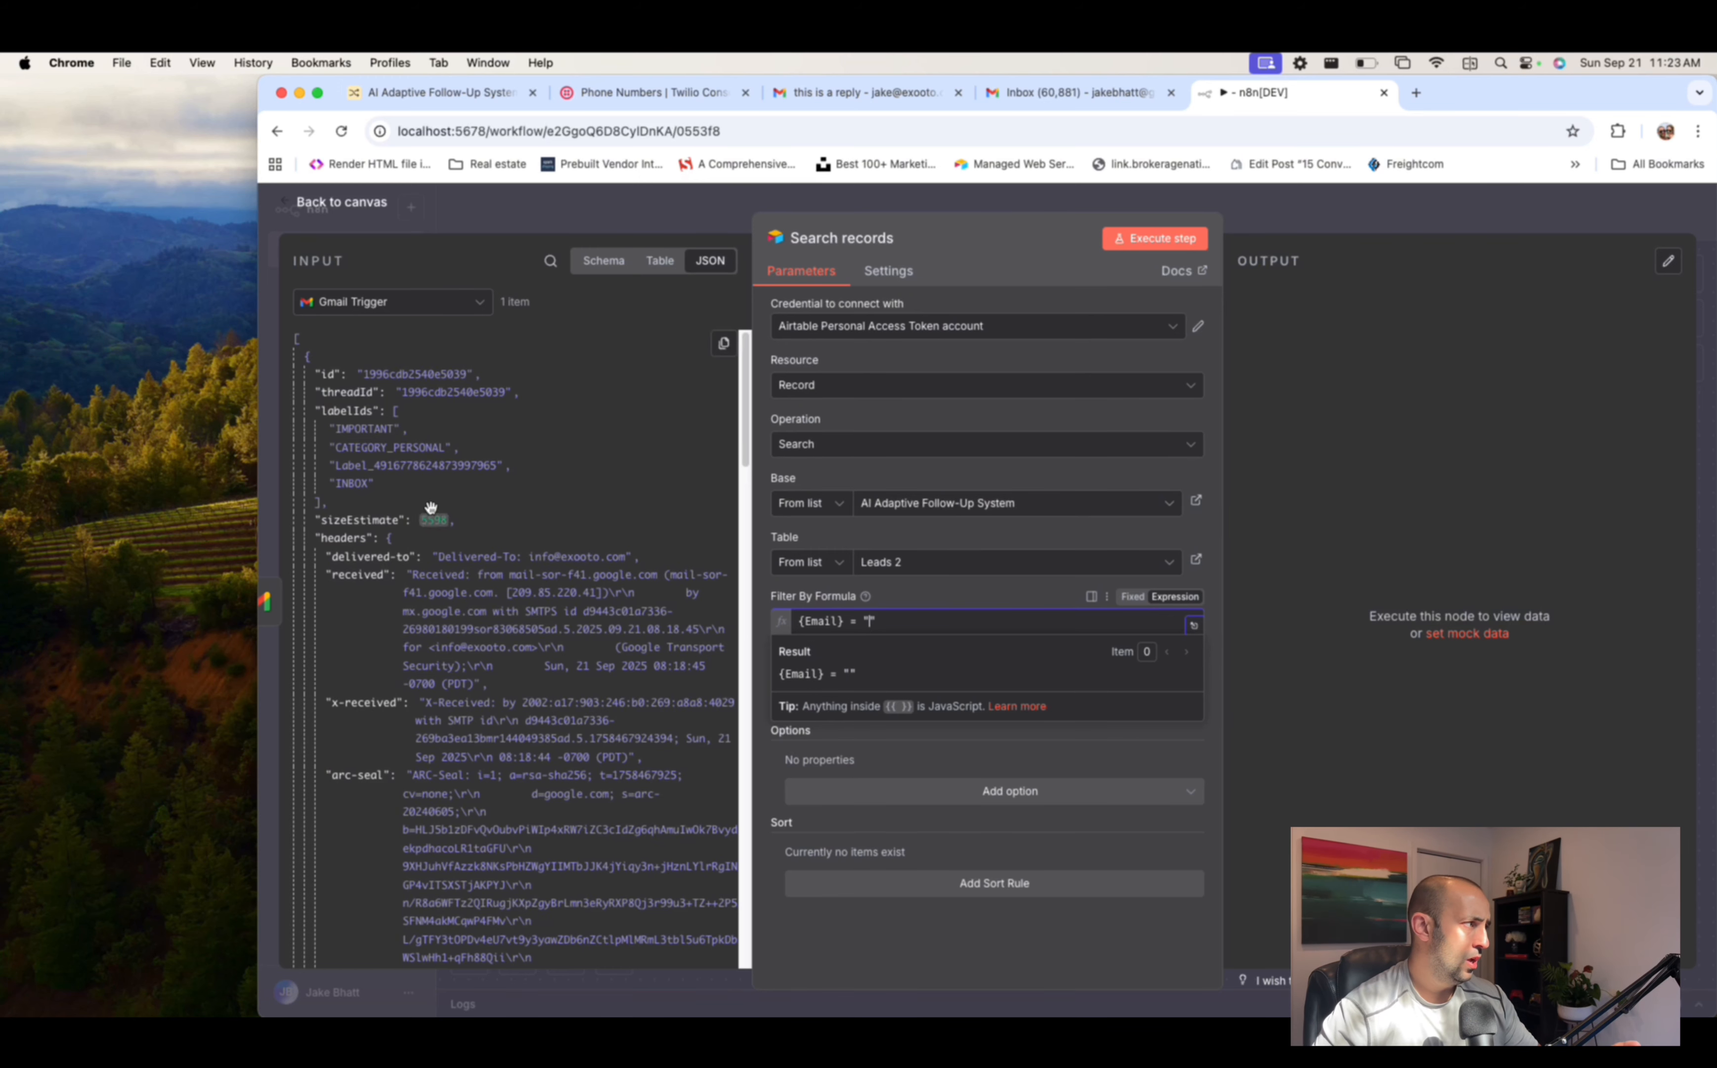
scroll(430, 495, down, 2)
scroll(430, 460, down, 10)
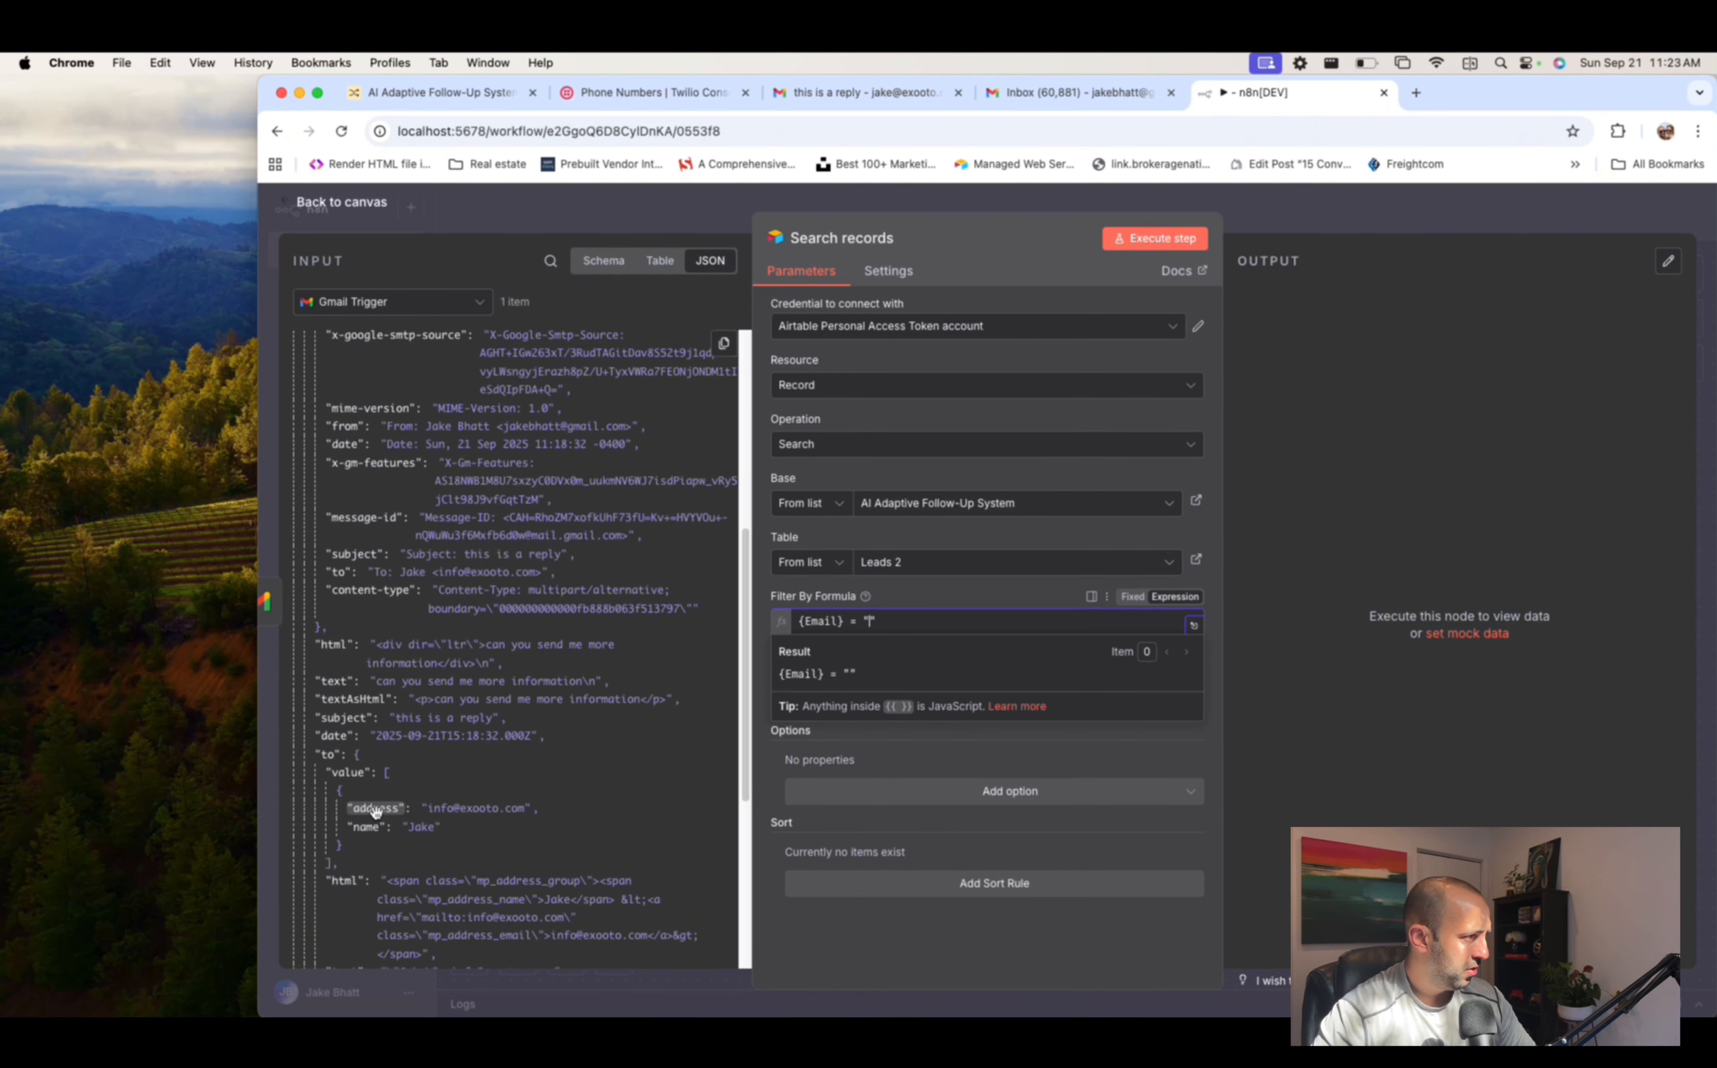
scroll(412, 715, up, 10)
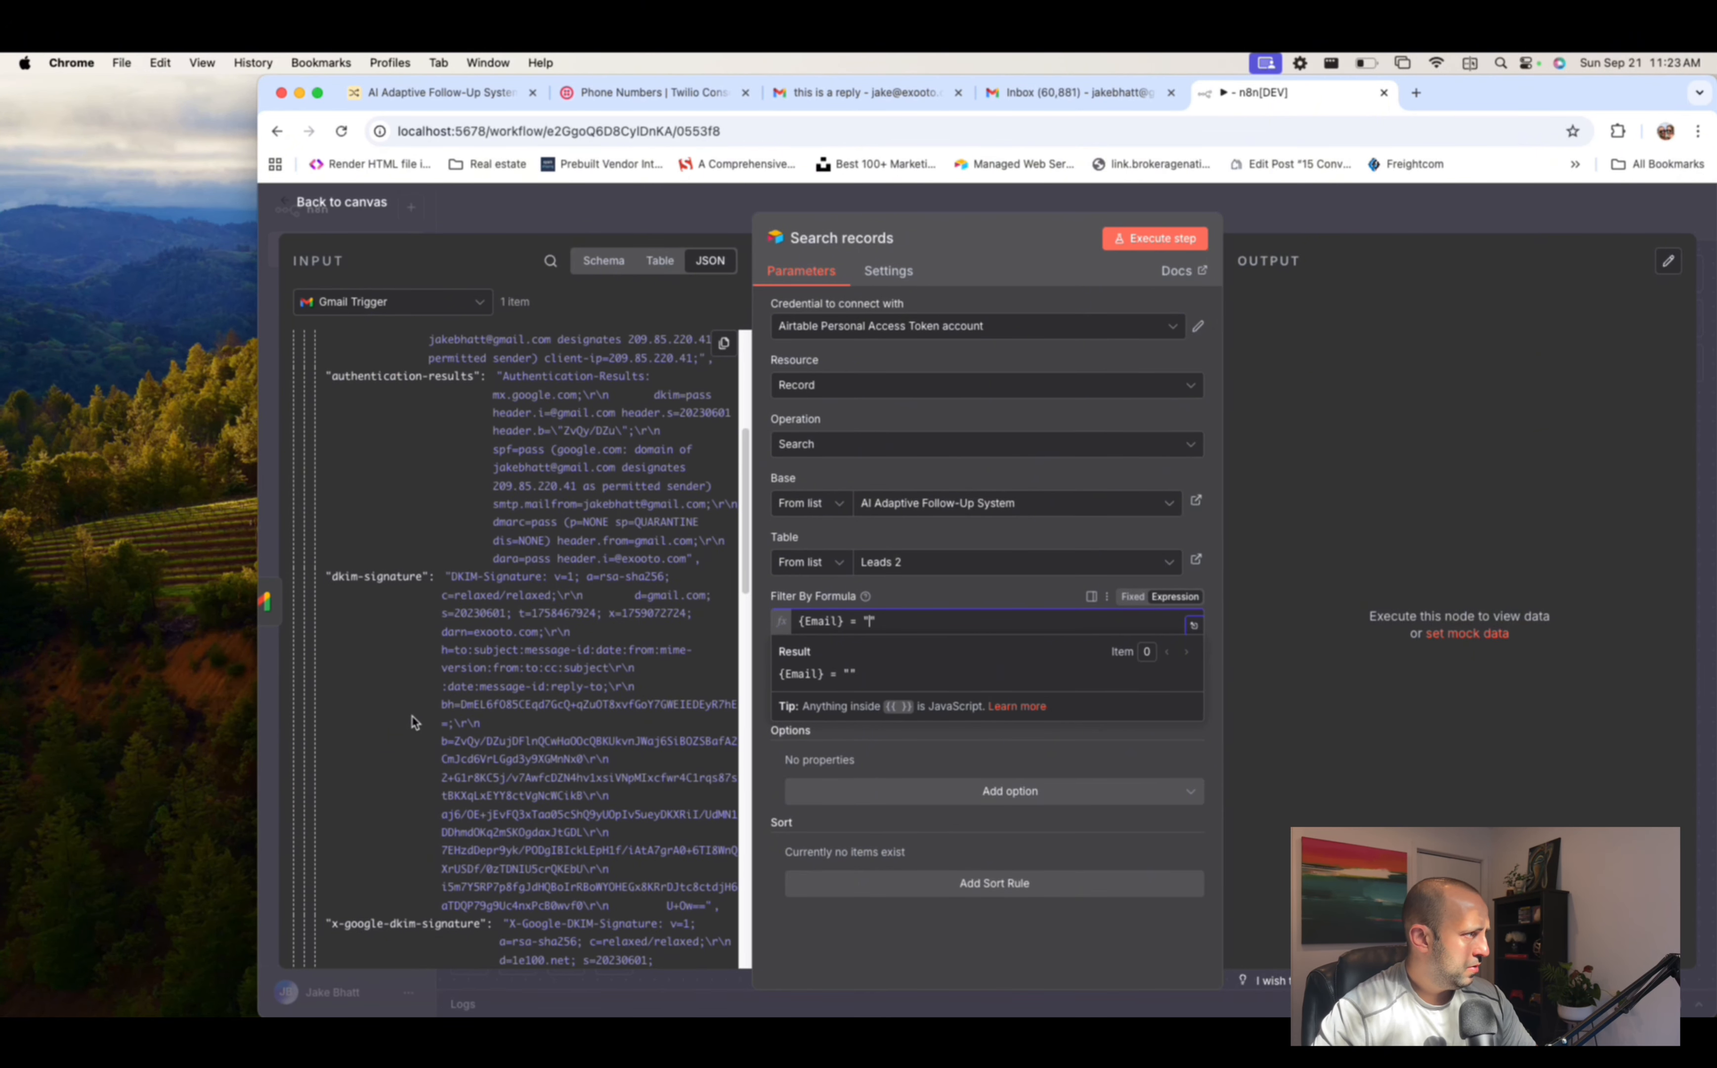
scroll(412, 716, up, 2)
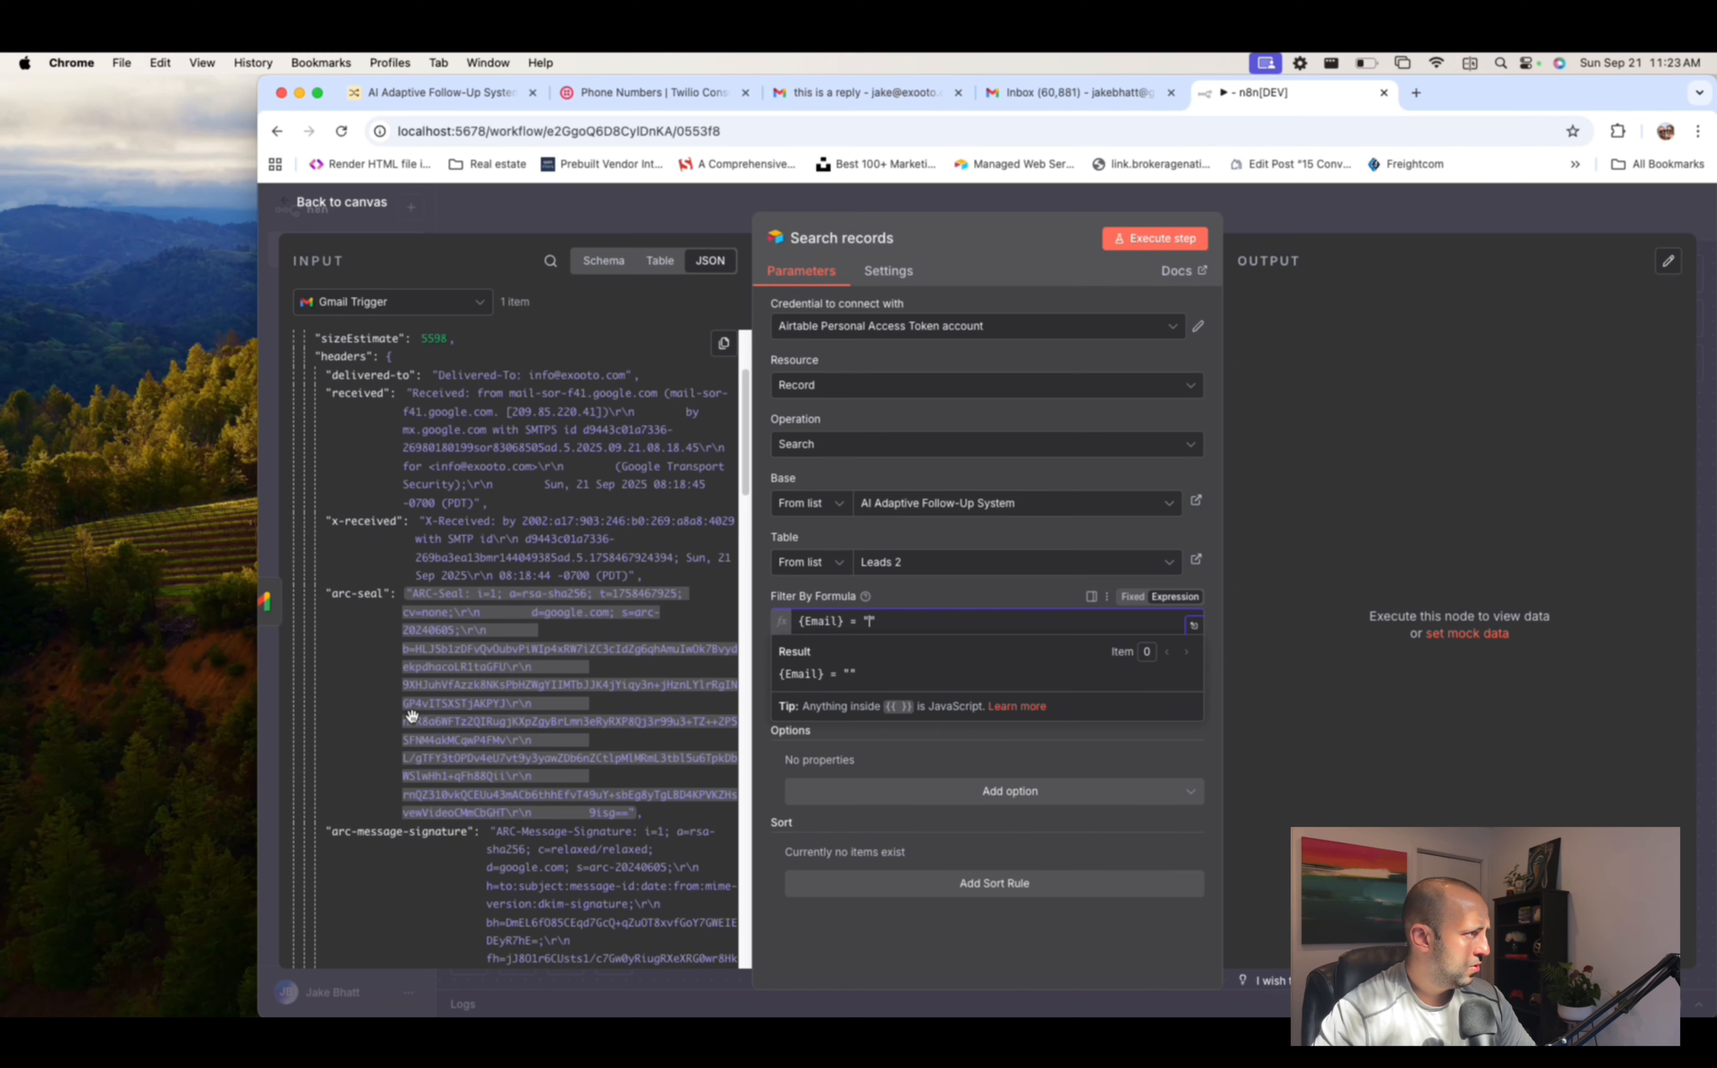
scroll(412, 715, down, 10)
scroll(415, 721, down, 15)
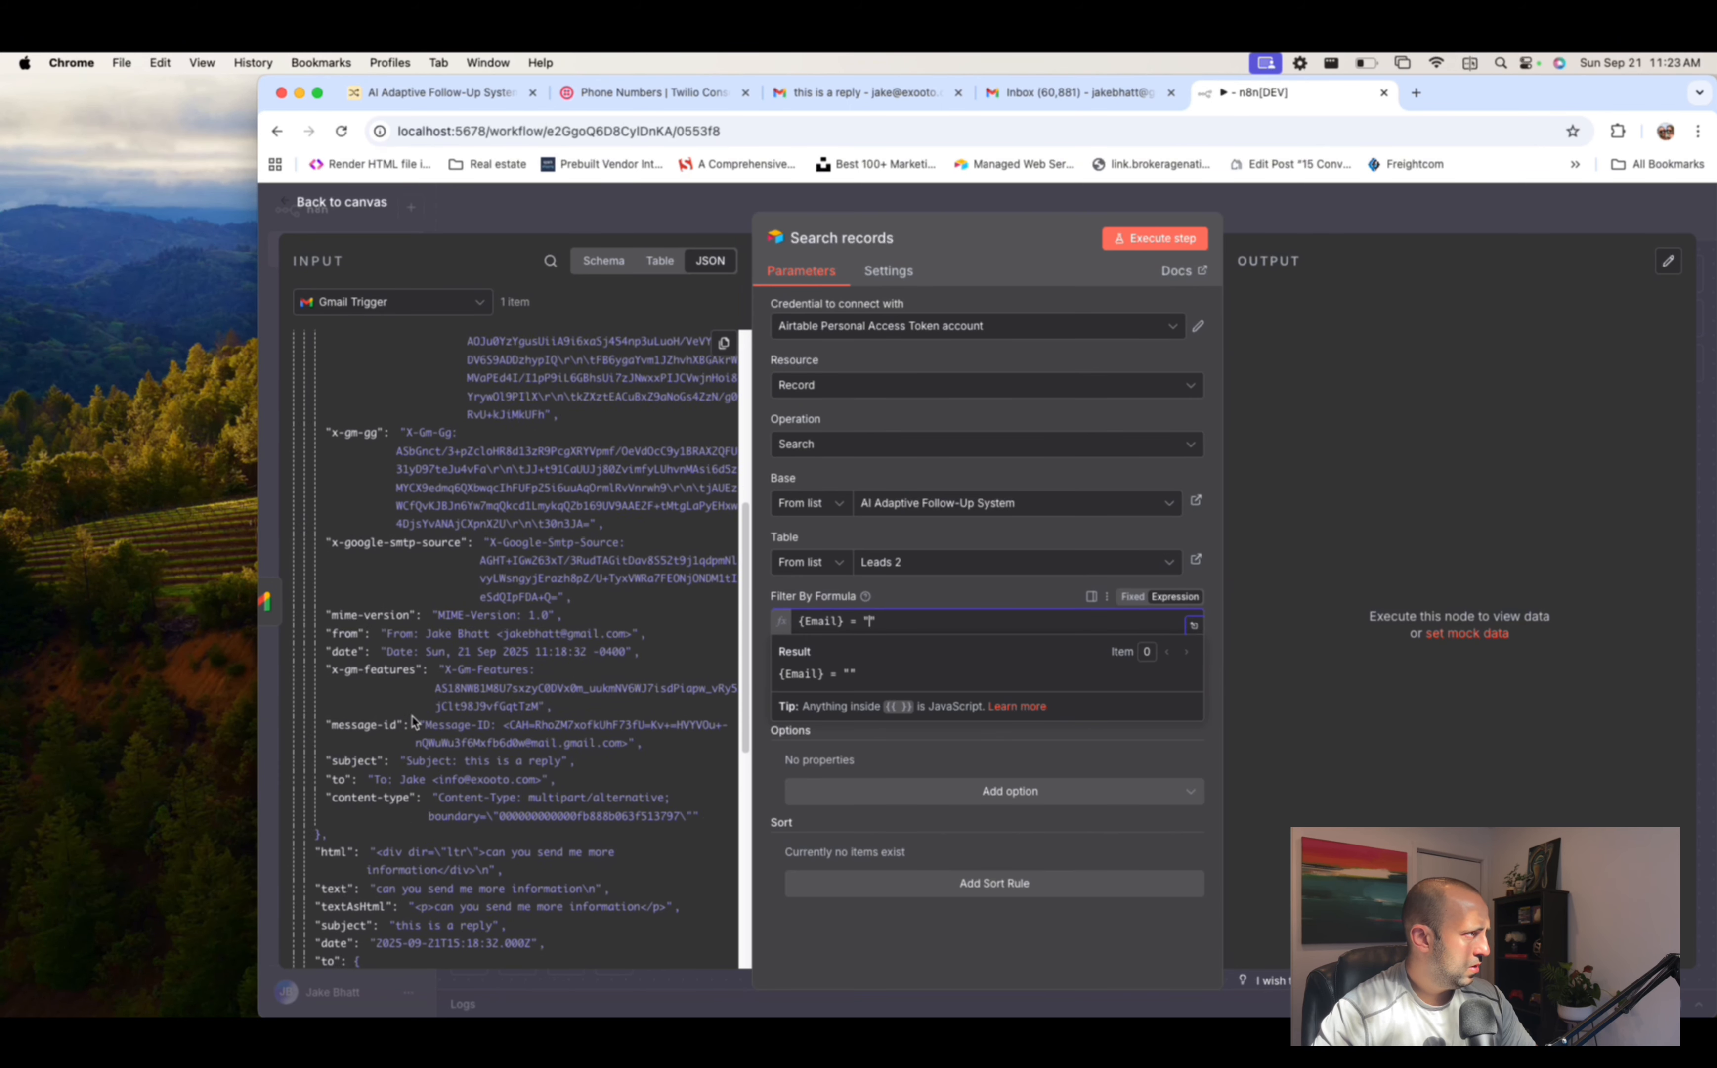
scroll(415, 722, down, 1)
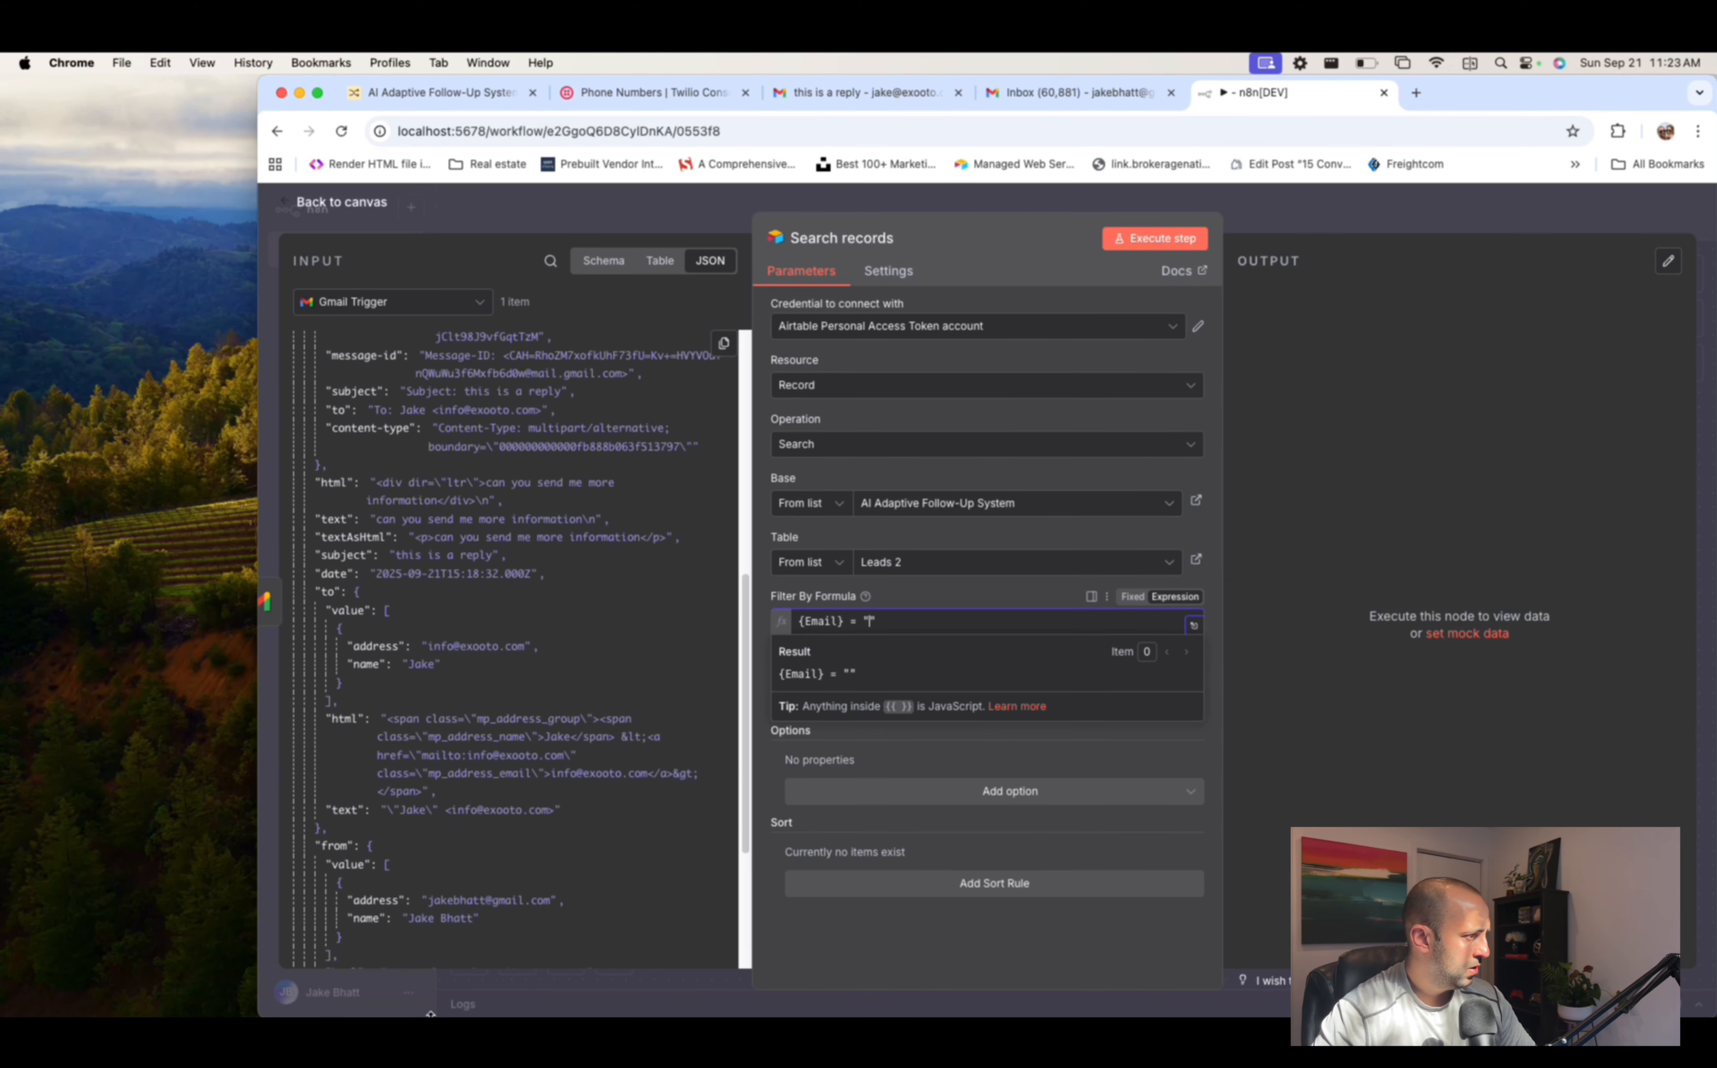
drag(465, 903, 870, 624)
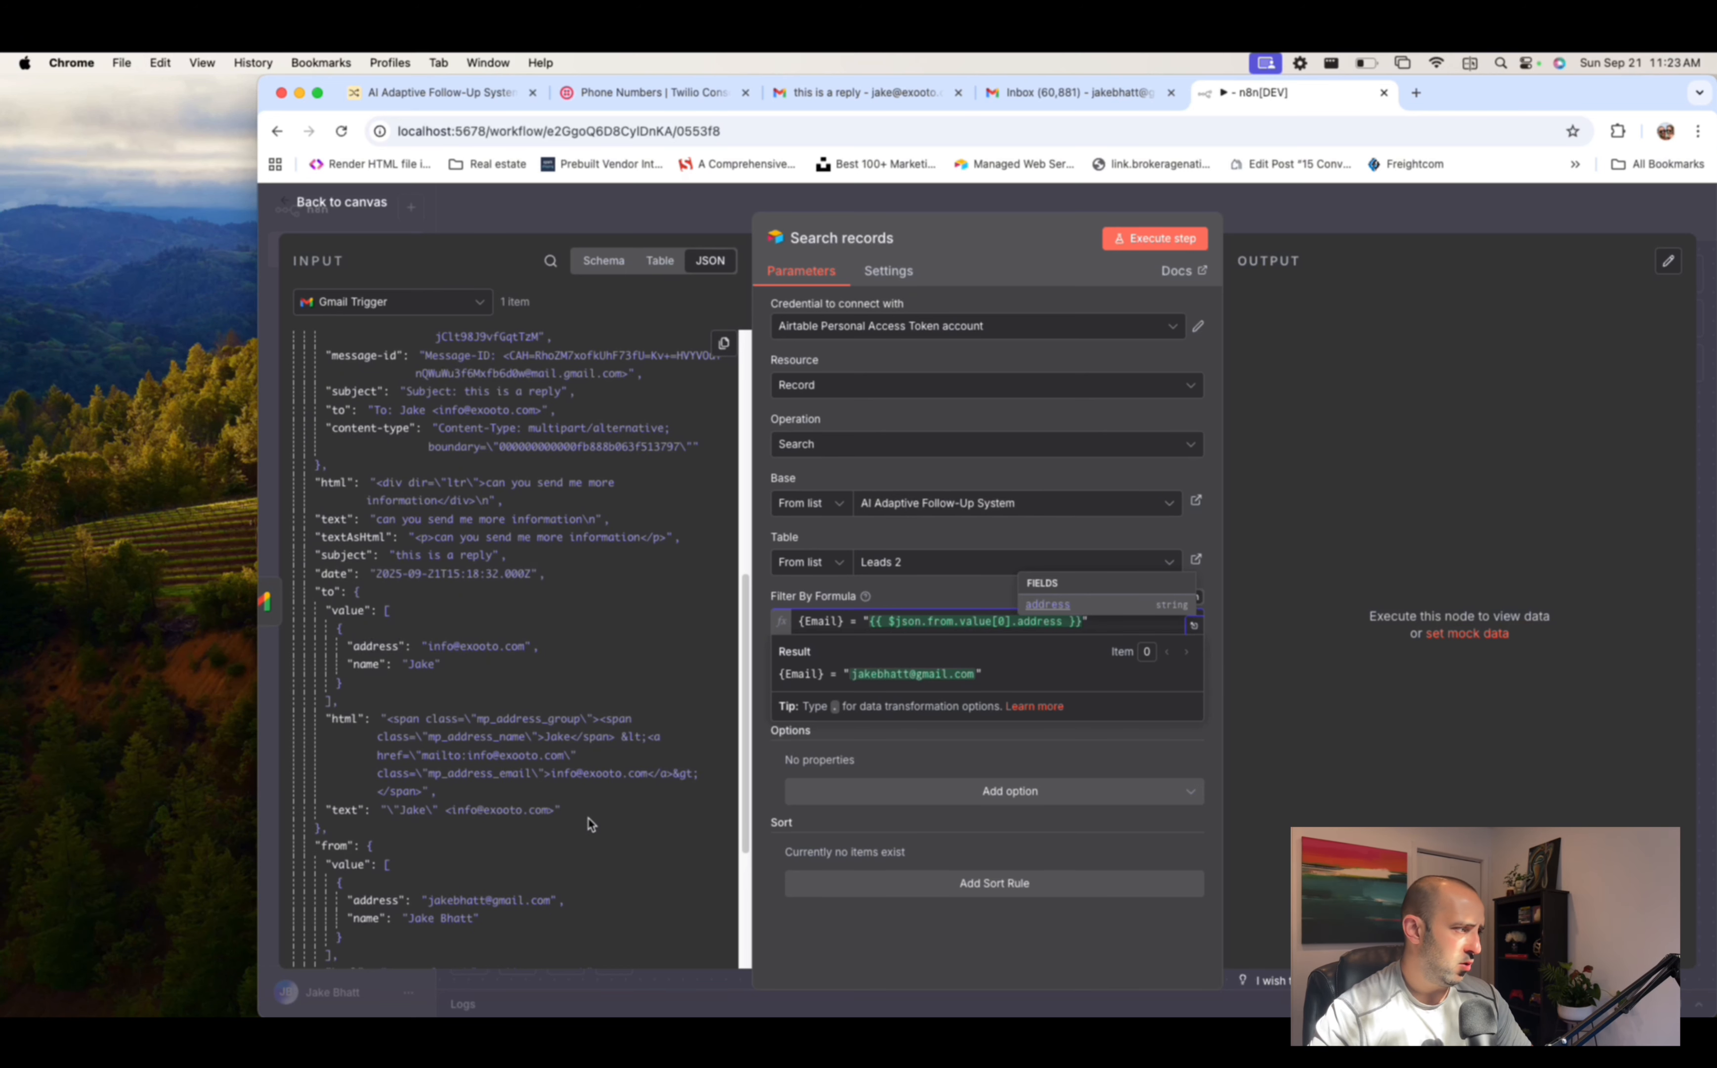
- Run the search to return the matching Leads 2 lead, compare it with Airtable, and return to the canvas
click(1183, 240)
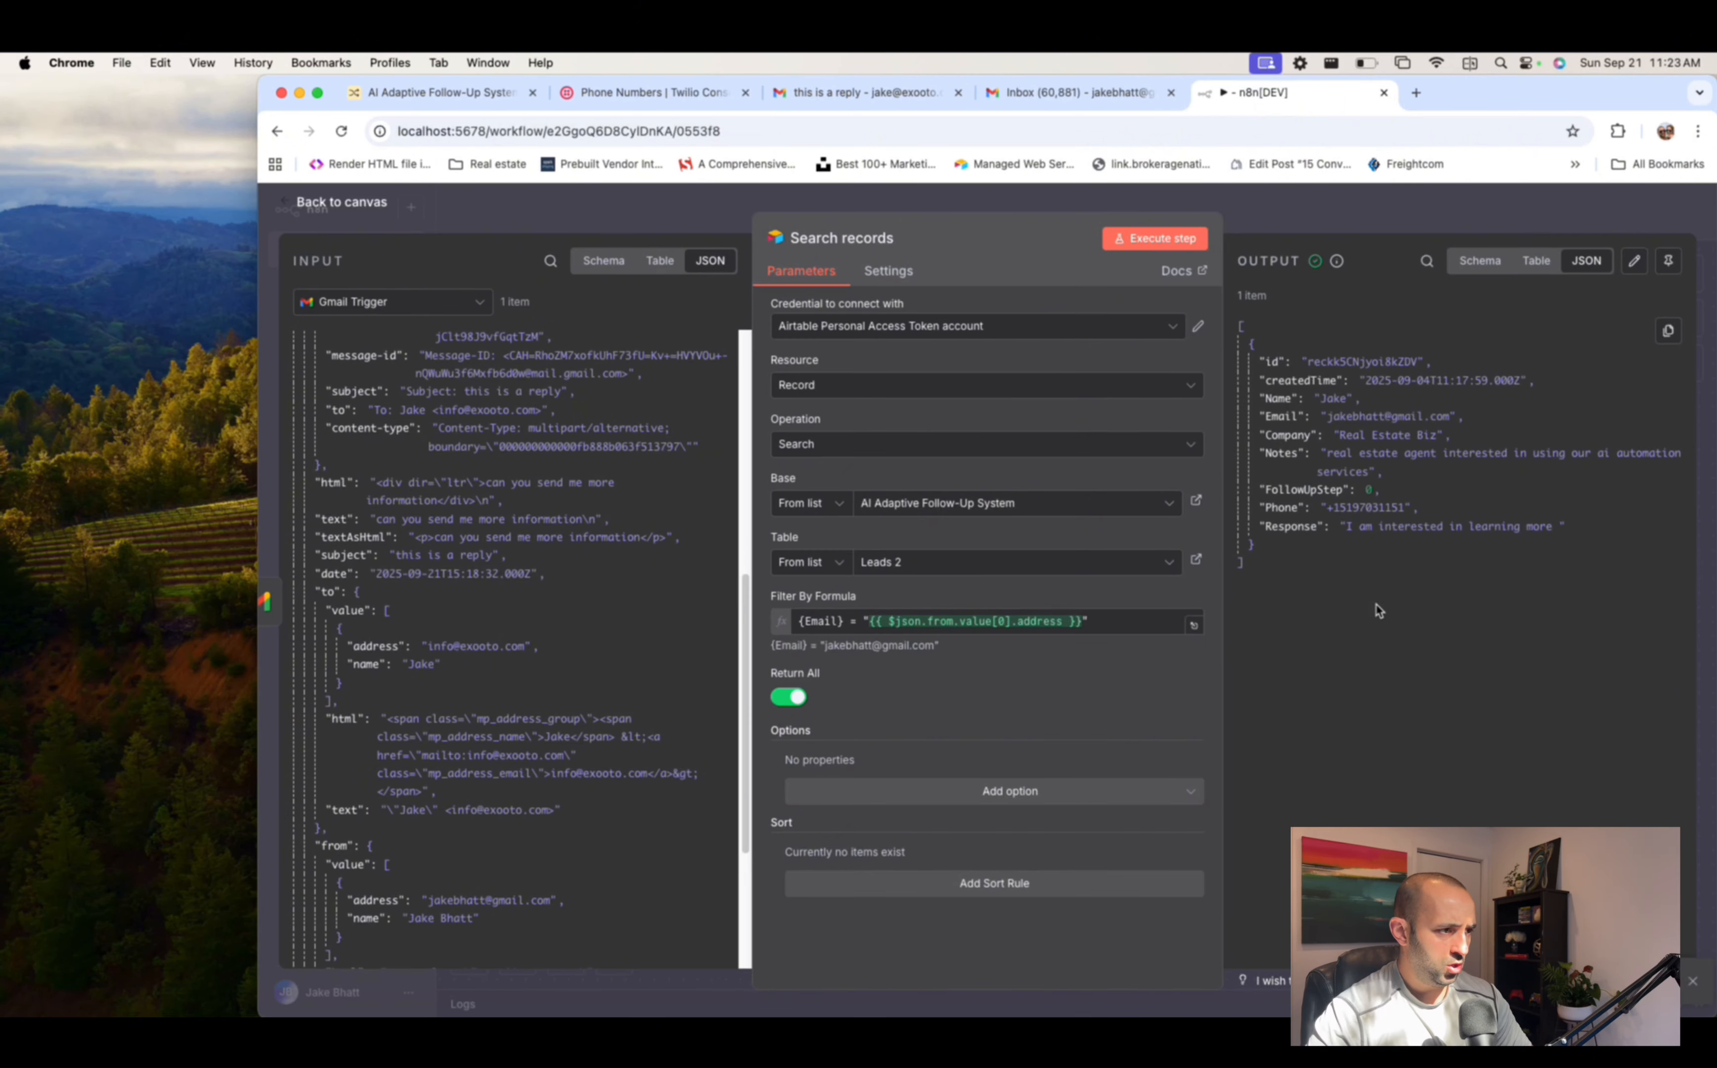
click(432, 99)
click(1264, 92)
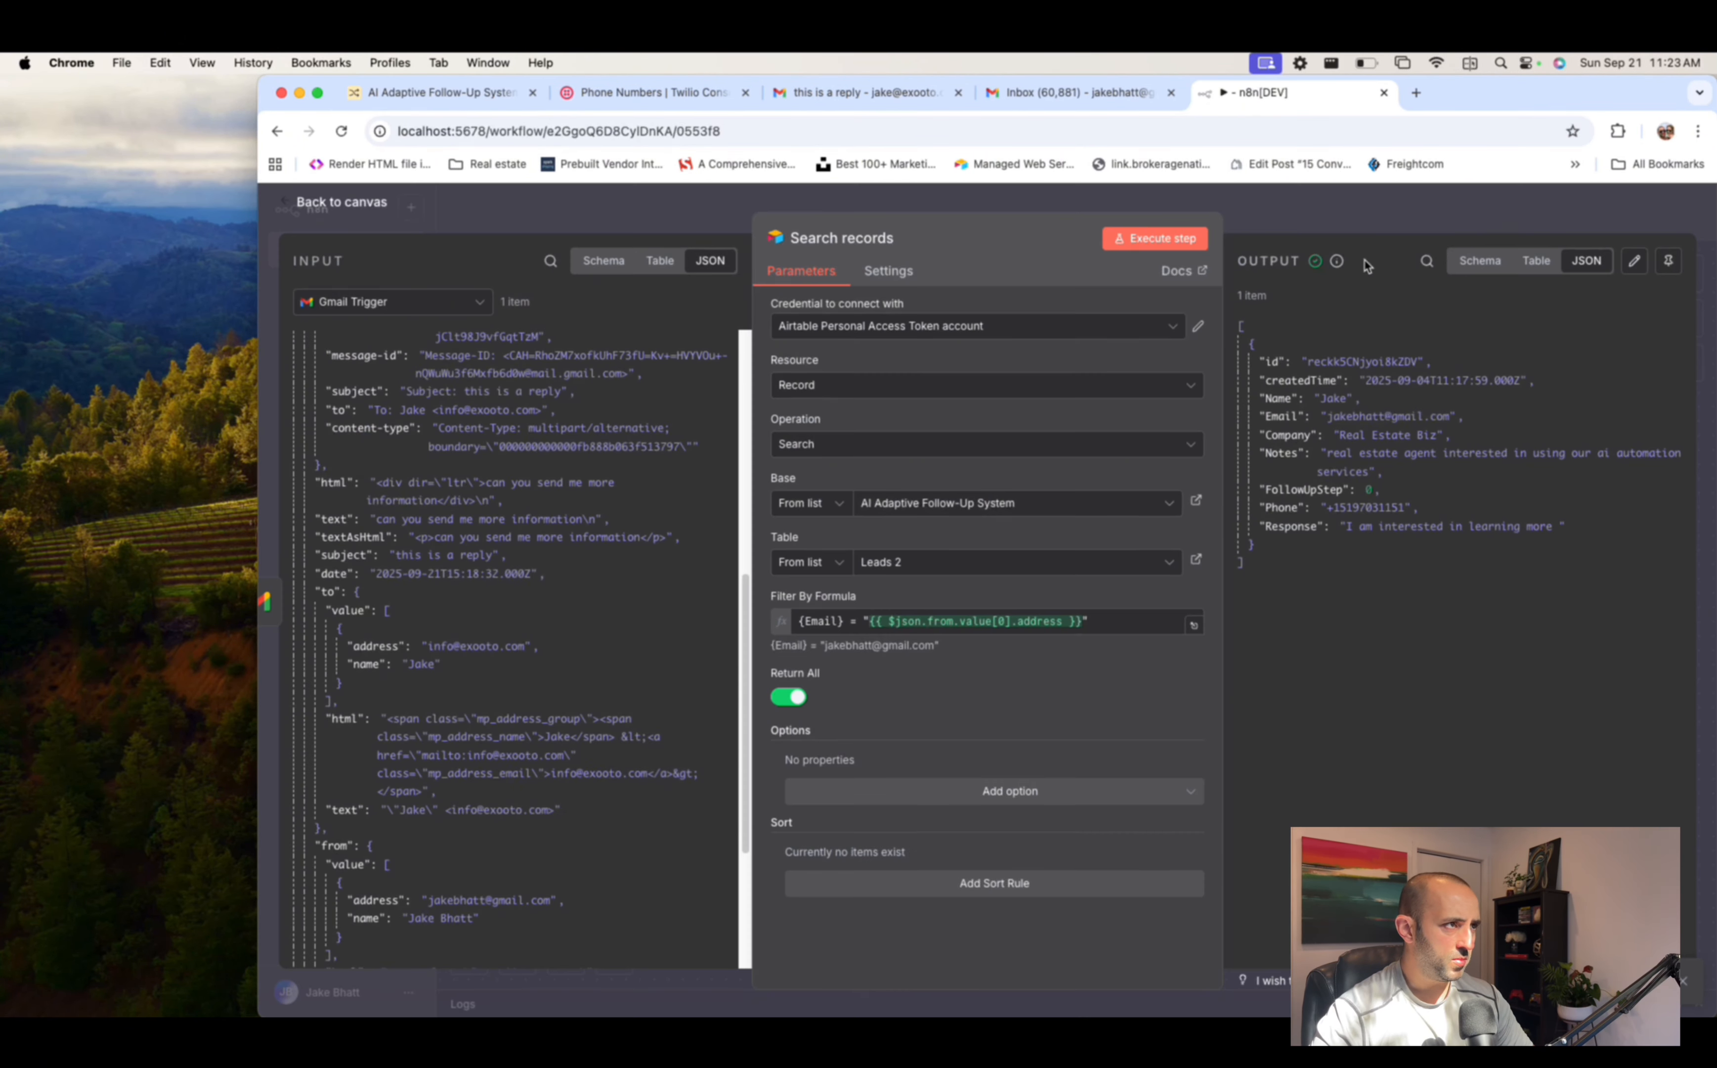
click(1430, 218)
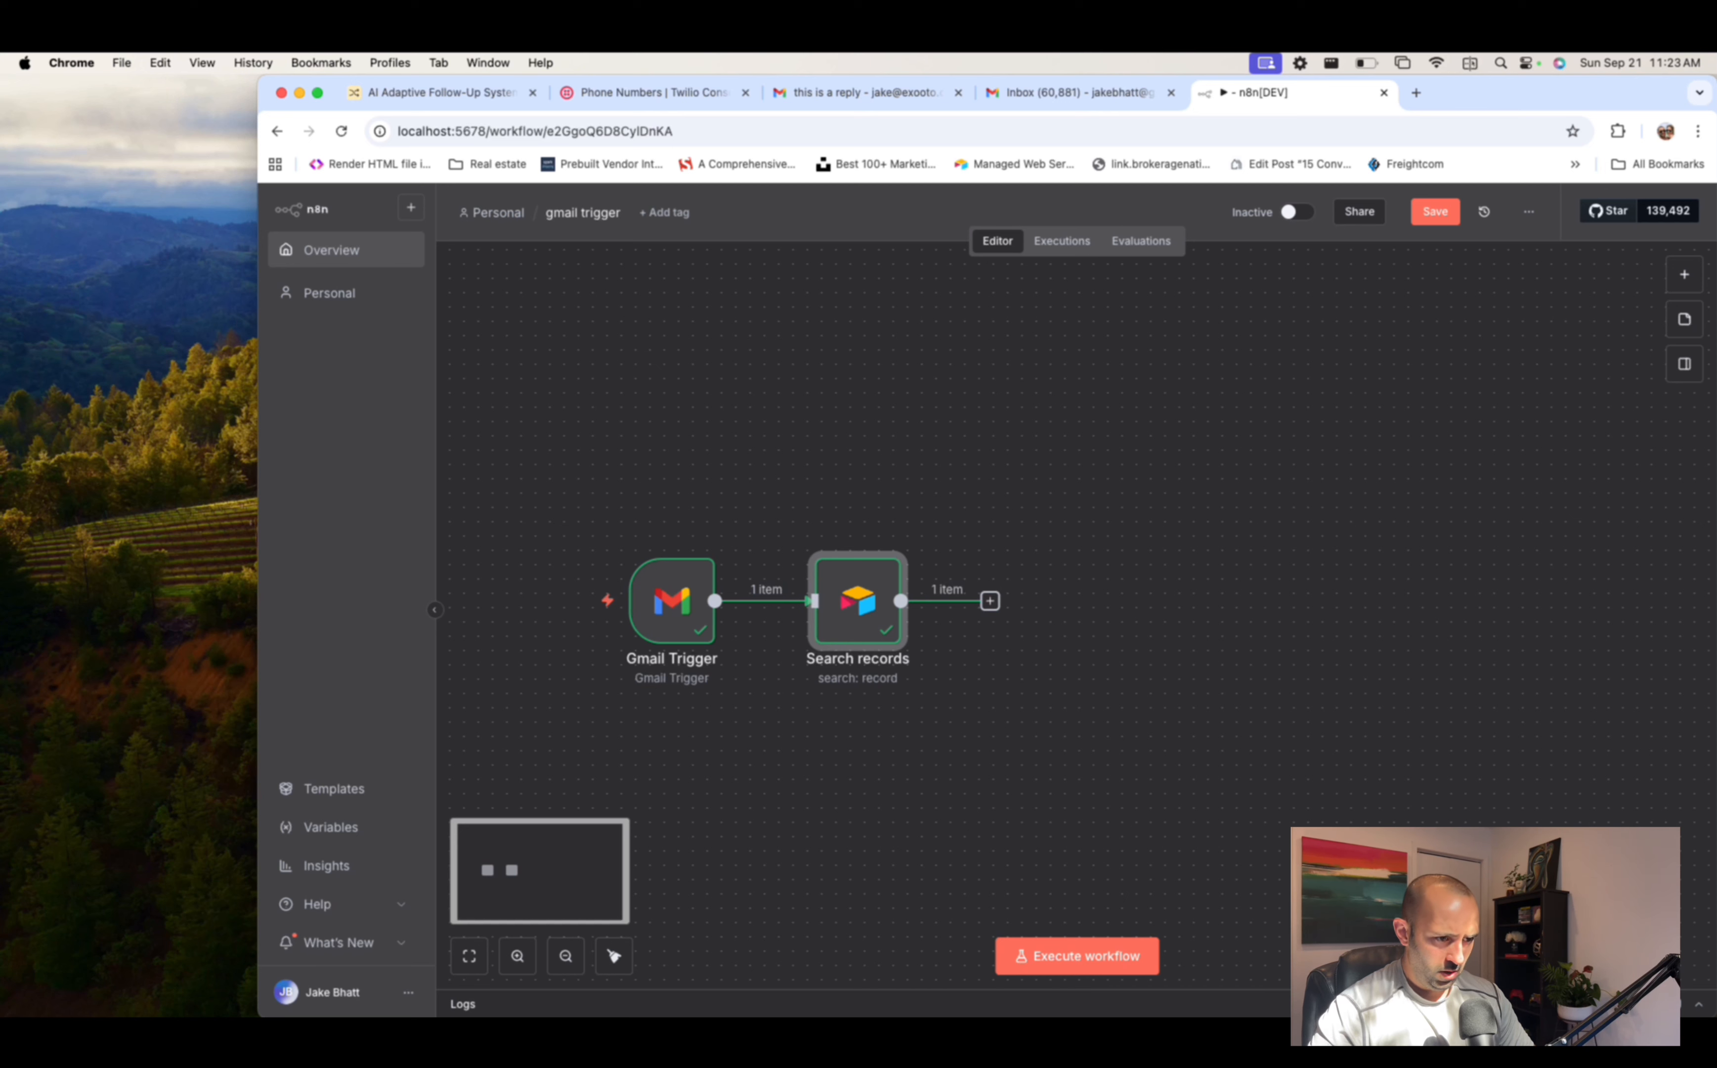
- Add an Airtable Update record action after the Search records step
key(super+Tab)
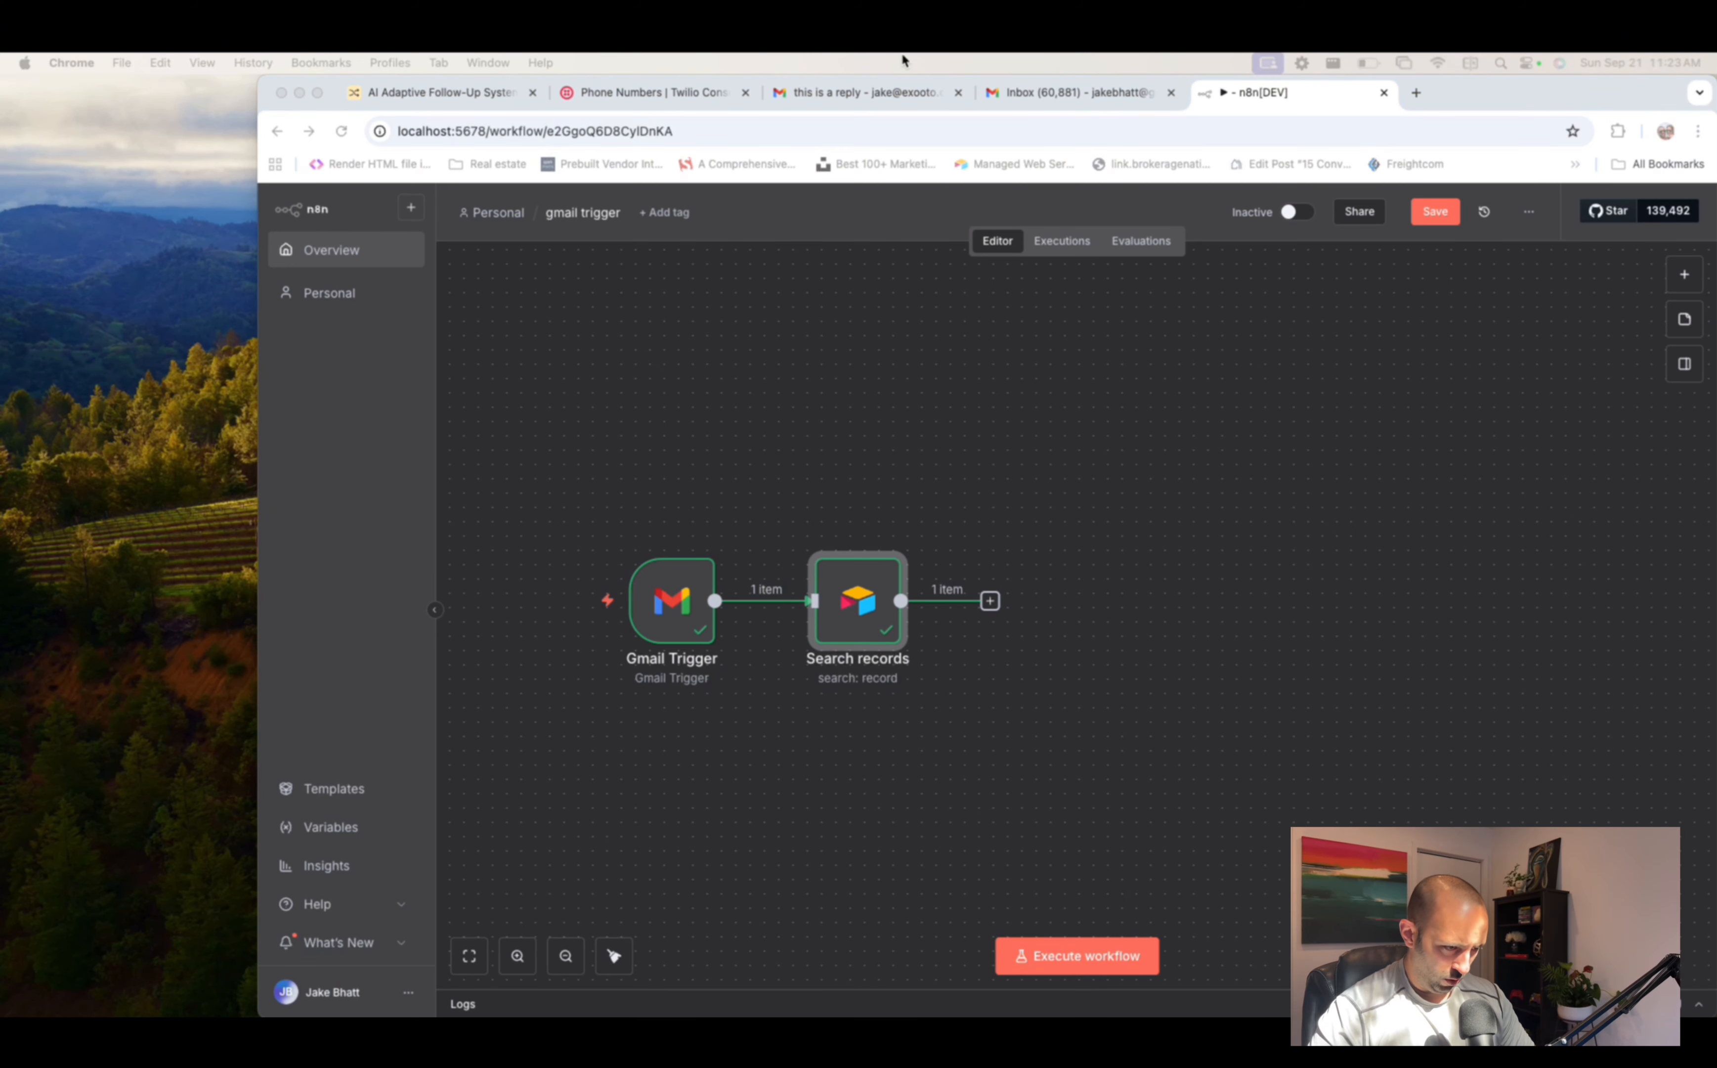
click(990, 600)
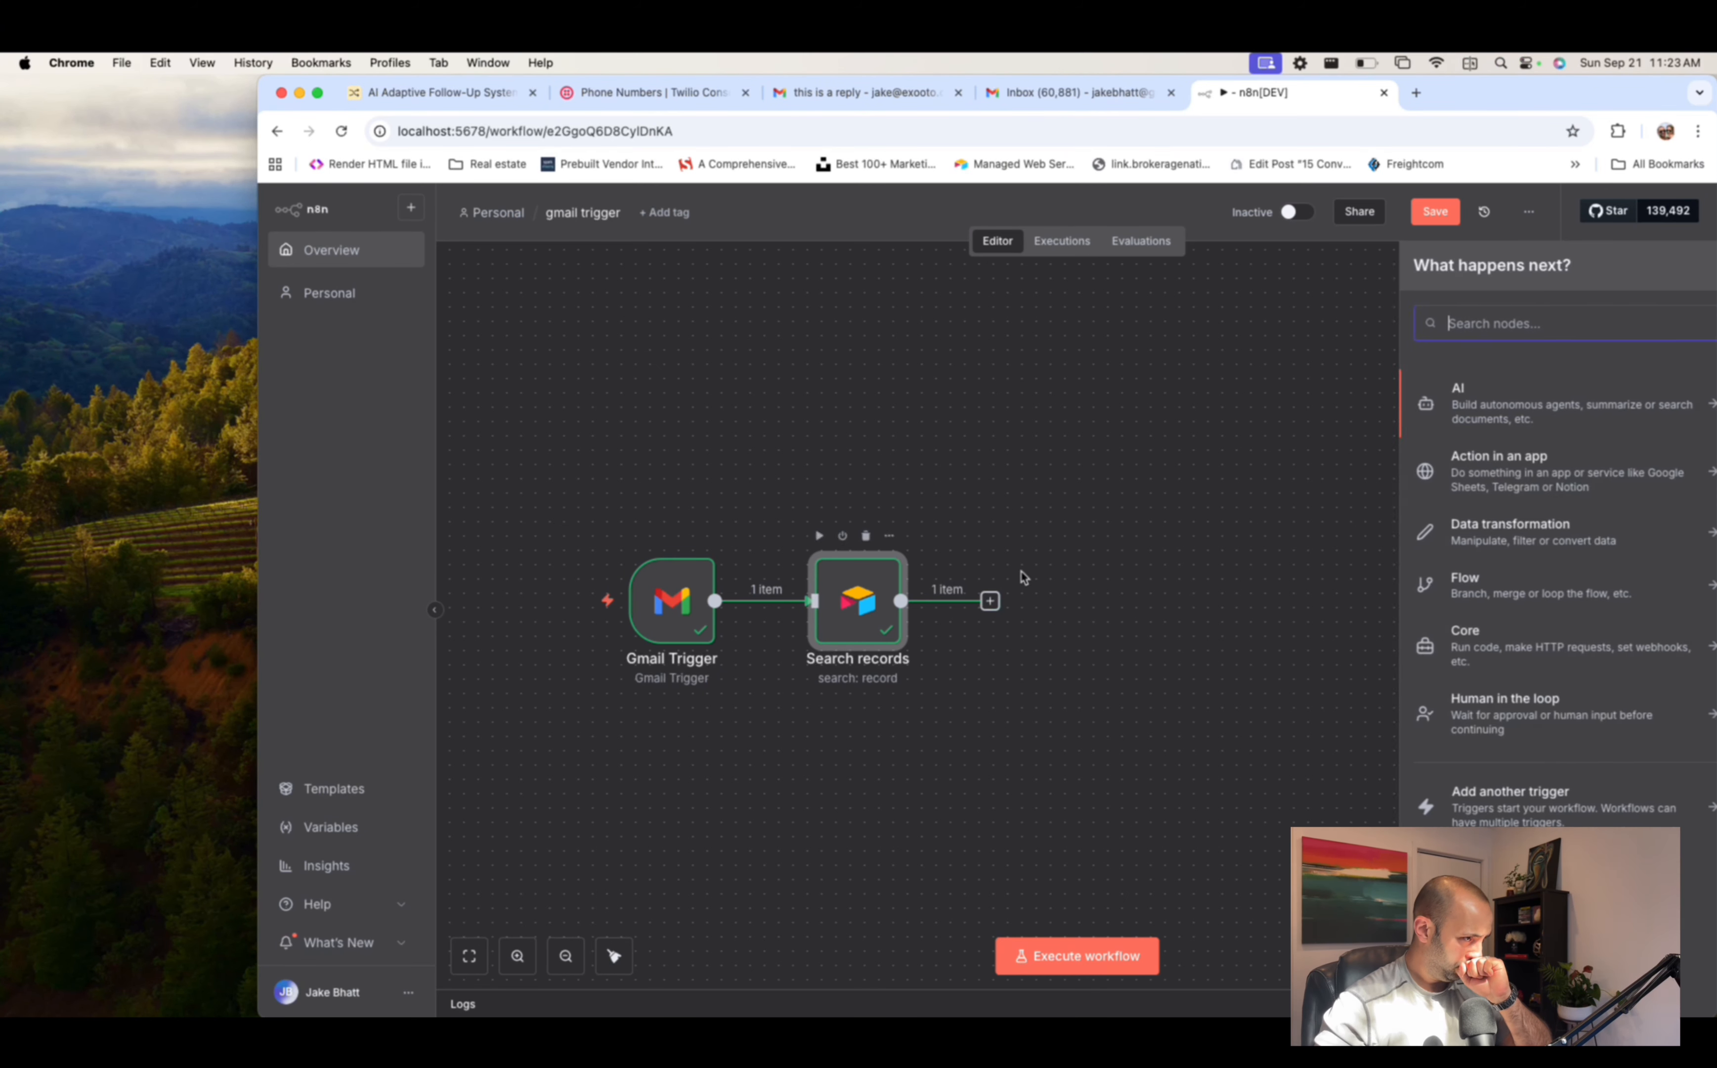
text(airtable)
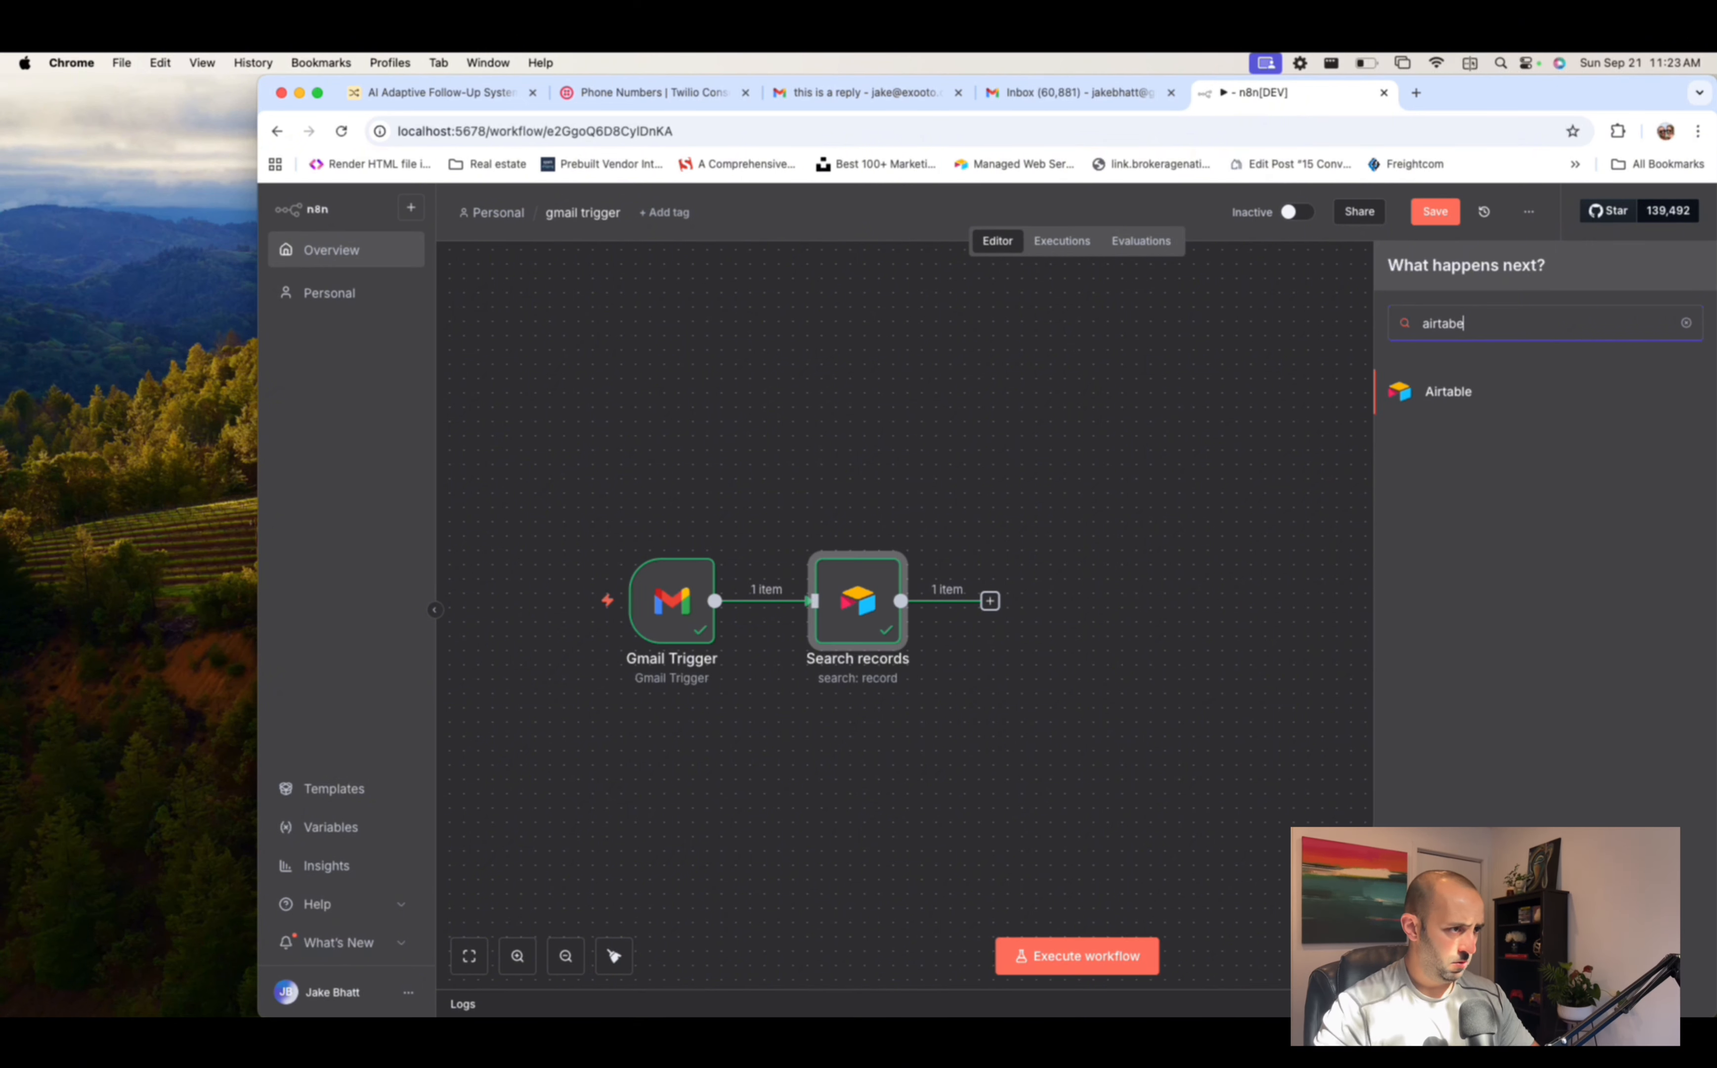
click(1484, 397)
text(yoda)
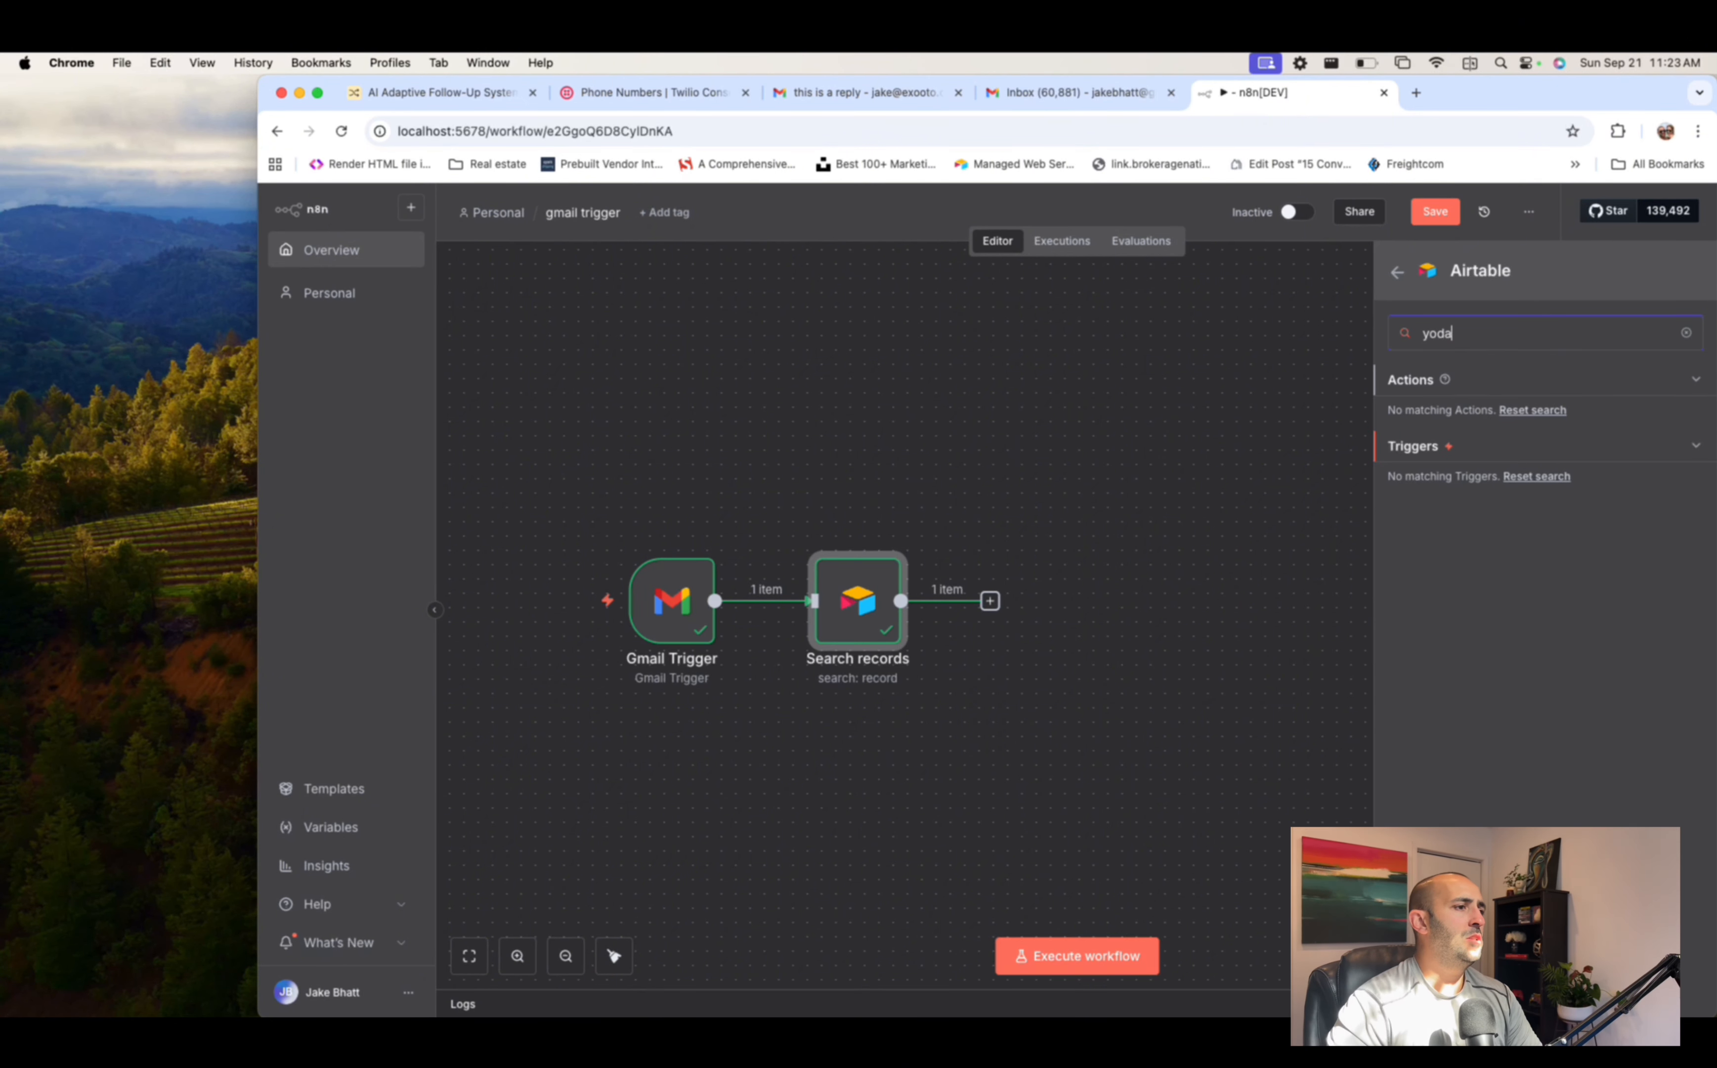
key(super+a)
text(yoda)
key(super+a)
text(update)
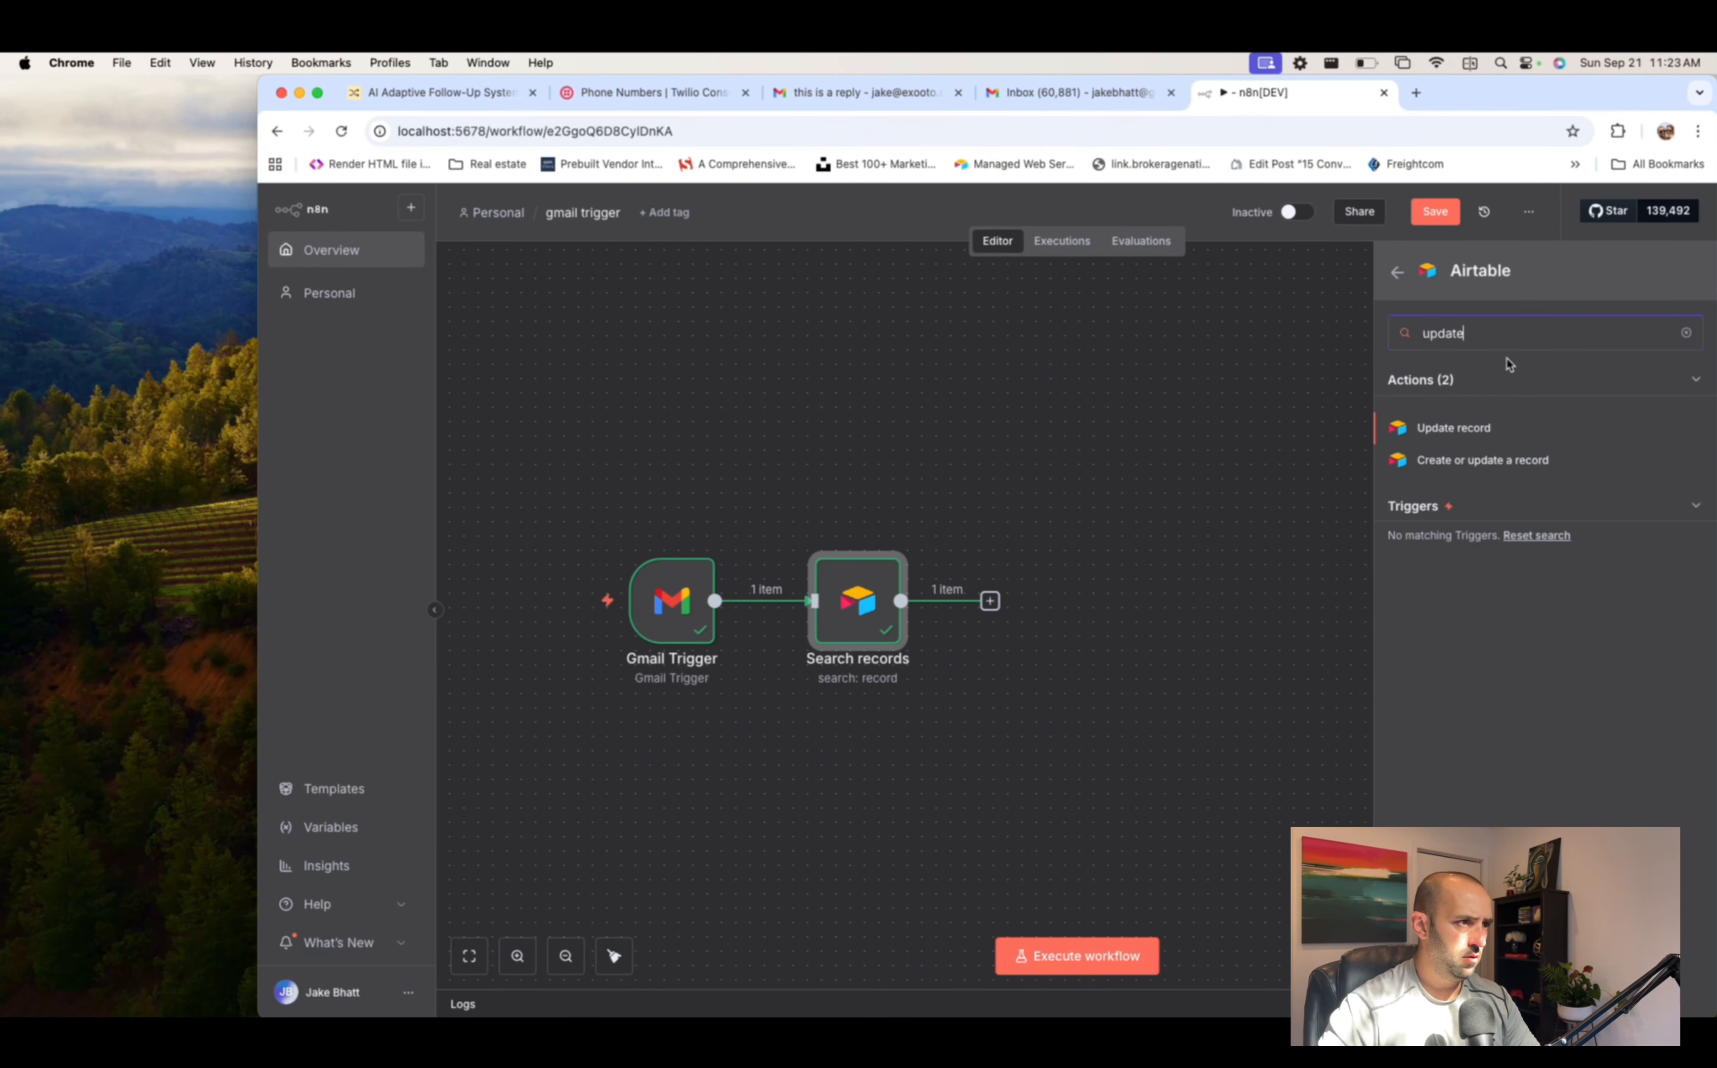
click(1459, 437)
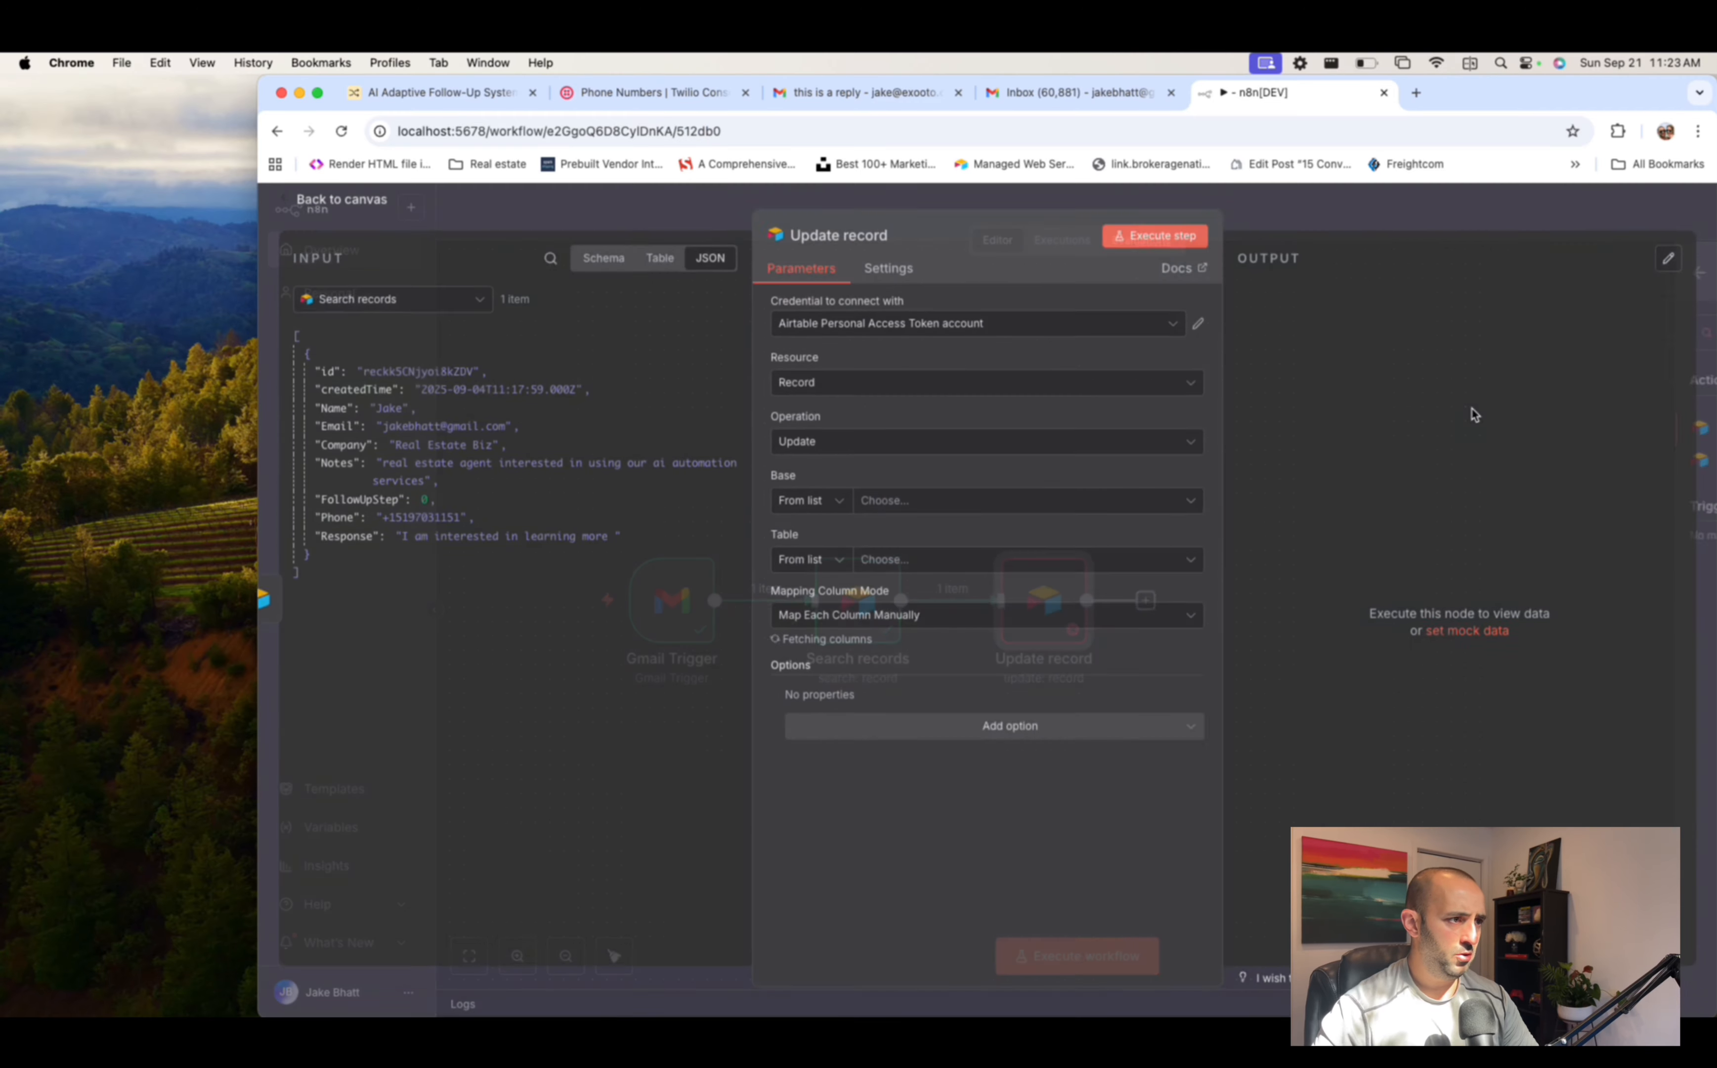
- Point Update record at the AI Adaptive Follow-Up System base and its Leads 2 table
click(922, 503)
text(ai)
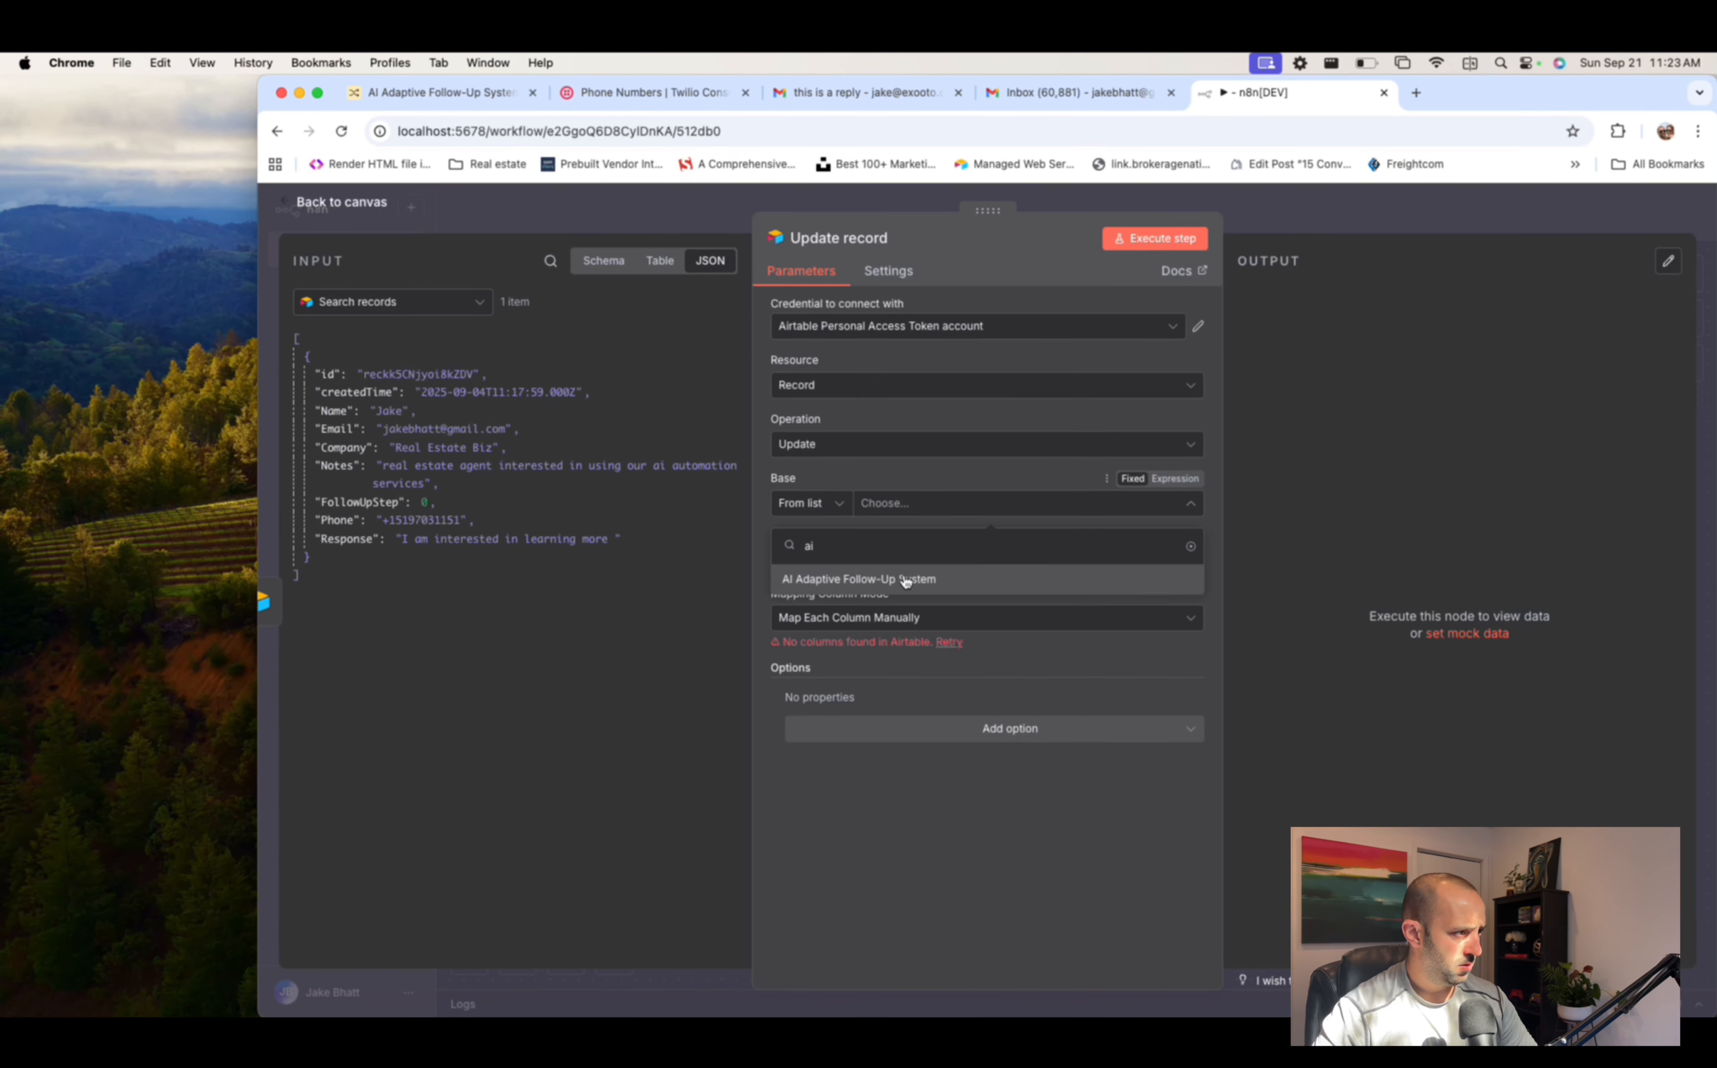
click(905, 579)
click(881, 562)
click(854, 667)
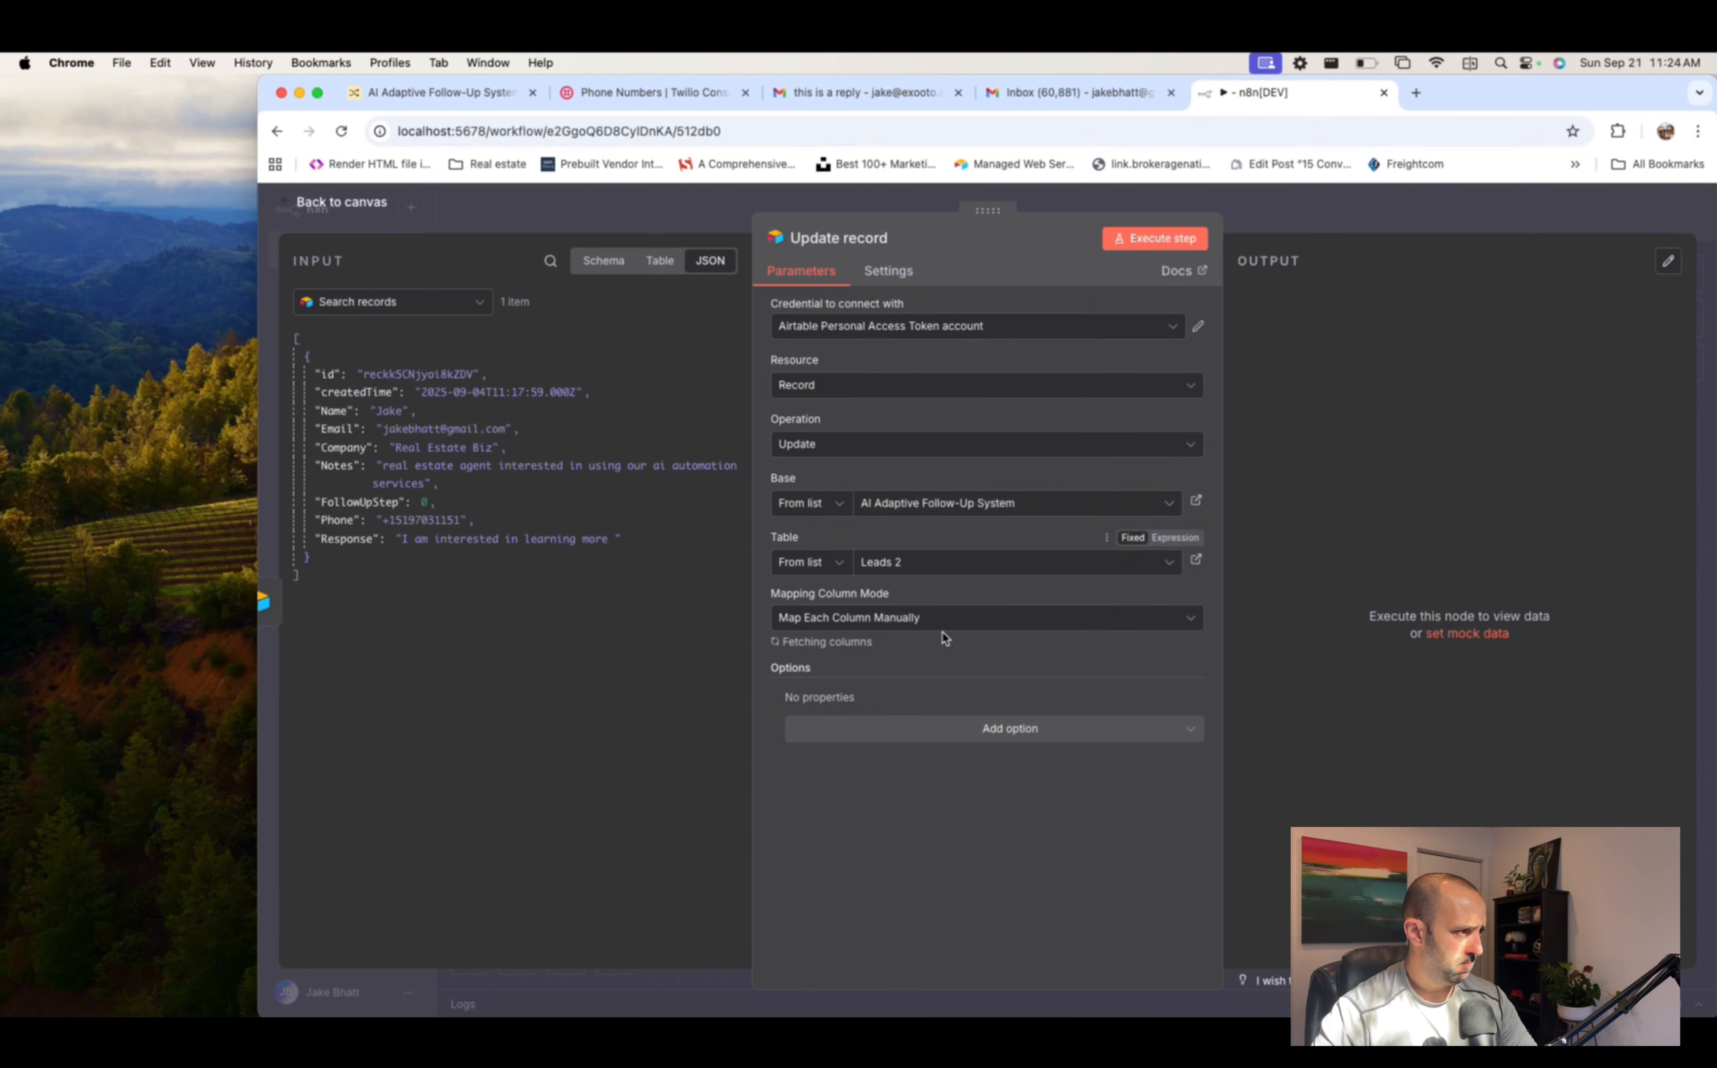
scroll(998, 703, down, 10)
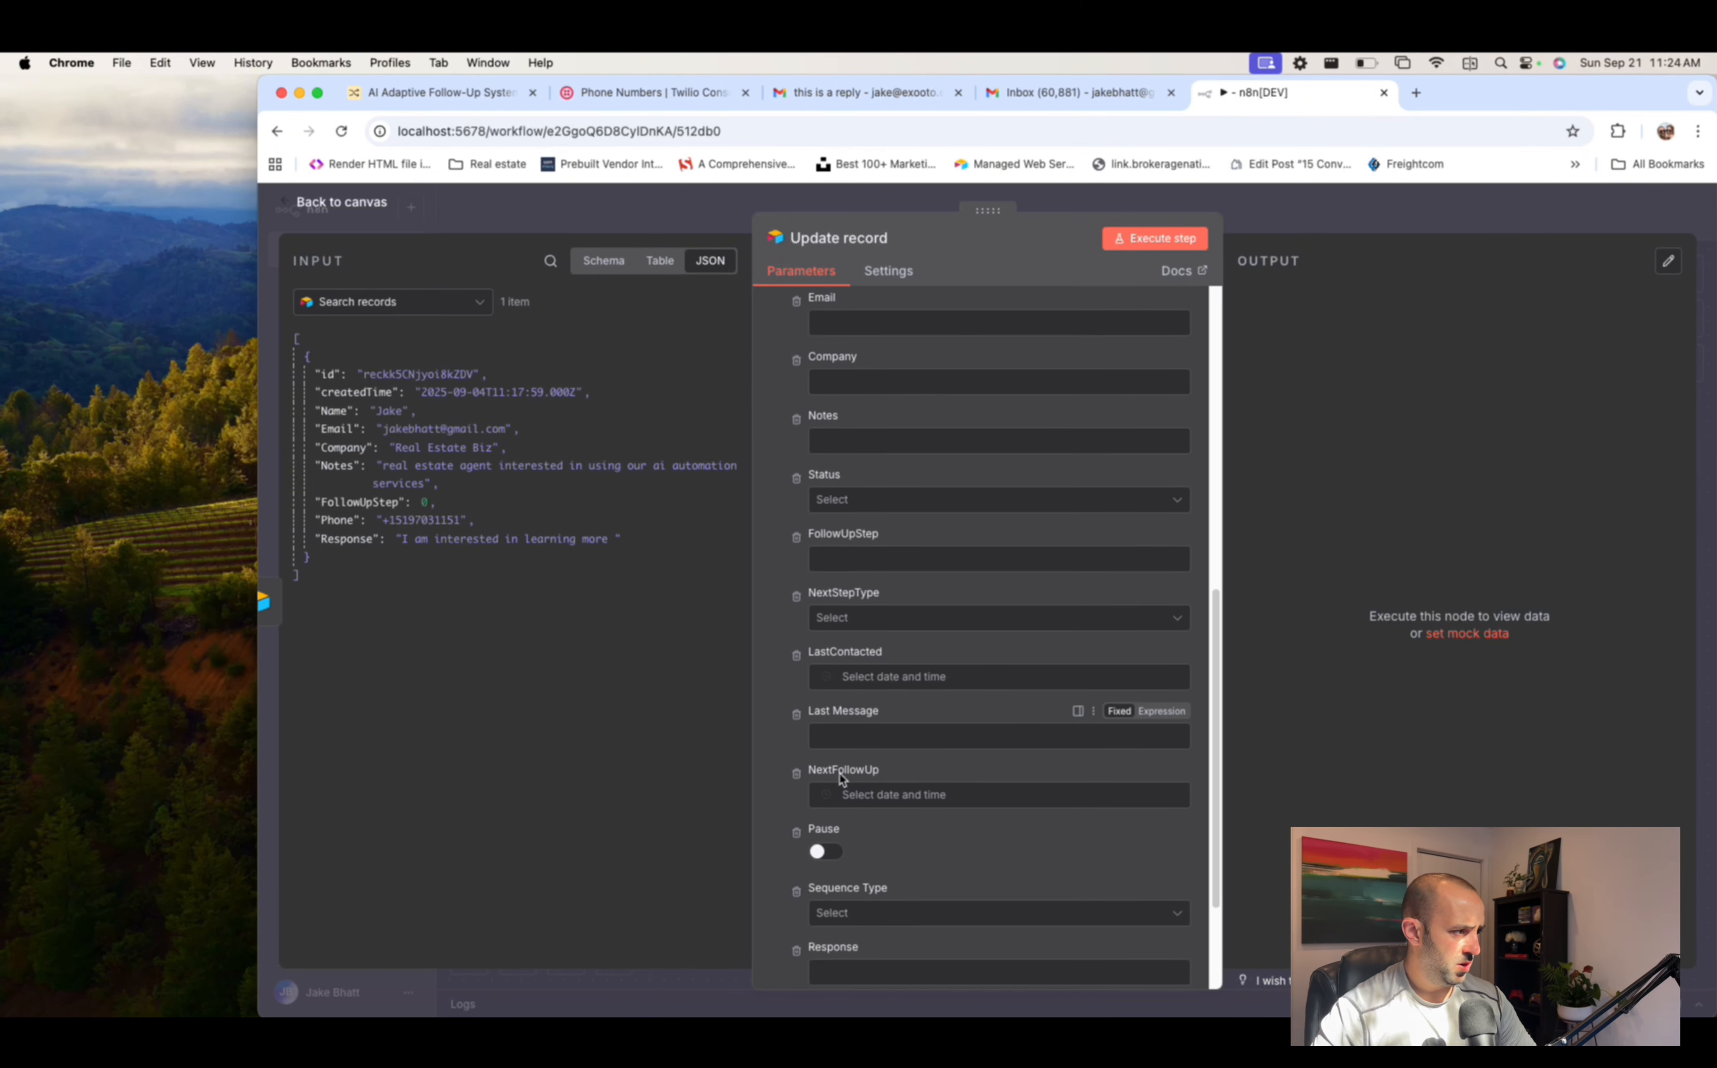
- Map the found lead's Response into the Response column, then clear that mapping
click(847, 803)
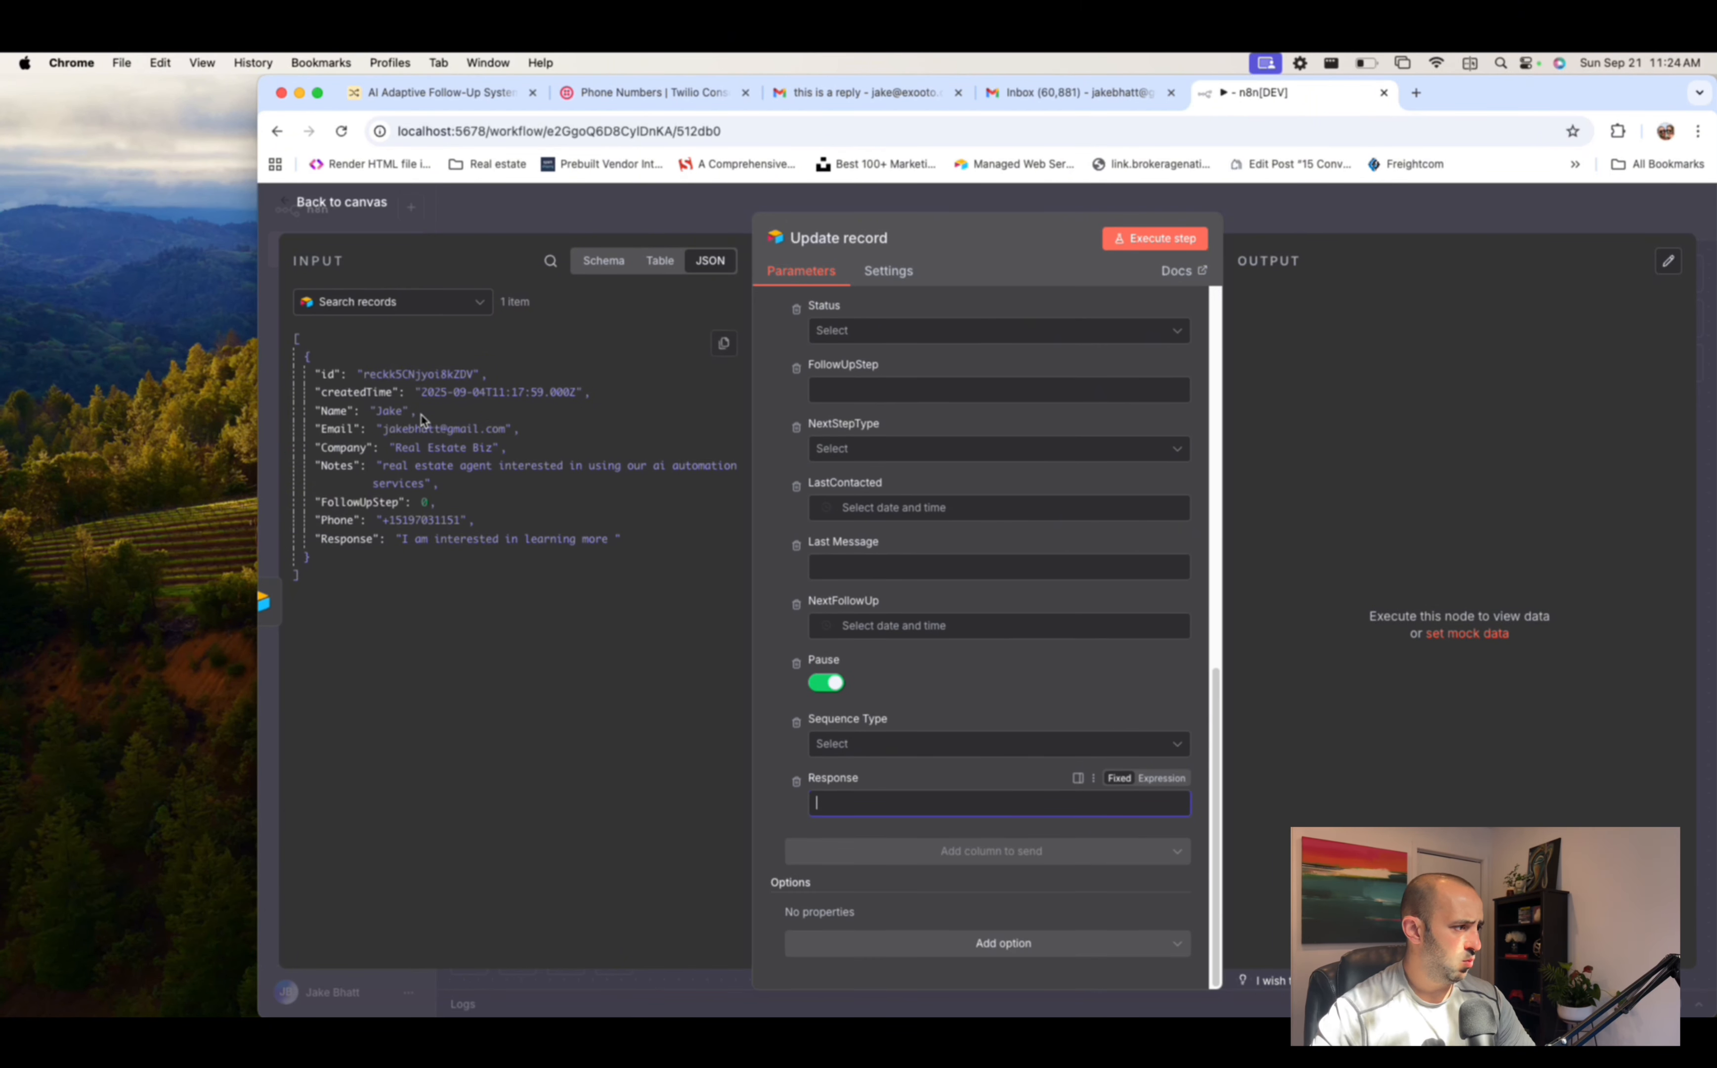
drag(354, 539, 901, 808)
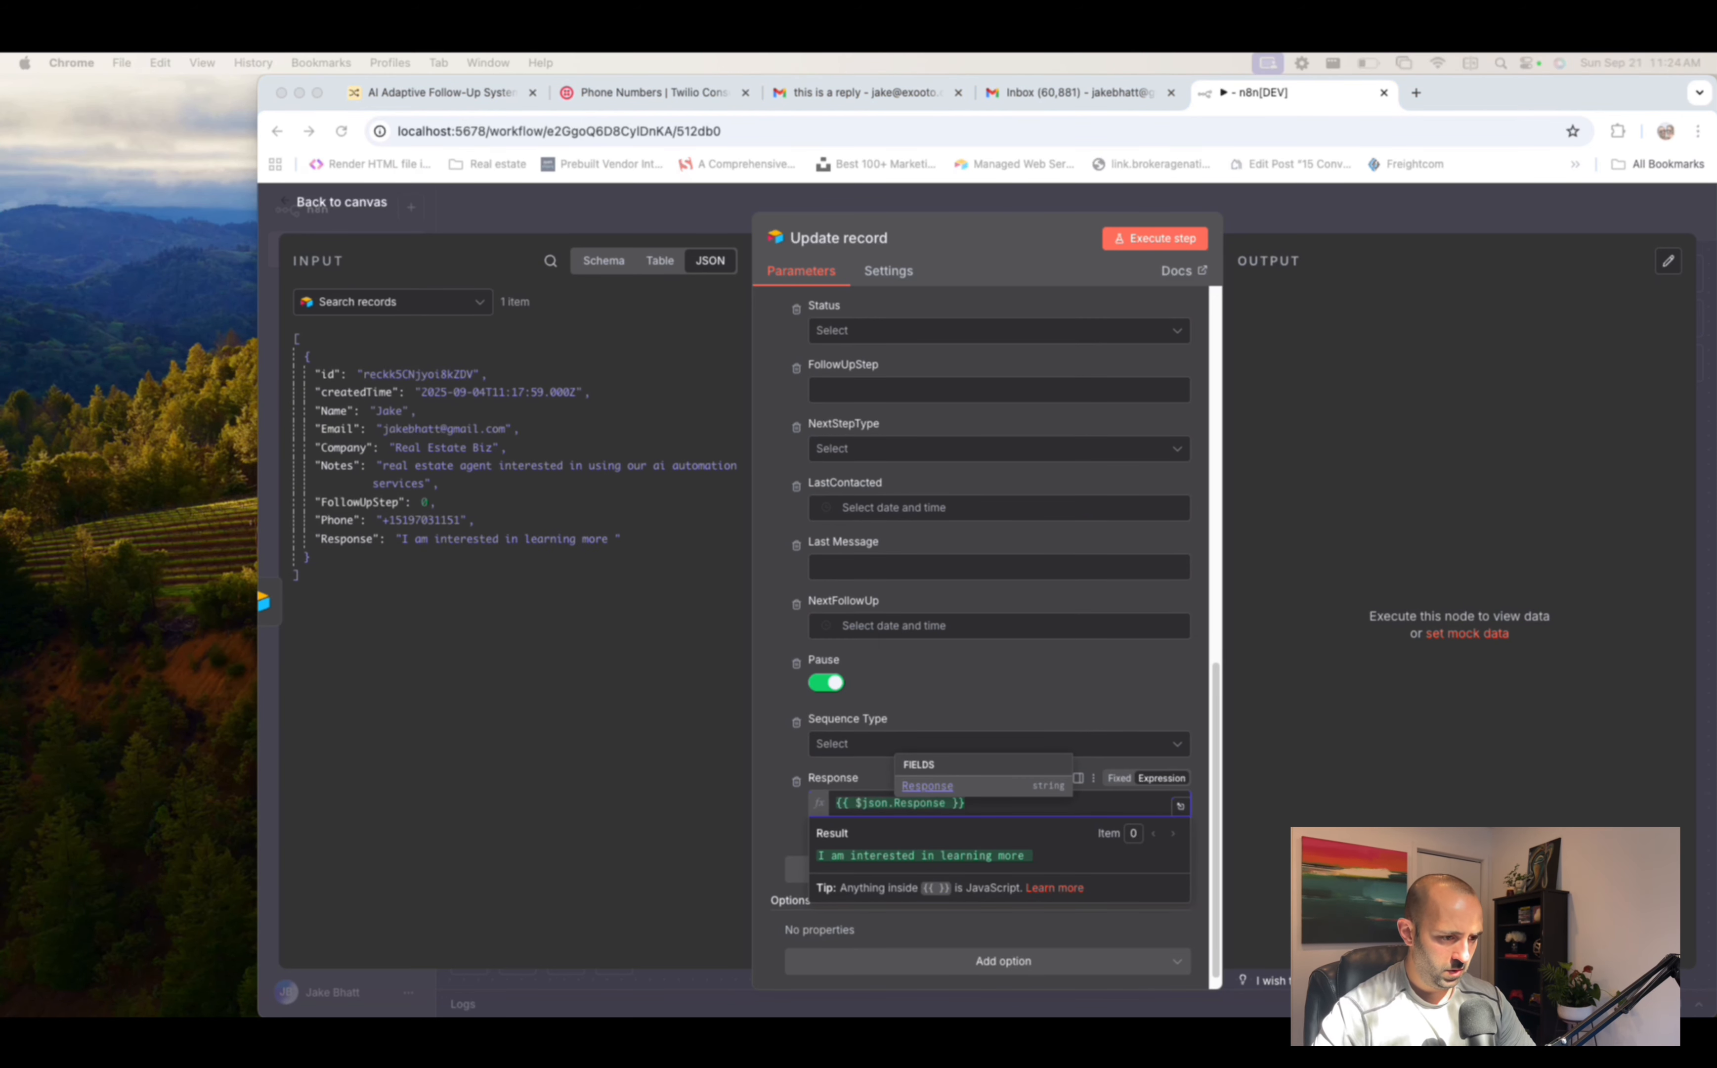
click(627, 688)
click(997, 806)
key(super+a)
key(BackSpace)
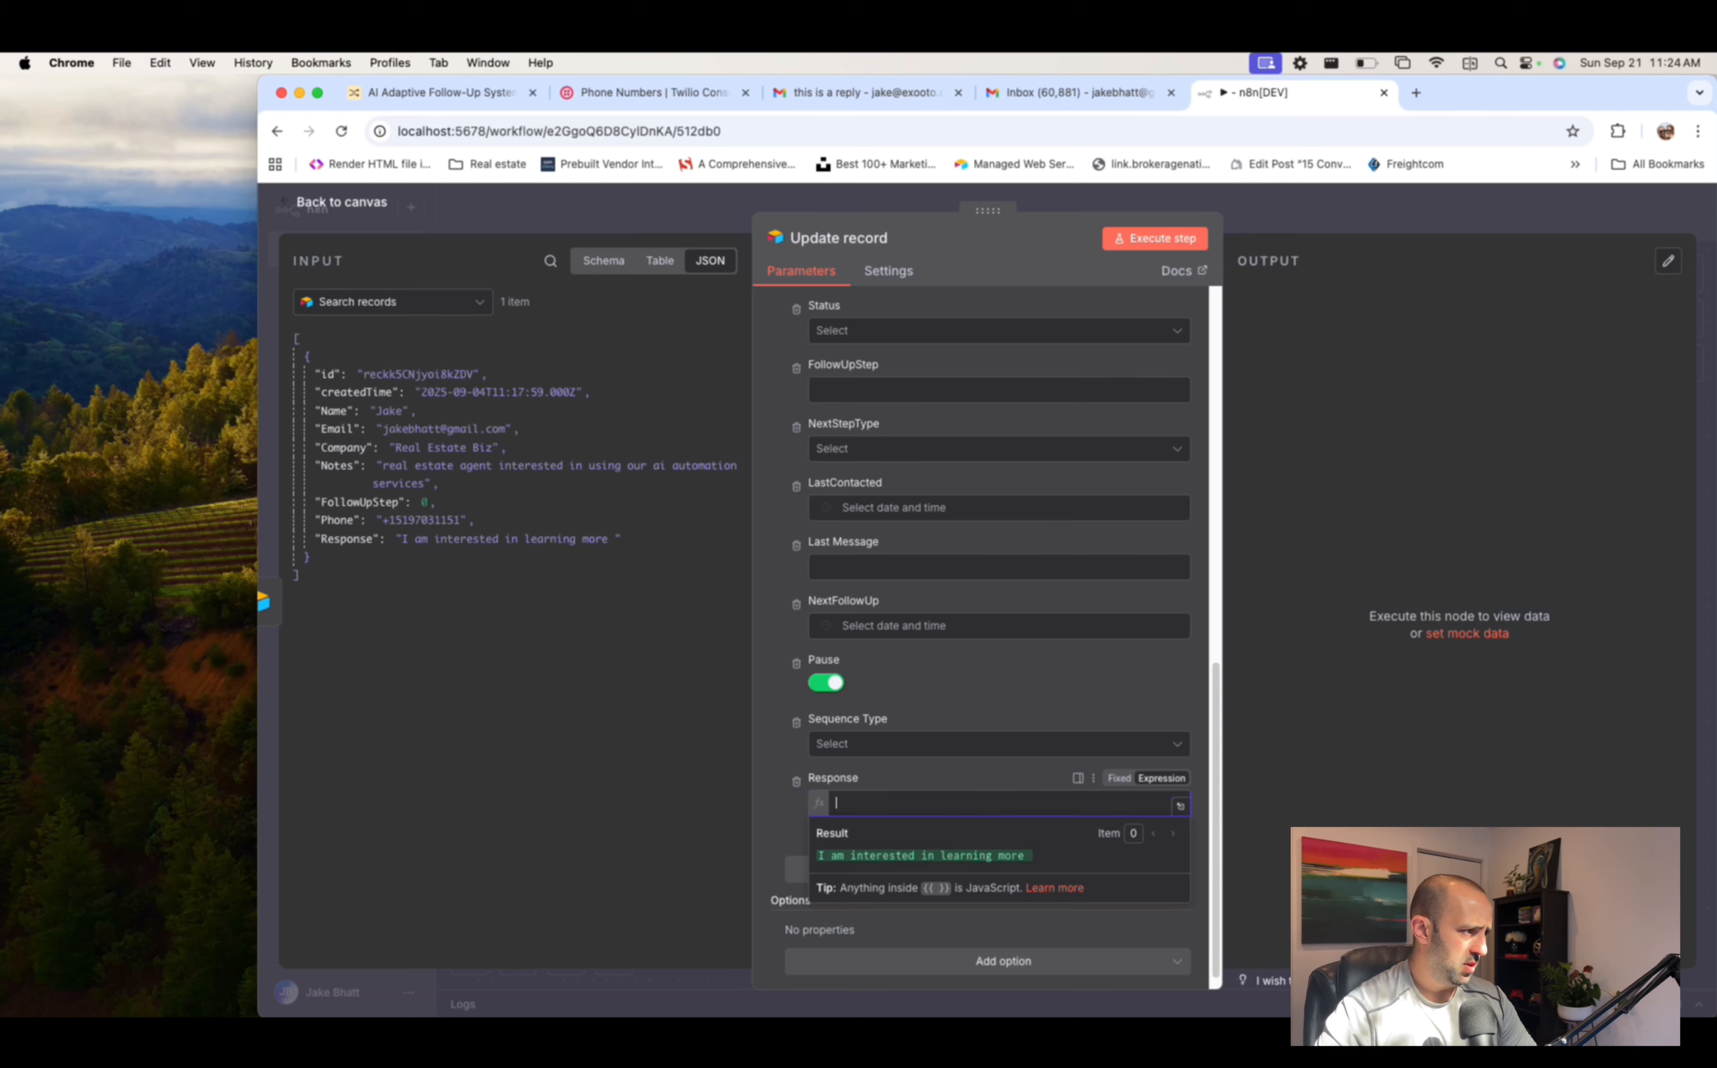
- Fill the Response column with the Gmail Trigger email's text
click(374, 302)
click(362, 378)
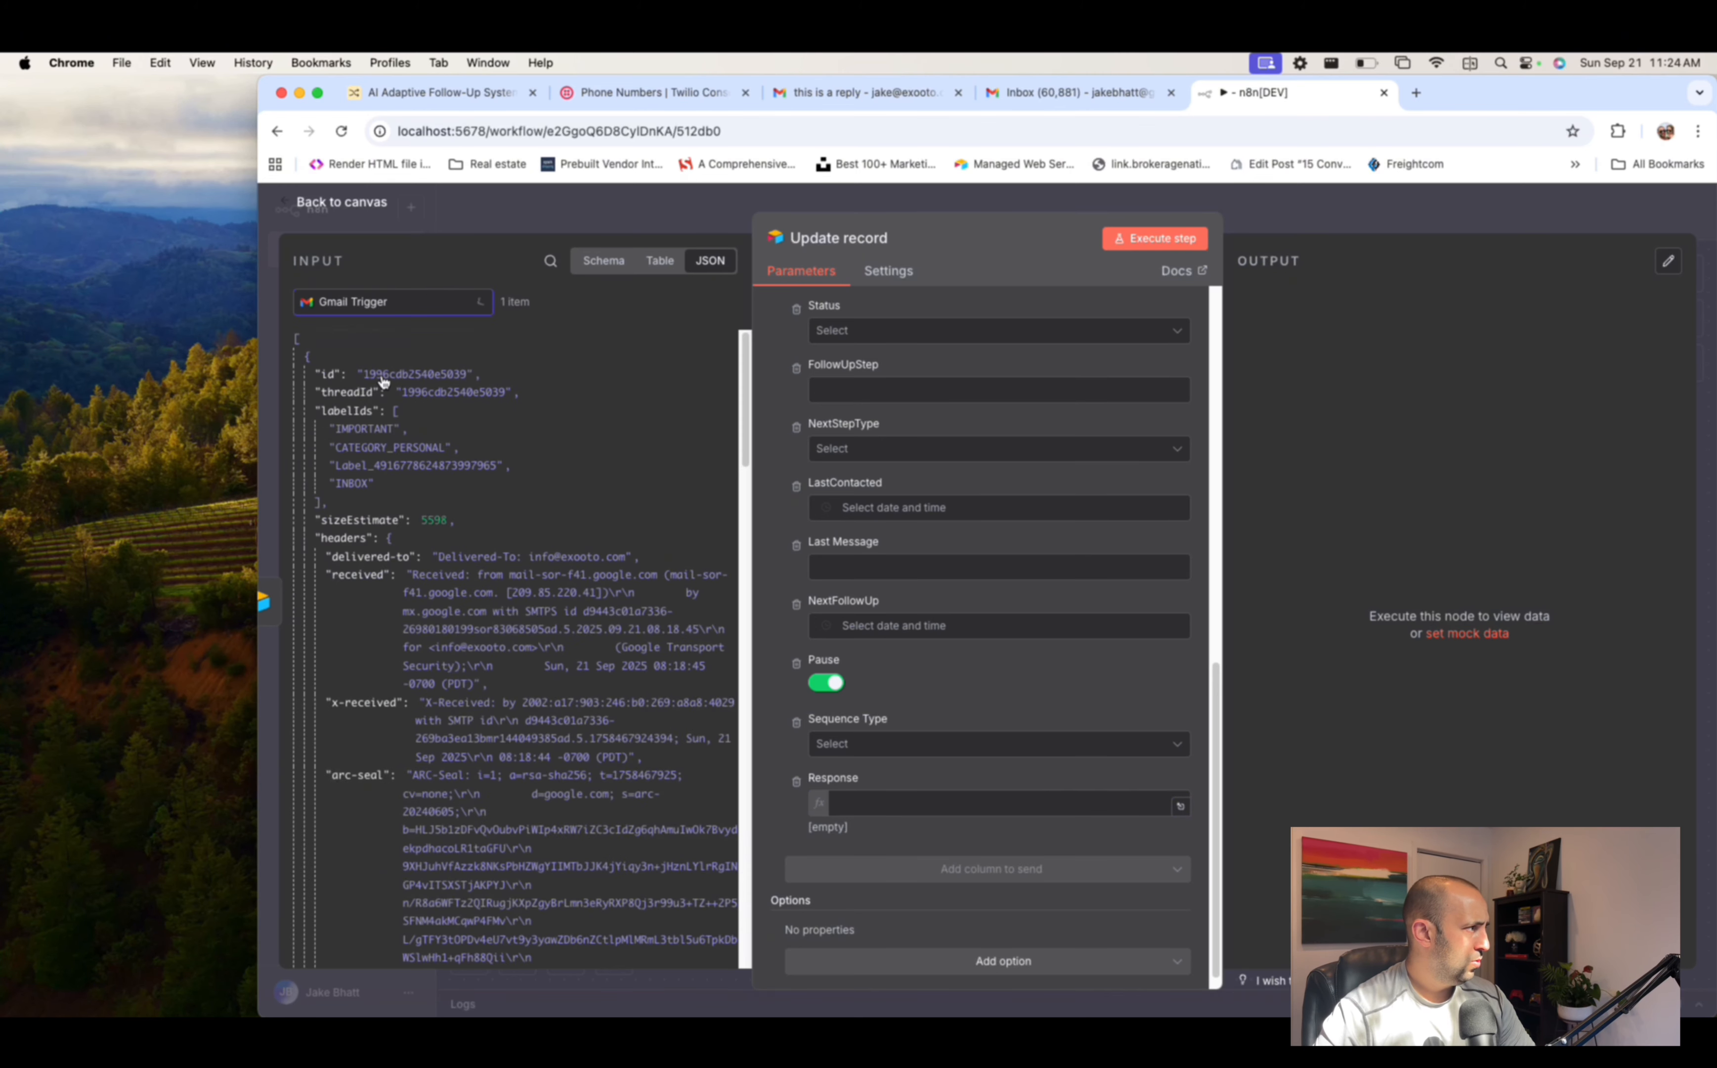
scroll(491, 508, down, 15)
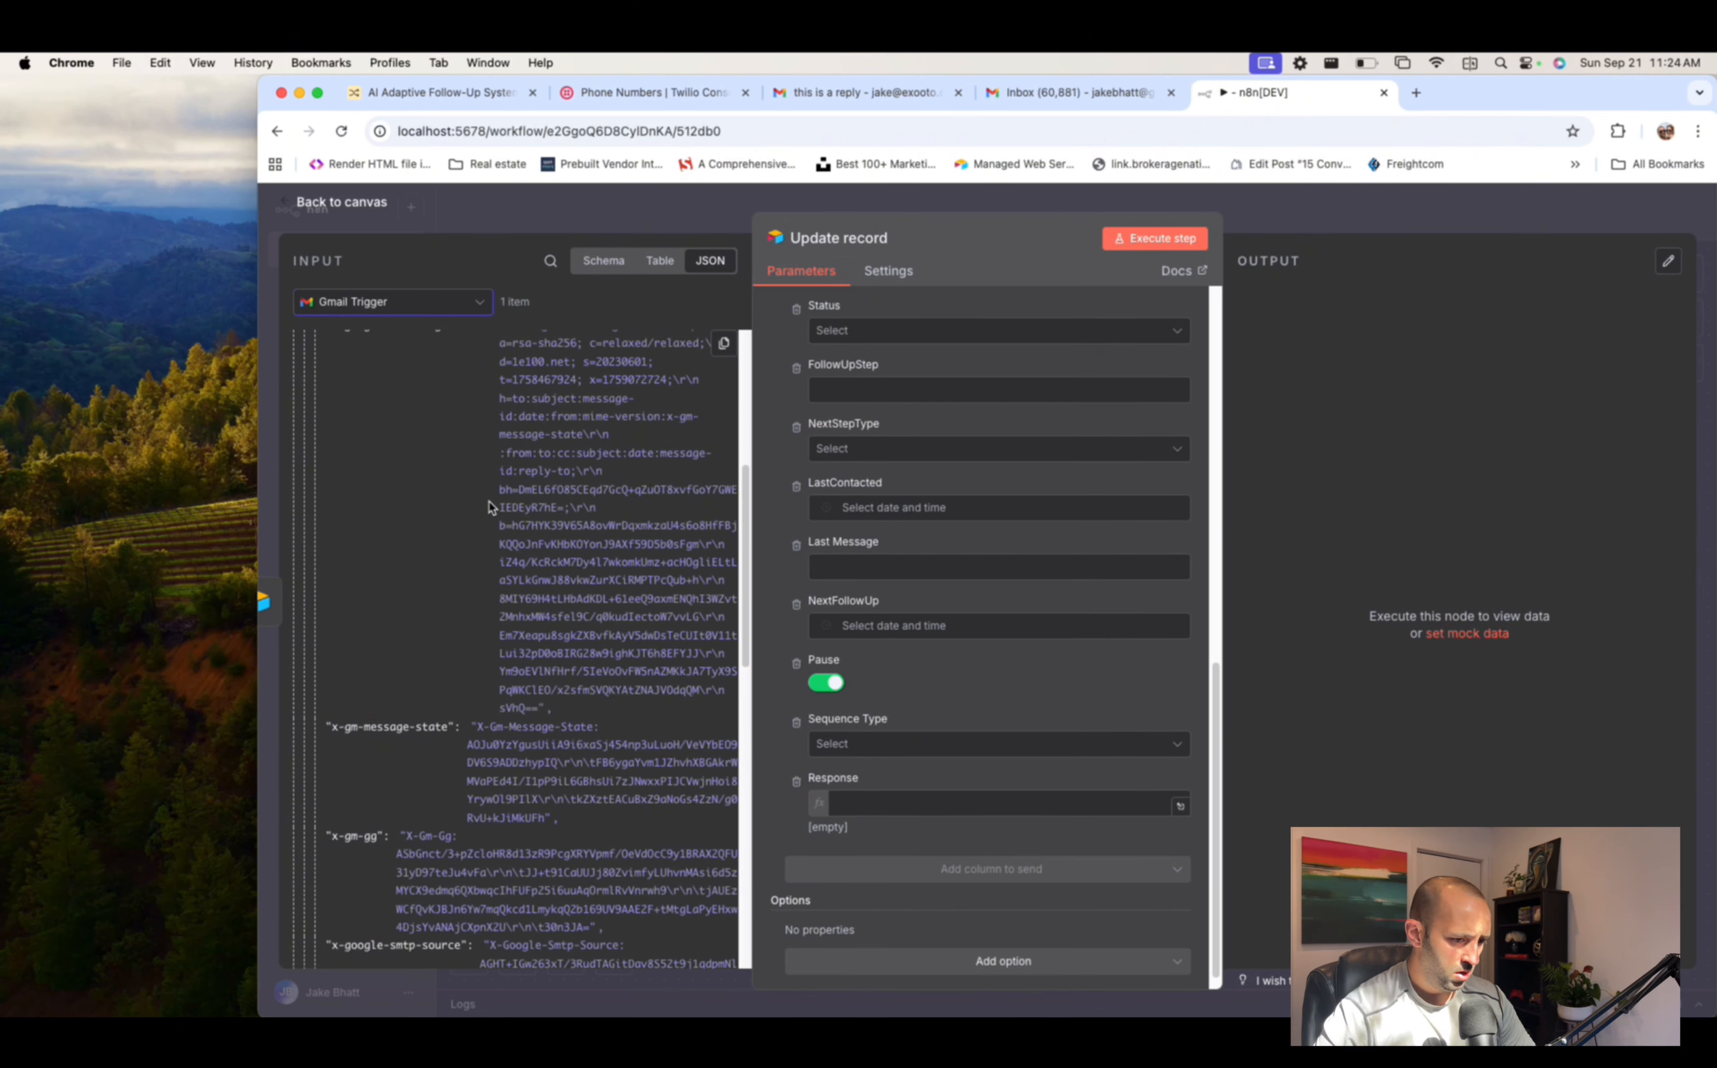
scroll(491, 507, down, 10)
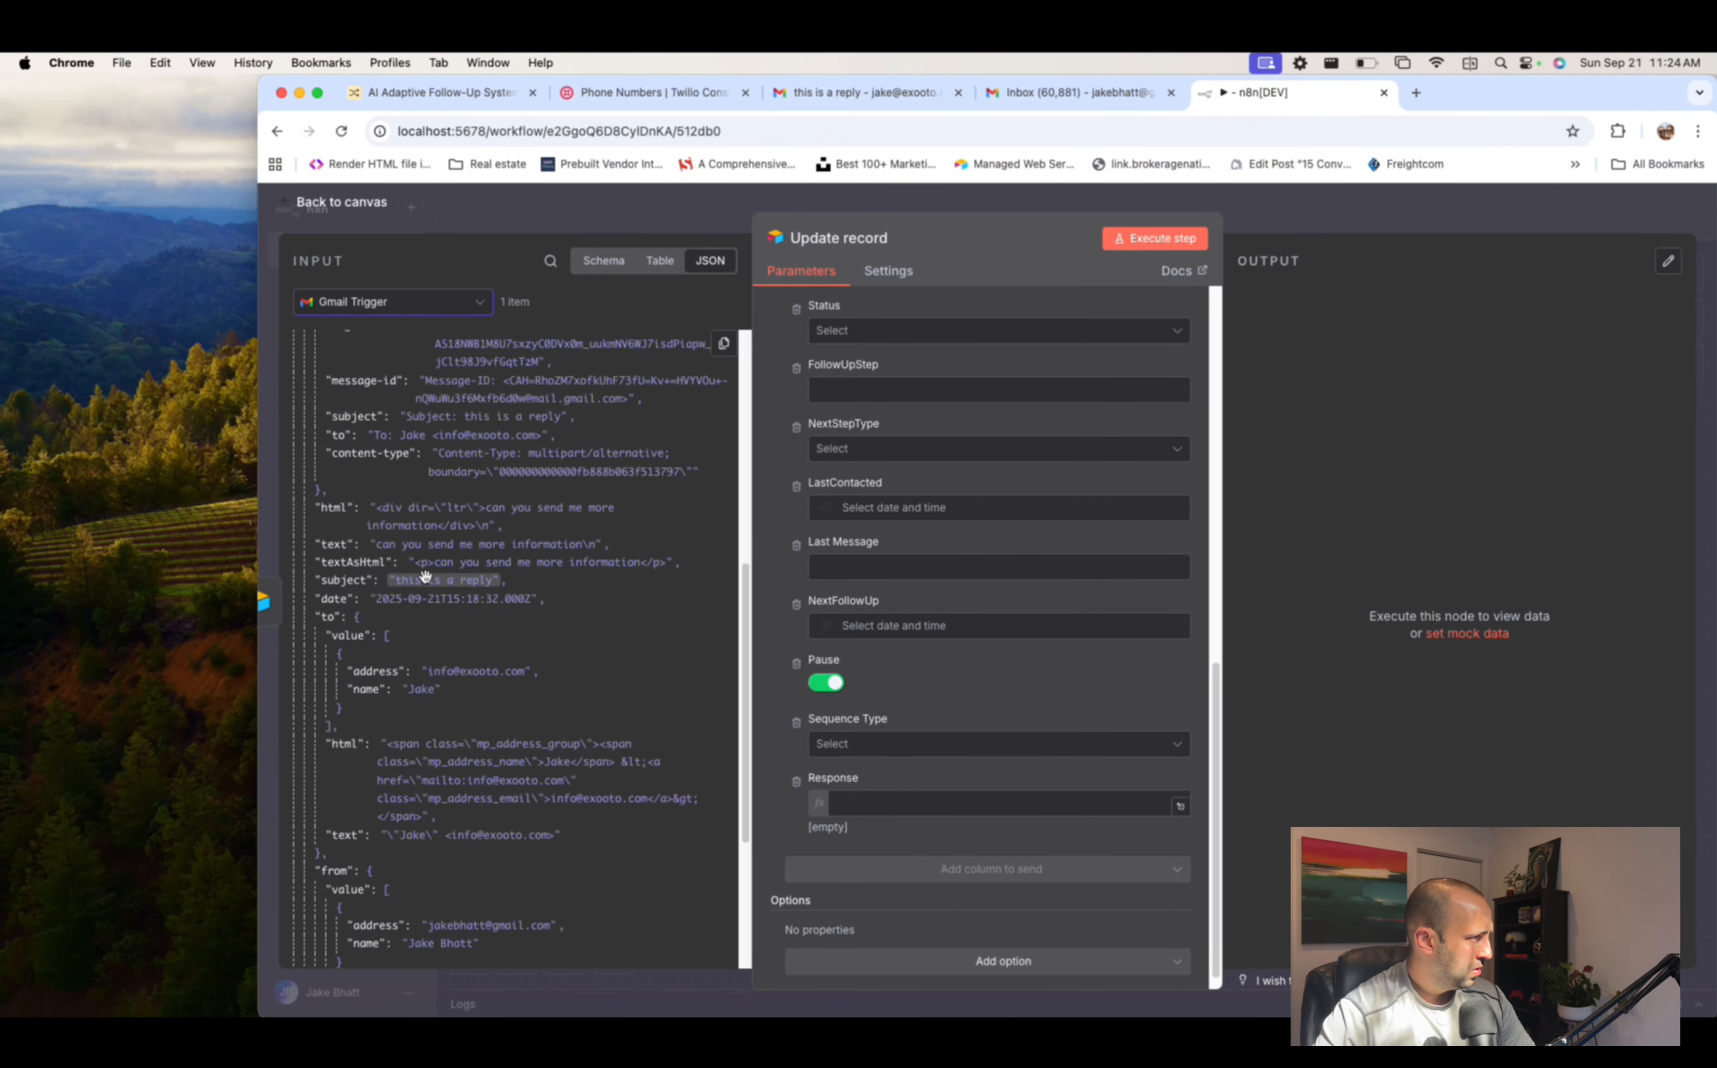
drag(342, 546, 876, 806)
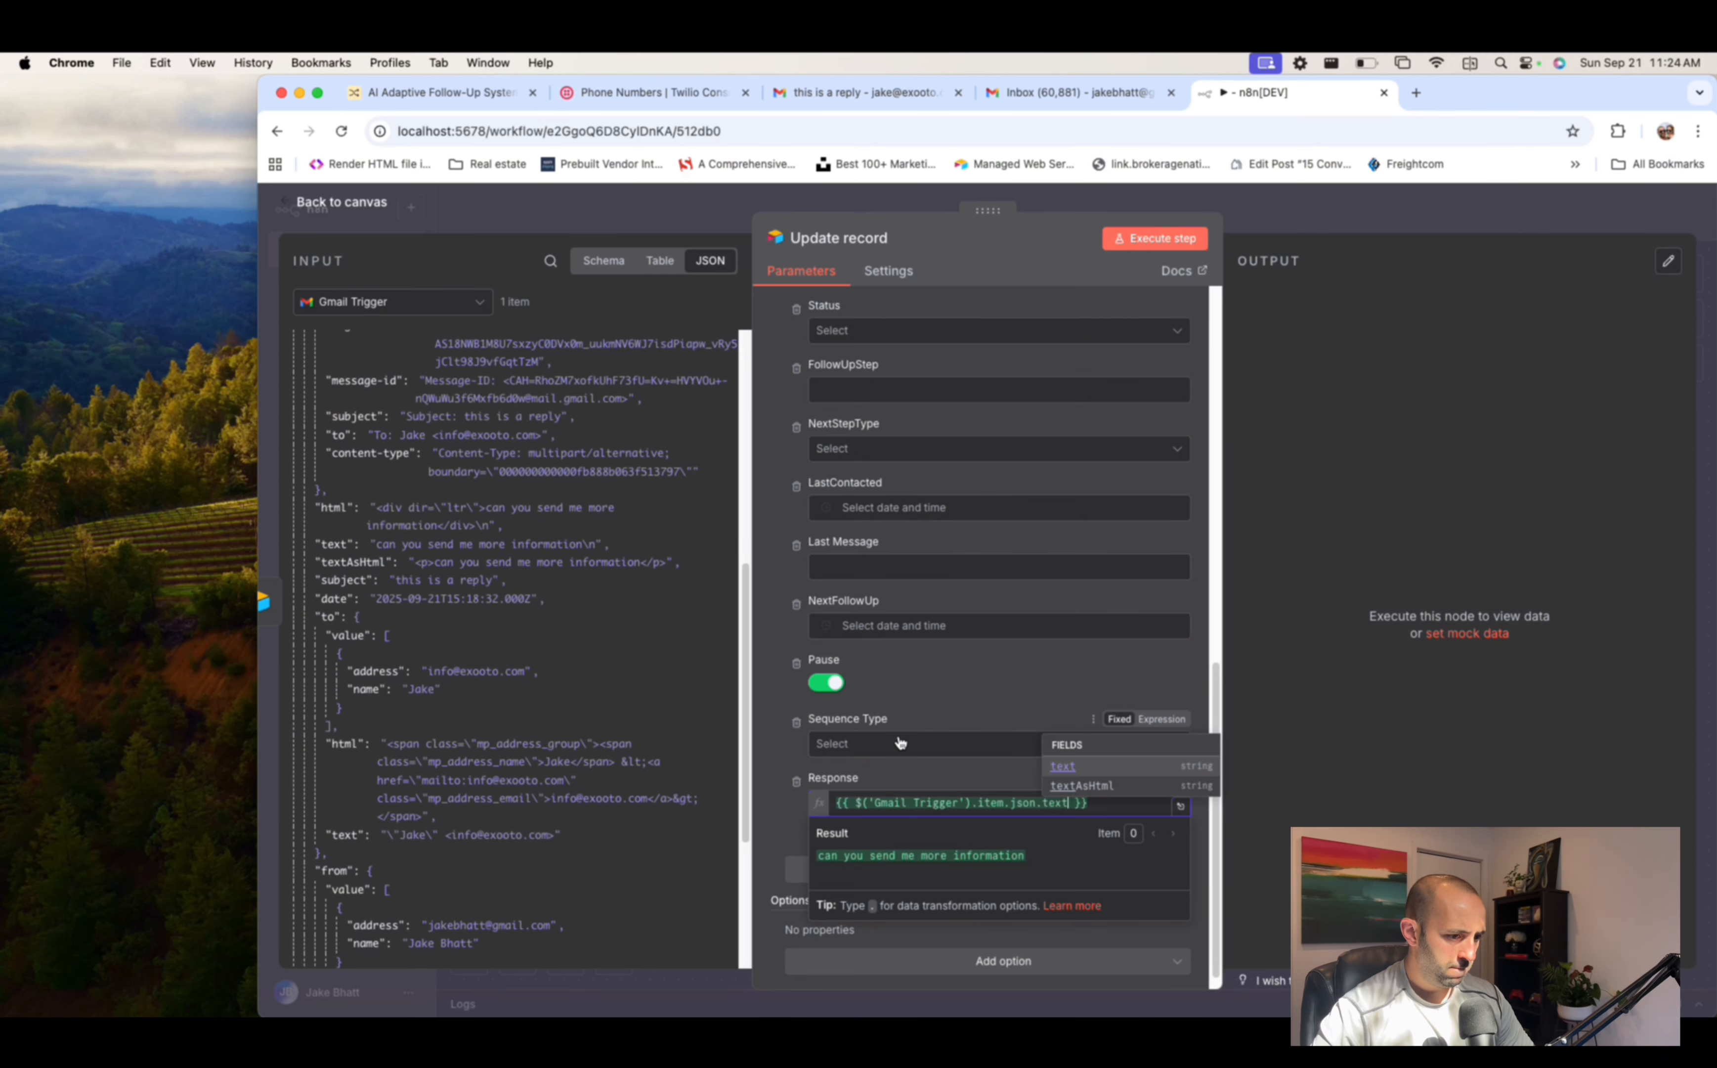
click(914, 776)
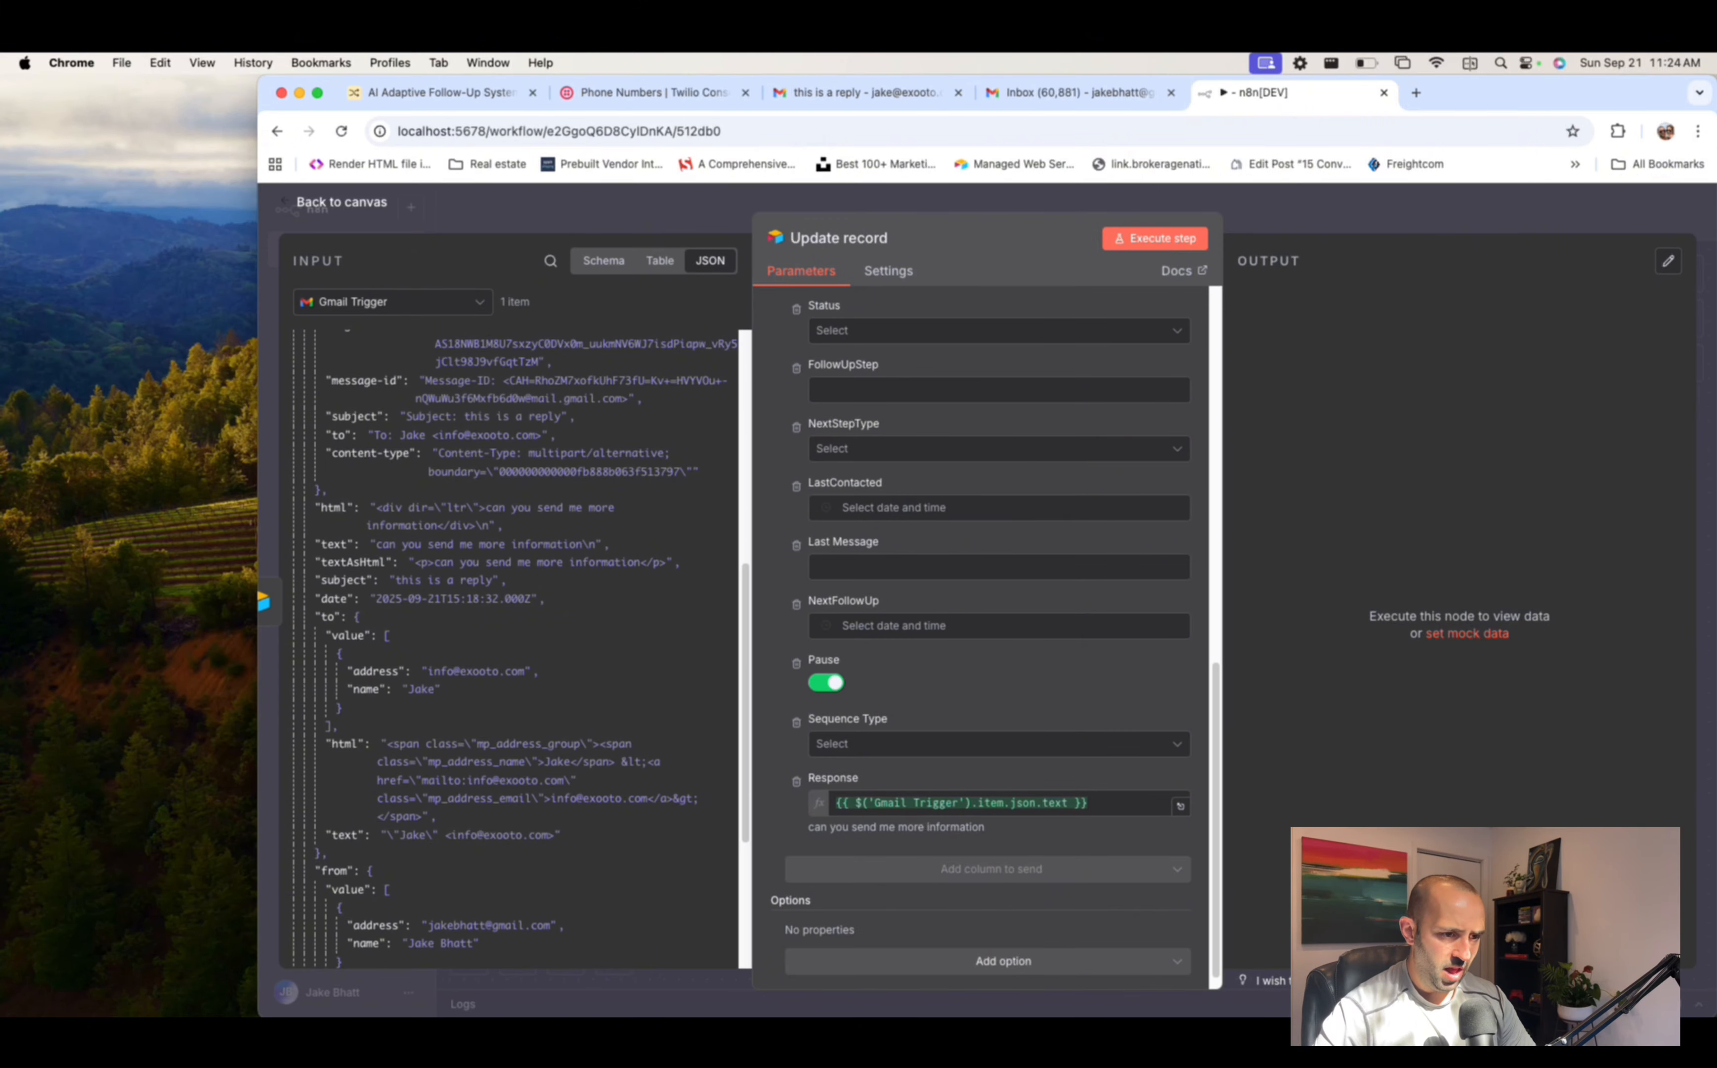
- Add an OpenAI Message a model step after Update record
click(1331, 227)
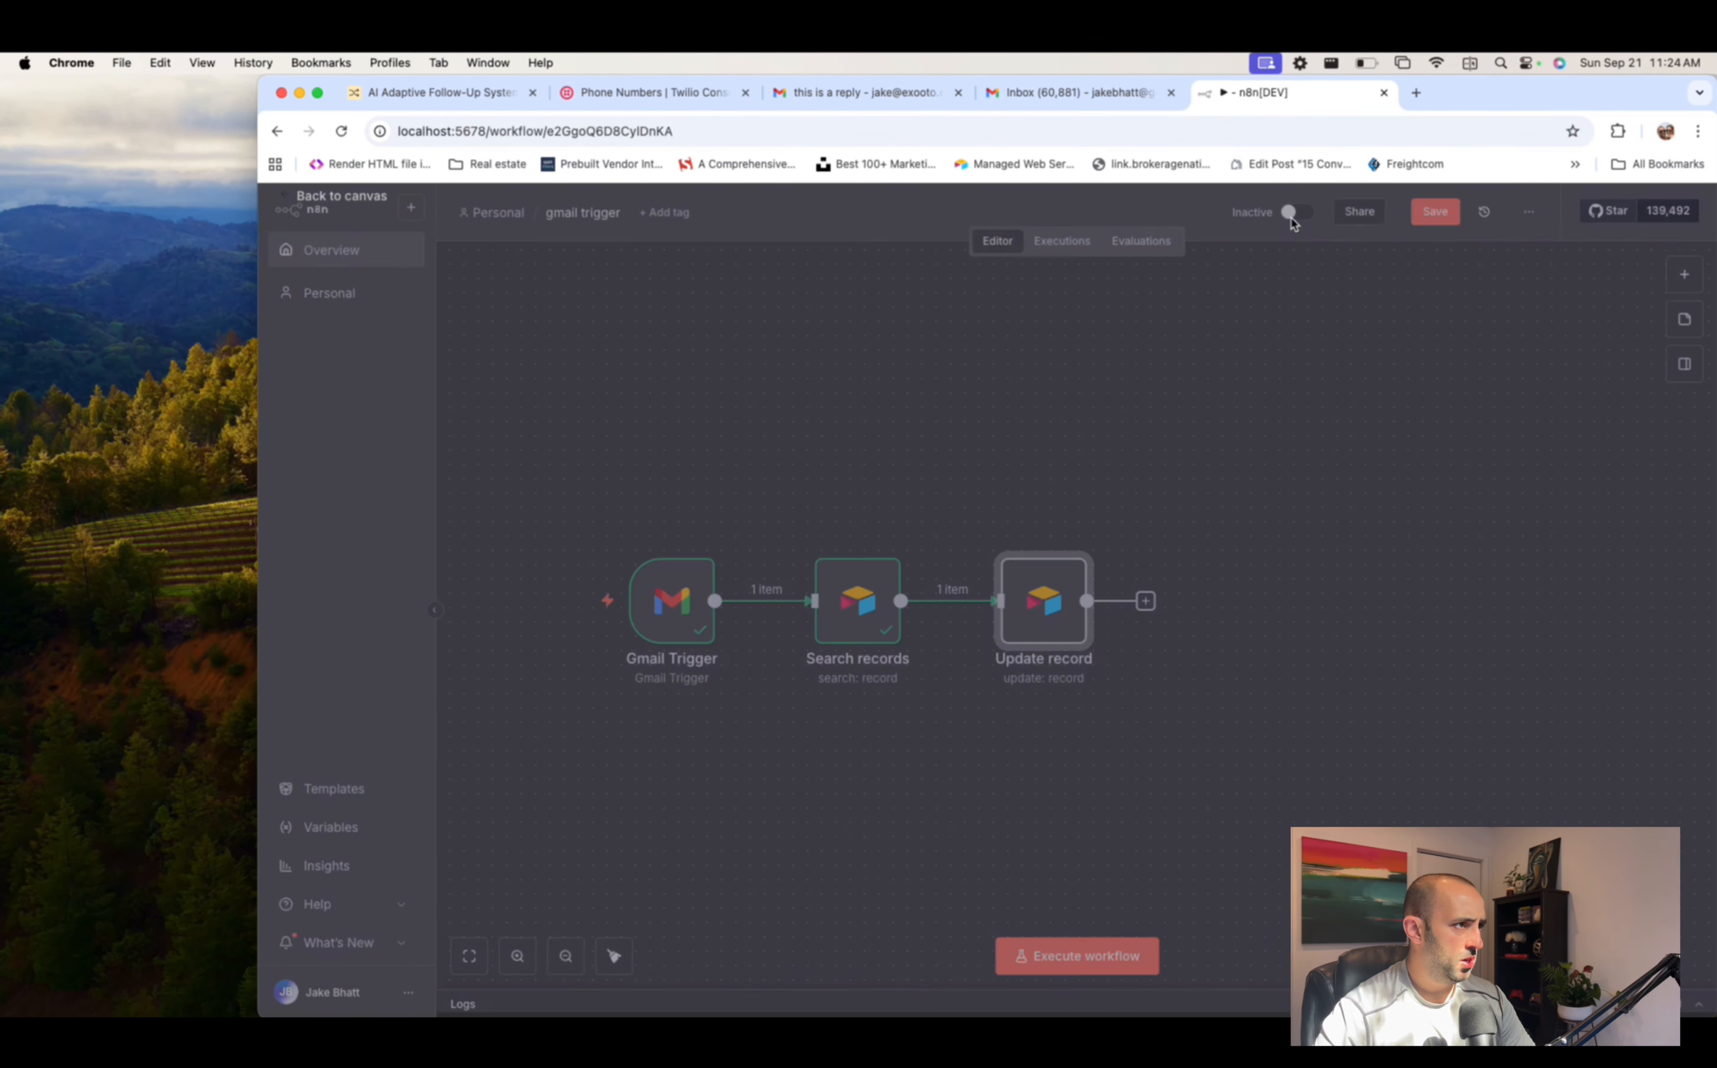
click(1146, 601)
text(op)
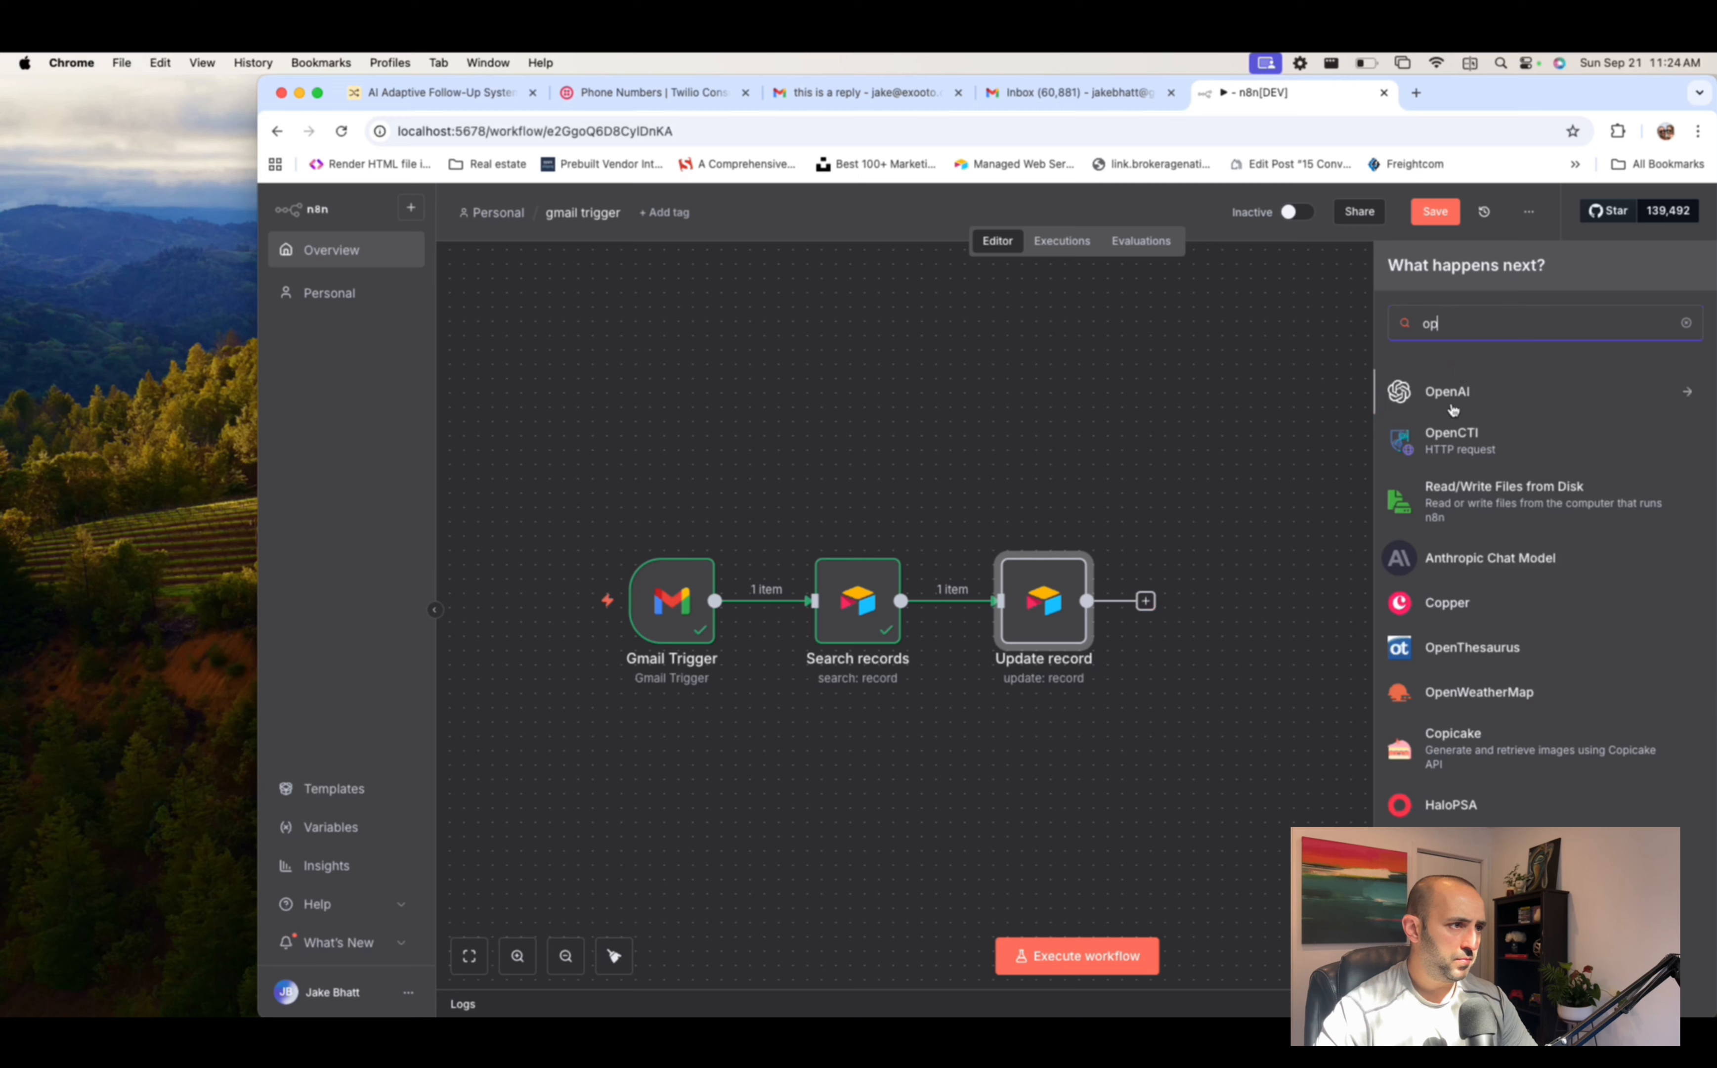
click(1449, 396)
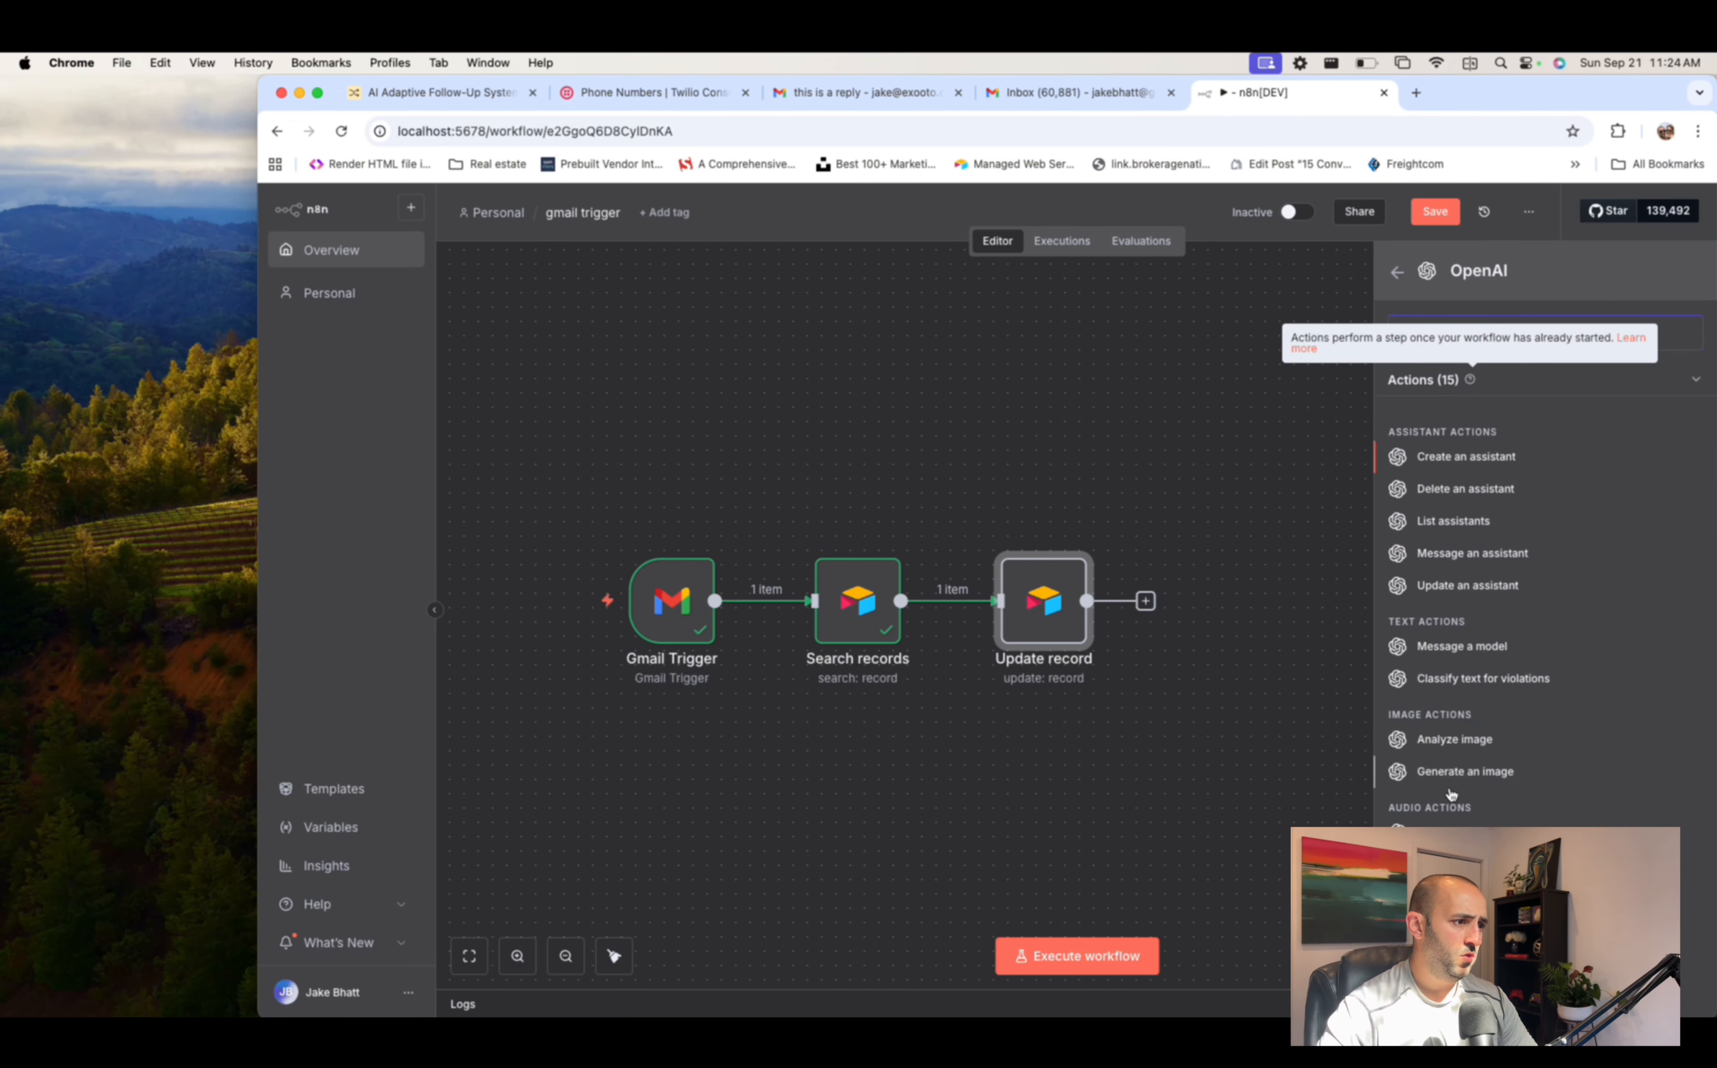
click(1462, 645)
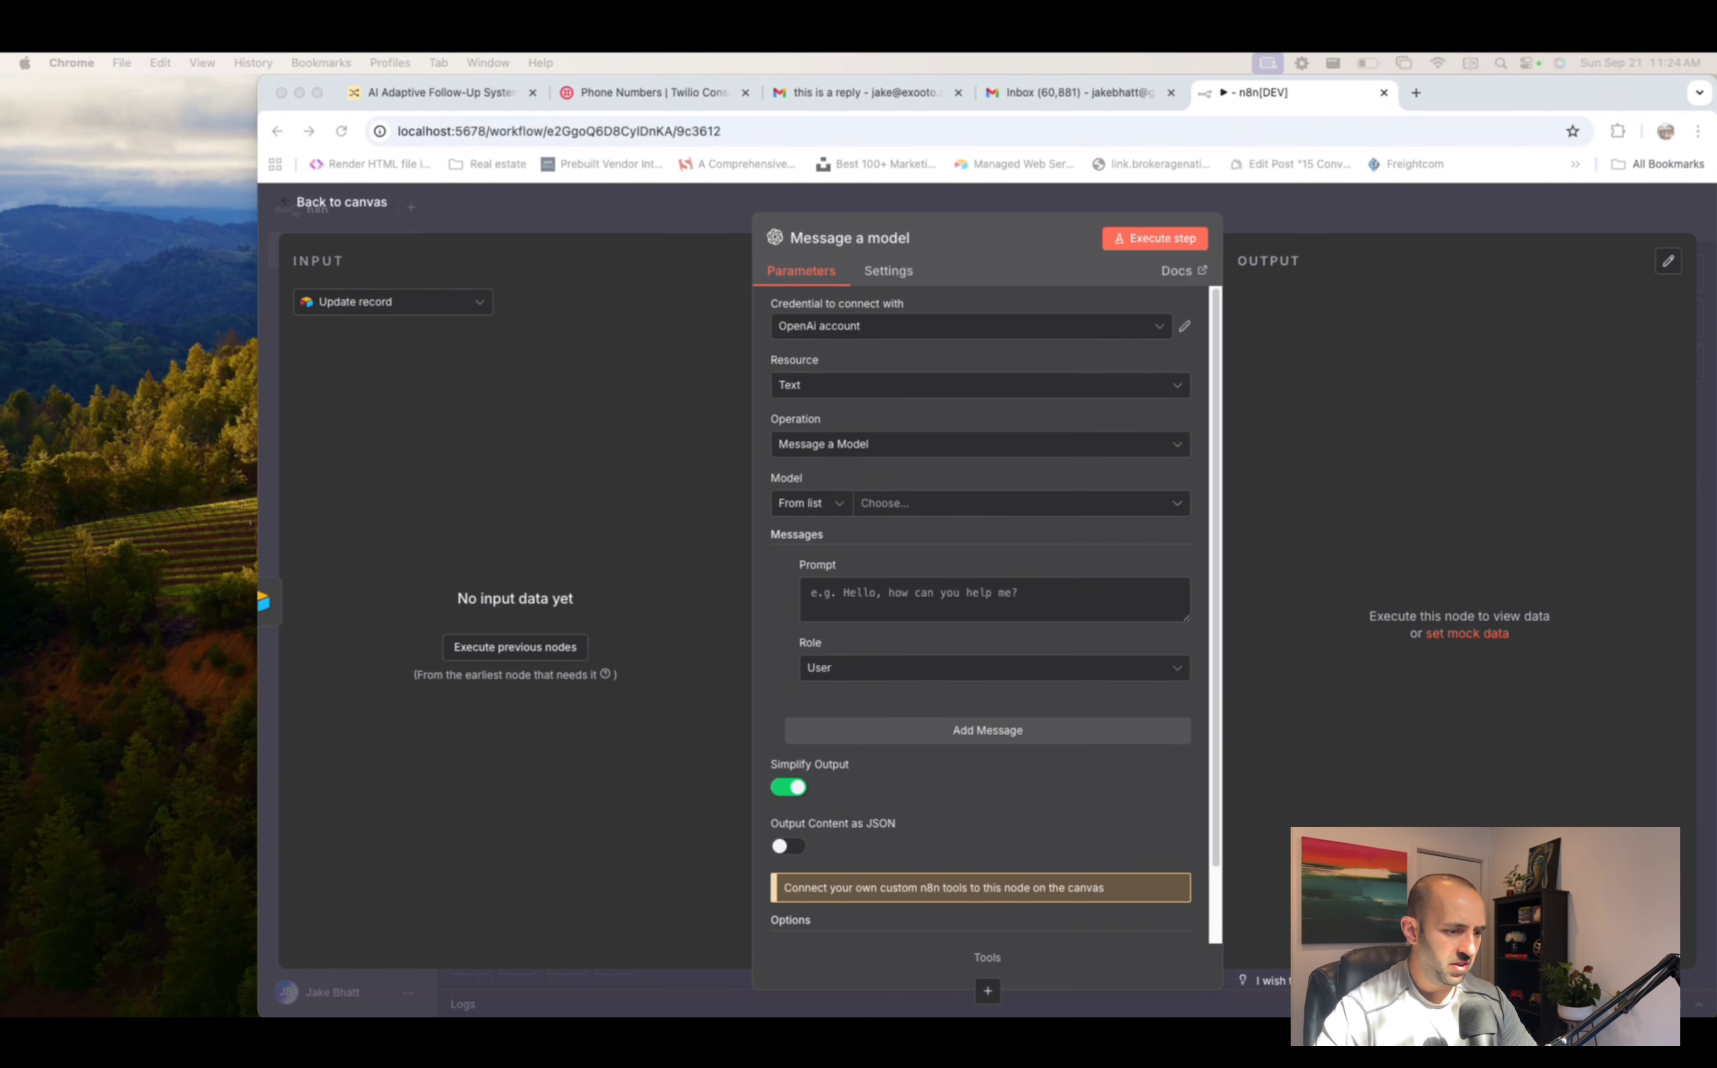
- Make the first message a System message and paste in the system prompt
click(946, 668)
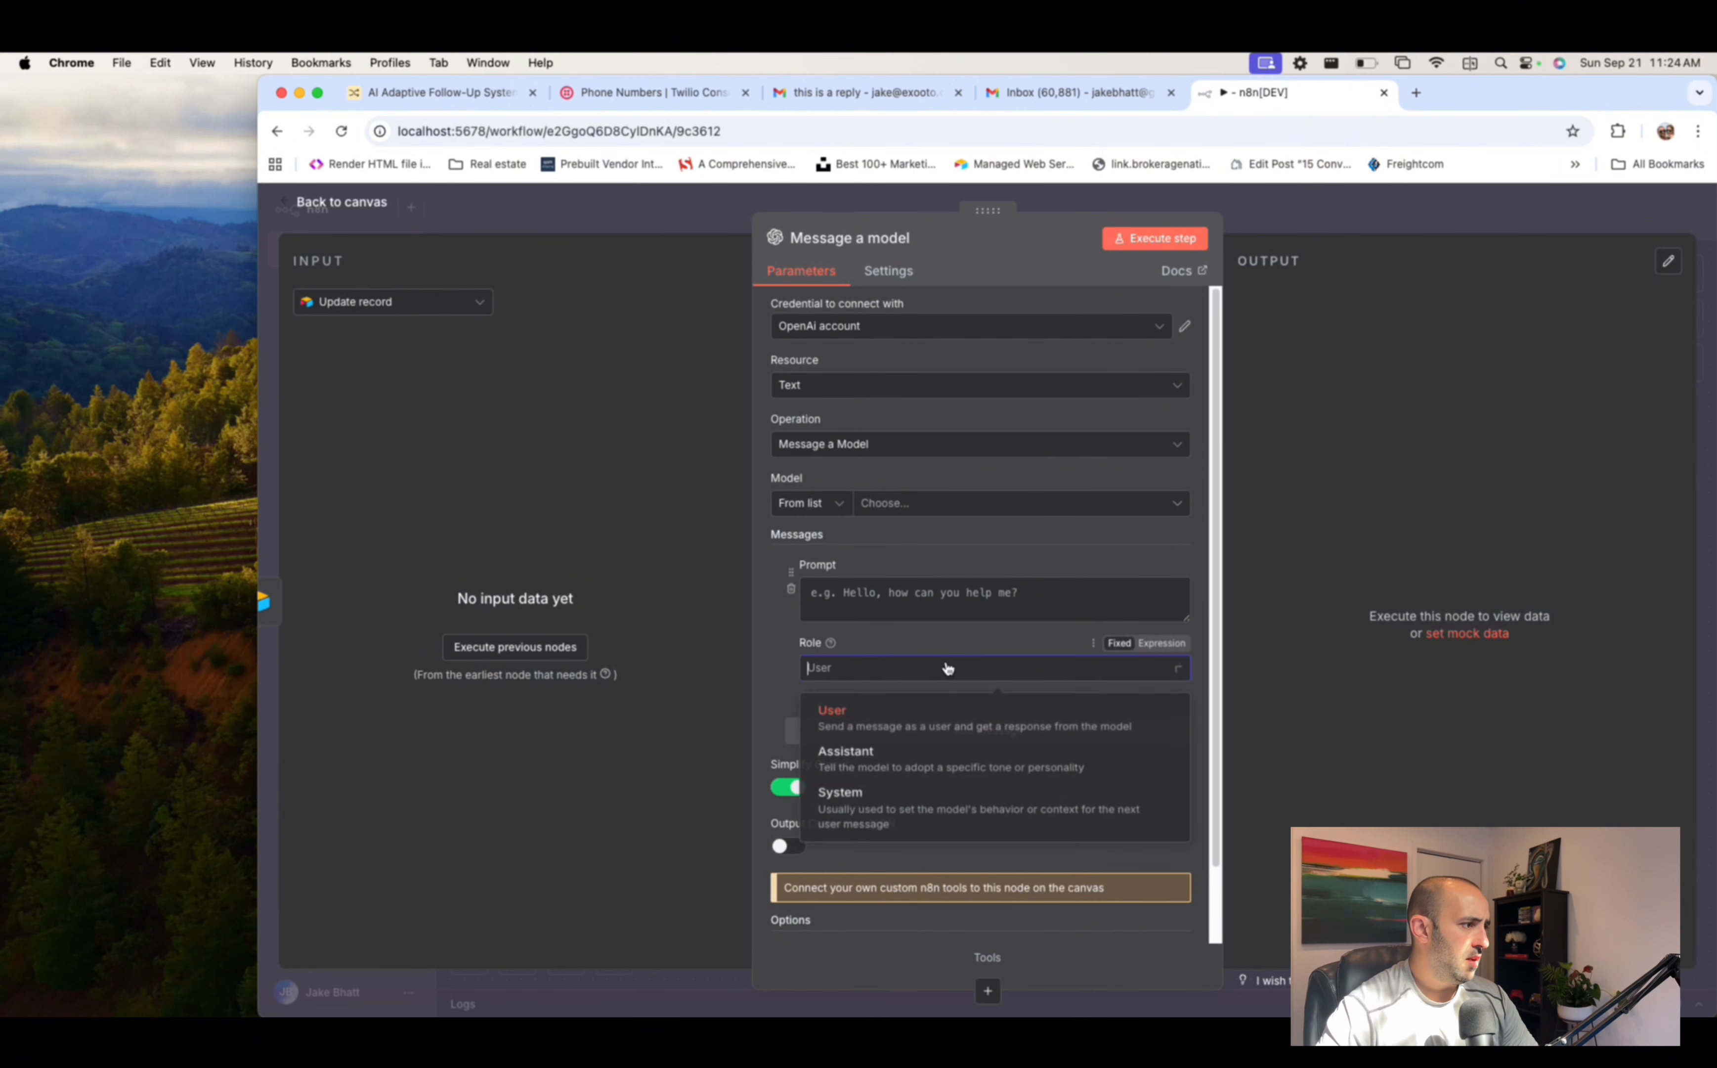
click(903, 801)
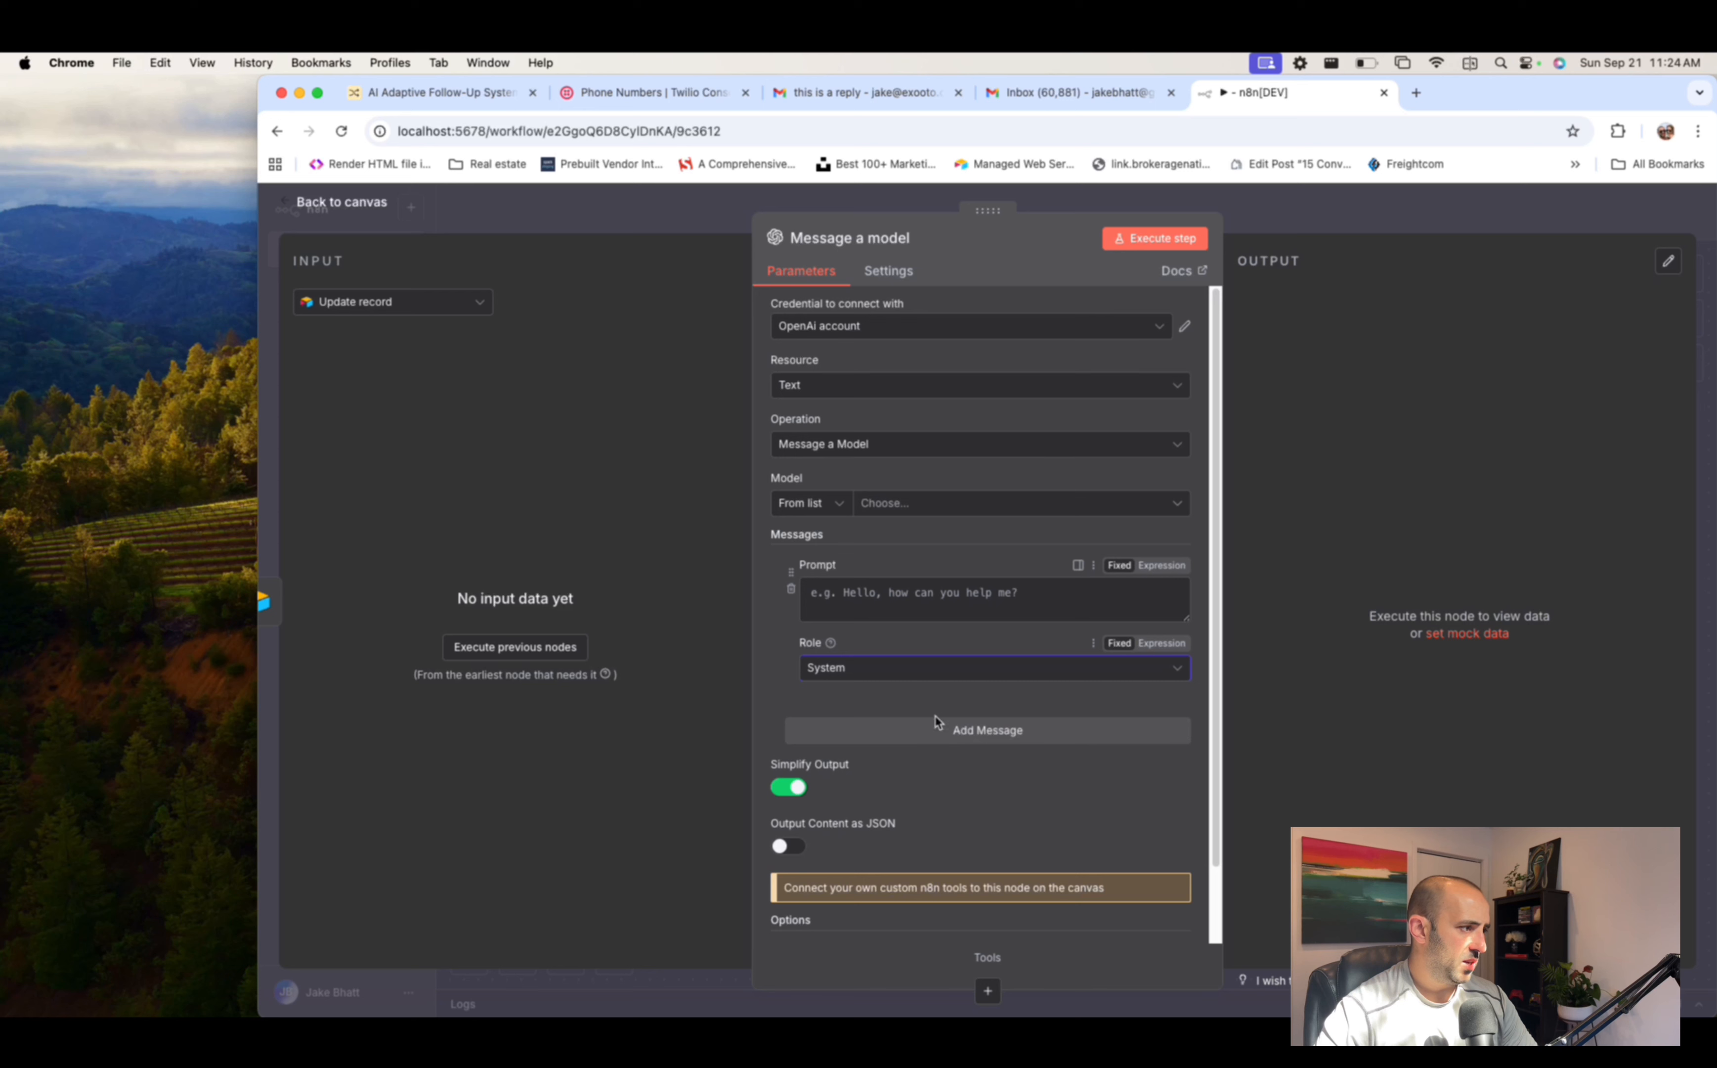
click(887, 592)
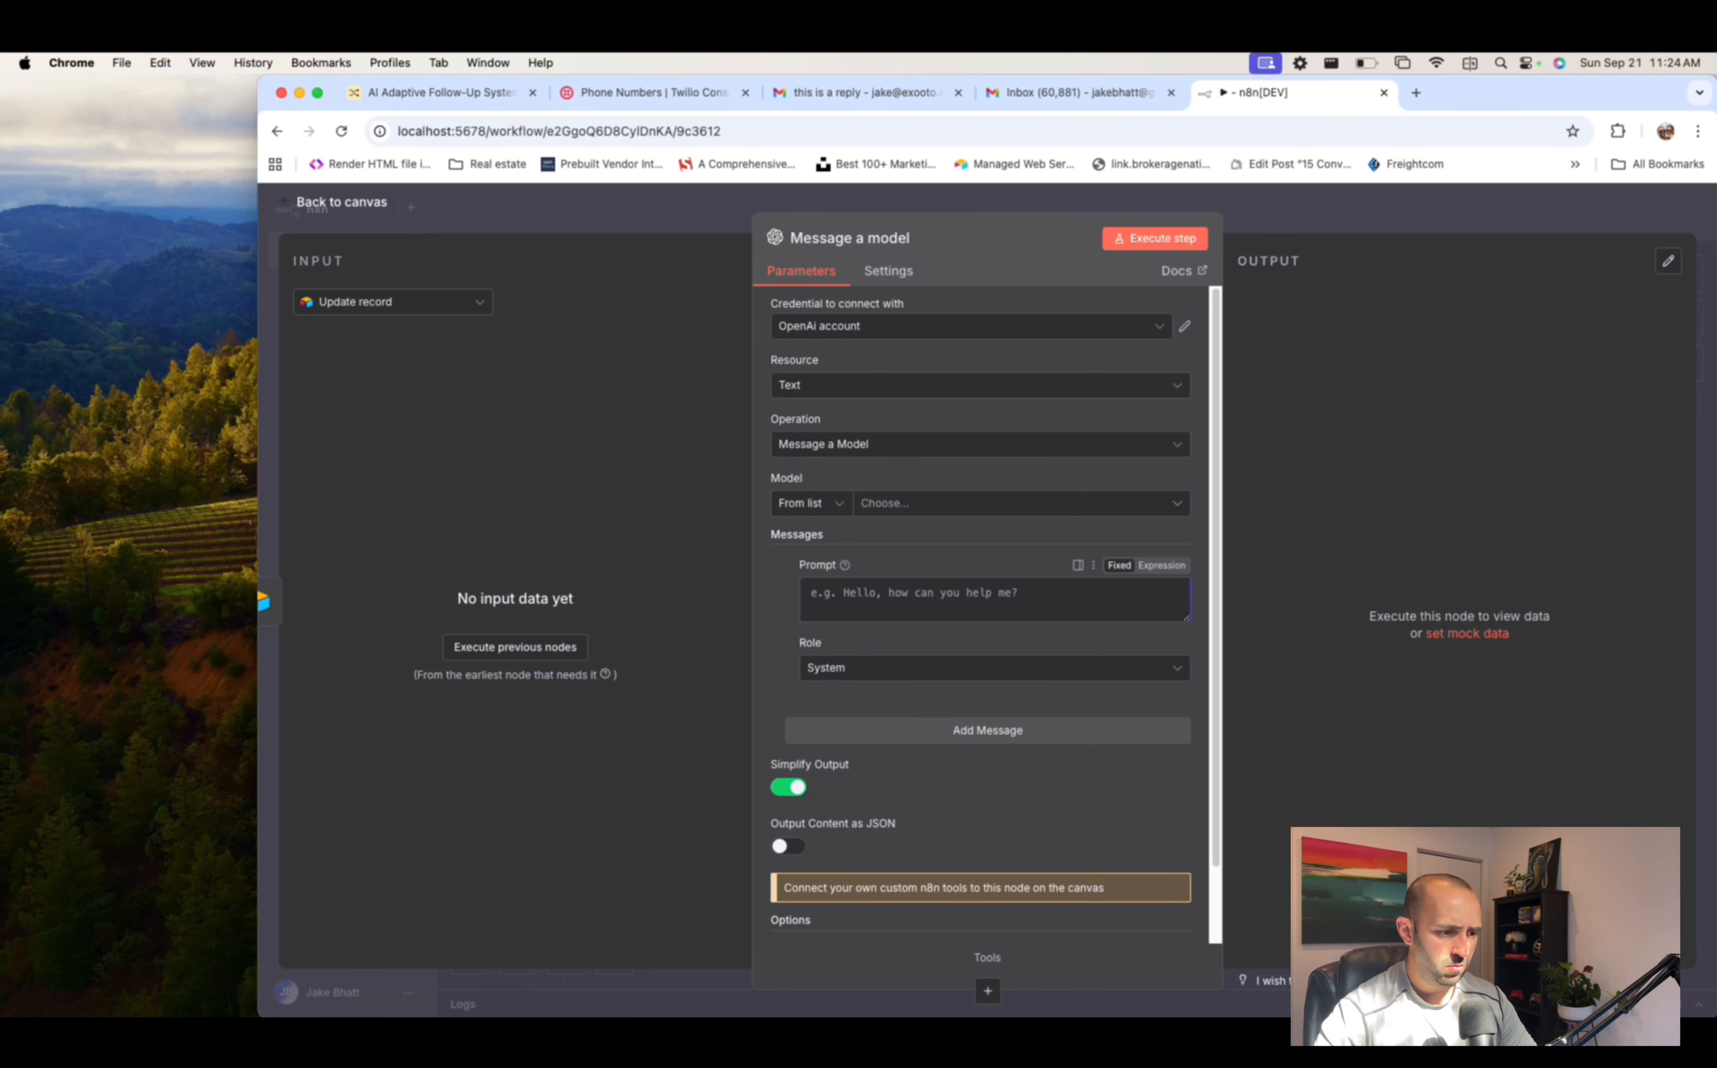
click(1057, 601)
text(You are an intelligent sales assistant, based on the replies you receive you will categorize replies.)
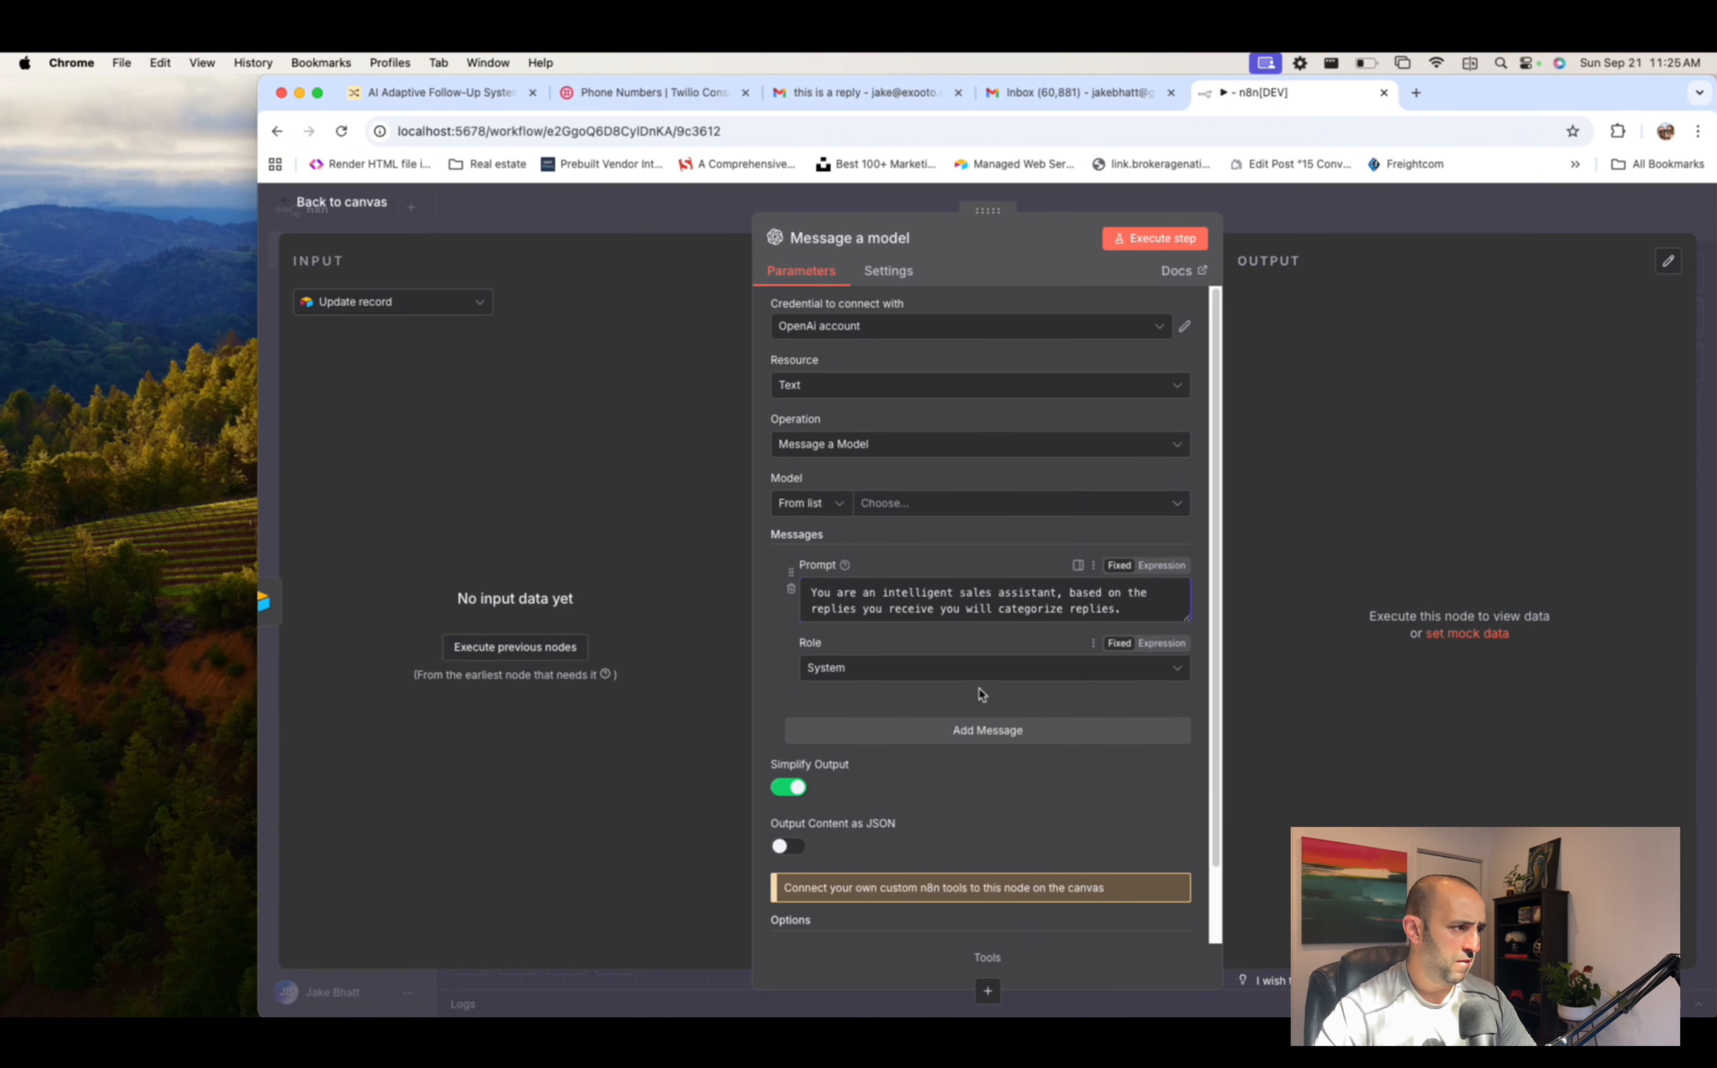
- Add a second User message containing the reply-categorisation prompt
click(987, 730)
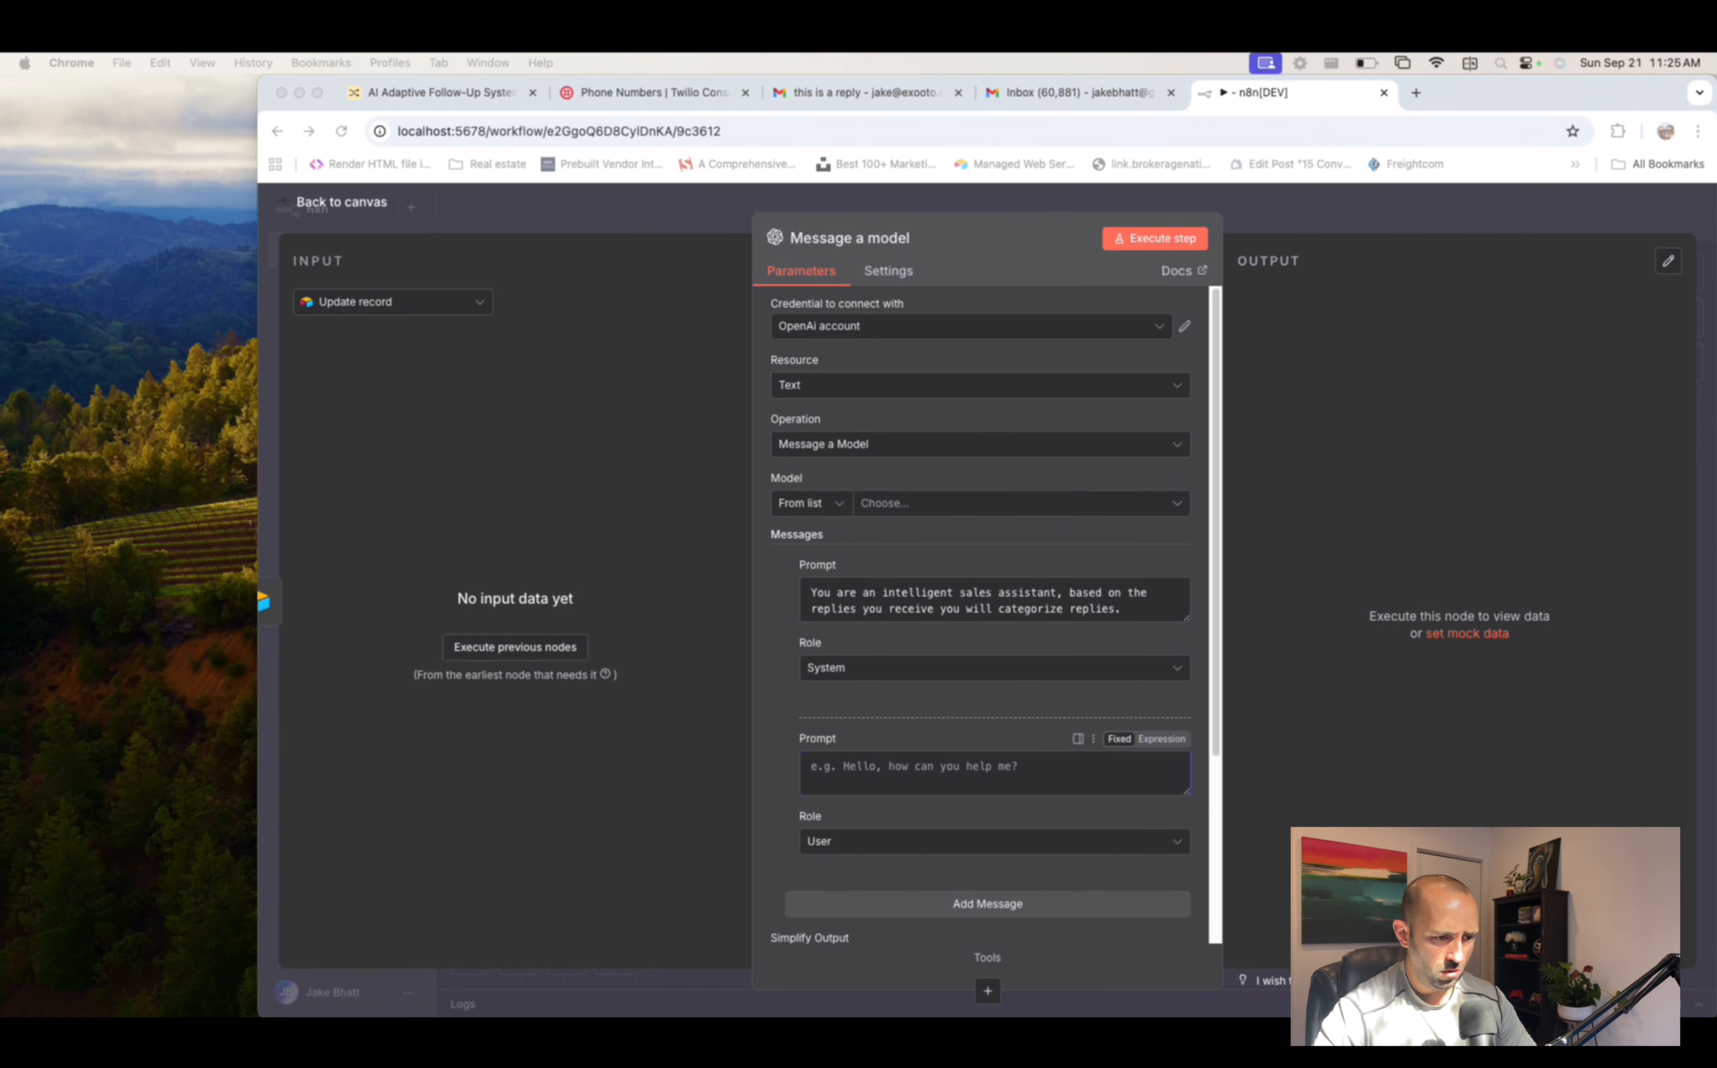
key(cmd+v)
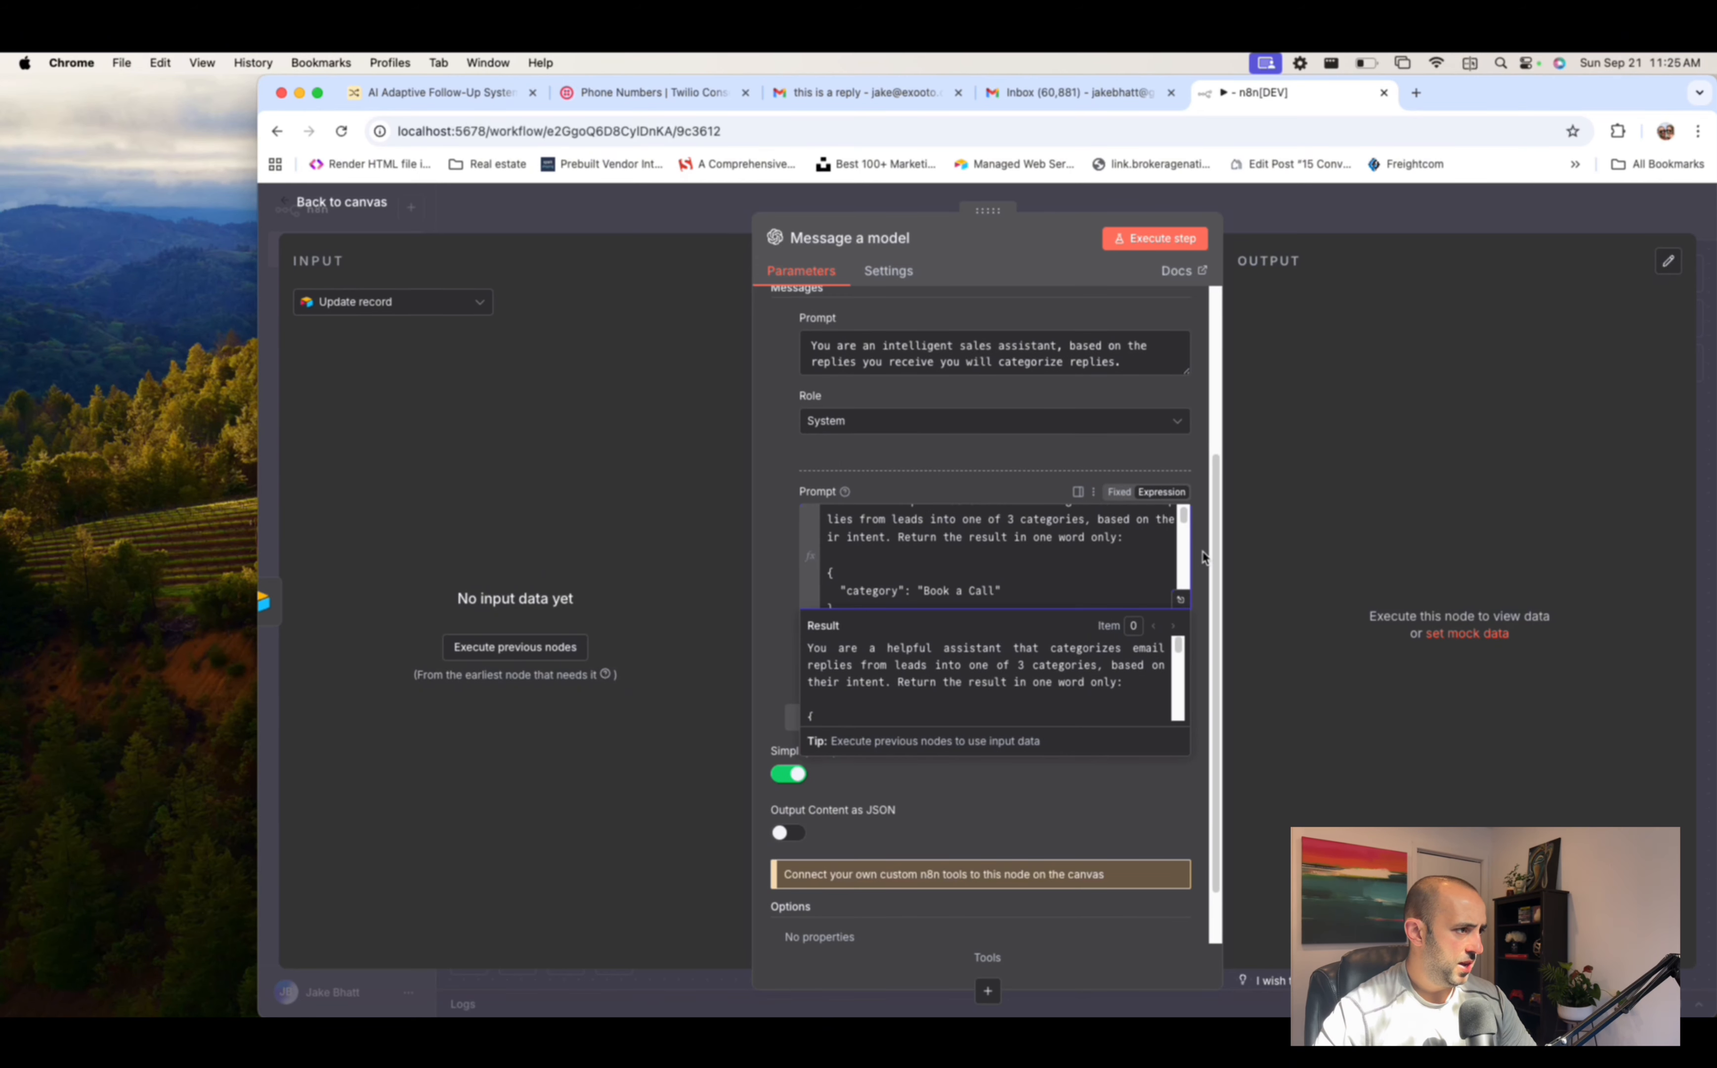
click(1207, 559)
click(948, 657)
click(883, 703)
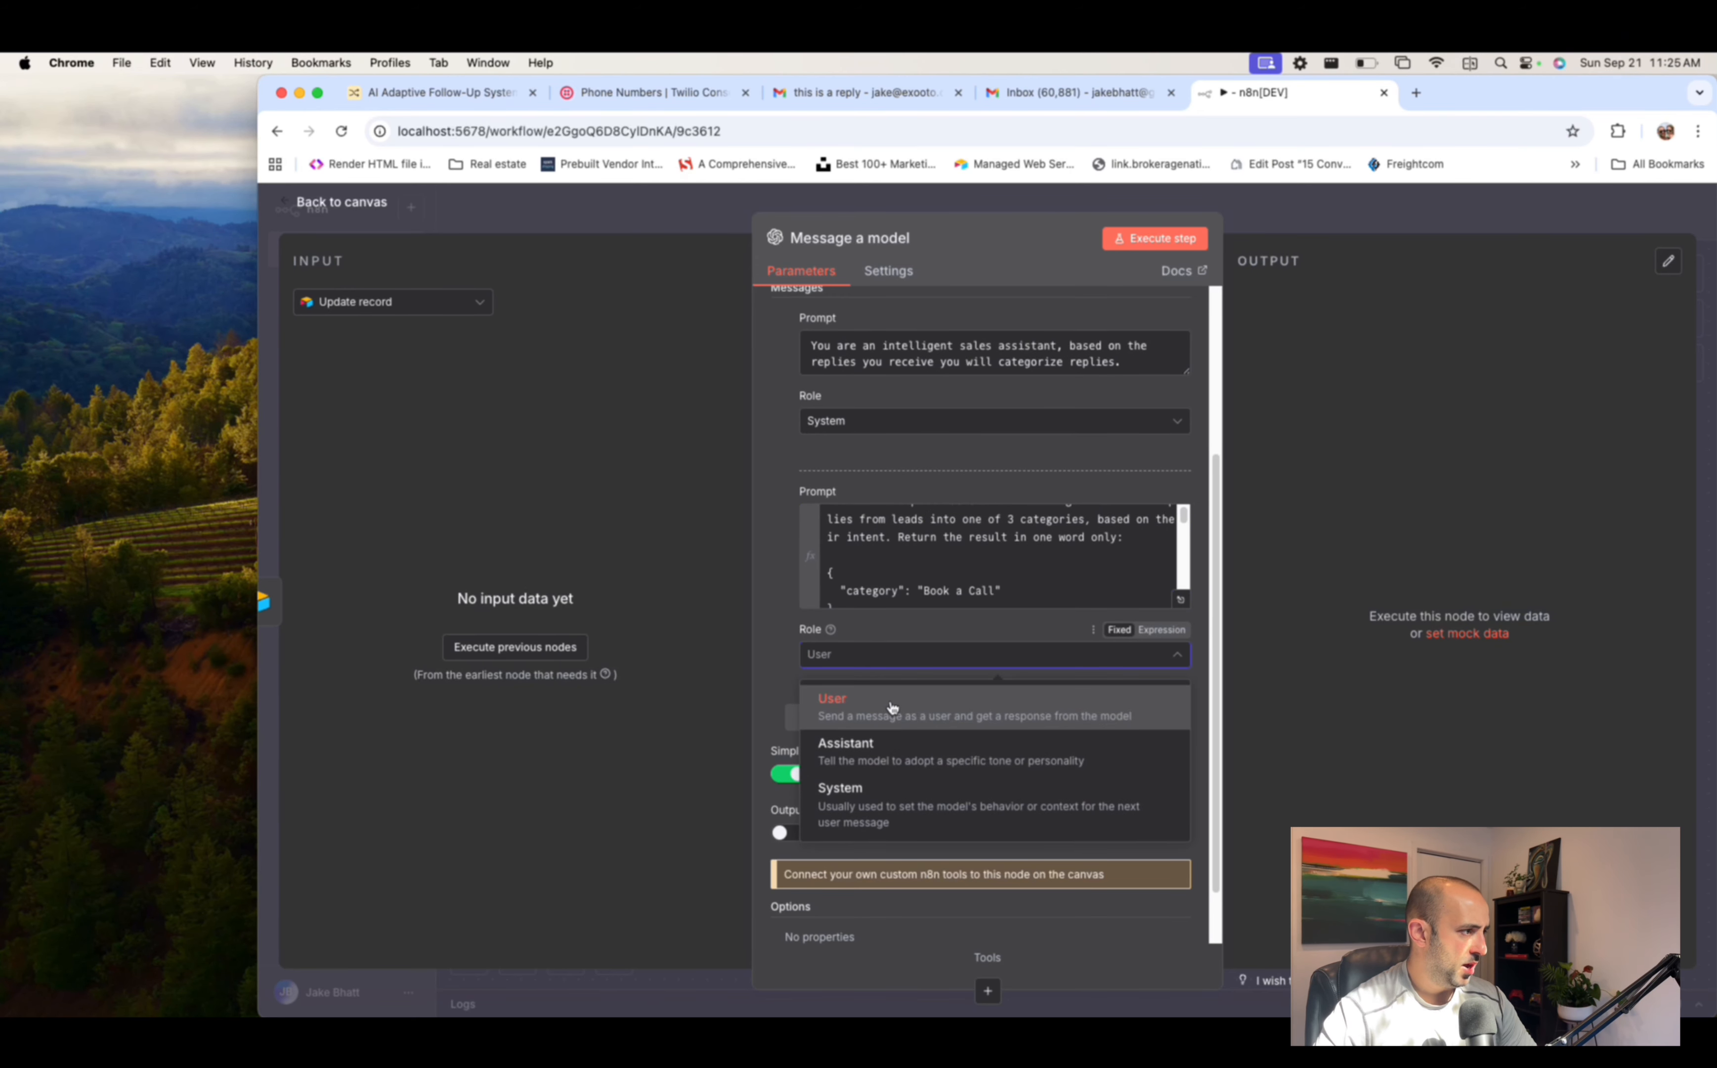
click(1182, 600)
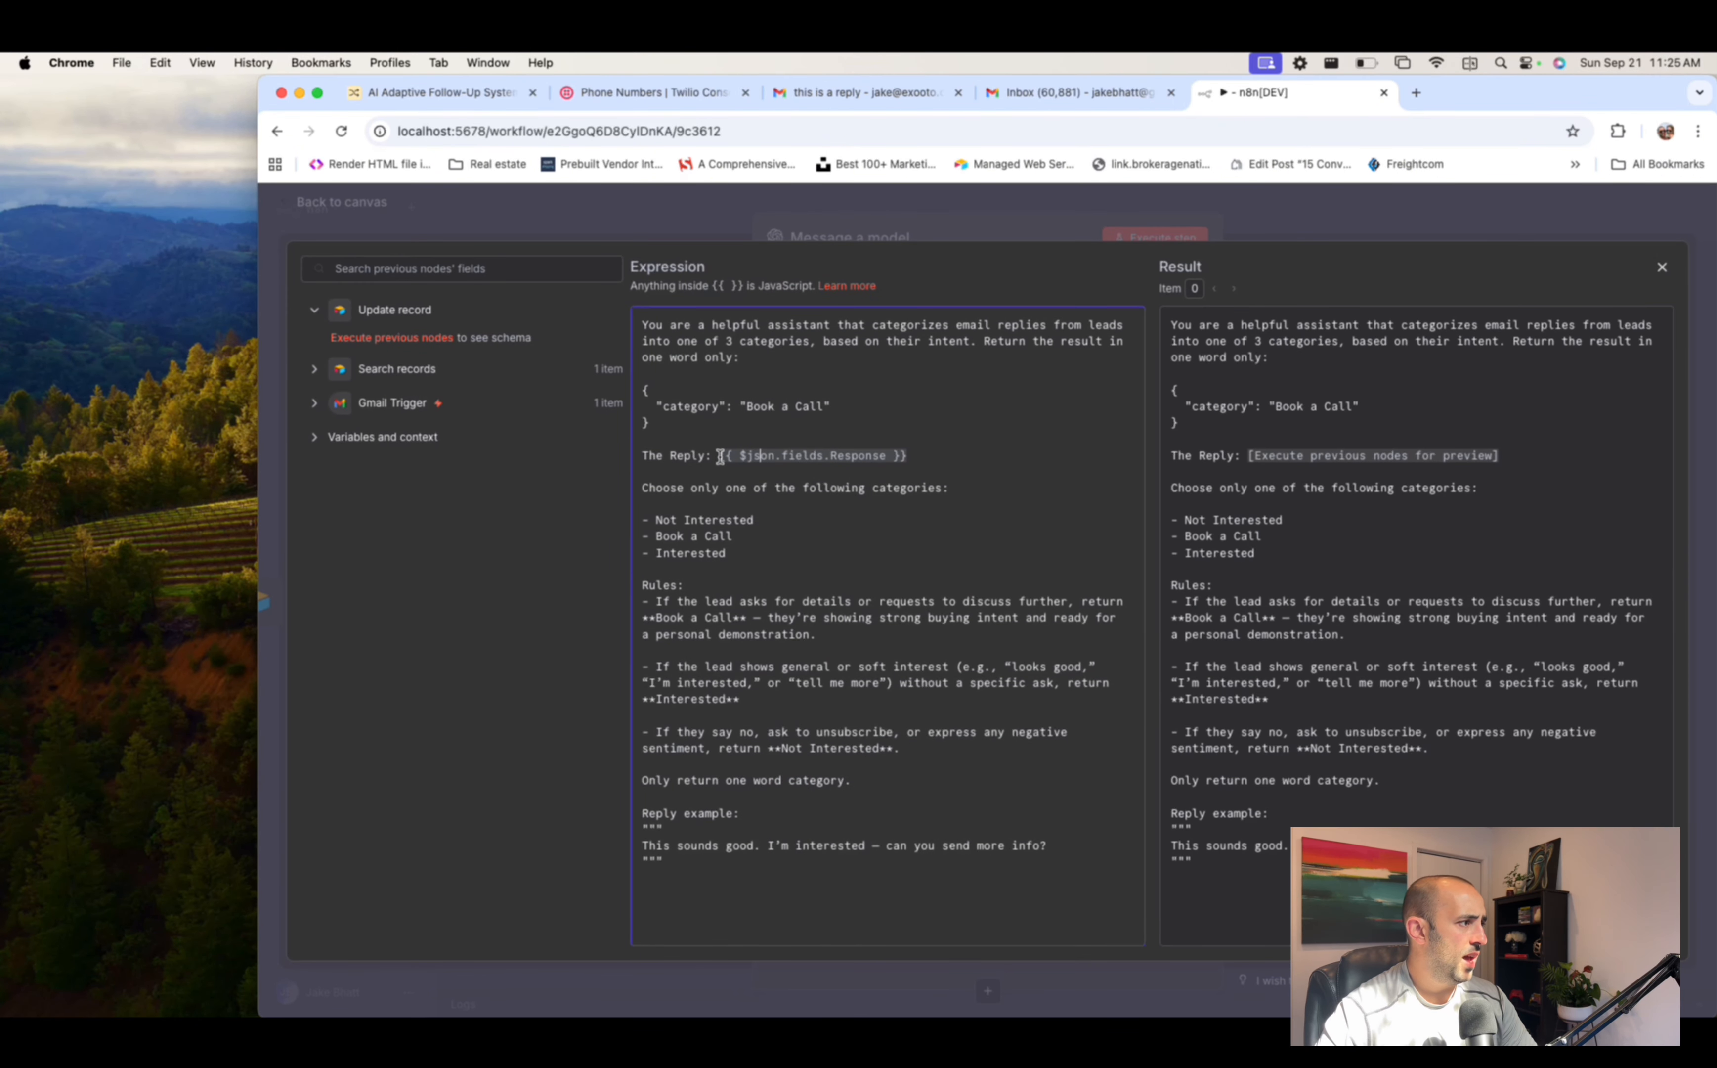
- Review the Reply expression and the Search records and Gmail Trigger inputs, then close the editor and node panel
drag(721, 456, 971, 455)
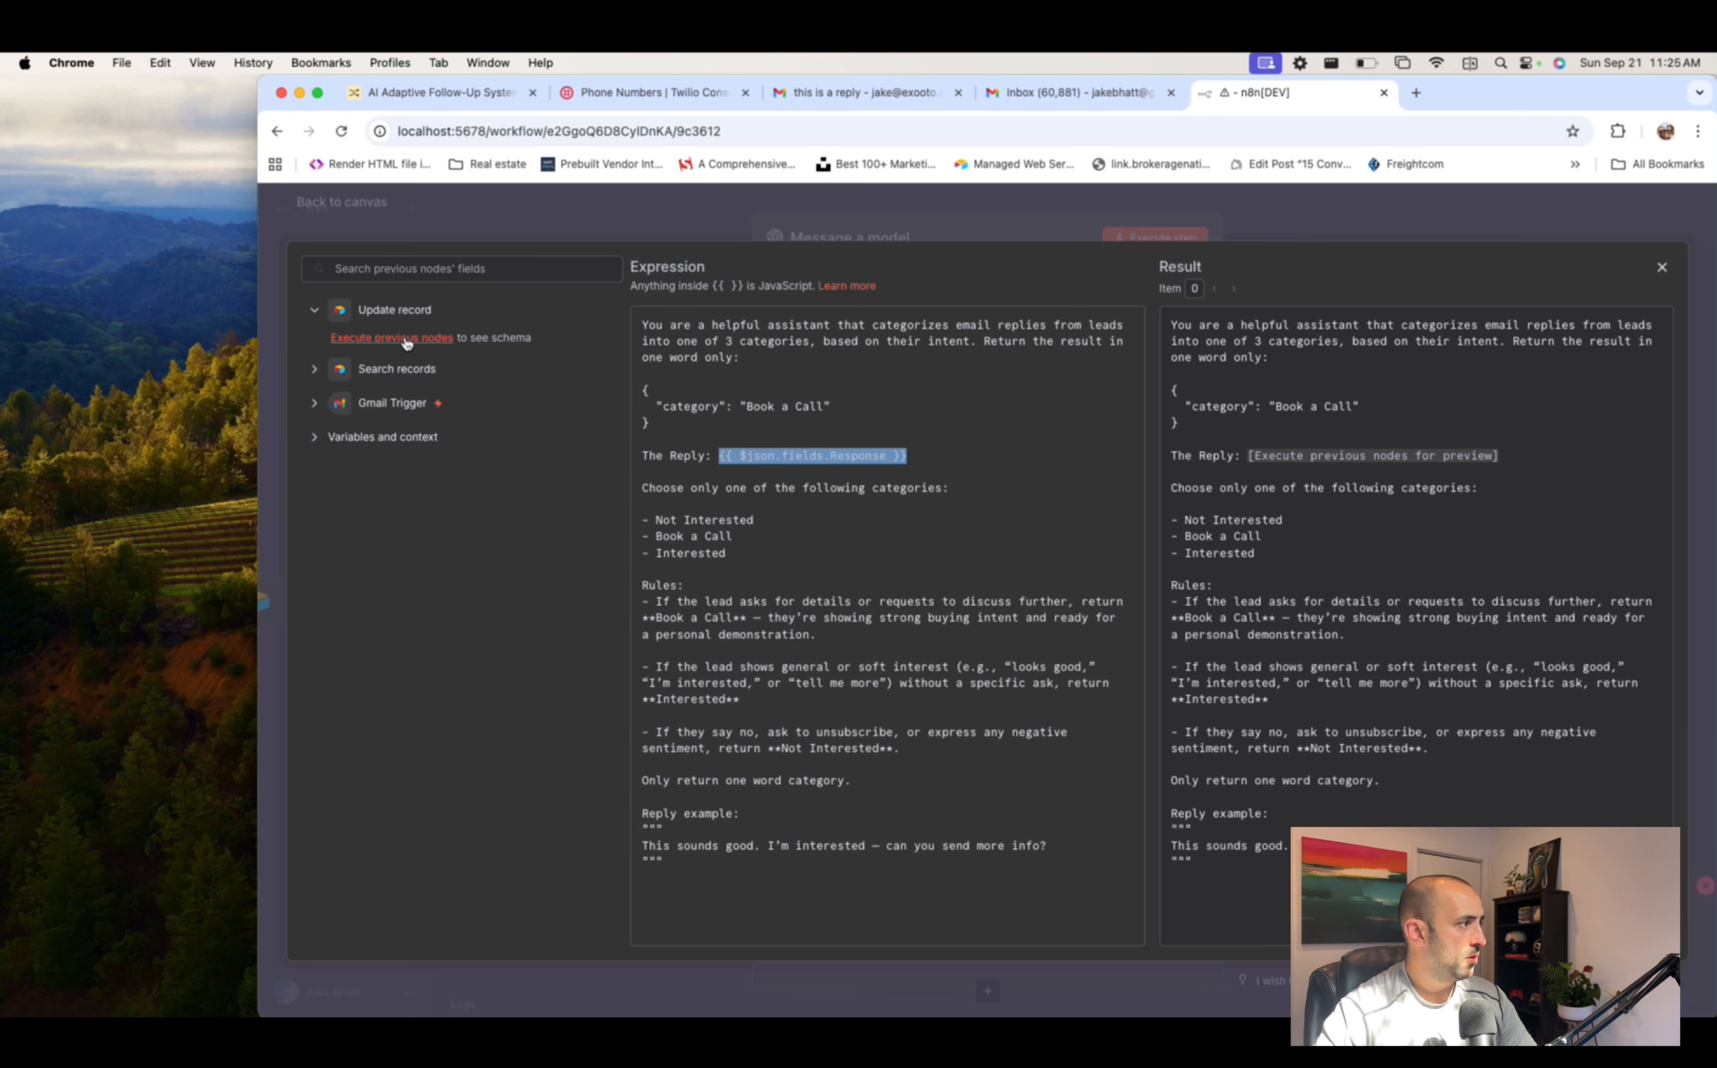
click(315, 375)
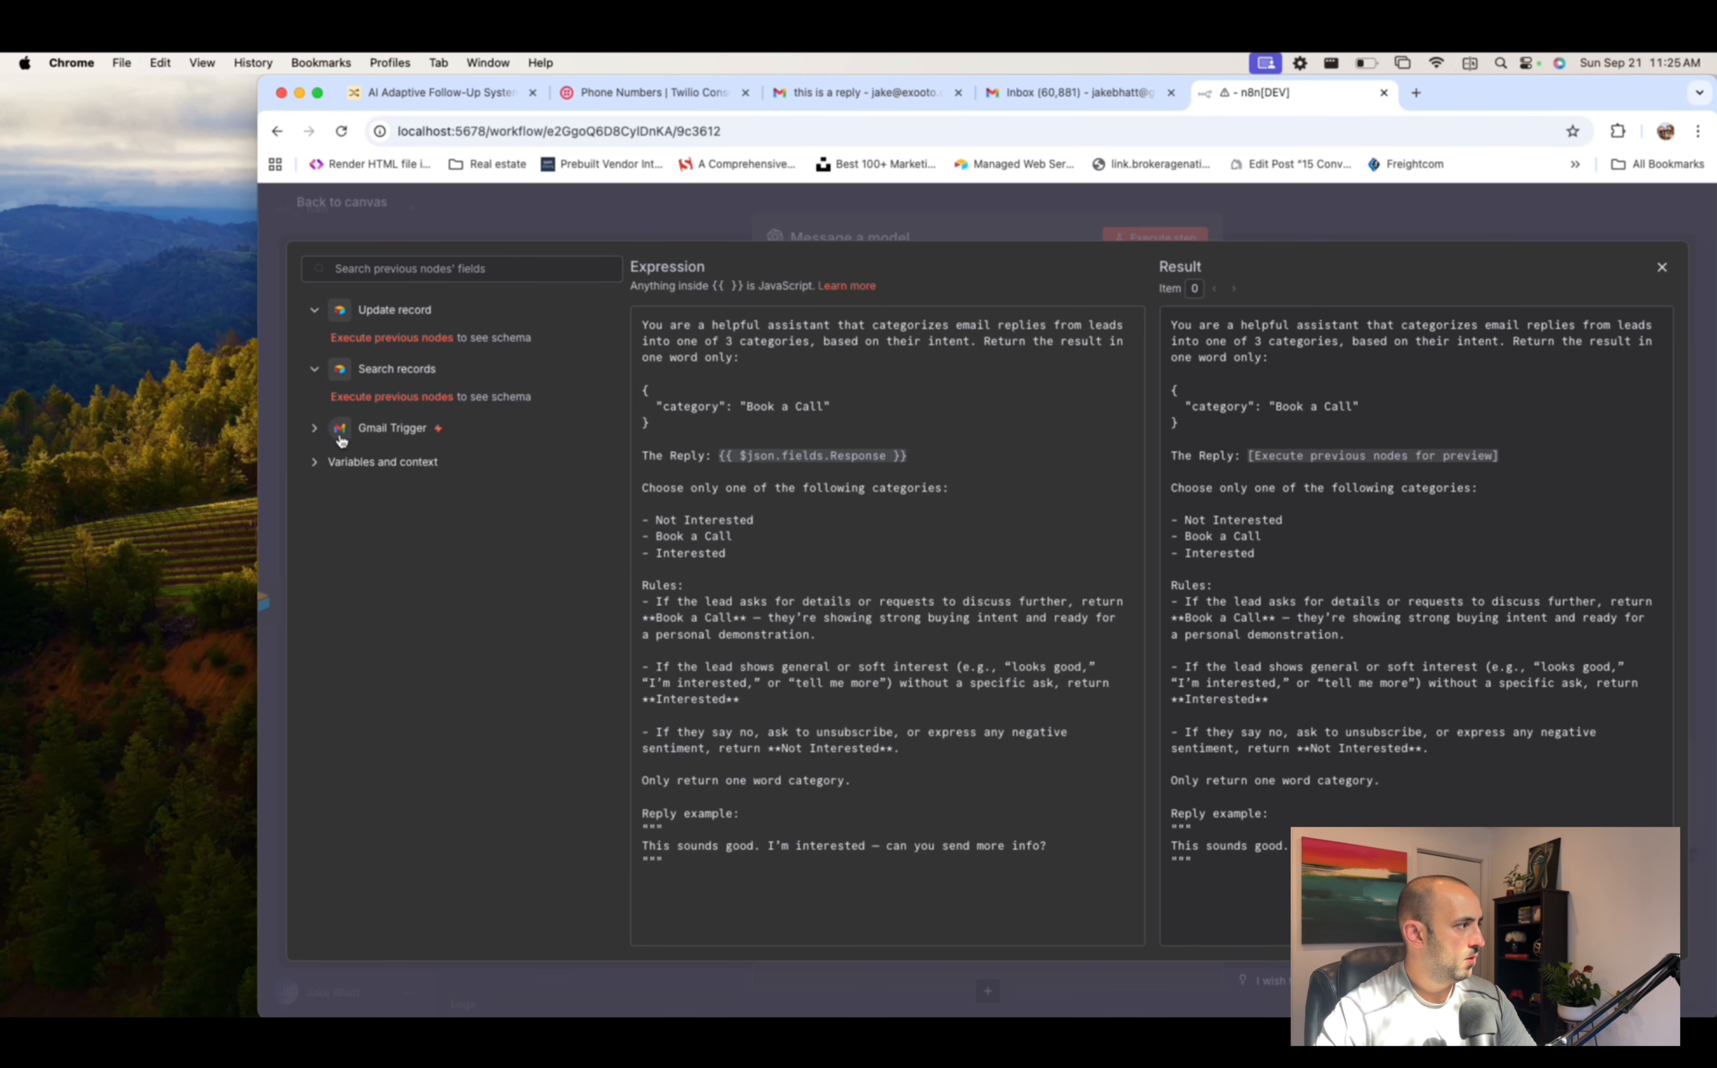
click(315, 430)
click(315, 432)
click(315, 431)
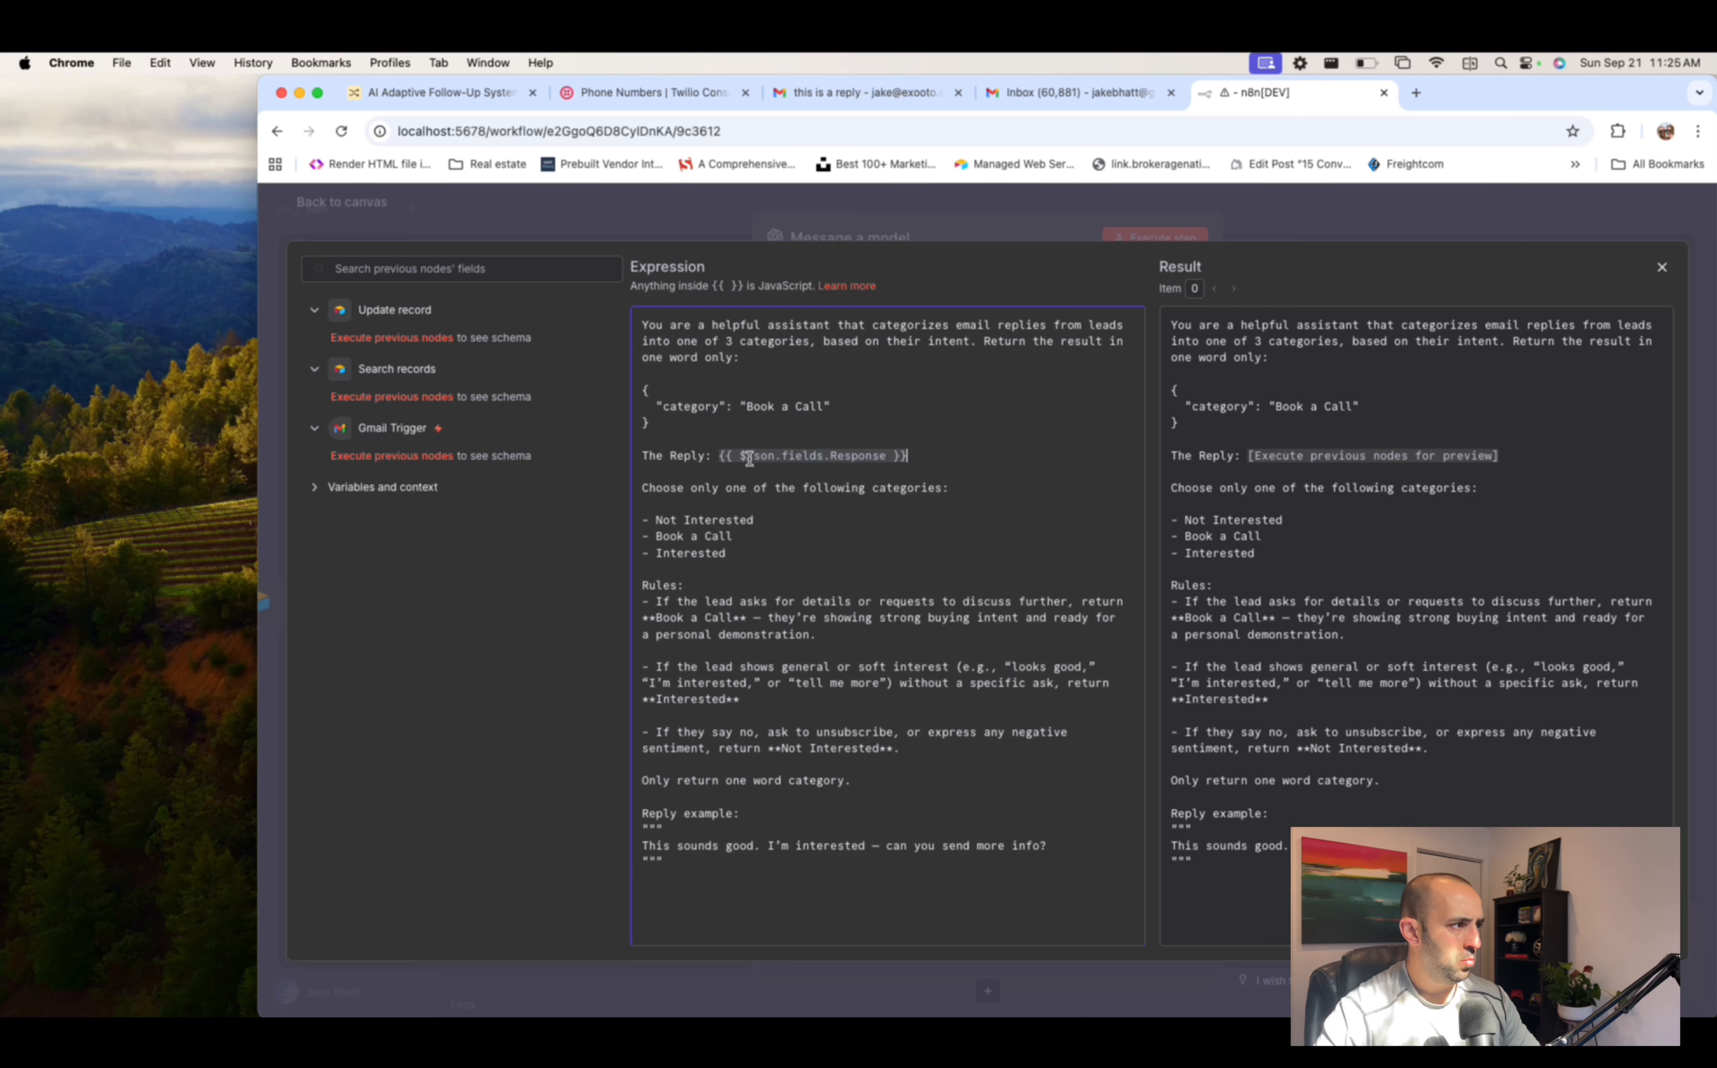
mouse_move(749, 459)
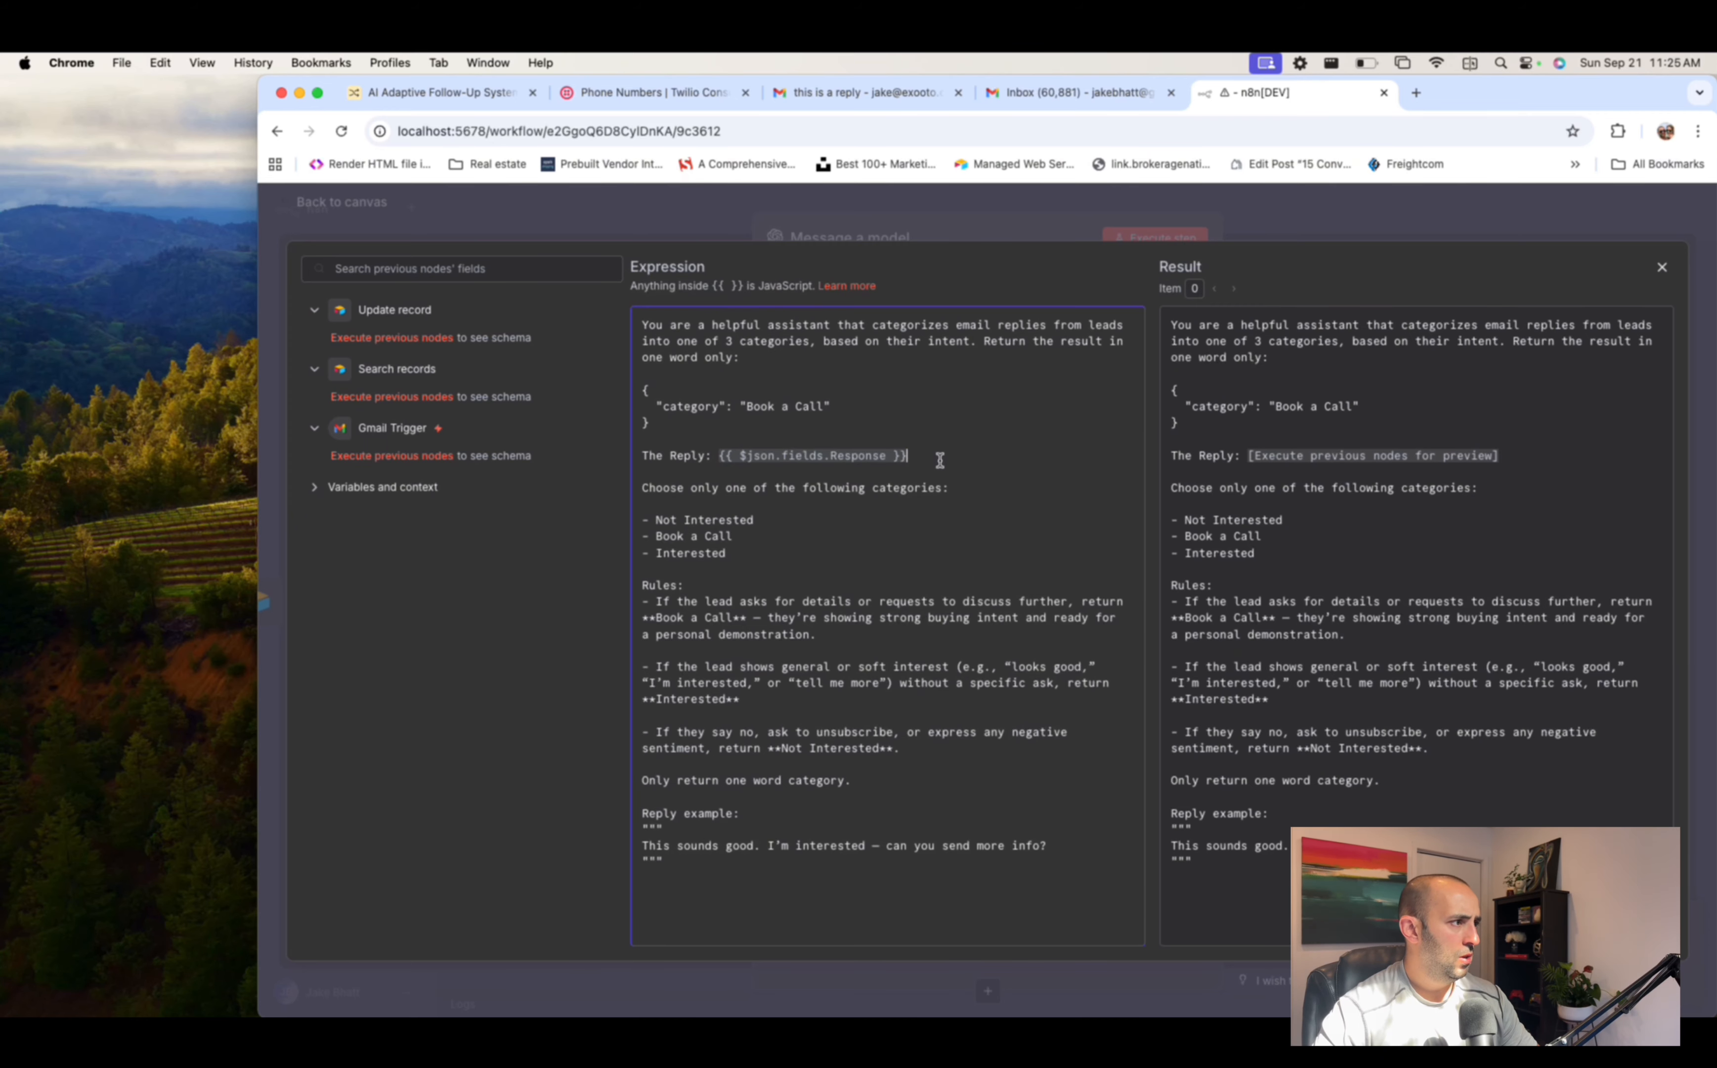
click(1245, 206)
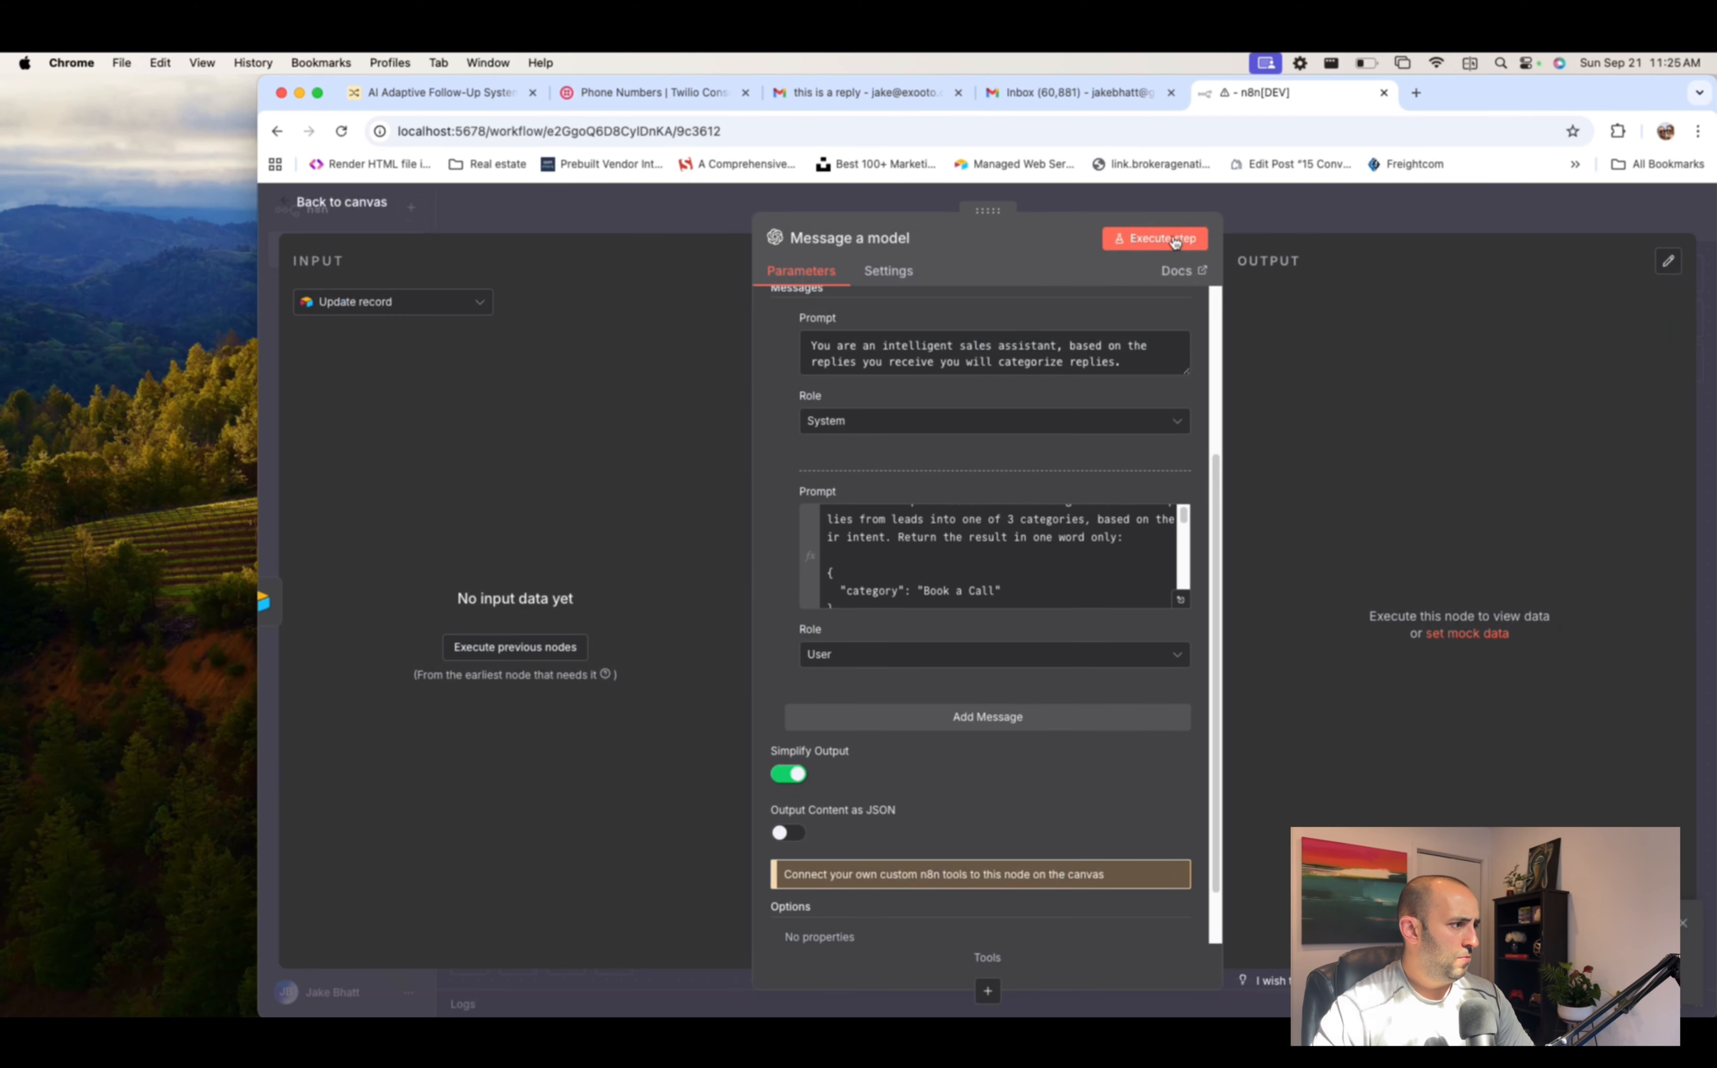
click(1286, 219)
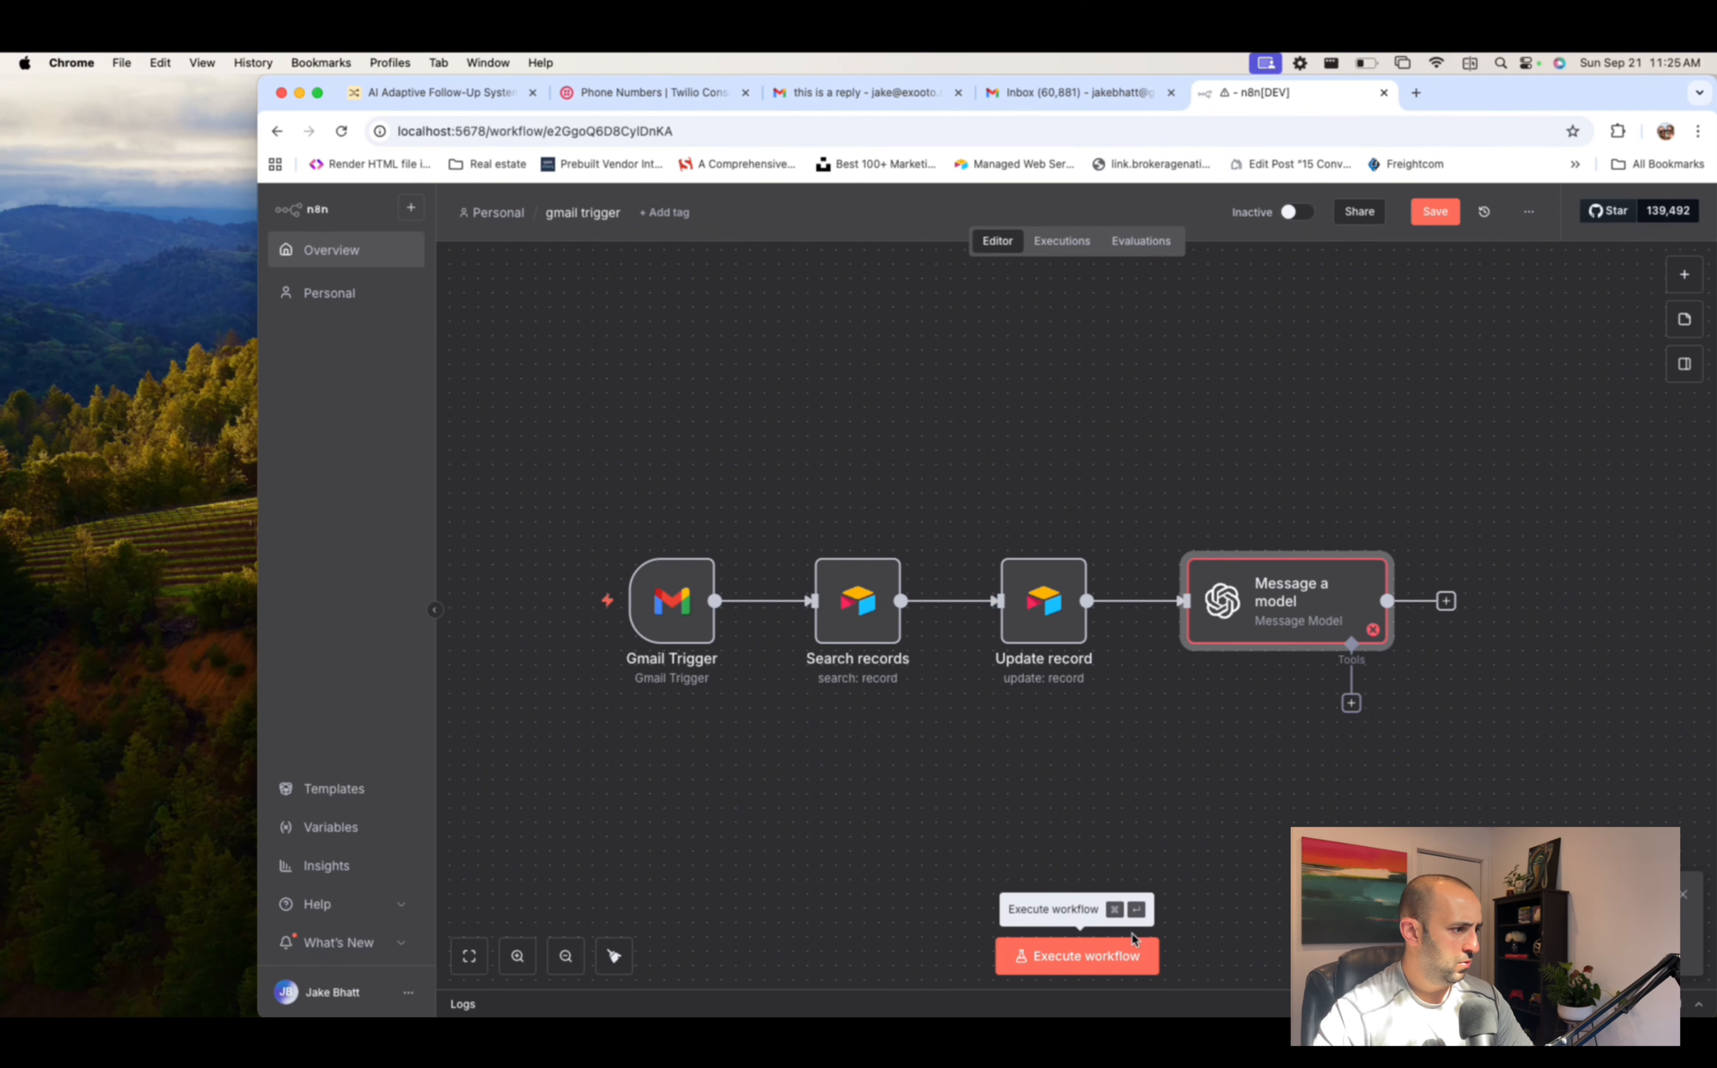
- Run the workflow, delete the Message a model node, and run it again
click(1131, 946)
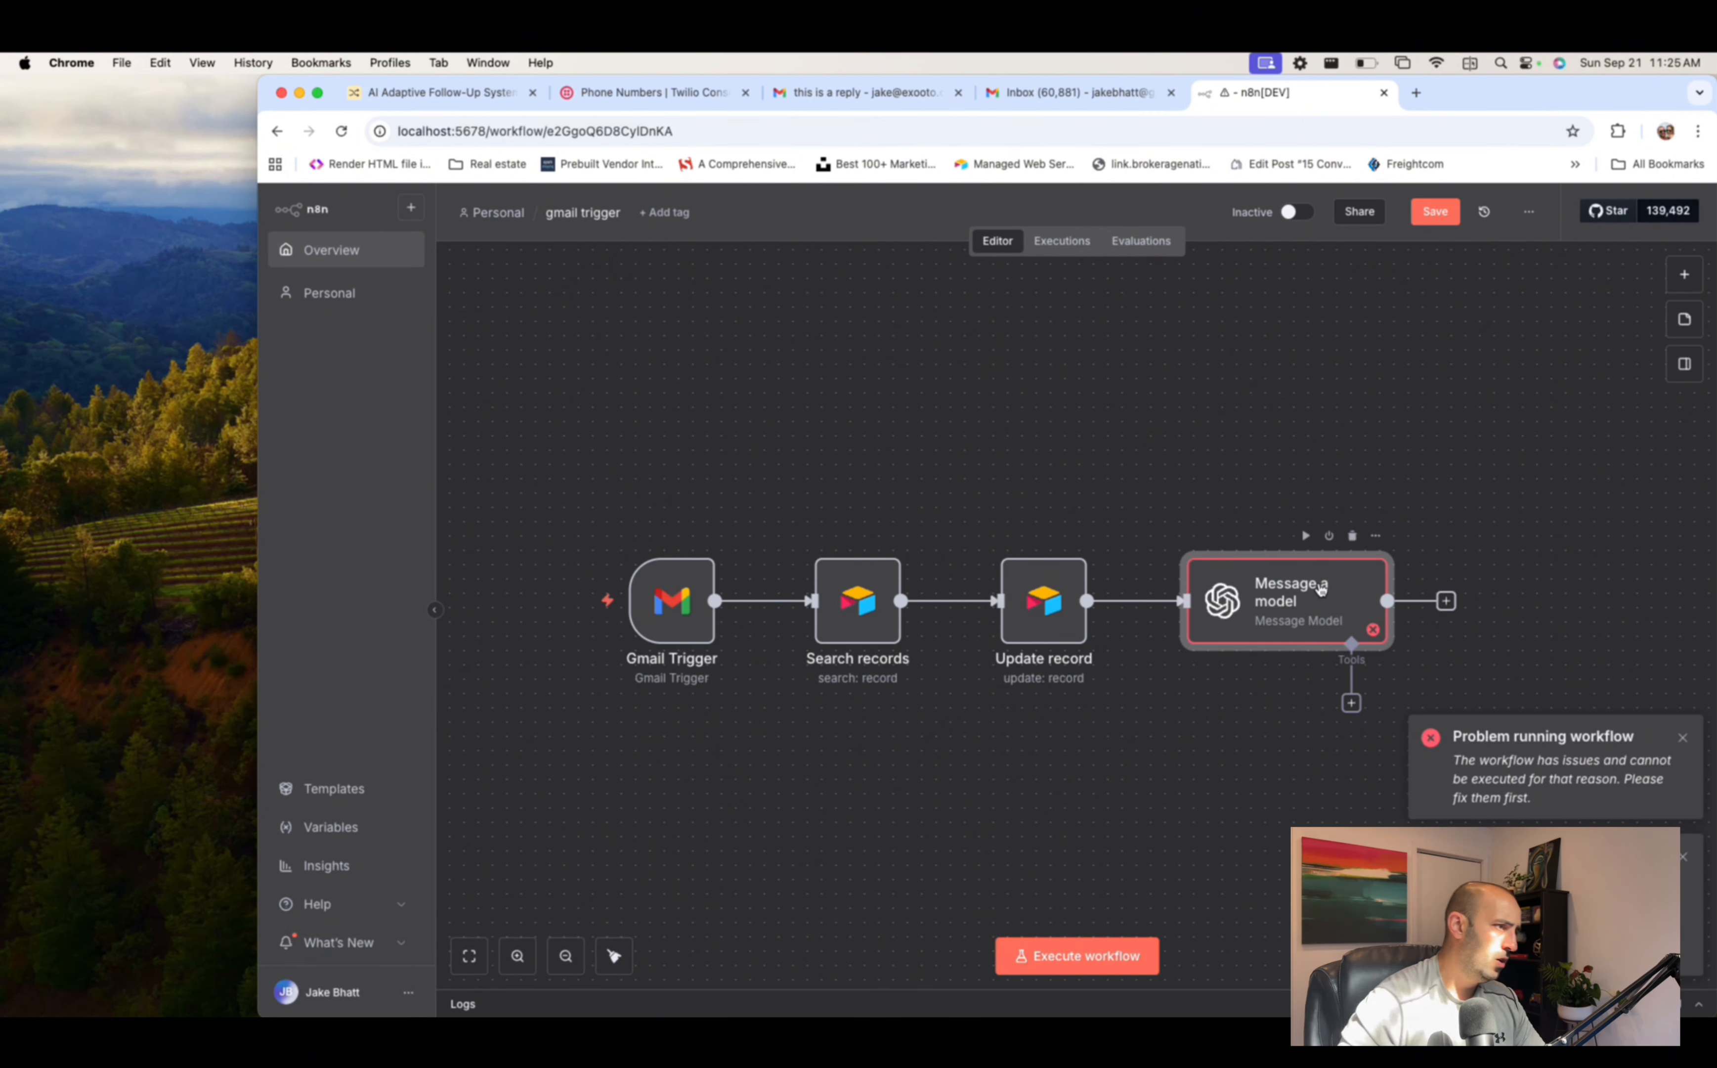
click(1353, 537)
click(1109, 956)
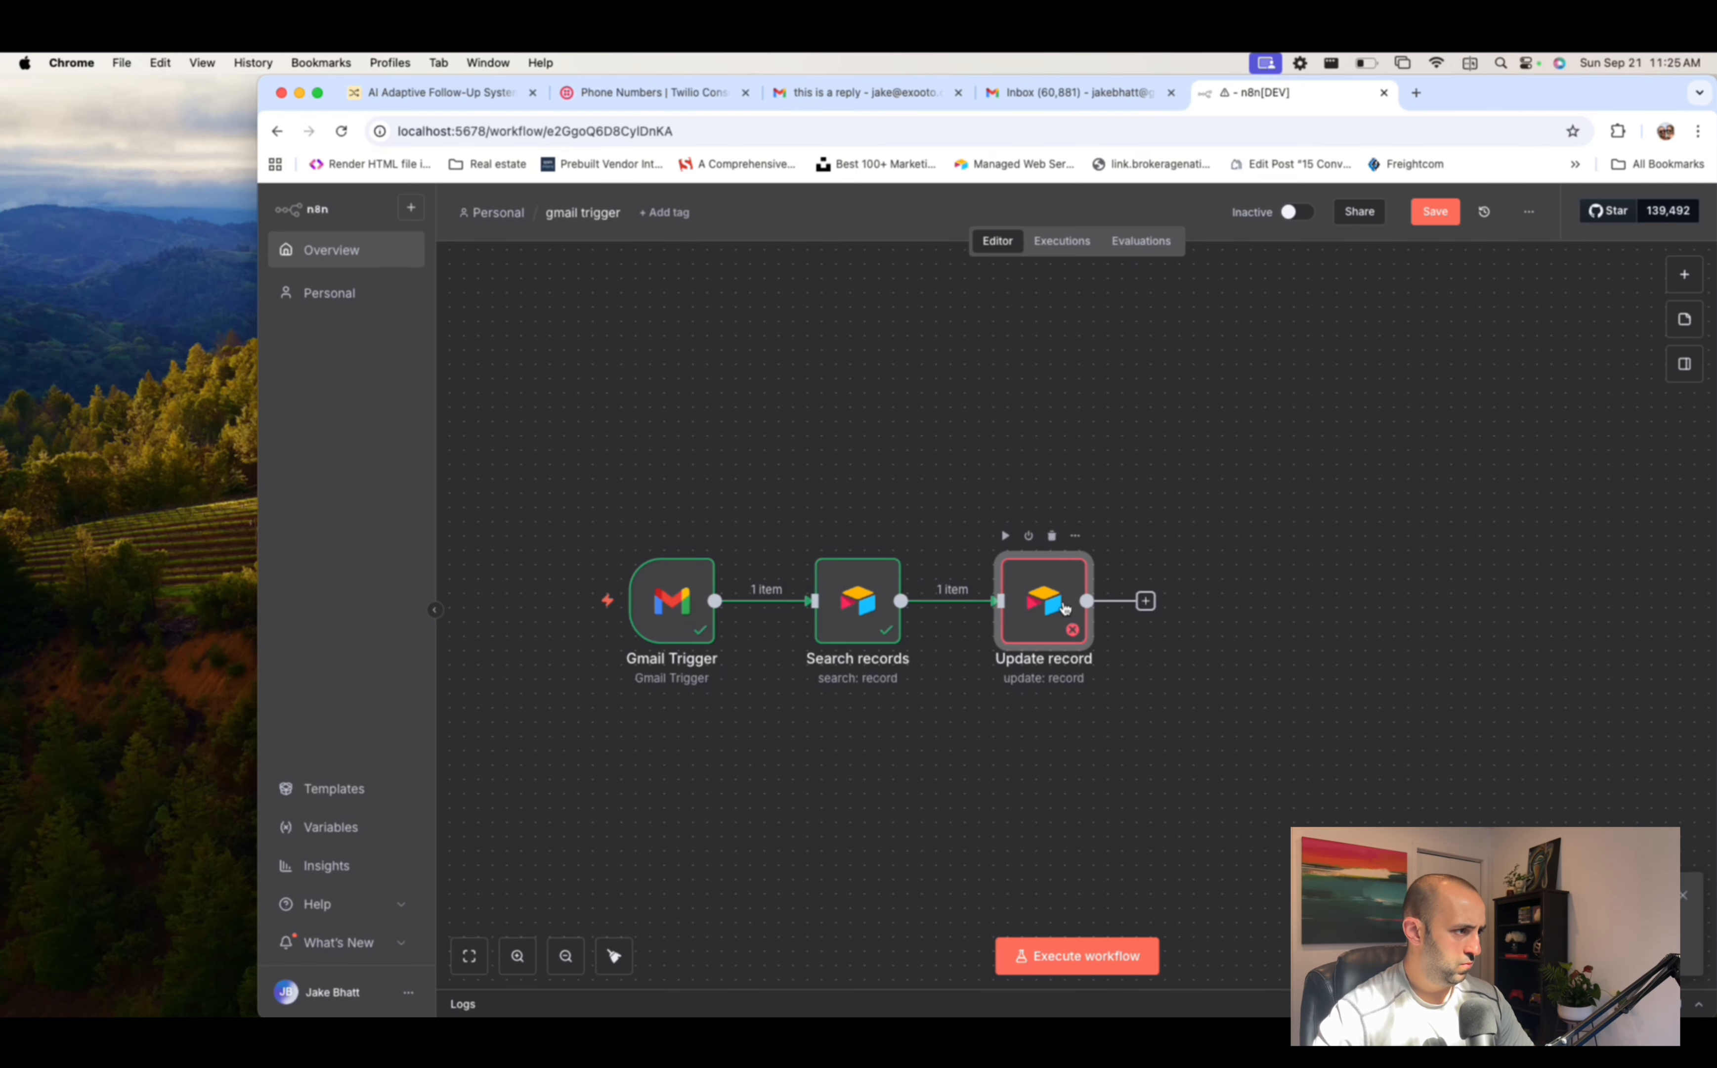
- Map the found record's id into 'id (using to match)' and execute the Update record step
double_click(1038, 604)
scroll(958, 612, down, 10)
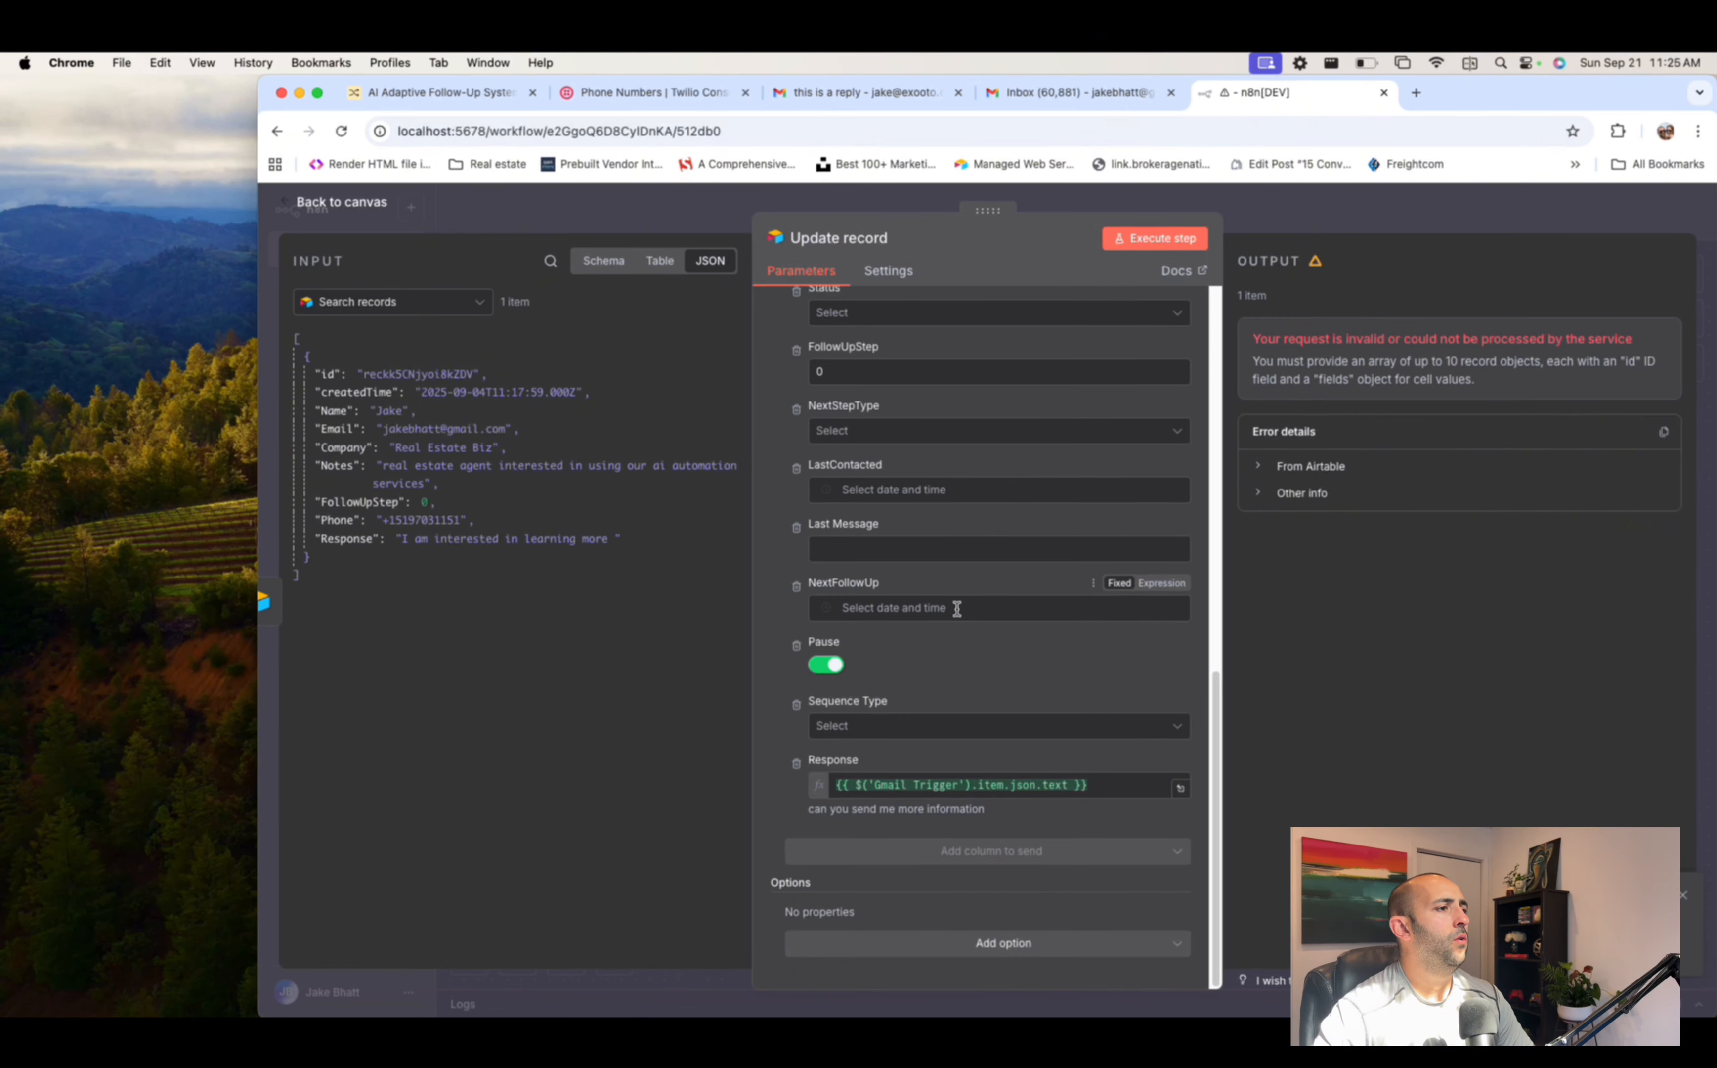
scroll(957, 608, up, 8)
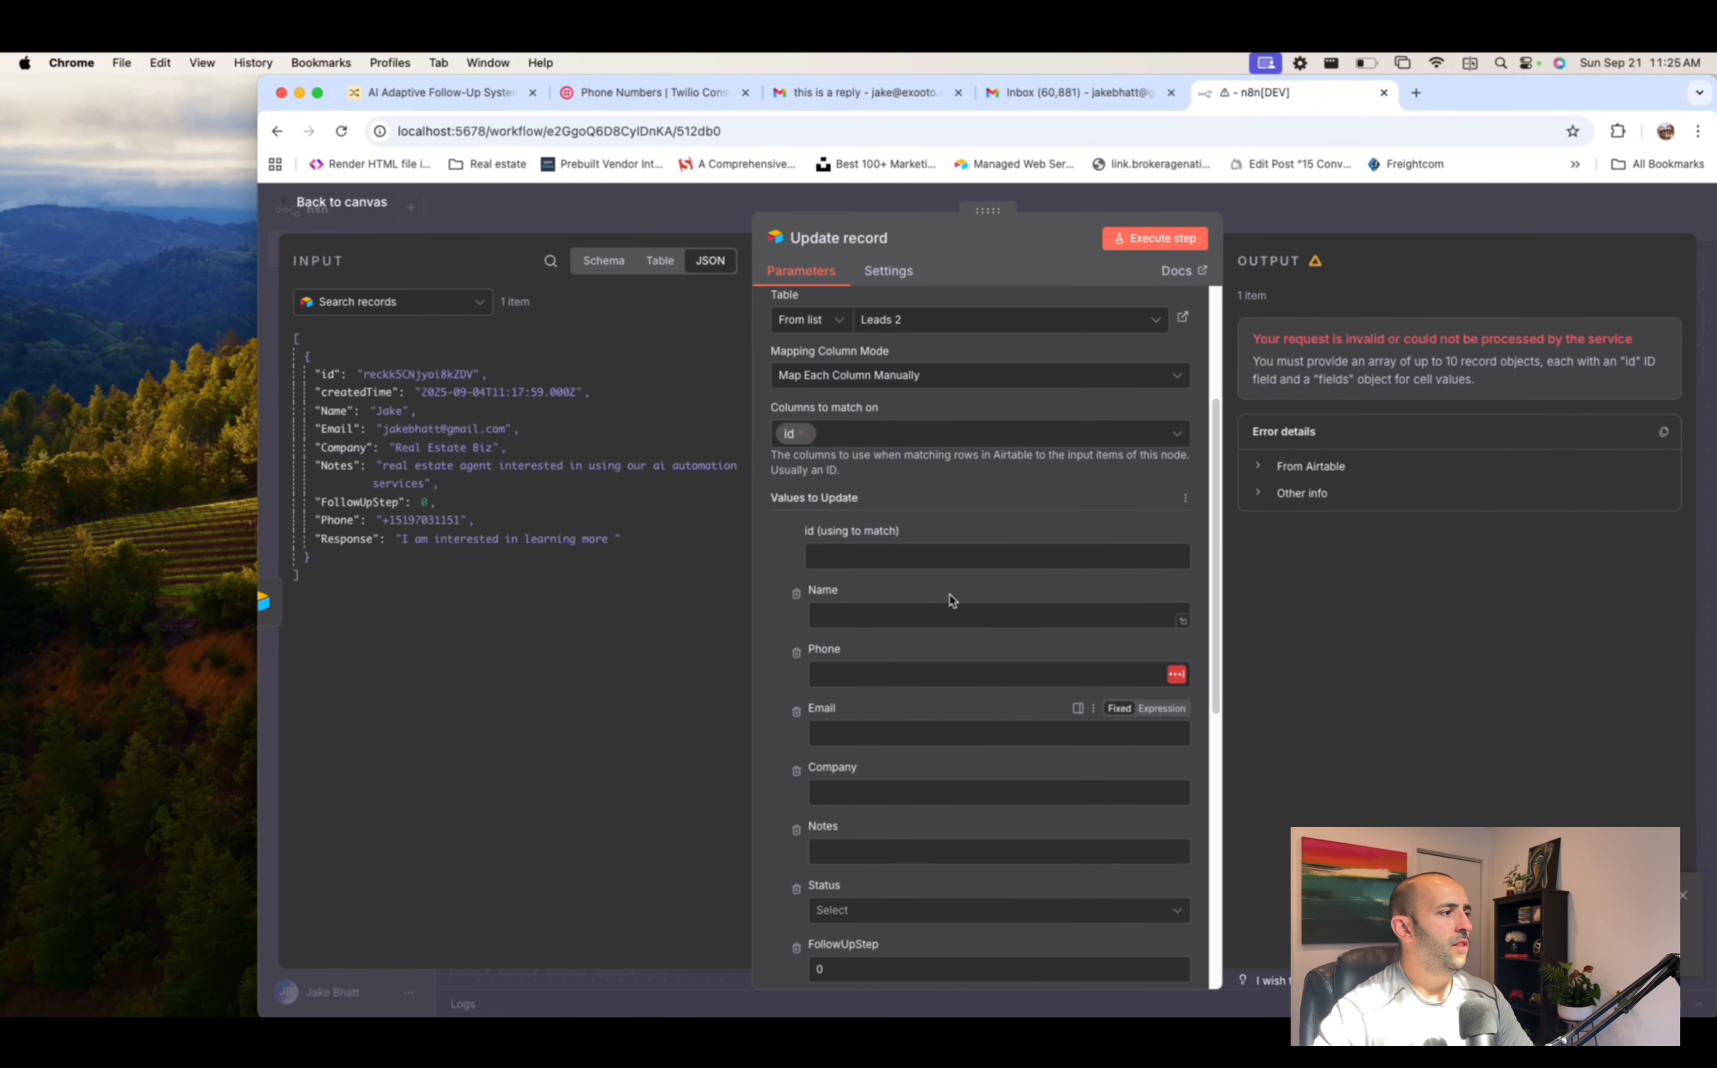
drag(327, 374, 928, 568)
click(1312, 225)
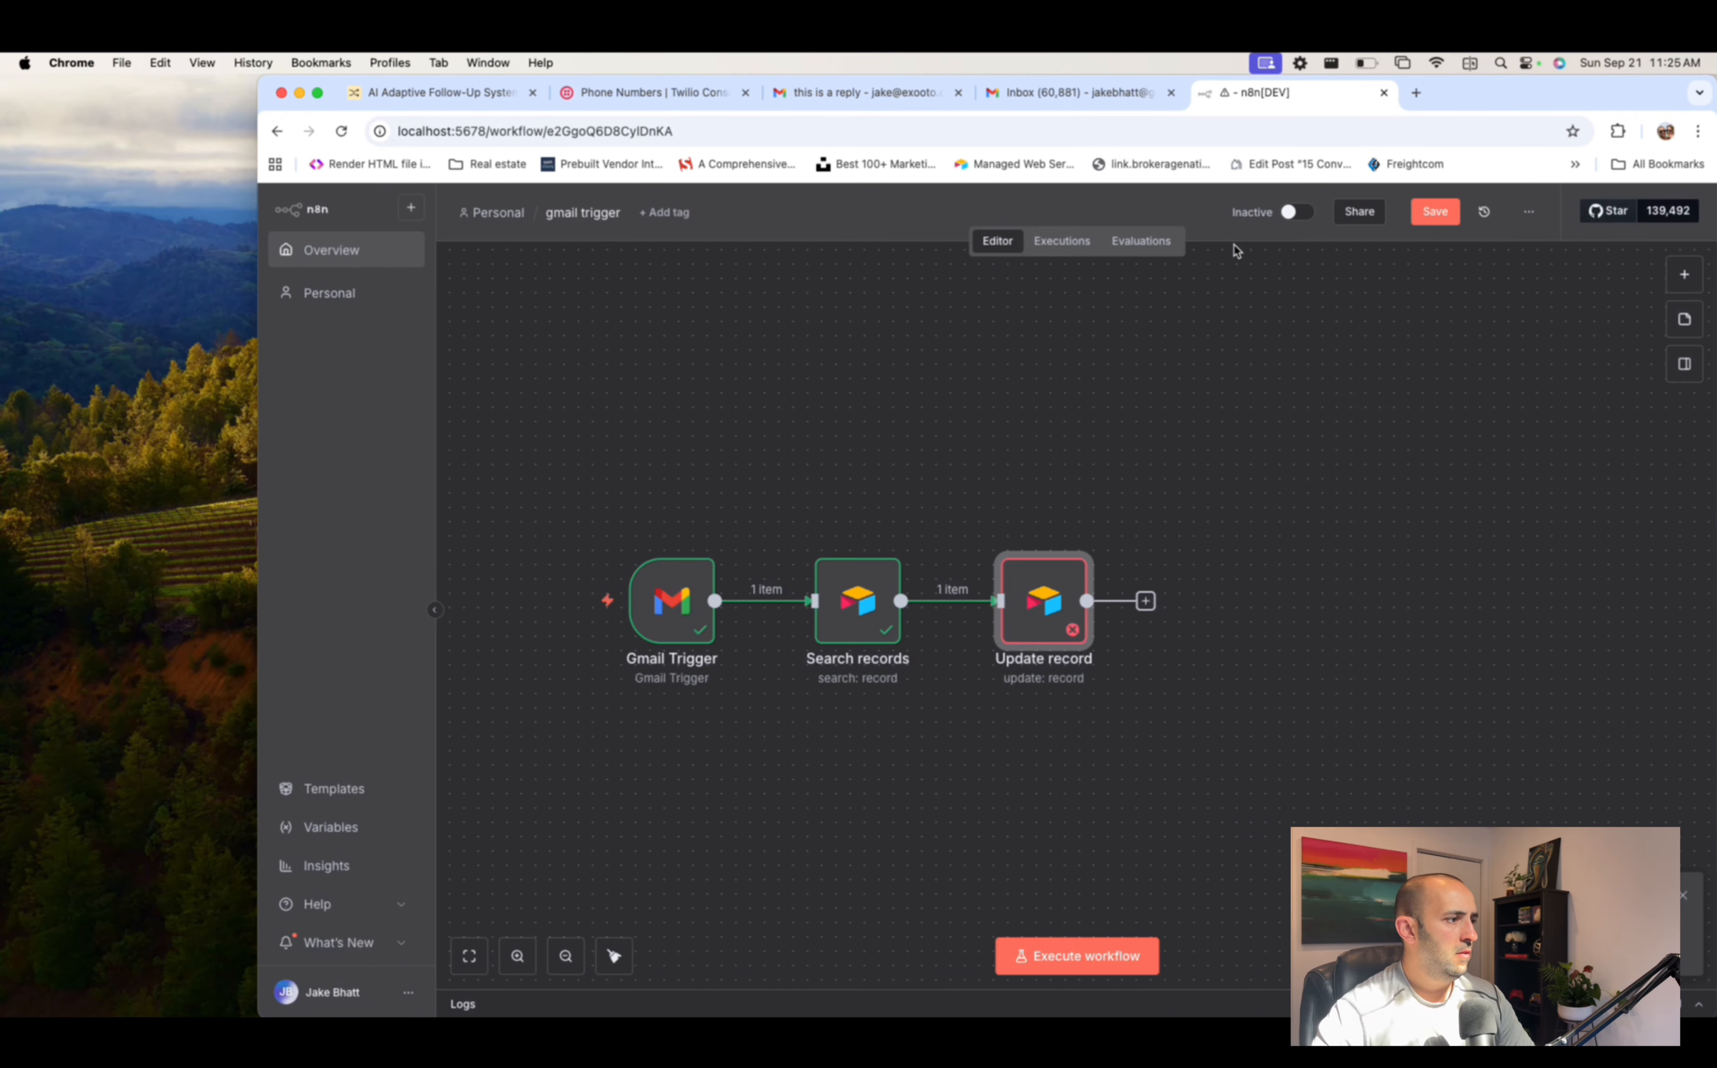
double_click(1042, 606)
click(1155, 237)
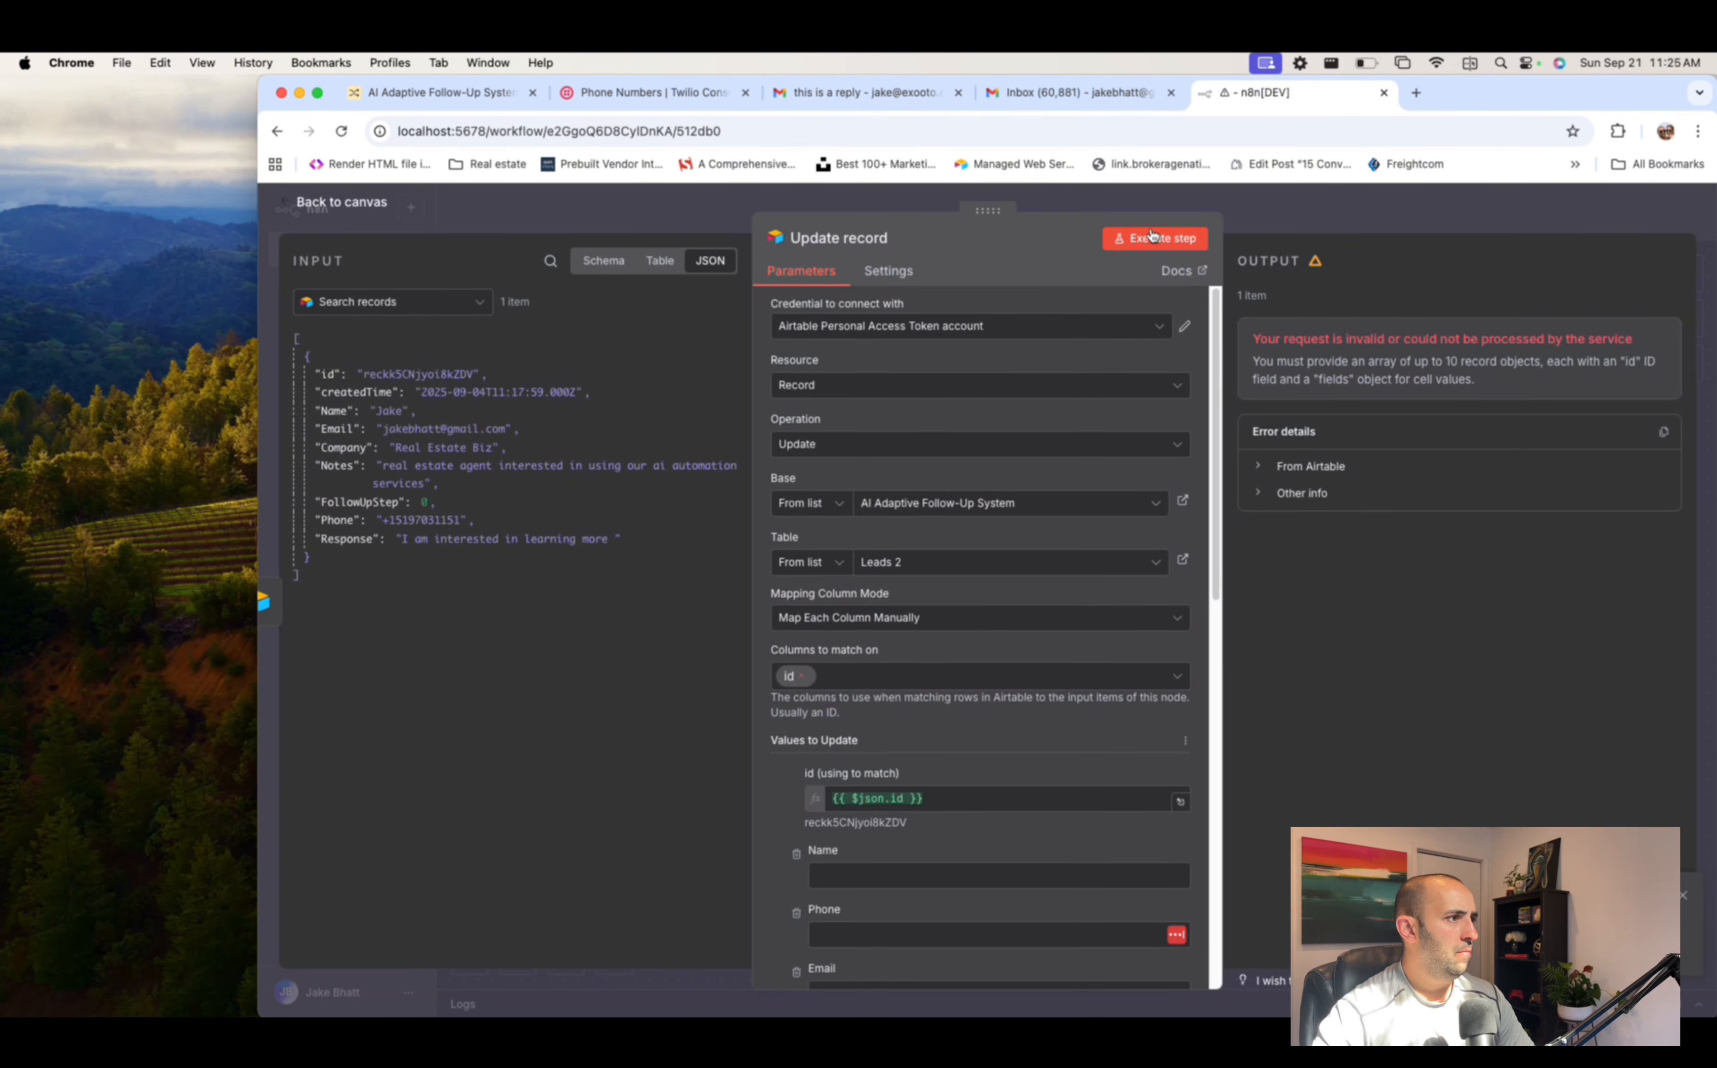
click(1304, 223)
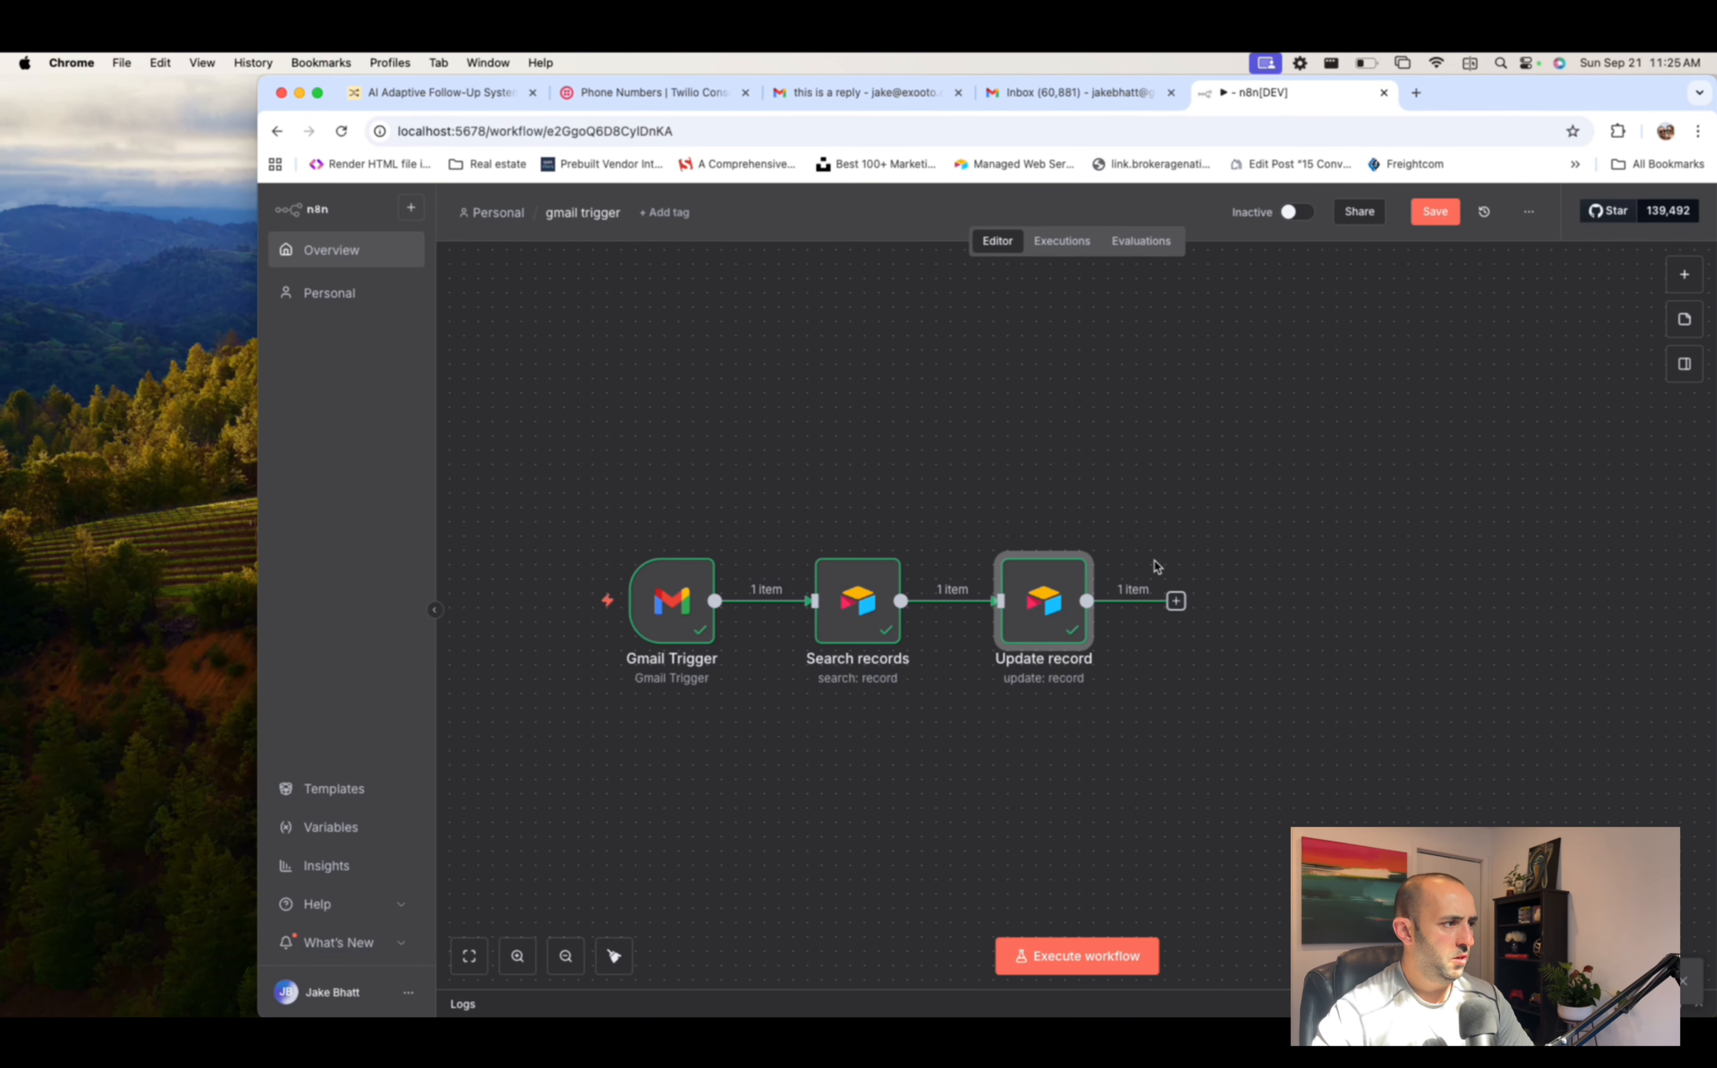
- Add an OpenAI Message a model step after Update record using CHATGPT-4O-LATEST
click(1176, 600)
text(openai)
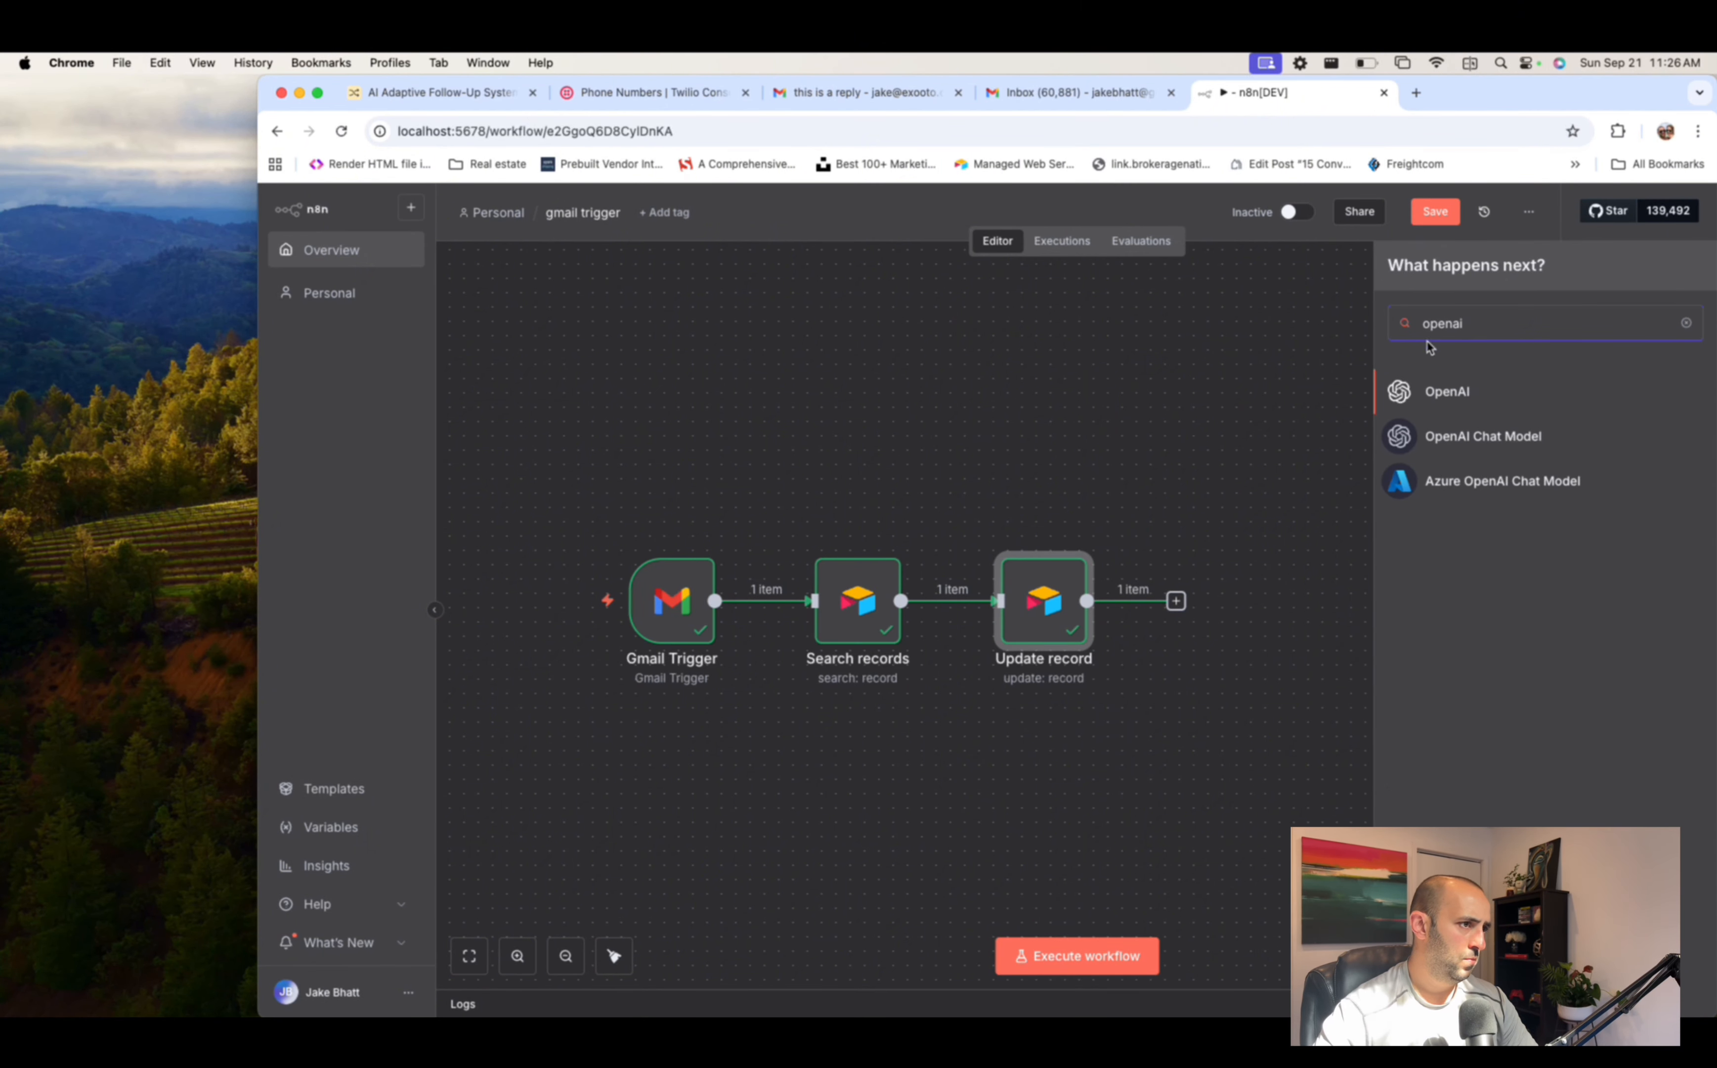
click(1475, 387)
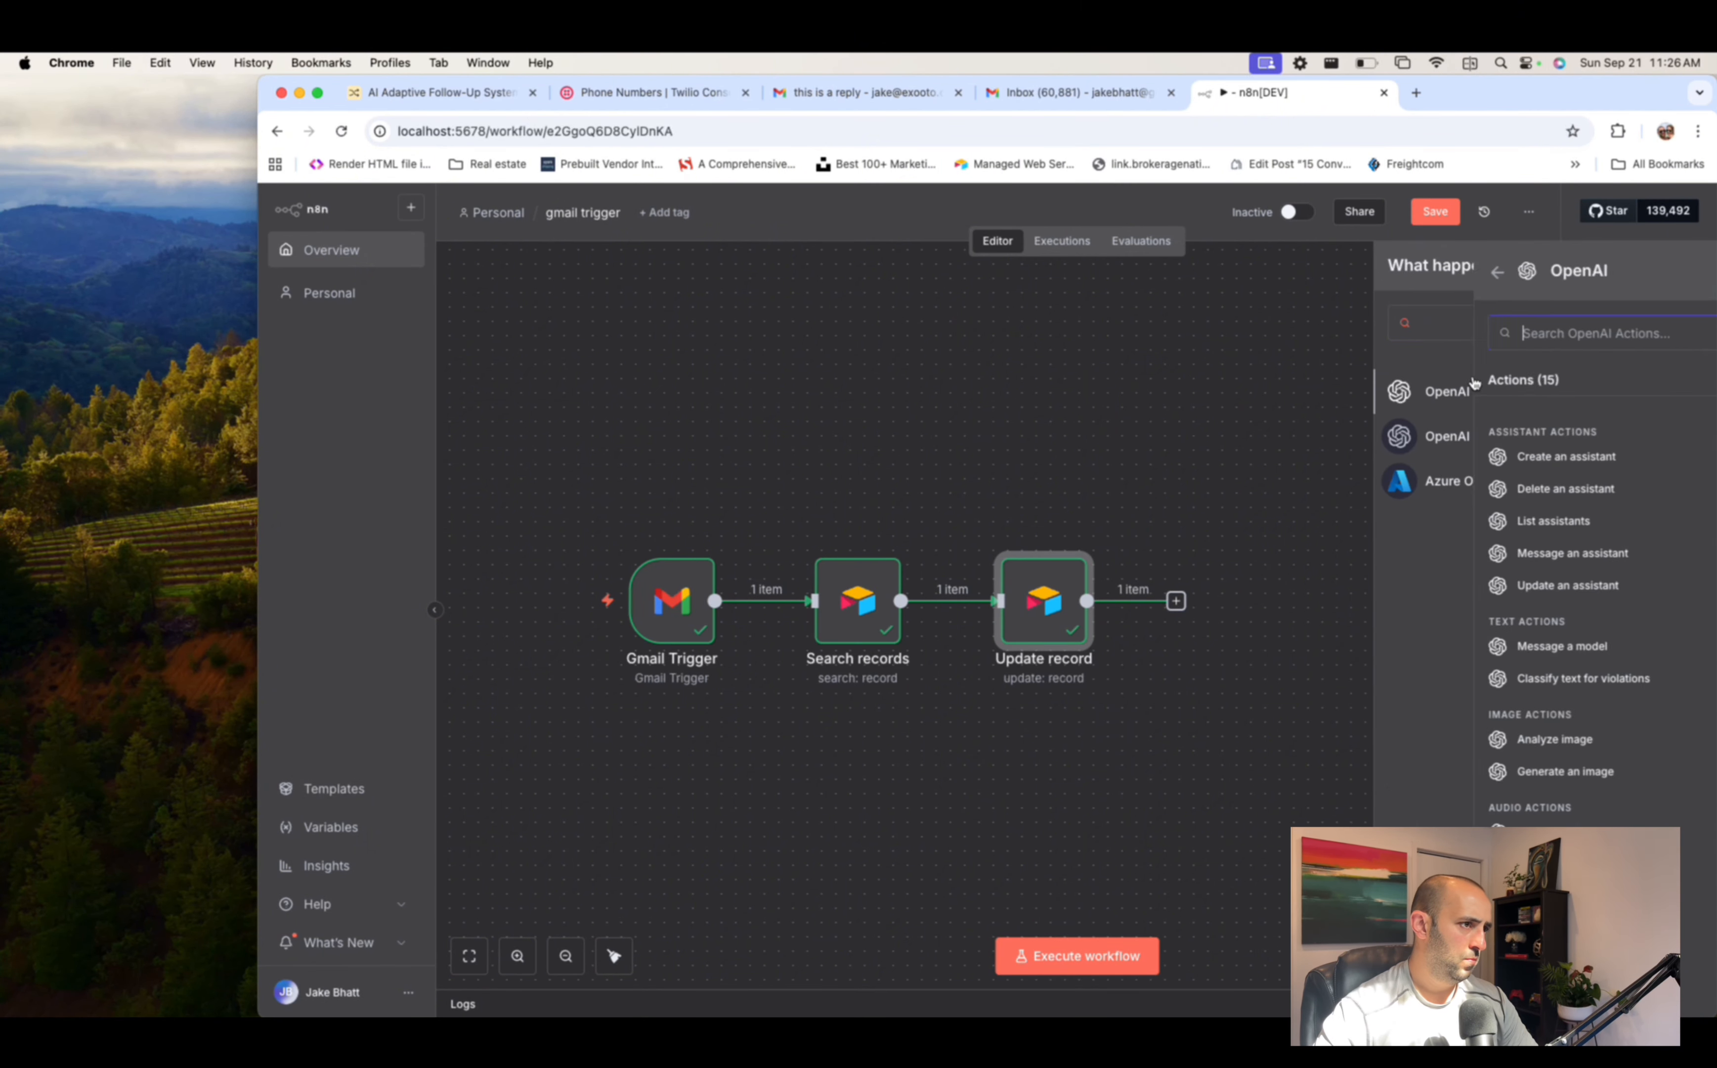
click(1464, 647)
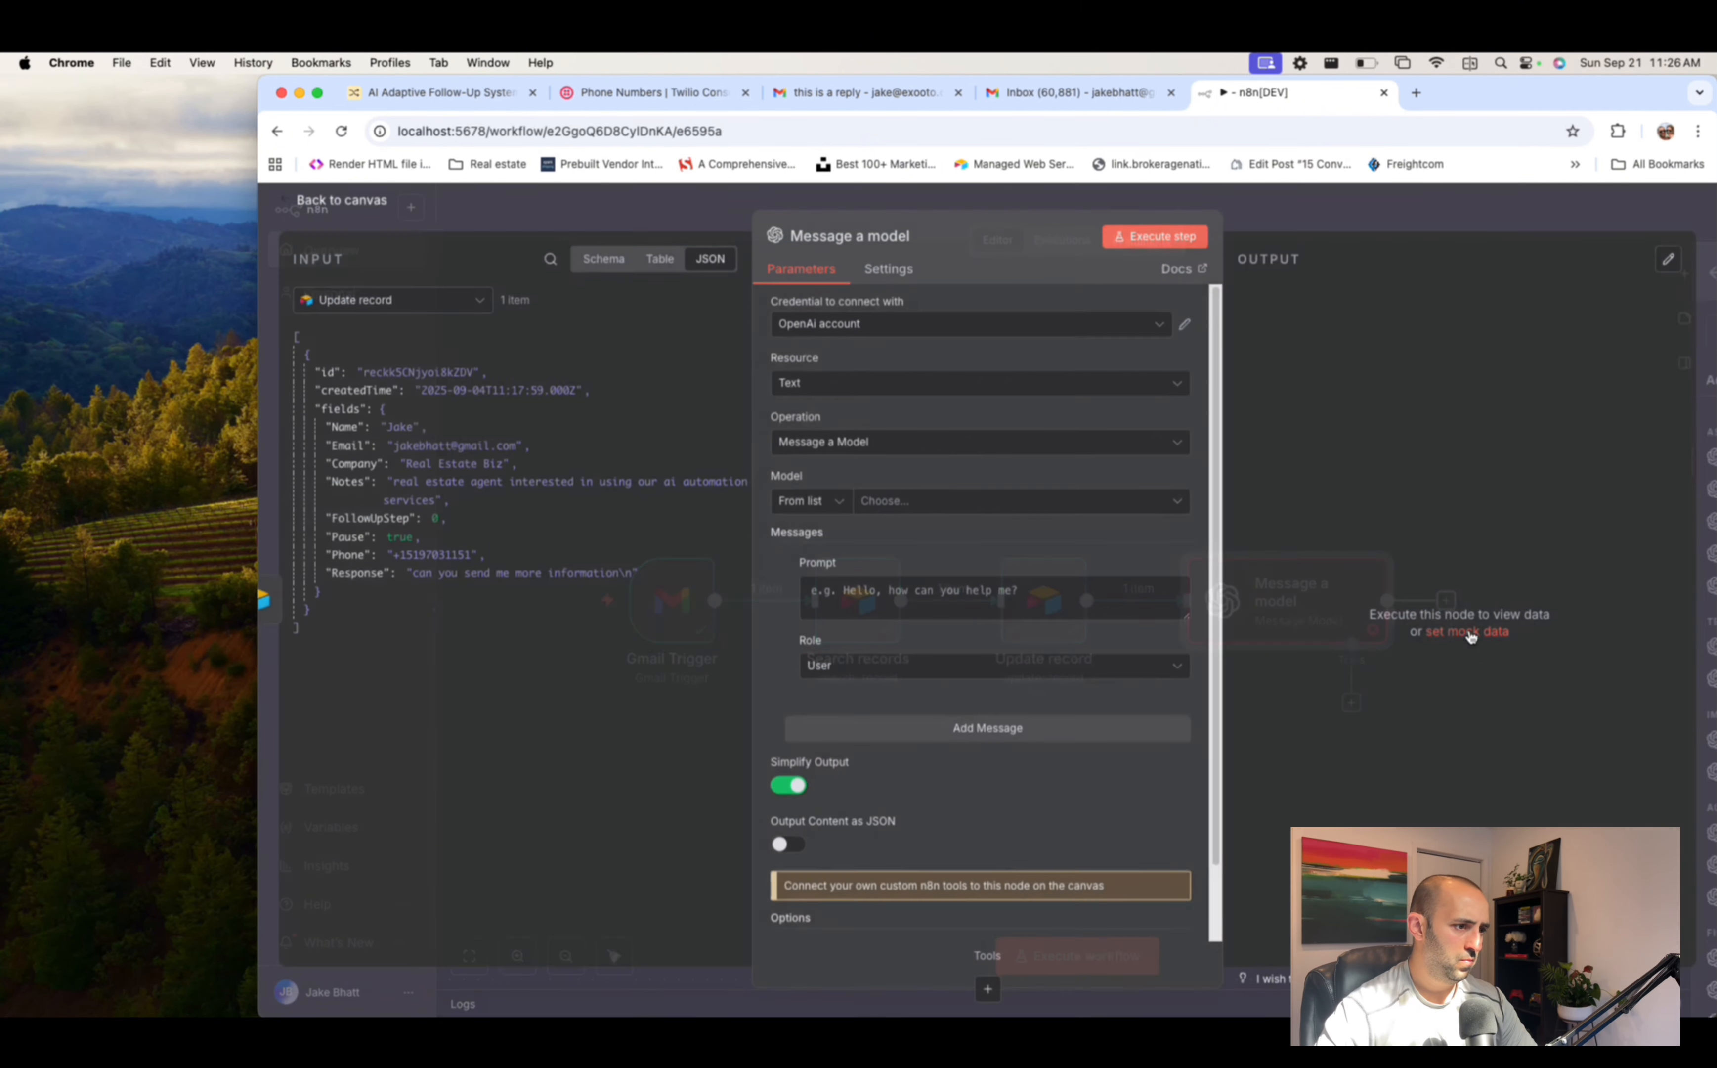
click(841, 506)
click(924, 512)
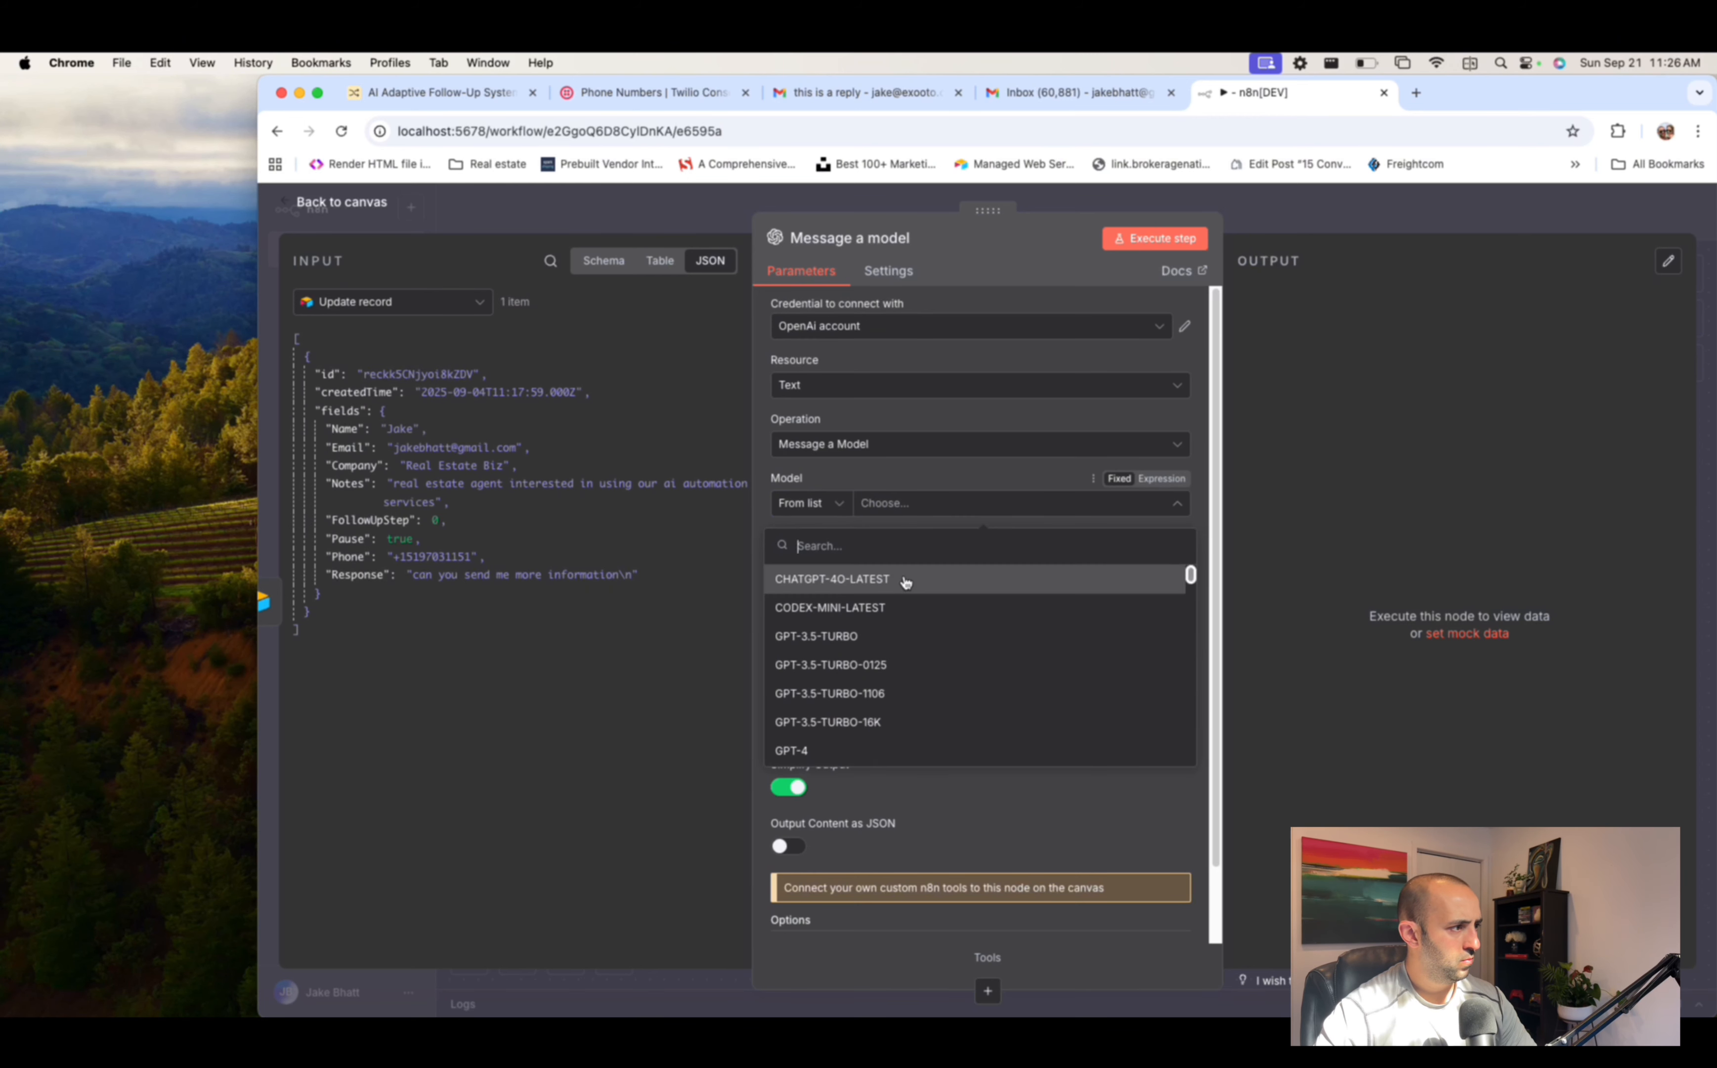
click(907, 582)
- Make the first message a System message with the sales-assistant system prompt
click(931, 670)
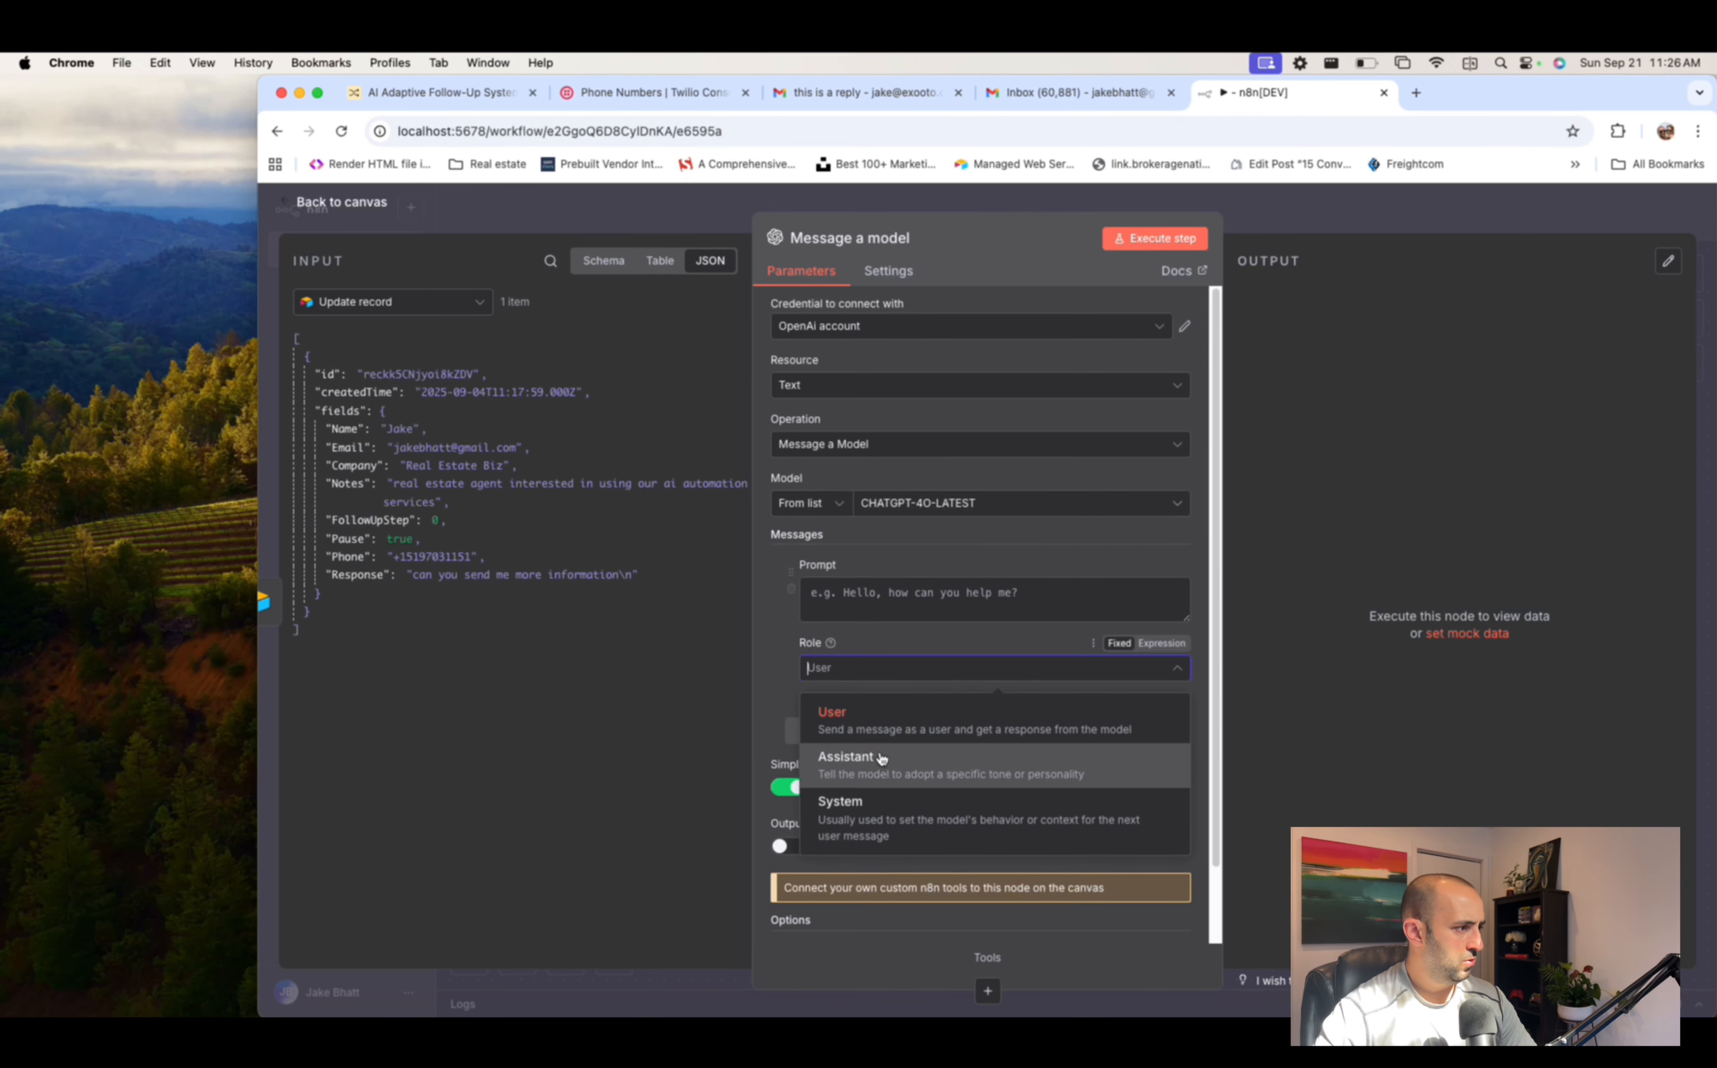
click(893, 809)
click(909, 583)
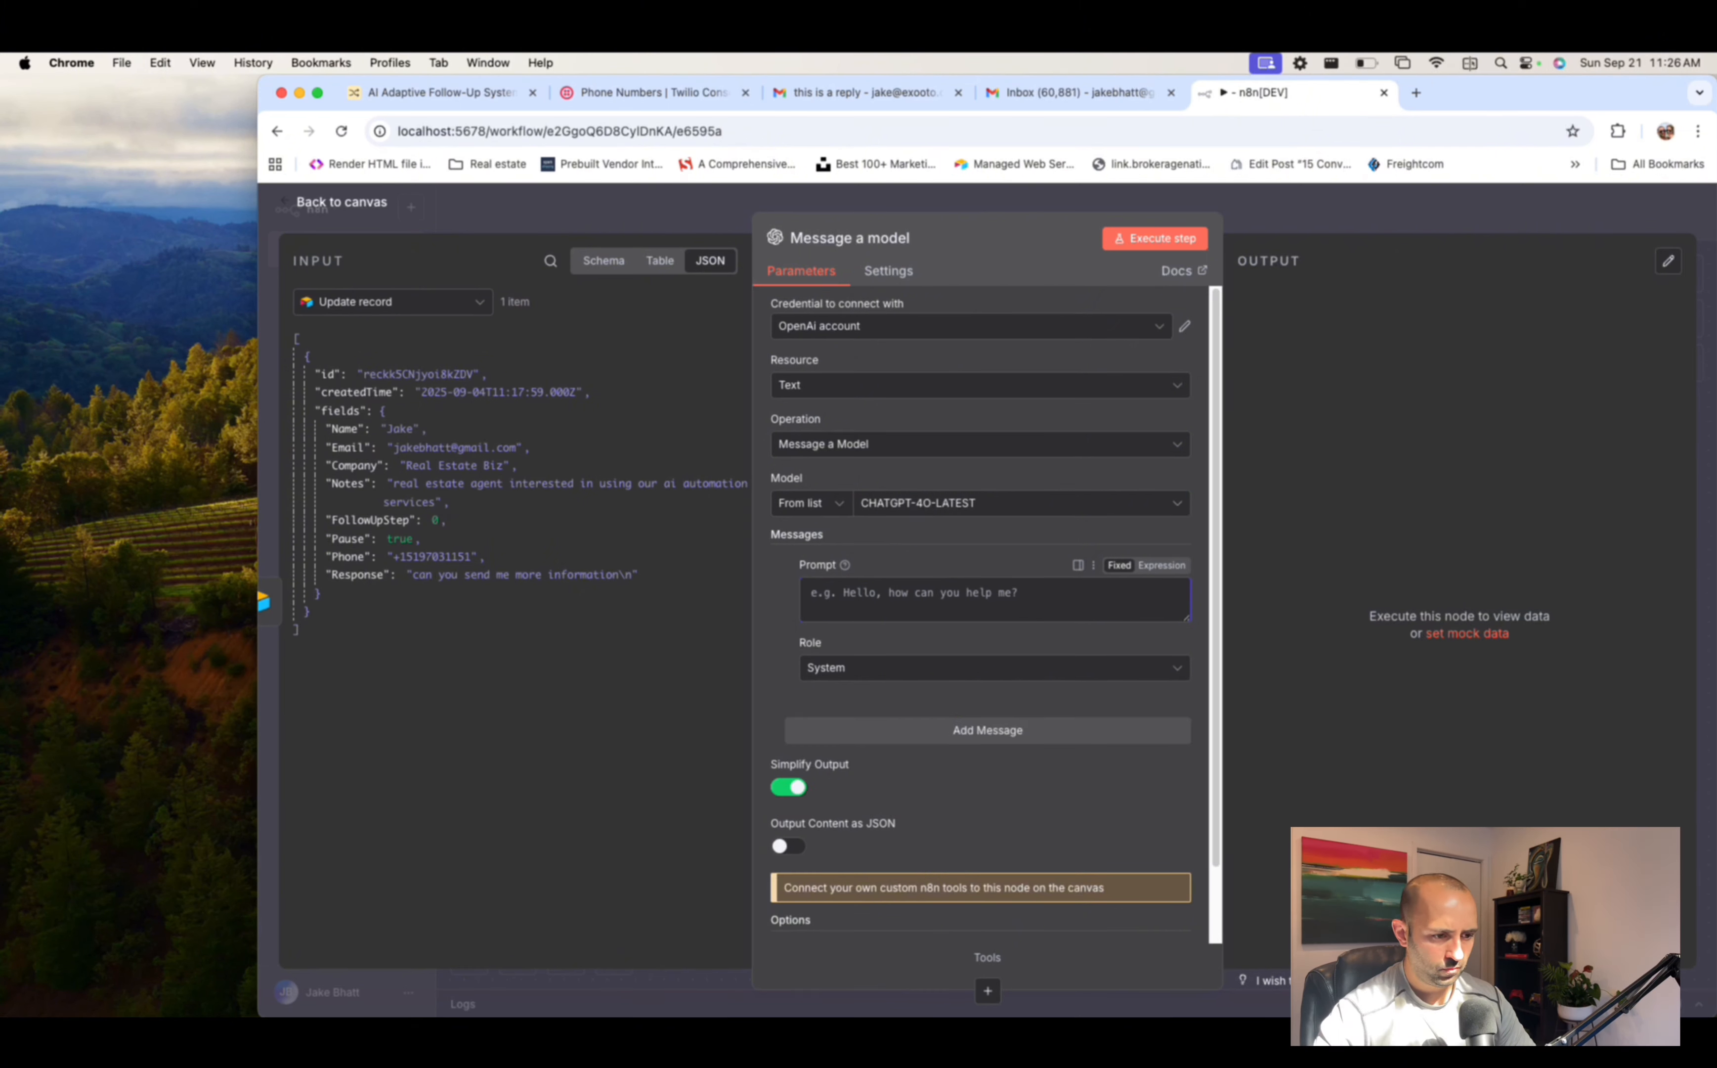
click(969, 606)
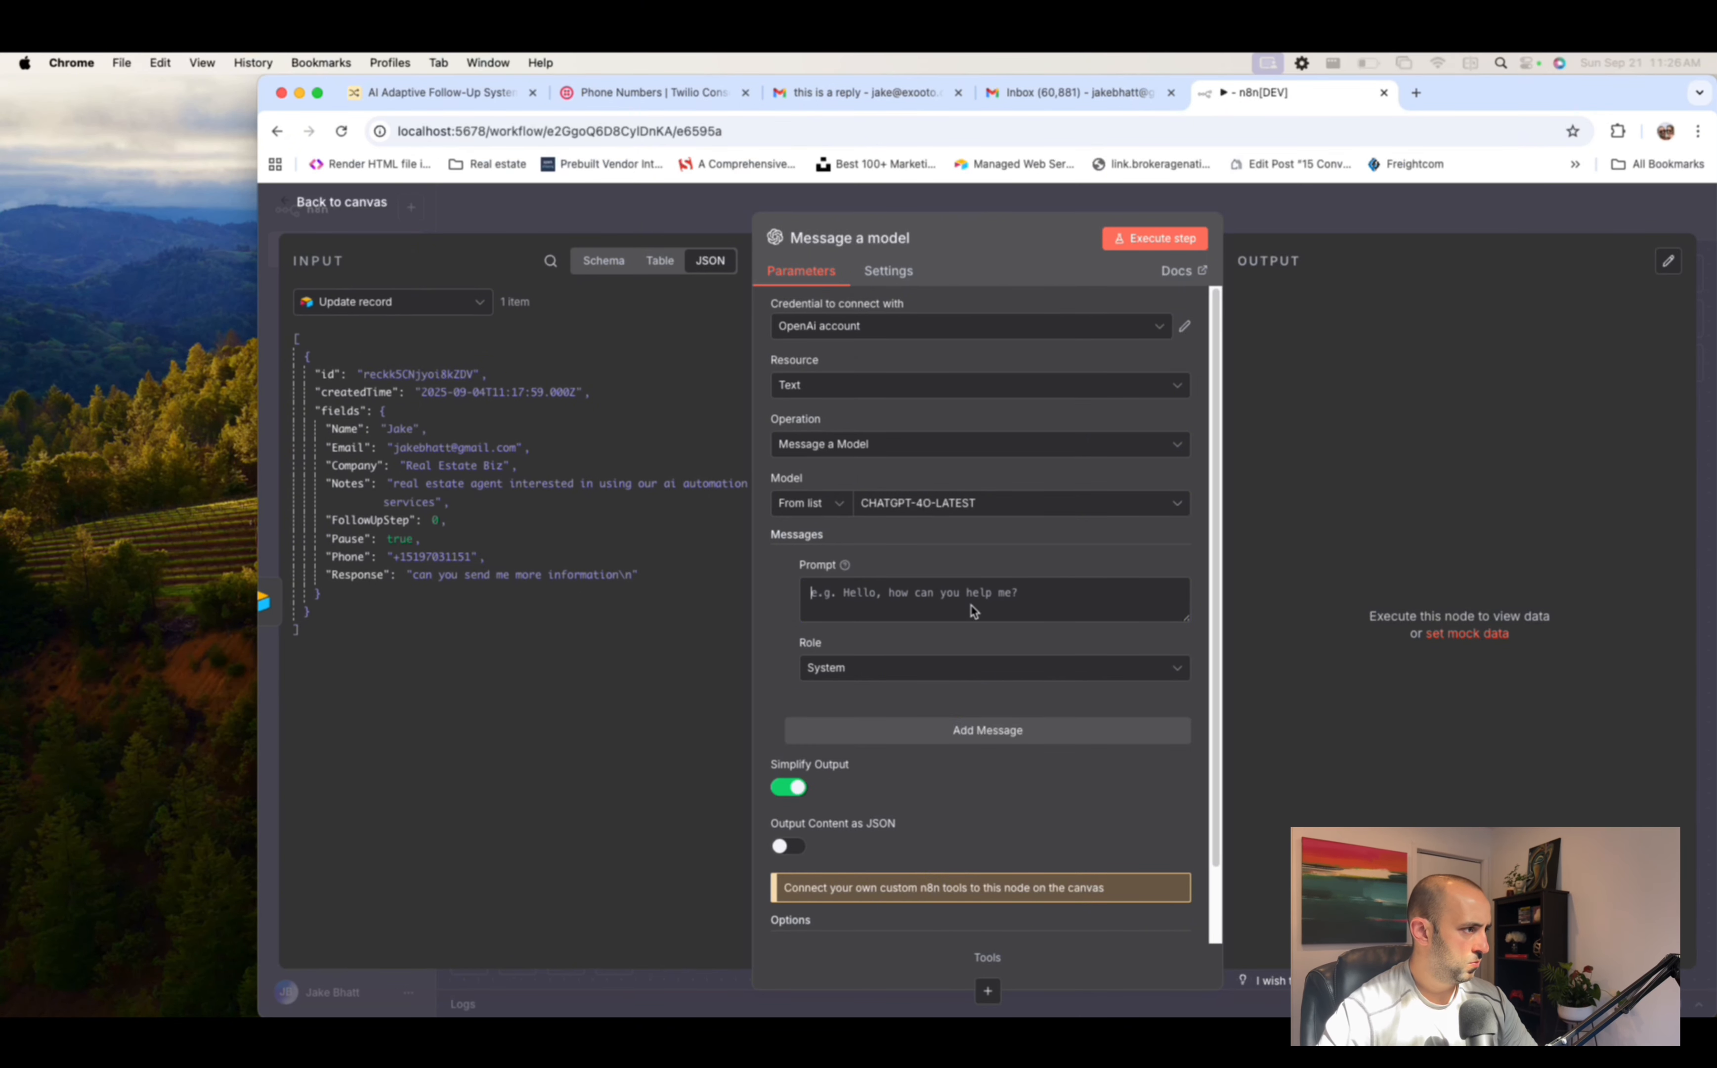
text(You are an intelligent sales assistant, based on the replies you receive you will categorize replies.)
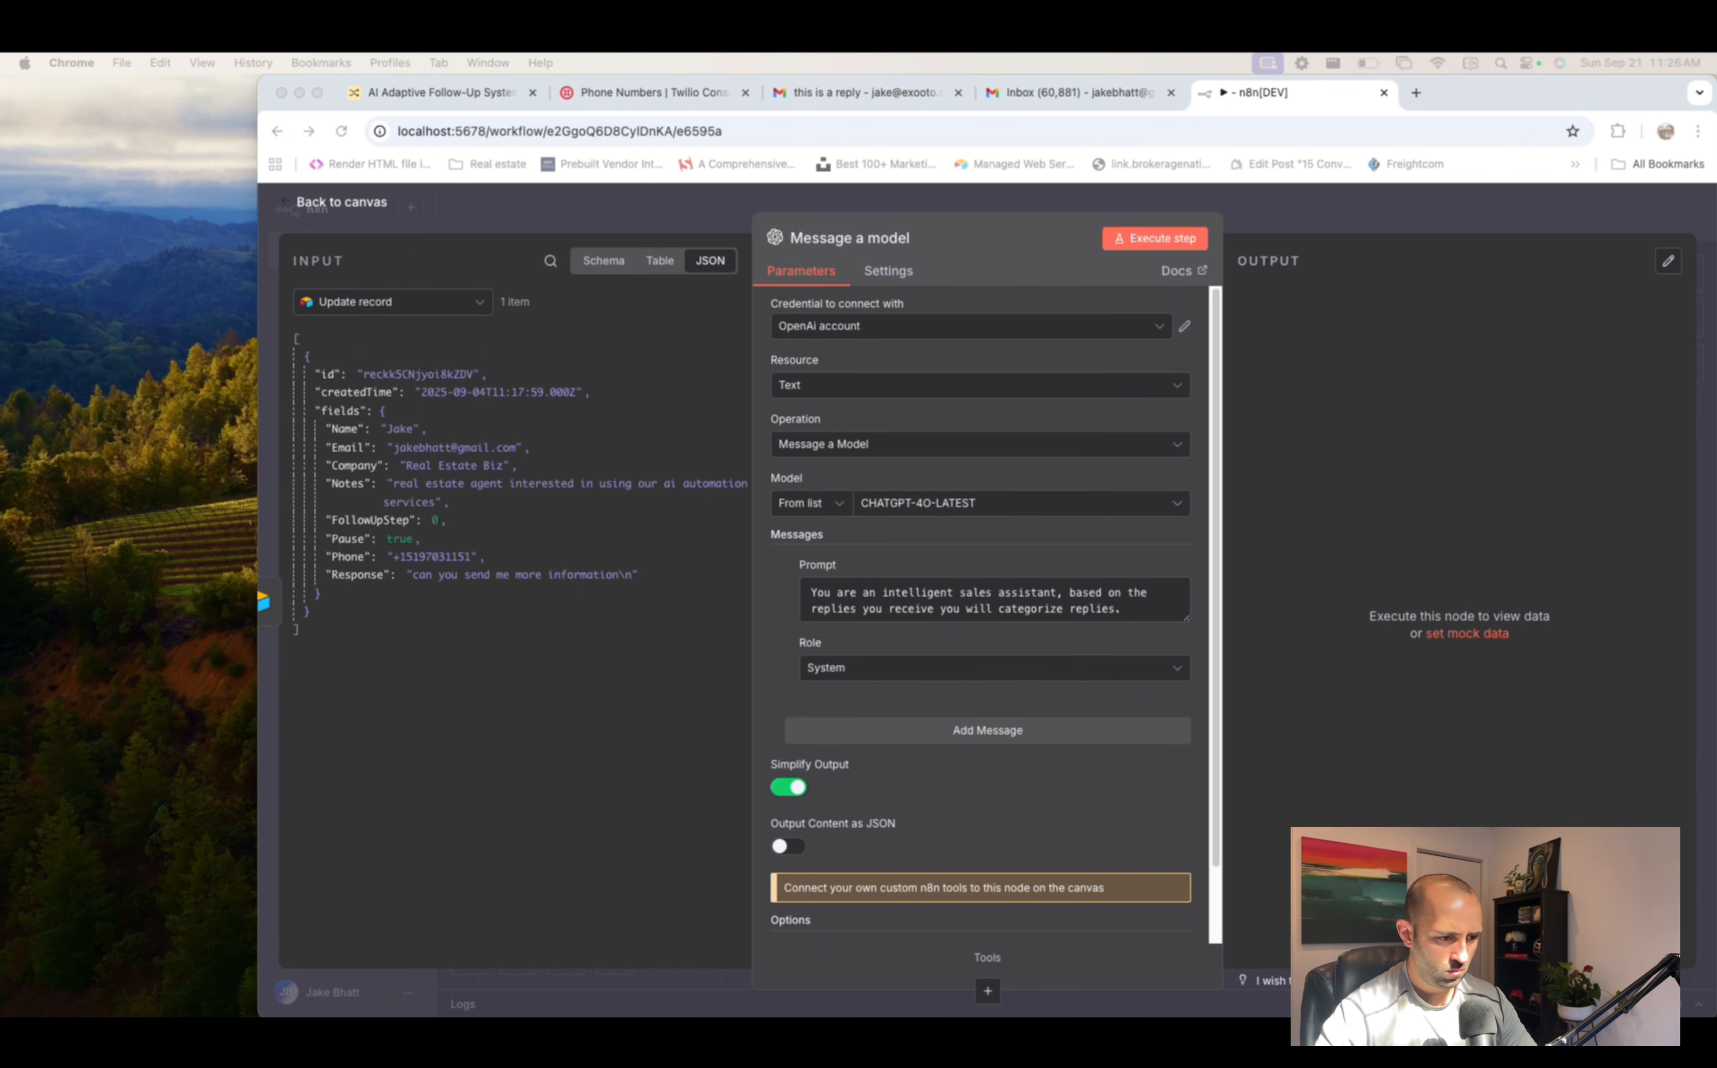
- Add a second User message with the categorization prompt inserting {{ $json.fields.Response }}
click(1035, 726)
scroll(940, 706, down, 2)
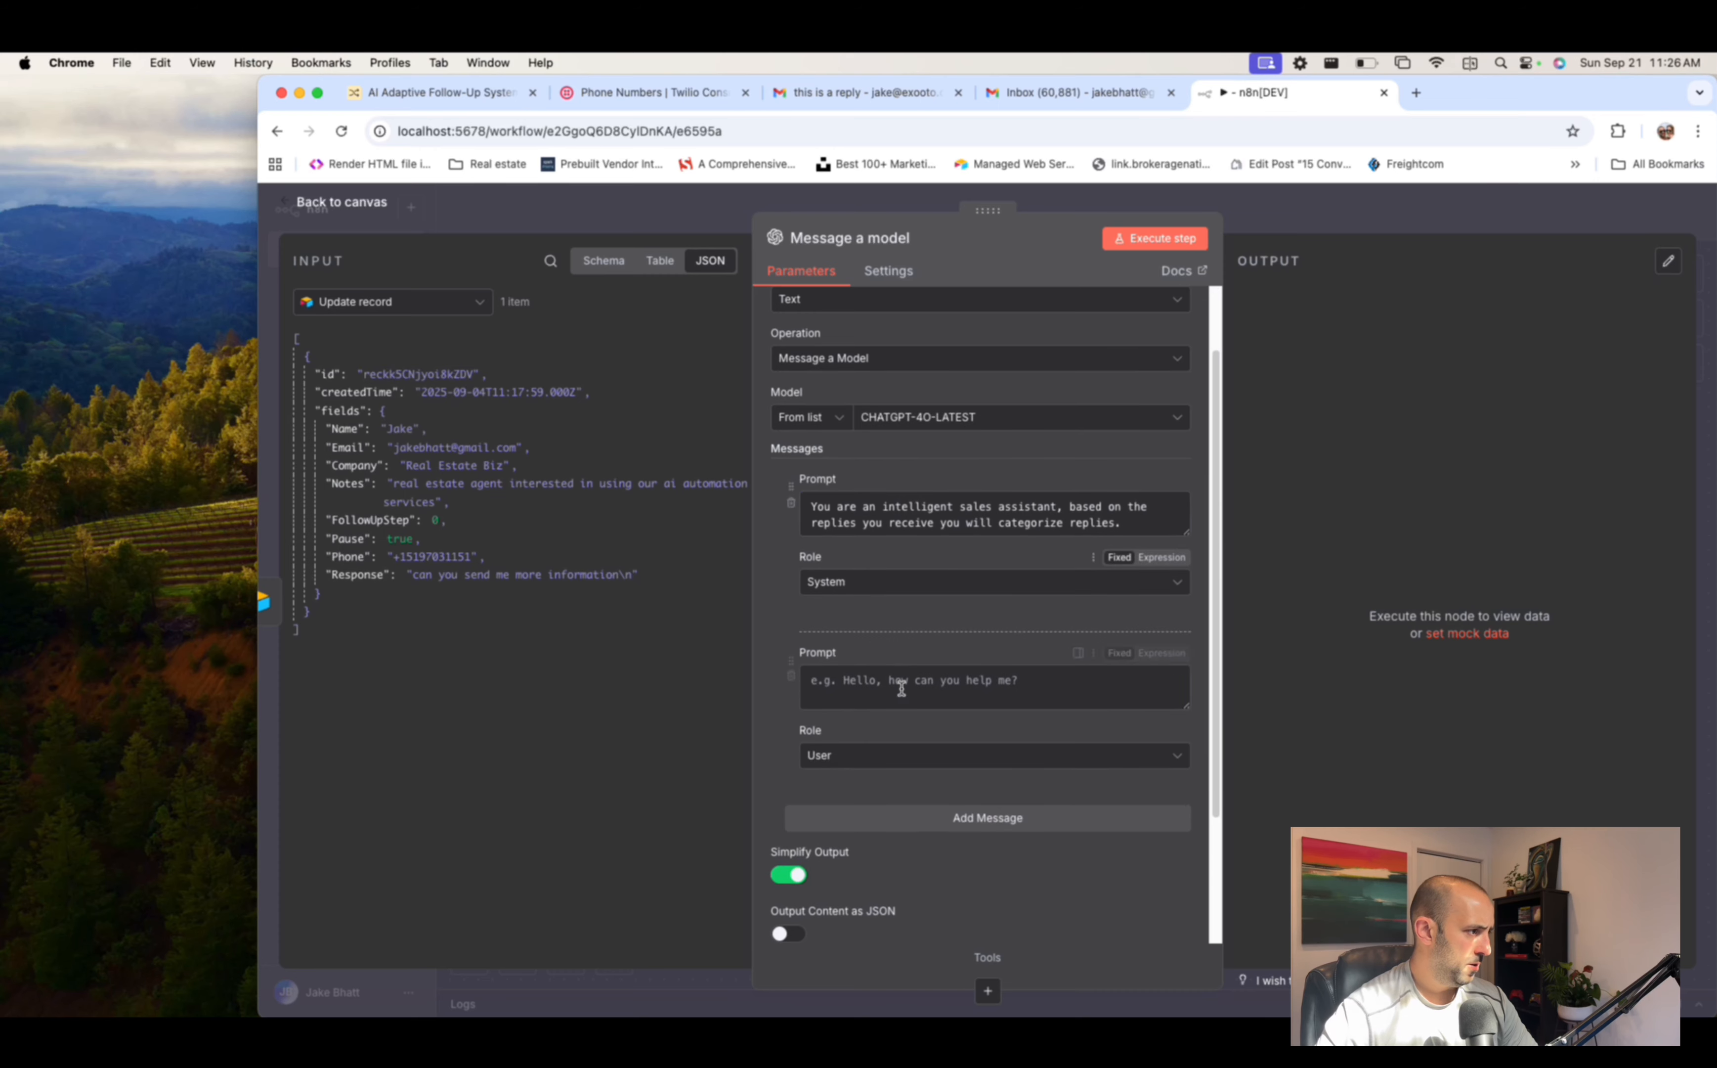
click(912, 689)
key(super+v)
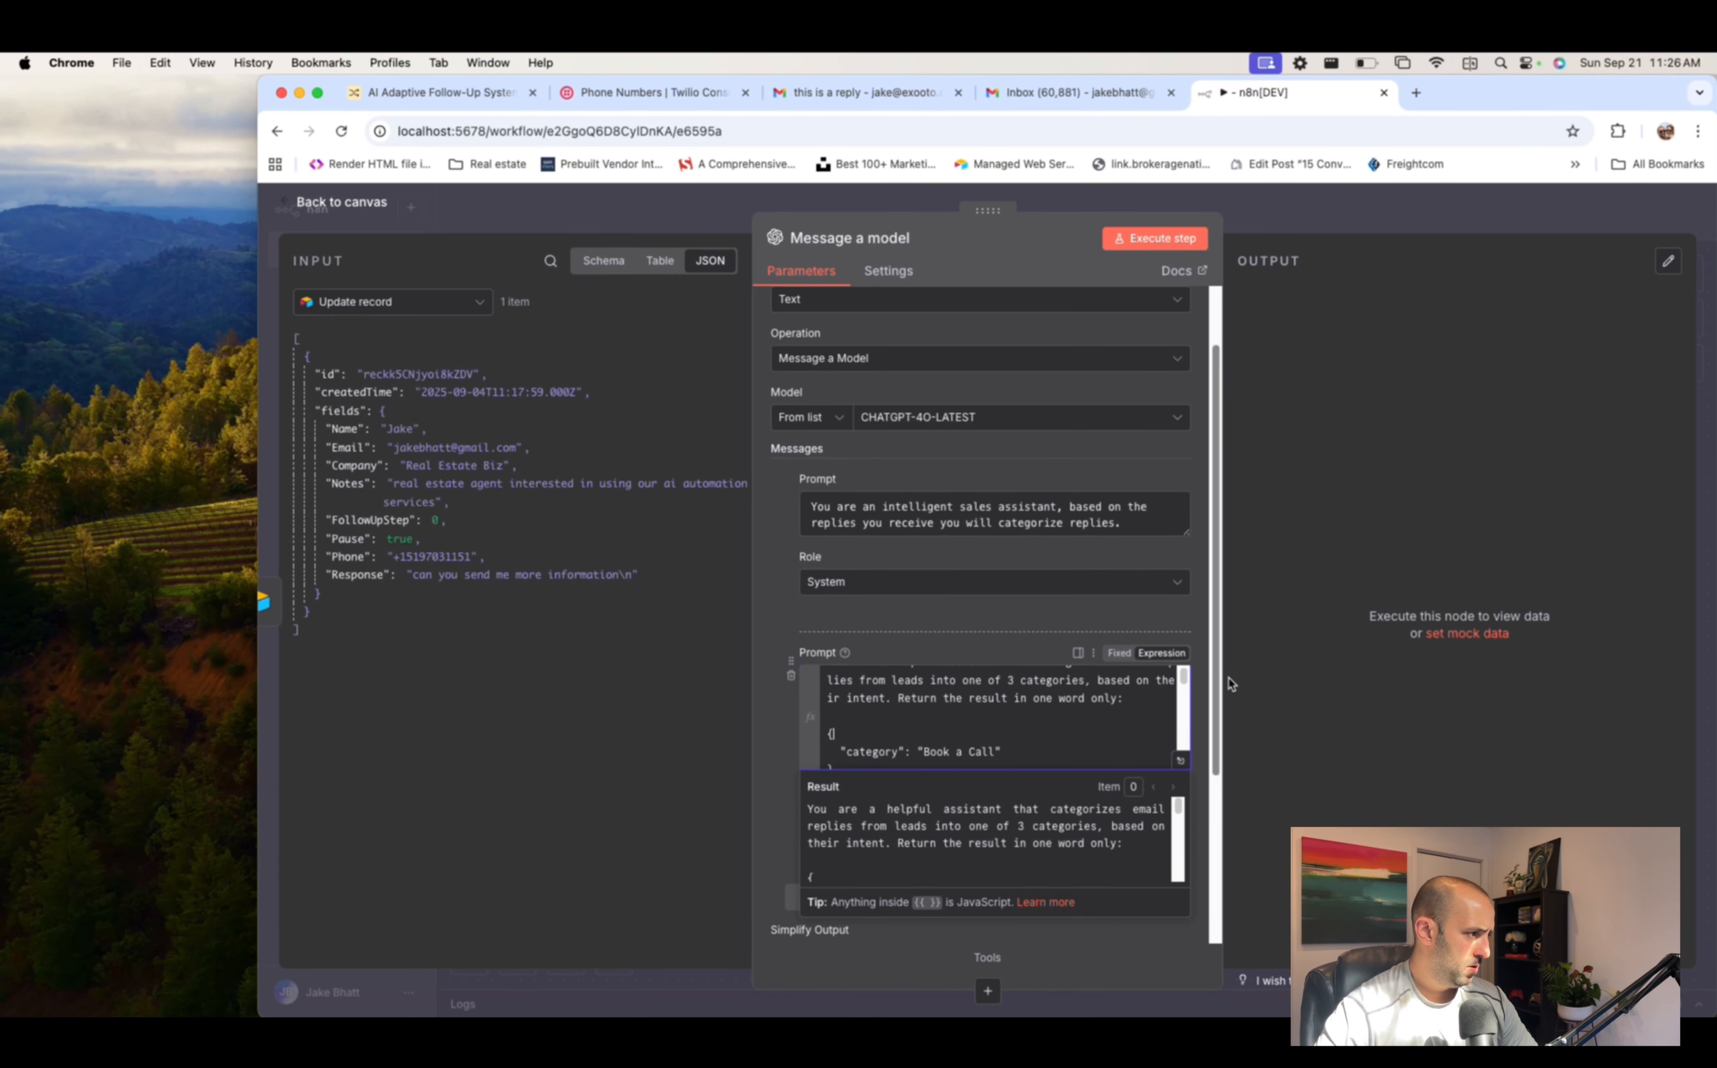
click(1195, 703)
click(966, 839)
click(953, 838)
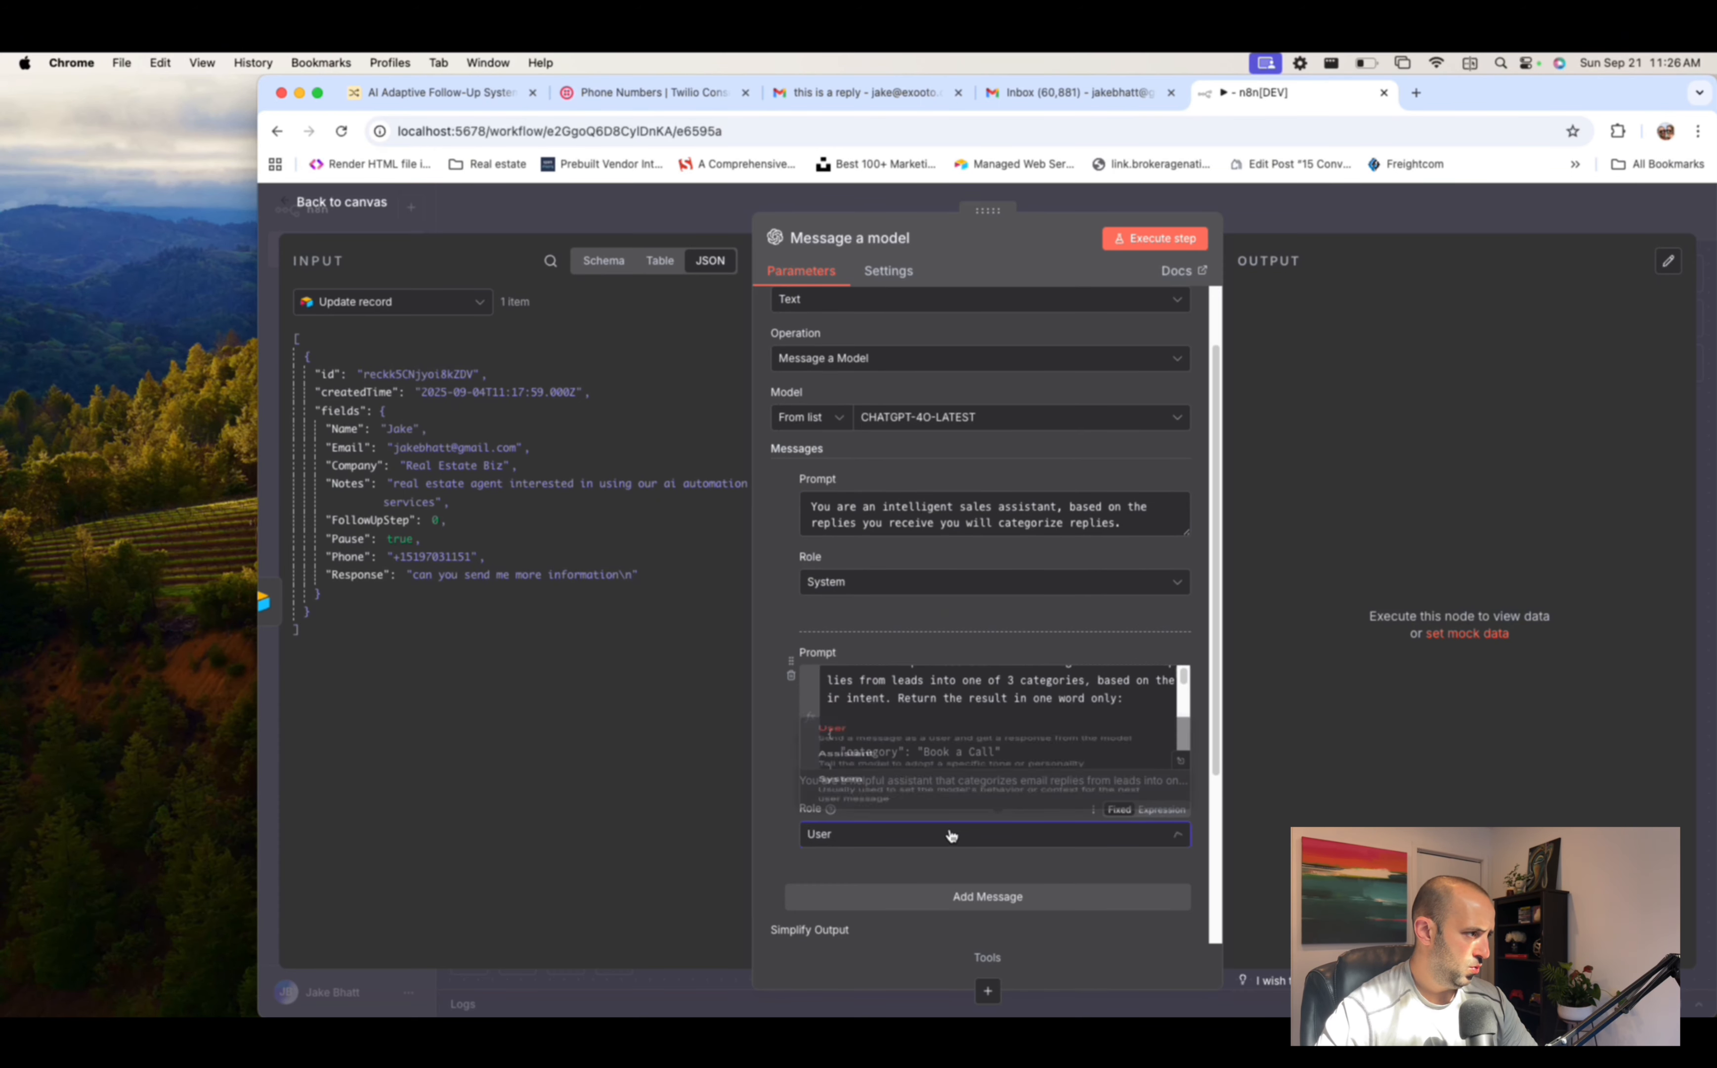
click(1181, 761)
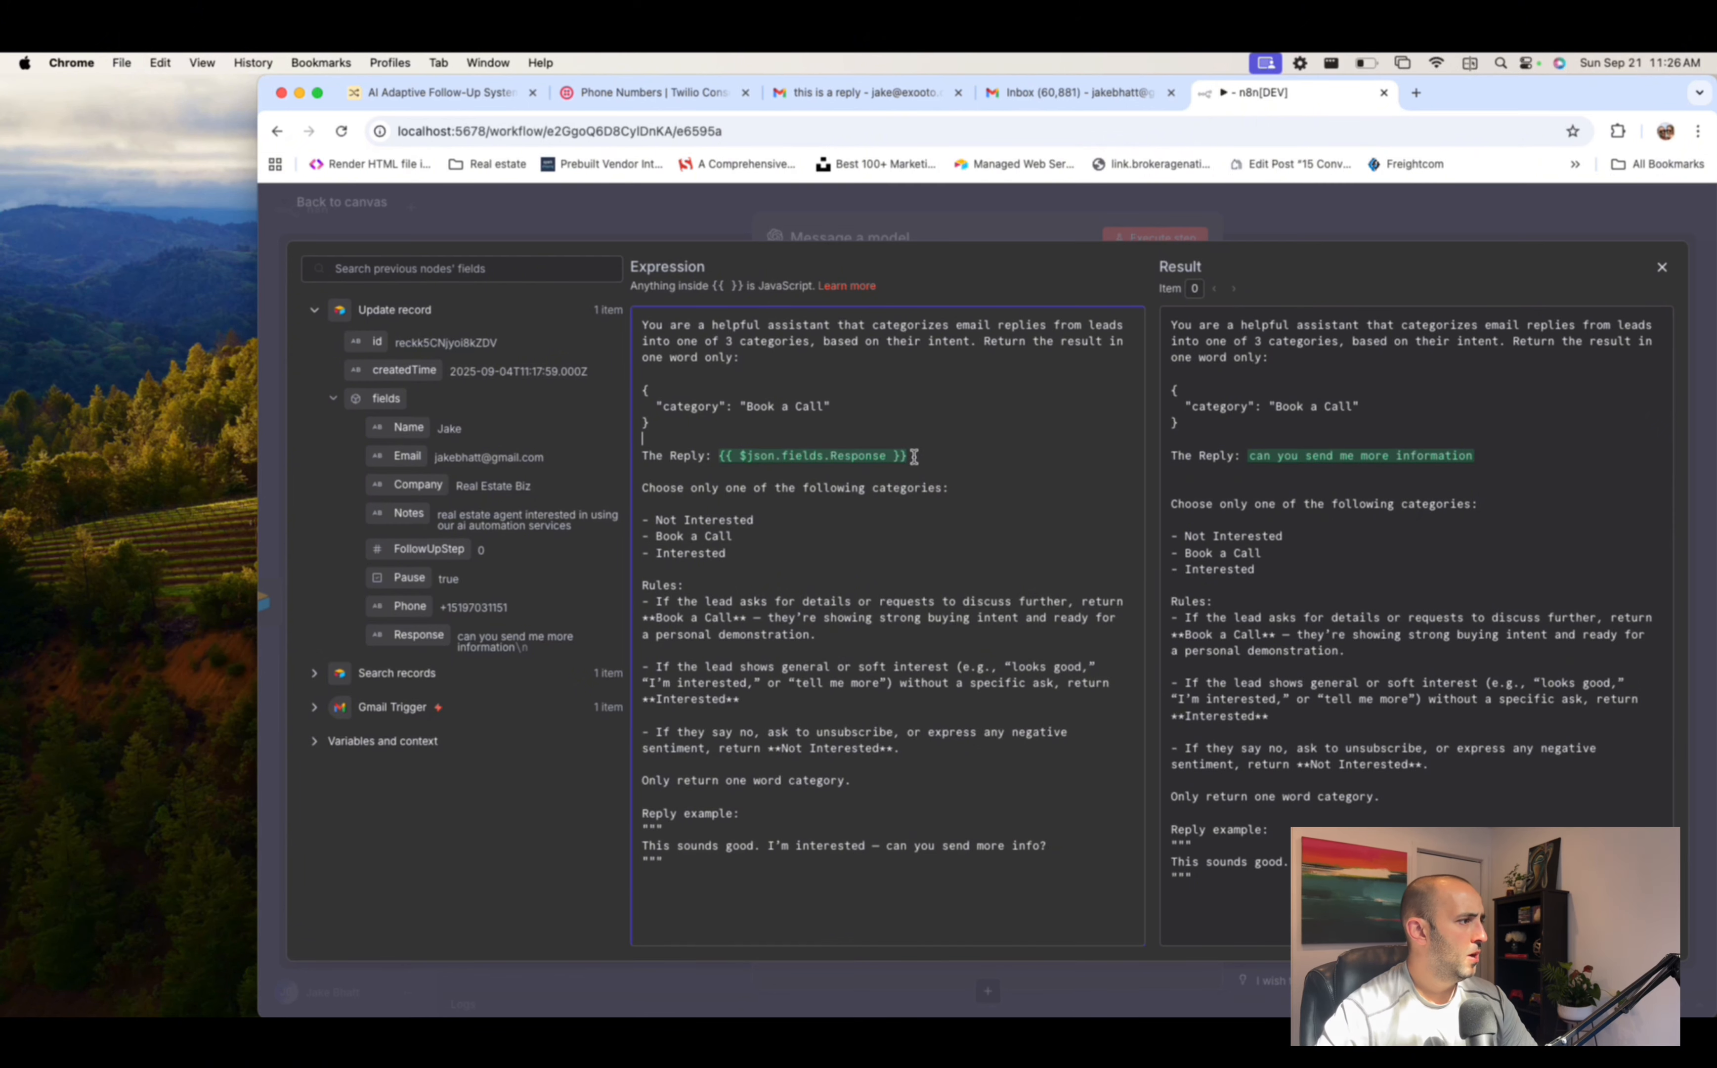
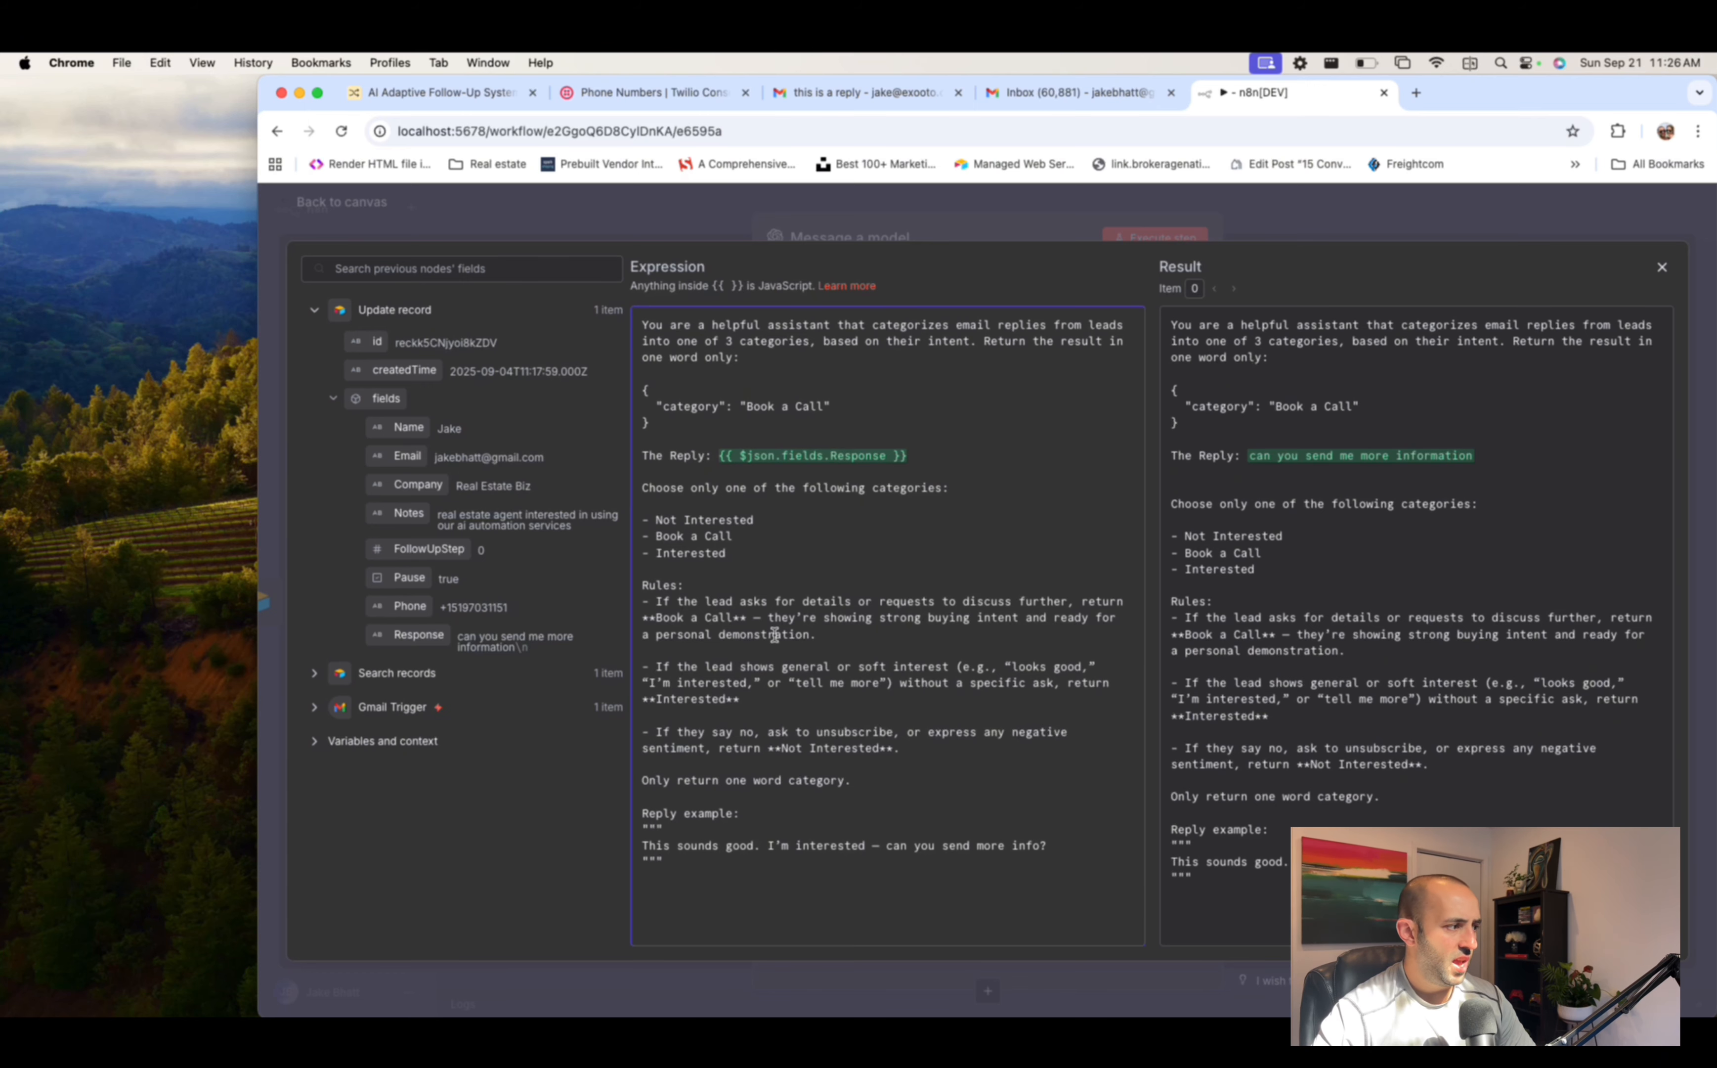
- Close the categorization prompt's expression editor and go back to the workflow canvas
click(1371, 230)
scroll(1052, 621, down, 5)
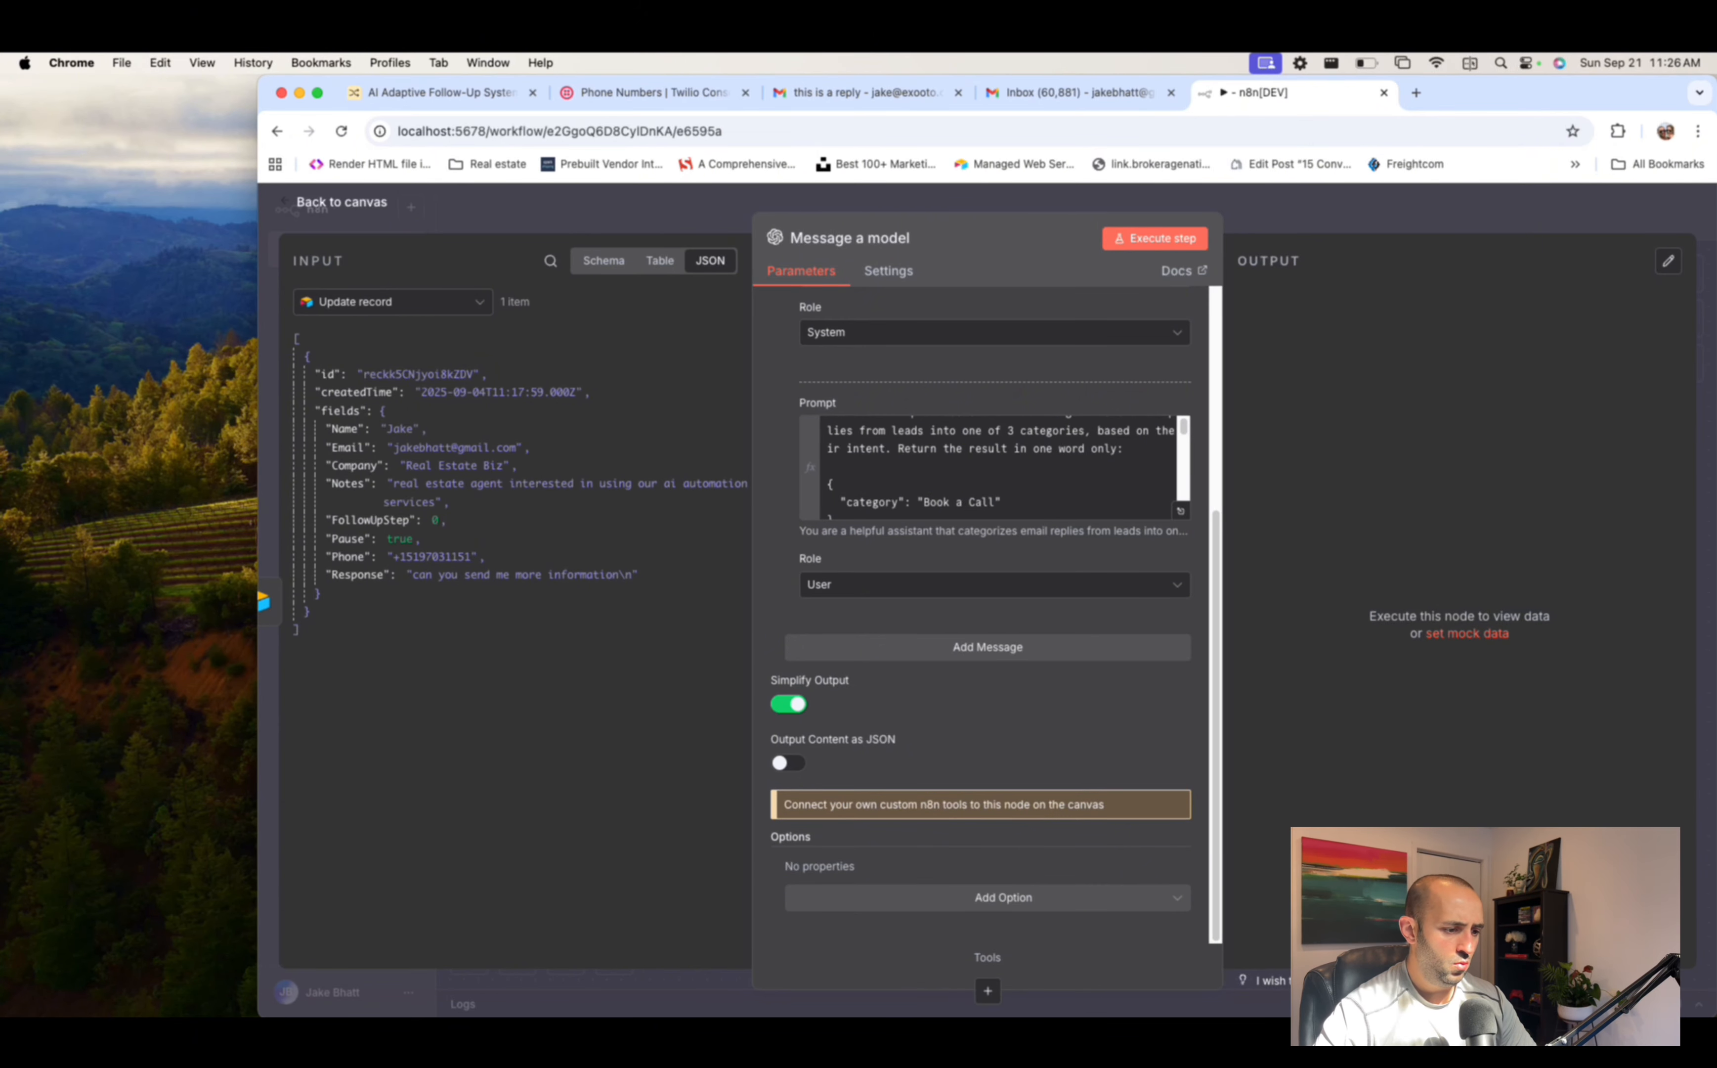
click(1372, 214)
- Add an OpenAI Message a model node after the first one, using CHATGPT-4O-LATEST
scroll(1392, 502, right, 3)
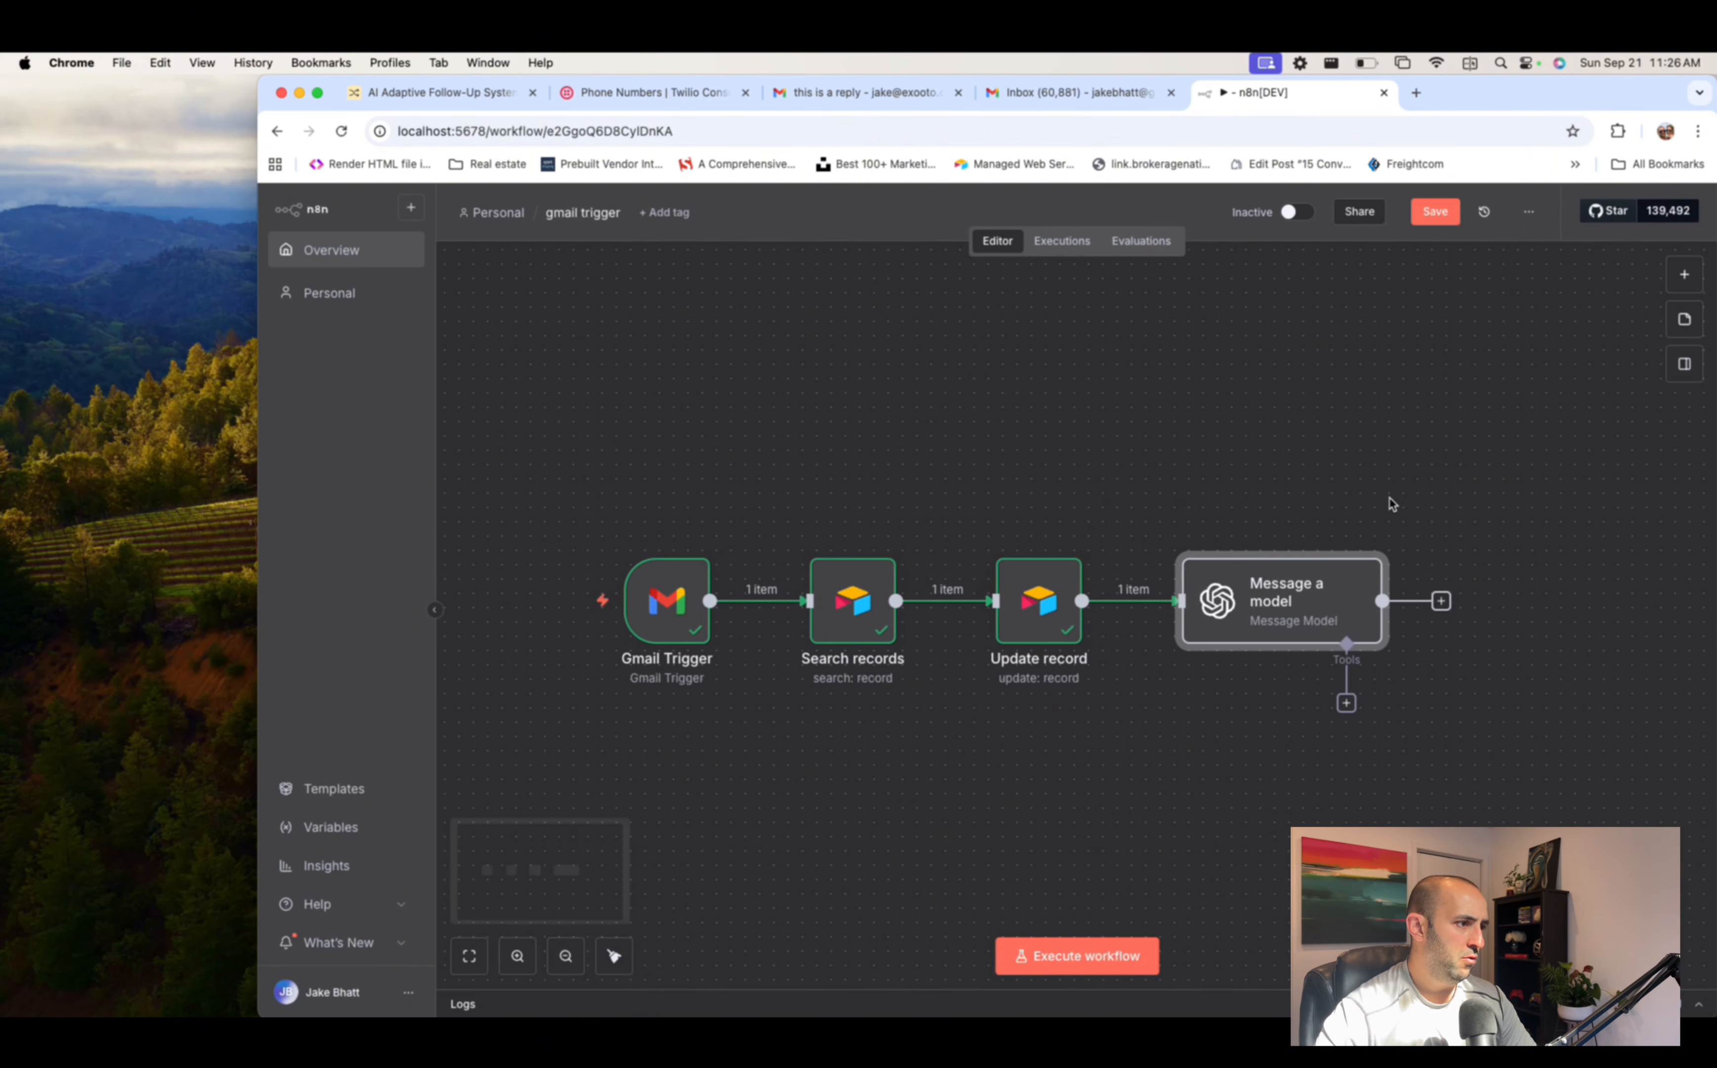
click(1390, 601)
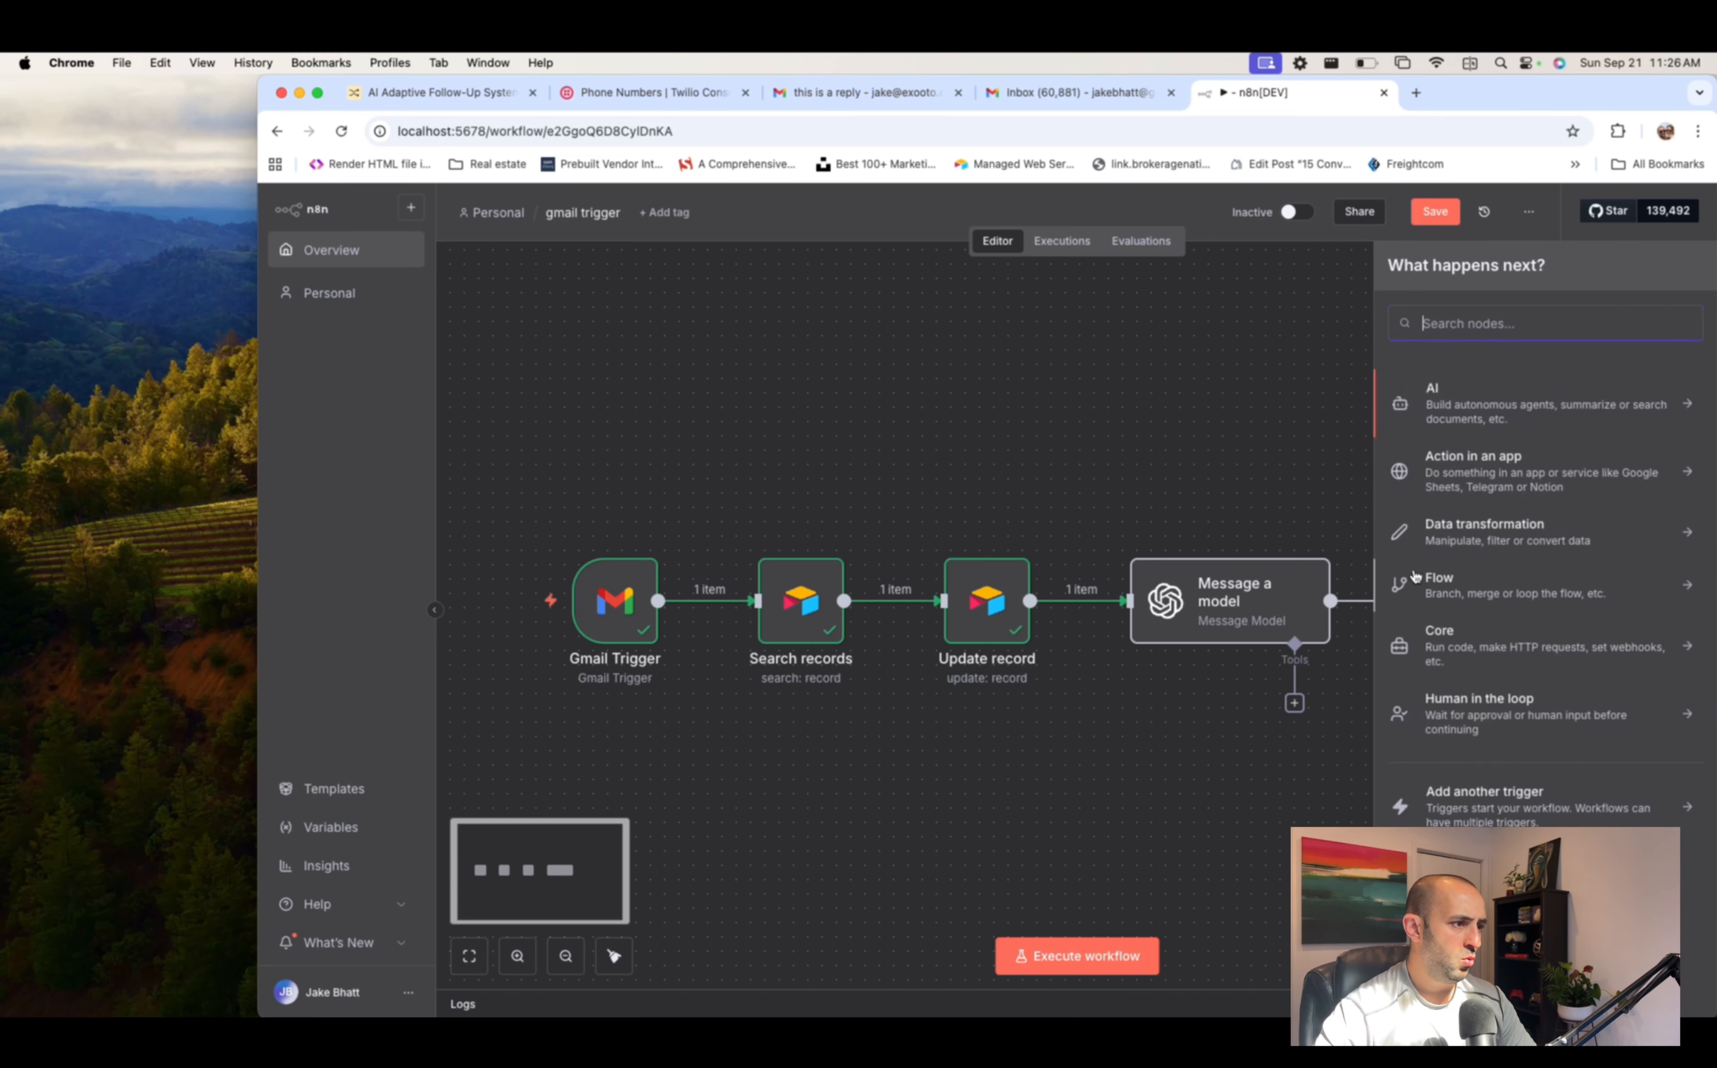
text(oope)
key(BackSpace)
key(BackSpace)
key(BackSpace)
text(pen)
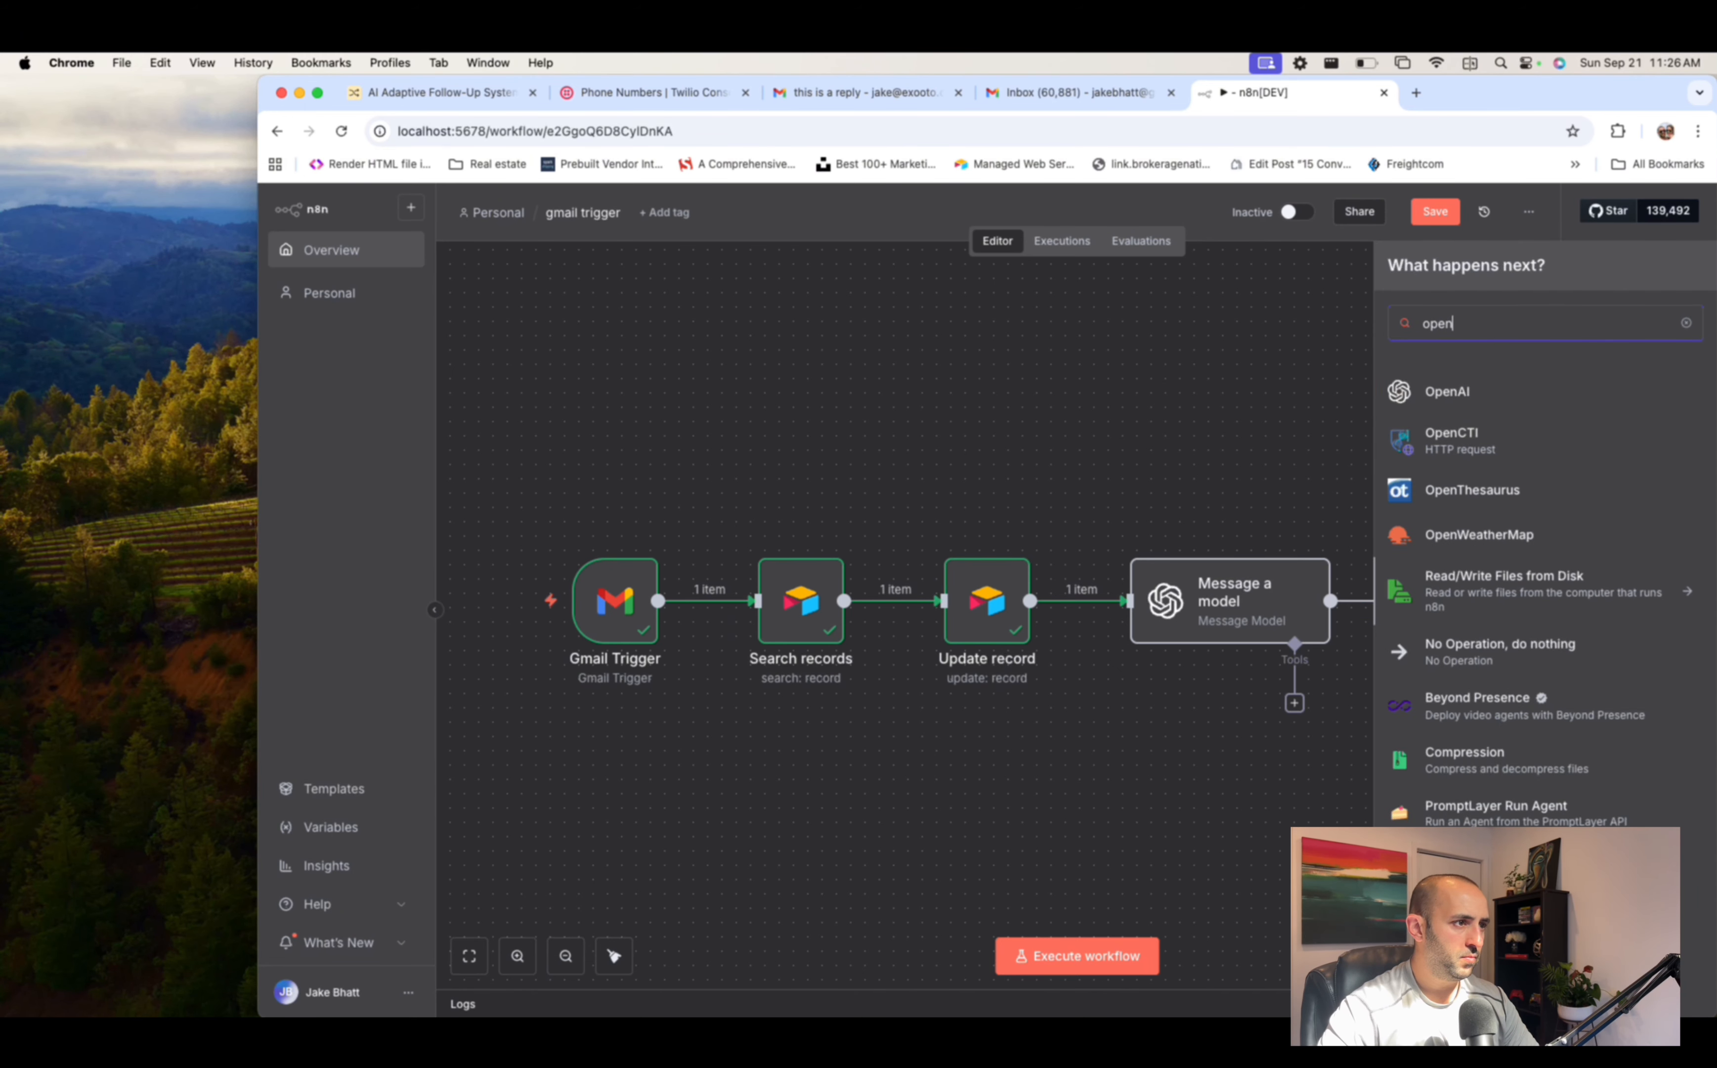
click(1472, 389)
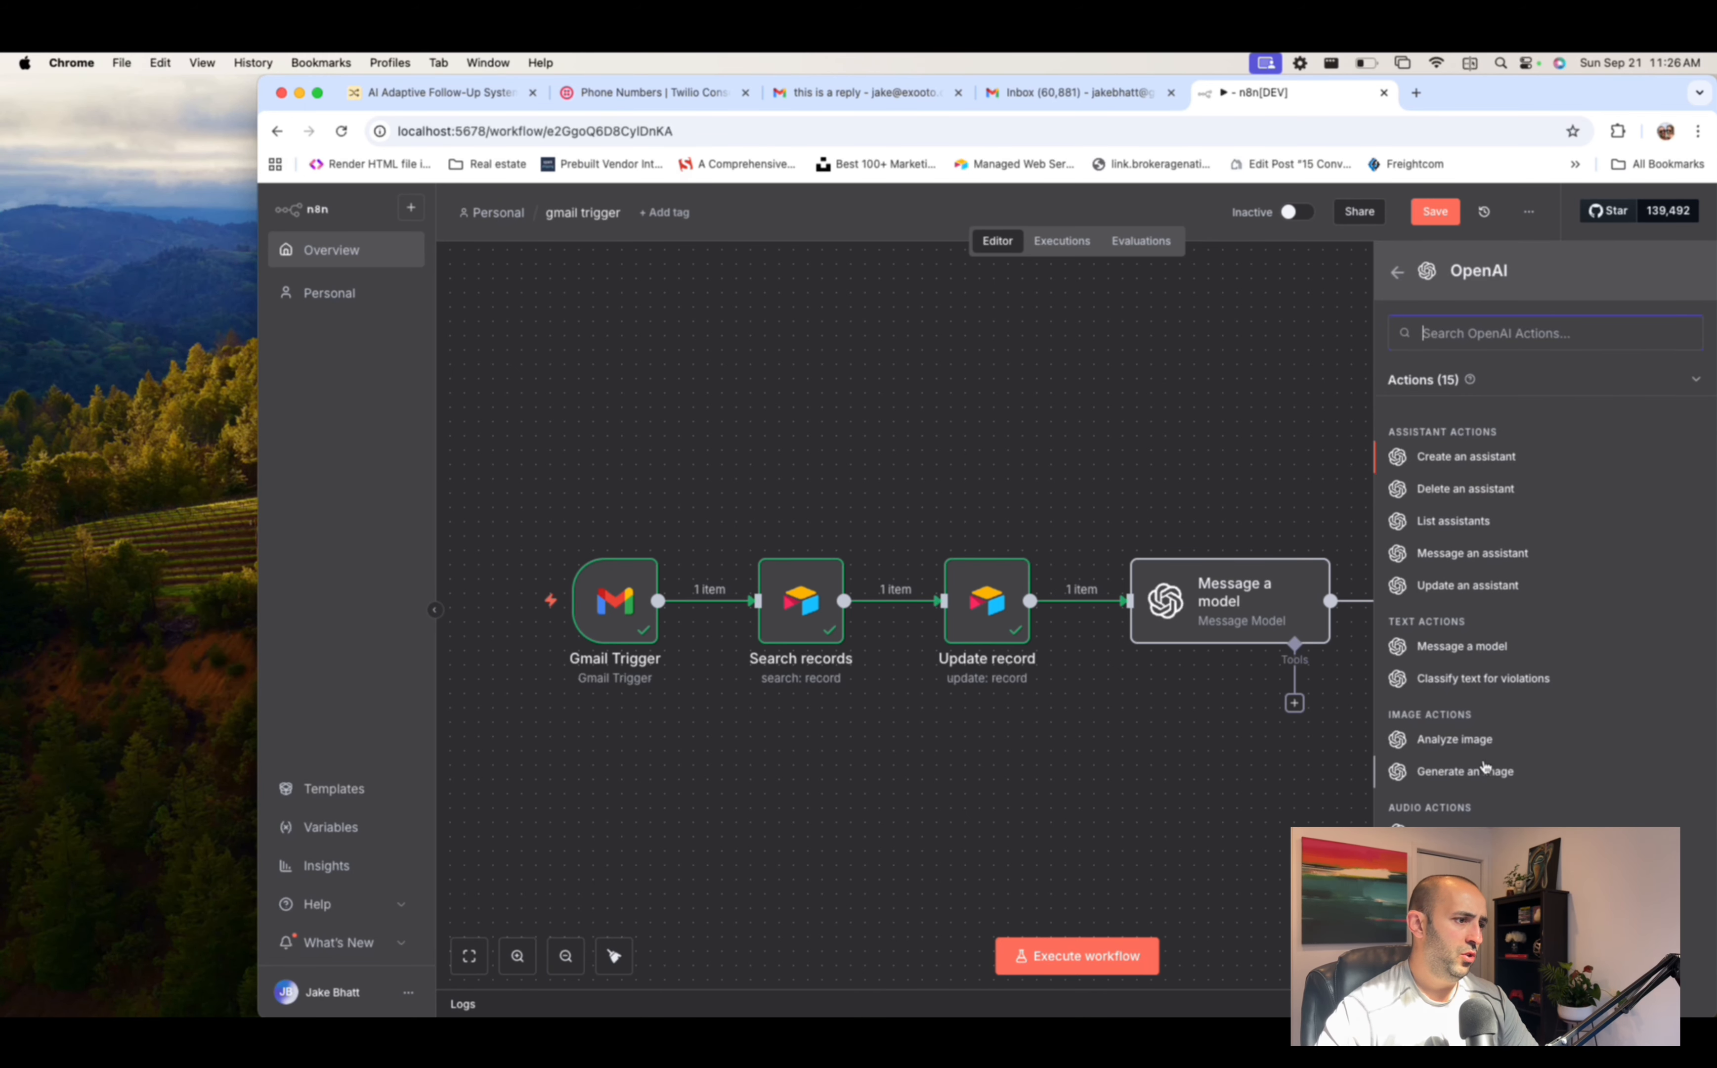
click(1464, 646)
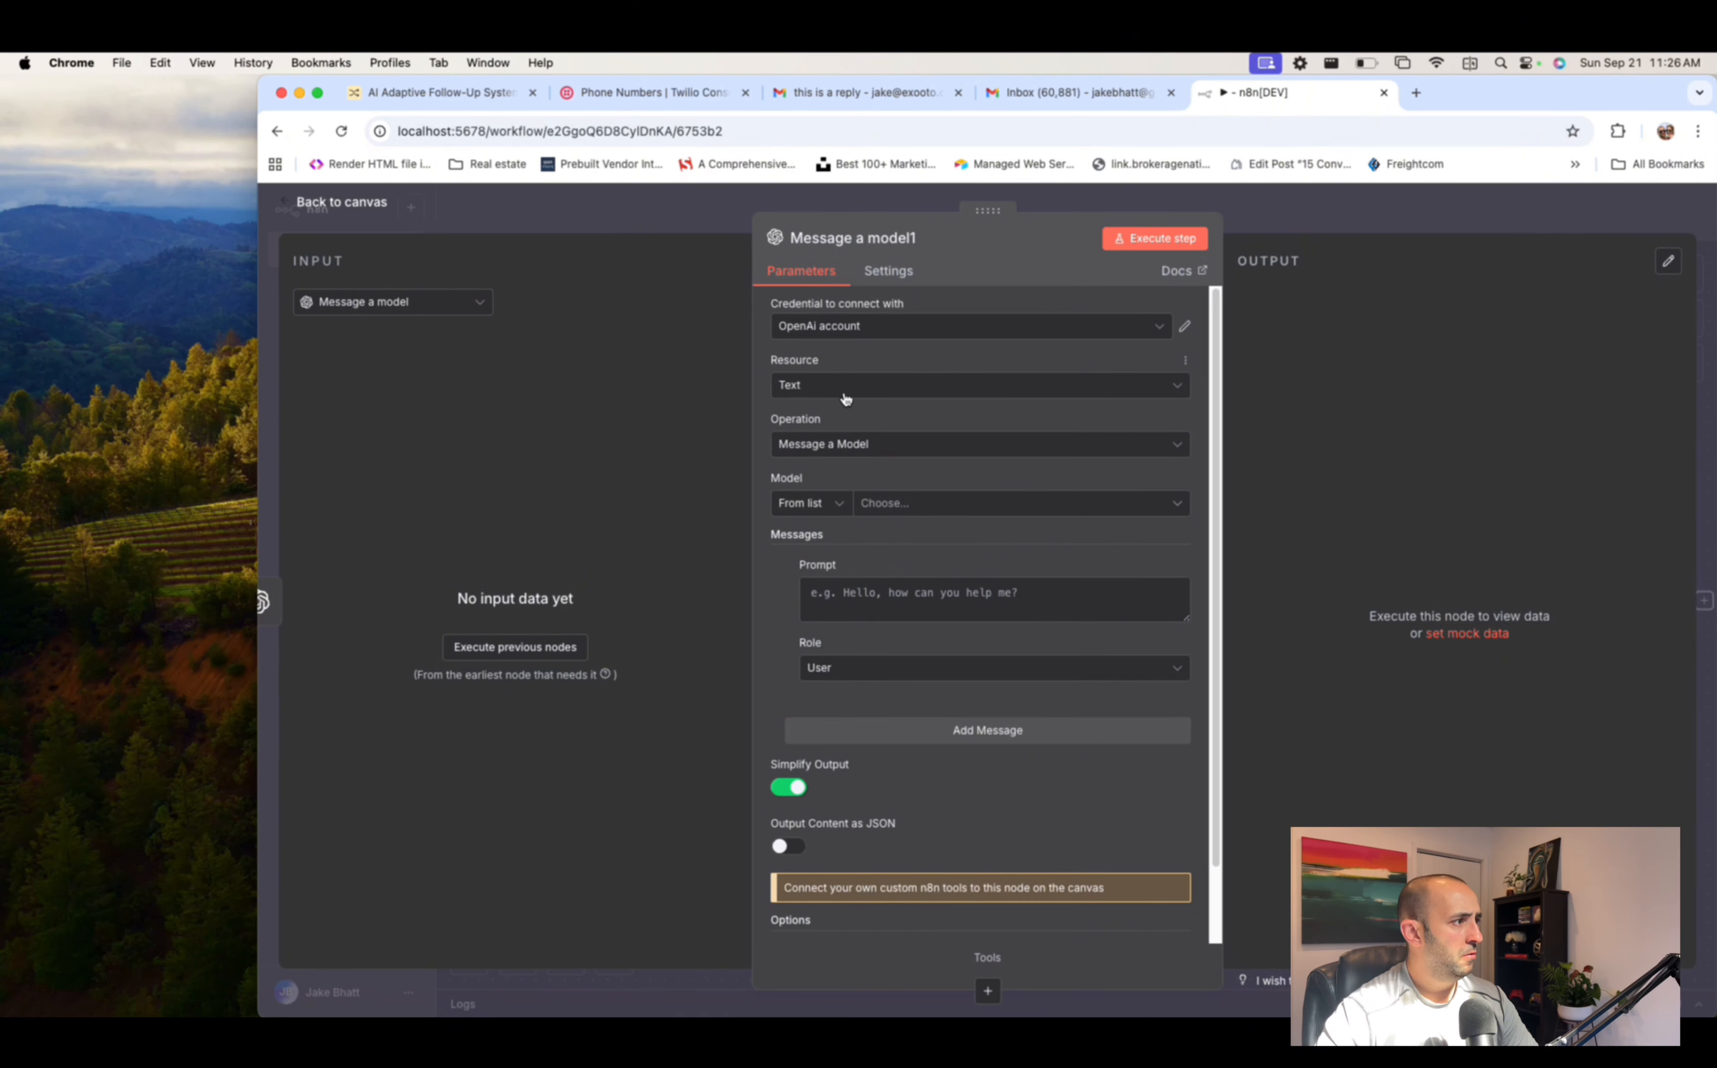
click(908, 504)
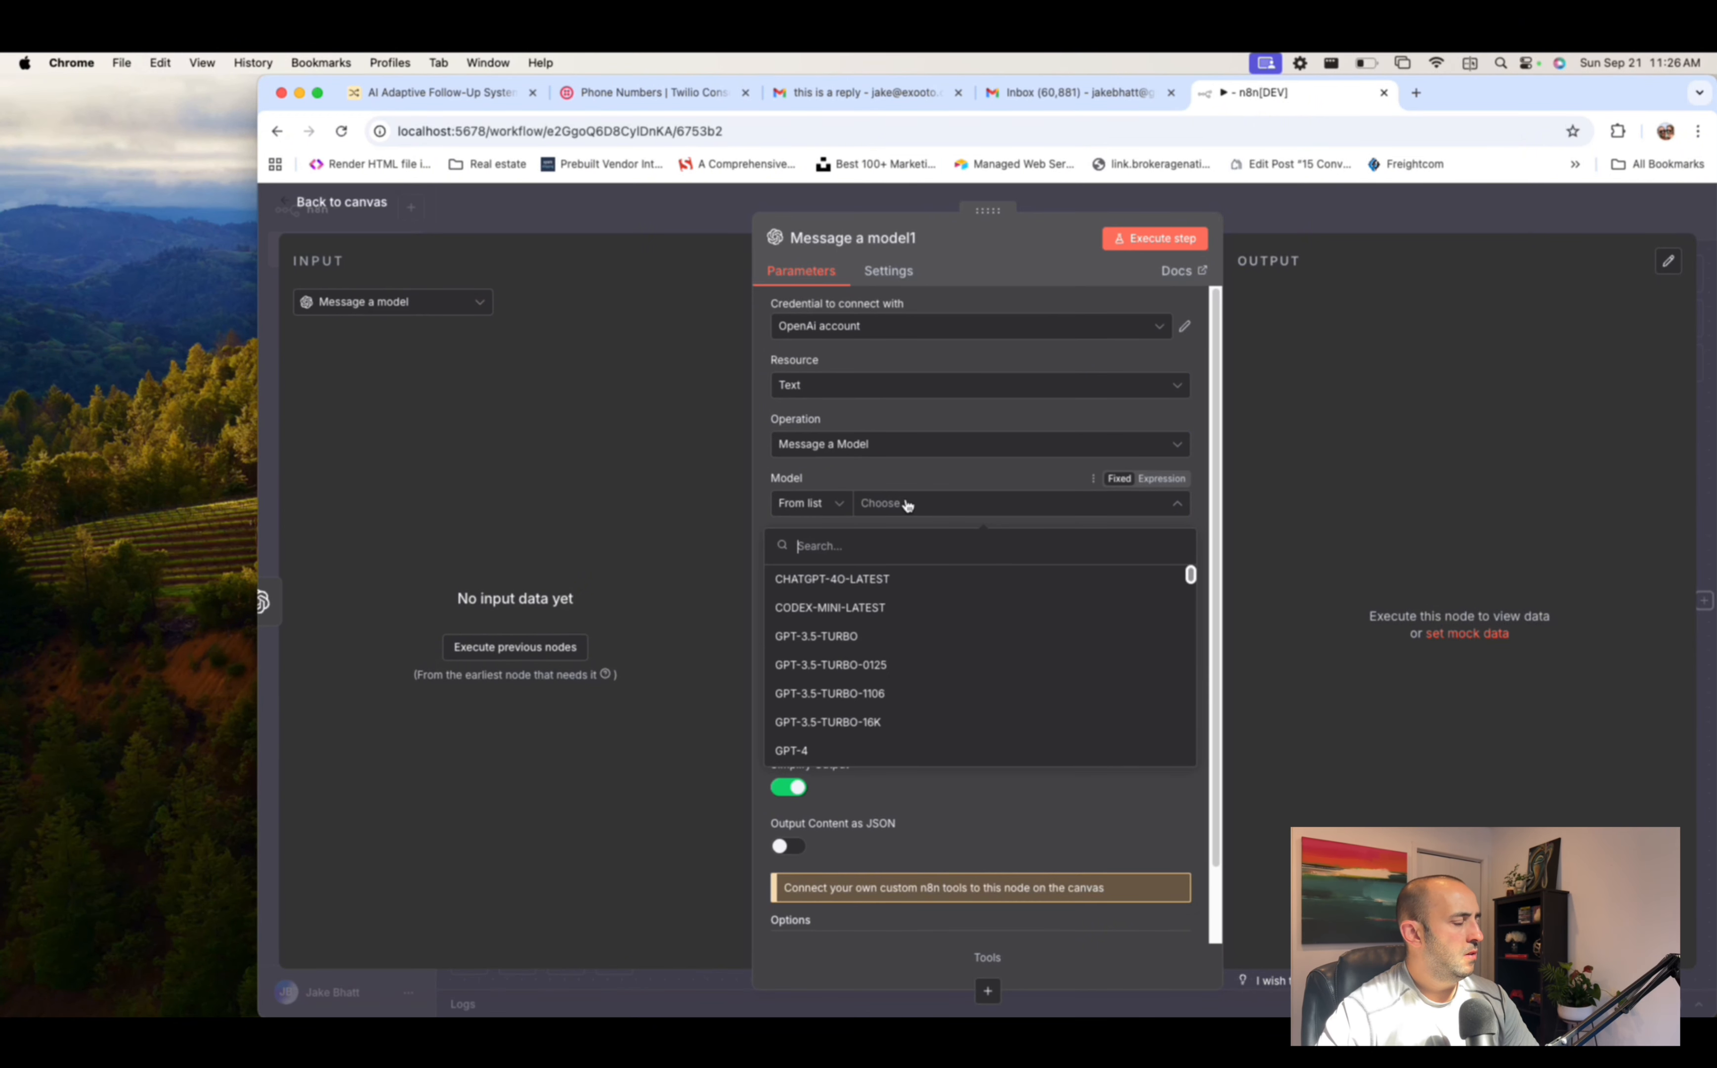
click(893, 579)
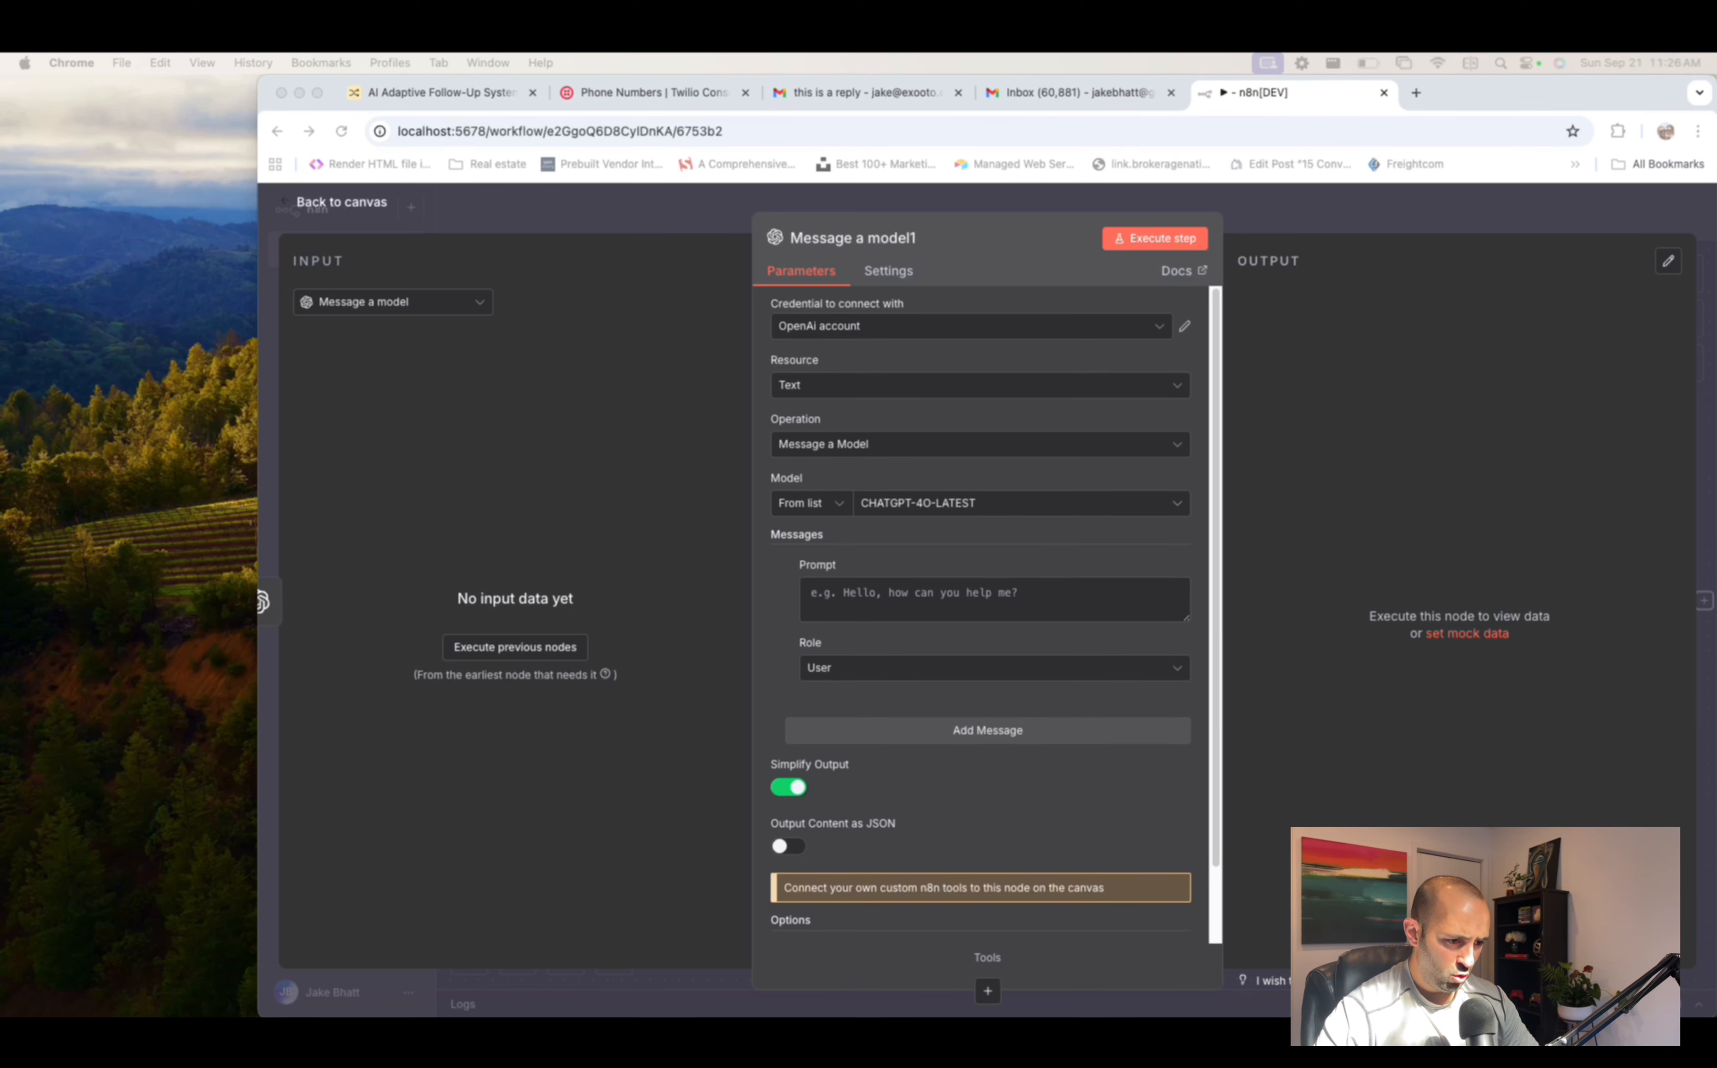
- Paste the sales-reply prompt using the Lead's Category expression, then return to the canvas
click(913, 603)
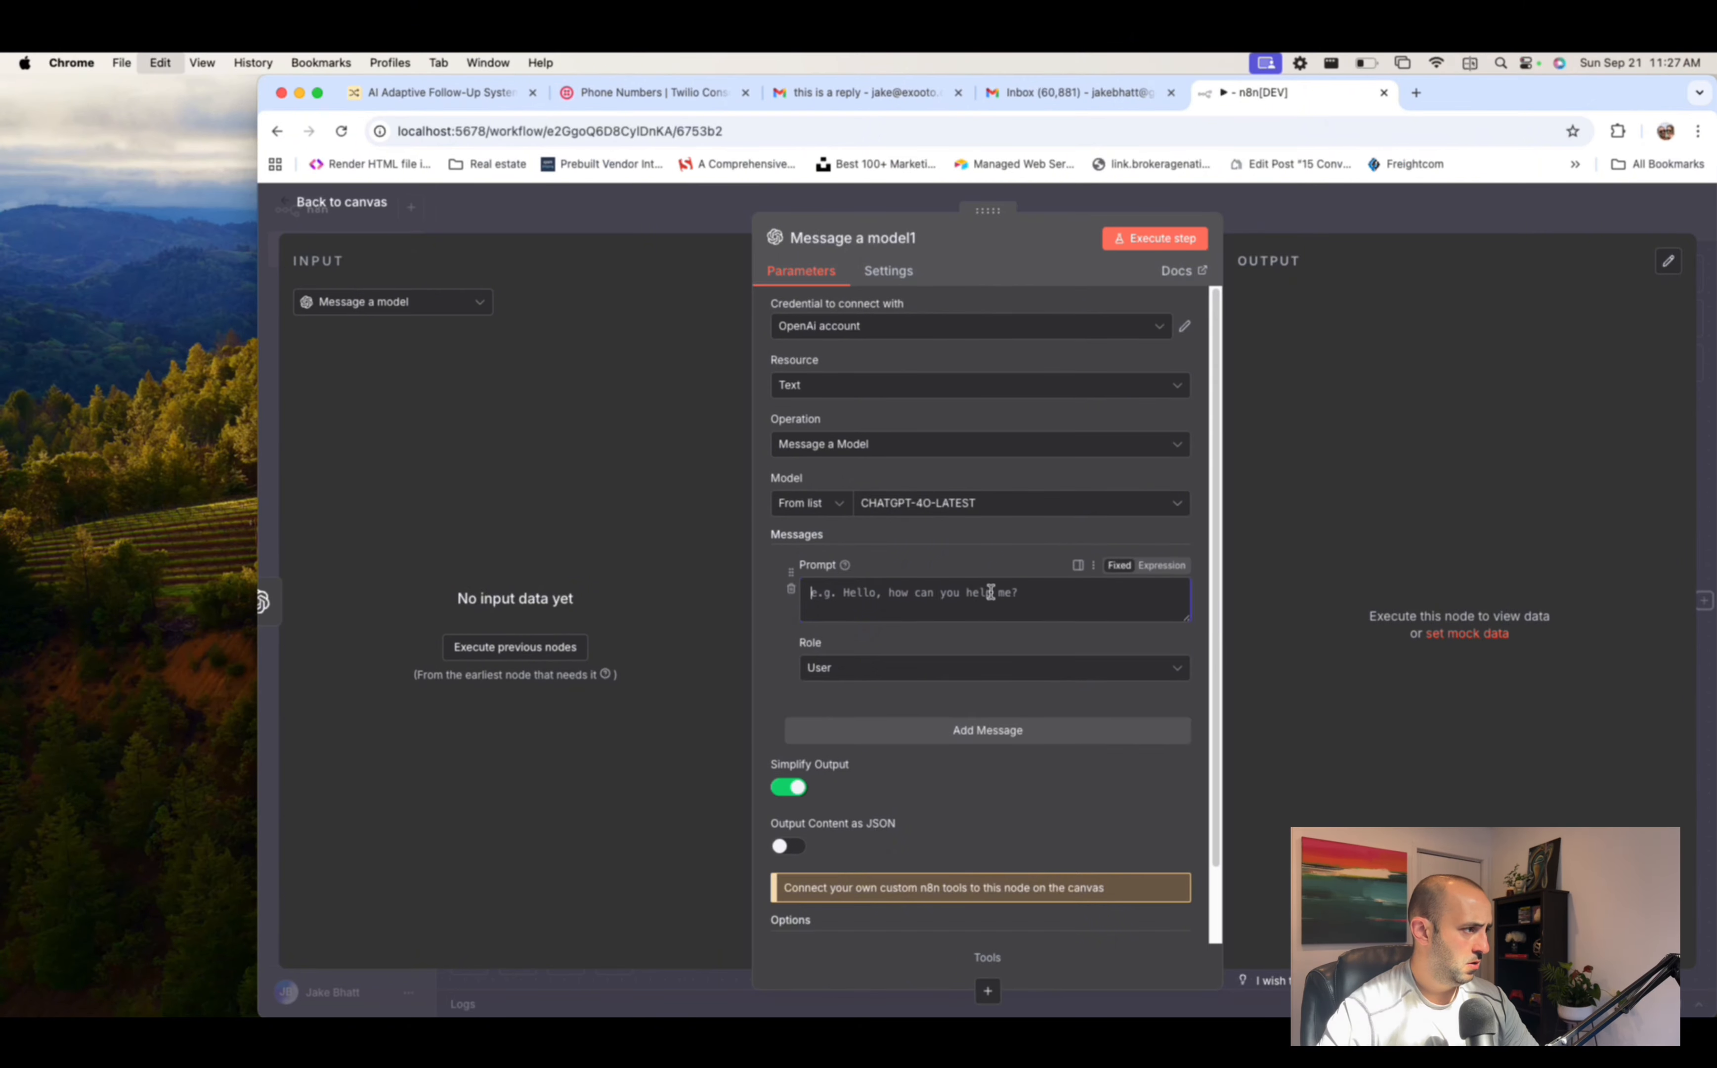
key(super+v)
click(1181, 672)
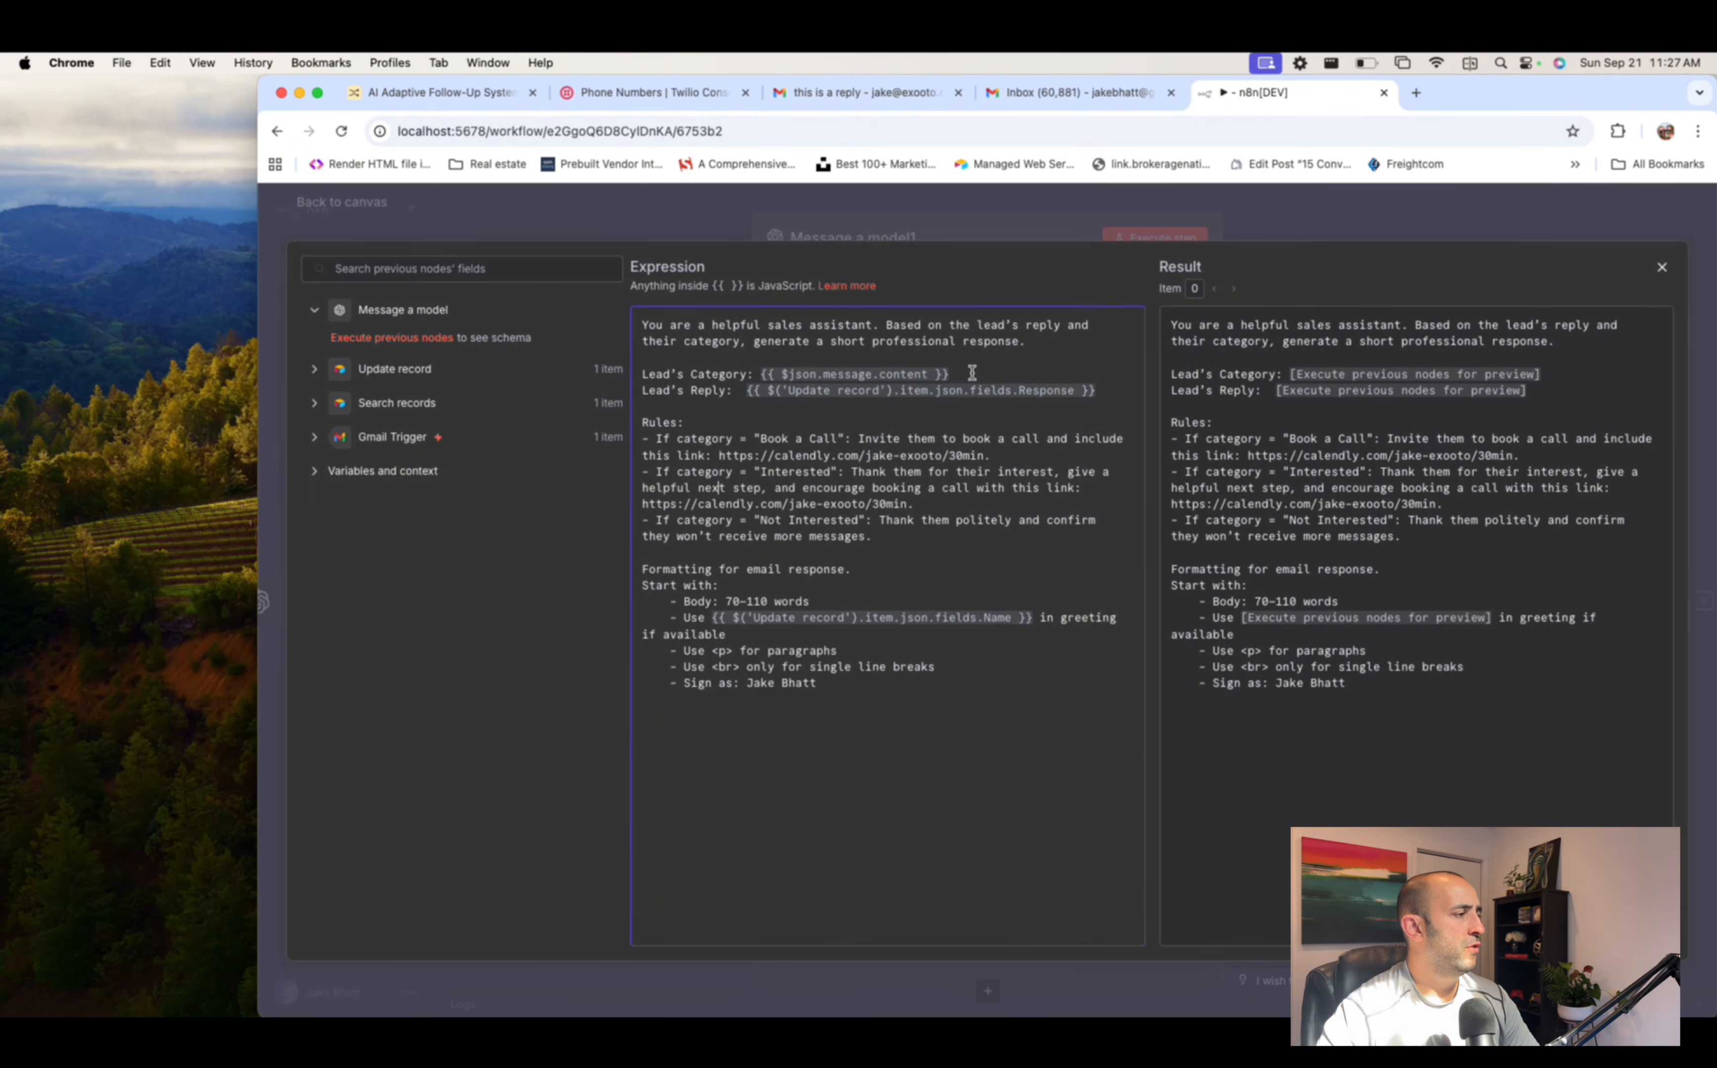
drag(972, 373, 757, 373)
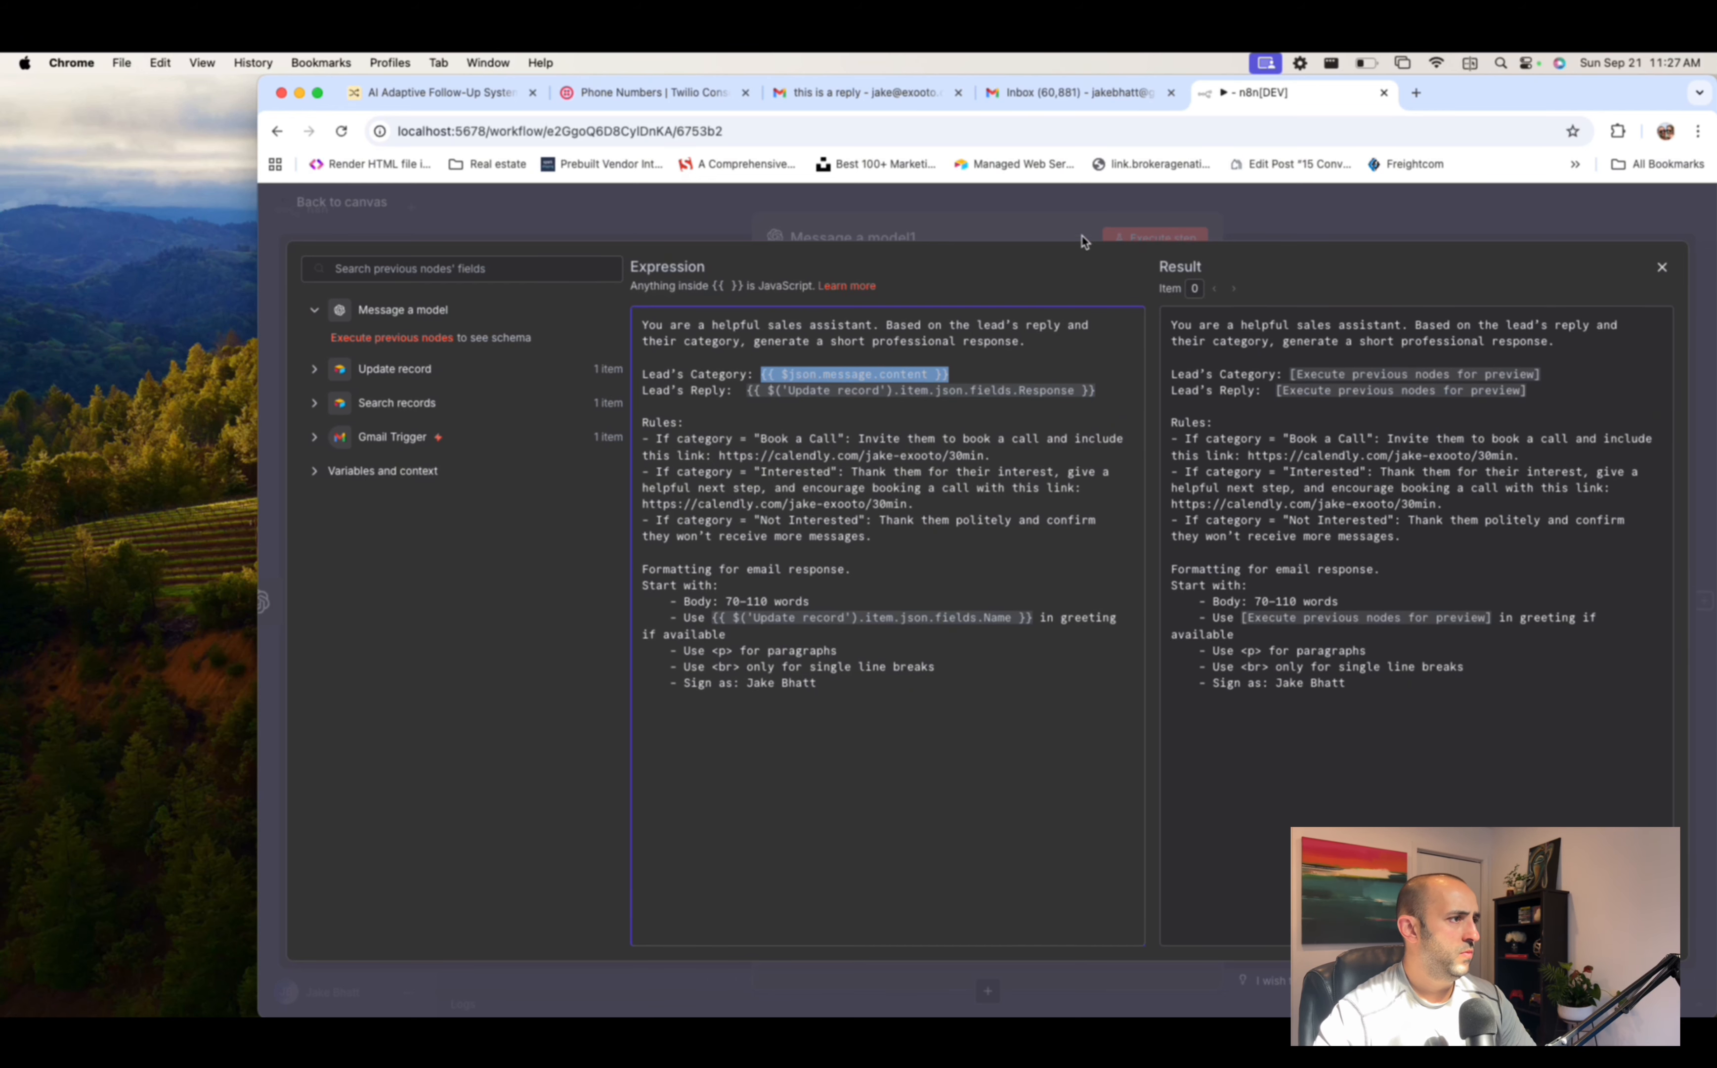
click(997, 373)
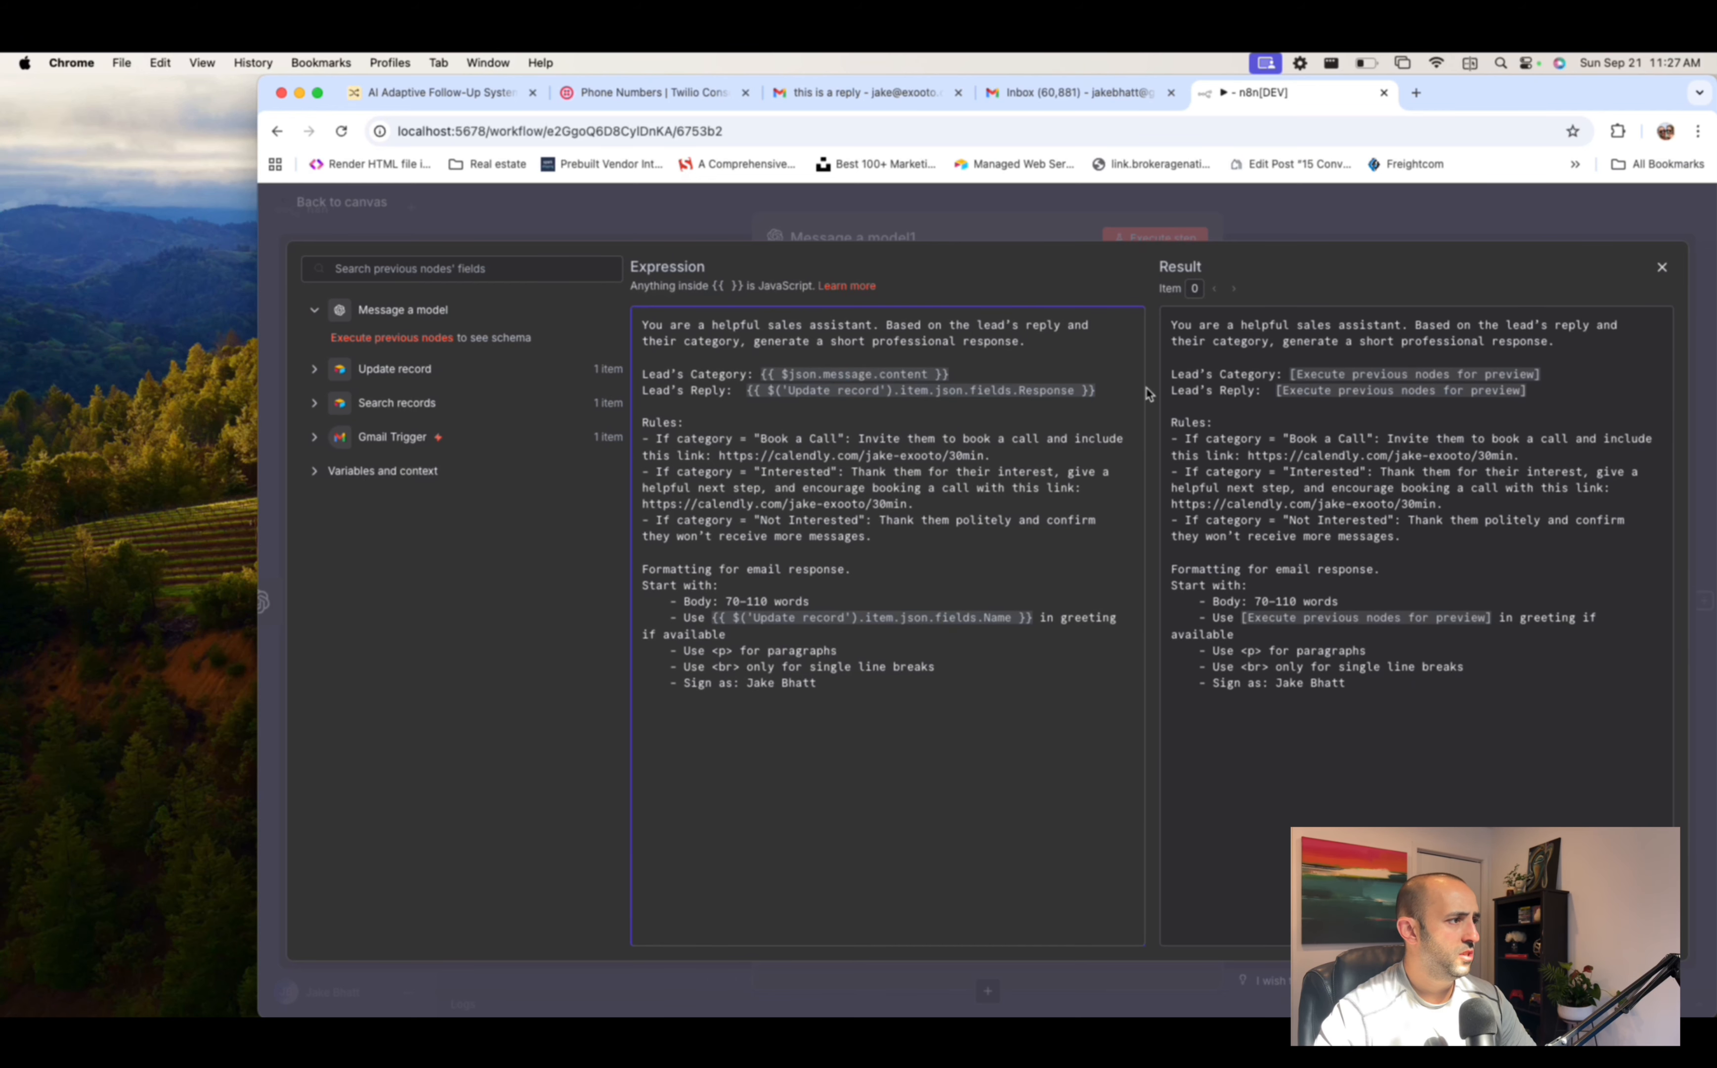
click(1347, 228)
key(Escape)
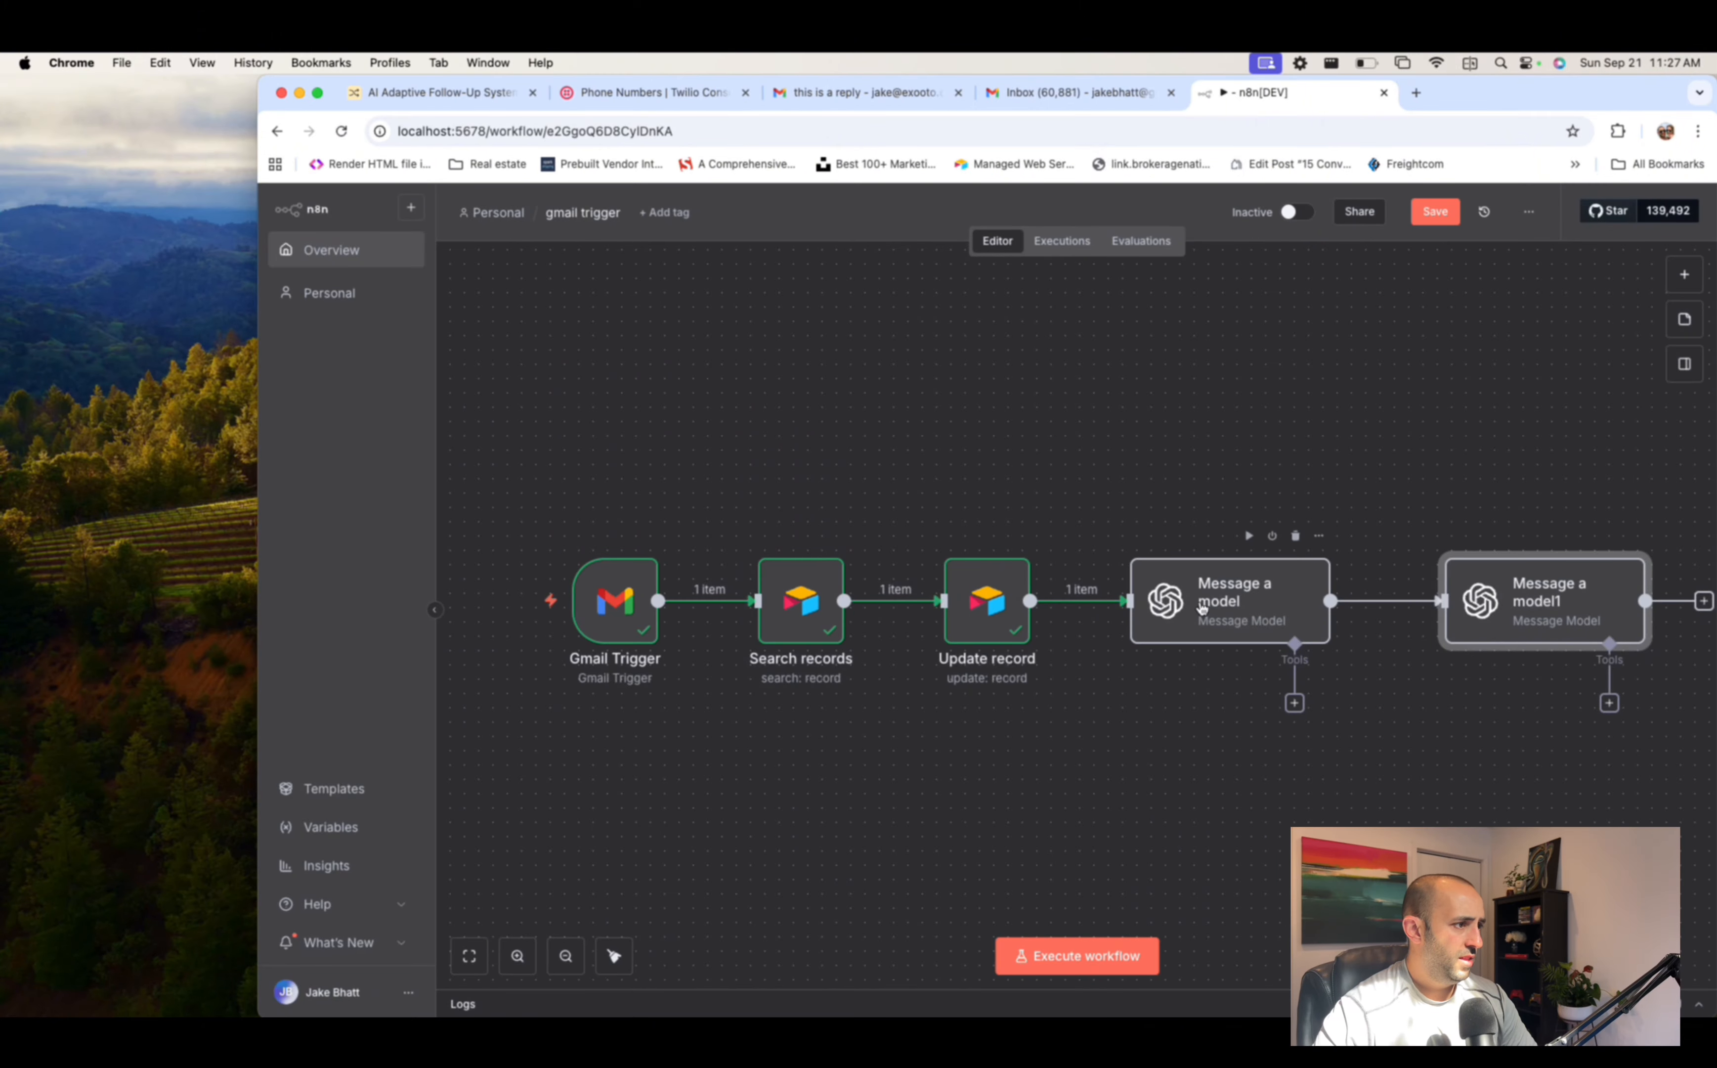
- Run the workflow through the first Message a model categorizer node
click(1257, 602)
right_click(1259, 606)
click(1282, 651)
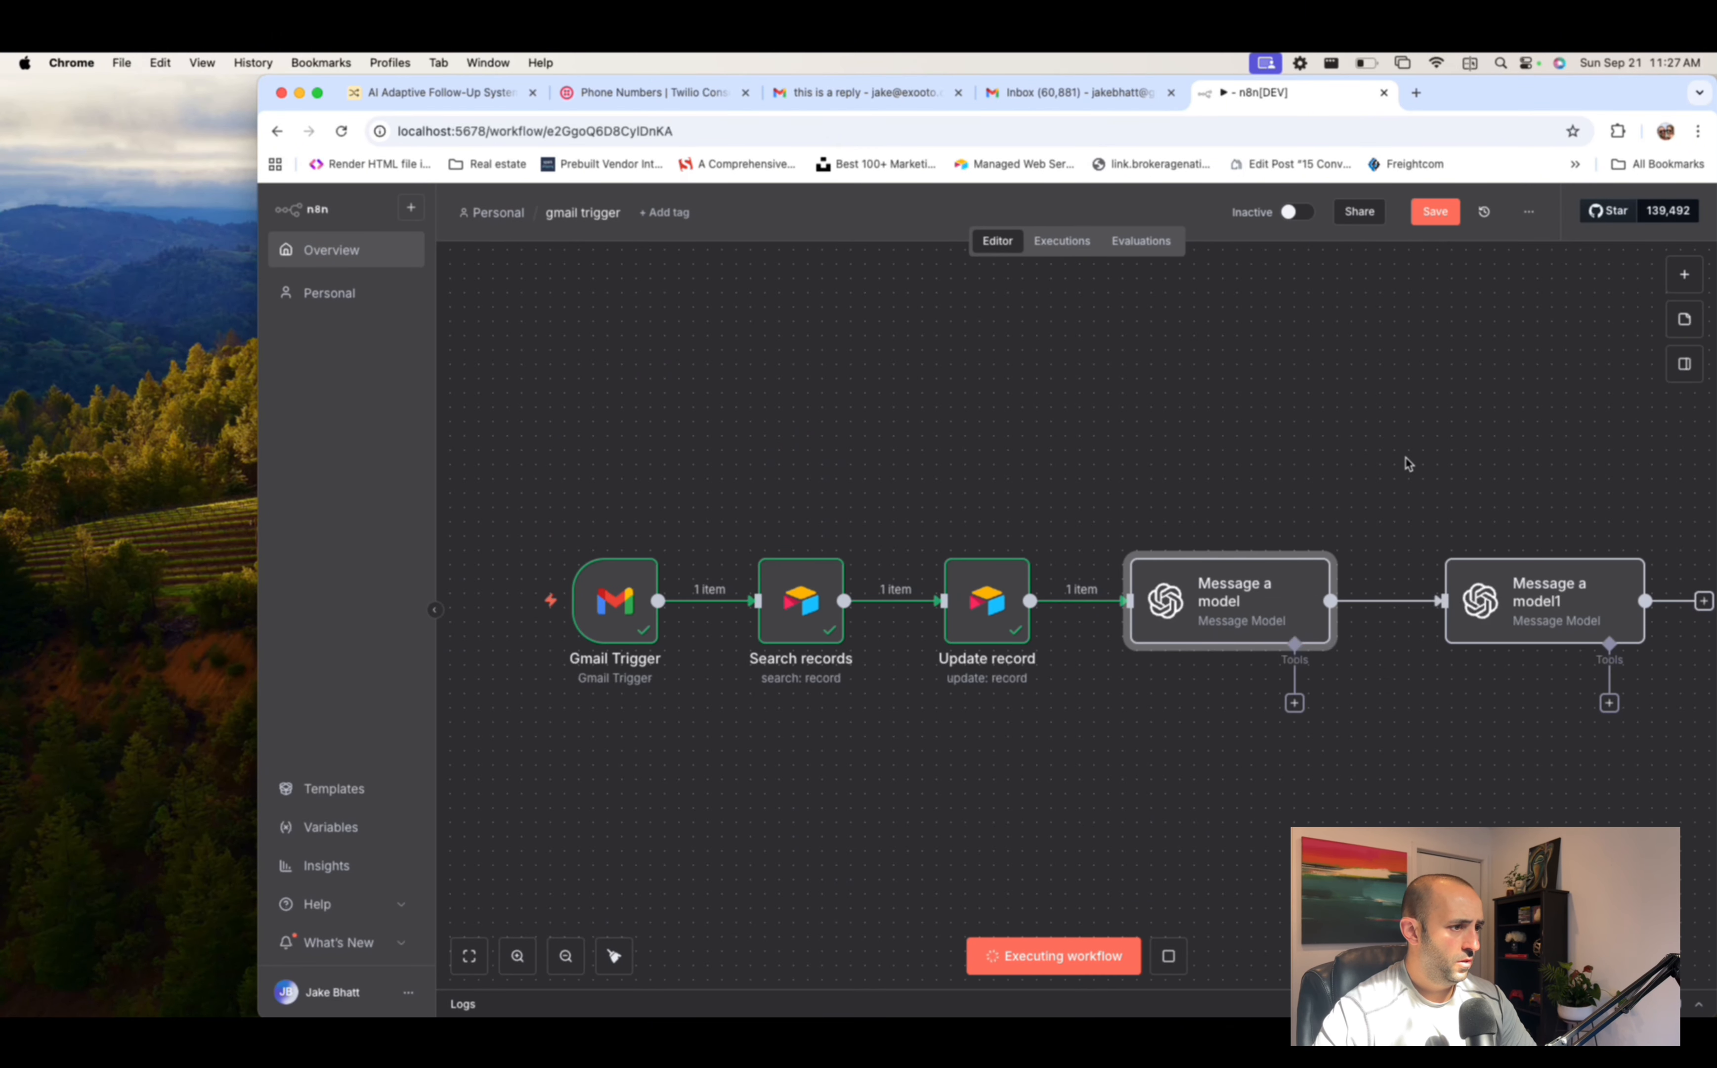
- Open Message a model1's prompt and review the Lead's Category expression and Rules block
click(1544, 608)
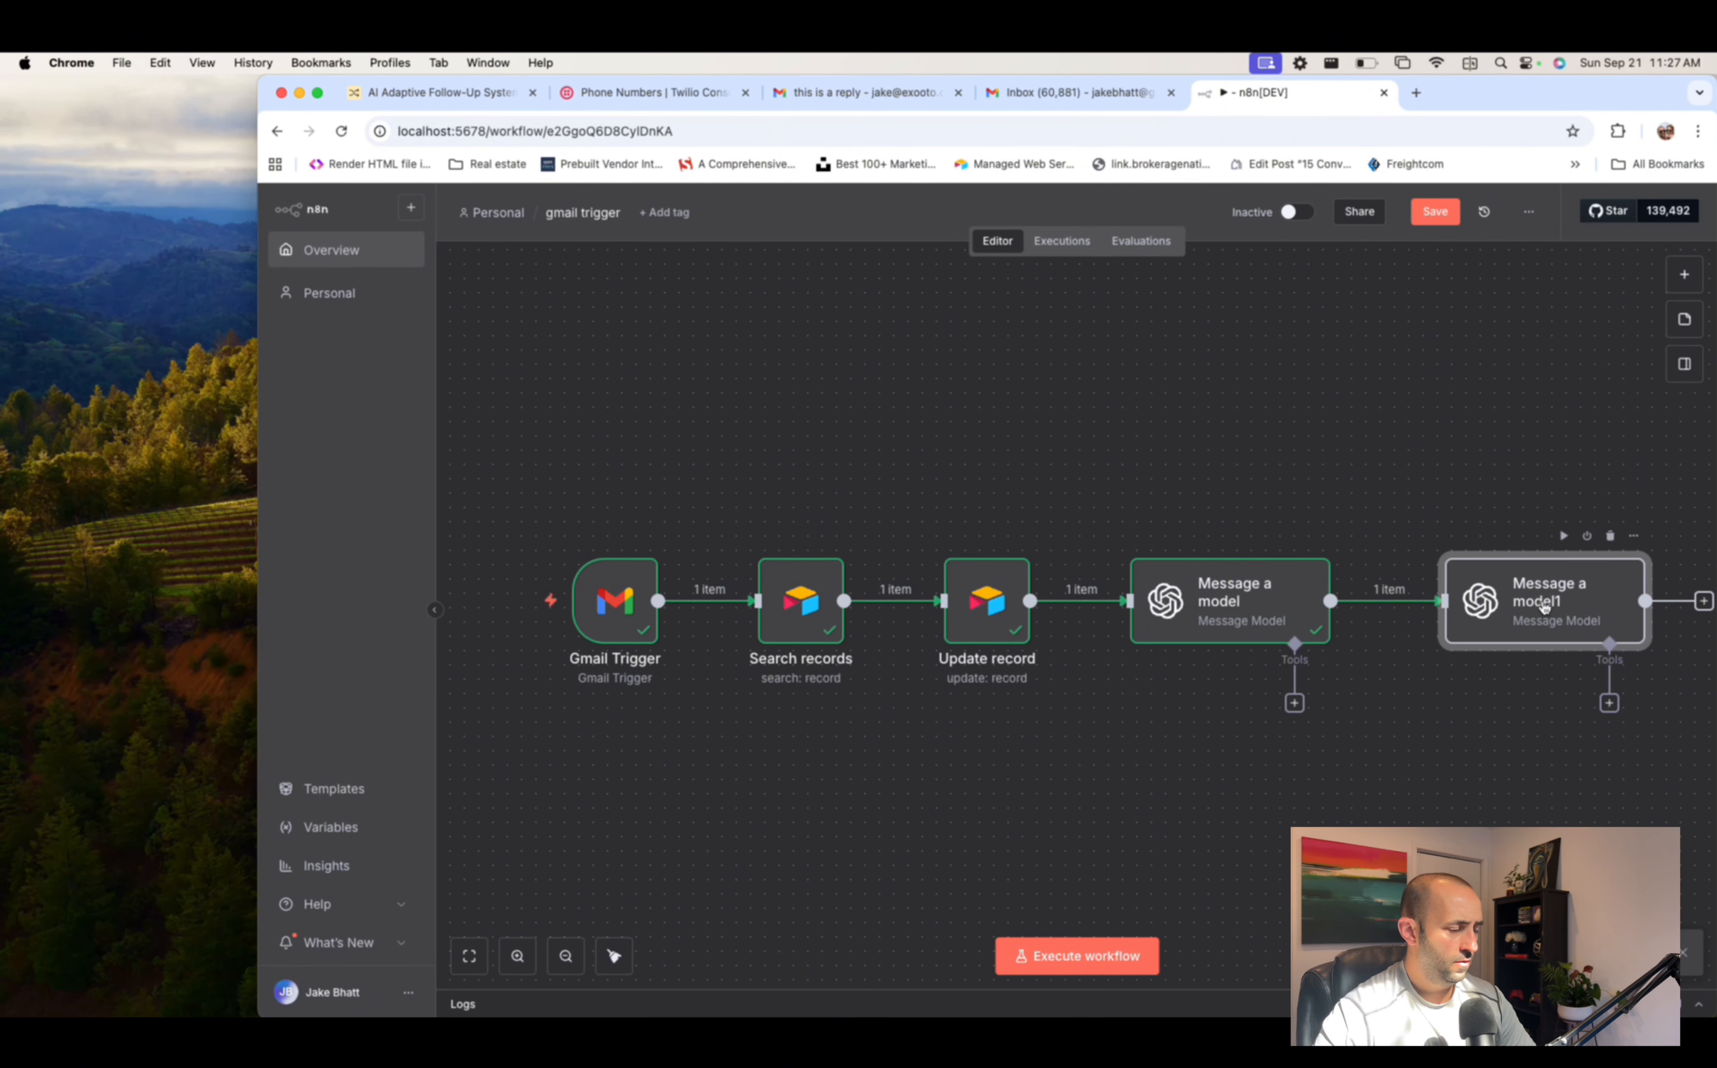
double_click(1545, 607)
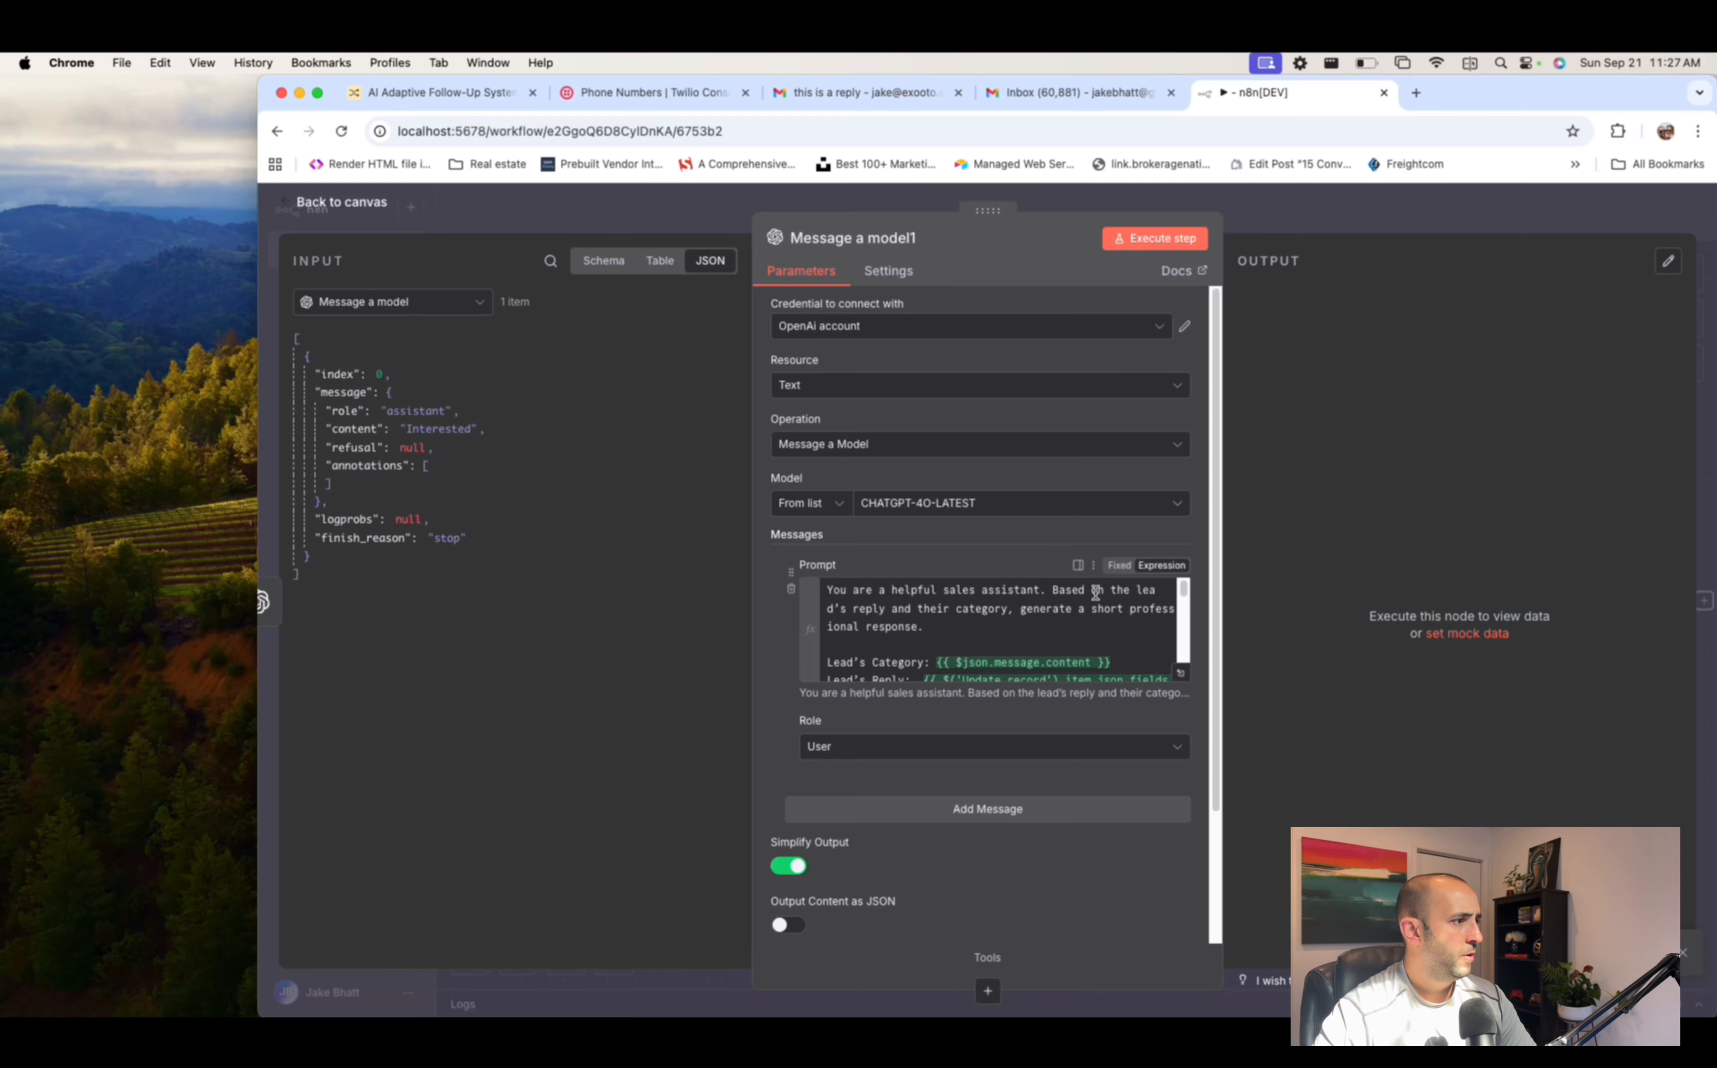
click(1180, 673)
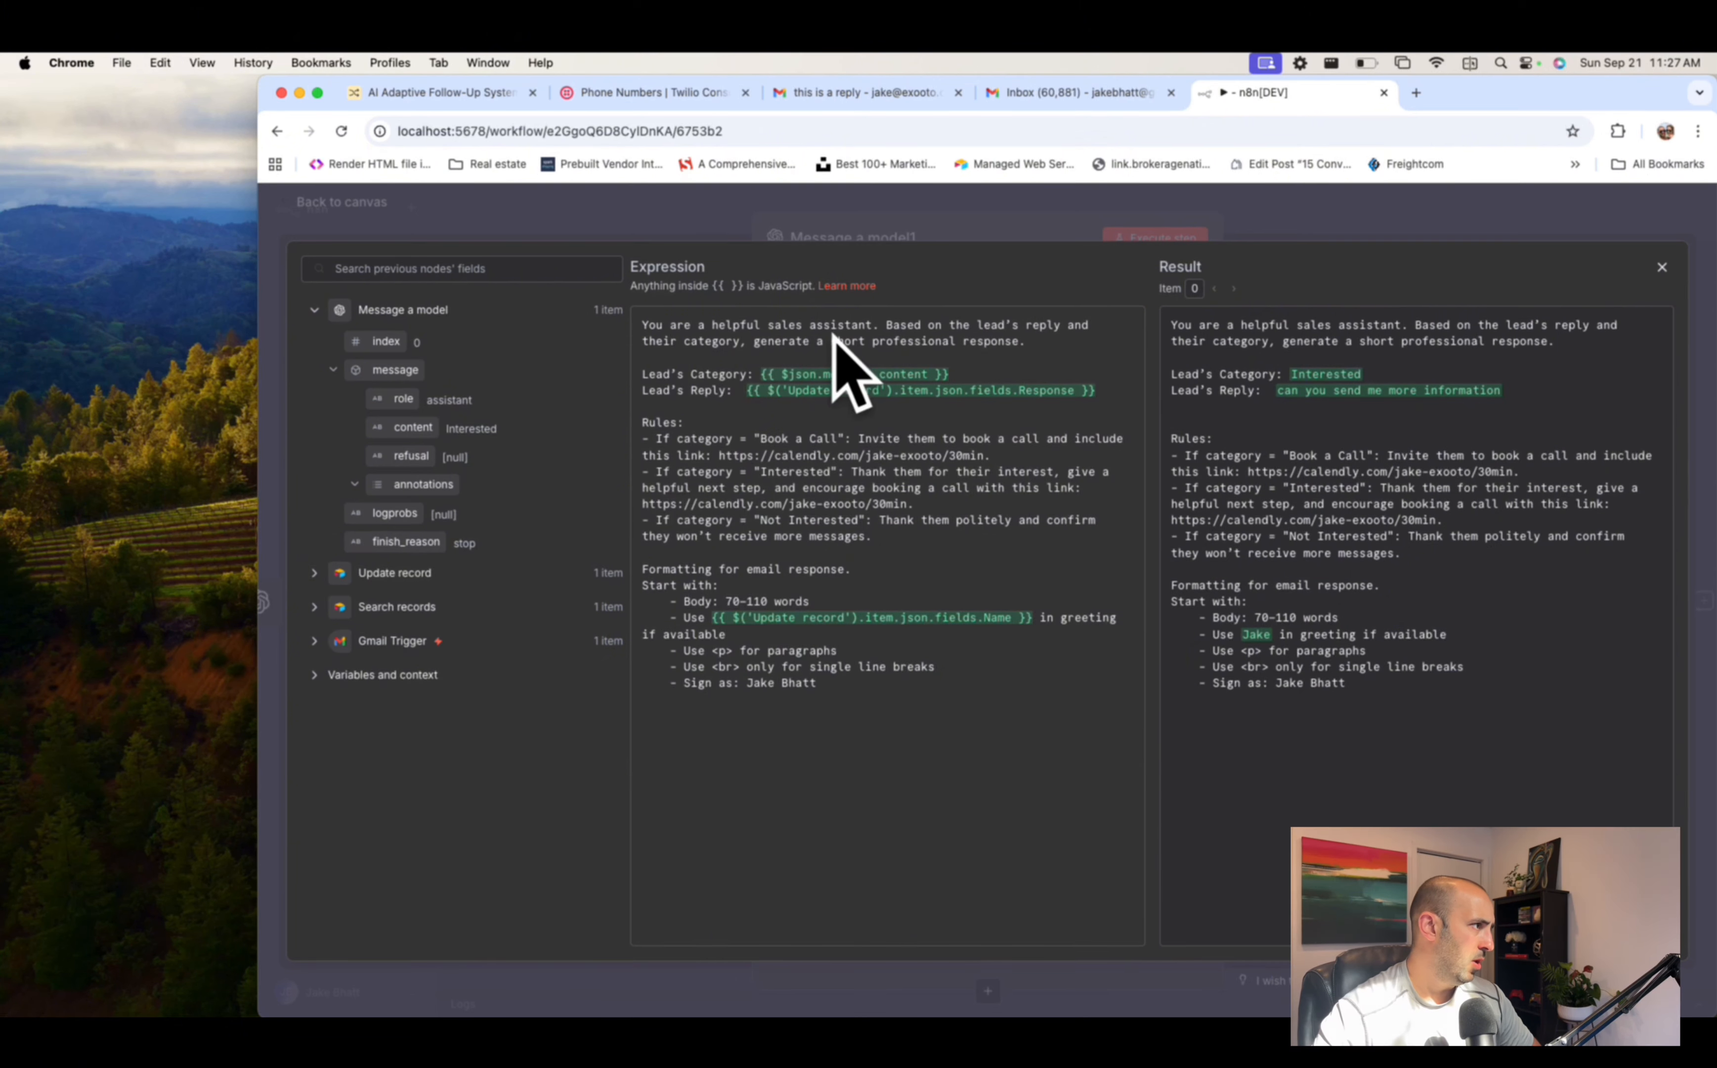
drag(762, 373, 950, 374)
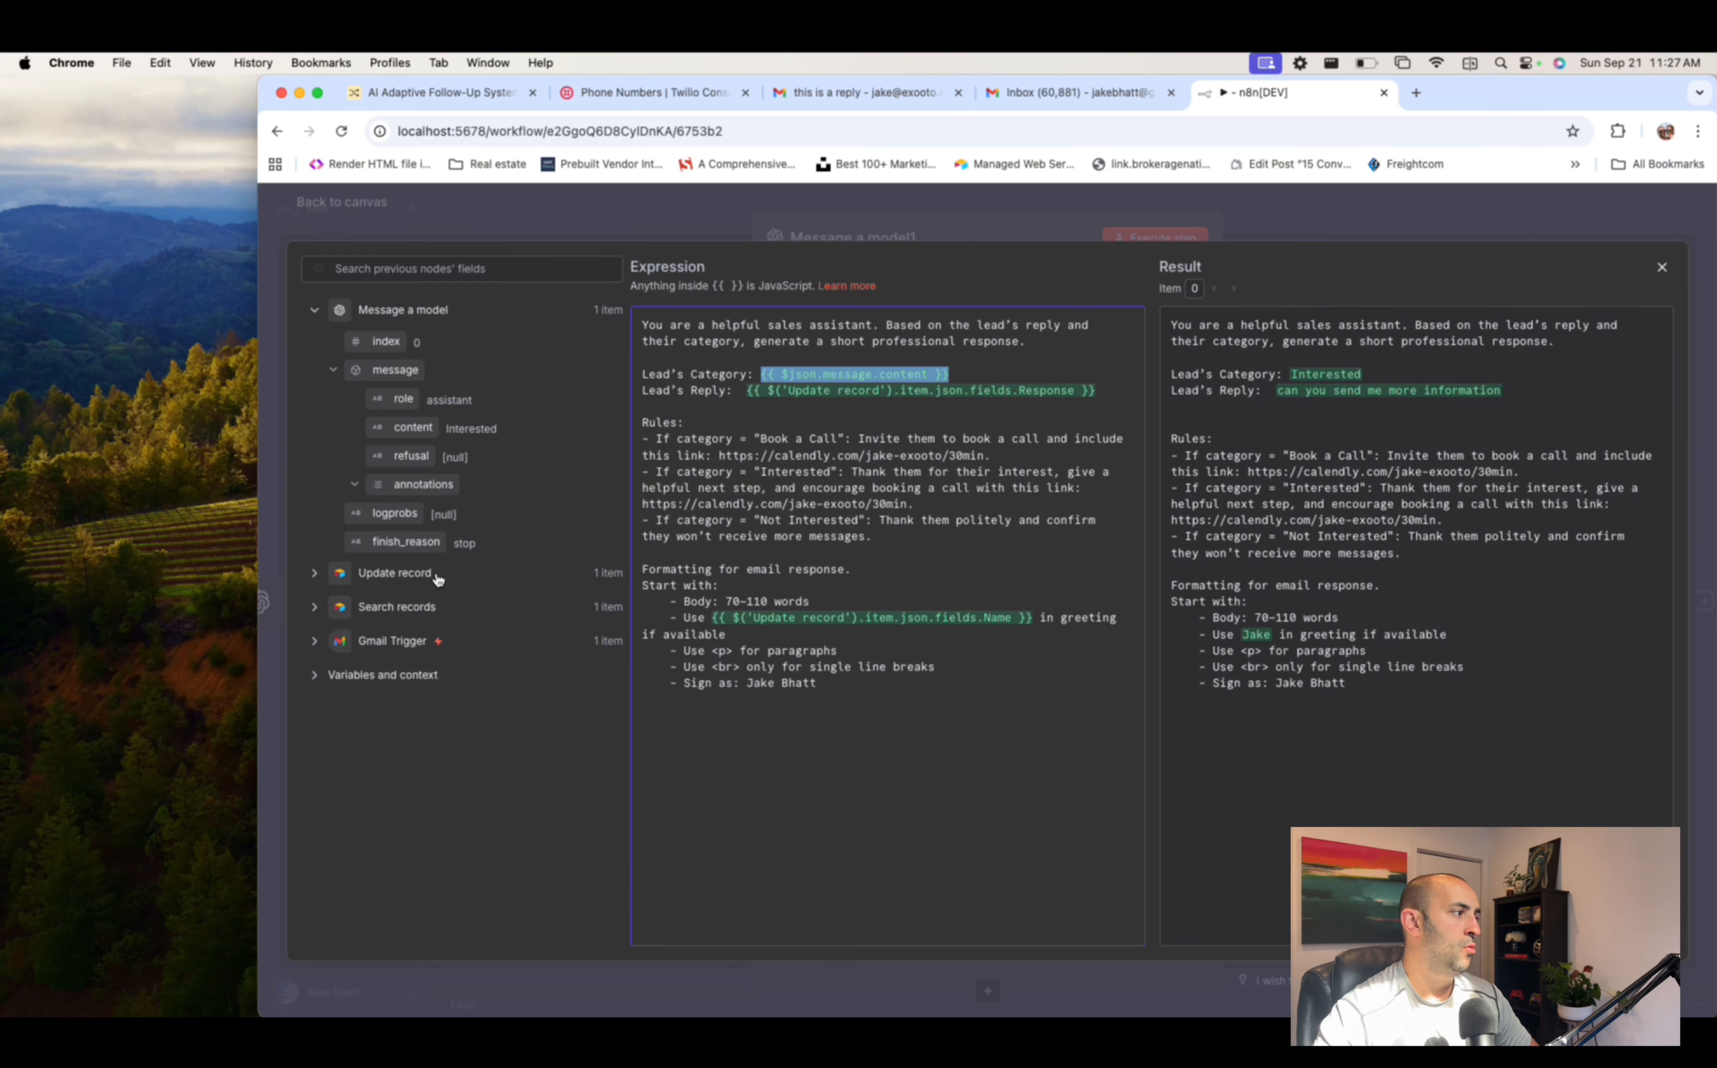
click(1088, 389)
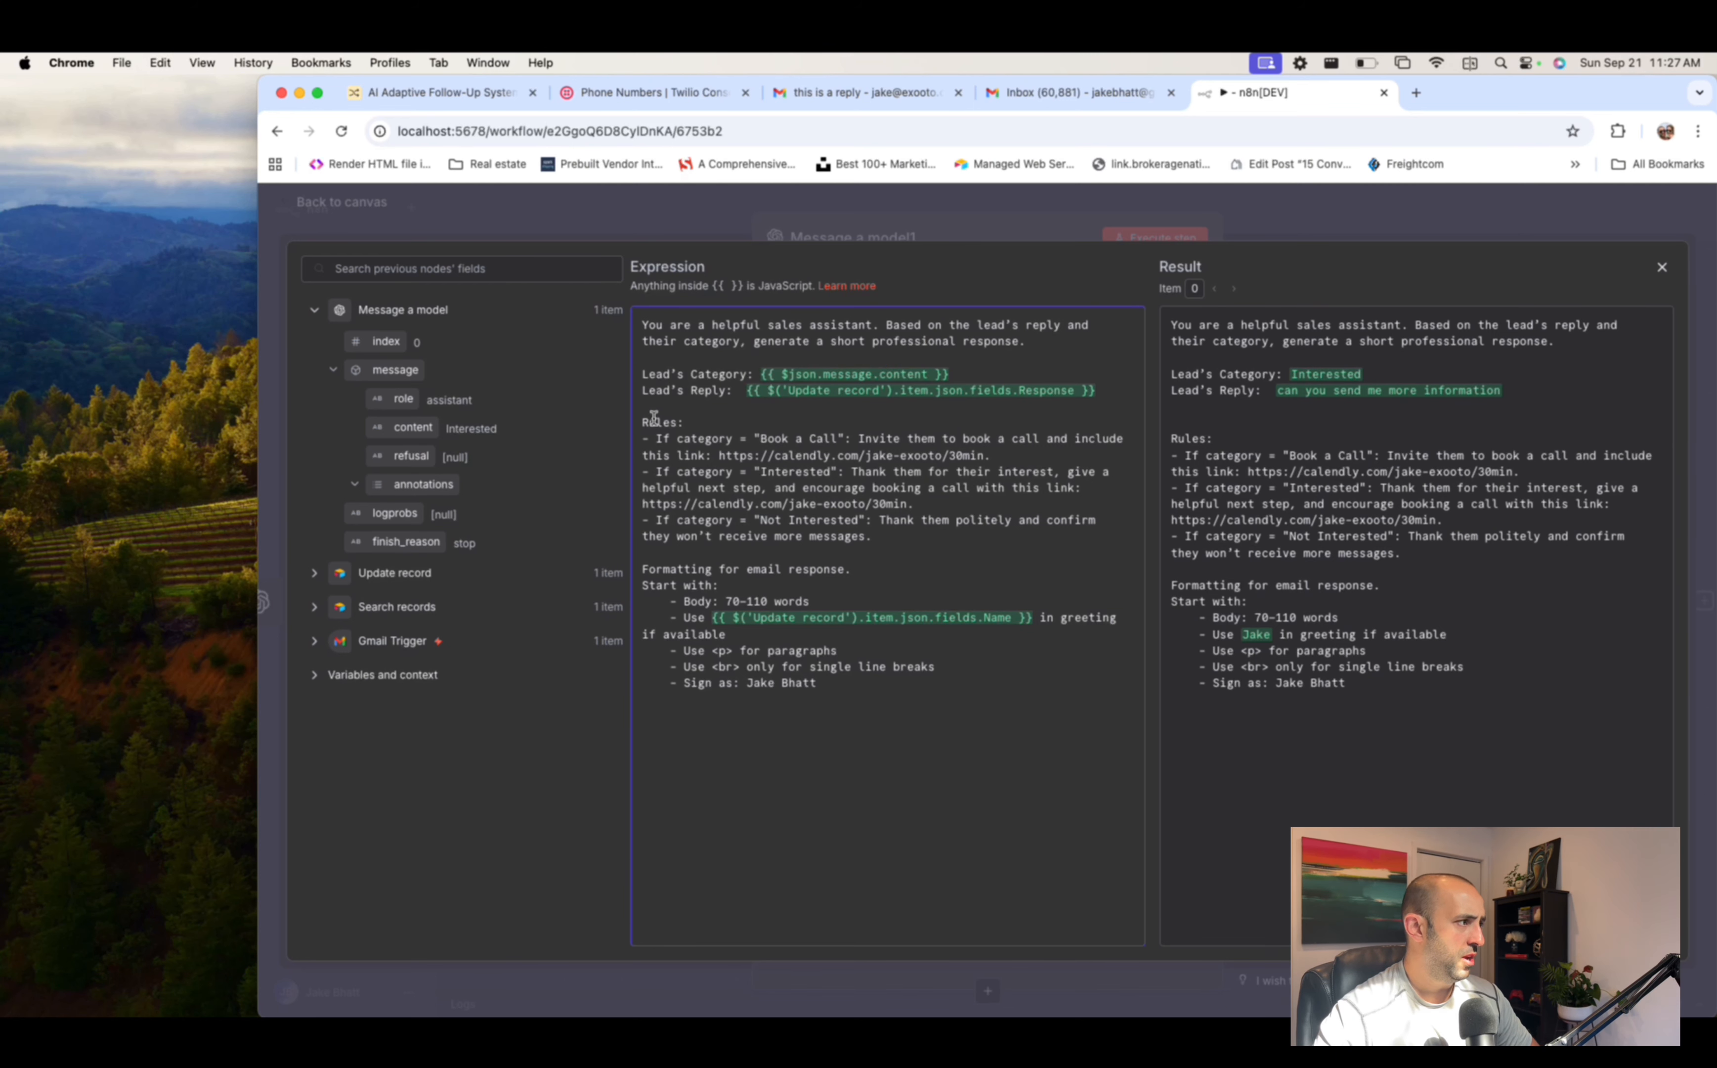
drag(643, 424, 924, 555)
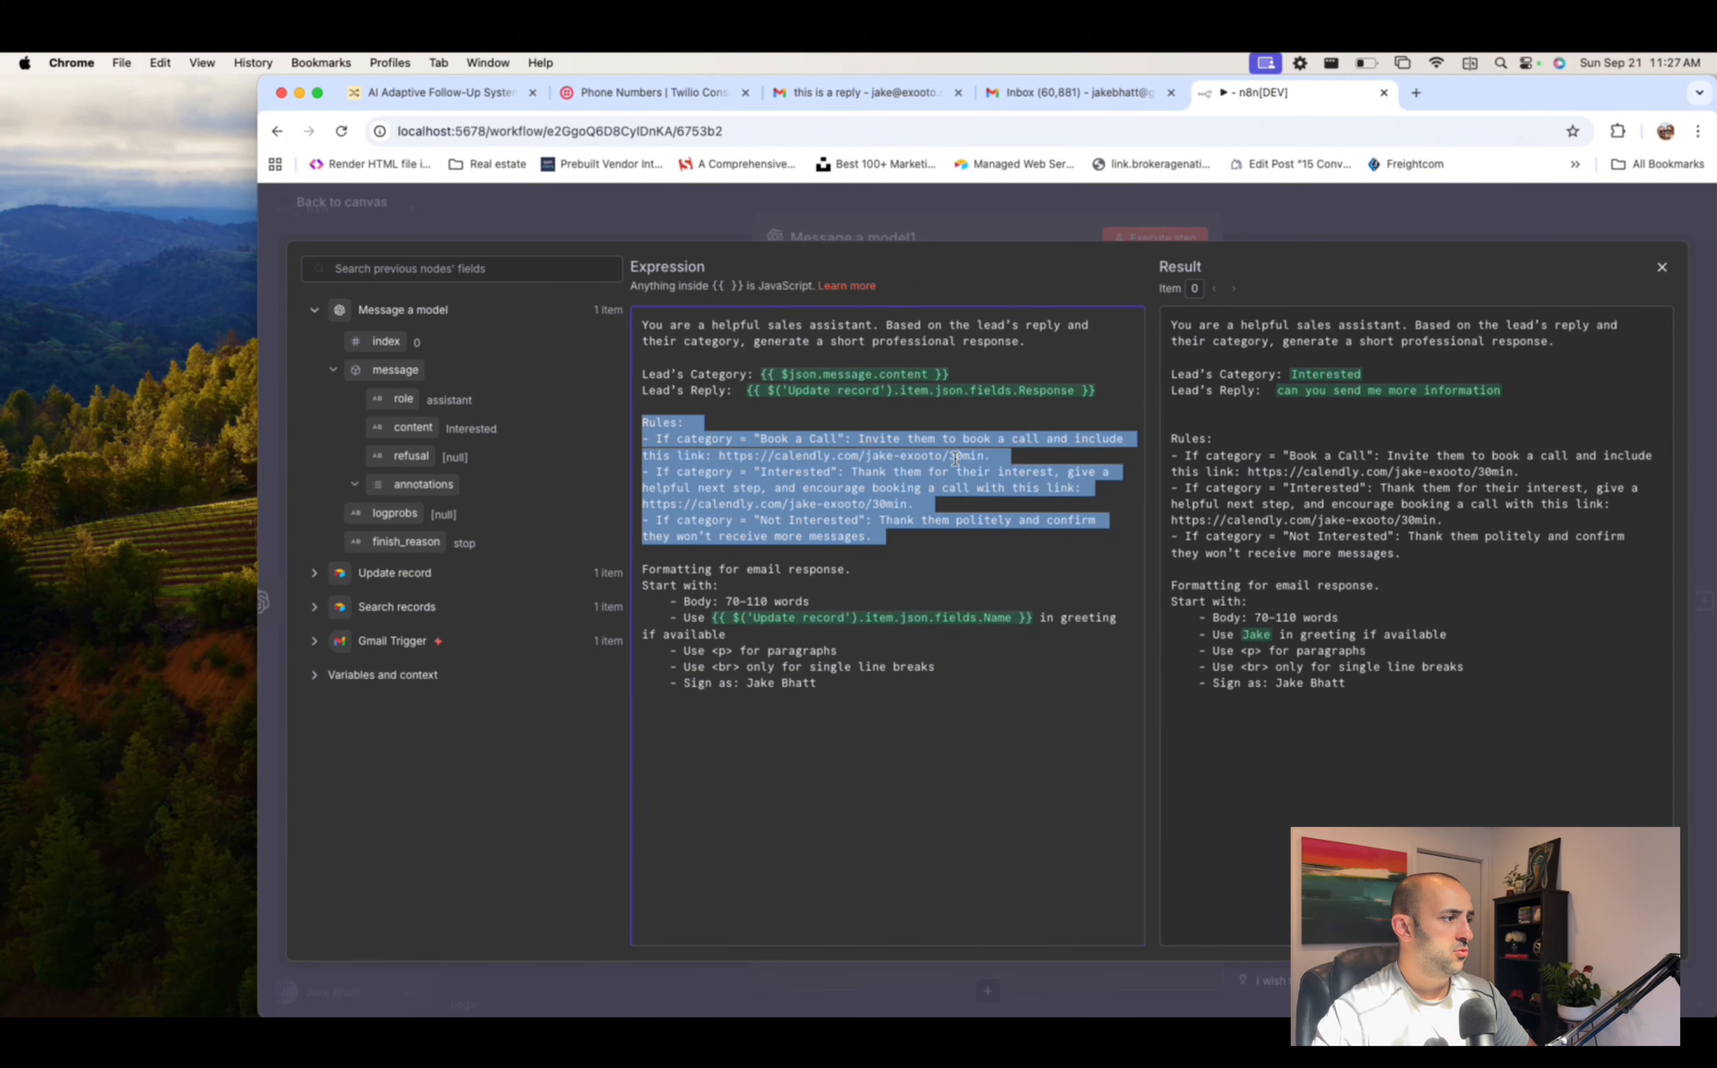
click(1021, 457)
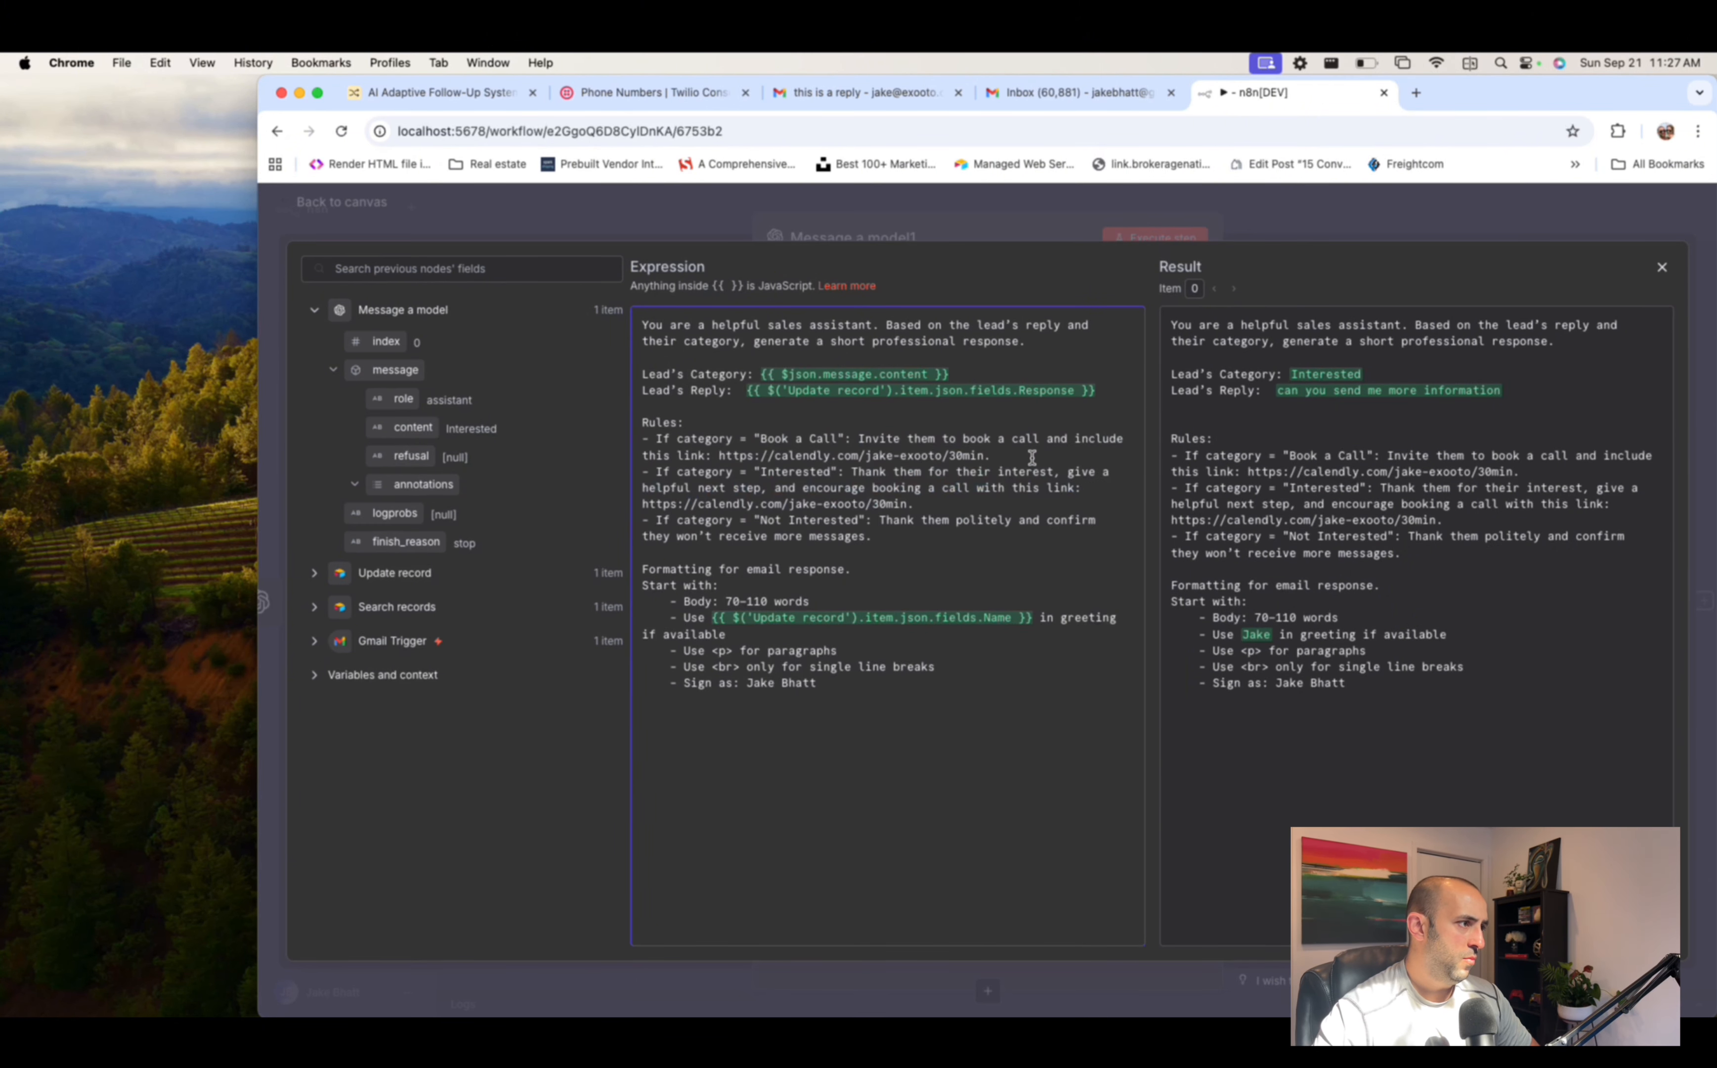
drag(1032, 457, 858, 438)
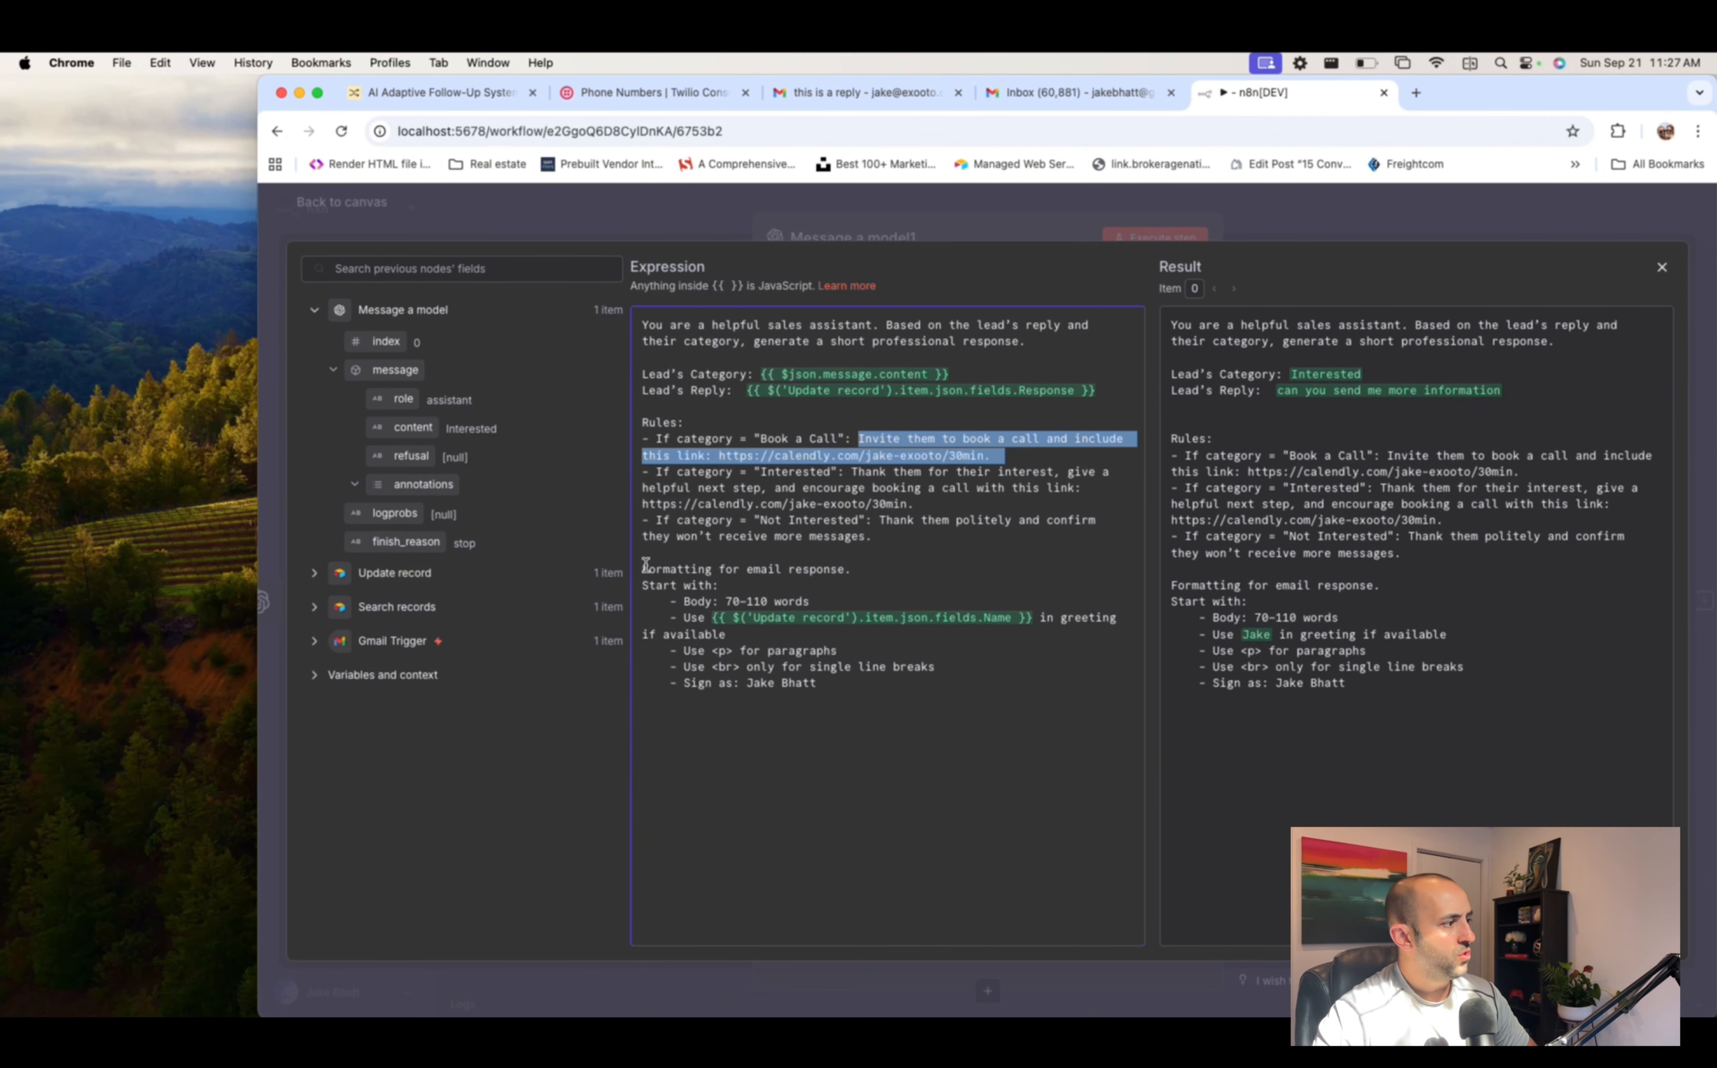
- Review the email formatting rules: 70-110 word body, paragraphs, line breaks and sign-off
drag(644, 569, 922, 569)
drag(659, 600, 819, 600)
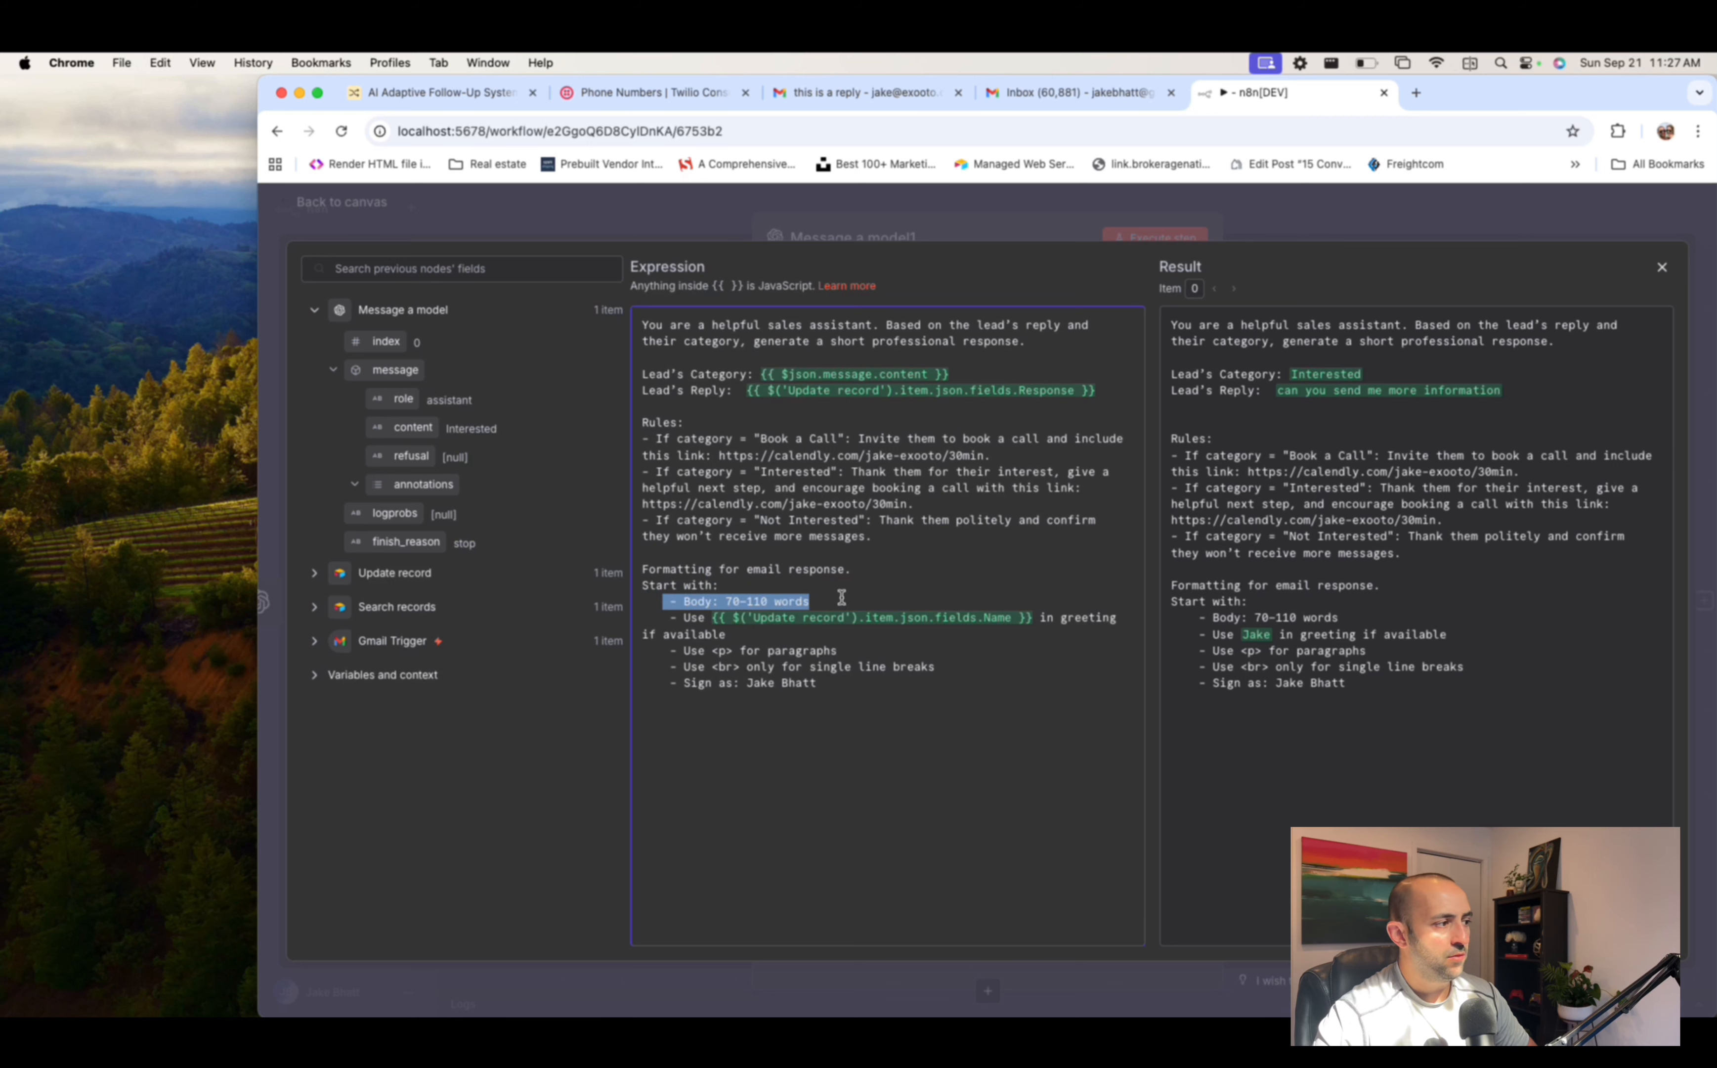
click(700, 622)
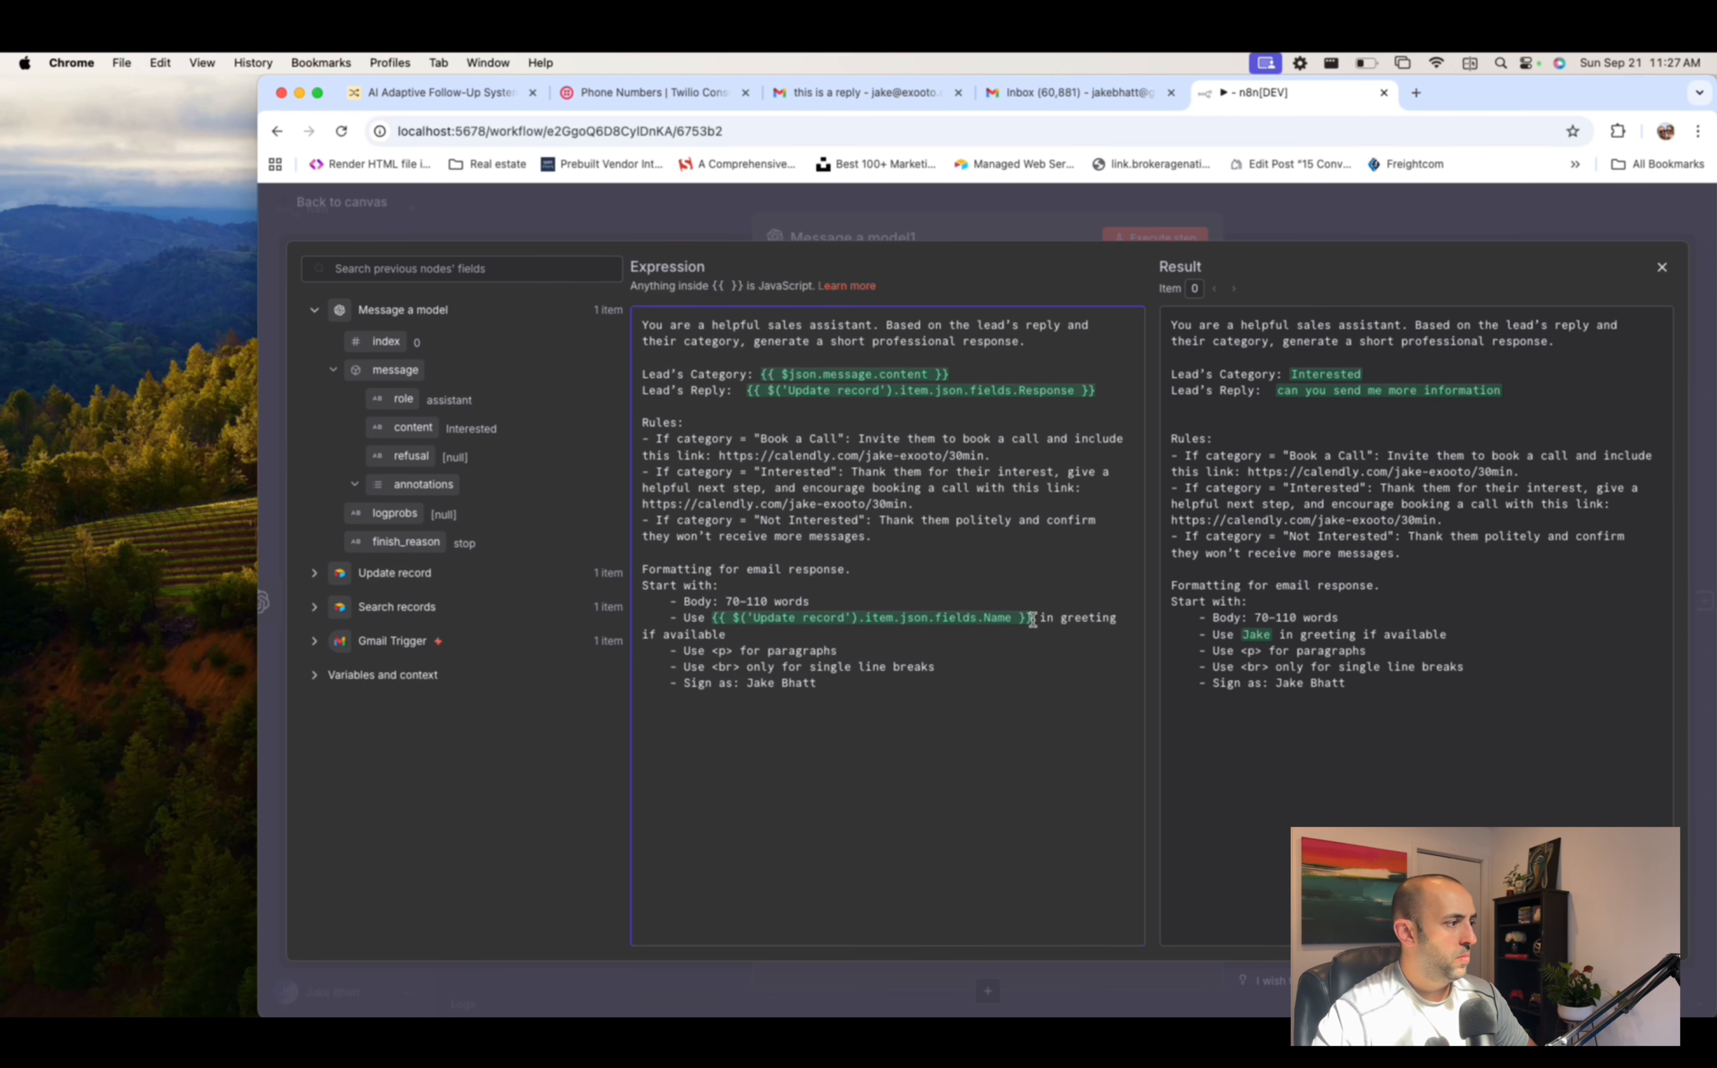
drag(677, 651, 874, 648)
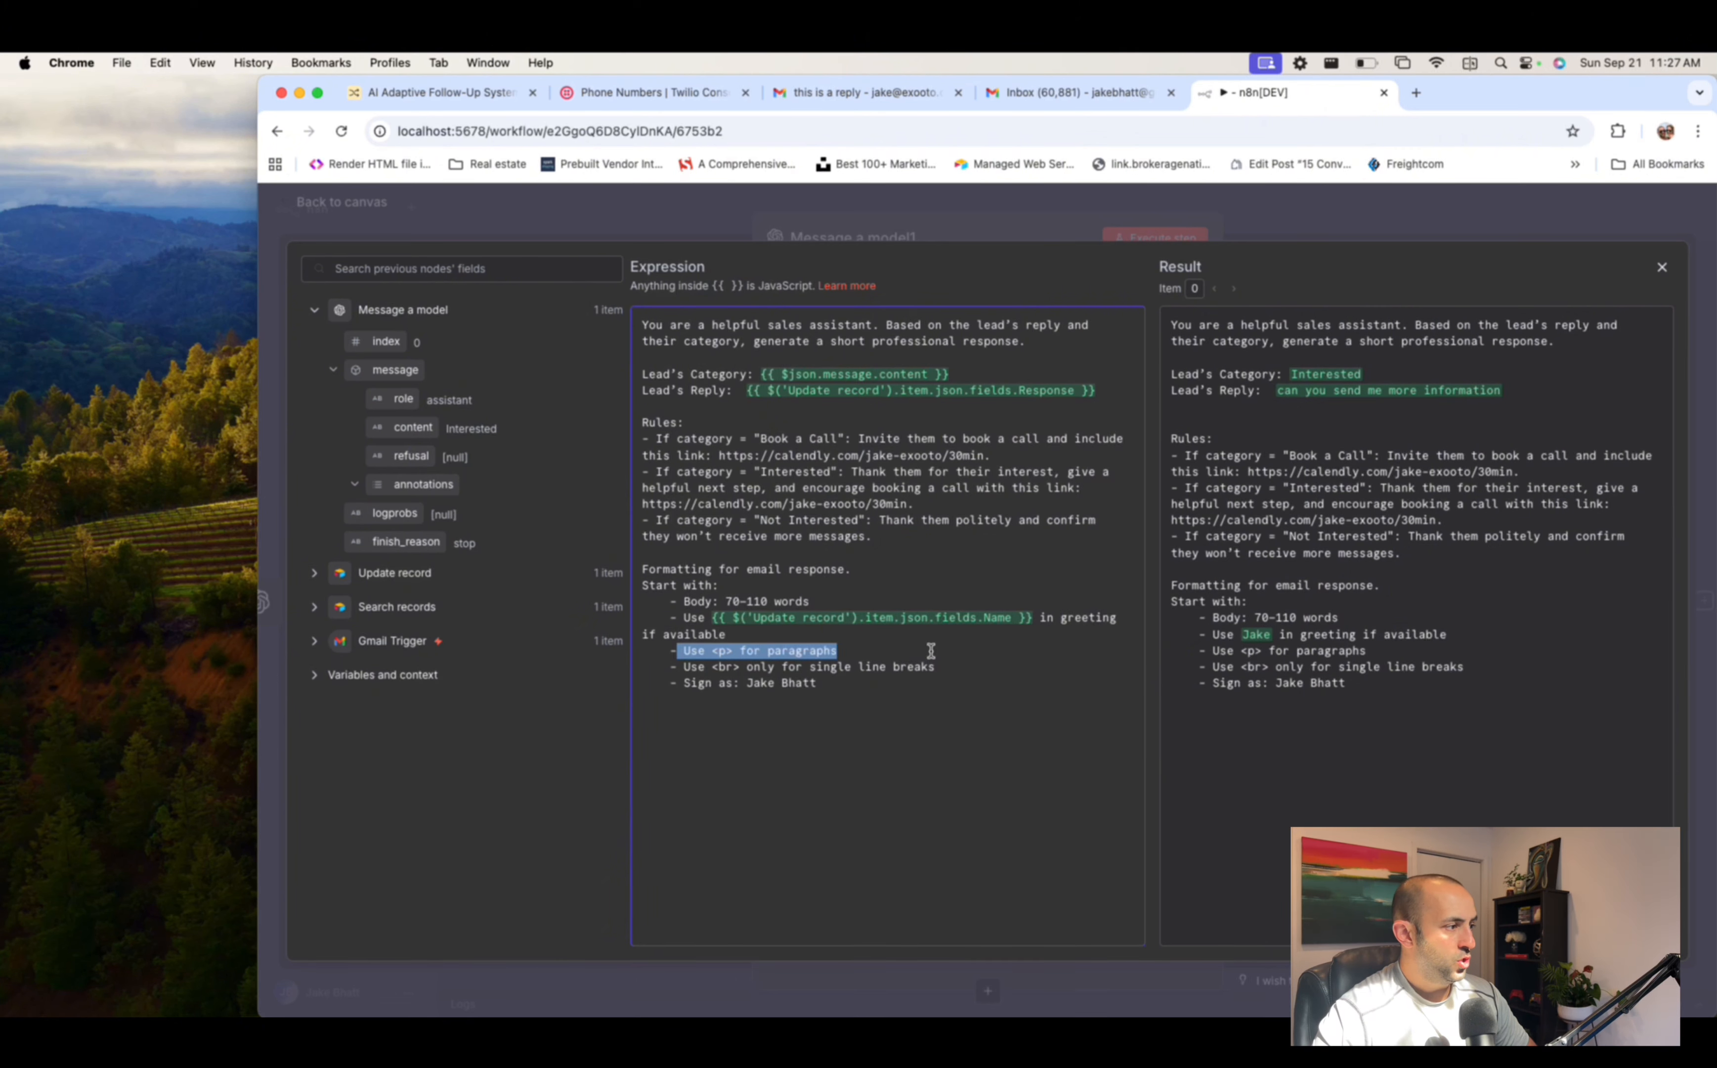
drag(685, 668, 971, 670)
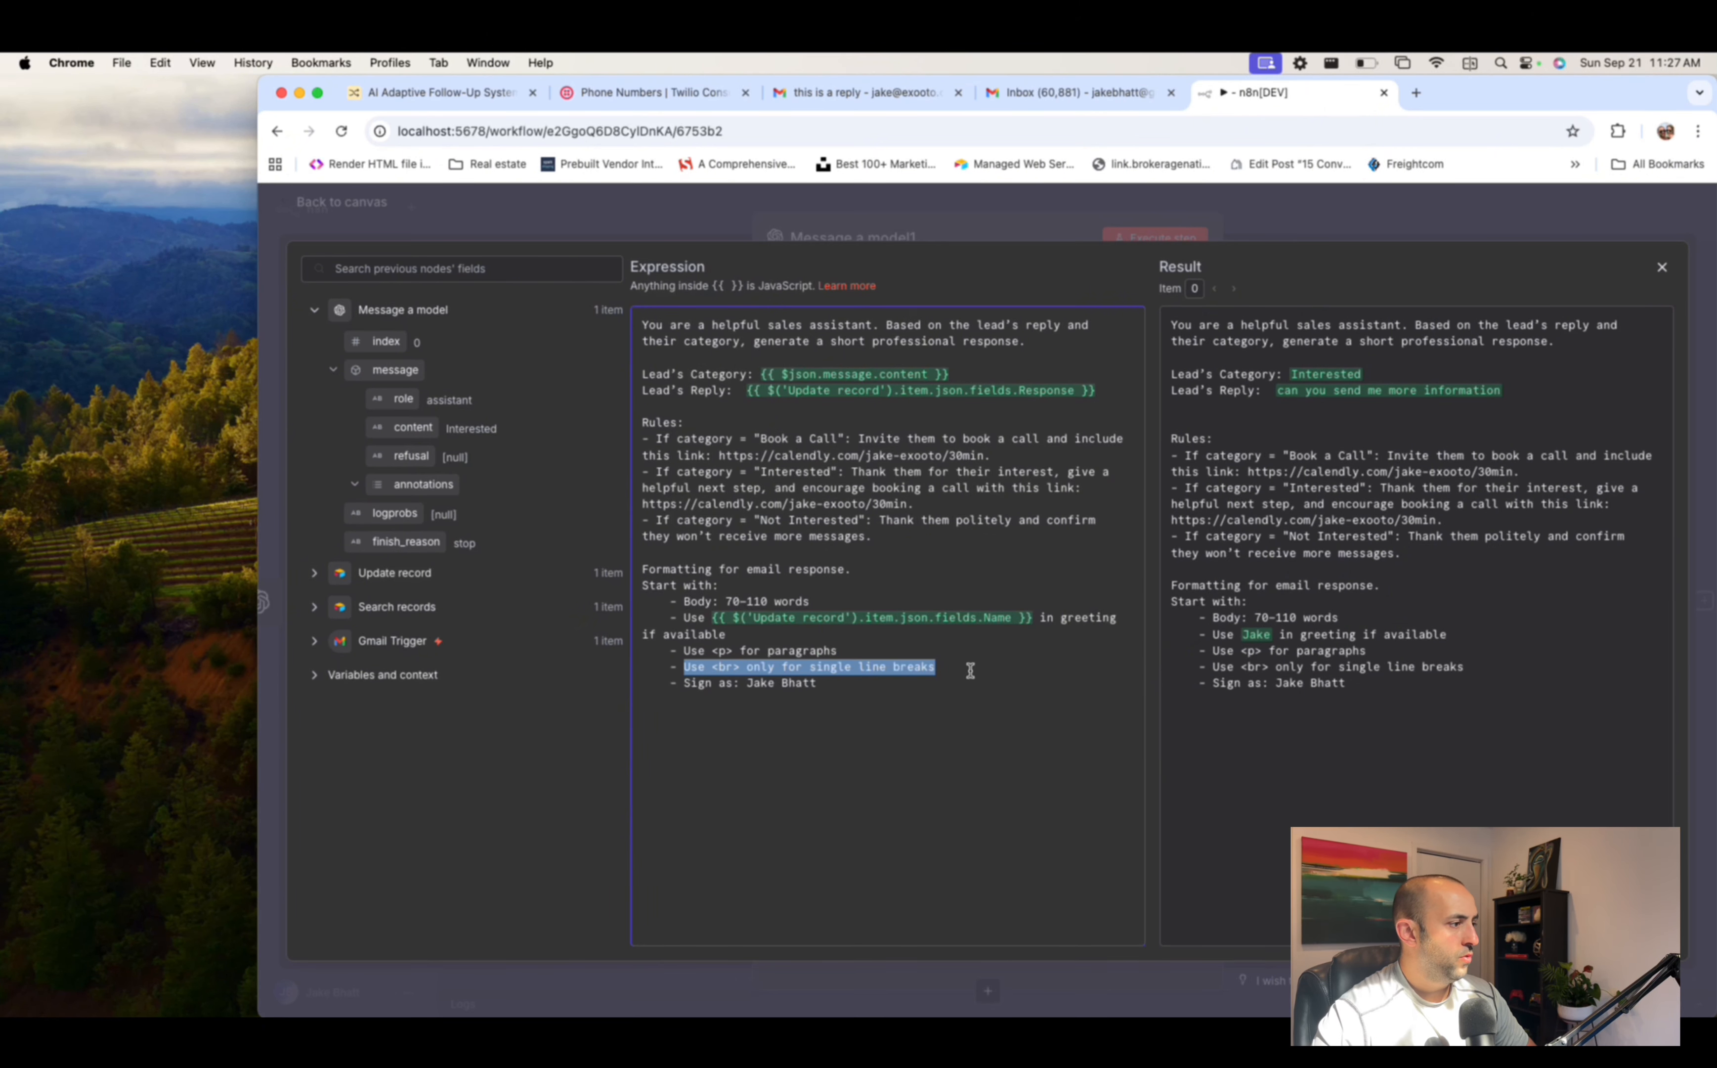
click(662, 686)
drag(662, 686, 969, 684)
click(967, 702)
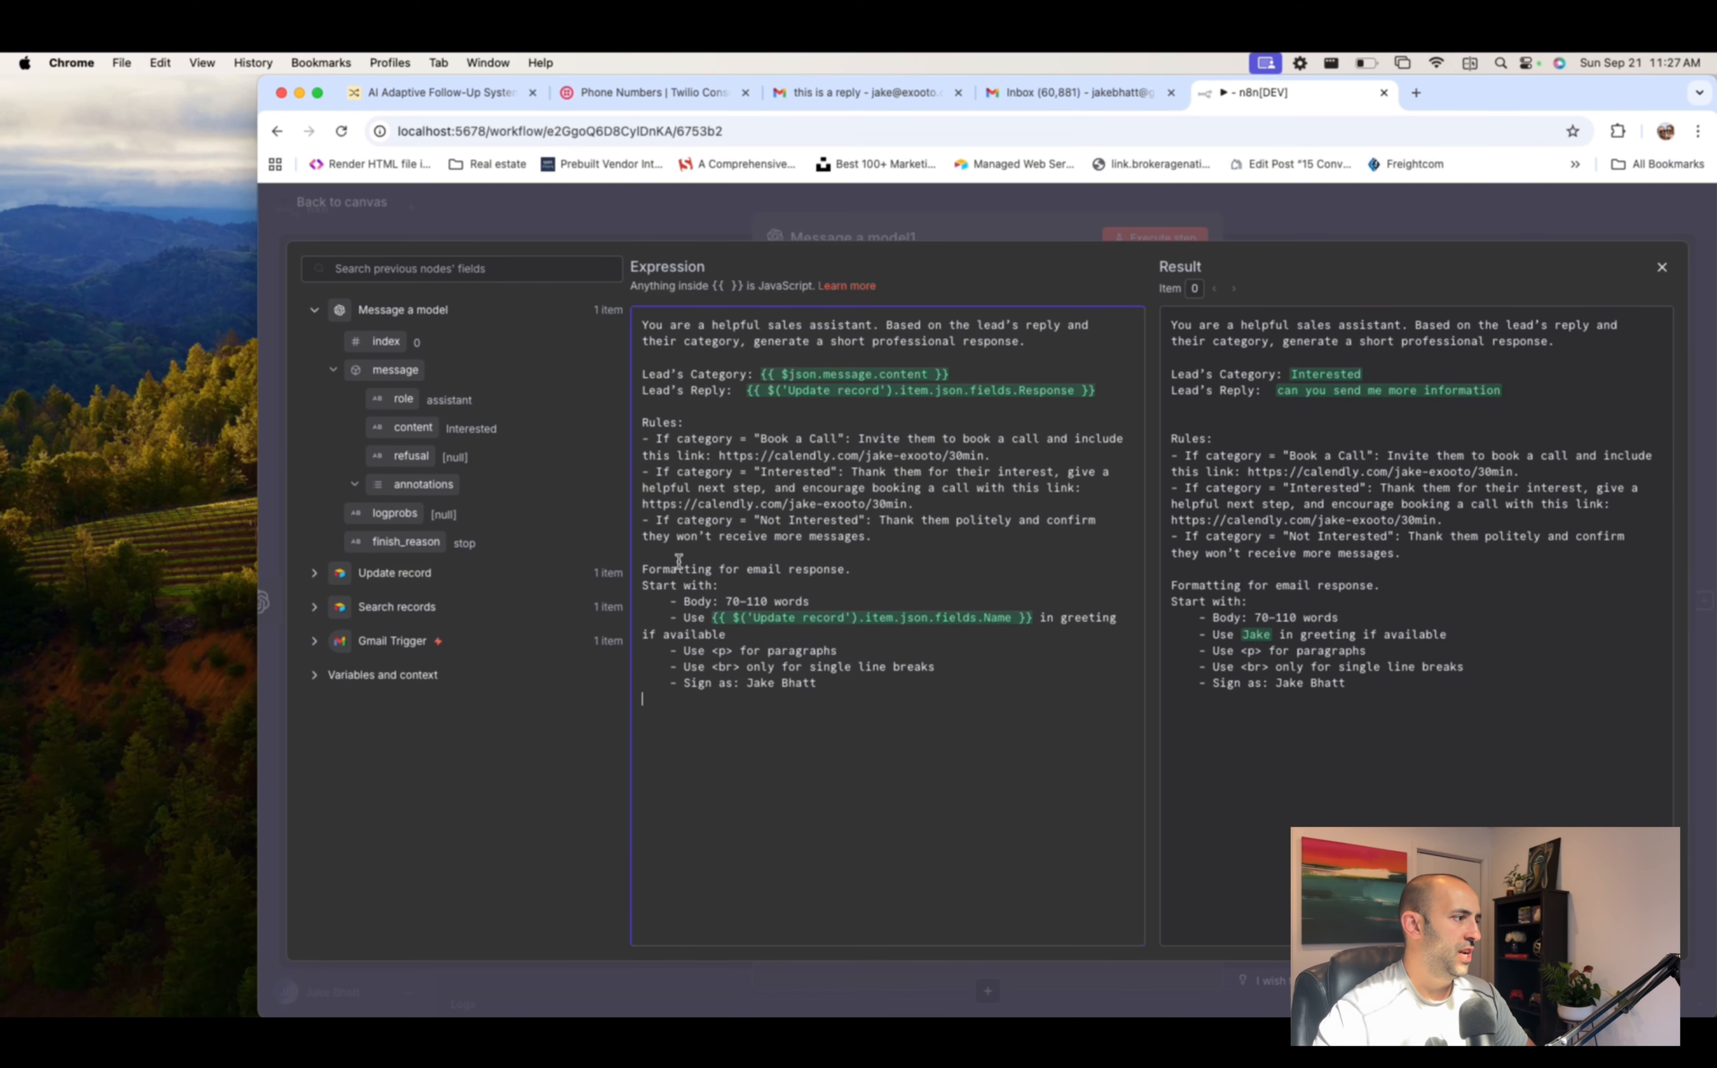
drag(831, 682, 669, 609)
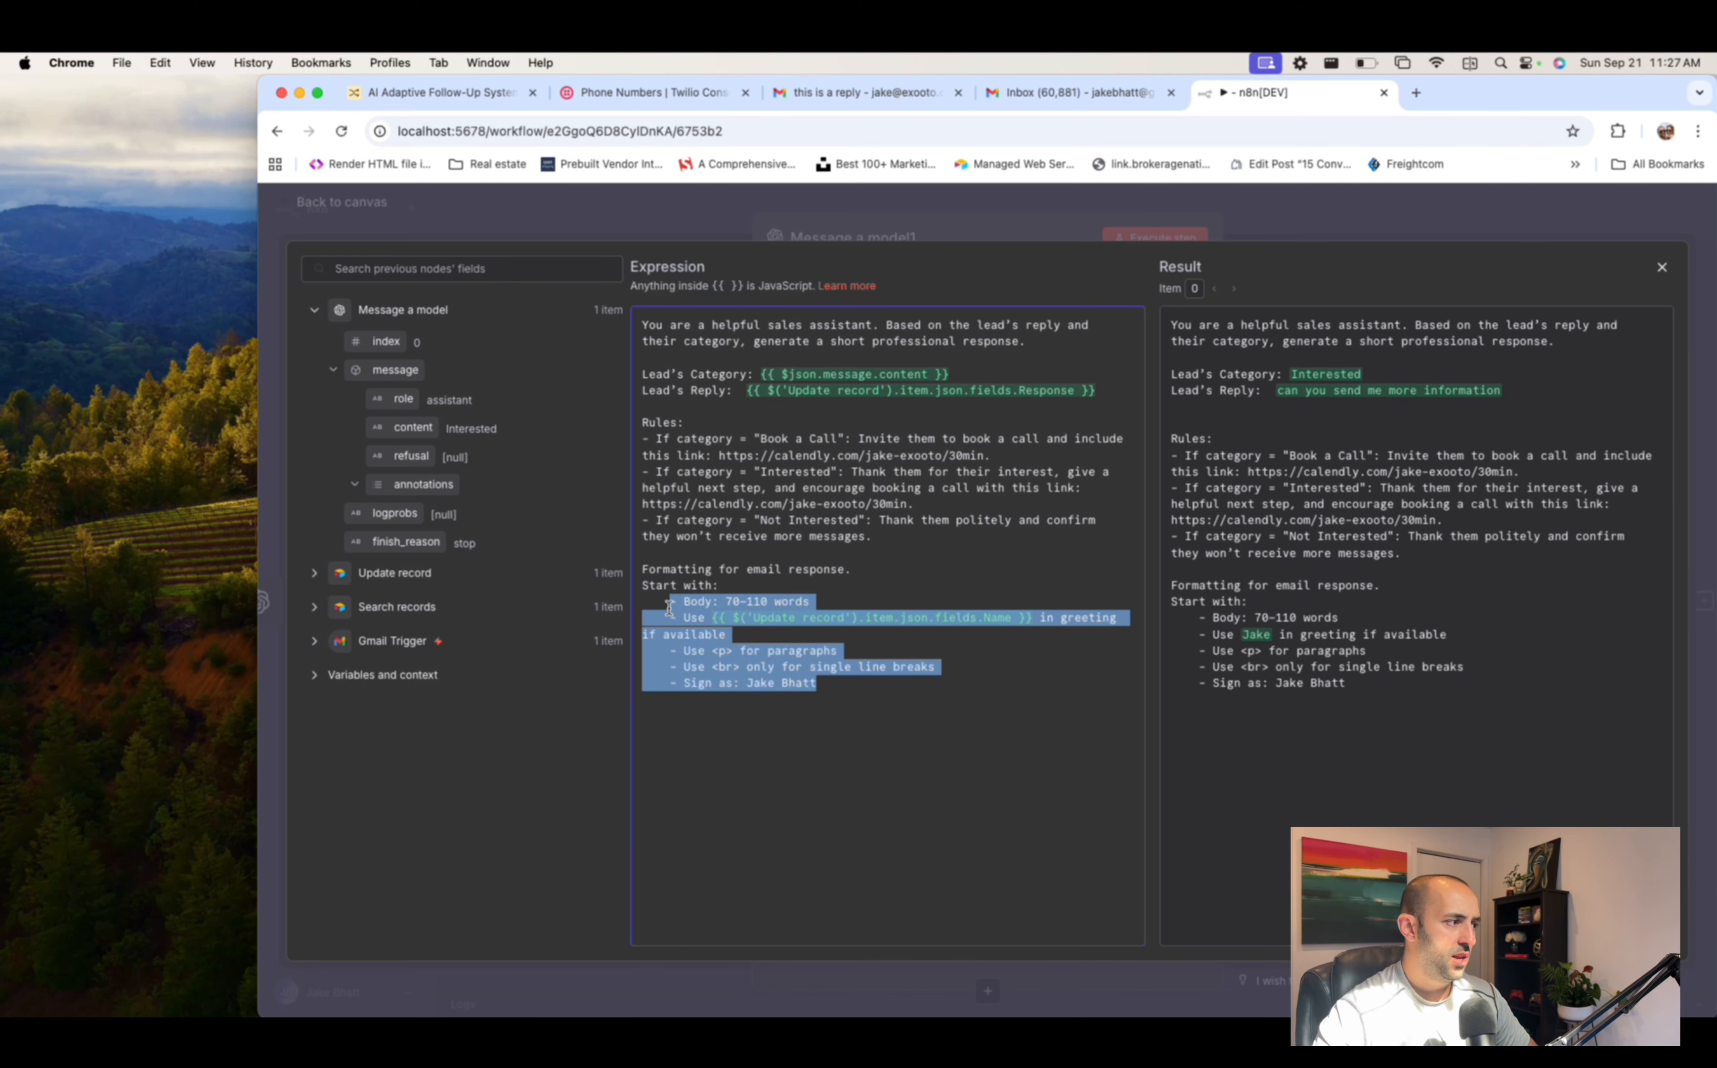
click(787, 525)
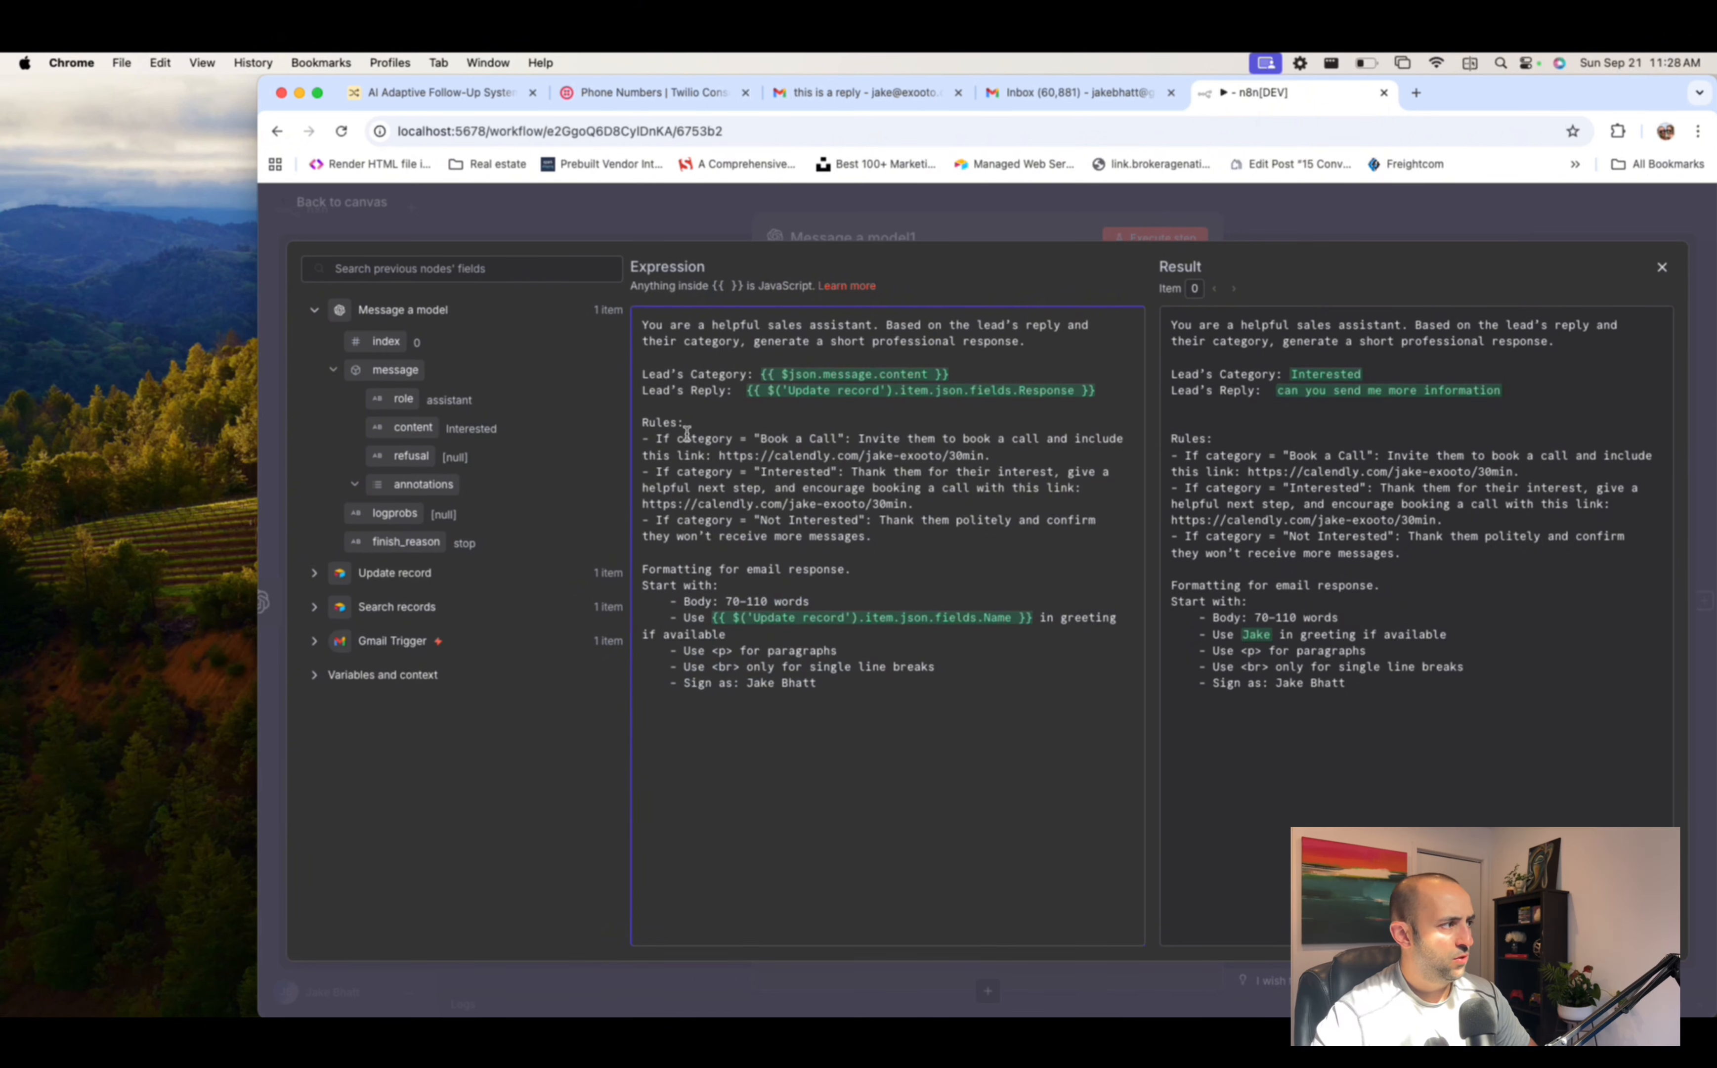
key(Return)
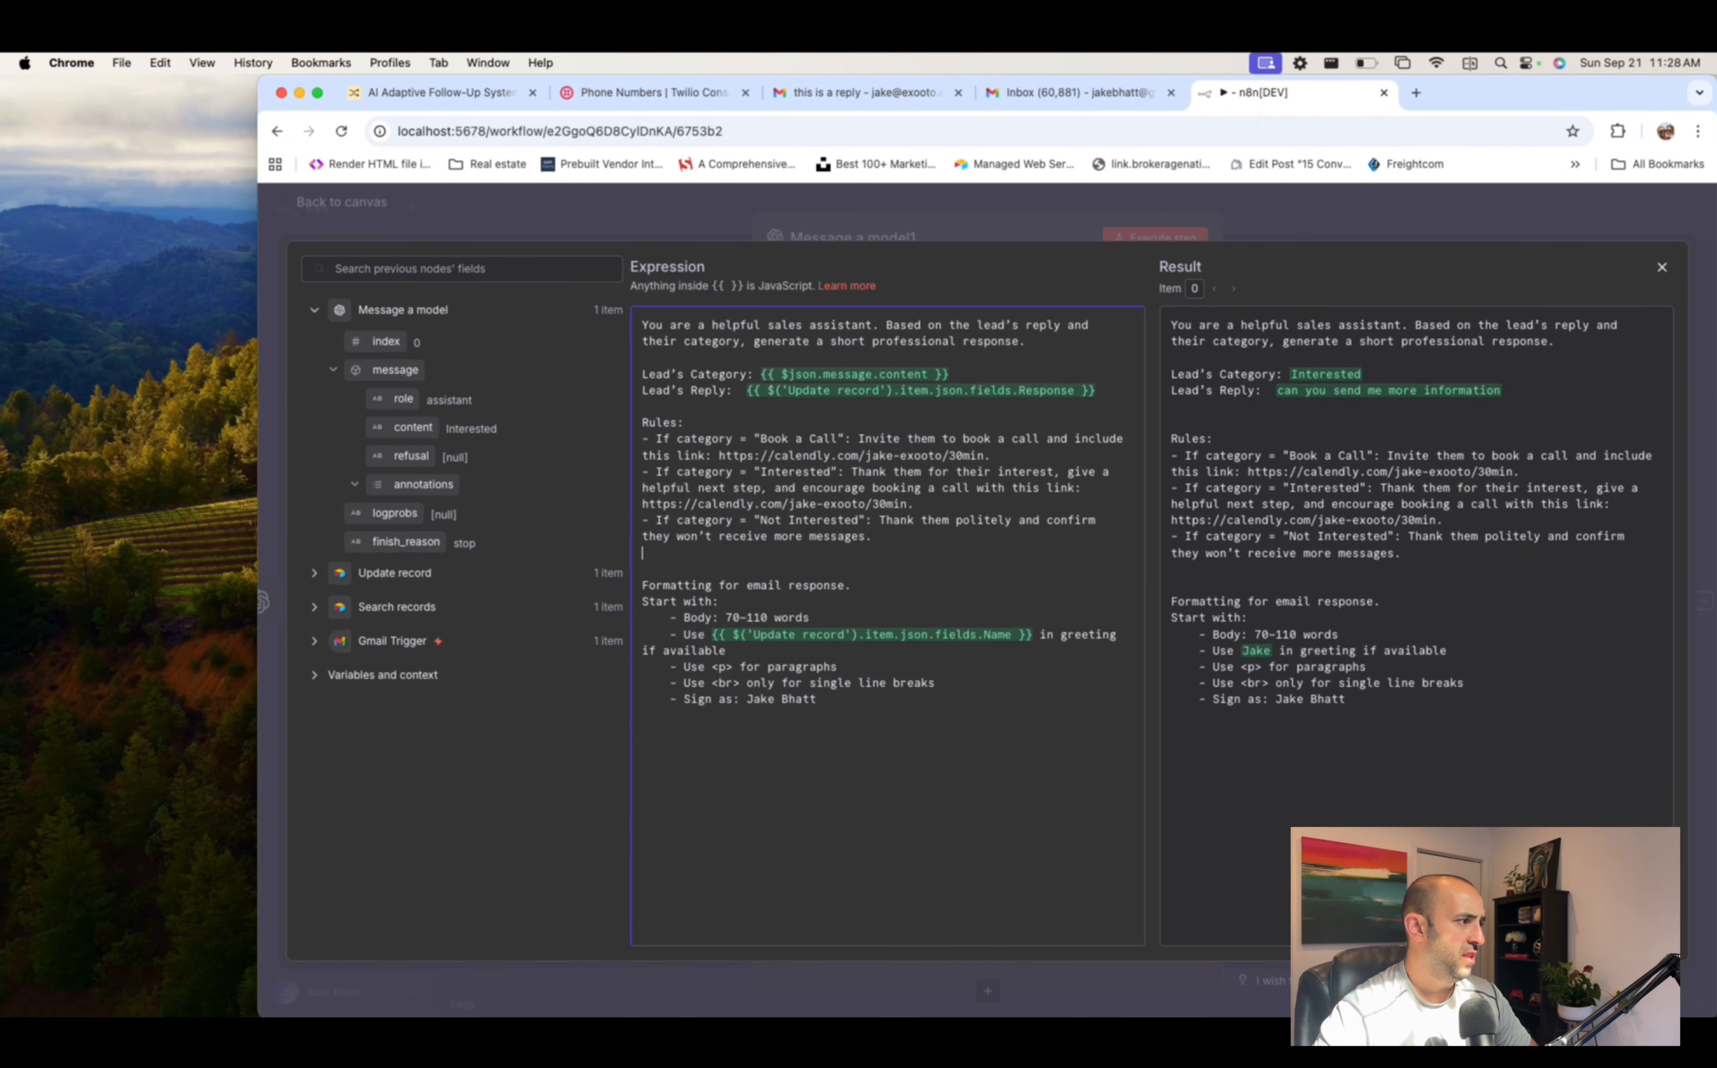
key(BackSpace)
- Execute Message a model1 and inspect the generated HTML reply in its output
click(1049, 207)
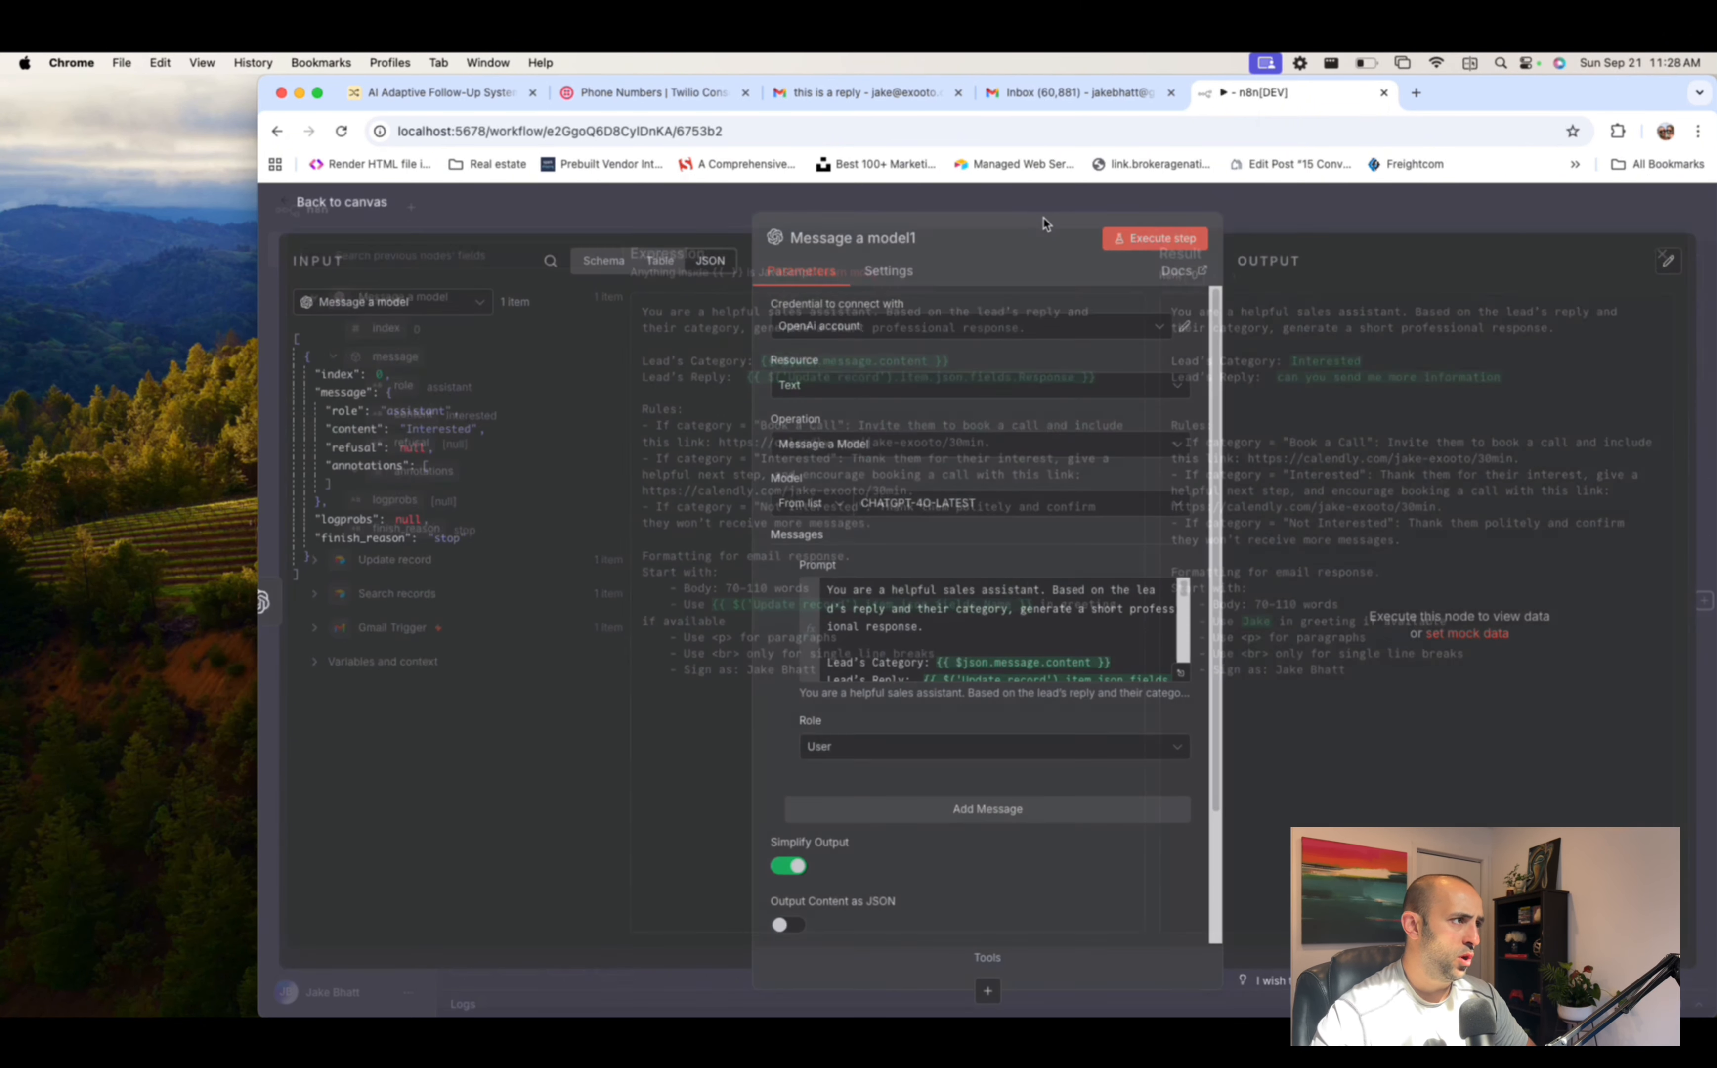
click(1132, 241)
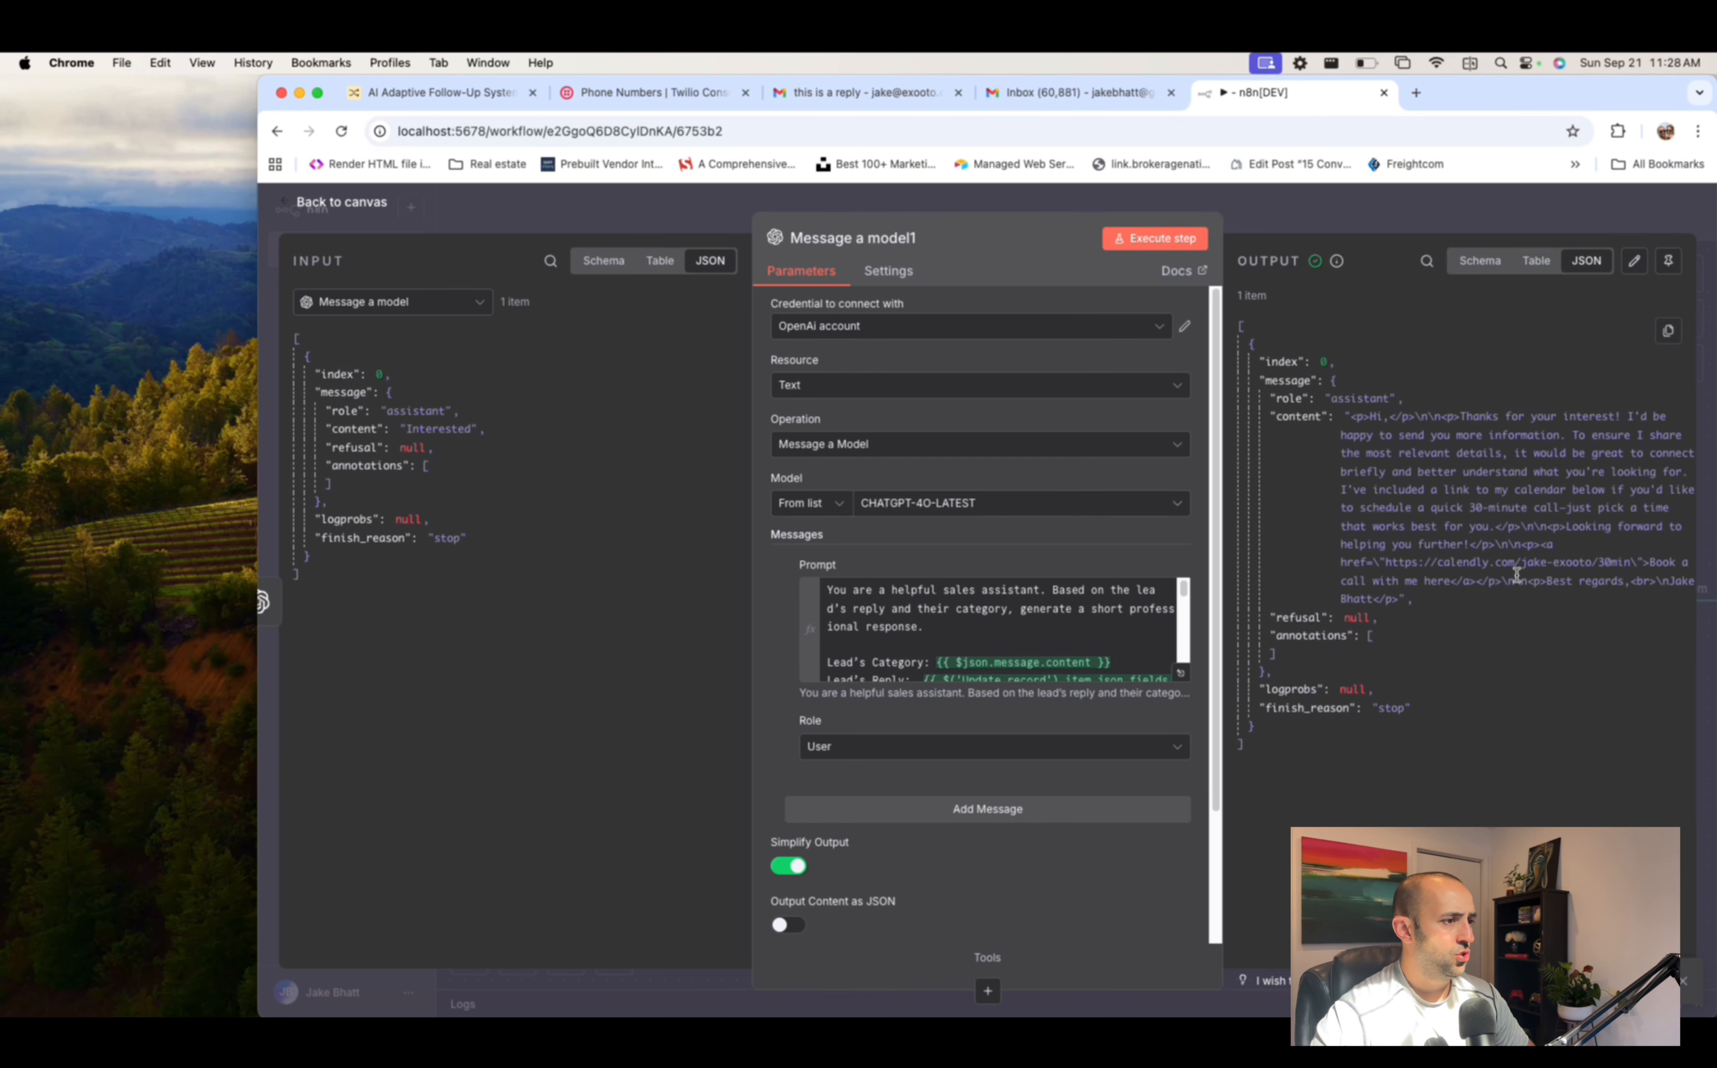
drag(1345, 417, 1537, 600)
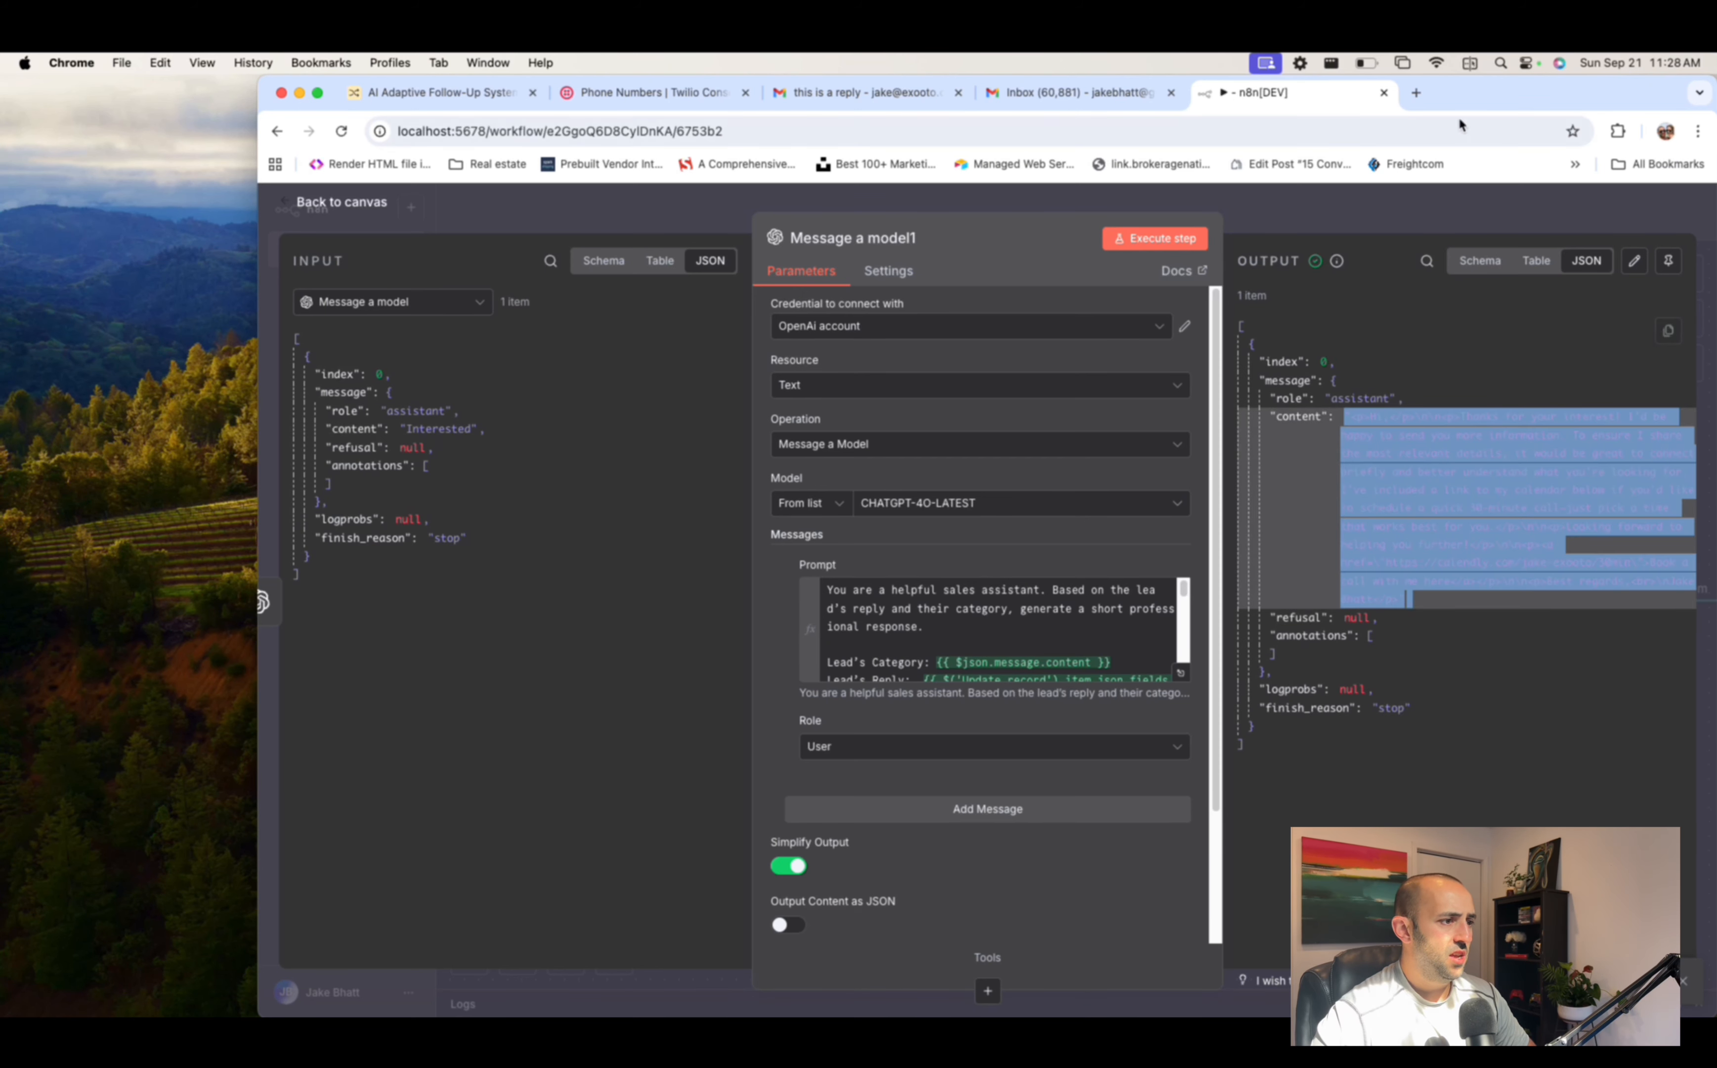
click(1530, 582)
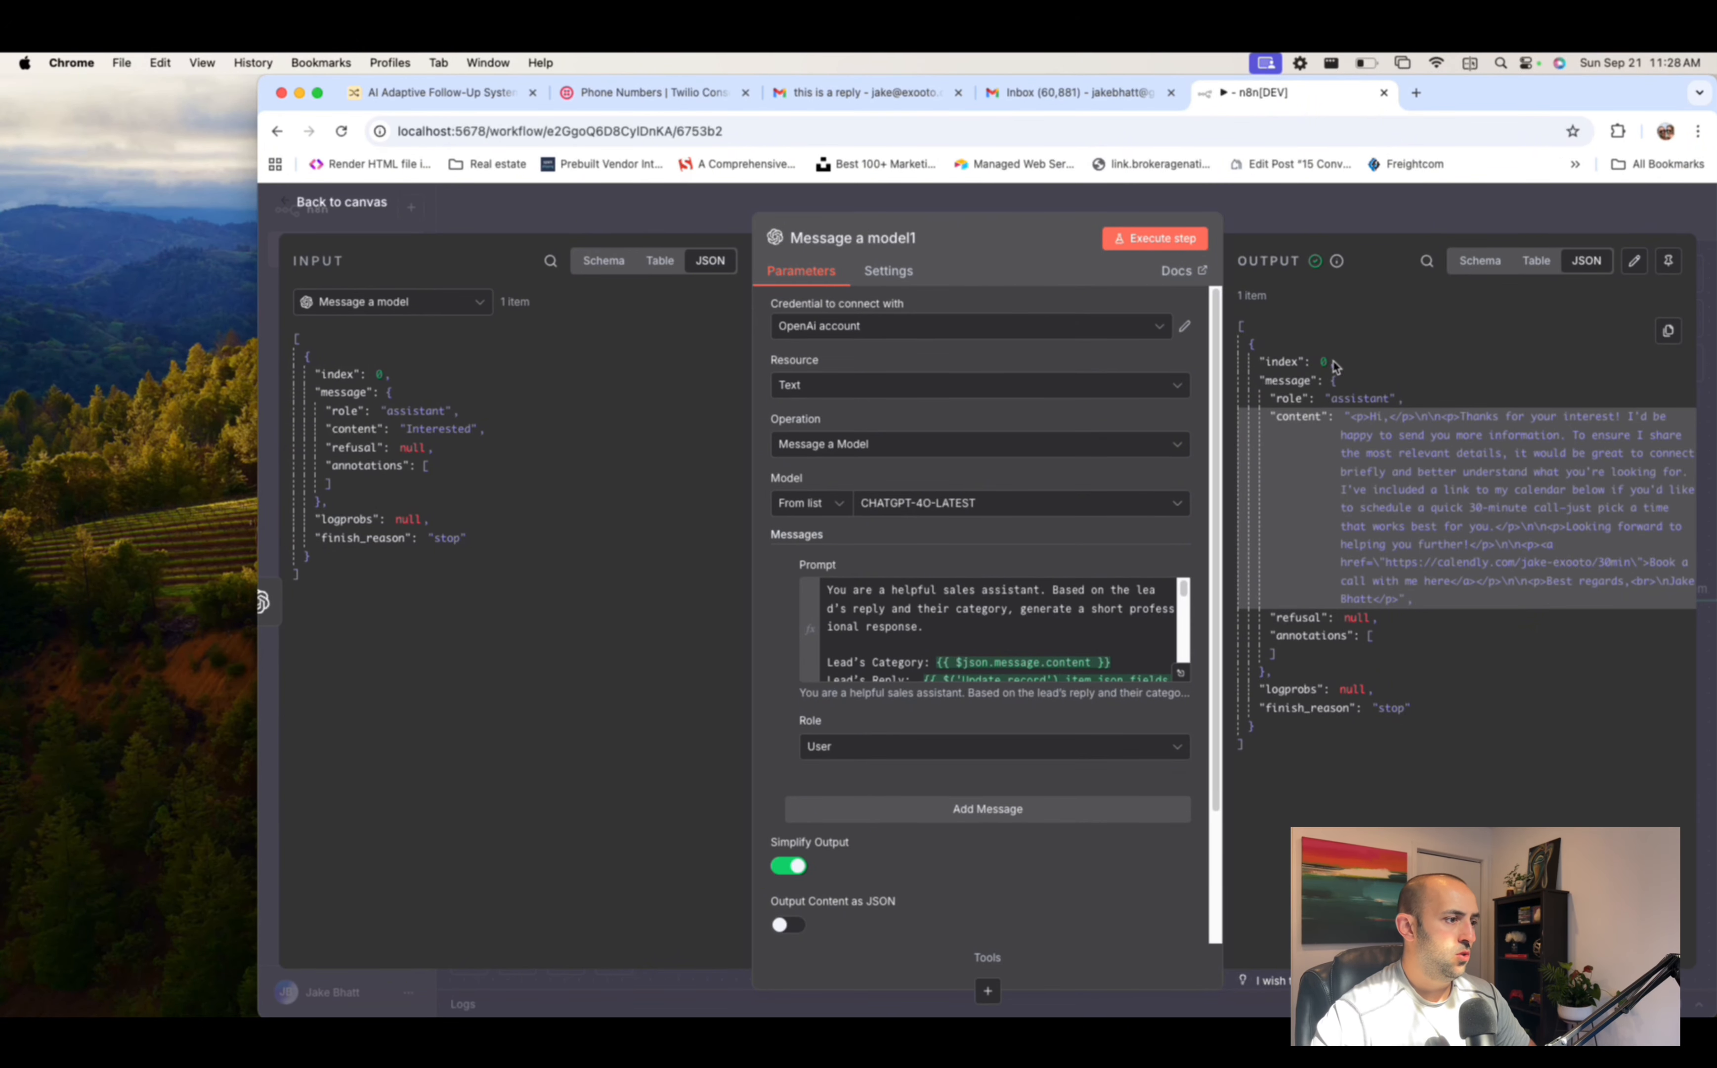
- Search 'gmal' after Message a model1 and pick Gmail to list its actions
key(Escape)
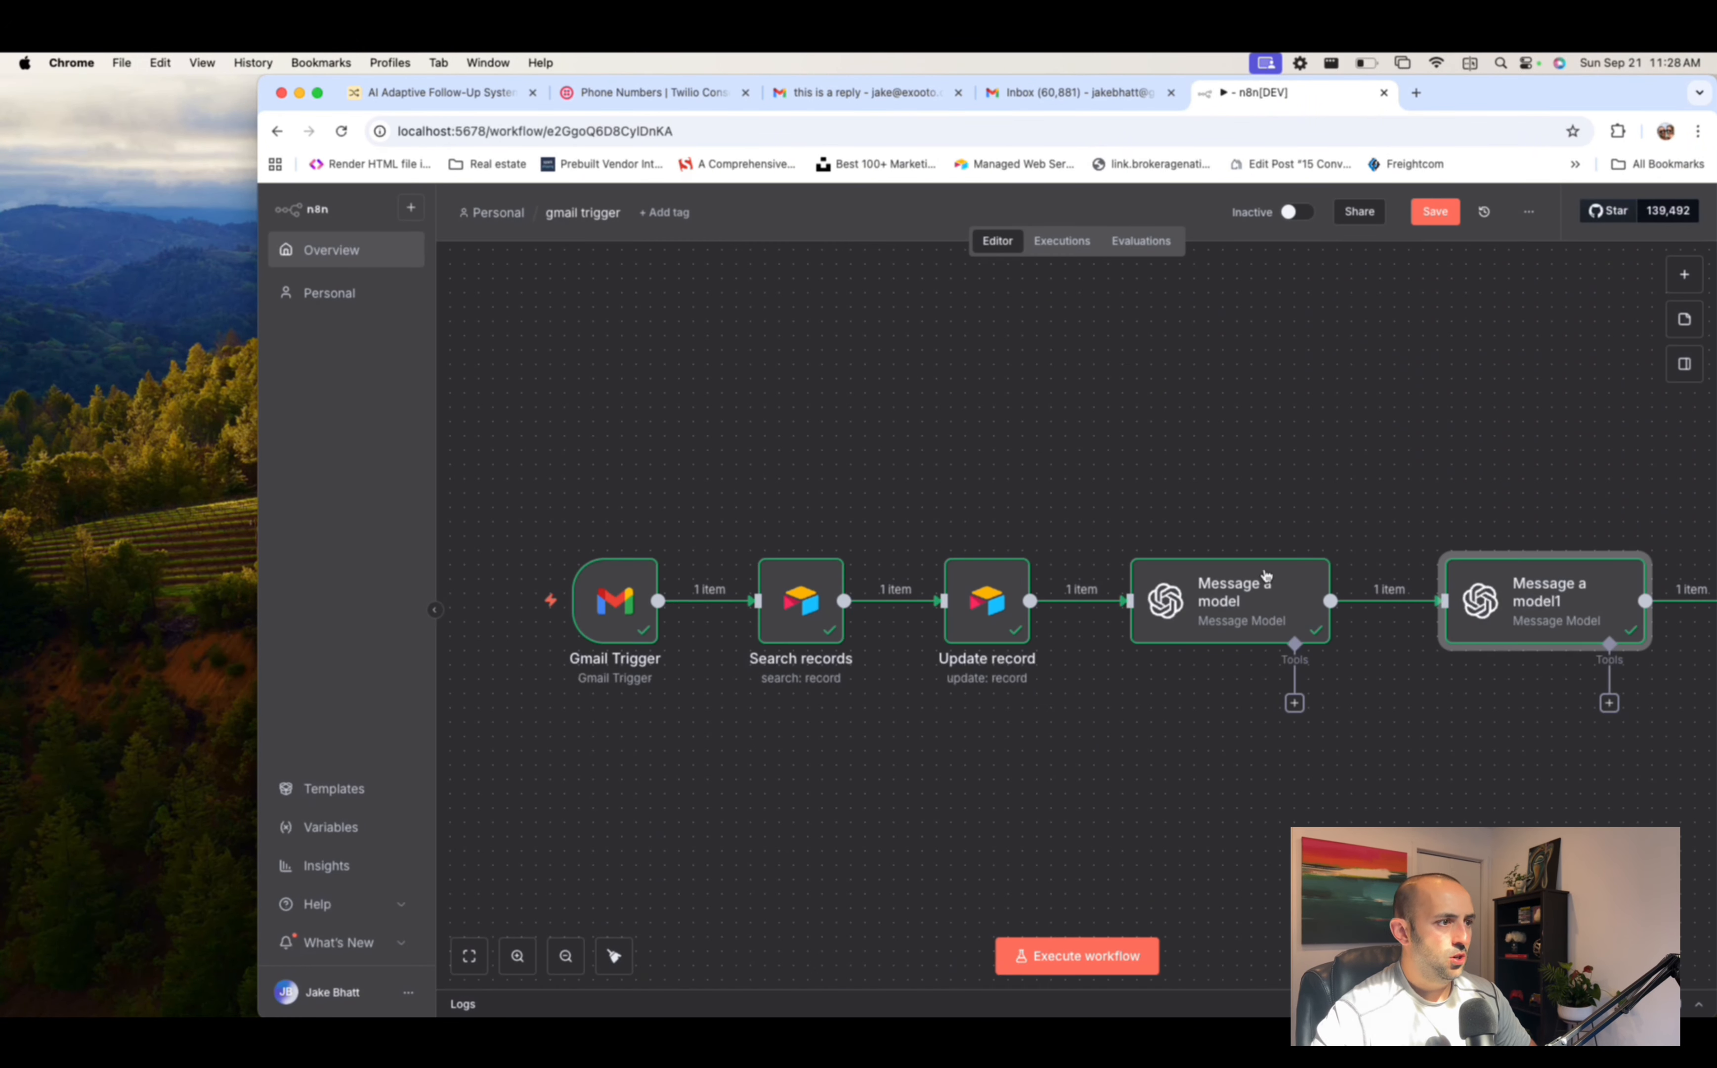
scroll(1266, 575, right, 5)
click(1434, 602)
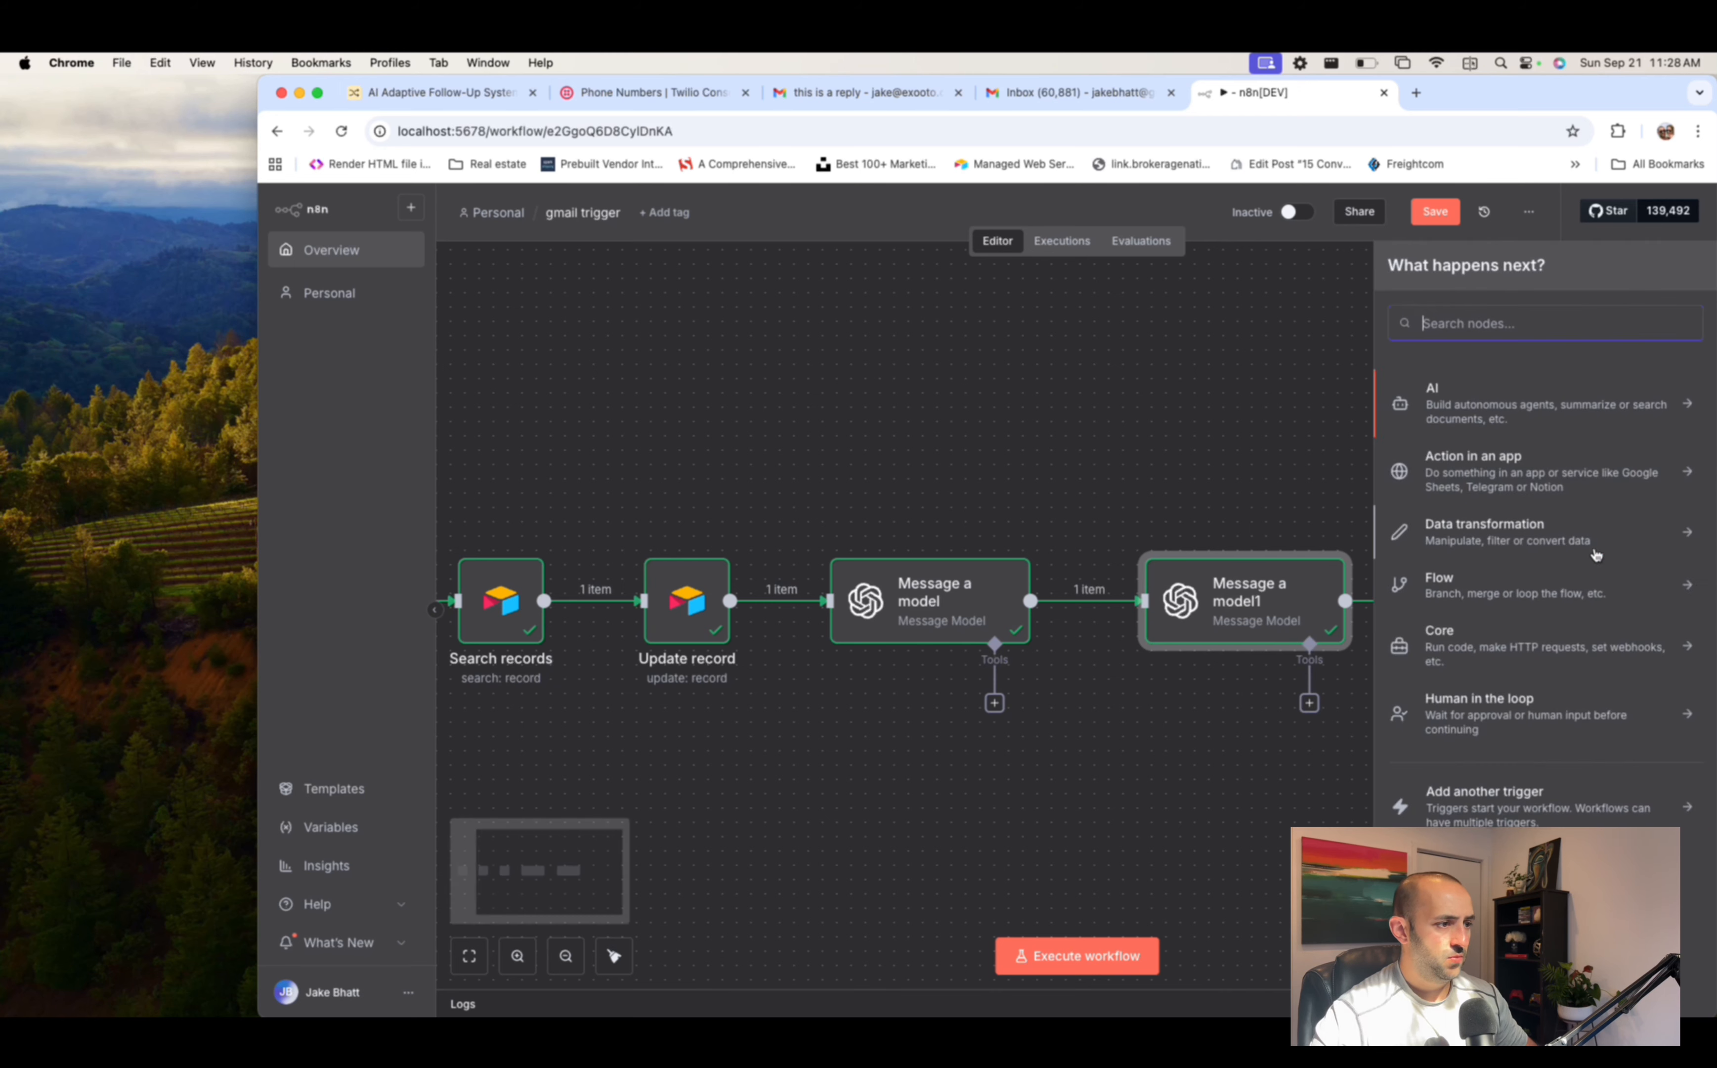
text(gmal)
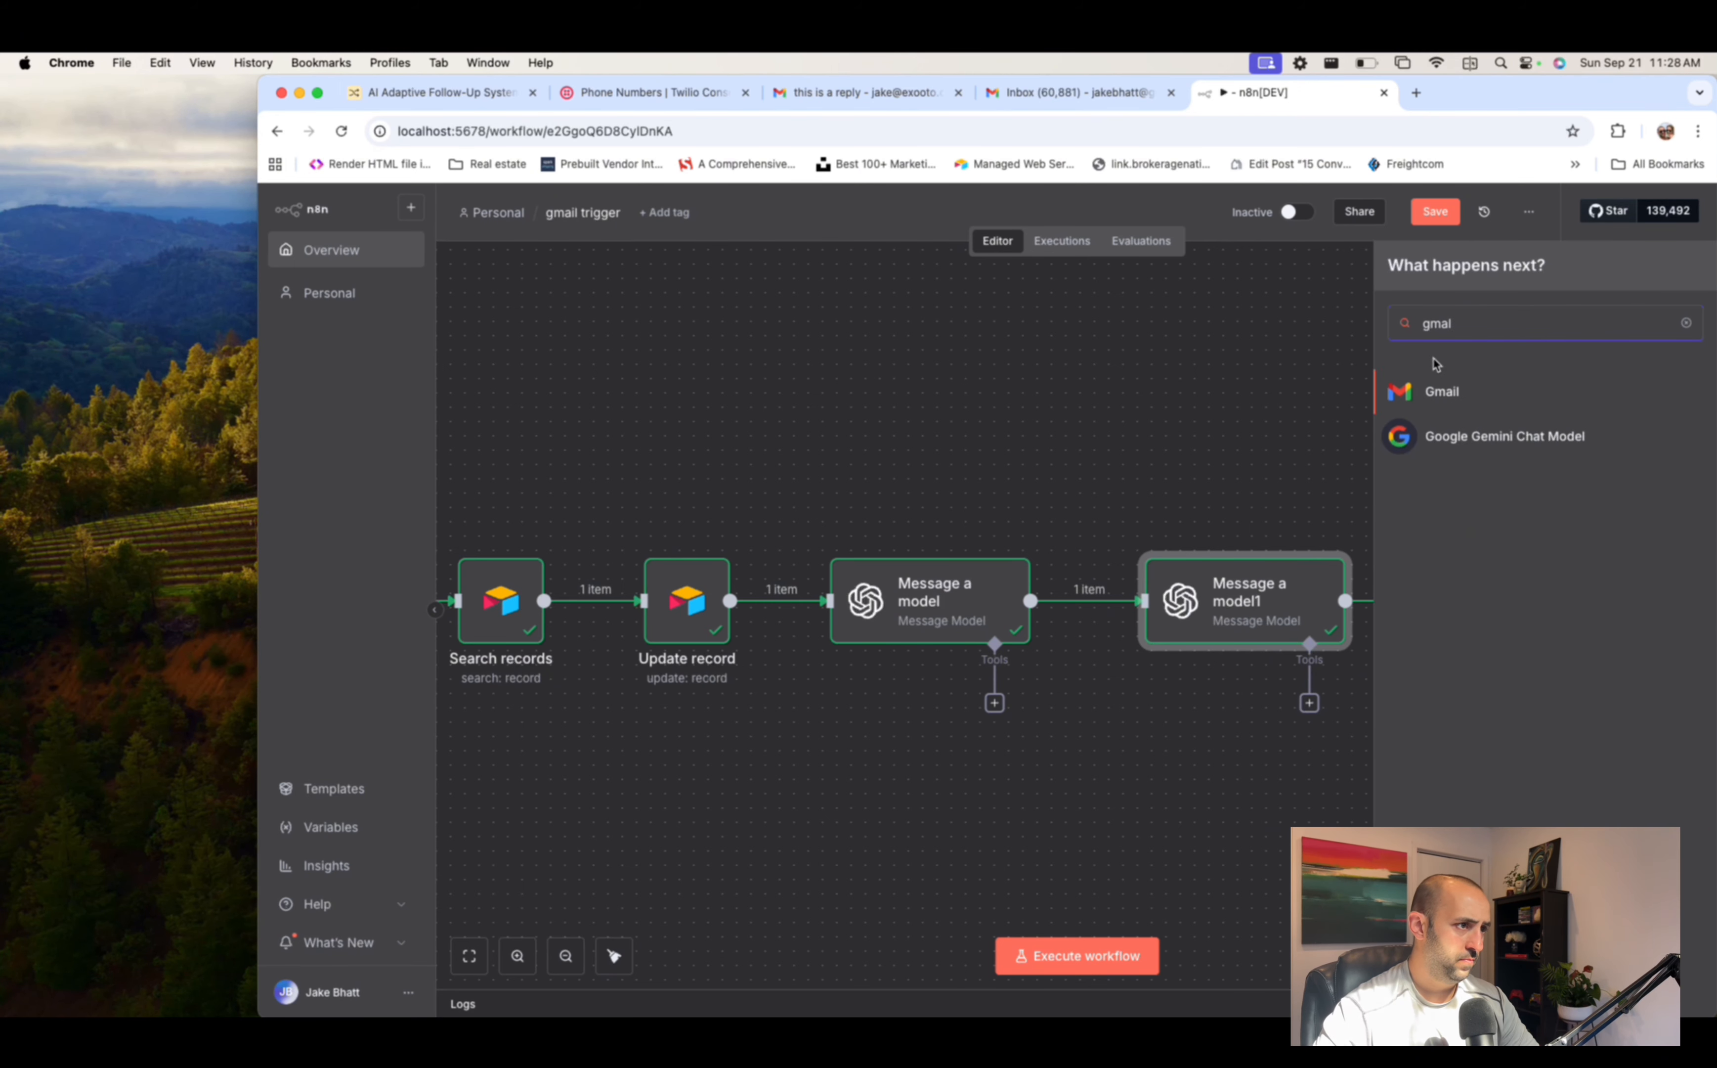
click(1433, 392)
- Add Gmail Send a message and map the lead's Email from Search records as recipient
text(send)
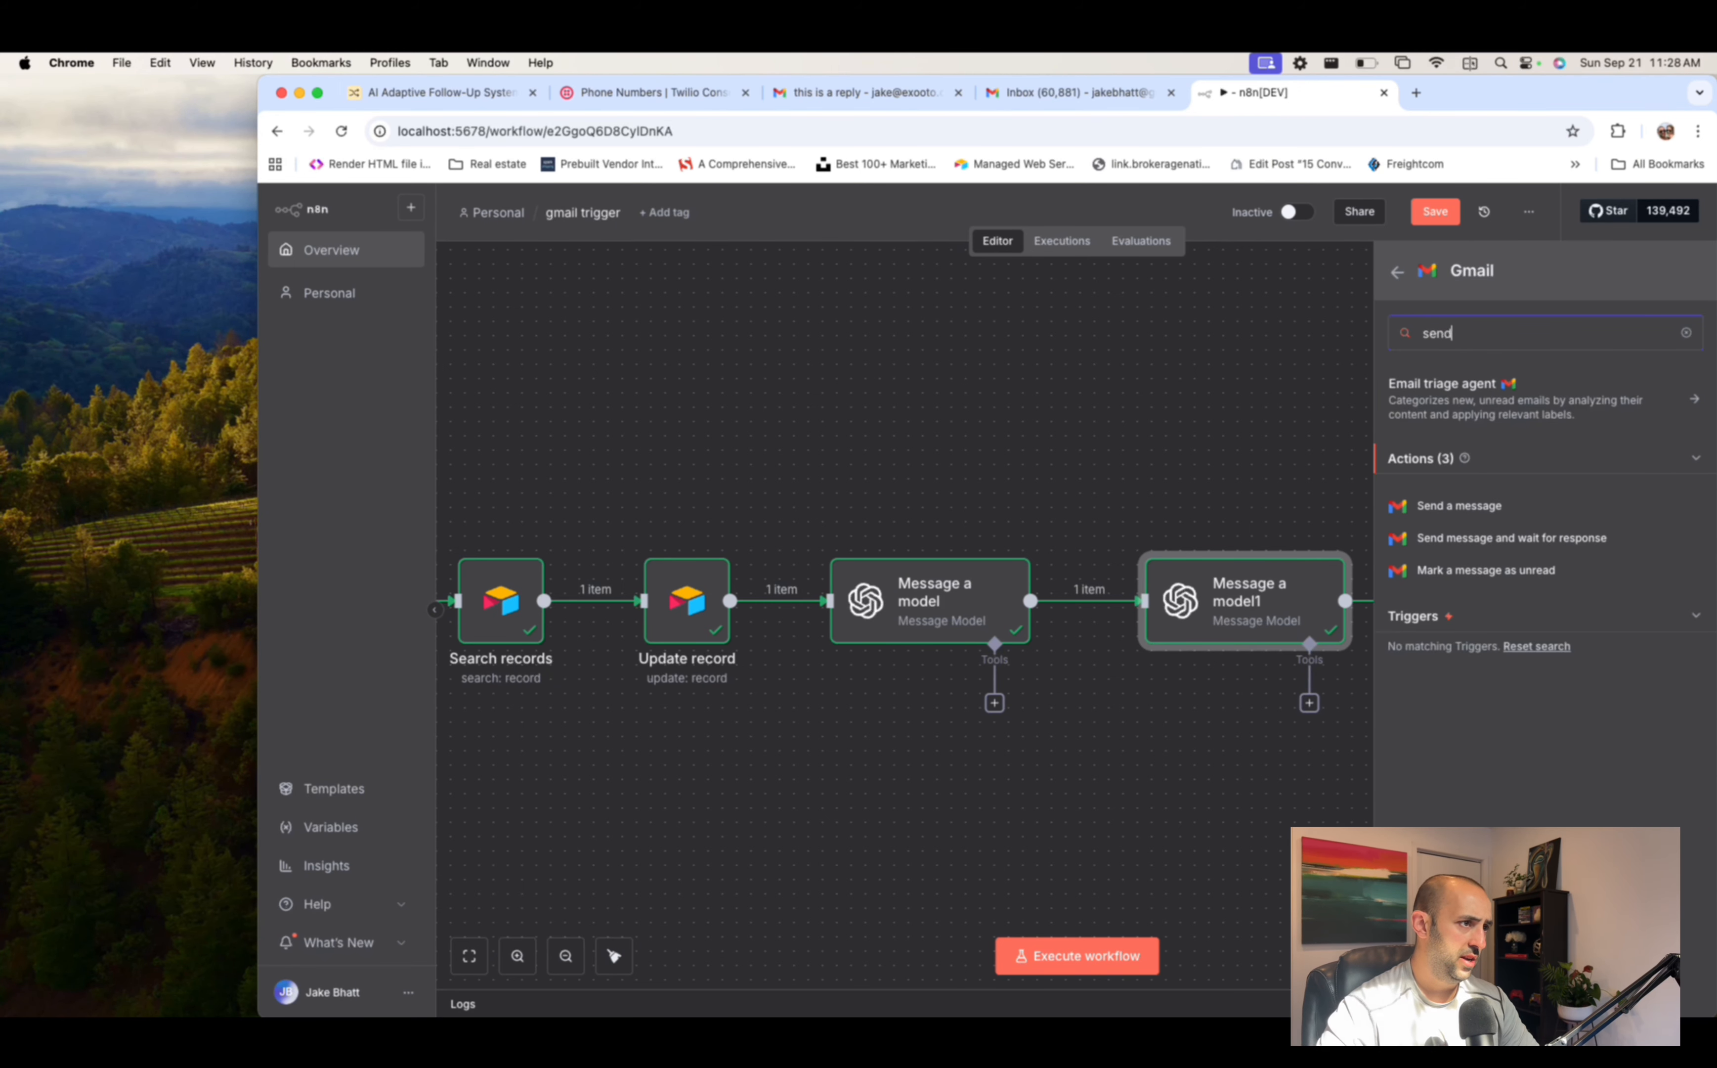
click(1459, 506)
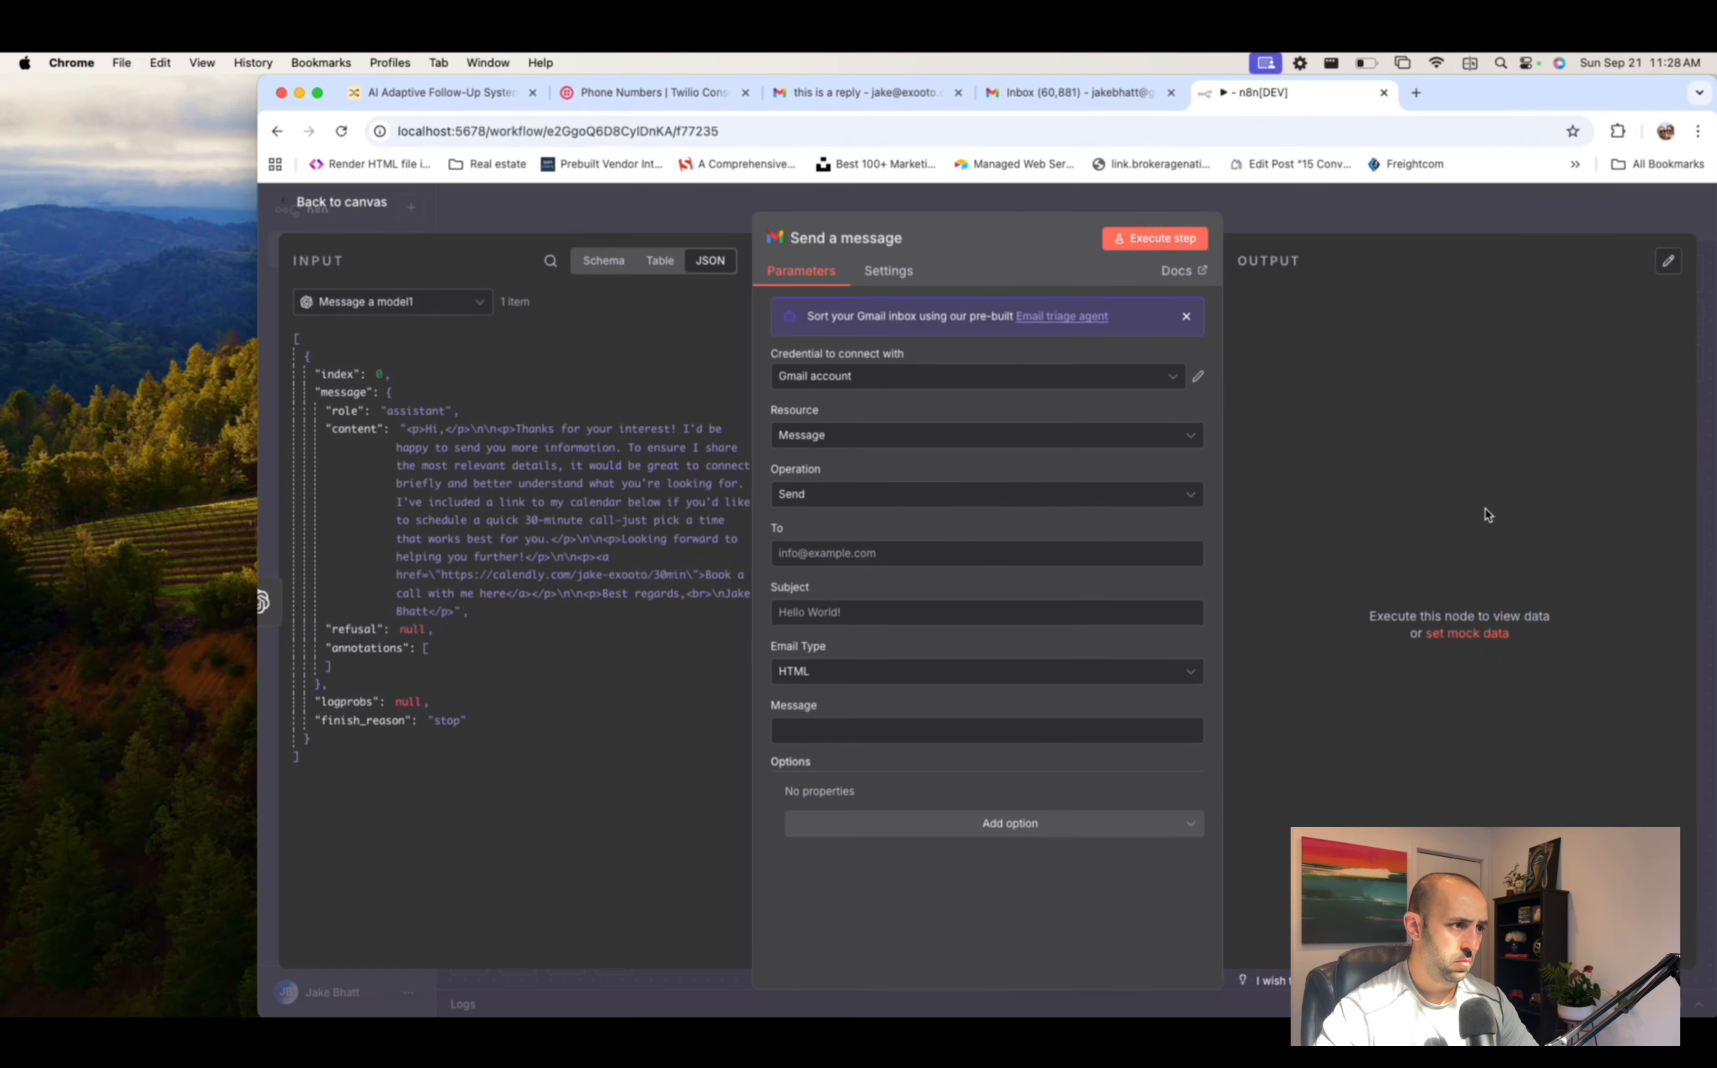
click(884, 555)
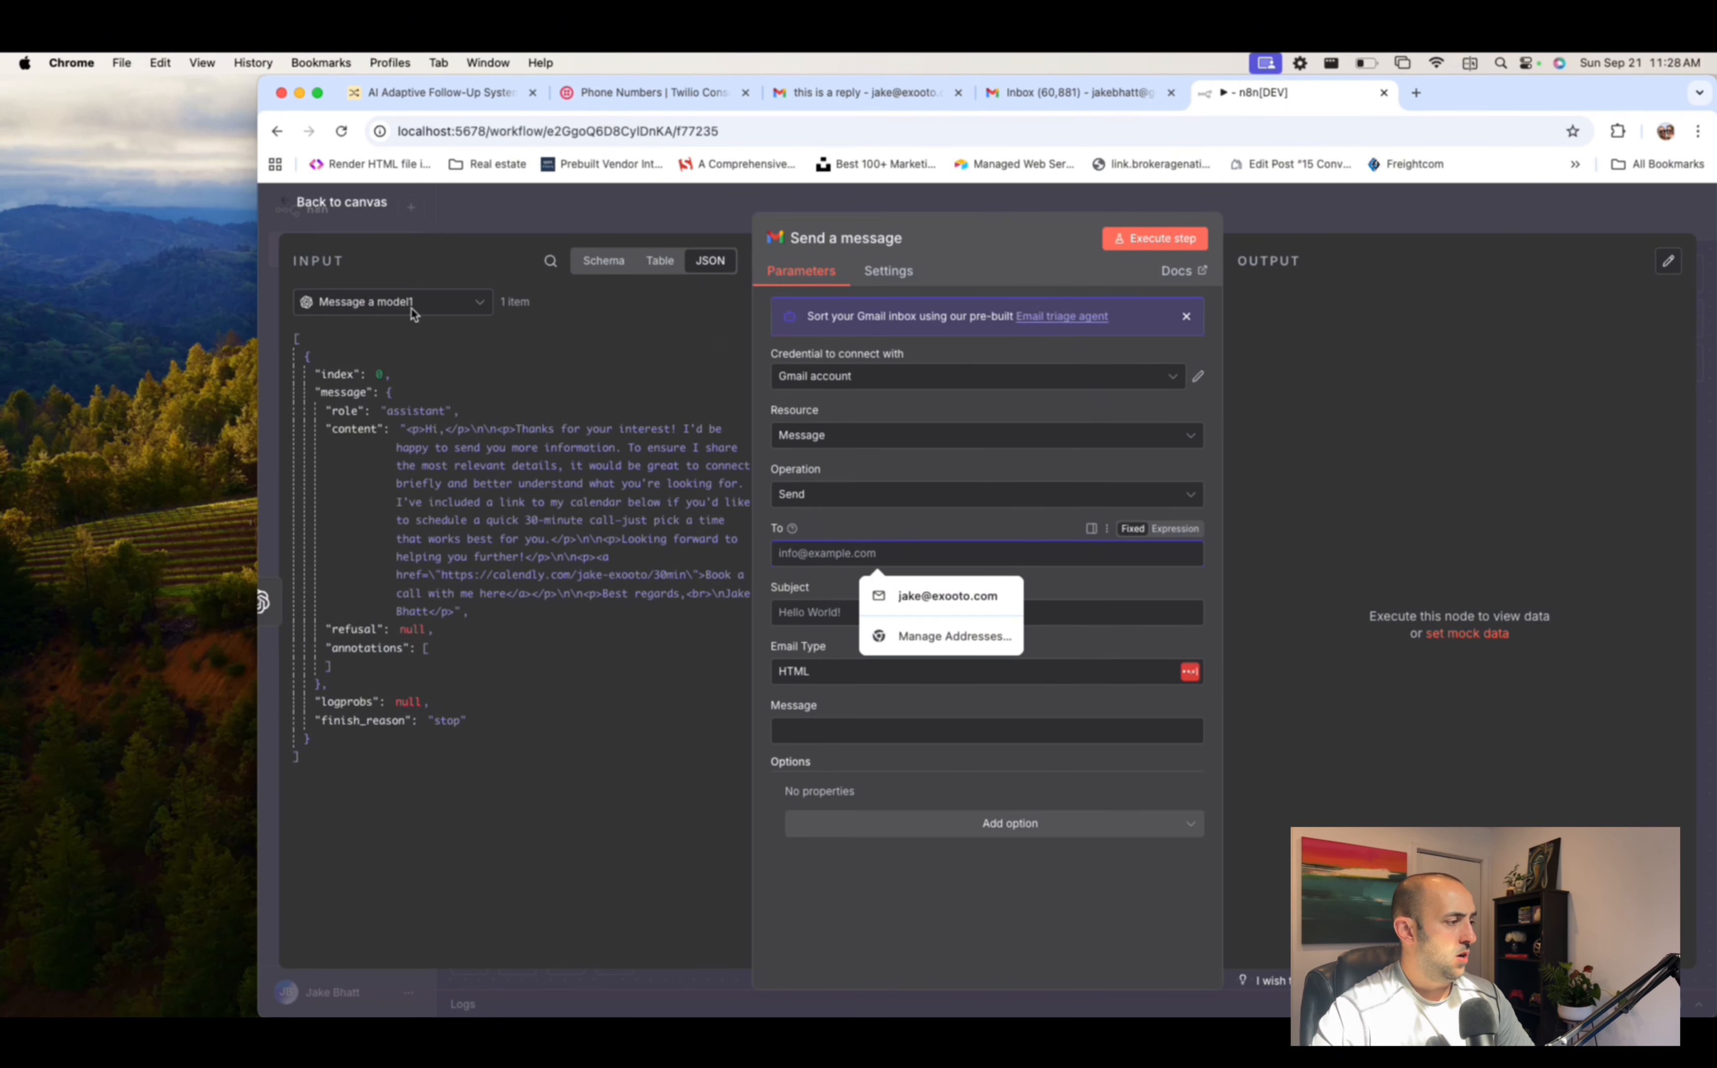
click(470, 309)
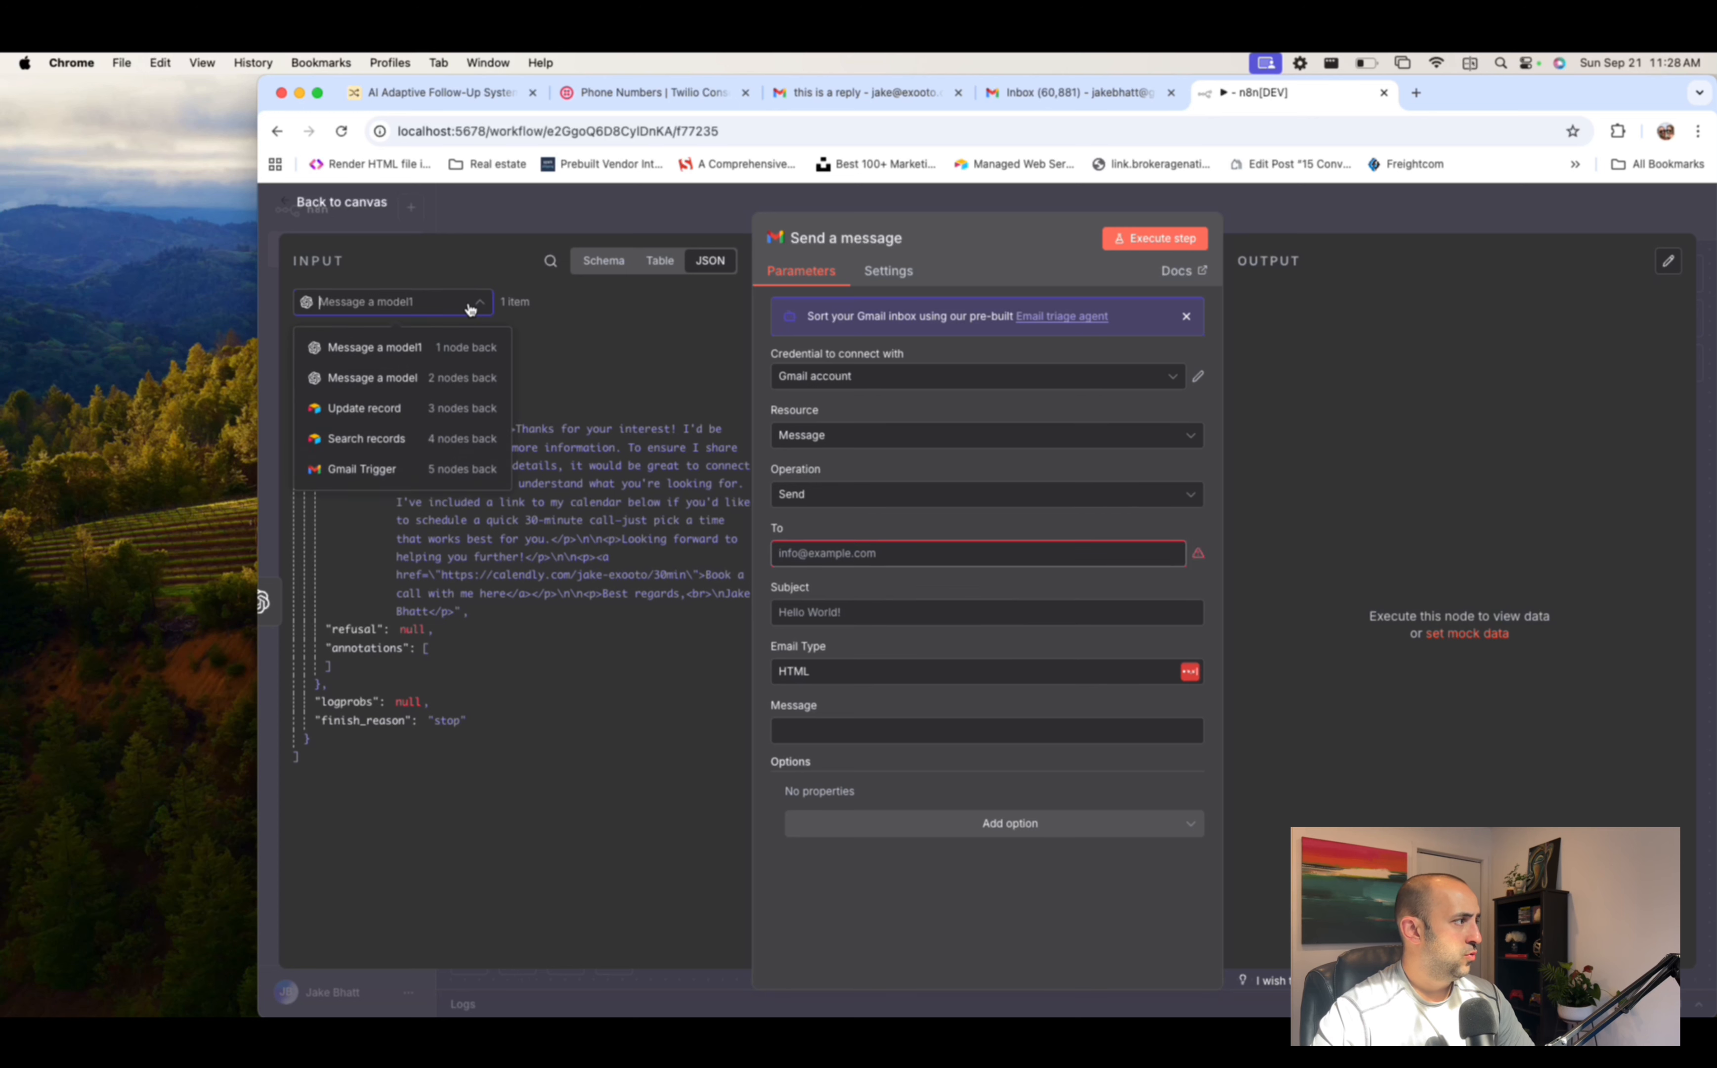
click(470, 309)
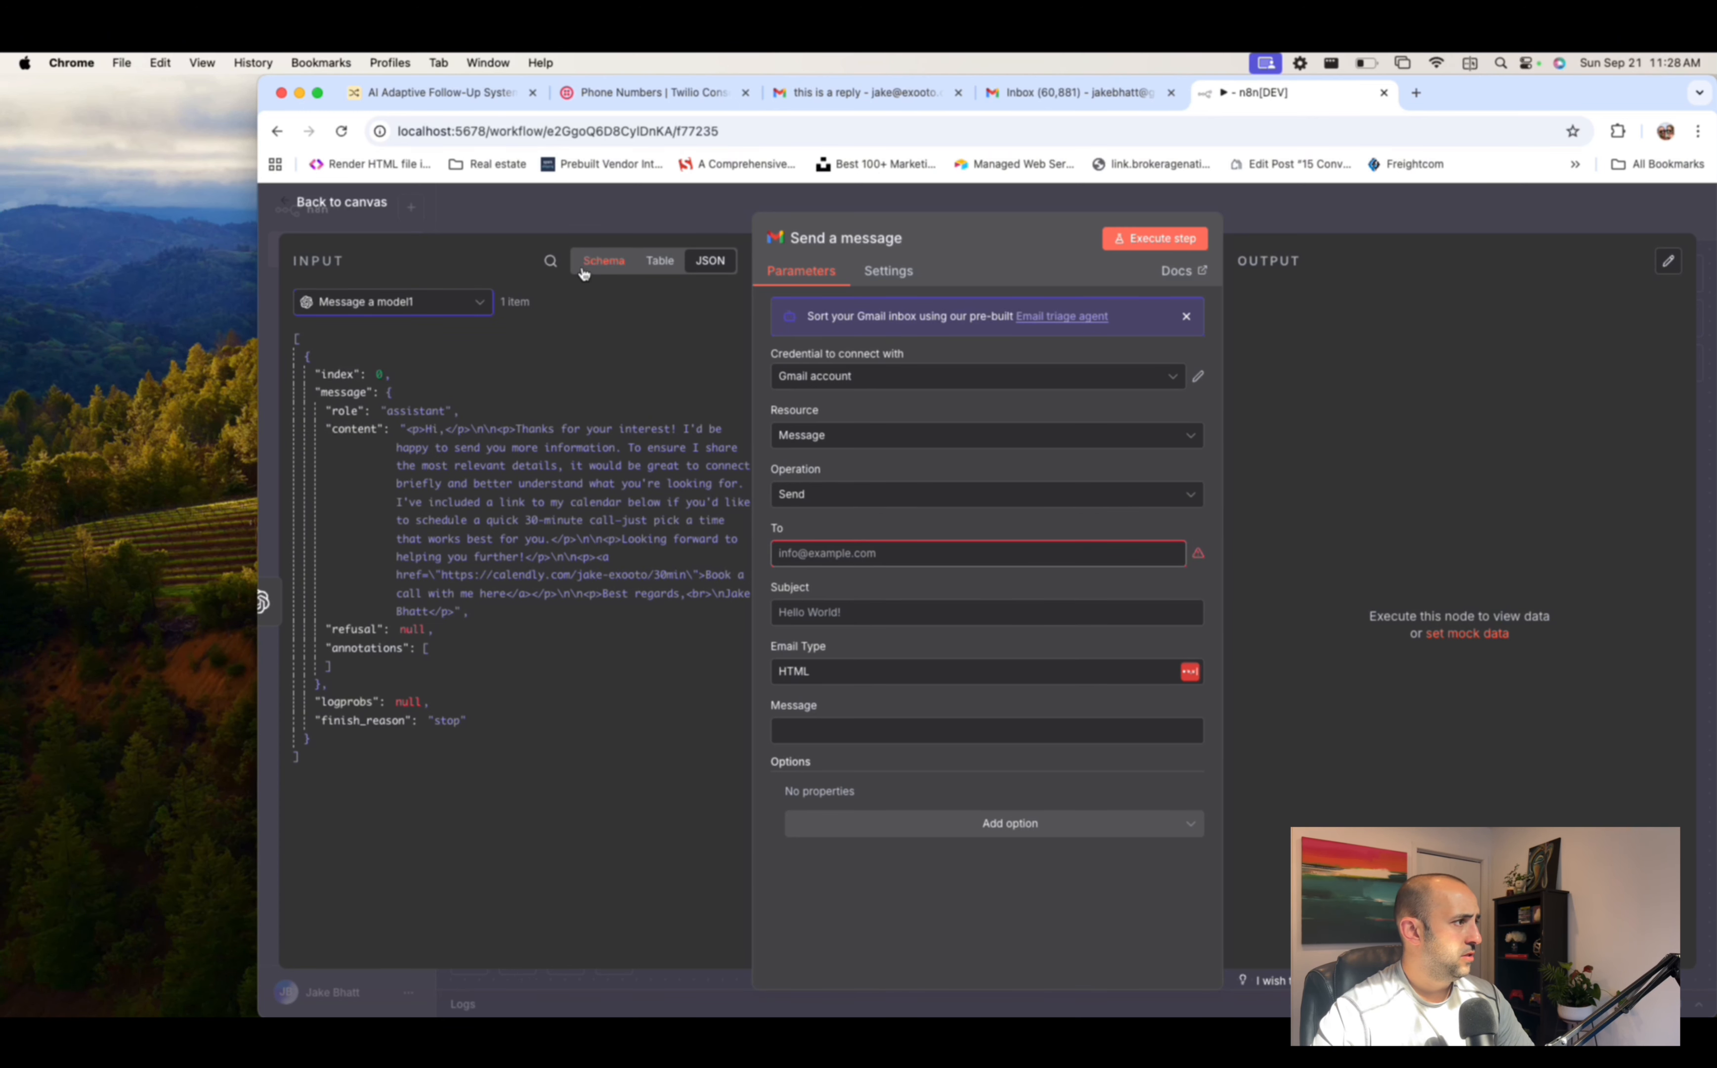
click(596, 266)
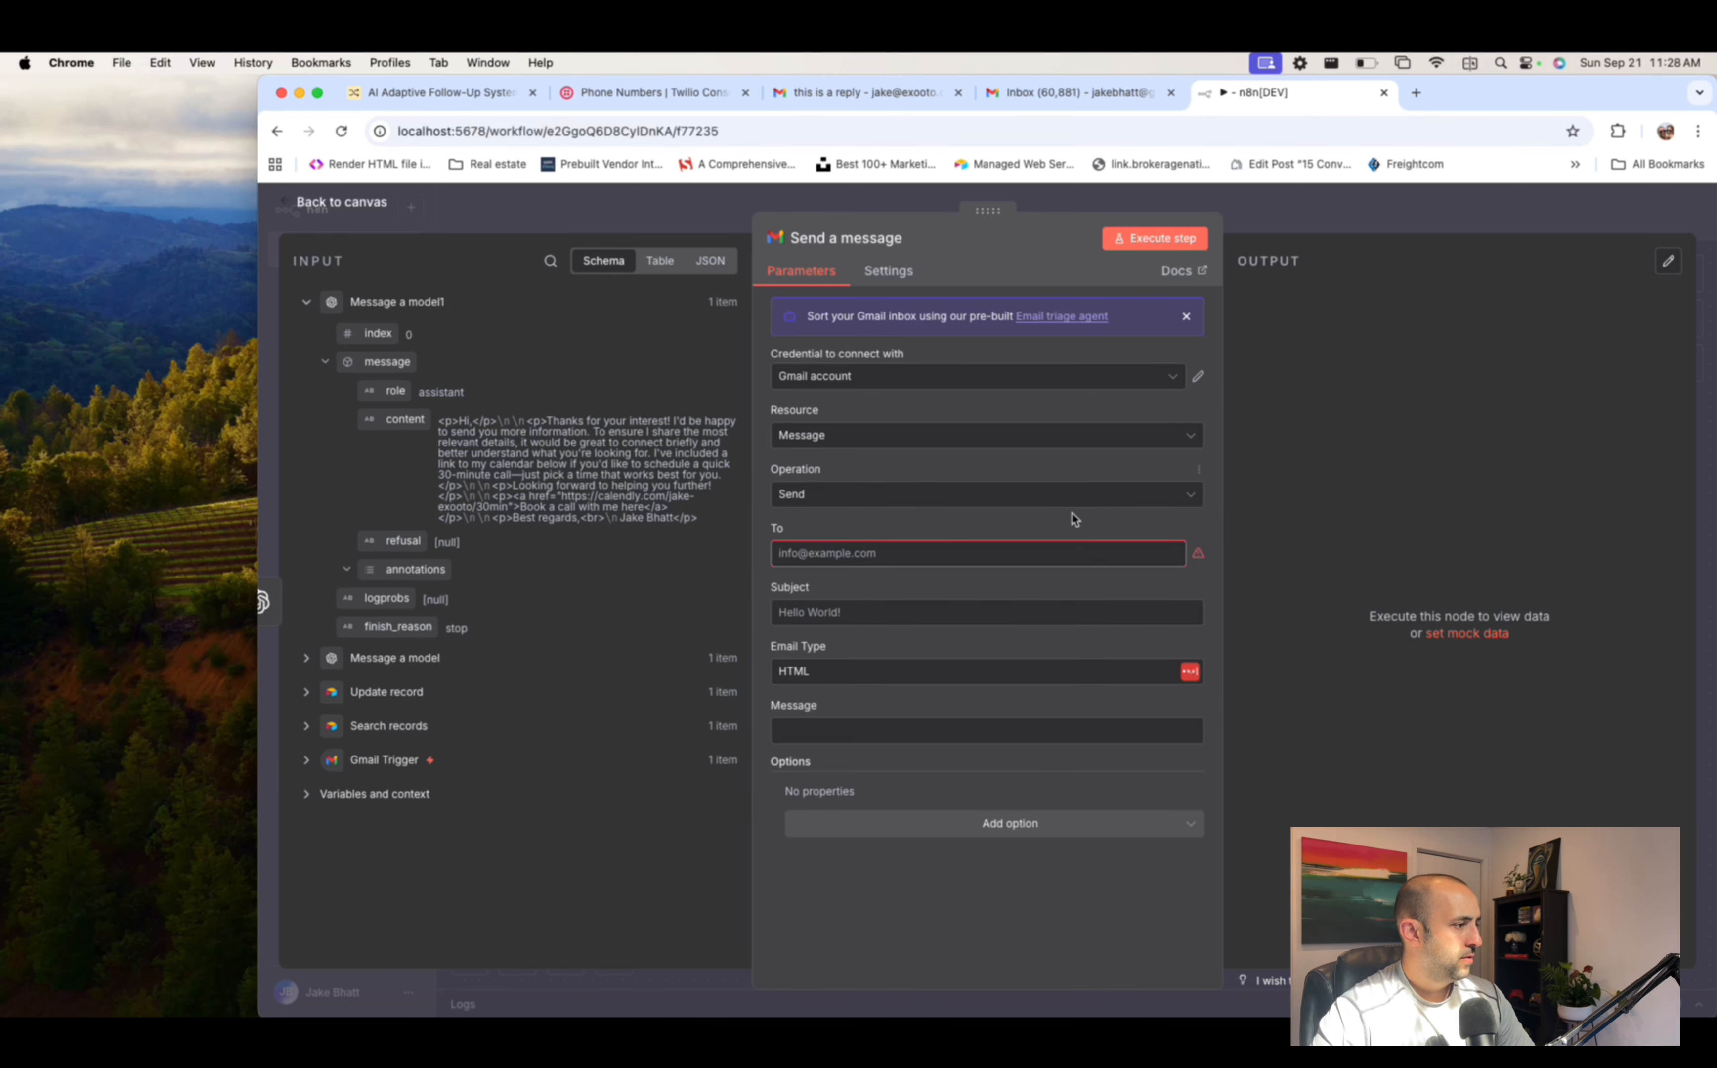
click(888, 554)
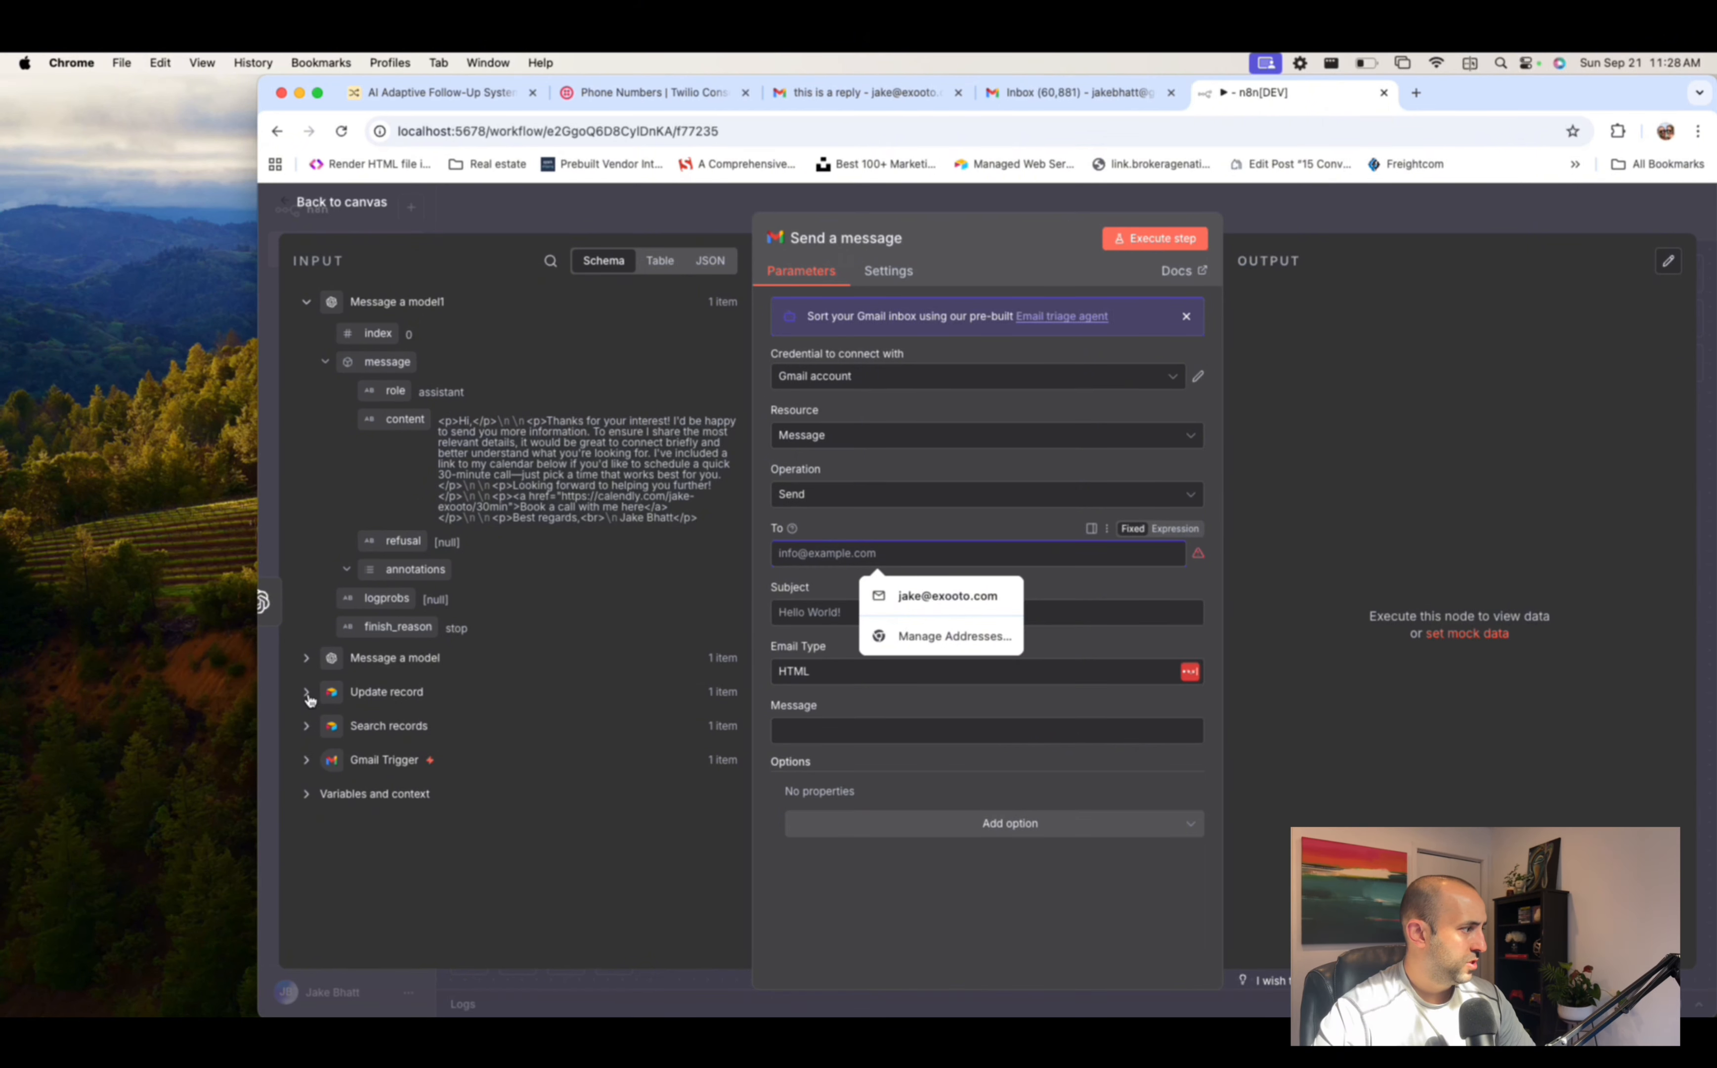
click(308, 731)
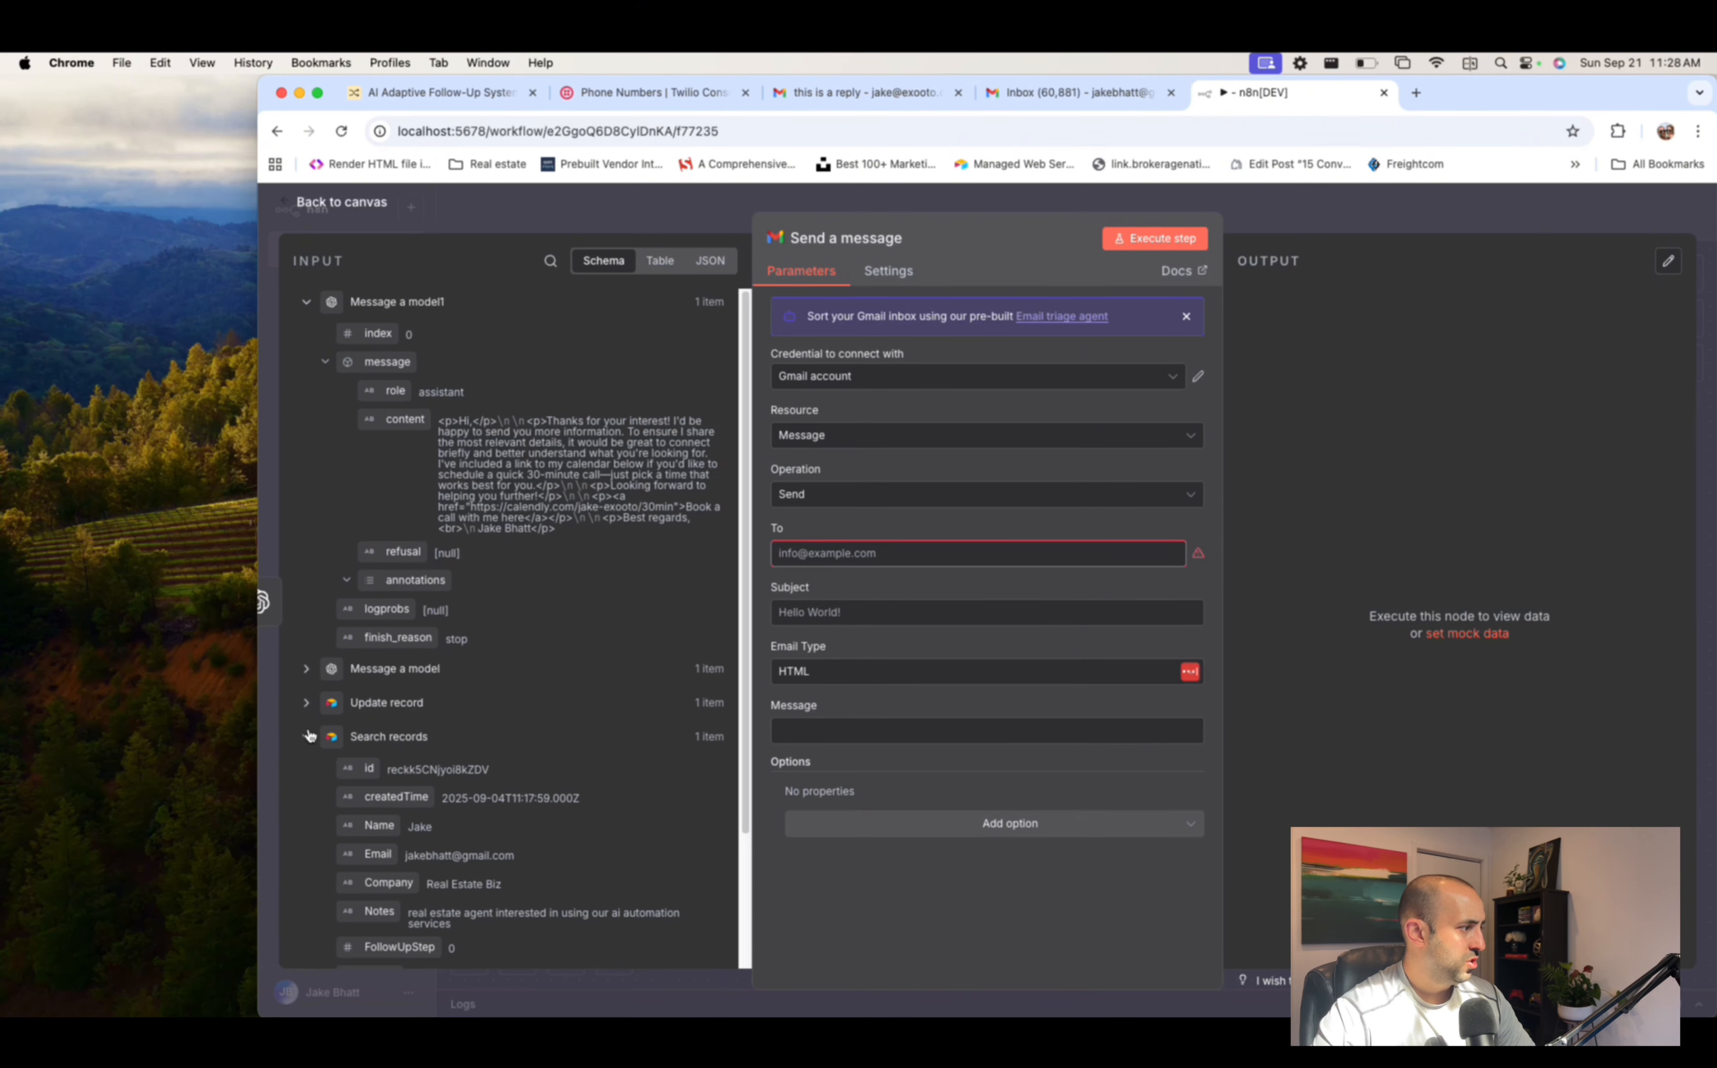
scroll(395, 689, down, 1)
drag(359, 785, 824, 575)
drag(832, 565, 833, 567)
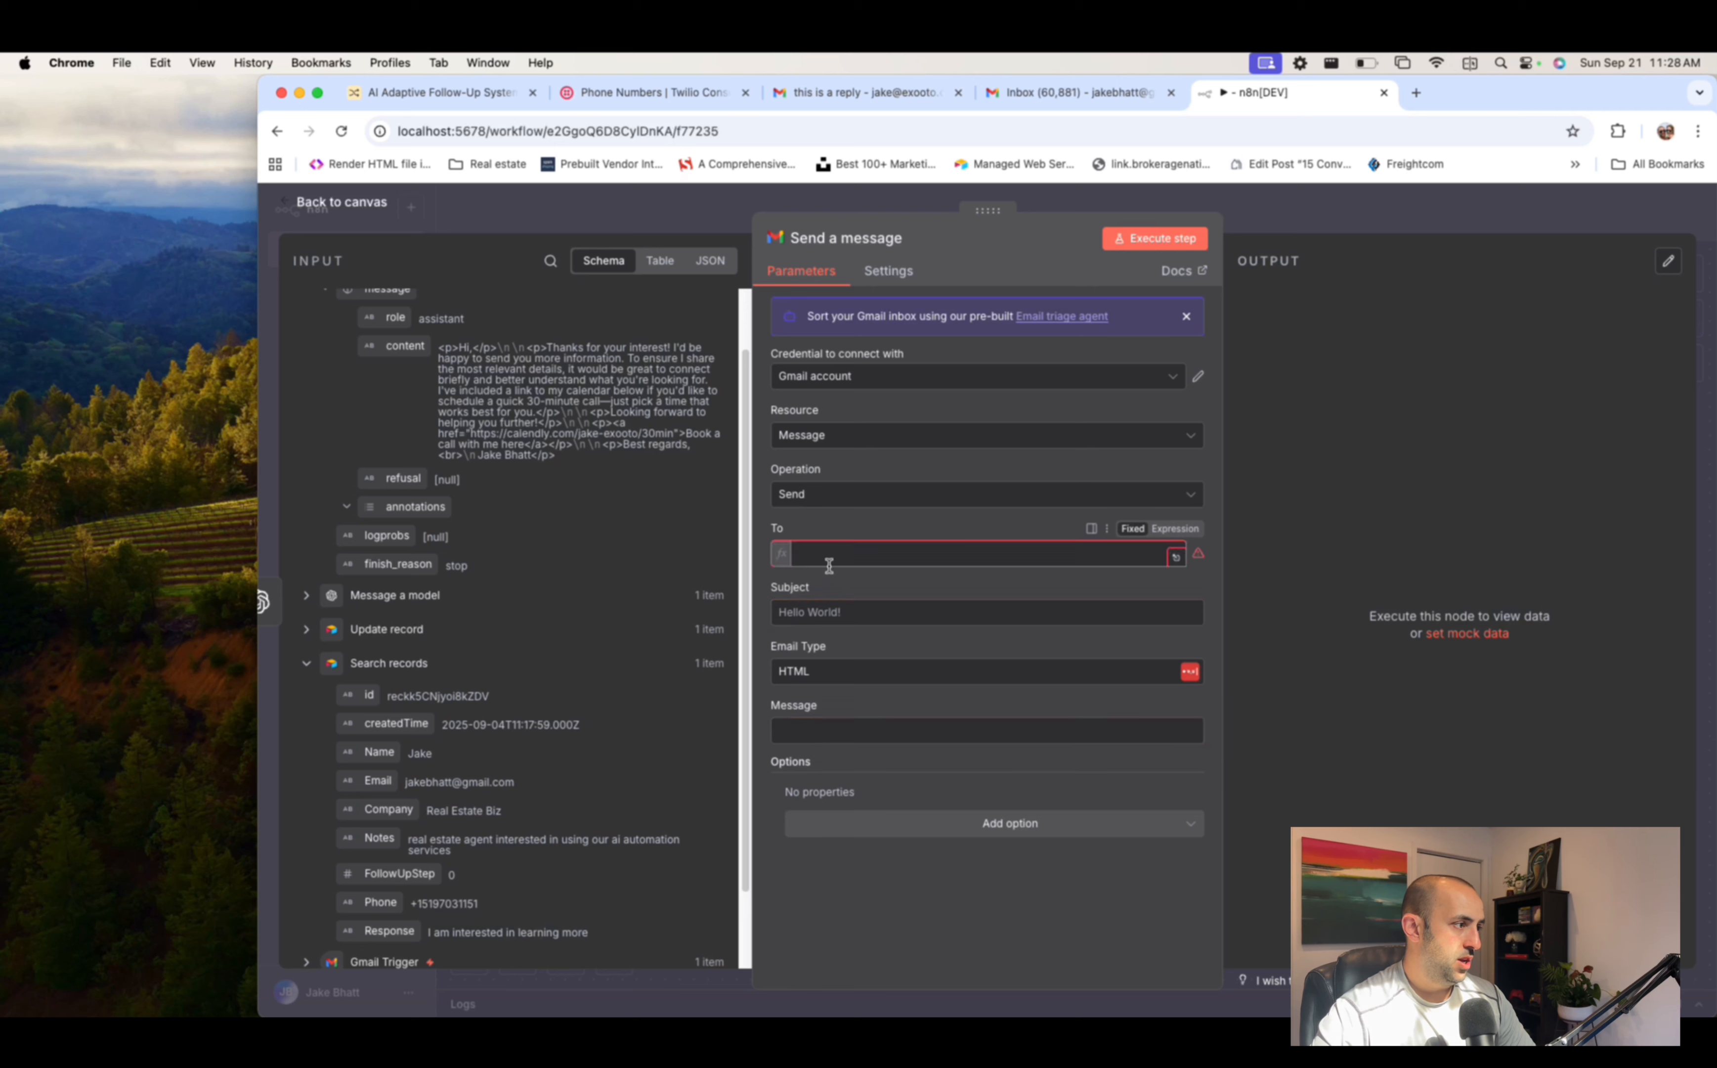
- Set subject 'Reaching out..', use the AI reply content as body, send, and check the inbox
click(838, 633)
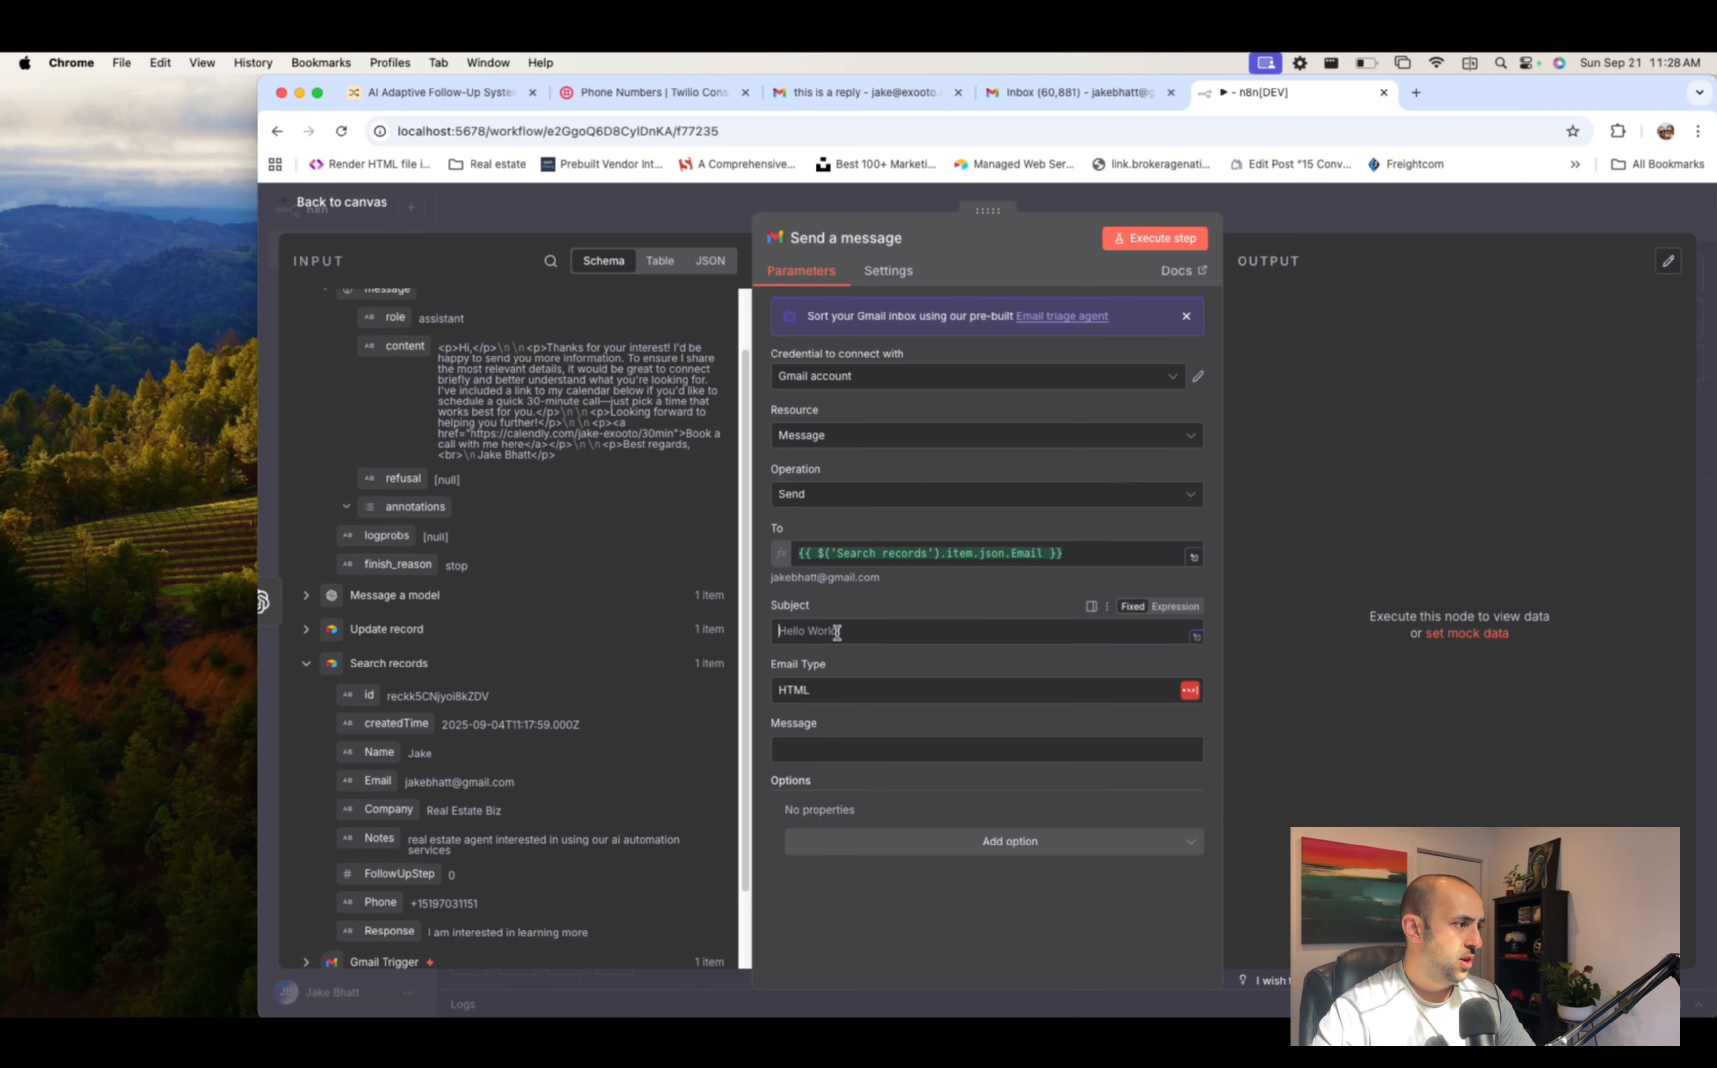
scroll(512, 458, up, 2)
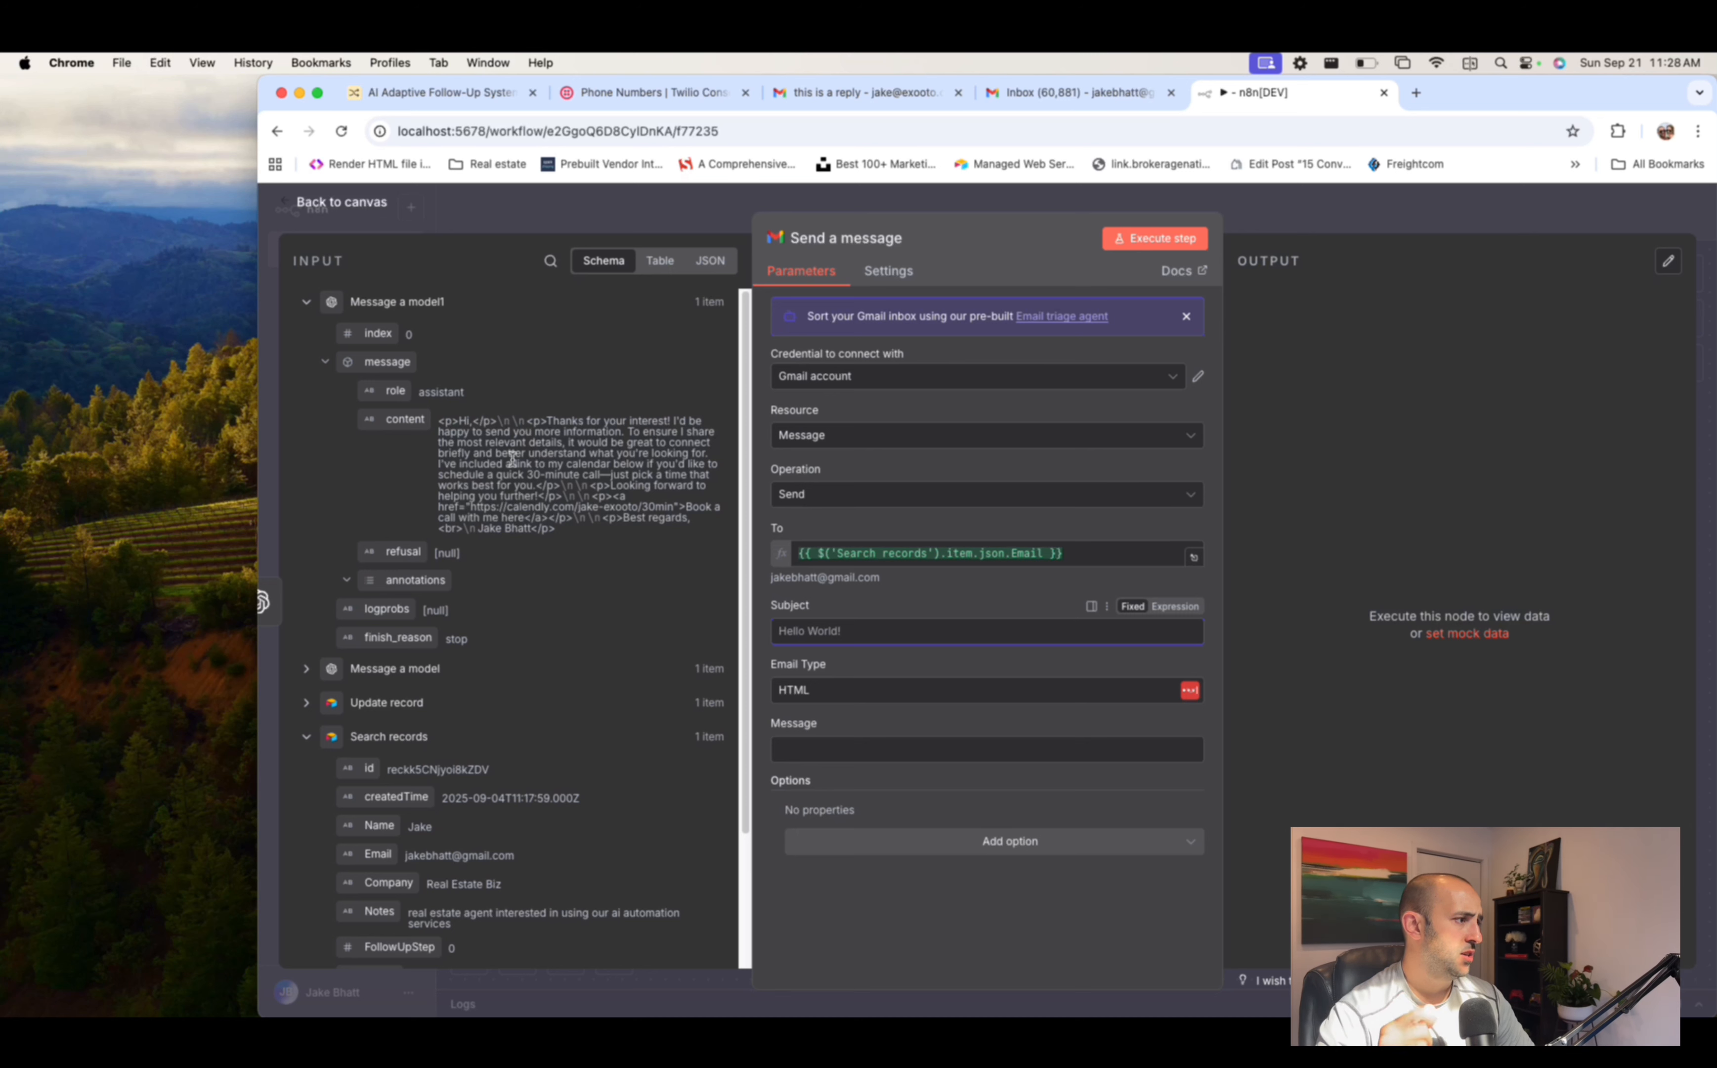
text(Reaching out)
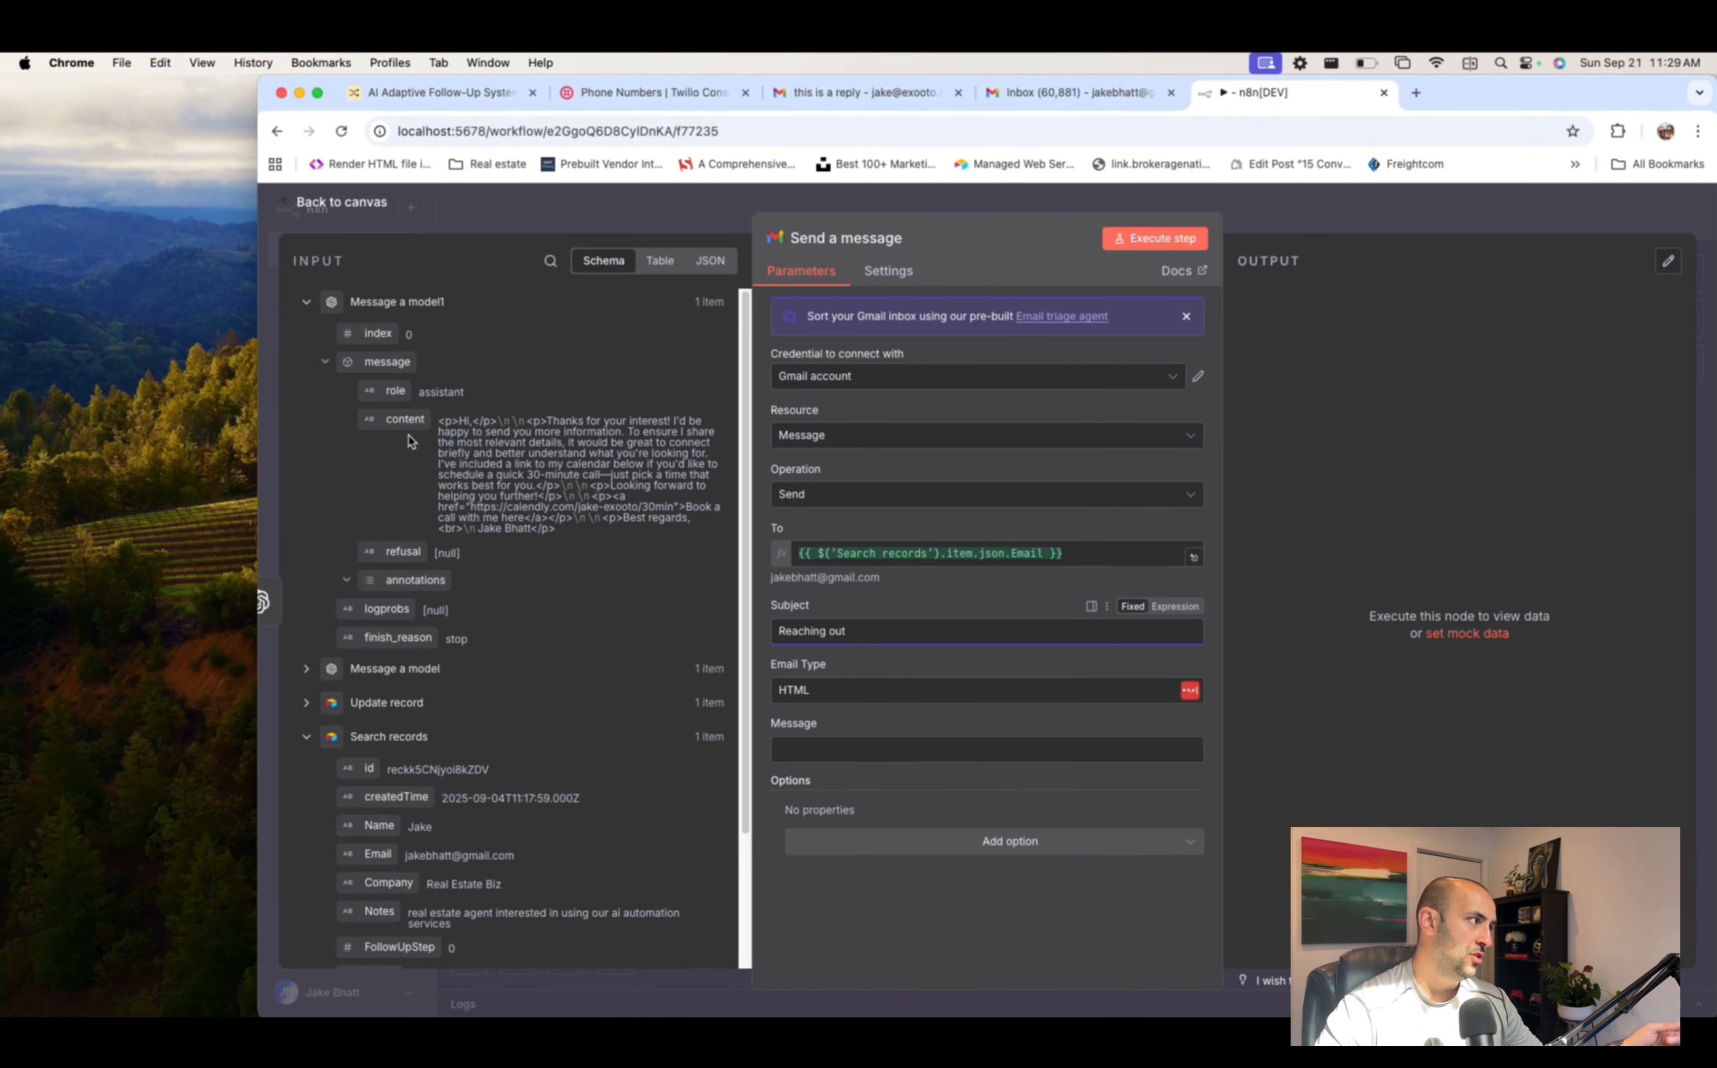
text(..)
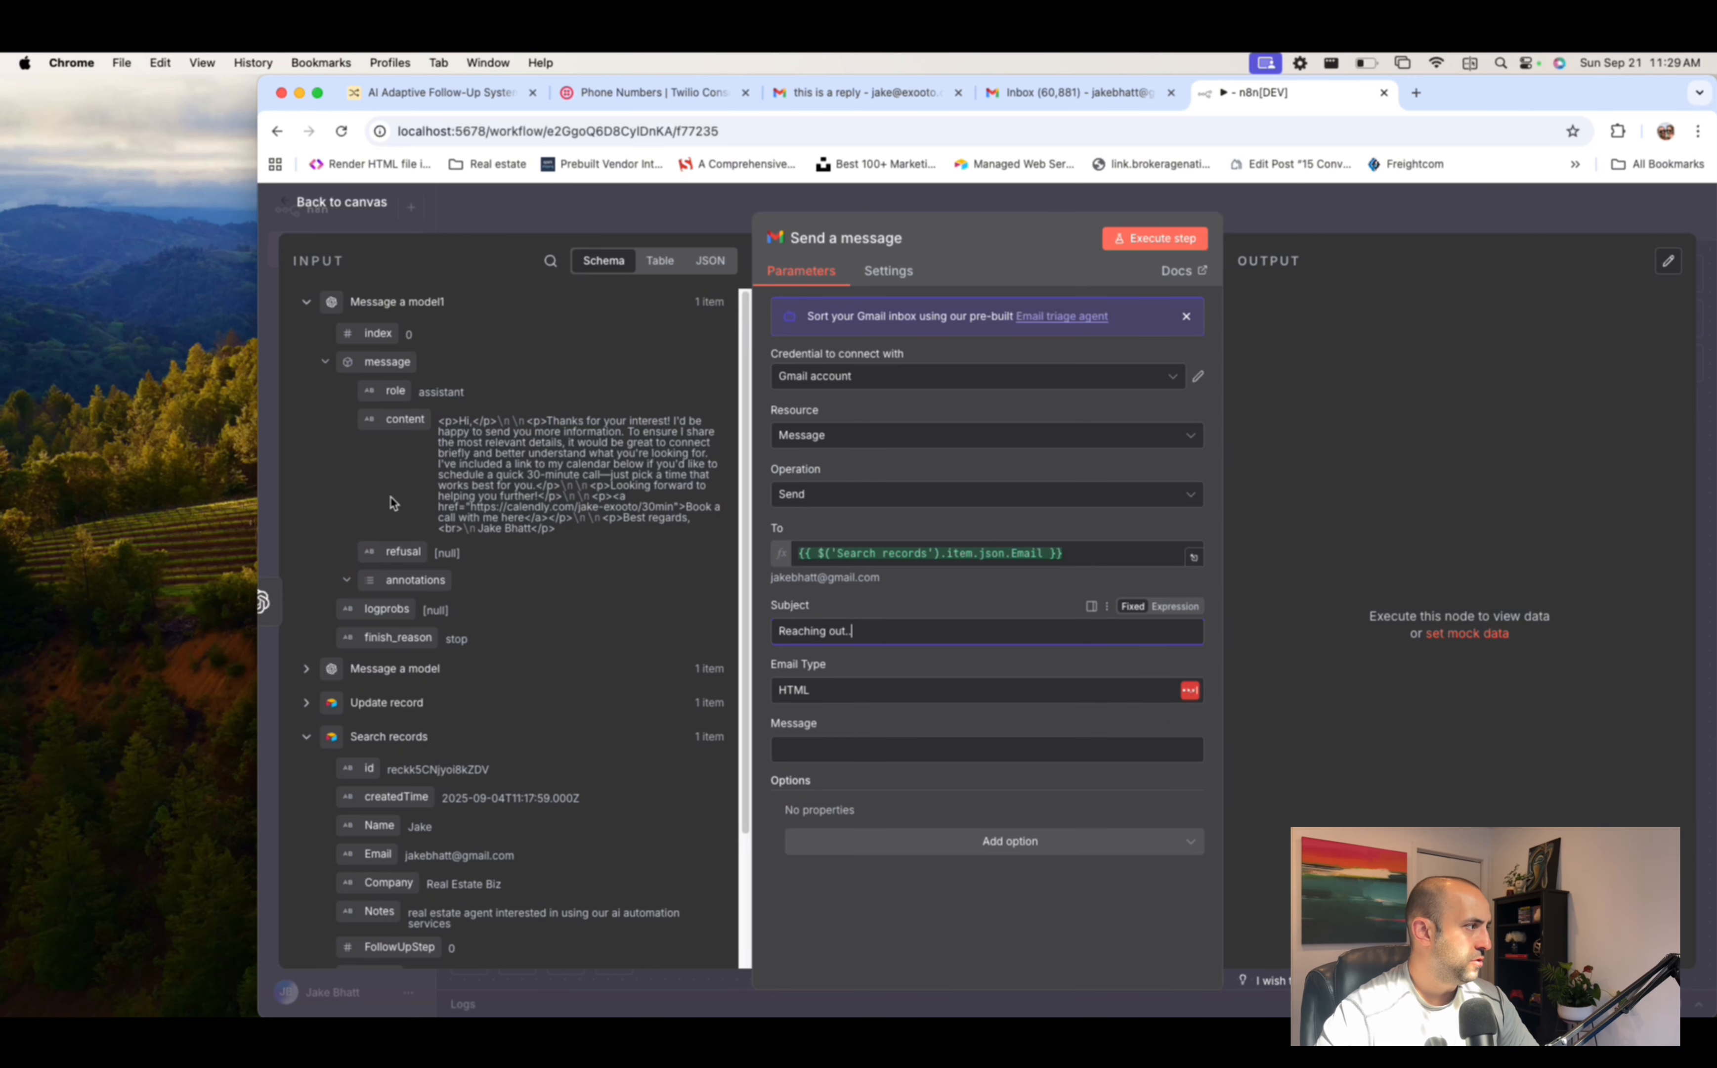
drag(386, 421, 858, 749)
click(883, 599)
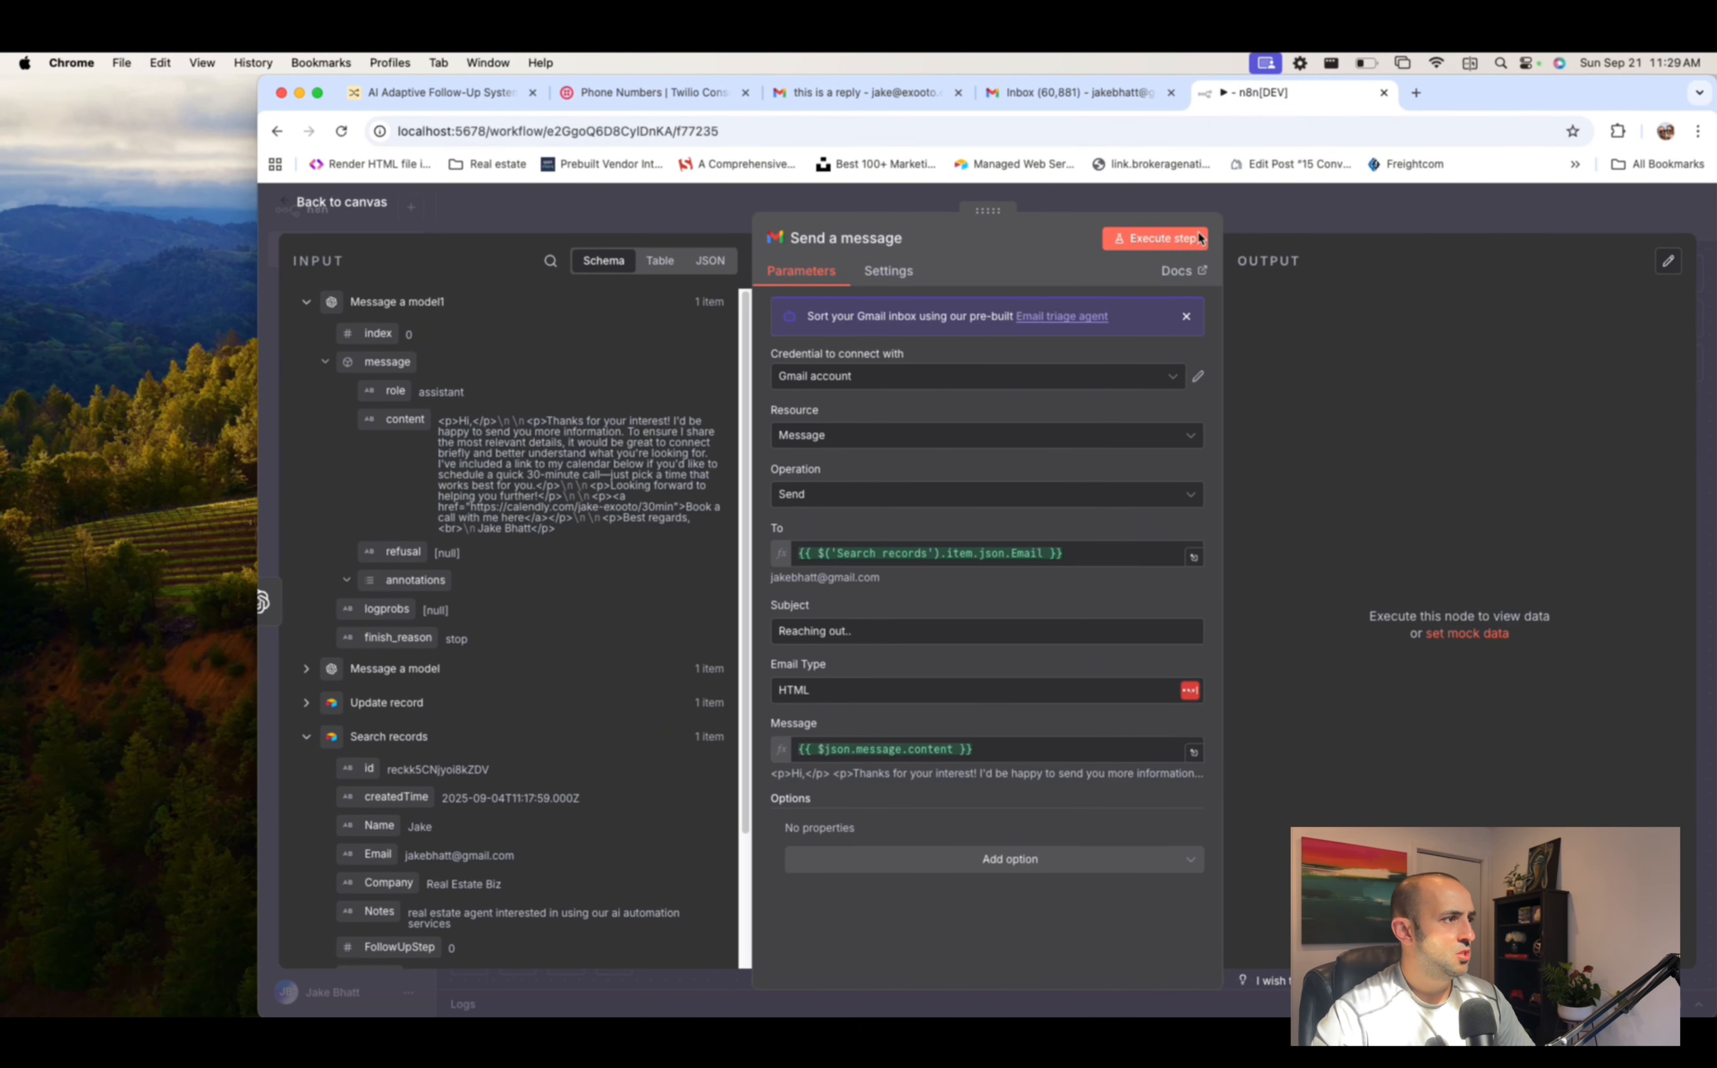
click(1153, 244)
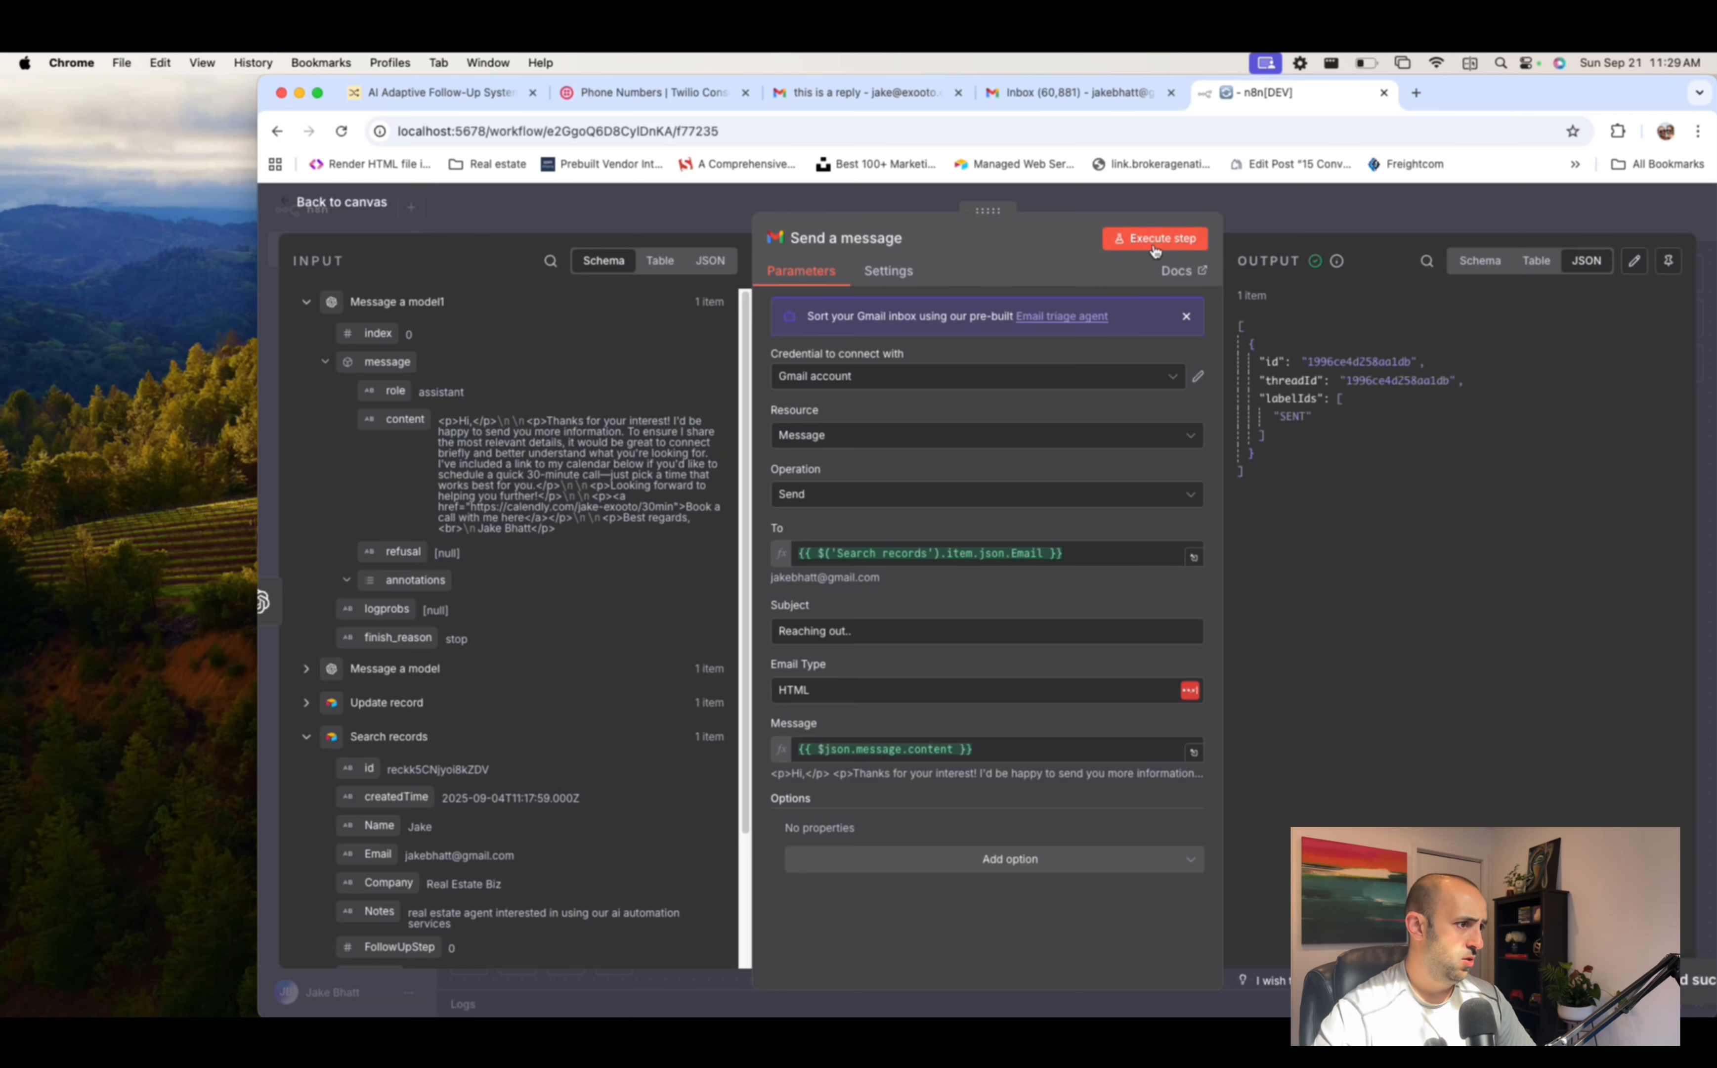
click(1087, 90)
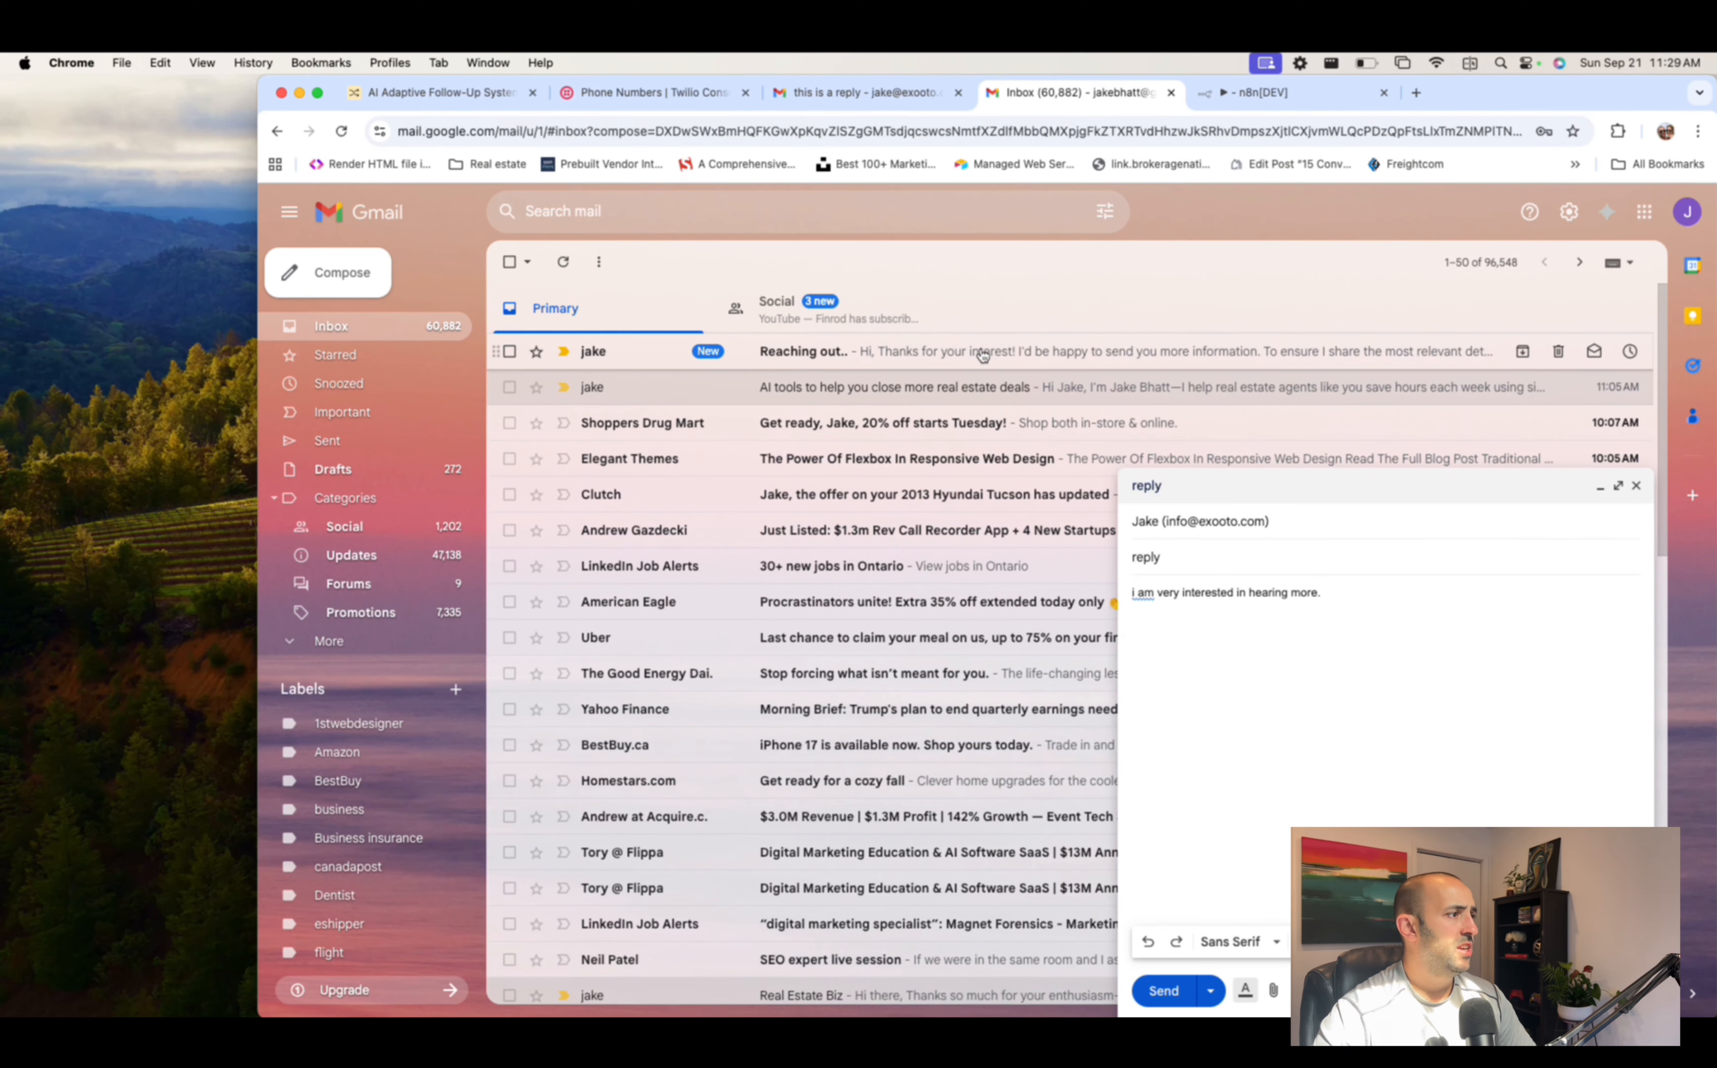
- Open the received 'Reaching out..' email, discard the leftover reply draft, and read its text
click(1015, 356)
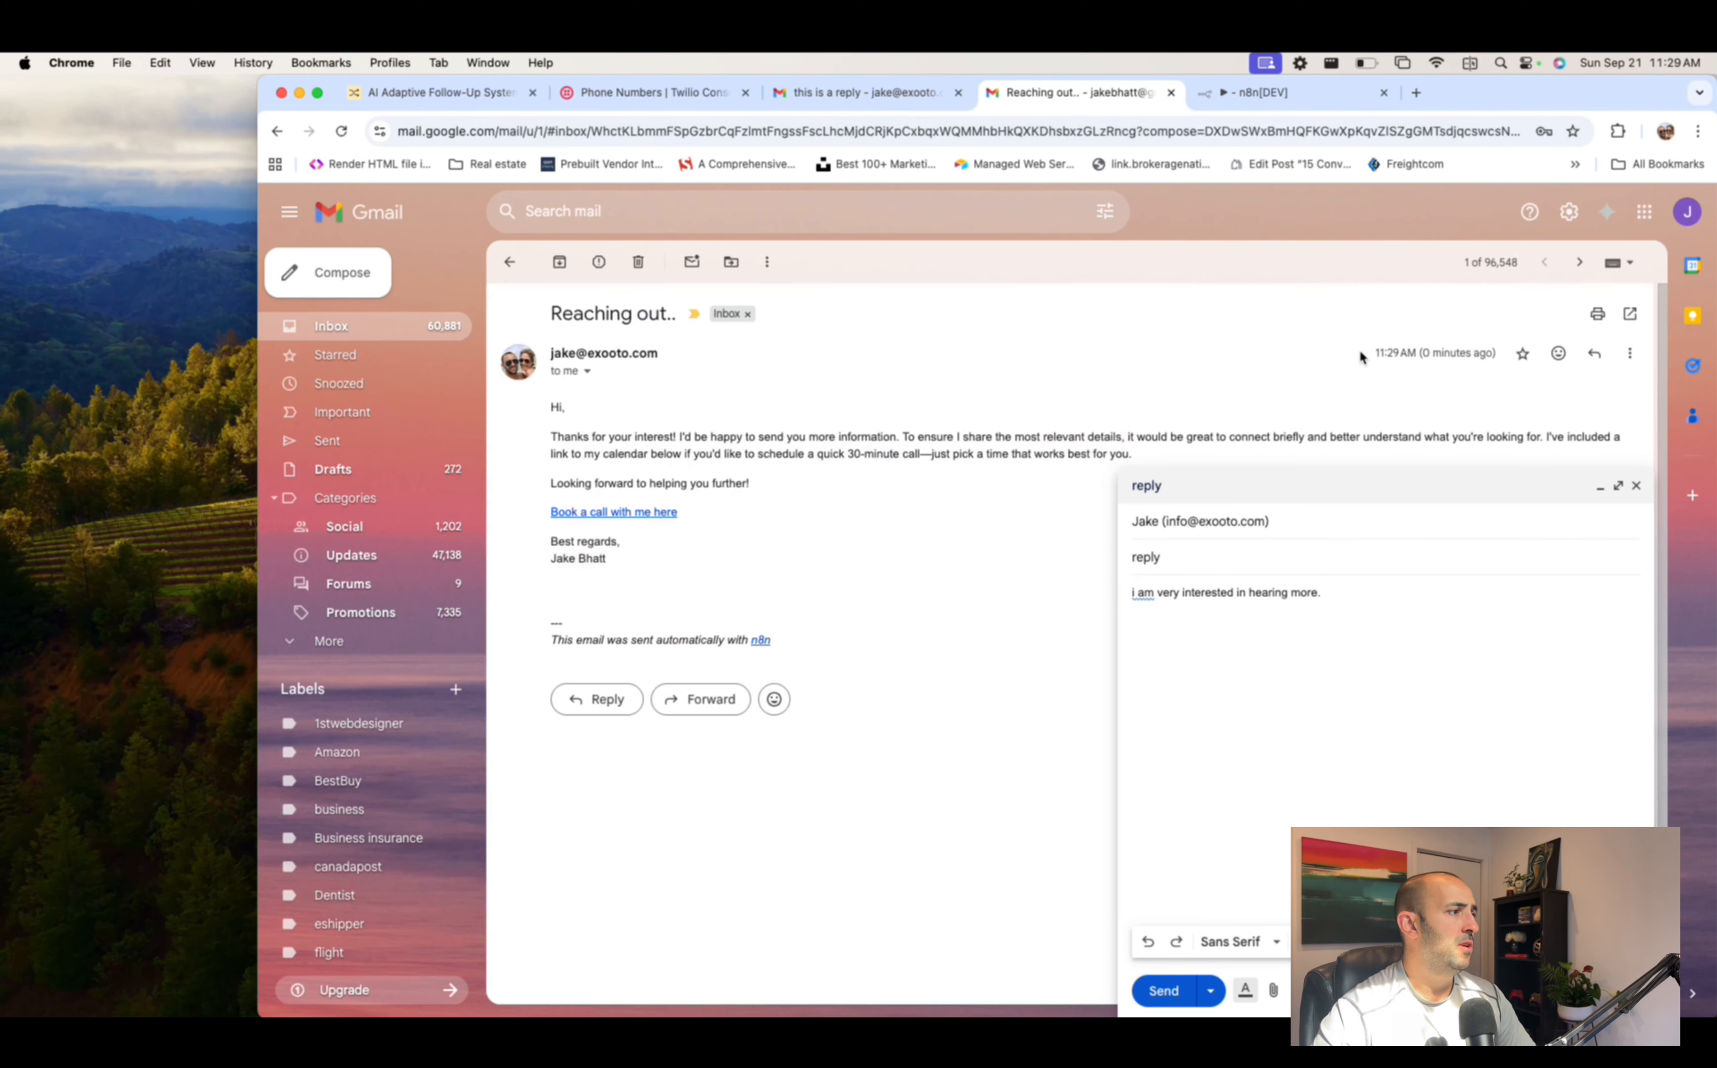
click(1600, 487)
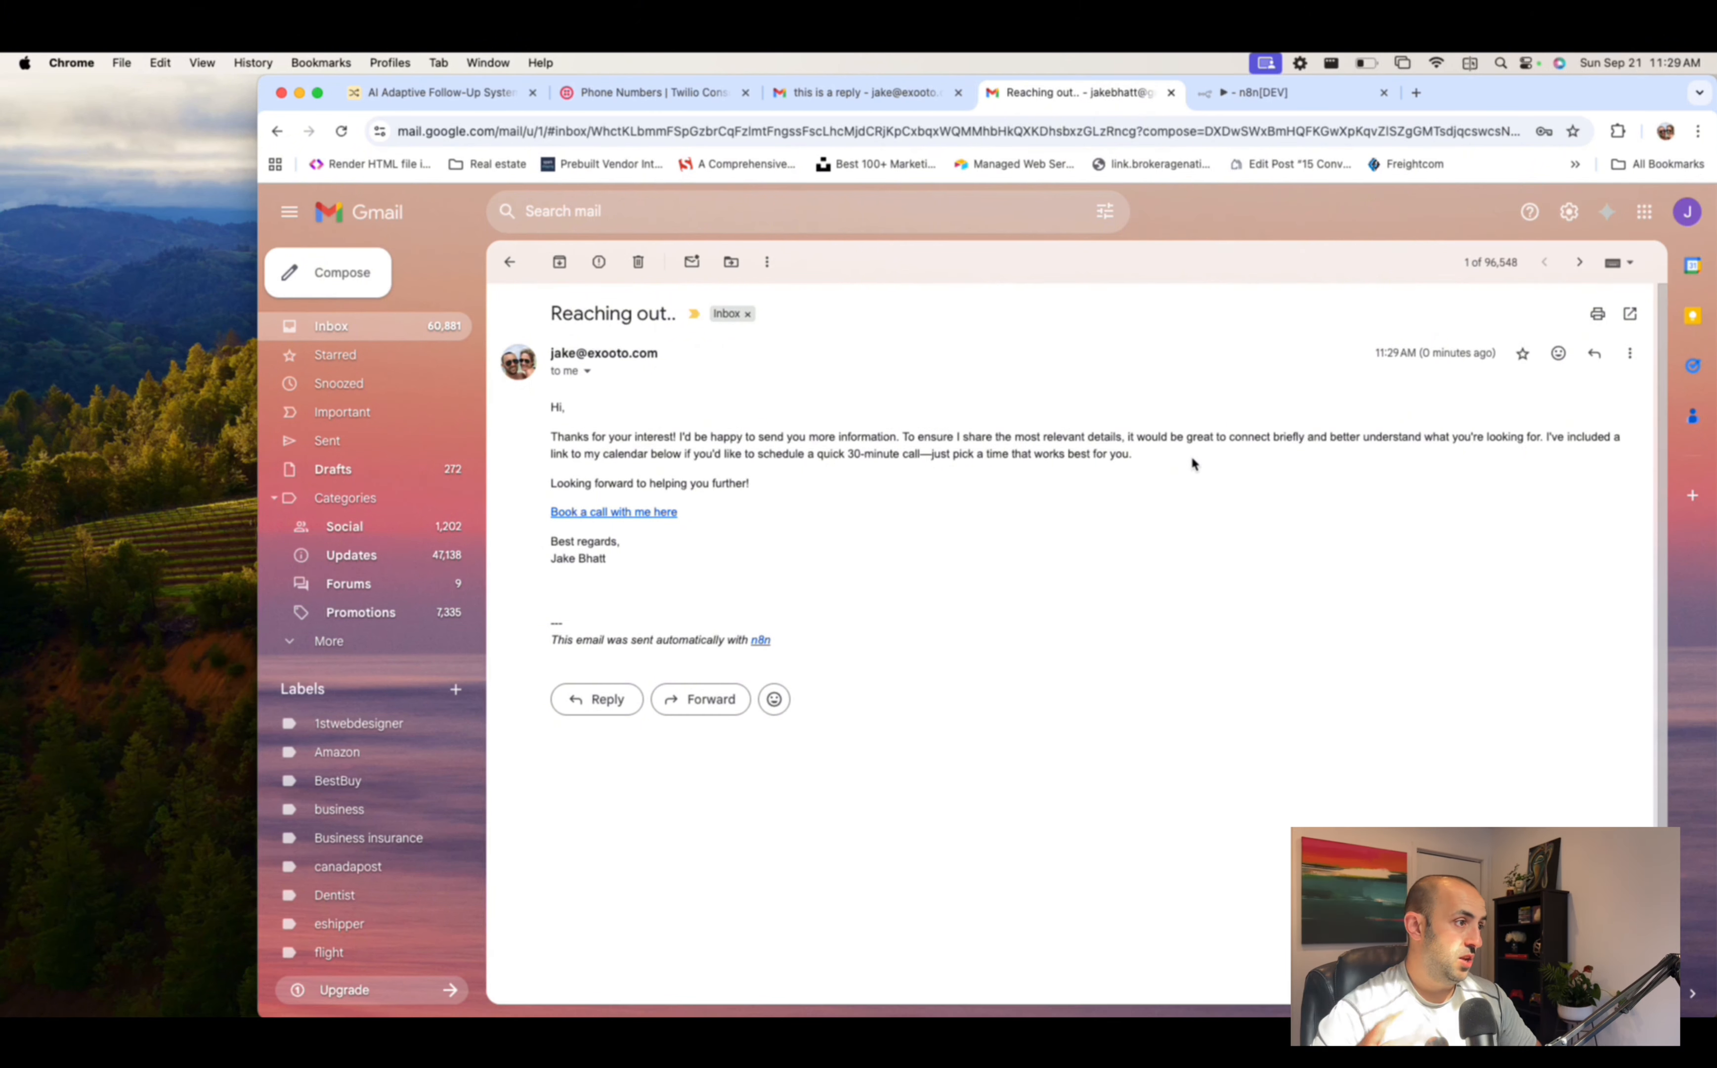
drag(1192, 460, 531, 435)
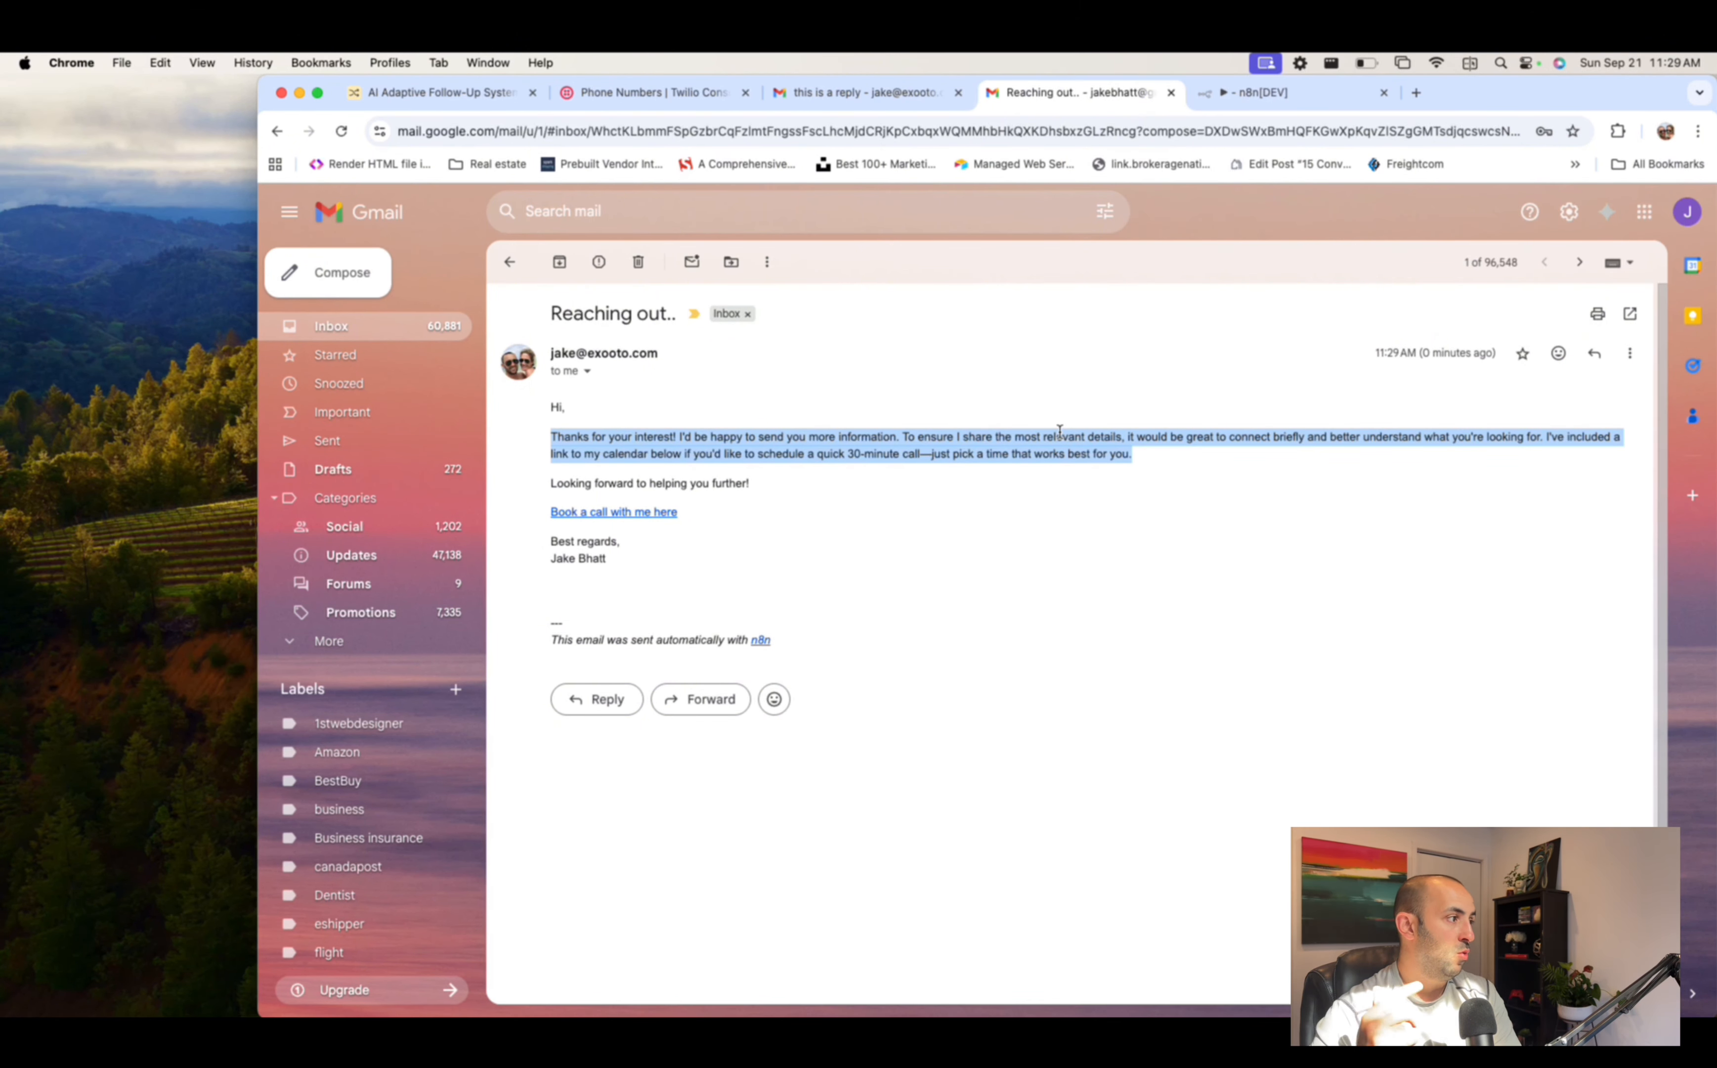
click(794, 519)
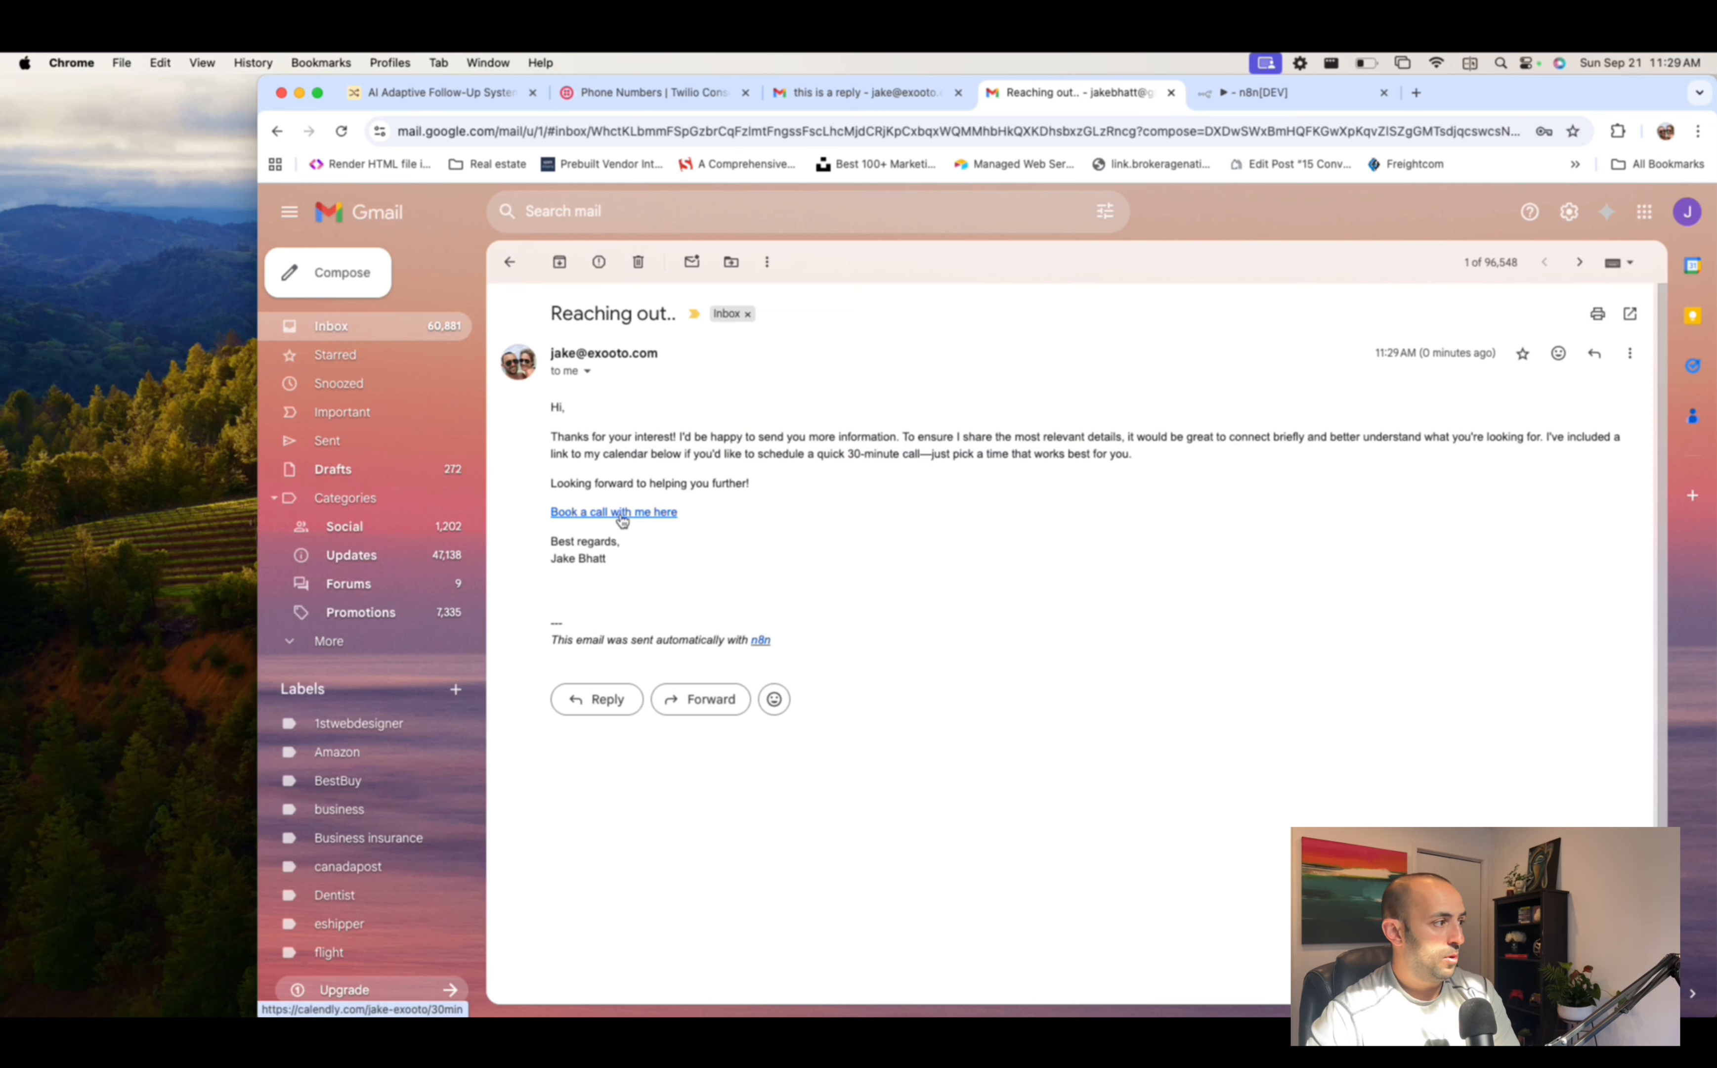
- Follow the booking link to Calendly's 30 Minute Meeting and view Thursday, September 25 slots
click(623, 519)
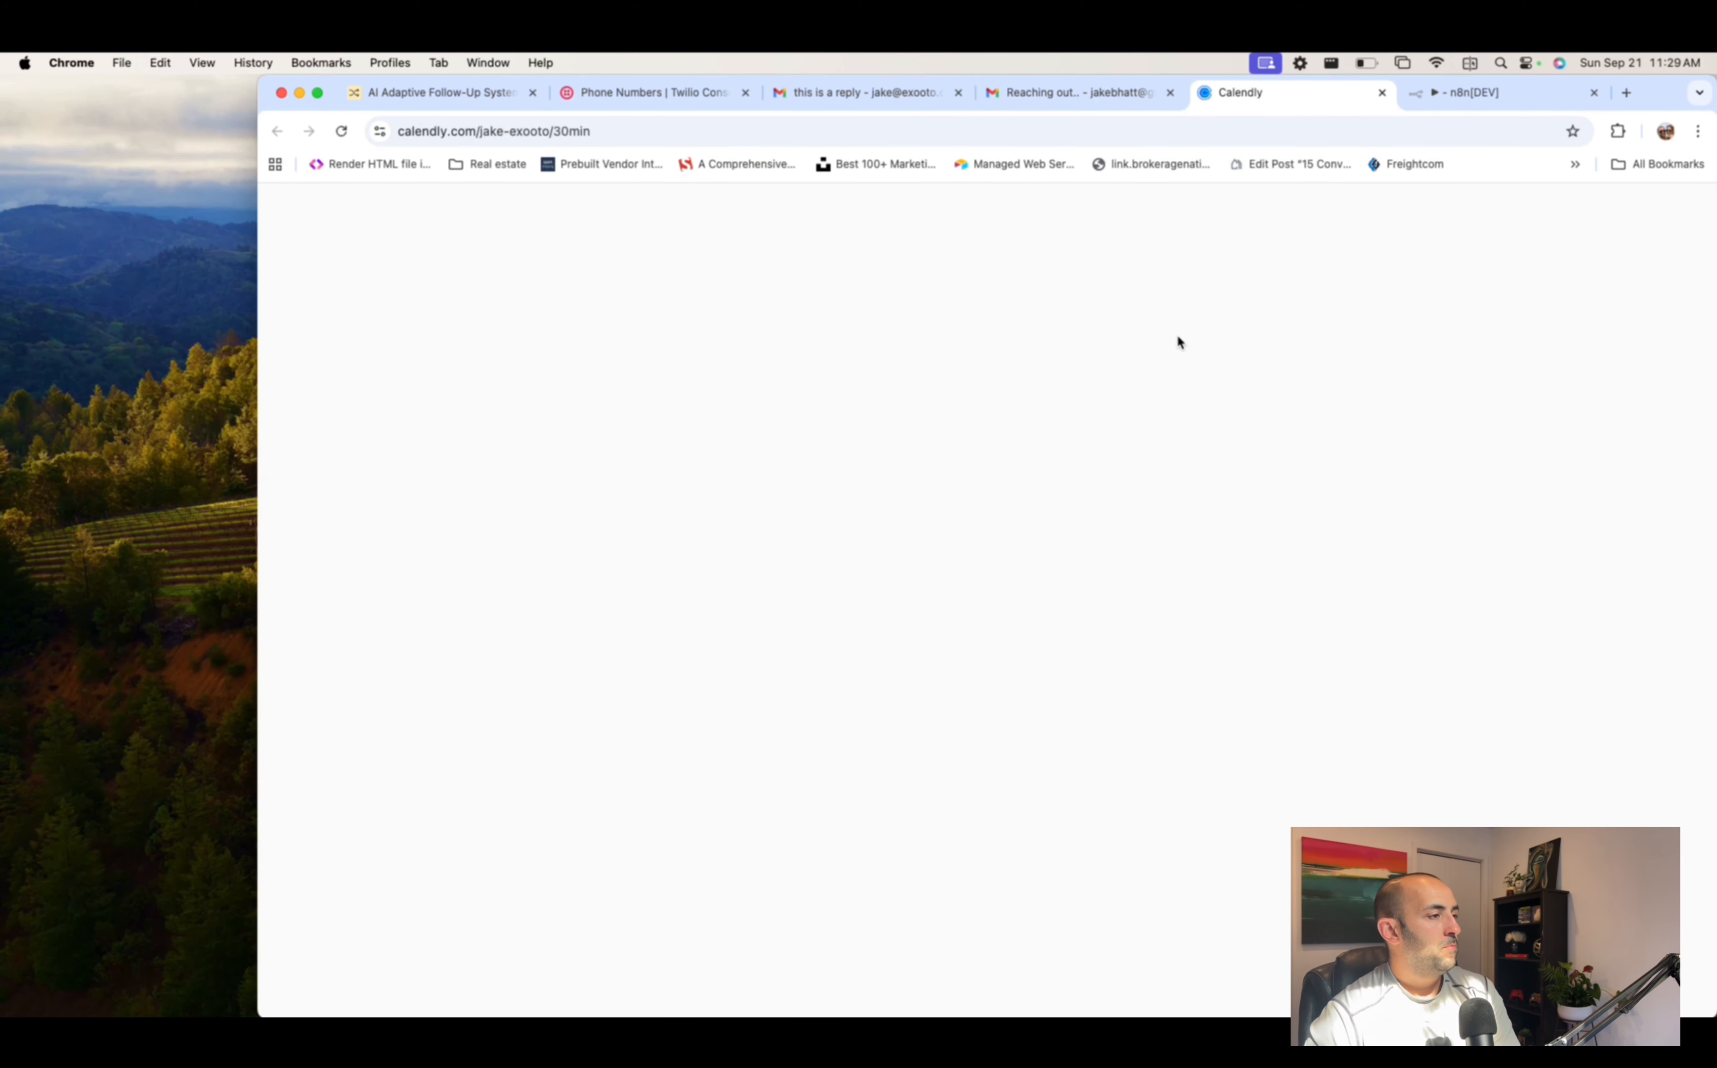
double_click(1651, 93)
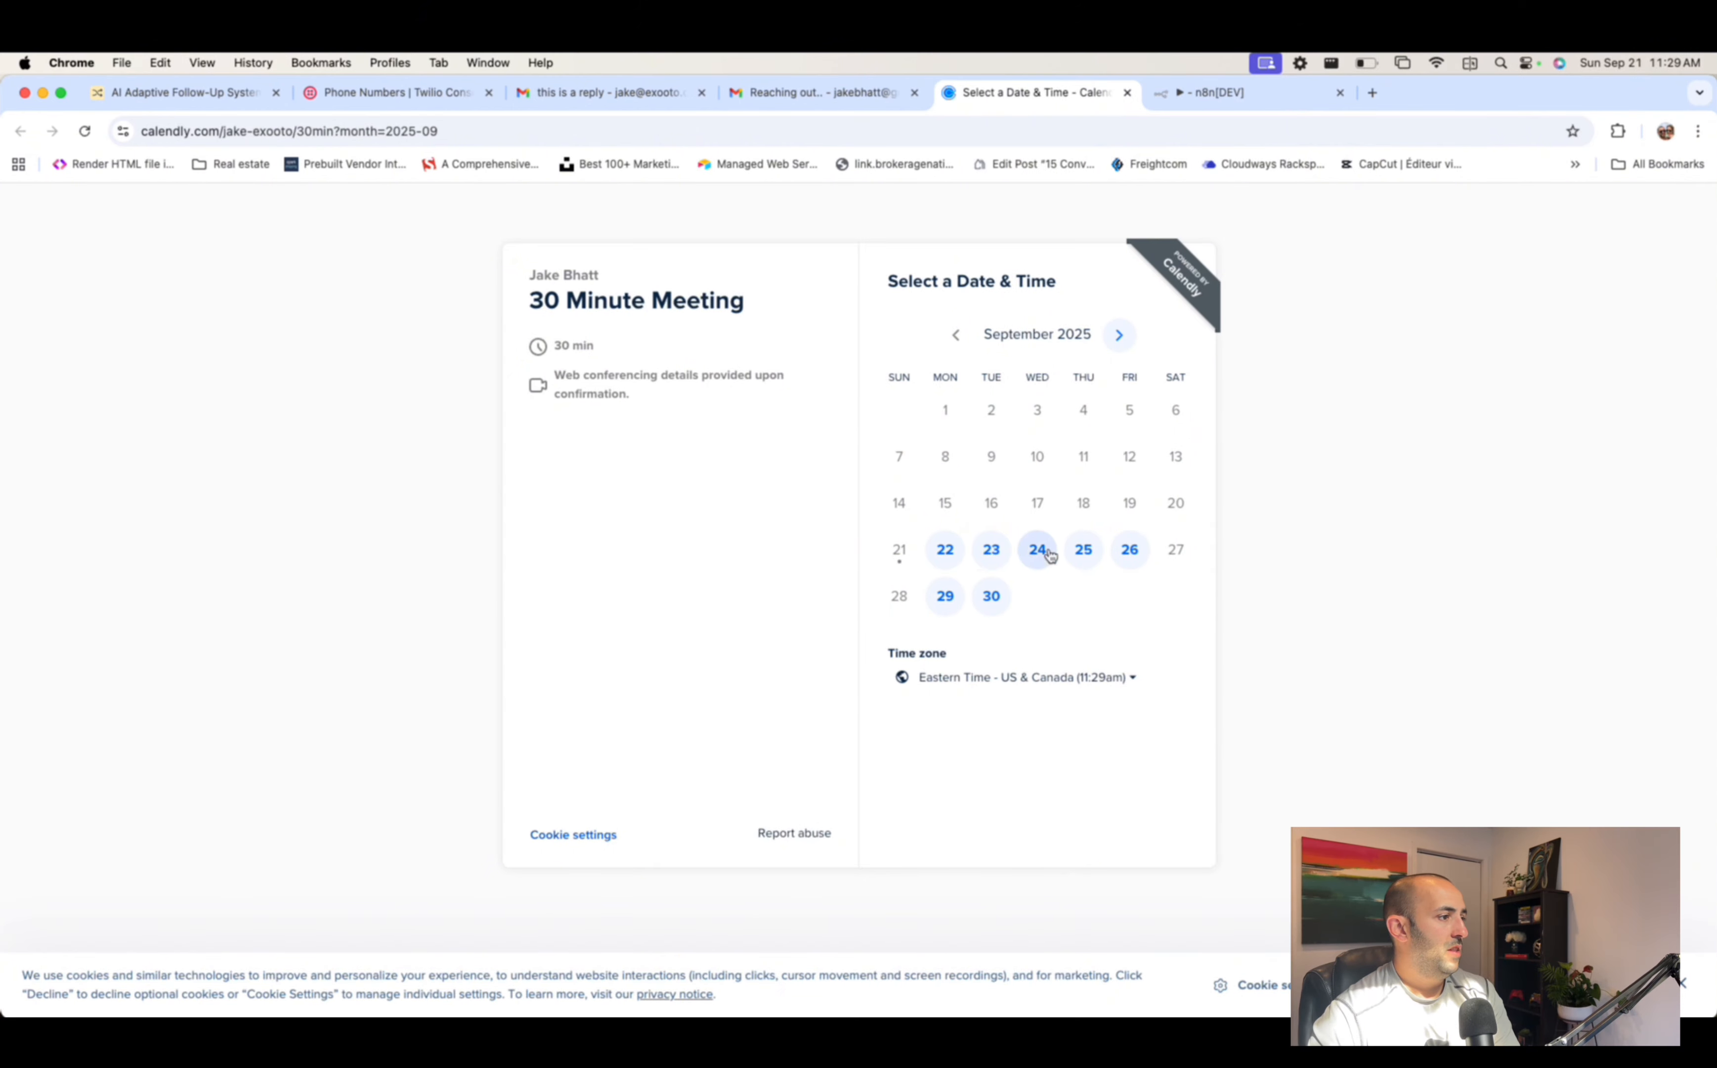
click(938, 549)
click(942, 565)
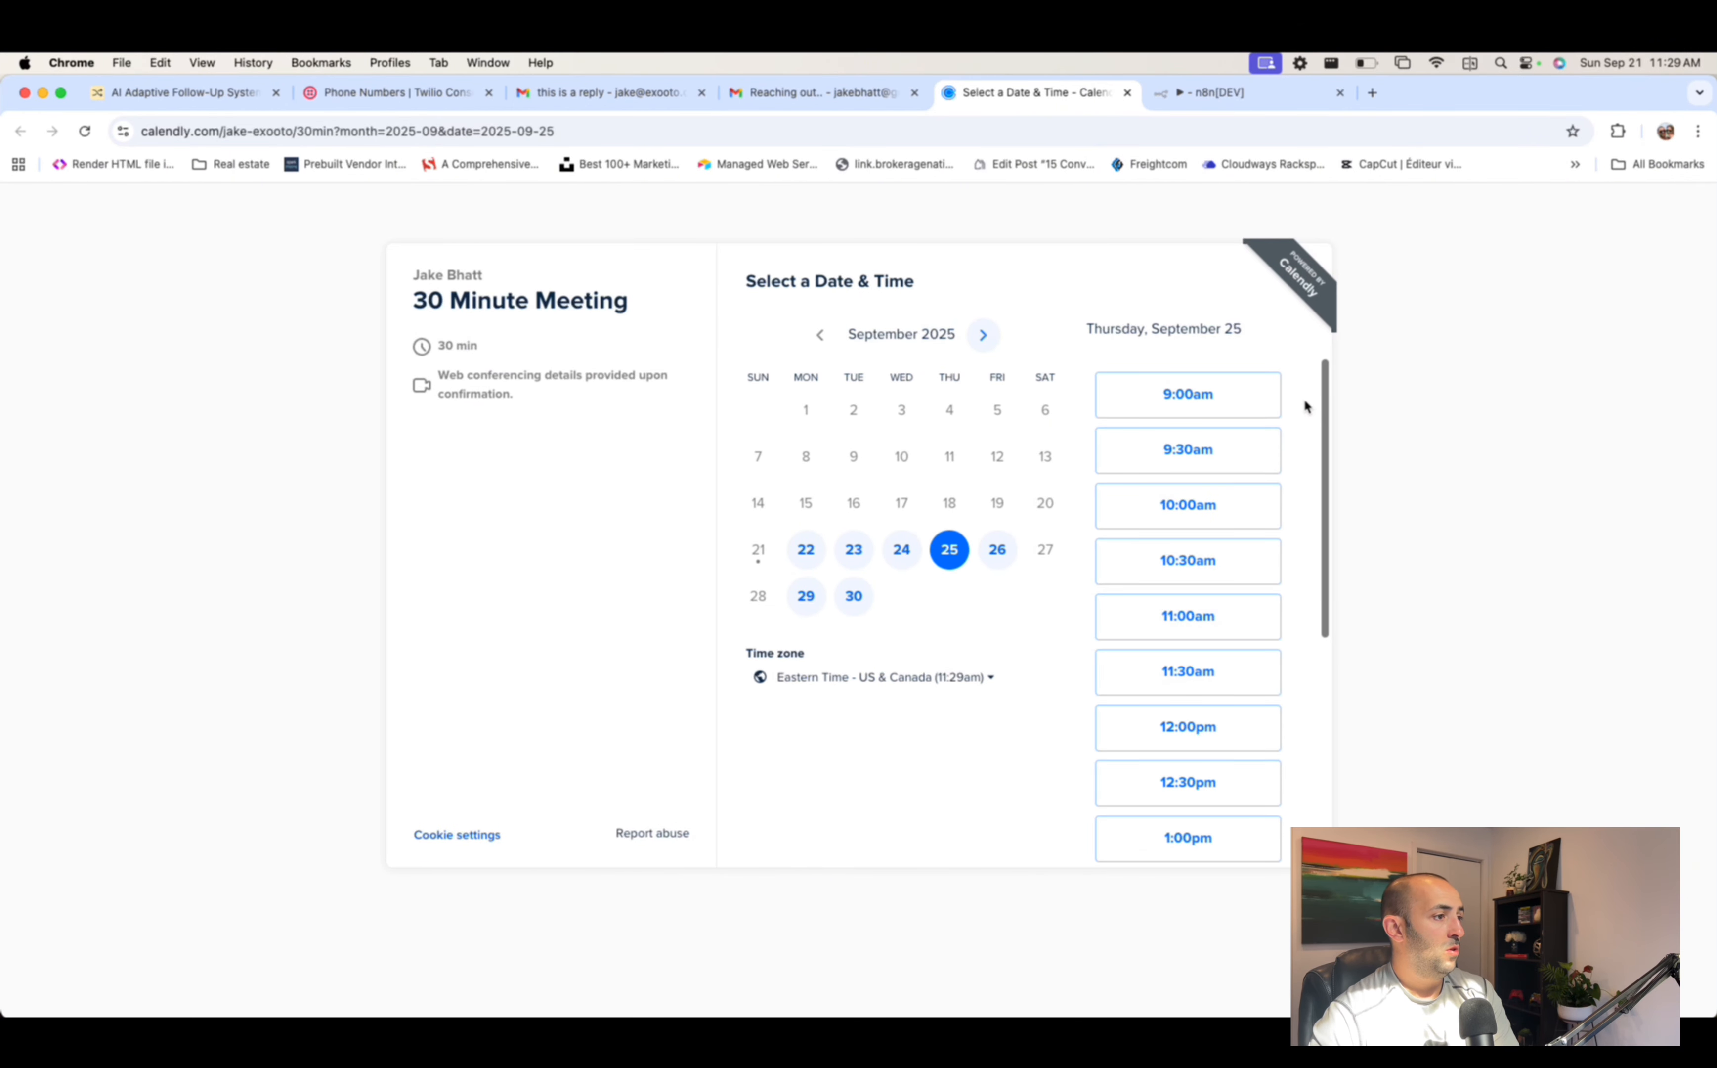
- Return to n8n and pan the canvas to view the full six-node chain
click(841, 92)
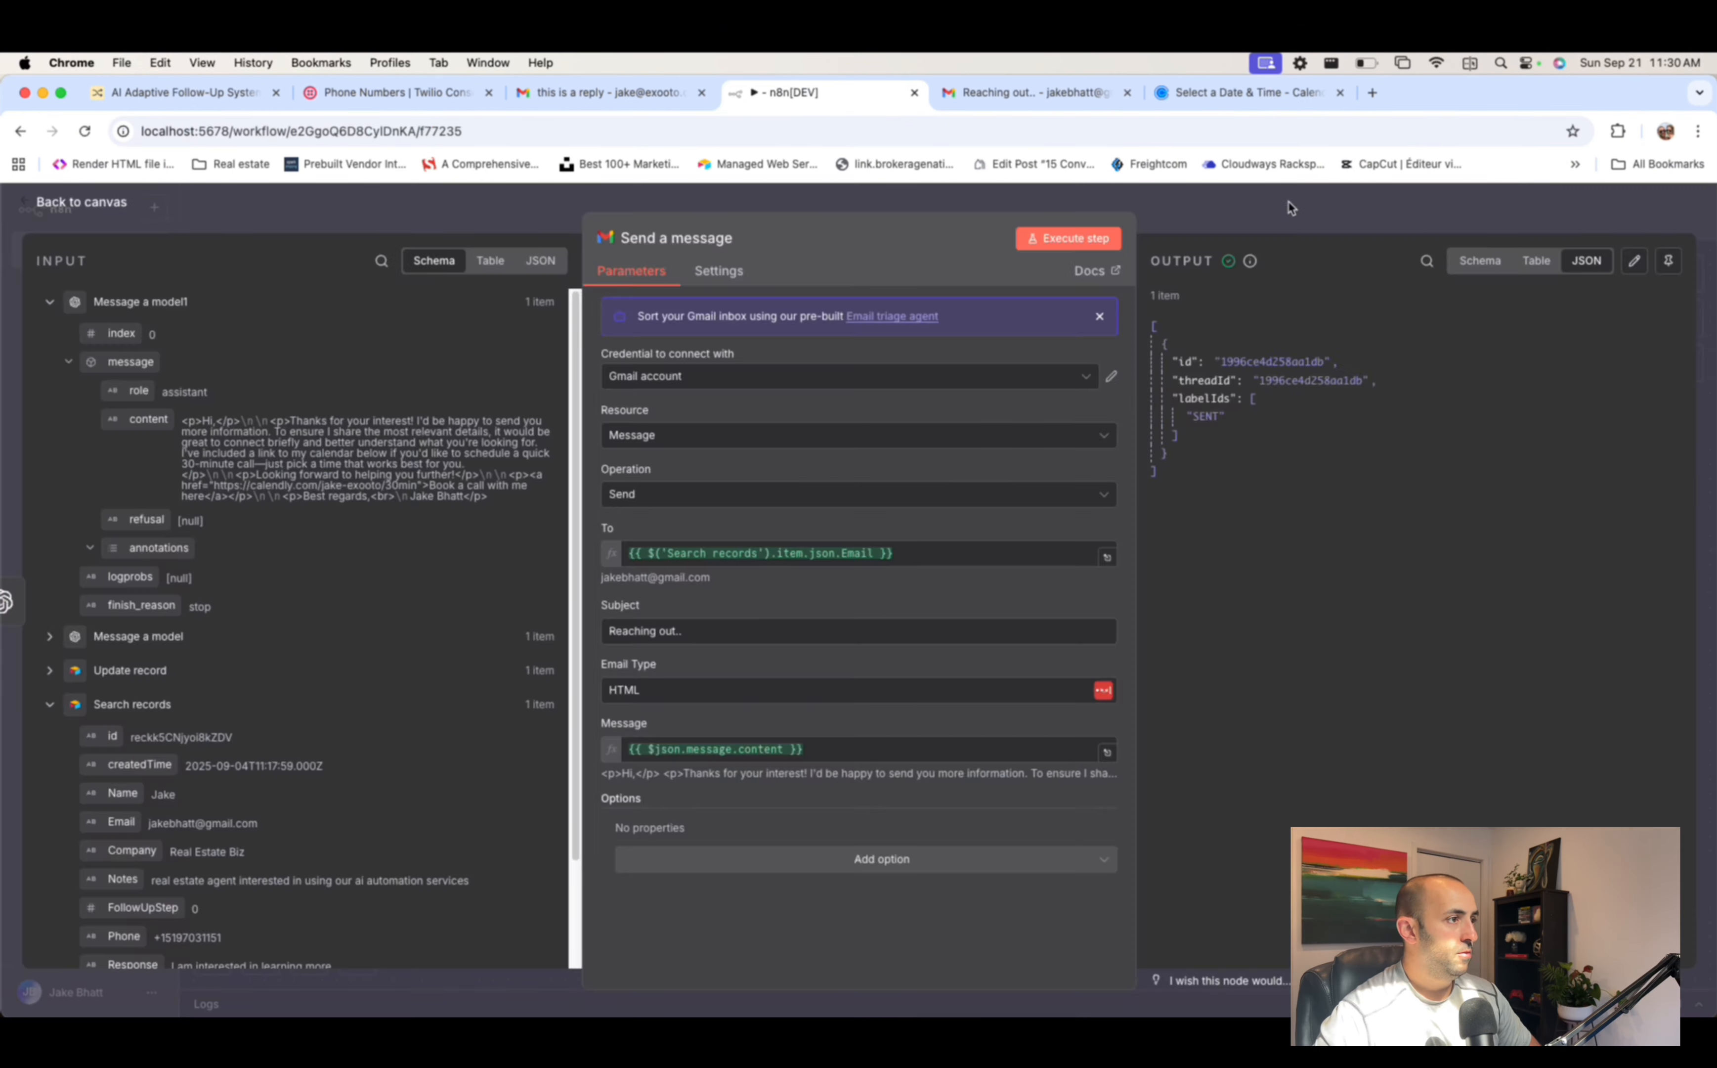
key(Escape)
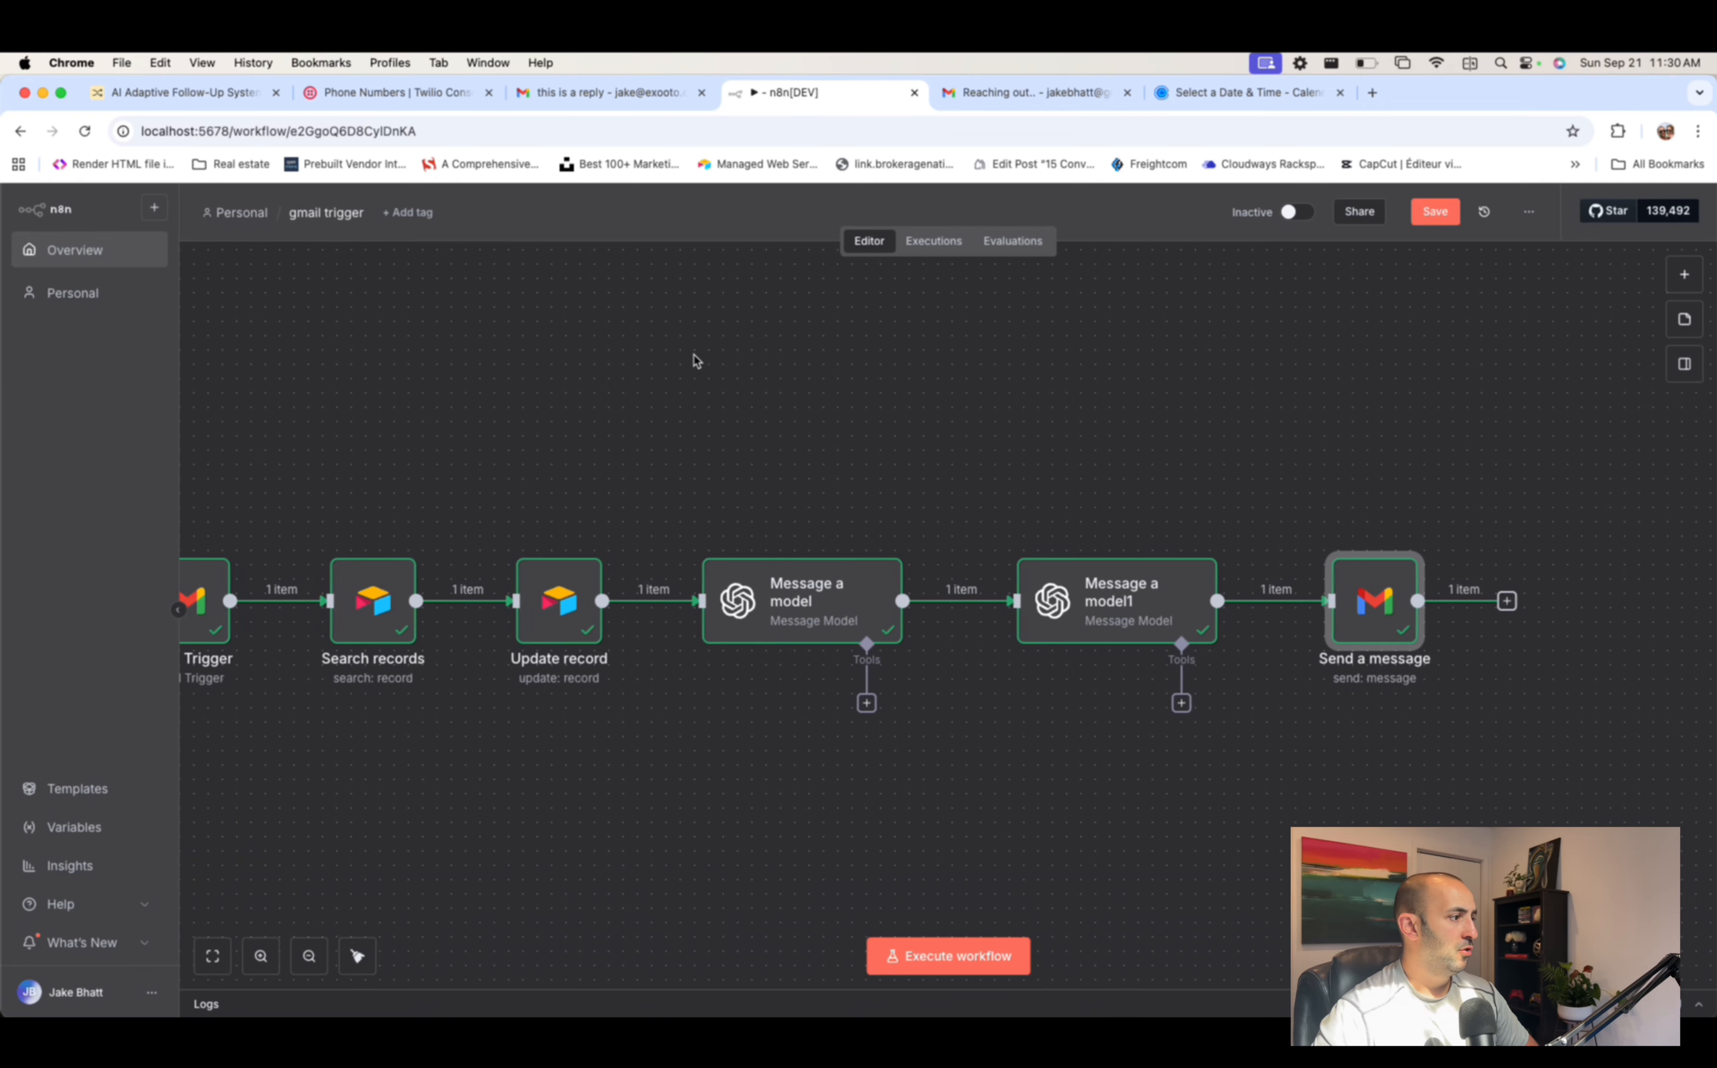
scroll(862, 402, down, 1)
scroll(867, 402, left, 1)
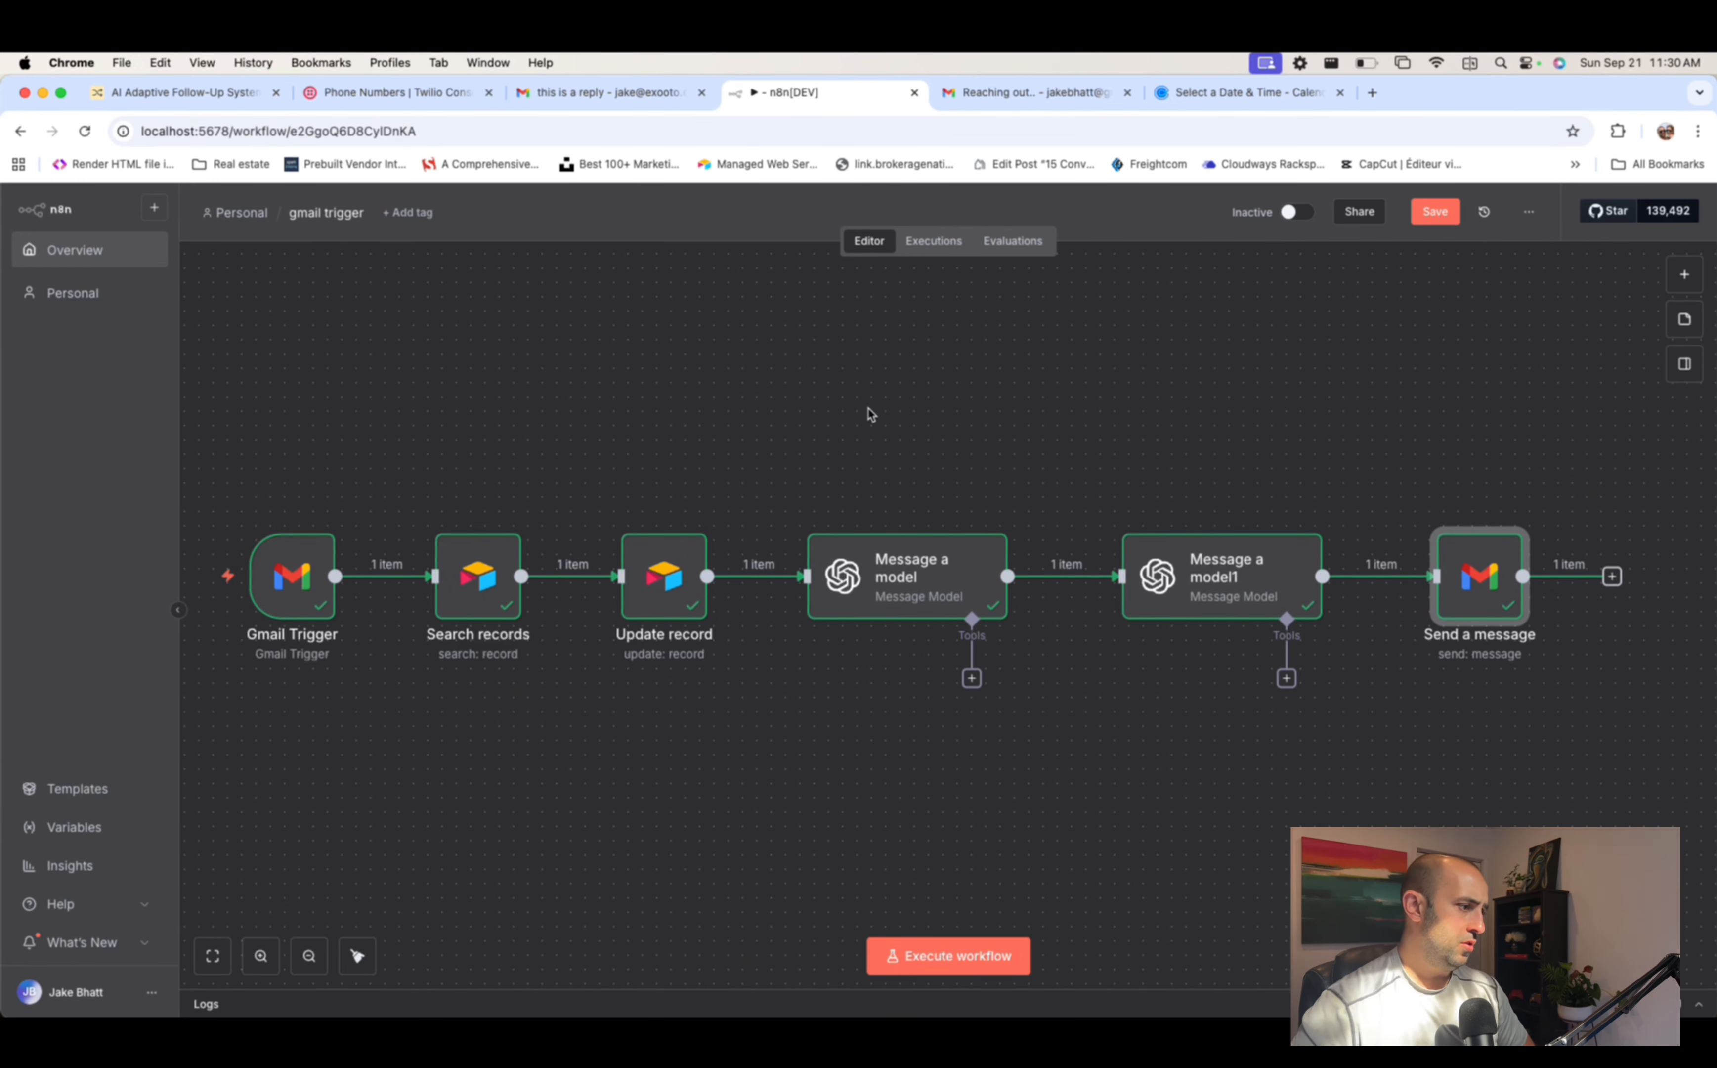
scroll(918, 413, down, 1)
scroll(947, 412, left, 1)
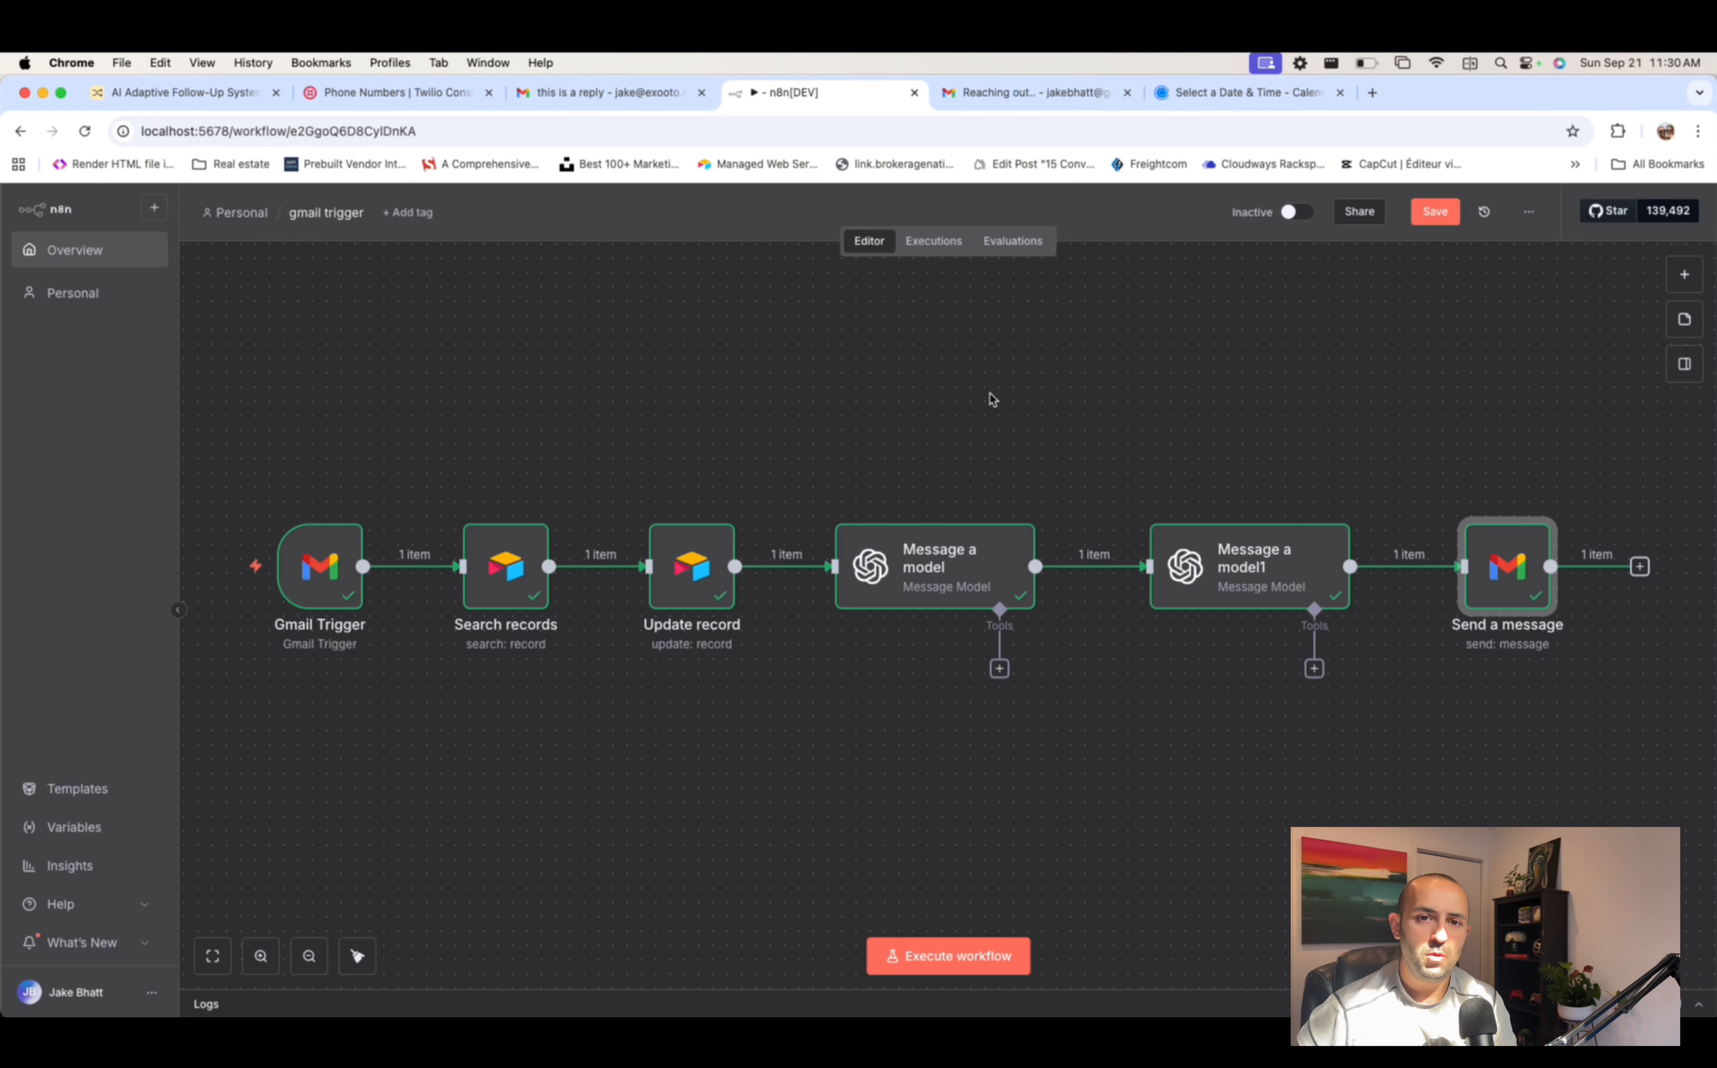
- Save the gmail trigger workflow, open My workflow 3, and switch to Airtable's Leads 2 table
click(70, 254)
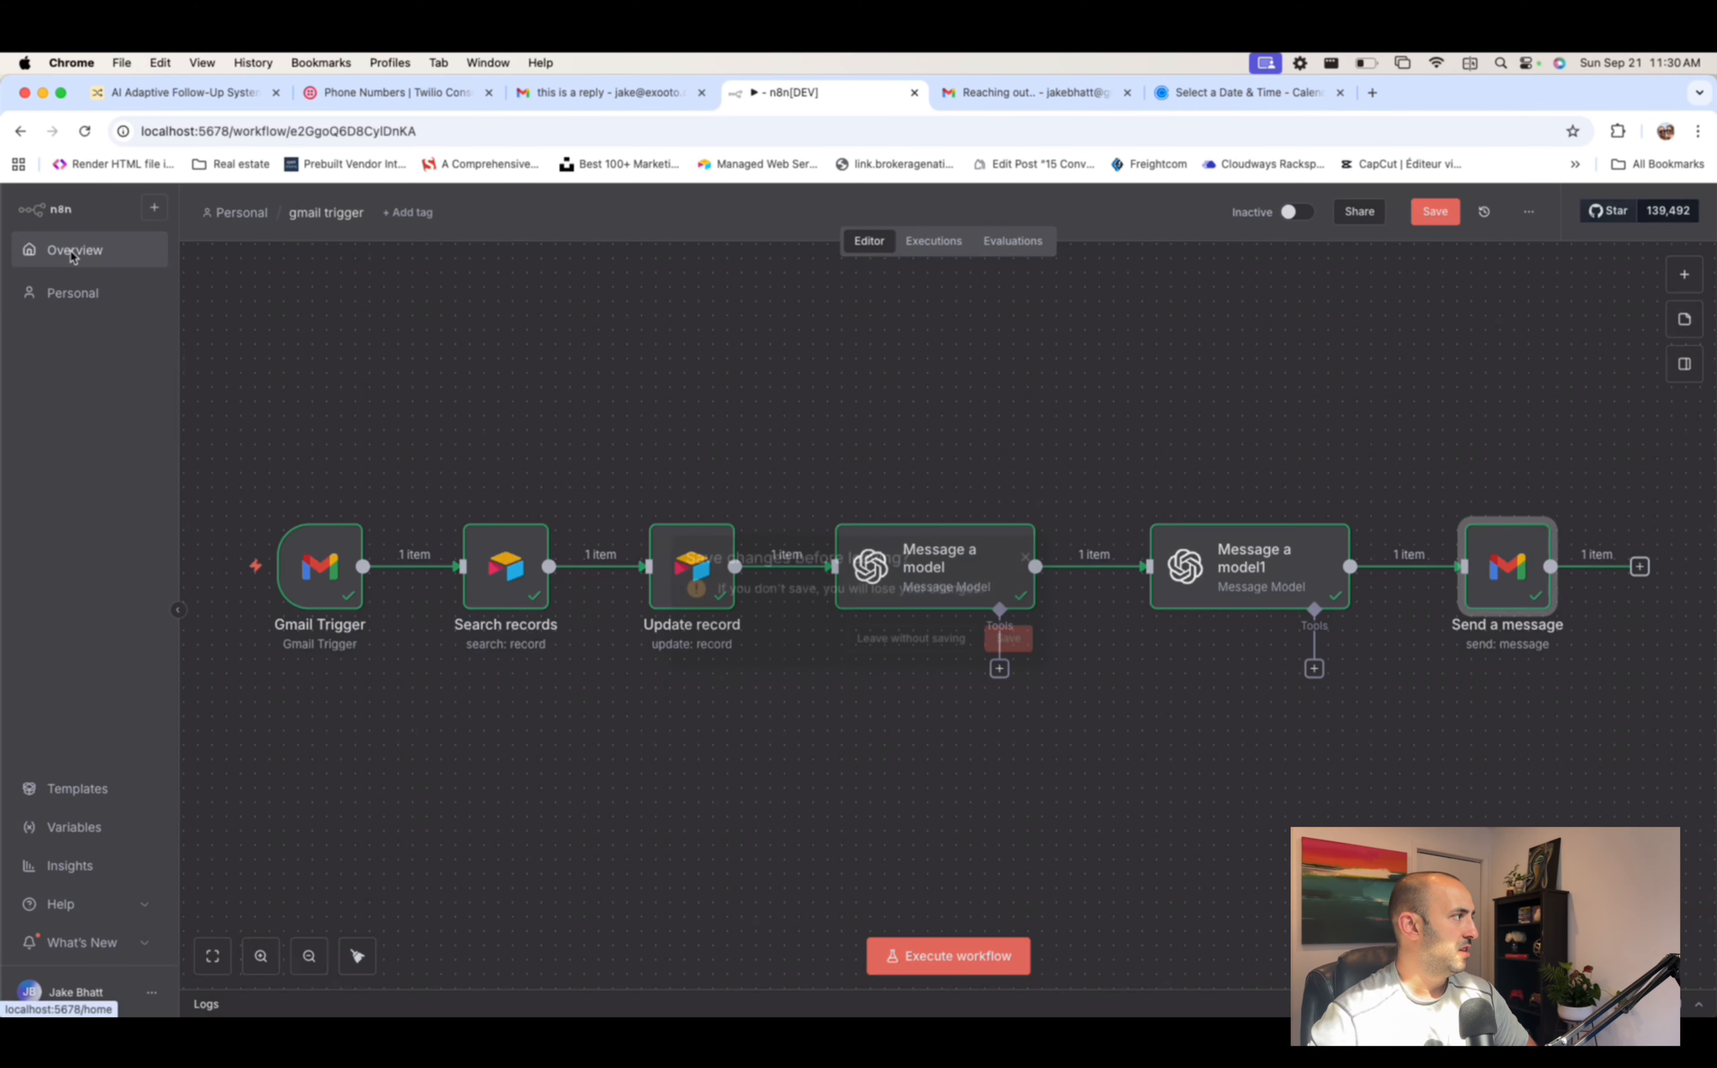
click(1009, 637)
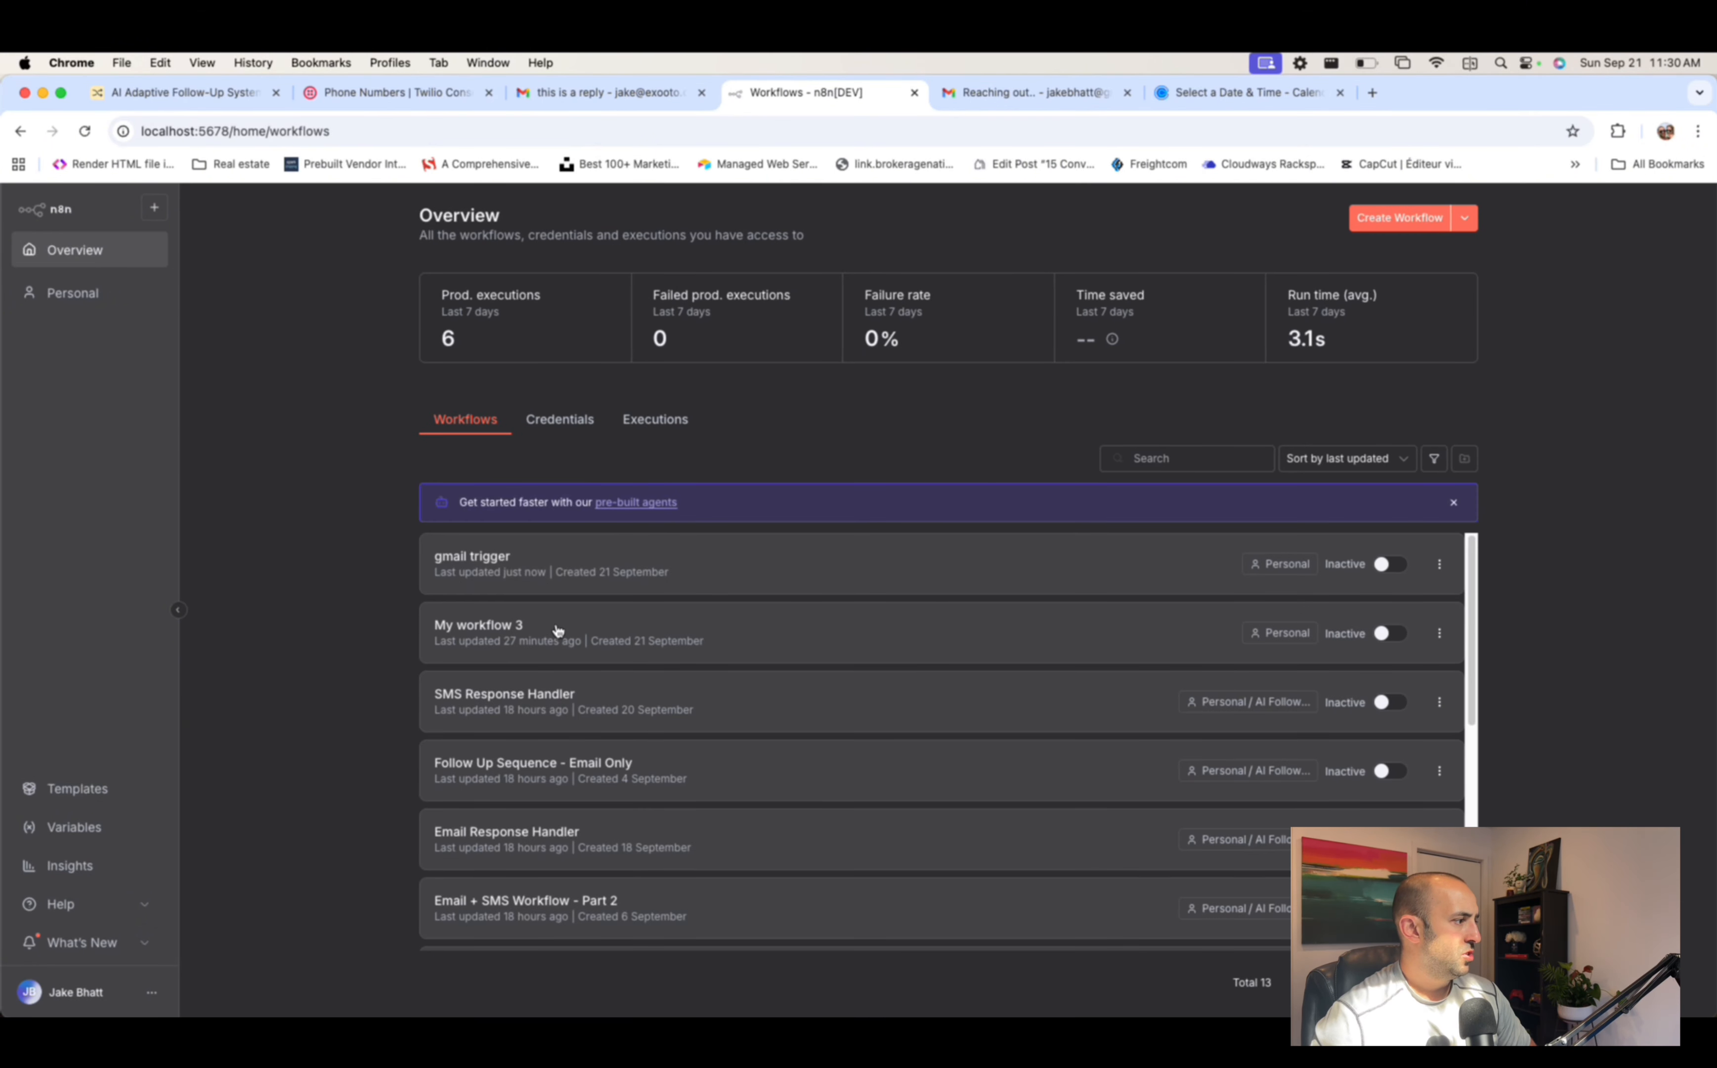
click(557, 632)
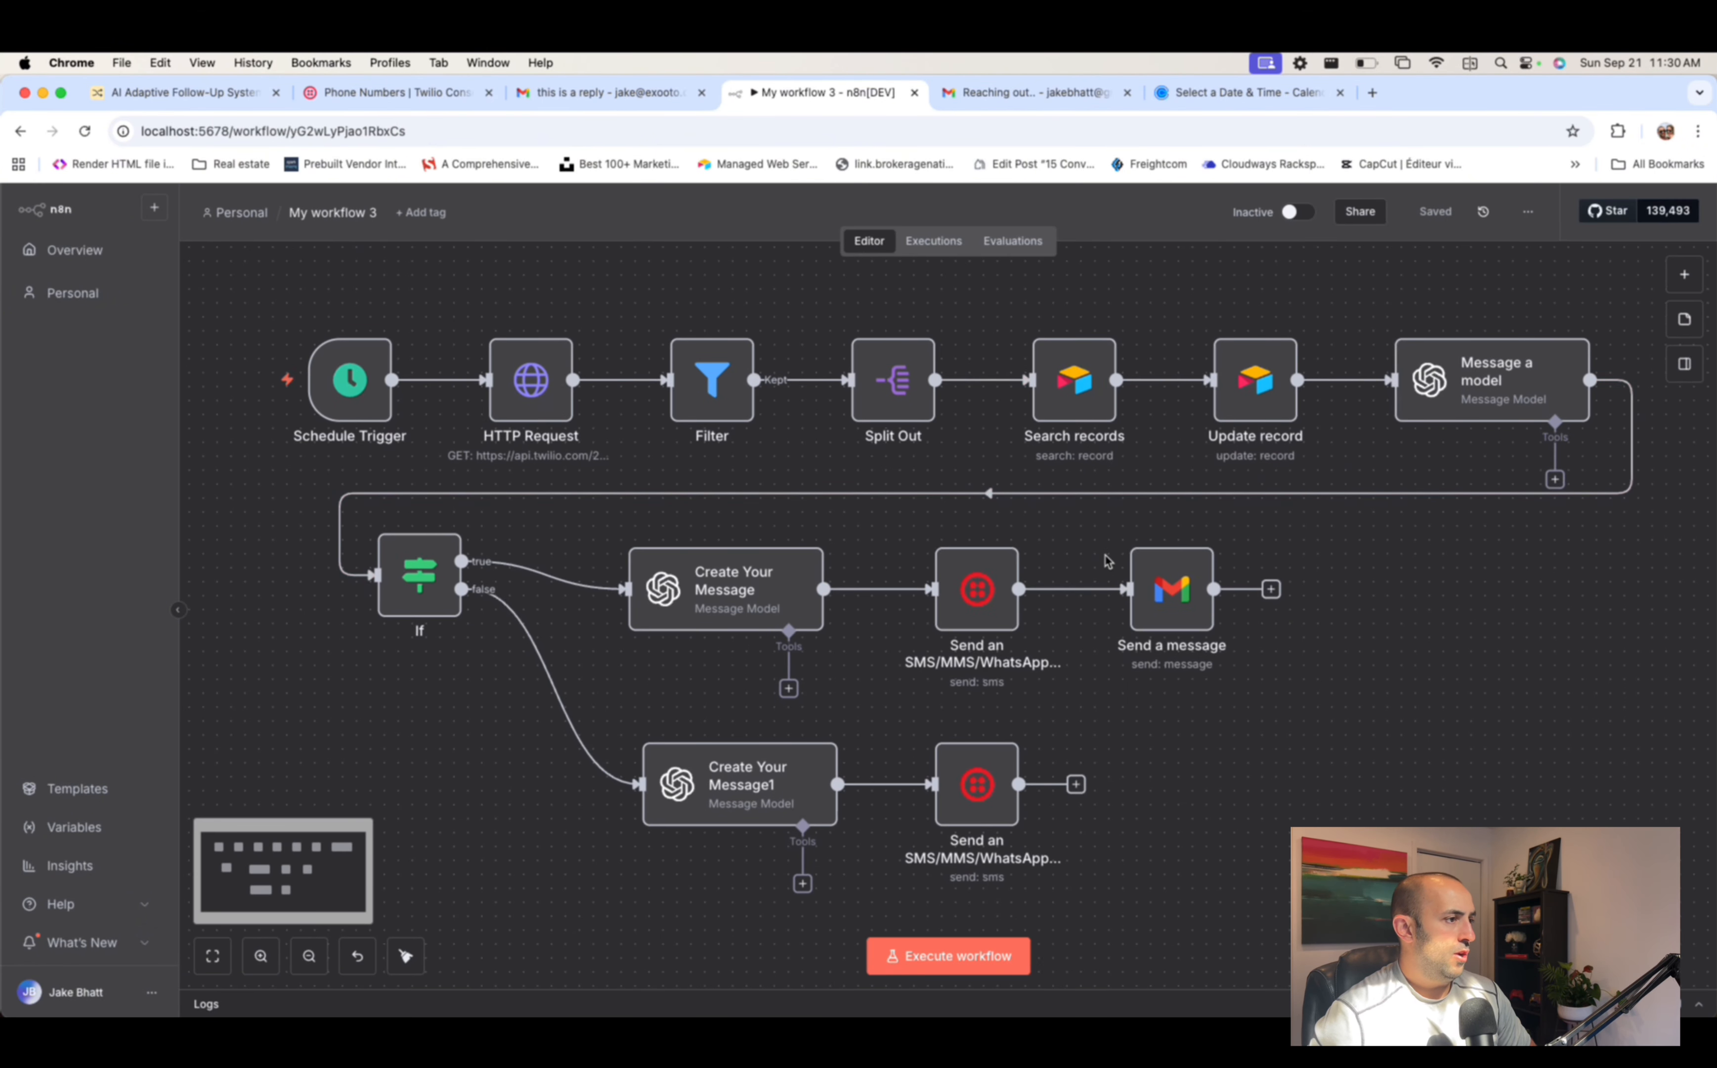
scroll(1107, 560, down, 2)
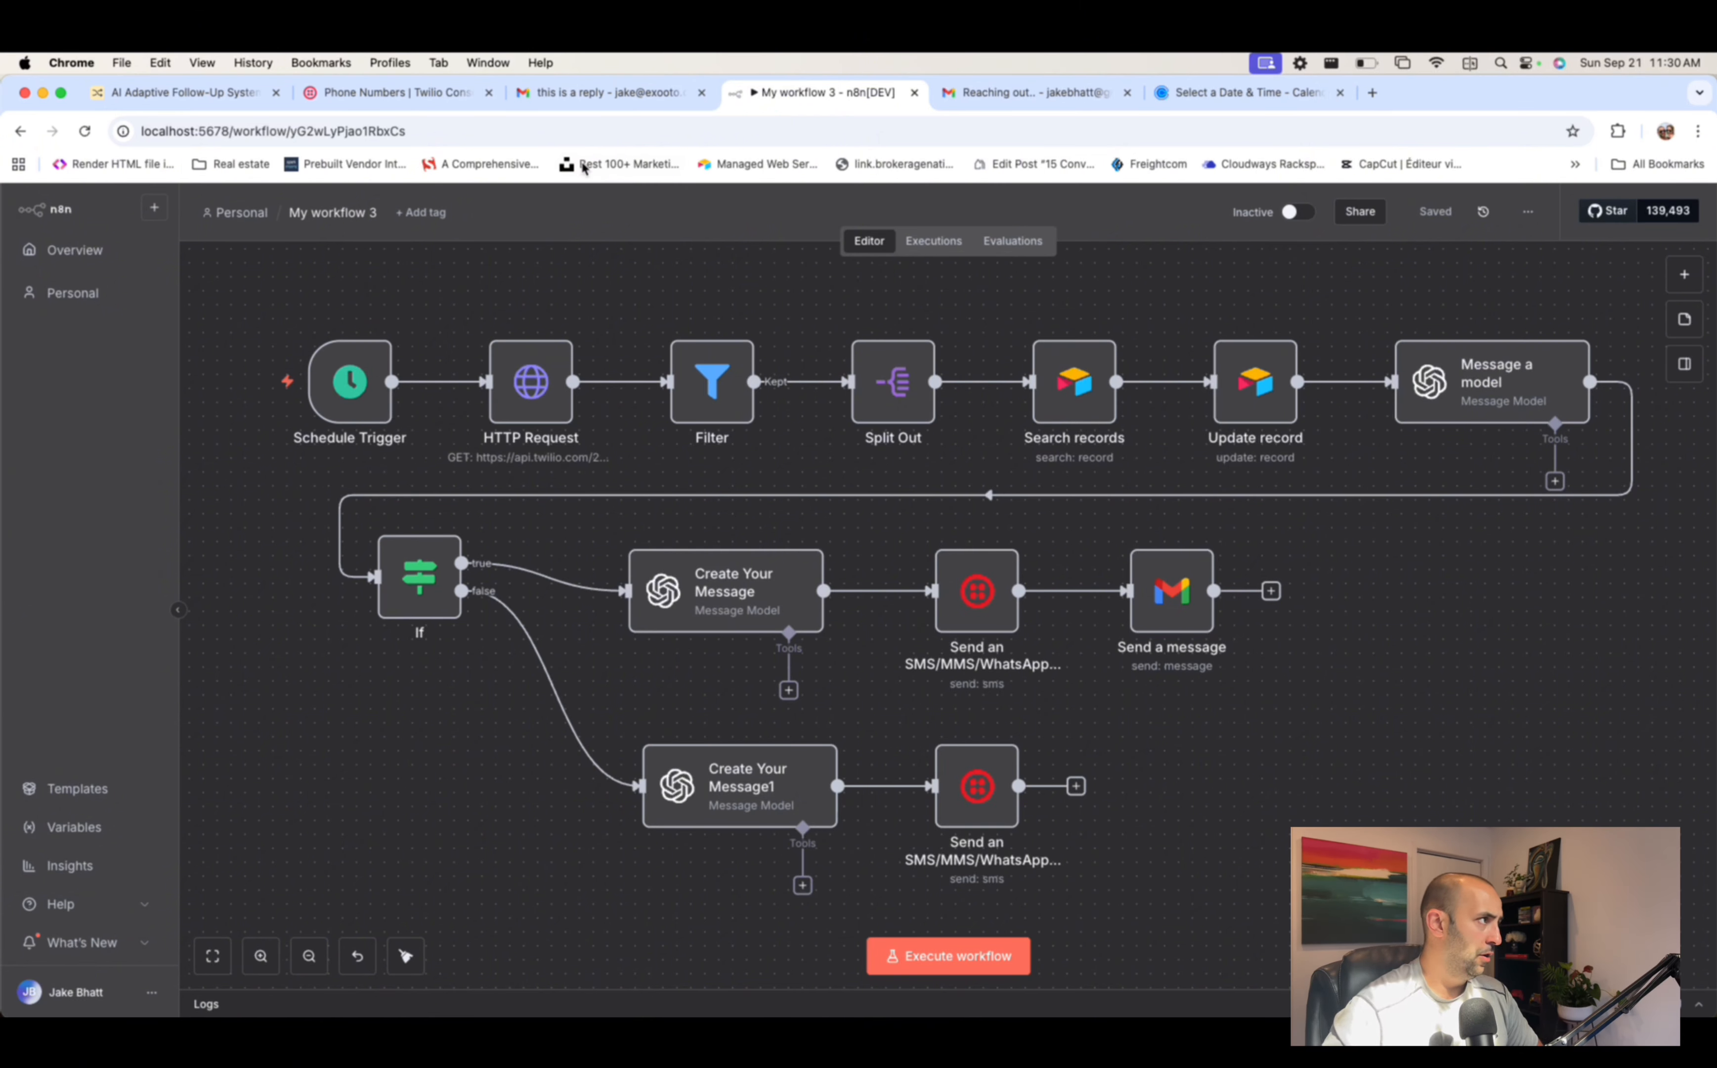
click(141, 93)
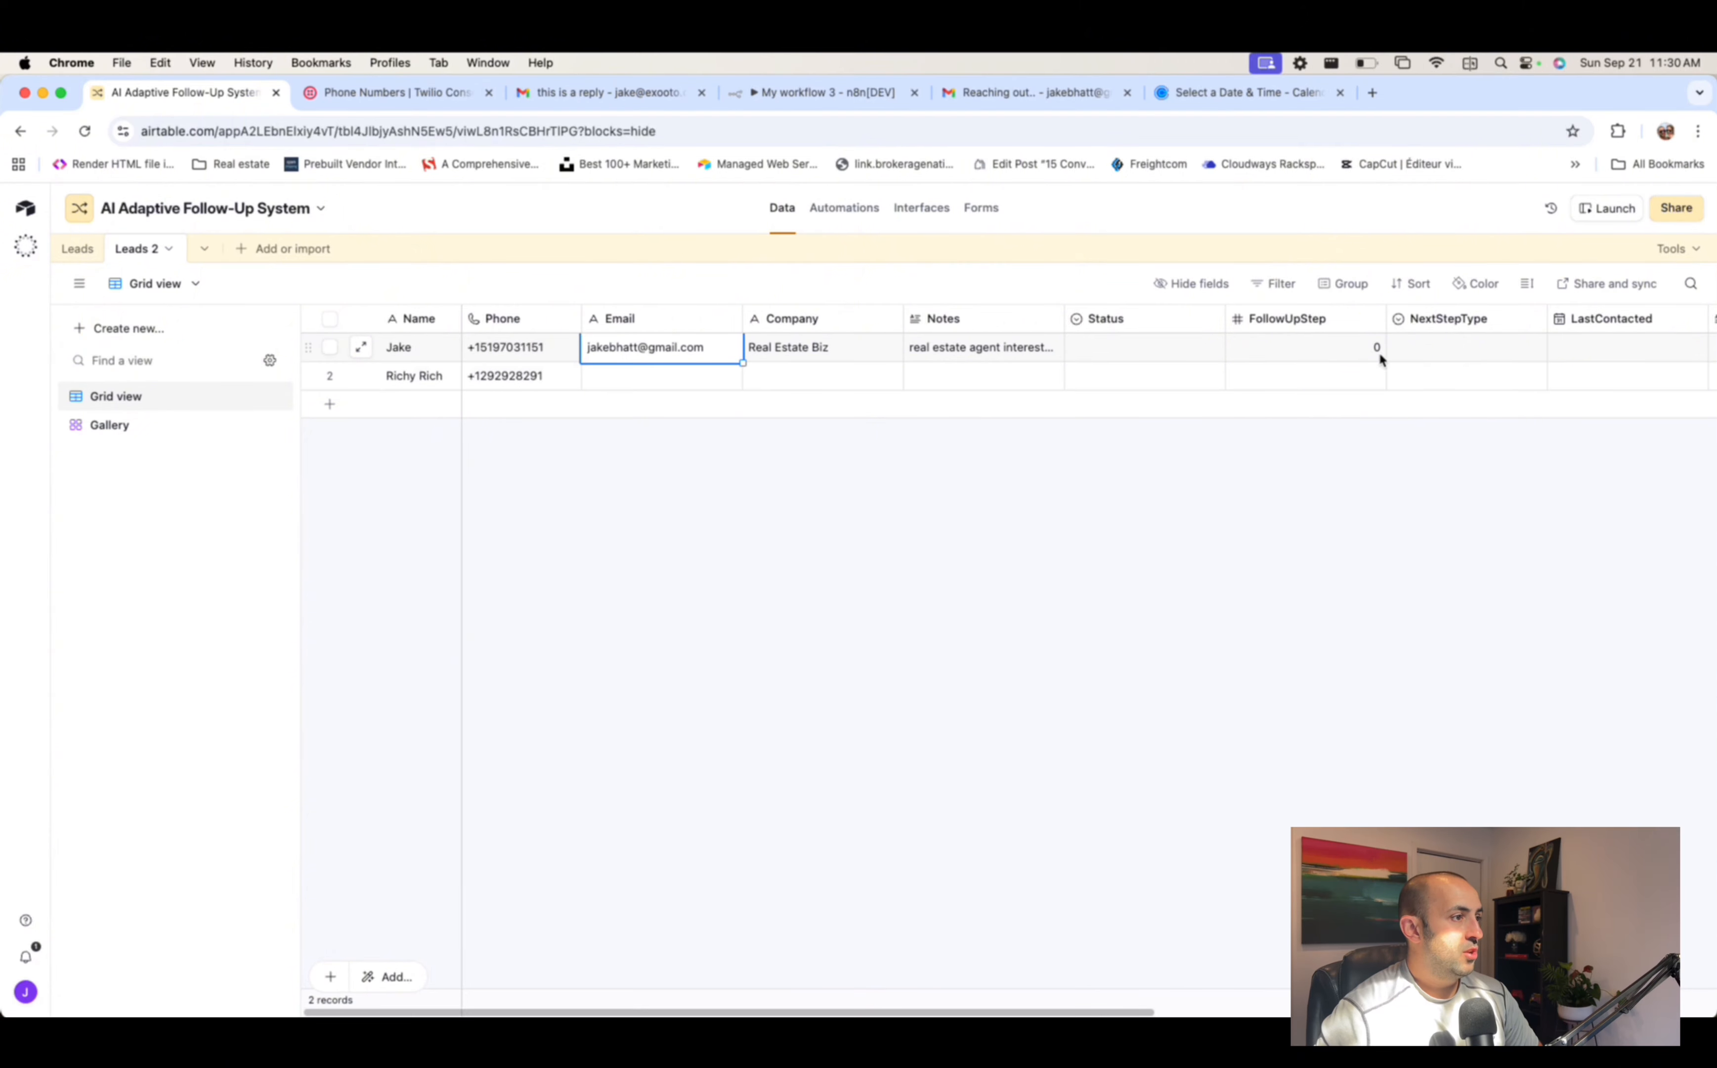
- Confirm row 1's FollowUpStep is 0 and view Last Message, then return to My workflow 3
click(1356, 348)
scroll(1469, 396, right, 2)
scroll(1467, 402, right, 2)
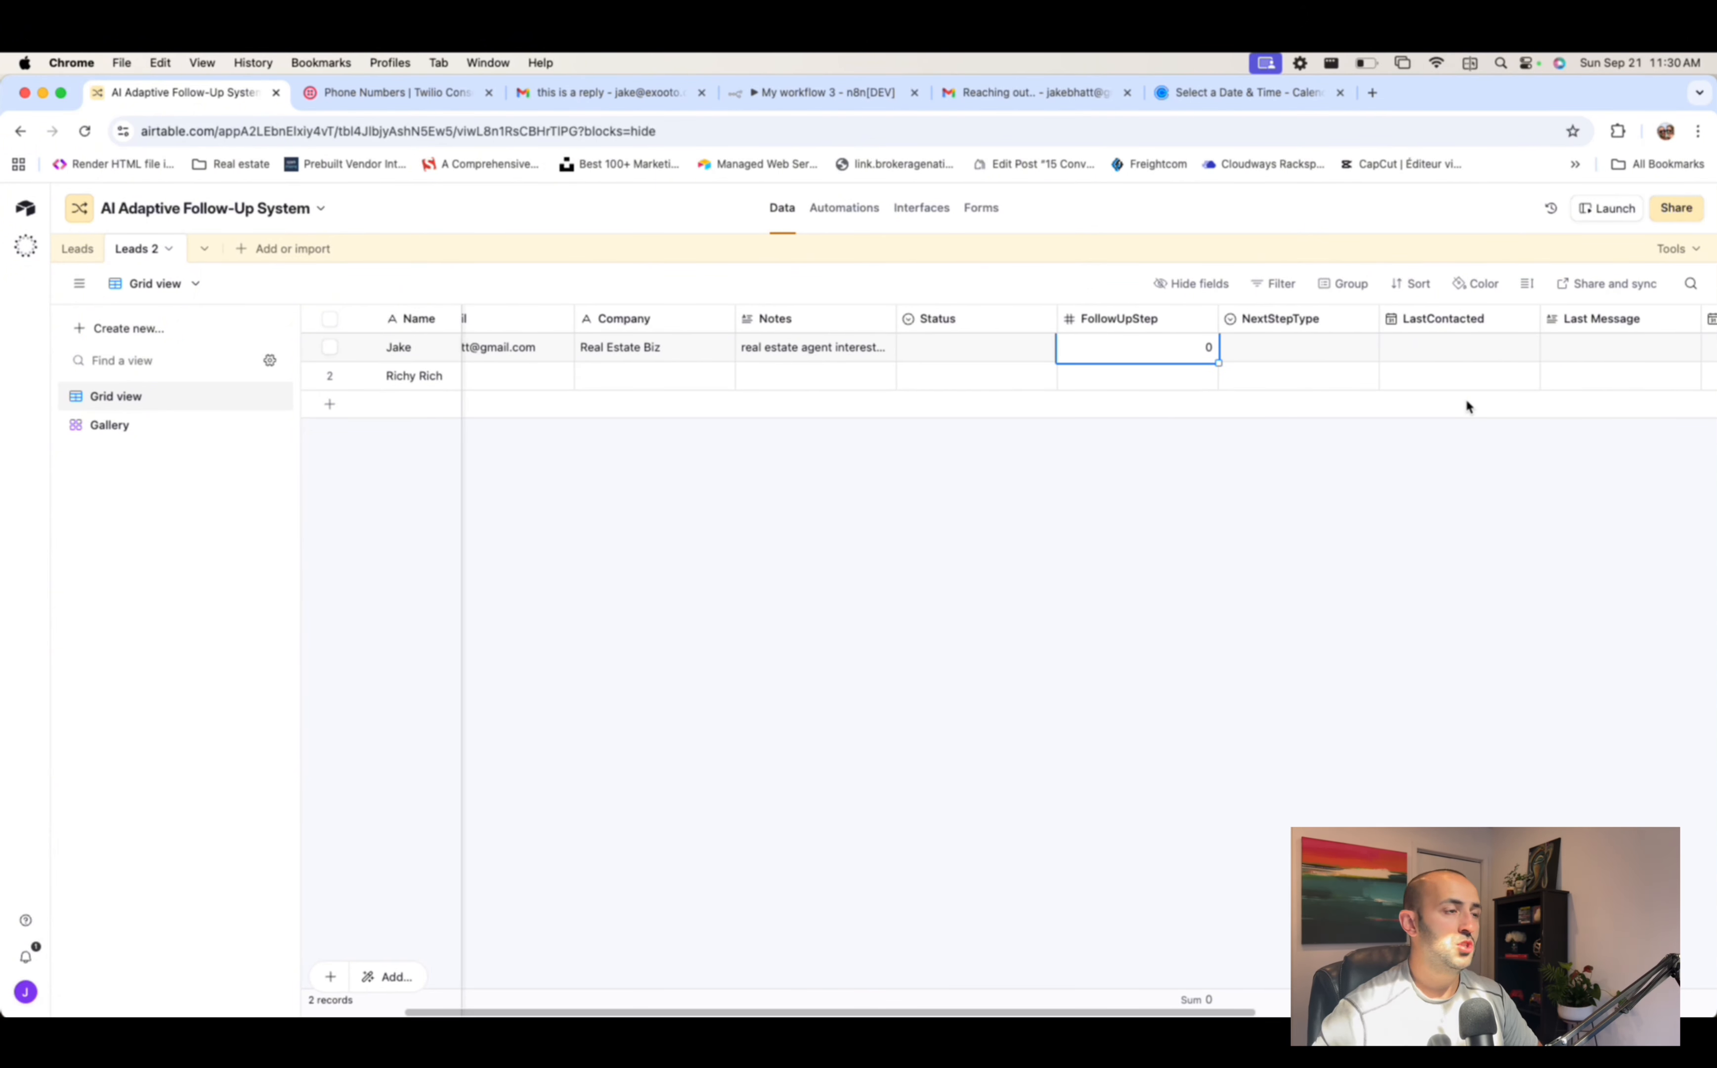
click(900, 97)
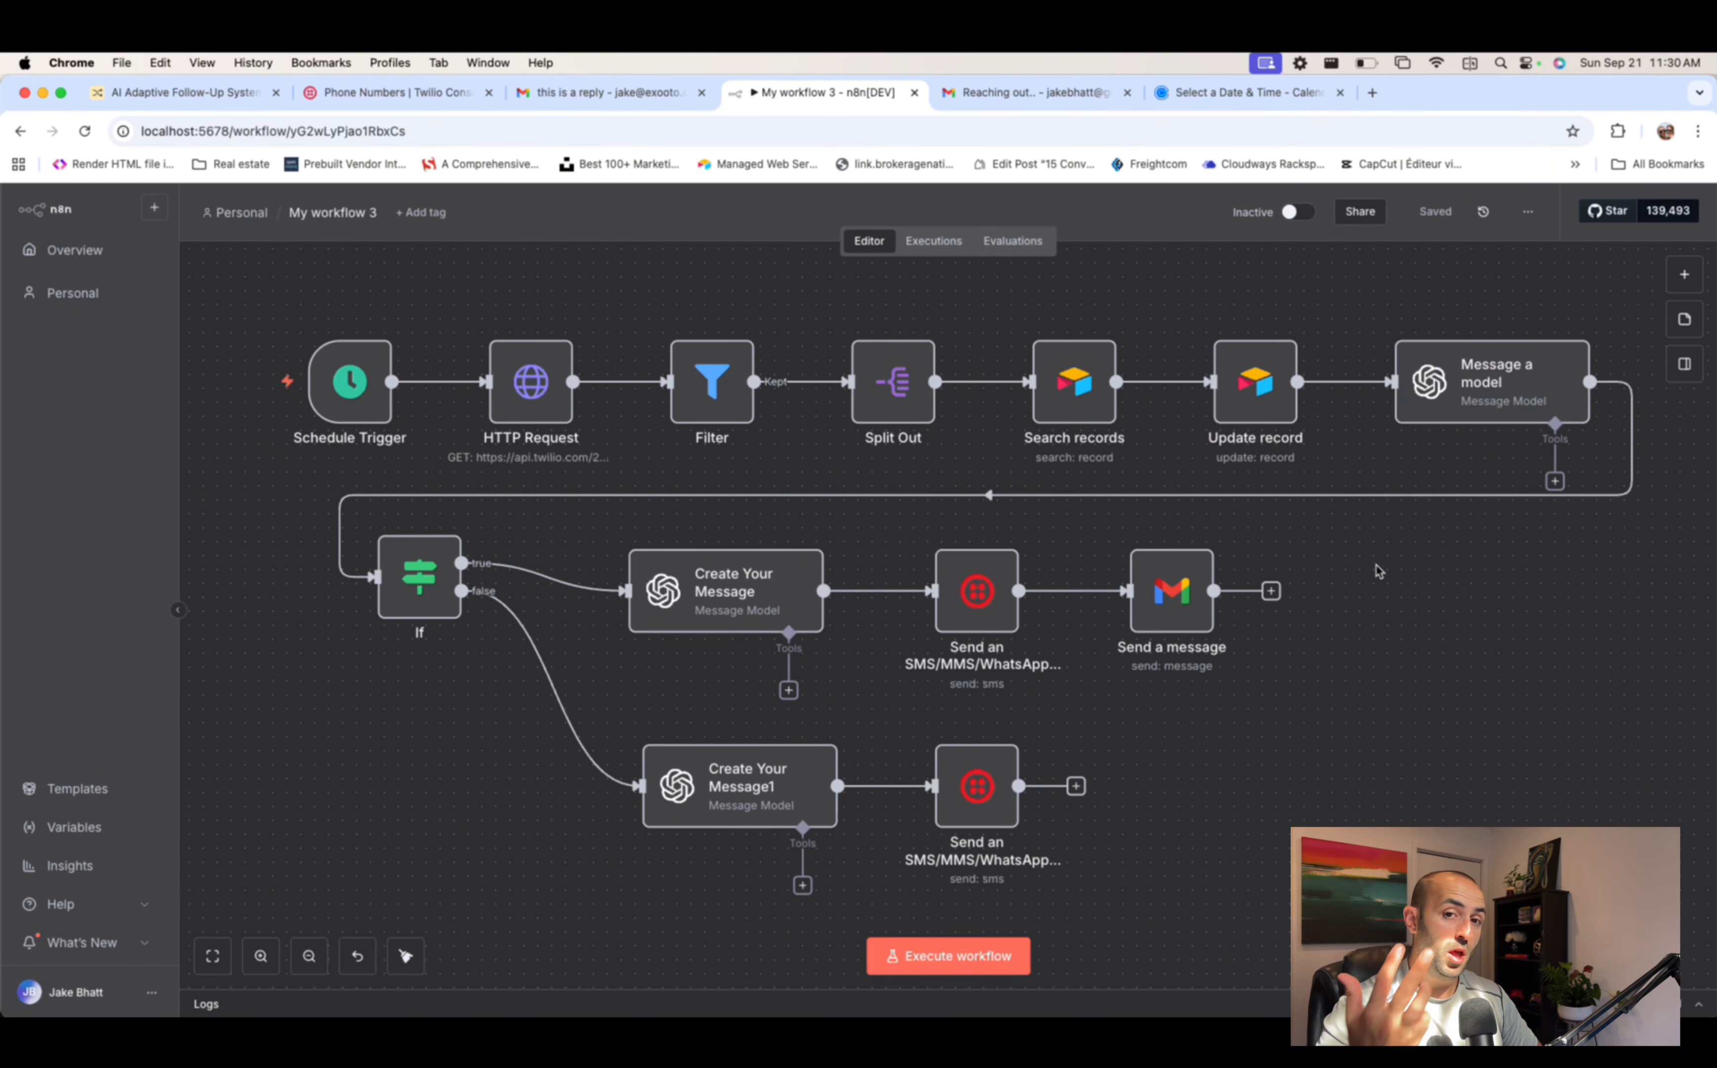
scroll(1379, 570, left, 2)
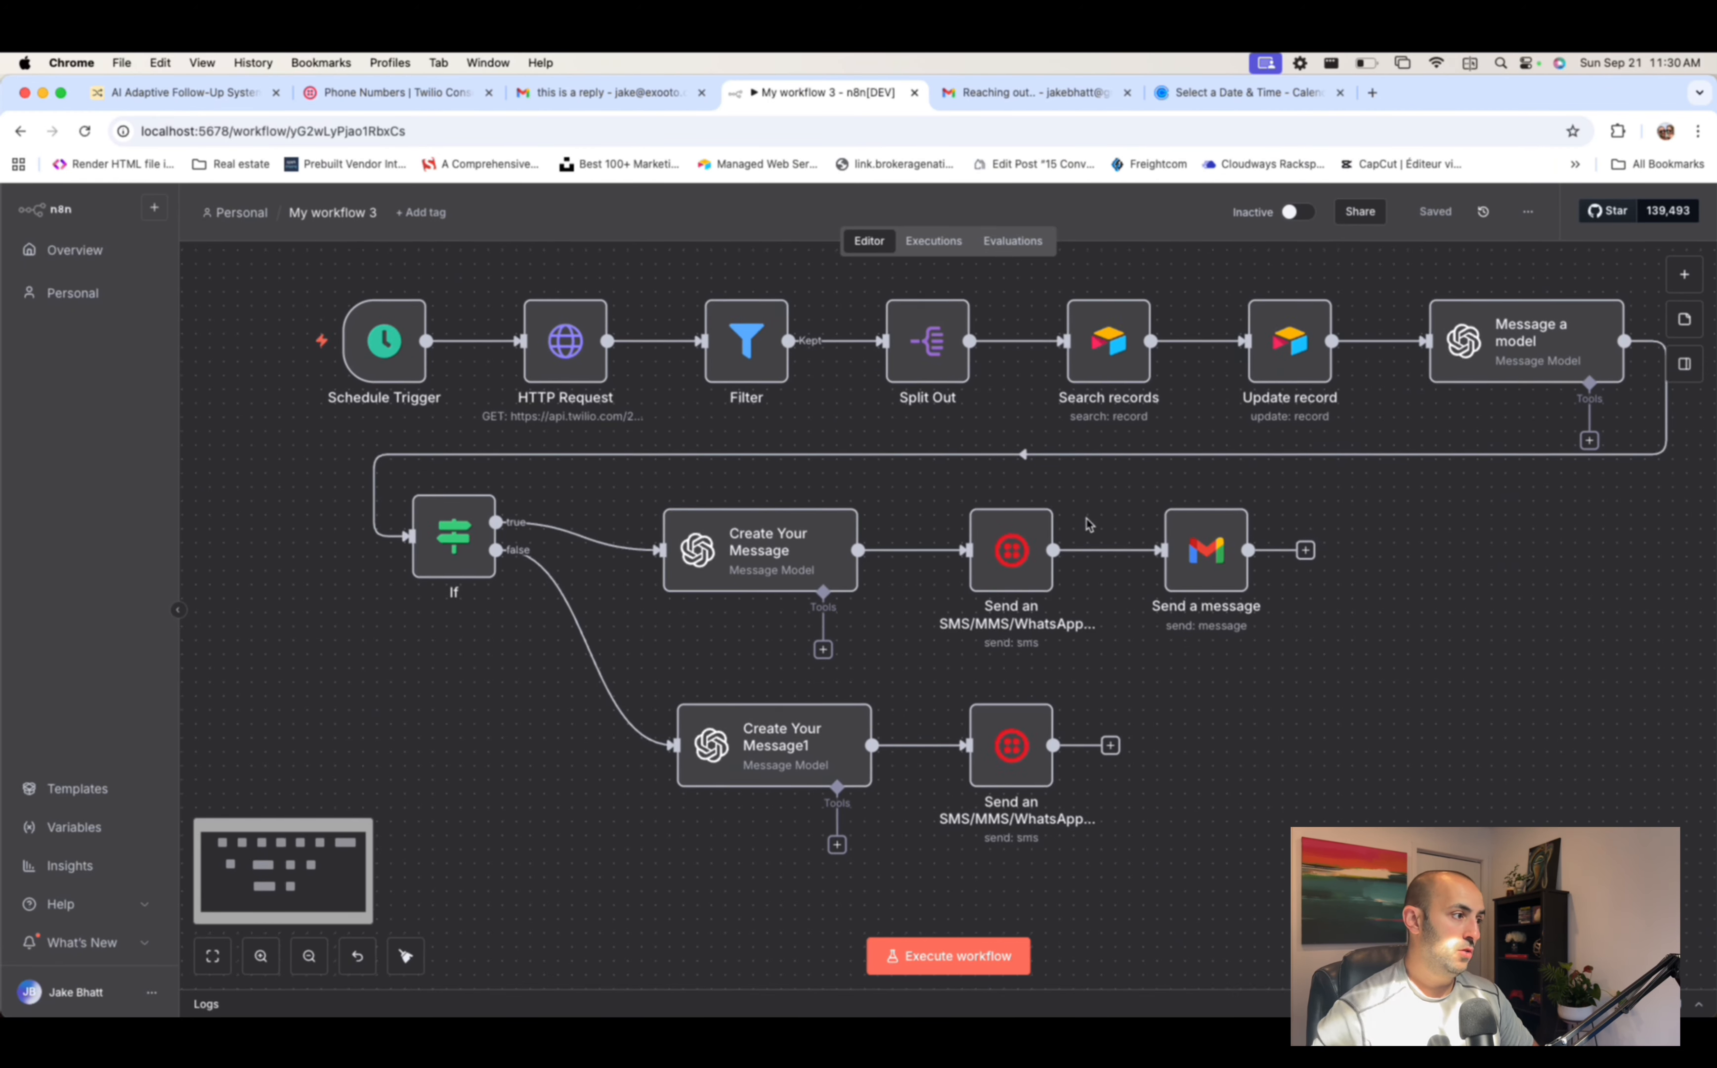